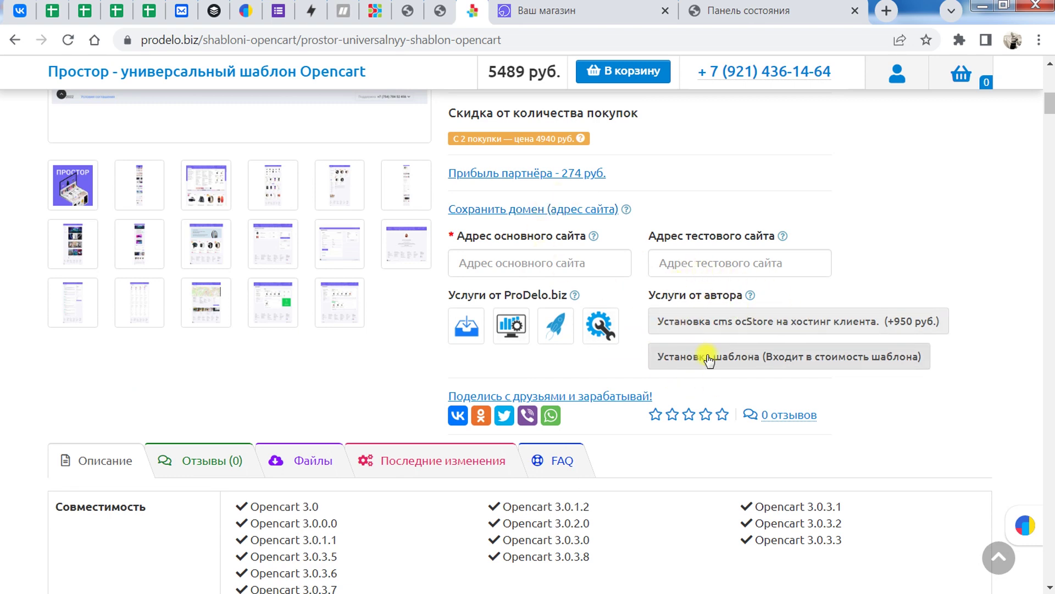
Step: Add the template installation service, leaving ocStore hosting installation unselected at 5489 руб
{"action": "left_click", "coordinate": [756, 363]}
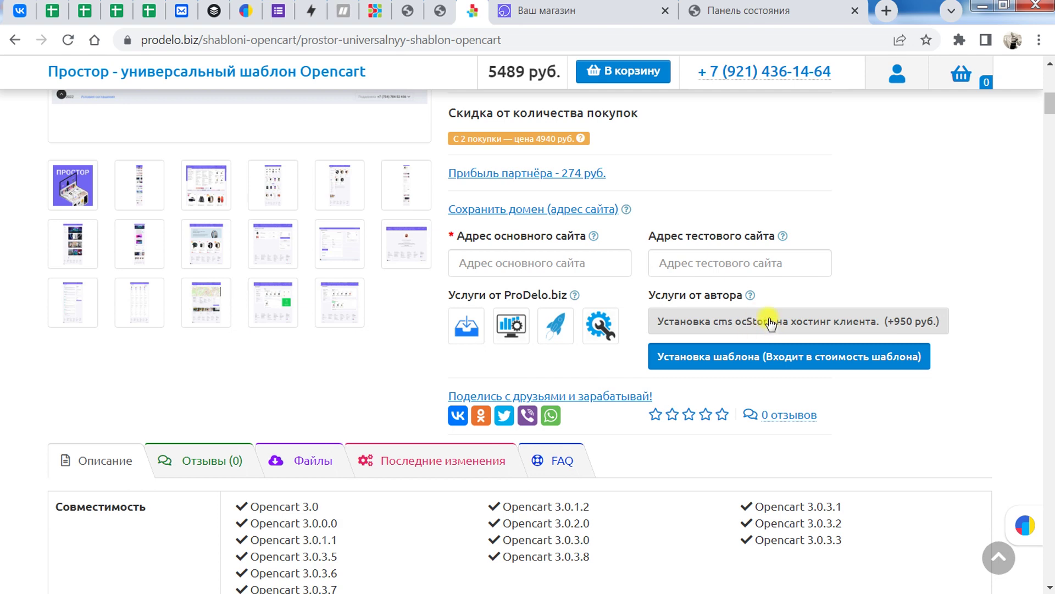
{"action": "left_click", "coordinate": [770, 323]}
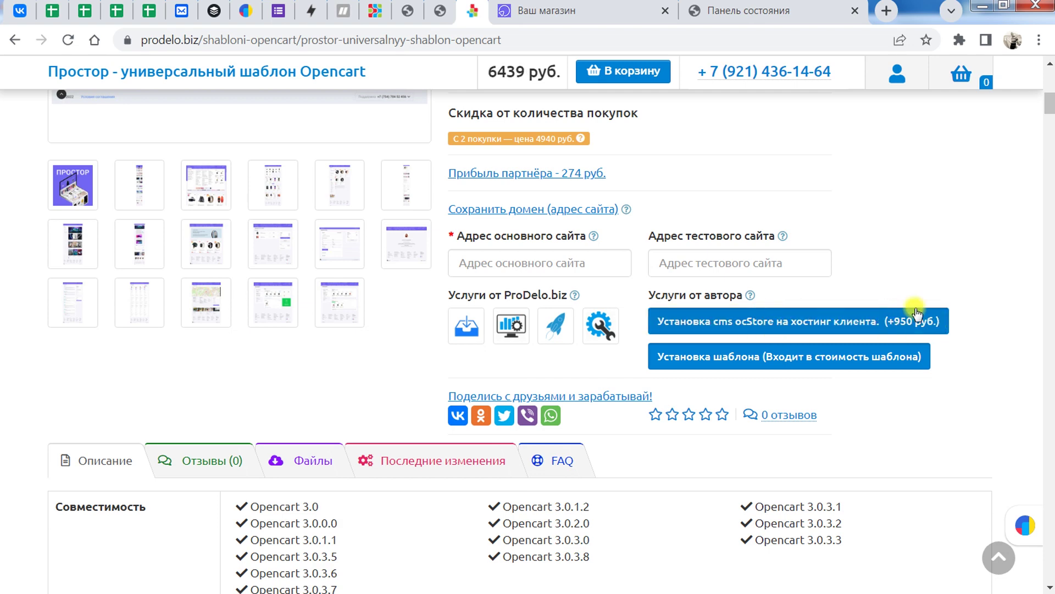
{"action": "left_click", "coordinate": [721, 321]}
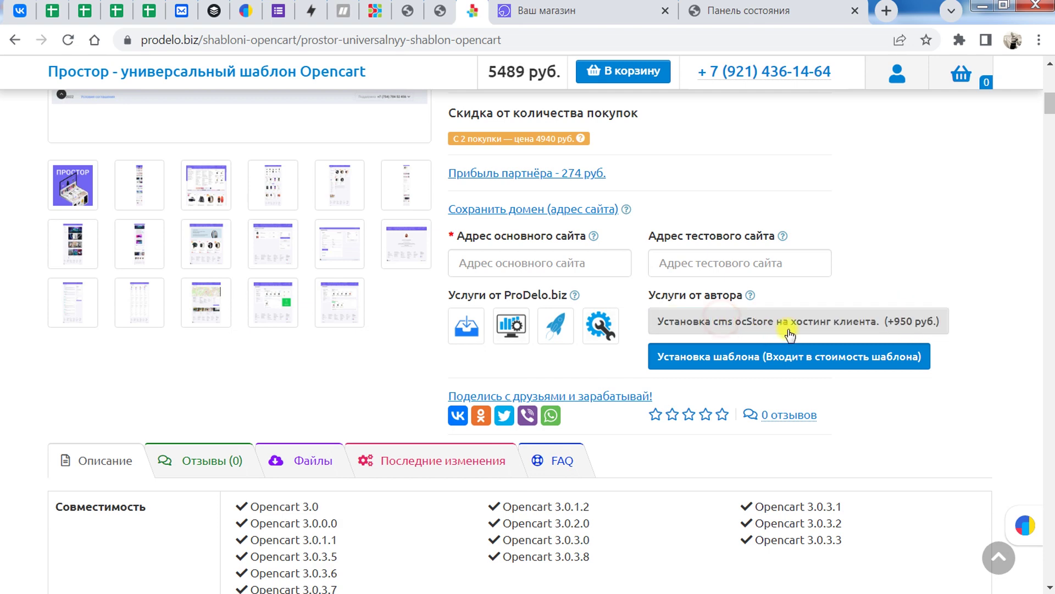
{"action": "scroll", "coordinate": [745, 403], "scroll_direction": "down", "scroll_amount": 6}
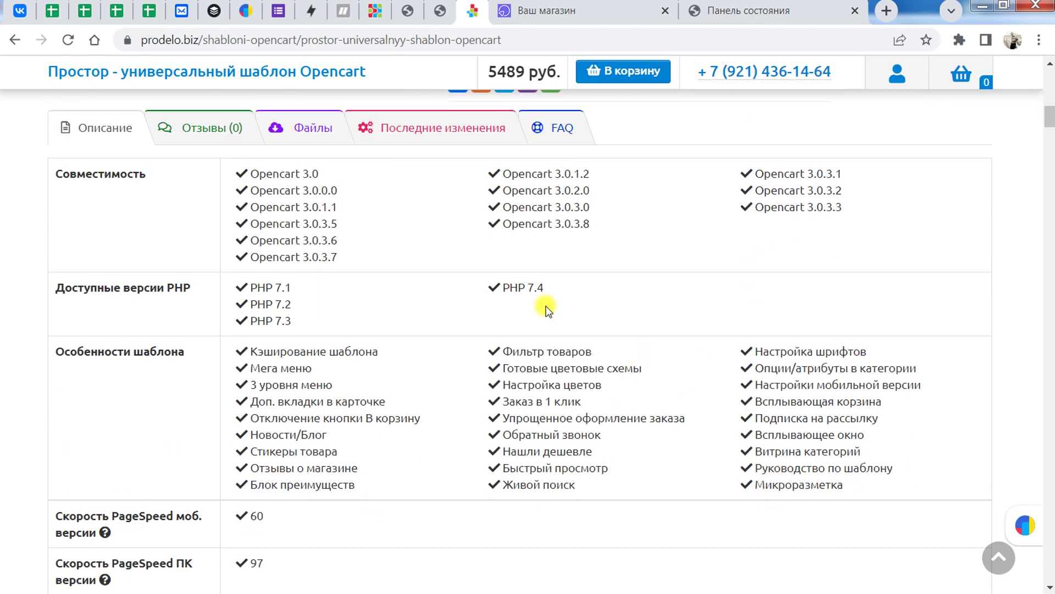
{"action": "left_click_drag", "start_coordinate": [240, 177], "coordinate": [906, 242]}
{"action": "scroll", "coordinate": [702, 285], "scroll_direction": "up", "scroll_amount": 1}
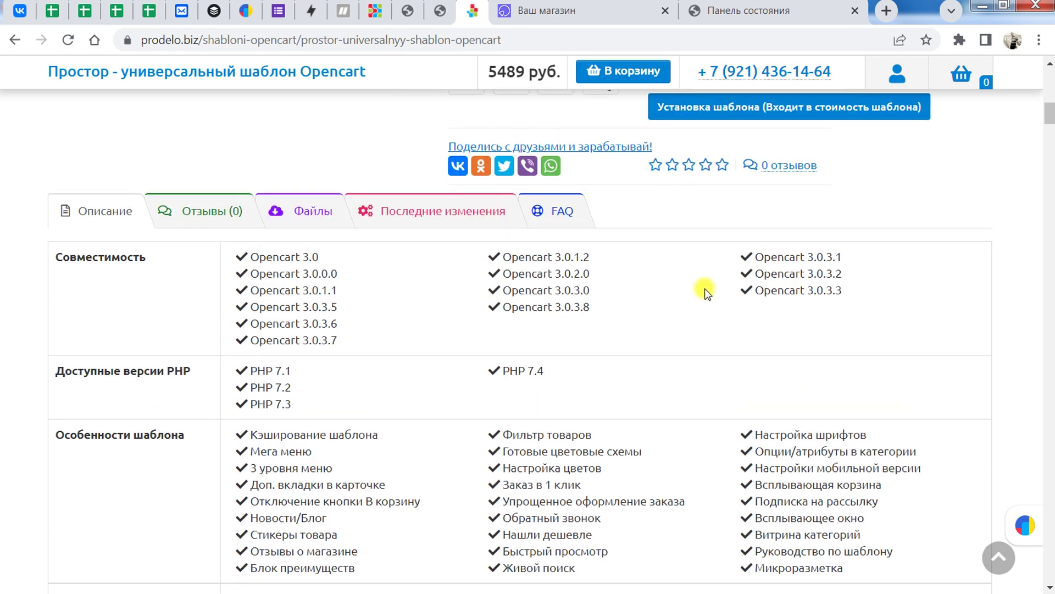
{"action": "scroll", "coordinate": [612, 302], "scroll_direction": "down", "scroll_amount": 1}
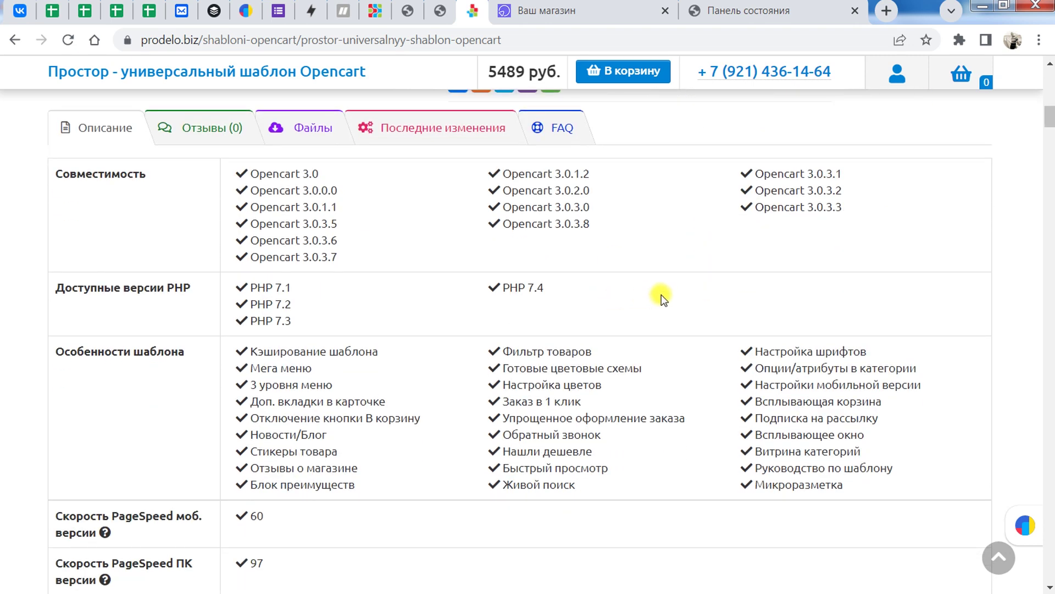
{"action": "scroll", "coordinate": [626, 271], "scroll_direction": "down", "scroll_amount": 2}
{"action": "scroll", "coordinate": [630, 271], "scroll_direction": "up", "scroll_amount": 1}
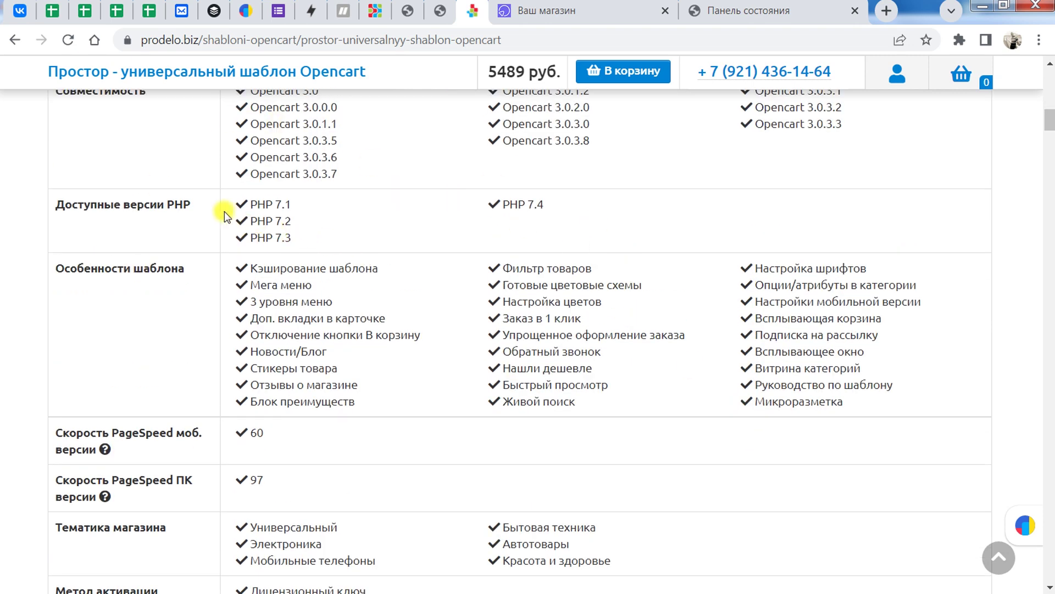
{"action": "scroll", "coordinate": [221, 207], "scroll_direction": "up", "scroll_amount": 1}
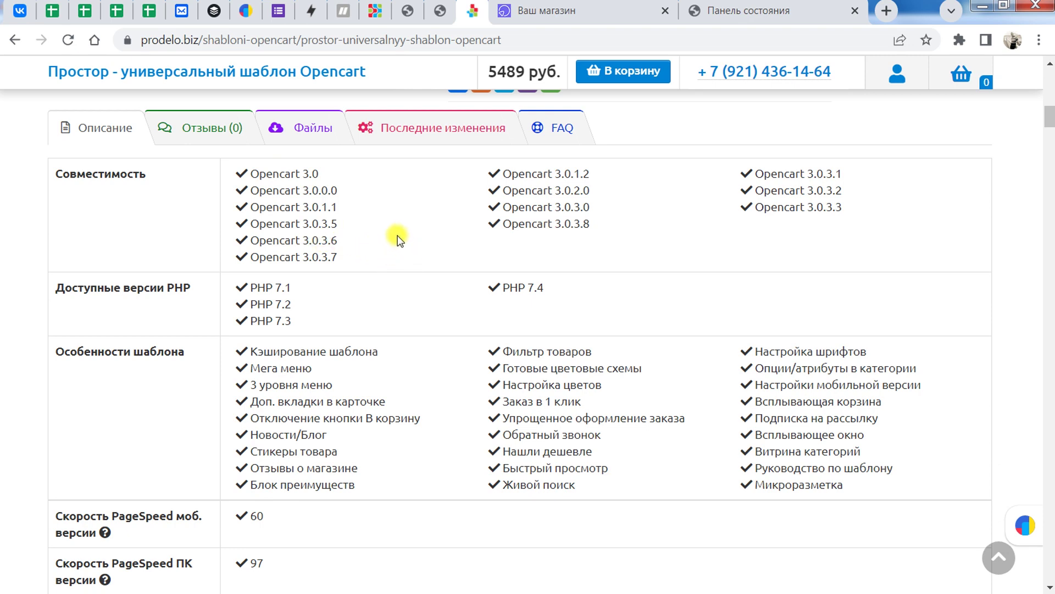
{"action": "scroll", "coordinate": [398, 238], "scroll_direction": "down", "scroll_amount": 1}
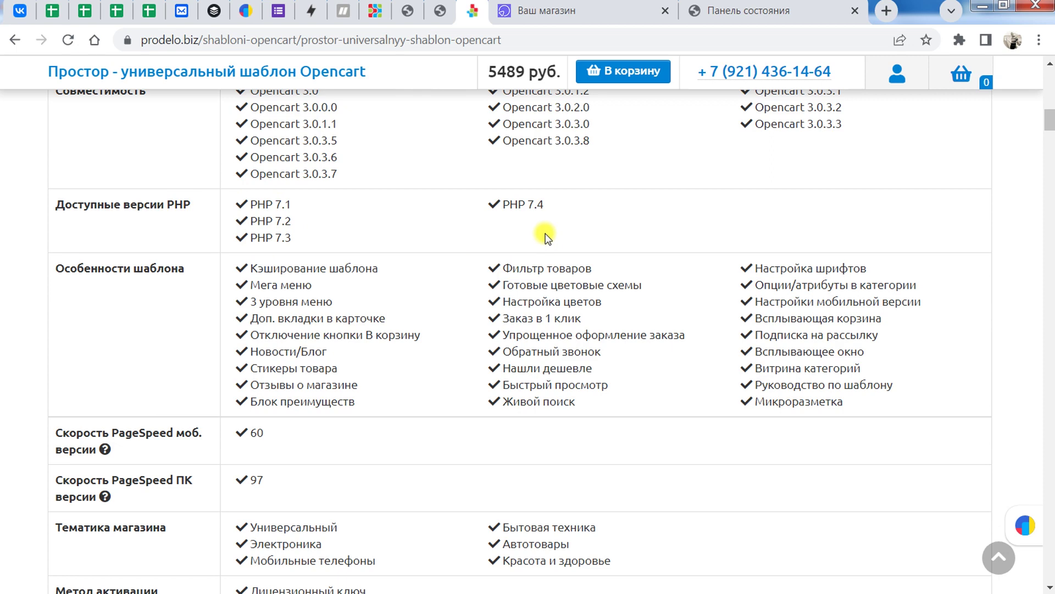
{"action": "scroll", "coordinate": [546, 237], "scroll_direction": "down", "scroll_amount": 1}
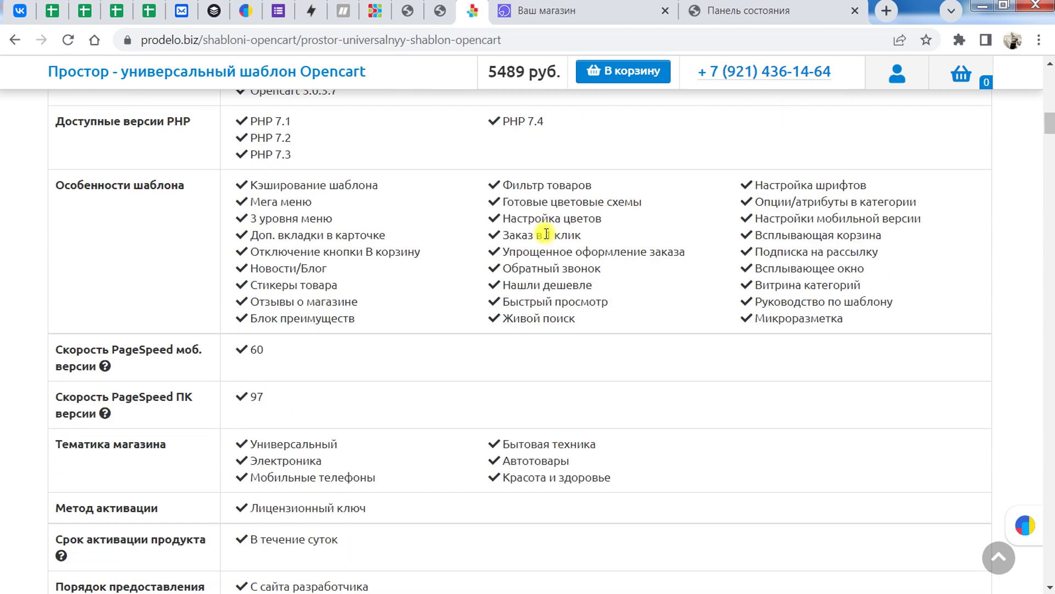
{"action": "scroll", "coordinate": [471, 243], "scroll_direction": "up", "scroll_amount": 1}
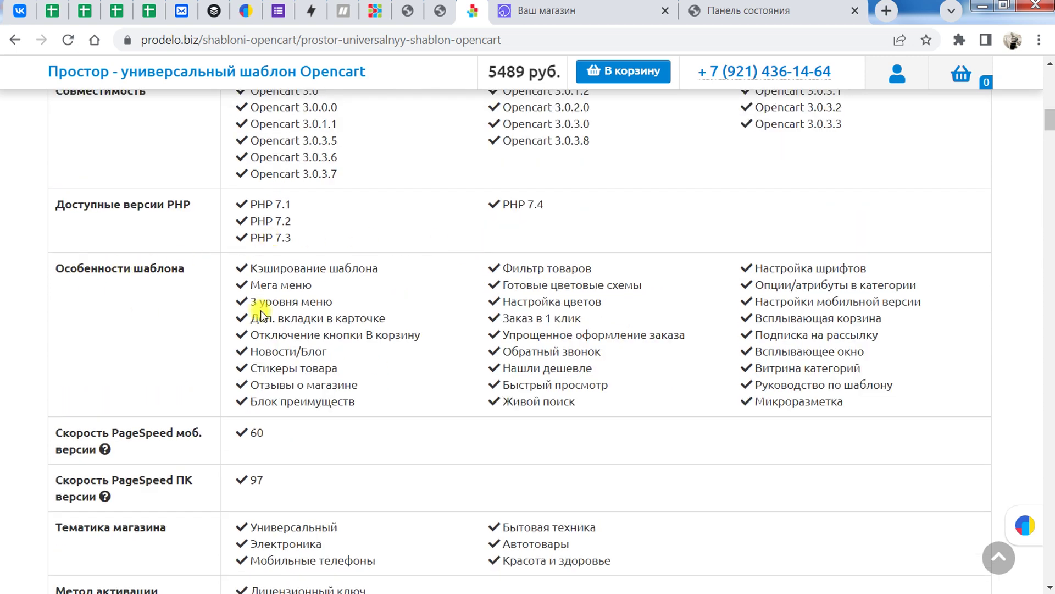
{"action": "scroll", "coordinate": [463, 279], "scroll_direction": "down", "scroll_amount": 1}
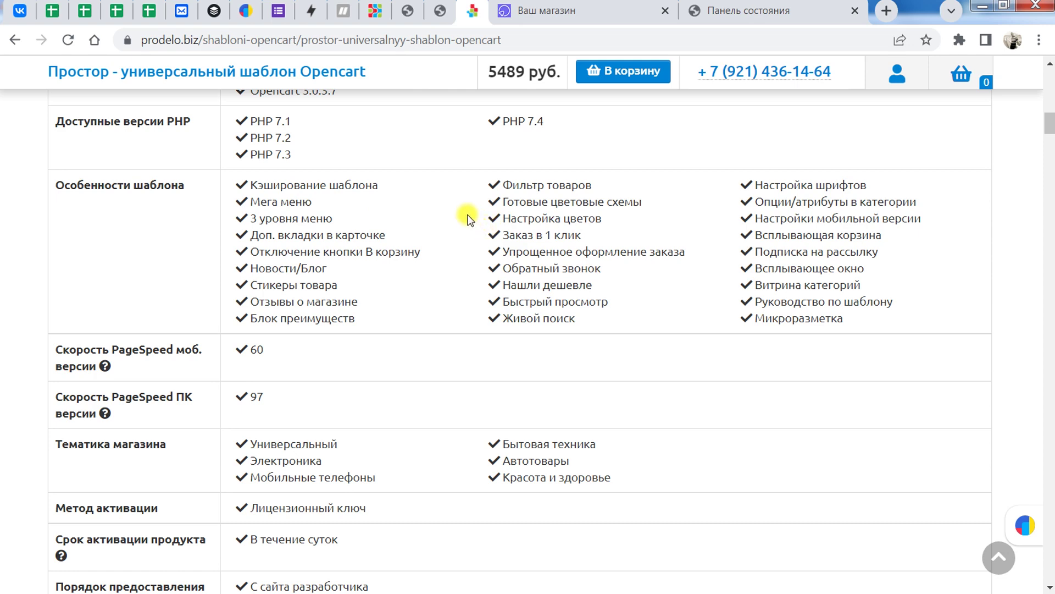
{"action": "scroll", "coordinate": [469, 219], "scroll_direction": "down", "scroll_amount": 3}
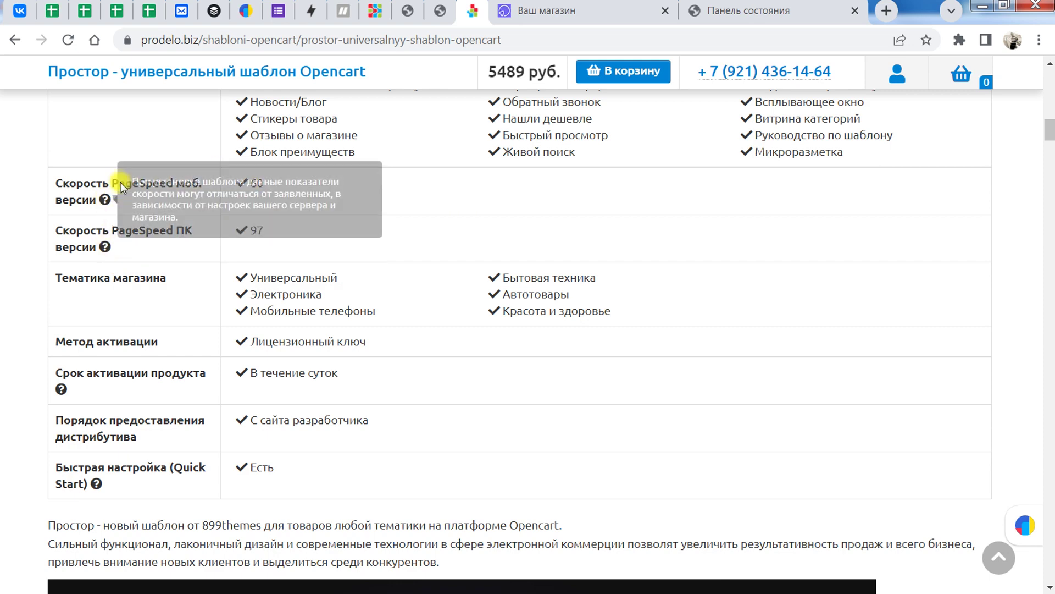
{"action": "left_click", "coordinate": [509, 11]}
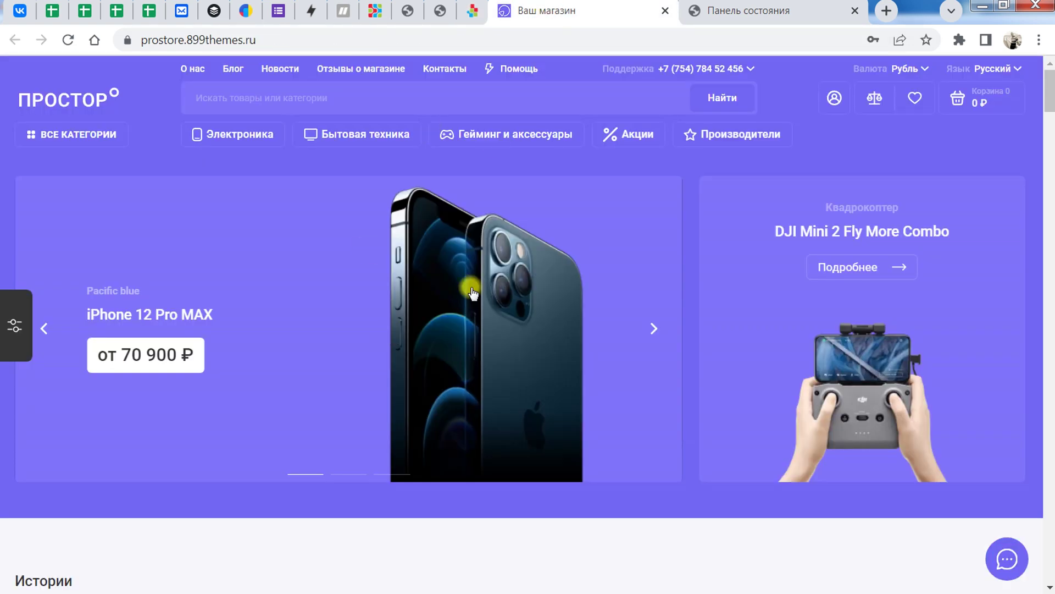
{"action": "left_click", "coordinate": [475, 11]}
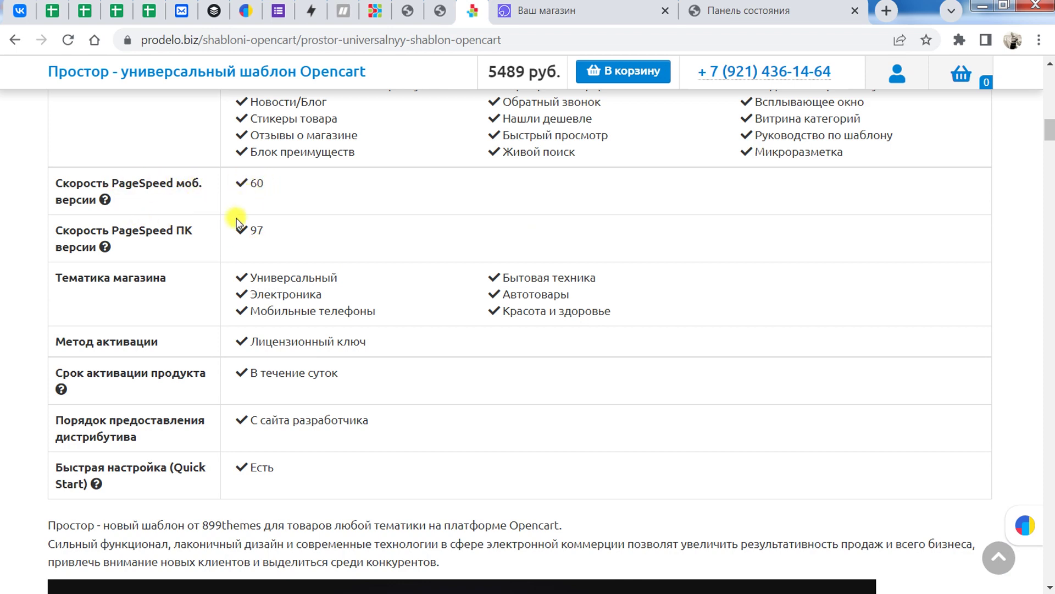
{"action": "double_click", "coordinate": [258, 183]}
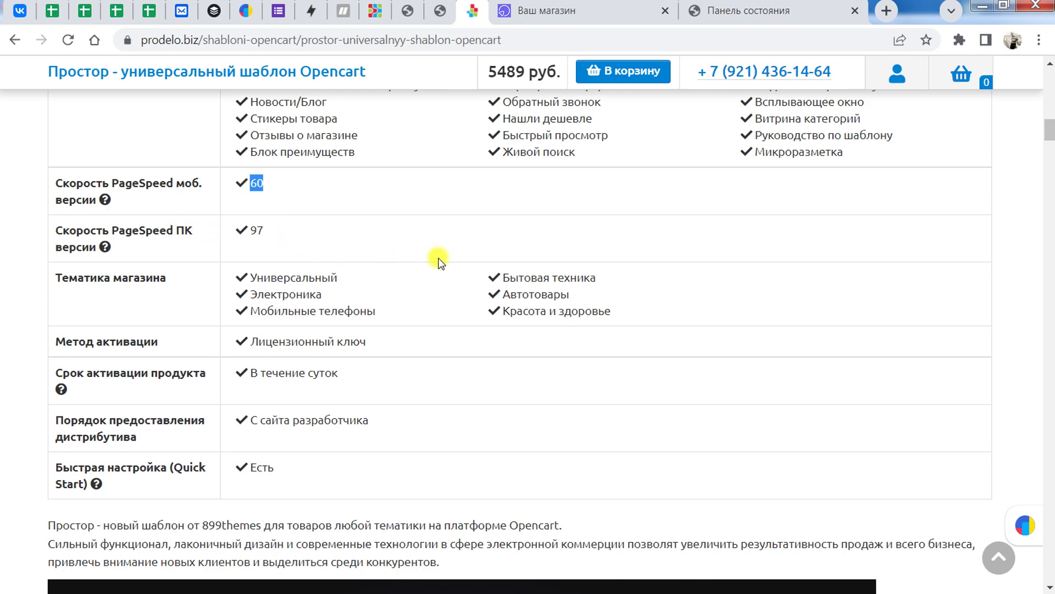
{"action": "scroll", "coordinate": [423, 189], "scroll_direction": "down", "scroll_amount": 1}
{"action": "scroll", "coordinate": [423, 198], "scroll_direction": "down", "scroll_amount": 2}
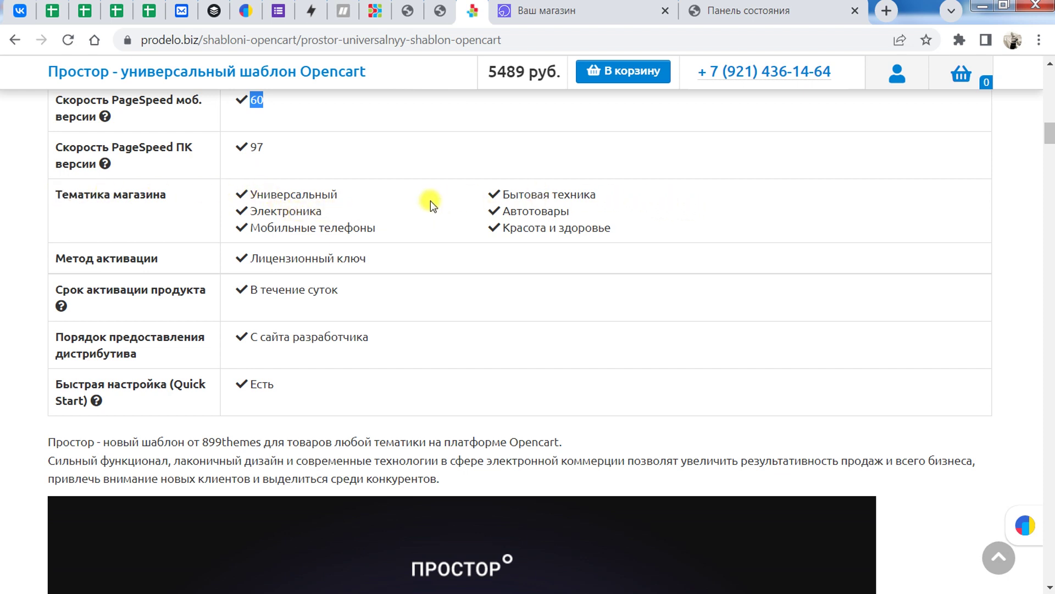
{"action": "scroll", "coordinate": [430, 205], "scroll_direction": "down", "scroll_amount": 1}
{"action": "scroll", "coordinate": [430, 206], "scroll_direction": "up", "scroll_amount": 1}
{"action": "scroll", "coordinate": [468, 249], "scroll_direction": "down", "scroll_amount": 4}
{"action": "scroll", "coordinate": [469, 248], "scroll_direction": "up", "scroll_amount": 2}
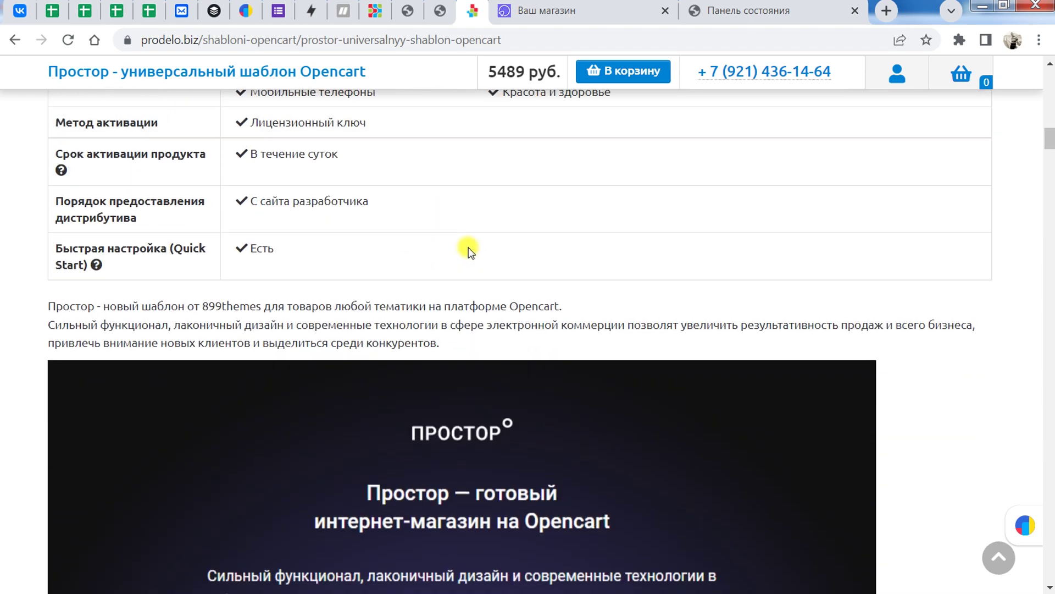
{"action": "scroll", "coordinate": [468, 249], "scroll_direction": "down", "scroll_amount": 3}
{"action": "scroll", "coordinate": [468, 245], "scroll_direction": "up", "scroll_amount": 1}
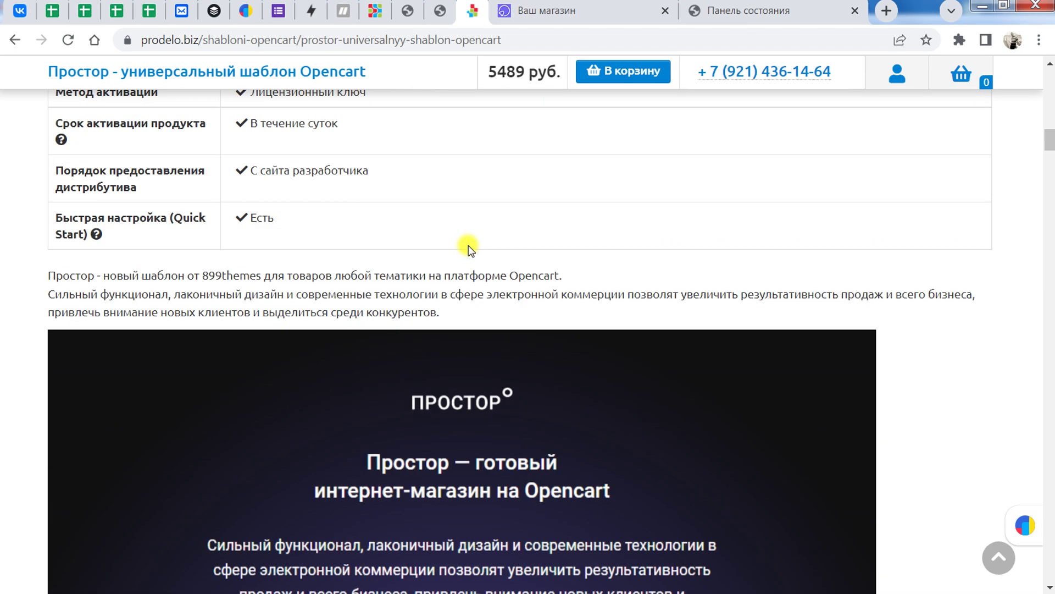
{"action": "scroll", "coordinate": [468, 245], "scroll_direction": "down", "scroll_amount": 2}
{"action": "scroll", "coordinate": [469, 245], "scroll_direction": "up", "scroll_amount": 1}
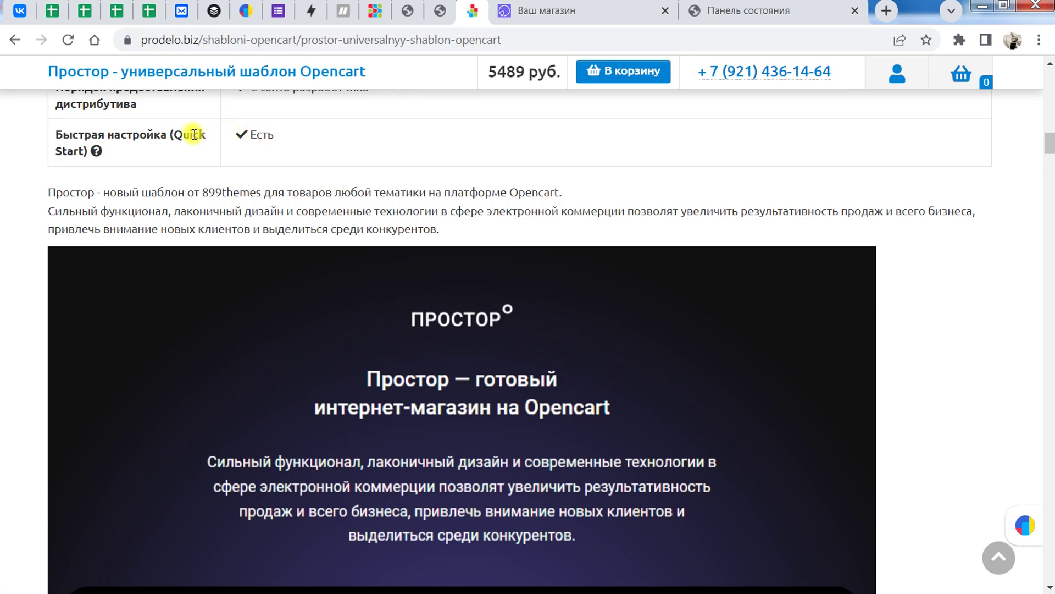
{"action": "left_click", "coordinate": [616, 11]}
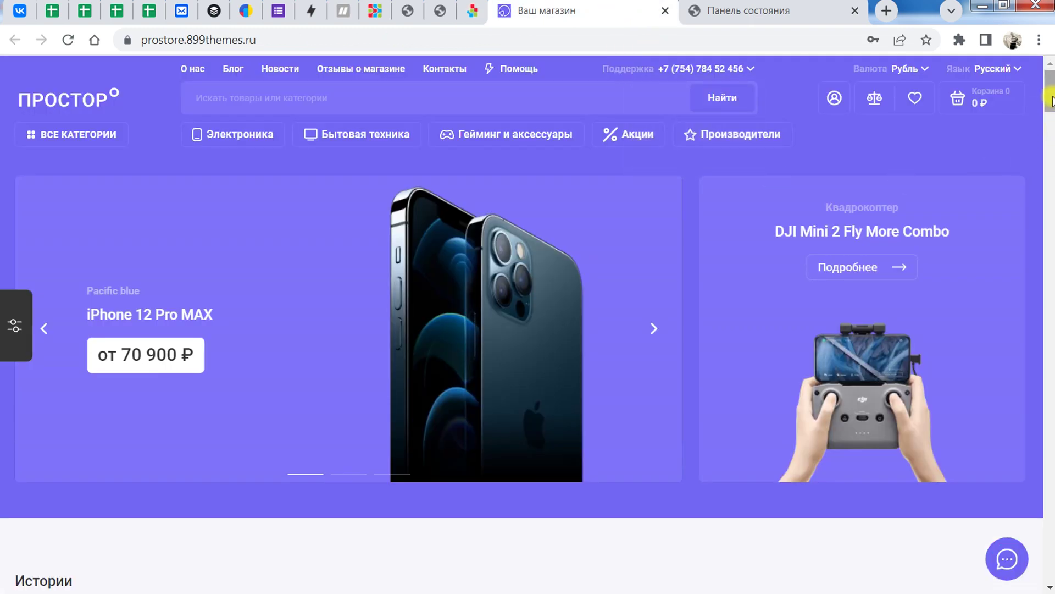
{"action": "mouse_move", "coordinate": [1051, 102]}
{"action": "left_mouse_down"}
{"action": "mouse_move", "coordinate": [1051, 204]}
{"action": "mouse_move", "coordinate": [1050, 88]}
{"action": "left_mouse_up"}
{"action": "left_click", "coordinate": [473, 11]}
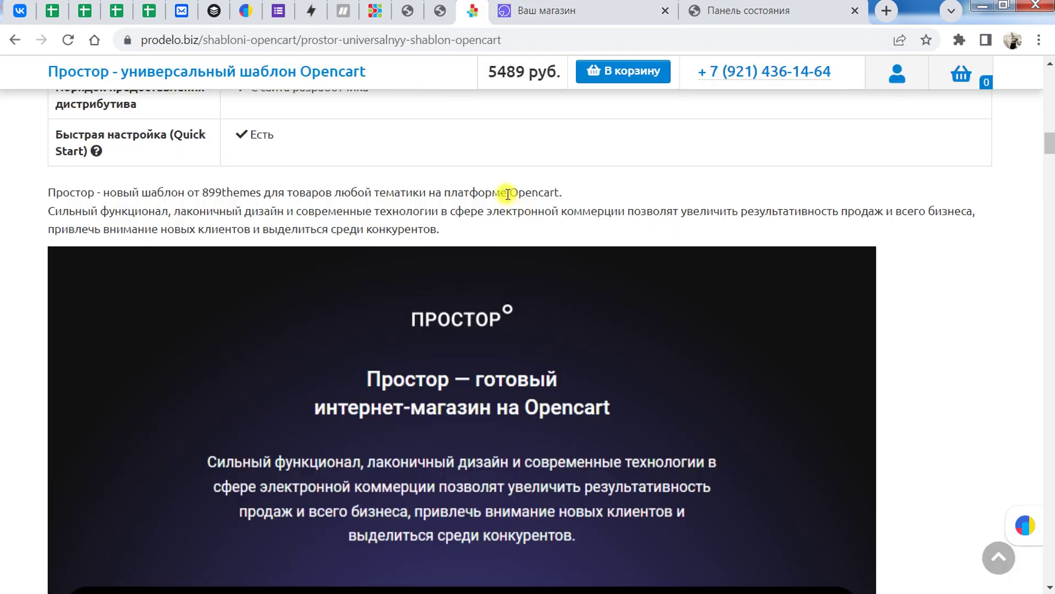
{"action": "left_click_drag", "start_coordinate": [1050, 144], "coordinate": [1050, 520]}
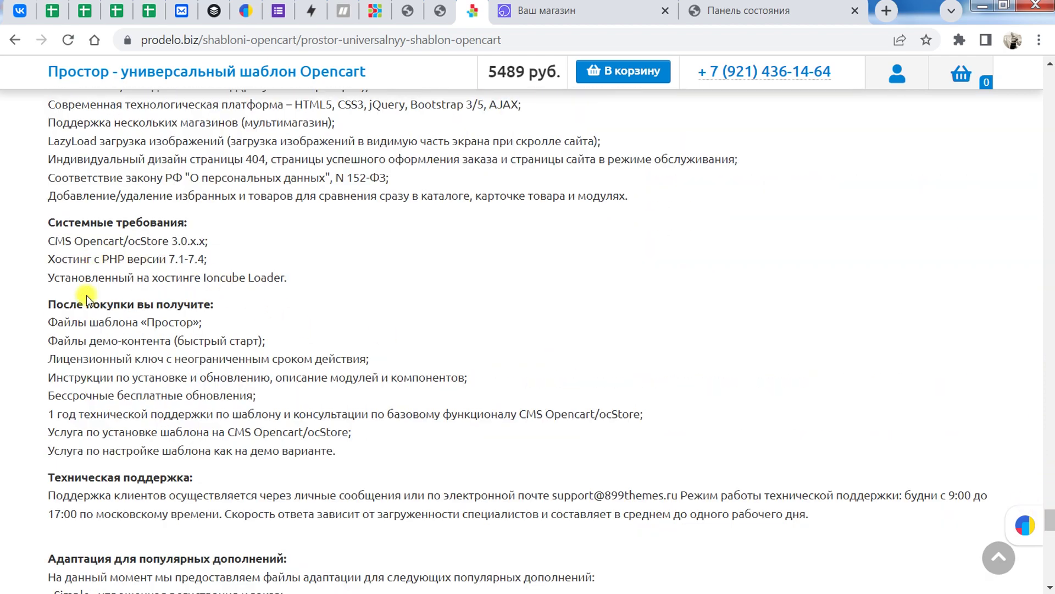
{"action": "scroll", "coordinate": [110, 378], "scroll_direction": "down", "scroll_amount": 3}
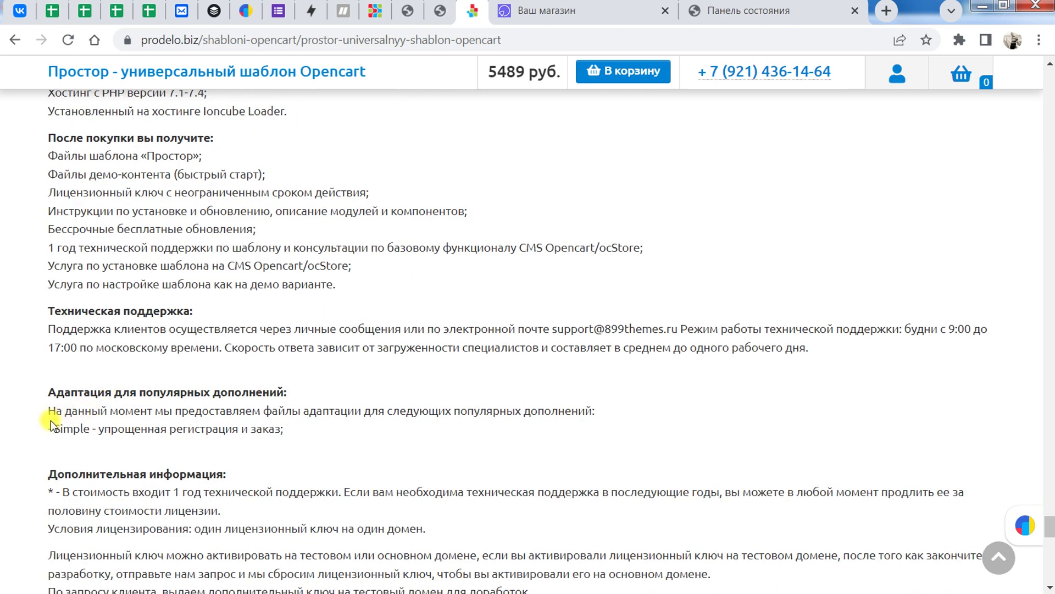
{"action": "left_click_drag", "start_coordinate": [45, 424], "coordinate": [289, 429]}
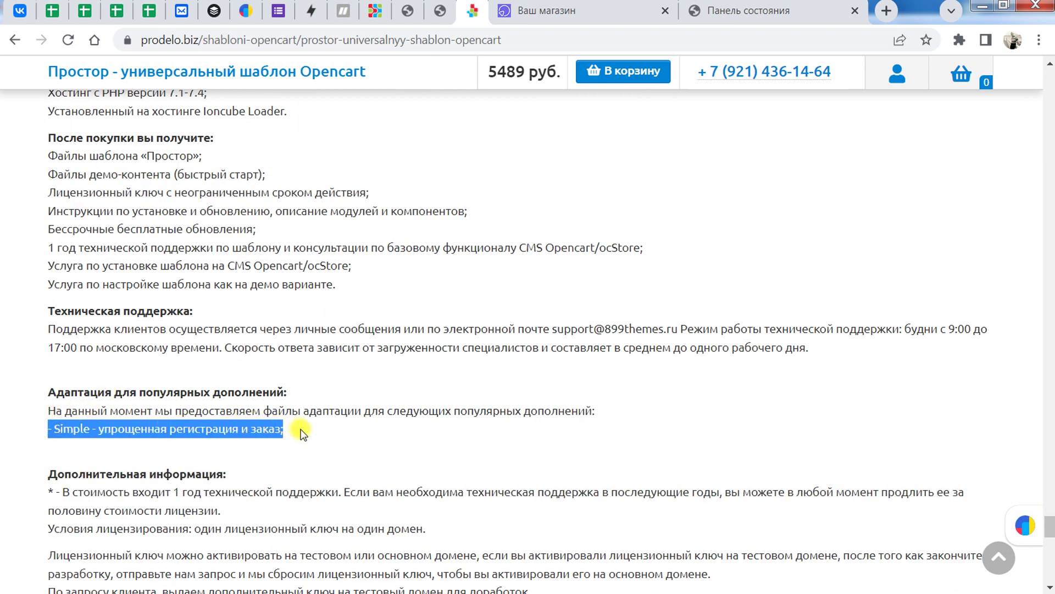
{"action": "left_click", "coordinate": [295, 430]}
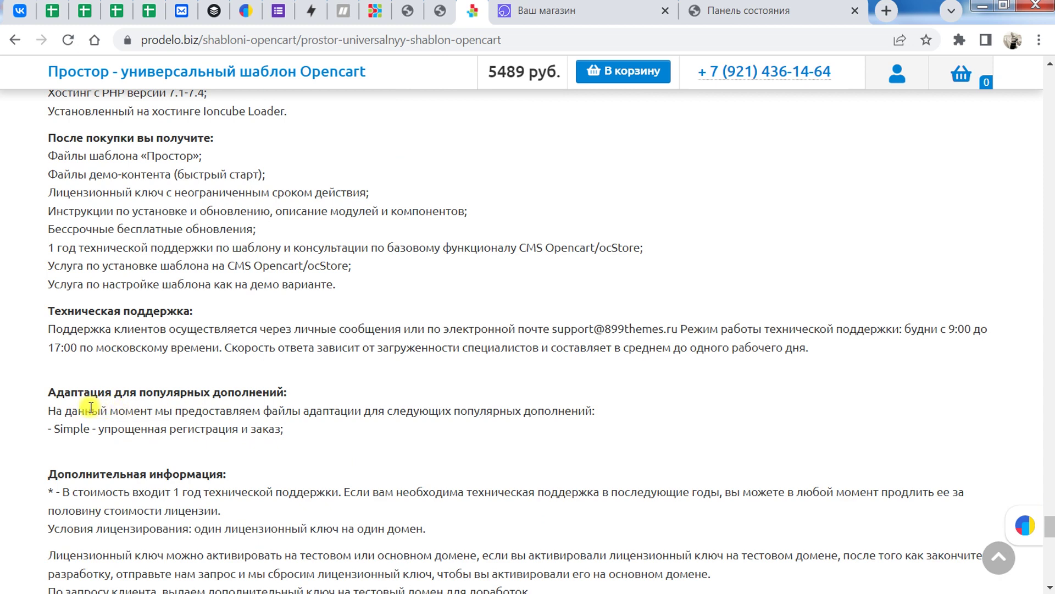
{"action": "left_click_drag", "start_coordinate": [83, 411], "coordinate": [411, 411]}
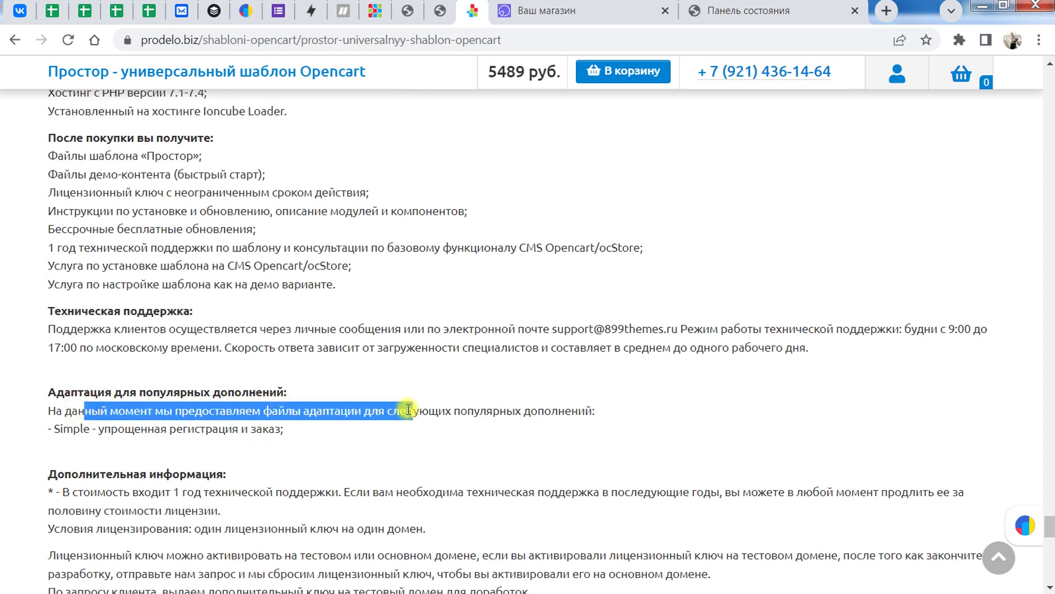
{"action": "scroll", "coordinate": [407, 297], "scroll_direction": "down", "scroll_amount": 3}
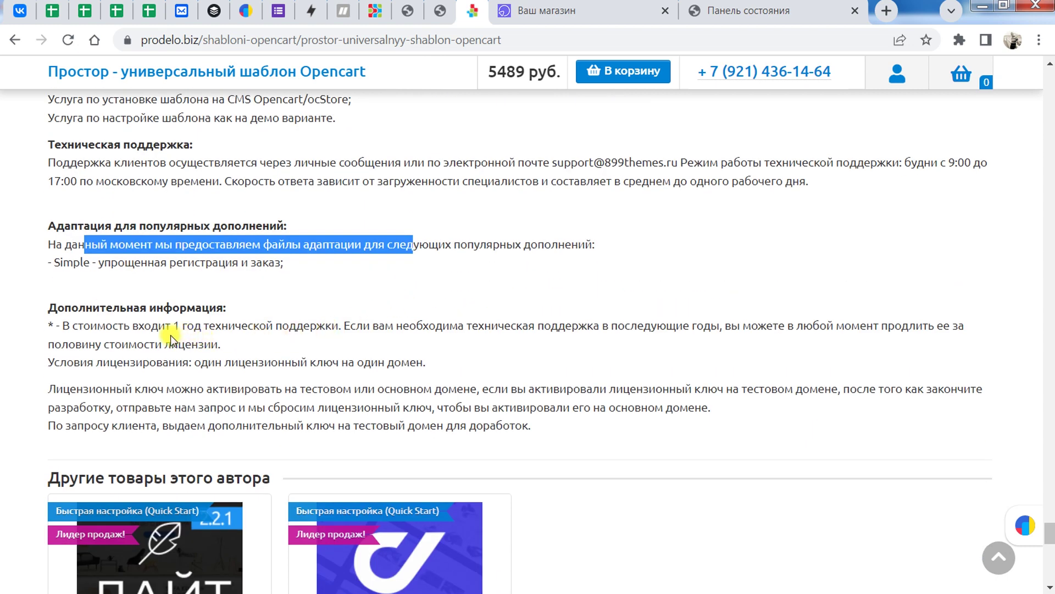
{"action": "left_click_drag", "start_coordinate": [53, 325], "coordinate": [342, 325]}
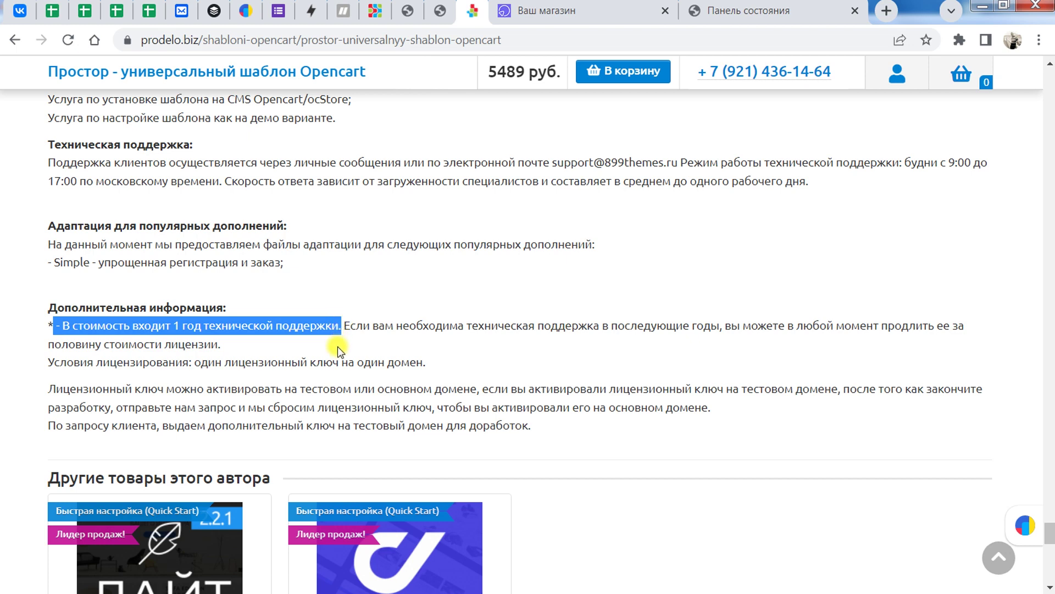
{"action": "left_click", "coordinate": [360, 336]}
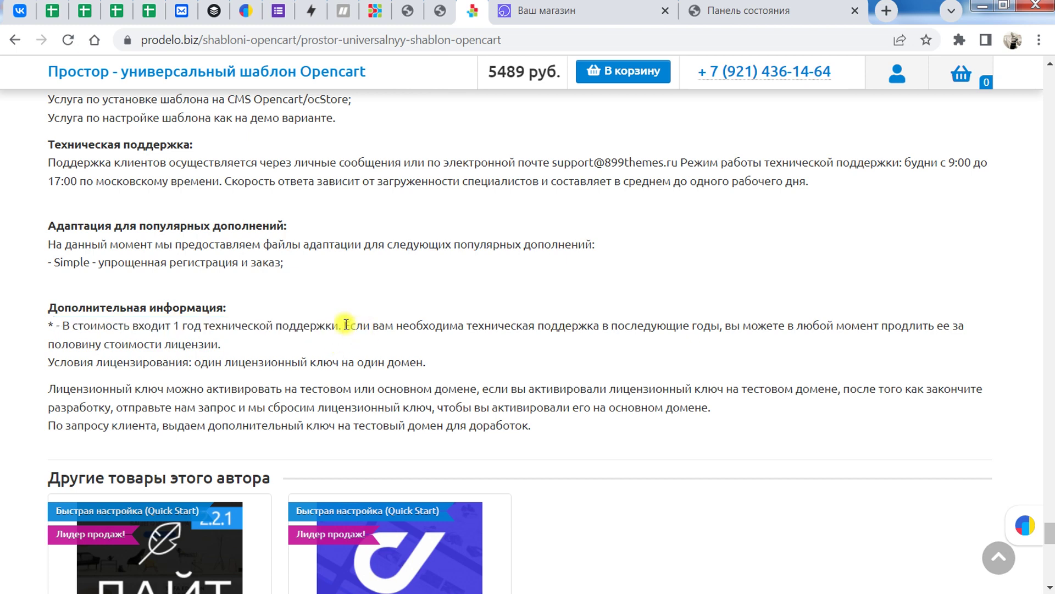
{"action": "left_click", "coordinate": [343, 323]}
{"action": "left_click_drag", "start_coordinate": [343, 323], "coordinate": [983, 328]}
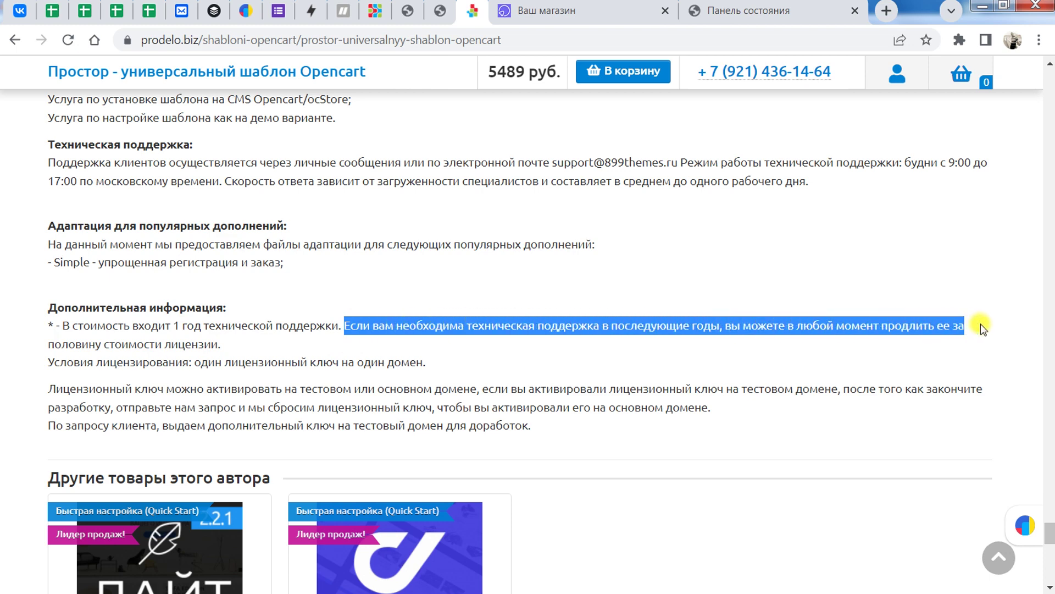
{"action": "left_click", "coordinate": [525, 351]}
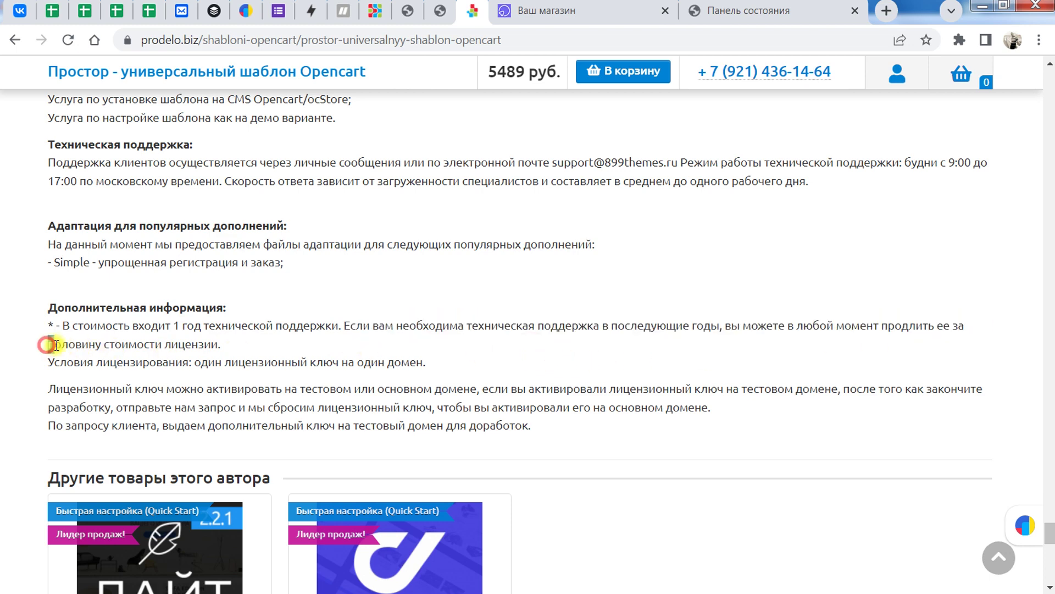
{"action": "left_click_drag", "start_coordinate": [30, 347], "coordinate": [238, 344]}
{"action": "left_click", "coordinate": [239, 344]}
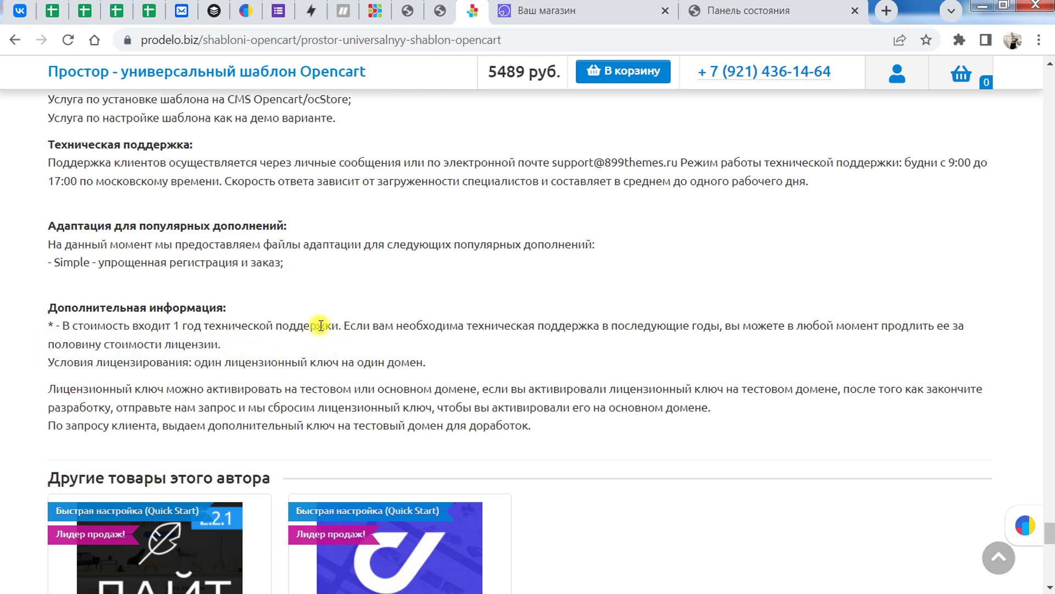
{"action": "left_click_drag", "start_coordinate": [49, 361], "coordinate": [496, 363]}
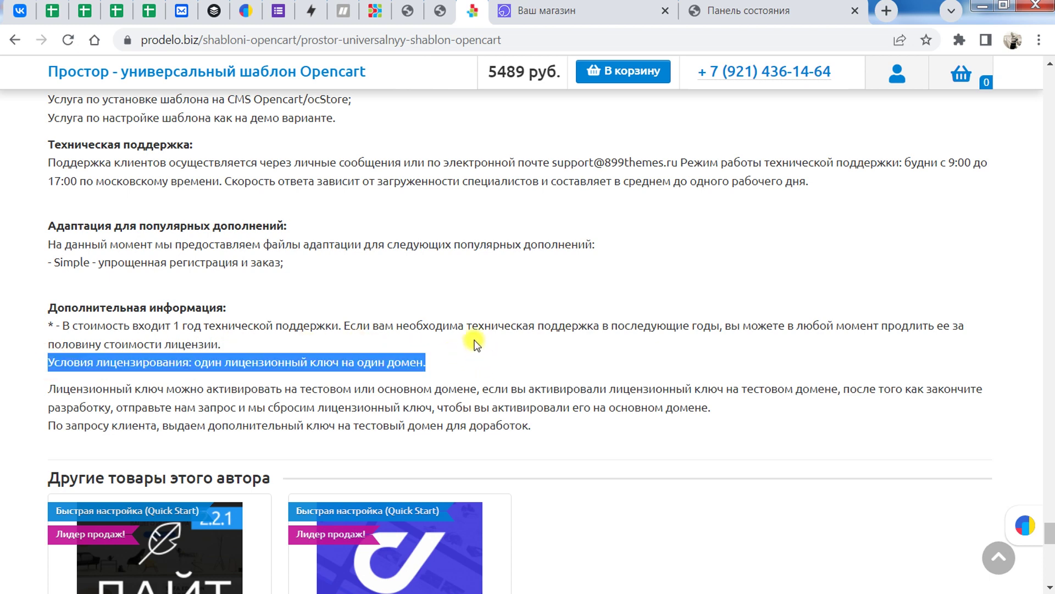
{"action": "scroll", "coordinate": [704, 238], "scroll_direction": "down", "scroll_amount": 2}
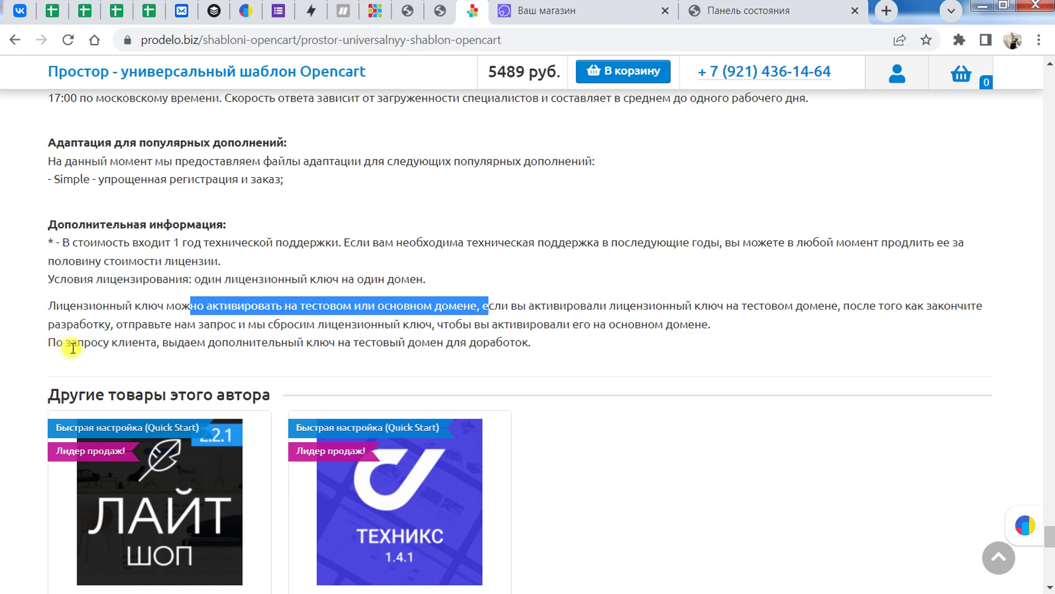
{"action": "left_click_drag", "start_coordinate": [73, 347], "coordinate": [373, 344]}
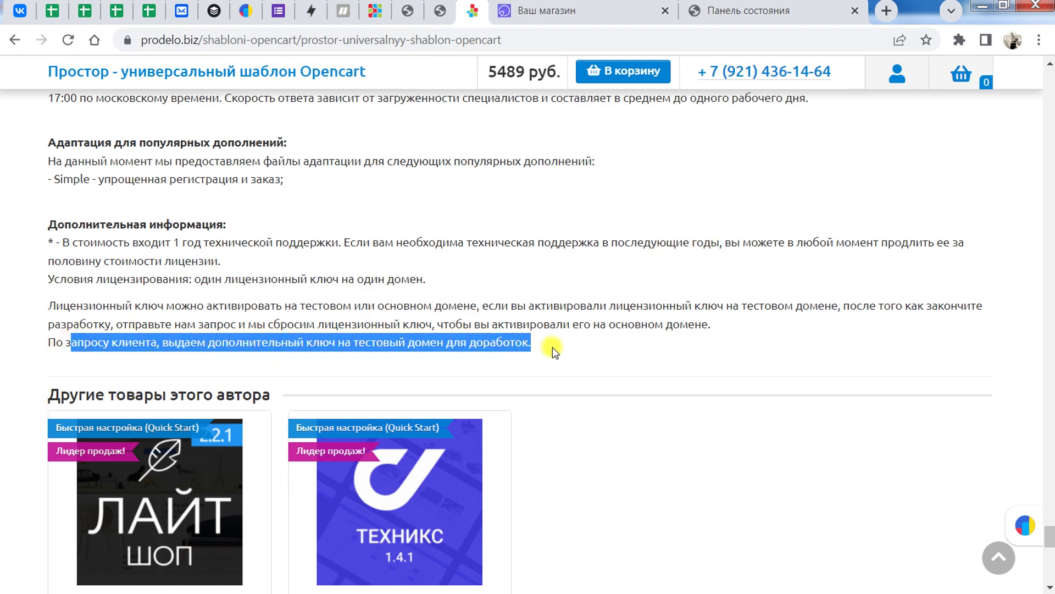
{"action": "left_click_drag", "start_coordinate": [1050, 523], "coordinate": [1026, 84]}
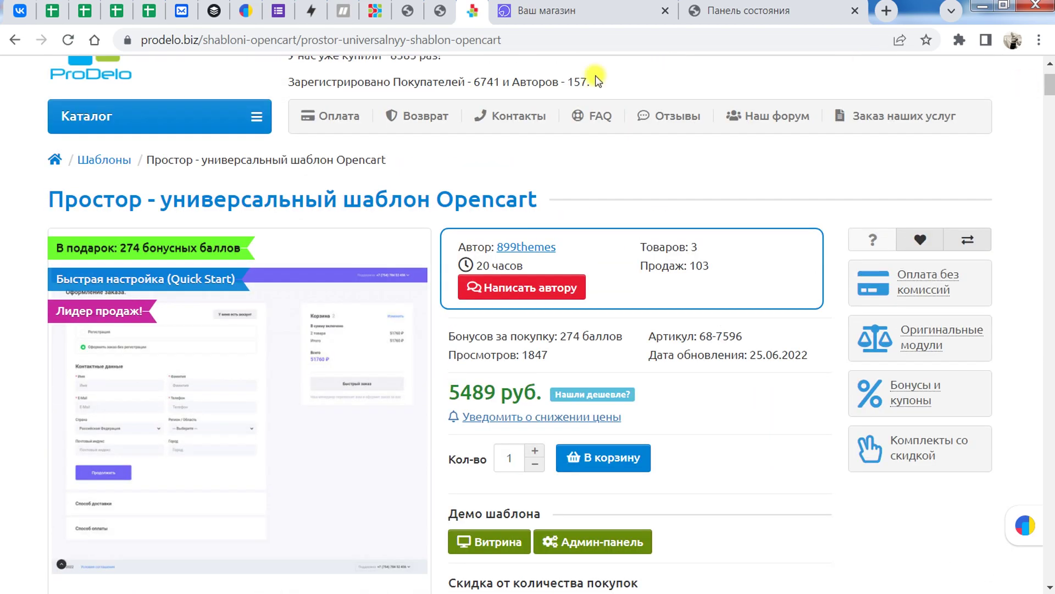
Step: View the Простор demo's ocStore admin dashboard, then return to the demo storefront
{"action": "left_click", "coordinate": [569, 10]}
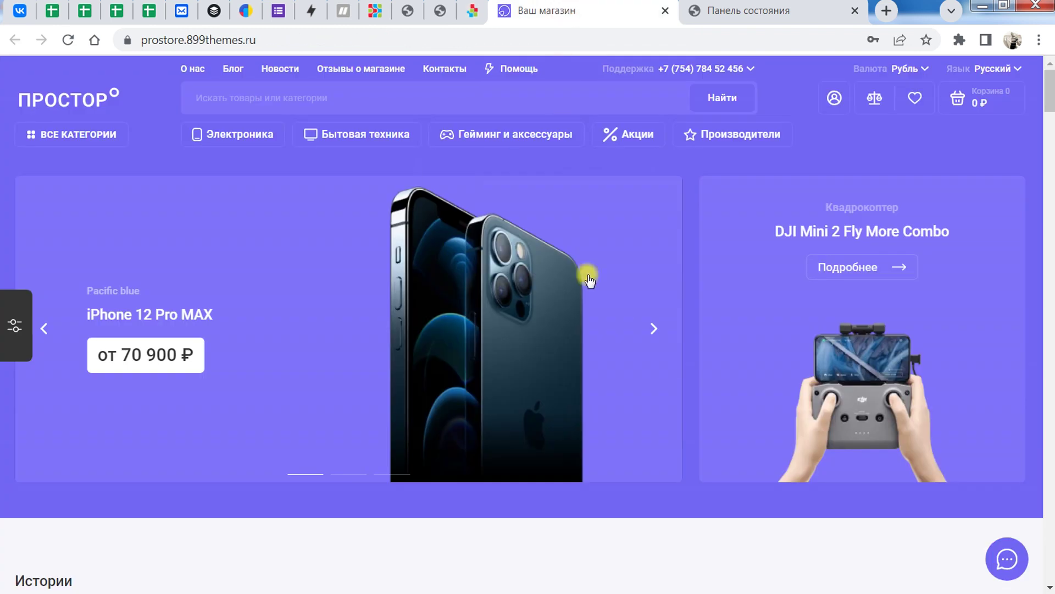
{"action": "left_click", "coordinate": [476, 16]}
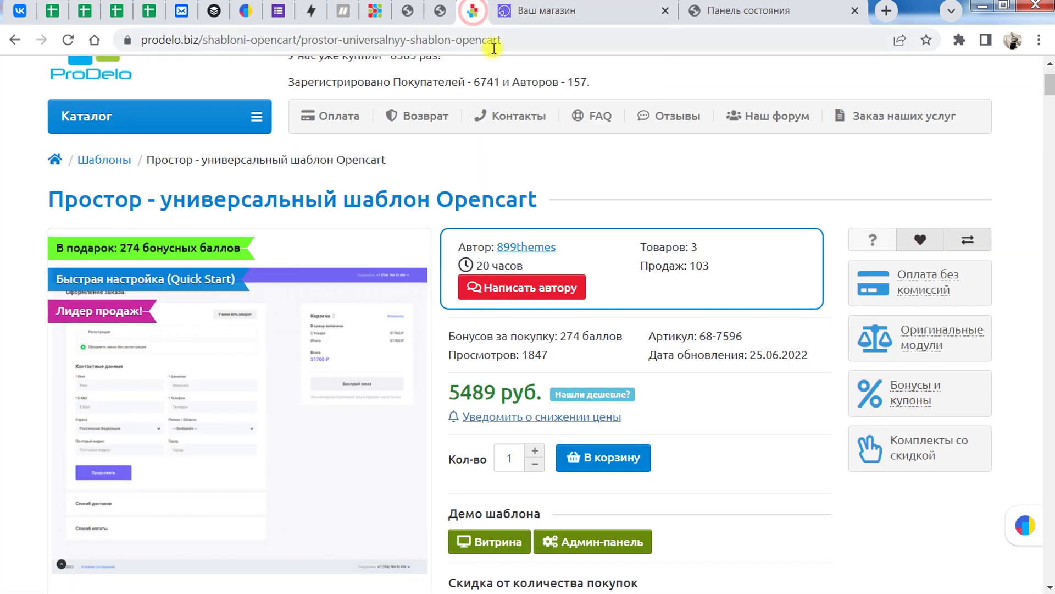
{"action": "scroll", "coordinate": [477, 358], "scroll_direction": "down", "scroll_amount": 4}
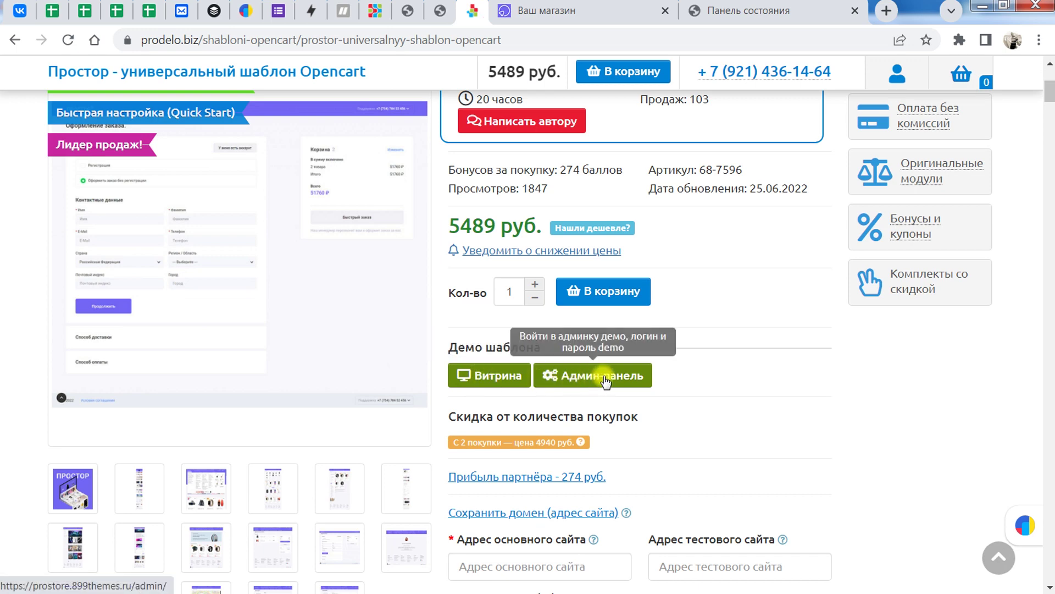
{"action": "left_click", "coordinate": [604, 380]}
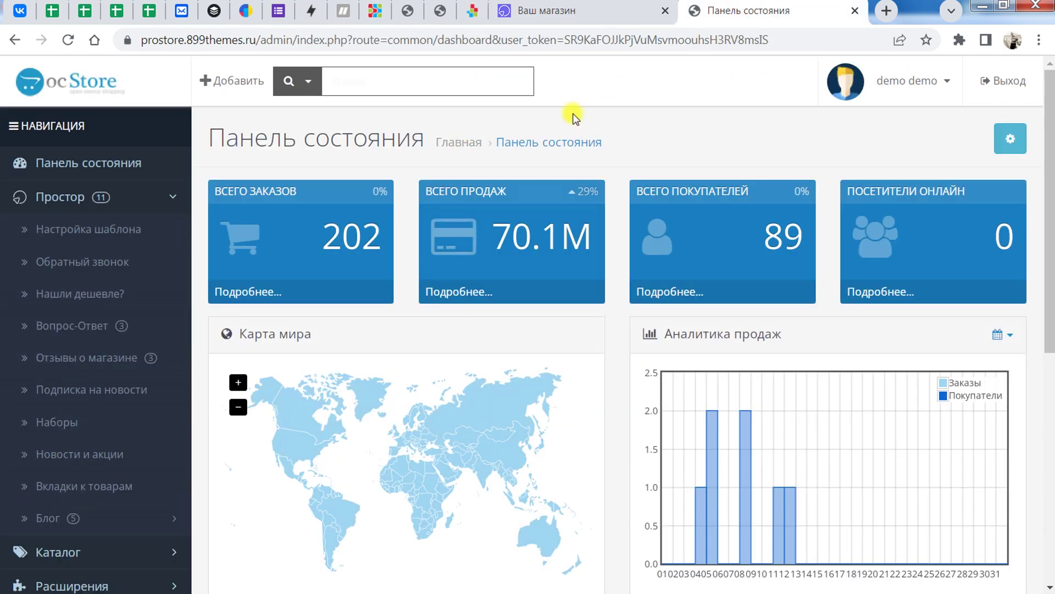
{"action": "left_click", "coordinate": [471, 10]}
{"action": "left_click", "coordinate": [487, 376]}
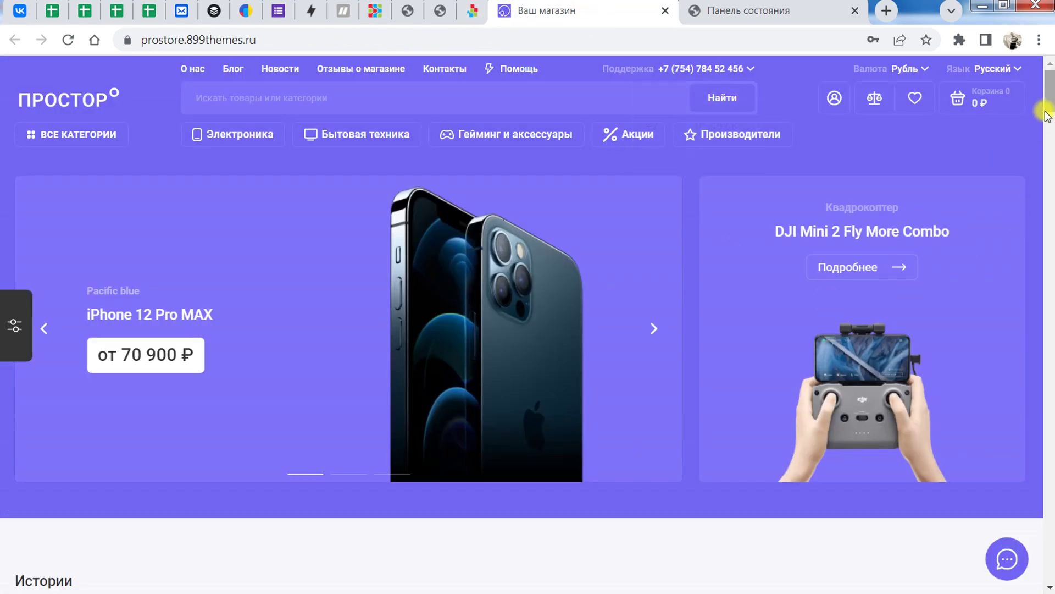
Step: Glance at the admin dashboard, then open the storefront's Варианты стилизации panel
{"action": "left_click_drag", "start_coordinate": [1050, 104], "coordinate": [1049, 66]}
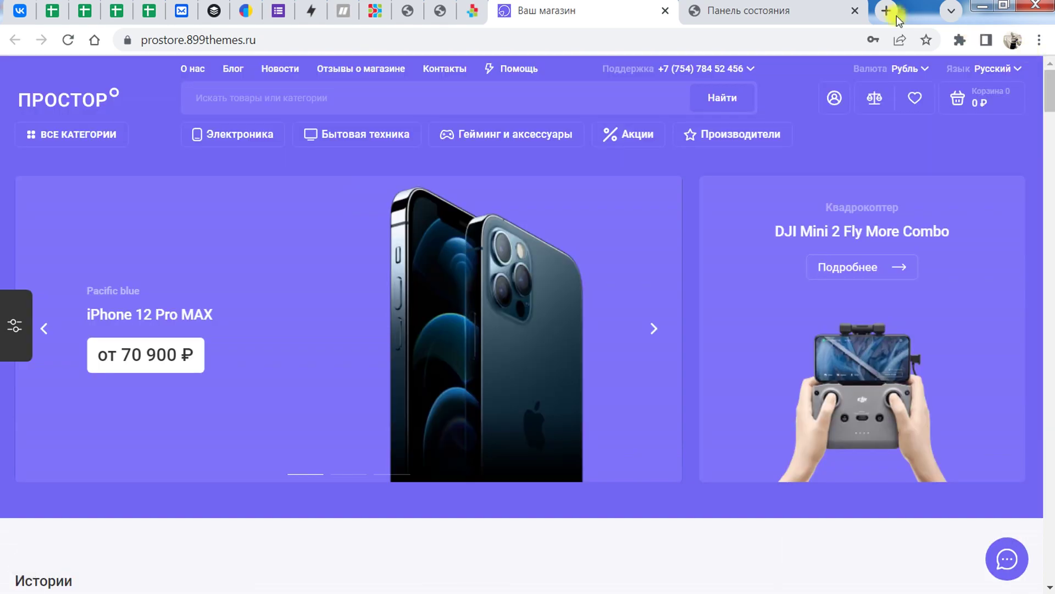
{"action": "left_click", "coordinate": [771, 5]}
{"action": "key", "text": "ctrl+shift+Tab"}
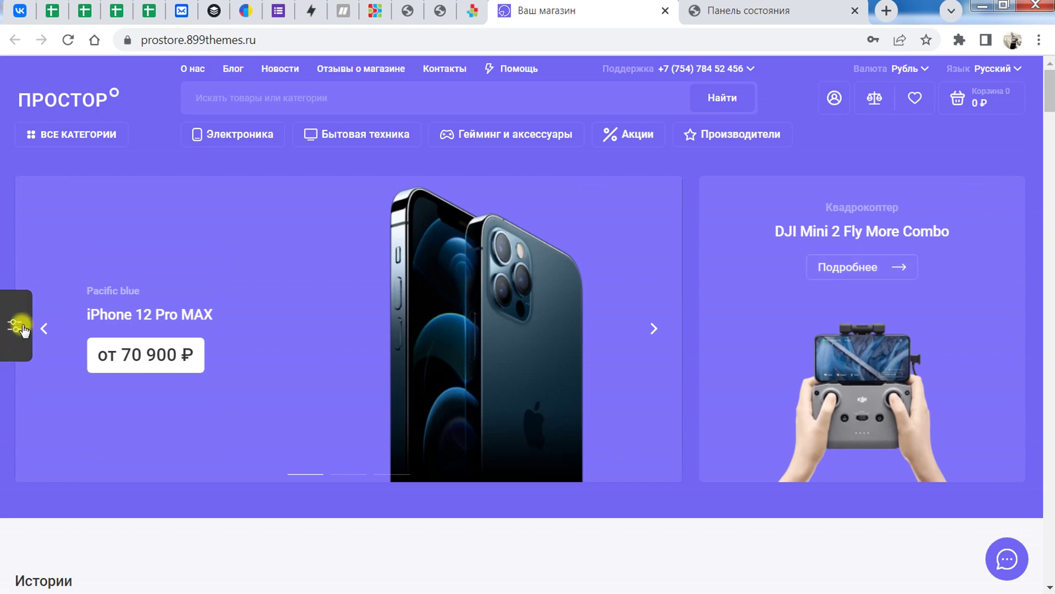
{"action": "left_click", "coordinate": [26, 343]}
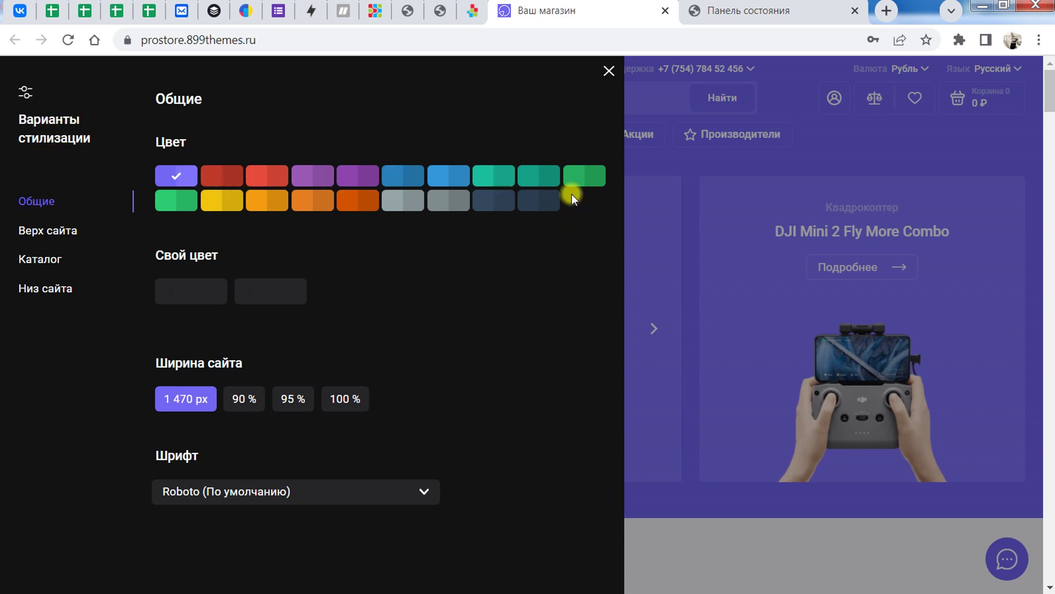
Step: Try the dark red and orange-red colour schemes, then settle on blue
{"action": "left_click", "coordinate": [224, 176]}
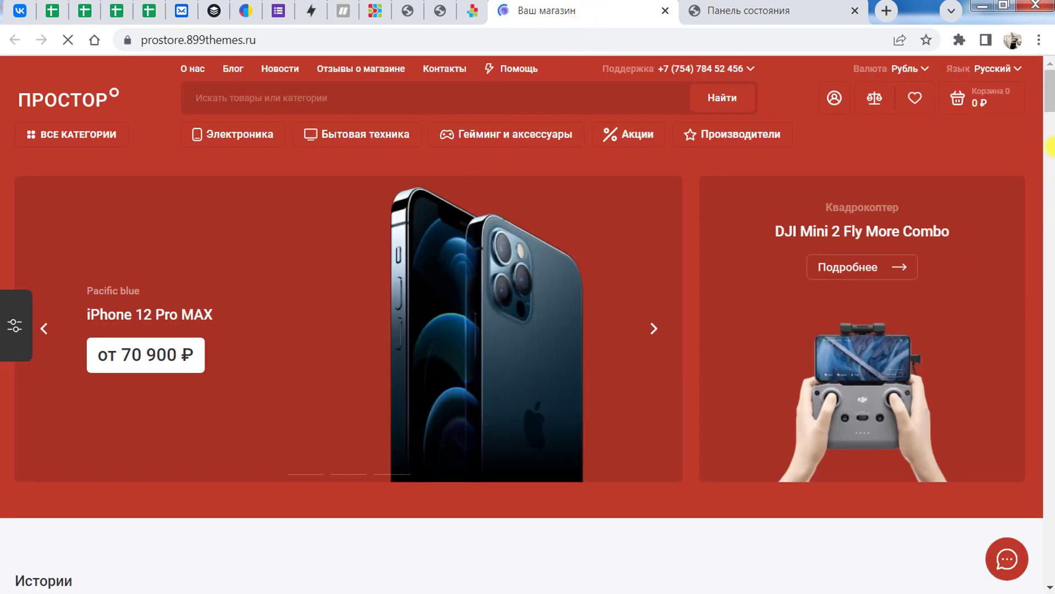
{"action": "left_click_drag", "start_coordinate": [1050, 96], "coordinate": [1043, 51]}
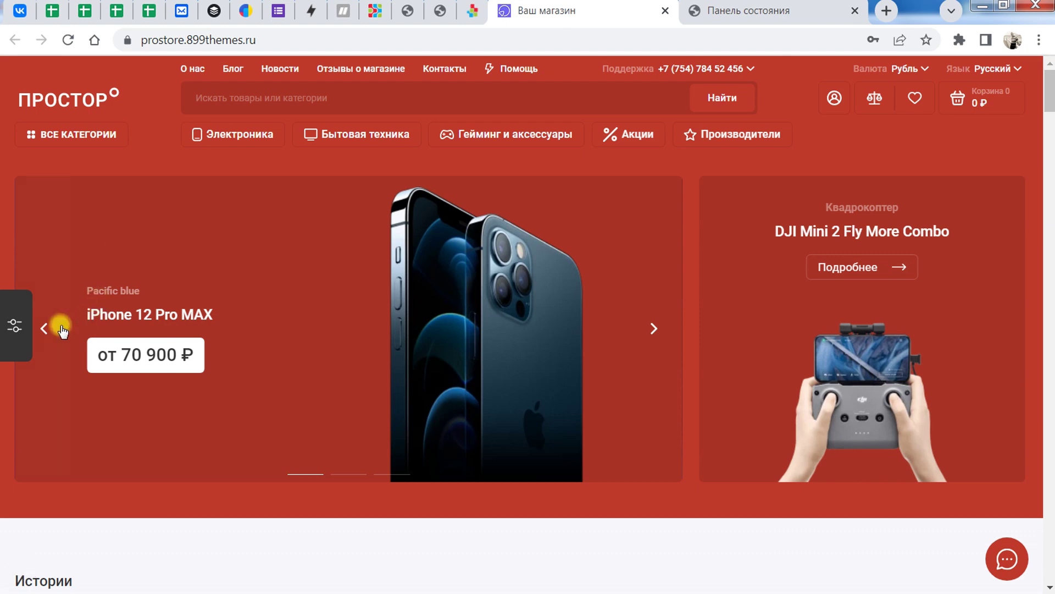
{"action": "left_click", "coordinate": [17, 324]}
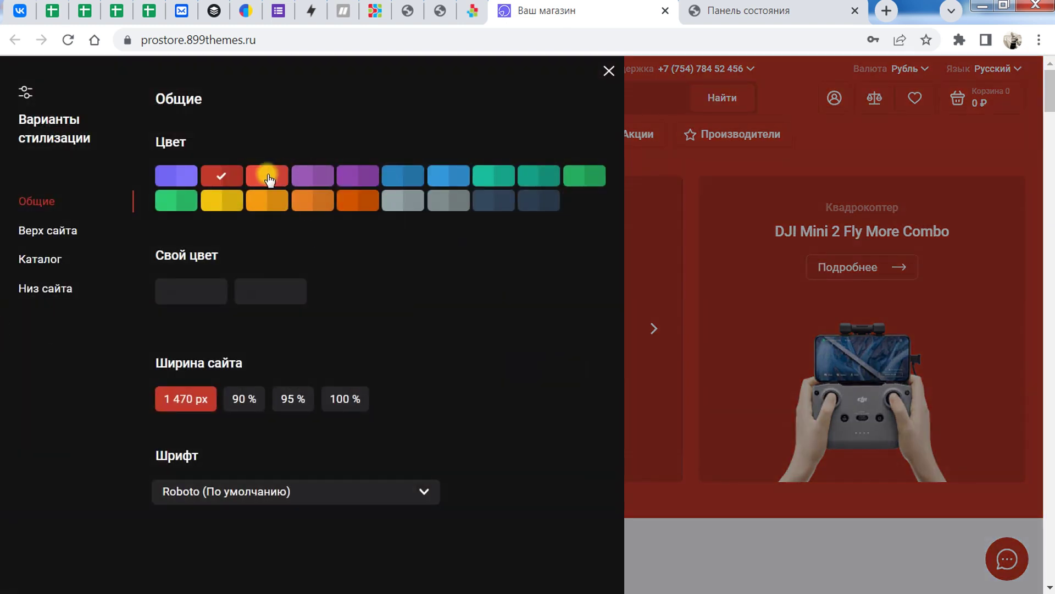
{"action": "left_click", "coordinate": [269, 177]}
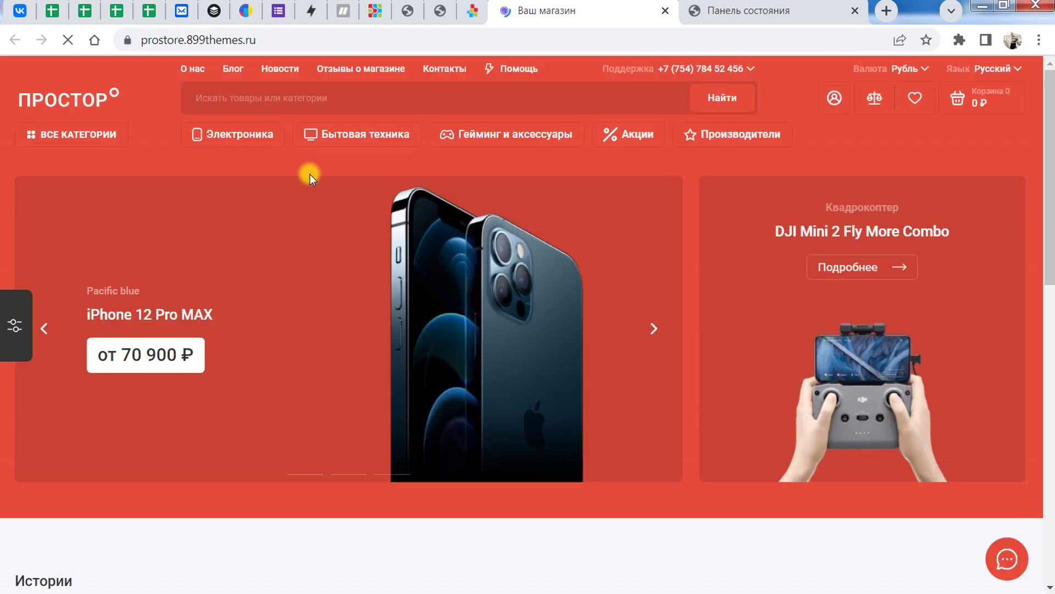
{"action": "left_click", "coordinate": [13, 328]}
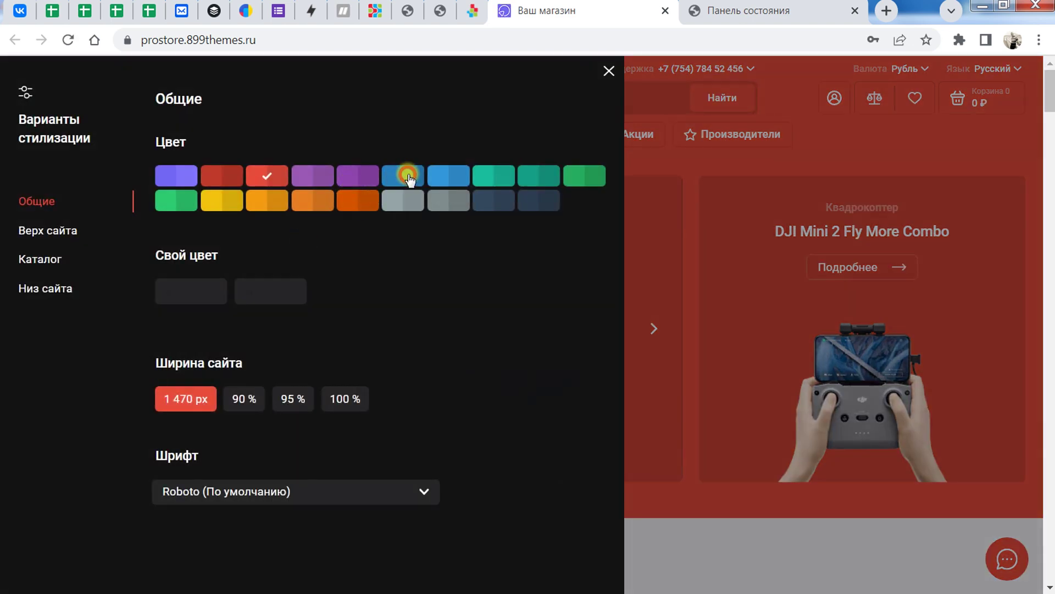
{"action": "left_click", "coordinate": [408, 177]}
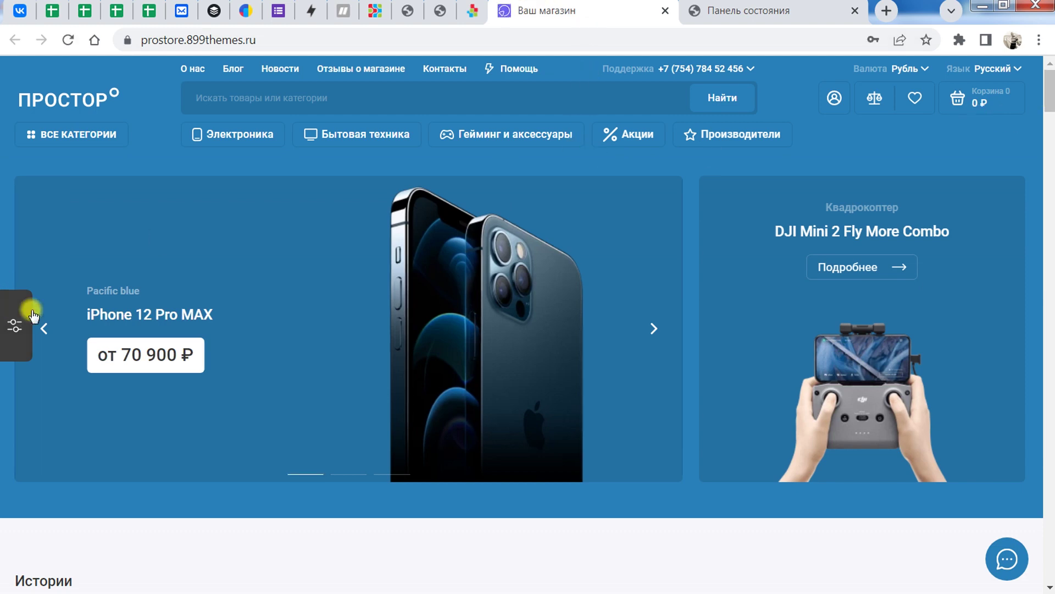
{"action": "left_click", "coordinate": [19, 325]}
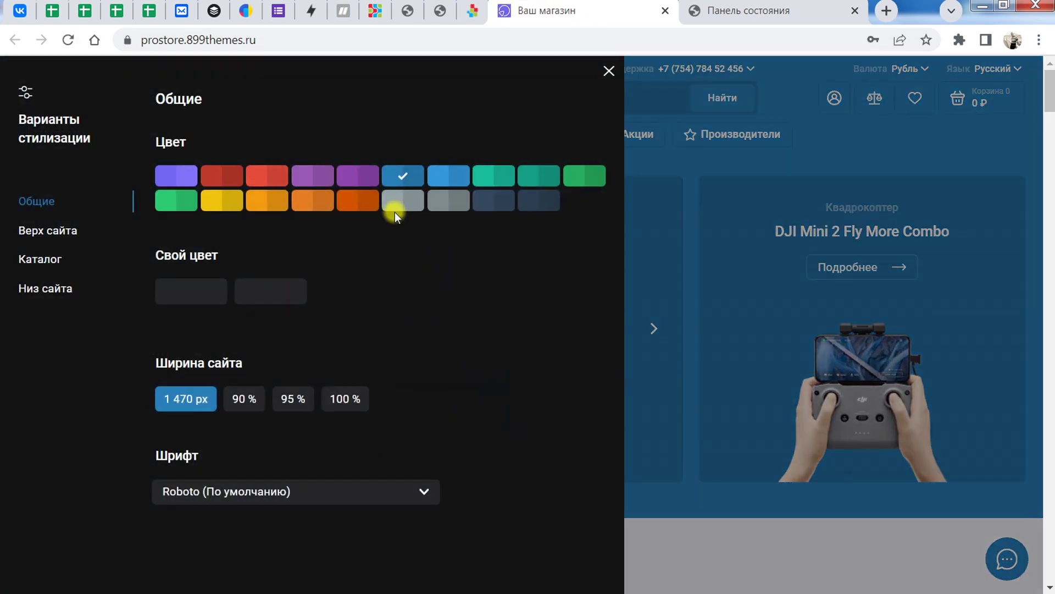
{"action": "left_click", "coordinate": [189, 289]}
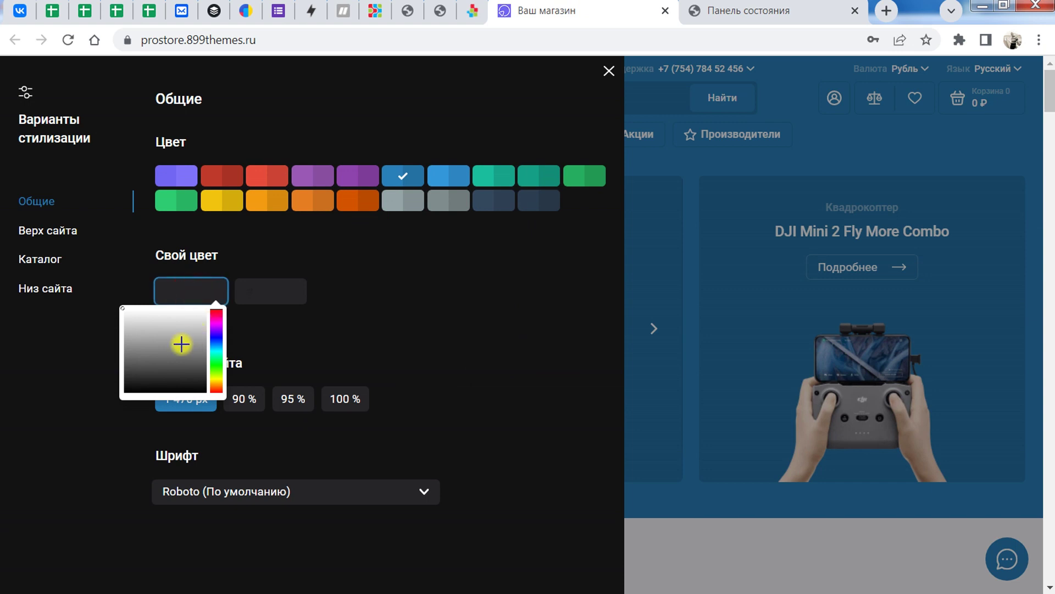
Step: Apply custom colours 9d4141 and 651515 for a dark maroon store theme
{"action": "left_click", "coordinate": [264, 292]}
{"action": "left_click", "coordinate": [201, 294]}
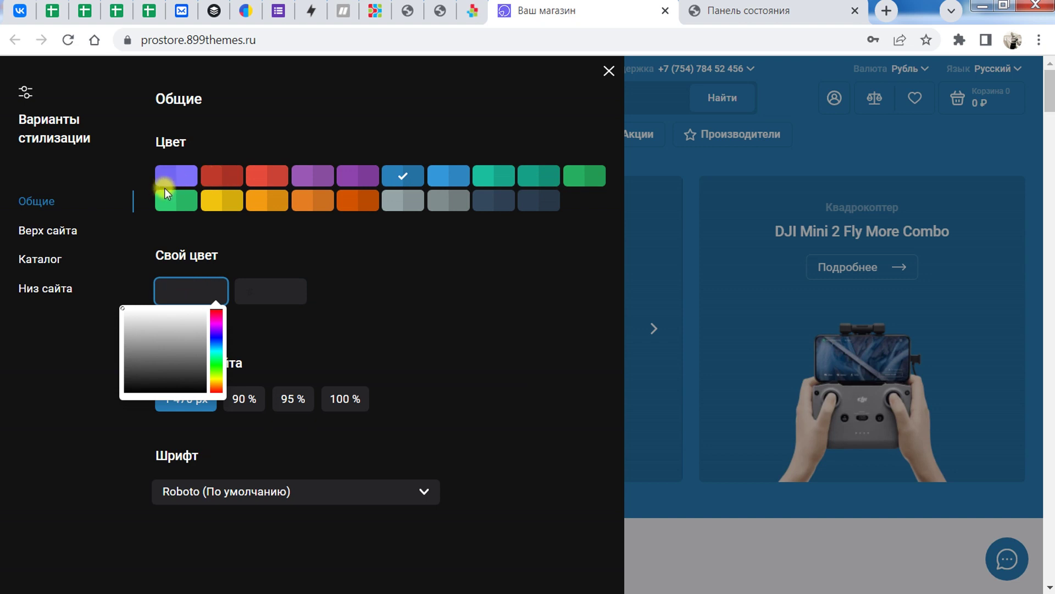
{"action": "left_click", "coordinate": [172, 341]}
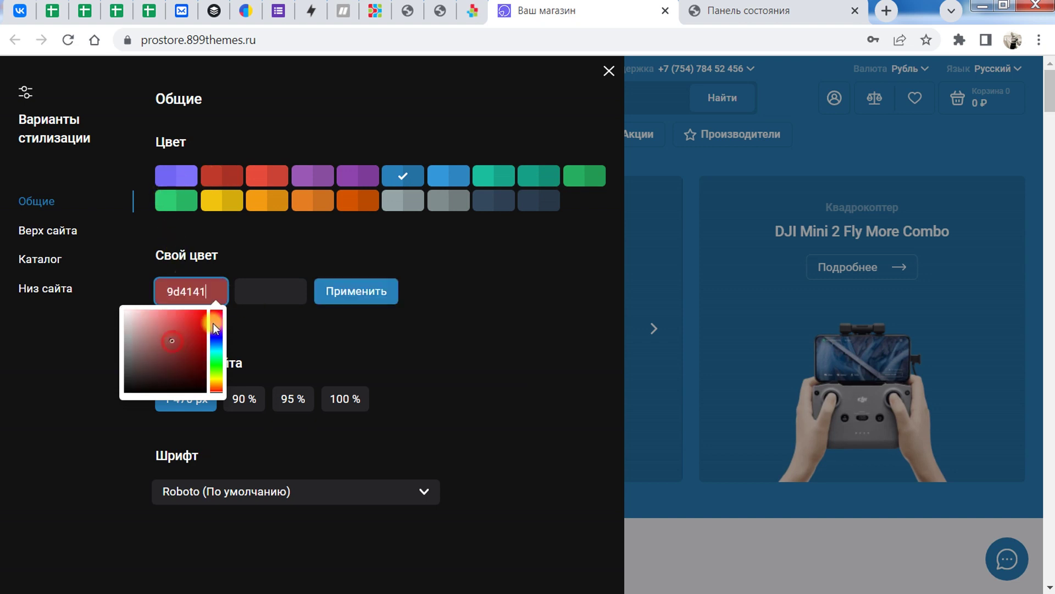
{"action": "left_click", "coordinate": [284, 297]}
{"action": "left_click", "coordinate": [273, 358]}
{"action": "left_click", "coordinate": [379, 294]}
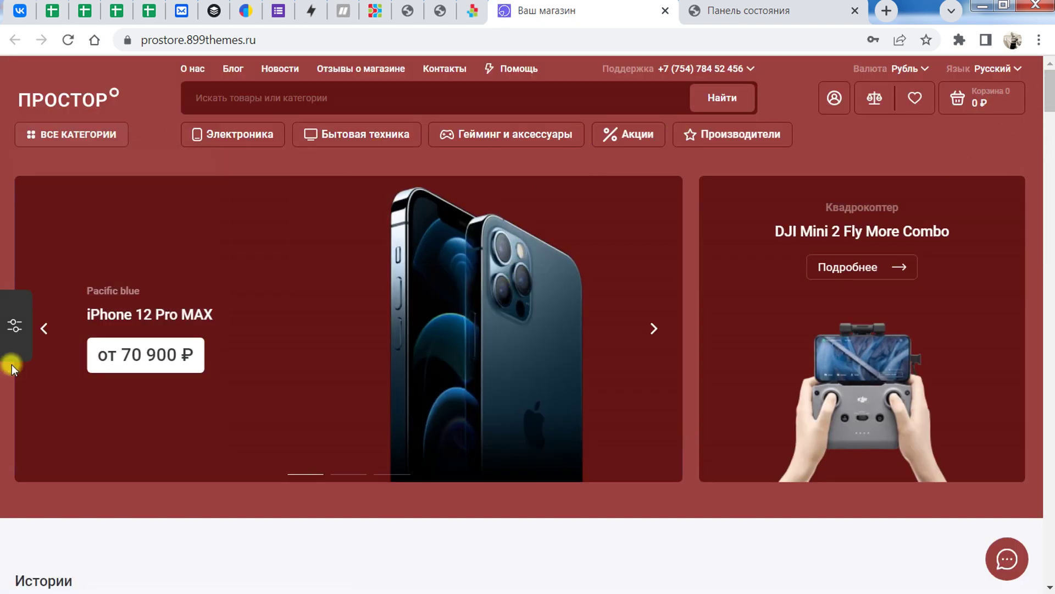
{"action": "left_click", "coordinate": [13, 327]}
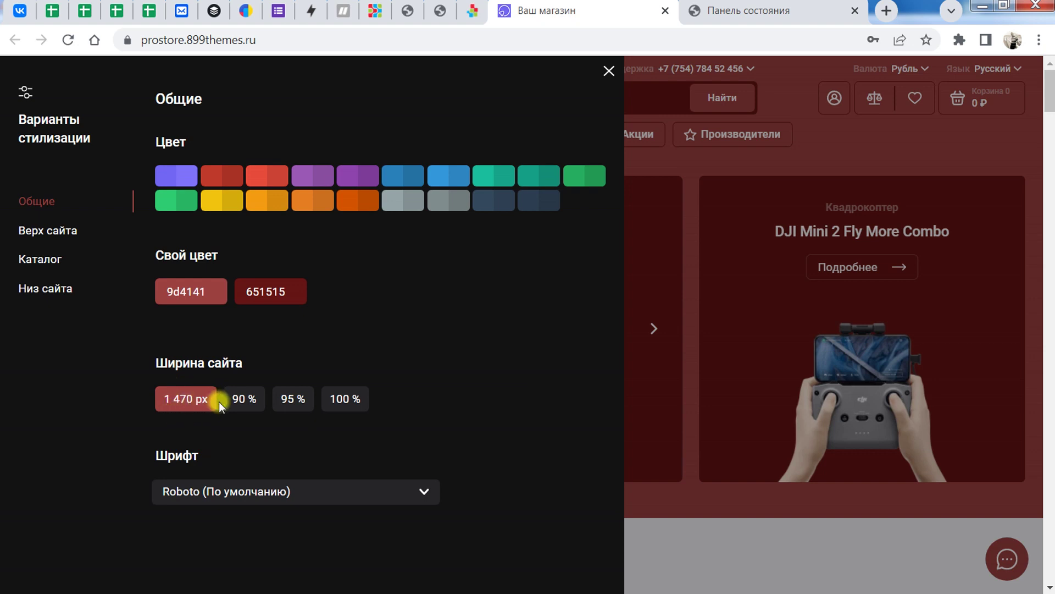
Step: Try site widths of 90 % and 95 %, settling on 90 %
{"action": "left_click", "coordinate": [247, 403]}
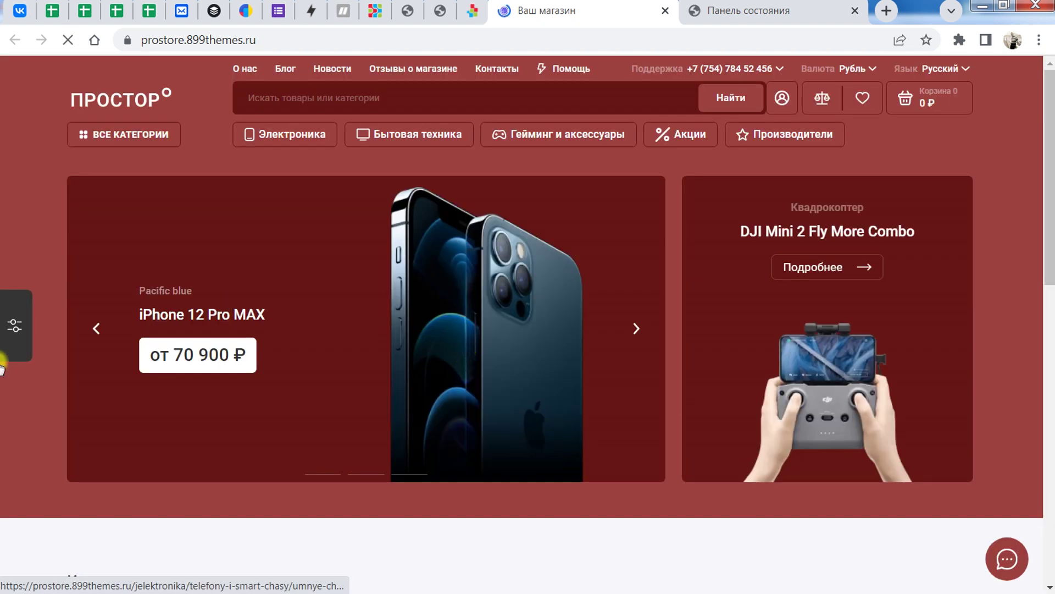
{"action": "left_click", "coordinate": [11, 322]}
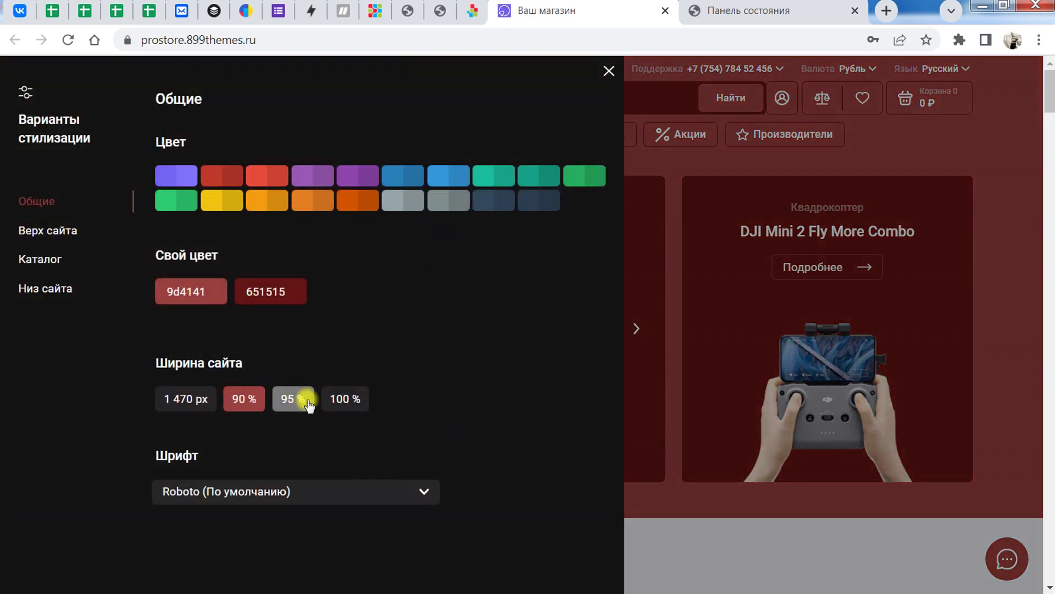
{"action": "left_click", "coordinate": [292, 401]}
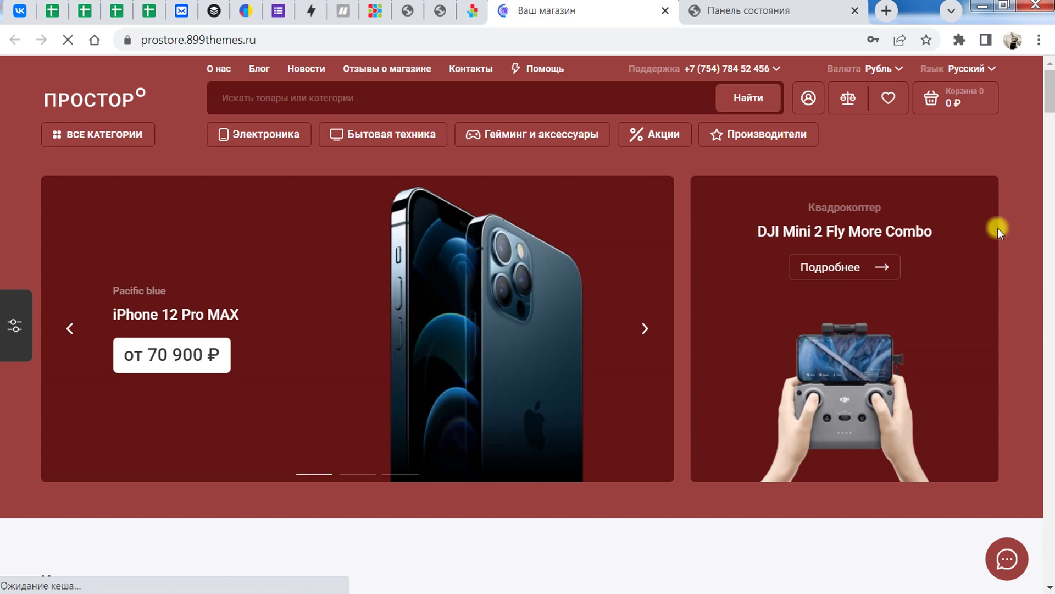
{"action": "left_click", "coordinate": [13, 324]}
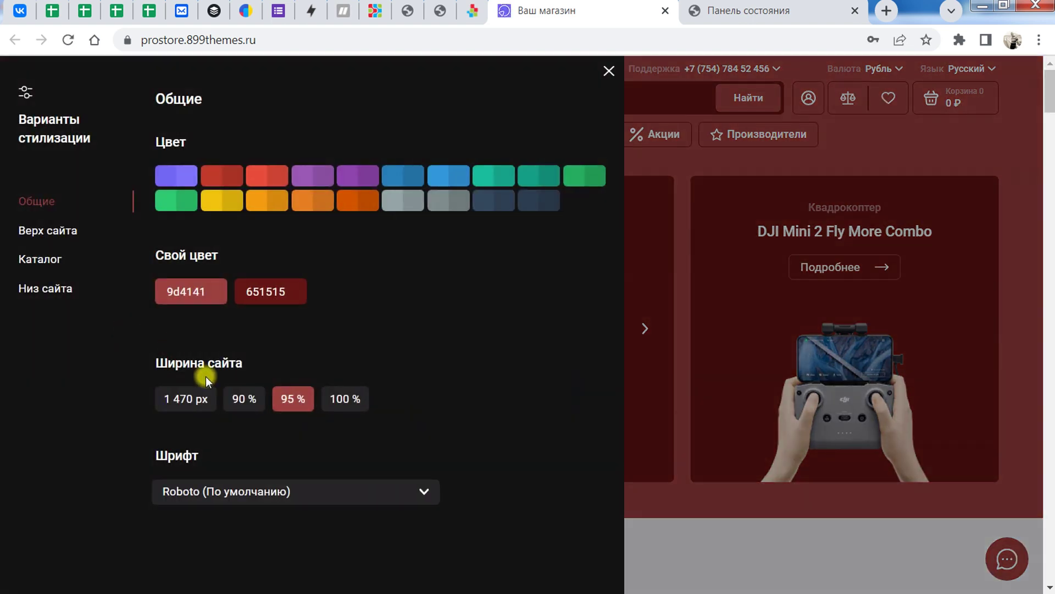
{"action": "left_click", "coordinate": [240, 397]}
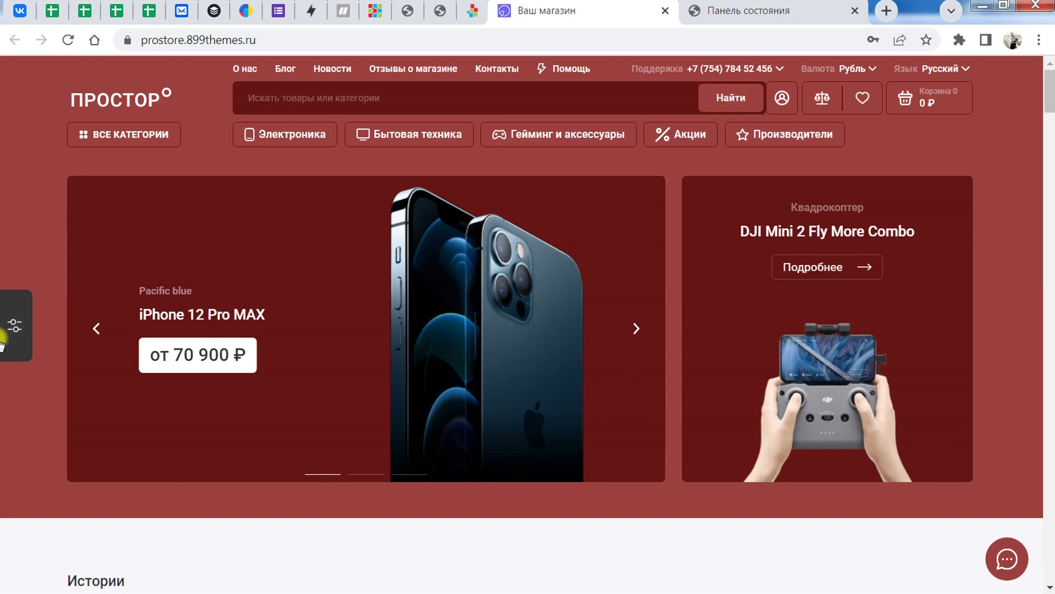
{"action": "left_click", "coordinate": [16, 324]}
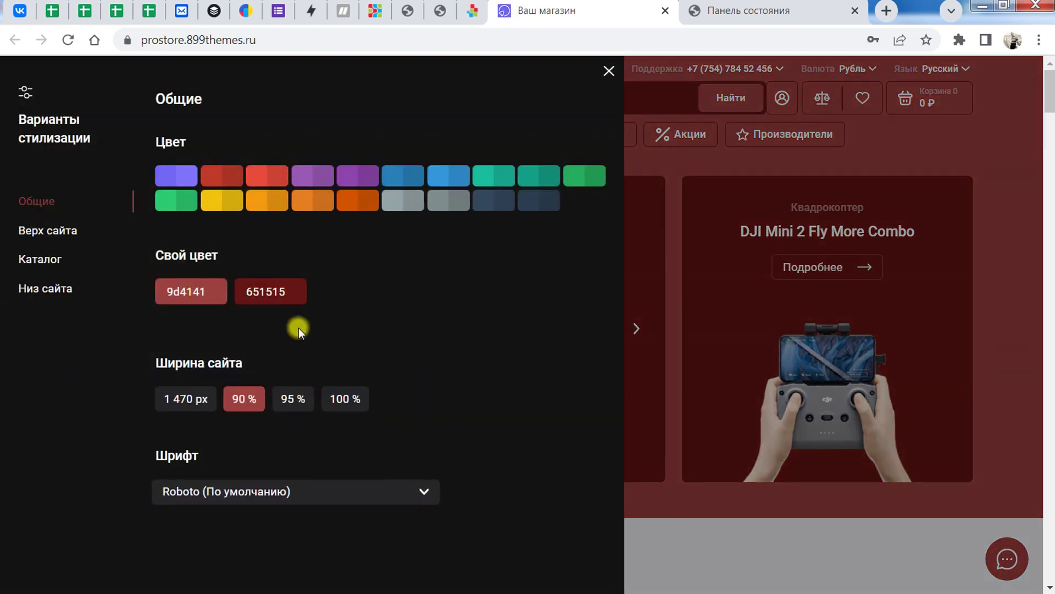
Step: Set the site font to Roboto Slab
{"action": "scroll", "coordinate": [282, 340], "scroll_direction": "down", "scroll_amount": 3}
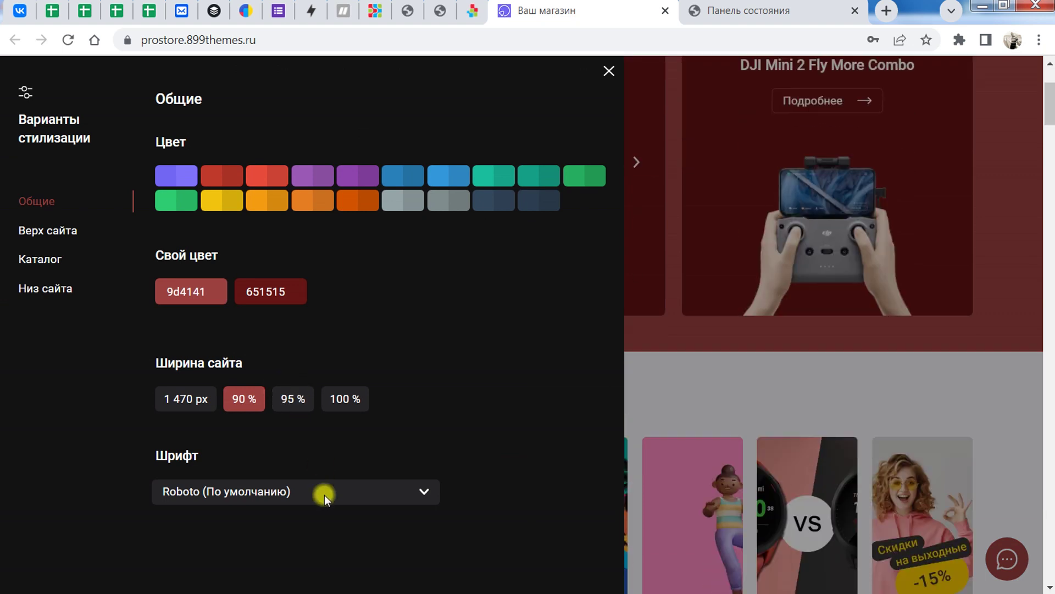
{"action": "left_click", "coordinate": [325, 495]}
{"action": "left_click_drag", "start_coordinate": [434, 247], "coordinate": [432, 316]}
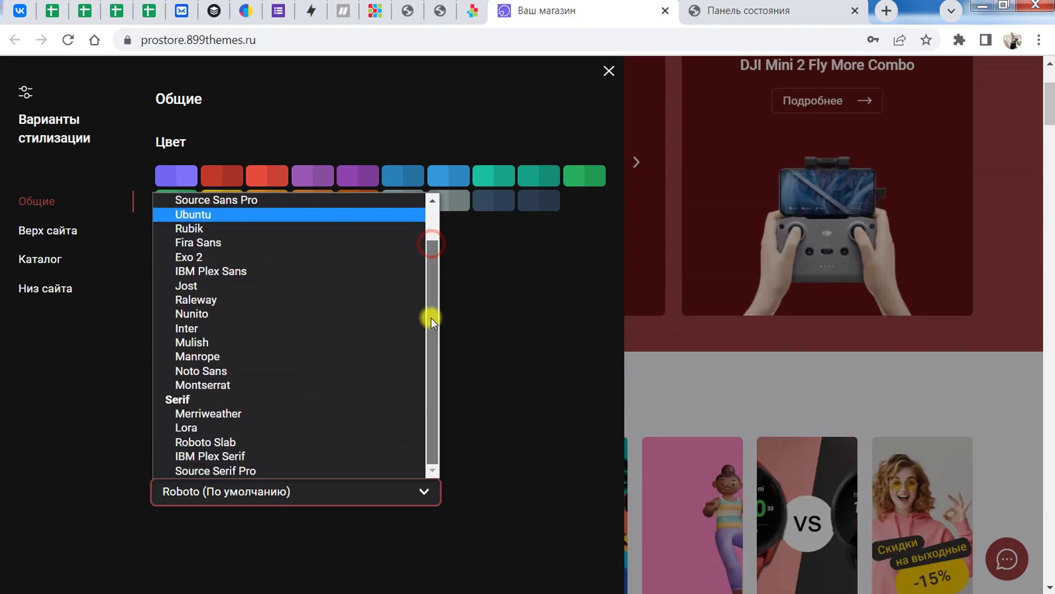
{"action": "scroll", "coordinate": [249, 409], "scroll_direction": "up", "scroll_amount": 2}
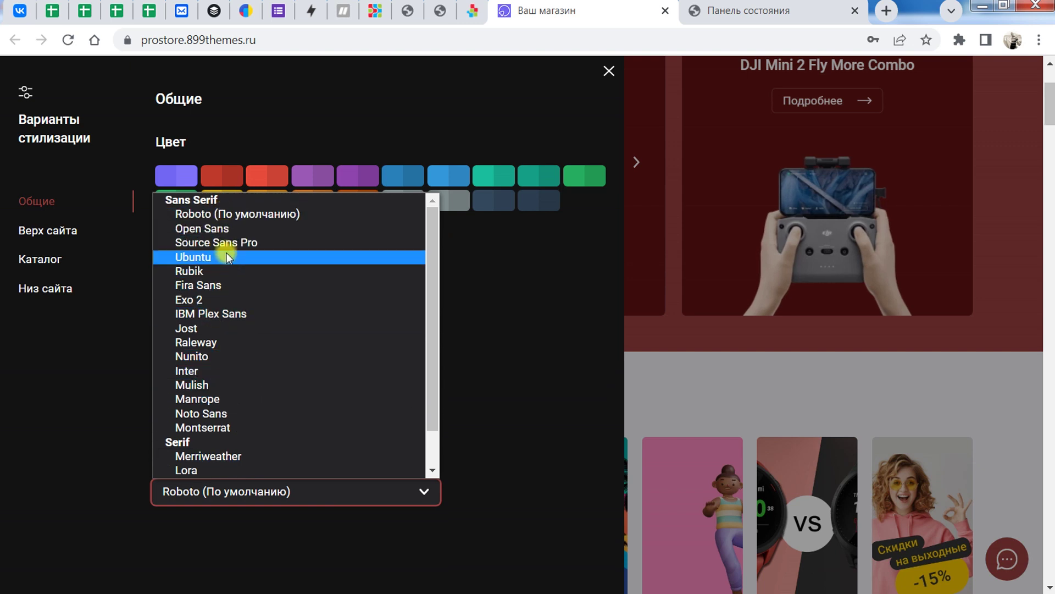
{"action": "scroll", "coordinate": [247, 390], "scroll_direction": "down", "scroll_amount": 2}
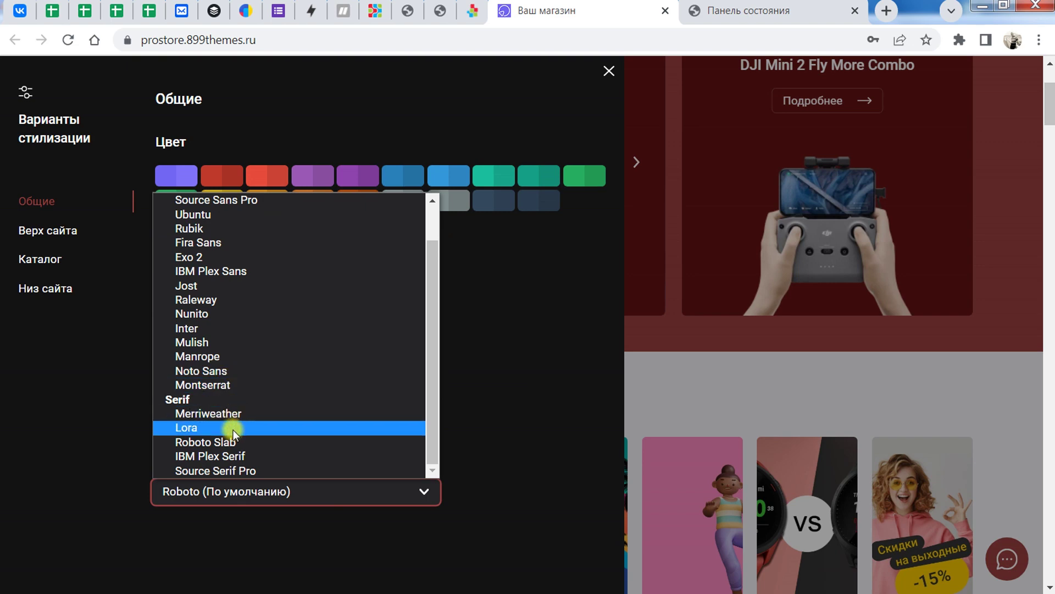
{"action": "left_click", "coordinate": [217, 442]}
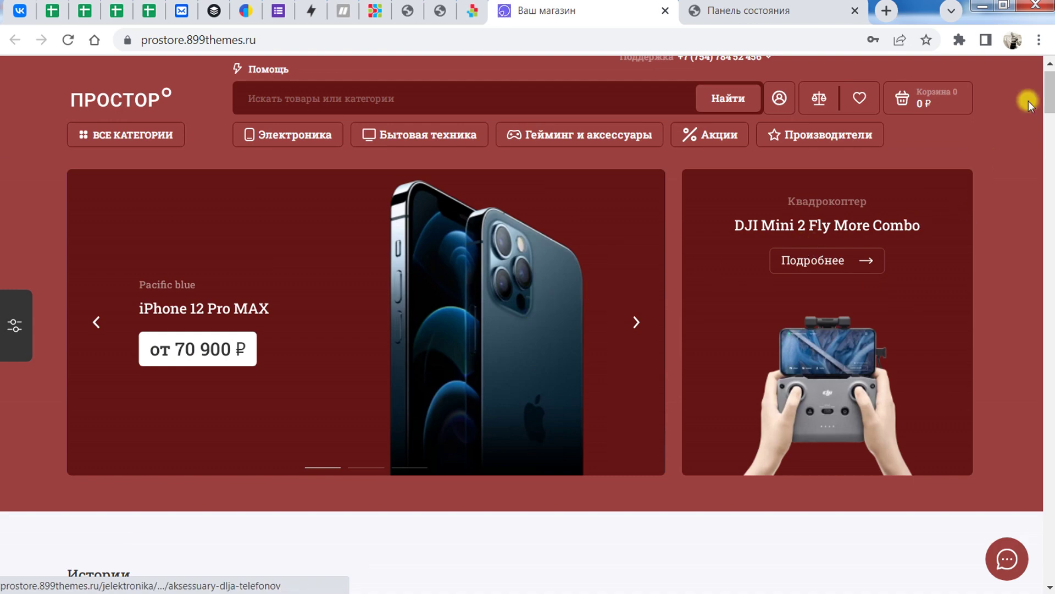
Step: Confirm the font list unchanged, then move to the Верх сайта settings
{"action": "left_click_drag", "start_coordinate": [1038, 99], "coordinate": [1050, 75]}
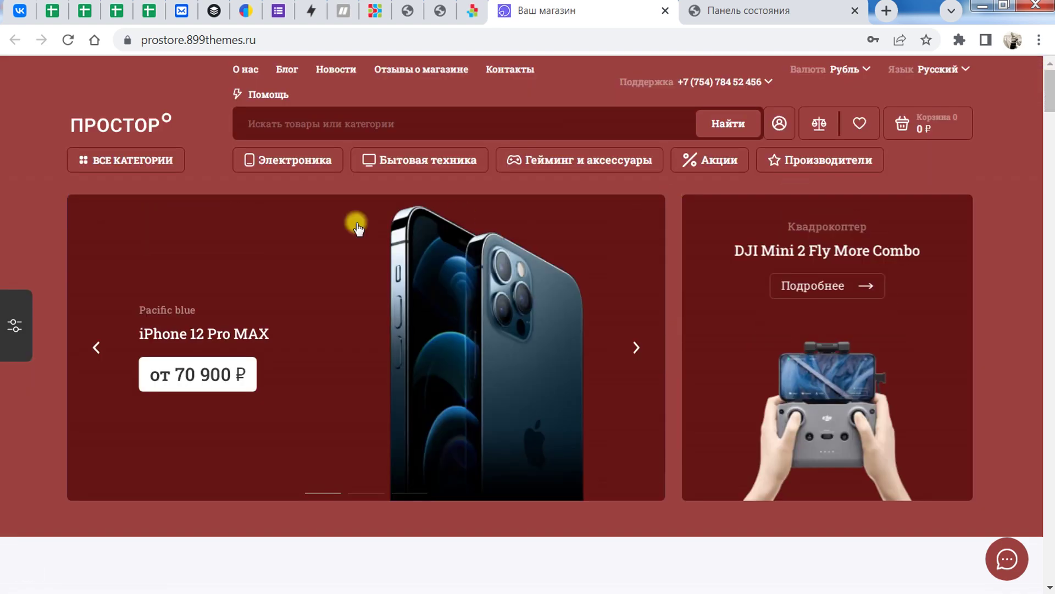
{"action": "left_click", "coordinate": [17, 325]}
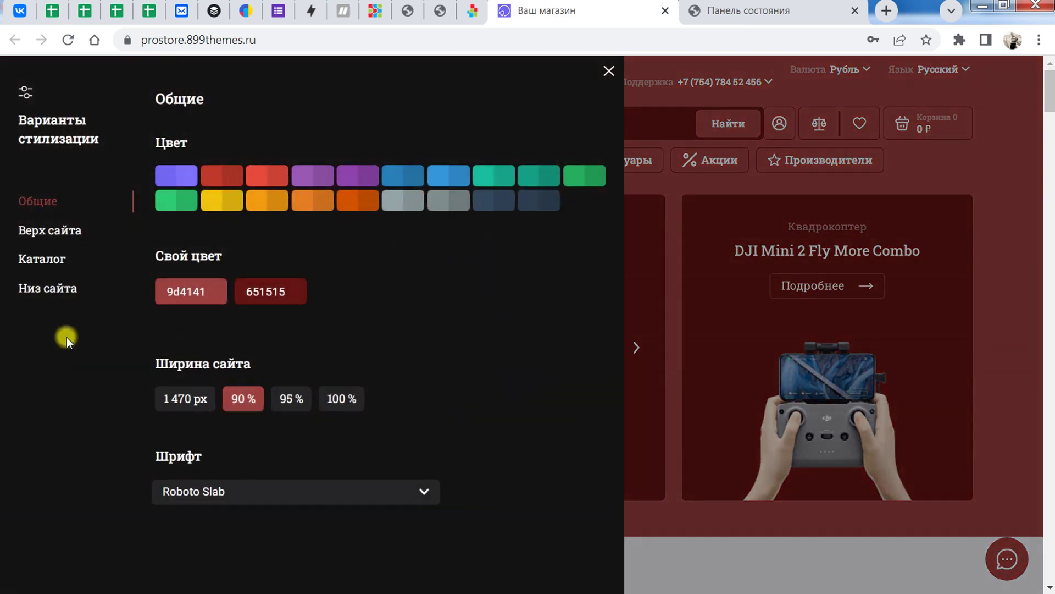
{"action": "left_click", "coordinate": [425, 488]}
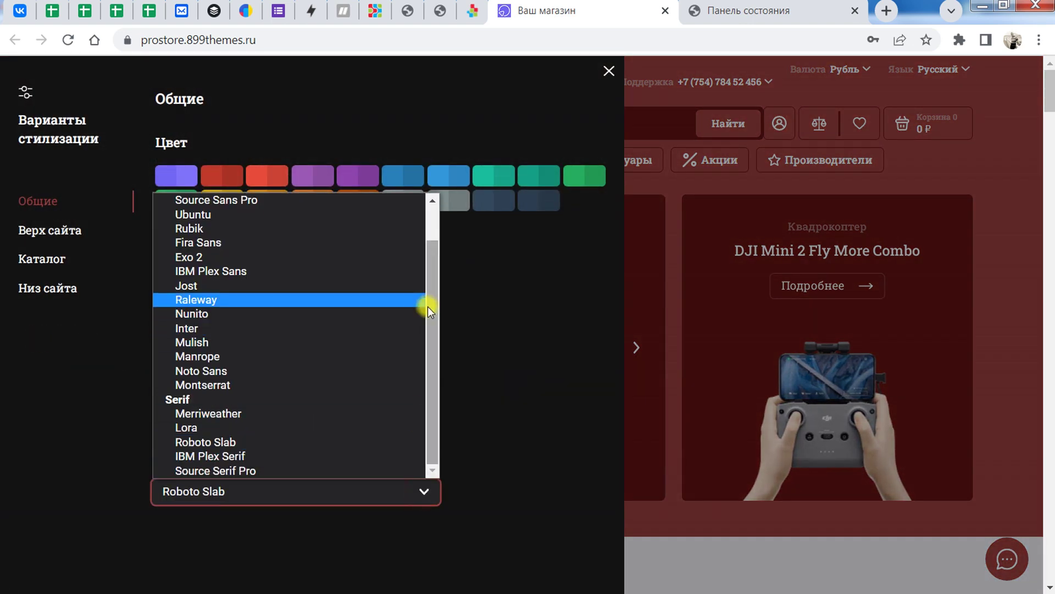
{"action": "left_click_drag", "start_coordinate": [427, 305], "coordinate": [424, 269]}
{"action": "left_click", "coordinate": [497, 290]}
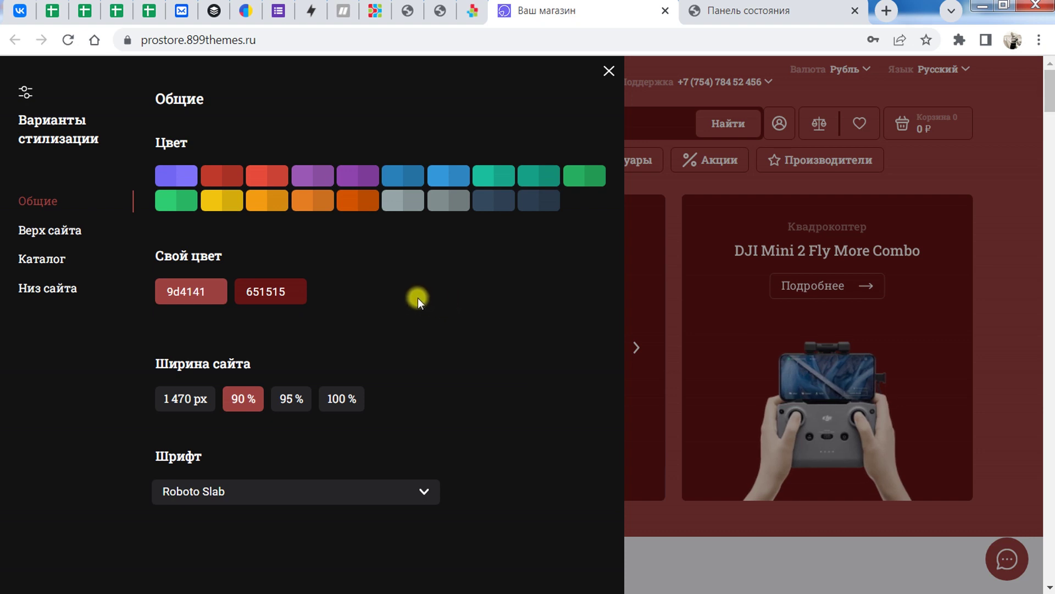
{"action": "left_click", "coordinate": [50, 233]}
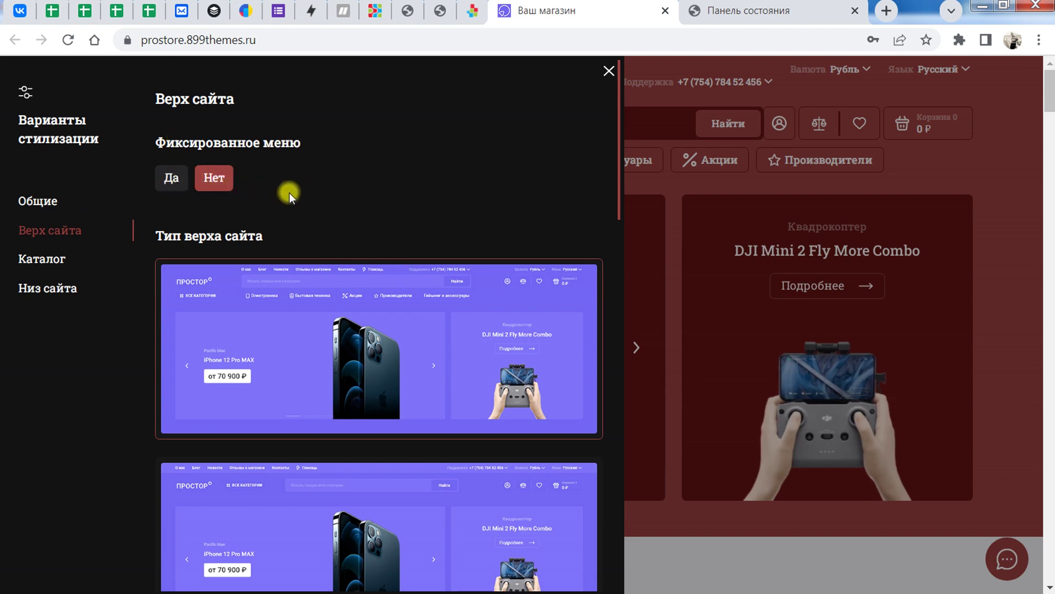
Step: Browse the header layouts and choose the second, white header with a category row
{"action": "scroll", "coordinate": [439, 231], "scroll_direction": "down", "scroll_amount": 1}
{"action": "scroll", "coordinate": [439, 228], "scroll_direction": "down", "scroll_amount": 1}
{"action": "scroll", "coordinate": [278, 165], "scroll_direction": "up", "scroll_amount": 1}
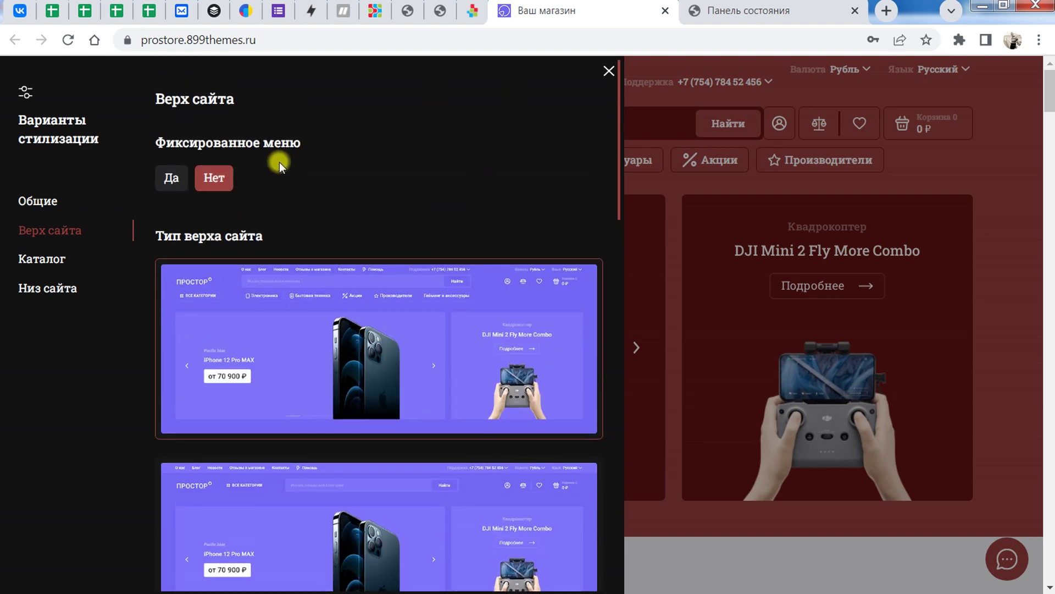
{"action": "scroll", "coordinate": [403, 221], "scroll_direction": "down", "scroll_amount": 1}
{"action": "scroll", "coordinate": [402, 223], "scroll_direction": "down", "scroll_amount": 1}
{"action": "scroll", "coordinate": [308, 231], "scroll_direction": "up", "scroll_amount": 2}
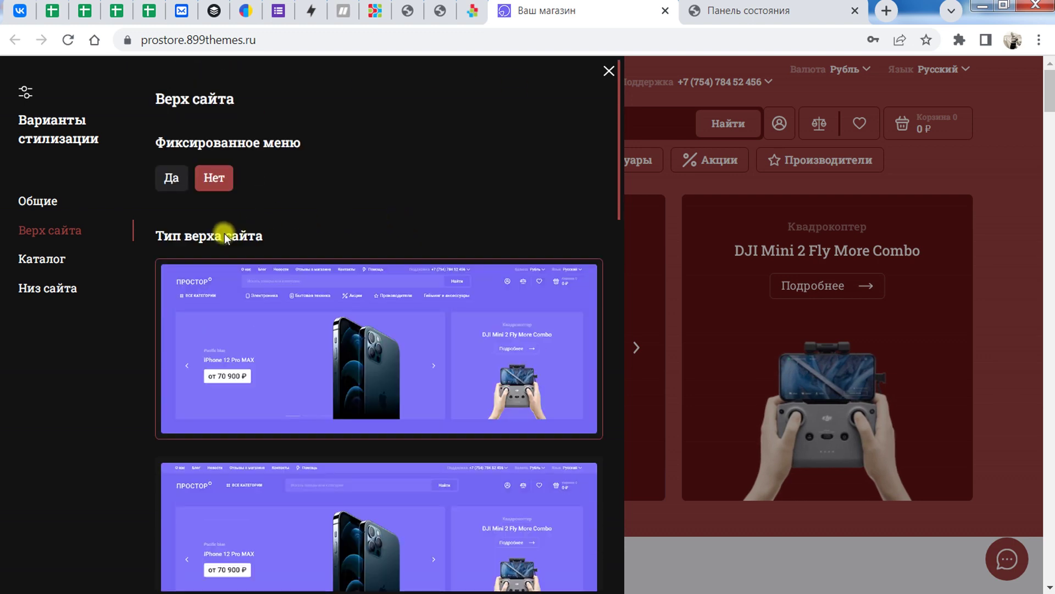
{"action": "scroll", "coordinate": [400, 341], "scroll_direction": "down", "scroll_amount": 3}
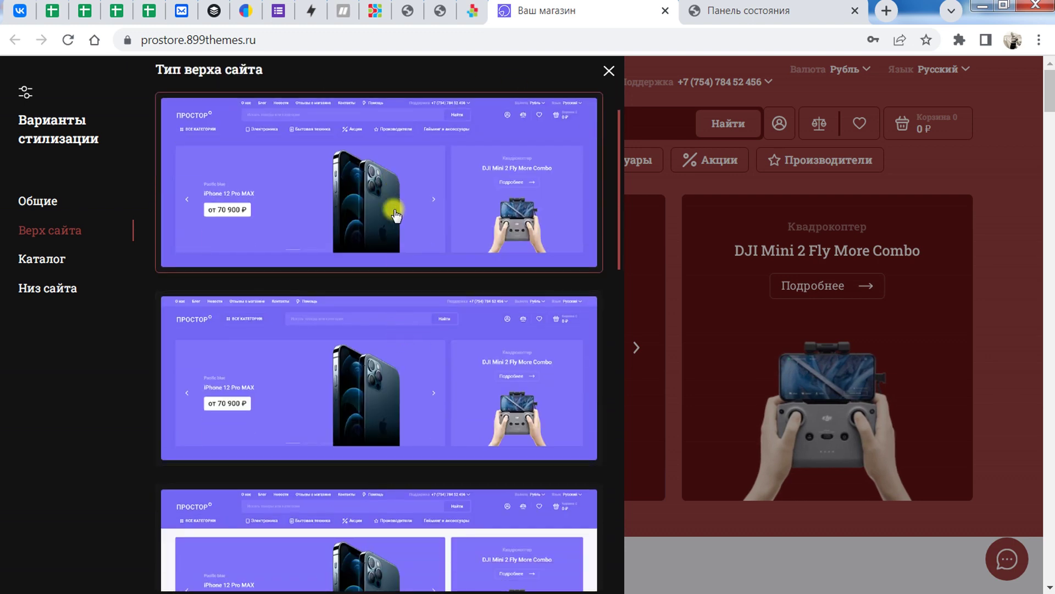
{"action": "scroll", "coordinate": [443, 327], "scroll_direction": "down", "scroll_amount": 4}
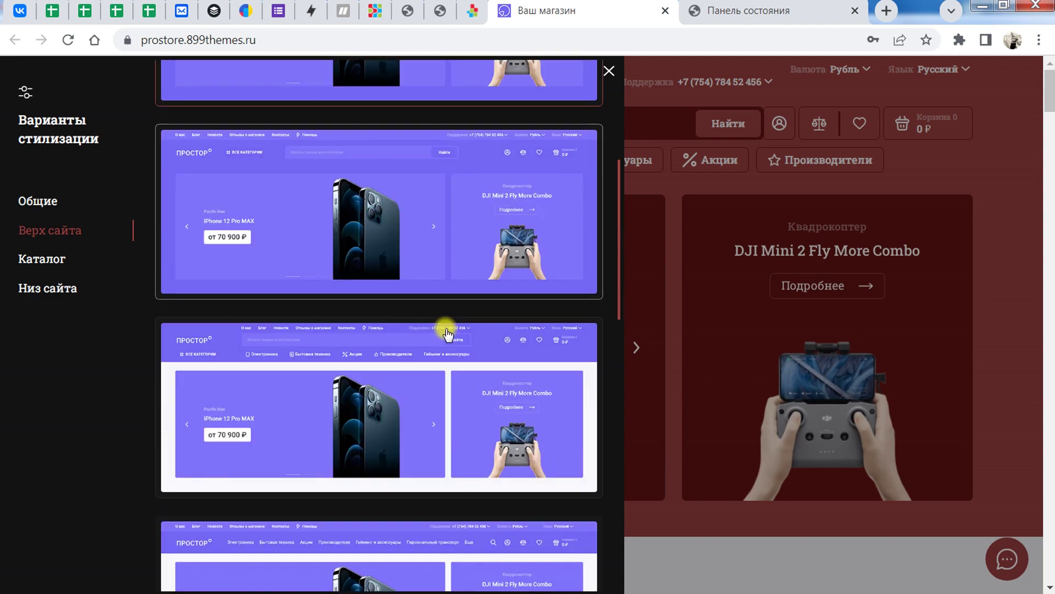
{"action": "scroll", "coordinate": [428, 362], "scroll_direction": "down", "scroll_amount": 5}
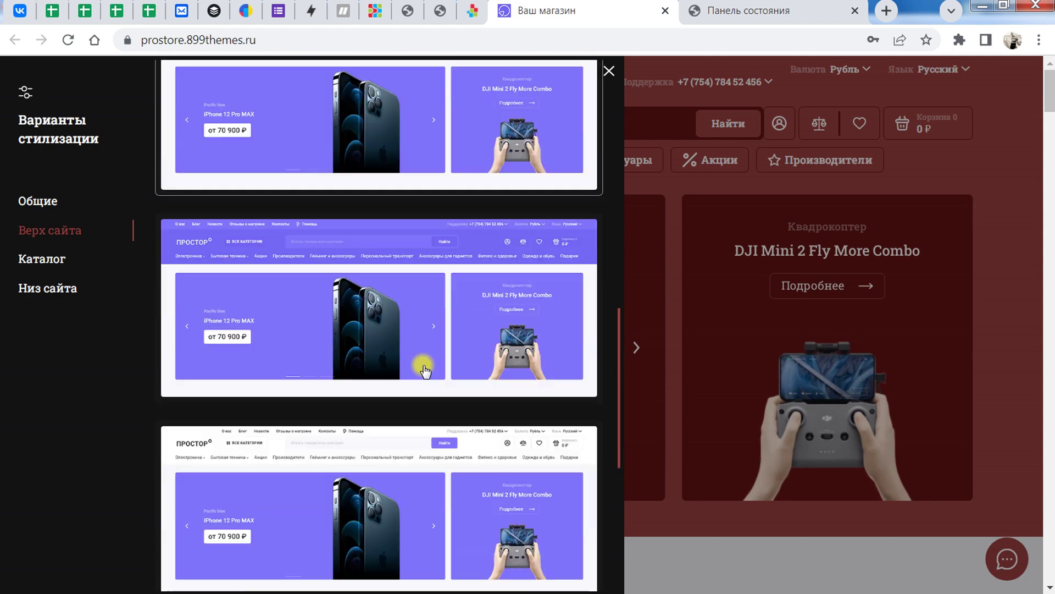
{"action": "scroll", "coordinate": [426, 383], "scroll_direction": "down", "scroll_amount": 5}
{"action": "scroll", "coordinate": [429, 403], "scroll_direction": "up", "scroll_amount": 10}
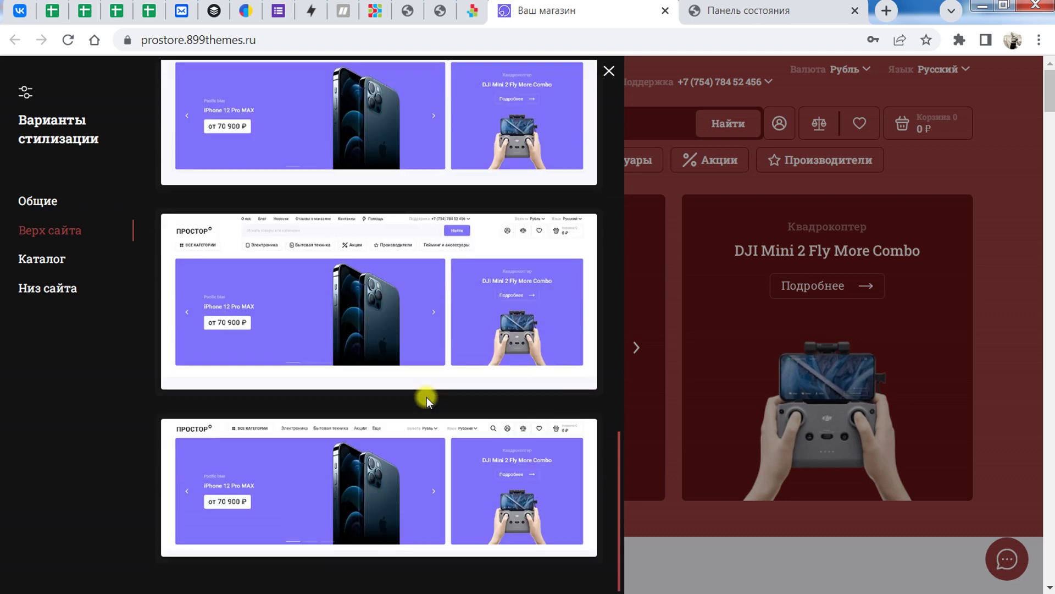
{"action": "scroll", "coordinate": [431, 373], "scroll_direction": "up", "scroll_amount": 4}
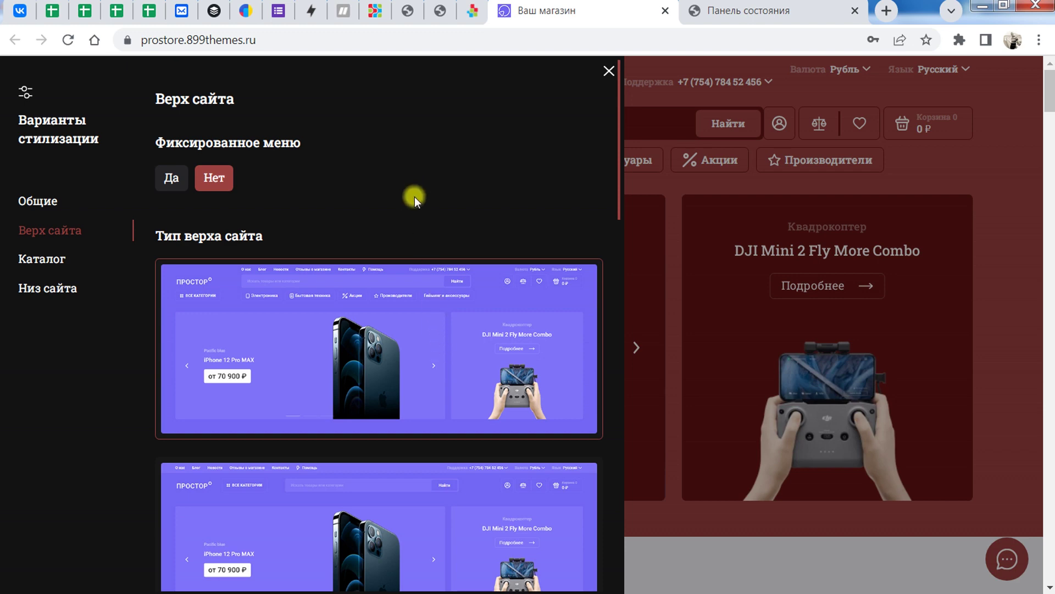
{"action": "scroll", "coordinate": [413, 254], "scroll_direction": "down", "scroll_amount": 7}
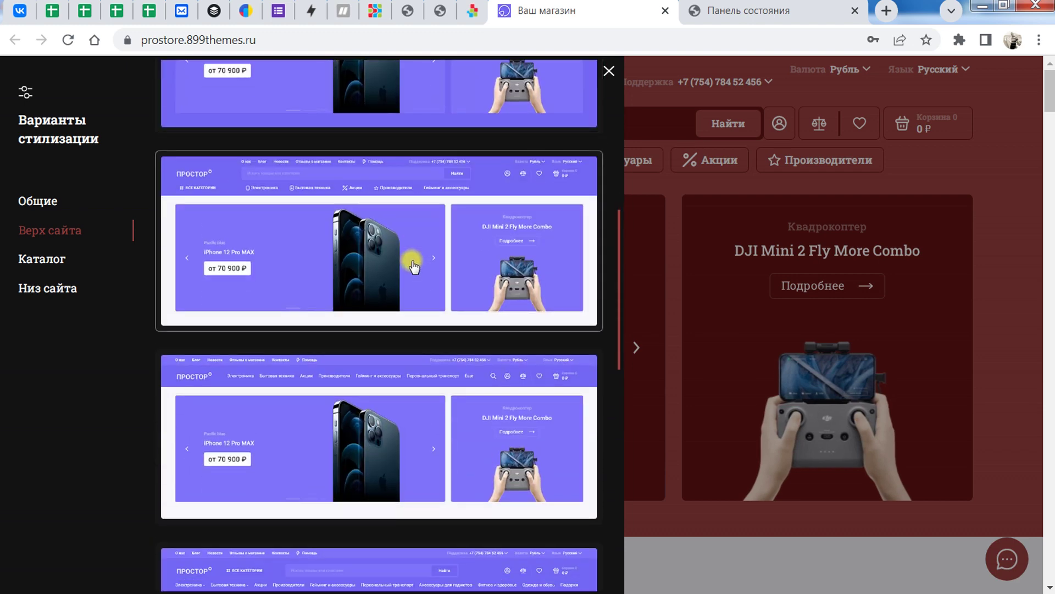
{"action": "scroll", "coordinate": [413, 268], "scroll_direction": "up", "scroll_amount": 9}
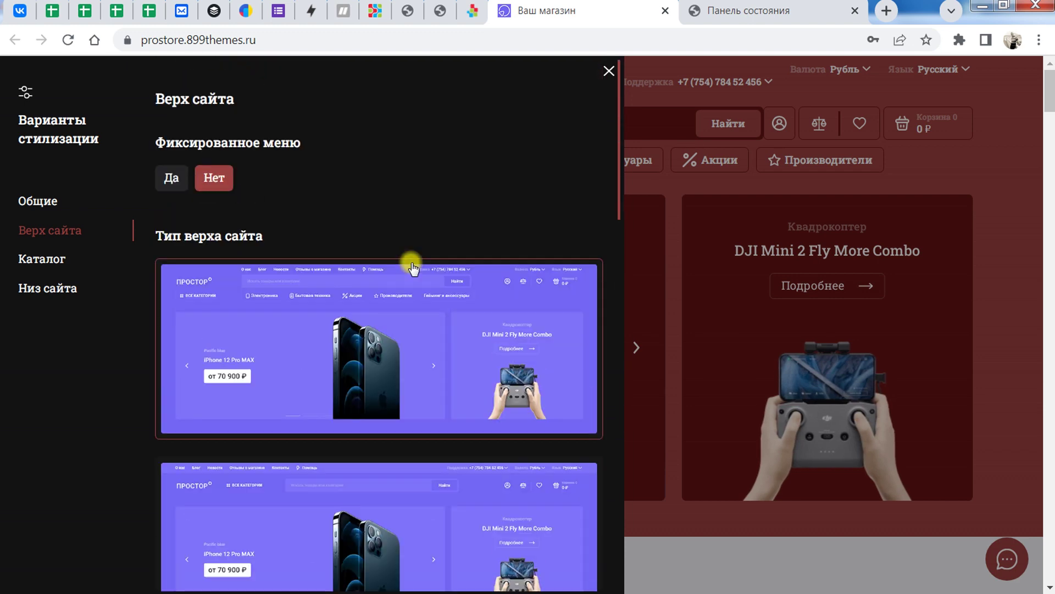
{"action": "scroll", "coordinate": [413, 268], "scroll_direction": "down", "scroll_amount": 4}
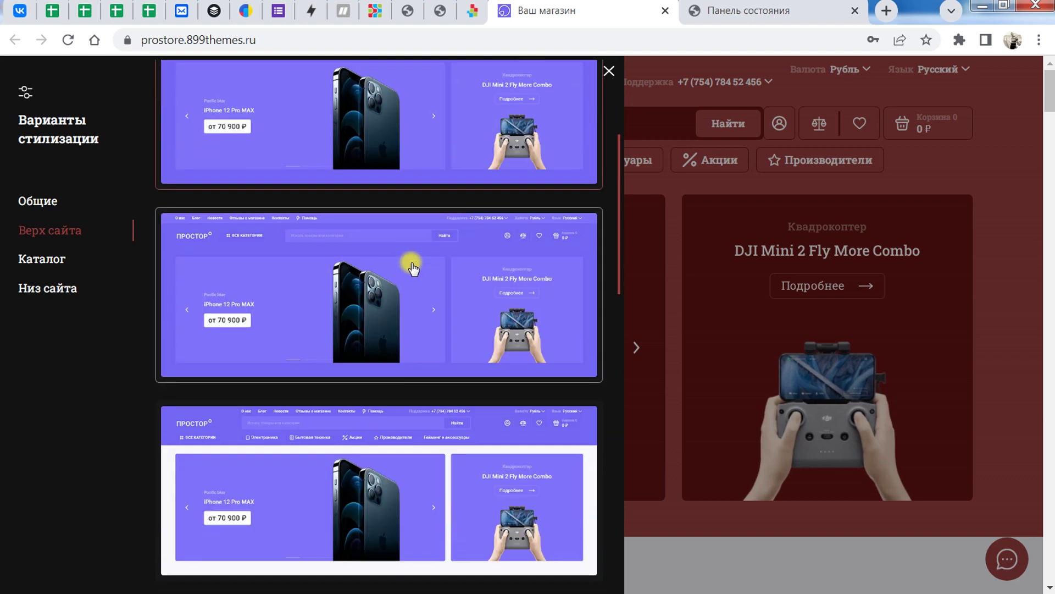
{"action": "scroll", "coordinate": [414, 268], "scroll_direction": "up", "scroll_amount": 4}
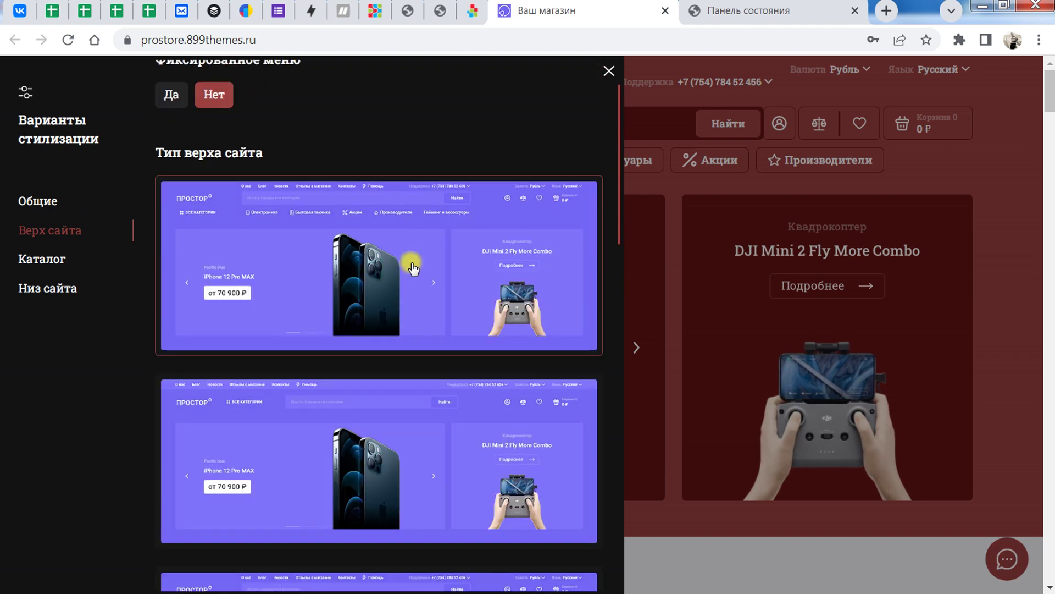
{"action": "scroll", "coordinate": [413, 268], "scroll_direction": "down", "scroll_amount": 2}
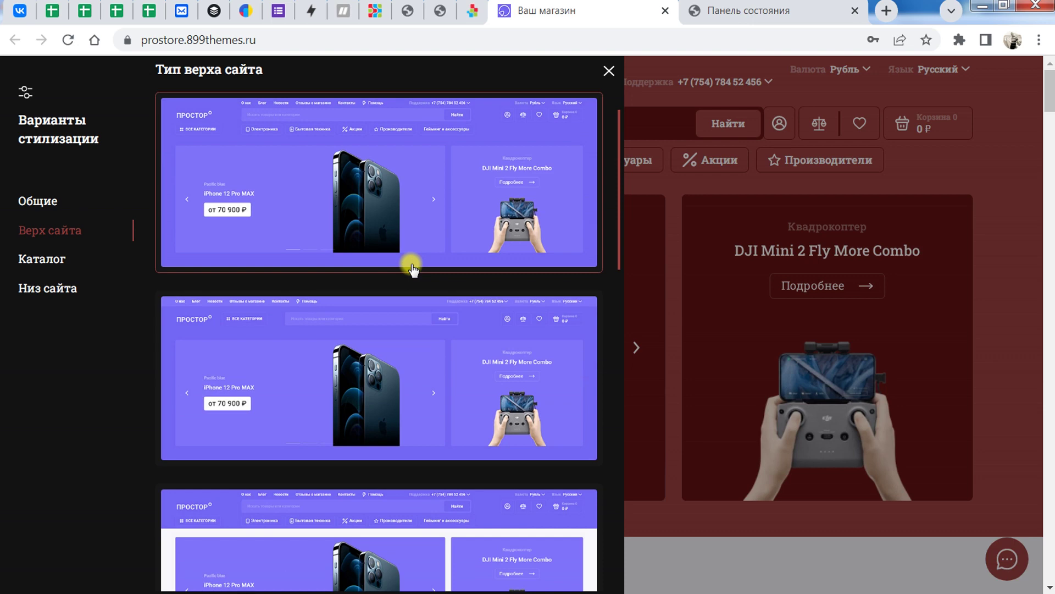
{"action": "left_click", "coordinate": [390, 367]}
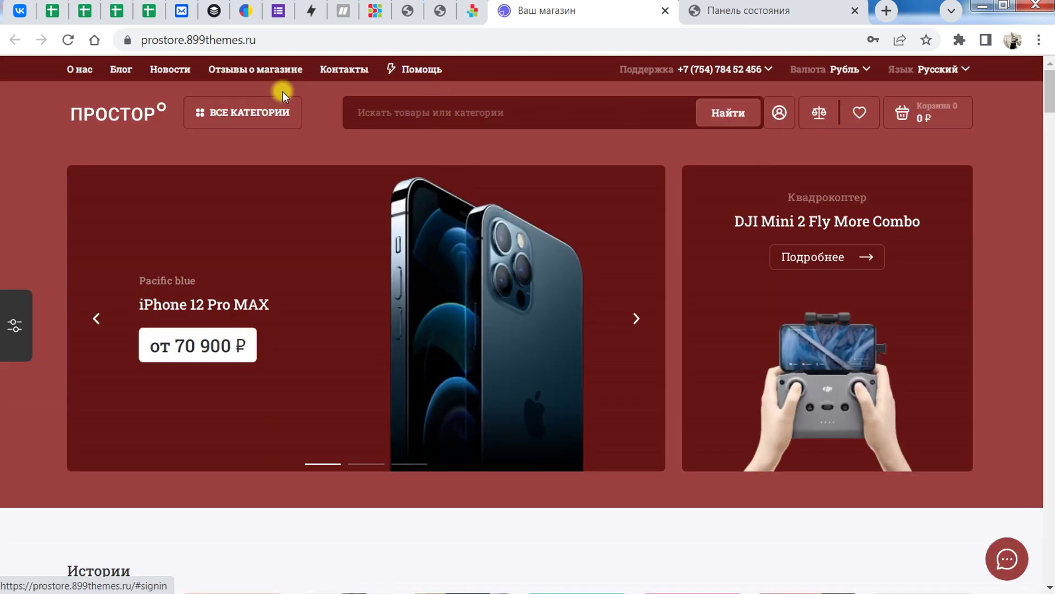
Step: Review the top-of-site settings again, then move on to the Каталог settings
{"action": "left_click", "coordinate": [13, 326]}
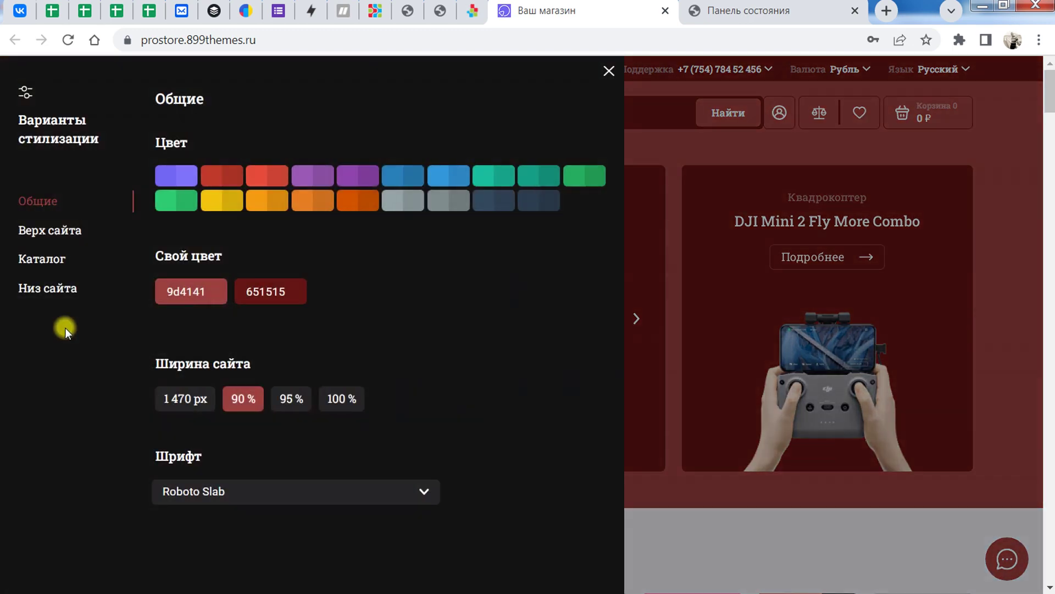
{"action": "left_click", "coordinate": [51, 229]}
{"action": "scroll", "coordinate": [383, 349], "scroll_direction": "down", "scroll_amount": 10}
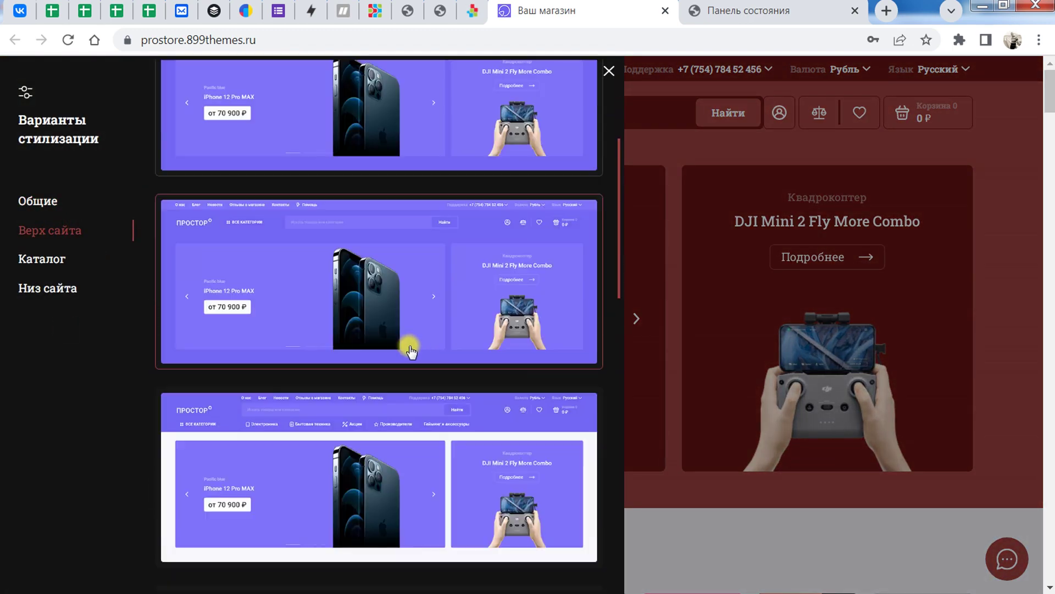
{"action": "scroll", "coordinate": [413, 349], "scroll_direction": "down", "scroll_amount": 6}
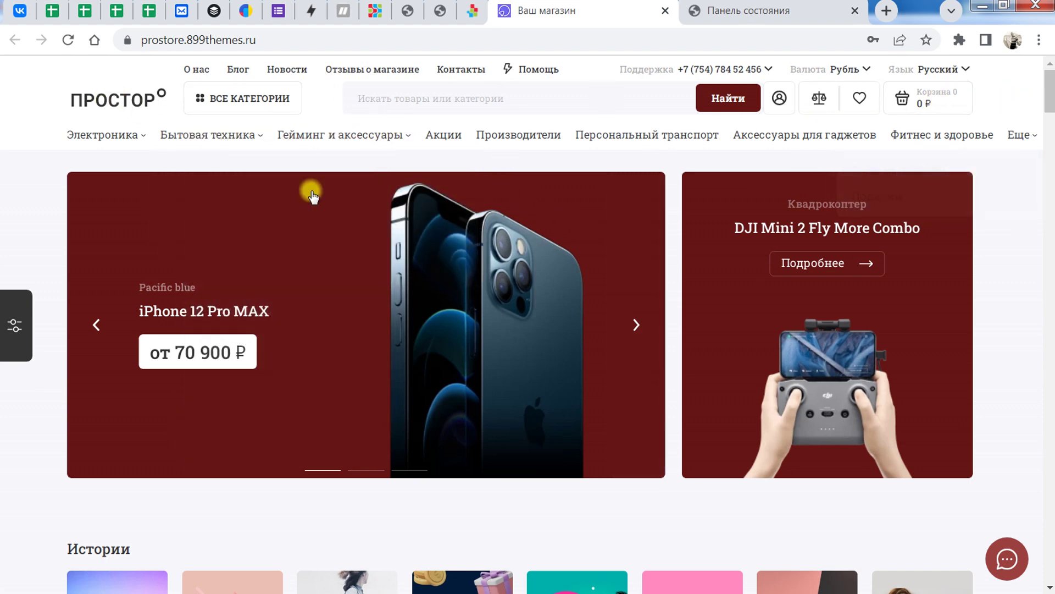
{"action": "left_click", "coordinate": [14, 324]}
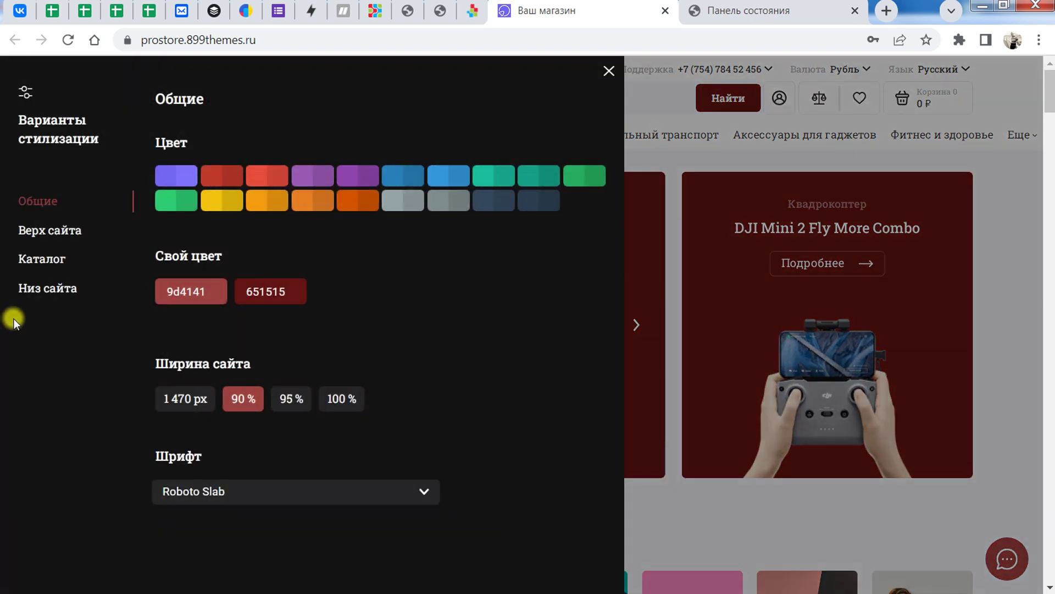
{"action": "left_click", "coordinate": [36, 231]}
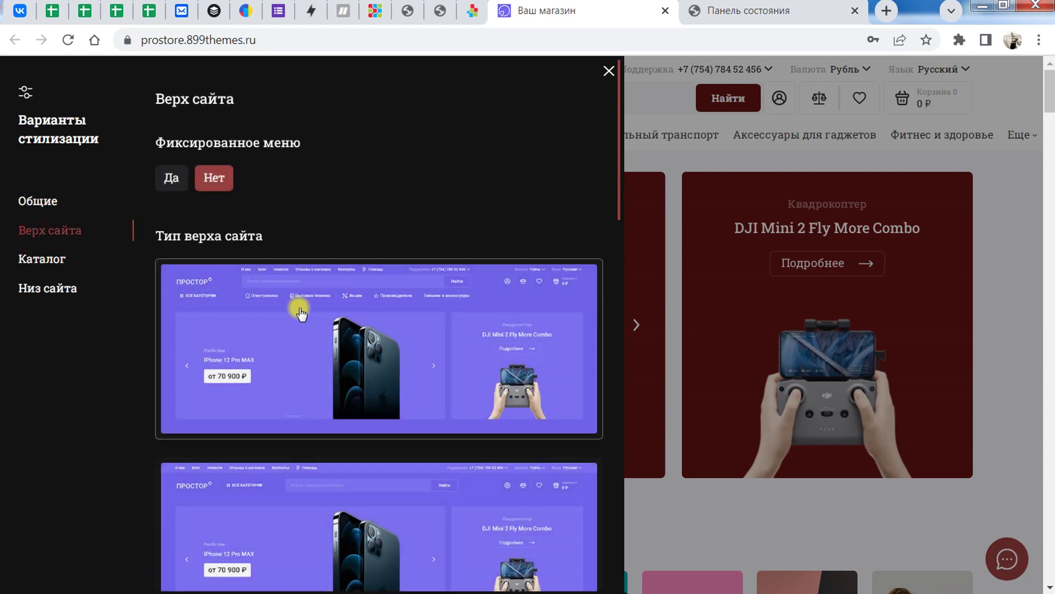
{"action": "scroll", "coordinate": [412, 294], "scroll_direction": "down", "scroll_amount": 3}
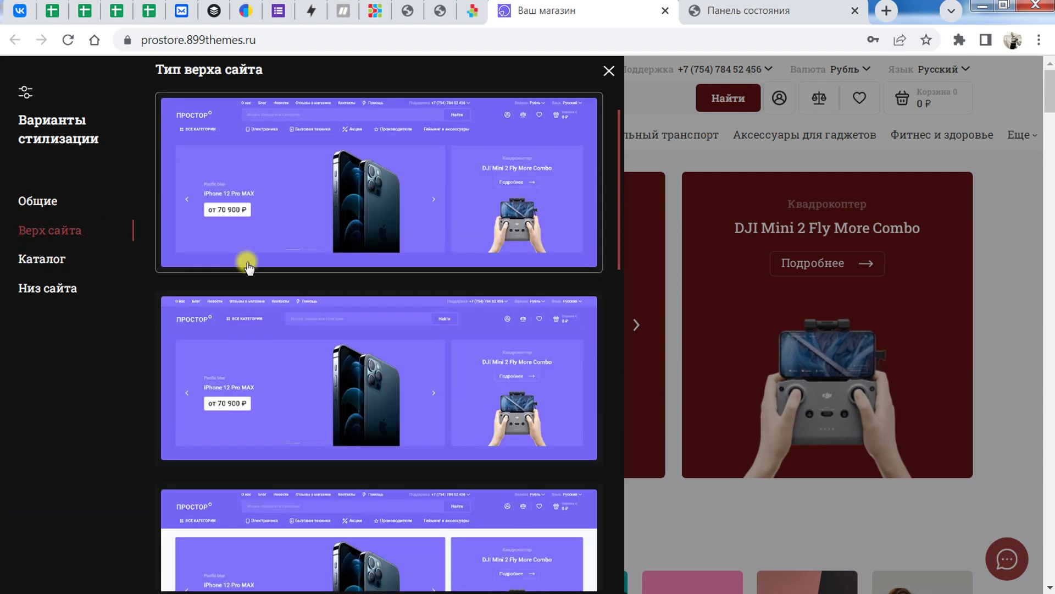
{"action": "left_click", "coordinate": [38, 259]}
{"action": "left_click", "coordinate": [34, 230]}
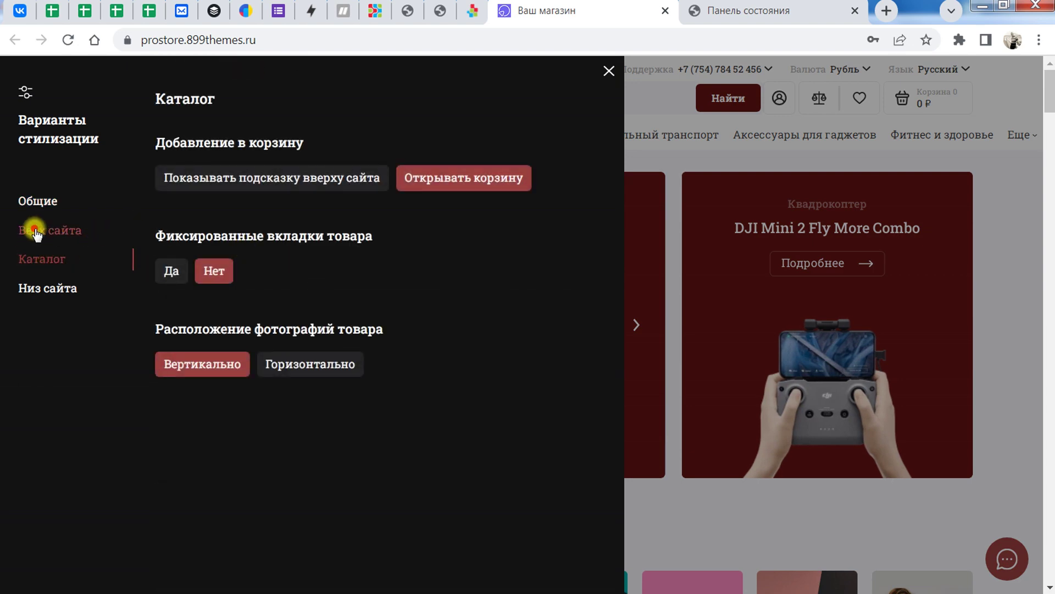
{"action": "scroll", "coordinate": [475, 304], "scroll_direction": "down", "scroll_amount": 3}
Step: Choose the last footer variant: a compact dark row with logo, copyright and payment icons
{"action": "left_click", "coordinate": [66, 289]}
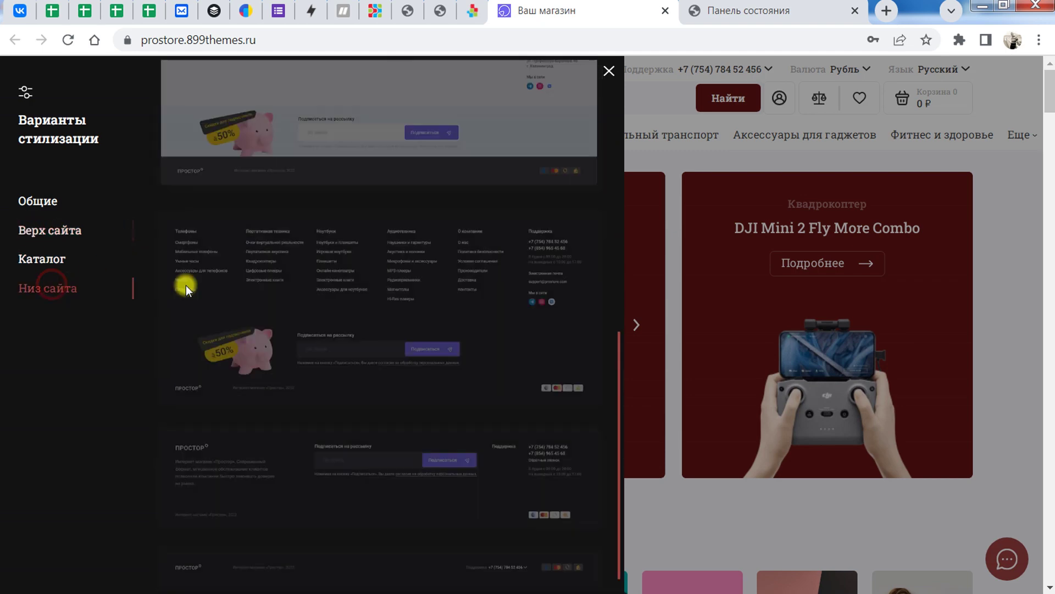
{"action": "scroll", "coordinate": [413, 298], "scroll_direction": "up", "scroll_amount": 10}
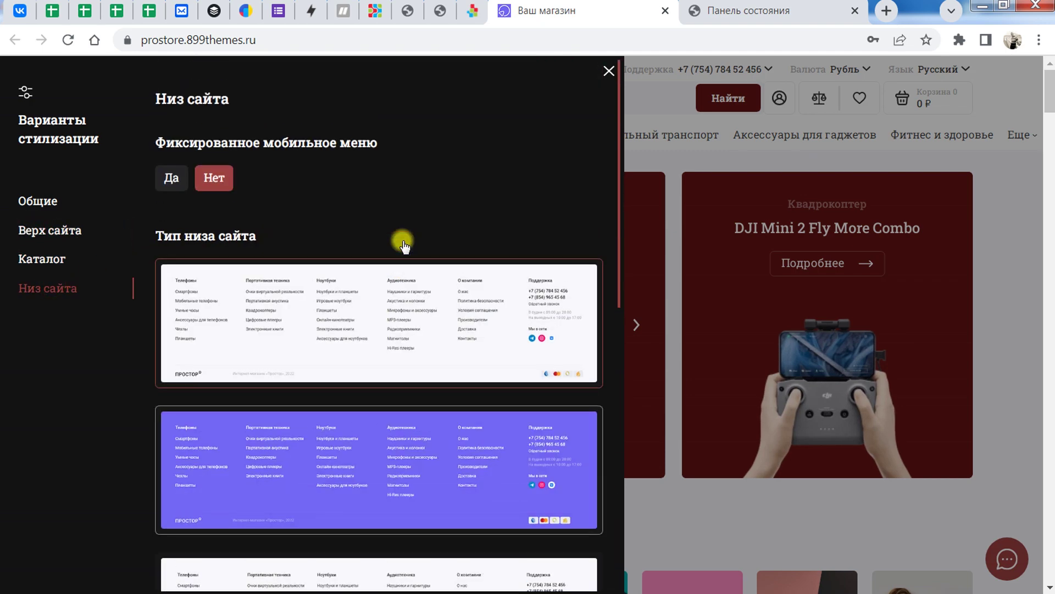
{"action": "scroll", "coordinate": [403, 245], "scroll_direction": "down", "scroll_amount": 2}
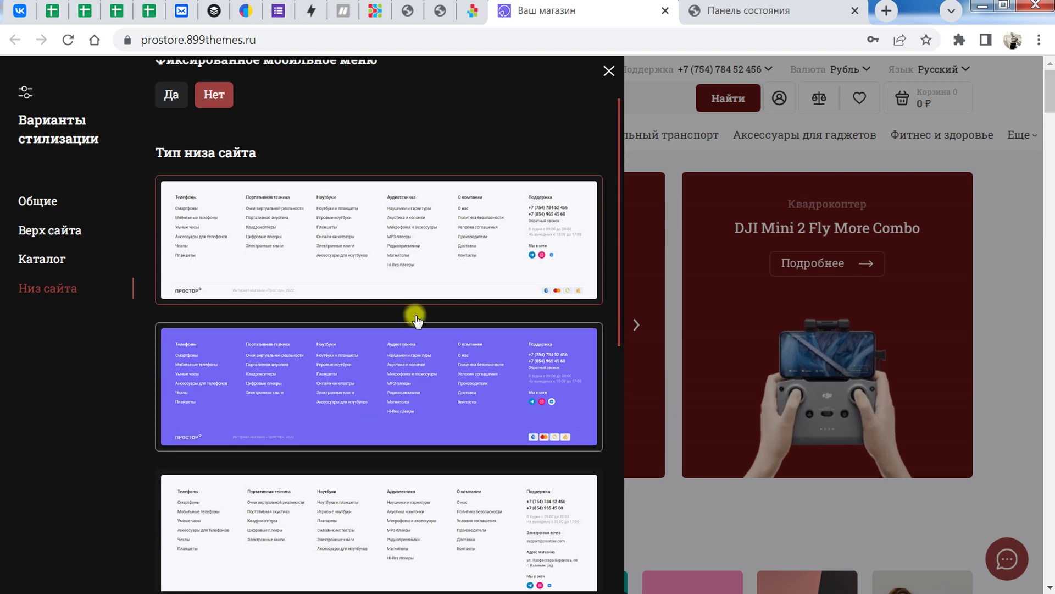
{"action": "scroll", "coordinate": [410, 271], "scroll_direction": "down", "scroll_amount": 6}
{"action": "scroll", "coordinate": [398, 405], "scroll_direction": "down", "scroll_amount": 3}
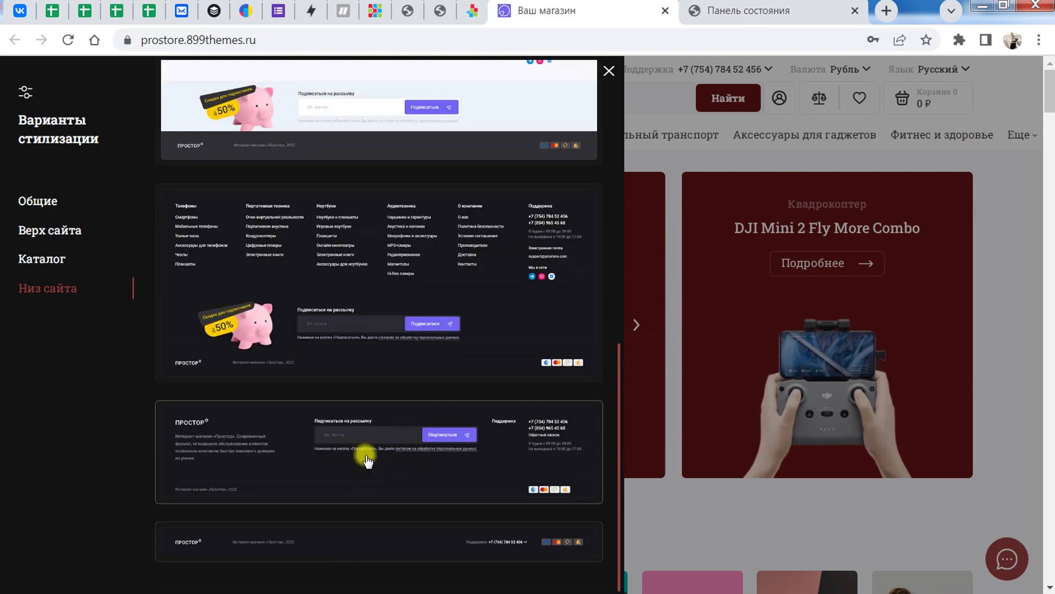
{"action": "left_click", "coordinate": [359, 548]}
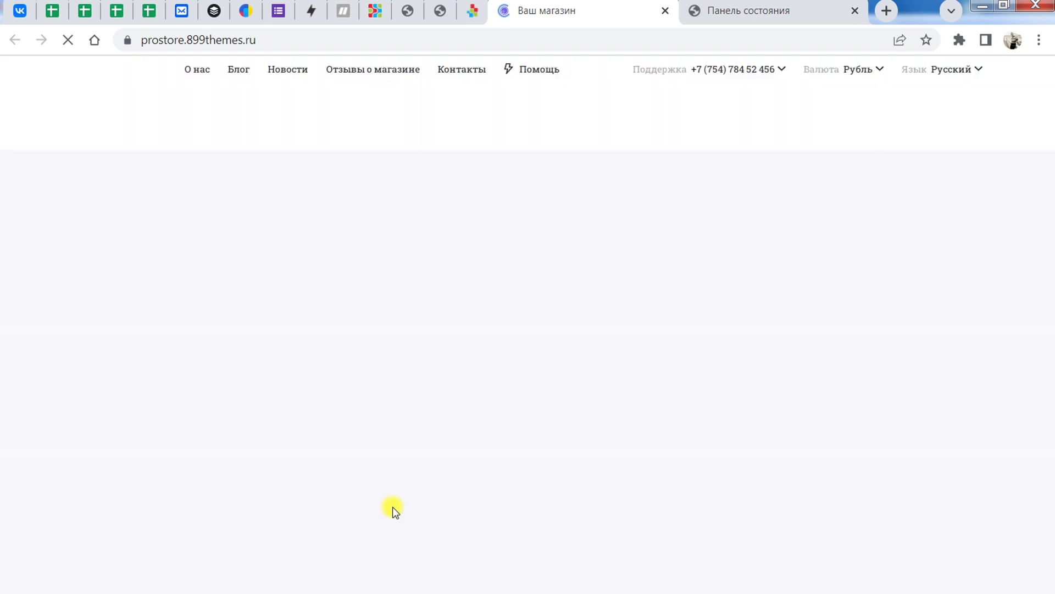
{"action": "scroll", "coordinate": [616, 432], "scroll_direction": "down", "scroll_amount": 15}
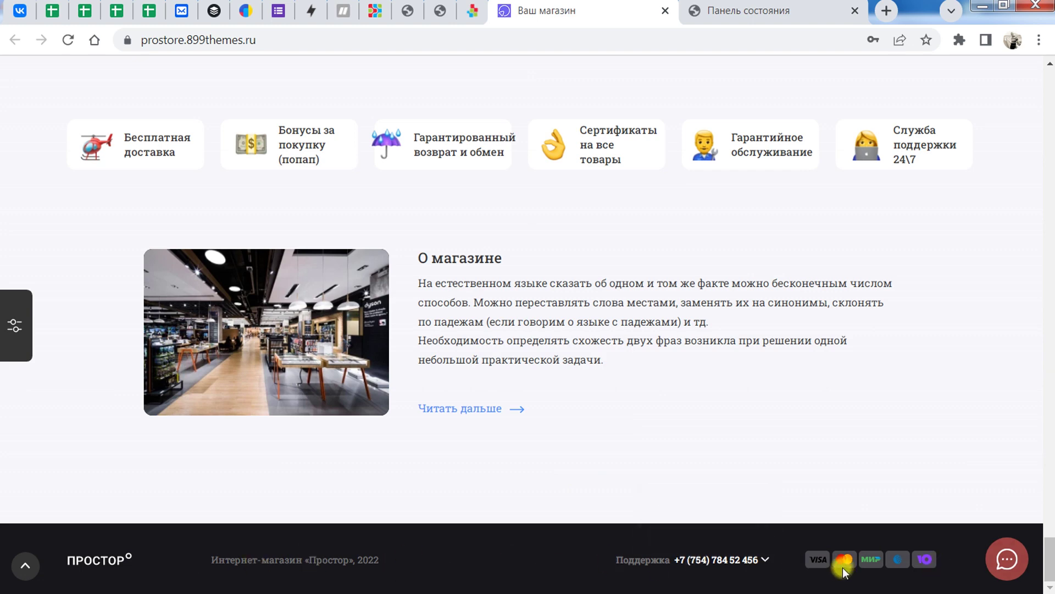
{"action": "left_click", "coordinate": [11, 329]}
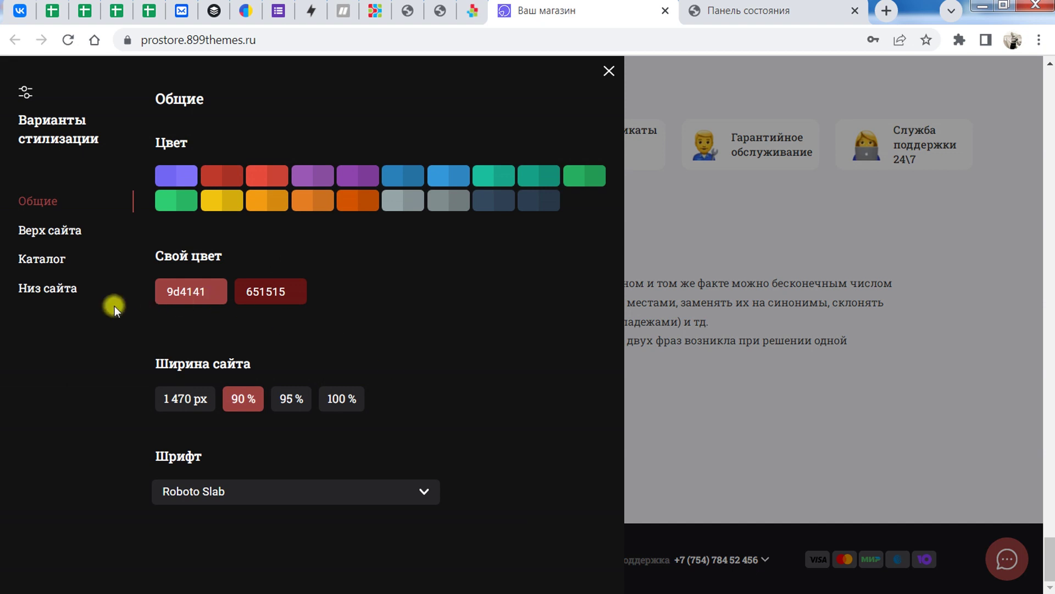
Step: Review catalog options (open cart, no fixed tabs, vertical photos), close the panel, return to top
{"action": "left_click", "coordinate": [51, 268]}
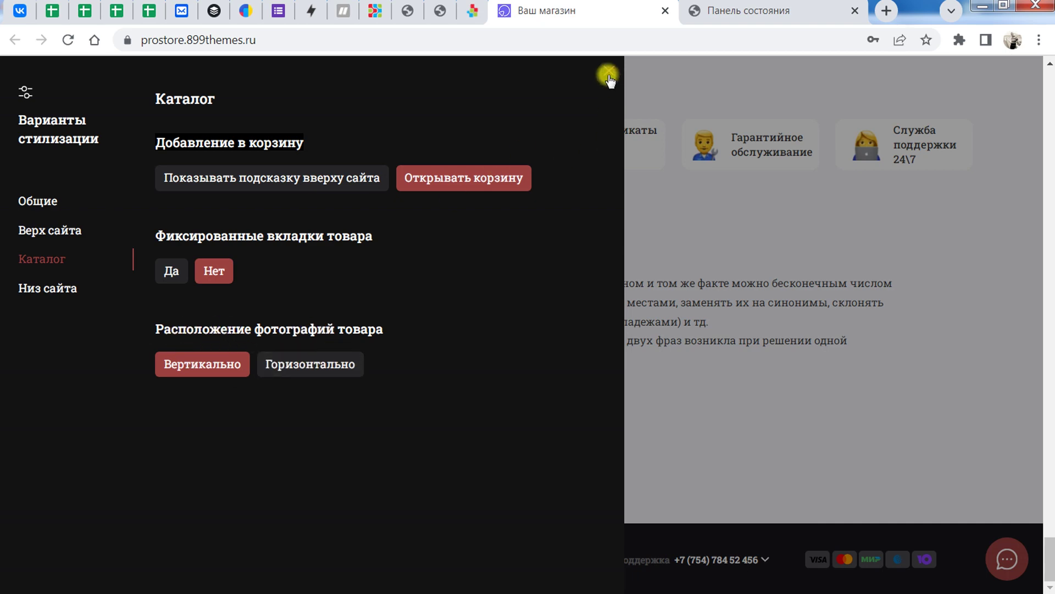
{"action": "left_click", "coordinate": [520, 193]}
{"action": "scroll", "coordinate": [351, 250], "scroll_direction": "up", "scroll_amount": 15}
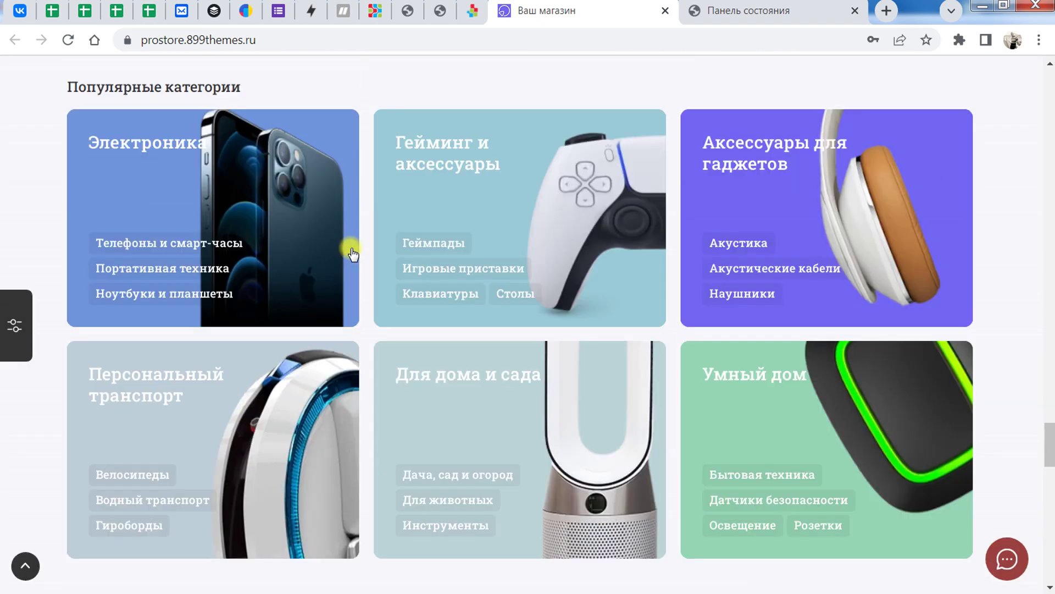
{"action": "scroll", "coordinate": [352, 253], "scroll_direction": "up", "scroll_amount": 20}
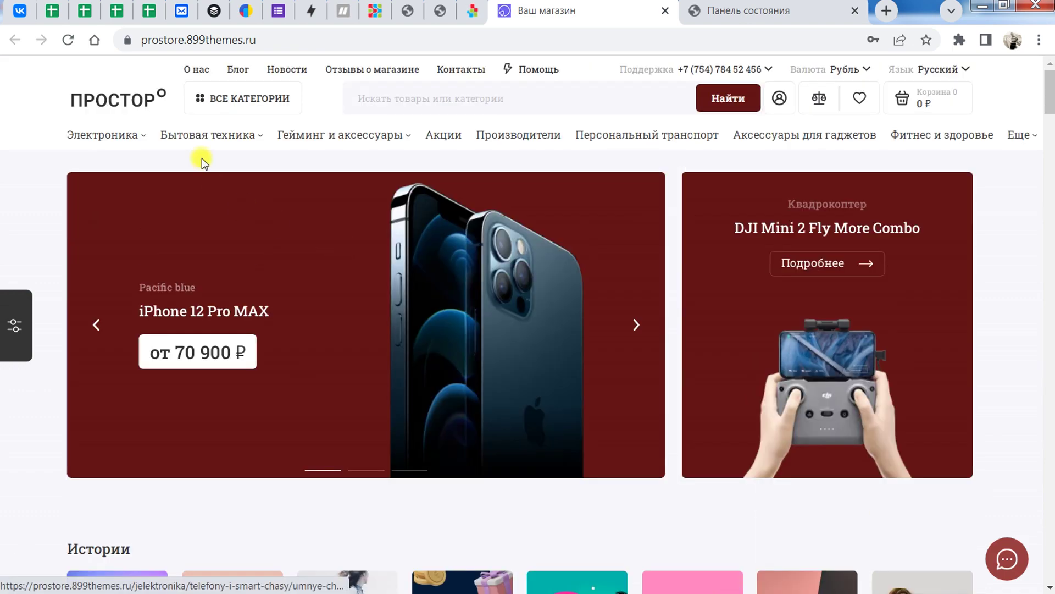
Step: In Крупная техника для кухни, switch the catalog product photo layout to Горизонтально
{"action": "left_click", "coordinate": [201, 170]}
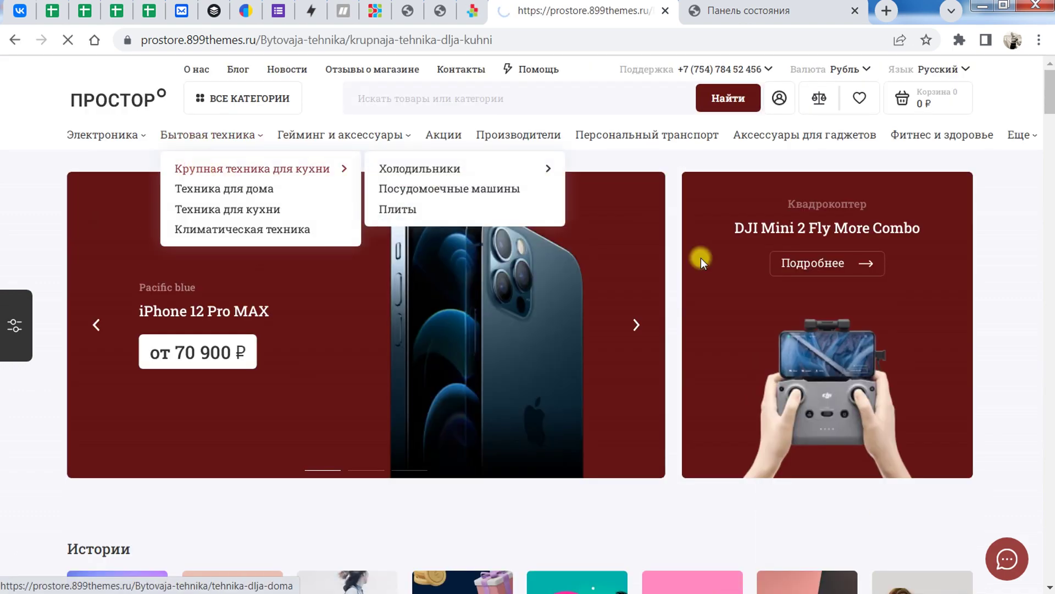
{"action": "scroll", "coordinate": [556, 322], "scroll_direction": "down", "scroll_amount": 6}
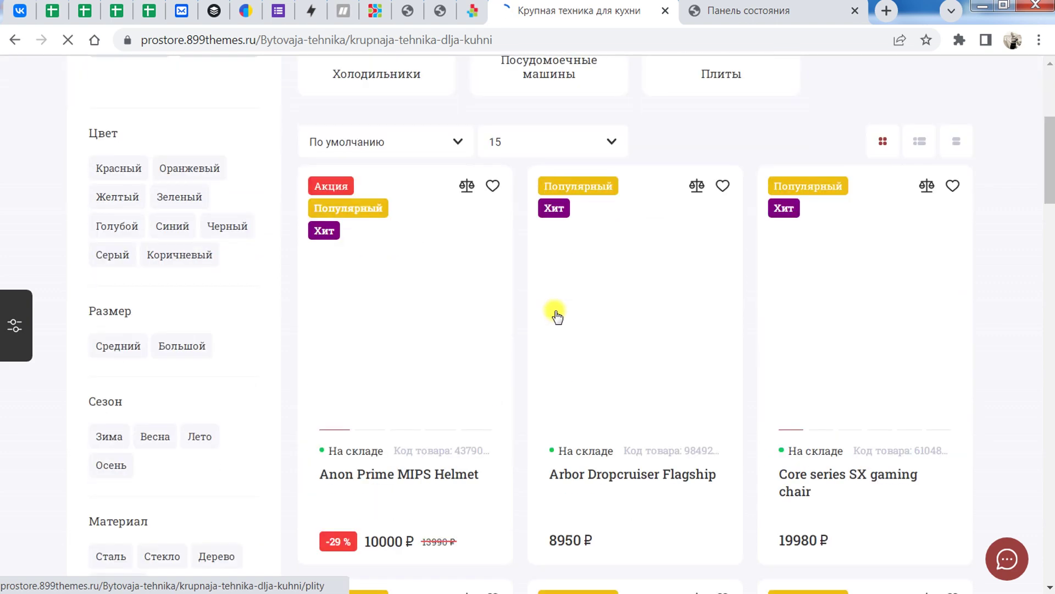
{"action": "left_click", "coordinate": [15, 324]}
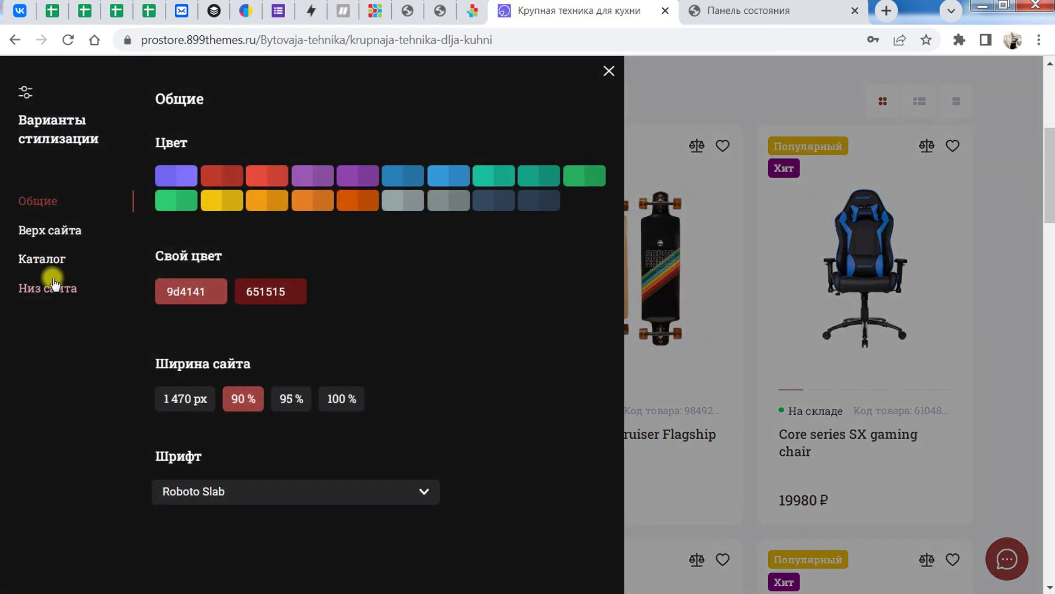
{"action": "left_click", "coordinate": [48, 263]}
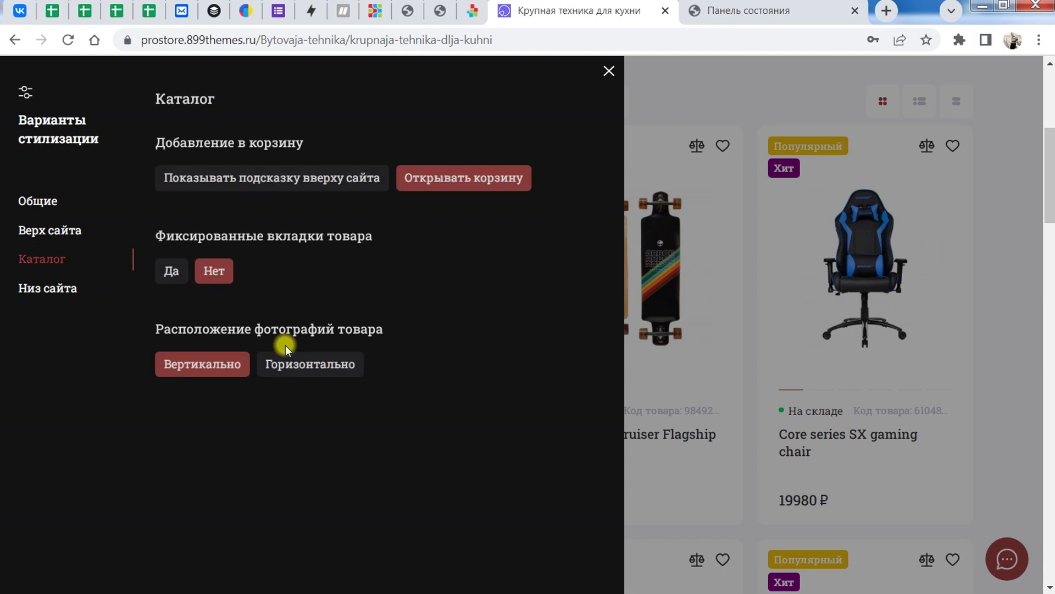
{"action": "left_click", "coordinate": [310, 366]}
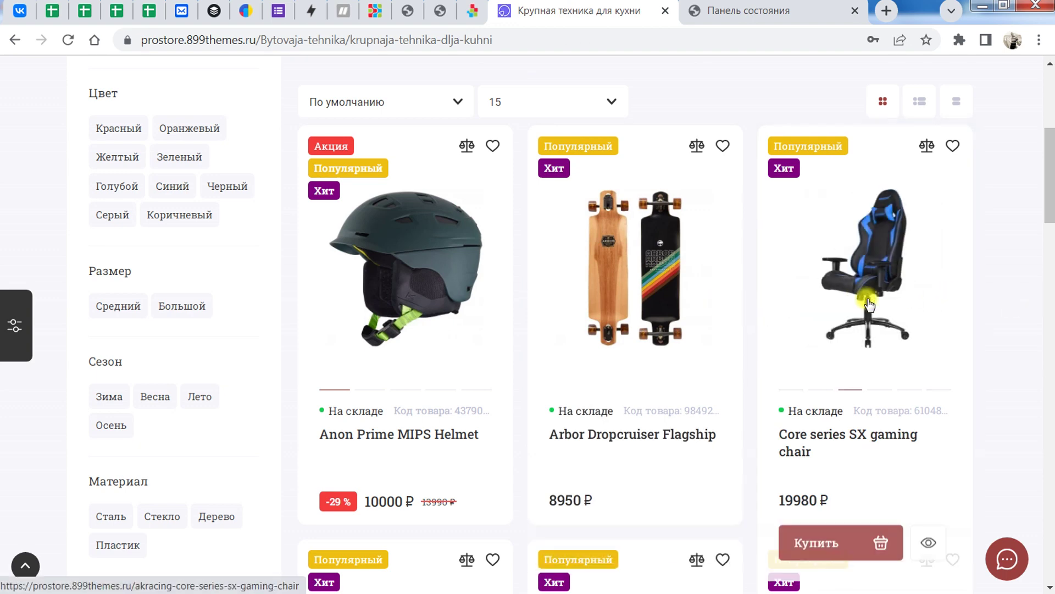
Step: Check the Anon Prime MIPS Helmet page's horizontal thumbnail row
{"action": "left_click", "coordinate": [388, 253]}
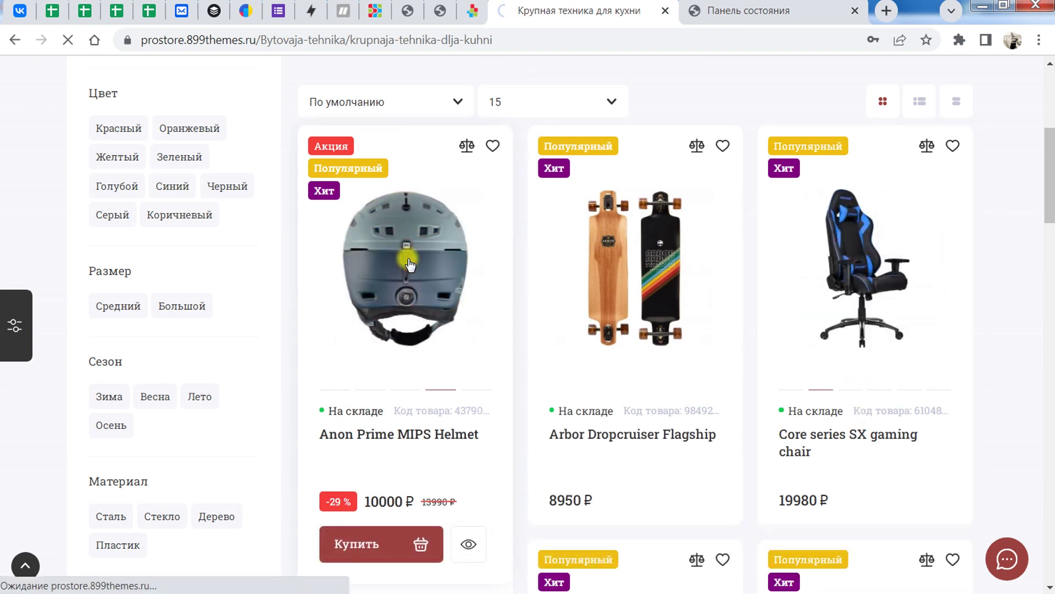
{"action": "scroll", "coordinate": [409, 264], "scroll_direction": "down", "scroll_amount": 5}
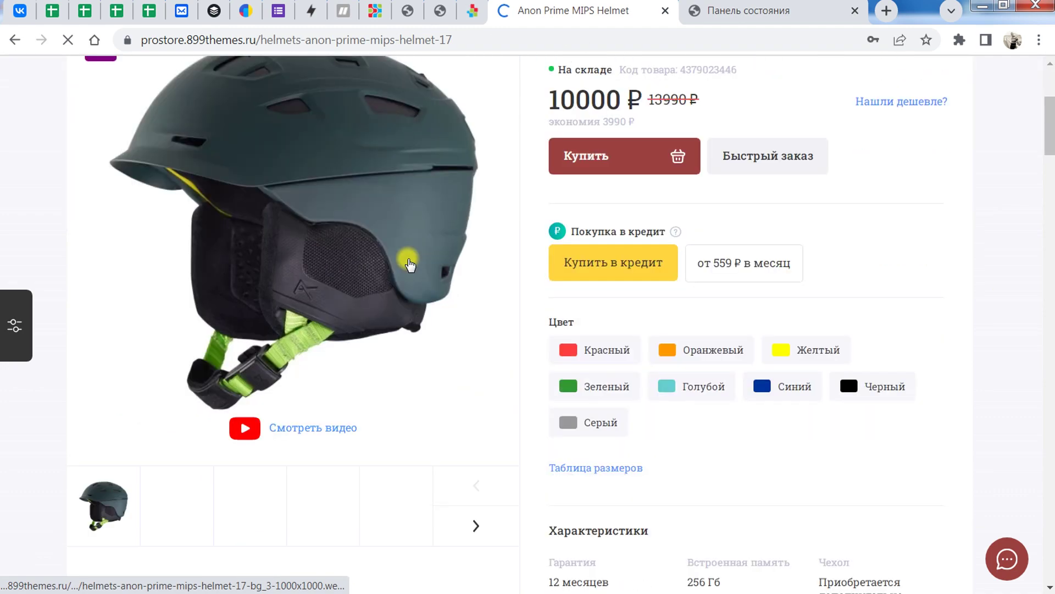
{"action": "scroll", "coordinate": [409, 265], "scroll_direction": "down", "scroll_amount": 6}
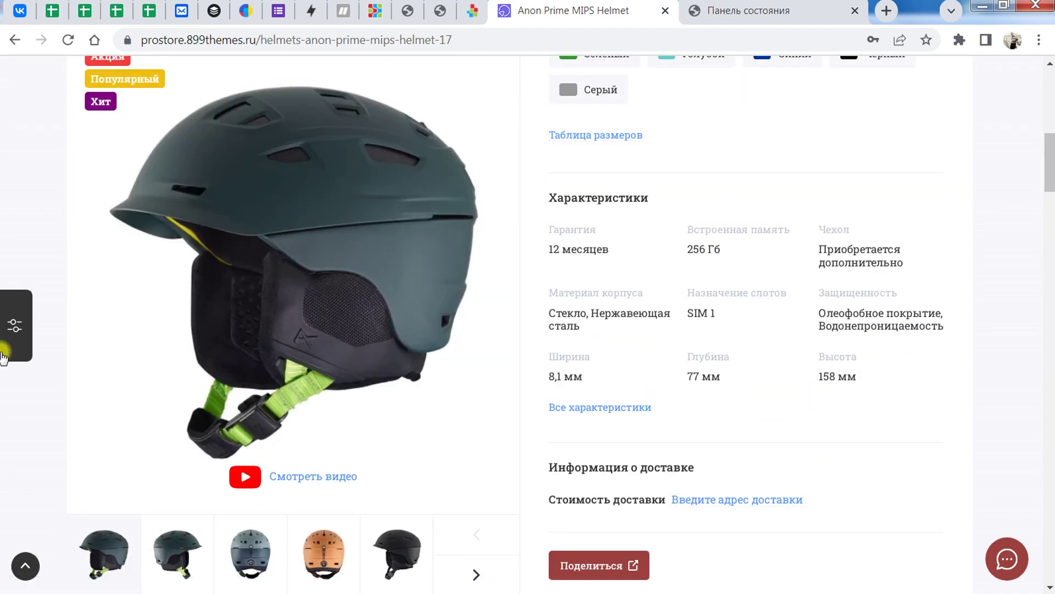
{"action": "left_click", "coordinate": [7, 321]}
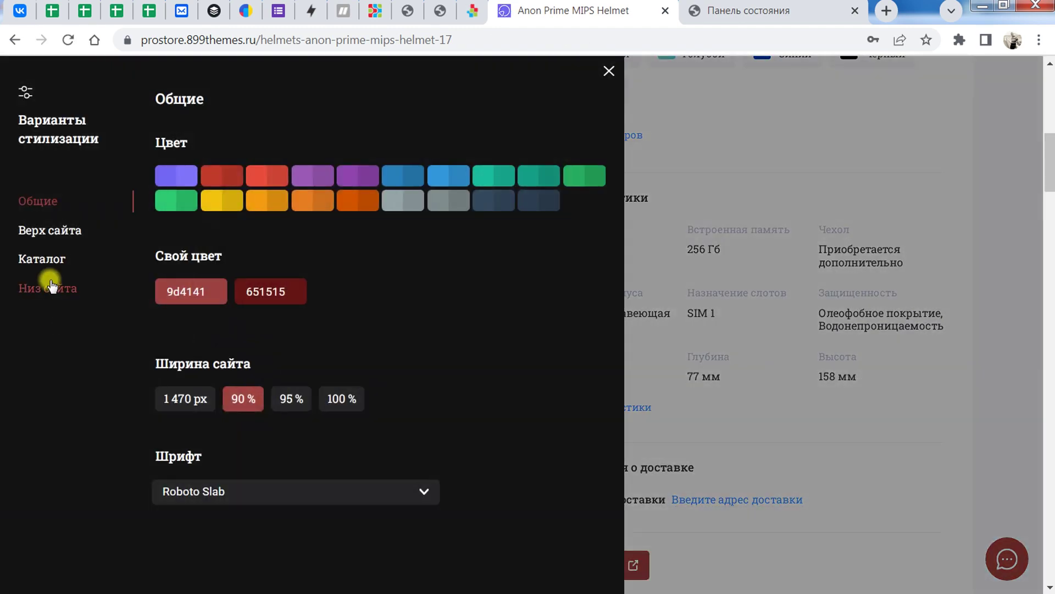
Step: Switch product photos back to the vertical layout in the Каталог styling options
{"action": "left_click", "coordinate": [60, 265]}
{"action": "left_click", "coordinate": [195, 365]}
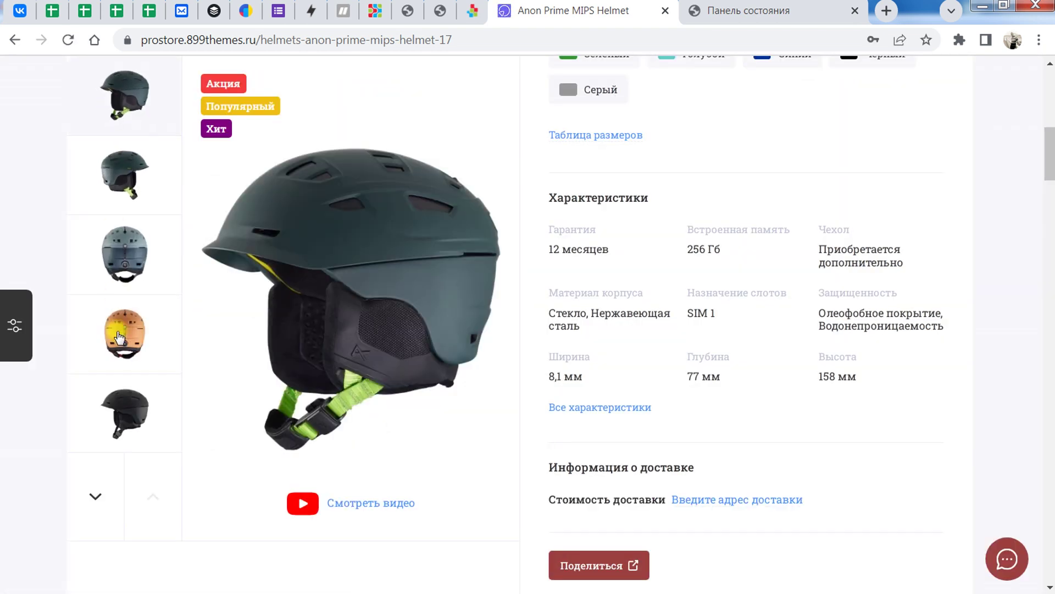
{"action": "scroll", "coordinate": [118, 165], "scroll_direction": "up", "scroll_amount": 3}
{"action": "scroll", "coordinate": [129, 370], "scroll_direction": "down", "scroll_amount": 3}
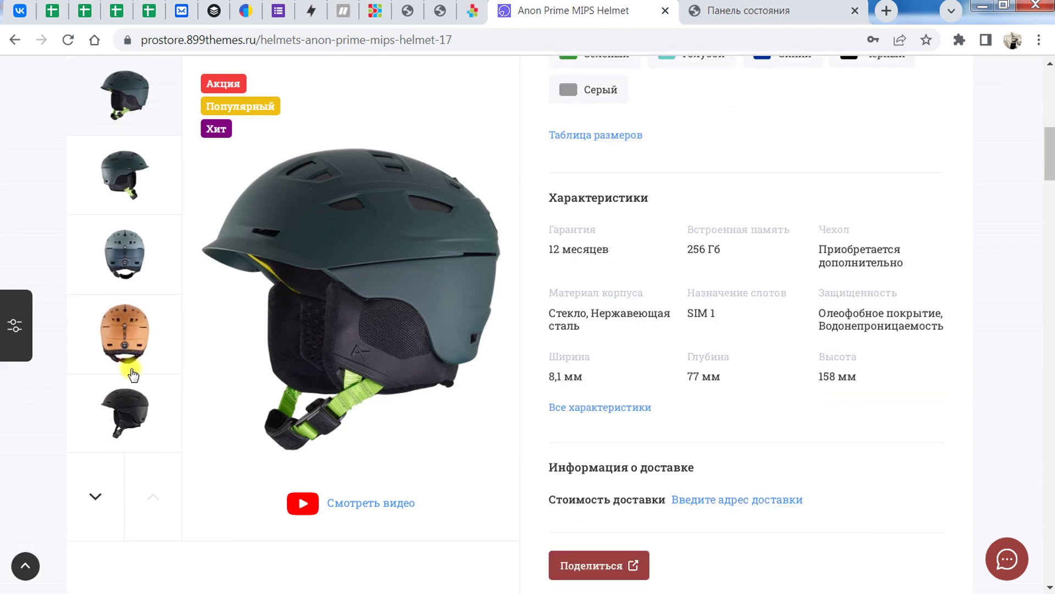
{"action": "scroll", "coordinate": [113, 360], "scroll_direction": "up", "scroll_amount": 6}
Step: Recheck the Каталог styling options, close the styling panel and scroll through the page
{"action": "left_click", "coordinate": [17, 321]}
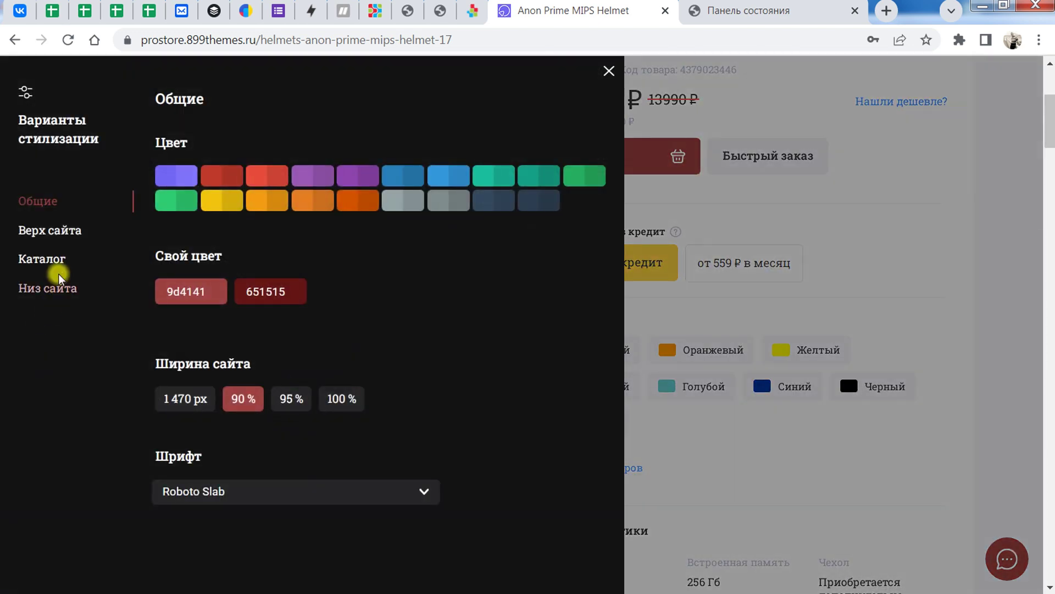
{"action": "left_click", "coordinate": [53, 263]}
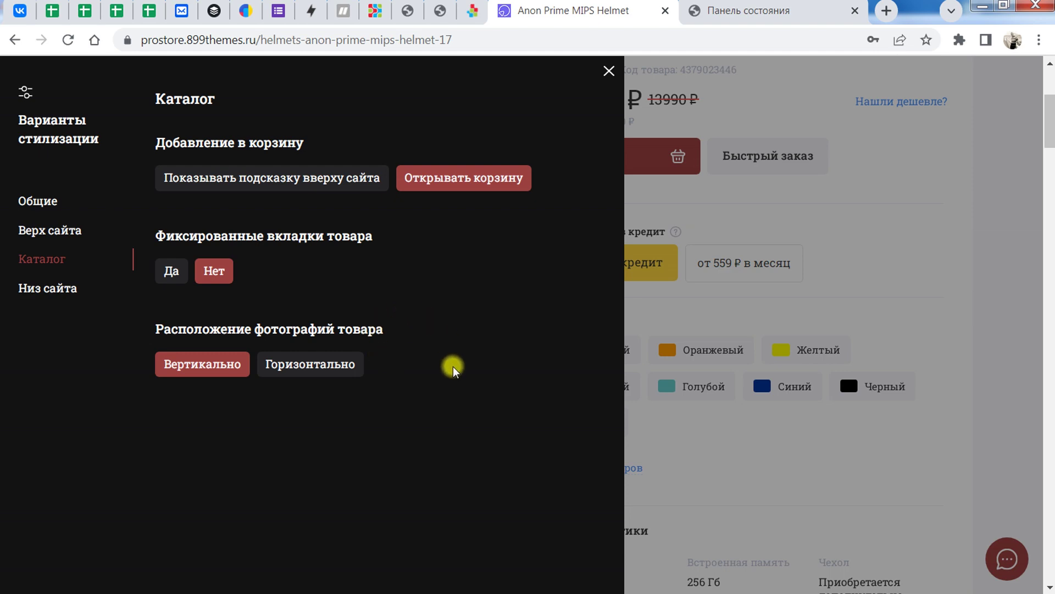
{"action": "left_click", "coordinate": [609, 72]}
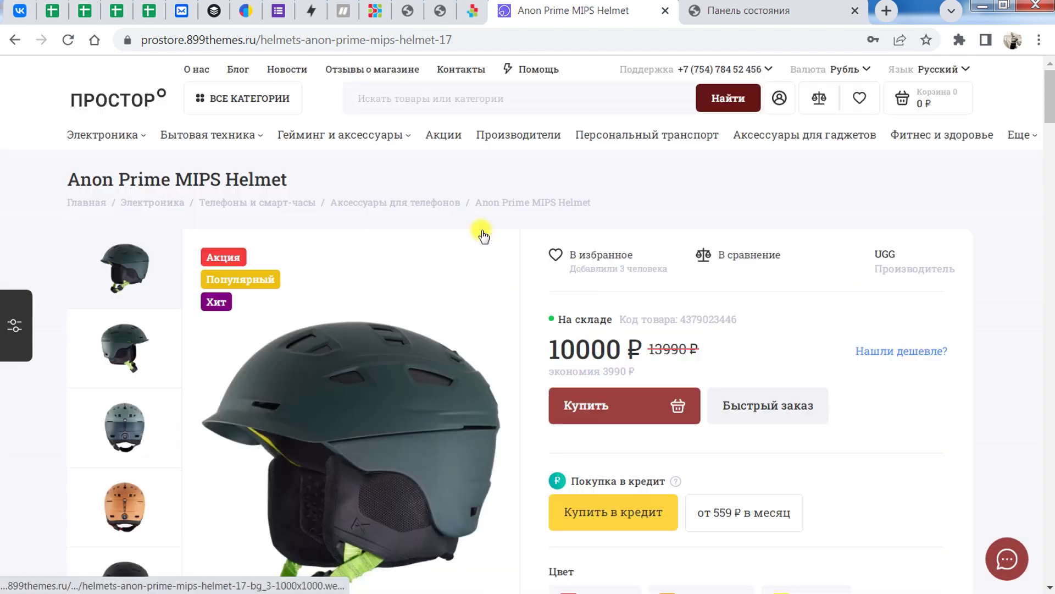
{"action": "mouse_move", "coordinate": [403, 207]}
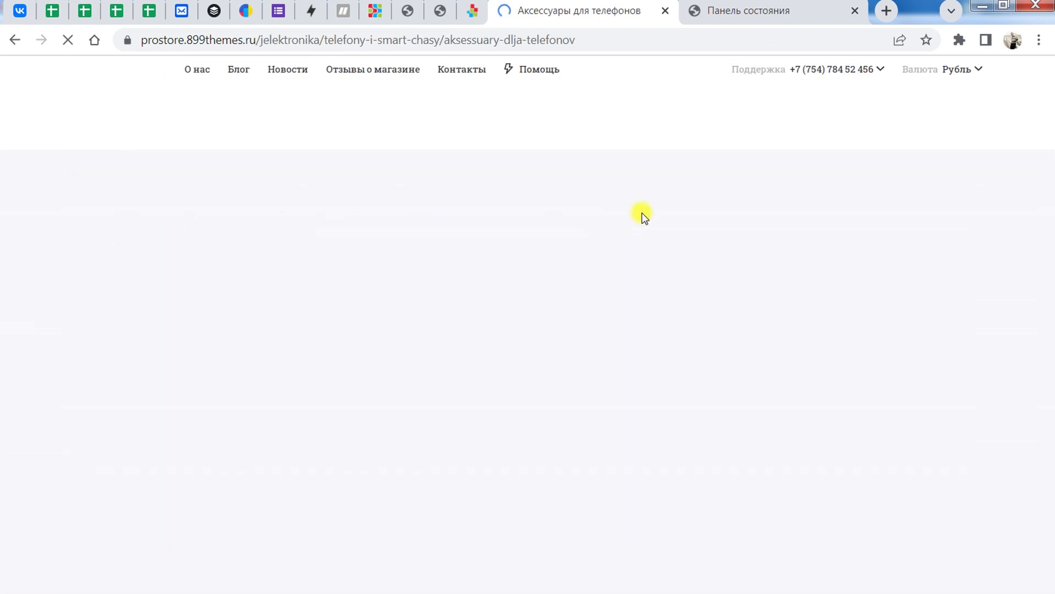
{"action": "scroll", "coordinate": [502, 332], "scroll_direction": "down", "scroll_amount": 2}
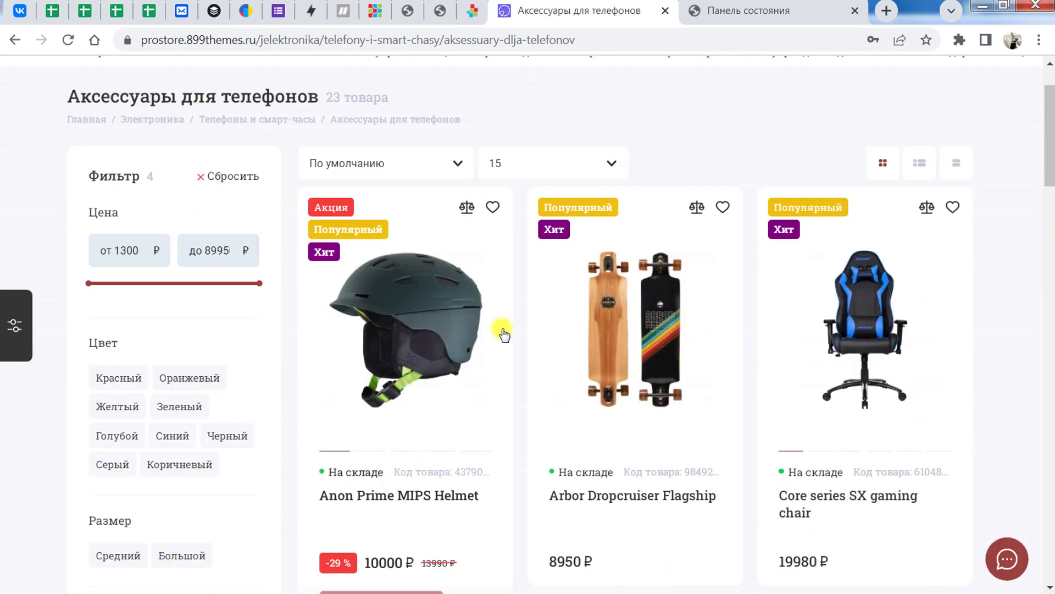
{"action": "scroll", "coordinate": [390, 341], "scroll_direction": "down", "scroll_amount": 3}
{"action": "scroll", "coordinate": [405, 242], "scroll_direction": "up", "scroll_amount": 2}
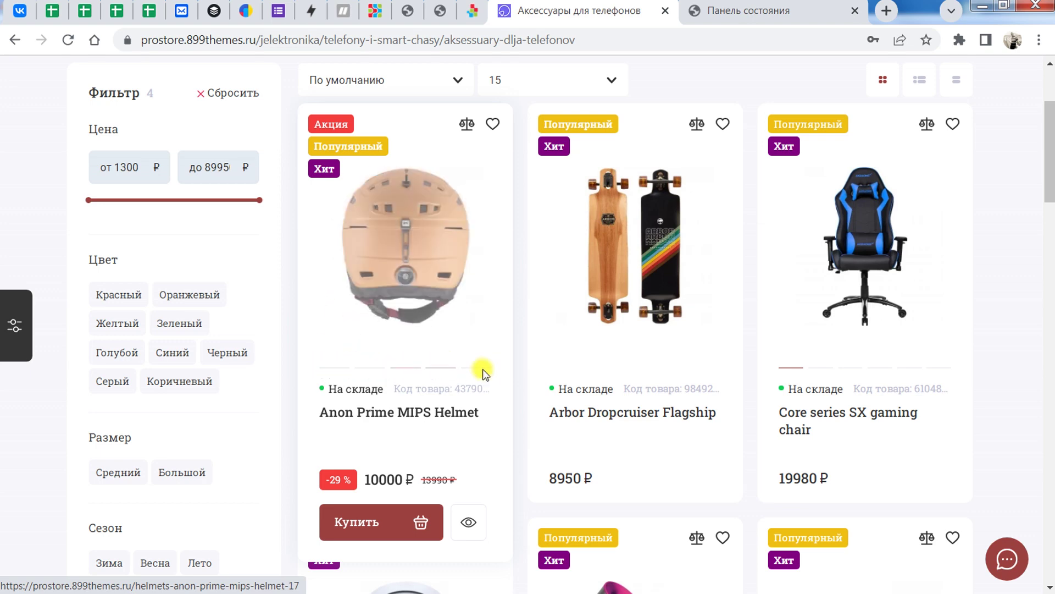
{"action": "scroll", "coordinate": [355, 360], "scroll_direction": "up", "scroll_amount": 3}
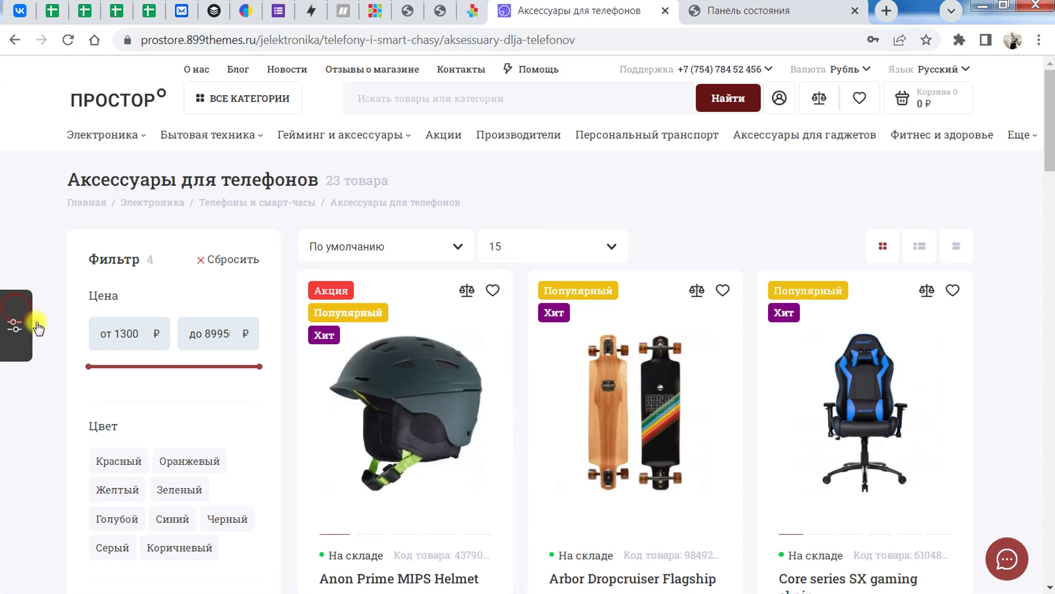
Step: Open and close the styling panel, then show the store's messenger contact choices
{"action": "left_click", "coordinate": [22, 324]}
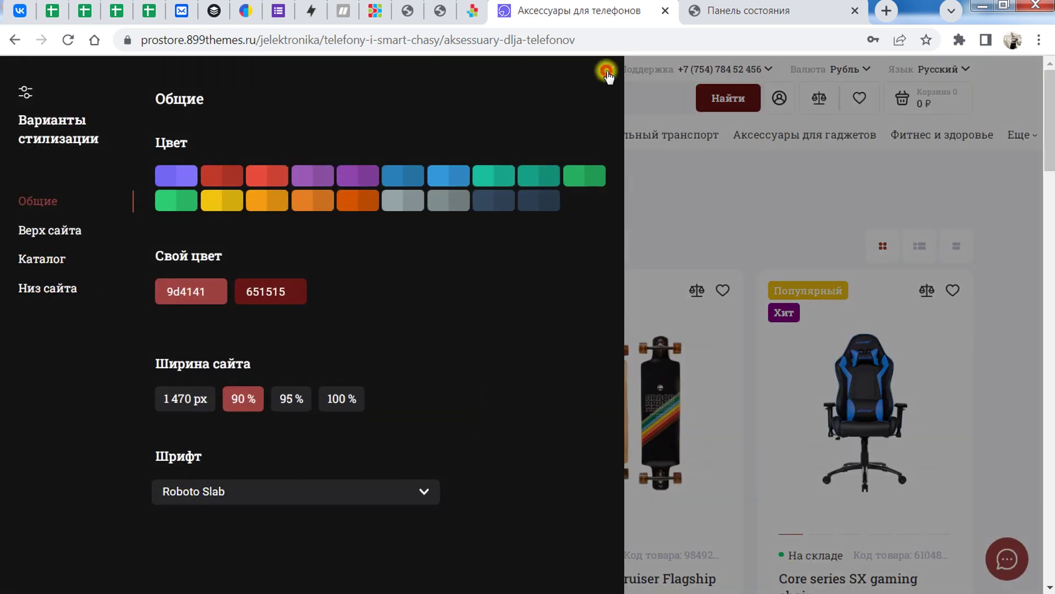
{"action": "left_click", "coordinate": [606, 72]}
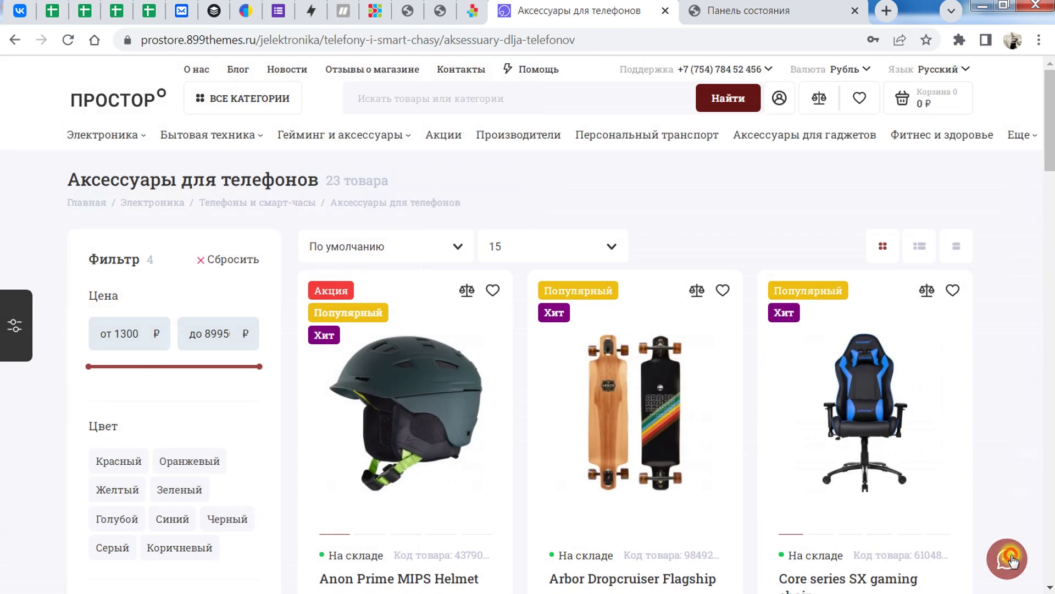
{"action": "left_click", "coordinate": [1013, 561]}
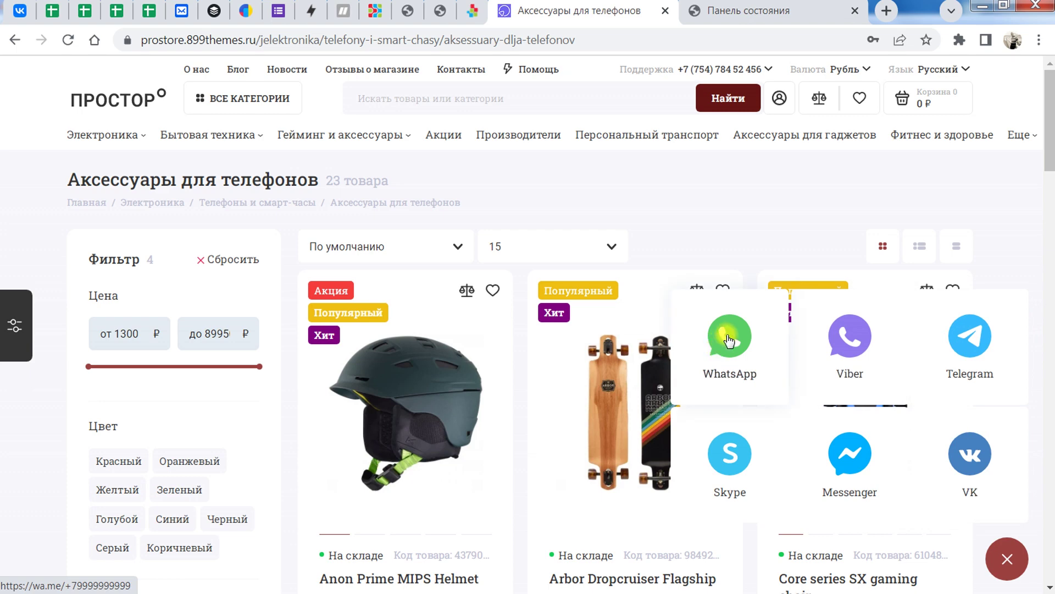
Step: Try the WhatsApp contact, close its tab and return to the admin dashboard
{"action": "left_click", "coordinate": [735, 357]}
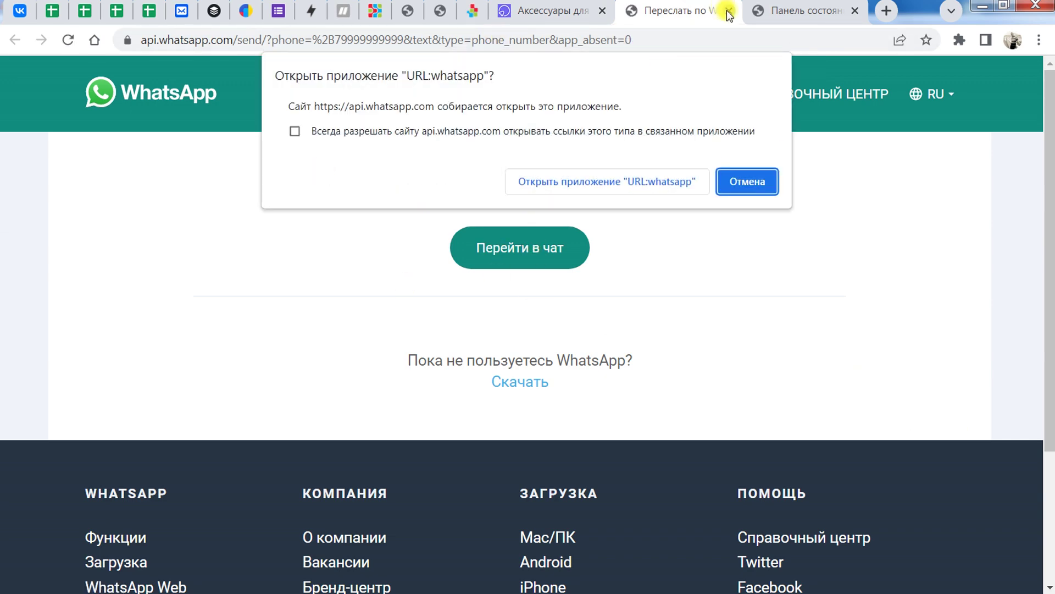
{"action": "left_click", "coordinate": [729, 11]}
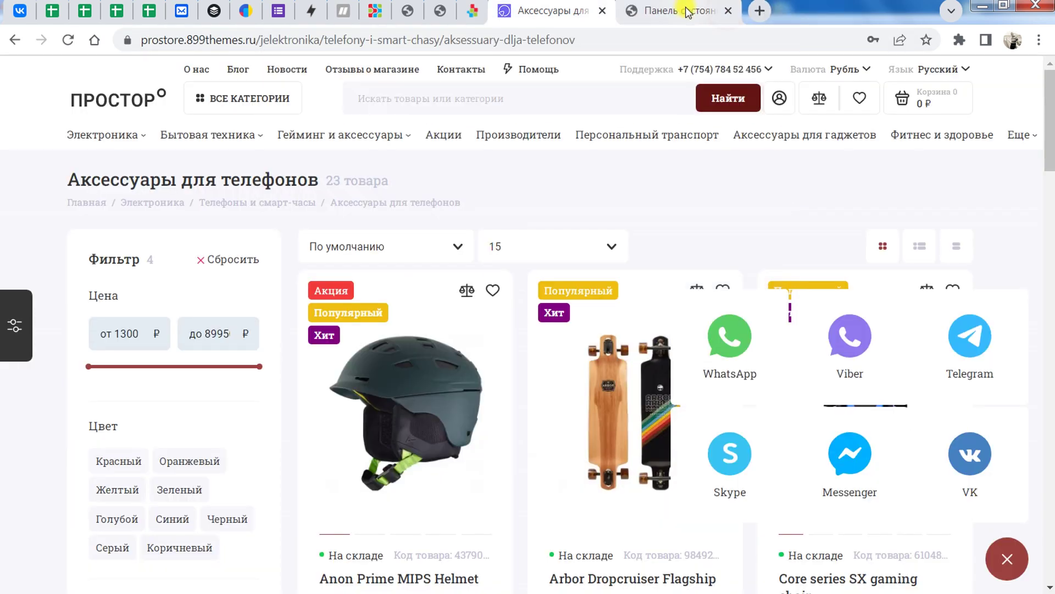
{"action": "left_click", "coordinate": [684, 11]}
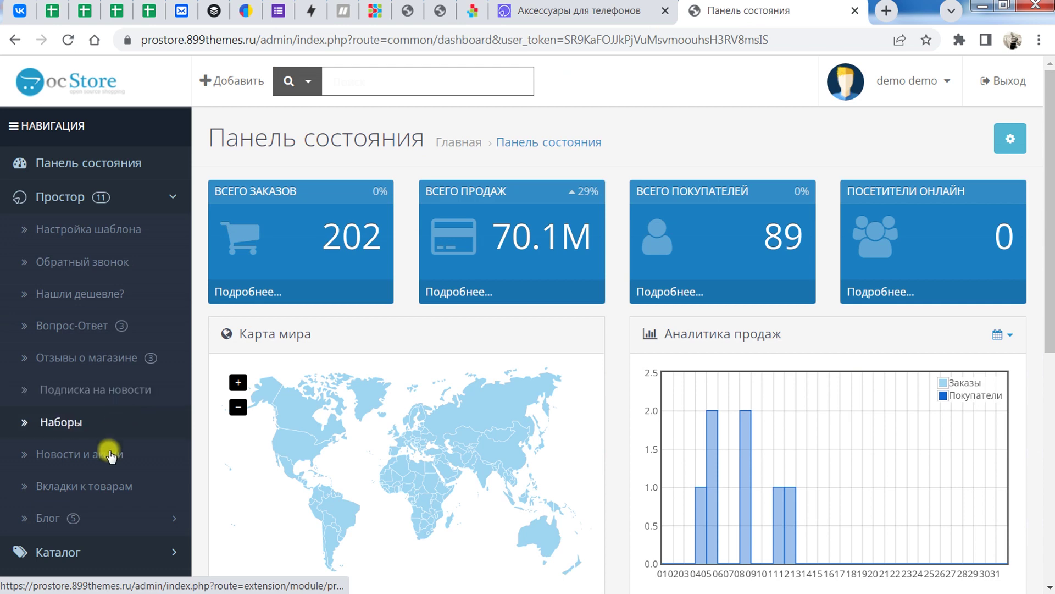
Step: Open the Простор template's Виджеты settings and view the Кнопки соц. сетей share widget
{"action": "left_click", "coordinate": [247, 290]}
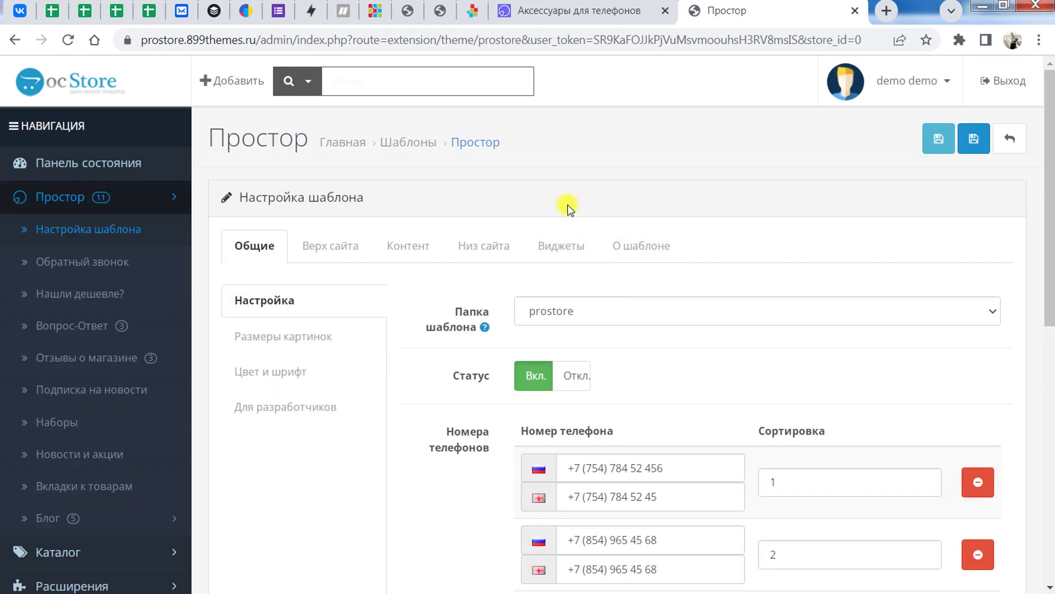
{"action": "left_click", "coordinate": [575, 250]}
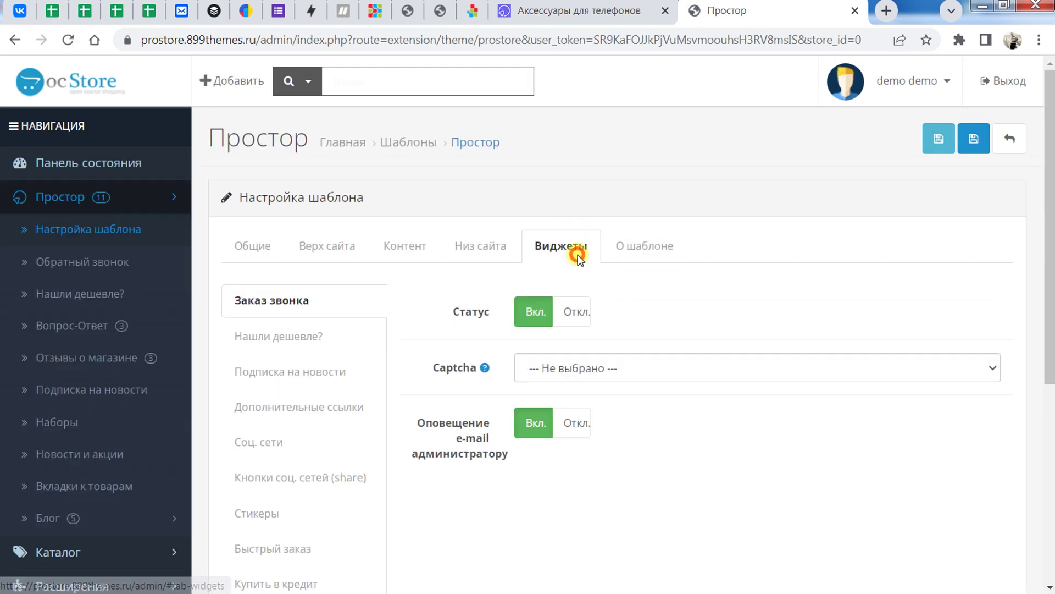
{"action": "scroll", "coordinate": [457, 437], "scroll_direction": "down", "scroll_amount": 3}
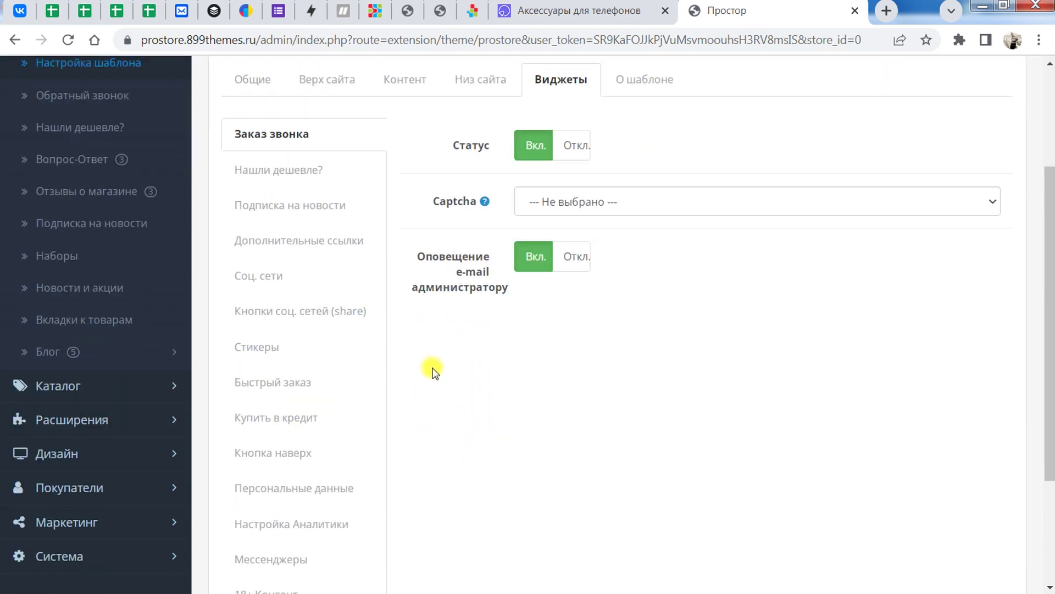
{"action": "left_click", "coordinate": [338, 311]}
{"action": "scroll", "coordinate": [414, 383], "scroll_direction": "down", "scroll_amount": 3}
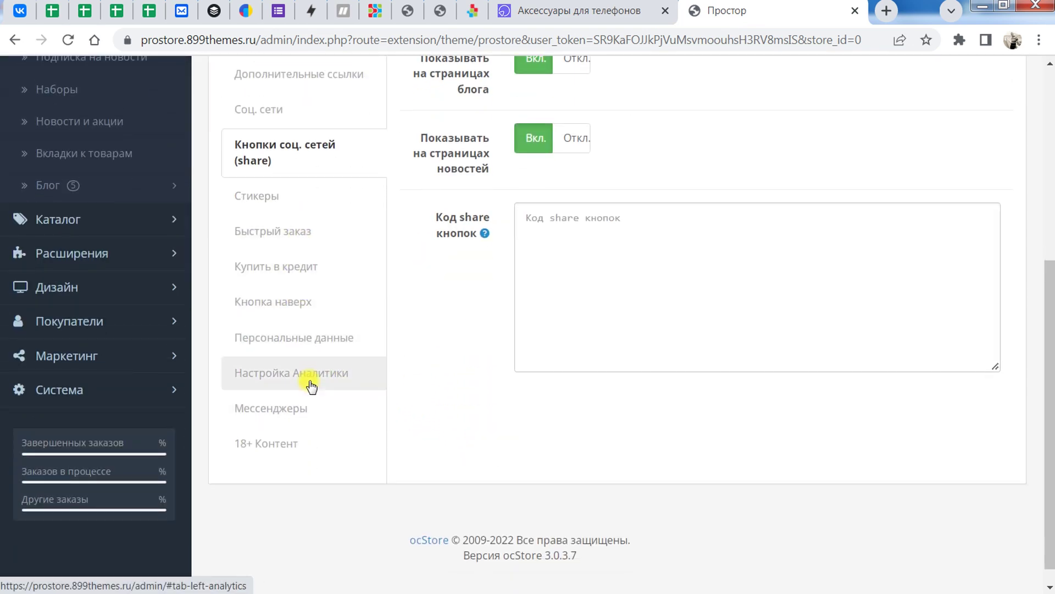
Step: Open the Мессенджеры widget and check that the chat position stays bottom-right
{"action": "left_click", "coordinate": [302, 406]}
{"action": "scroll", "coordinate": [632, 438], "scroll_direction": "up", "scroll_amount": 1}
{"action": "scroll", "coordinate": [632, 438], "scroll_direction": "up", "scroll_amount": 3}
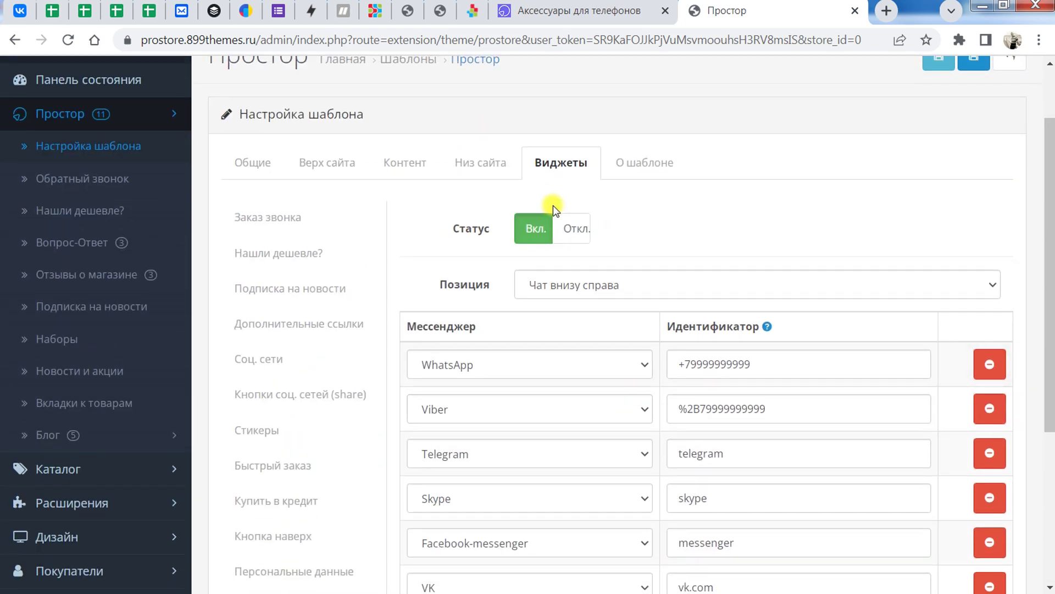
{"action": "scroll", "coordinate": [566, 198], "scroll_direction": "down", "scroll_amount": 1}
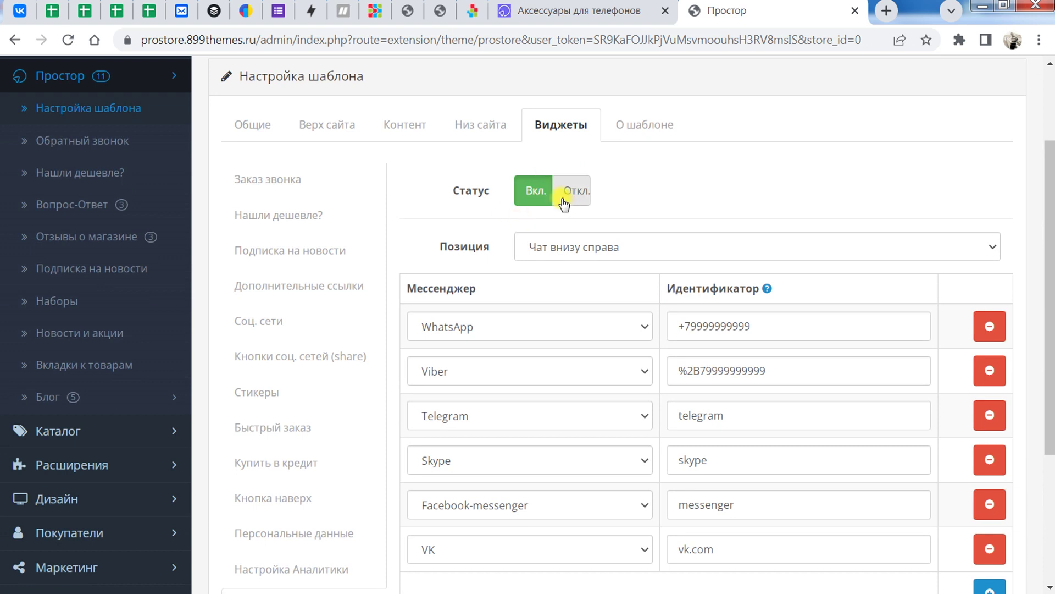
{"action": "left_click", "coordinate": [624, 240]}
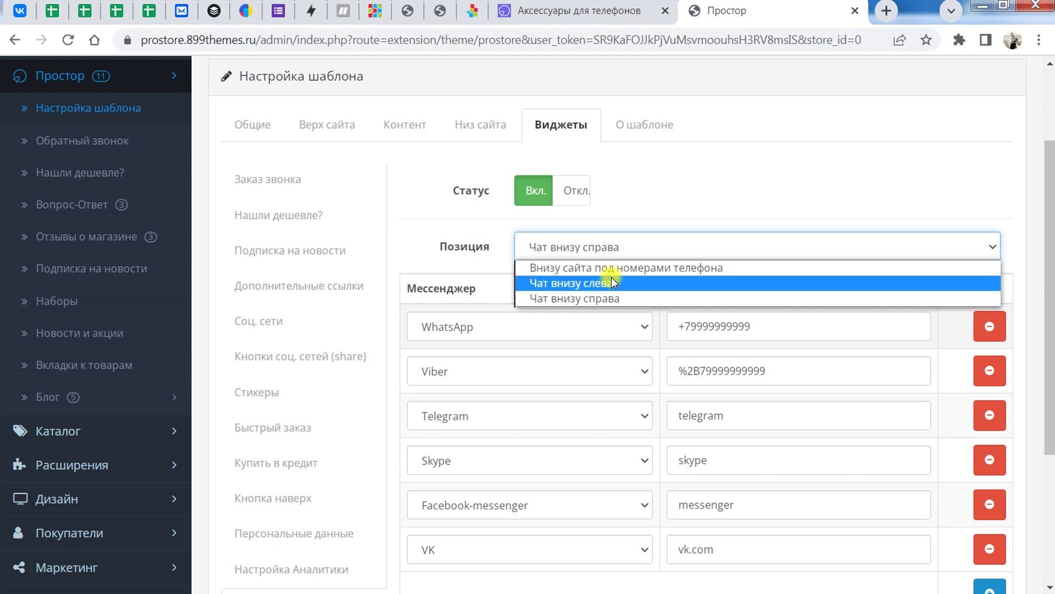
{"action": "left_click", "coordinate": [745, 228]}
Step: Inspect the first messenger row's choices, keeping WhatsApp selected
{"action": "scroll", "coordinate": [1042, 220], "scroll_direction": "down", "scroll_amount": 2}
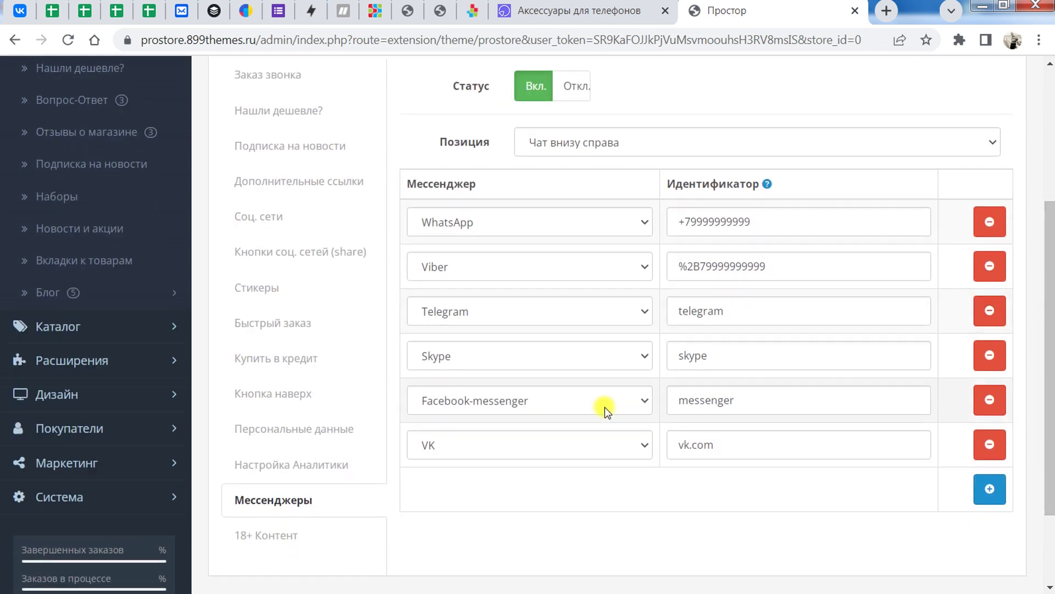
{"action": "left_click", "coordinate": [508, 220]}
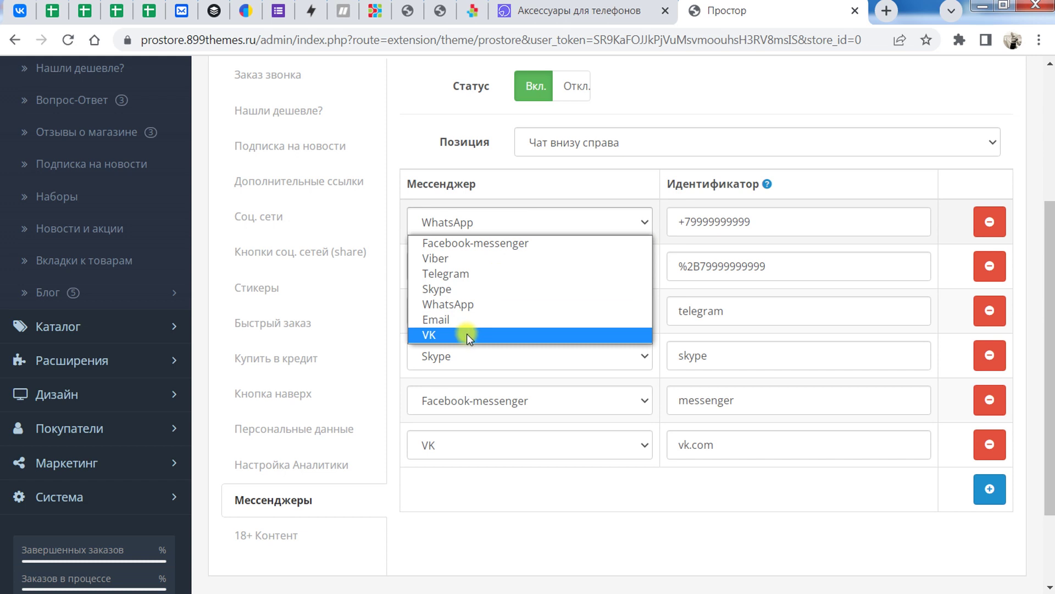
{"action": "left_click", "coordinate": [472, 499]}
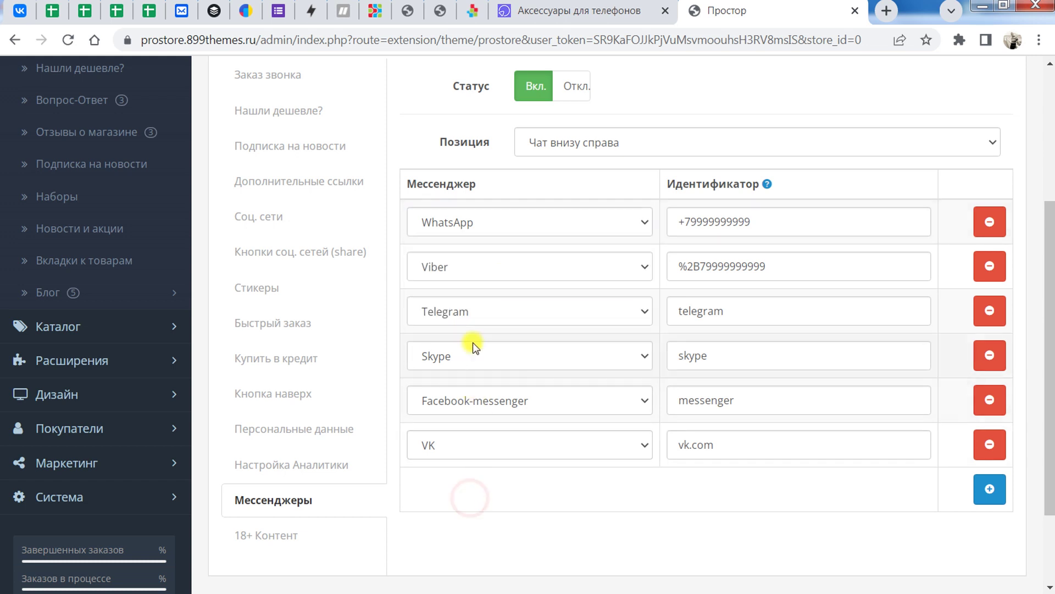
{"action": "left_click", "coordinate": [472, 222]}
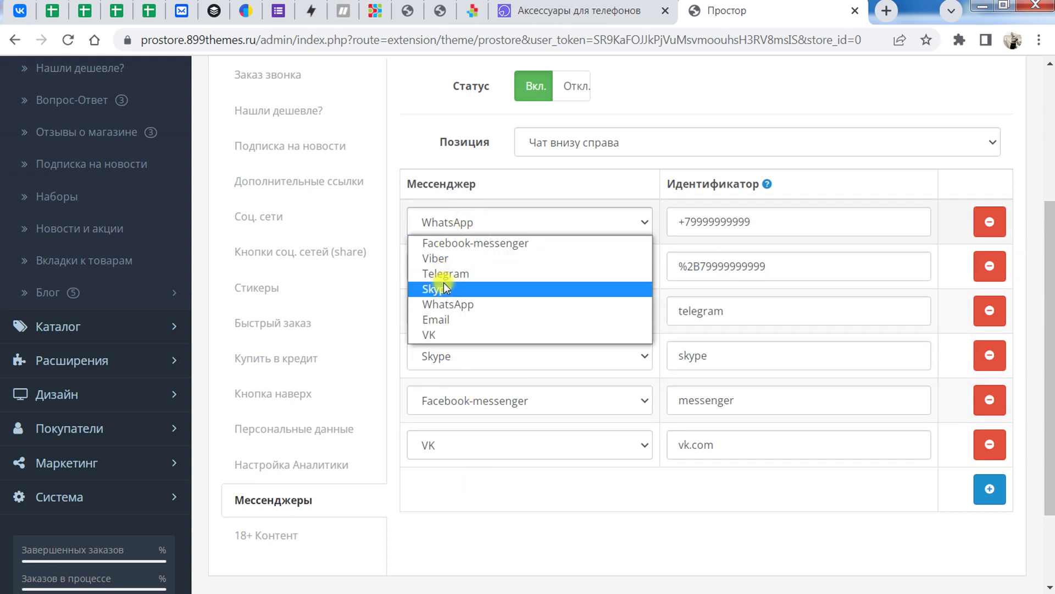
{"action": "left_click", "coordinate": [463, 498]}
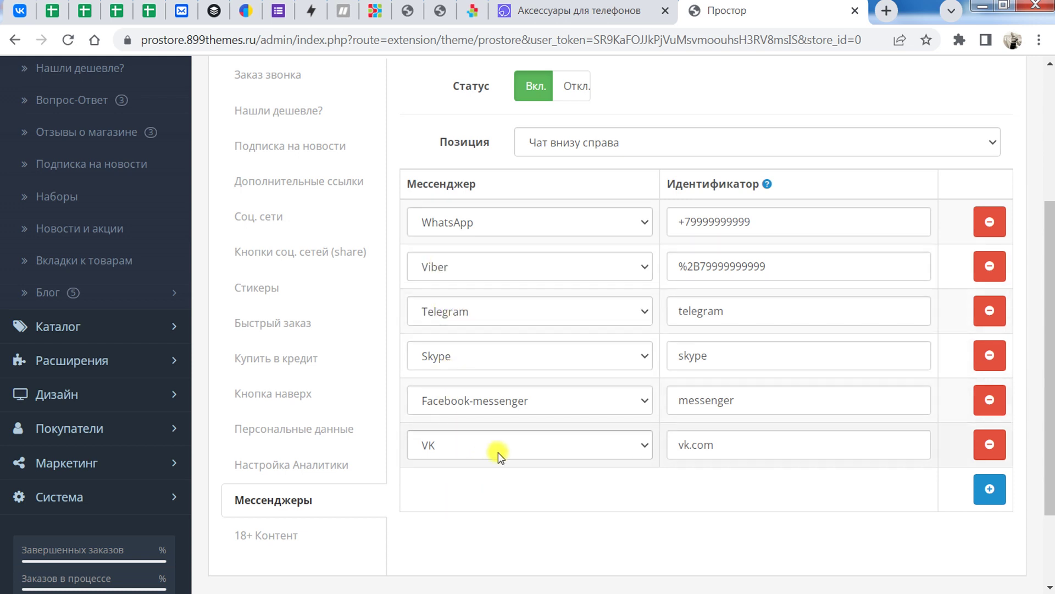
{"action": "left_click", "coordinate": [485, 221]}
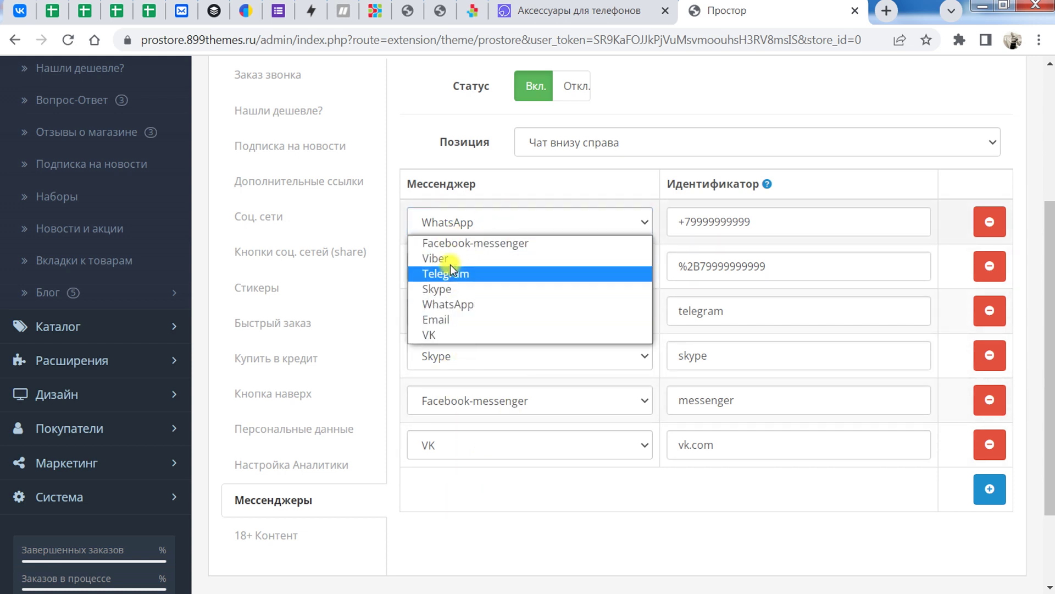
{"action": "left_click", "coordinate": [484, 544]}
Step: Switch between the Простор admin and storefront tabs to view the messenger buttons
{"action": "left_click", "coordinate": [627, 11]}
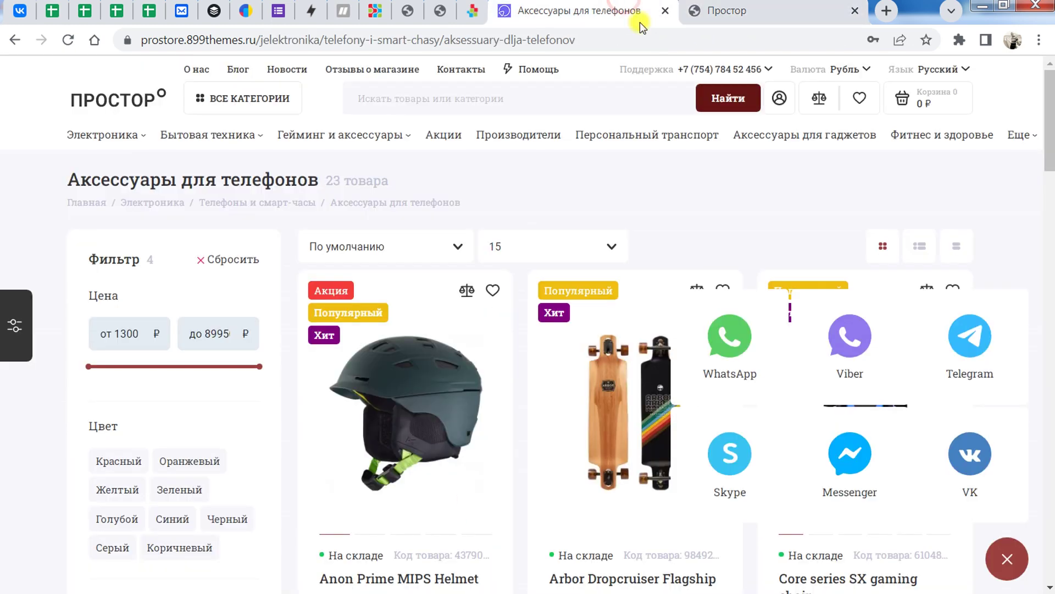
{"action": "left_click", "coordinate": [714, 11]}
{"action": "left_click_drag", "start_coordinate": [1048, 264], "coordinate": [1002, 102]}
{"action": "left_click", "coordinate": [577, 11]}
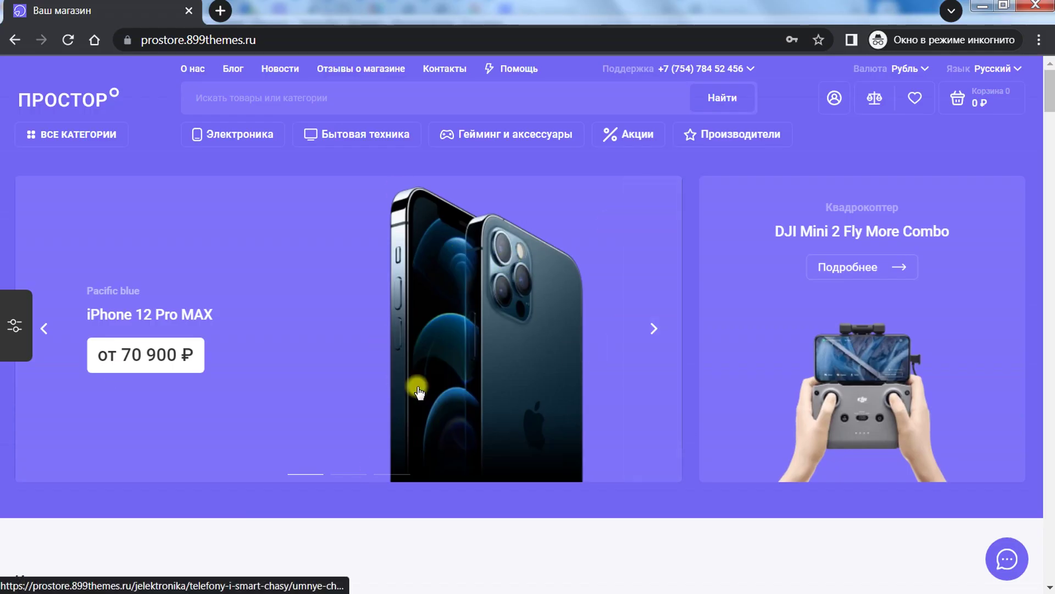
{"action": "left_click", "coordinate": [49, 135]}
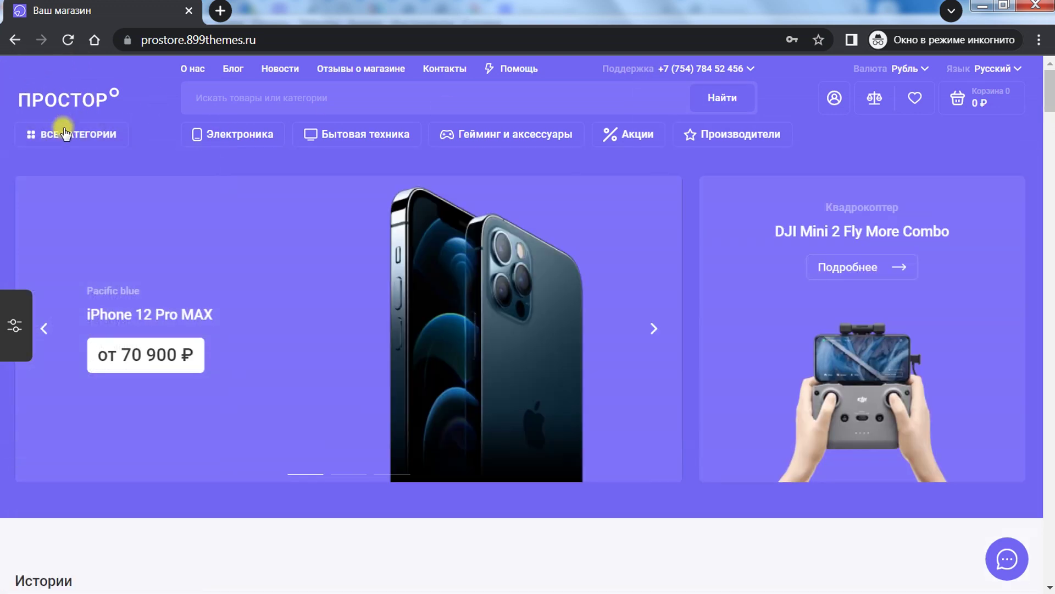
{"action": "left_click", "coordinate": [61, 134]}
{"action": "mouse_move", "coordinate": [73, 175]}
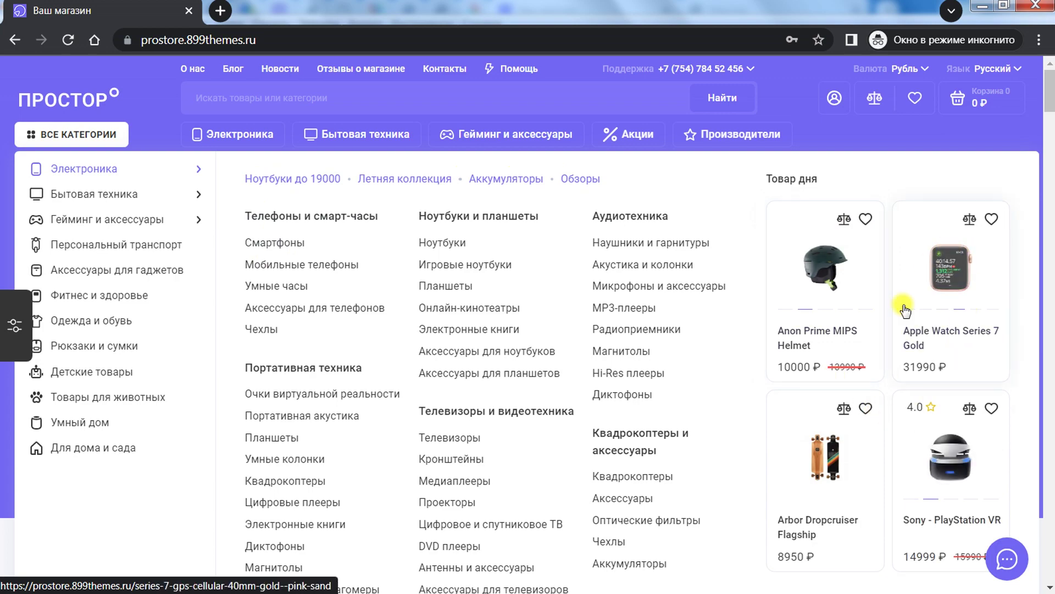
{"action": "scroll", "coordinate": [874, 422], "scroll_direction": "down", "scroll_amount": 3}
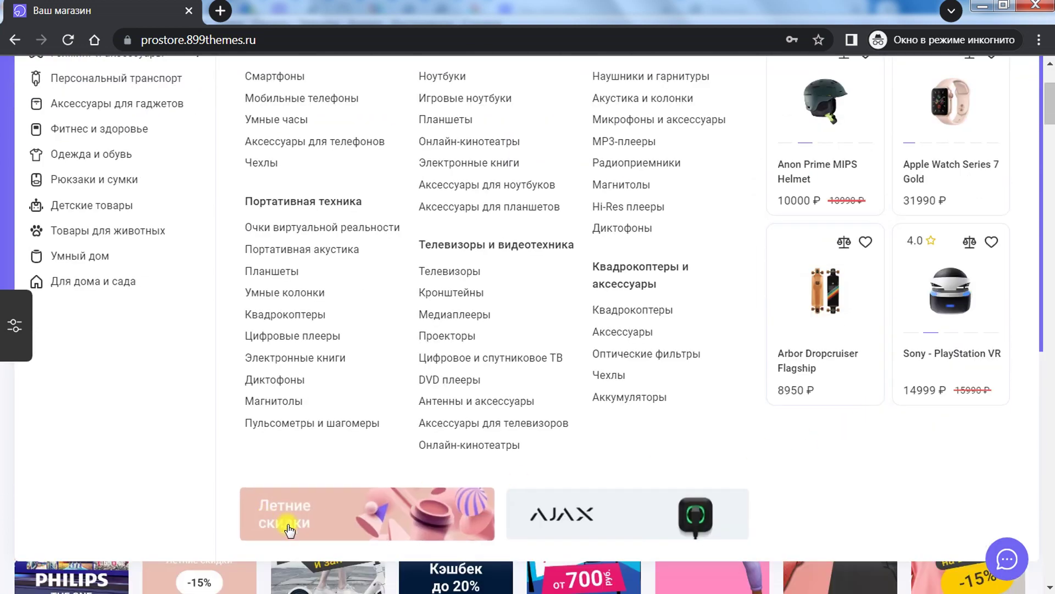
{"action": "scroll", "coordinate": [497, 454], "scroll_direction": "up", "scroll_amount": 5}
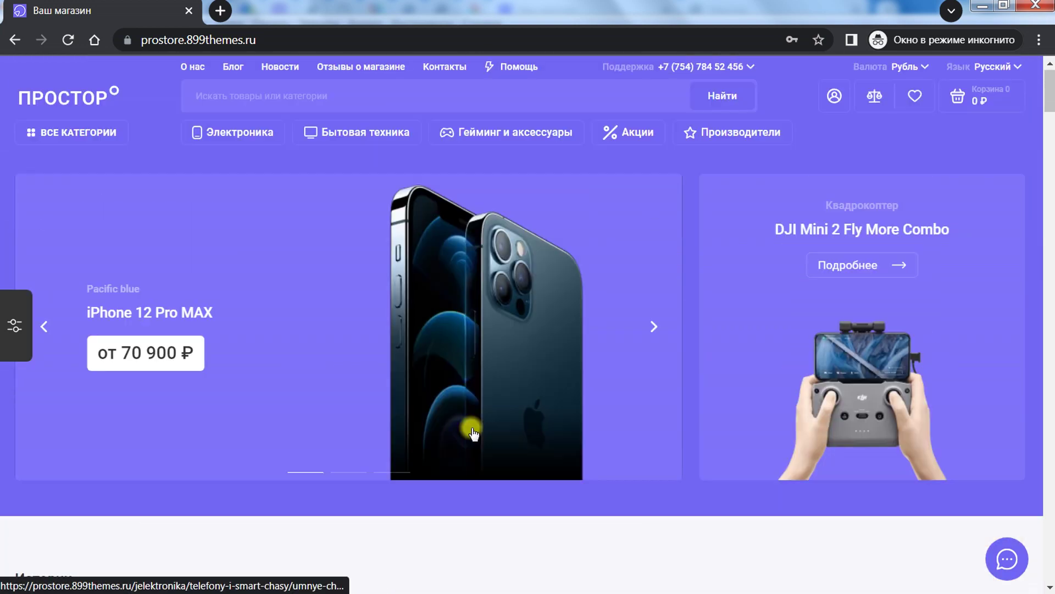
{"action": "mouse_move", "coordinate": [69, 147]}
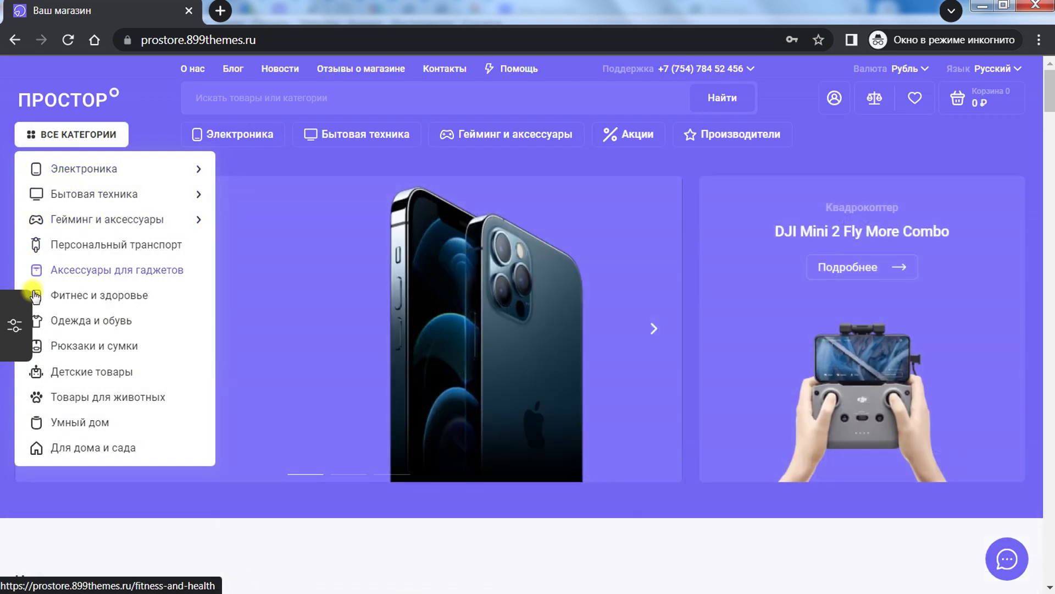
{"action": "mouse_move", "coordinate": [41, 134]}
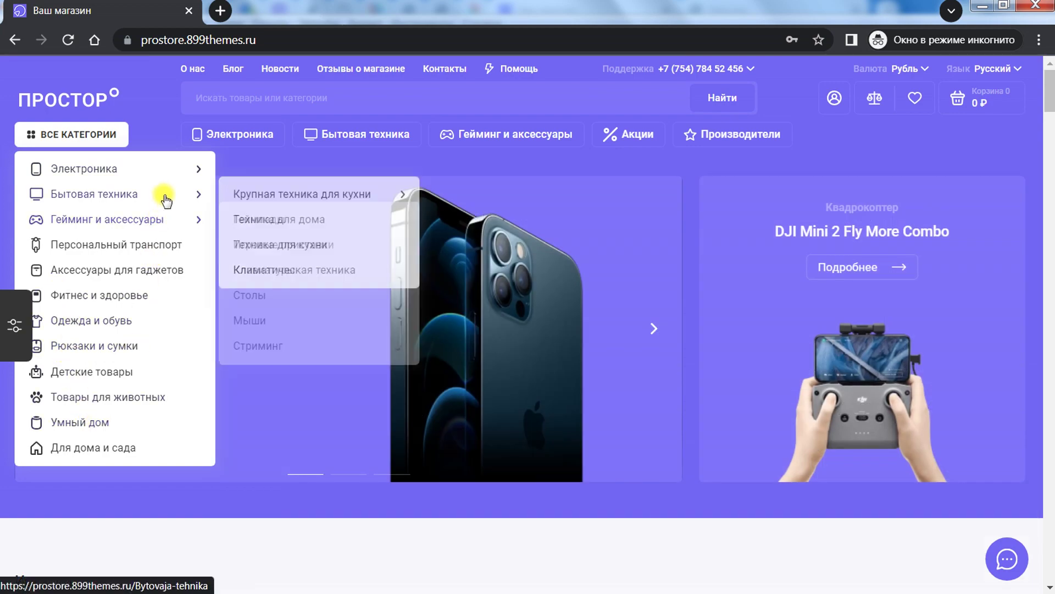
{"action": "mouse_move", "coordinate": [168, 175]}
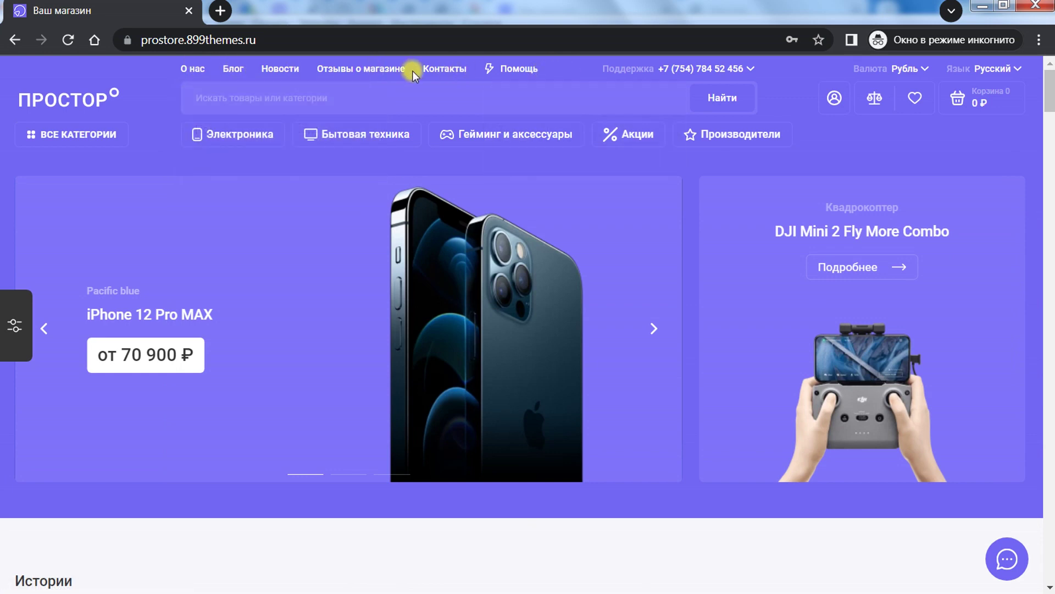
{"action": "mouse_move", "coordinate": [189, 68]}
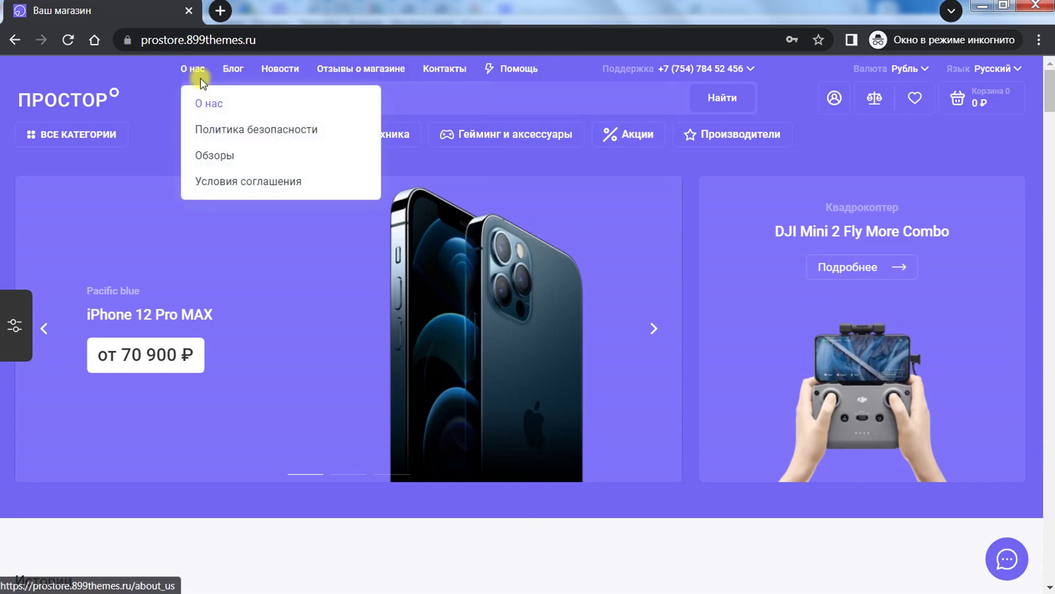
Step: Visit the О нас page, then the Политика безопасности page
{"action": "left_click", "coordinate": [208, 105]}
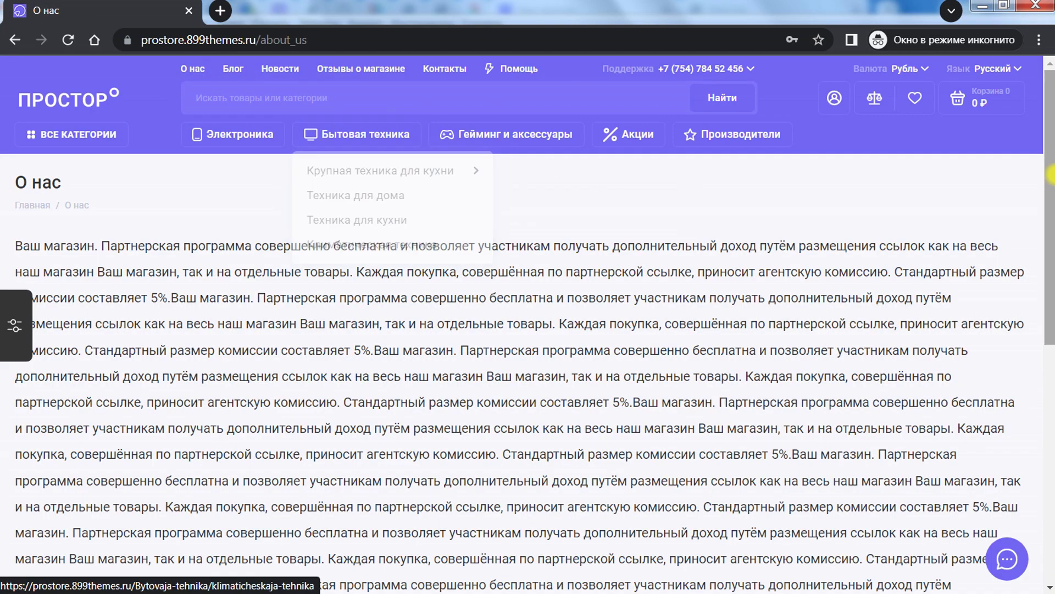
{"action": "mouse_move", "coordinate": [1050, 176]}
{"action": "left_mouse_down"}
{"action": "mouse_move", "coordinate": [1030, 332]}
{"action": "mouse_move", "coordinate": [1040, 182]}
{"action": "left_mouse_up"}
{"action": "scroll", "coordinate": [1040, 181], "scroll_direction": "up", "scroll_amount": 2}
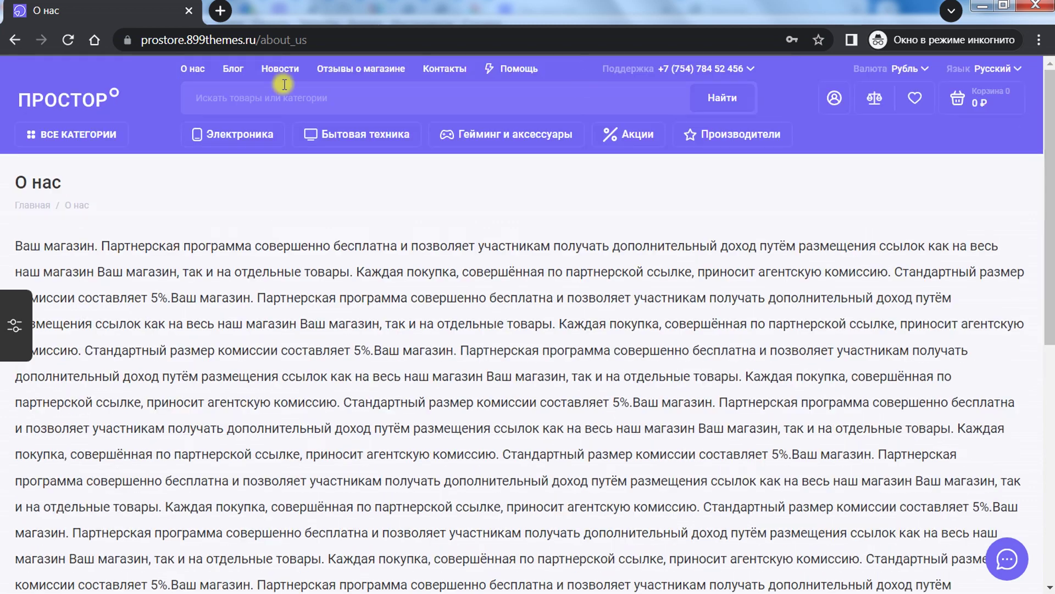
{"action": "mouse_move", "coordinate": [190, 68]}
{"action": "left_click", "coordinate": [199, 125]}
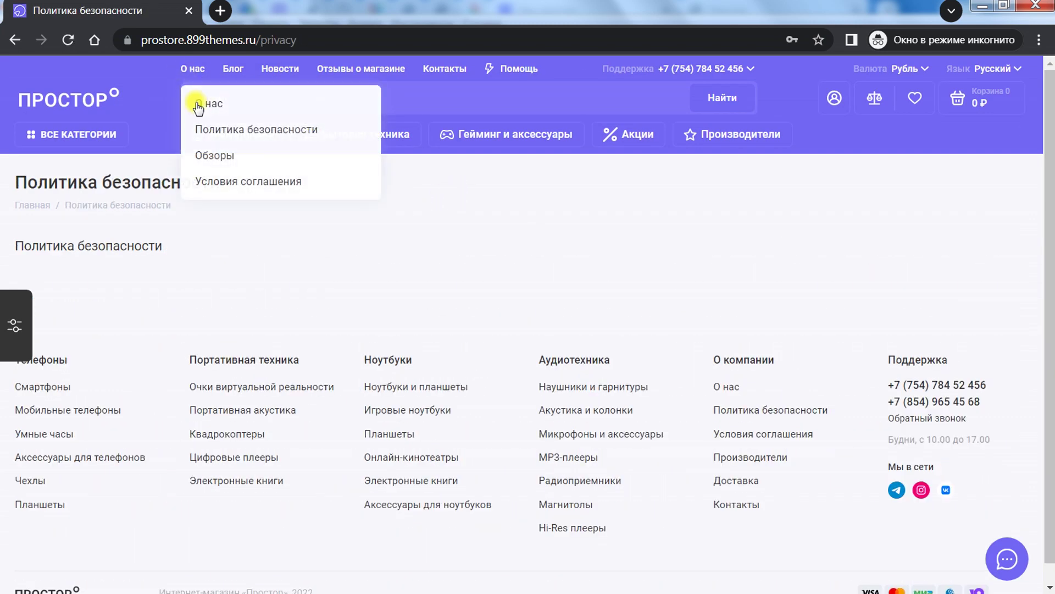
Step: Browse the Обзоры blog reviews page and open the mobile developer digest article
{"action": "left_click", "coordinate": [210, 156]}
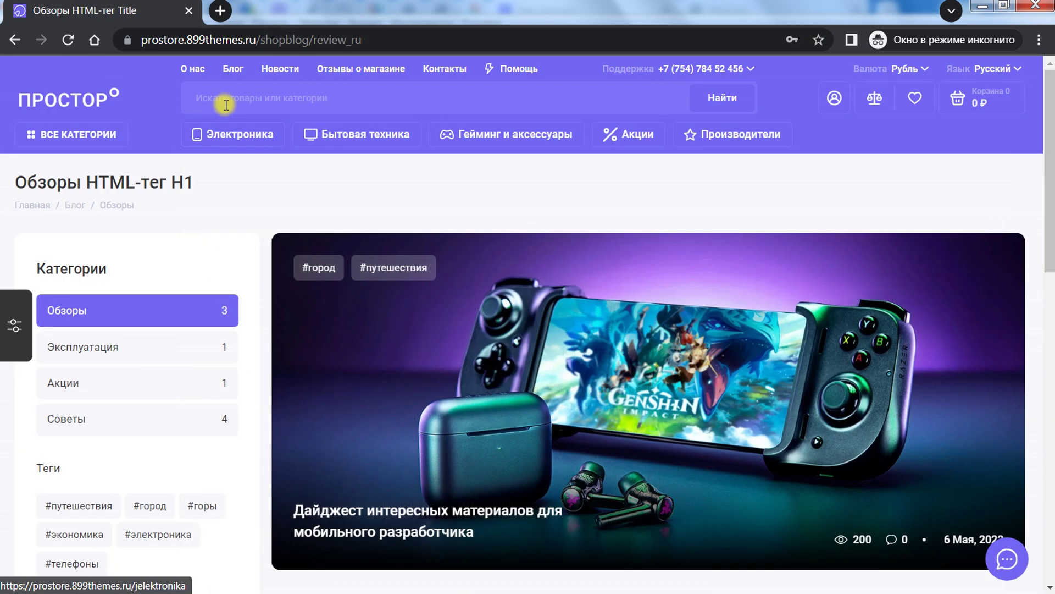
{"action": "mouse_move", "coordinate": [209, 134]}
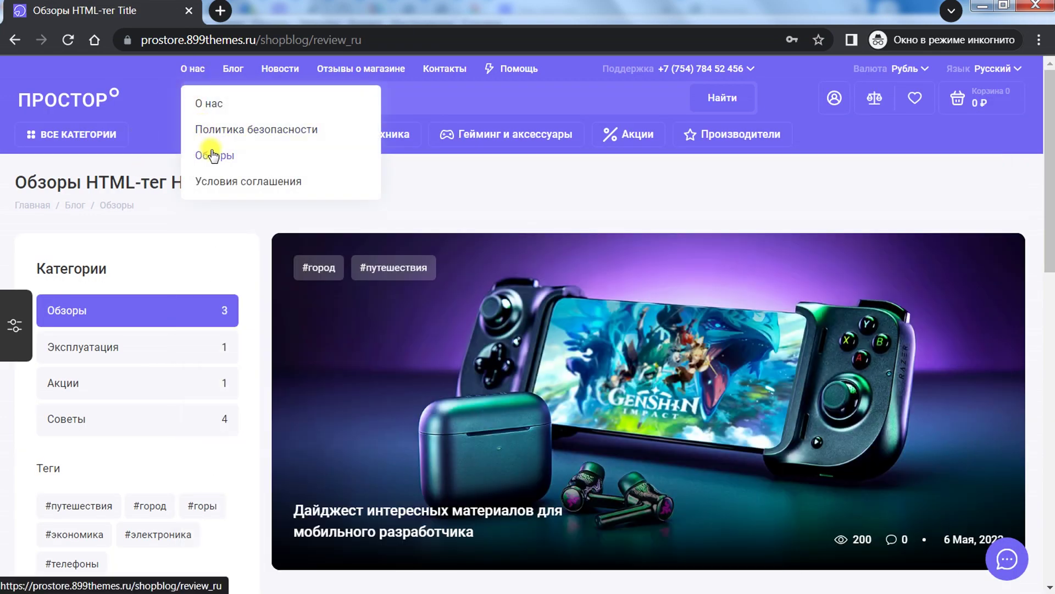
{"action": "left_click_drag", "start_coordinate": [1049, 116], "coordinate": [1049, 167]}
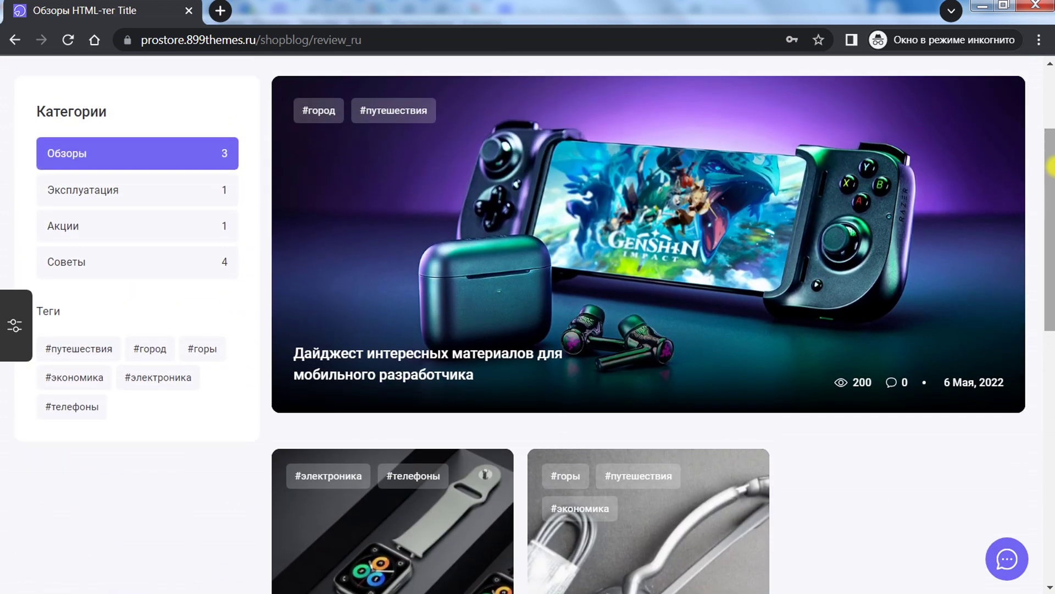
{"action": "scroll", "coordinate": [177, 218], "scroll_direction": "up", "scroll_amount": 1}
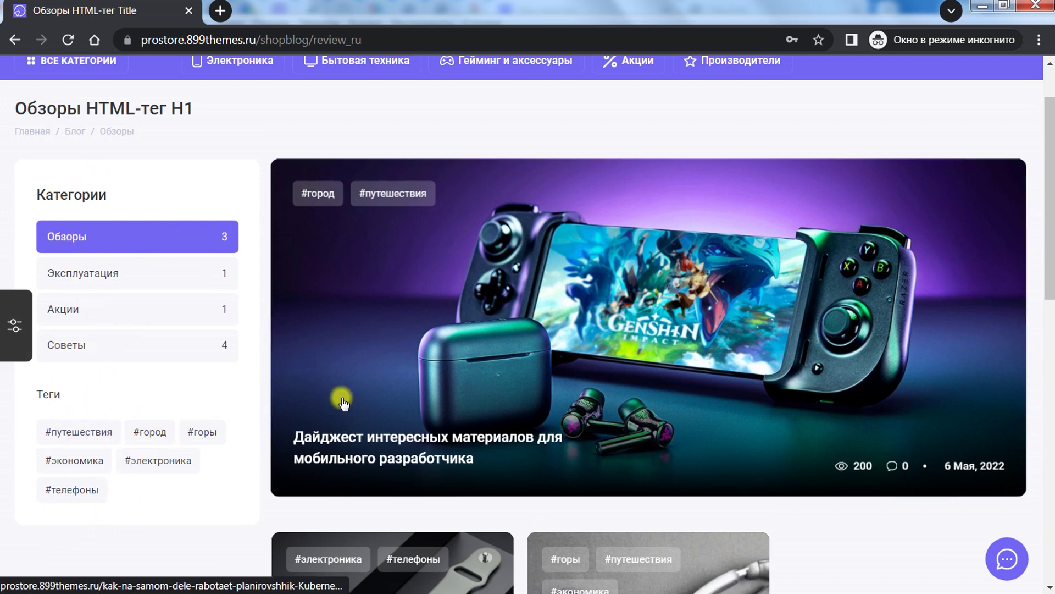
{"action": "scroll", "coordinate": [667, 299], "scroll_direction": "down", "scroll_amount": 1}
{"action": "left_click", "coordinate": [659, 267]}
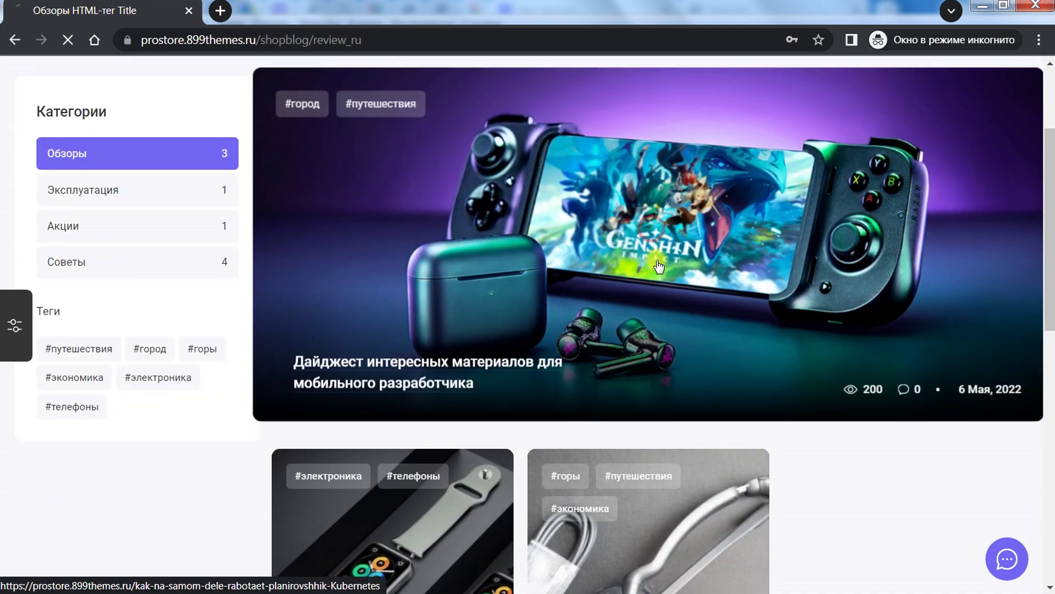
{"action": "scroll", "coordinate": [674, 308], "scroll_direction": "down", "scroll_amount": 5}
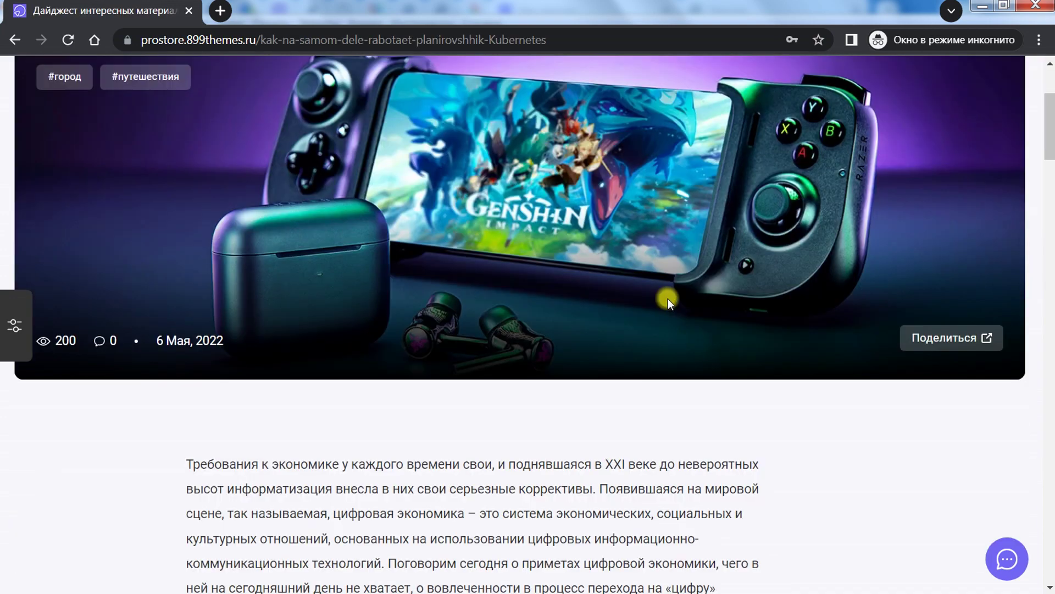
{"action": "scroll", "coordinate": [667, 298], "scroll_direction": "down", "scroll_amount": 14}
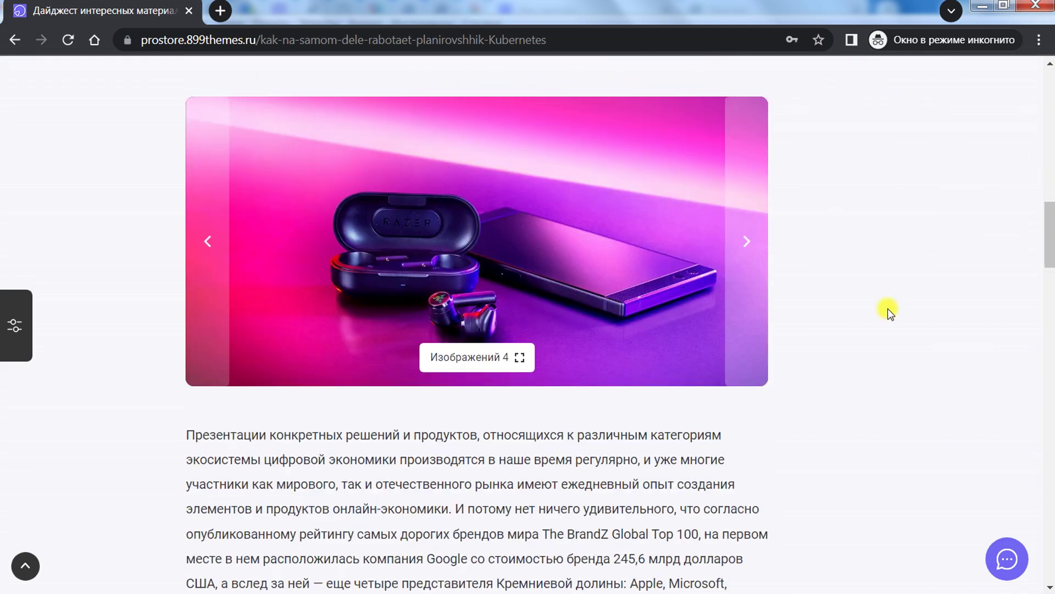
{"action": "mouse_move", "coordinate": [1043, 250]}
{"action": "left_mouse_down"}
{"action": "mouse_move", "coordinate": [1043, 323]}
{"action": "mouse_move", "coordinate": [1043, 270]}
{"action": "left_mouse_up"}
{"action": "left_click", "coordinate": [471, 193]}
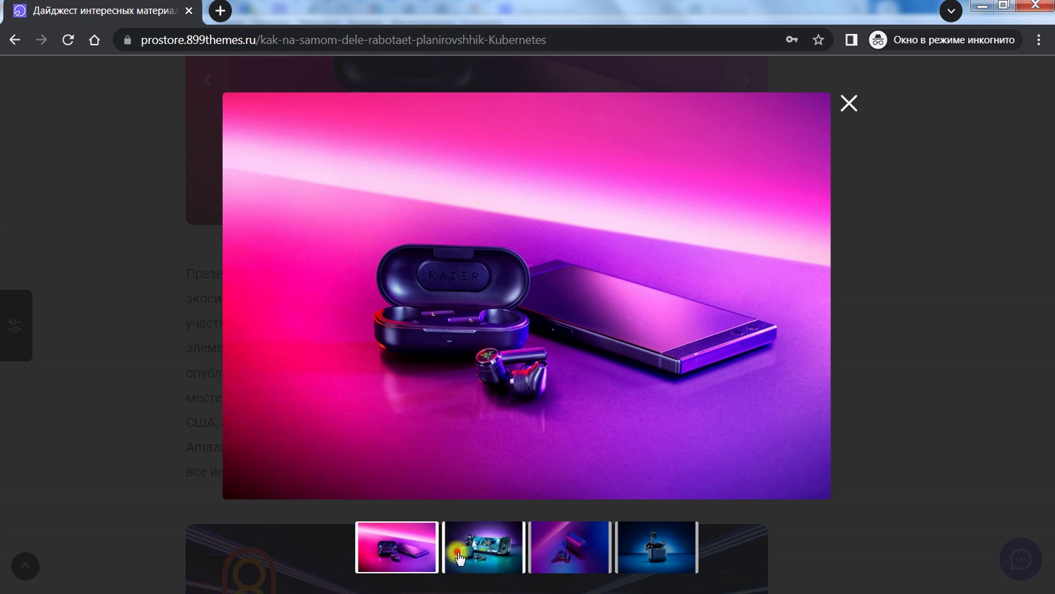
{"action": "left_click", "coordinate": [460, 558]}
{"action": "left_click", "coordinate": [569, 547]}
{"action": "left_click", "coordinate": [657, 546]}
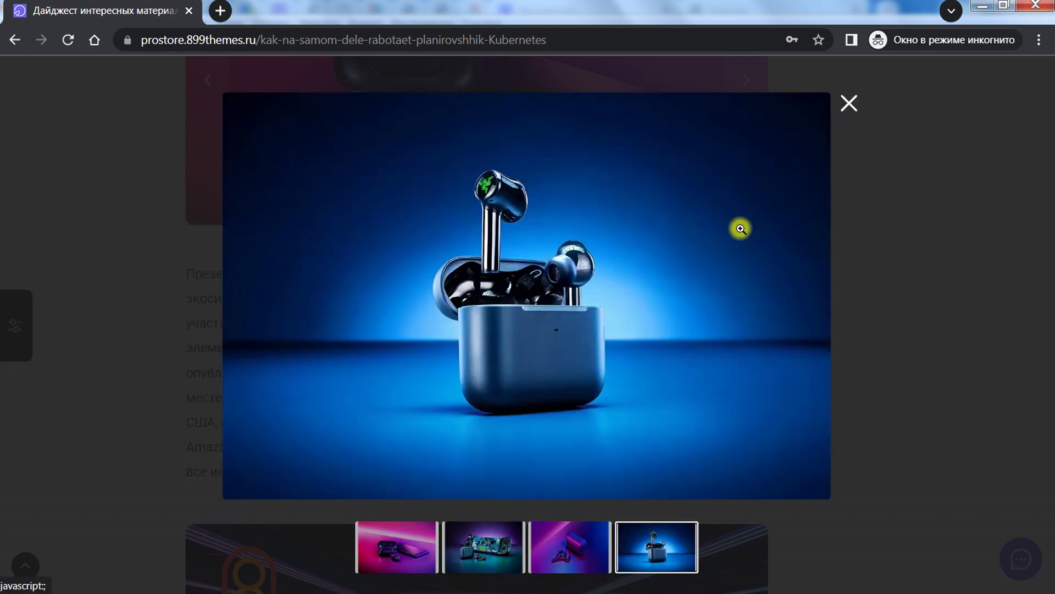
{"action": "left_click", "coordinate": [837, 118]}
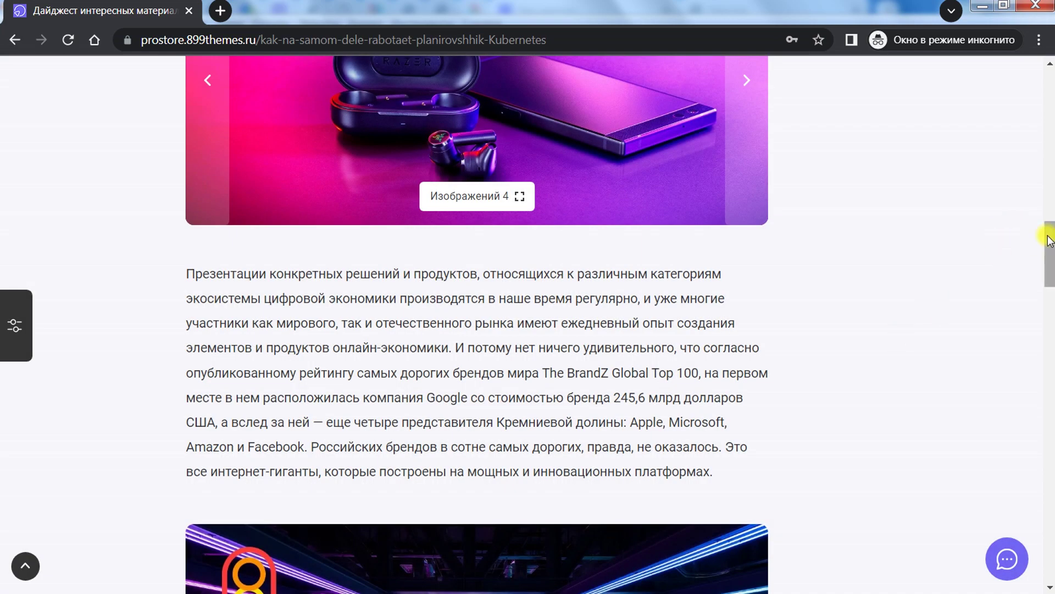
{"action": "left_click_drag", "start_coordinate": [1048, 240], "coordinate": [1050, 68]}
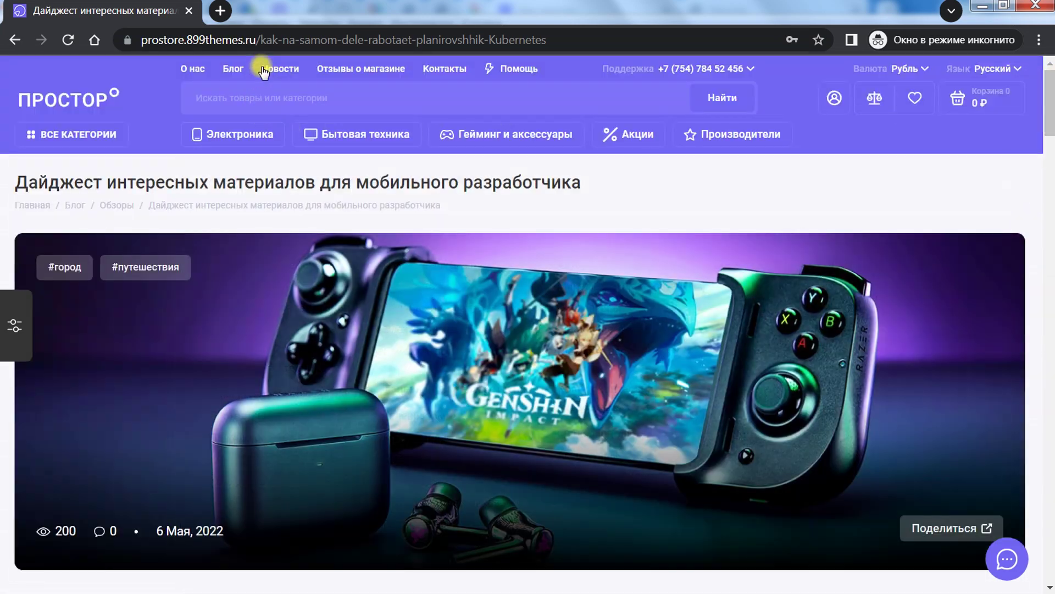
Step: Go to Новости and read the discount promotion news item
{"action": "left_click", "coordinate": [278, 72]}
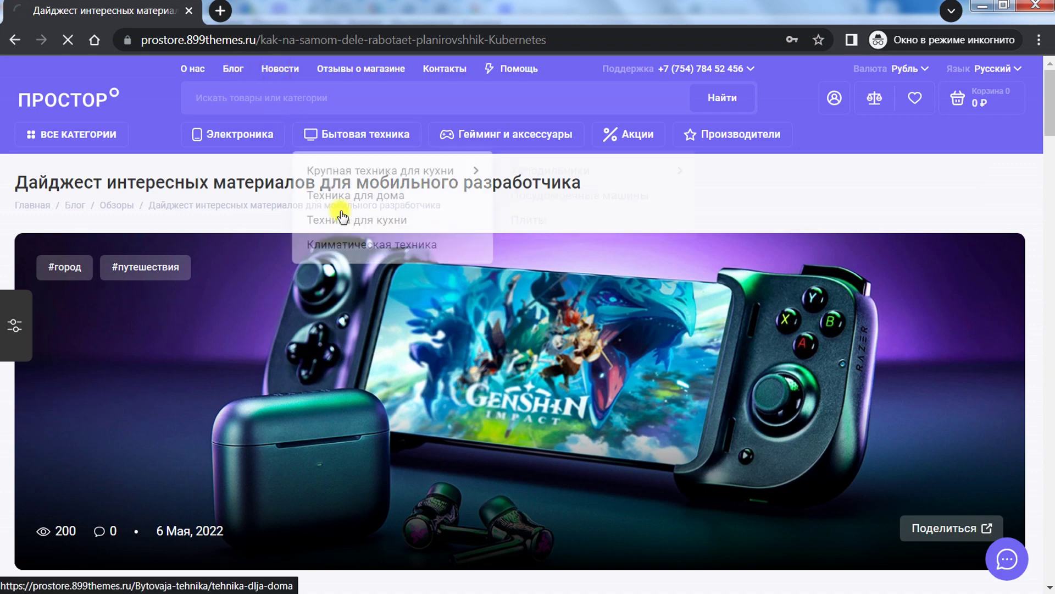
{"action": "scroll", "coordinate": [154, 338], "scroll_direction": "down", "scroll_amount": 9}
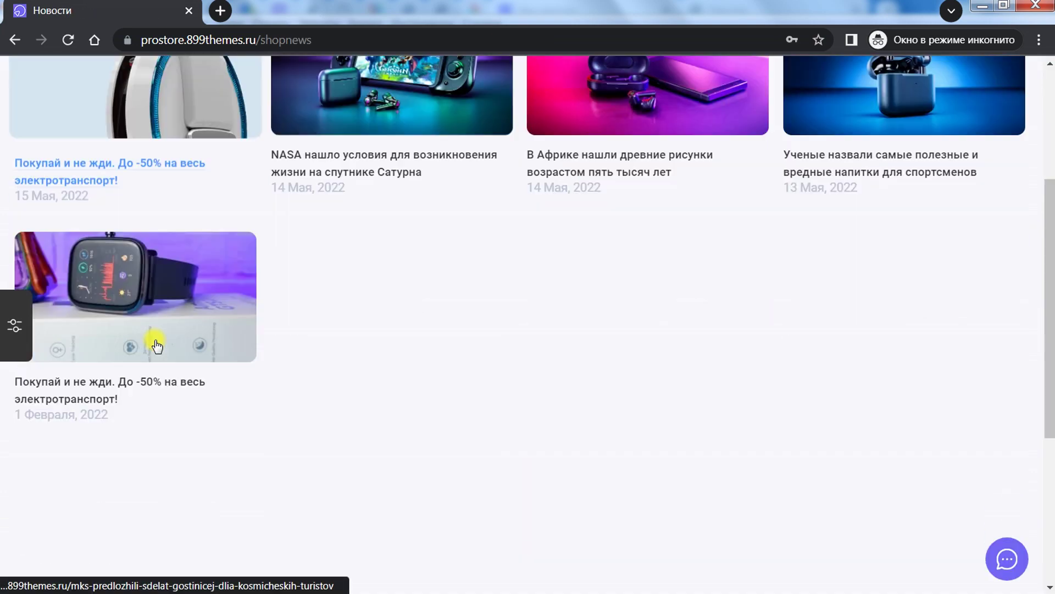
{"action": "scroll", "coordinate": [162, 346], "scroll_direction": "up", "scroll_amount": 9}
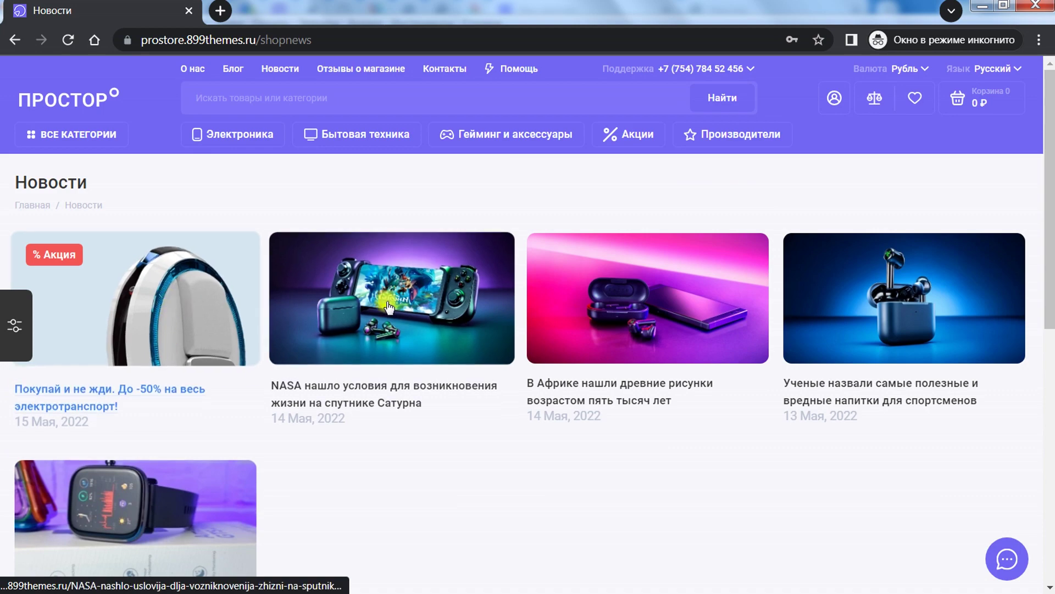
{"action": "left_click", "coordinate": [159, 308]}
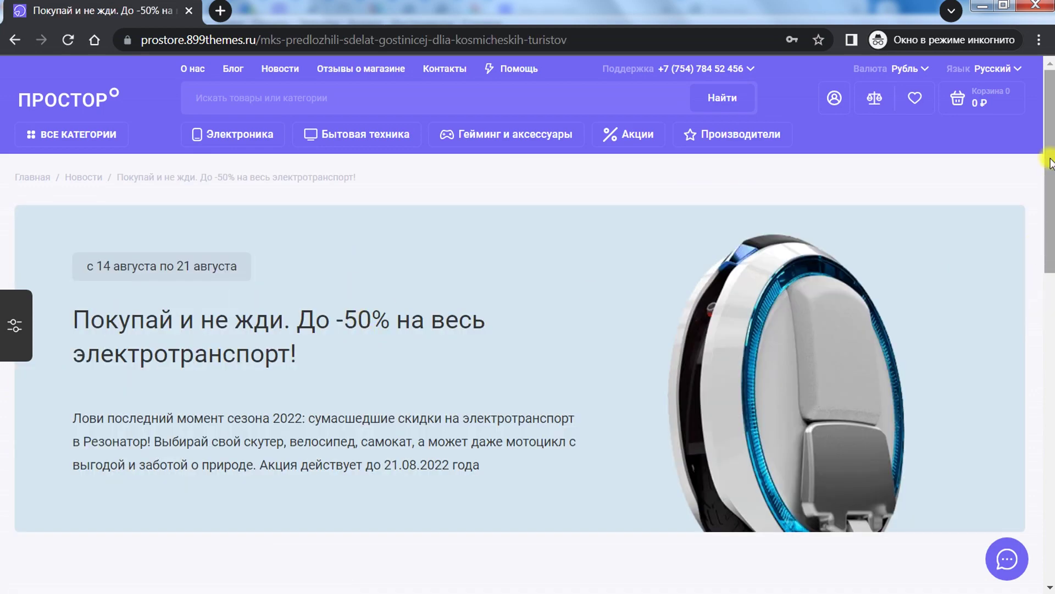
{"action": "left_click_drag", "start_coordinate": [1050, 162], "coordinate": [1049, 428]}
{"action": "scroll", "coordinate": [392, 167], "scroll_direction": "up", "scroll_amount": 15}
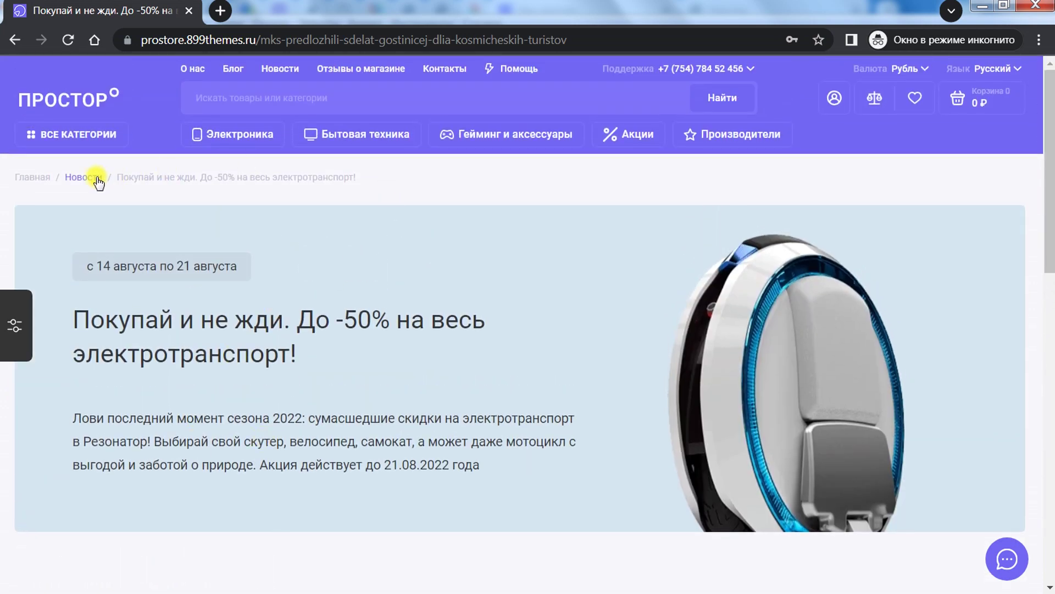
Step: Return to the news list and read the article about ancient drawings in Africa
{"action": "left_click", "coordinate": [96, 178]}
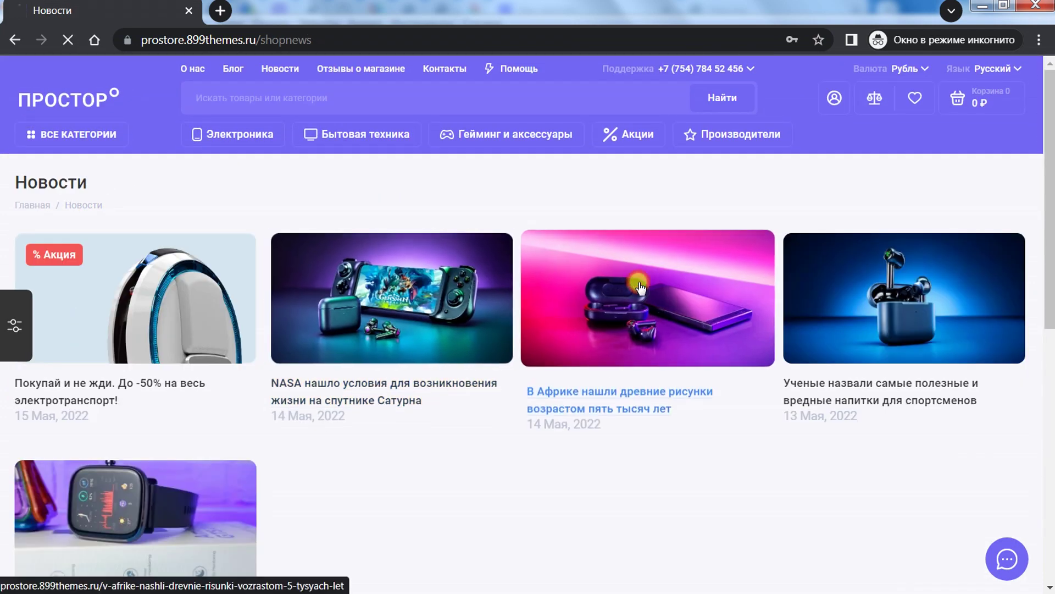
{"action": "left_click", "coordinate": [641, 285]}
{"action": "left_click_drag", "start_coordinate": [1048, 181], "coordinate": [1050, 412]}
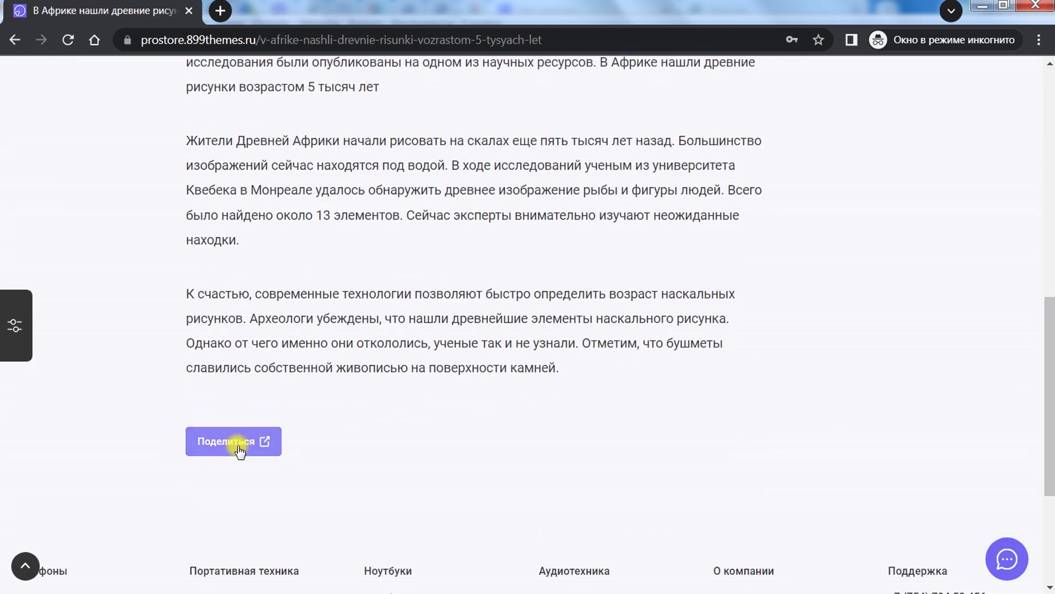
{"action": "left_click_drag", "start_coordinate": [1050, 314], "coordinate": [1030, 81]}
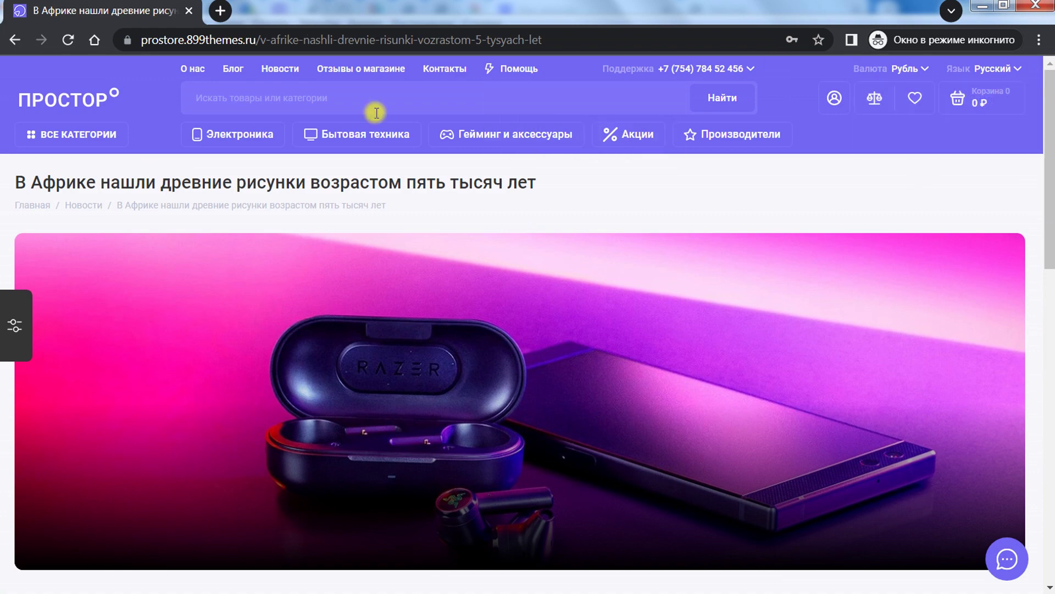
{"action": "left_click", "coordinate": [341, 66]}
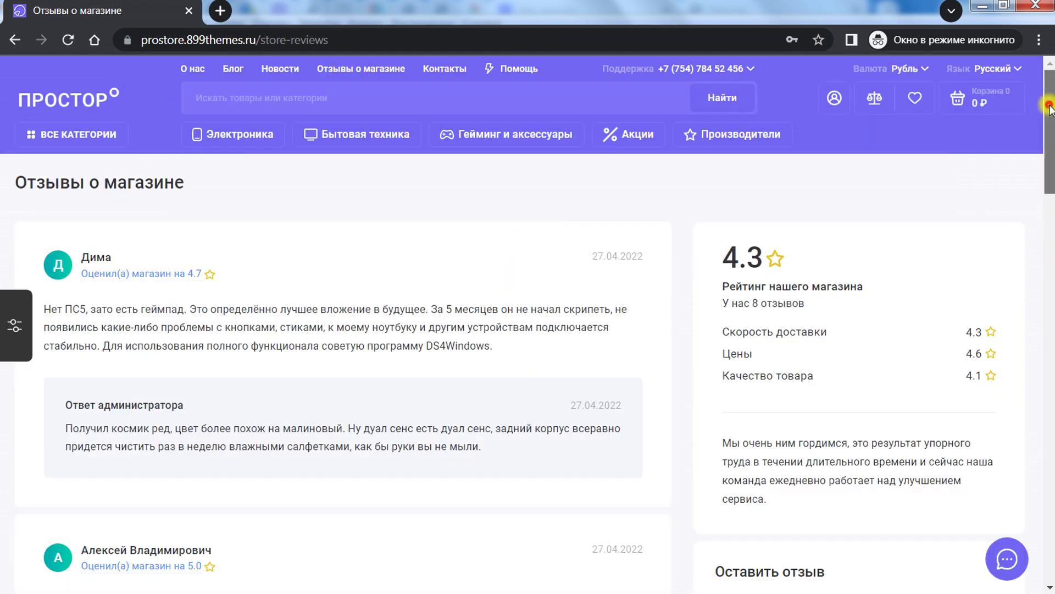
Step: Review the delivery 4.3, price 4.6 and quality 4.1 ratings and scroll through the reviews
{"action": "left_click_drag", "start_coordinate": [1050, 106], "coordinate": [1049, 106]}
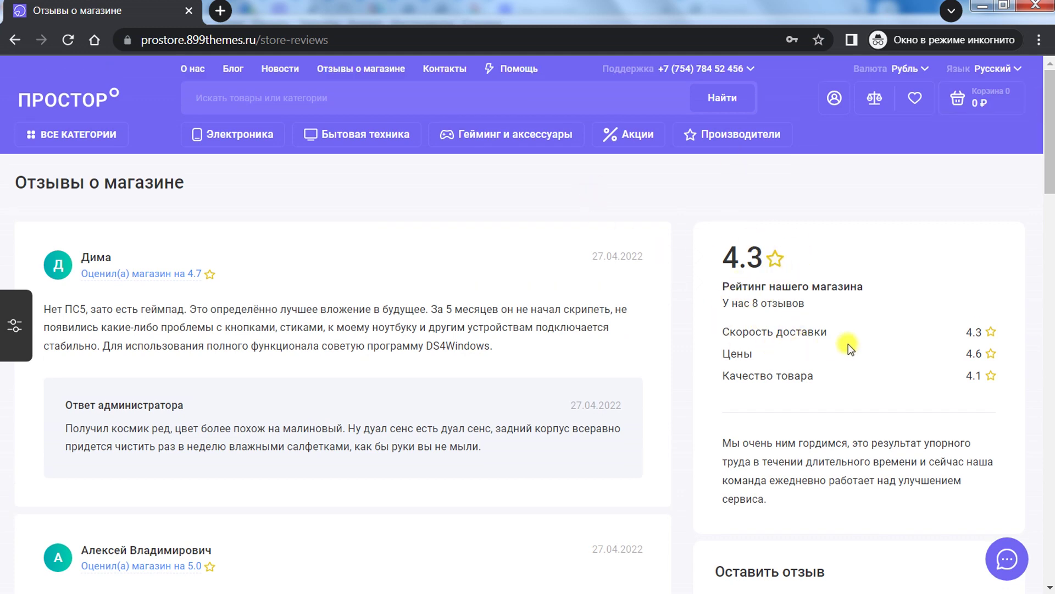
{"action": "left_click_drag", "start_coordinate": [760, 336], "coordinate": [824, 373]}
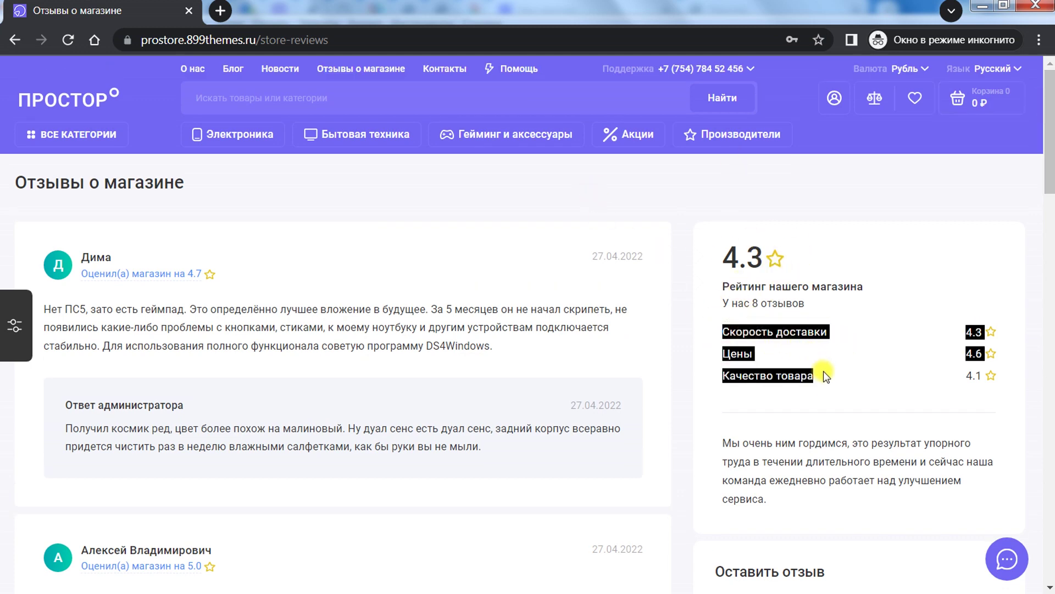
{"action": "left_click", "coordinate": [882, 248]}
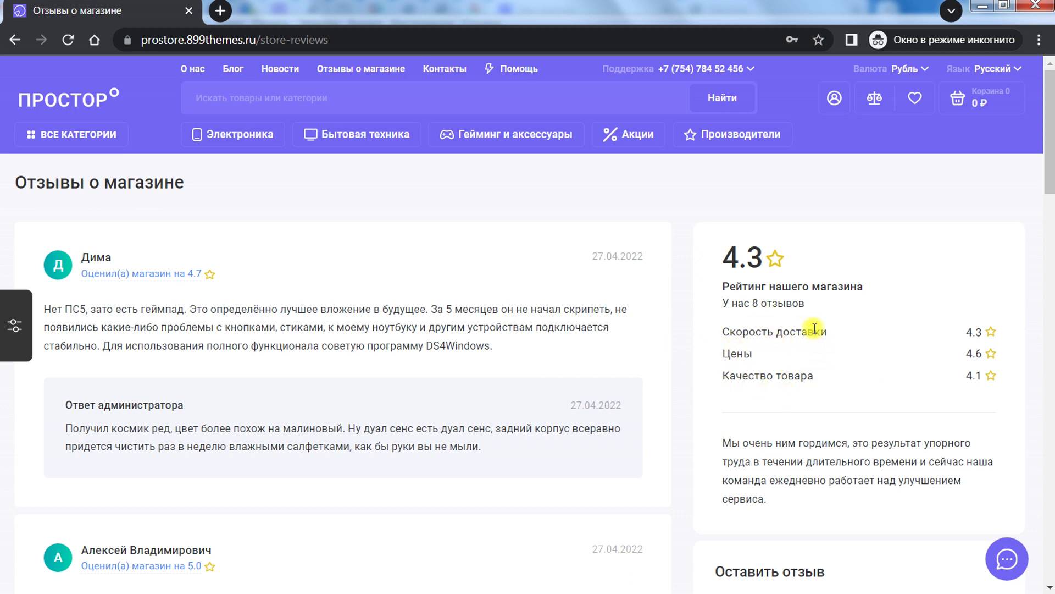
{"action": "mouse_move", "coordinate": [1050, 142]}
{"action": "left_mouse_down"}
{"action": "mouse_move", "coordinate": [1050, 199]}
{"action": "mouse_move", "coordinate": [1050, 125]}
{"action": "left_mouse_up"}
{"action": "scroll", "coordinate": [185, 406], "scroll_direction": "down", "scroll_amount": 3}
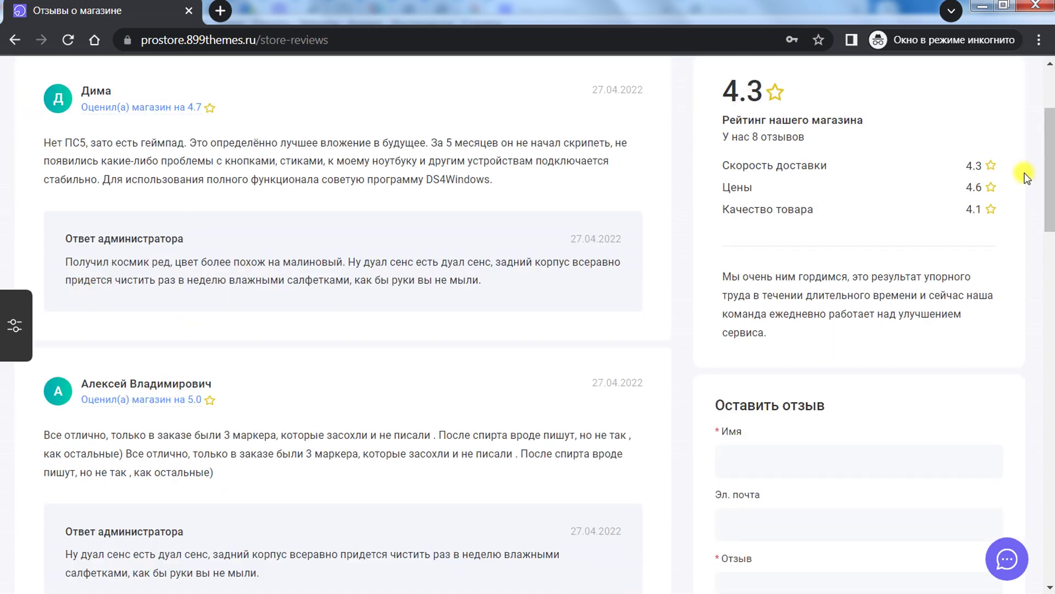
{"action": "scroll", "coordinate": [564, 145], "scroll_direction": "up", "scroll_amount": 2}
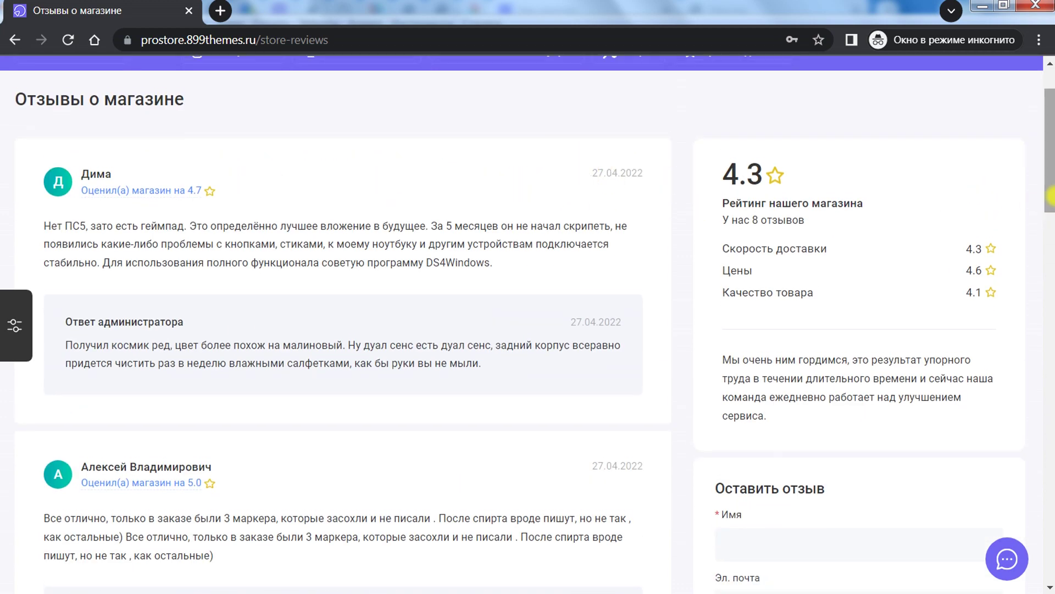
{"action": "left_click_drag", "start_coordinate": [1050, 195], "coordinate": [934, 94]}
{"action": "scroll", "coordinate": [663, 349], "scroll_direction": "up", "scroll_amount": 2}
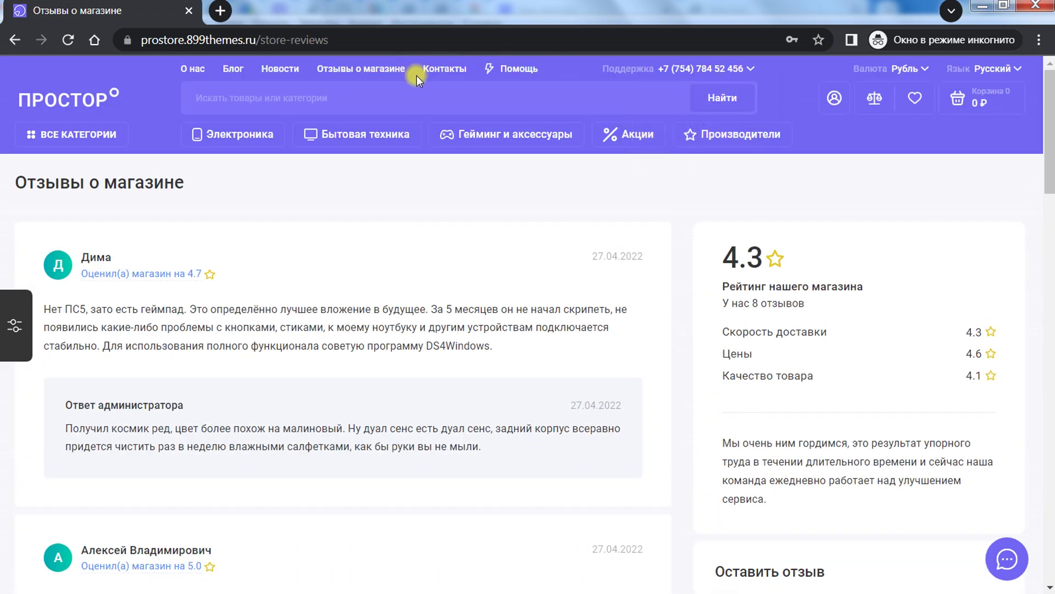
Step: Open Контакты and scroll through the map, requisites, question form and Наши магазины cards
{"action": "left_click", "coordinate": [445, 70]}
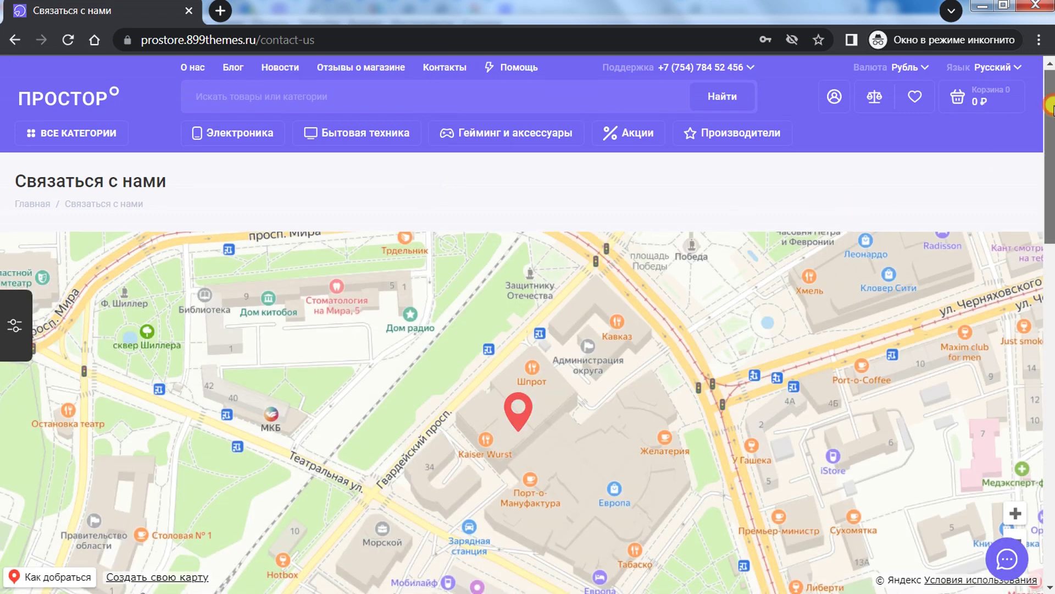
{"action": "left_click_drag", "start_coordinate": [1050, 107], "coordinate": [1051, 138]}
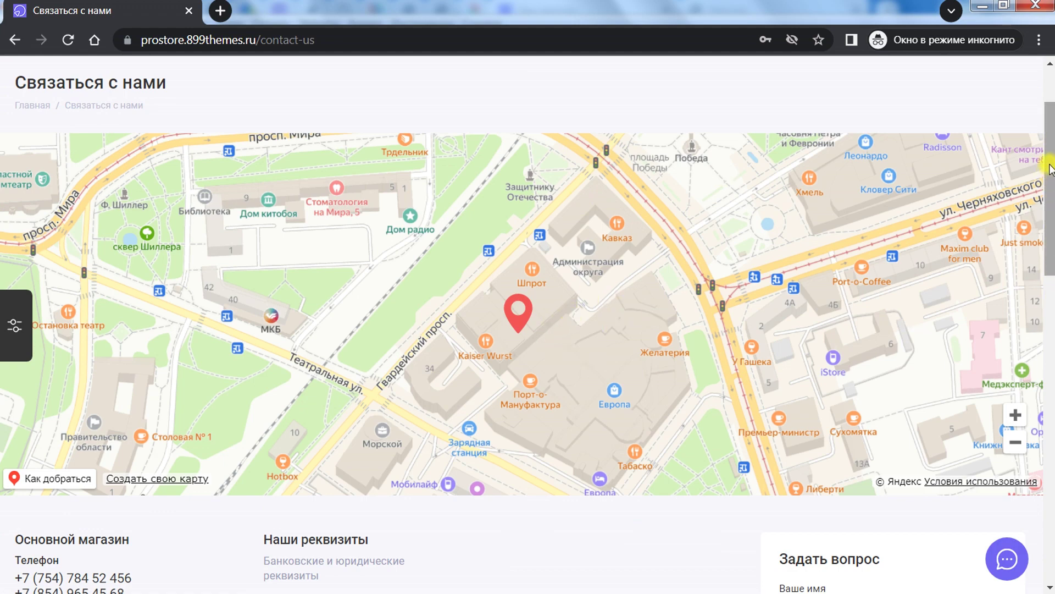
{"action": "left_click_drag", "start_coordinate": [1050, 168], "coordinate": [1050, 285]}
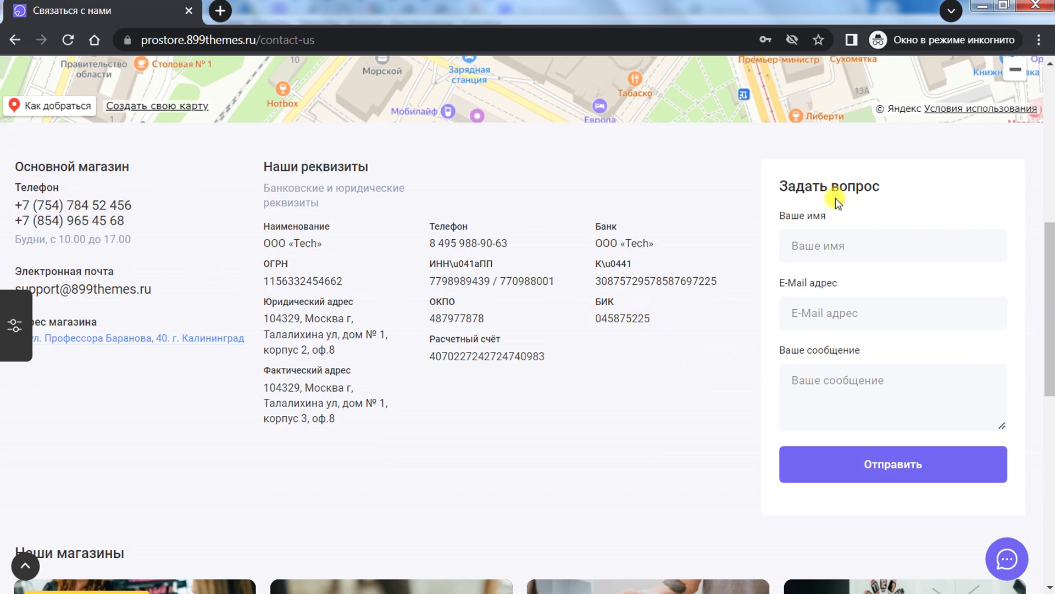
{"action": "left_click_drag", "start_coordinate": [1050, 301], "coordinate": [1052, 379]}
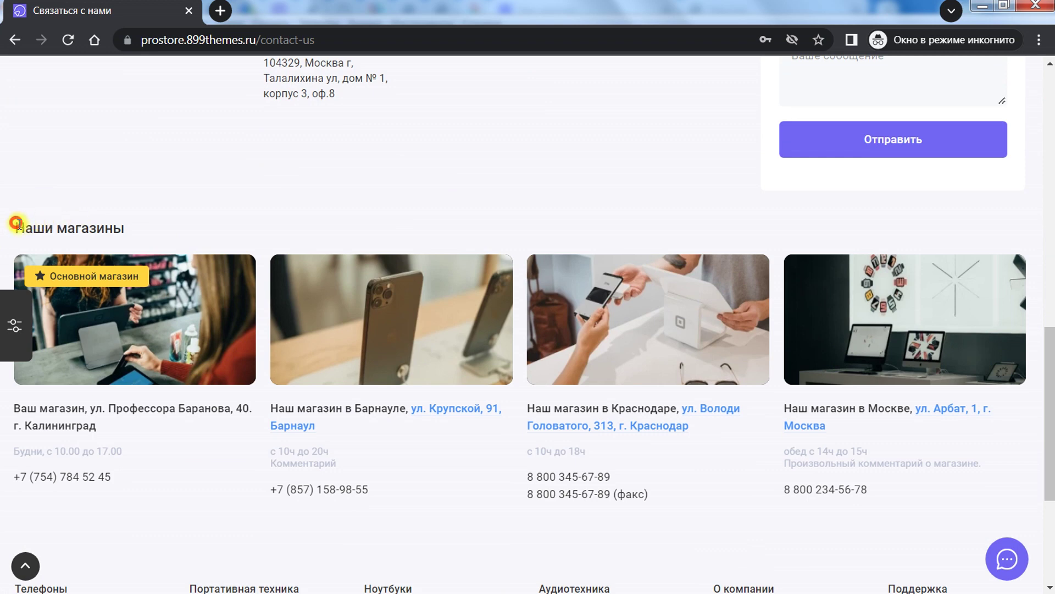
{"action": "left_click_drag", "start_coordinate": [17, 223], "coordinate": [129, 229]}
{"action": "left_click", "coordinate": [121, 228]}
{"action": "left_click_drag", "start_coordinate": [1049, 429], "coordinate": [398, 401]}
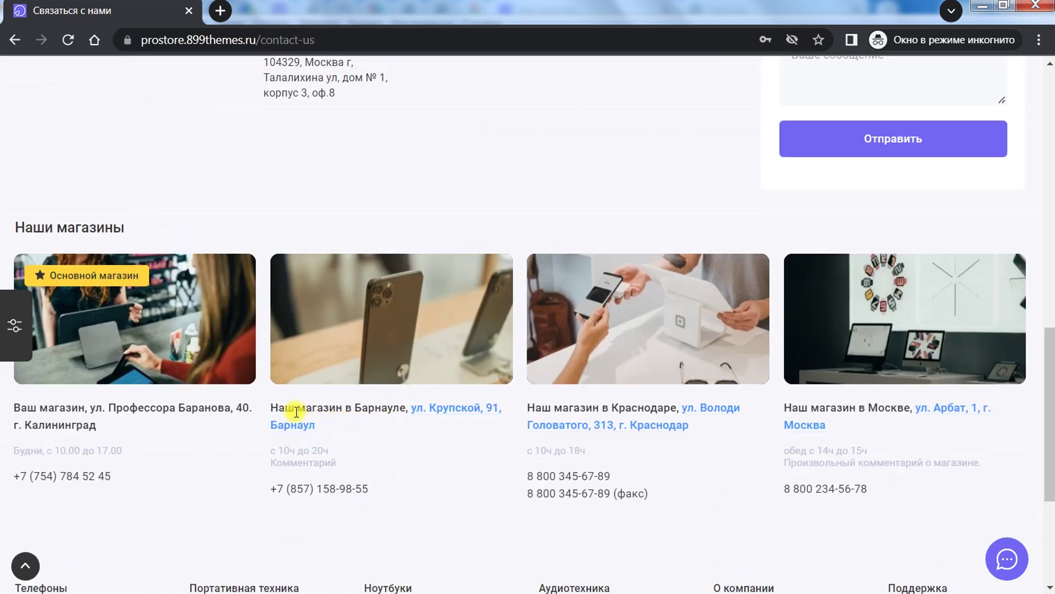
{"action": "scroll", "coordinate": [621, 172], "scroll_direction": "up", "scroll_amount": 15}
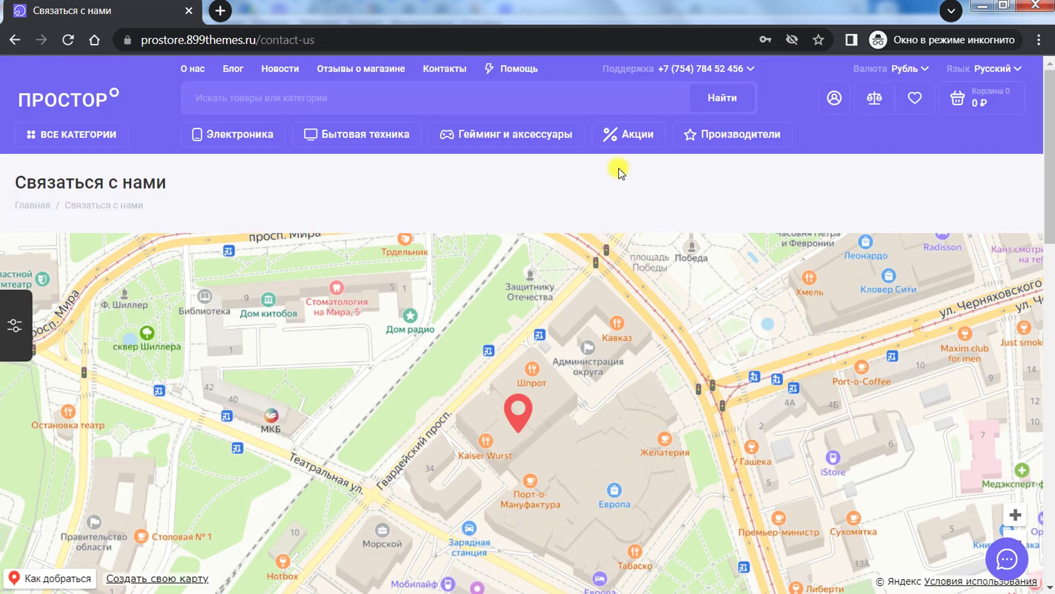
Step: Open the Обратный звонок callback form from the support phone menu, then close it
{"action": "mouse_move", "coordinate": [733, 72]}
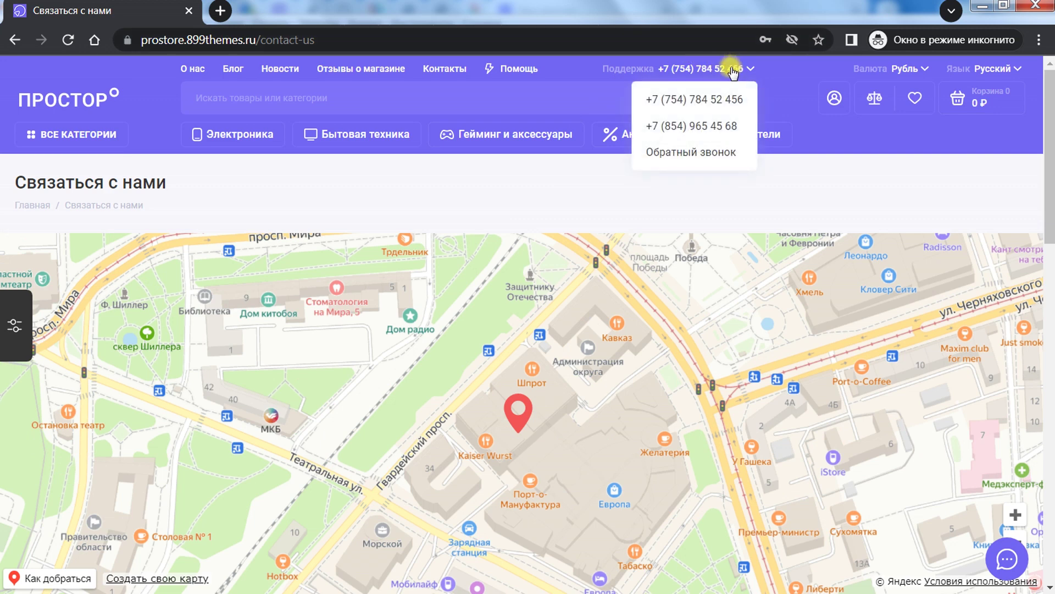
{"action": "left_click", "coordinate": [717, 109]}
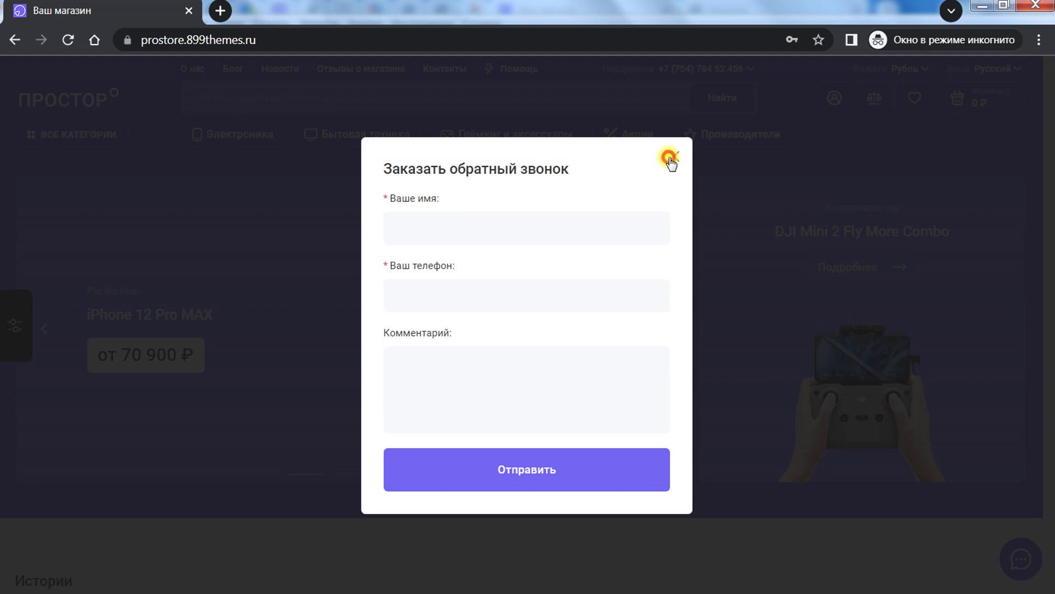
{"action": "left_click", "coordinate": [672, 159]}
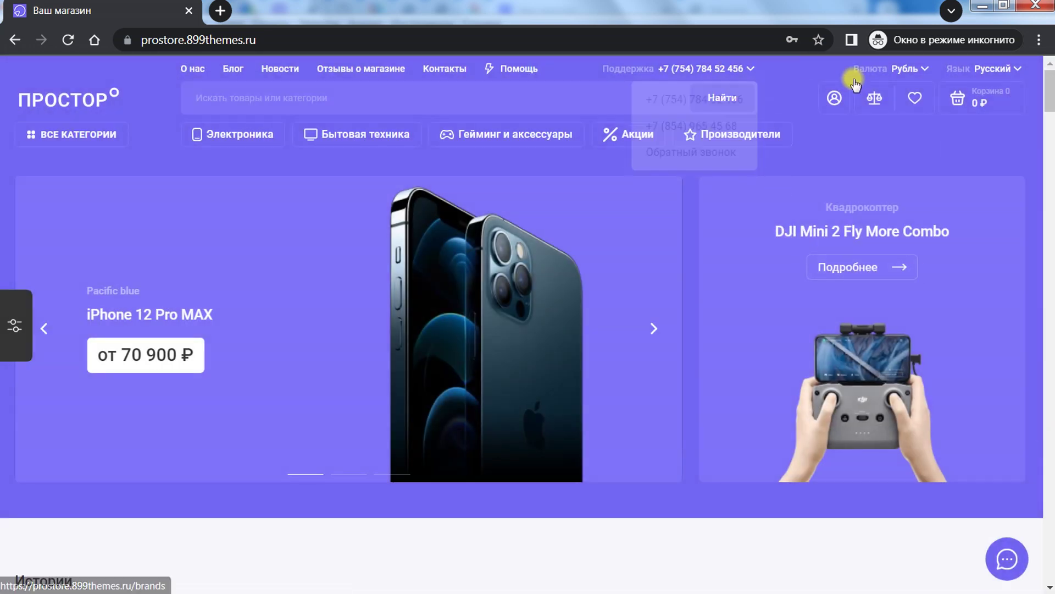
Step: Check the currency, language and category menus, then bring up the header search suggestions
{"action": "mouse_move", "coordinate": [906, 76]}
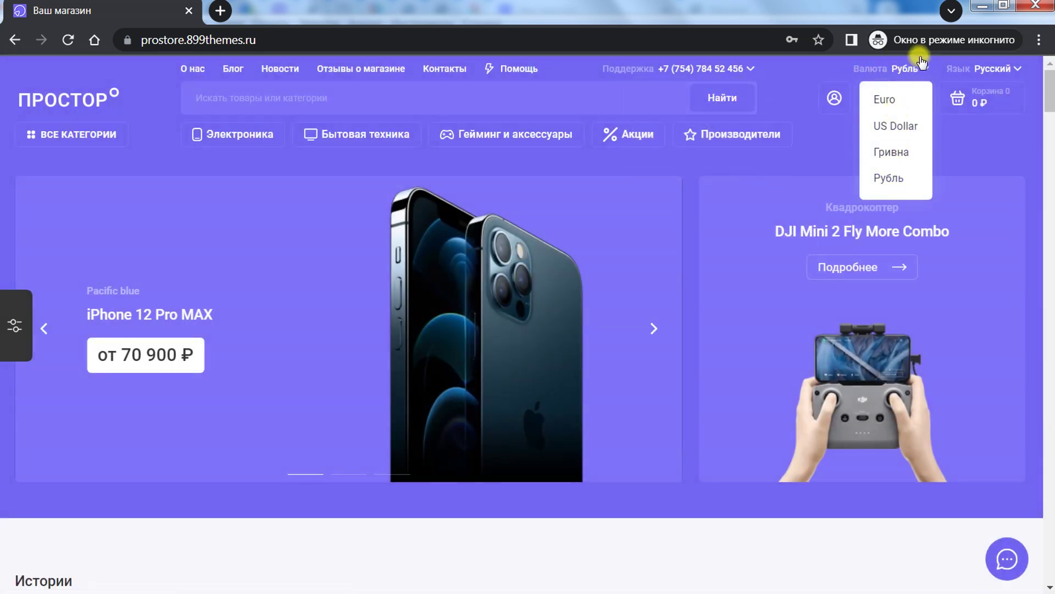
{"action": "mouse_move", "coordinate": [1001, 67]}
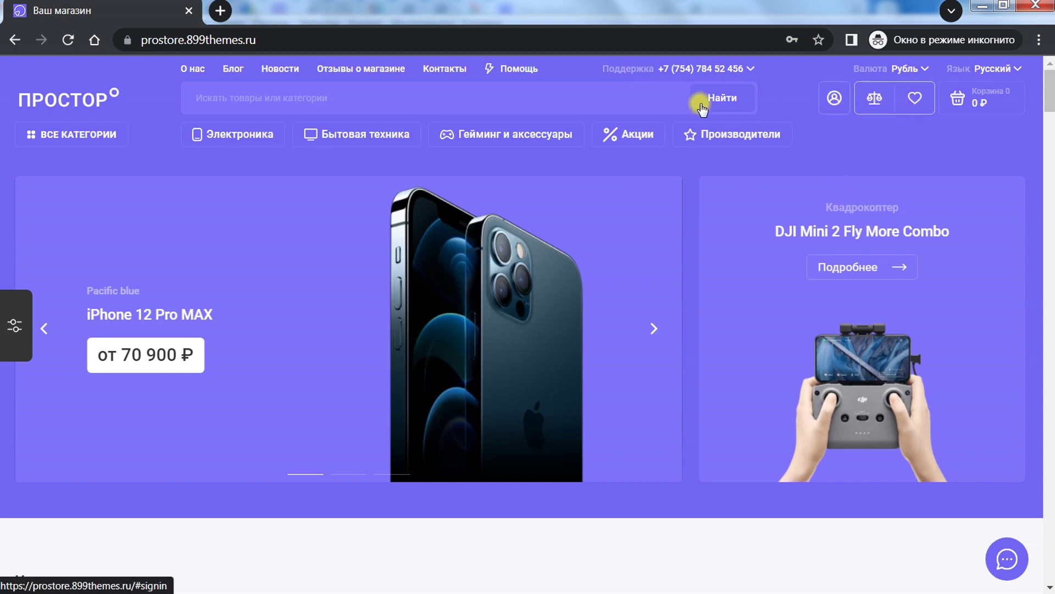
{"action": "mouse_move", "coordinate": [192, 134]}
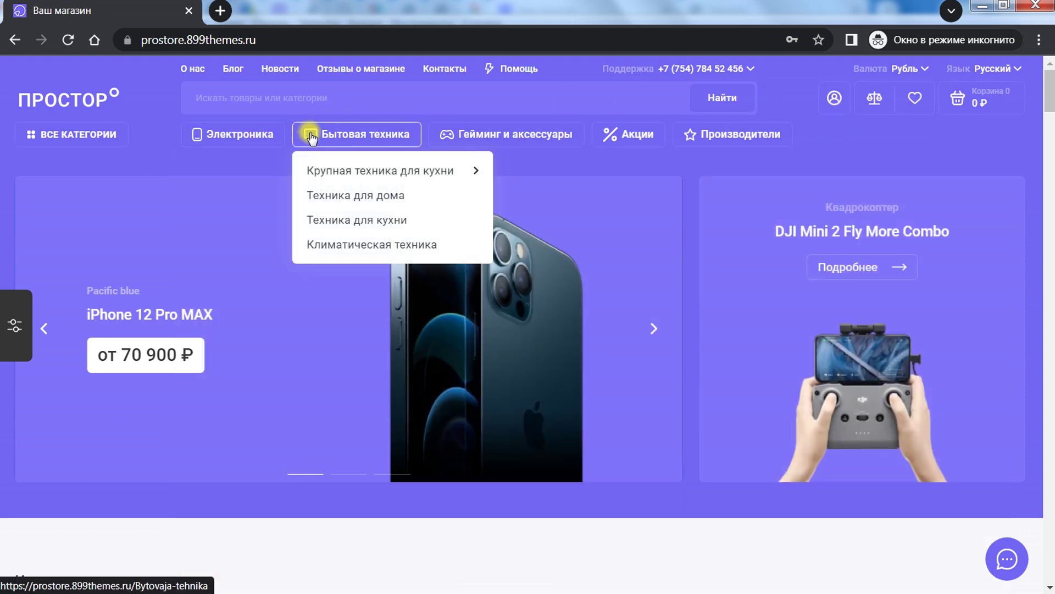
{"action": "left_click", "coordinate": [220, 97]}
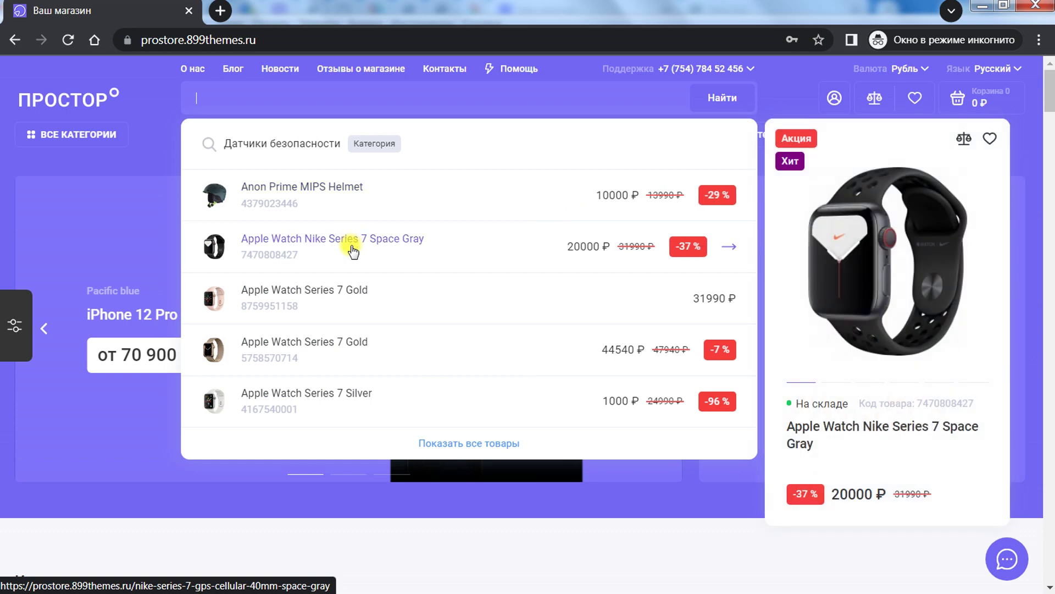
Step: Open and close the Apple Watch Nike Series 7 quick view from search results, then dismiss suggestions
{"action": "mouse_move", "coordinate": [813, 224]}
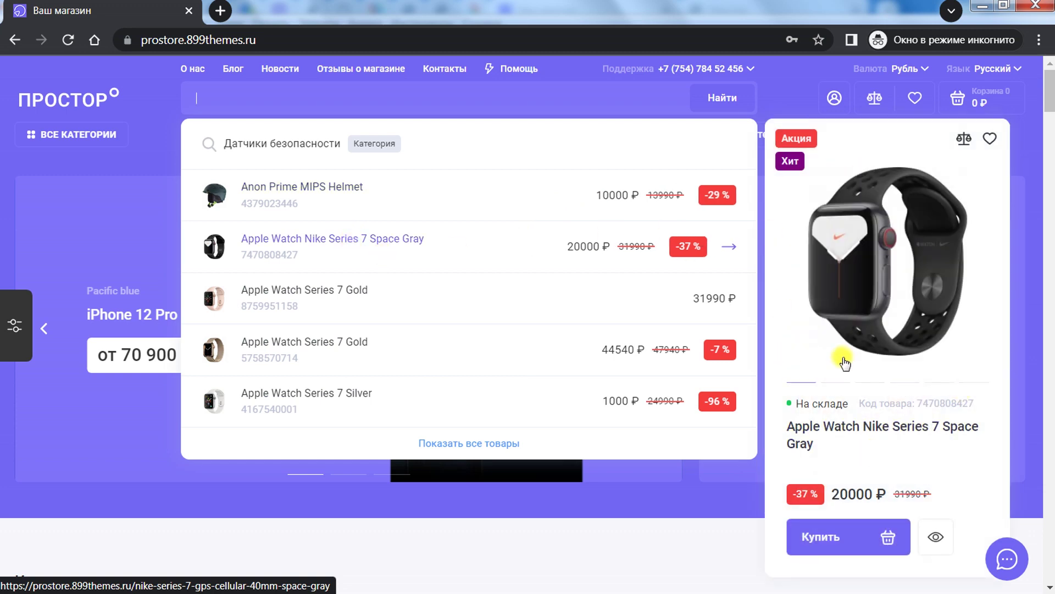
{"action": "mouse_move", "coordinate": [813, 264]}
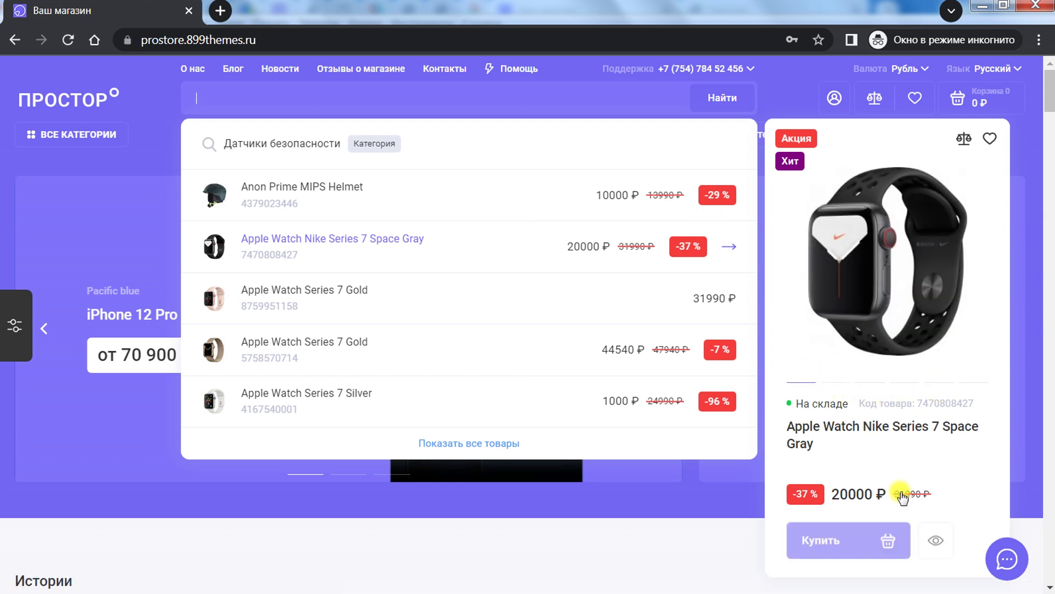
{"action": "left_click", "coordinate": [860, 546]}
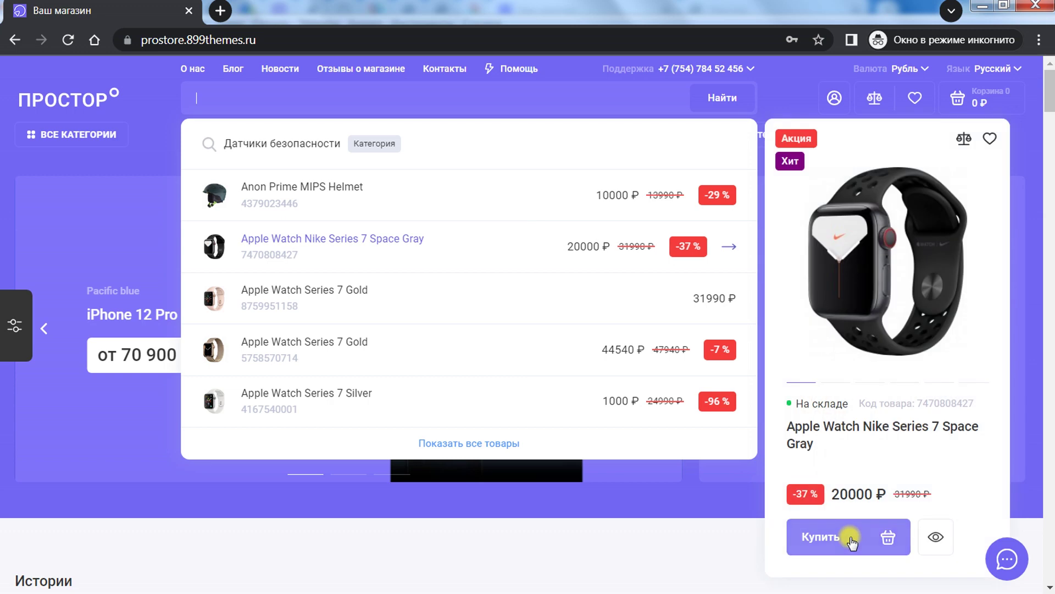
{"action": "left_click", "coordinate": [892, 504]}
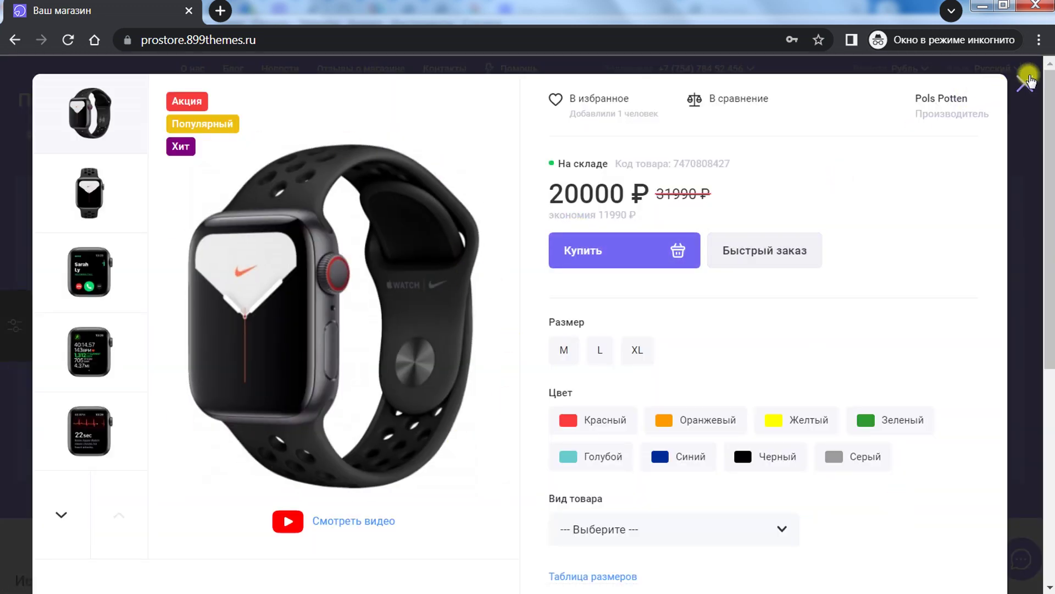
{"action": "left_click", "coordinate": [1027, 82]}
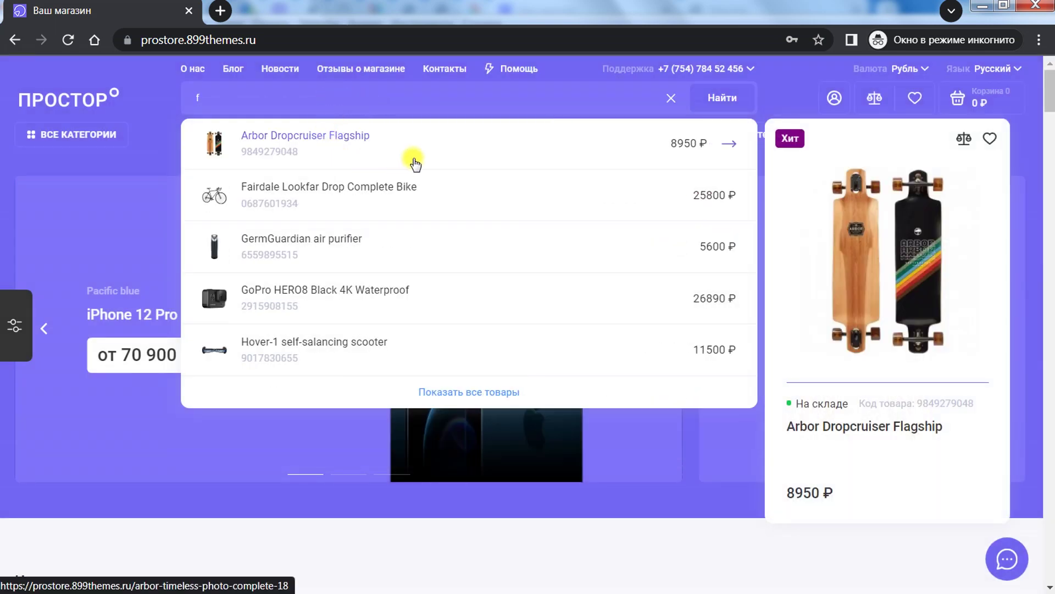
{"action": "mouse_move", "coordinate": [923, 254]}
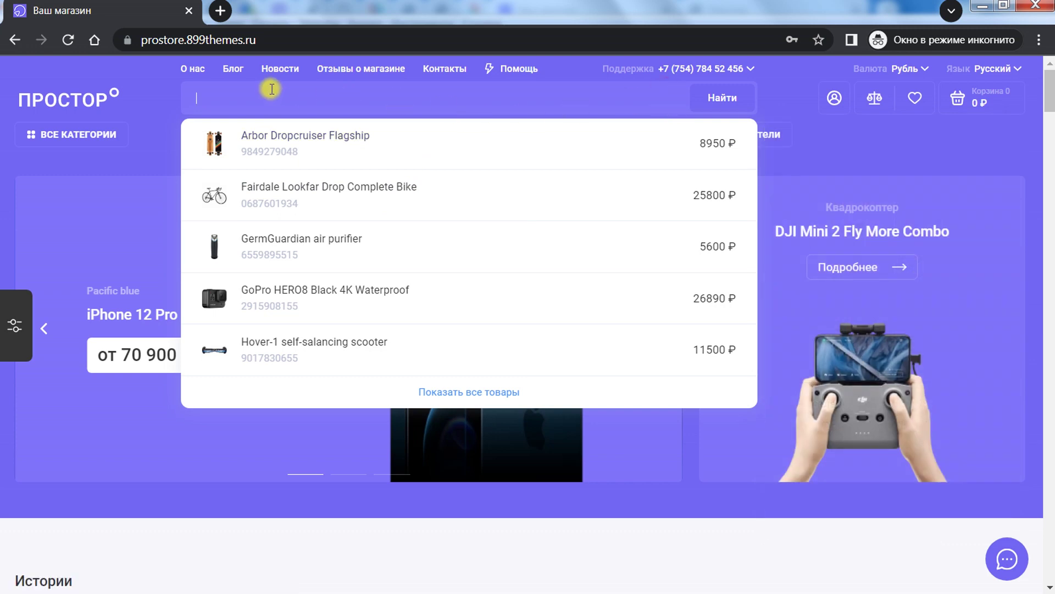
{"action": "left_click", "coordinate": [117, 111]}
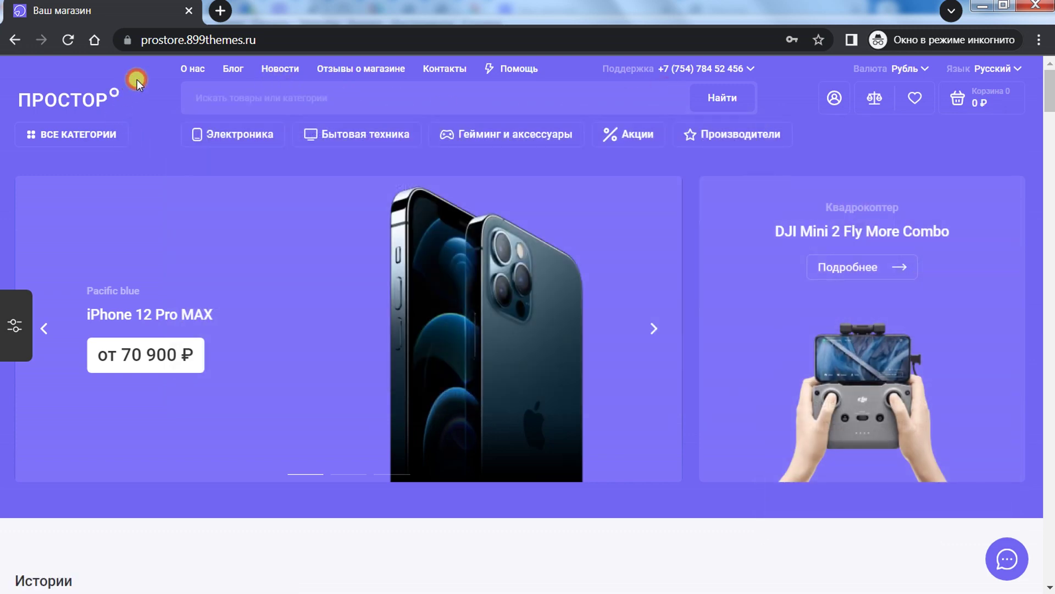
{"action": "mouse_move", "coordinate": [347, 138]}
{"action": "mouse_move", "coordinate": [235, 134]}
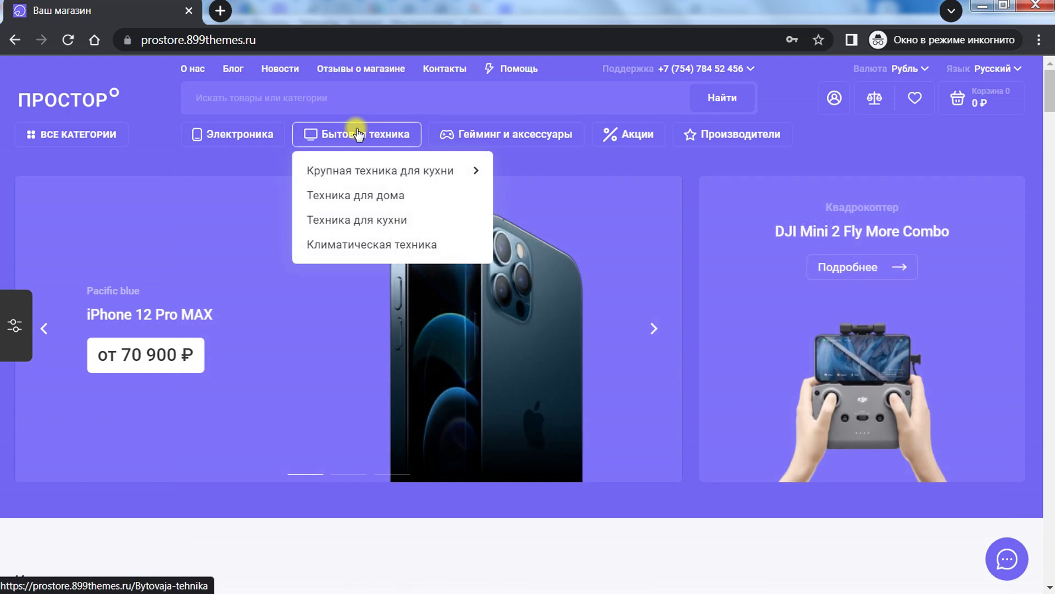
{"action": "mouse_move", "coordinate": [358, 170]}
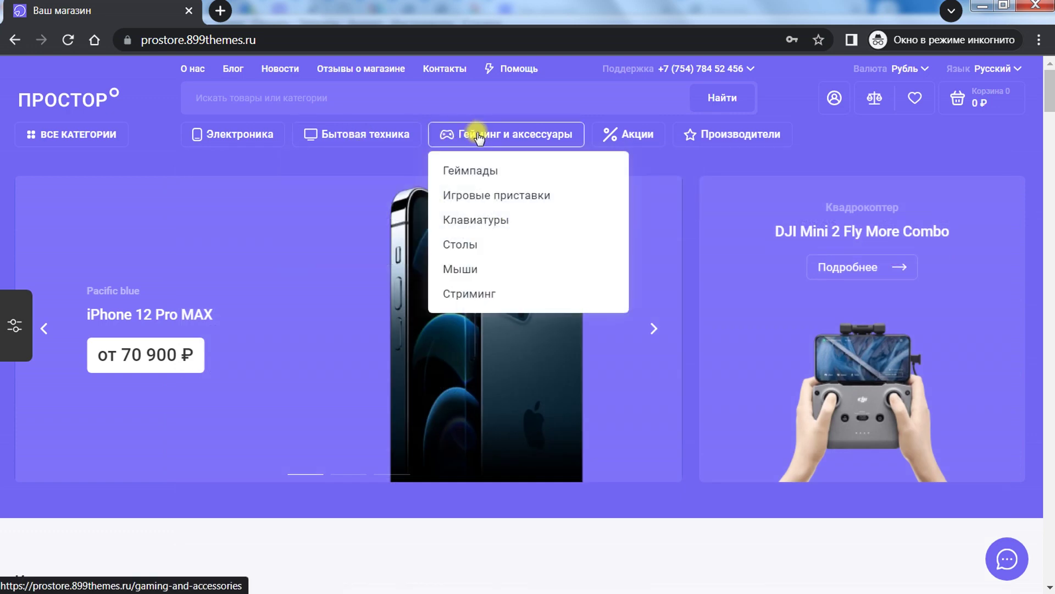
{"action": "left_click", "coordinate": [626, 138]}
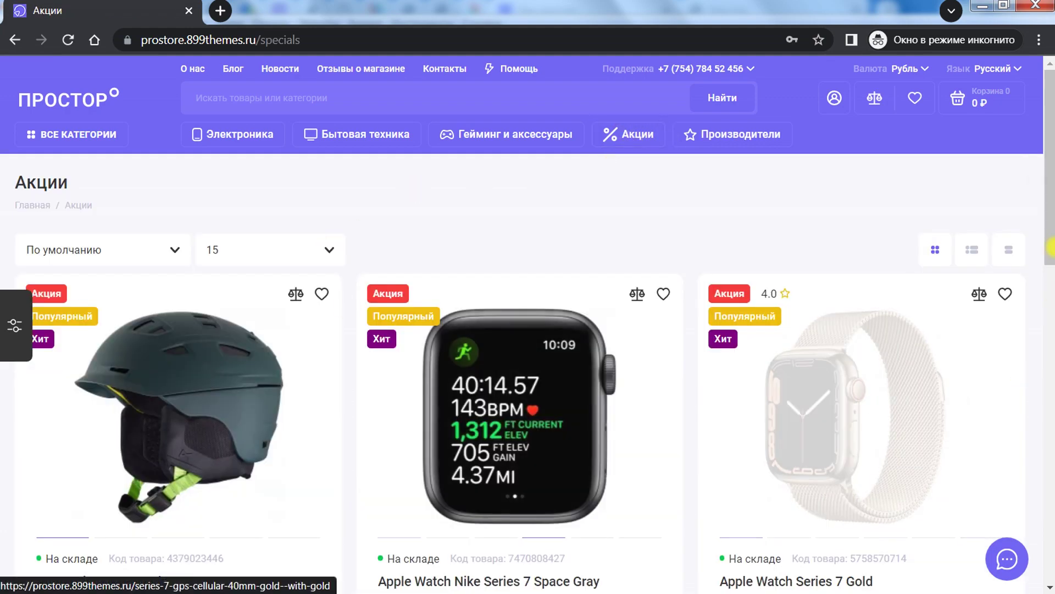
{"action": "left_click_drag", "start_coordinate": [1050, 190], "coordinate": [989, 181]}
{"action": "left_click", "coordinate": [752, 144]}
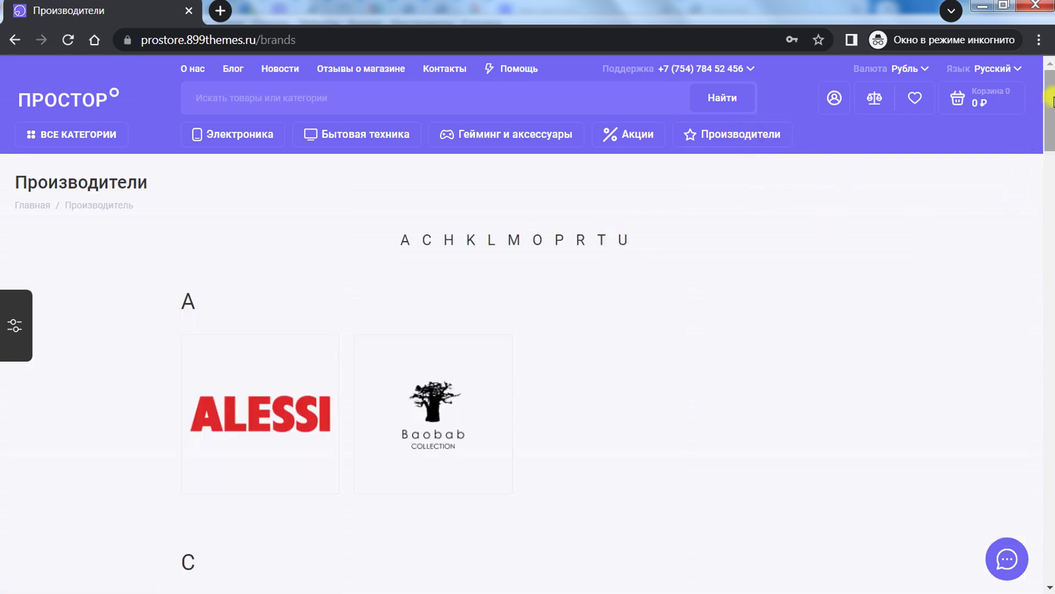
{"action": "mouse_move", "coordinate": [1051, 101]}
{"action": "left_mouse_down"}
{"action": "mouse_move", "coordinate": [1050, 549]}
{"action": "mouse_move", "coordinate": [1051, 90]}
{"action": "left_mouse_up"}
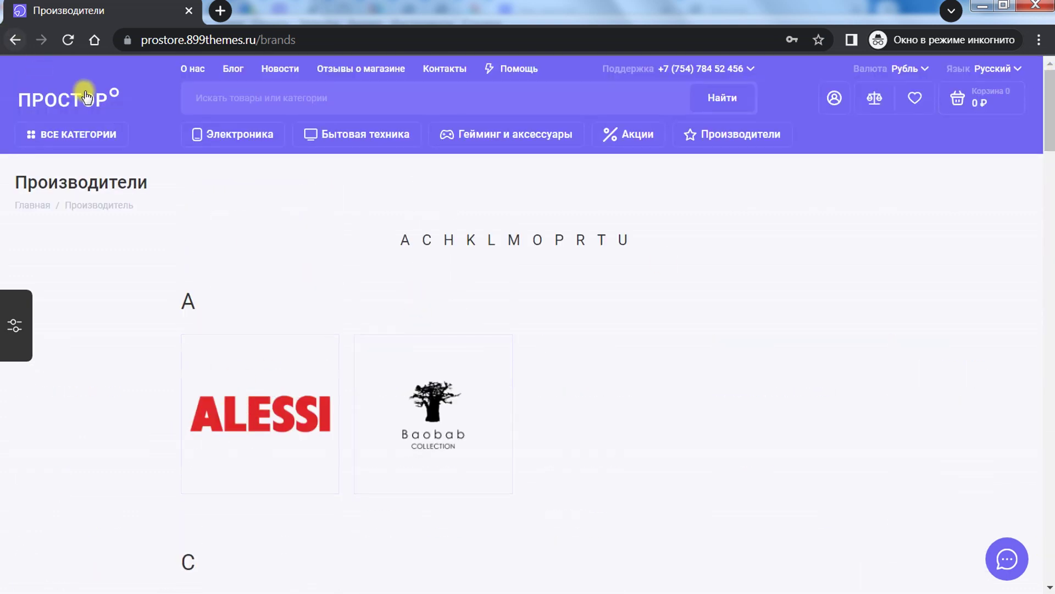
{"action": "left_click", "coordinate": [113, 132]}
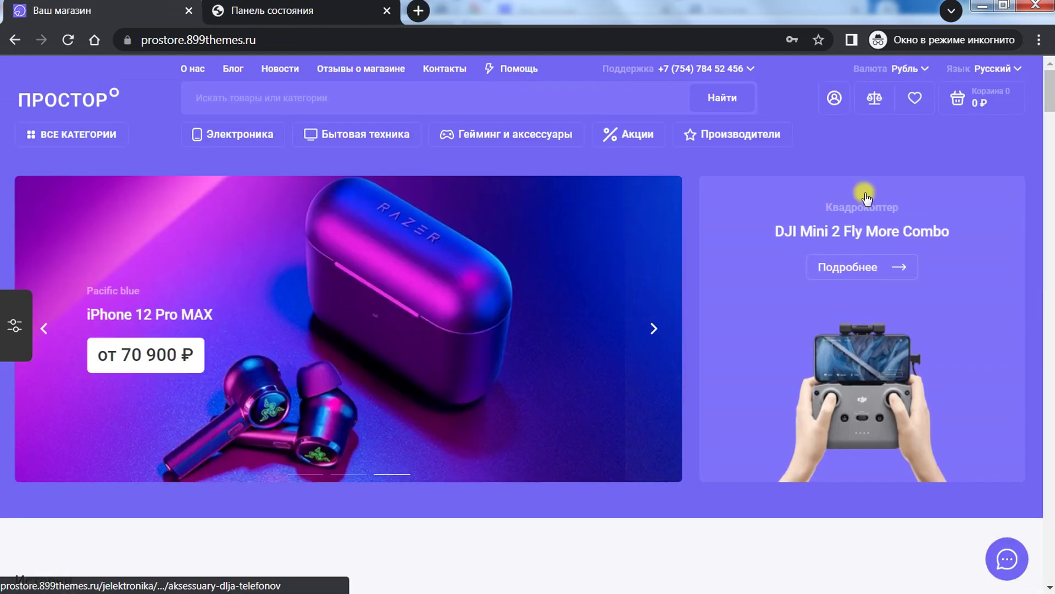
Step: Go back from the phone accessories category to the store home page
{"action": "mouse_move", "coordinate": [1050, 87]}
{"action": "left_mouse_down"}
{"action": "mouse_move", "coordinate": [1051, 101]}
{"action": "mouse_move", "coordinate": [1051, 87]}
{"action": "left_mouse_up"}
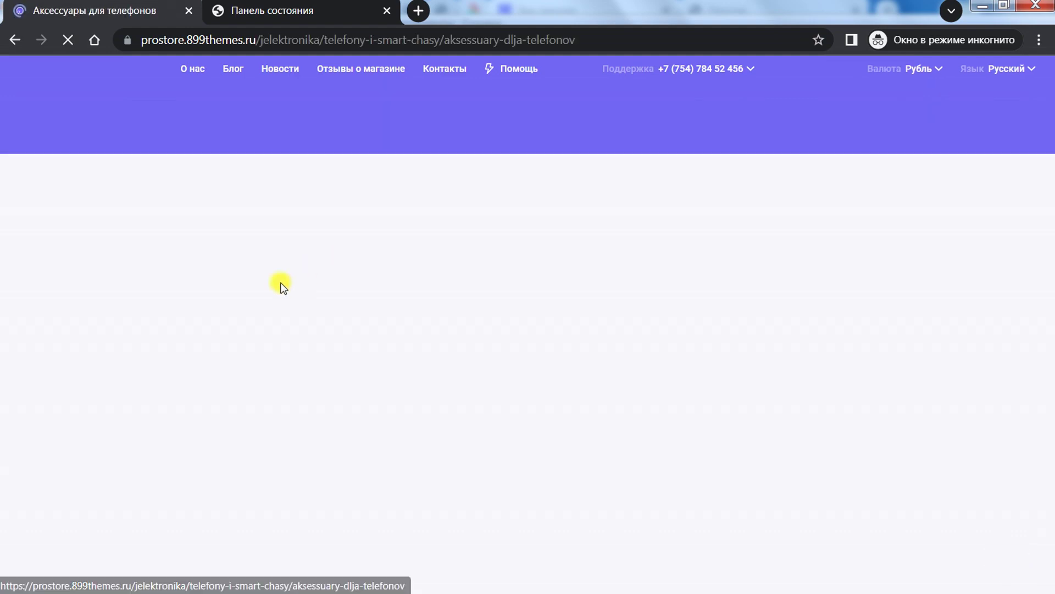
{"action": "scroll", "coordinate": [446, 372], "scroll_direction": "down", "scroll_amount": 2}
{"action": "scroll", "coordinate": [446, 371], "scroll_direction": "up", "scroll_amount": 3}
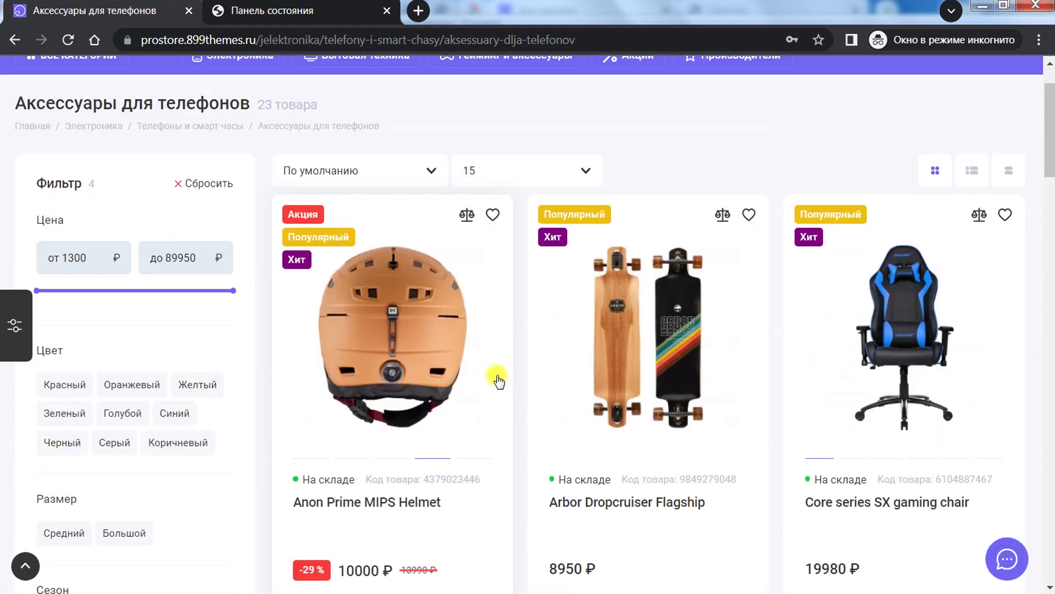
{"action": "key", "text": "alt+Left"}
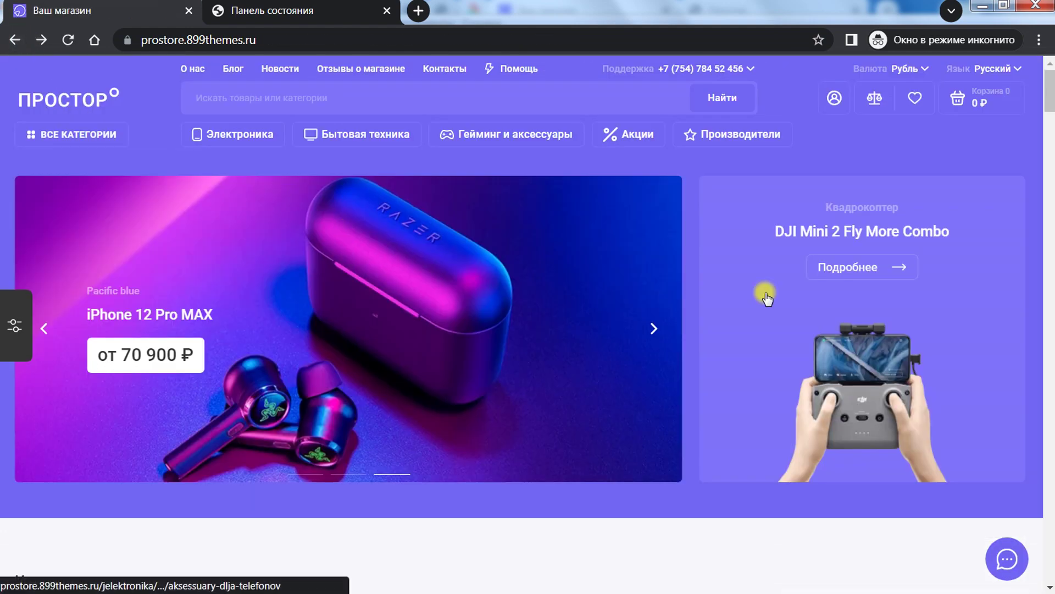
Step: Cycle the banner slider through its iPhone, earbuds and Razer earbuds slides using the dots and arrow
{"action": "left_click", "coordinate": [306, 475]}
{"action": "left_click", "coordinate": [349, 473]}
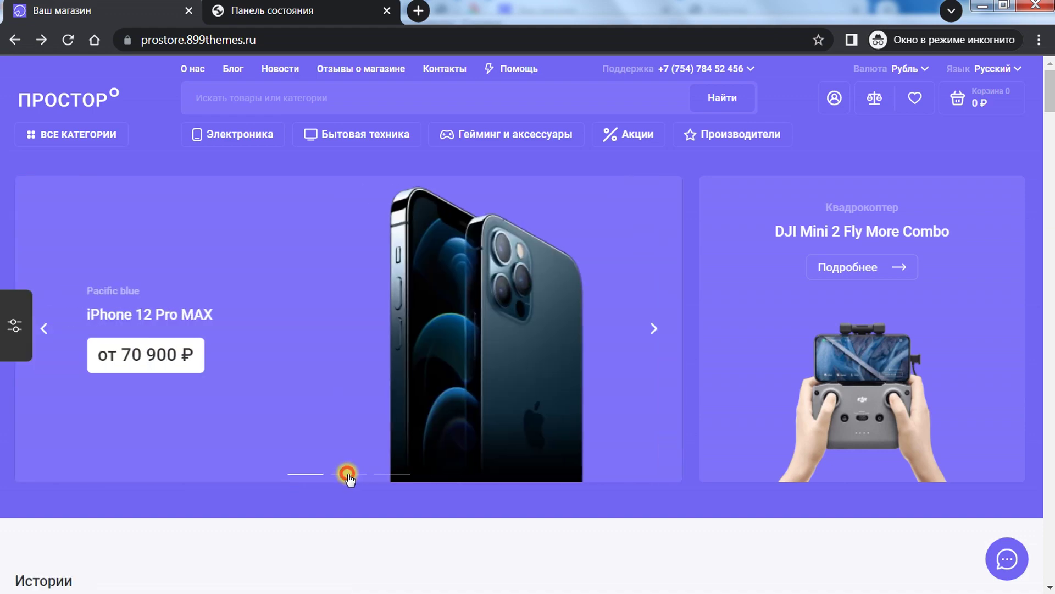
{"action": "left_click", "coordinate": [391, 474]}
{"action": "left_click", "coordinate": [357, 475]}
{"action": "left_click", "coordinate": [313, 473]}
{"action": "left_click", "coordinate": [348, 474]}
{"action": "left_click", "coordinate": [311, 473]}
{"action": "left_click", "coordinate": [351, 474]}
{"action": "left_click", "coordinate": [391, 473]}
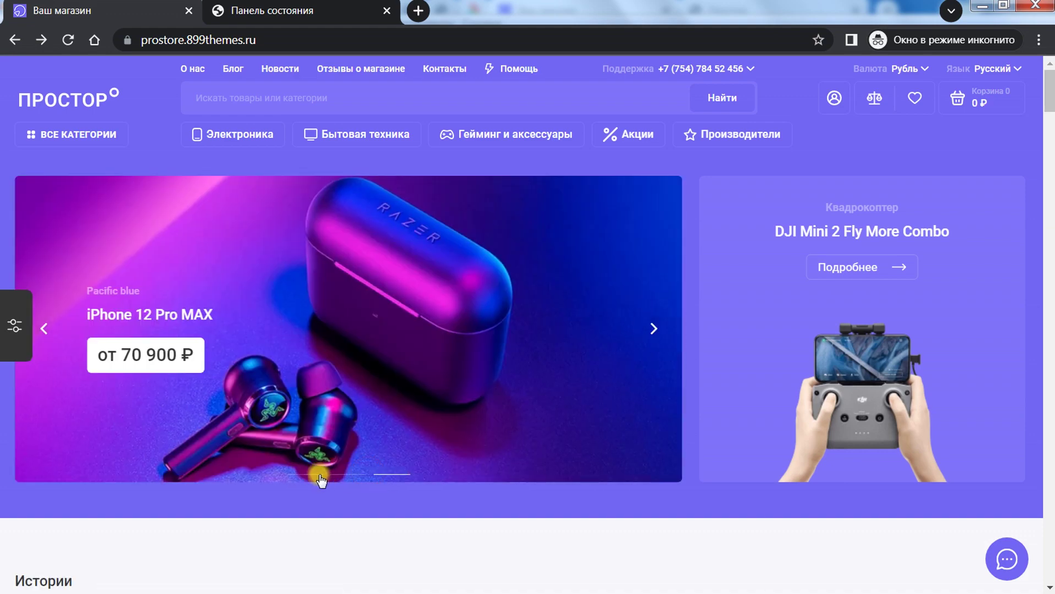
{"action": "left_click", "coordinate": [349, 474]}
{"action": "left_click", "coordinate": [392, 474]}
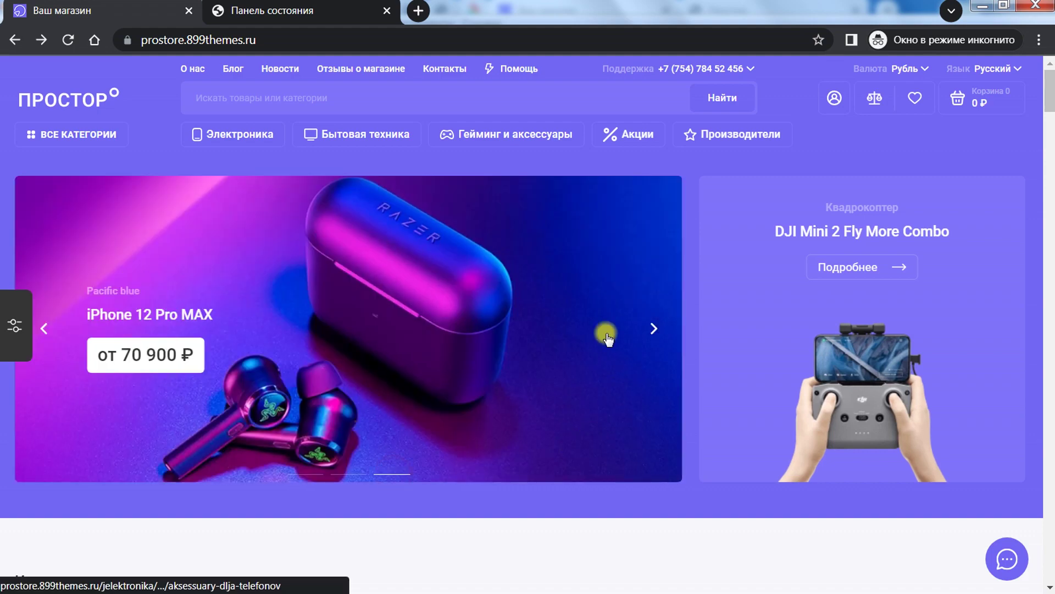
{"action": "left_click", "coordinate": [653, 329]}
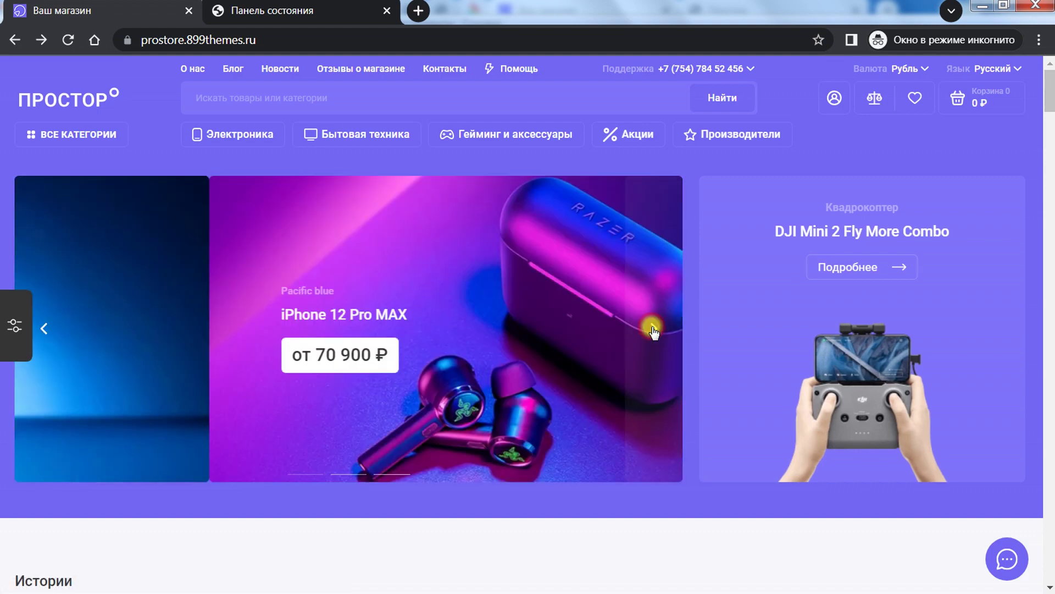
{"action": "left_click", "coordinate": [652, 328]}
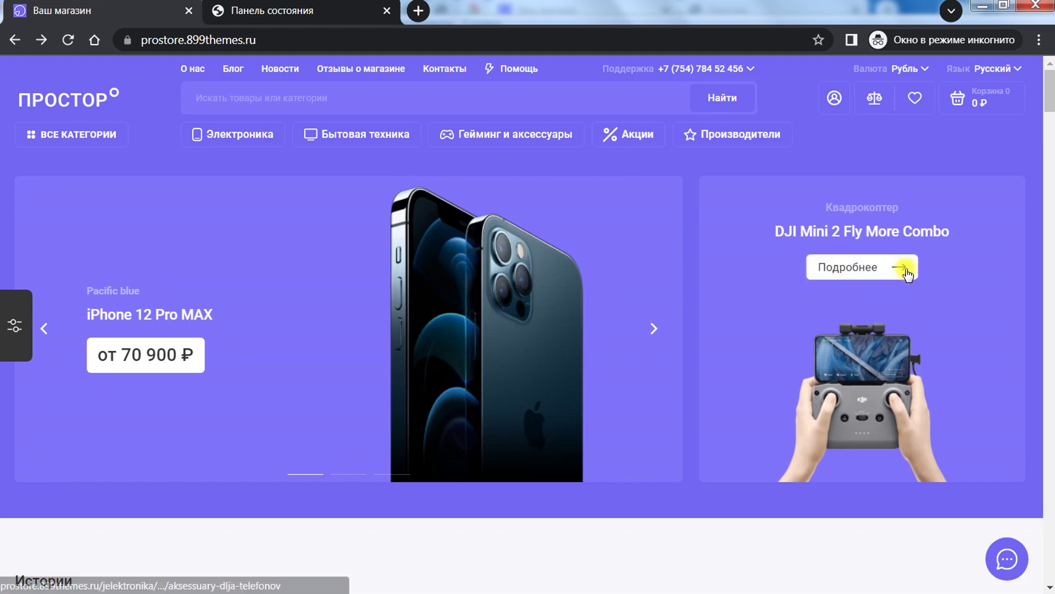
{"action": "scroll", "coordinate": [815, 357], "scroll_direction": "down", "scroll_amount": 6}
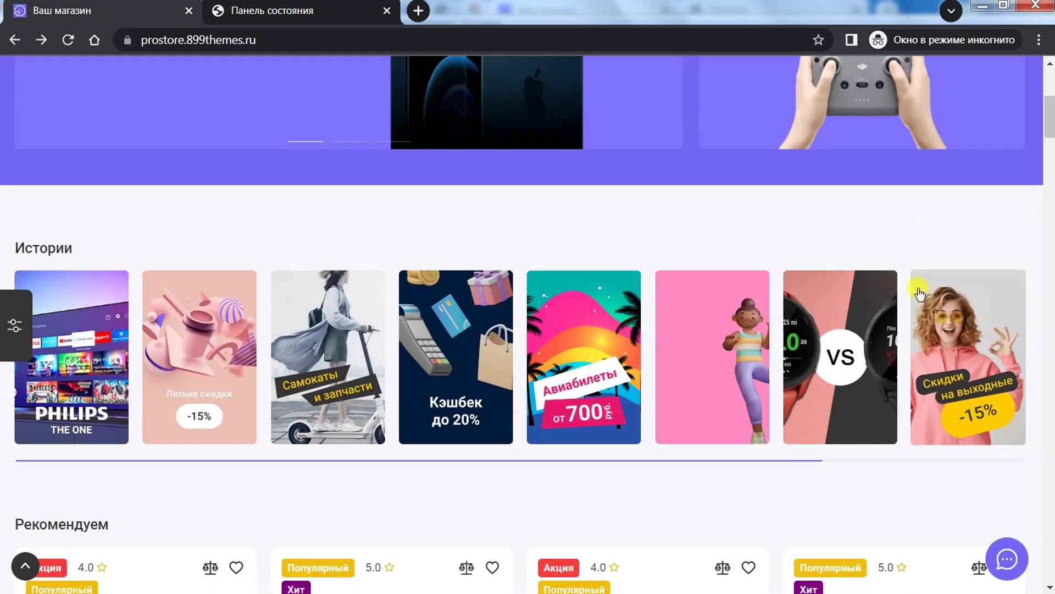
Step: Scroll to the Истории stories row and drag the story carousel to reveal its later cards
{"action": "scroll", "coordinate": [657, 231], "scroll_direction": "down", "scroll_amount": 3}
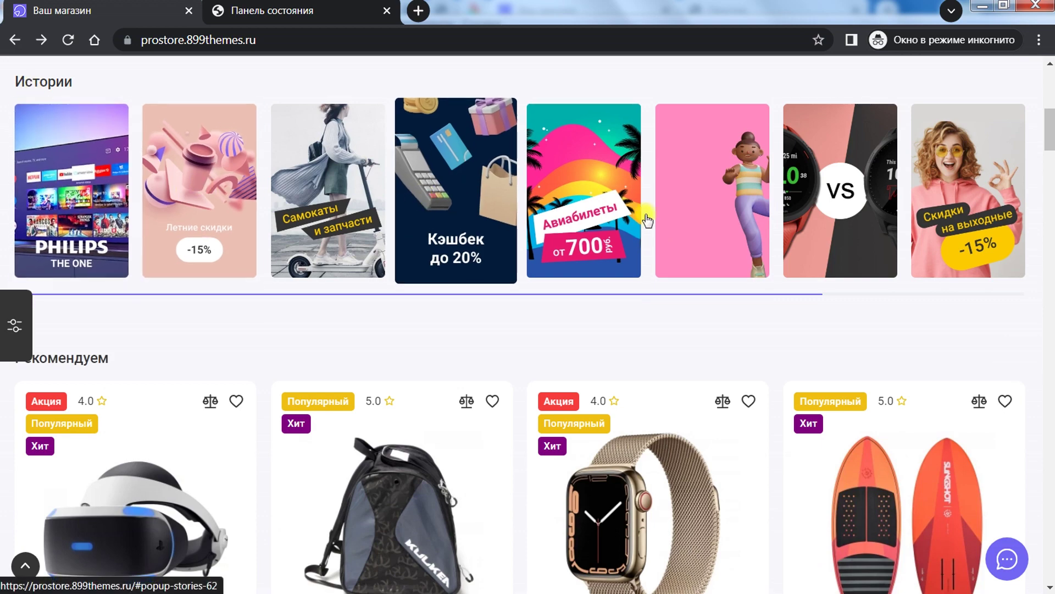
{"action": "scroll", "coordinate": [720, 220], "scroll_direction": "down", "scroll_amount": 2}
{"action": "scroll", "coordinate": [723, 220], "scroll_direction": "up", "scroll_amount": 2}
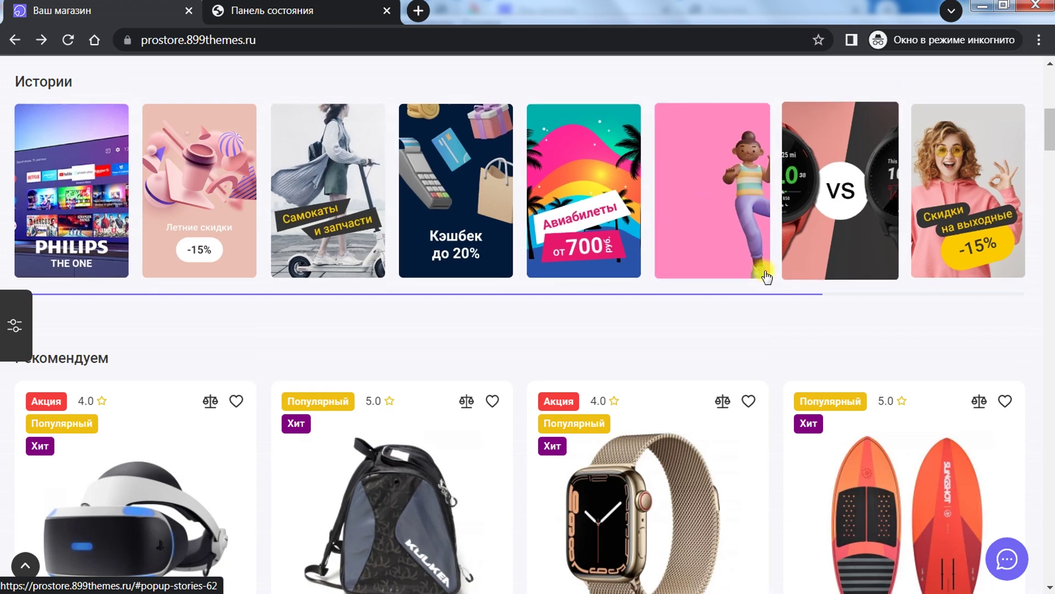
{"action": "left_click_drag", "start_coordinate": [783, 289], "coordinate": [861, 287]}
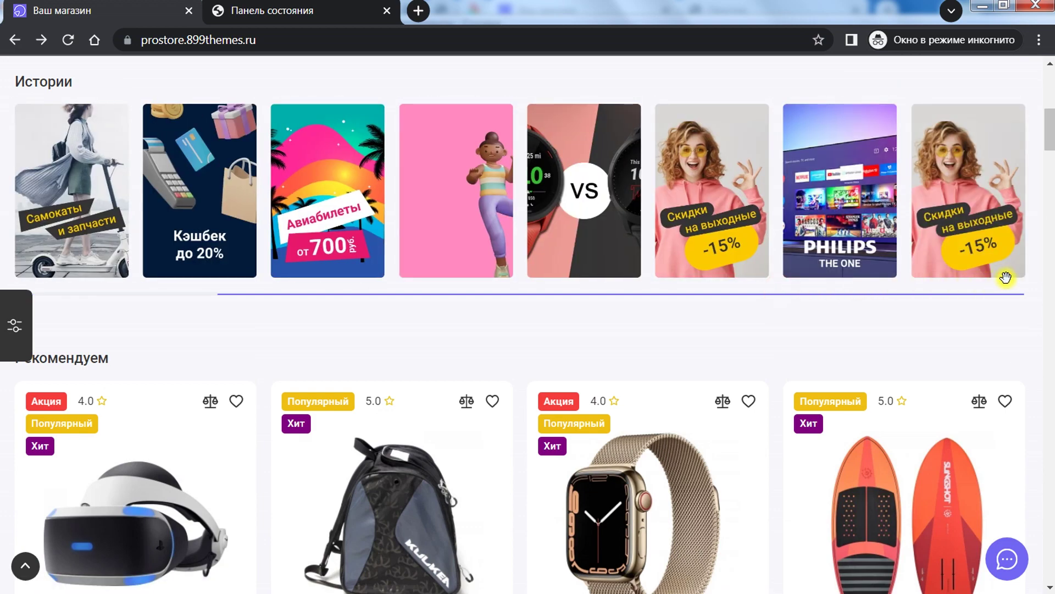
{"action": "left_click_drag", "start_coordinate": [1006, 278], "coordinate": [207, 278]}
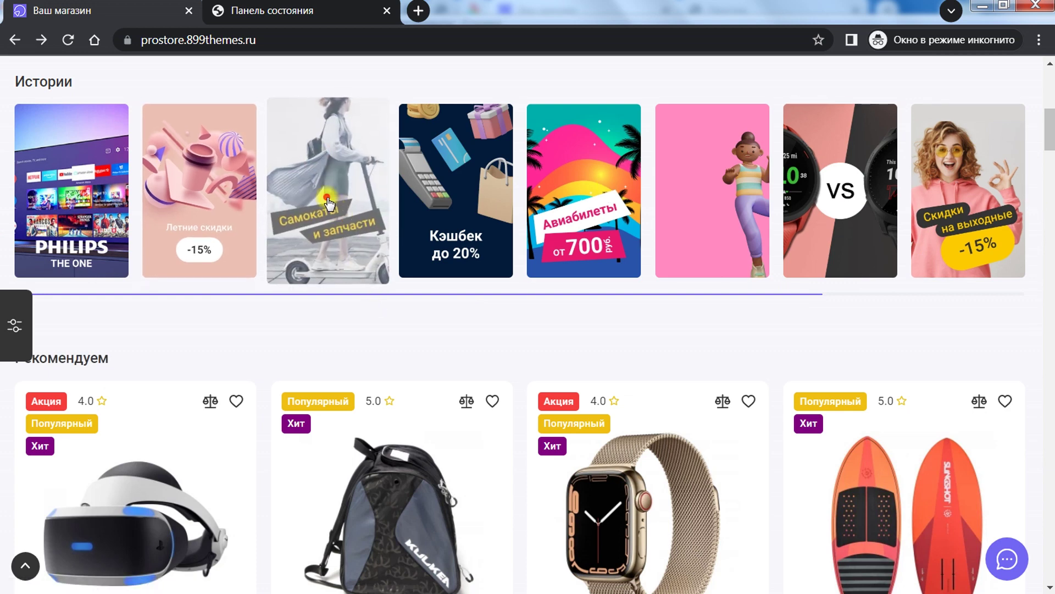
Step: Open the Самокаты и запчасти story and step through the VS watch and Скидки на выходные stories
{"action": "left_click", "coordinate": [352, 259]}
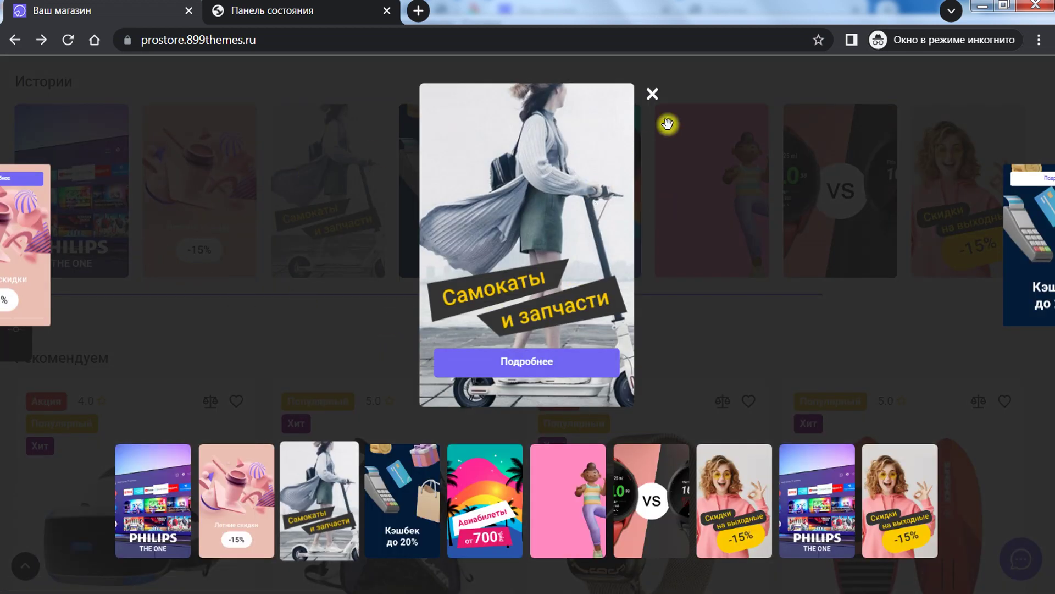
{"action": "left_click", "coordinate": [680, 504]}
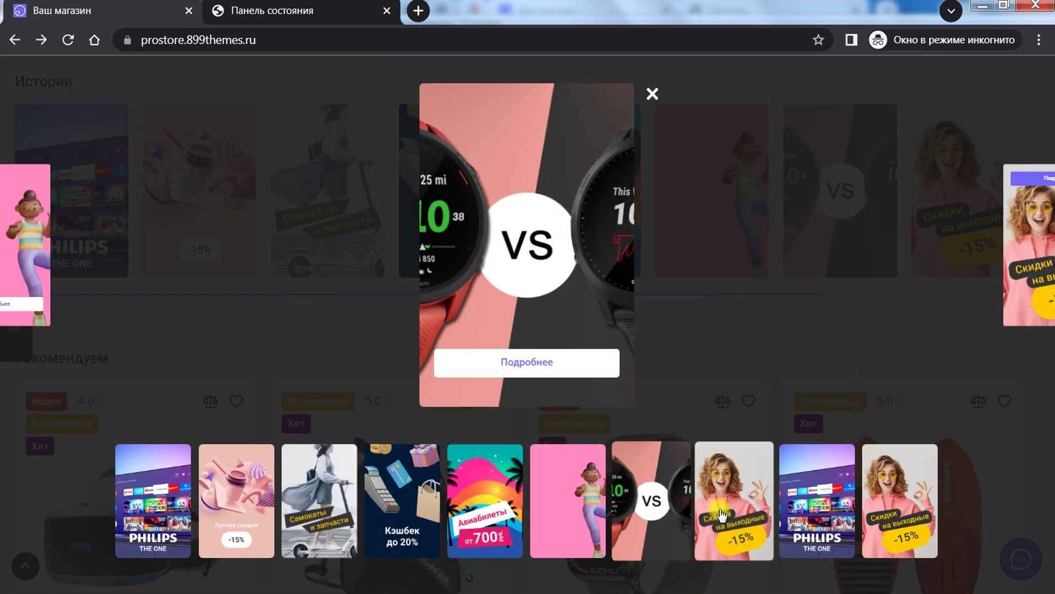
{"action": "left_click", "coordinate": [731, 514]}
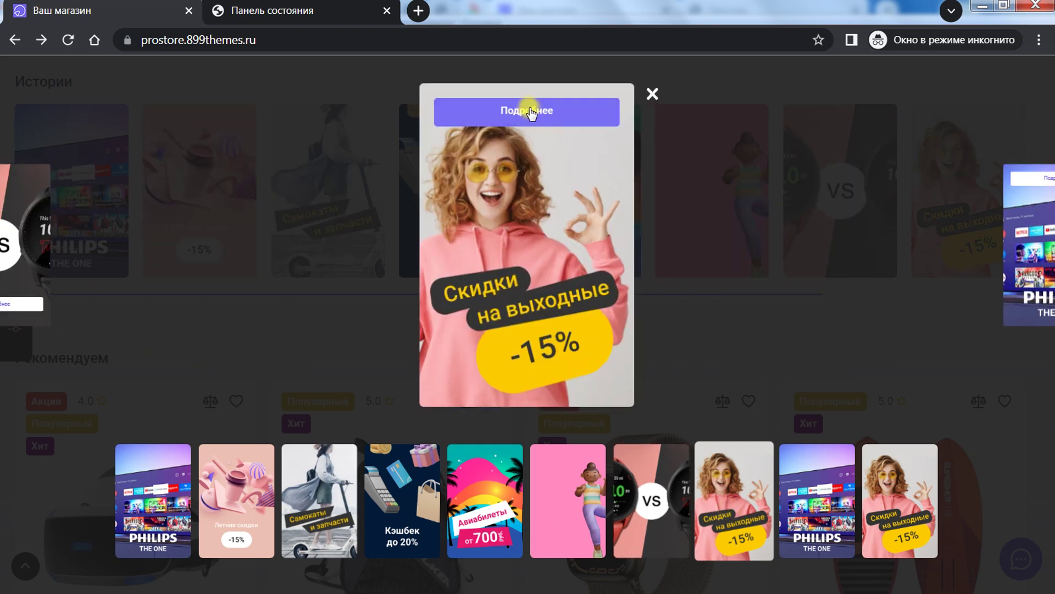
Step: Move on to the Philips THE ONE story, then return to the home page via the ПРОСТОР logo
{"action": "left_click", "coordinate": [742, 494]}
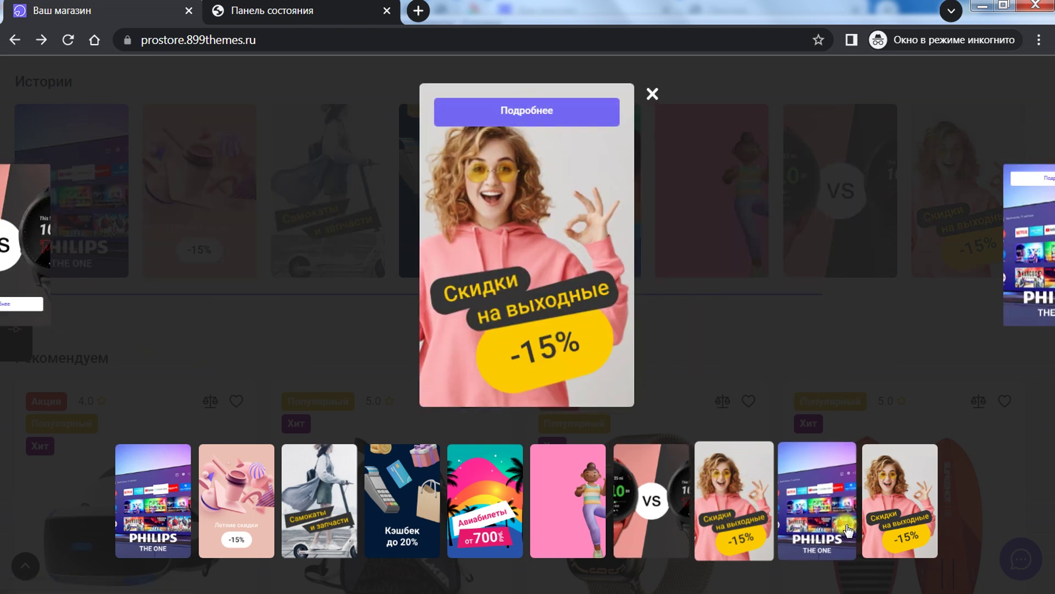
{"action": "left_click", "coordinate": [530, 110]}
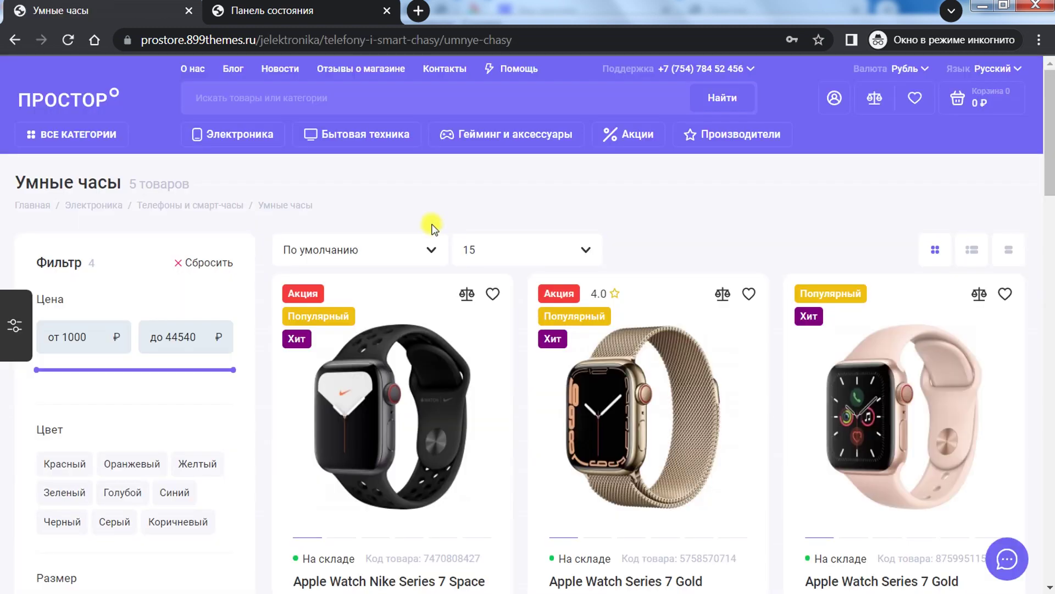
{"action": "mouse_move", "coordinate": [457, 250]}
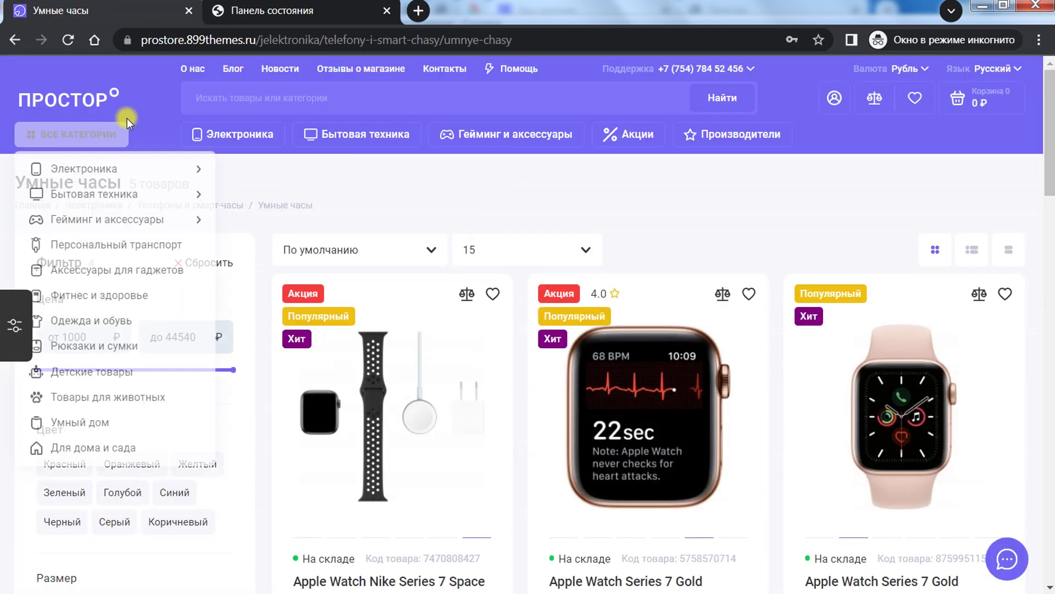
{"action": "left_click", "coordinate": [93, 205]}
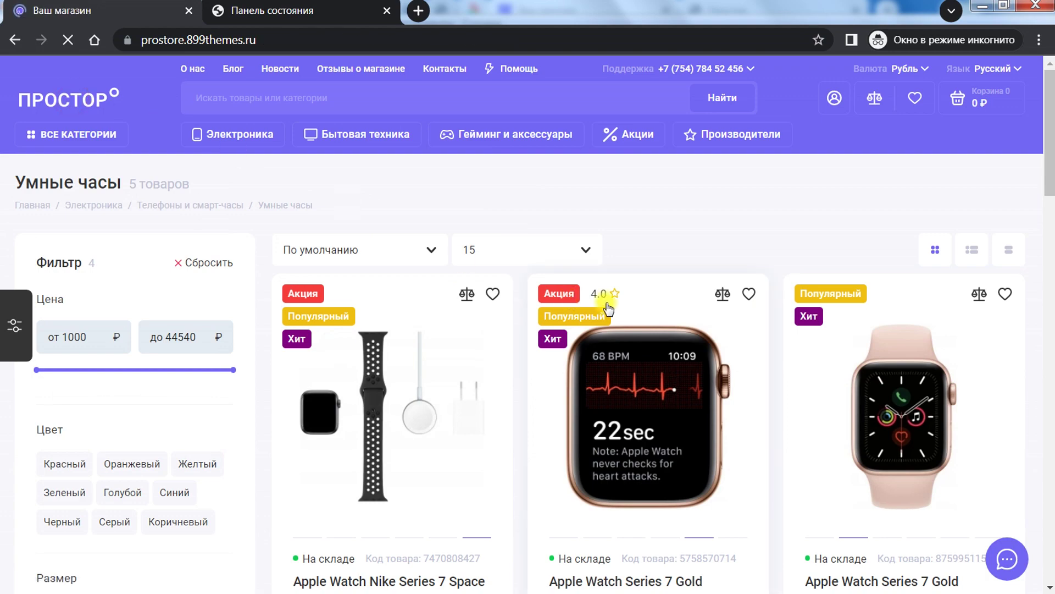
Step: Scroll to Рекомендуем and load an extra row of products with Показать больше
{"action": "scroll", "coordinate": [606, 302], "scroll_direction": "down", "scroll_amount": 10}
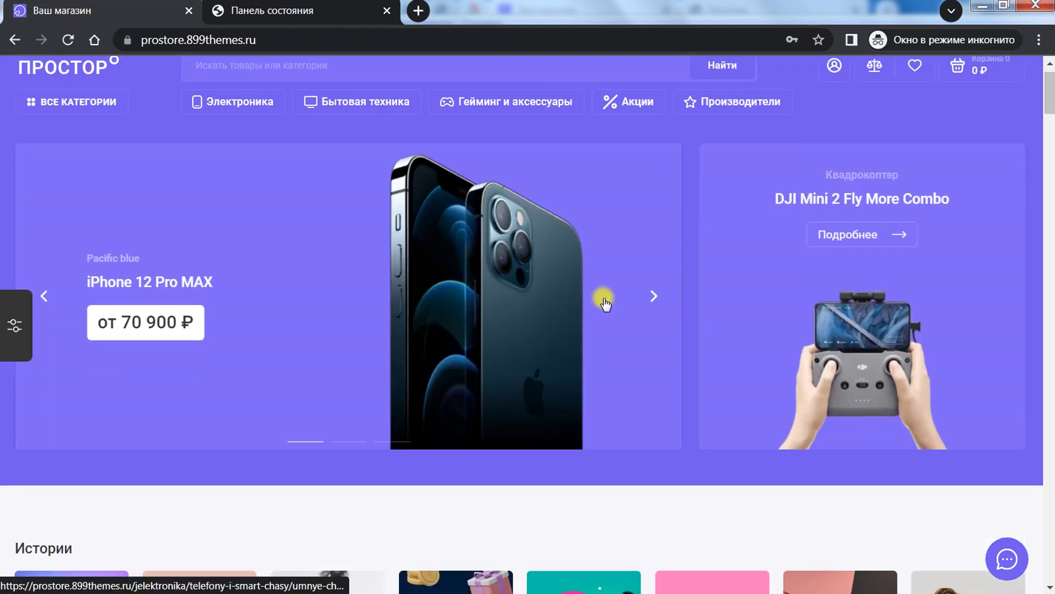
{"action": "scroll", "coordinate": [605, 302], "scroll_direction": "down", "scroll_amount": 3}
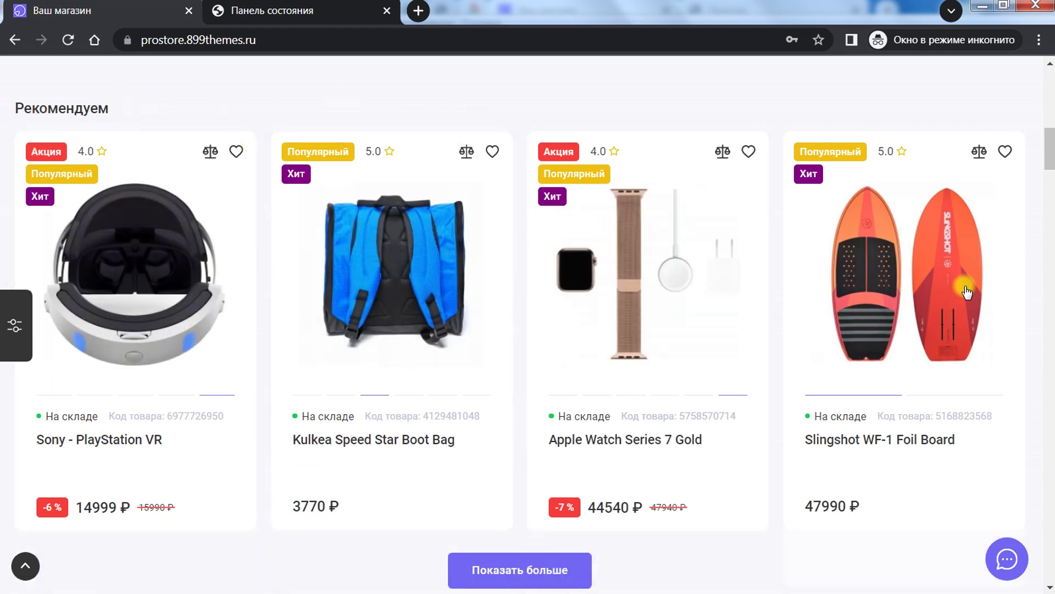
{"action": "left_click_drag", "start_coordinate": [1050, 144], "coordinate": [1051, 167]}
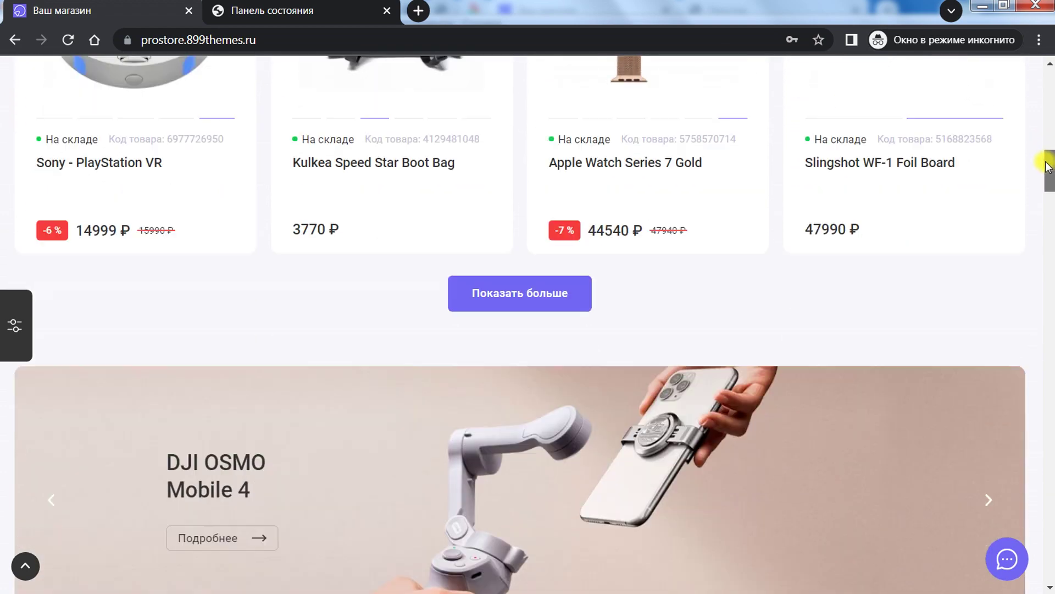
{"action": "left_click", "coordinate": [462, 283]}
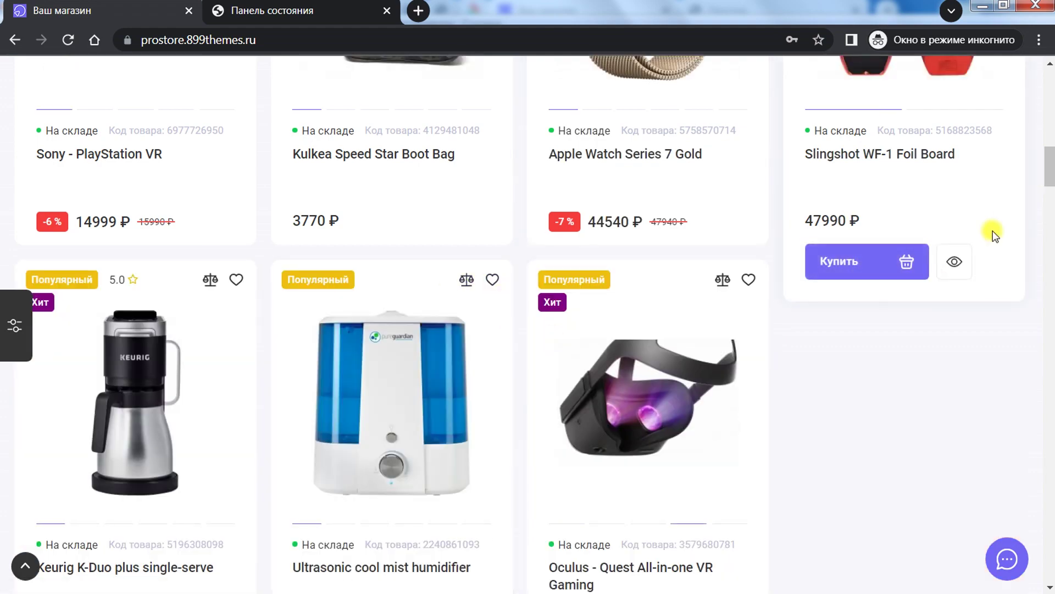
Step: Flip the banner carousel forward two slides
{"action": "left_click_drag", "start_coordinate": [1051, 156], "coordinate": [1049, 210]}
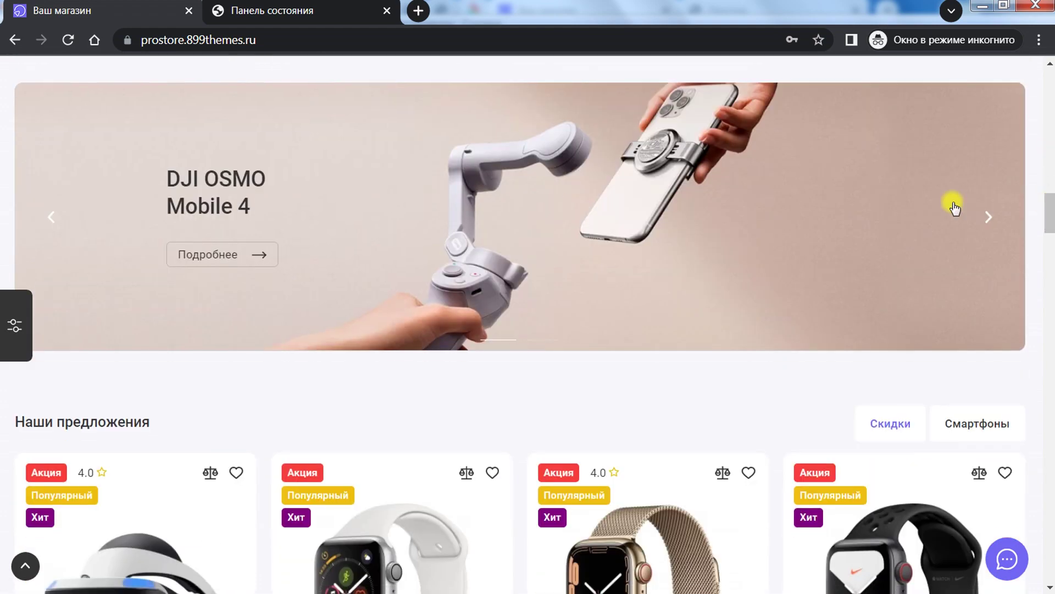
{"action": "left_click", "coordinate": [989, 216]}
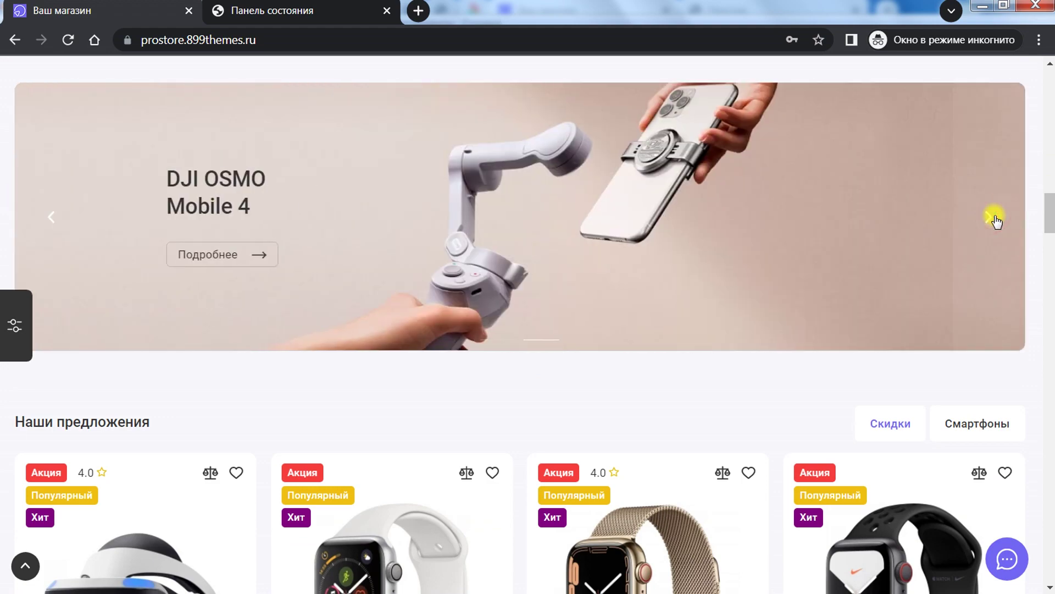
{"action": "left_click", "coordinate": [990, 217]}
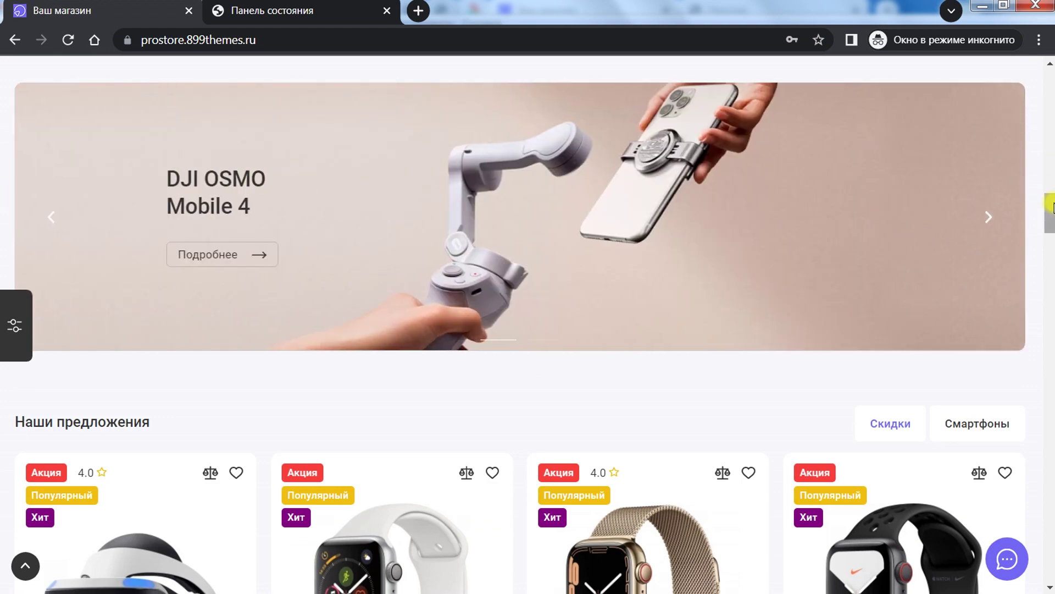
{"action": "mouse_move", "coordinate": [1051, 208]}
{"action": "left_mouse_down"}
{"action": "mouse_move", "coordinate": [1048, 238]}
{"action": "mouse_move", "coordinate": [1050, 203]}
{"action": "mouse_move", "coordinate": [1049, 237]}
{"action": "mouse_move", "coordinate": [1047, 221]}
{"action": "left_mouse_up"}
Step: Toggle Наши предложения between Скидки and Смартфоны several times, ending on smartphones
{"action": "scroll", "coordinate": [444, 195], "scroll_direction": "down", "scroll_amount": 8}
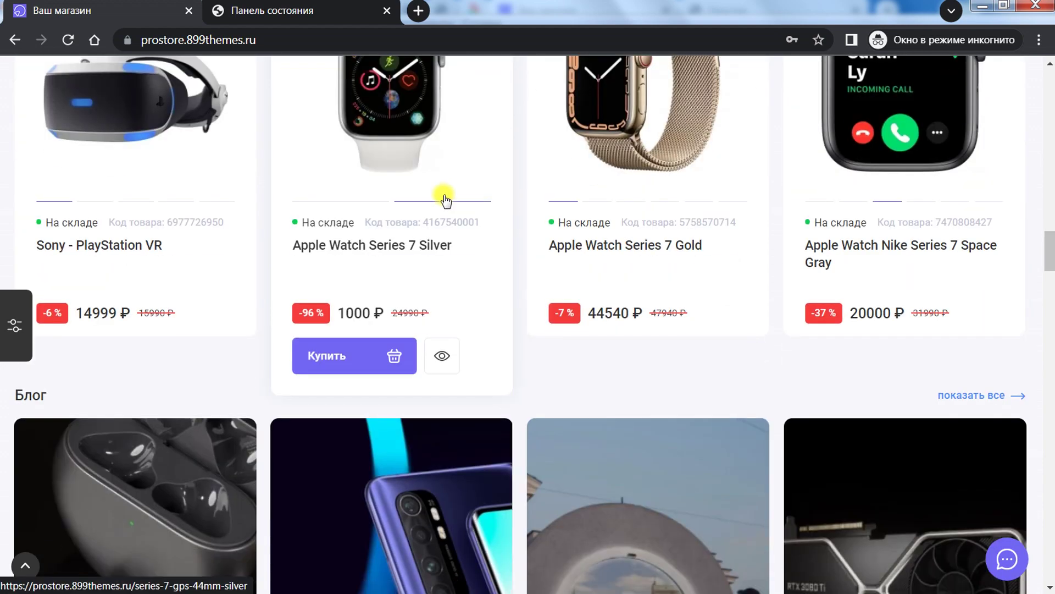
{"action": "scroll", "coordinate": [445, 195], "scroll_direction": "up", "scroll_amount": 6}
{"action": "scroll", "coordinate": [444, 196], "scroll_direction": "up", "scroll_amount": 2}
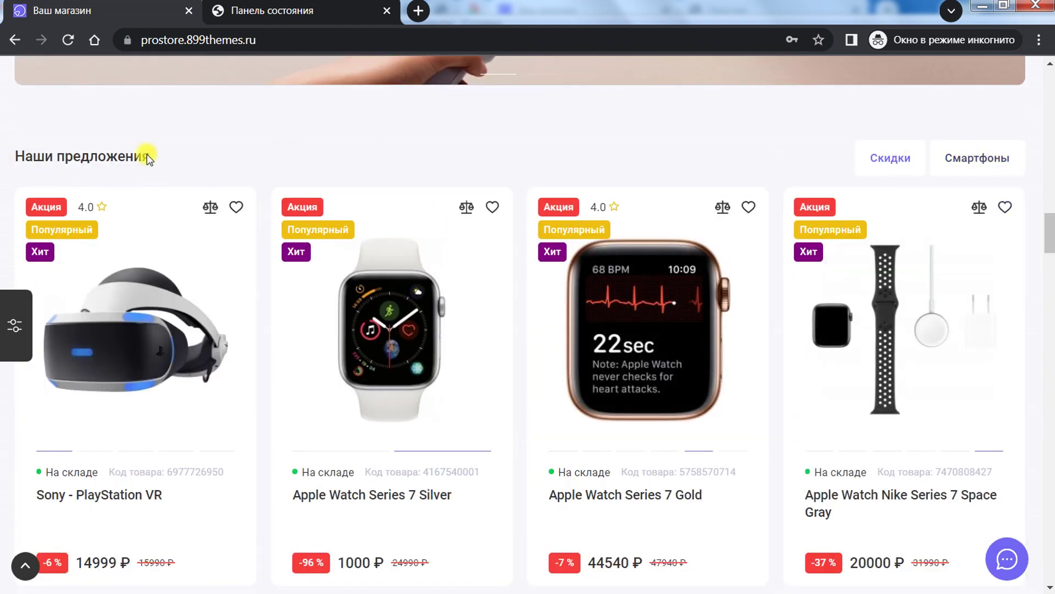
{"action": "left_click", "coordinate": [985, 159]}
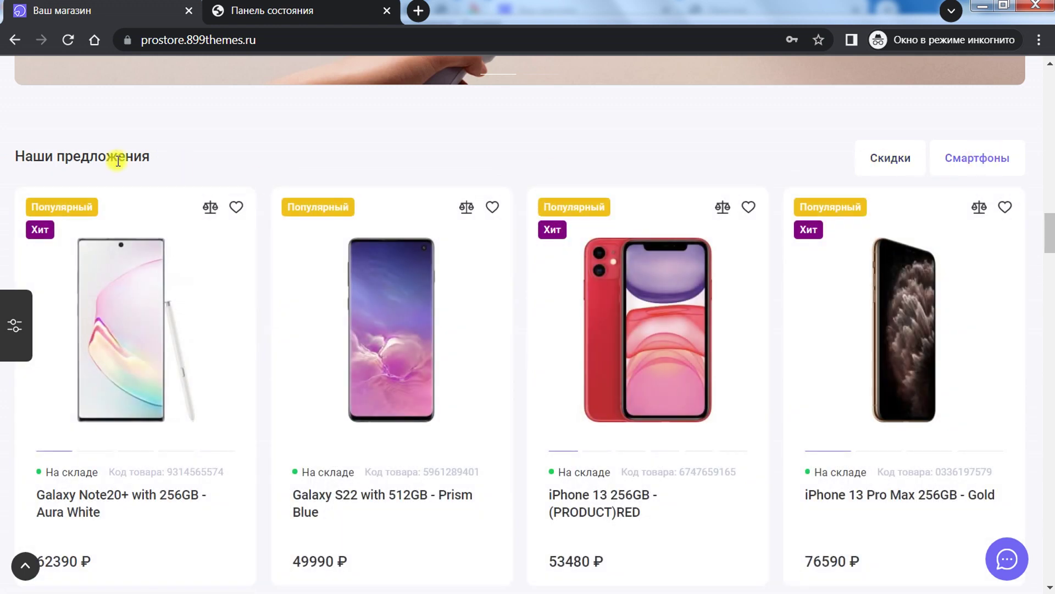
{"action": "left_click", "coordinate": [870, 151]}
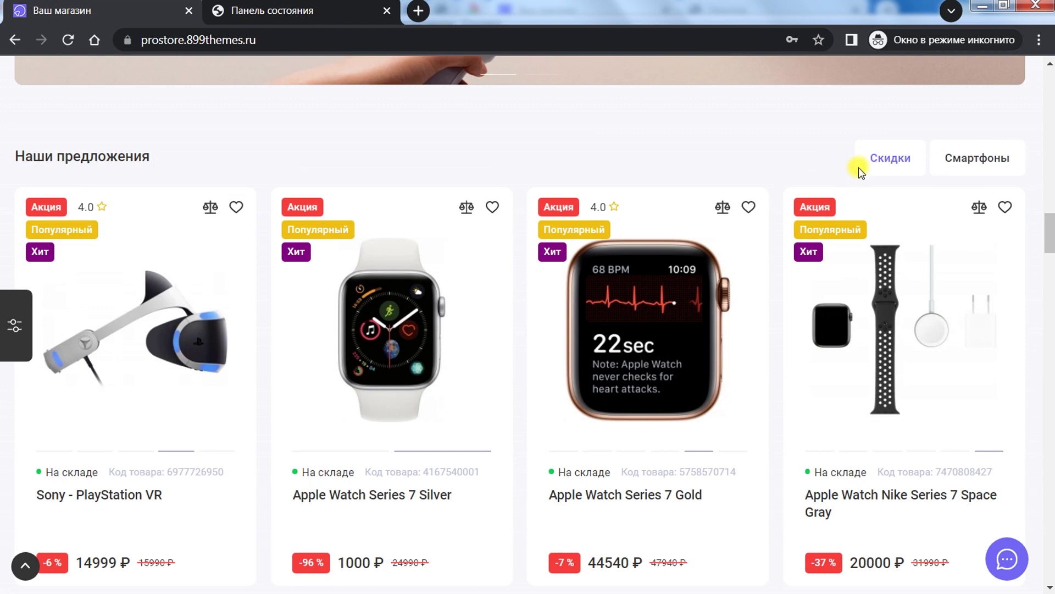
{"action": "left_click", "coordinate": [971, 161]}
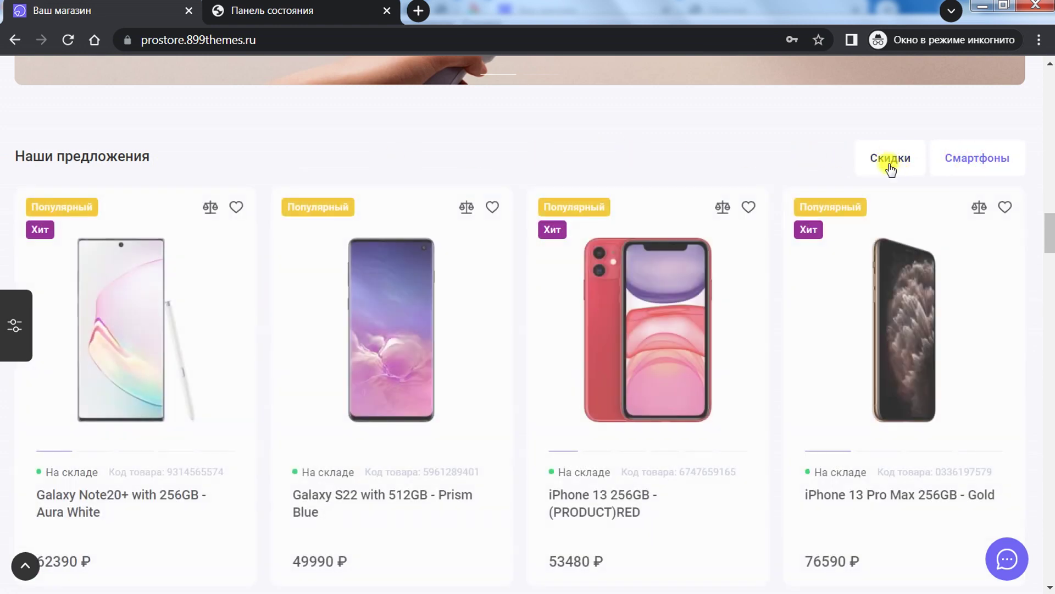
{"action": "left_click", "coordinate": [885, 158]}
{"action": "left_click", "coordinate": [976, 157]}
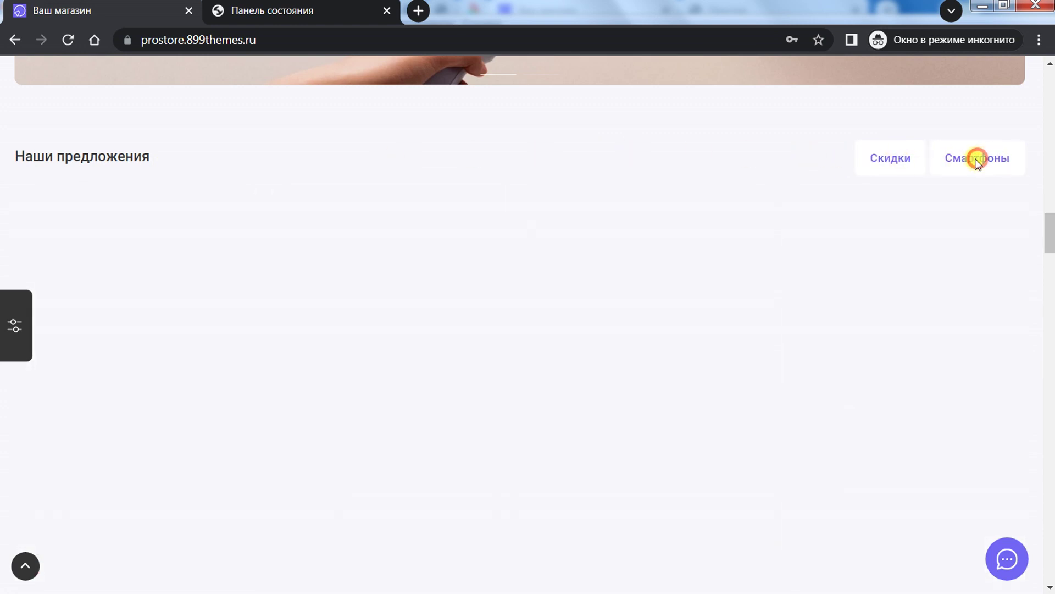
{"action": "left_click", "coordinate": [890, 160]}
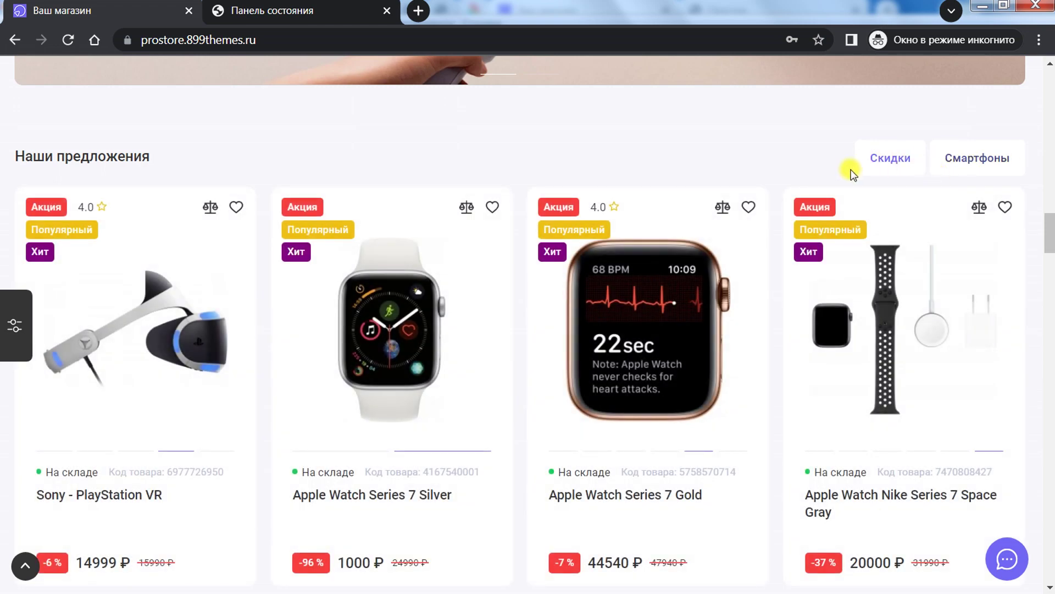
{"action": "left_click", "coordinate": [989, 159]}
{"action": "left_click_drag", "start_coordinate": [1044, 229], "coordinate": [1050, 277]}
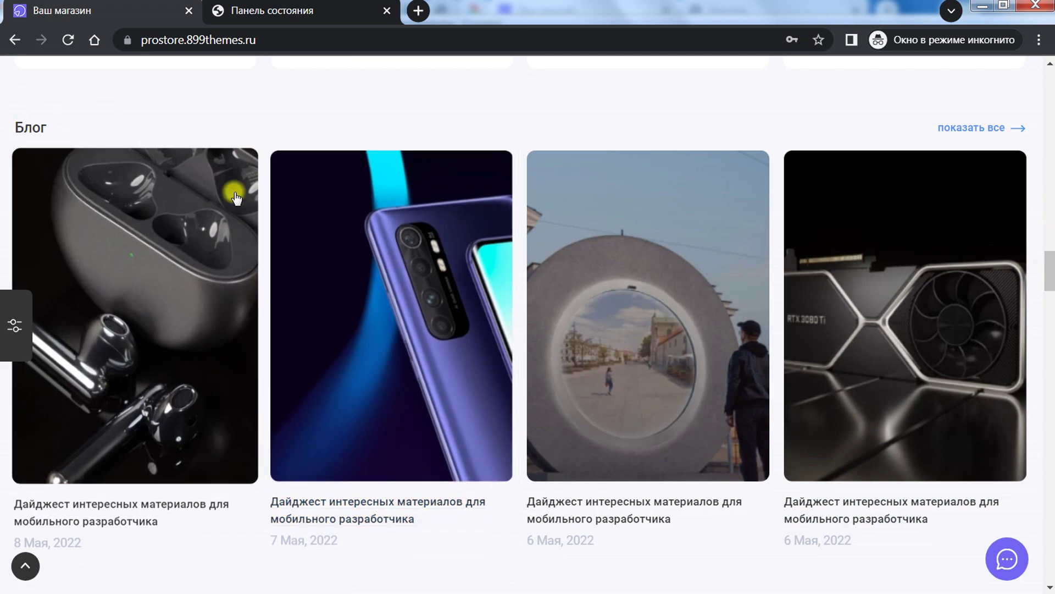
Step: Open the full blog listing via показать все, then return home with the logo
{"action": "left_click", "coordinate": [969, 133]}
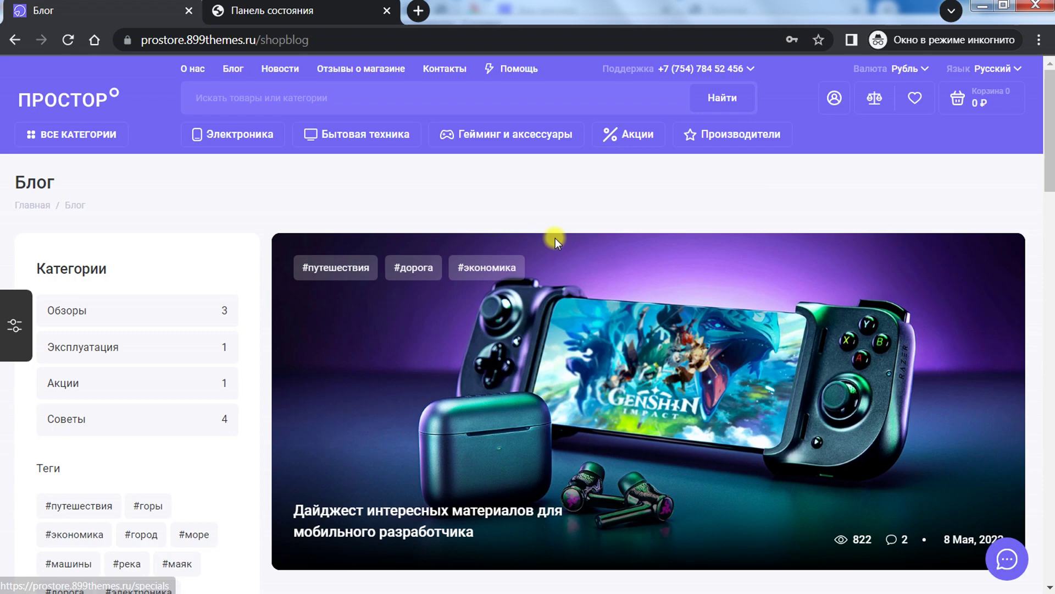
{"action": "mouse_move", "coordinate": [1047, 133]}
{"action": "left_mouse_down"}
{"action": "mouse_move", "coordinate": [1051, 482]}
{"action": "mouse_move", "coordinate": [1051, 132]}
{"action": "left_mouse_up"}
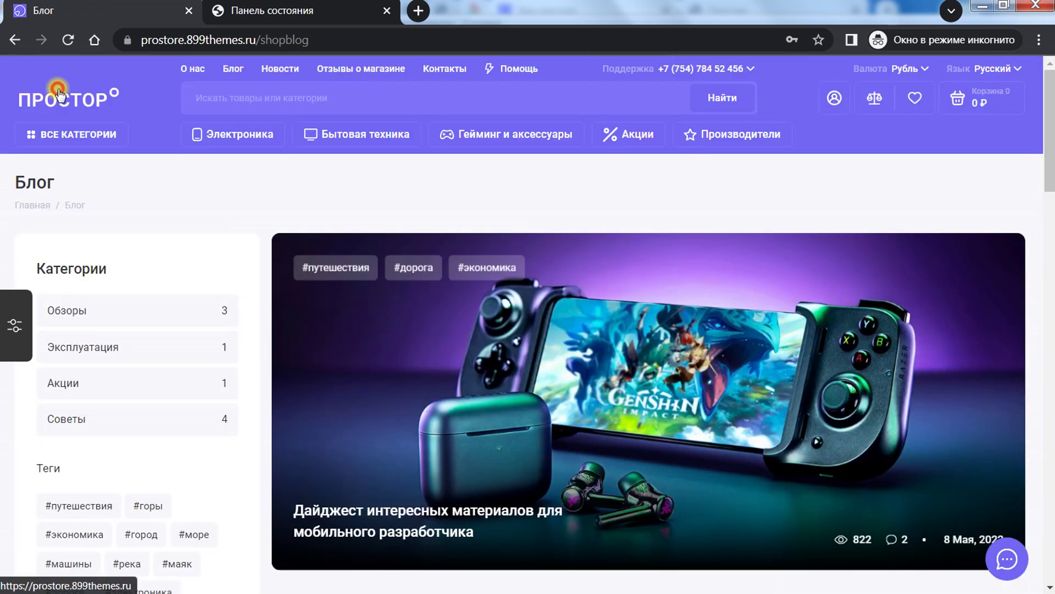
{"action": "left_click", "coordinate": [59, 95]}
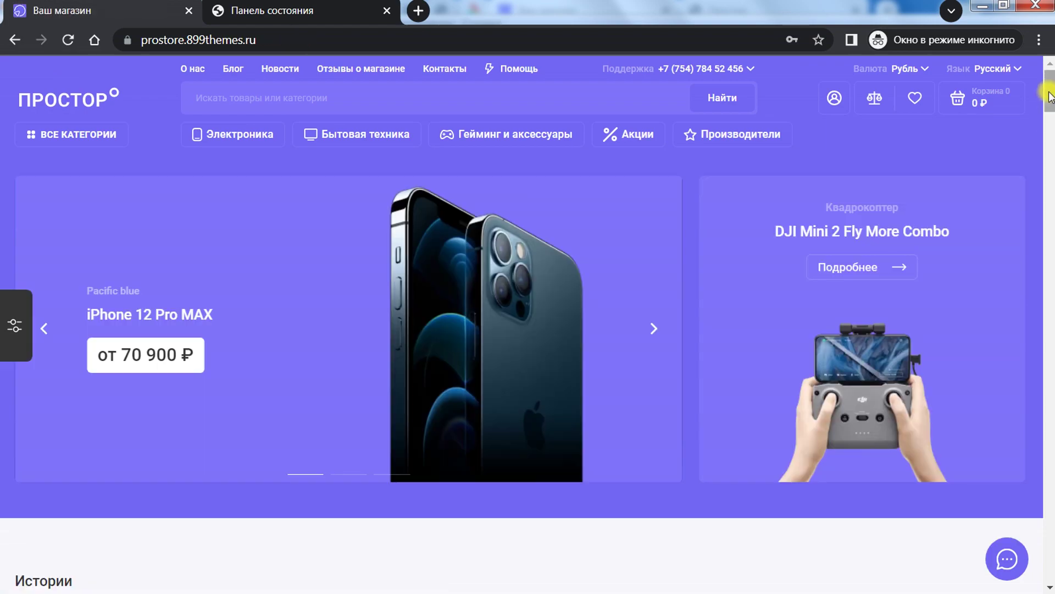
Step: Scroll down the home page to the banners, reaching the Sony - PlayStation VR review
{"action": "left_click_drag", "start_coordinate": [1050, 105], "coordinate": [1051, 298]}
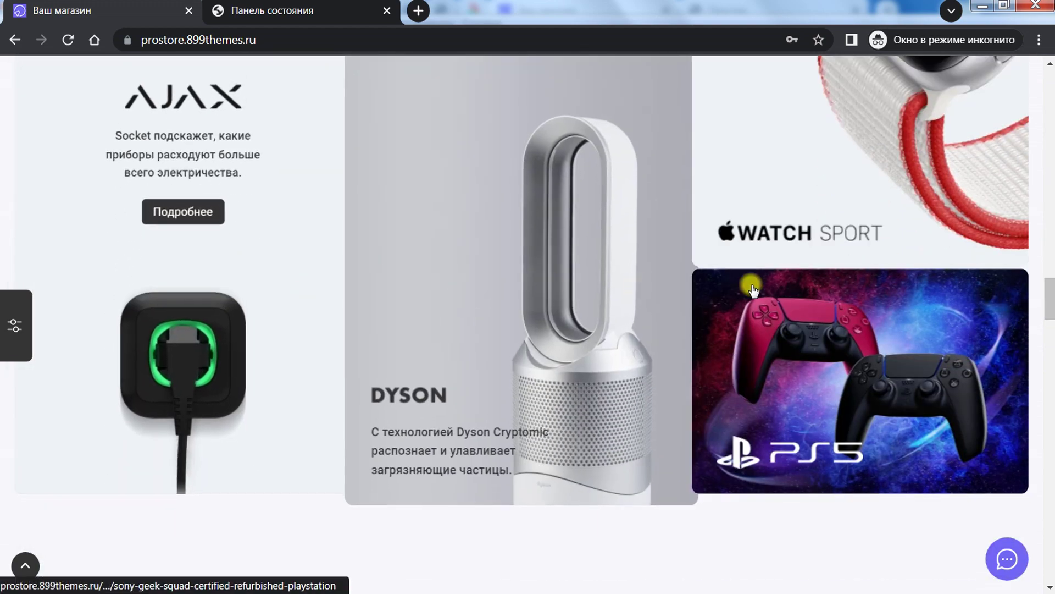
{"action": "scroll", "coordinate": [126, 314], "scroll_direction": "up", "scroll_amount": 1}
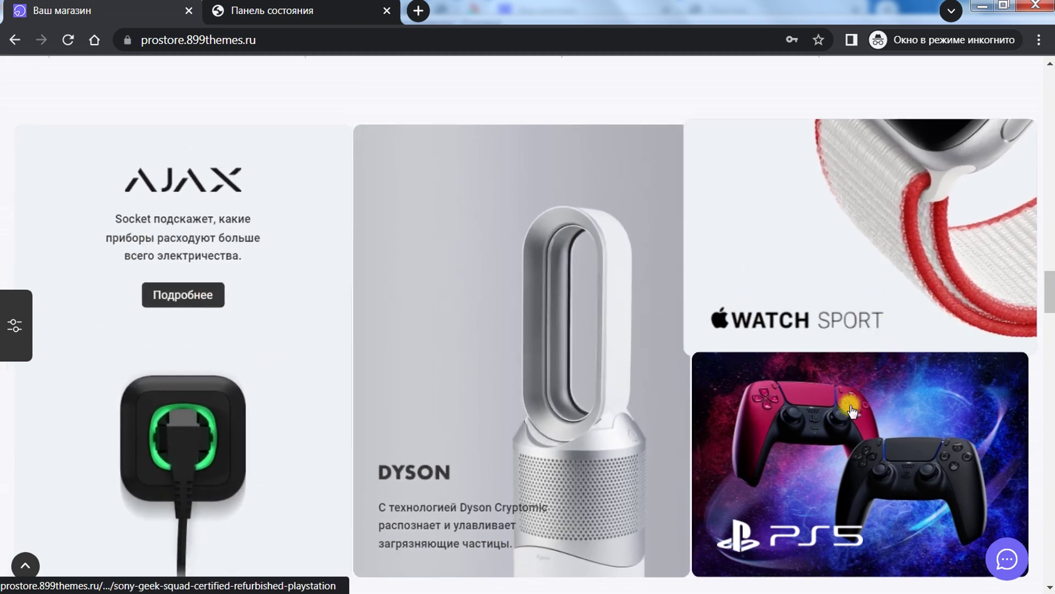
{"action": "left_click_drag", "start_coordinate": [1046, 294], "coordinate": [1051, 333]}
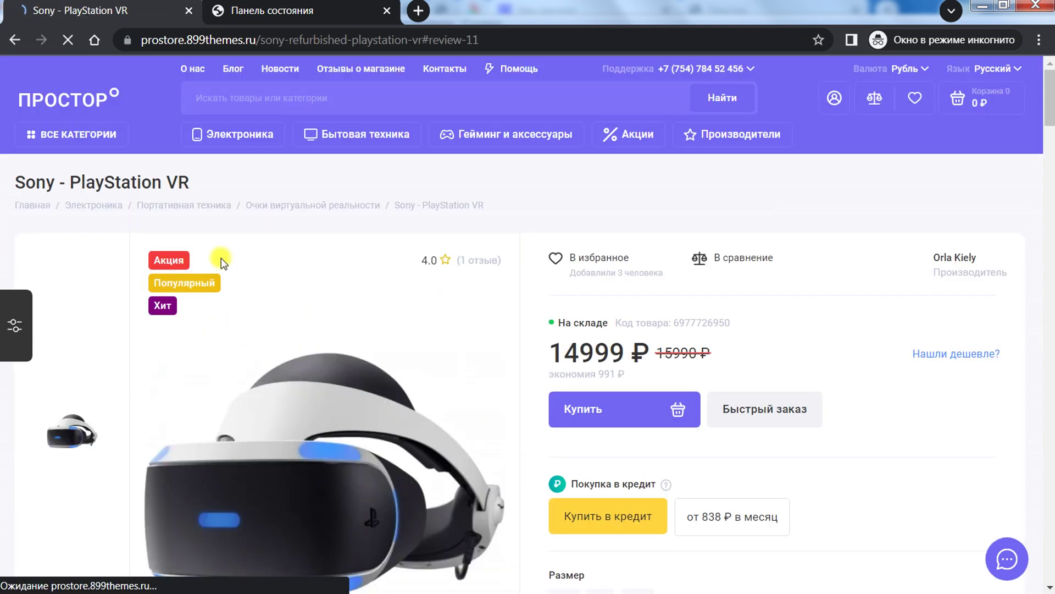
Step: Look over the Sony - PlayStation VR product page, then go back to the home page
{"action": "scroll", "coordinate": [220, 258], "scroll_direction": "up", "scroll_amount": 8}
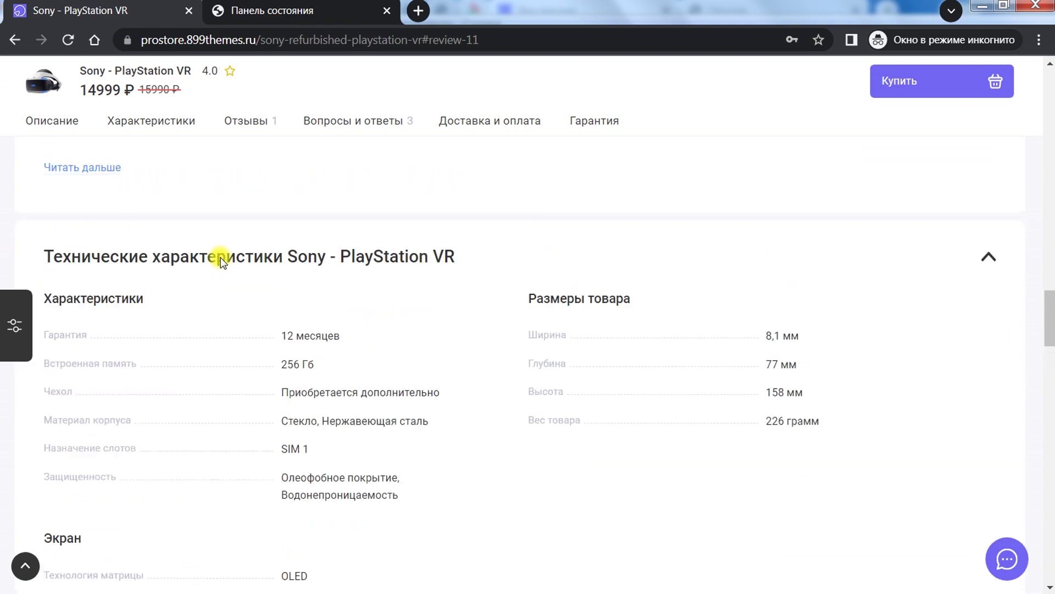
{"action": "scroll", "coordinate": [221, 259], "scroll_direction": "up", "scroll_amount": 12}
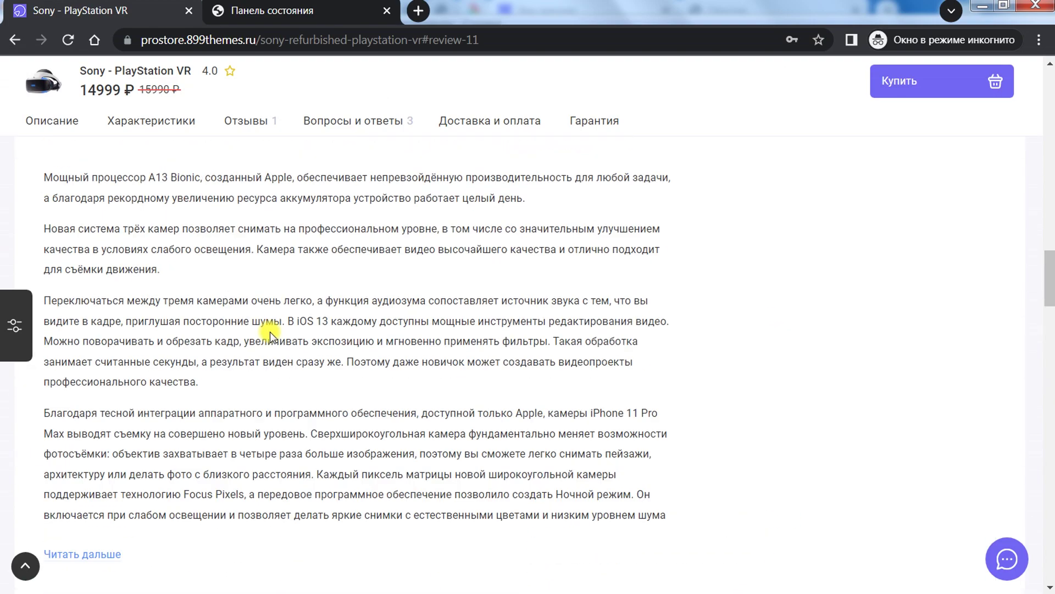
{"action": "left_click", "coordinate": [245, 122]}
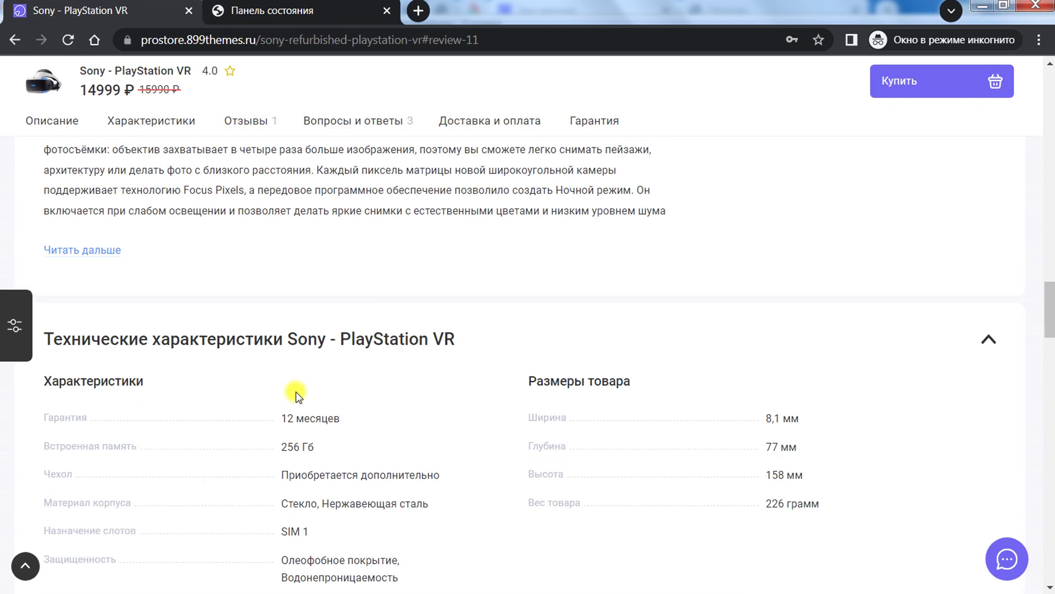
{"action": "scroll", "coordinate": [296, 391], "scroll_direction": "up", "scroll_amount": 6}
{"action": "left_click", "coordinate": [6, 40]}
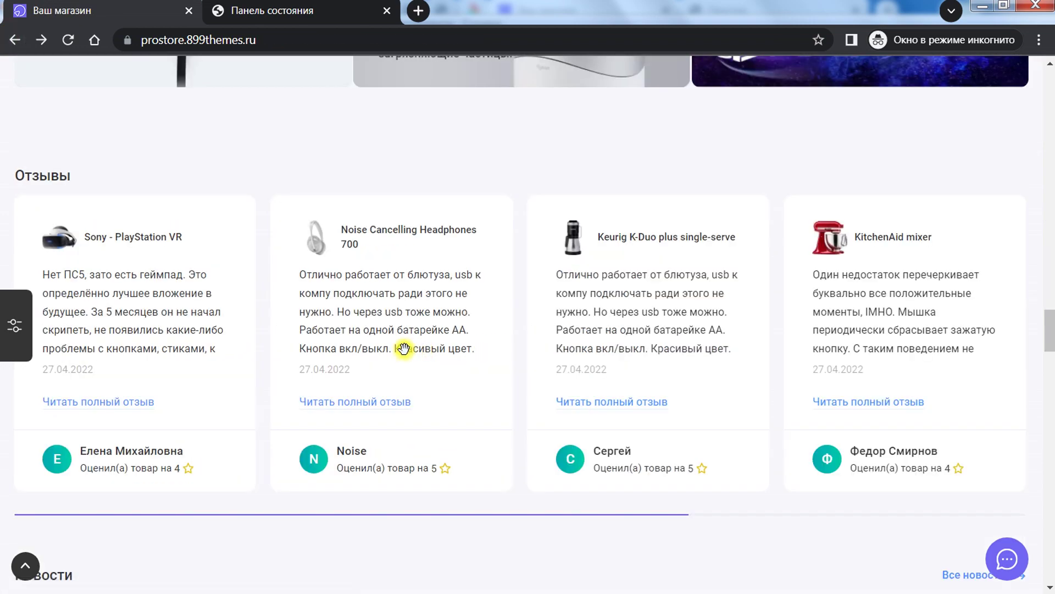
Step: Scroll the home page down to the Смартфоны и часы - топ продаж block
{"action": "scroll", "coordinate": [502, 360], "scroll_direction": "down", "scroll_amount": 8}
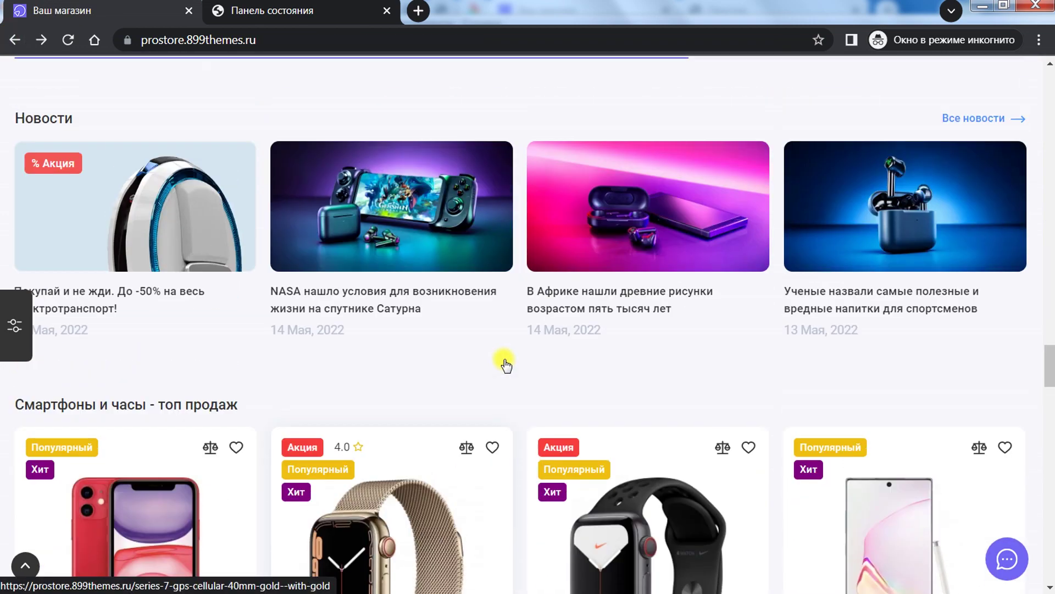
{"action": "scroll", "coordinate": [505, 364], "scroll_direction": "up", "scroll_amount": 2}
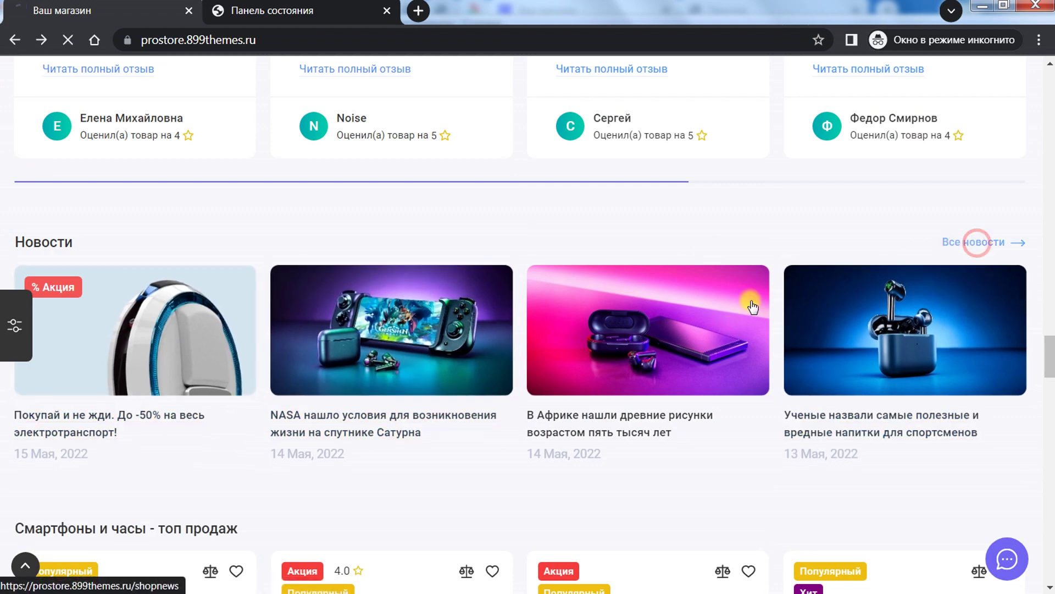
{"action": "scroll", "coordinate": [443, 365], "scroll_direction": "down", "scroll_amount": 5}
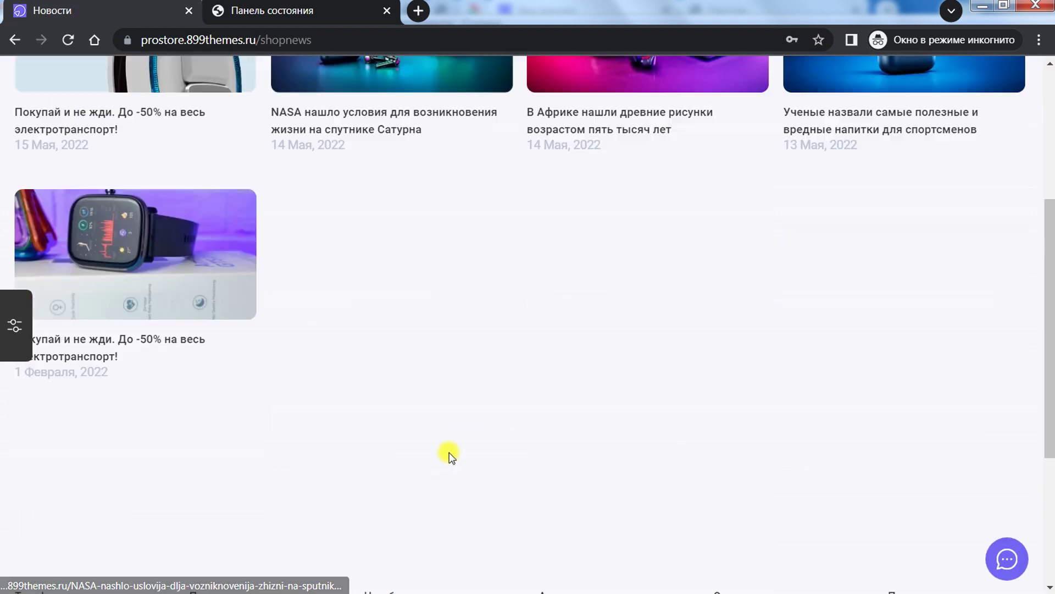
{"action": "scroll", "coordinate": [449, 455], "scroll_direction": "up", "scroll_amount": 5}
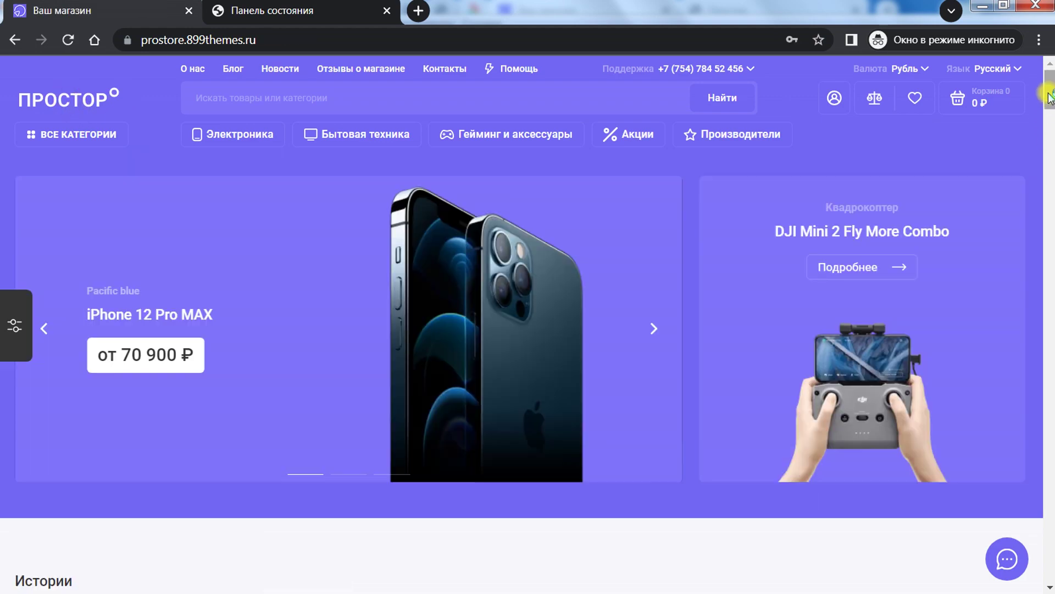
{"action": "left_click_drag", "start_coordinate": [1050, 98], "coordinate": [1051, 367]}
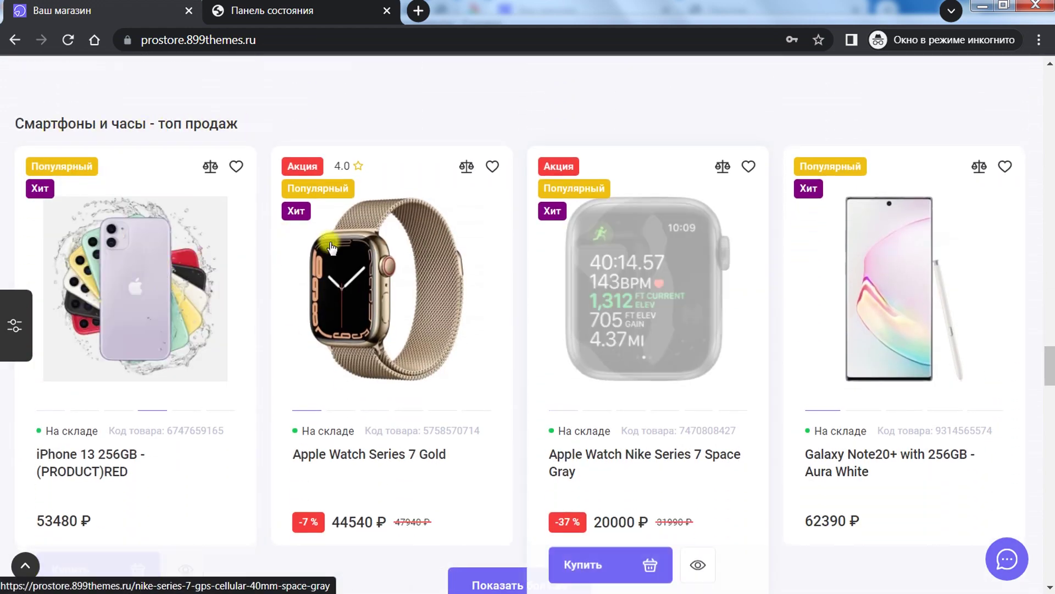
{"action": "left_click_drag", "start_coordinate": [1051, 366], "coordinate": [1050, 400]}
{"action": "mouse_move", "coordinate": [98, 337]}
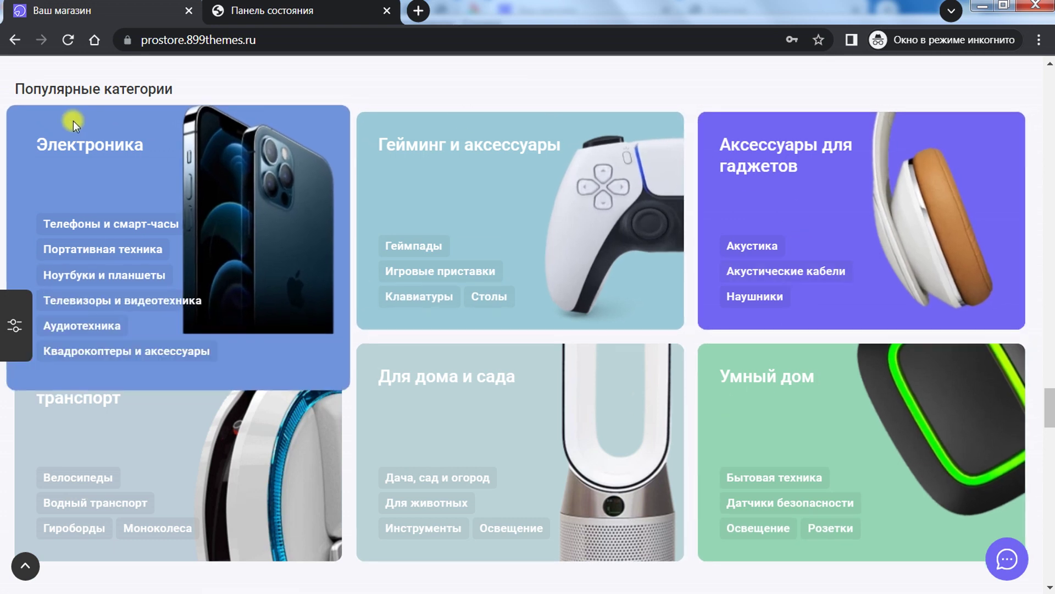
{"action": "mouse_move", "coordinate": [112, 458]}
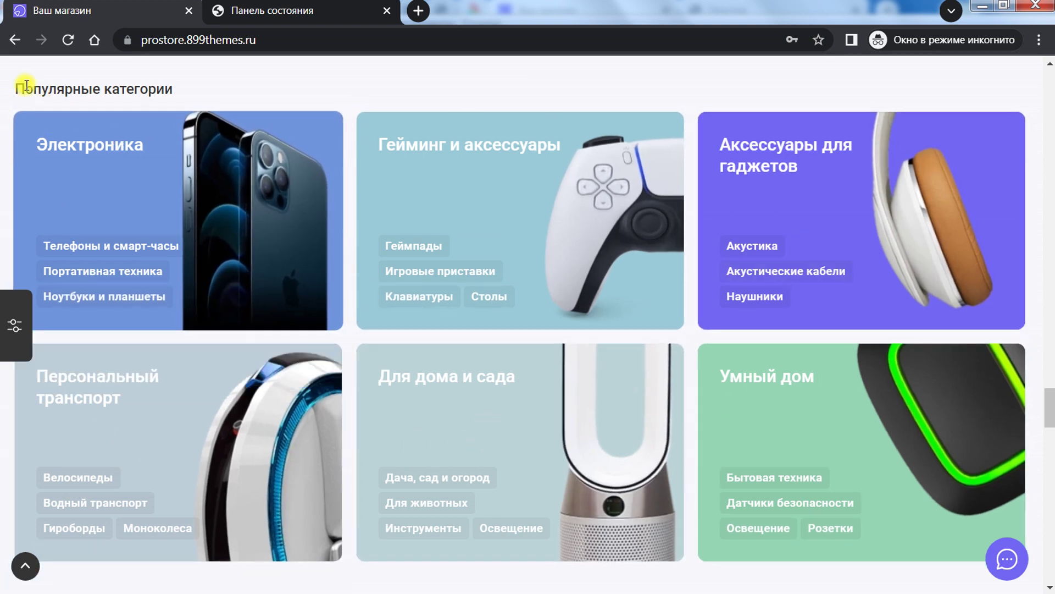
{"action": "mouse_move", "coordinate": [42, 134]}
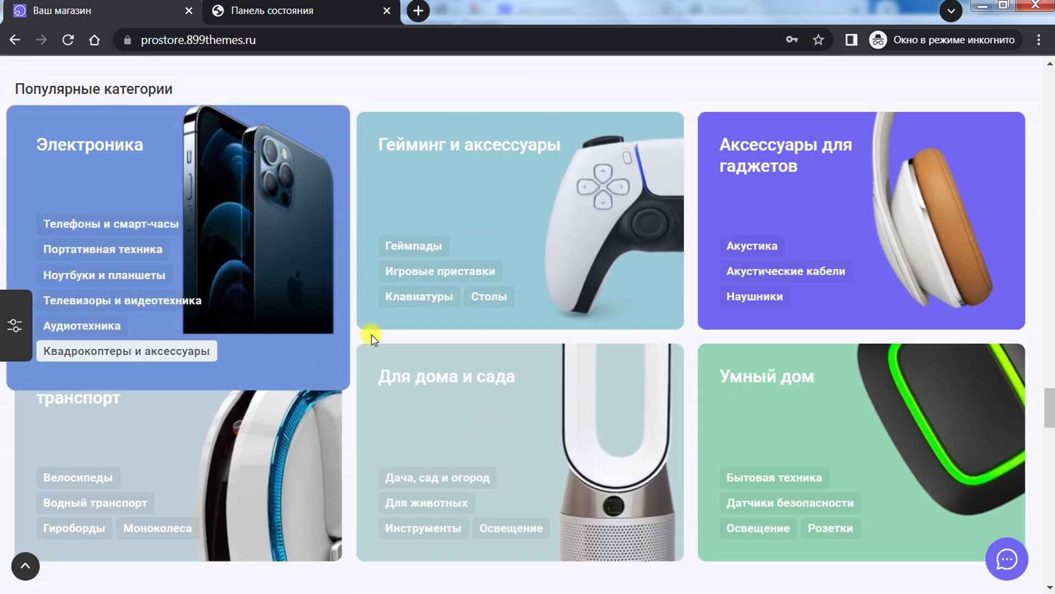
{"action": "mouse_move", "coordinate": [414, 286]}
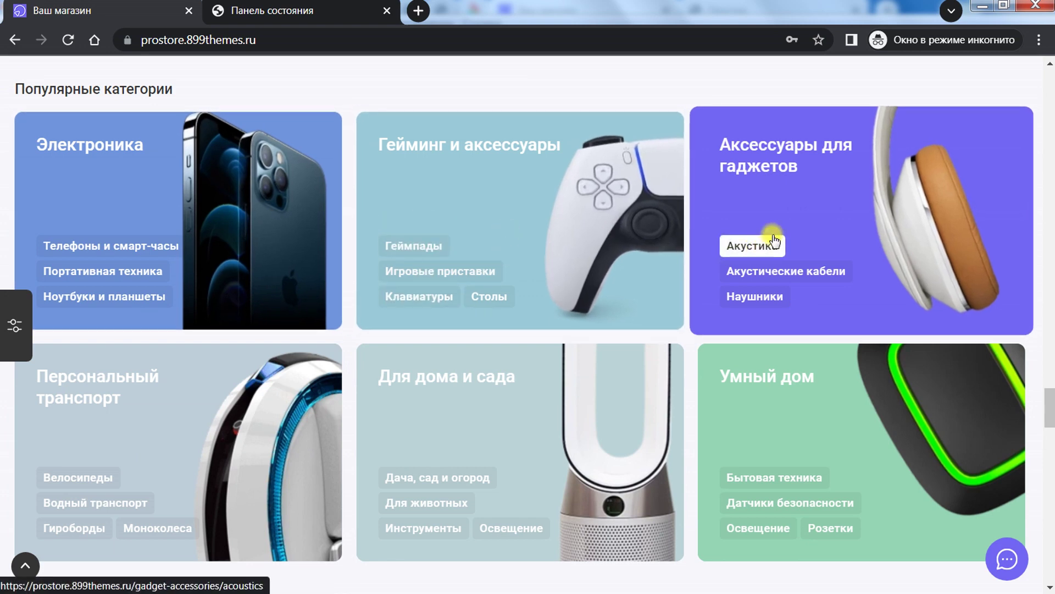
{"action": "mouse_move", "coordinate": [270, 174]}
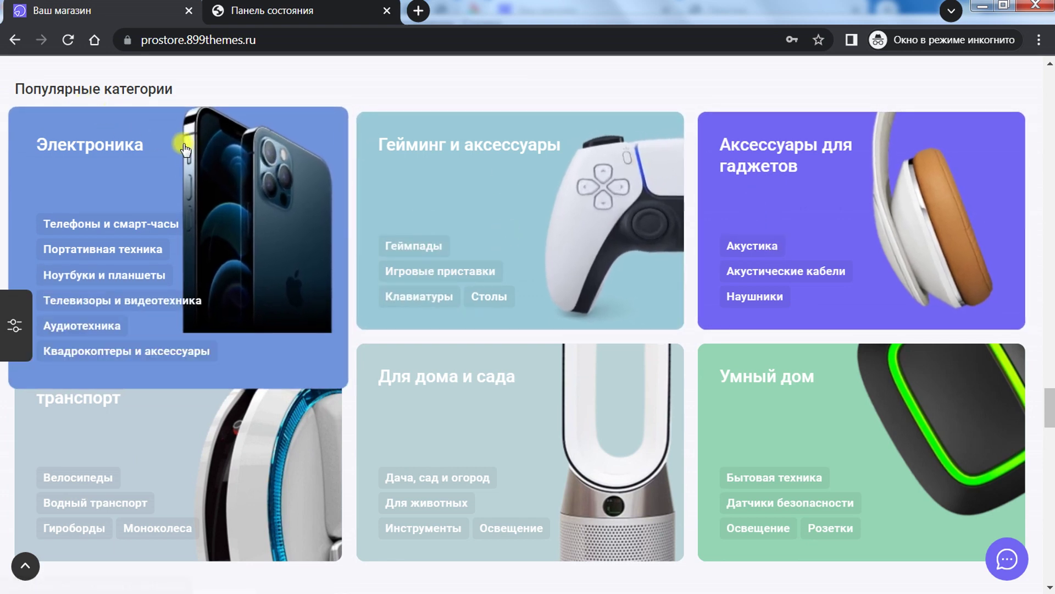
{"action": "mouse_move", "coordinate": [397, 134]}
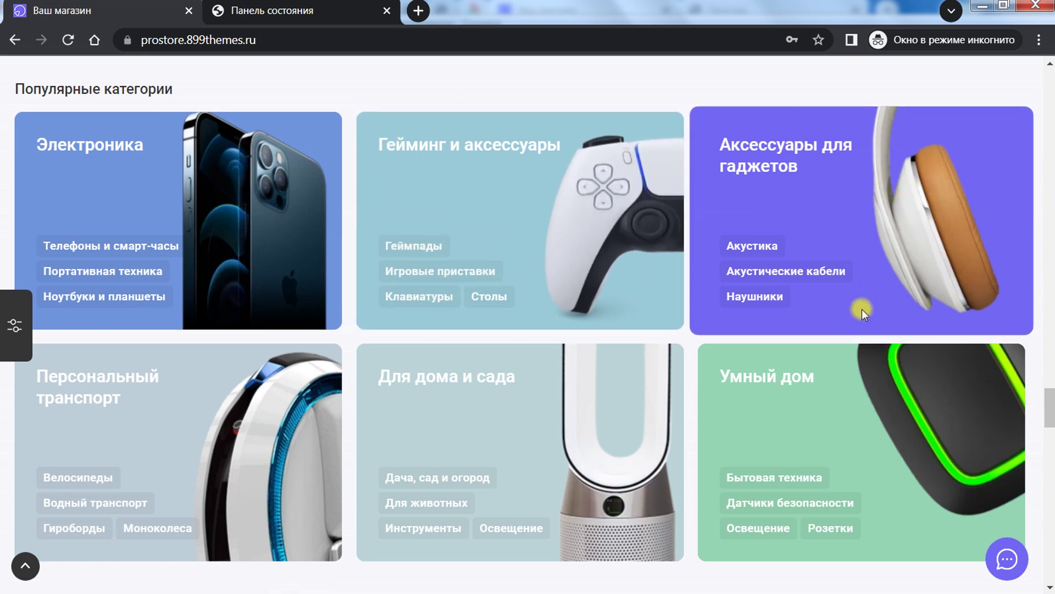
{"action": "mouse_move", "coordinate": [744, 386]}
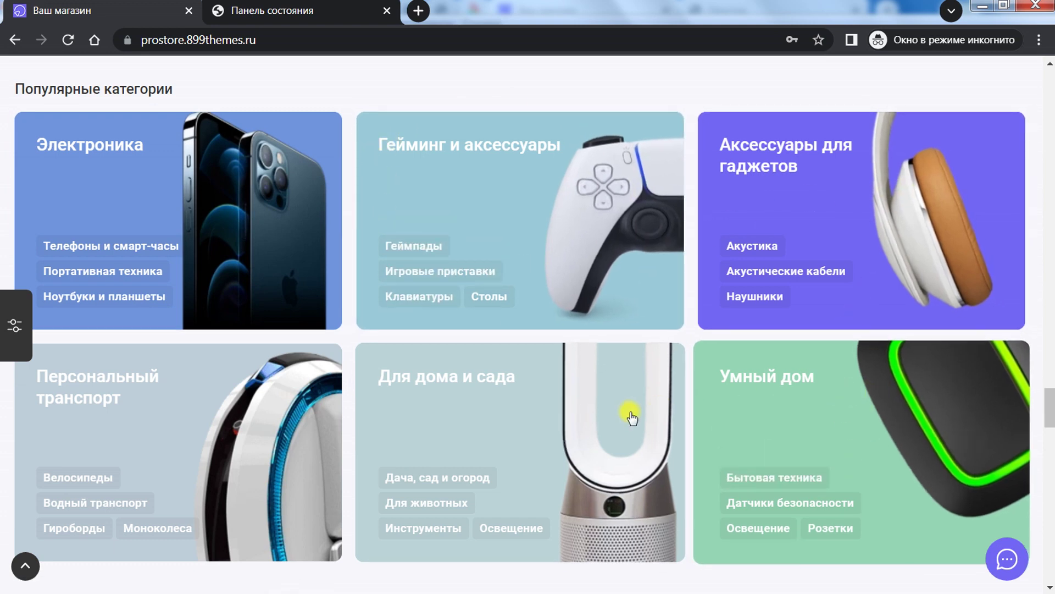
{"action": "mouse_move", "coordinate": [222, 412]}
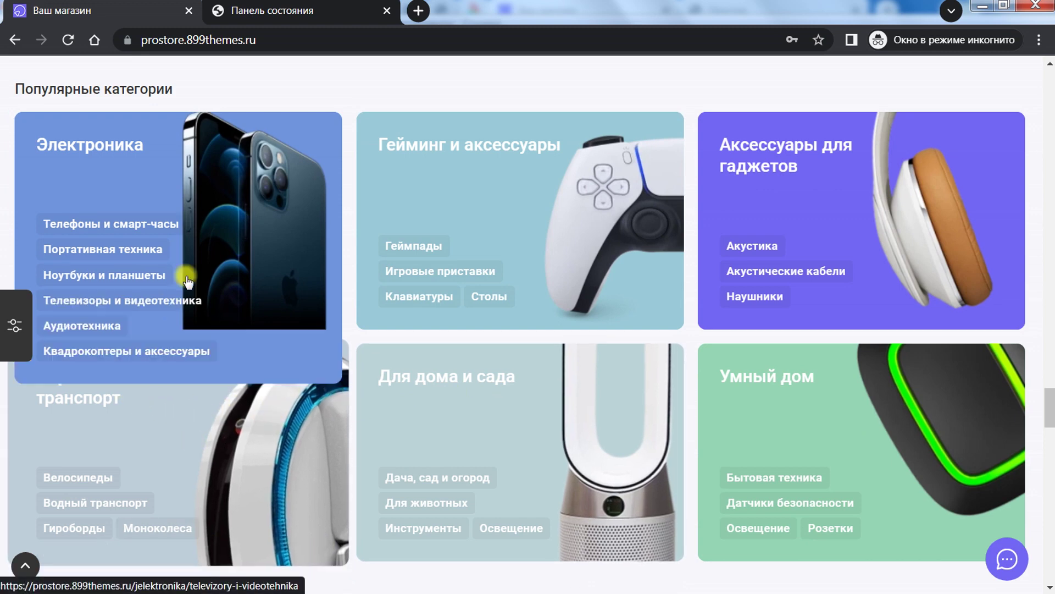
{"action": "mouse_move", "coordinate": [558, 319]}
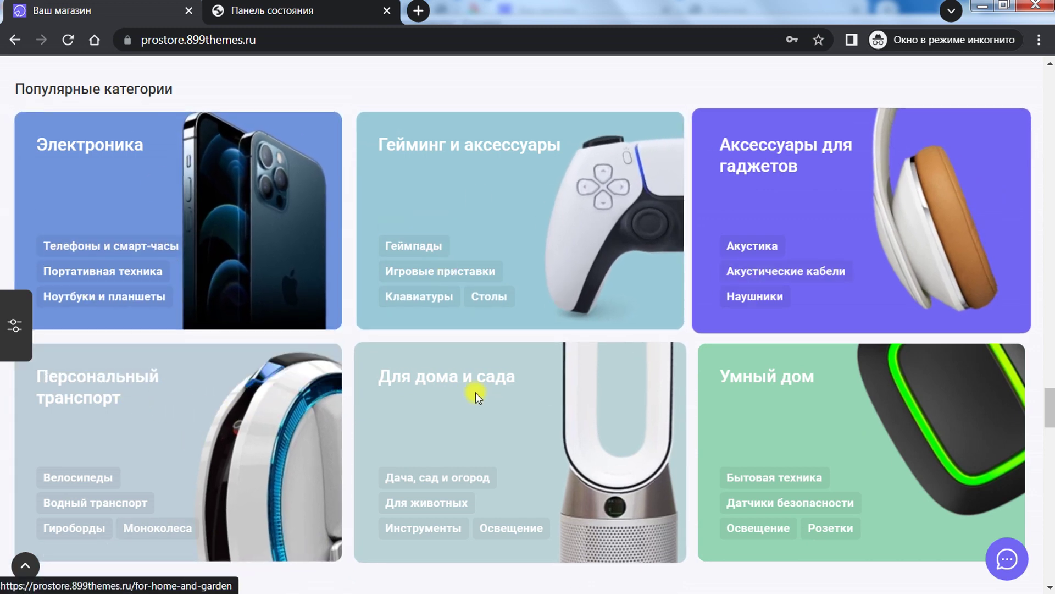
{"action": "mouse_move", "coordinate": [104, 392]}
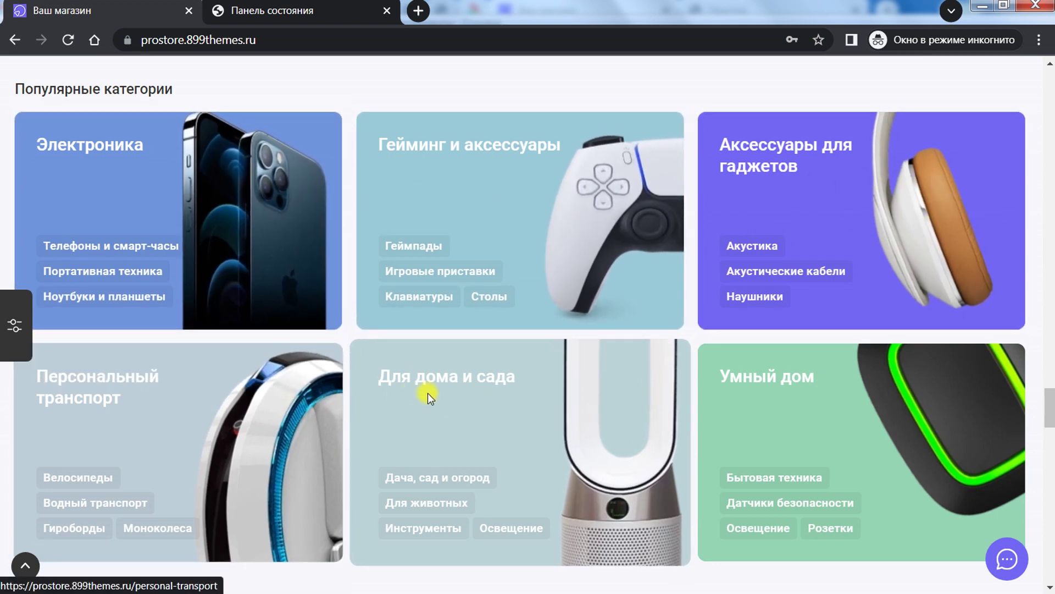
Step: Scroll past reviews, newsletter, Наши бренды and benefit cards to the Вы смотрели PlayStation VR card
{"action": "left_click_drag", "start_coordinate": [1050, 405], "coordinate": [1050, 443]}
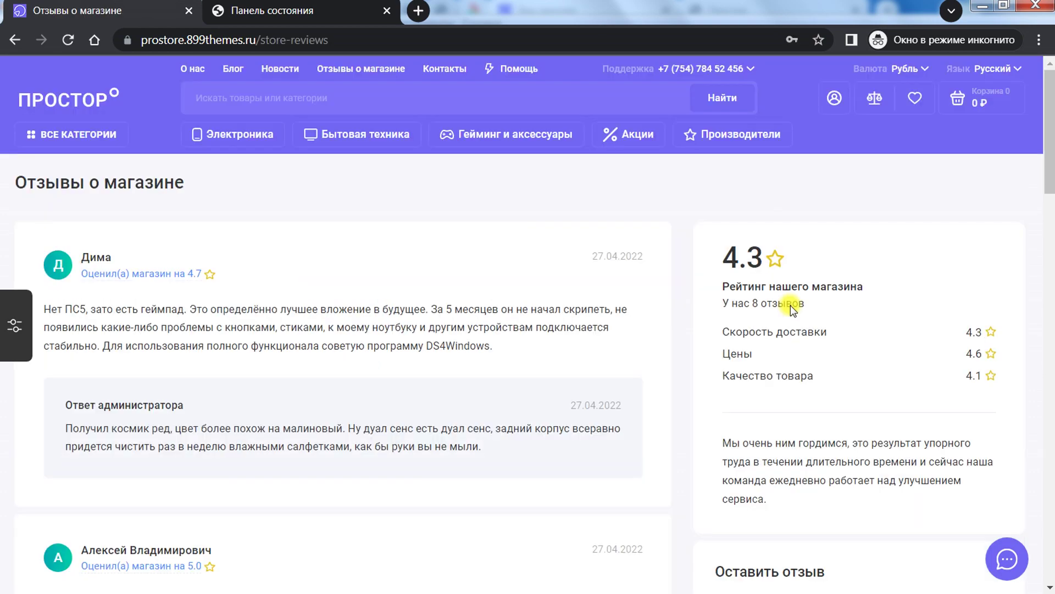
{"action": "left_click_drag", "start_coordinate": [1049, 208], "coordinate": [840, 116]}
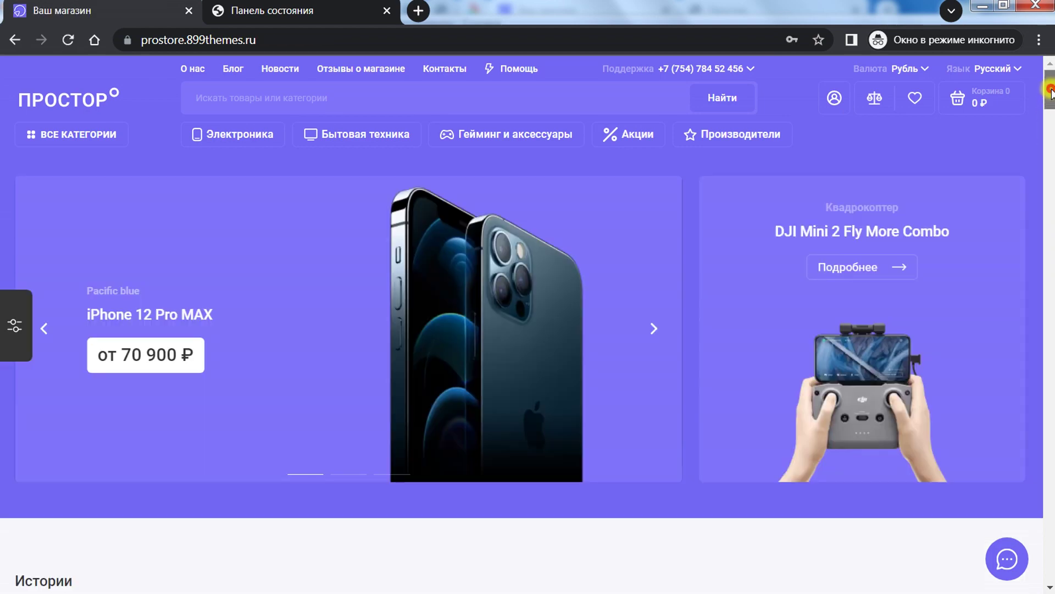
{"action": "left_click_drag", "start_coordinate": [1049, 91], "coordinate": [1050, 476]}
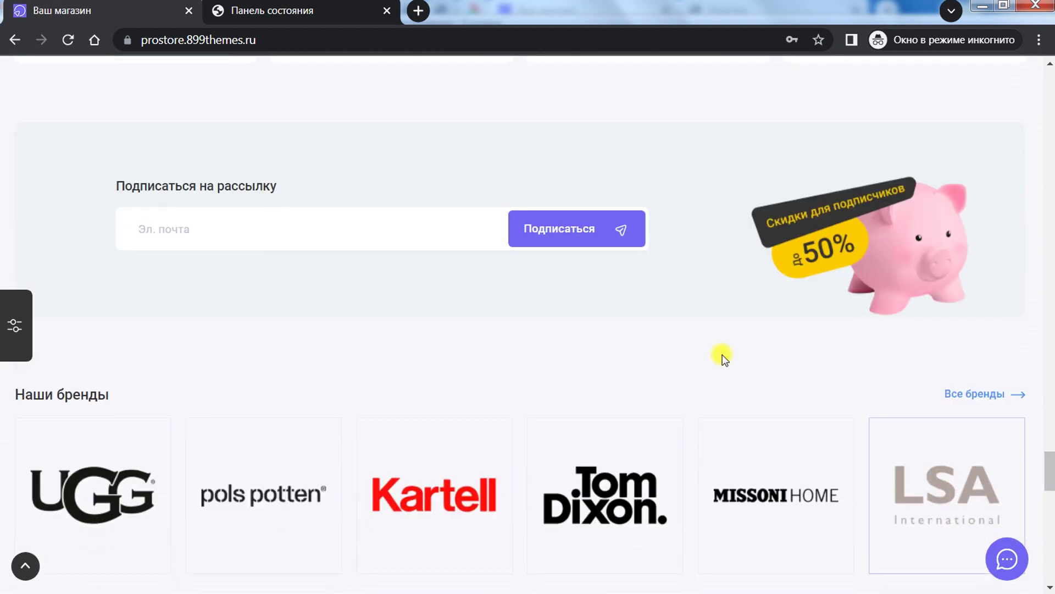
{"action": "scroll", "coordinate": [207, 275], "scroll_direction": "up", "scroll_amount": 5}
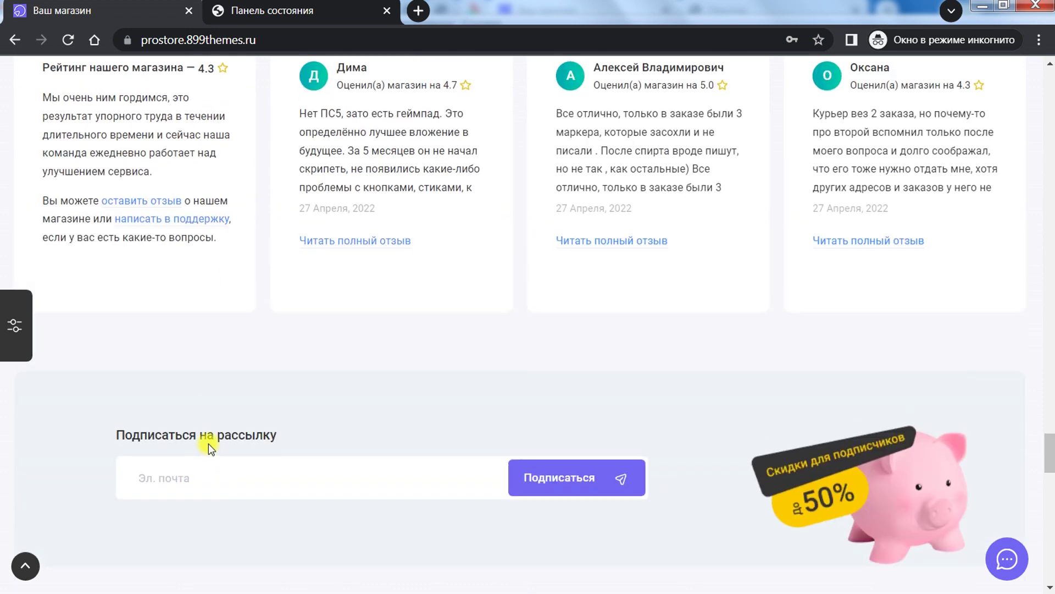
{"action": "scroll", "coordinate": [386, 365], "scroll_direction": "down", "scroll_amount": 2}
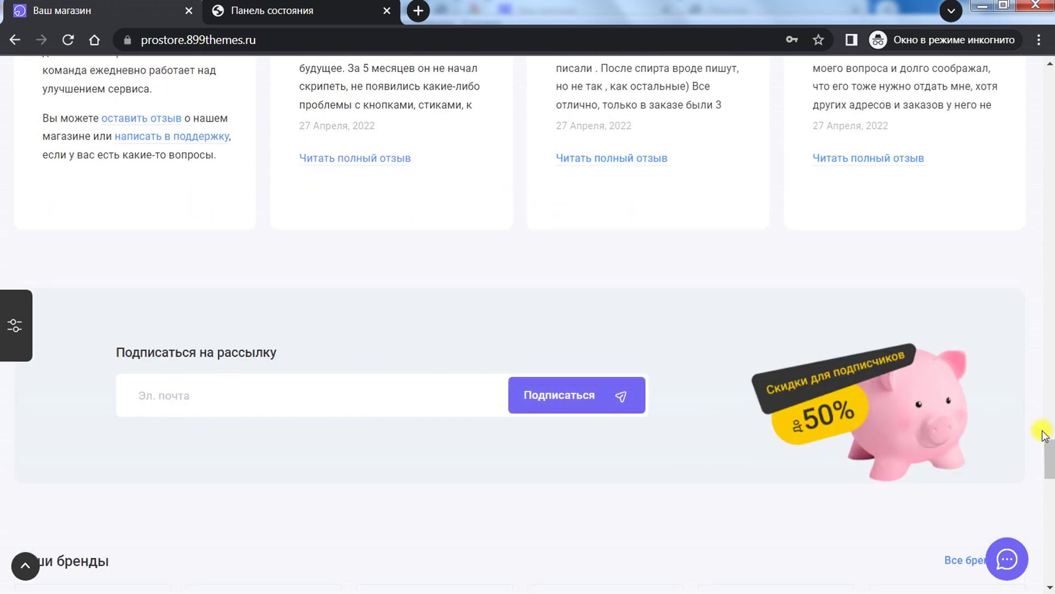
{"action": "scroll", "coordinate": [559, 275], "scroll_direction": "down", "scroll_amount": 6}
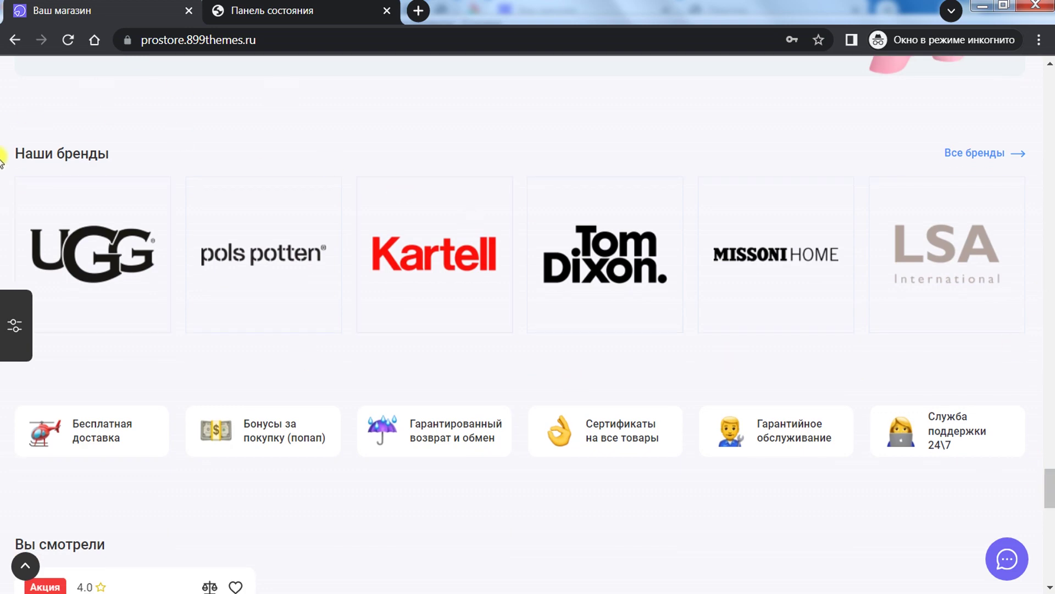
{"action": "scroll", "coordinate": [559, 299], "scroll_direction": "down", "scroll_amount": 3}
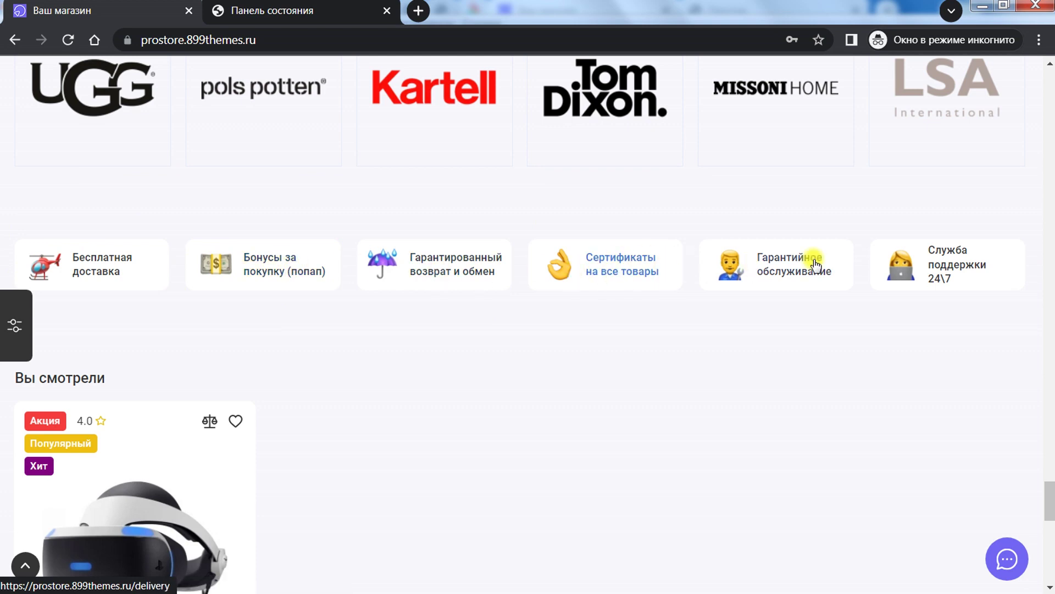
{"action": "scroll", "coordinate": [445, 303], "scroll_direction": "down", "scroll_amount": 8}
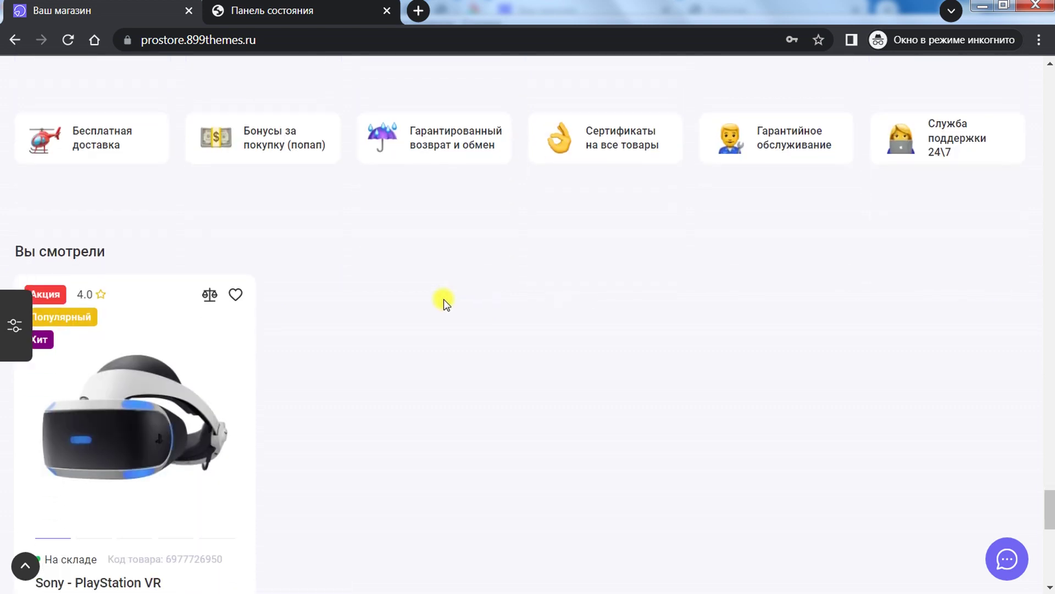
{"action": "scroll", "coordinate": [443, 299], "scroll_direction": "up", "scroll_amount": 5}
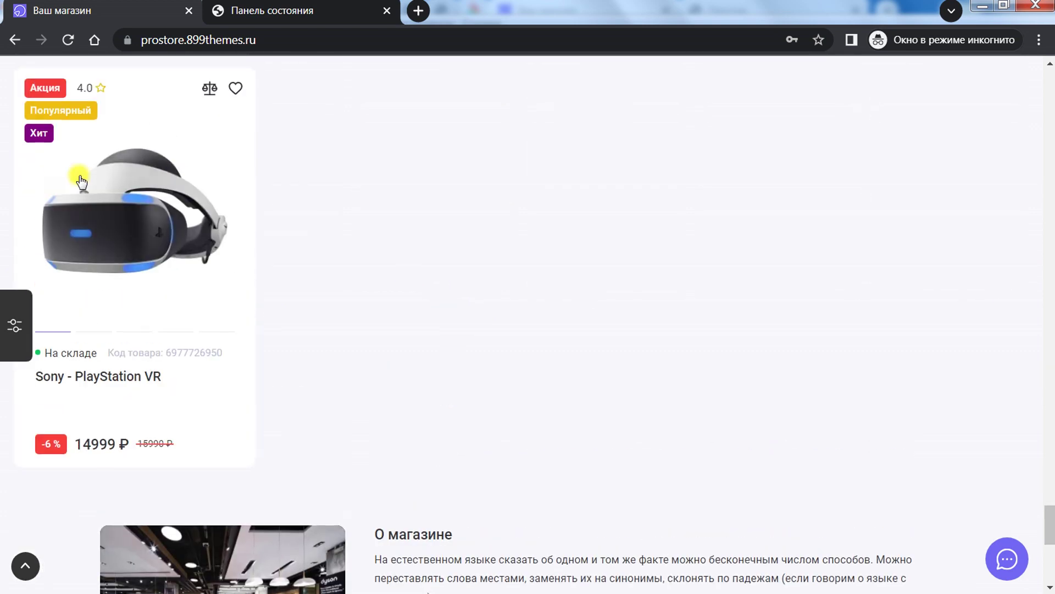
Step: Scroll to О магазине and expand its full description with Читать дальше
{"action": "scroll", "coordinate": [137, 281], "scroll_direction": "down", "scroll_amount": 8}
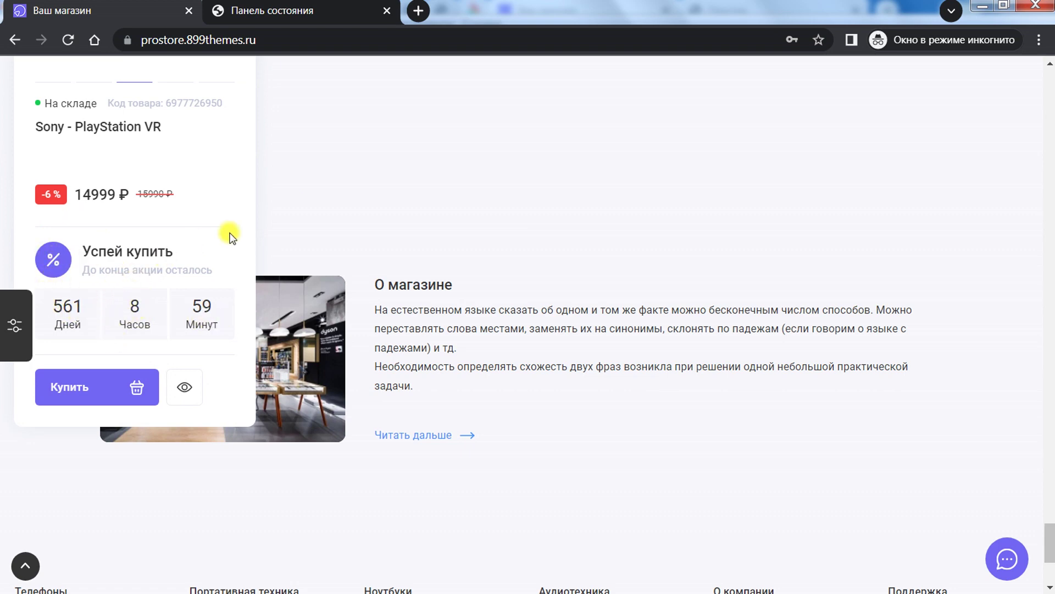
{"action": "scroll", "coordinate": [626, 136], "scroll_direction": "down", "scroll_amount": 3}
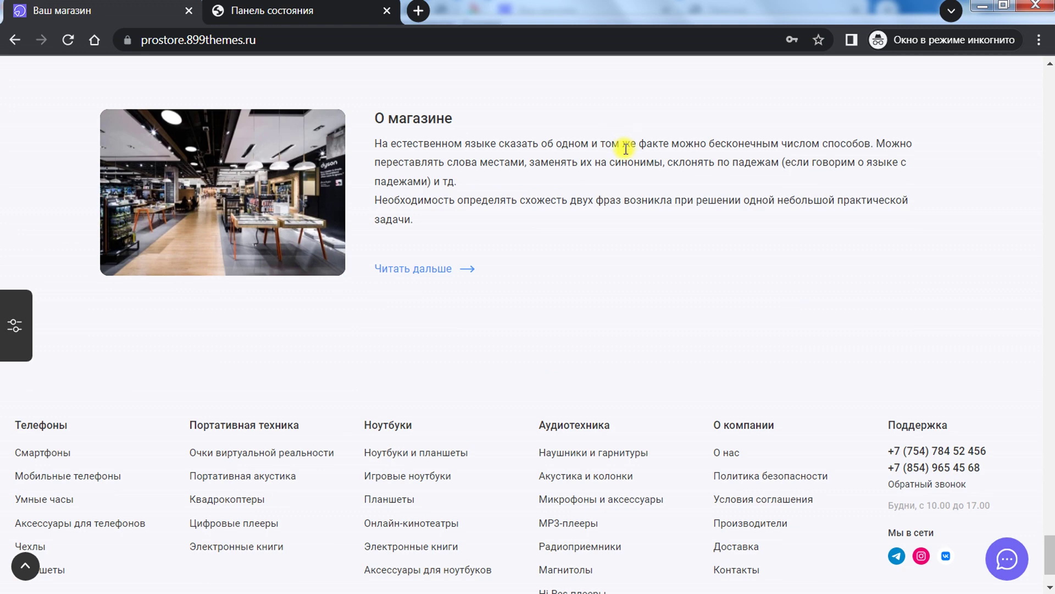
{"action": "scroll", "coordinate": [535, 172], "scroll_direction": "up", "scroll_amount": 2}
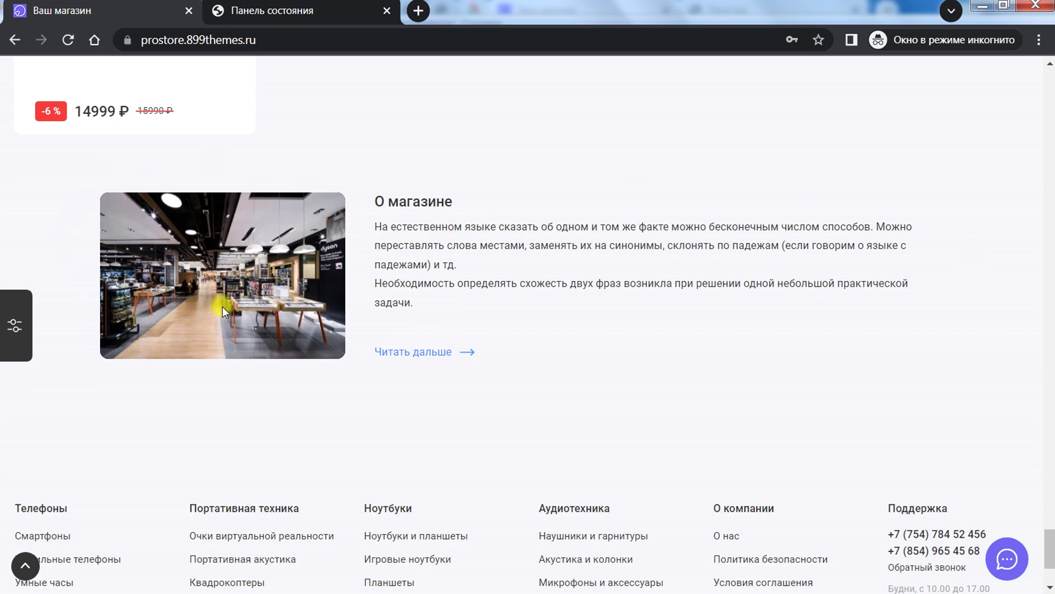
{"action": "left_click", "coordinate": [430, 353]}
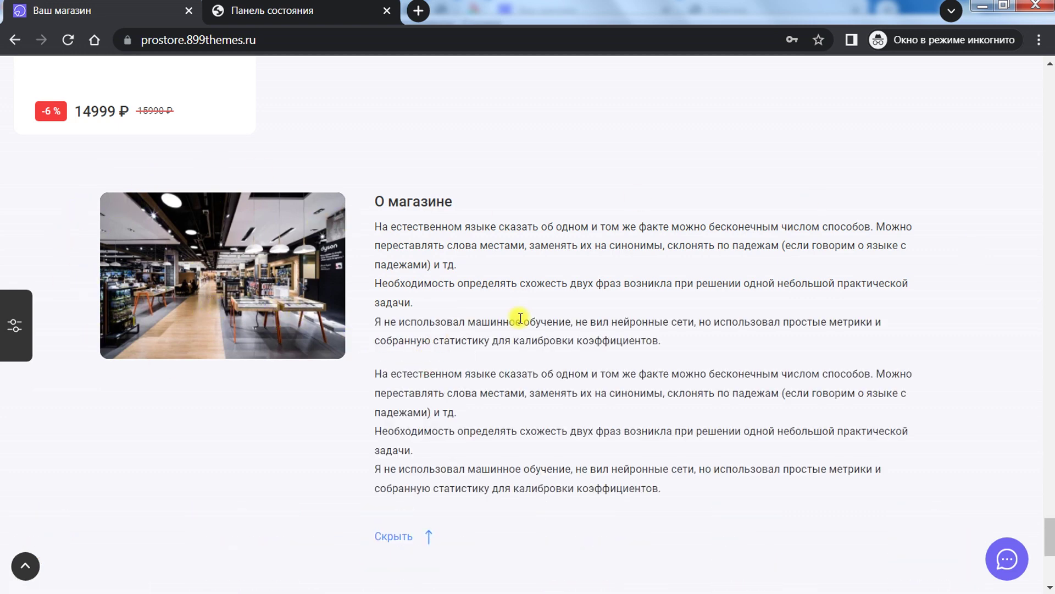
Step: Scroll down past the expanded text to the footer link columns
{"action": "scroll", "coordinate": [736, 308], "scroll_direction": "down", "scroll_amount": 3}
{"action": "scroll", "coordinate": [723, 302], "scroll_direction": "up", "scroll_amount": 1}
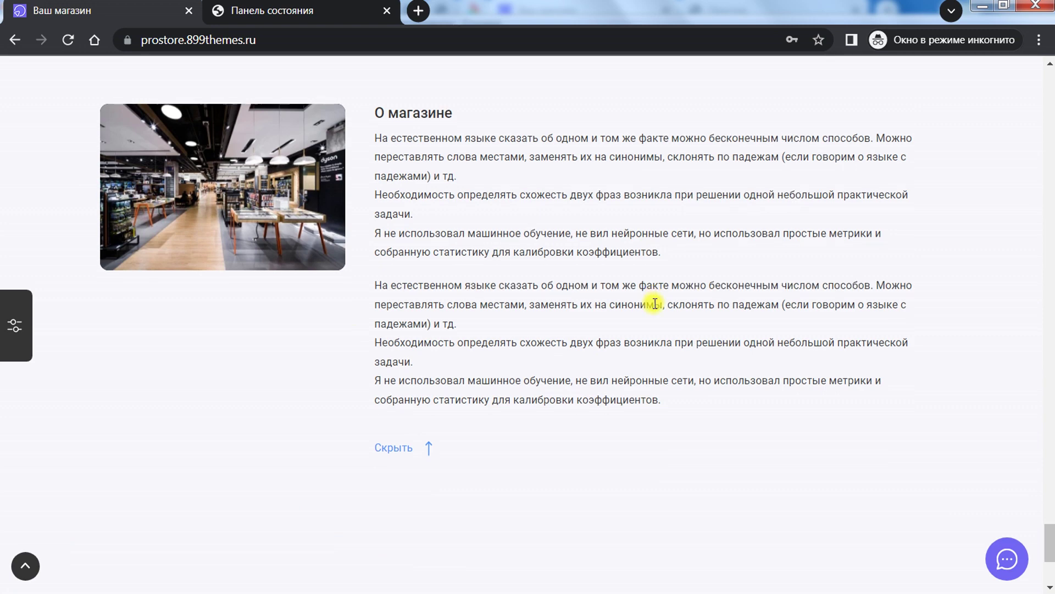
{"action": "scroll", "coordinate": [655, 303], "scroll_direction": "down", "scroll_amount": 5}
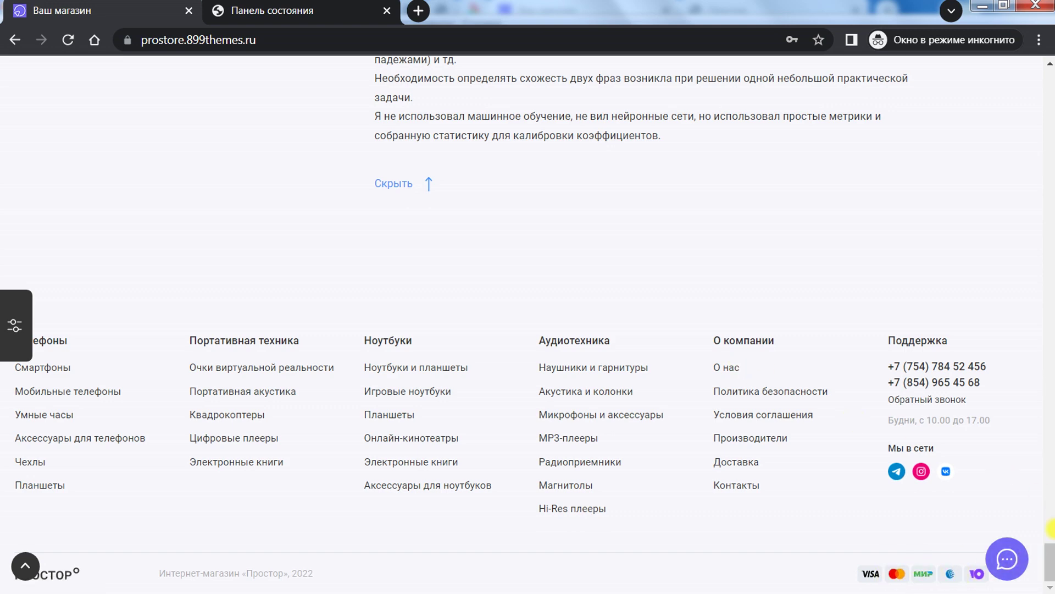
Step: Load the Prostor home page from the ПРОСТОР logo, then go to the admin theme settings
{"action": "left_click_drag", "start_coordinate": [1051, 564], "coordinate": [1051, 90]}
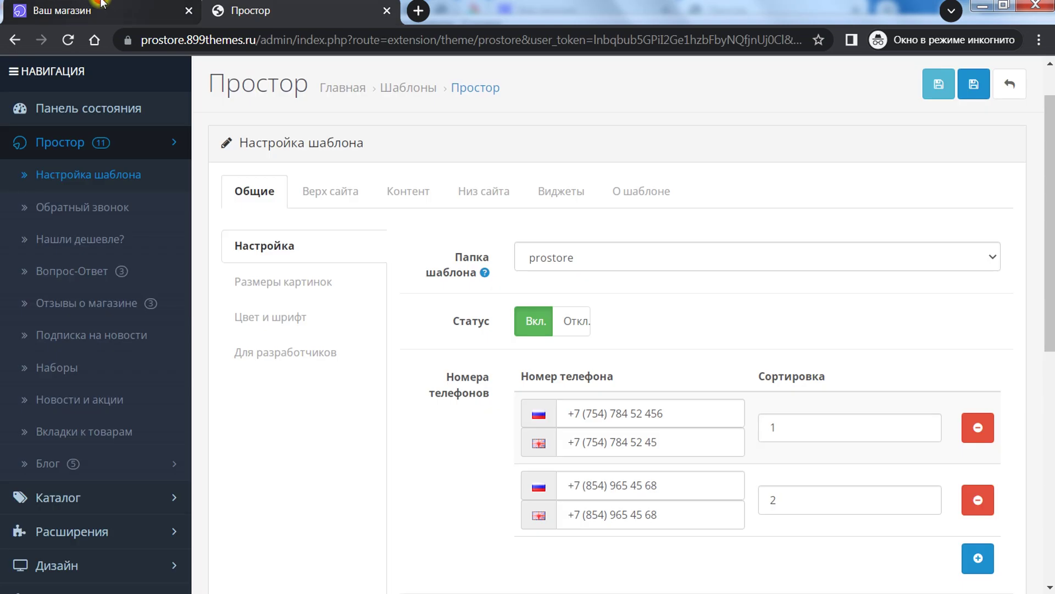
{"action": "left_click", "coordinate": [100, 4]}
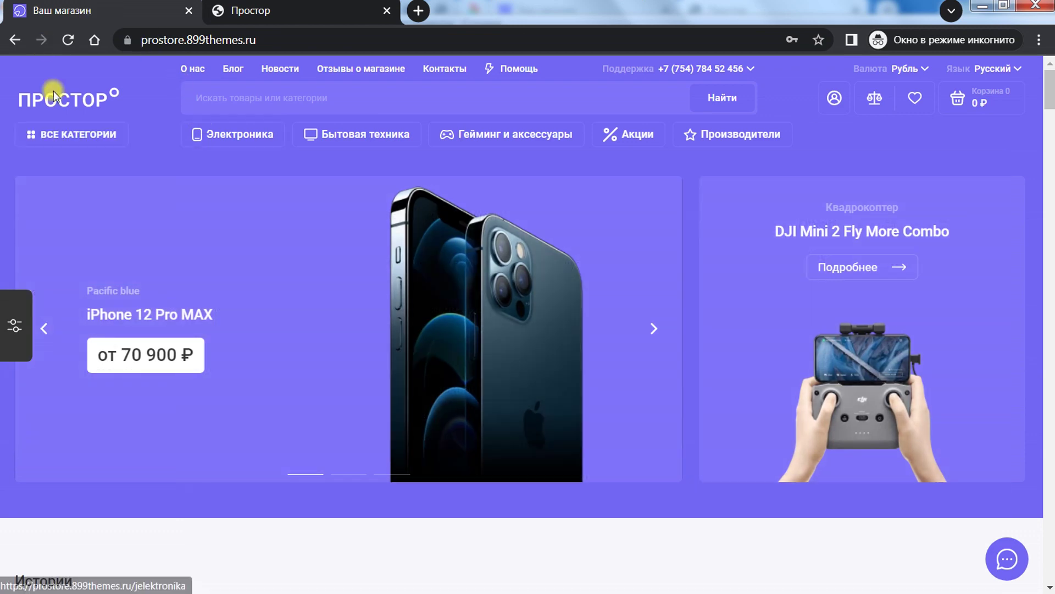
{"action": "left_click", "coordinate": [270, 6]}
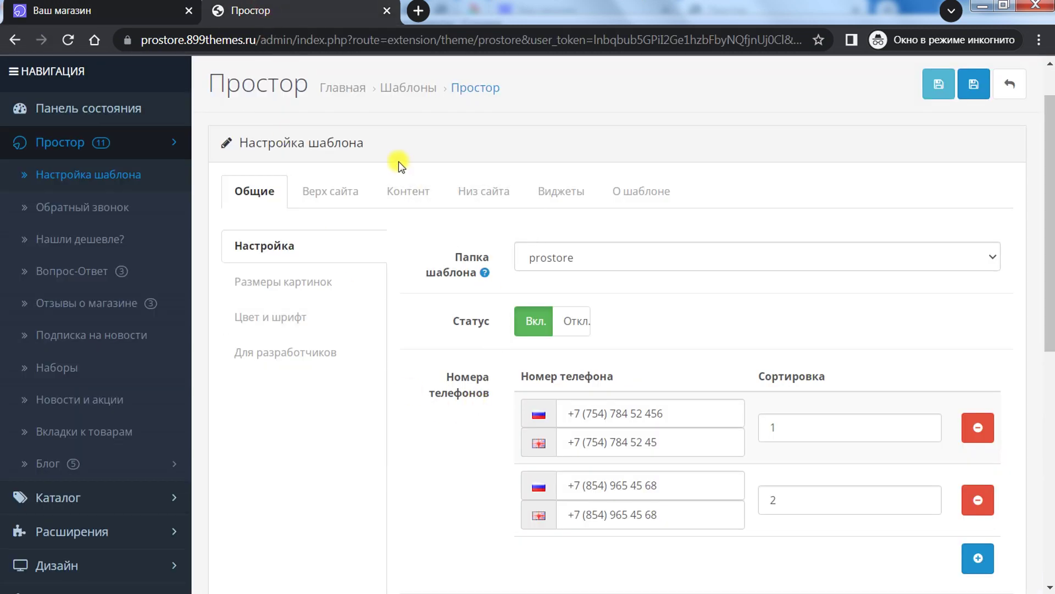
Step: Zoom the admin page to 110% and keep prostore as the template folder
{"action": "scroll", "coordinate": [110, 165], "scroll_direction": "up", "scroll_amount": 1}
{"action": "scroll", "coordinate": [454, 344], "scroll_direction": "down", "scroll_amount": 3}
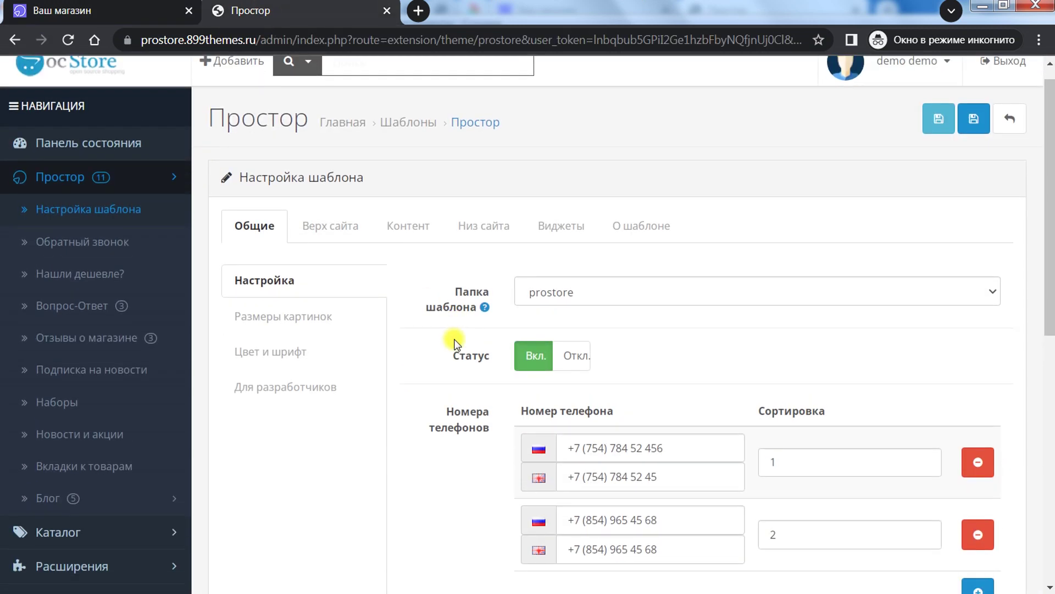
{"action": "scroll", "coordinate": [448, 337], "scroll_direction": "up", "scroll_amount": 3}
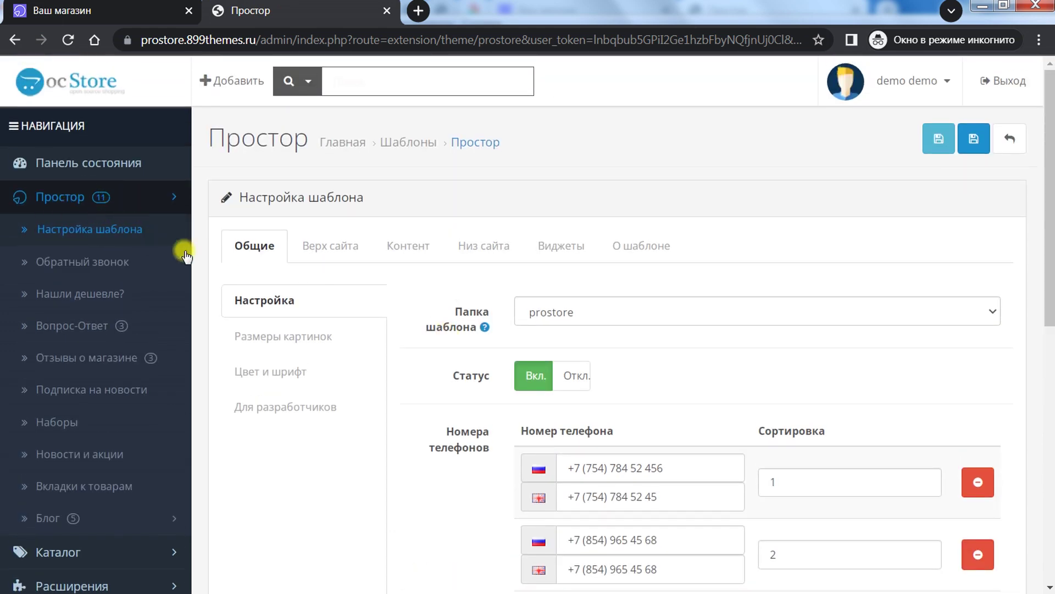
{"action": "scroll", "coordinate": [297, 385], "scroll_direction": "down", "scroll_amount": 3}
{"action": "scroll", "coordinate": [299, 382], "scroll_direction": "up", "scroll_amount": 3}
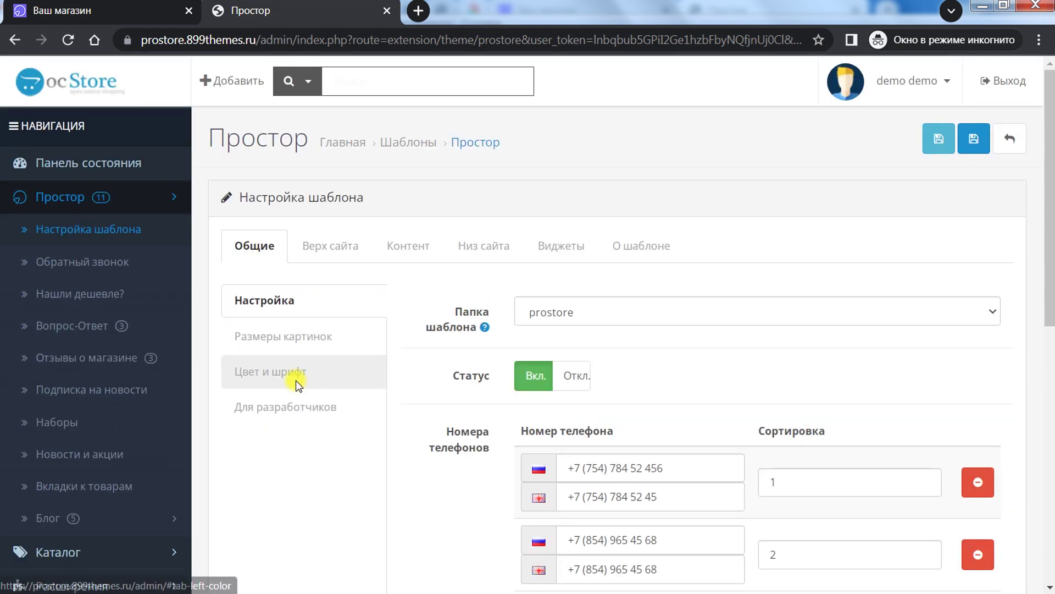
{"action": "scroll", "coordinate": [170, 405], "scroll_direction": "down", "scroll_amount": 8}
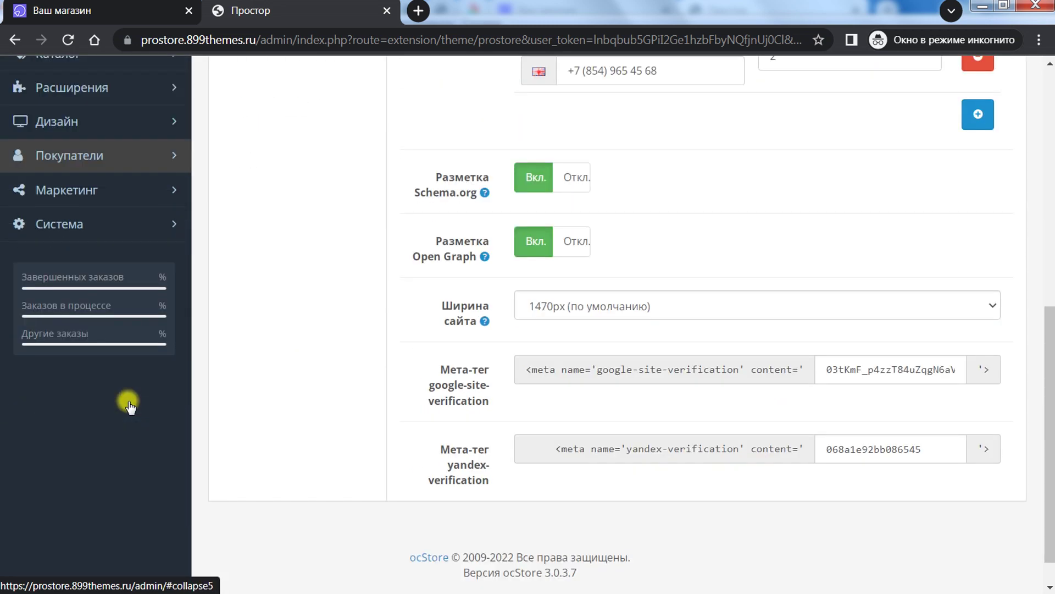
{"action": "scroll", "coordinate": [129, 391], "scroll_direction": "up", "scroll_amount": 5}
{"action": "scroll", "coordinate": [96, 430], "scroll_direction": "up", "scroll_amount": 3}
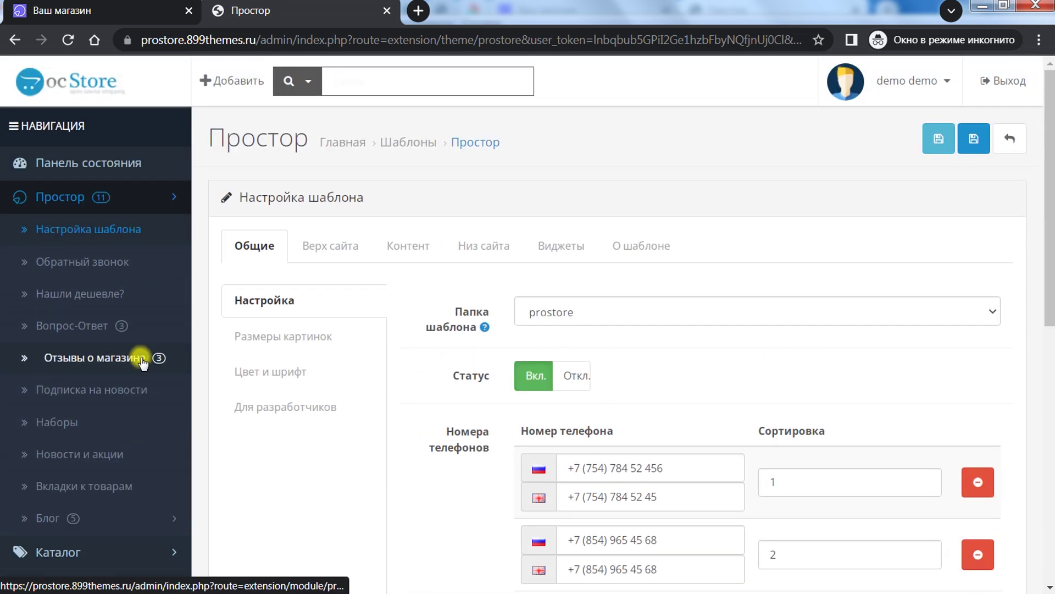
{"action": "key", "text": "ctrl+plus"}
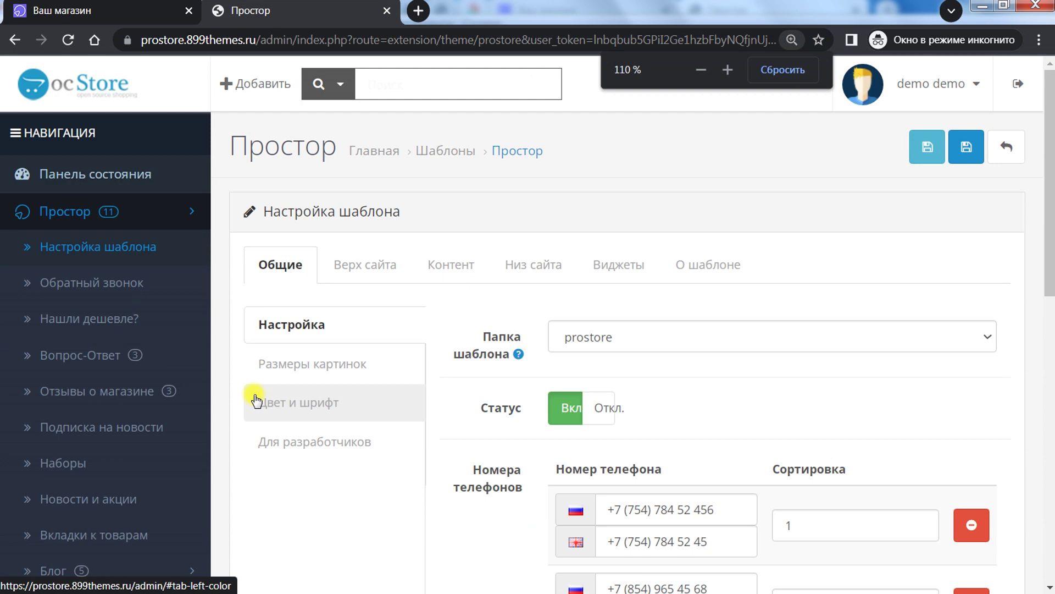
{"action": "scroll", "coordinate": [384, 307], "scroll_direction": "down", "scroll_amount": 4}
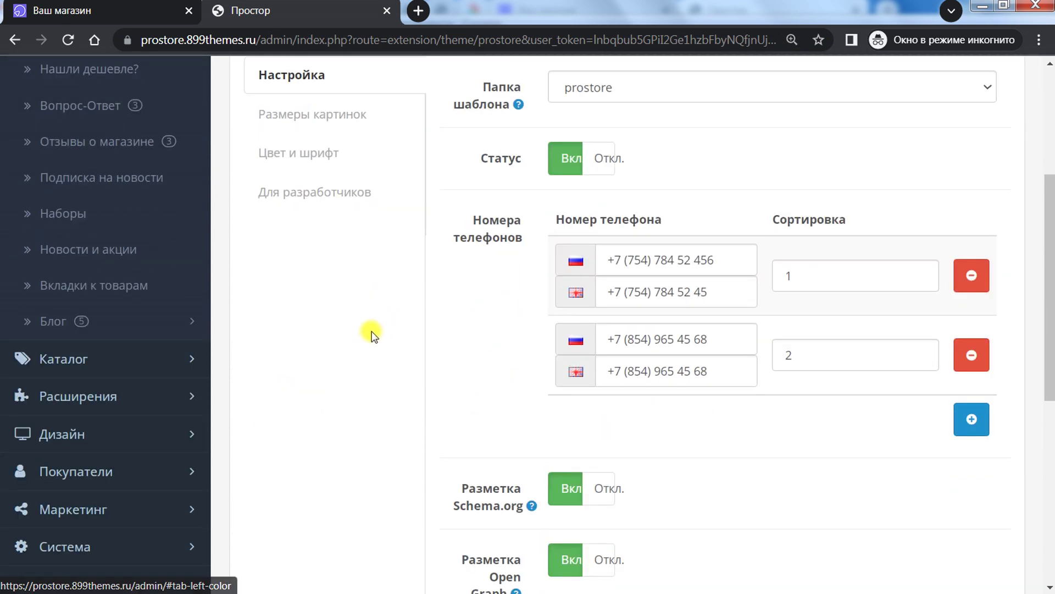
{"action": "scroll", "coordinate": [372, 332], "scroll_direction": "up", "scroll_amount": 3}
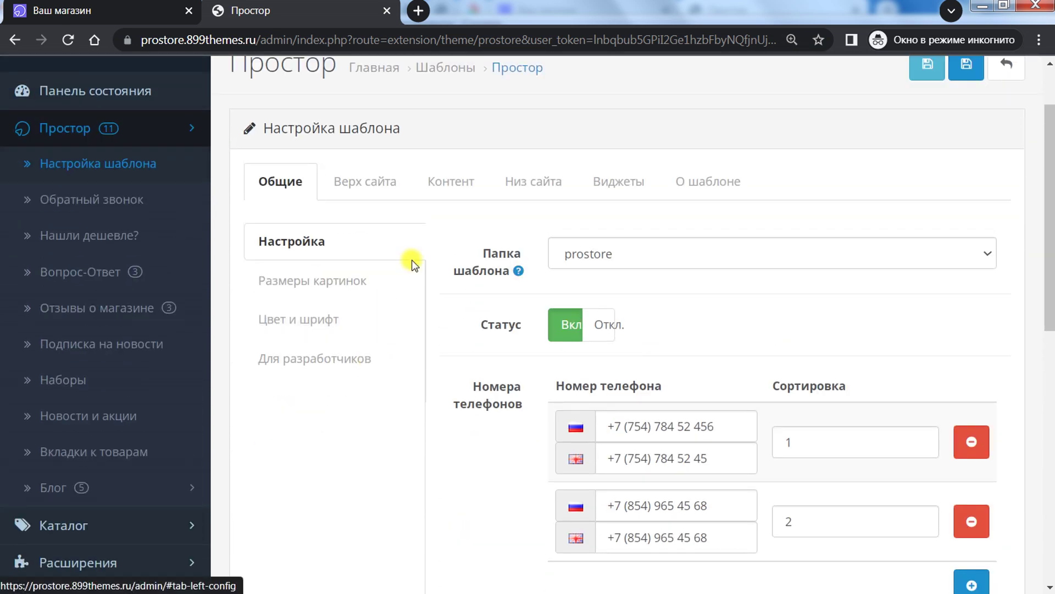
{"action": "scroll", "coordinate": [337, 231], "scroll_direction": "up", "scroll_amount": 2}
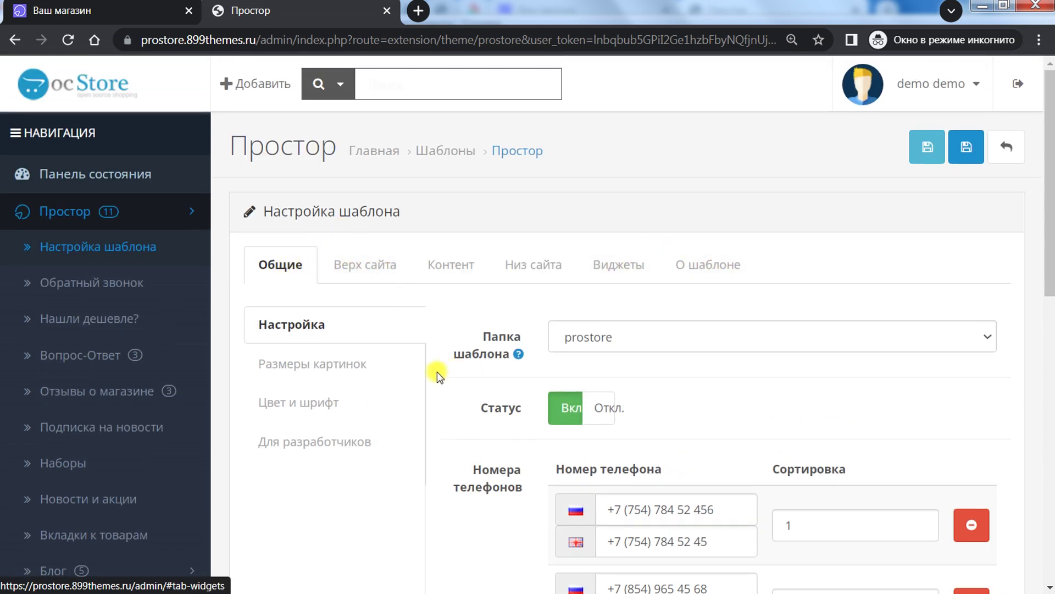
{"action": "scroll", "coordinate": [433, 375], "scroll_direction": "down", "scroll_amount": 3}
{"action": "scroll", "coordinate": [332, 209], "scroll_direction": "up", "scroll_amount": 3}
{"action": "scroll", "coordinate": [777, 355], "scroll_direction": "down", "scroll_amount": 2}
{"action": "left_click", "coordinate": [607, 251]}
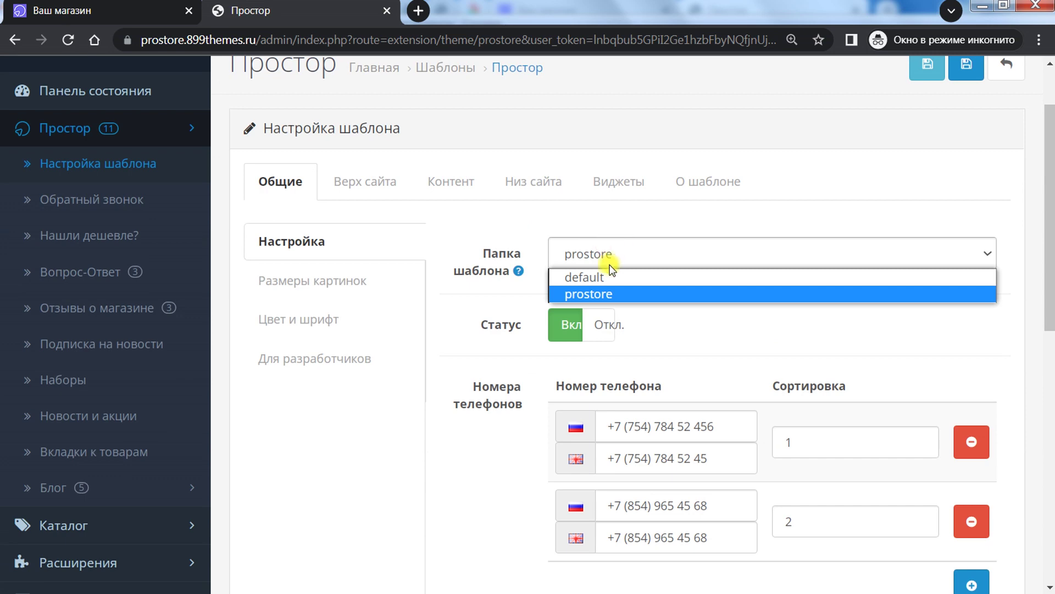
{"action": "left_click", "coordinate": [459, 282]}
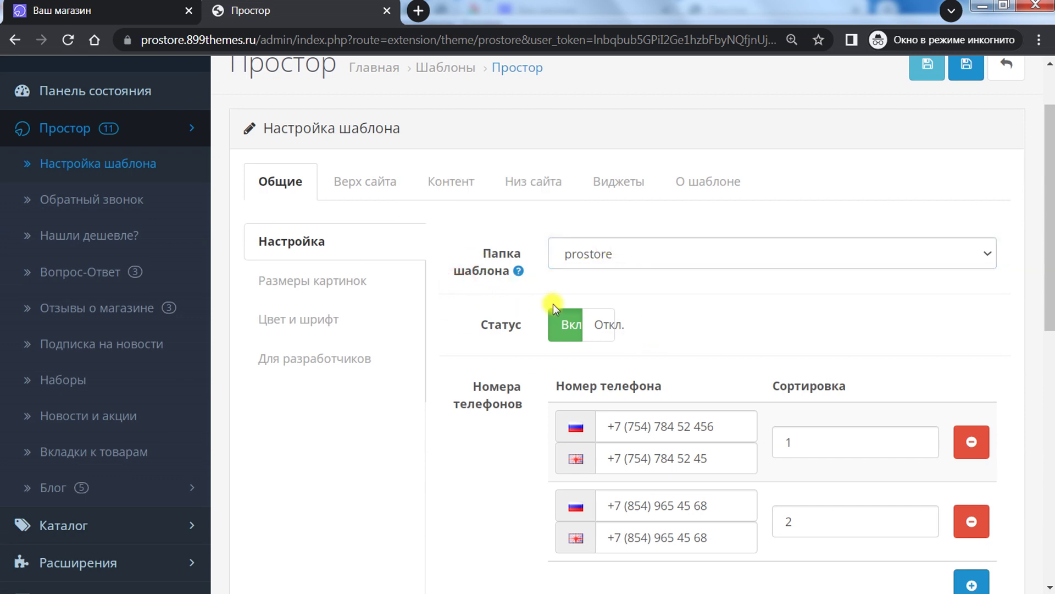
Step: Add four empty phone-number rows, then return to the live storefront
{"action": "scroll", "coordinate": [772, 294], "scroll_direction": "down", "scroll_amount": 1}
{"action": "scroll", "coordinate": [772, 294], "scroll_direction": "down", "scroll_amount": 3}
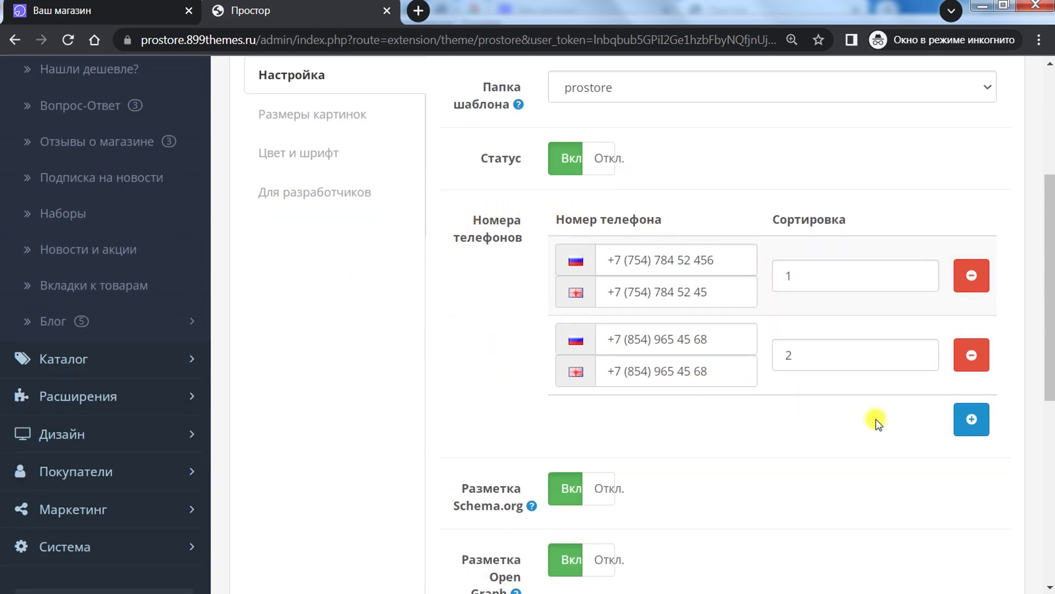
{"action": "left_click", "coordinate": [969, 417]}
{"action": "left_click", "coordinate": [972, 499]}
{"action": "scroll", "coordinate": [876, 273], "scroll_direction": "down", "scroll_amount": 3}
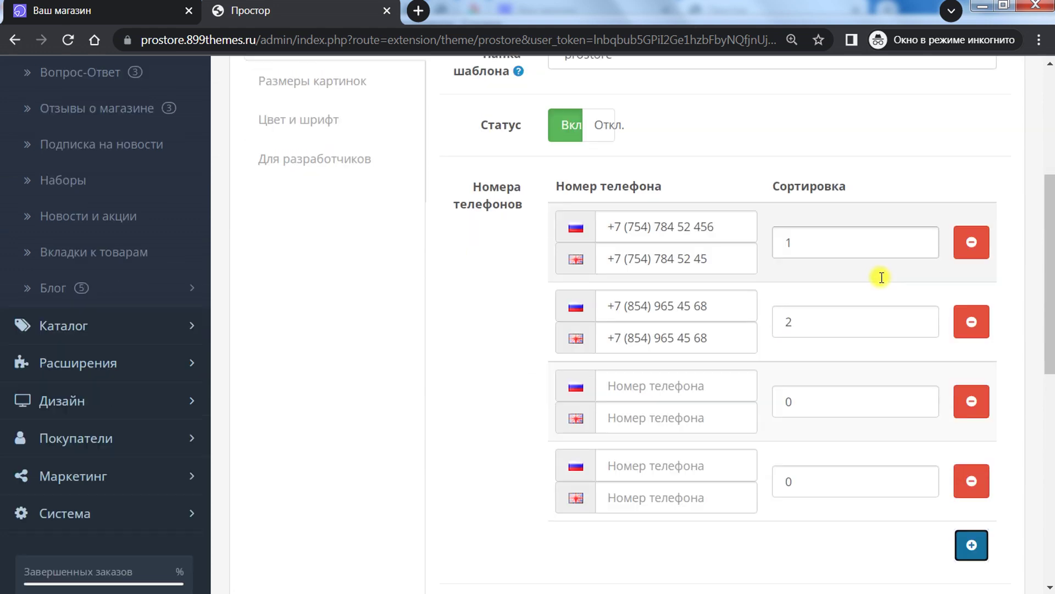
{"action": "left_click", "coordinate": [971, 410]}
{"action": "left_click", "coordinate": [971, 492]}
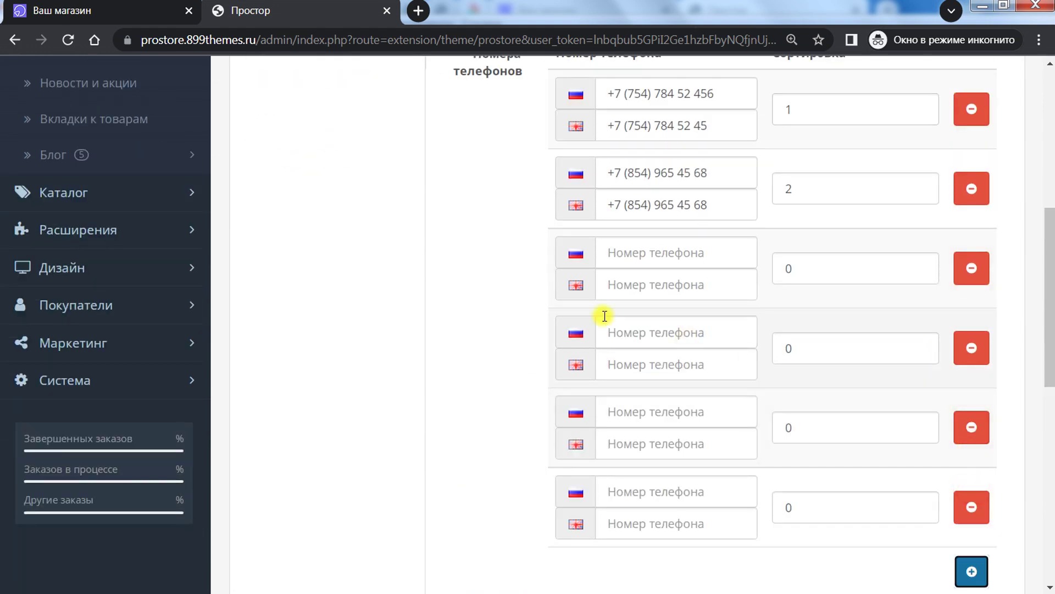
{"action": "scroll", "coordinate": [648, 332], "scroll_direction": "up", "scroll_amount": 3}
{"action": "key", "text": "ctrl+Tab"}
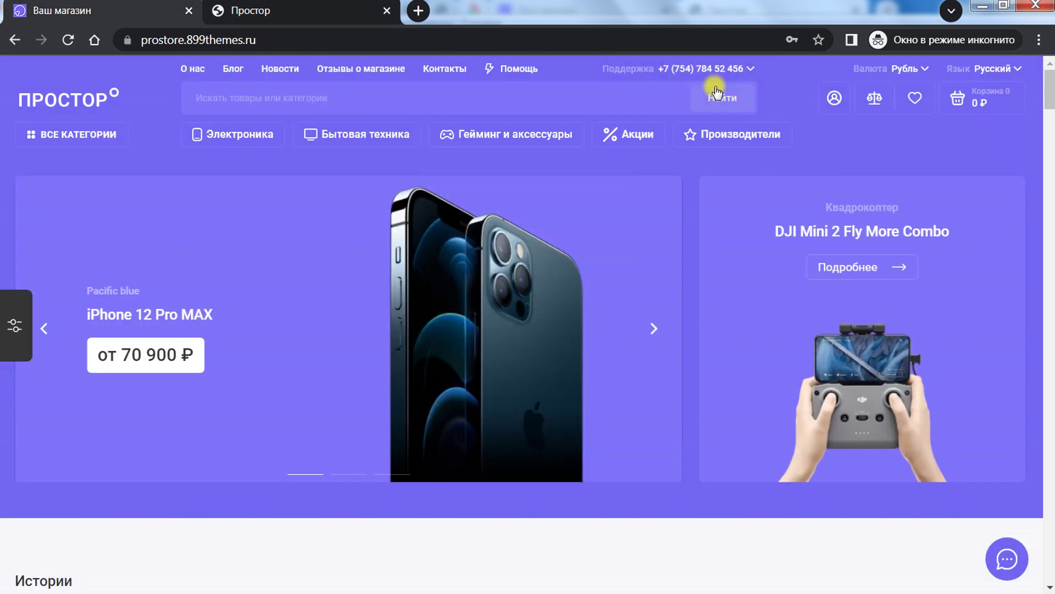
{"action": "mouse_move", "coordinate": [740, 73]}
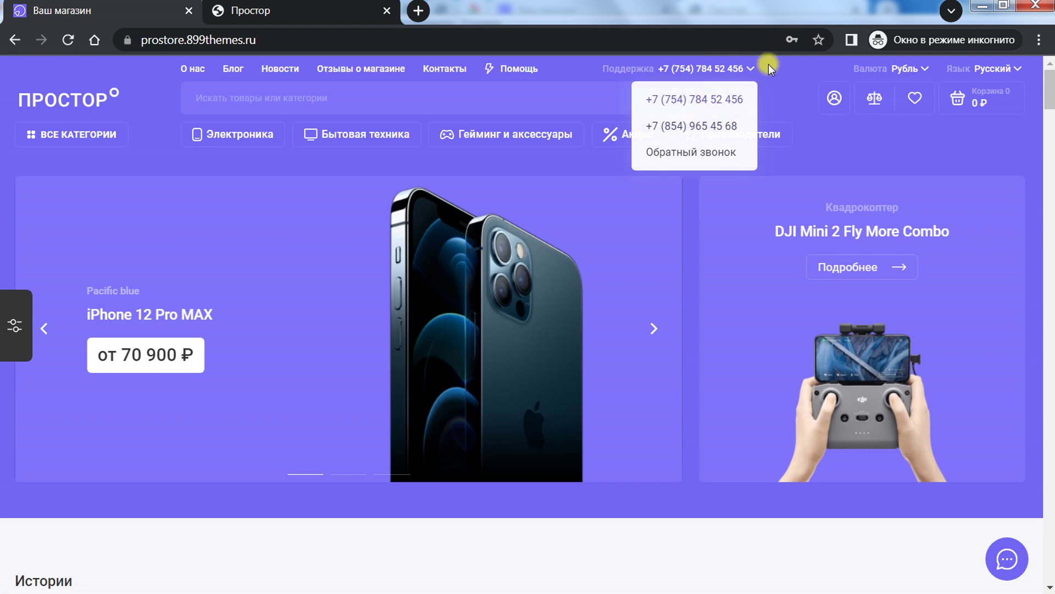
{"action": "left_click", "coordinate": [749, 70]}
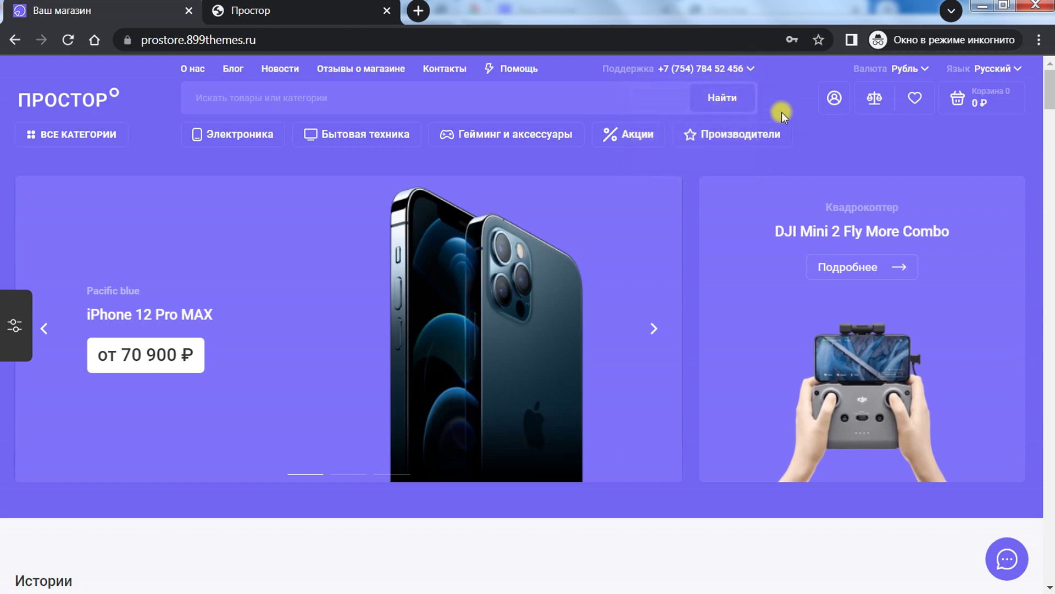
{"action": "left_click", "coordinate": [99, 11]}
{"action": "scroll", "coordinate": [389, 310], "scroll_direction": "down", "scroll_amount": 10}
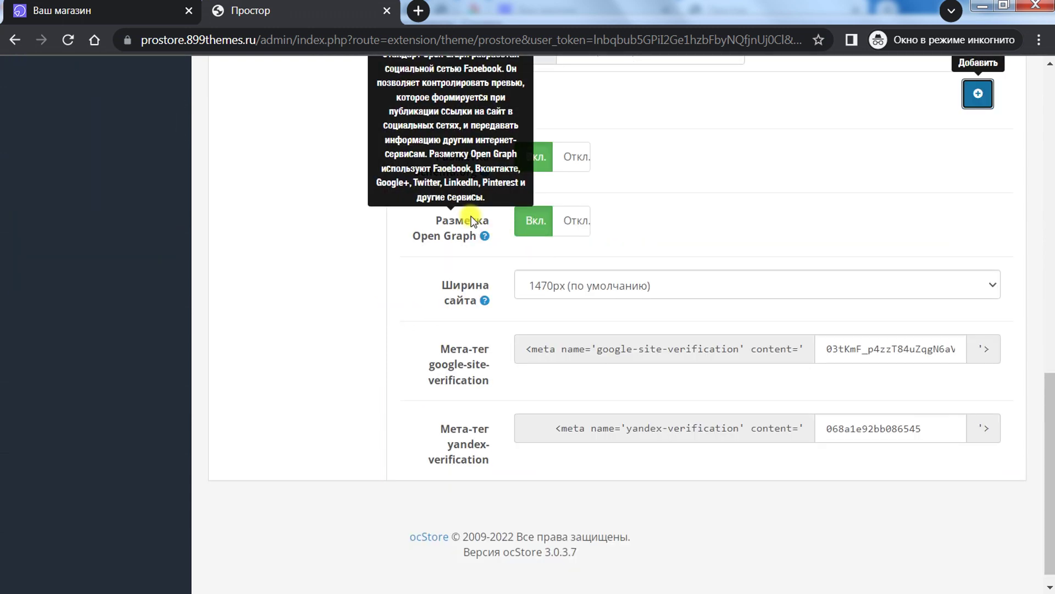
{"action": "scroll", "coordinate": [568, 231], "scroll_direction": "up", "scroll_amount": 3}
{"action": "mouse_move", "coordinate": [446, 330]}
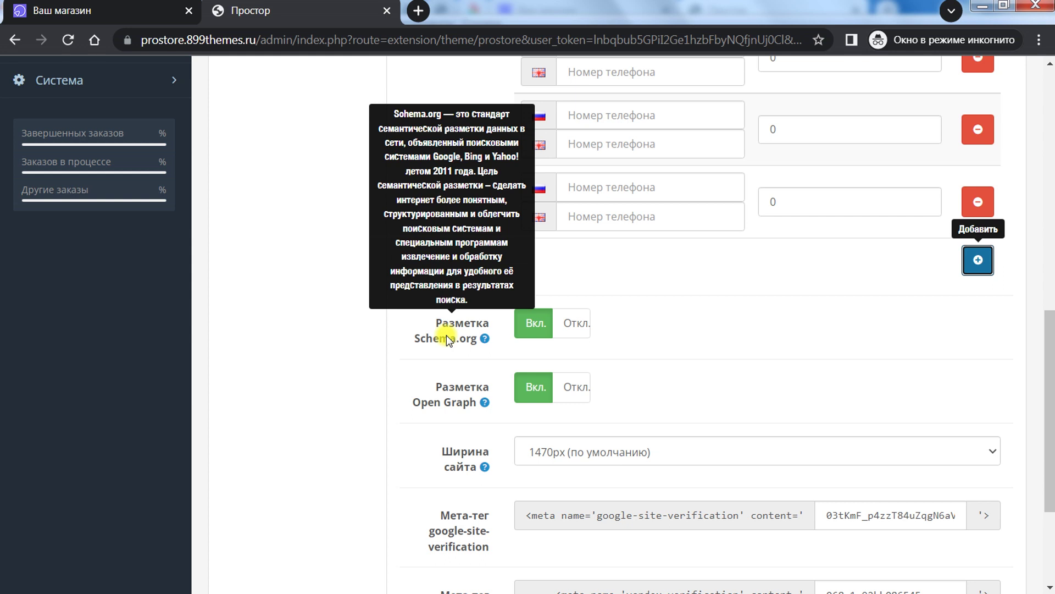
{"action": "mouse_move", "coordinate": [467, 410]}
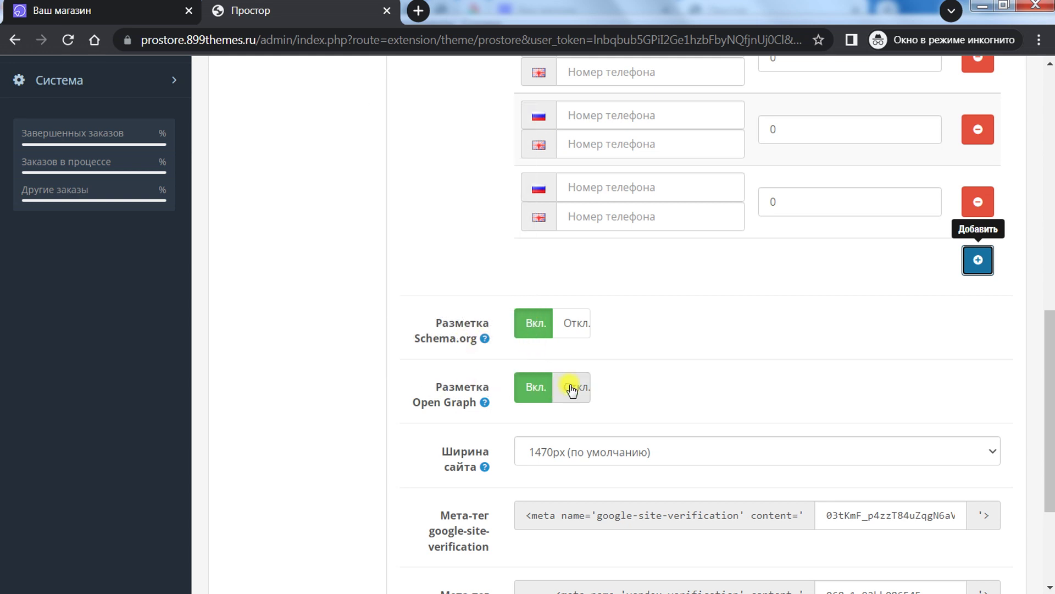
{"action": "left_click_drag", "start_coordinate": [1044, 350], "coordinate": [1045, 391]}
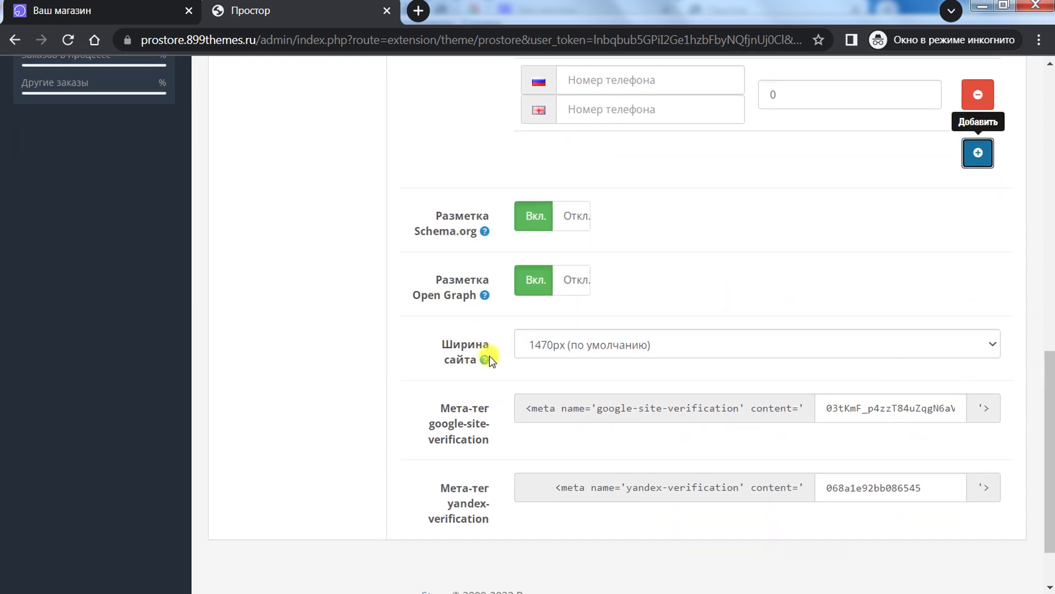
{"action": "left_click", "coordinate": [569, 346]}
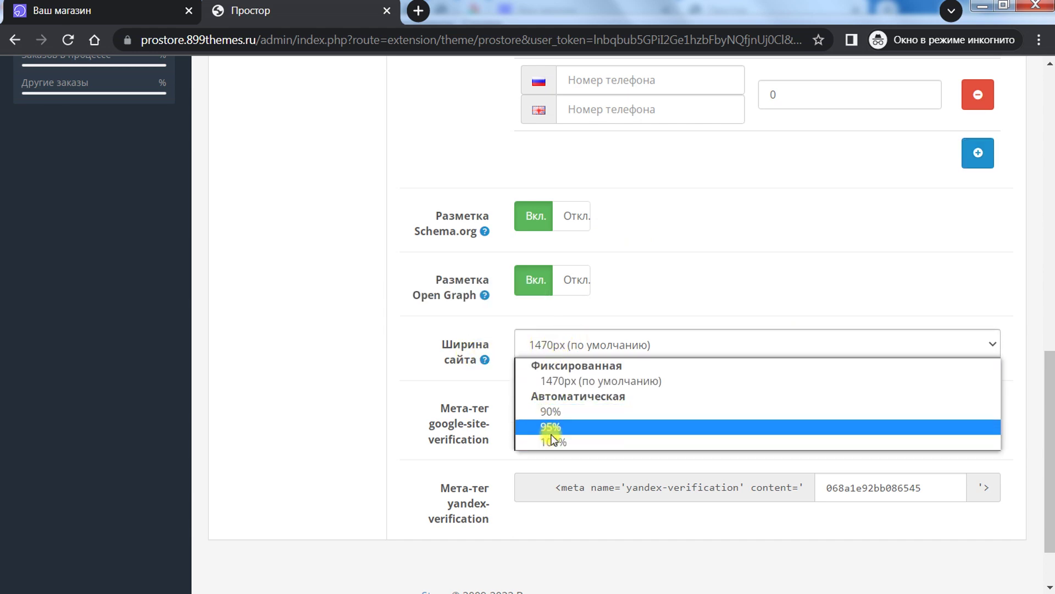
{"action": "key", "text": "ctrl+Tab"}
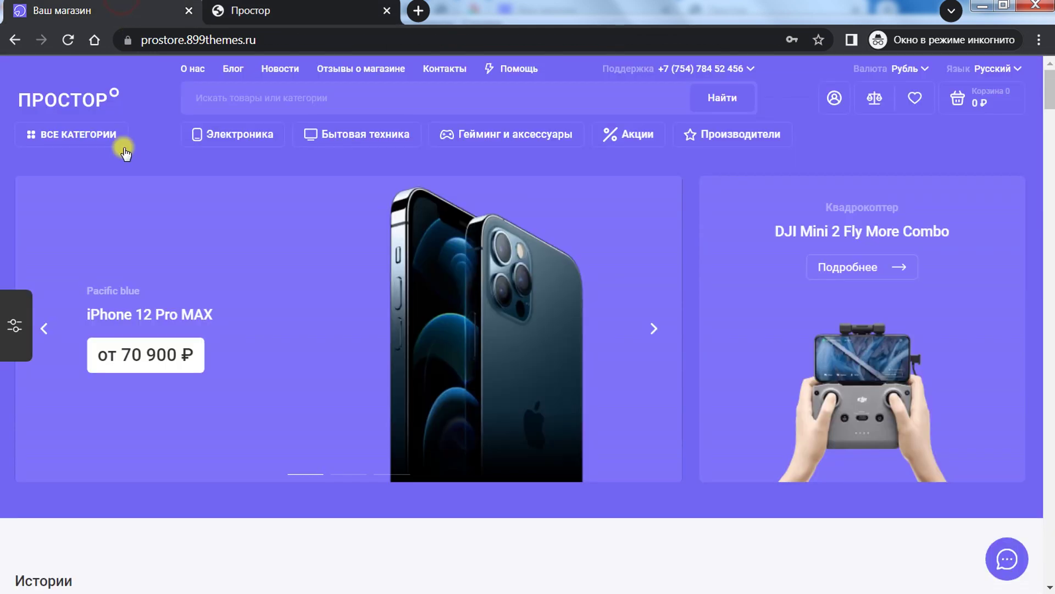
Step: Look over the storefront styling panel's Каталог and Общие options, then return to the admin
{"action": "left_click", "coordinate": [14, 330]}
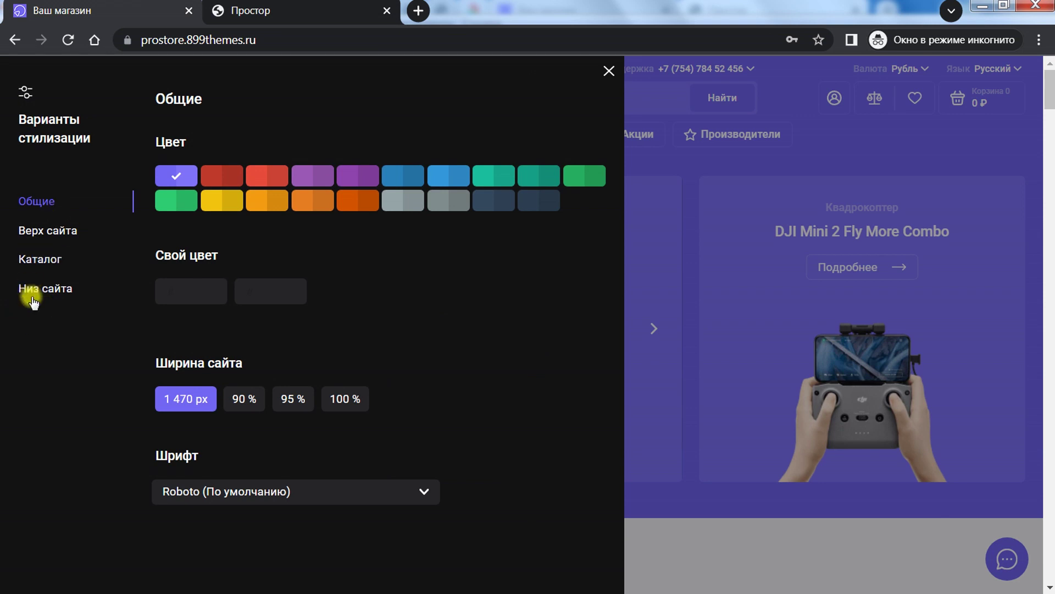
{"action": "left_click", "coordinate": [30, 259]}
{"action": "left_click", "coordinate": [36, 192]}
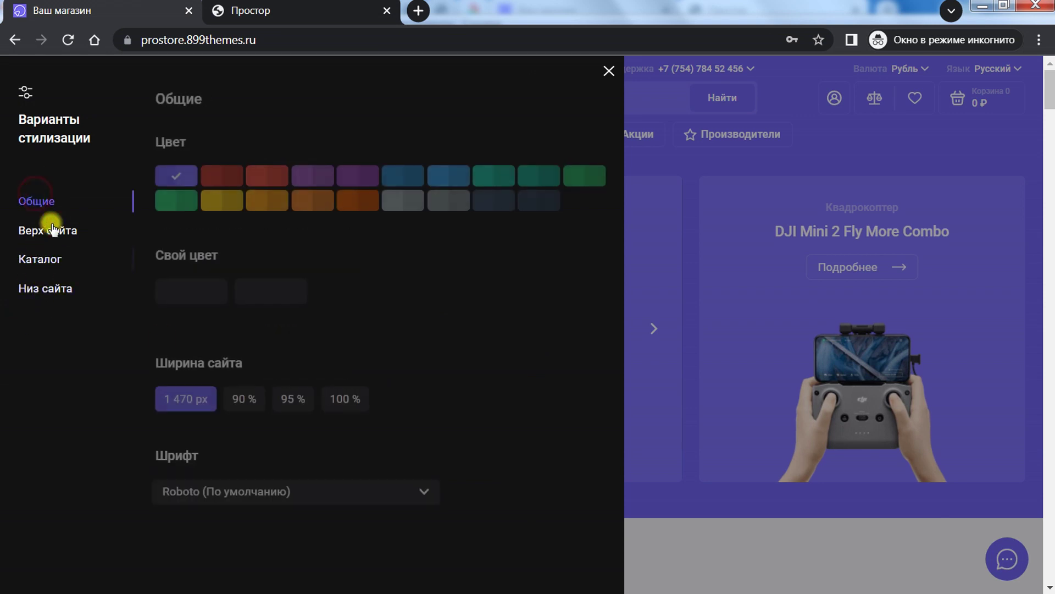
{"action": "key", "text": "ctrl+shift+Tab"}
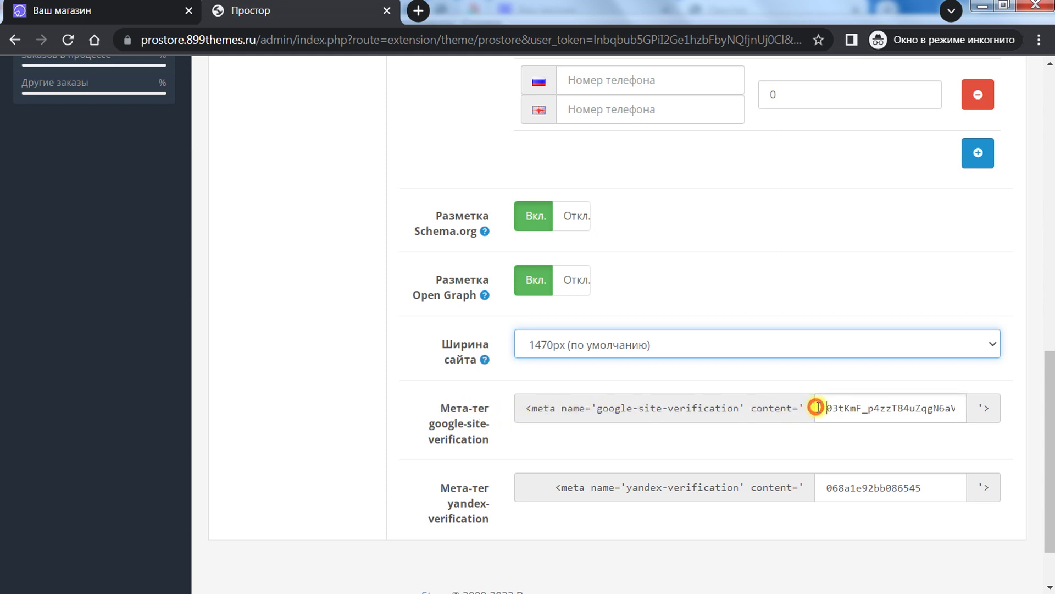
Step: Inspect the Google and Yandex verification codes without changing them, then scroll to the top
{"action": "left_click_drag", "start_coordinate": [816, 408], "coordinate": [965, 406]}
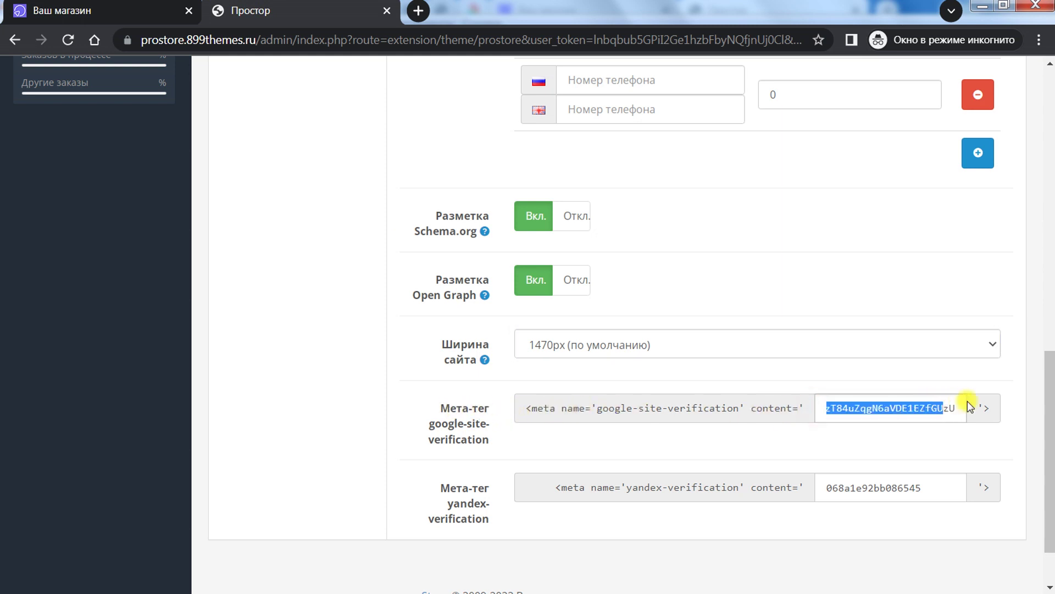
{"action": "left_click", "coordinate": [826, 488]}
{"action": "left_click_drag", "start_coordinate": [938, 488], "coordinate": [843, 467]}
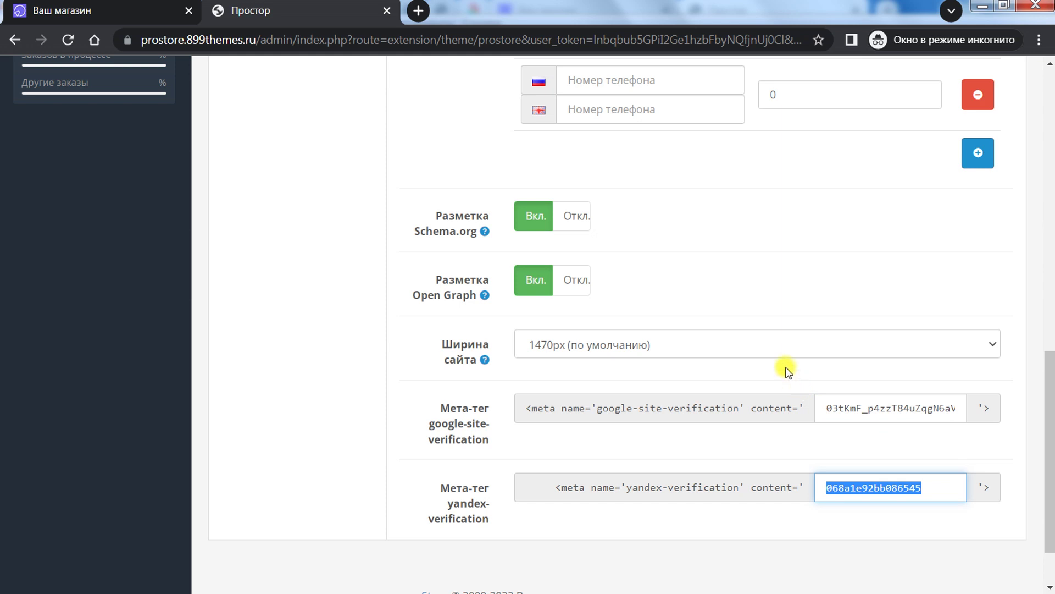
{"action": "left_click", "coordinate": [859, 407]}
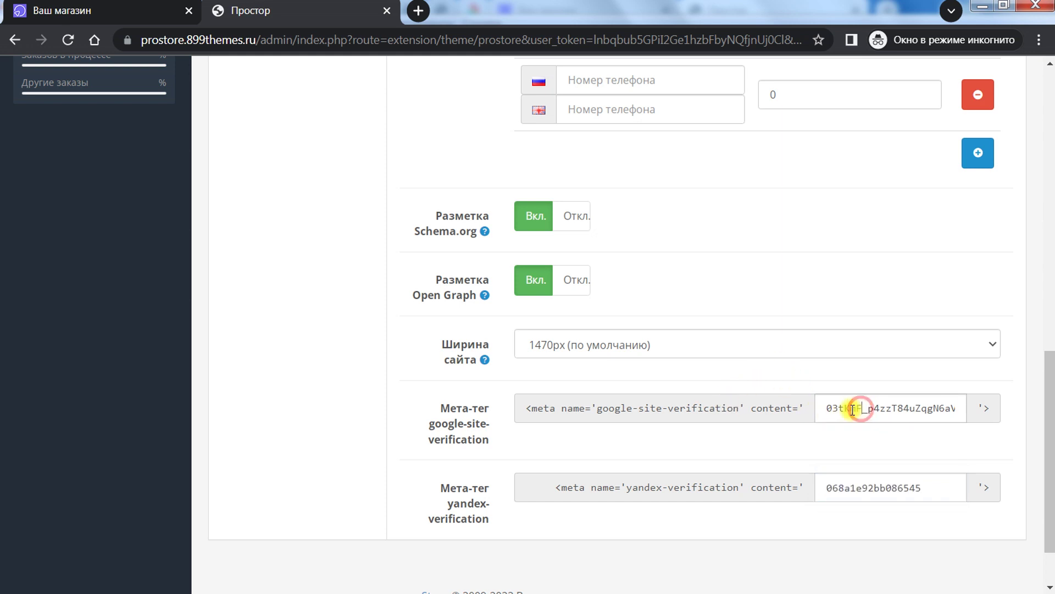
{"action": "left_click_drag", "start_coordinate": [824, 407], "coordinate": [971, 412]}
{"action": "left_click_drag", "start_coordinate": [935, 484], "coordinate": [795, 464]}
{"action": "left_click", "coordinate": [781, 274]}
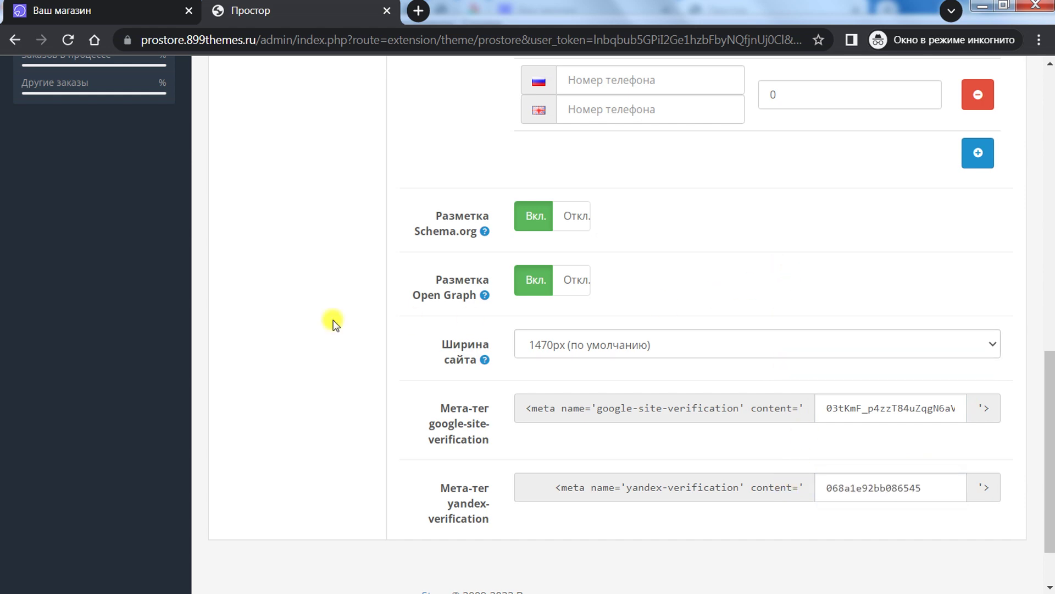
{"action": "scroll", "coordinate": [329, 323], "scroll_direction": "up", "scroll_amount": 10}
{"action": "scroll", "coordinate": [313, 352], "scroll_direction": "up", "scroll_amount": 3}
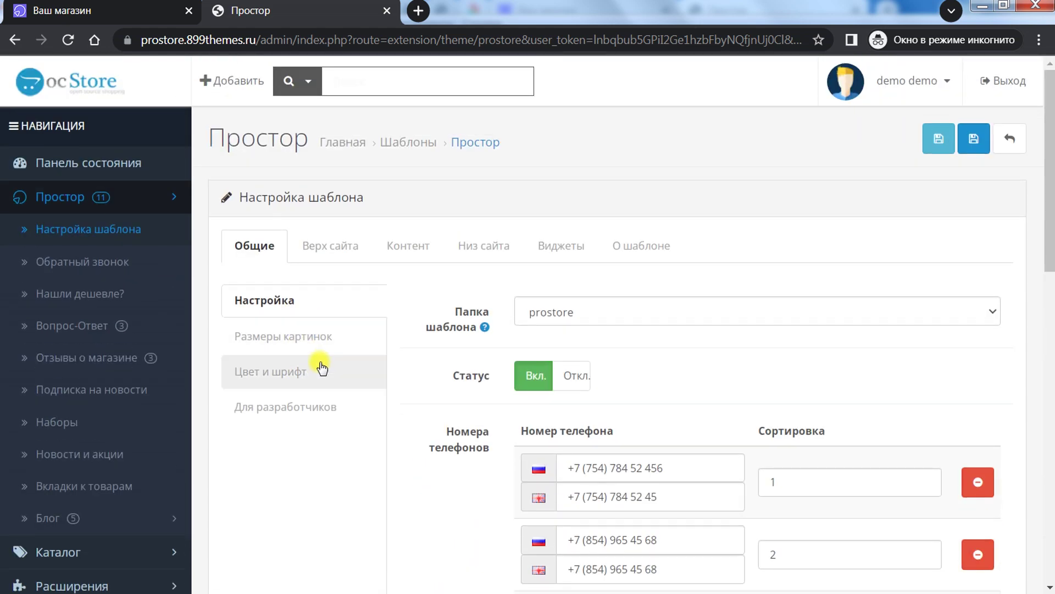
Step: Show the Размеры картинок image-size settings
{"action": "scroll", "coordinate": [311, 308], "scroll_direction": "down", "scroll_amount": 3}
{"action": "scroll", "coordinate": [275, 242], "scroll_direction": "up", "scroll_amount": 2}
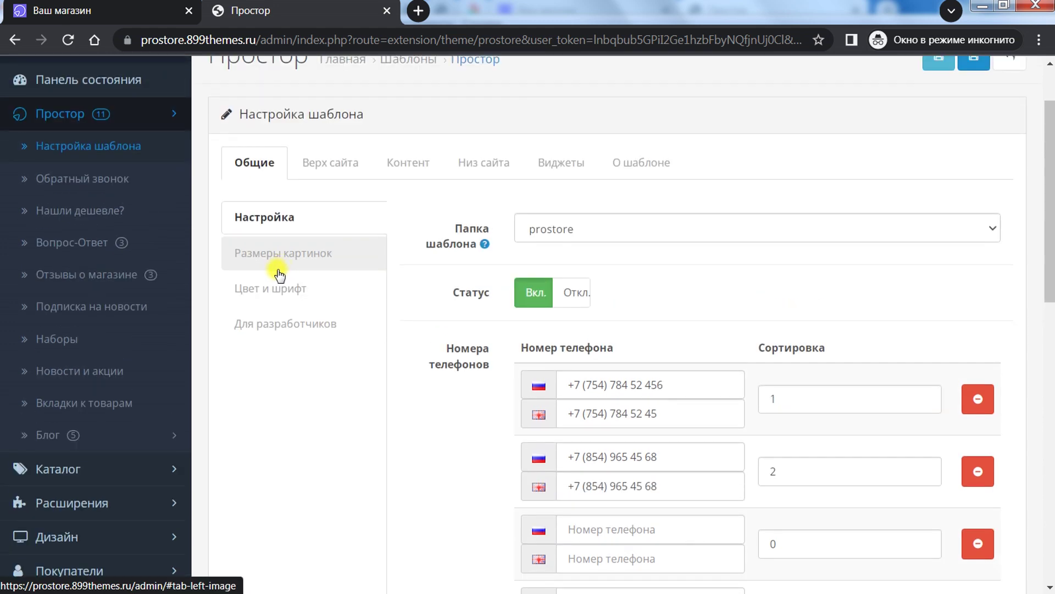
{"action": "left_click", "coordinate": [279, 257]}
{"action": "mouse_move", "coordinate": [1051, 159]}
{"action": "left_mouse_down"}
{"action": "mouse_move", "coordinate": [1050, 384]}
{"action": "mouse_move", "coordinate": [1047, 145]}
{"action": "left_mouse_up"}
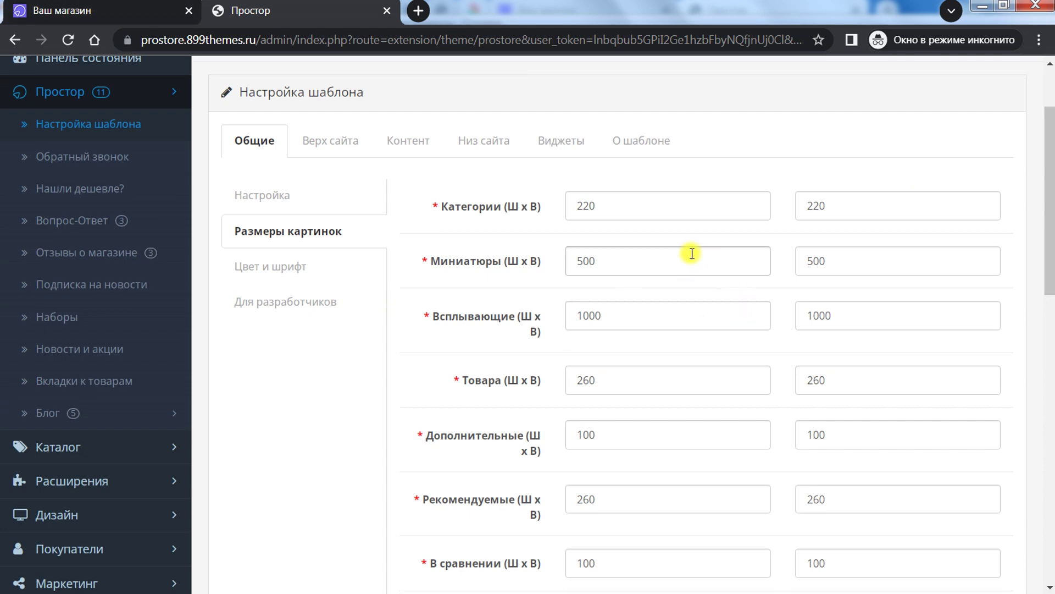
Step: Compare with the storefront, close its styling panel, and view the Цвет и шрифт settings
{"action": "left_click", "coordinate": [104, 10]}
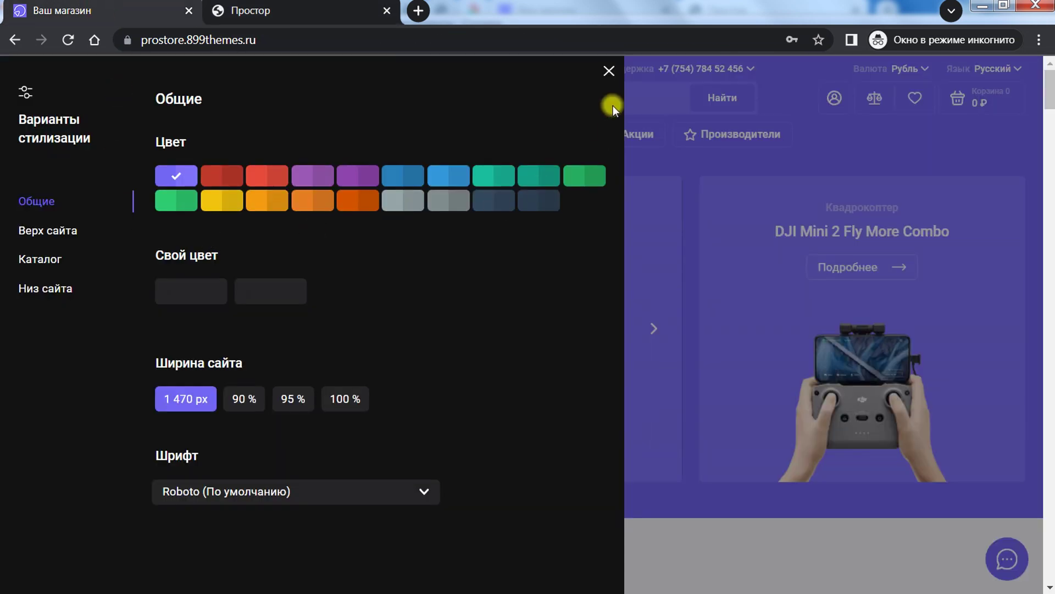
{"action": "left_click", "coordinate": [608, 76]}
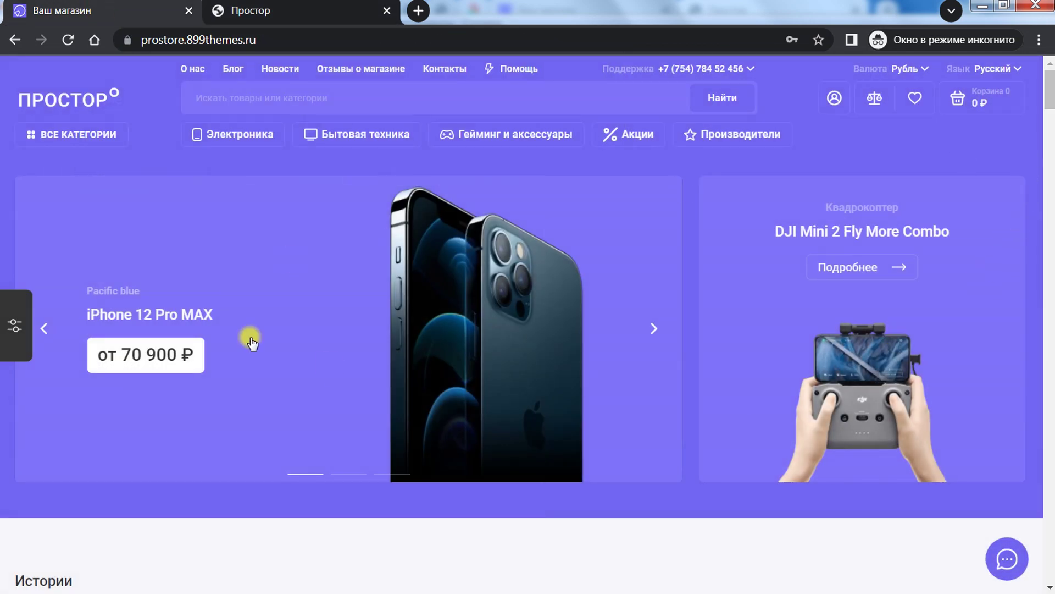
{"action": "scroll", "coordinate": [1050, 103], "scroll_direction": "down", "scroll_amount": 15}
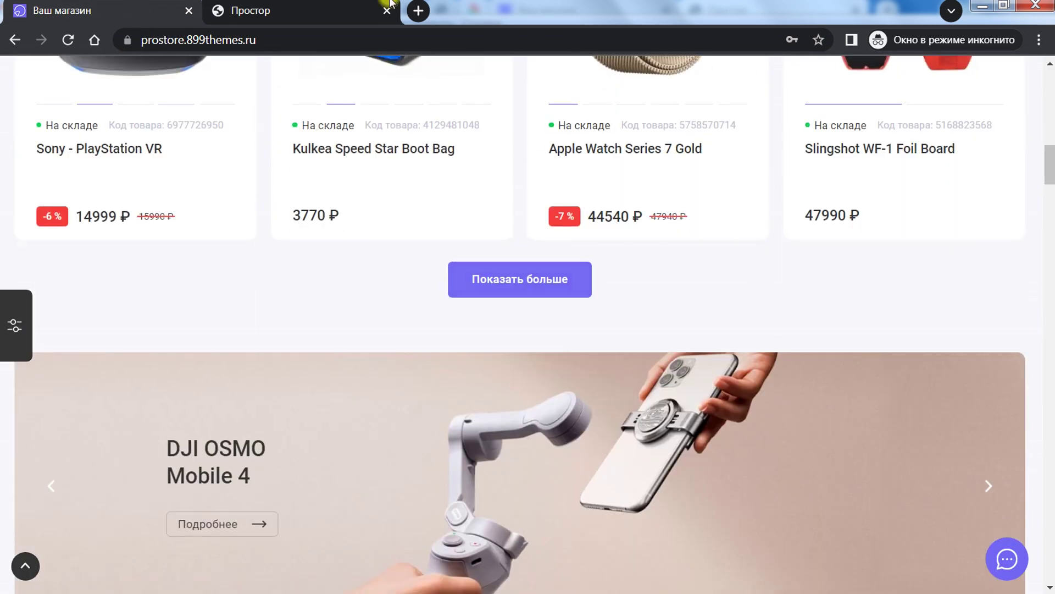
{"action": "left_click", "coordinate": [250, 11]}
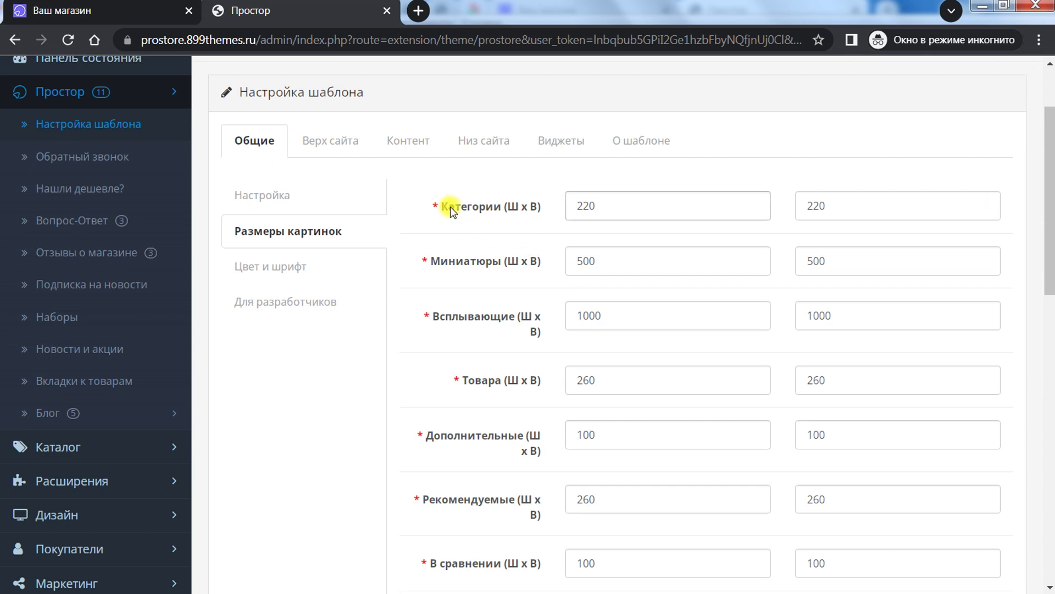
{"action": "left_click_drag", "start_coordinate": [1051, 197], "coordinate": [1031, 212]}
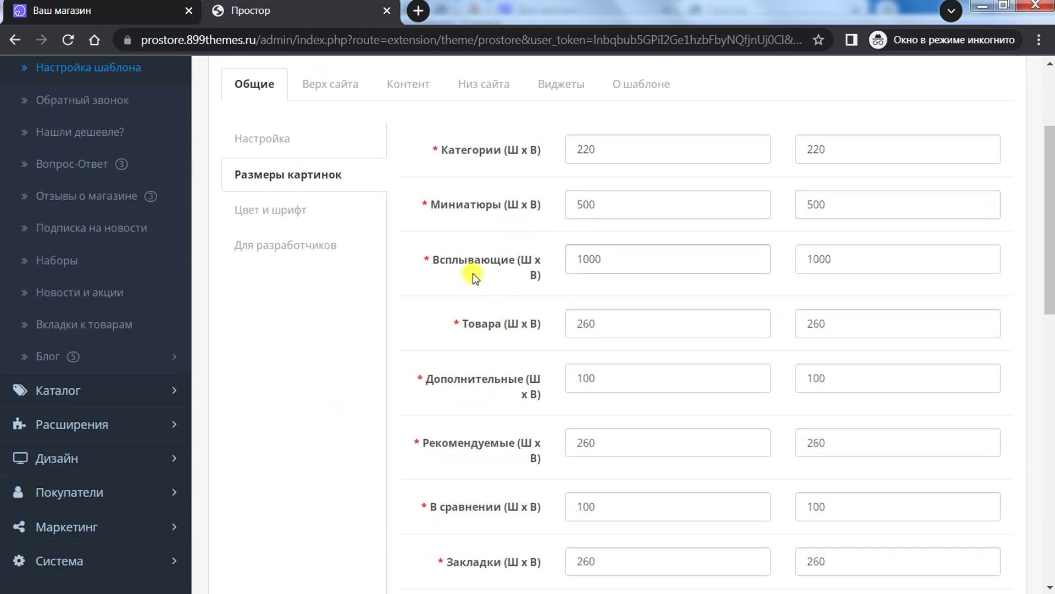
{"action": "left_click", "coordinate": [302, 203]}
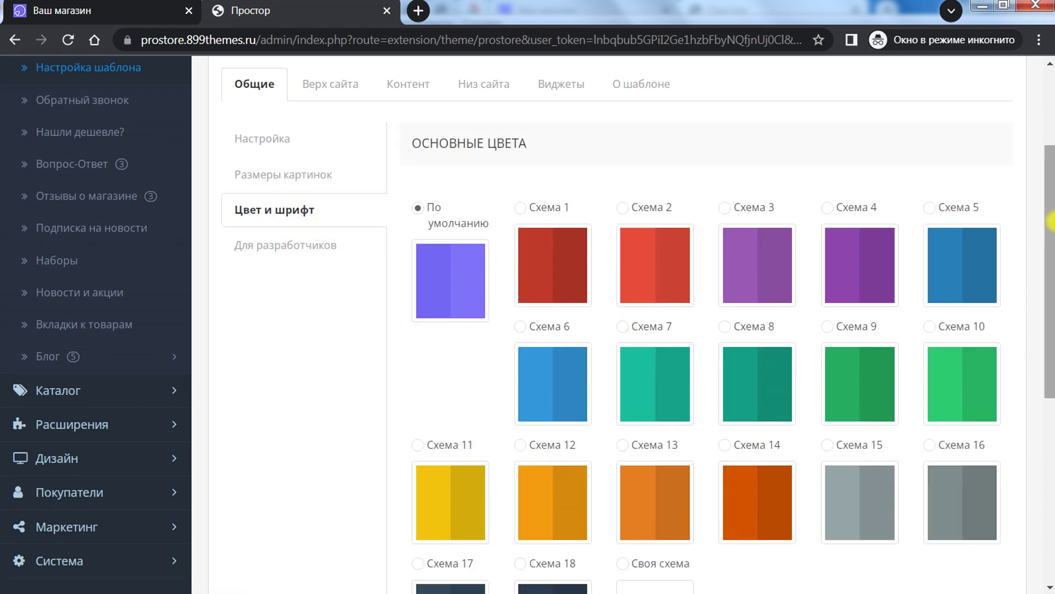
Step: Switch to the Своя схема colour scheme with dark red and red as its two colours
{"action": "left_click_drag", "start_coordinate": [1048, 198], "coordinate": [1050, 224]}
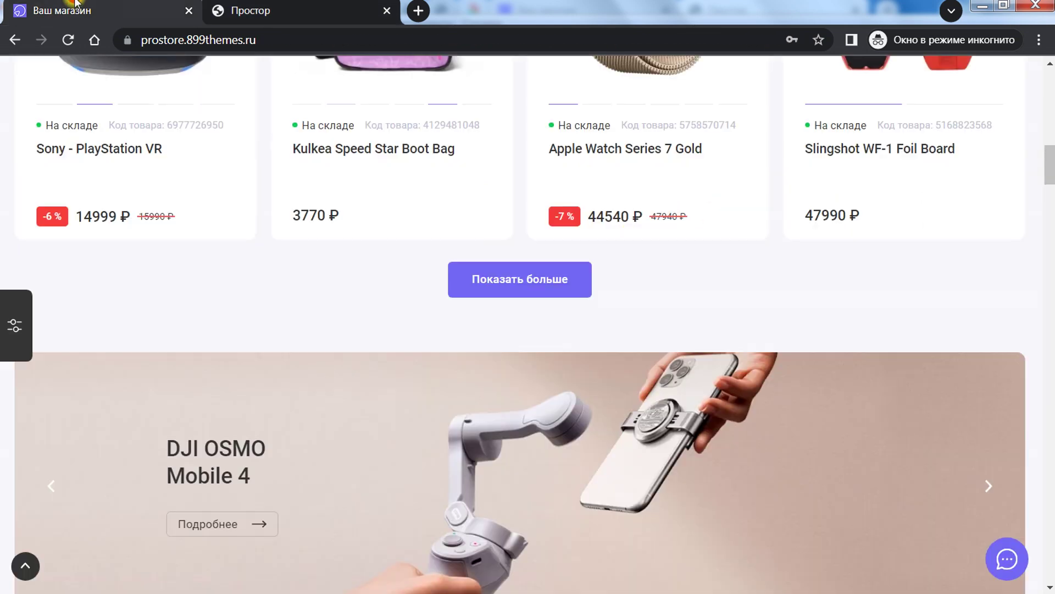
{"action": "left_click", "coordinate": [12, 322]}
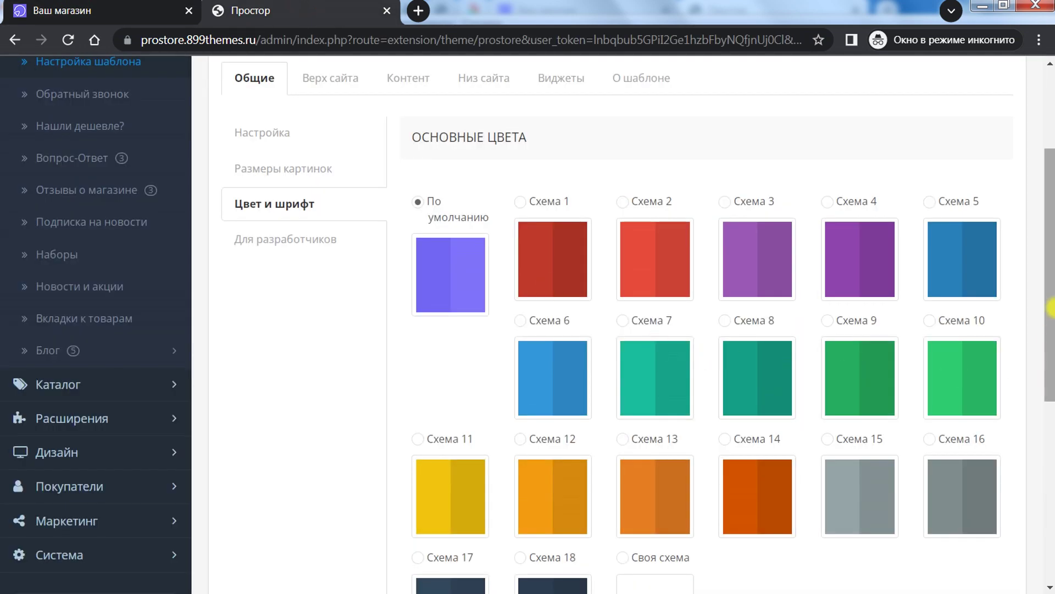
{"action": "scroll", "coordinate": [1050, 385], "scroll_direction": "down", "scroll_amount": 3}
{"action": "scroll", "coordinate": [1049, 385], "scroll_direction": "down", "scroll_amount": 1}
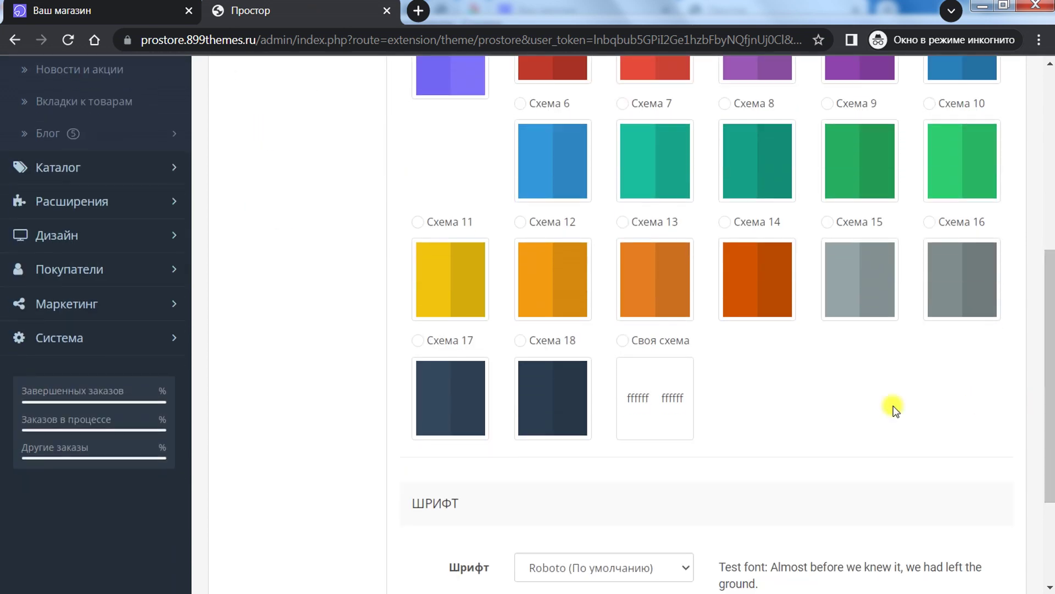
{"action": "left_click", "coordinate": [619, 340]}
{"action": "left_click", "coordinate": [632, 400]}
{"action": "left_click", "coordinate": [596, 482]}
{"action": "left_click", "coordinate": [676, 404]}
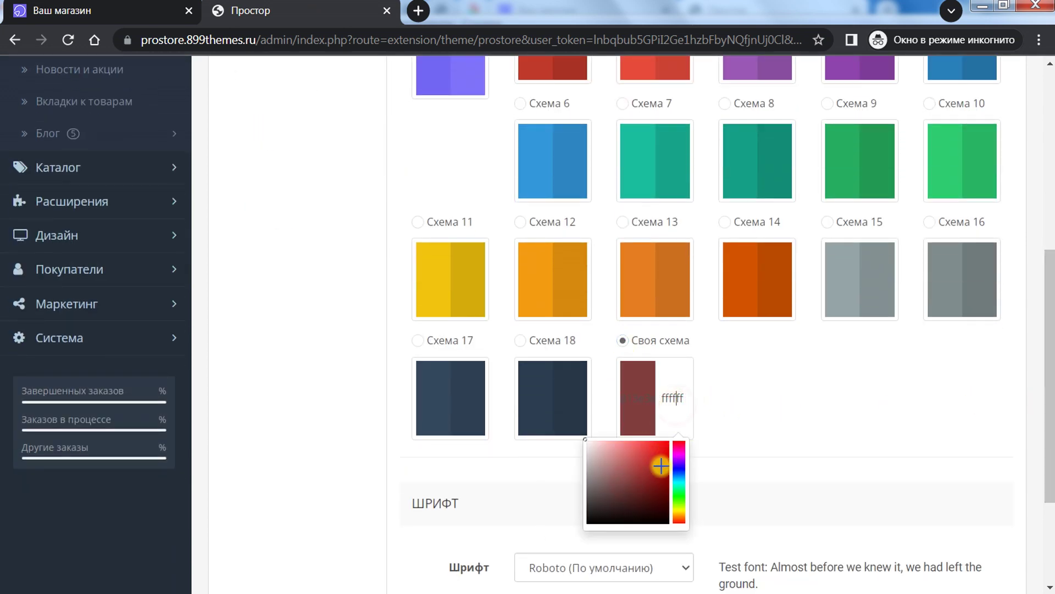
{"action": "left_click", "coordinate": [661, 466]}
{"action": "left_click", "coordinate": [768, 397]}
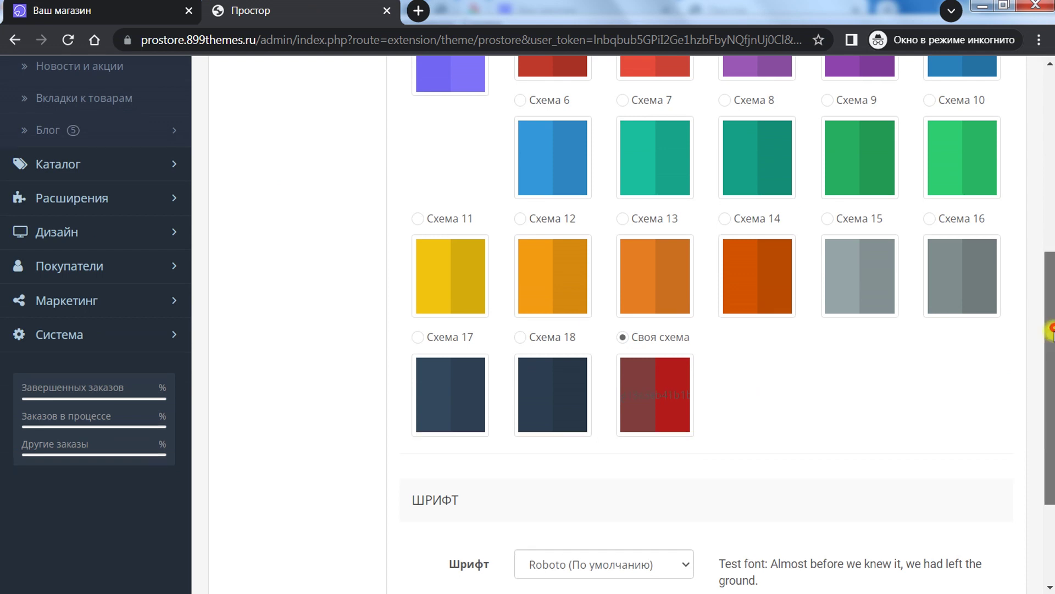
{"action": "left_click_drag", "start_coordinate": [1044, 341], "coordinate": [1044, 420]}
{"action": "left_click", "coordinate": [632, 401]}
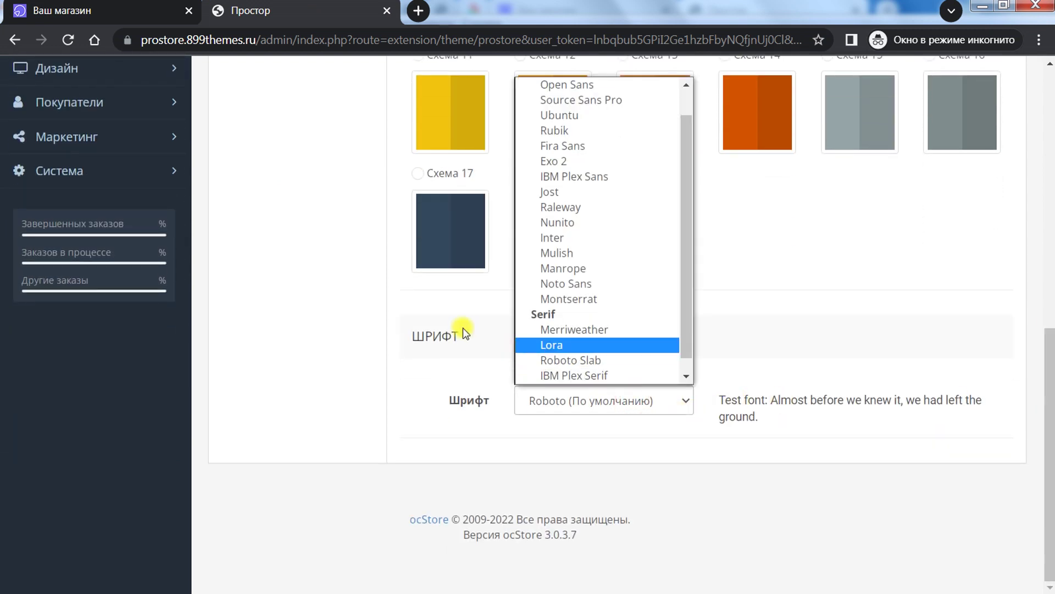
{"action": "left_click_drag", "start_coordinate": [686, 179], "coordinate": [693, 207]}
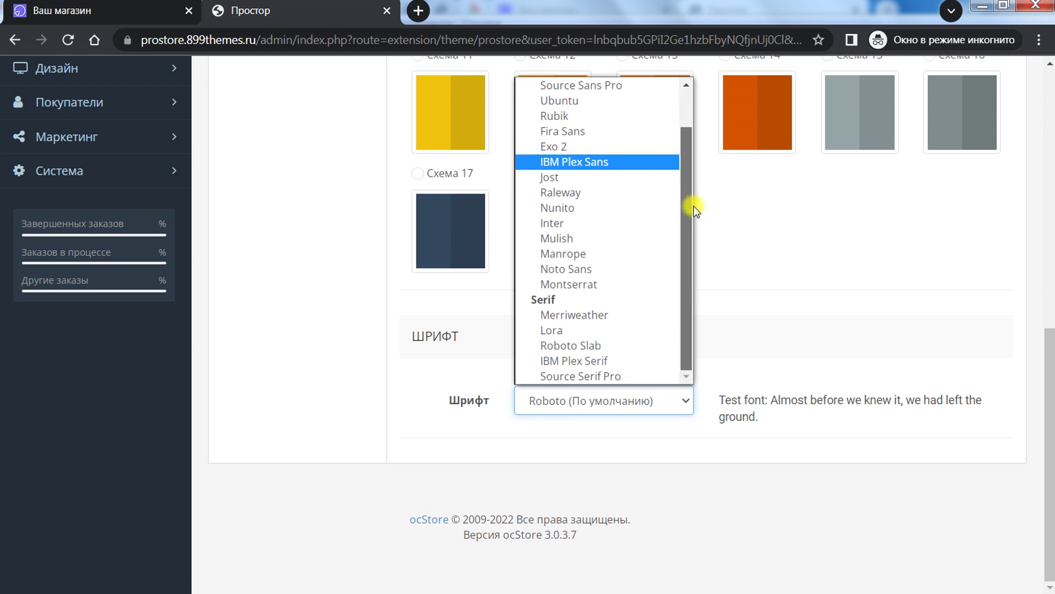
{"action": "left_click", "coordinate": [338, 419]}
{"action": "left_click", "coordinate": [585, 409]}
{"action": "left_click_drag", "start_coordinate": [687, 220], "coordinate": [693, 296]}
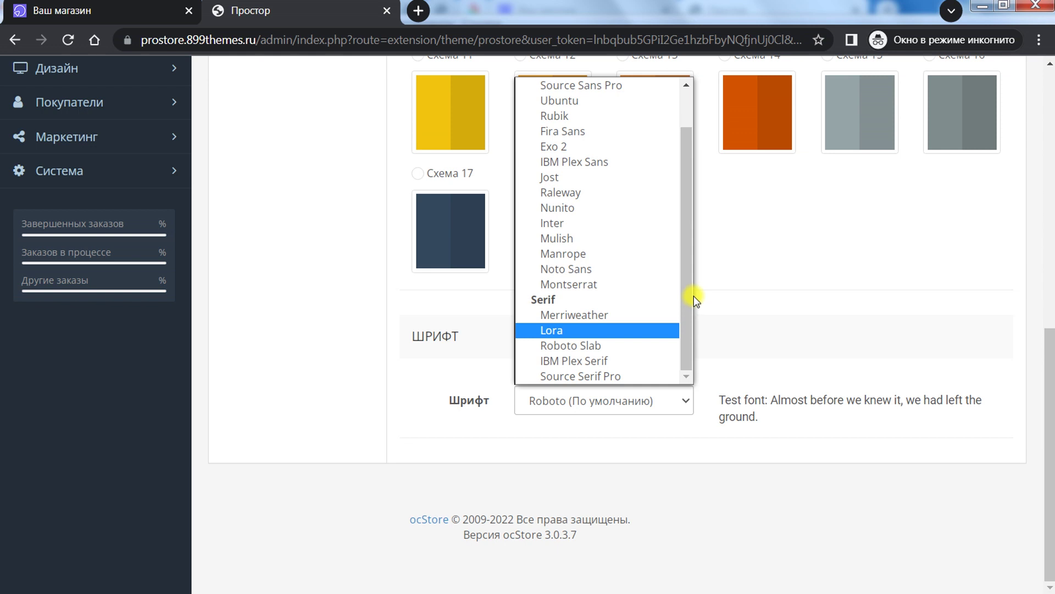
{"action": "mouse_move", "coordinate": [693, 296]}
{"action": "left_mouse_down"}
{"action": "mouse_move", "coordinate": [684, 224]}
{"action": "mouse_move", "coordinate": [685, 299]}
{"action": "left_mouse_up"}
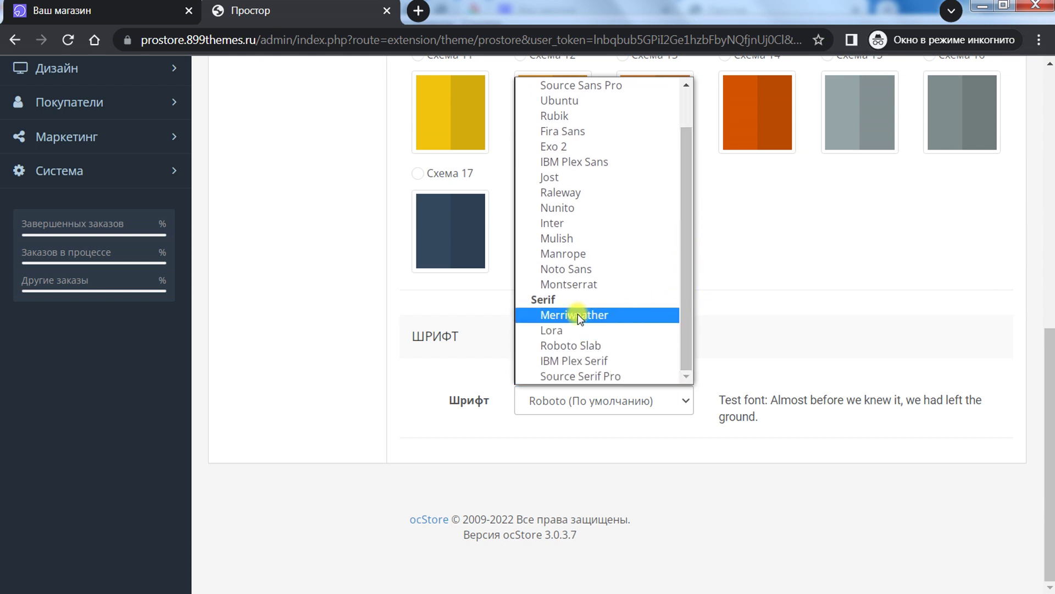
{"action": "left_click", "coordinate": [323, 364]}
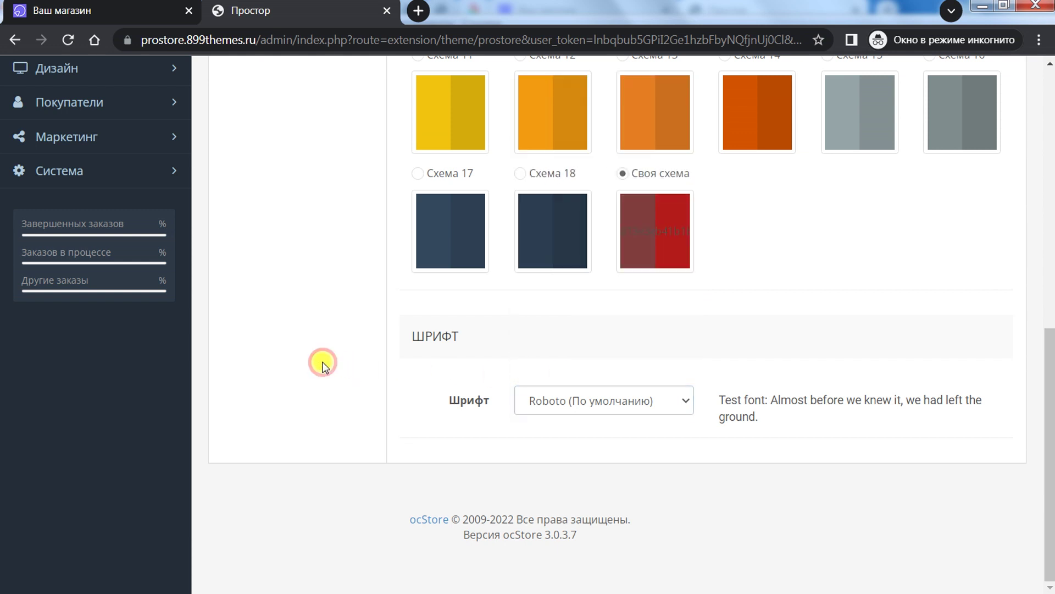
{"action": "left_click", "coordinate": [560, 396]}
{"action": "left_click_drag", "start_coordinate": [682, 271], "coordinate": [681, 312]}
{"action": "left_click", "coordinate": [339, 369]}
{"action": "scroll", "coordinate": [302, 350], "scroll_direction": "up", "scroll_amount": 10}
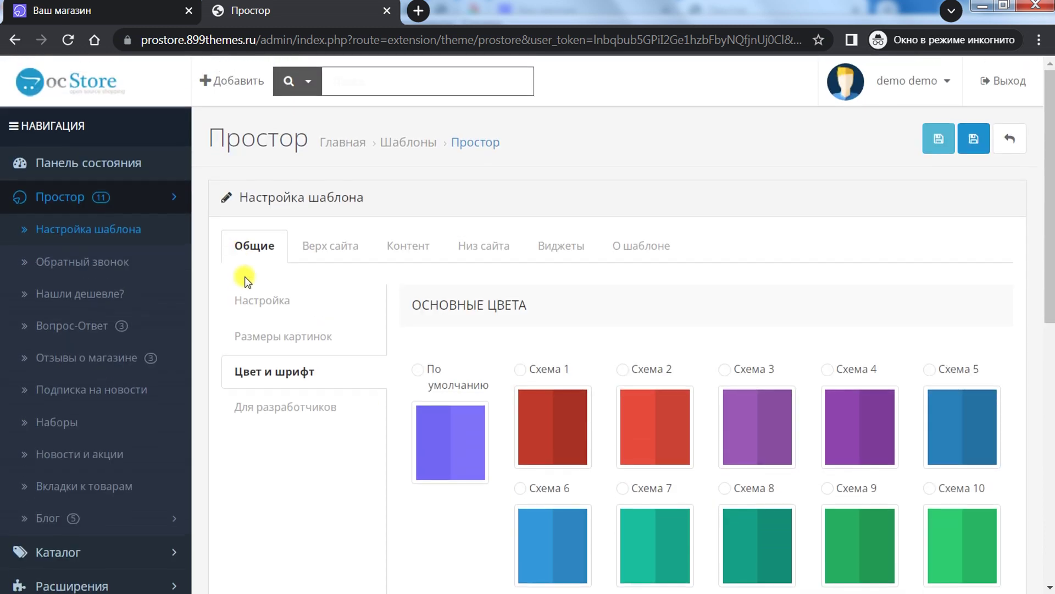
Step: Review the developer section: empty CSS/JS editors, scripts at site bottom, Bootstrap 3, lazyLoad on
{"action": "left_click", "coordinate": [288, 412]}
{"action": "scroll", "coordinate": [638, 233], "scroll_direction": "down", "scroll_amount": 7}
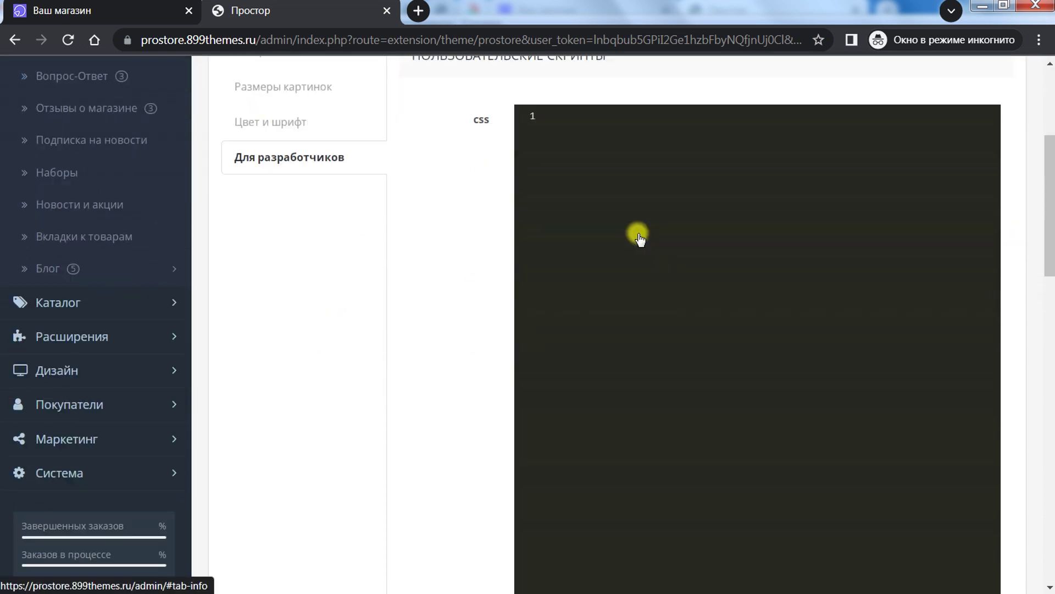
{"action": "scroll", "coordinate": [638, 234], "scroll_direction": "up", "scroll_amount": 6}
{"action": "left_click", "coordinate": [594, 208]}
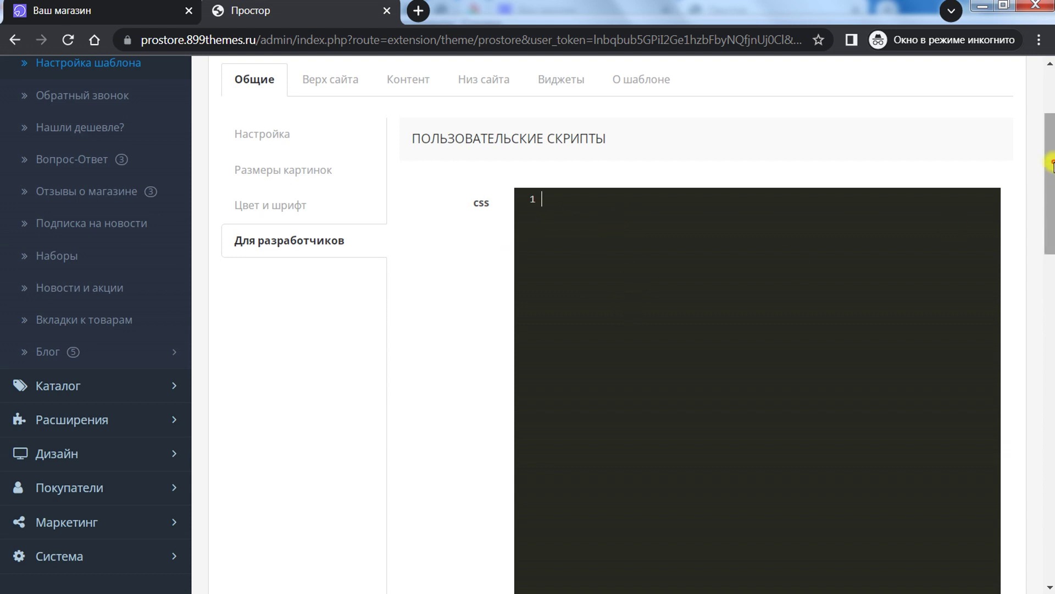
{"action": "mouse_move", "coordinate": [1051, 165]}
{"action": "left_mouse_down"}
{"action": "mouse_move", "coordinate": [1047, 259]}
{"action": "mouse_move", "coordinate": [1048, 183]}
{"action": "left_mouse_up"}
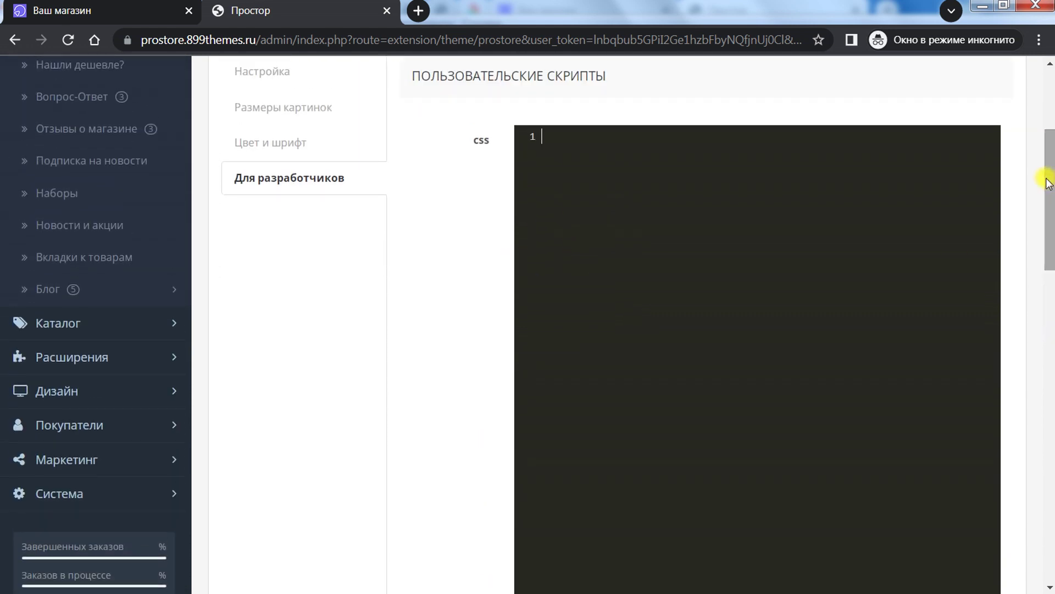
{"action": "left_click_drag", "start_coordinate": [1051, 221], "coordinate": [1047, 352]}
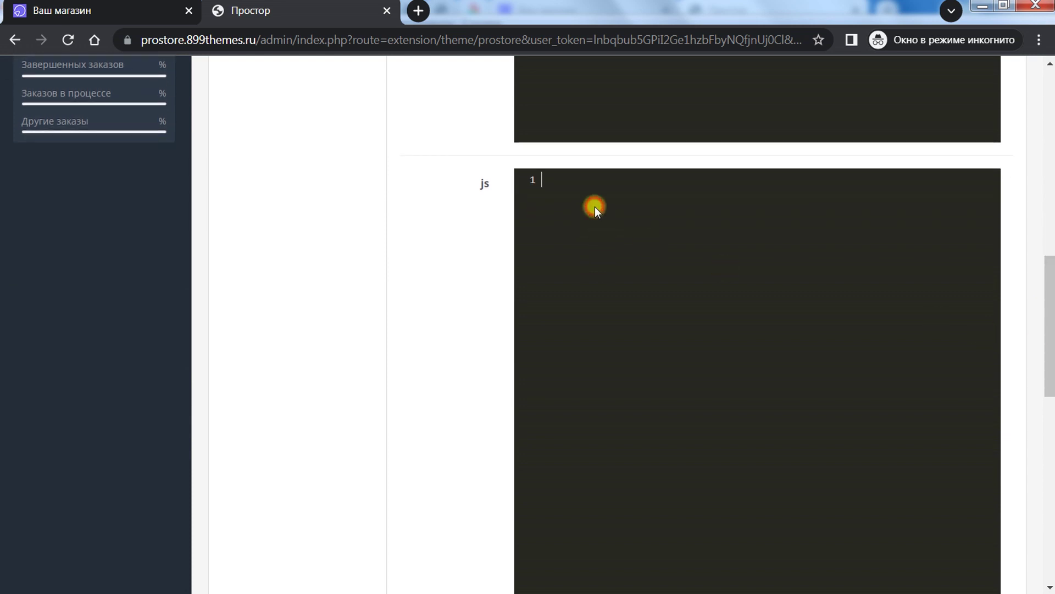
{"action": "left_click_drag", "start_coordinate": [1046, 288], "coordinate": [1048, 335]}
{"action": "scroll", "coordinate": [857, 219], "scroll_direction": "up", "scroll_amount": 5}
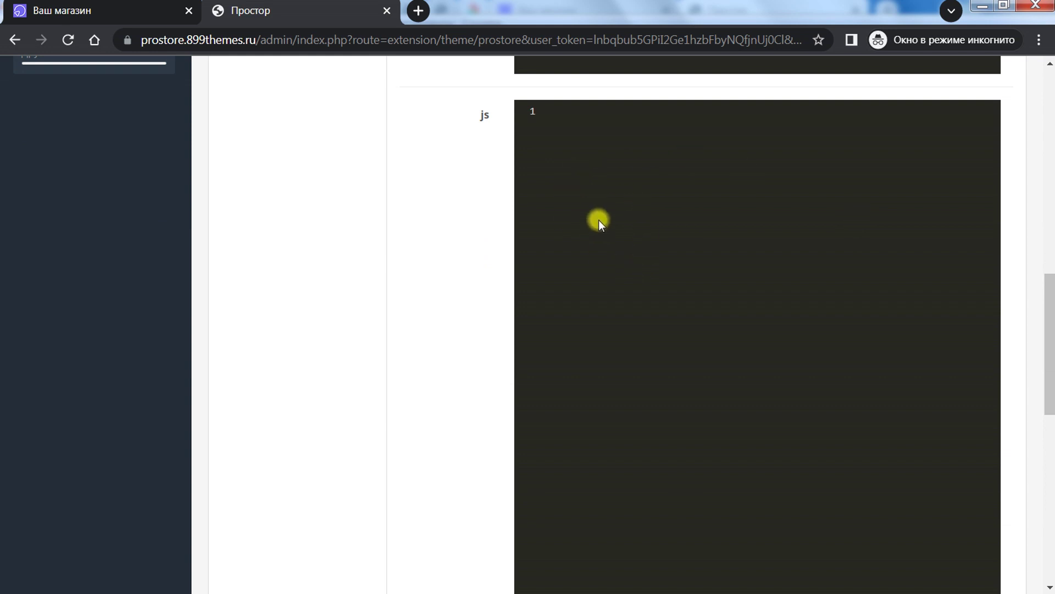
{"action": "left_click_drag", "start_coordinate": [1047, 295], "coordinate": [1046, 407]}
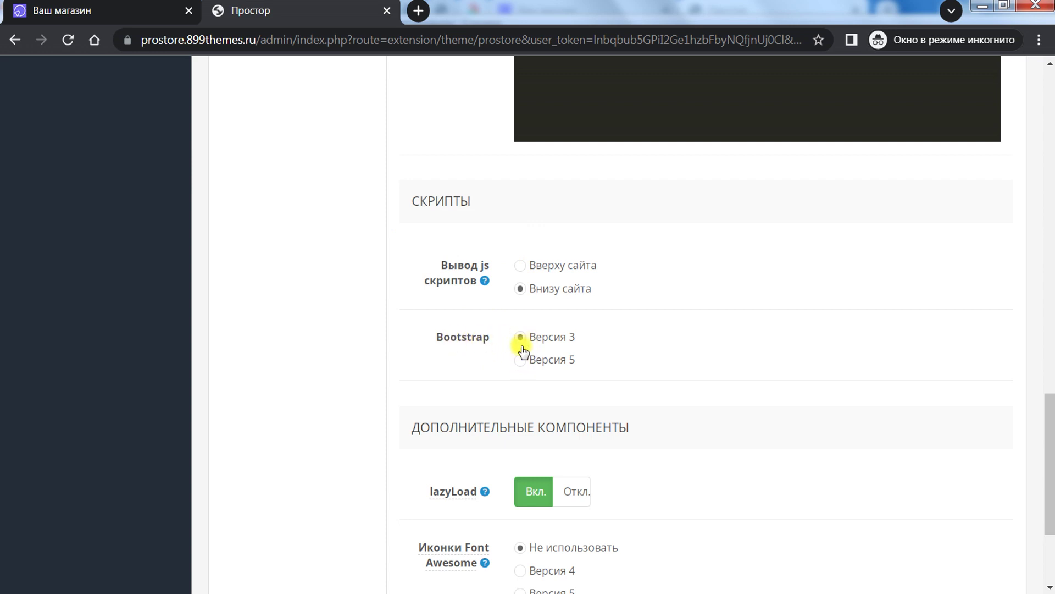
{"action": "left_click_drag", "start_coordinate": [1047, 417], "coordinate": [1048, 467]}
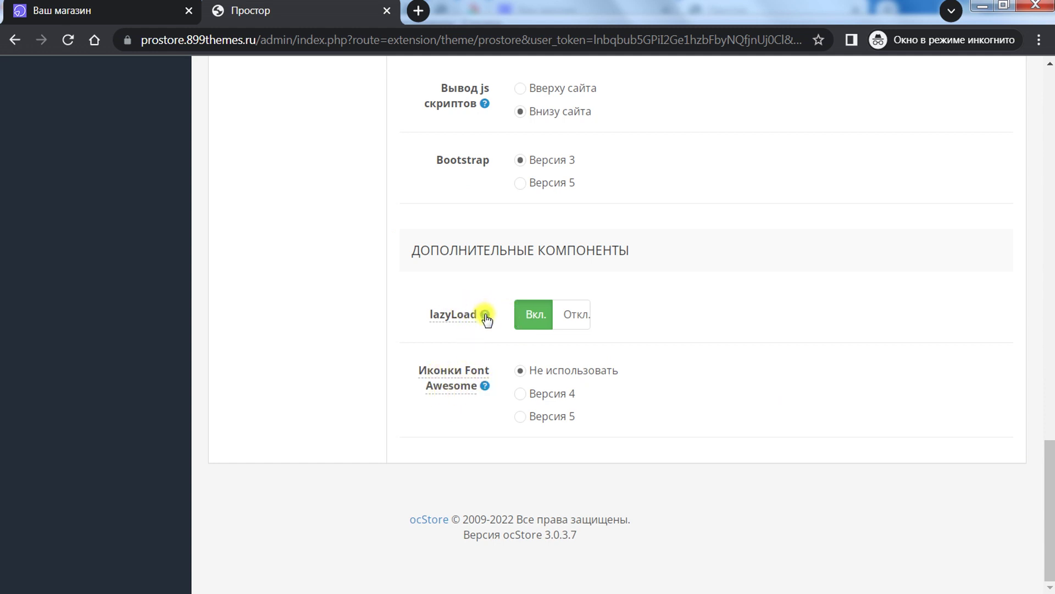
{"action": "mouse_move", "coordinate": [486, 317]}
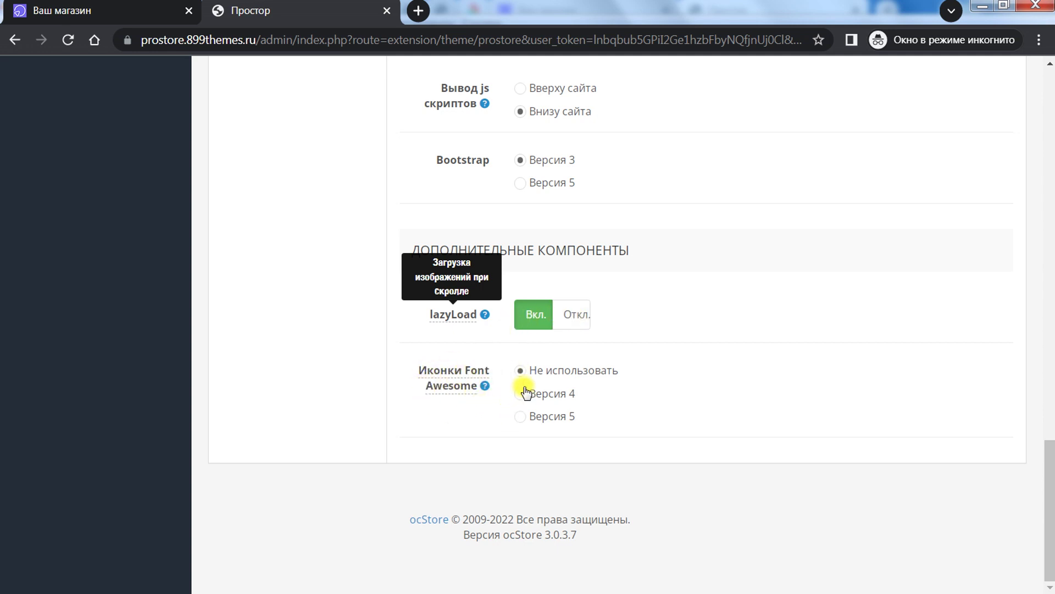
{"action": "left_click_drag", "start_coordinate": [1050, 522], "coordinate": [1050, 137]}
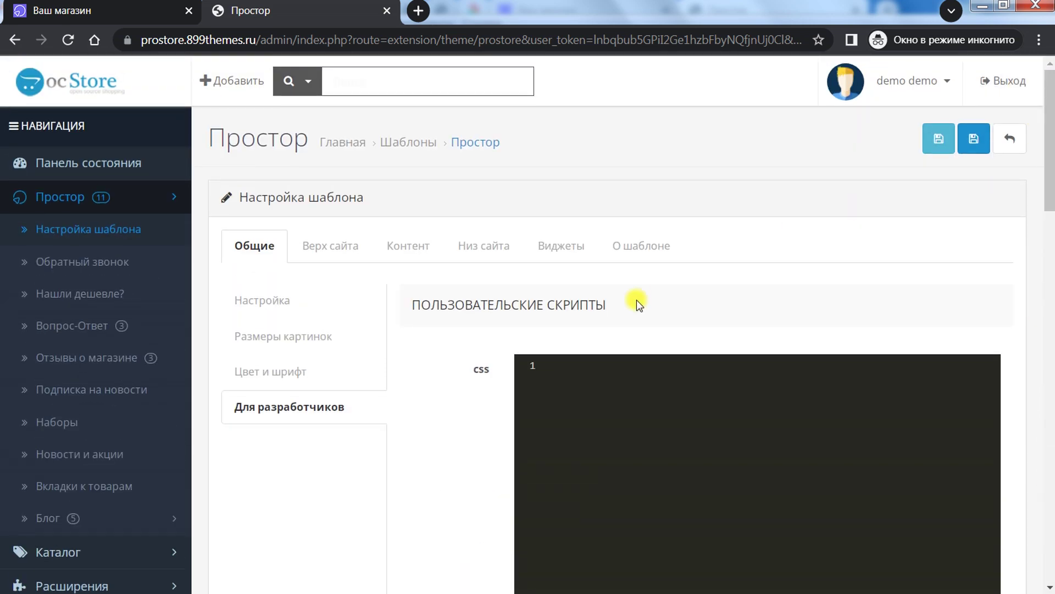
Step: Preview header types 1–8 on Верх сайта and settle on header type 8
{"action": "left_click", "coordinate": [333, 244]}
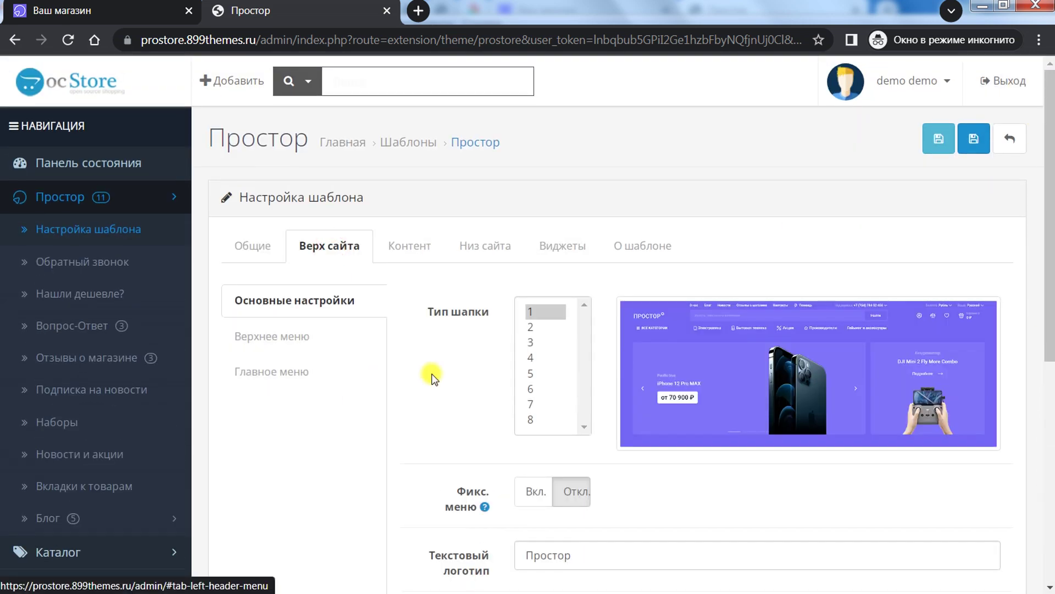
{"action": "left_click_drag", "start_coordinate": [1050, 184], "coordinate": [1050, 261]}
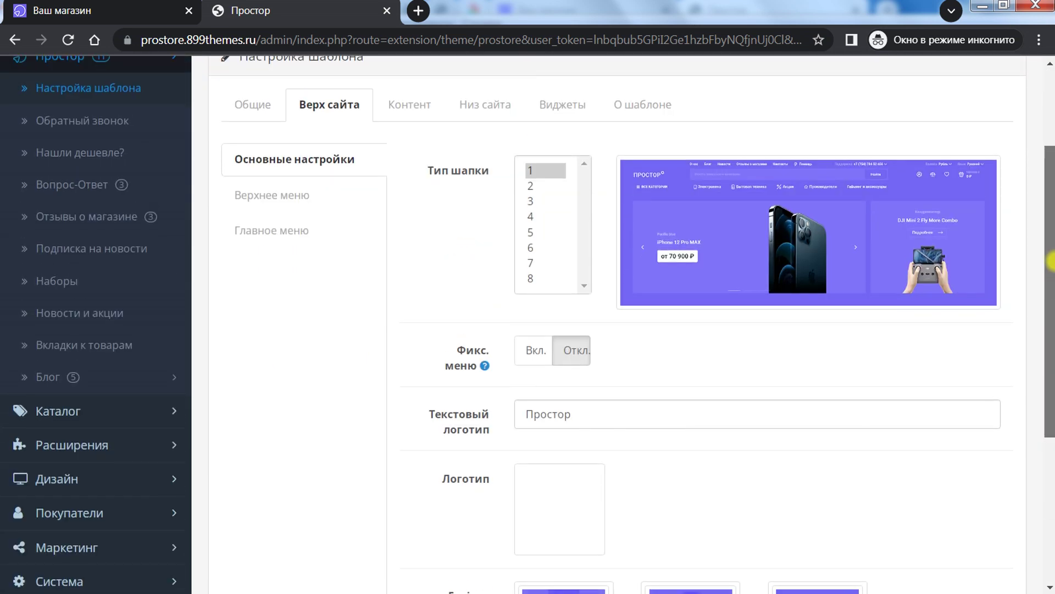
{"action": "scroll", "coordinate": [995, 263], "scroll_direction": "up", "scroll_amount": 2}
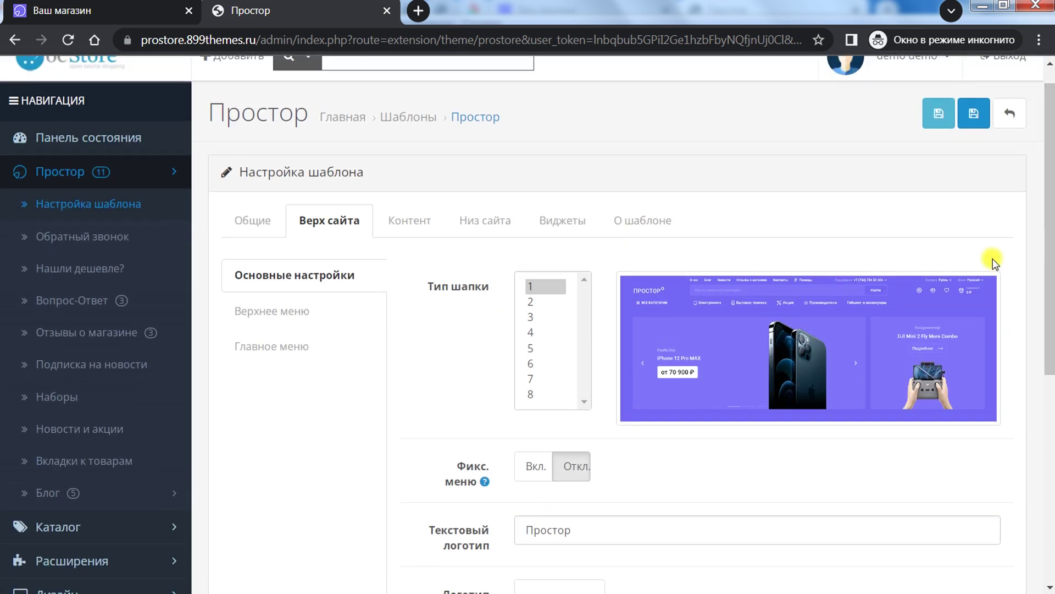
{"action": "left_click", "coordinate": [538, 302]}
{"action": "left_click", "coordinate": [537, 317]}
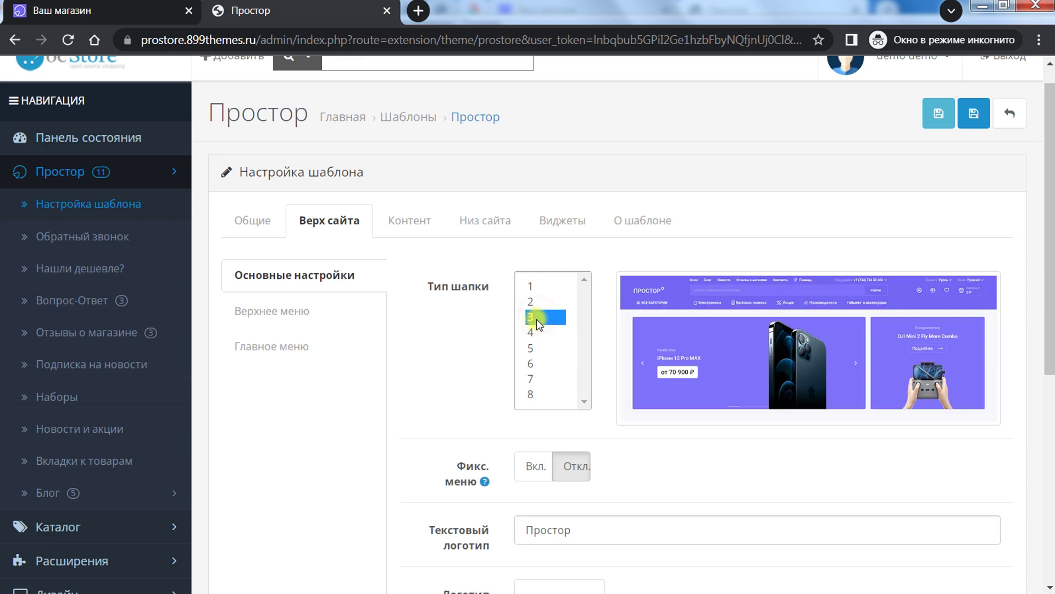
{"action": "left_click", "coordinate": [538, 333]}
{"action": "left_click", "coordinate": [538, 348]}
{"action": "left_click", "coordinate": [537, 363]}
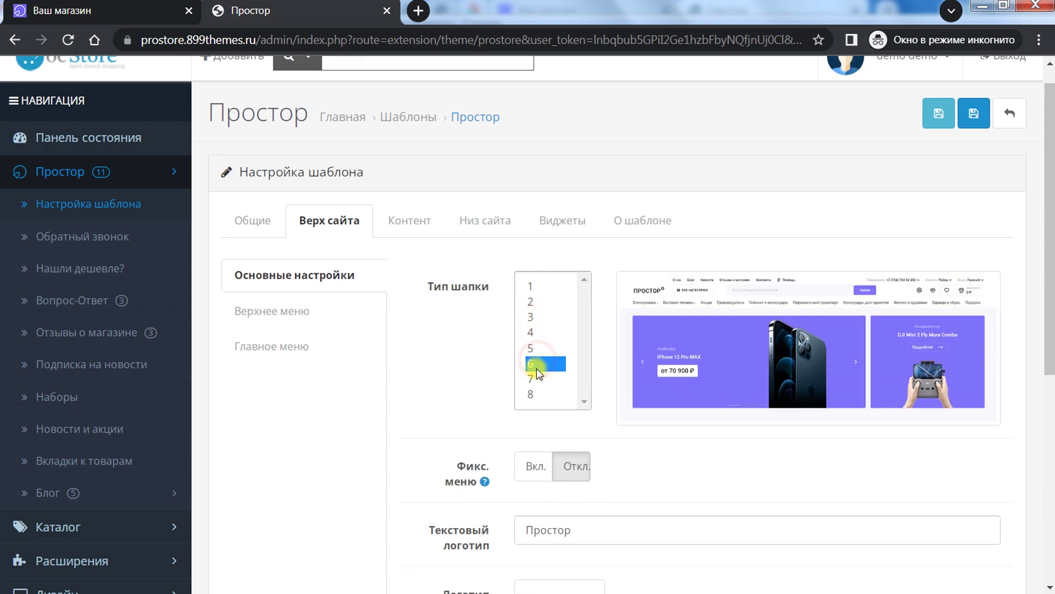
{"action": "left_click", "coordinate": [536, 378]}
{"action": "left_click", "coordinate": [536, 394]}
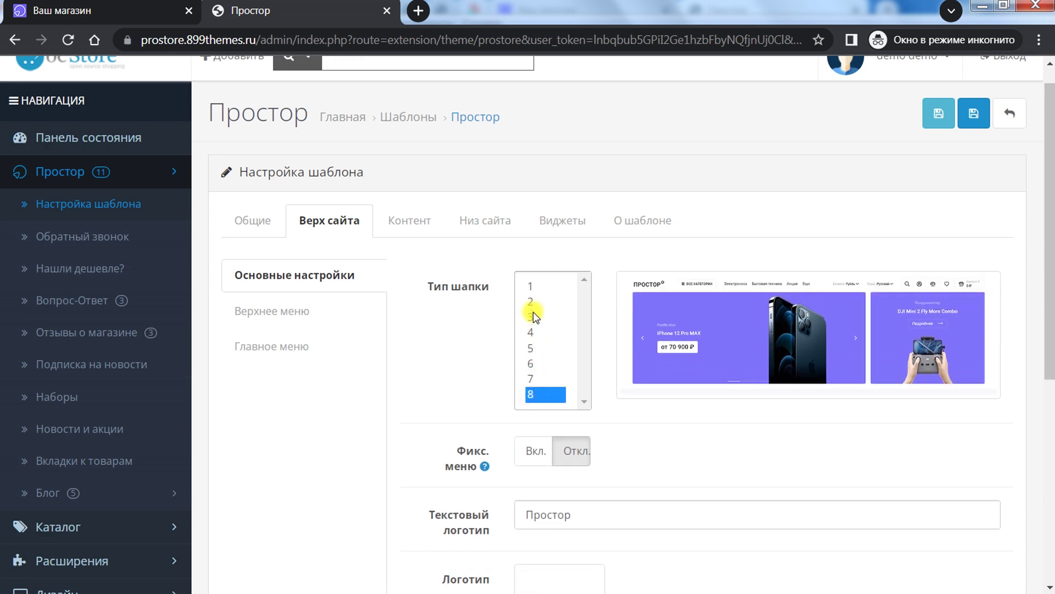
{"action": "left_click", "coordinate": [532, 285]}
{"action": "left_click", "coordinate": [533, 301]}
{"action": "left_click", "coordinate": [535, 318]}
{"action": "left_click", "coordinate": [536, 333]}
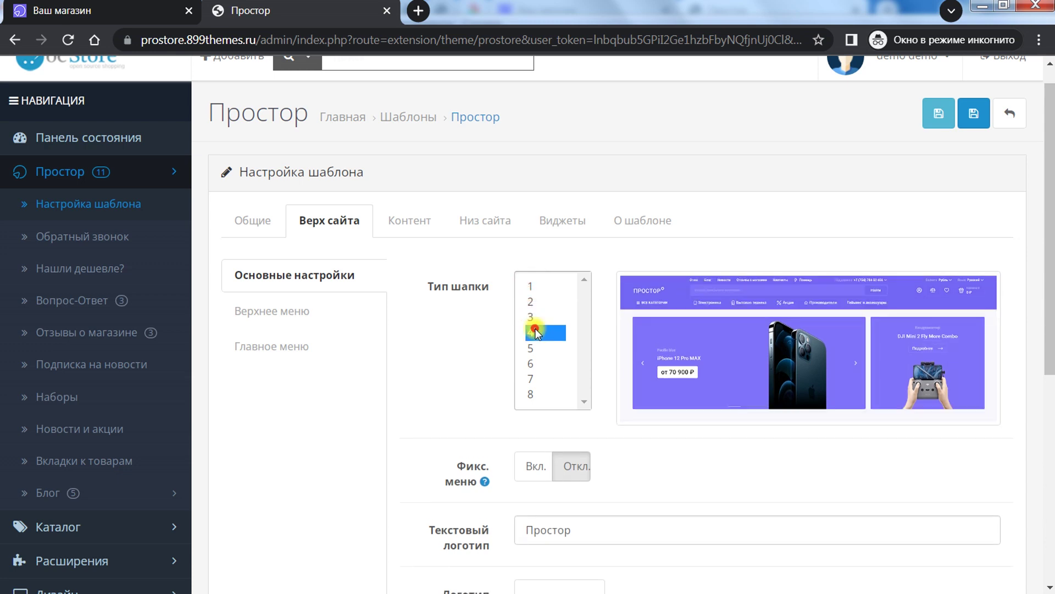
{"action": "left_click", "coordinate": [537, 348]}
{"action": "left_click", "coordinate": [537, 364]}
{"action": "left_click", "coordinate": [536, 379]}
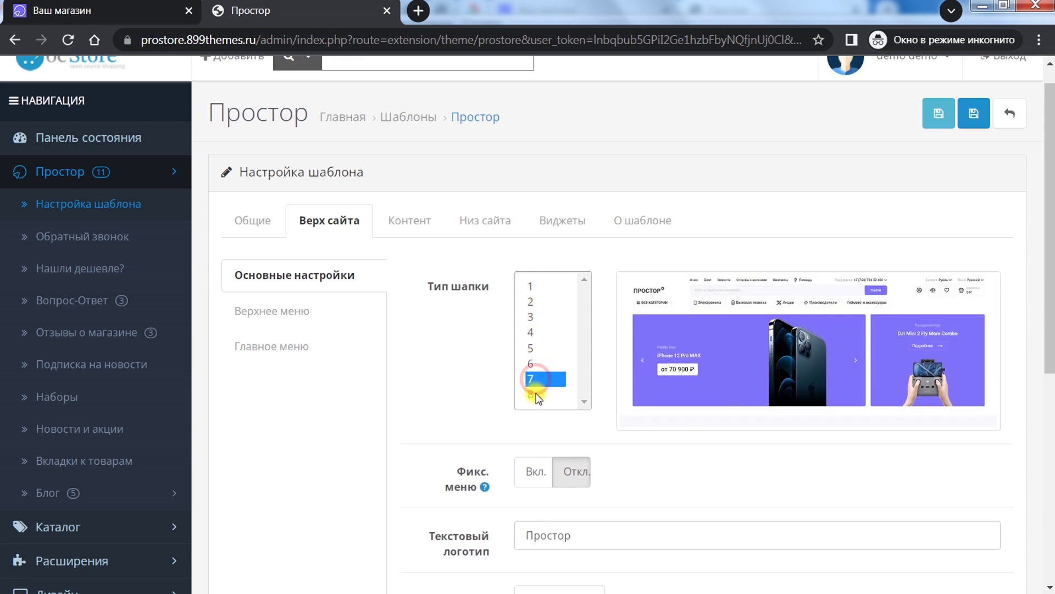
{"action": "left_click", "coordinate": [536, 394]}
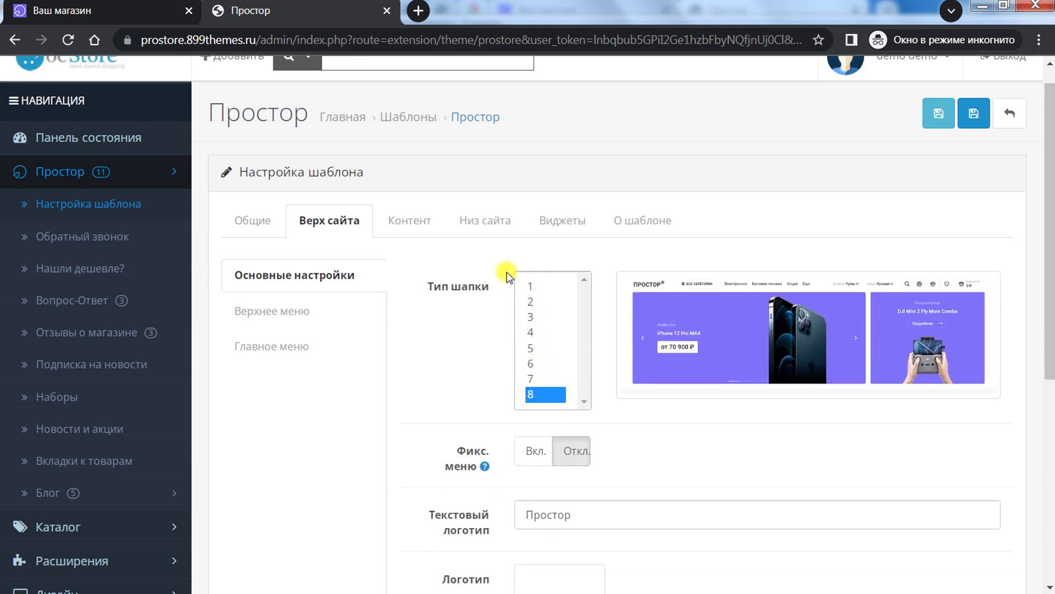
Step: Preview footer types 2–6 on Низ сайта, then set the footer type back to 1
{"action": "left_click", "coordinate": [487, 210]}
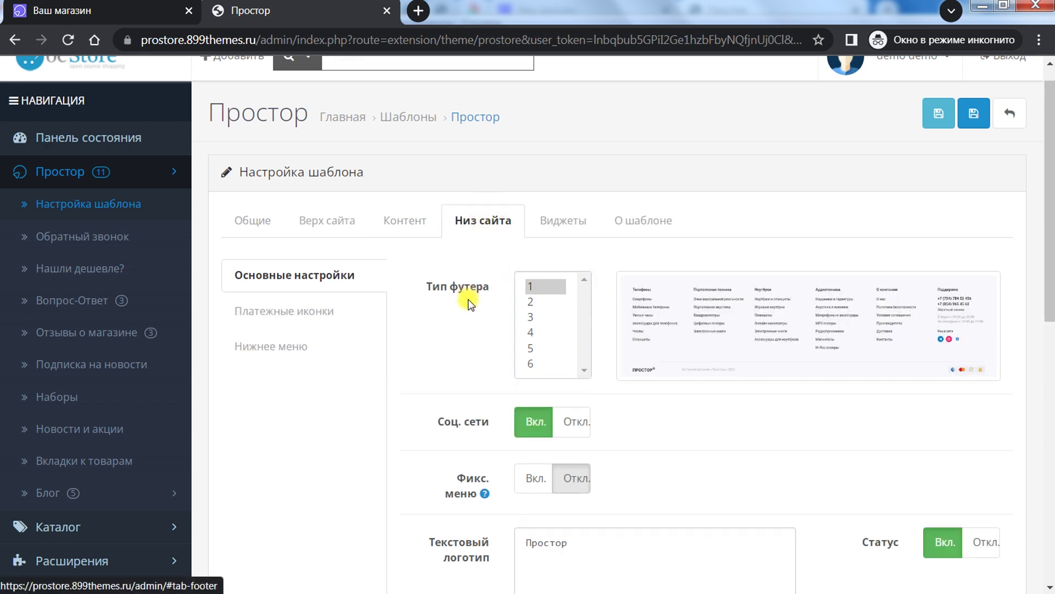
{"action": "left_click", "coordinate": [539, 302]}
{"action": "left_click", "coordinate": [536, 317]}
{"action": "left_click", "coordinate": [537, 363]}
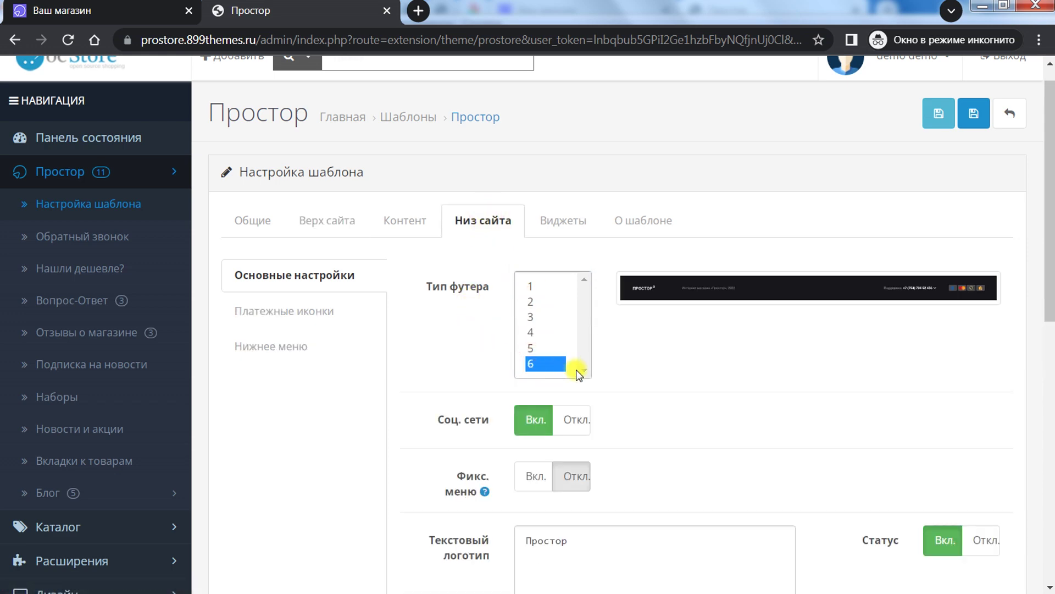
{"action": "left_click", "coordinate": [538, 348]}
{"action": "left_click", "coordinate": [537, 333]}
{"action": "left_click", "coordinate": [537, 317]}
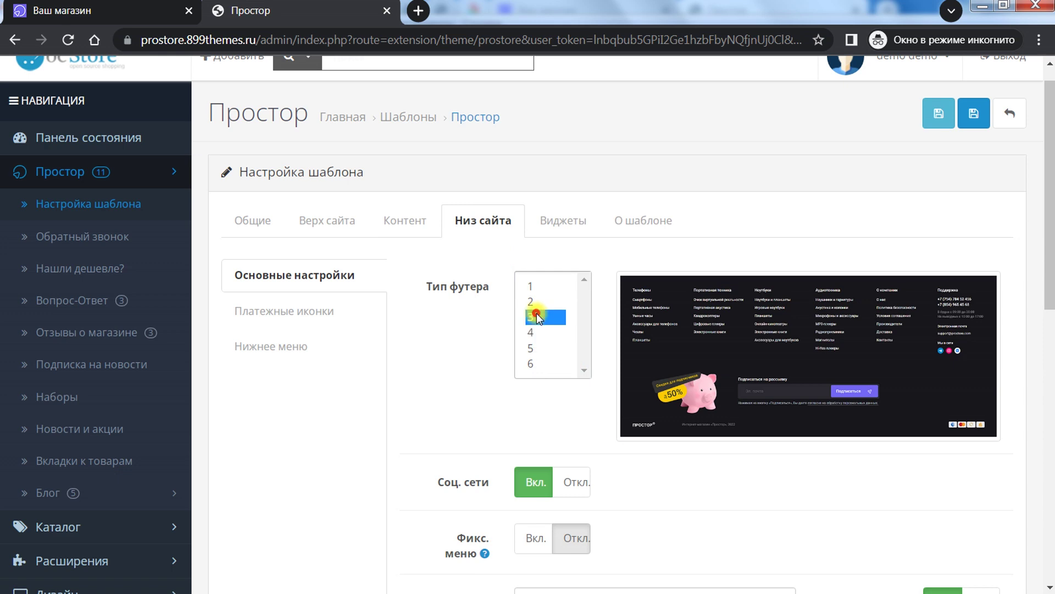
{"action": "left_click", "coordinate": [537, 285]}
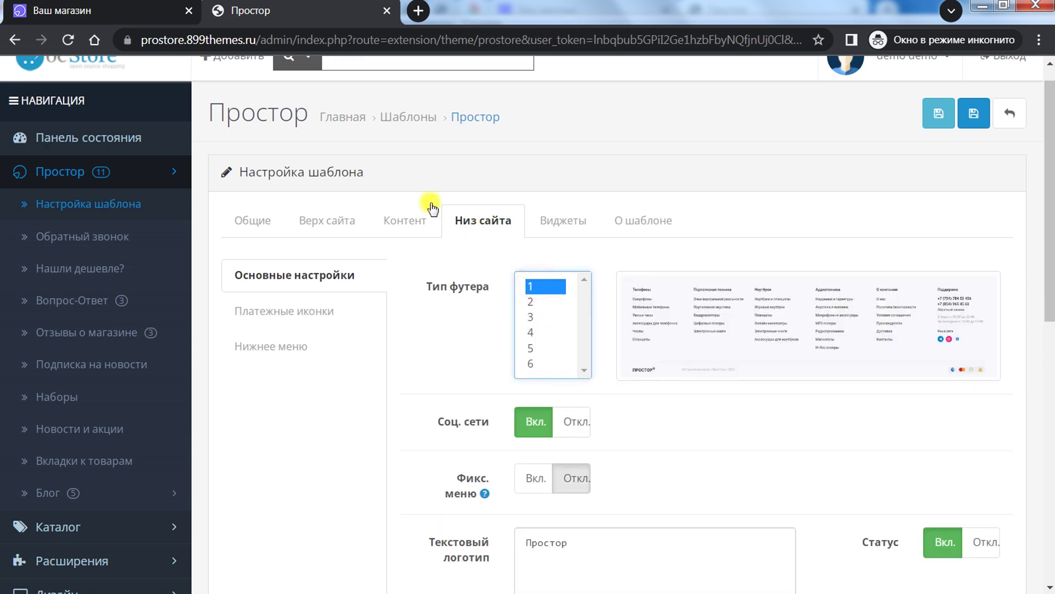
{"action": "left_click", "coordinate": [332, 219]}
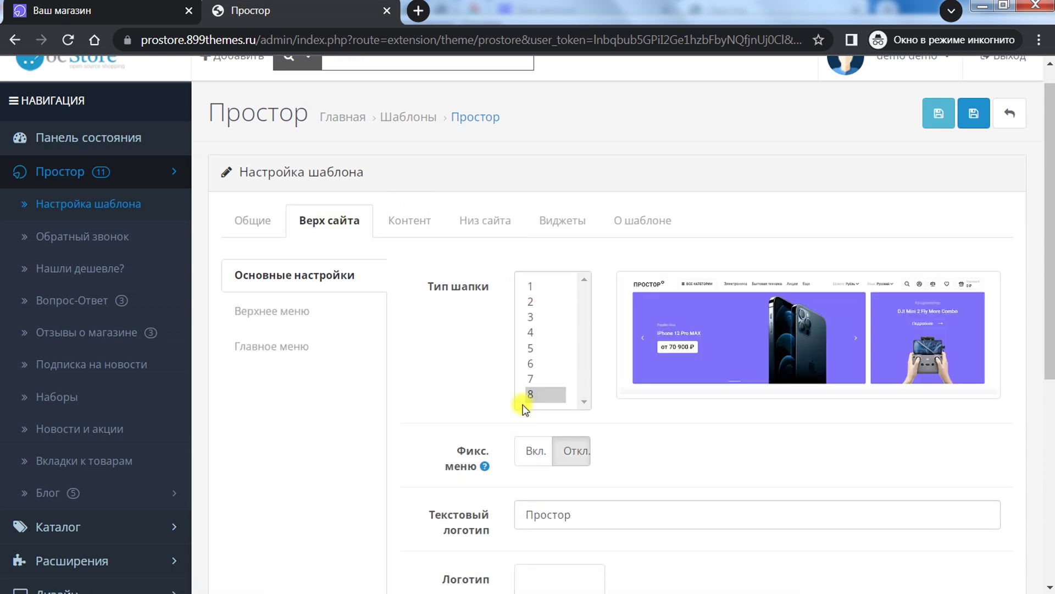
Step: Compare the storefront header with the Текстовый логотип value 'Простор'
{"action": "scroll", "coordinate": [487, 374], "scroll_direction": "down", "scroll_amount": 3}
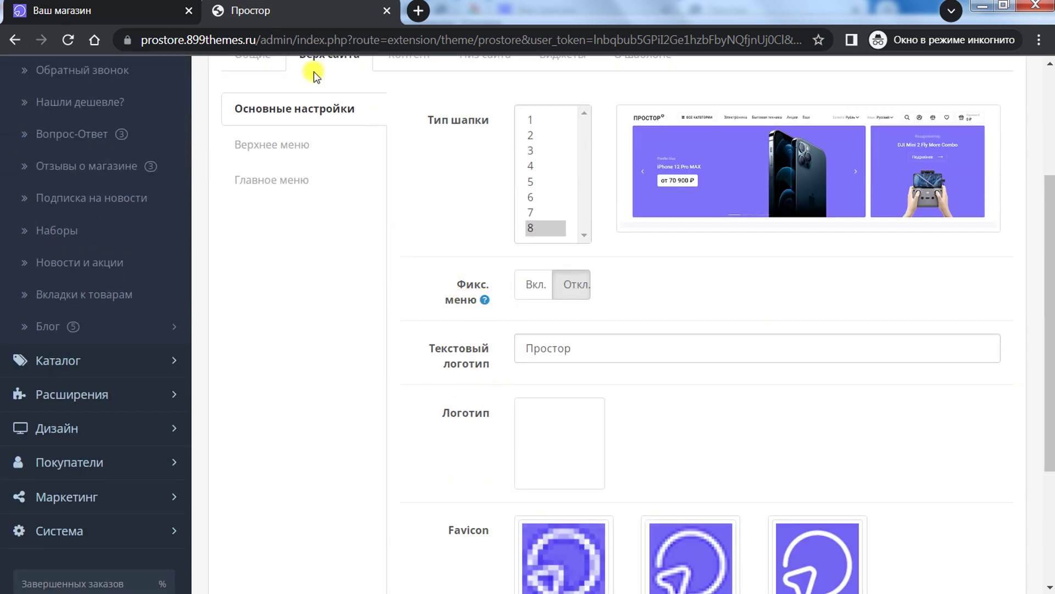
{"action": "left_click", "coordinate": [150, 6]}
{"action": "left_click", "coordinate": [605, 73]}
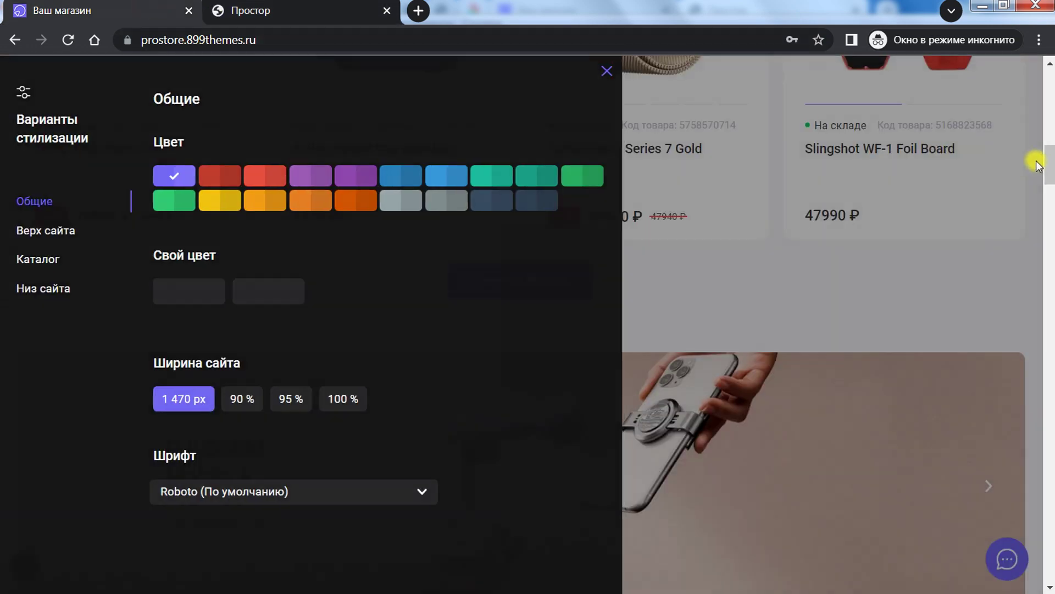
{"action": "scroll", "coordinate": [1036, 160], "scroll_direction": "up", "scroll_amount": 15}
{"action": "mouse_move", "coordinate": [282, 256]}
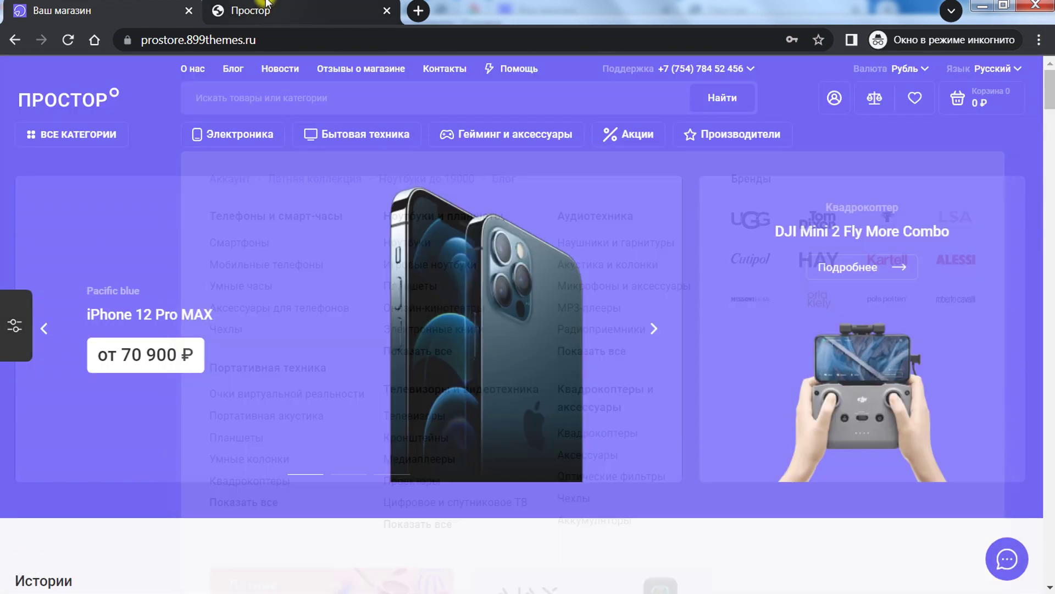
{"action": "left_click", "coordinate": [273, 10]}
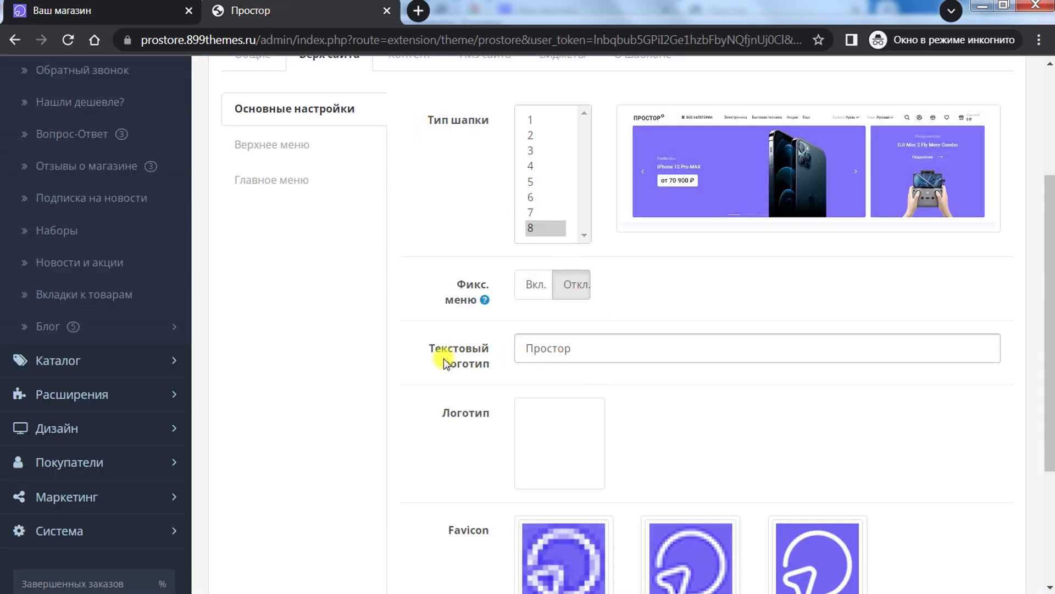
{"action": "scroll", "coordinate": [413, 360], "scroll_direction": "down", "scroll_amount": 2}
{"action": "double_click", "coordinate": [608, 263]}
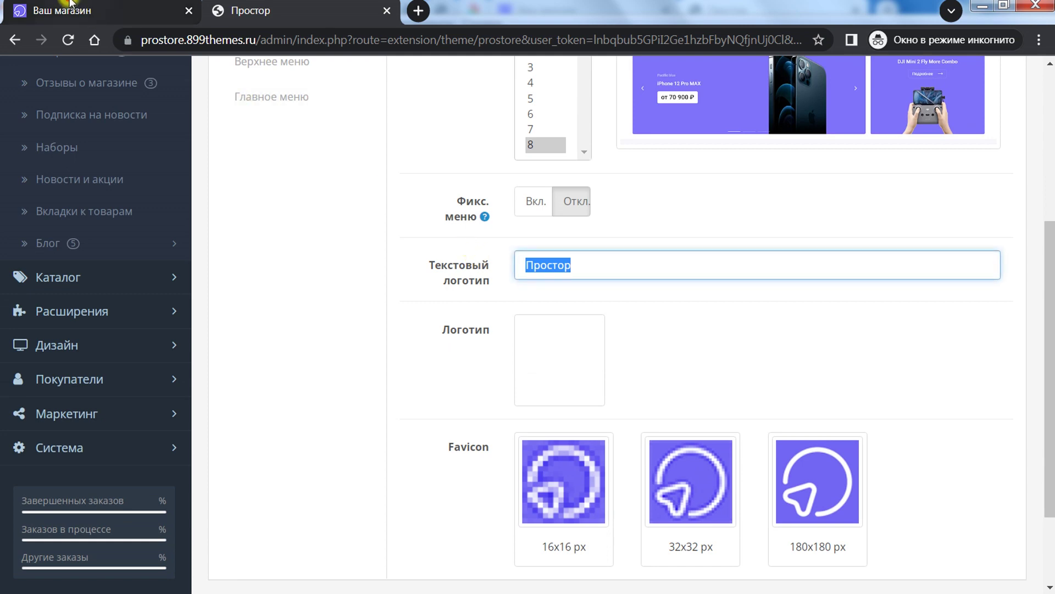
{"action": "left_click", "coordinate": [273, 10]}
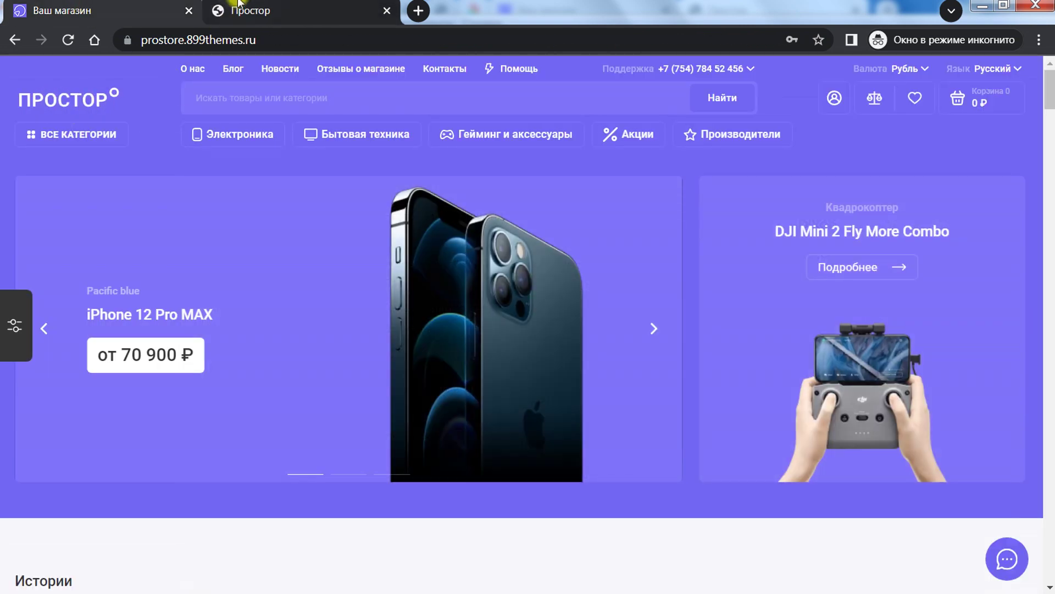
{"action": "left_click", "coordinate": [231, 10]}
Step: Inspect the logo image in the image manager and close it without changes
{"action": "left_click", "coordinate": [563, 348]}
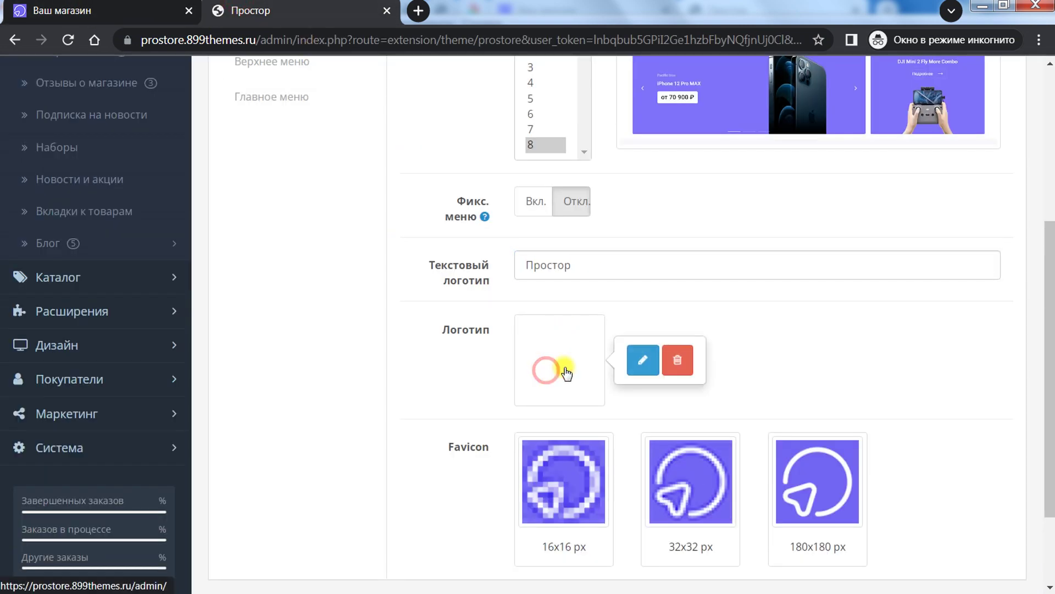
{"action": "left_click", "coordinate": [640, 360]}
{"action": "left_click", "coordinate": [875, 101]}
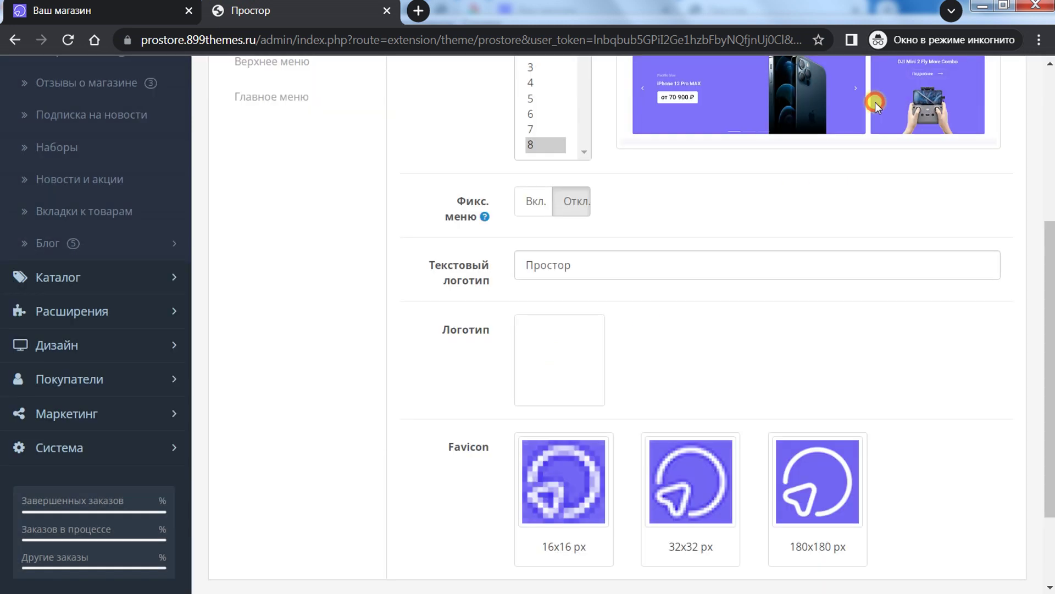
{"action": "scroll", "coordinate": [774, 315], "scroll_direction": "down", "scroll_amount": 3}
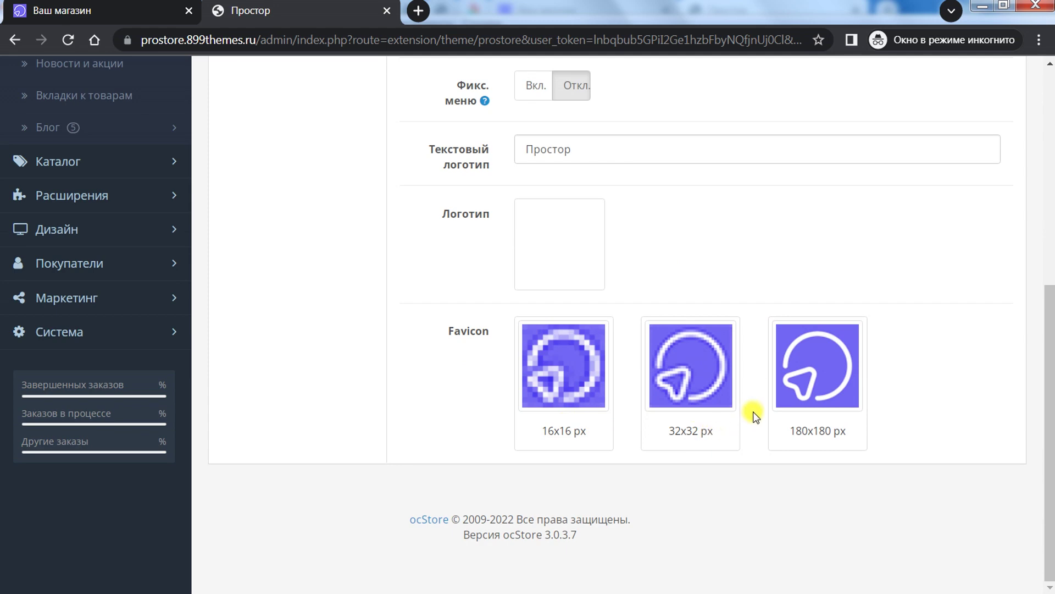
{"action": "left_click_drag", "start_coordinate": [1051, 438], "coordinate": [1052, 266]}
{"action": "left_click", "coordinate": [317, 242]}
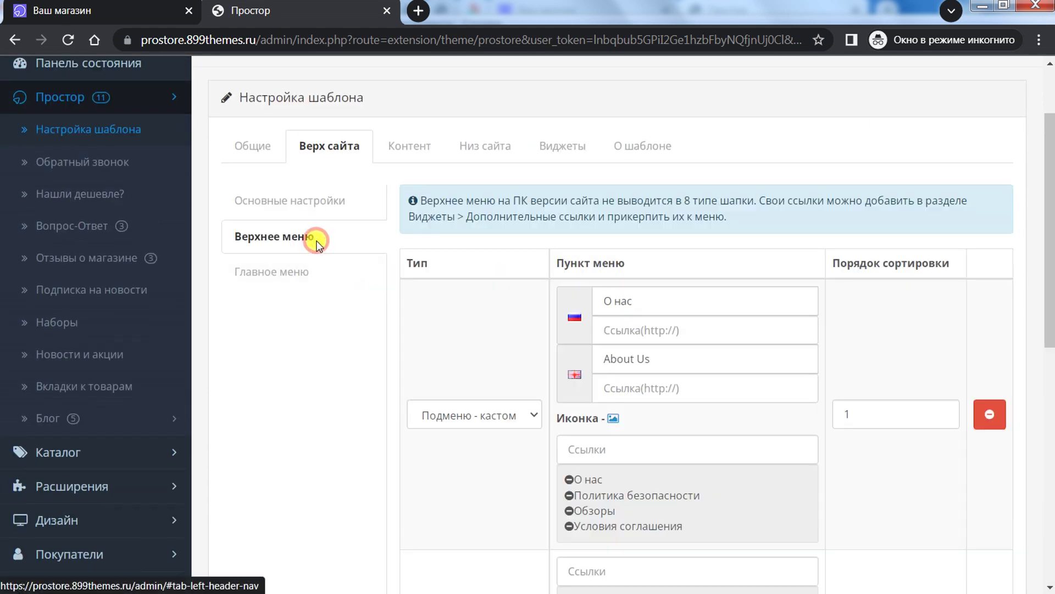
Step: Compare the storefront's top menu with the admin Верхнее меню settings
{"action": "left_click", "coordinate": [138, 11]}
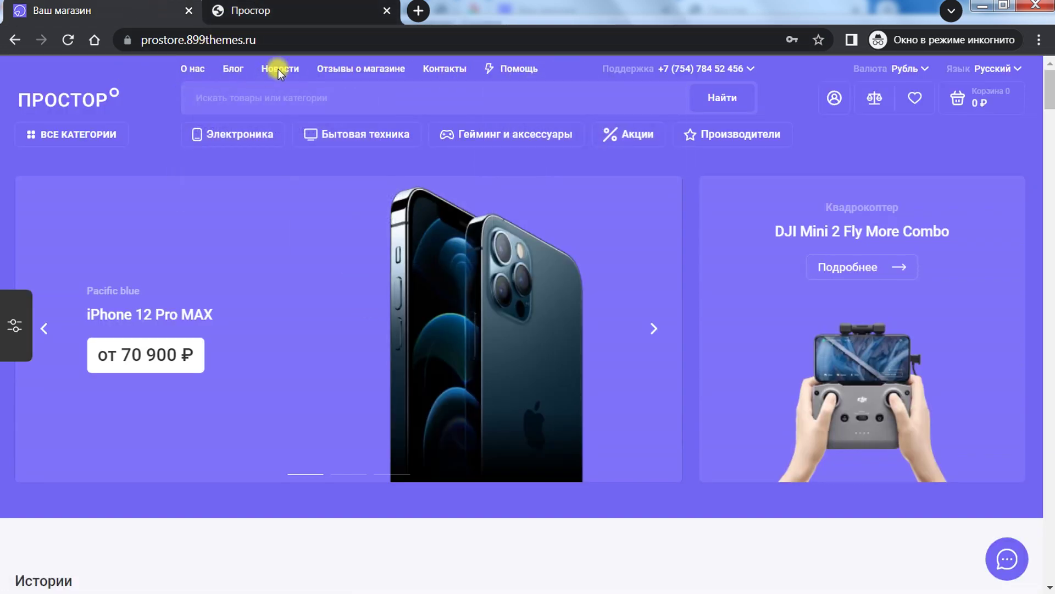
{"action": "left_click", "coordinate": [282, 12]}
{"action": "left_click", "coordinate": [167, 21]}
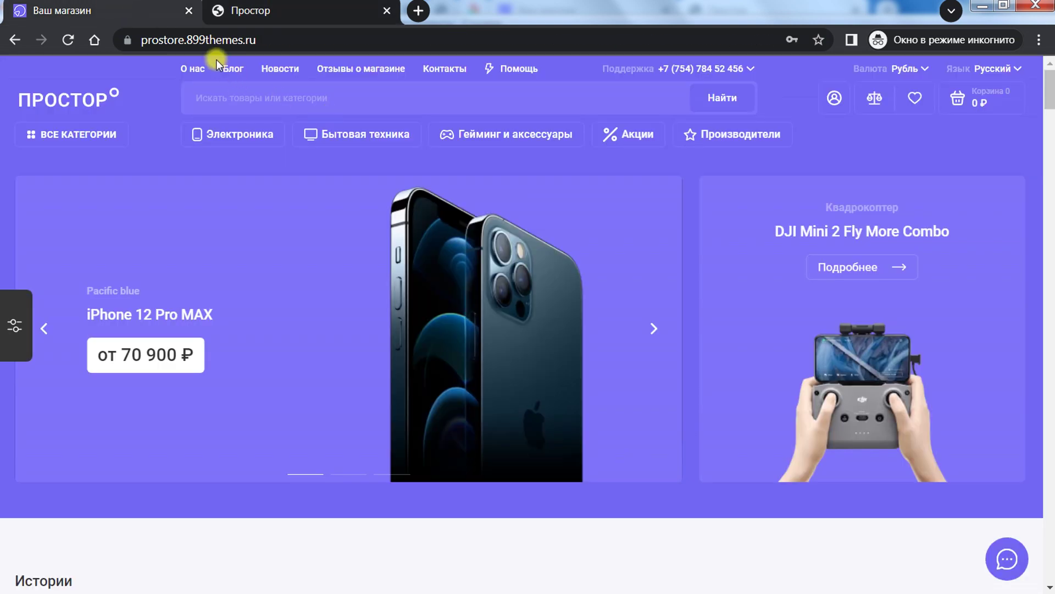
{"action": "left_click", "coordinate": [324, 11]}
{"action": "left_click_drag", "start_coordinate": [1050, 242], "coordinate": [1051, 258]}
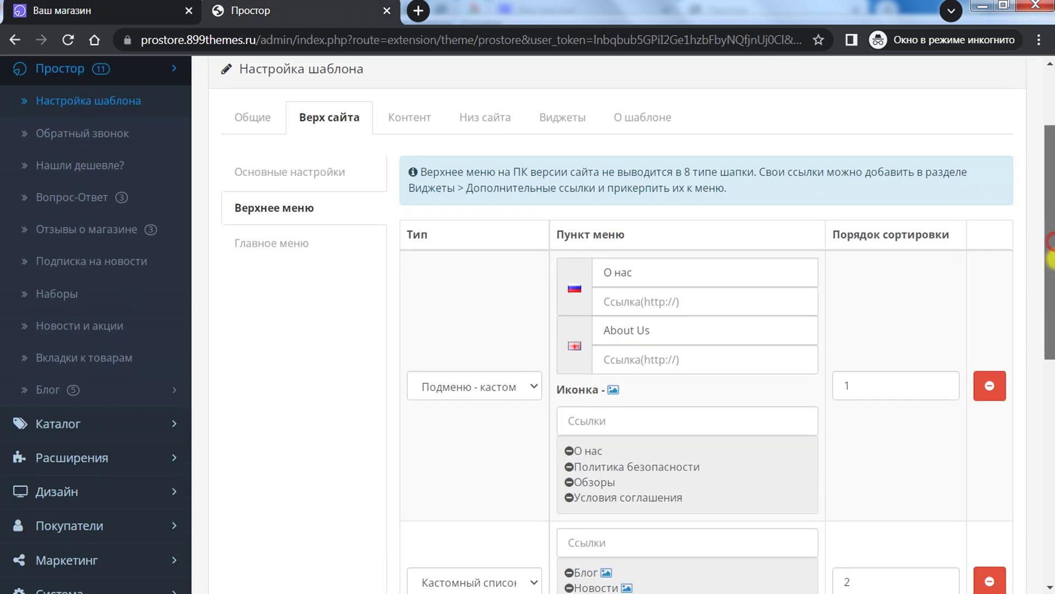
{"action": "scroll", "coordinate": [532, 347], "scroll_direction": "down", "scroll_amount": 2}
Step: Make the first menu row a Кастомный список holding the Партнерская программа link
{"action": "left_click", "coordinate": [483, 300]}
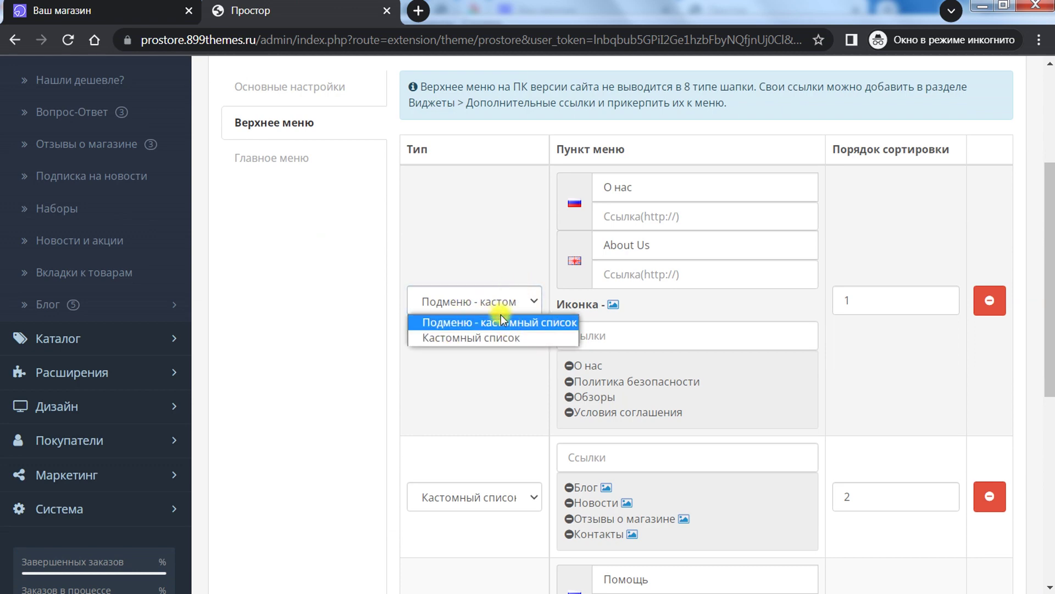
{"action": "left_click", "coordinate": [493, 338]}
{"action": "left_click", "coordinate": [600, 185]}
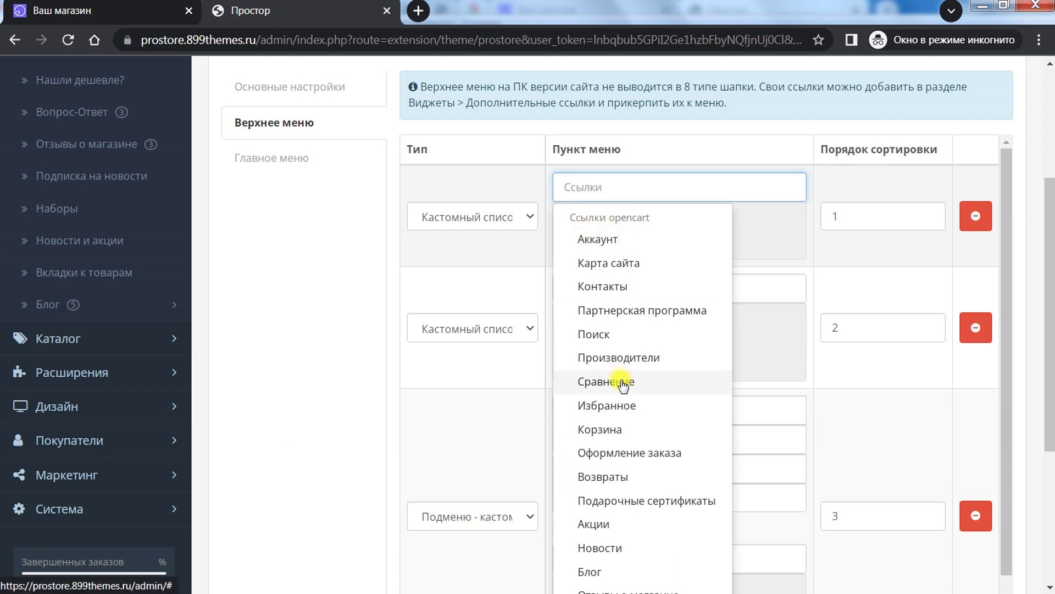
{"action": "scroll", "coordinate": [633, 493], "scroll_direction": "down", "scroll_amount": 3}
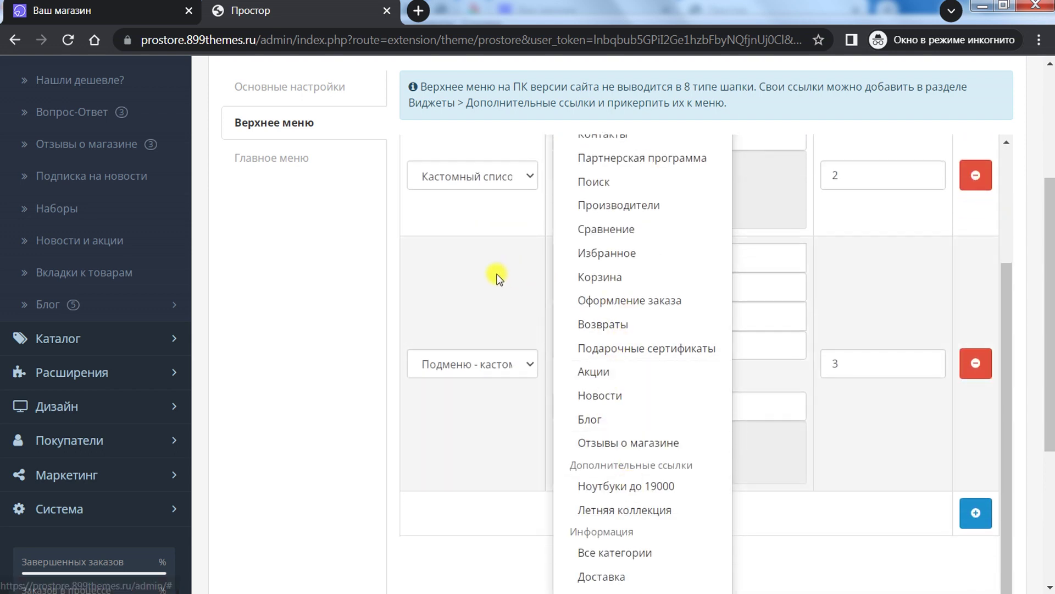
{"action": "scroll", "coordinate": [621, 336], "scroll_direction": "up", "scroll_amount": 1}
{"action": "scroll", "coordinate": [621, 334], "scroll_direction": "up", "scroll_amount": 3}
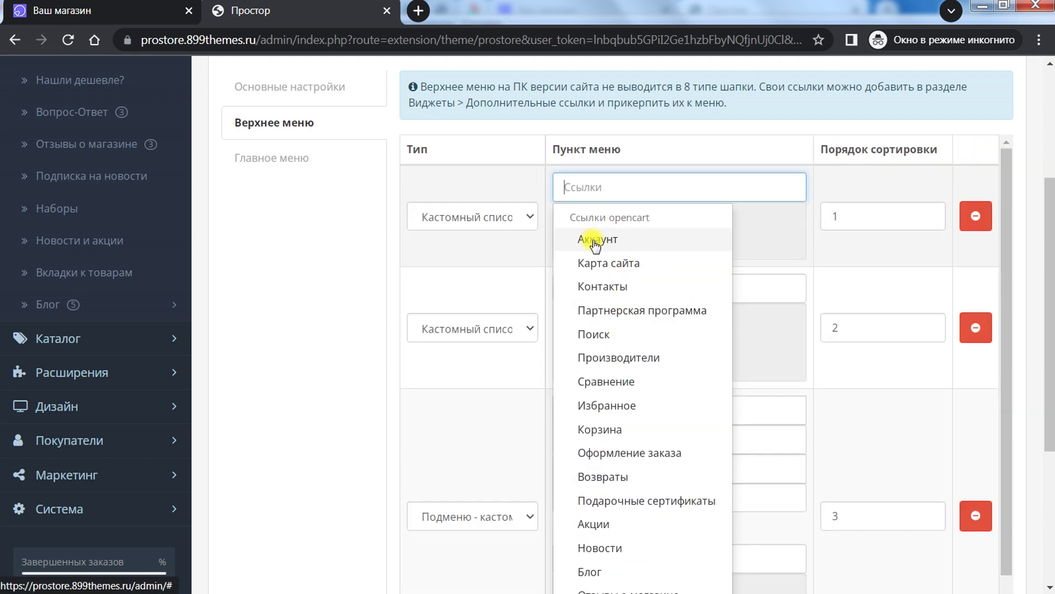
{"action": "left_click", "coordinate": [592, 305]}
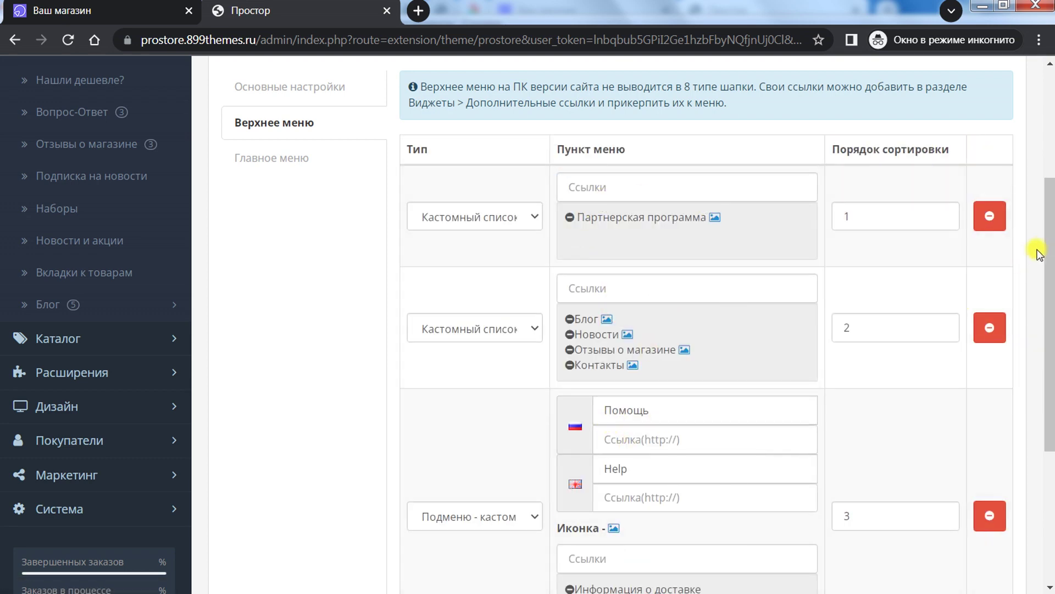
{"action": "left_click_drag", "start_coordinate": [1049, 249], "coordinate": [1044, 328]}
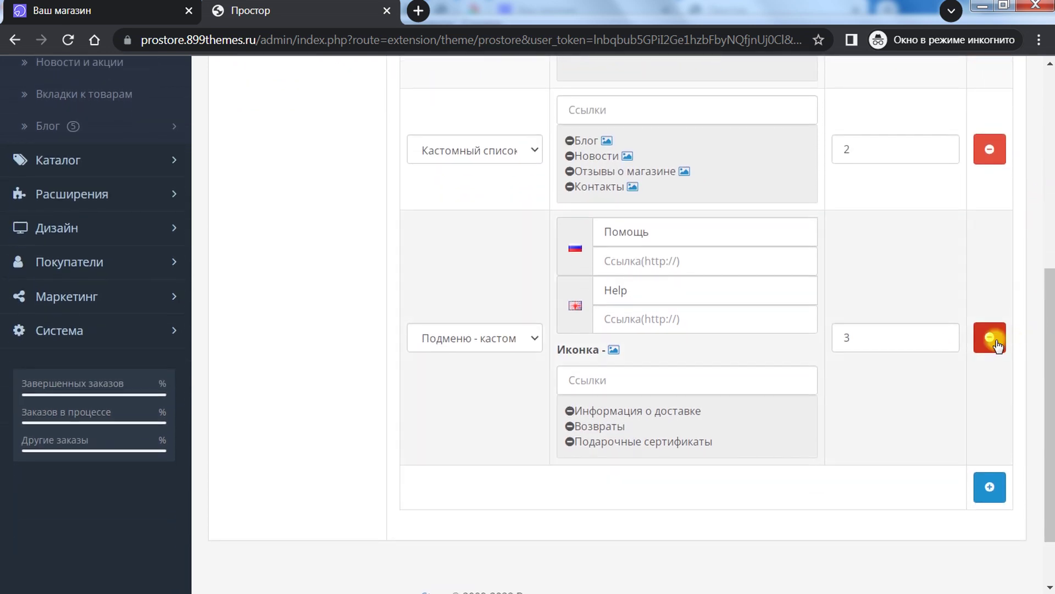
{"action": "scroll", "coordinate": [494, 410], "scroll_direction": "up", "scroll_amount": 7}
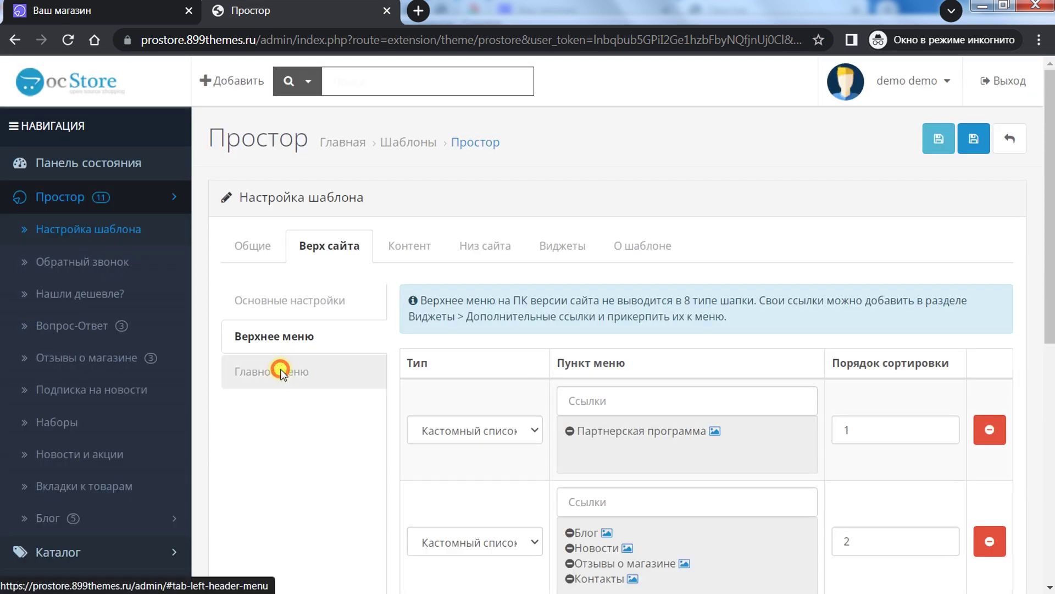
Step: Show the Главное меню settings and compare them with the live storefront
{"action": "left_click", "coordinate": [286, 371]}
{"action": "scroll", "coordinate": [1050, 230], "scroll_direction": "down", "scroll_amount": 4}
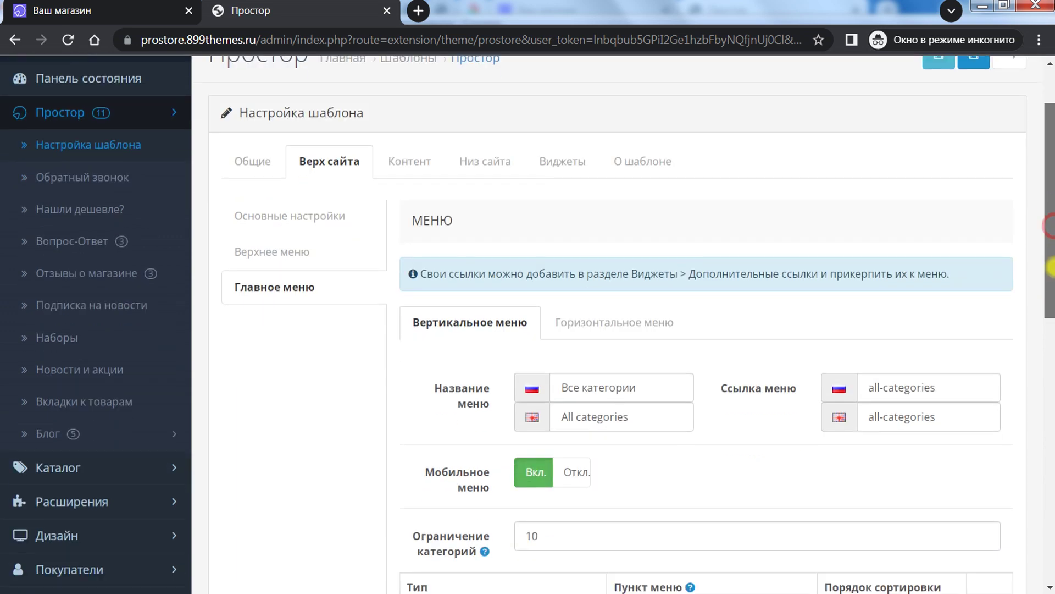
{"action": "left_click", "coordinate": [231, 14]}
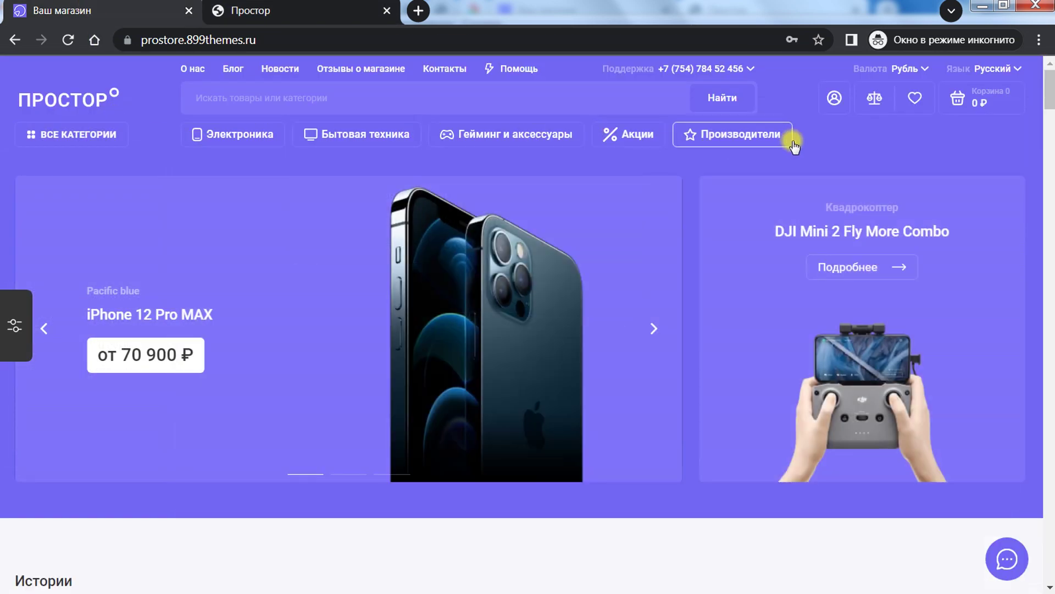
{"action": "left_click", "coordinate": [137, 12]}
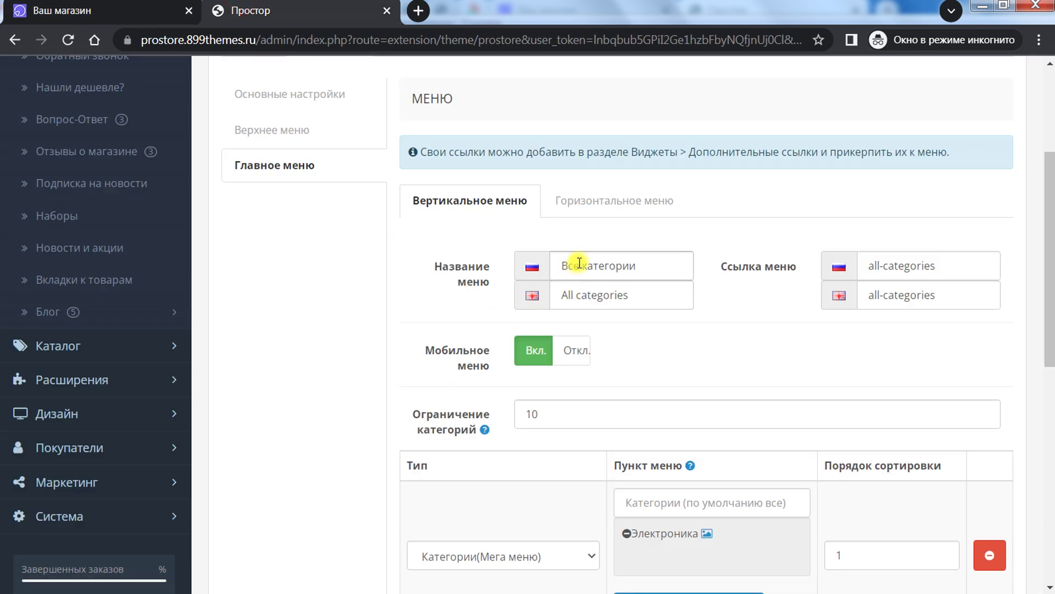
Step: Inspect the category limit of 10 and the first row's menu item types, leaving them unchanged
{"action": "scroll", "coordinate": [584, 348], "scroll_direction": "down", "scroll_amount": 3}
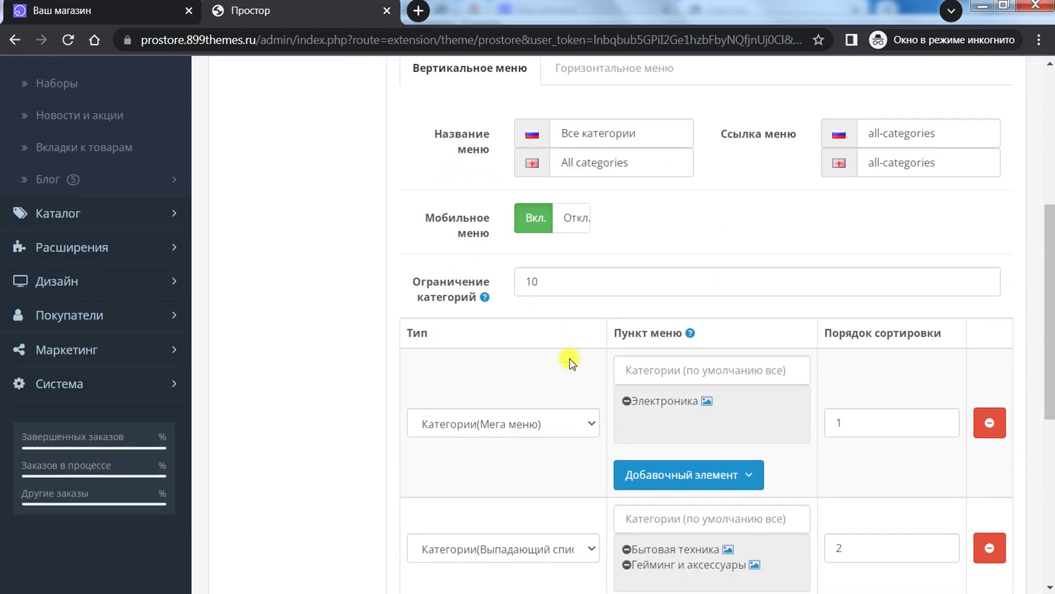
{"action": "double_click", "coordinate": [572, 249]}
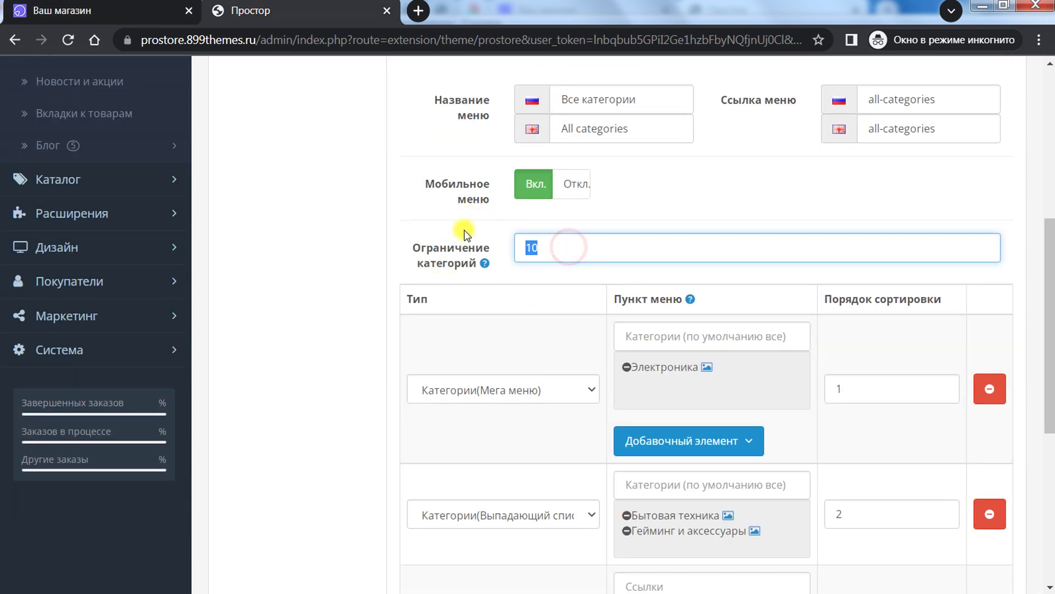
{"action": "left_click", "coordinate": [501, 307]}
{"action": "scroll", "coordinate": [538, 310], "scroll_direction": "down", "scroll_amount": 3}
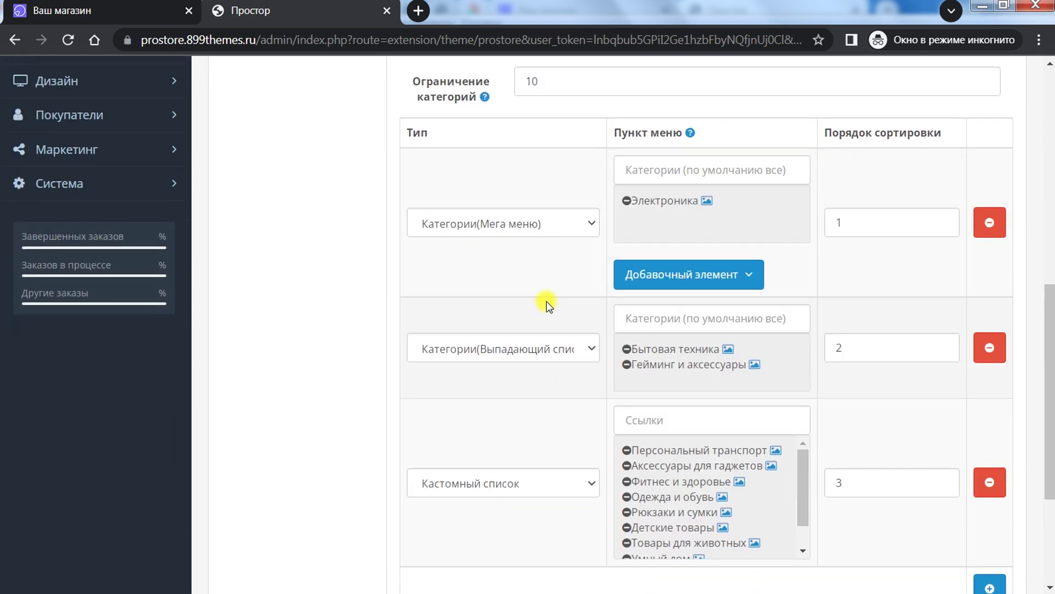
{"action": "left_click", "coordinate": [545, 224]}
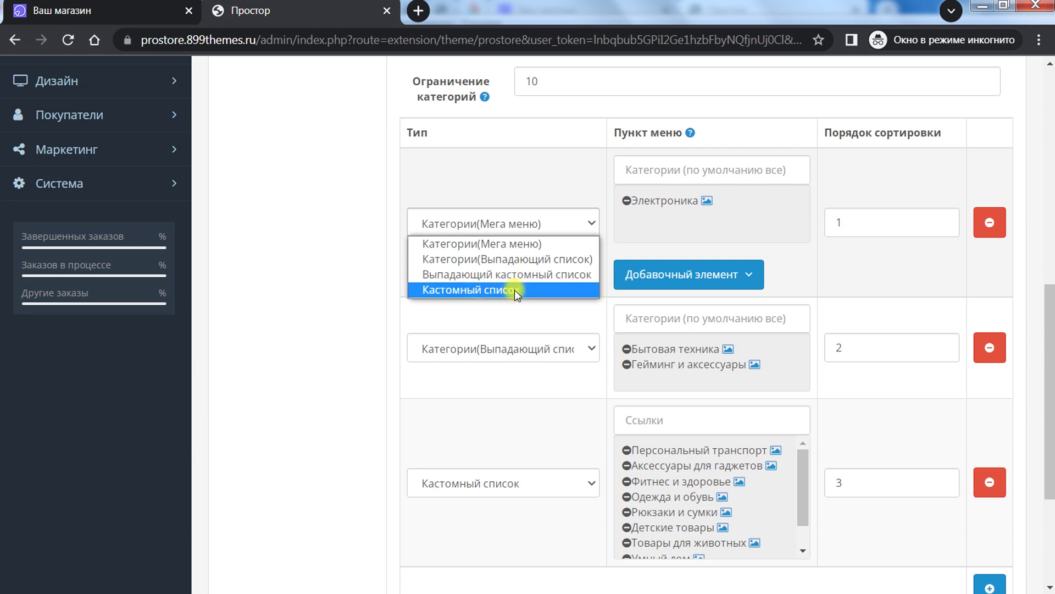
{"action": "left_click", "coordinate": [773, 280]}
Step: Expand the first row's Добавочный элемент settings and review them before going to the storefront
{"action": "left_click", "coordinate": [742, 277]}
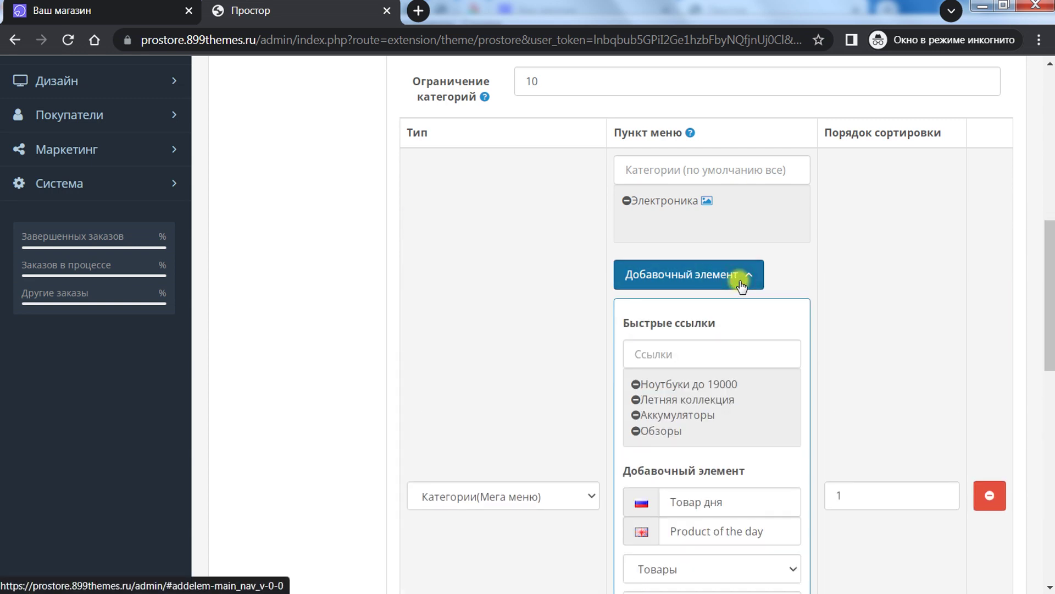
{"action": "scroll", "coordinate": [819, 324], "scroll_direction": "down", "scroll_amount": 3}
{"action": "scroll", "coordinate": [725, 242], "scroll_direction": "up", "scroll_amount": 1}
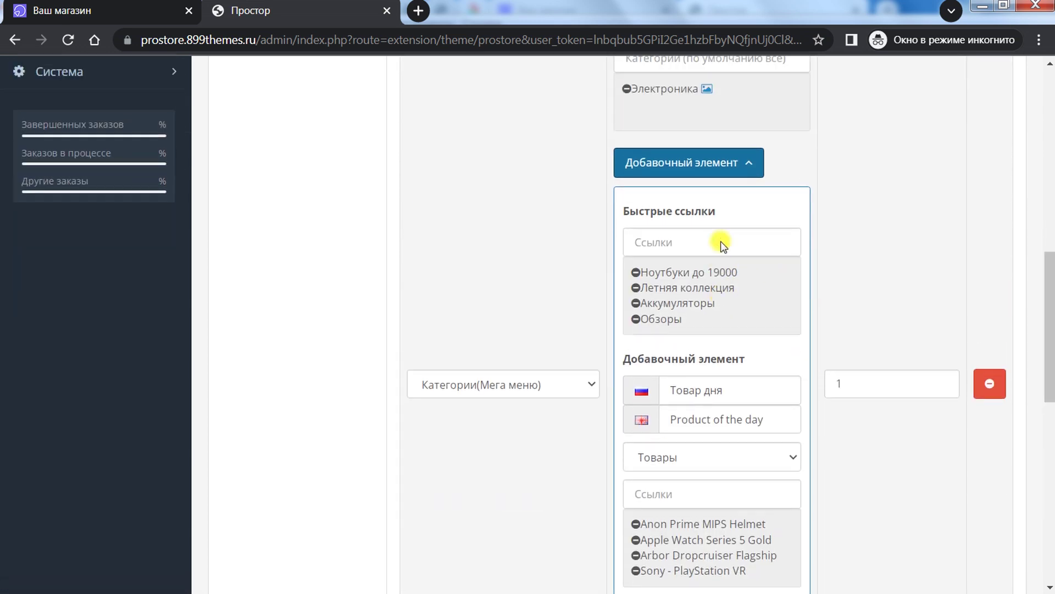
{"action": "scroll", "coordinate": [703, 259], "scroll_direction": "down", "scroll_amount": 1}
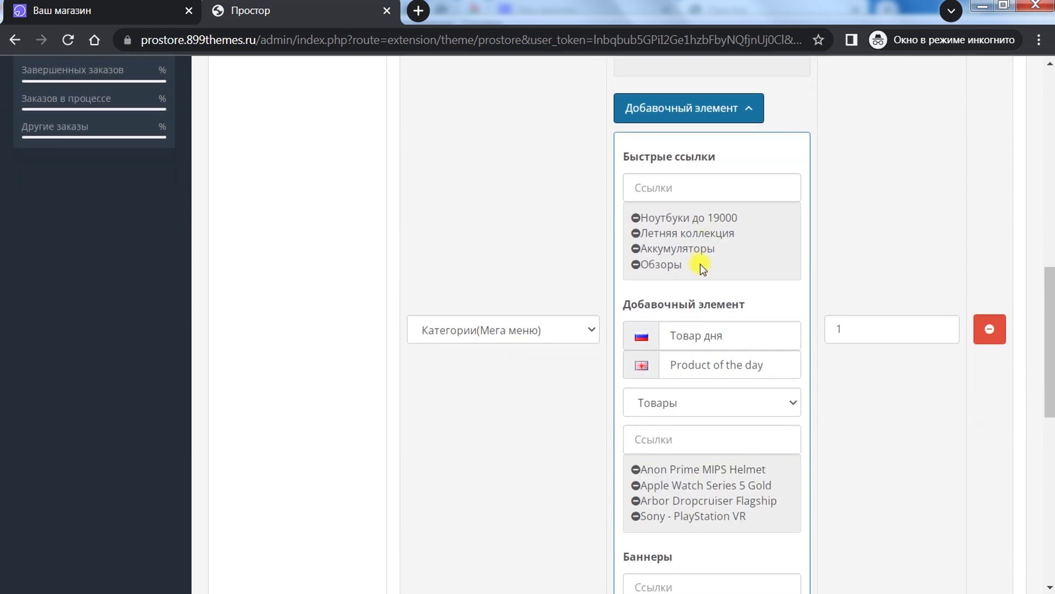
{"action": "scroll", "coordinate": [700, 264], "scroll_direction": "down", "scroll_amount": 2}
{"action": "scroll", "coordinate": [698, 278], "scroll_direction": "up", "scroll_amount": 1}
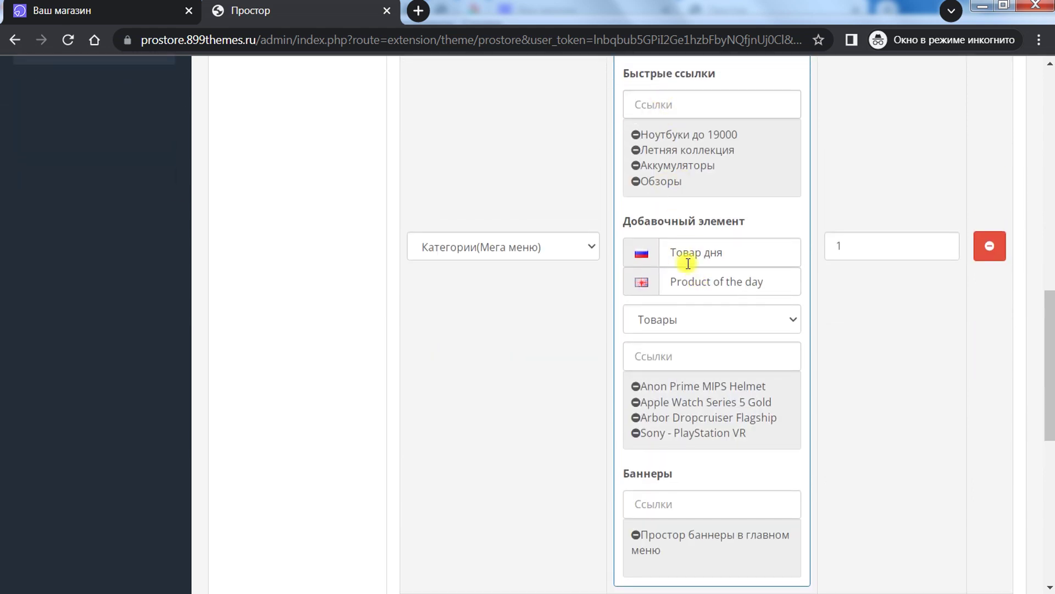
{"action": "scroll", "coordinate": [664, 474], "scroll_direction": "up", "scroll_amount": 3}
{"action": "left_click", "coordinate": [250, 11]}
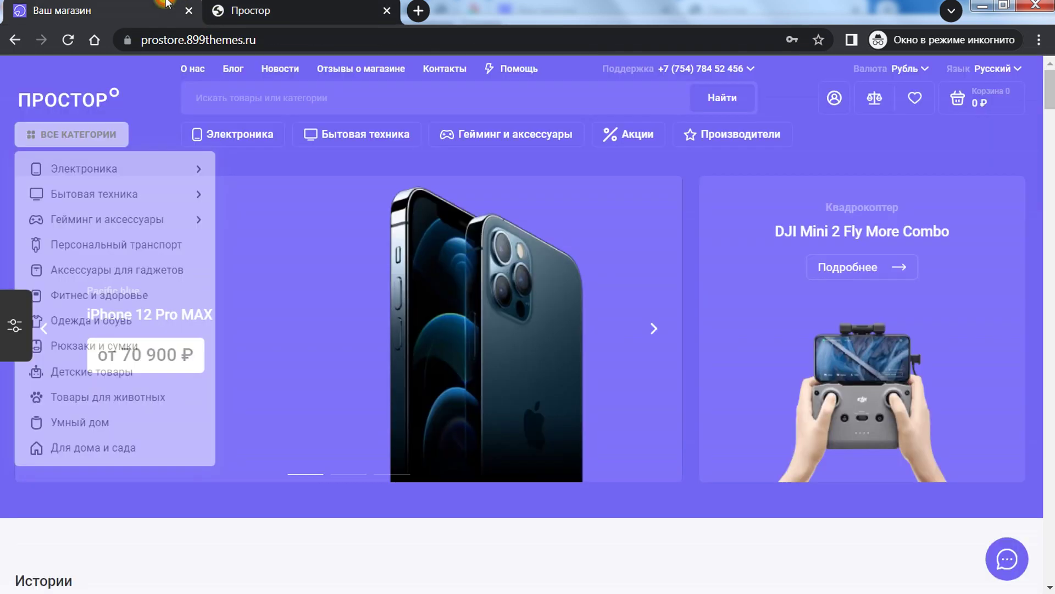
Step: On the storefront, open Все категории and view the Электроника mega menu with Товар дня products
{"action": "left_click", "coordinate": [96, 146]}
{"action": "mouse_move", "coordinate": [135, 174]}
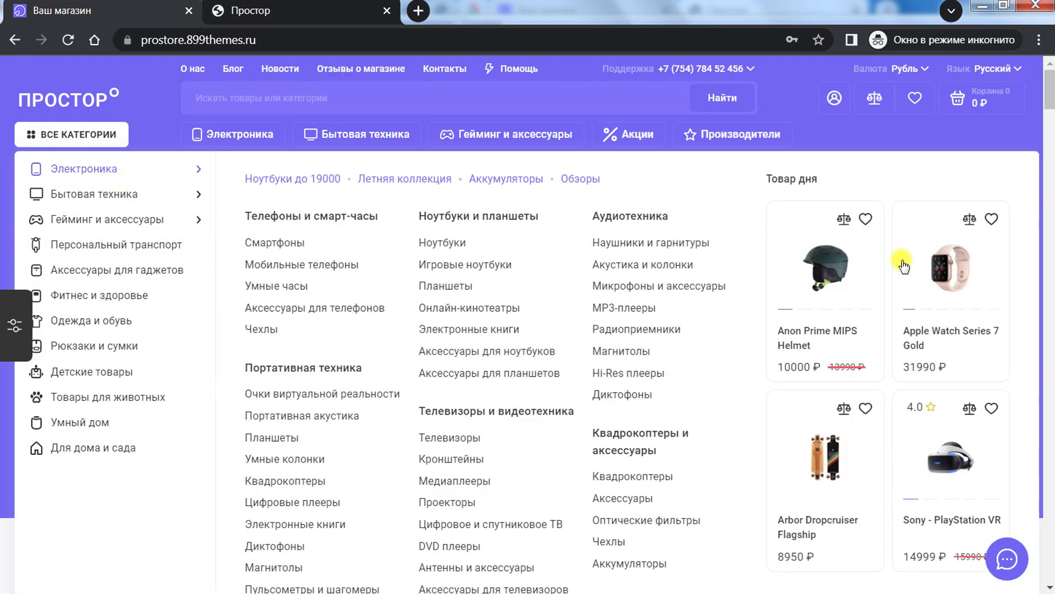
{"action": "mouse_move", "coordinate": [258, 135]}
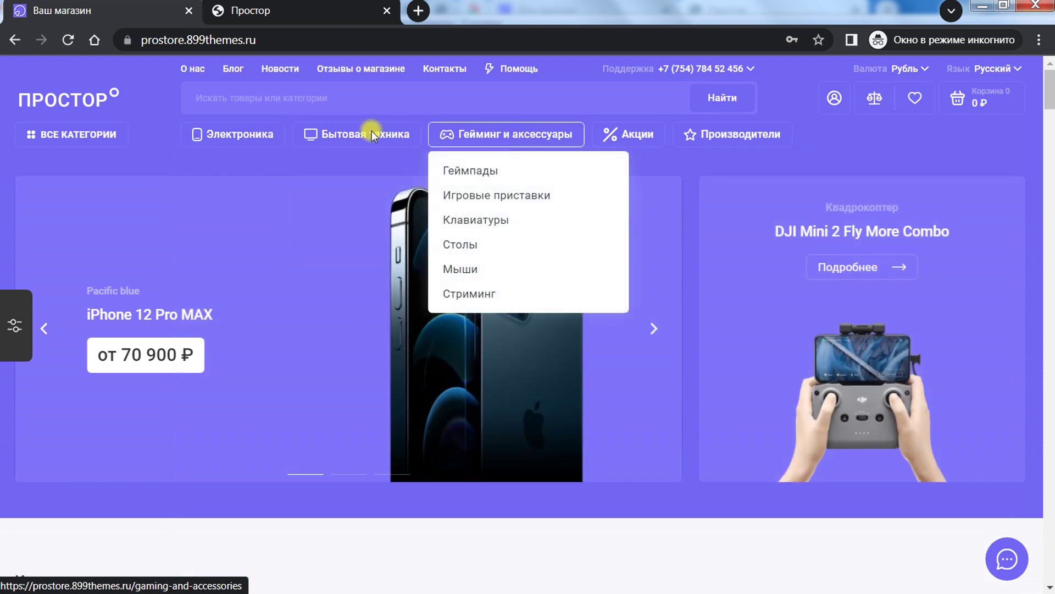
{"action": "left_click", "coordinate": [69, 134]}
{"action": "mouse_move", "coordinate": [172, 173]}
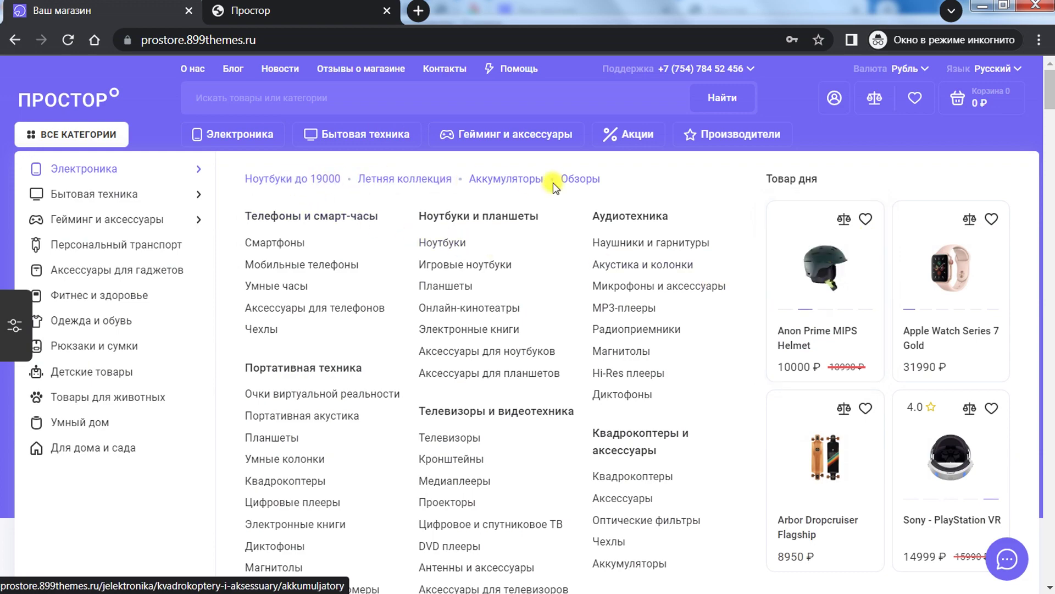
{"action": "scroll", "coordinate": [472, 206], "scroll_direction": "down", "scroll_amount": 2}
{"action": "scroll", "coordinate": [290, 197], "scroll_direction": "up", "scroll_amount": 2}
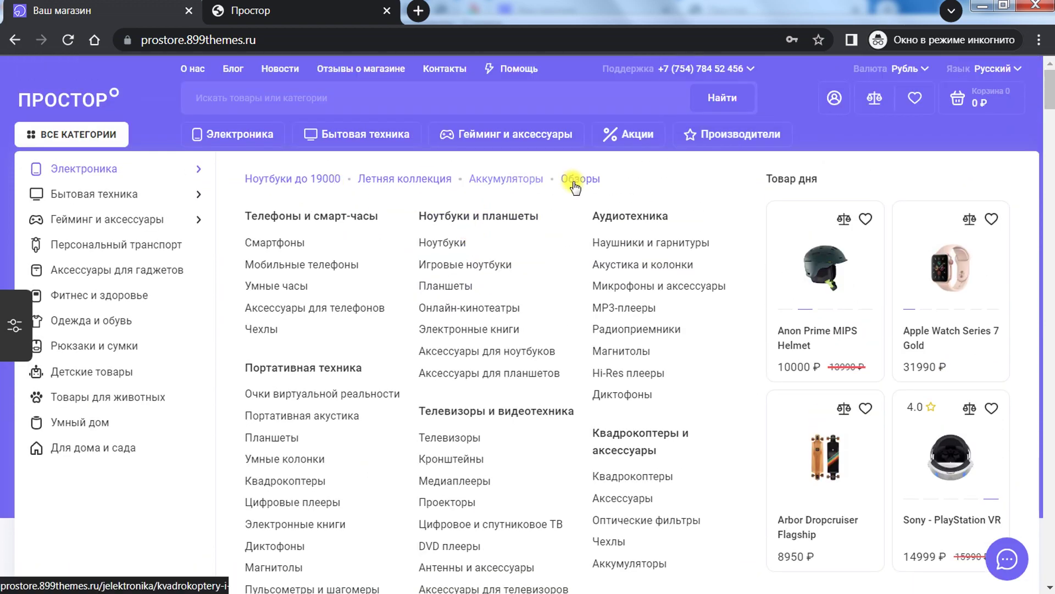
{"action": "scroll", "coordinate": [278, 268], "scroll_direction": "down", "scroll_amount": 8}
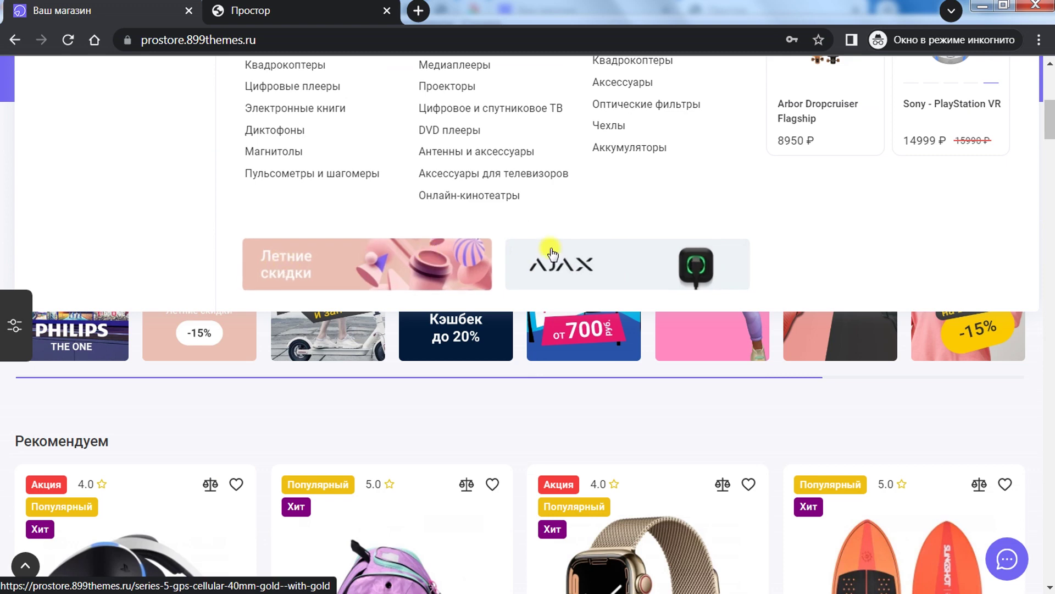
Step: Back in admin, scroll through the Главное меню rows of the Все категории vertical menu
{"action": "left_click", "coordinate": [311, 4]}
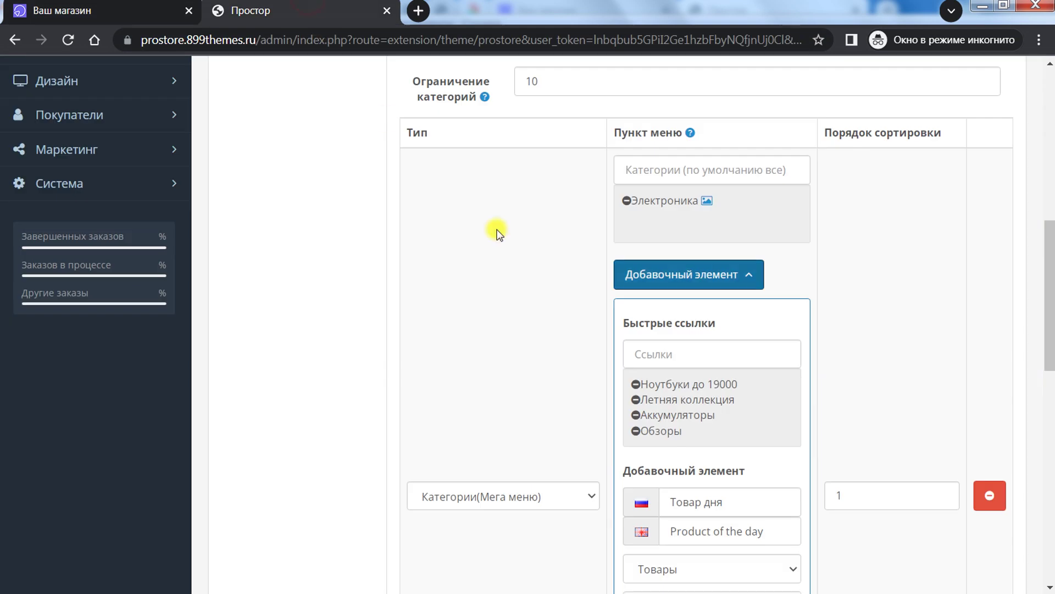
{"action": "scroll", "coordinate": [668, 371], "scroll_direction": "down", "scroll_amount": 5}
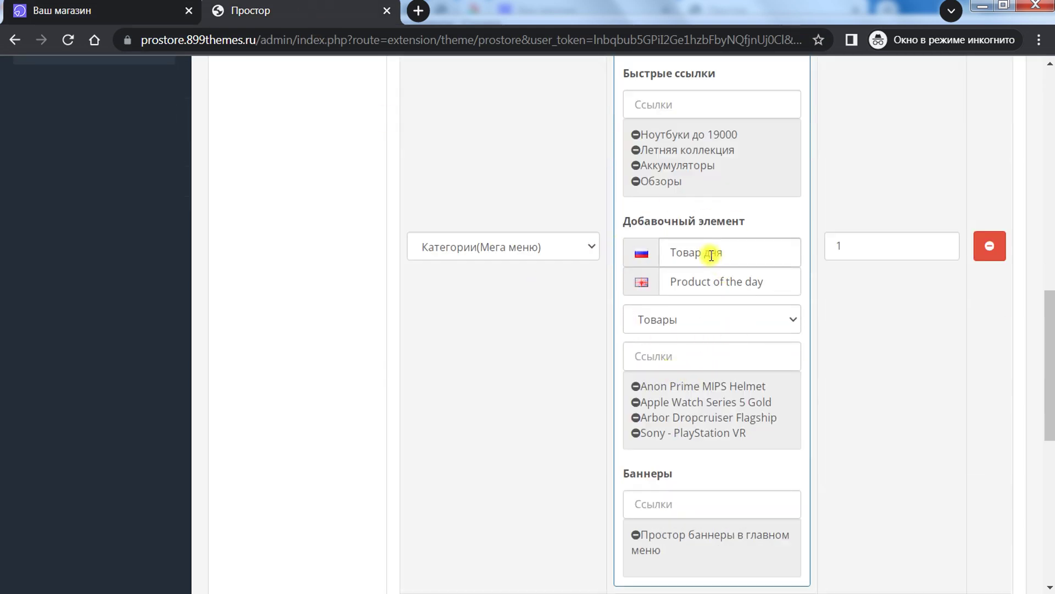
{"action": "left_click_drag", "start_coordinate": [732, 253], "coordinate": [632, 252]}
{"action": "scroll", "coordinate": [713, 210], "scroll_direction": "down", "scroll_amount": 4}
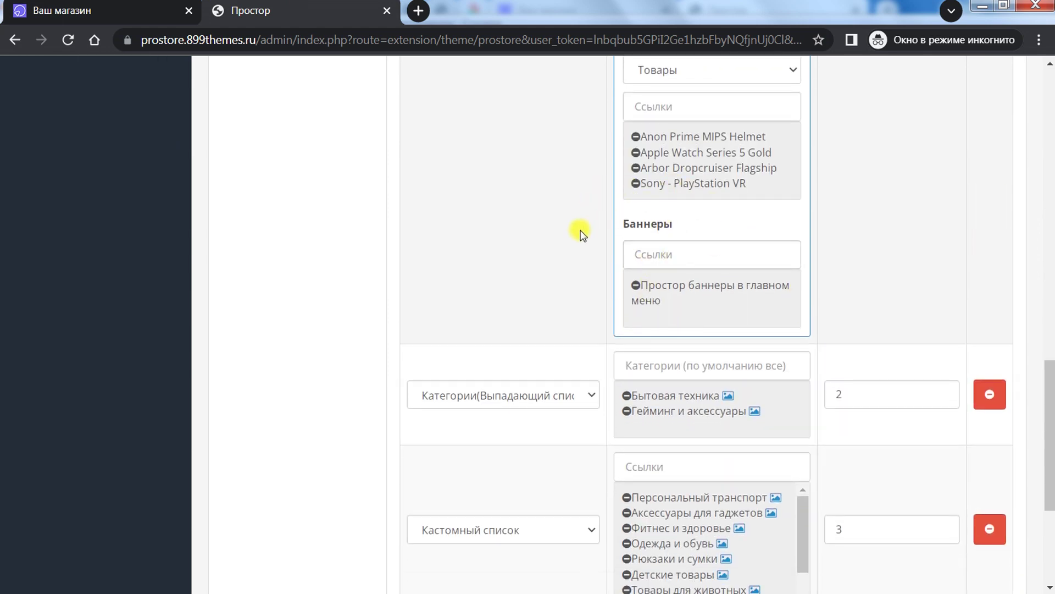
{"action": "scroll", "coordinate": [616, 230], "scroll_direction": "up", "scroll_amount": 3}
{"action": "scroll", "coordinate": [687, 319], "scroll_direction": "down", "scroll_amount": 9}
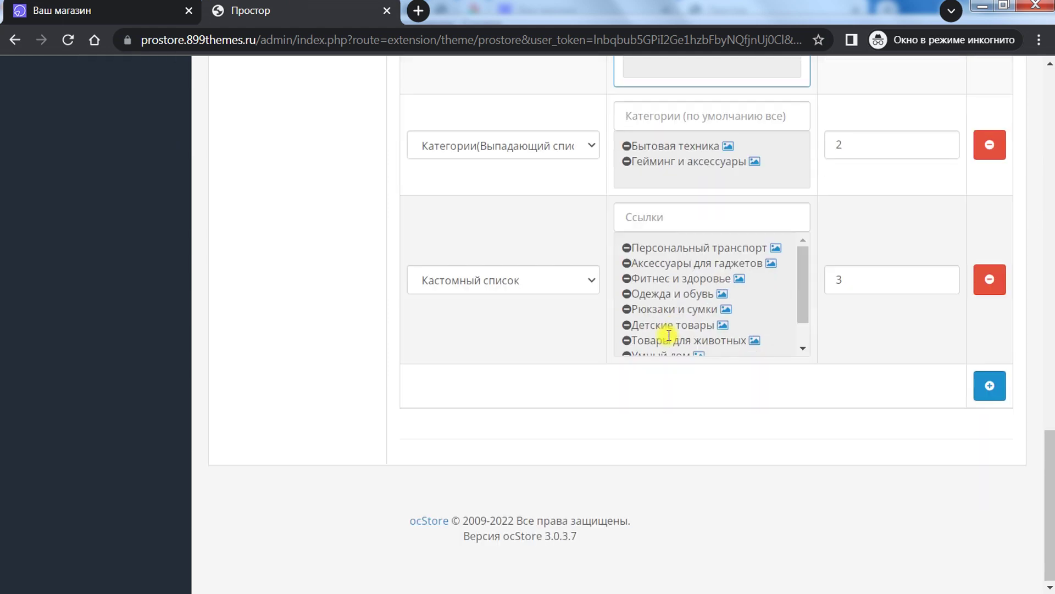
{"action": "scroll", "coordinate": [607, 341], "scroll_direction": "up", "scroll_amount": 15}
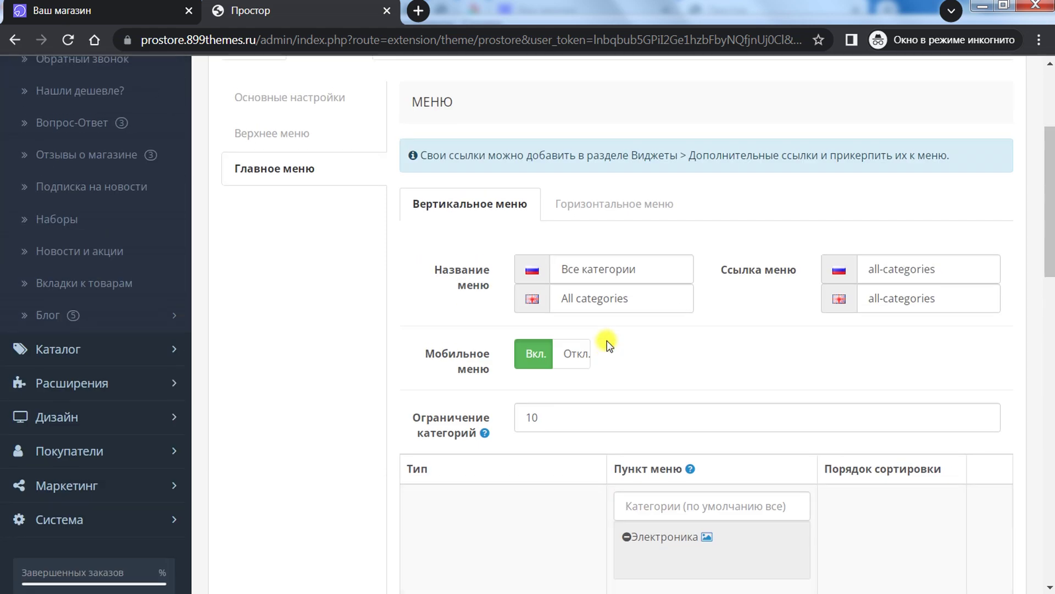
{"action": "scroll", "coordinate": [607, 341], "scroll_direction": "up", "scroll_amount": 4}
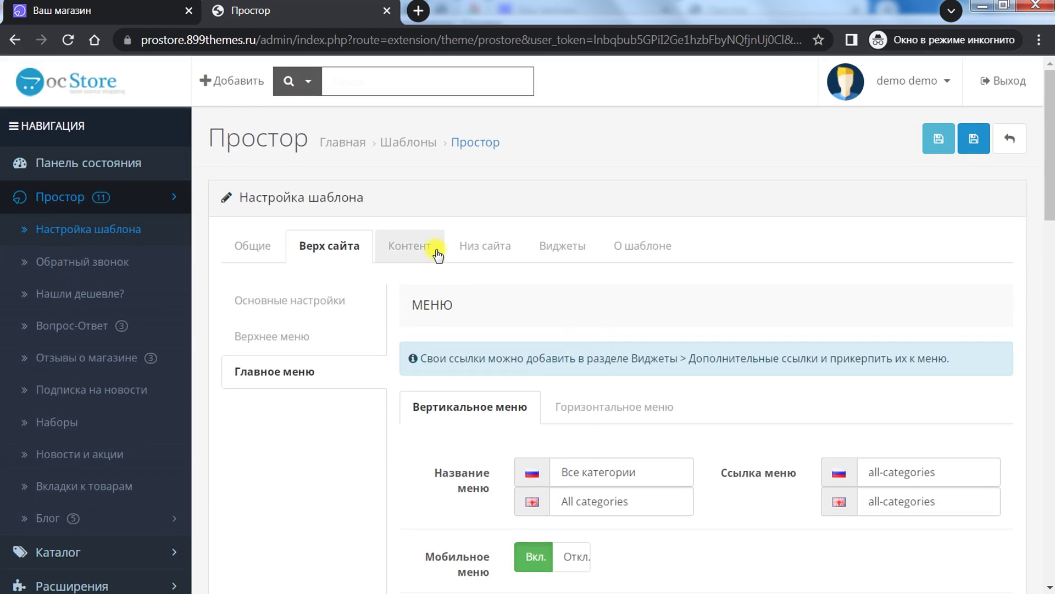
Step: Show the theme's Контент settings in admin and scroll through them
{"action": "left_click", "coordinate": [406, 256]}
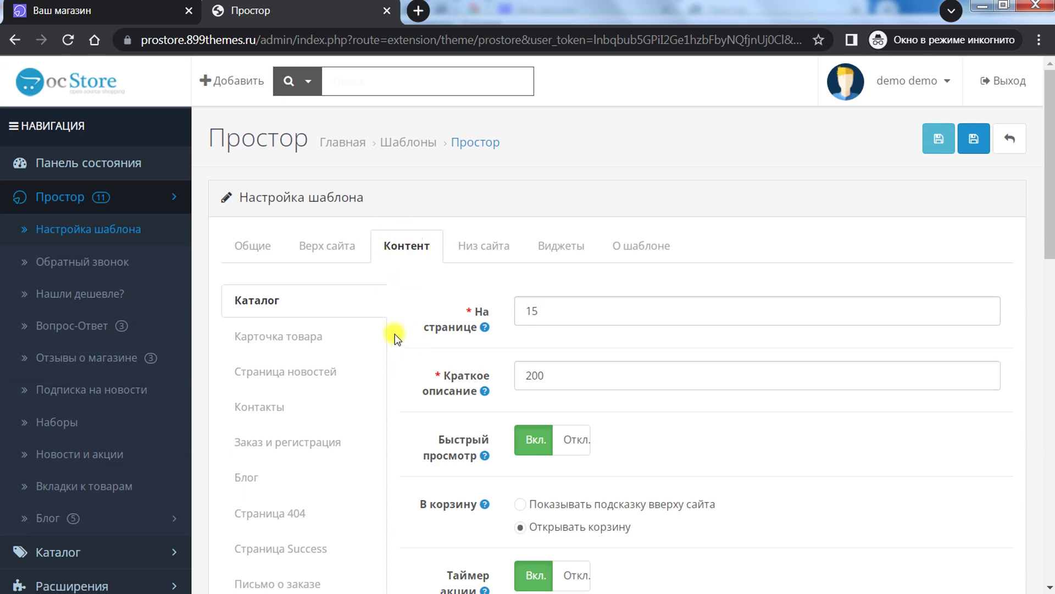
{"action": "scroll", "coordinate": [395, 335], "scroll_direction": "down", "scroll_amount": 3}
{"action": "scroll", "coordinate": [395, 336], "scroll_direction": "down", "scroll_amount": 1}
{"action": "scroll", "coordinate": [330, 264], "scroll_direction": "up", "scroll_amount": 1}
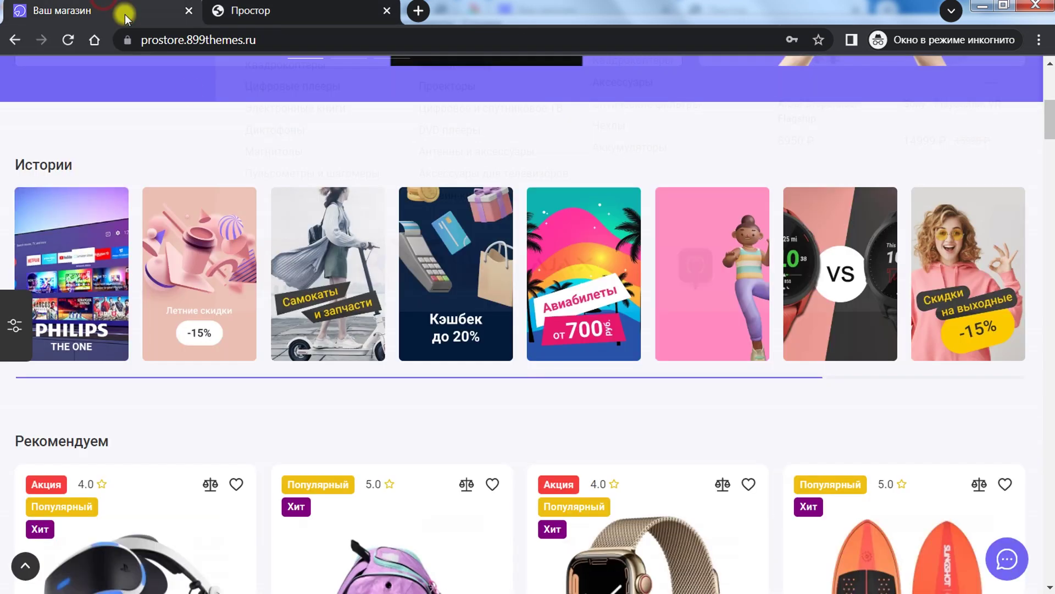
{"action": "scroll", "coordinate": [43, 172], "scroll_direction": "up", "scroll_amount": 8}
Step: Open Все категории on the storefront and go to the Электроника page with 48 products
{"action": "left_click", "coordinate": [66, 136]}
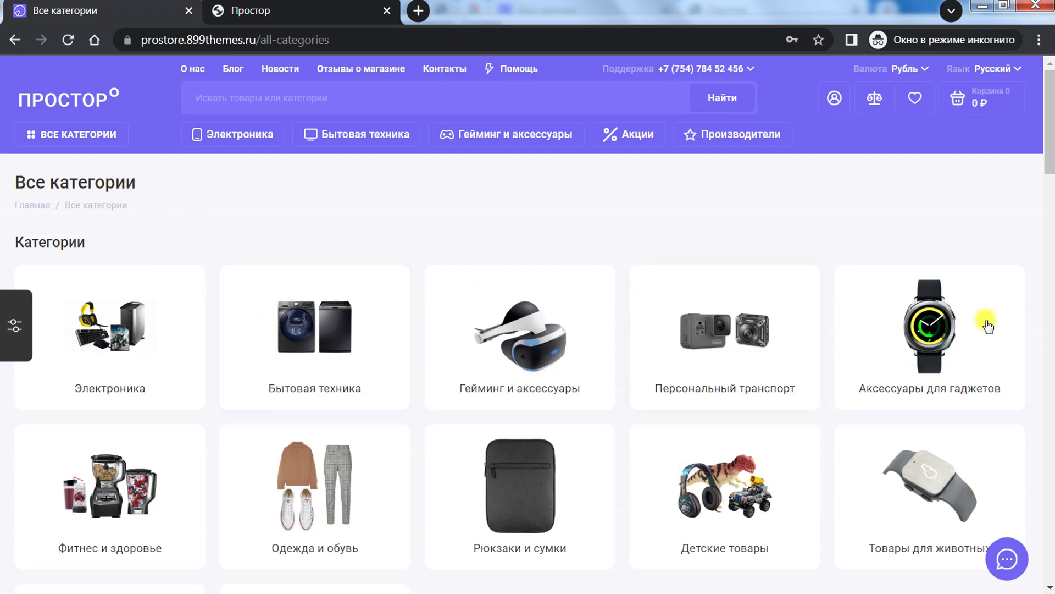
{"action": "left_click_drag", "start_coordinate": [1050, 137], "coordinate": [1050, 165]}
{"action": "scroll", "coordinate": [1010, 162], "scroll_direction": "up", "scroll_amount": 2}
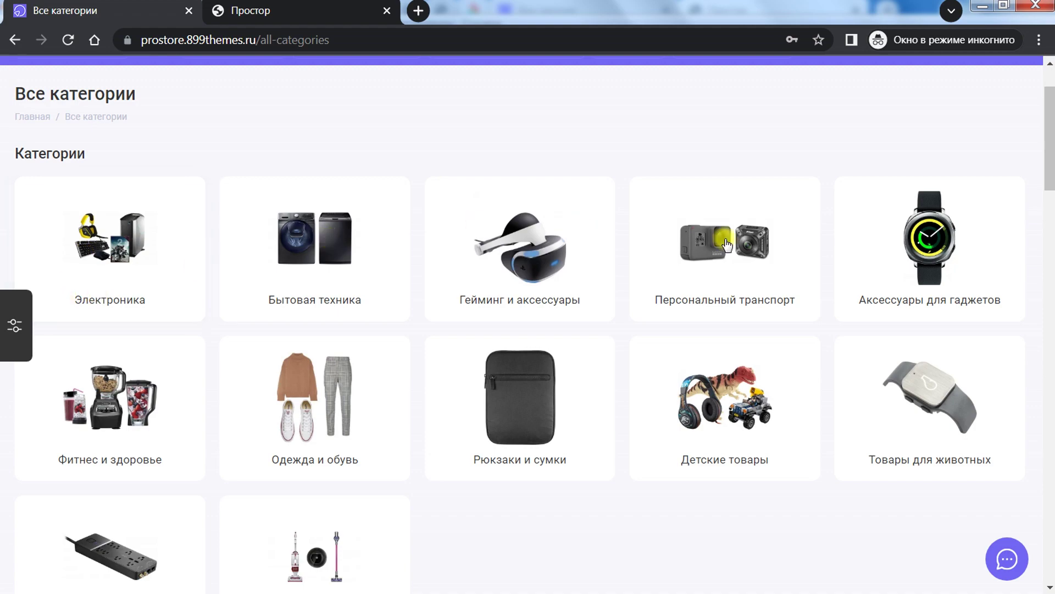
{"action": "scroll", "coordinate": [820, 431], "scroll_direction": "down", "scroll_amount": 8}
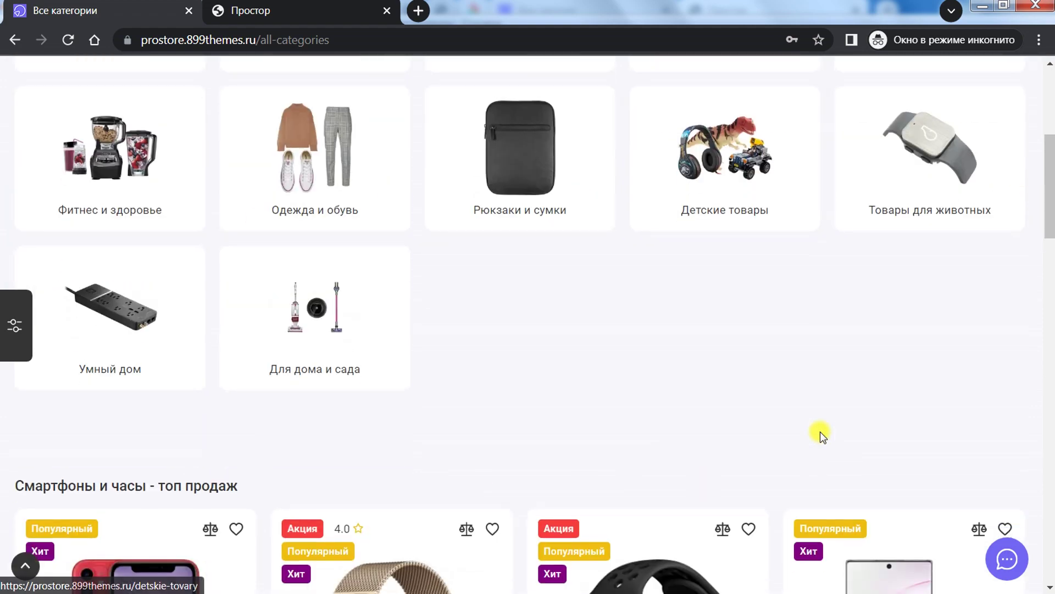
{"action": "scroll", "coordinate": [669, 365], "scroll_direction": "up", "scroll_amount": 10}
{"action": "left_click", "coordinate": [113, 331]}
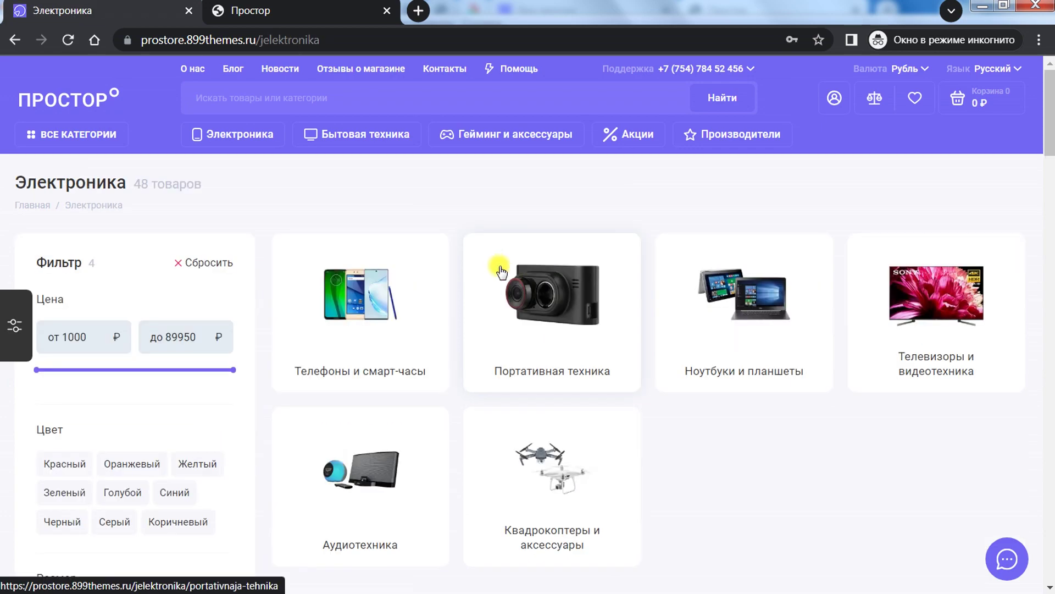
{"action": "scroll", "coordinate": [464, 277], "scroll_direction": "down", "scroll_amount": 7}
Step: Compare the Фильтр module settings in admin with the storefront Электроника catalogue
{"action": "scroll", "coordinate": [464, 275], "scroll_direction": "up", "scroll_amount": 7}
{"action": "mouse_move", "coordinate": [403, 140]}
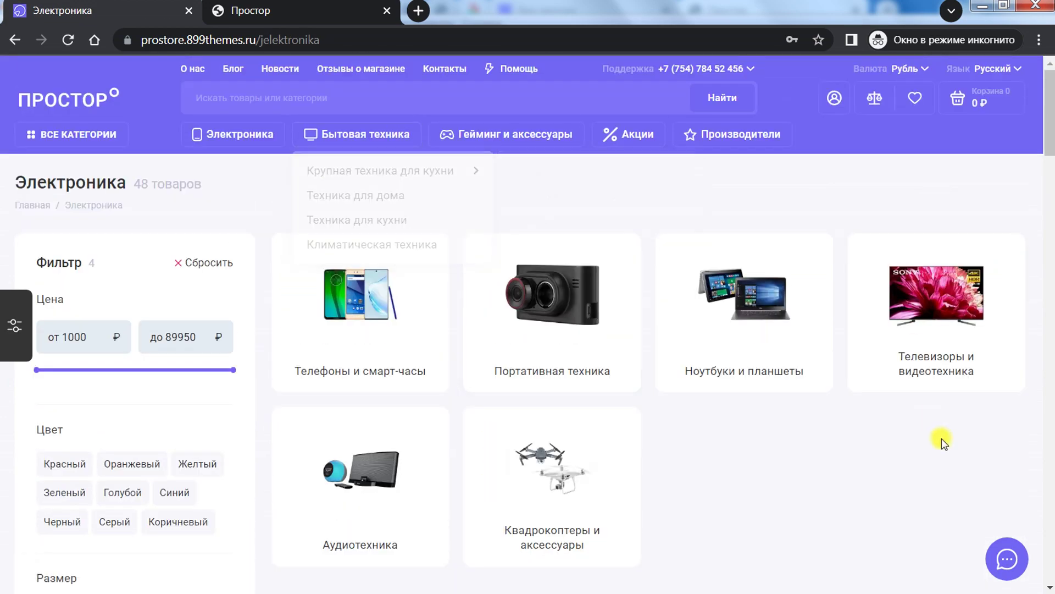
{"action": "scroll", "coordinate": [942, 440], "scroll_direction": "down", "scroll_amount": 4}
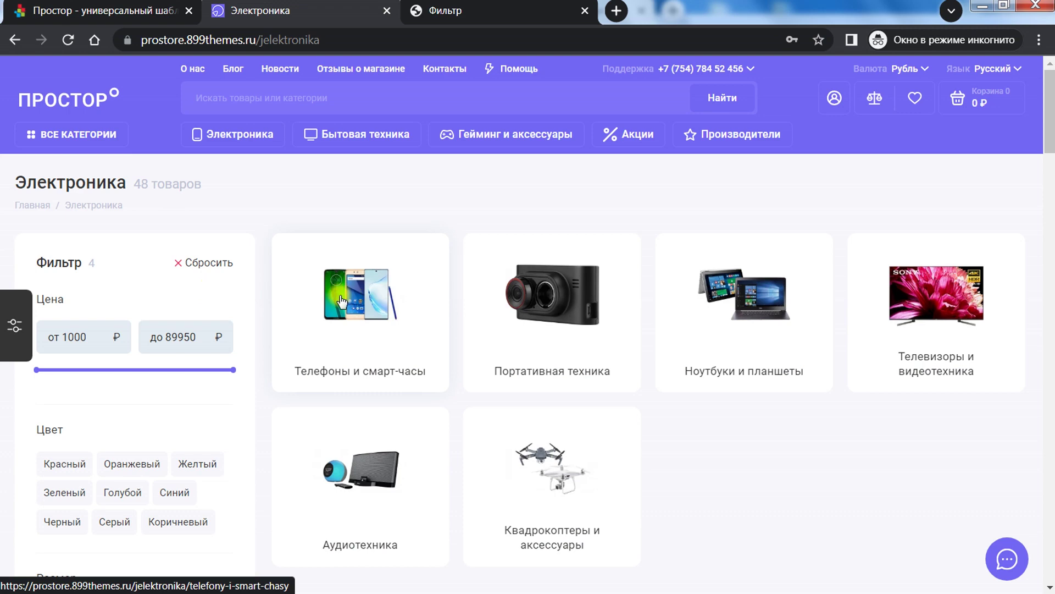
{"action": "left_click", "coordinate": [440, 11]}
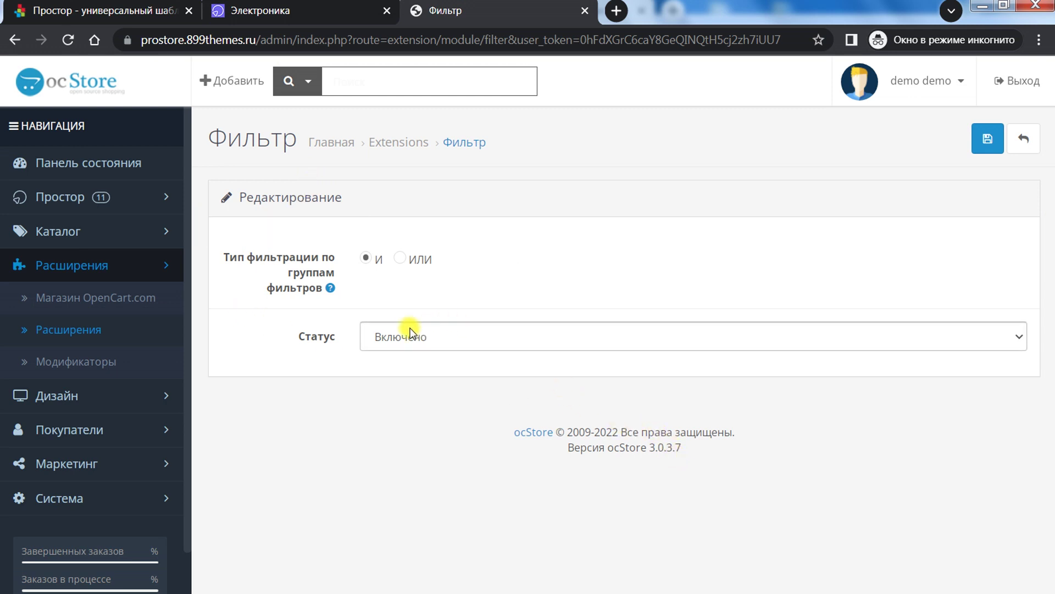
{"action": "left_click", "coordinate": [303, 9]}
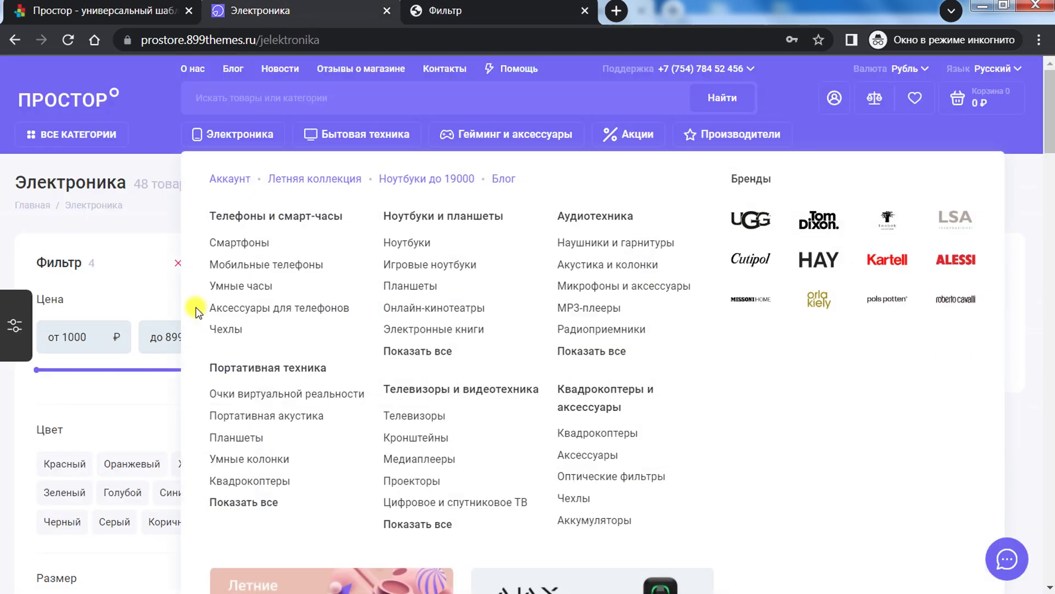
{"action": "left_click", "coordinate": [474, 9]}
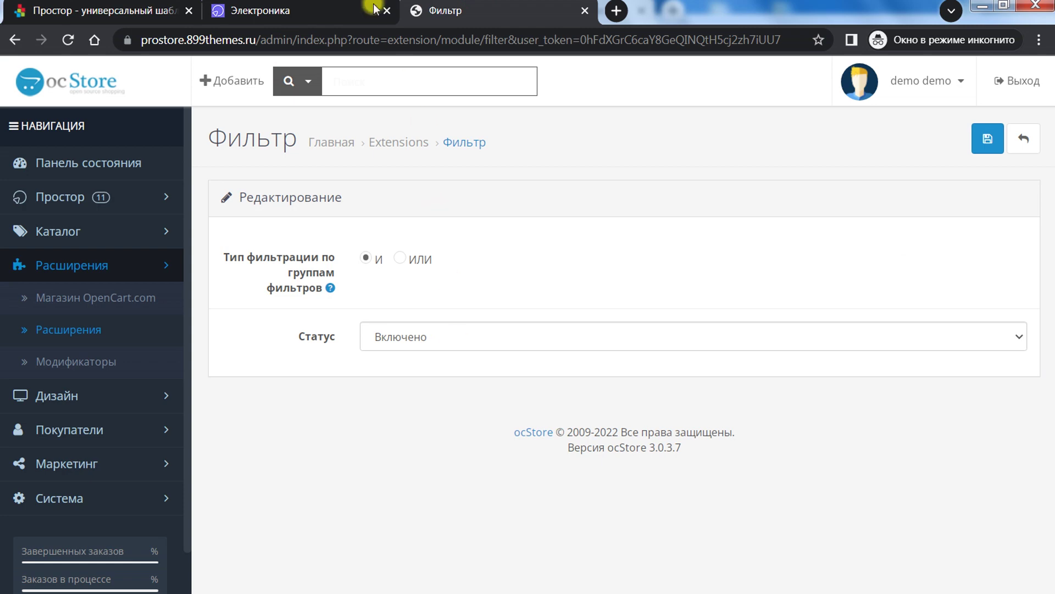
{"action": "left_click", "coordinate": [337, 10]}
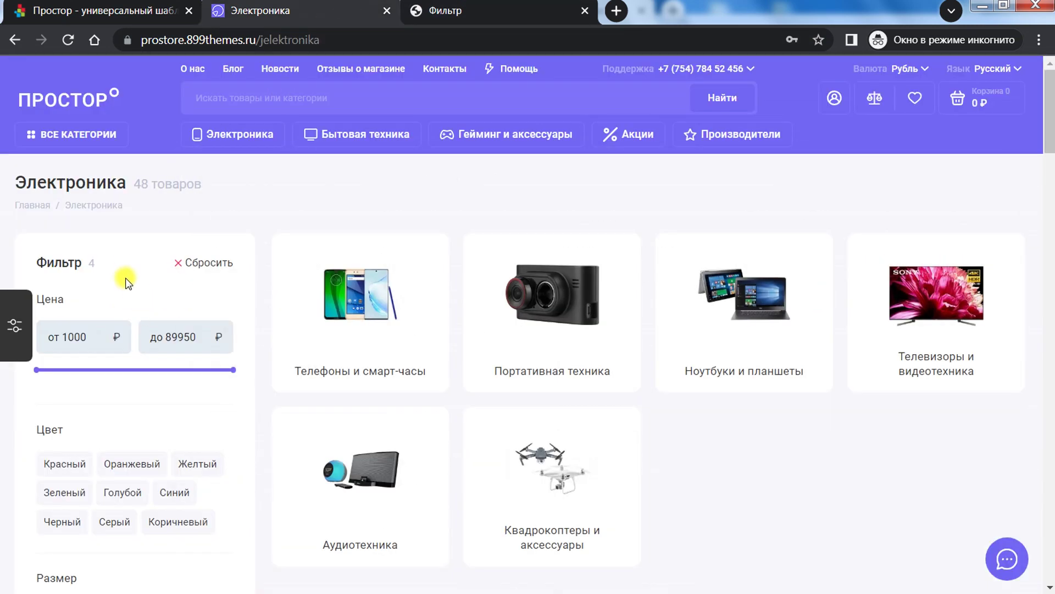
{"action": "scroll", "coordinate": [125, 270], "scroll_direction": "down", "scroll_amount": 3}
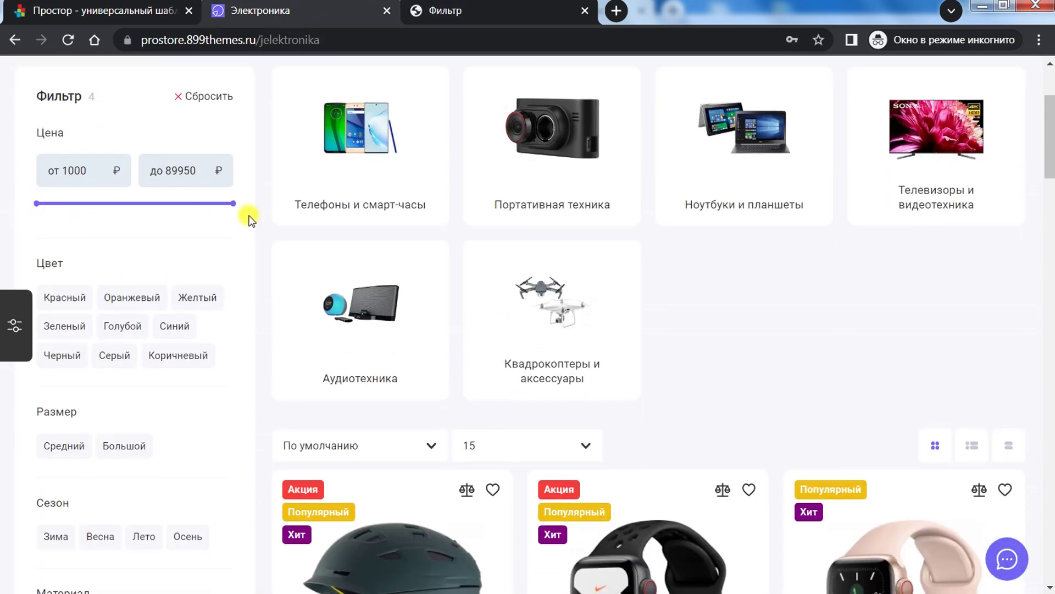
Step: Review the theme description's note about Ajax product filtering
{"action": "left_click", "coordinate": [144, 12]}
{"action": "left_click_drag", "start_coordinate": [149, 326], "coordinate": [448, 327]}
{"action": "left_click", "coordinate": [308, 329]}
{"action": "left_click_drag", "start_coordinate": [292, 326], "coordinate": [559, 325]}
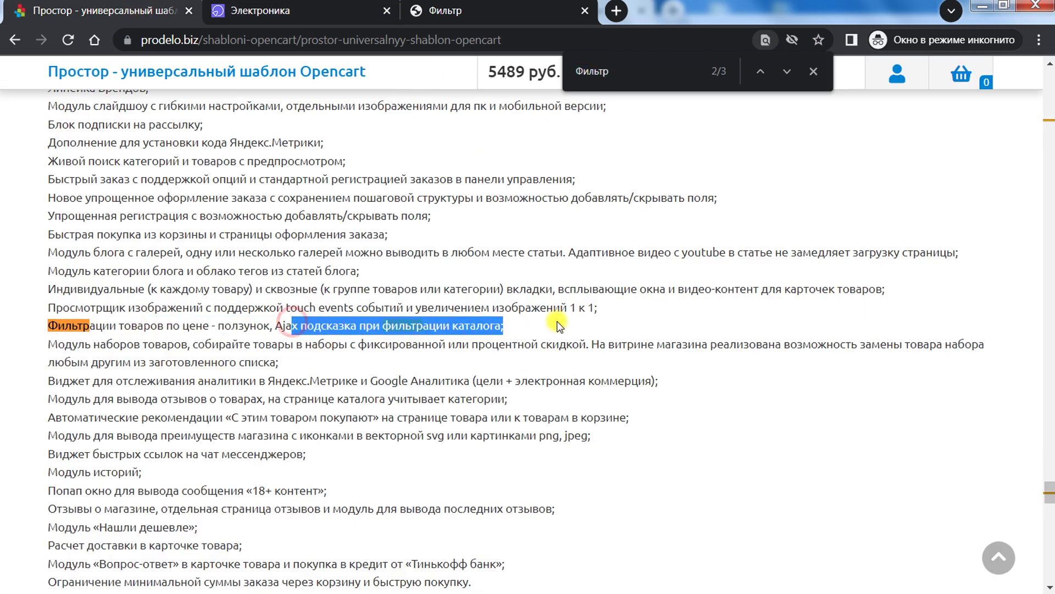
Step: Filter the Электроника catalogue to Желтый (26 products) and lower the maximum price to 62 293
{"action": "left_click", "coordinate": [330, 12]}
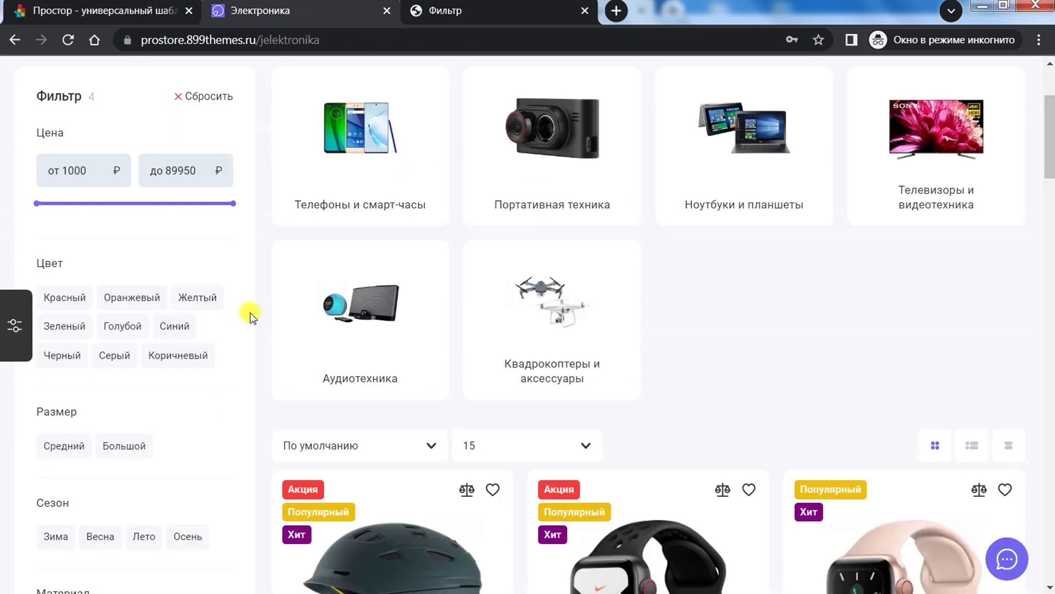
{"action": "left_click", "coordinate": [190, 295]}
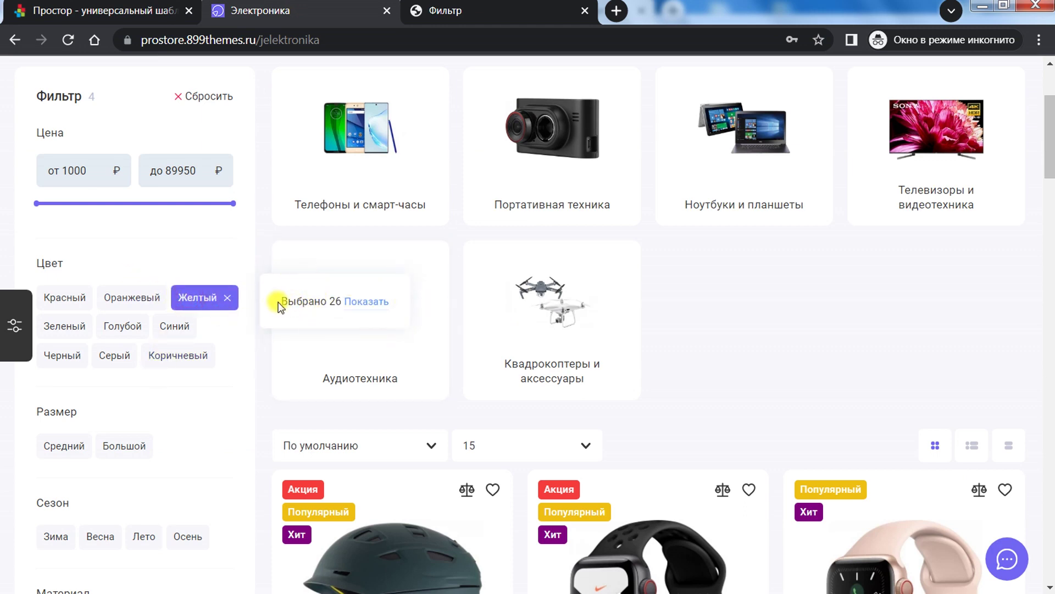
{"action": "left_click", "coordinate": [376, 306]}
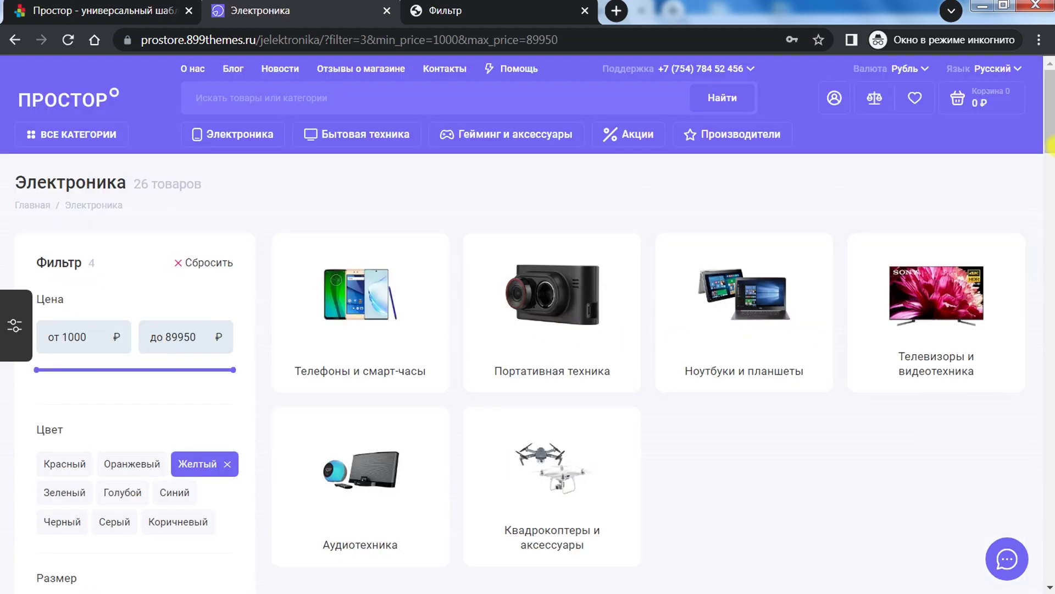
{"action": "scroll", "coordinate": [1051, 145], "scroll_direction": "down", "scroll_amount": 15}
{"action": "scroll", "coordinate": [1051, 165], "scroll_direction": "up", "scroll_amount": 6}
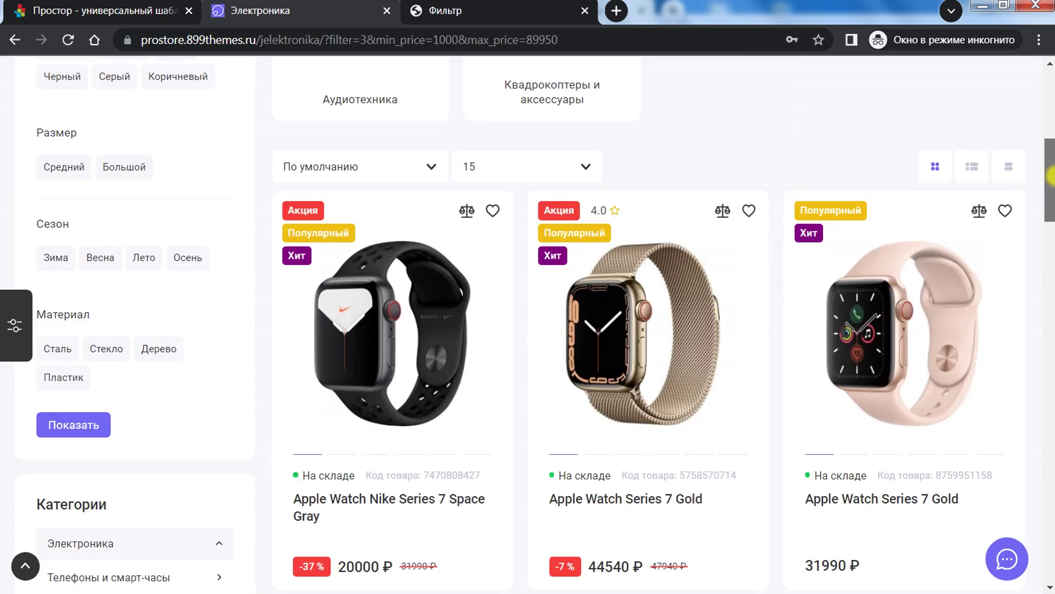
{"action": "scroll", "coordinate": [1051, 176], "scroll_direction": "up", "scroll_amount": 7}
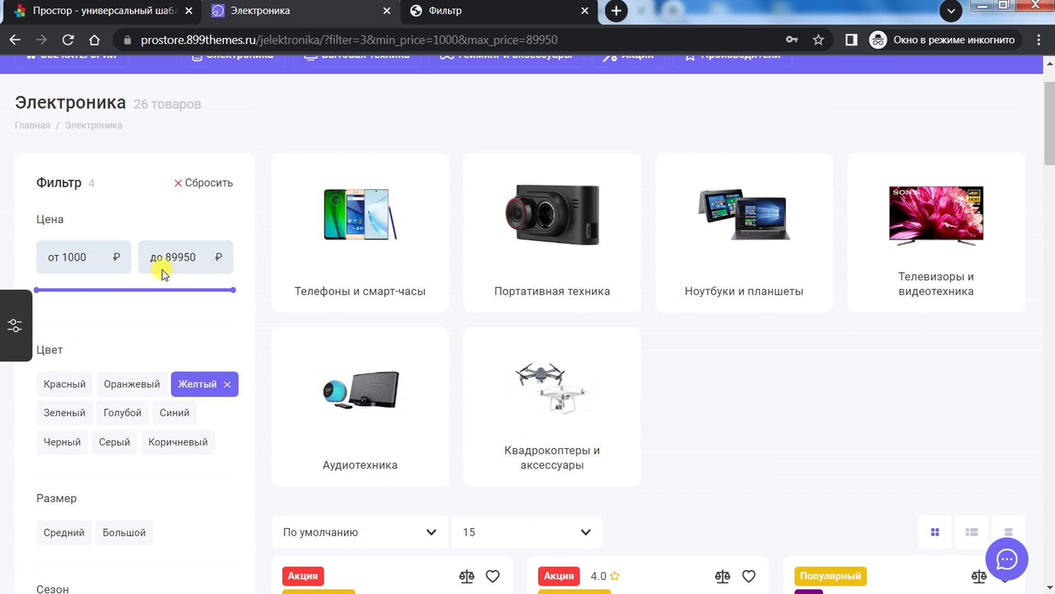
{"action": "left_click", "coordinate": [172, 289]}
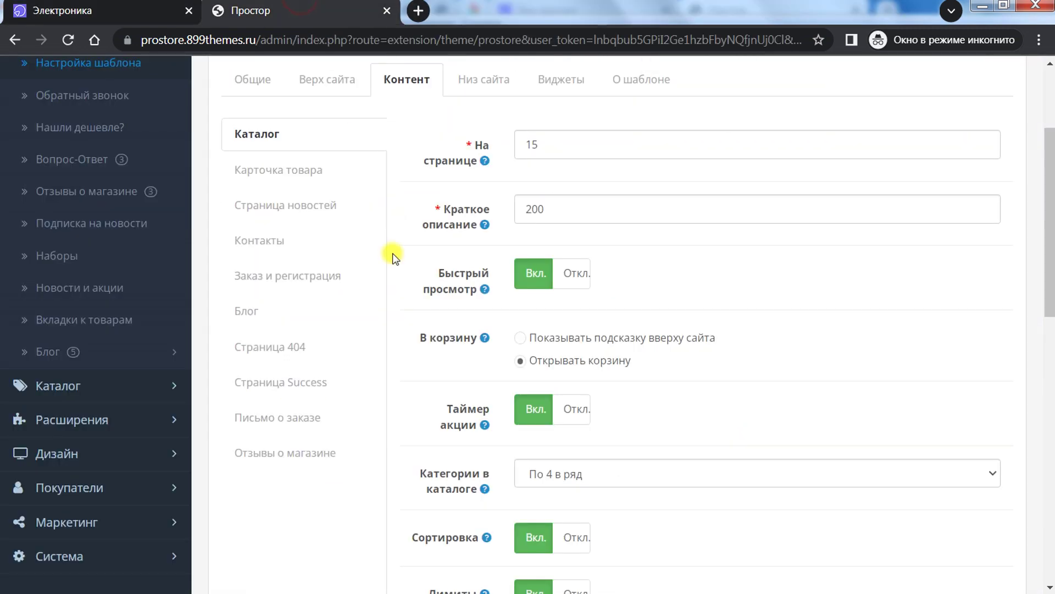
{"action": "left_click", "coordinate": [297, 10]}
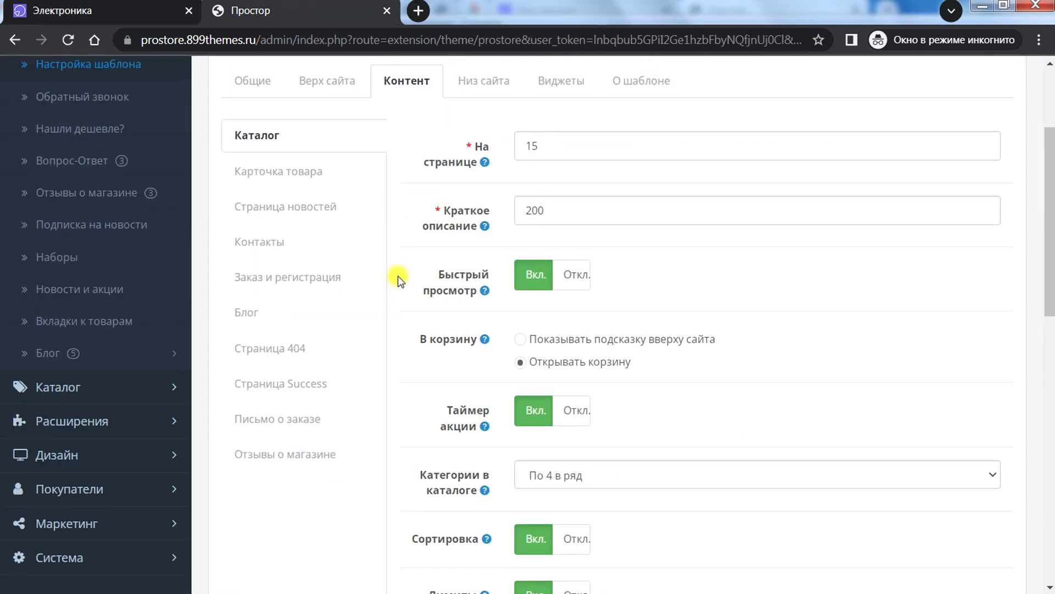
Step: Check the На странице and 200-character Краткое описание settings against the storefront's per-page choices
{"action": "scroll", "coordinate": [398, 276], "scroll_direction": "up", "scroll_amount": 3}
{"action": "mouse_move", "coordinate": [483, 328]}
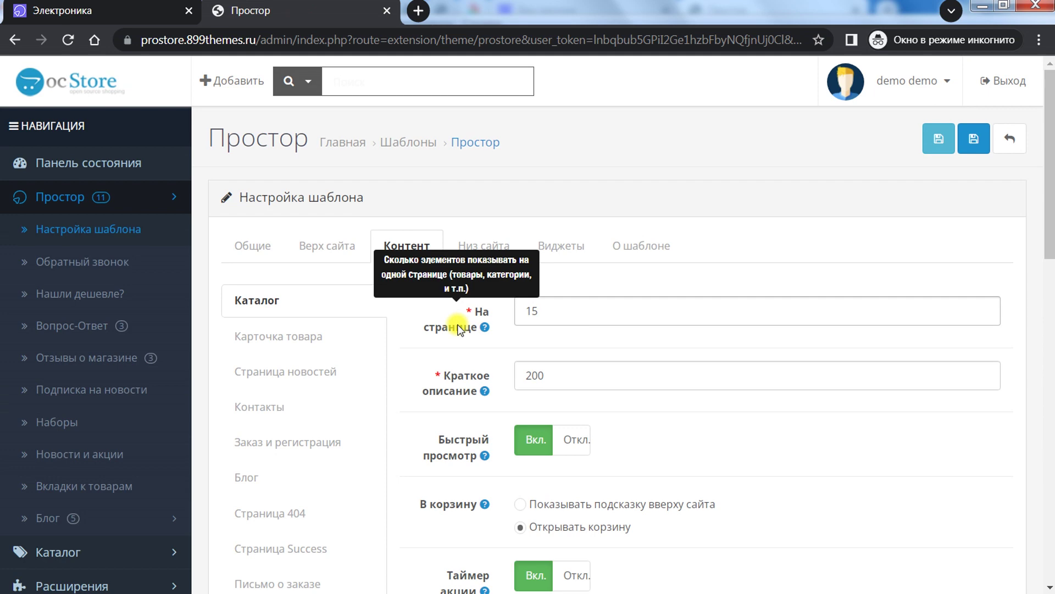
{"action": "left_click", "coordinate": [88, 11]}
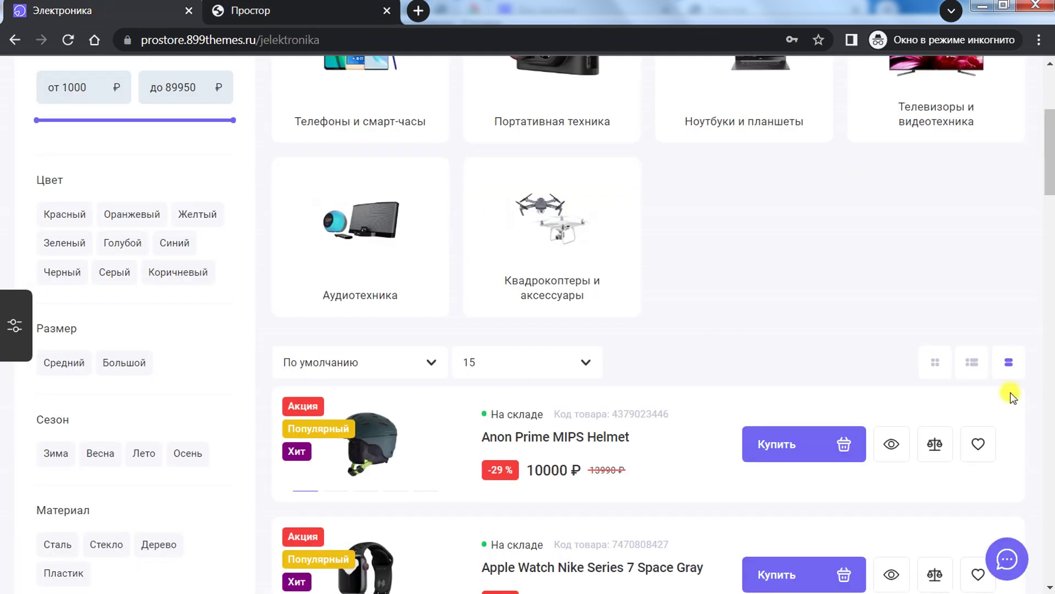
{"action": "scroll", "coordinate": [1050, 192], "scroll_direction": "down", "scroll_amount": 1}
{"action": "left_click", "coordinate": [537, 357]}
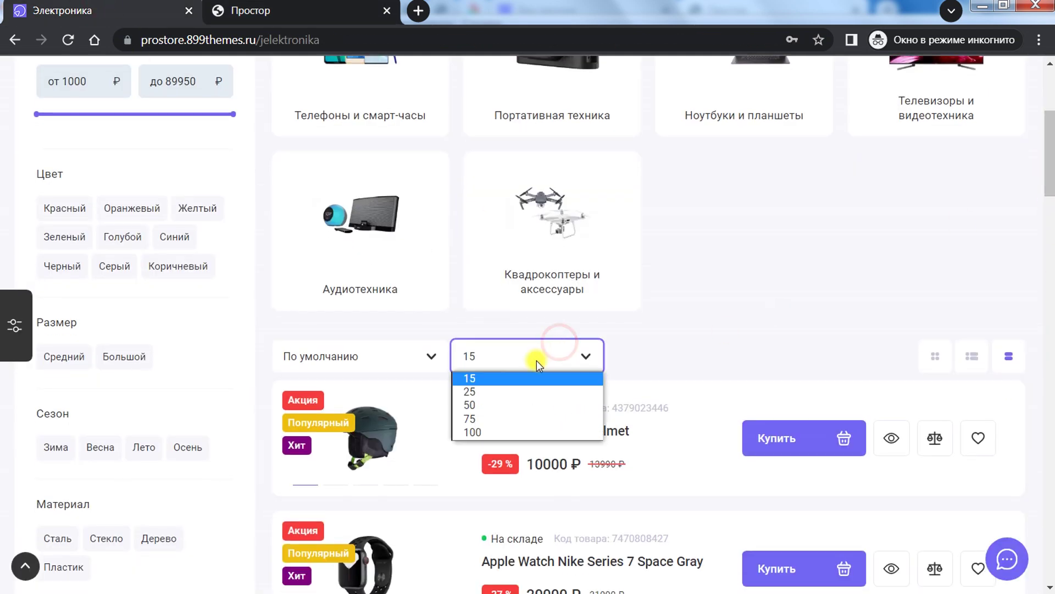
{"action": "key", "text": "ctrl+Tab"}
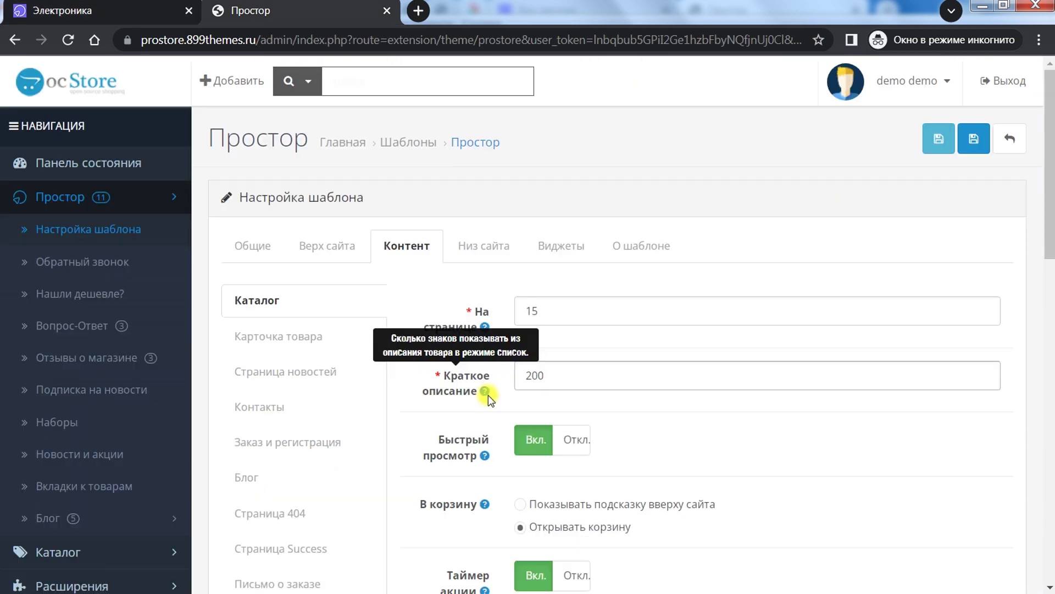
{"action": "left_click_drag", "start_coordinate": [556, 376], "coordinate": [499, 379]}
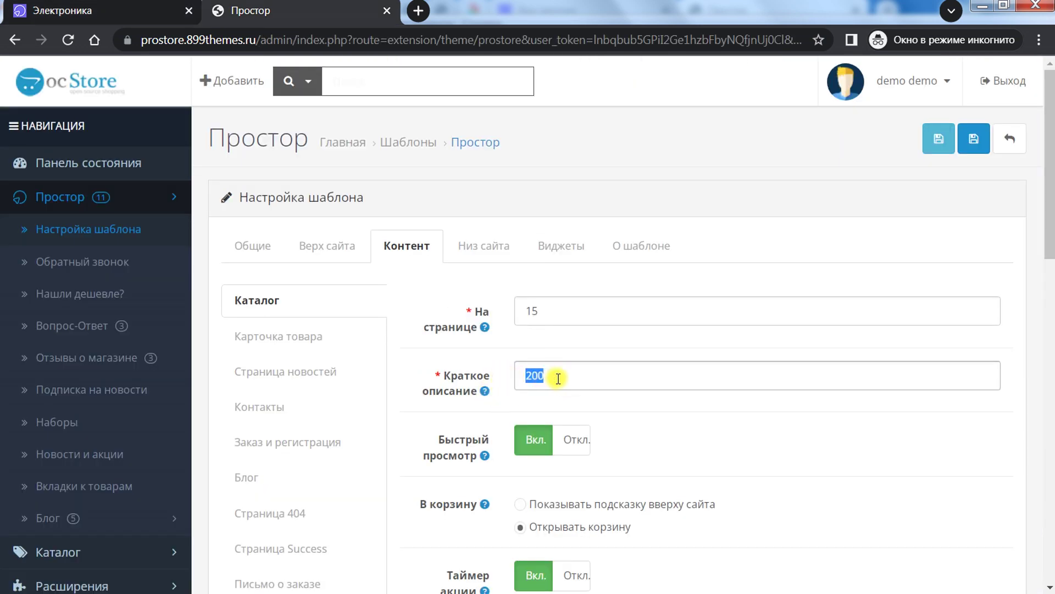
{"action": "left_click_drag", "start_coordinate": [566, 378], "coordinate": [526, 377]}
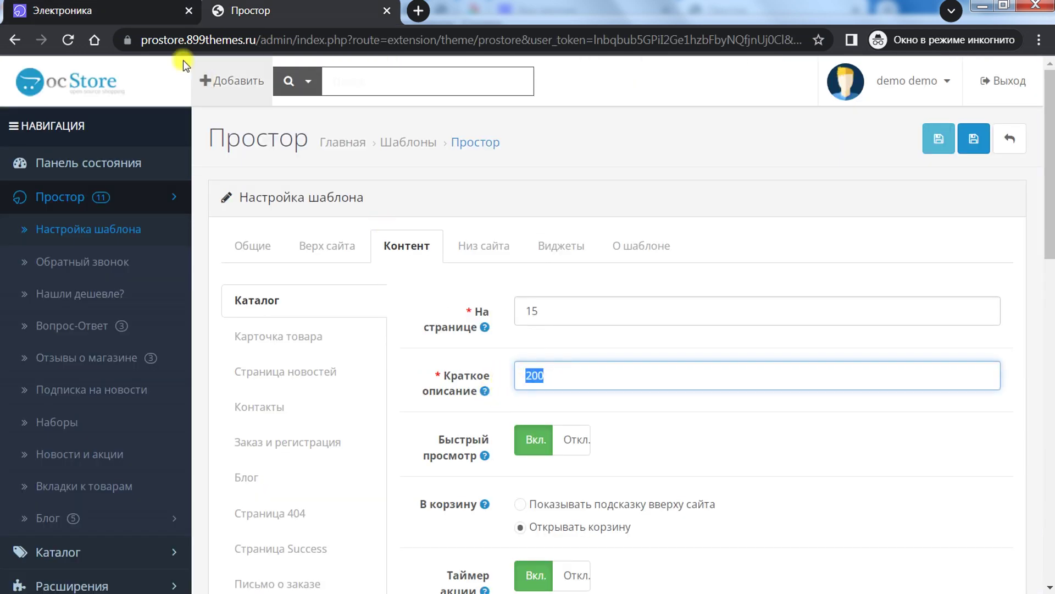
Step: Switch the Электроника catalogue from grid view to the list view with specifications
{"action": "left_click", "coordinate": [110, 10]}
{"action": "scroll", "coordinate": [684, 331], "scroll_direction": "down", "scroll_amount": 3}
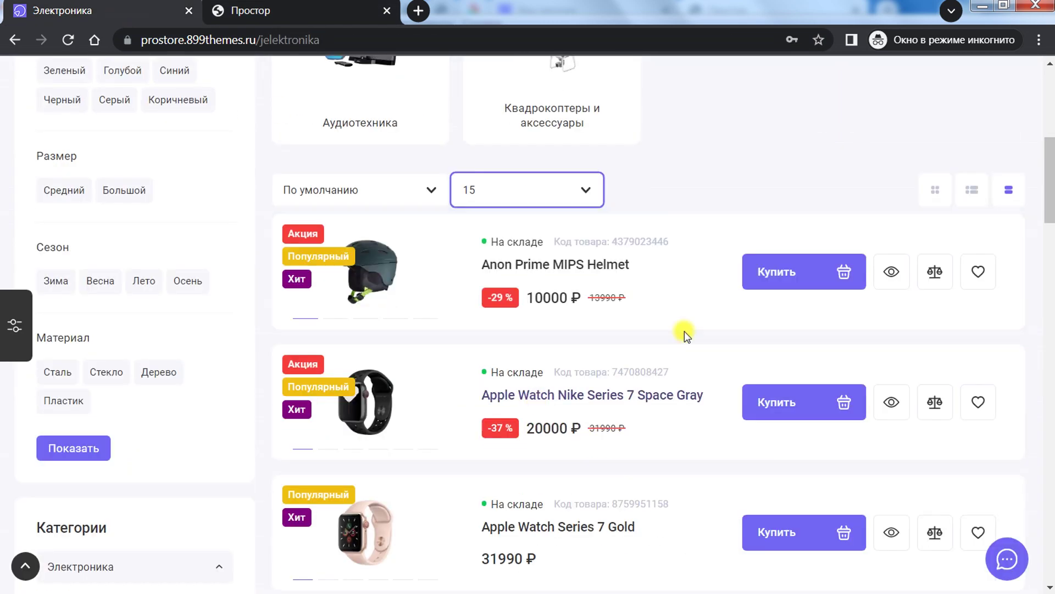
{"action": "left_click", "coordinate": [933, 192]}
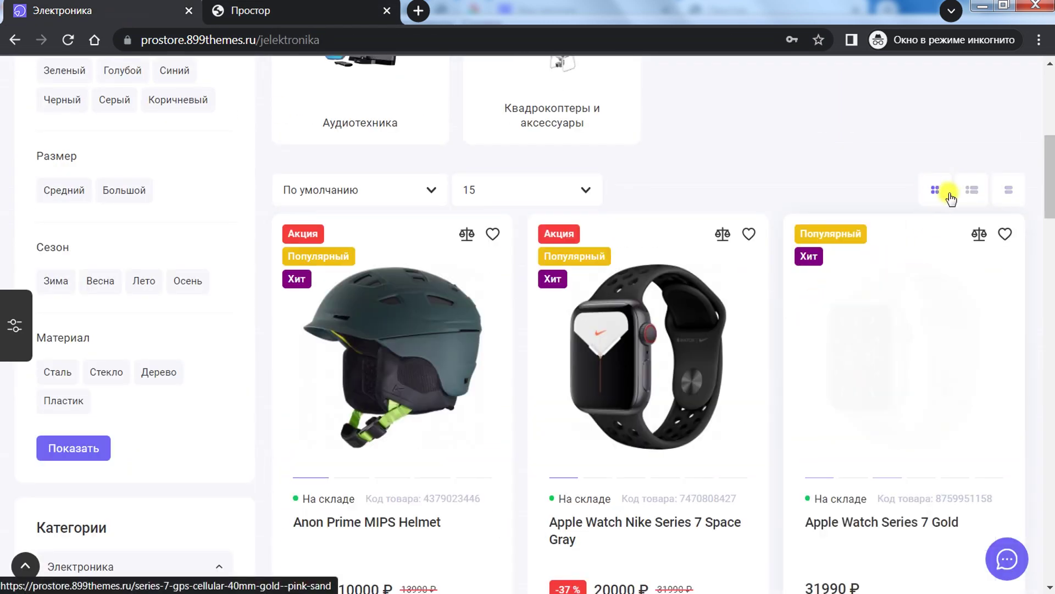
{"action": "scroll", "coordinate": [781, 255], "scroll_direction": "down", "scroll_amount": 2}
{"action": "scroll", "coordinate": [924, 189], "scroll_direction": "up", "scroll_amount": 1}
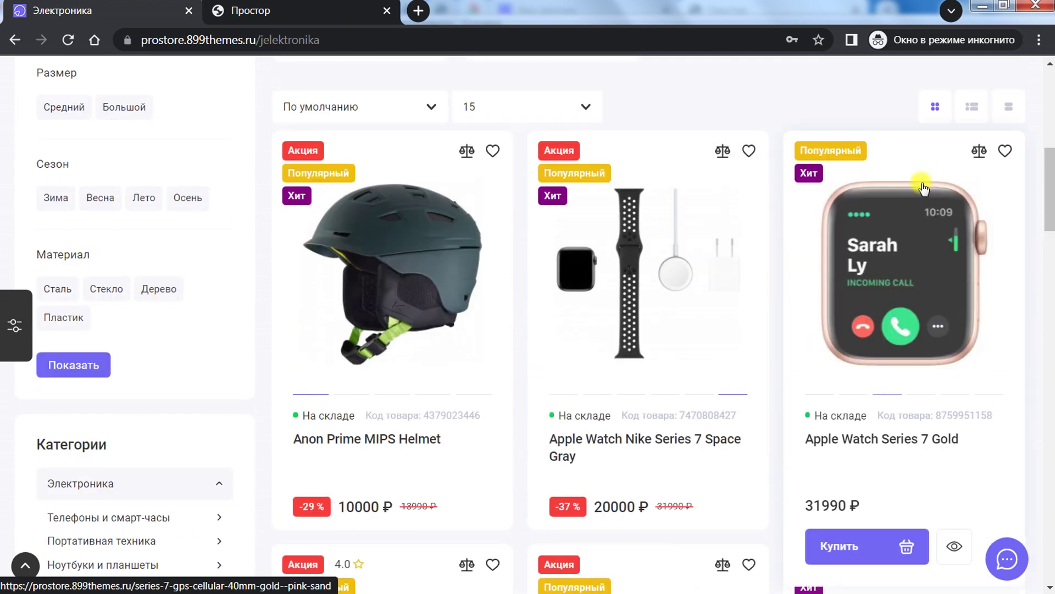
{"action": "left_click", "coordinate": [973, 108]}
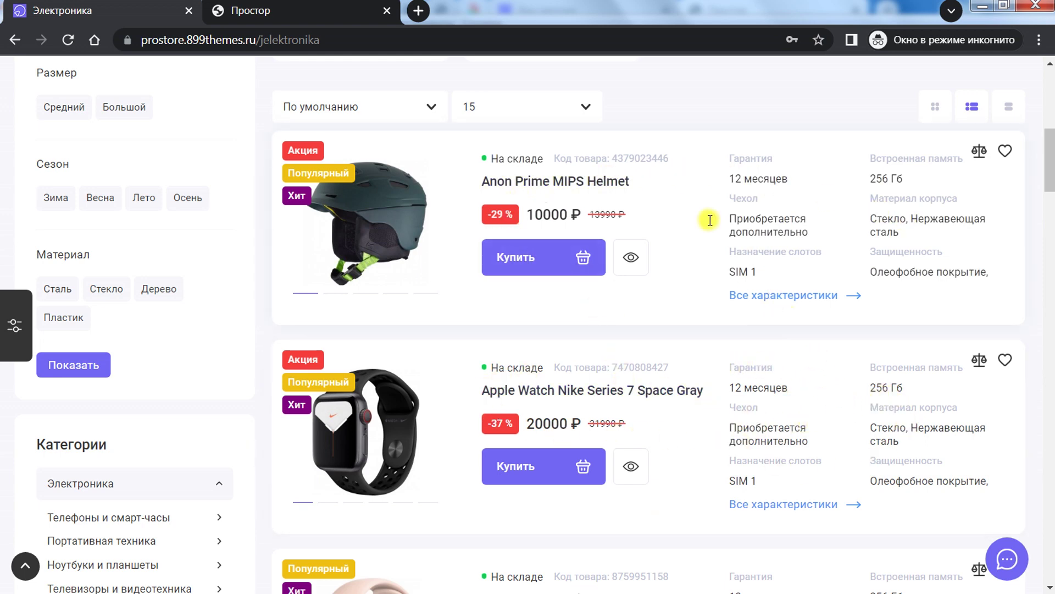
{"action": "left_click", "coordinate": [250, 11]}
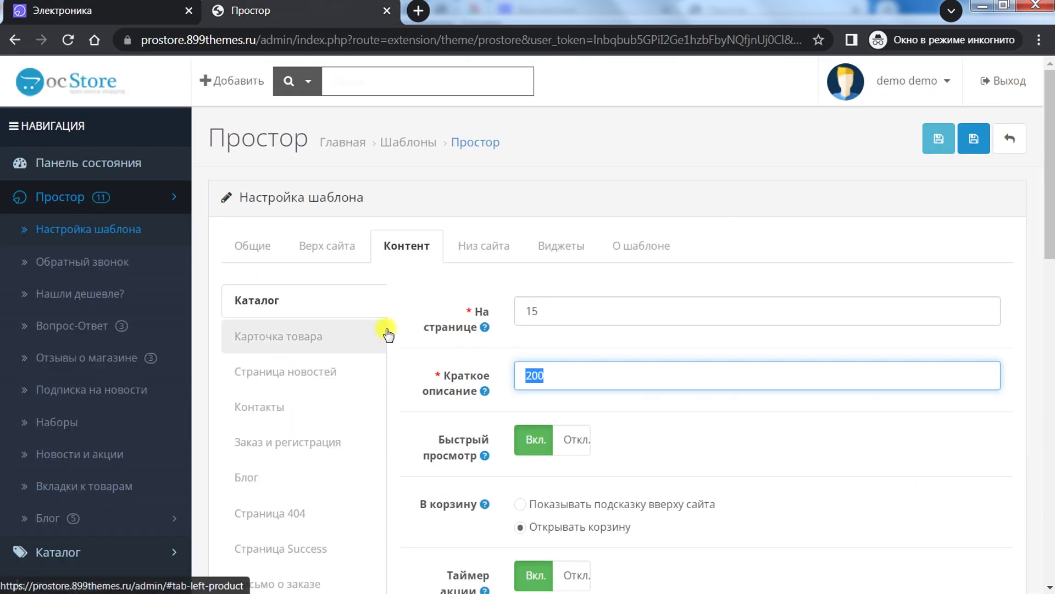
{"action": "scroll", "coordinate": [440, 337], "scroll_direction": "down", "scroll_amount": 1}
{"action": "scroll", "coordinate": [577, 372], "scroll_direction": "down", "scroll_amount": 3}
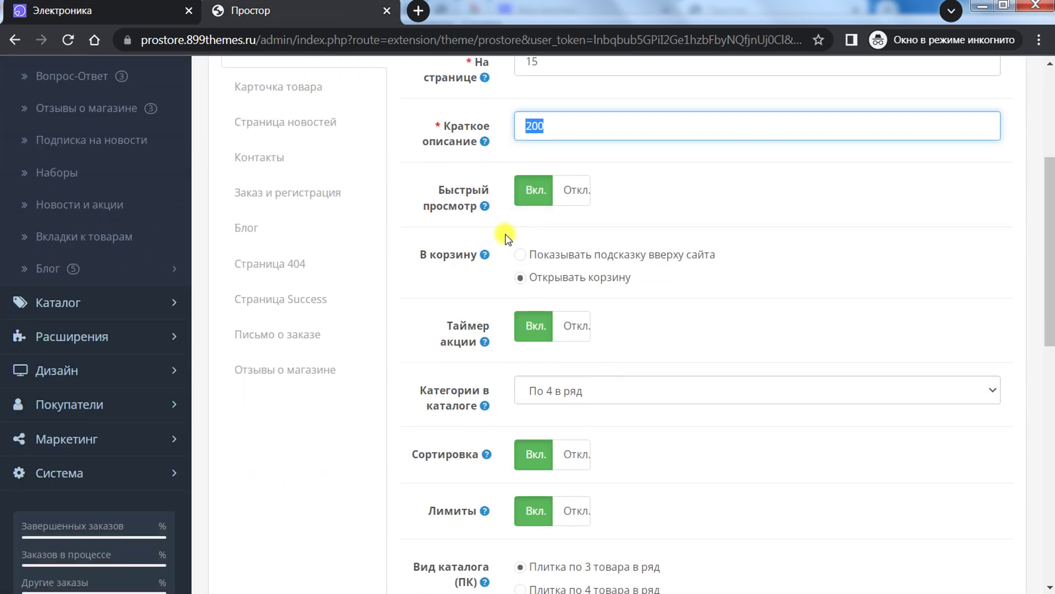
{"action": "key", "text": "ctrl+shift+Tab"}
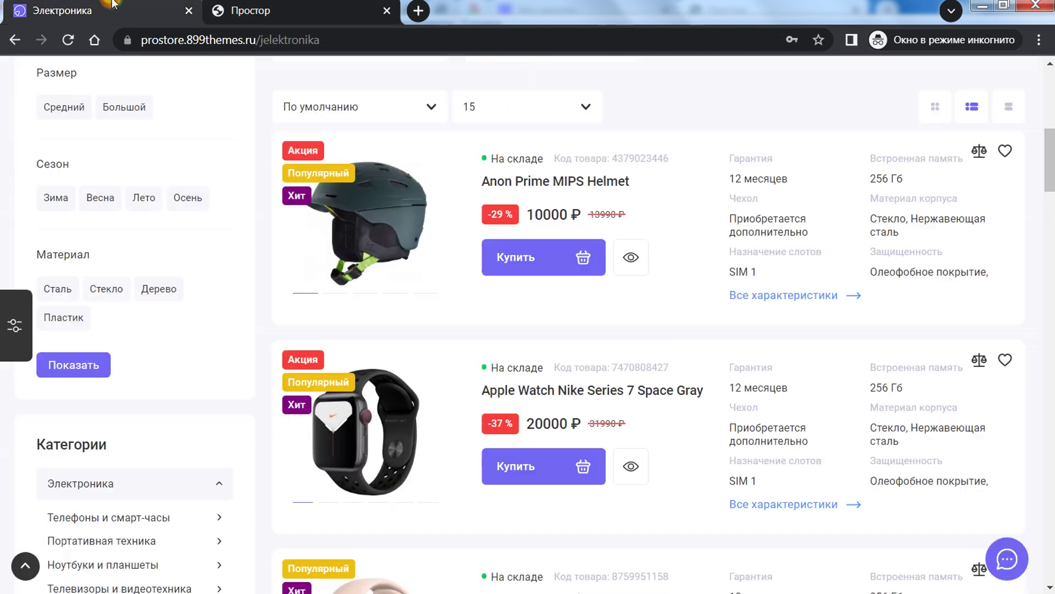
Step: Add the Anon Prime MIPS Helmet to the cart via quick view; set В корзину to Показывать подсказку вверху сайта
{"action": "left_click", "coordinate": [631, 258]}
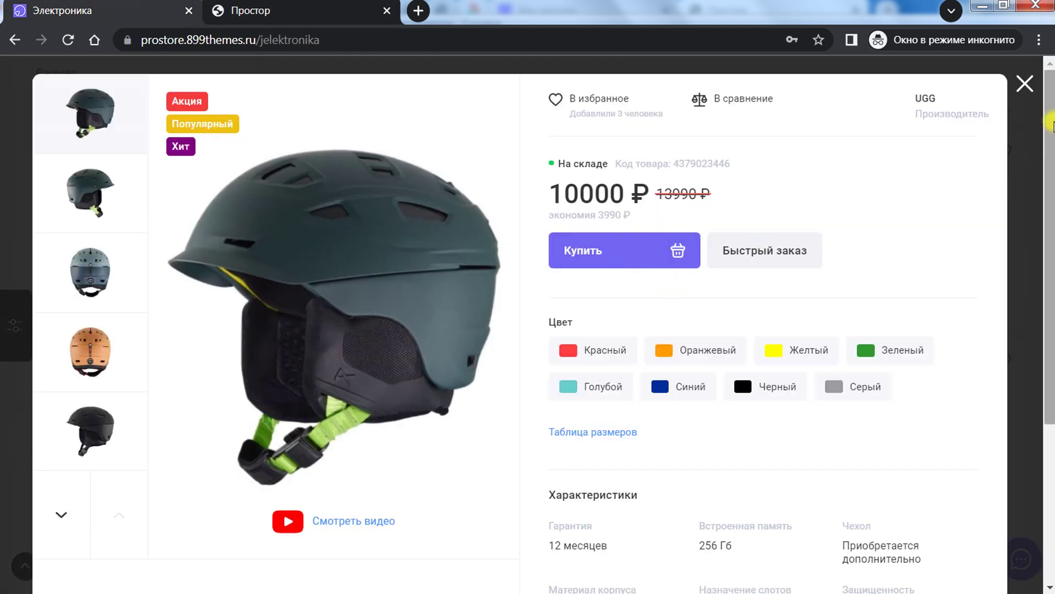
{"action": "left_click_drag", "start_coordinate": [1051, 124], "coordinate": [1025, 314]}
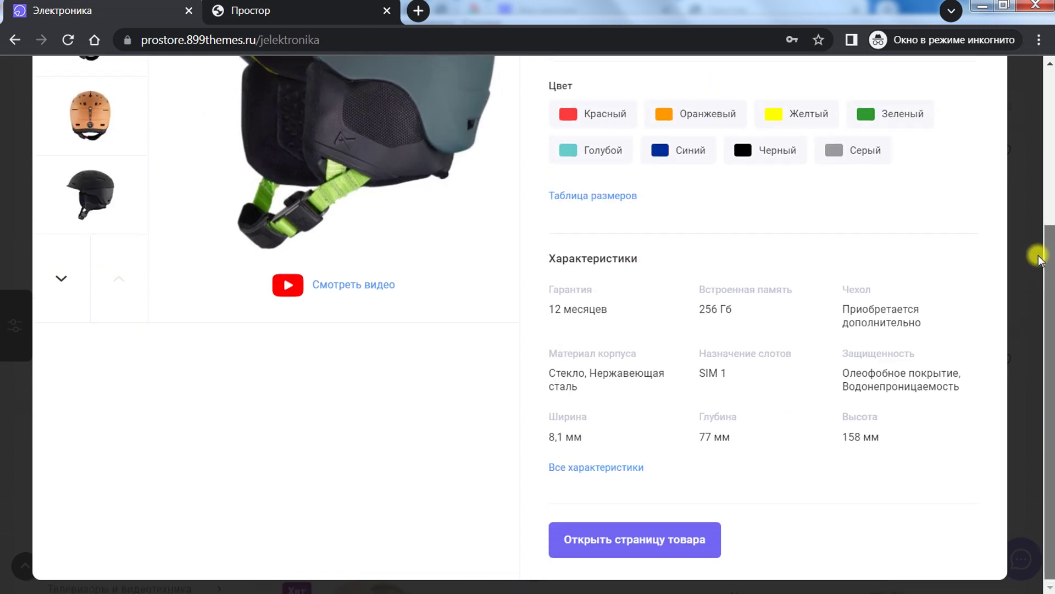
{"action": "left_click_drag", "start_coordinate": [1038, 257], "coordinate": [1036, 148]}
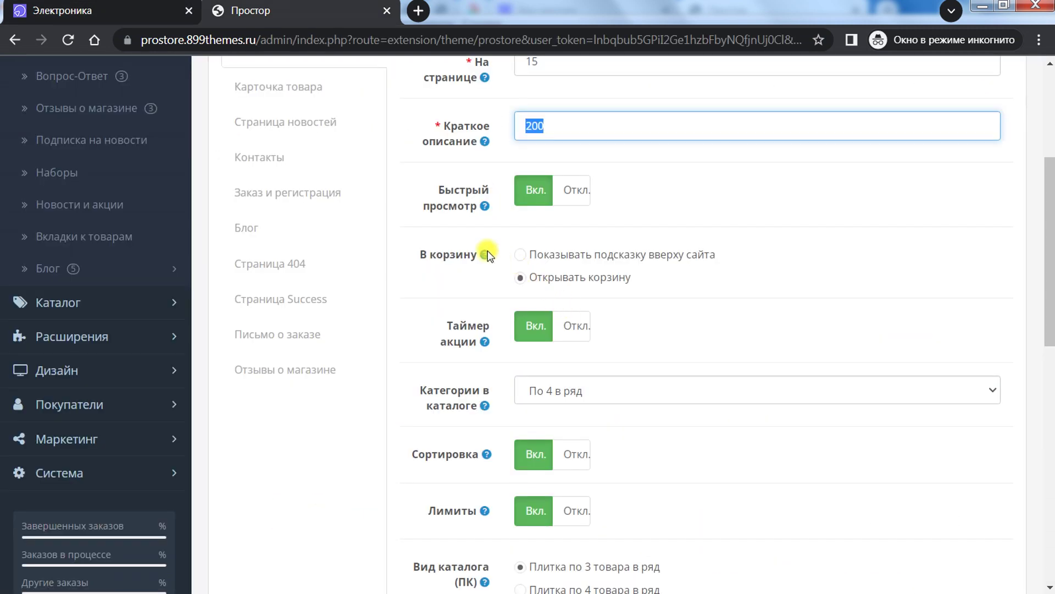
{"action": "mouse_move", "coordinate": [456, 259]}
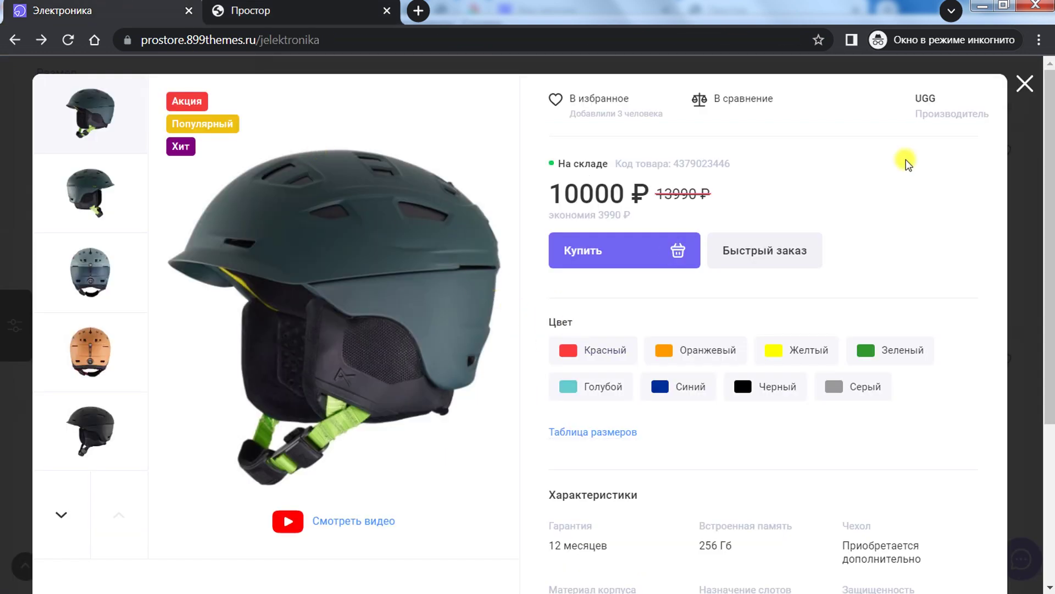
{"action": "left_click", "coordinate": [639, 246]}
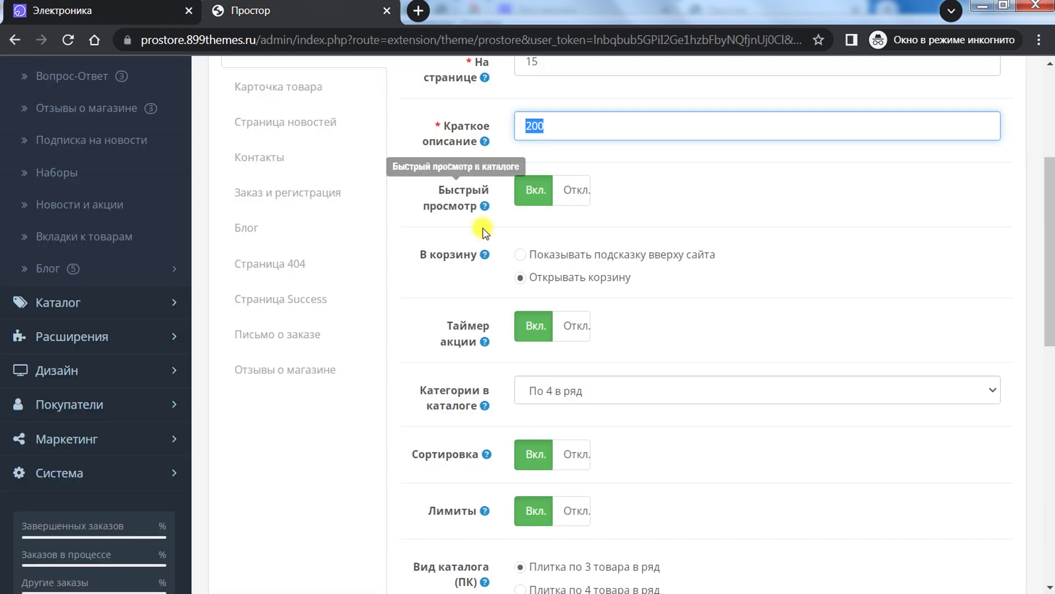
{"action": "left_click", "coordinate": [520, 254]}
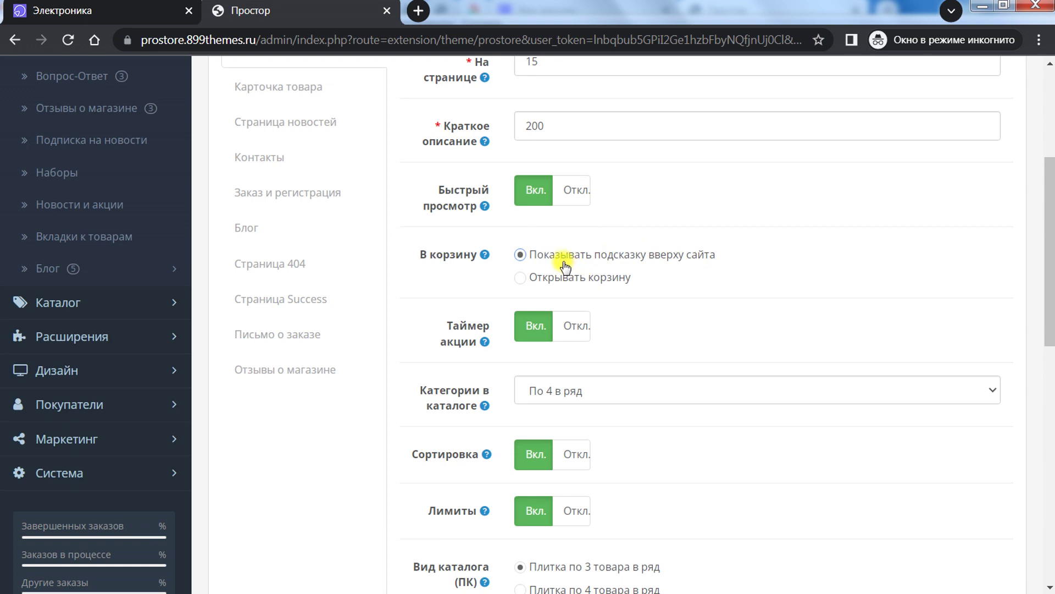
Step: Compare the Категории в каталоге layout options with the storefront, leaving 4 per row
{"action": "scroll", "coordinate": [565, 266], "scroll_direction": "down", "scroll_amount": 2}
{"action": "mouse_move", "coordinate": [459, 259]}
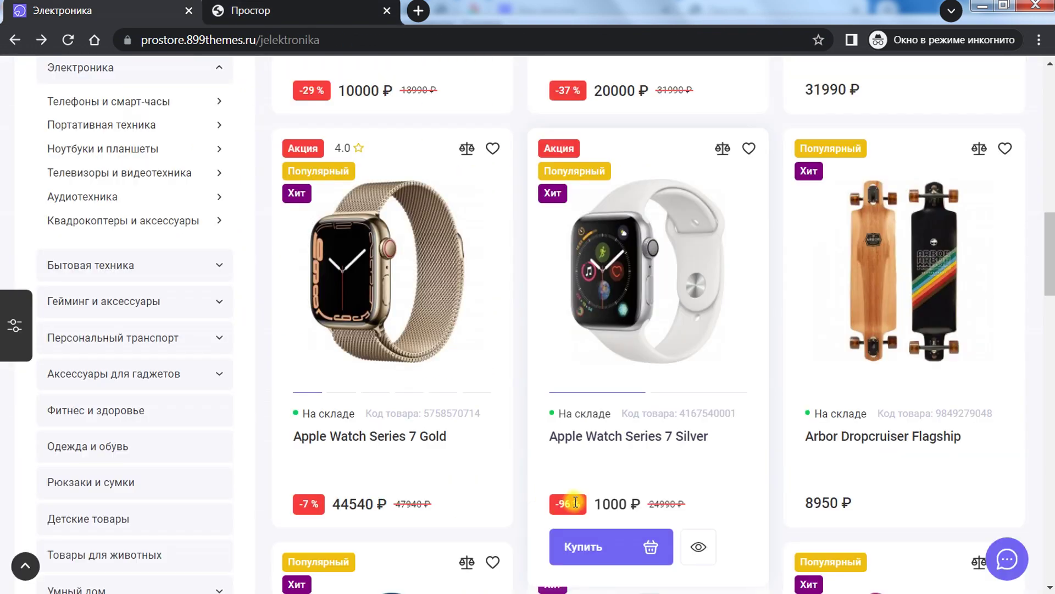
{"action": "scroll", "coordinate": [569, 499], "scroll_direction": "down", "scroll_amount": 2}
{"action": "scroll", "coordinate": [316, 415], "scroll_direction": "down", "scroll_amount": 3}
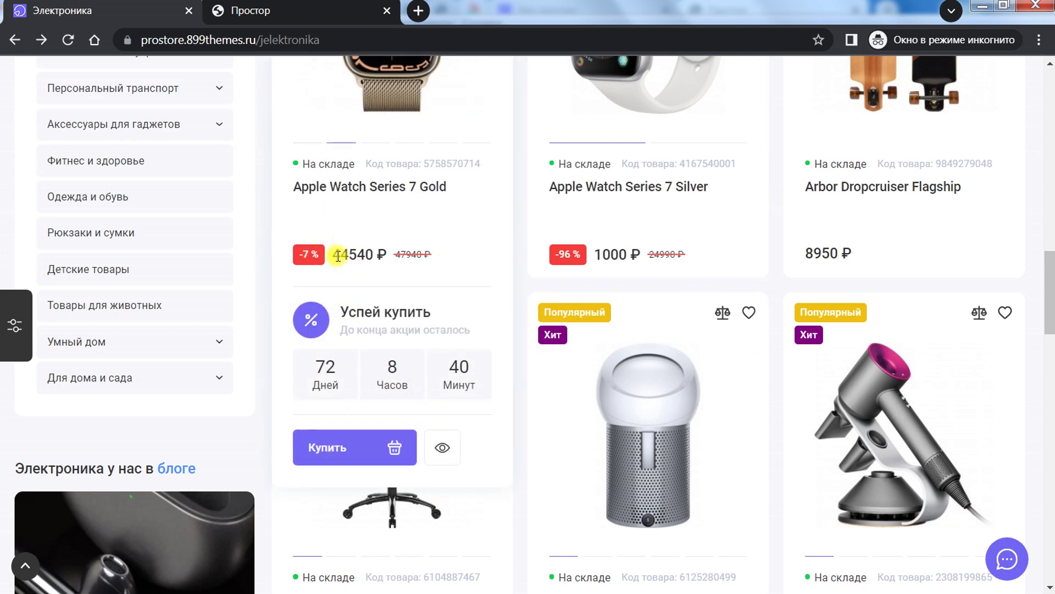
{"action": "left_click", "coordinate": [329, 6]}
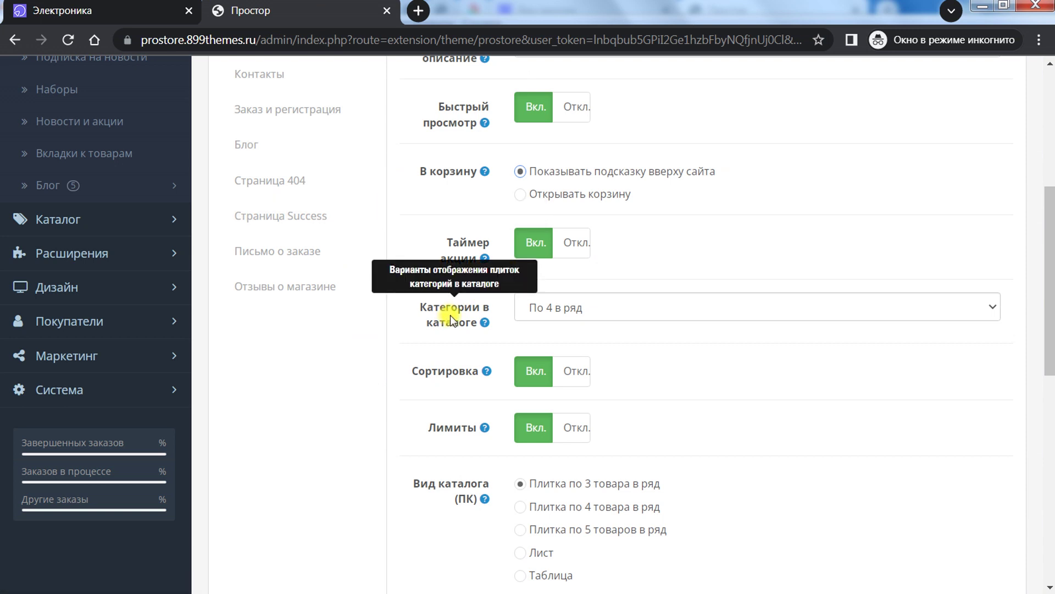
{"action": "left_click", "coordinate": [589, 308]}
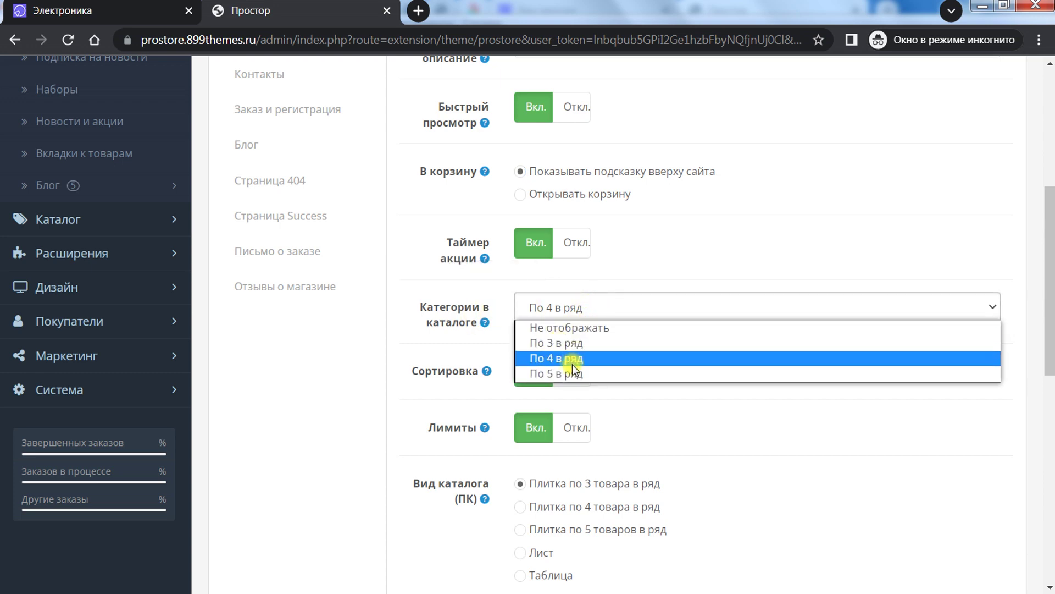
{"action": "left_click", "coordinate": [135, 7]}
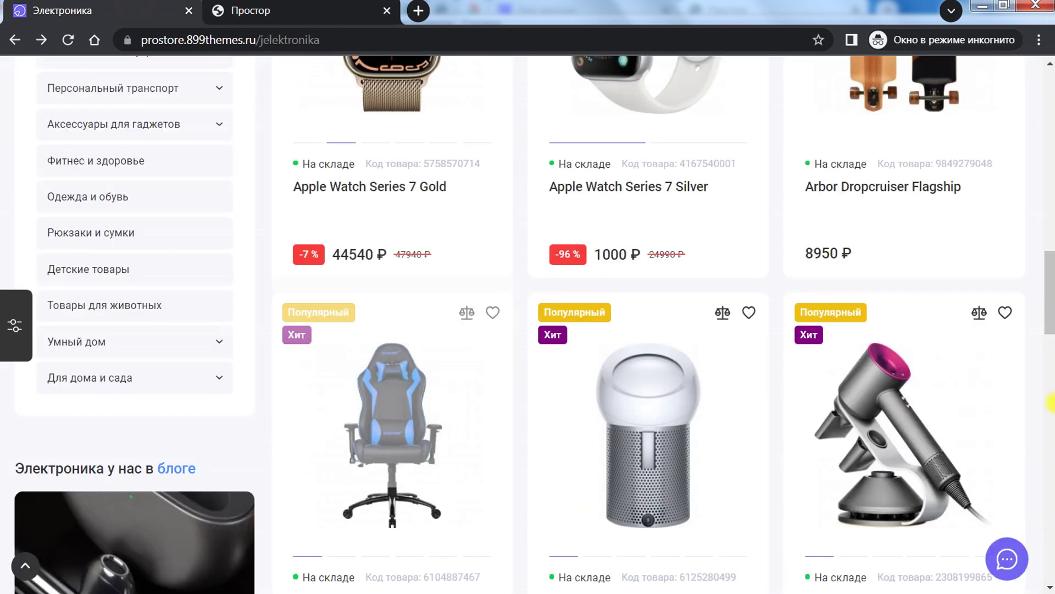
{"action": "left_click_drag", "start_coordinate": [1049, 300], "coordinate": [1050, 126]}
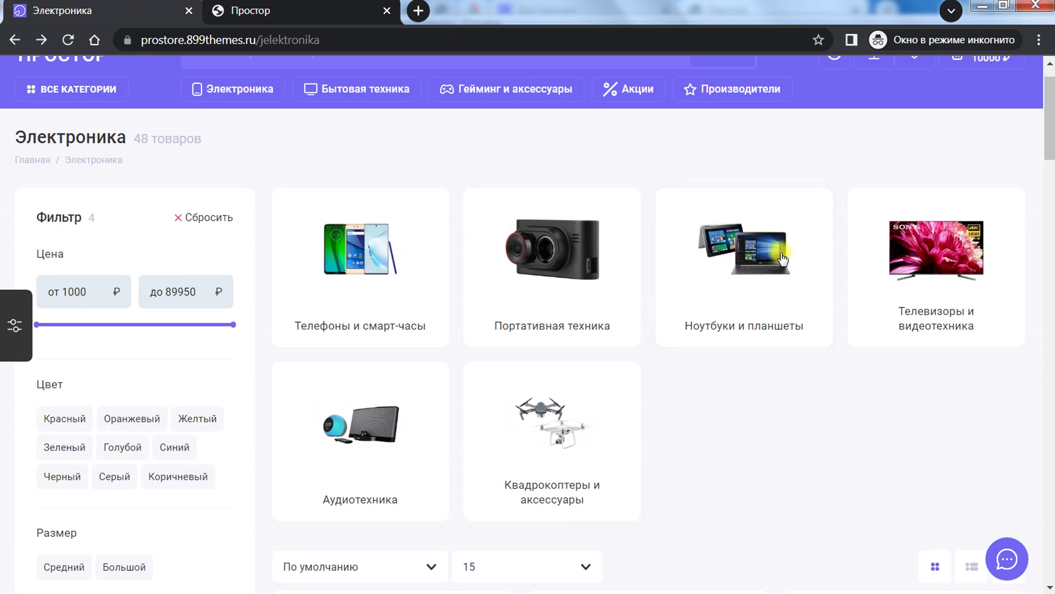
{"action": "left_click", "coordinate": [226, 9]}
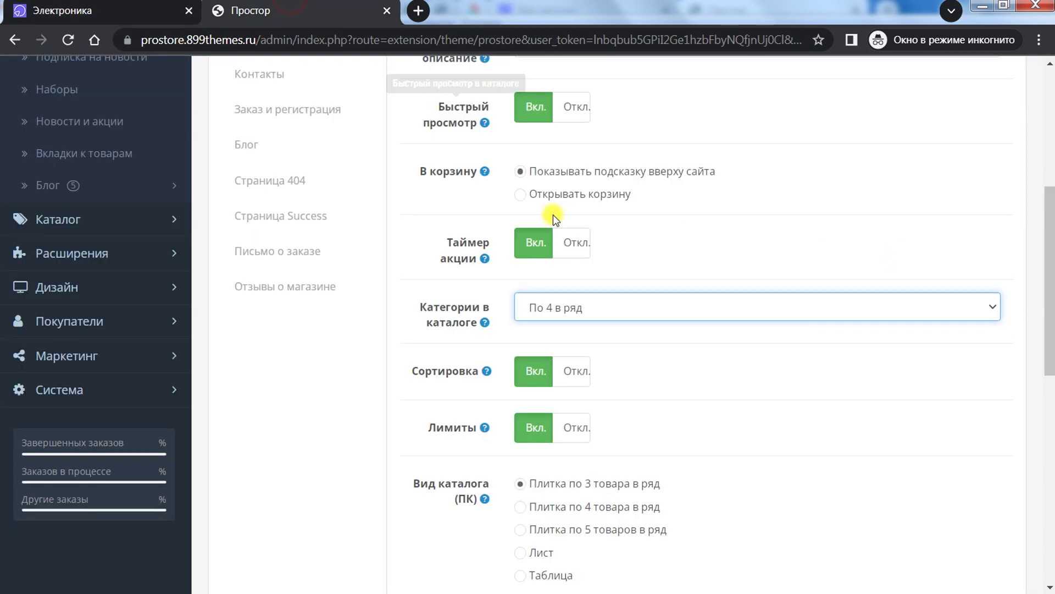
{"action": "left_click", "coordinate": [587, 305]}
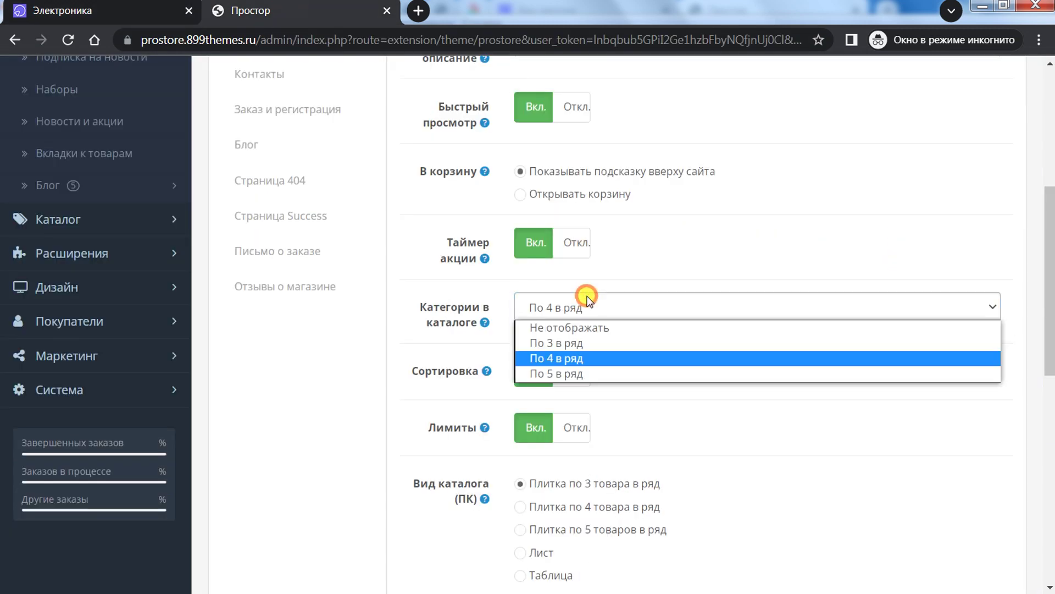
{"action": "left_click", "coordinate": [732, 250]}
{"action": "left_click", "coordinate": [106, 6]}
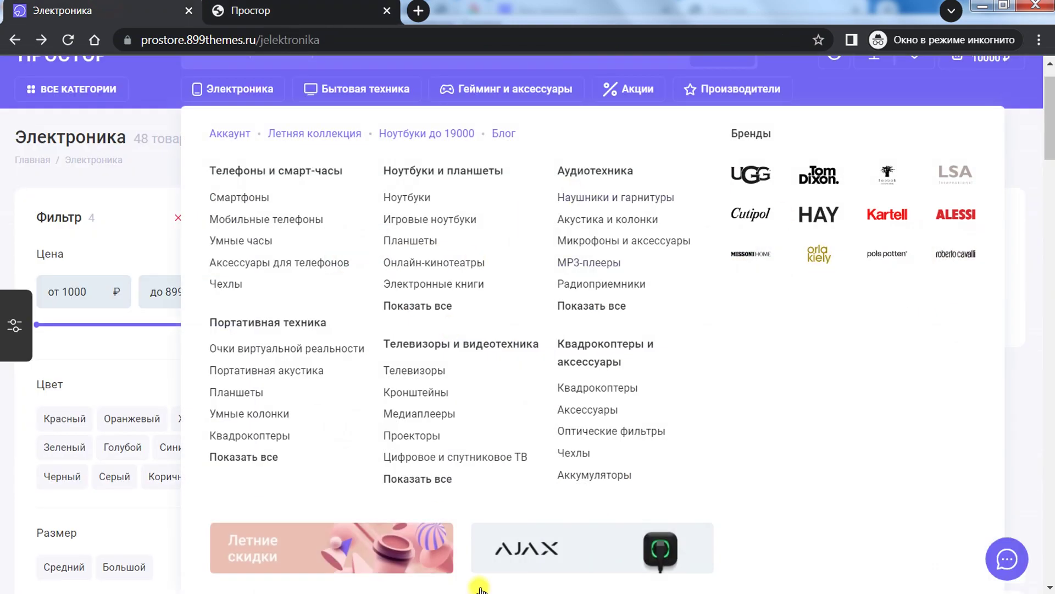
{"action": "scroll", "coordinate": [775, 357], "scroll_direction": "down", "scroll_amount": 2}
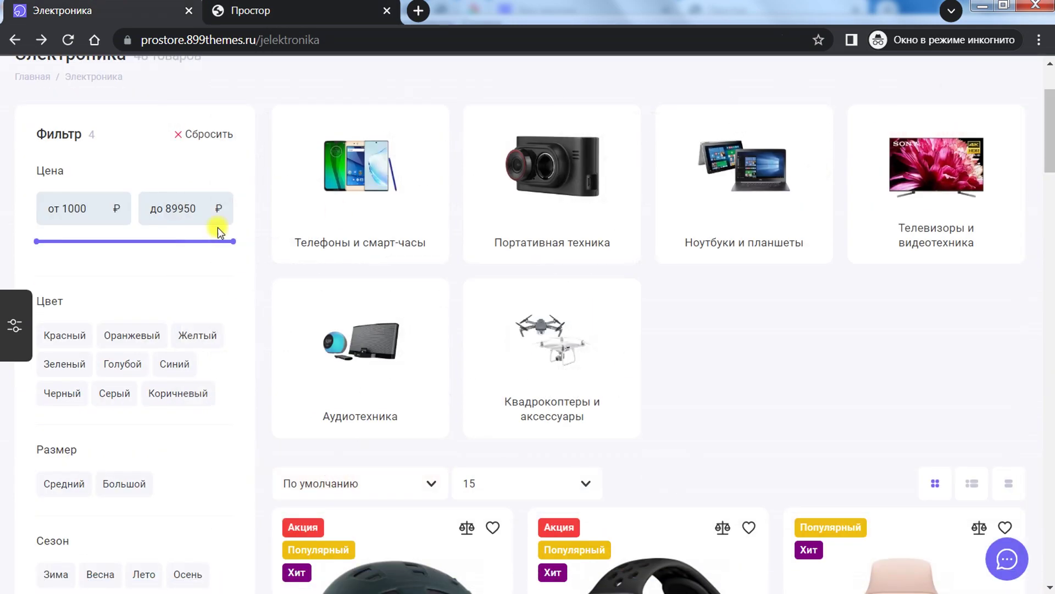
{"action": "left_click", "coordinate": [286, 9]}
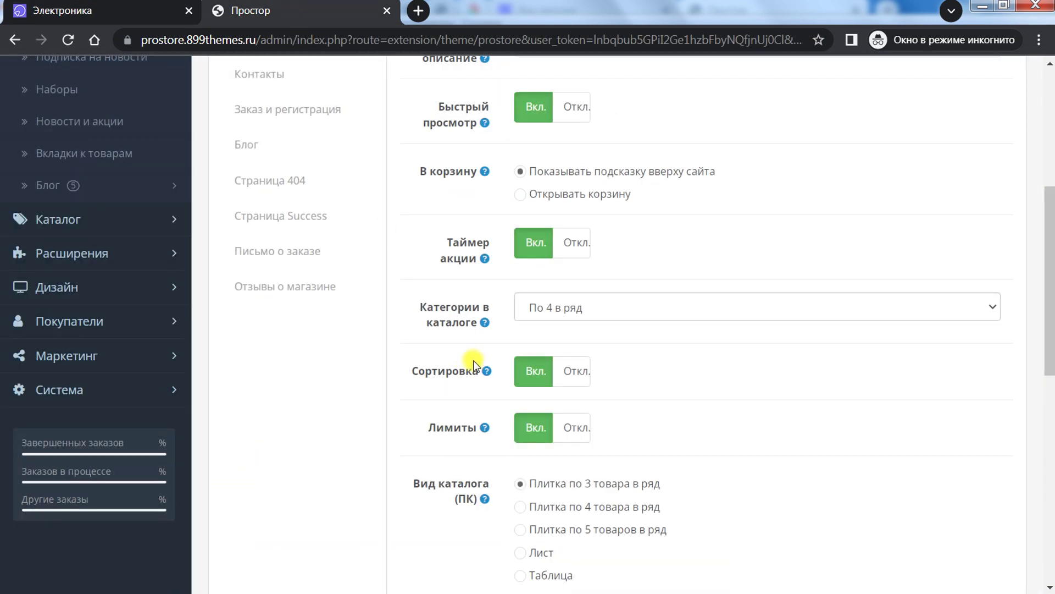
{"action": "scroll", "coordinate": [473, 360], "scroll_direction": "down", "scroll_amount": 3}
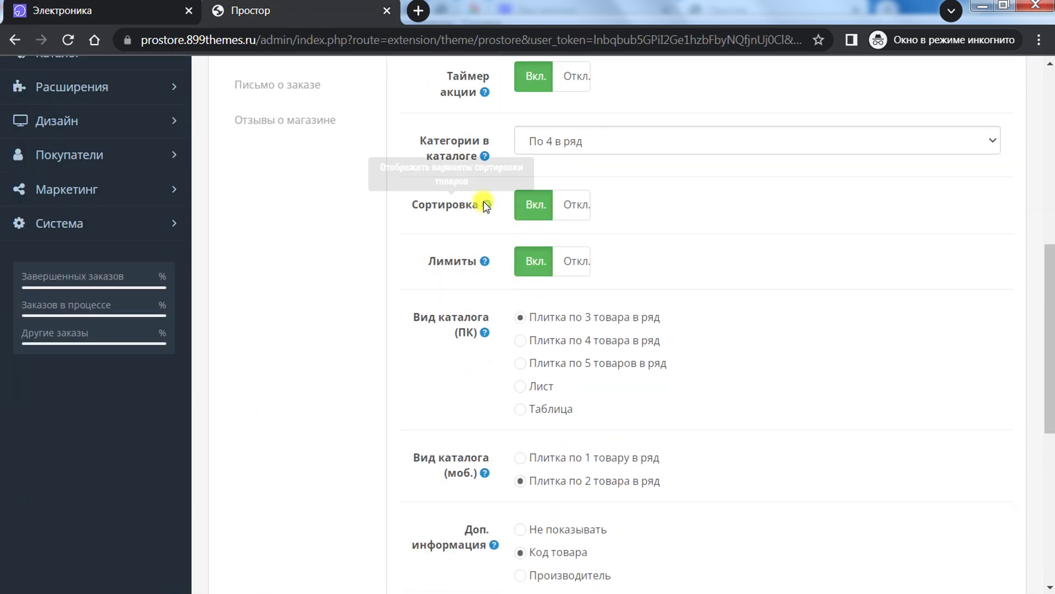
{"action": "left_click", "coordinate": [105, 5]}
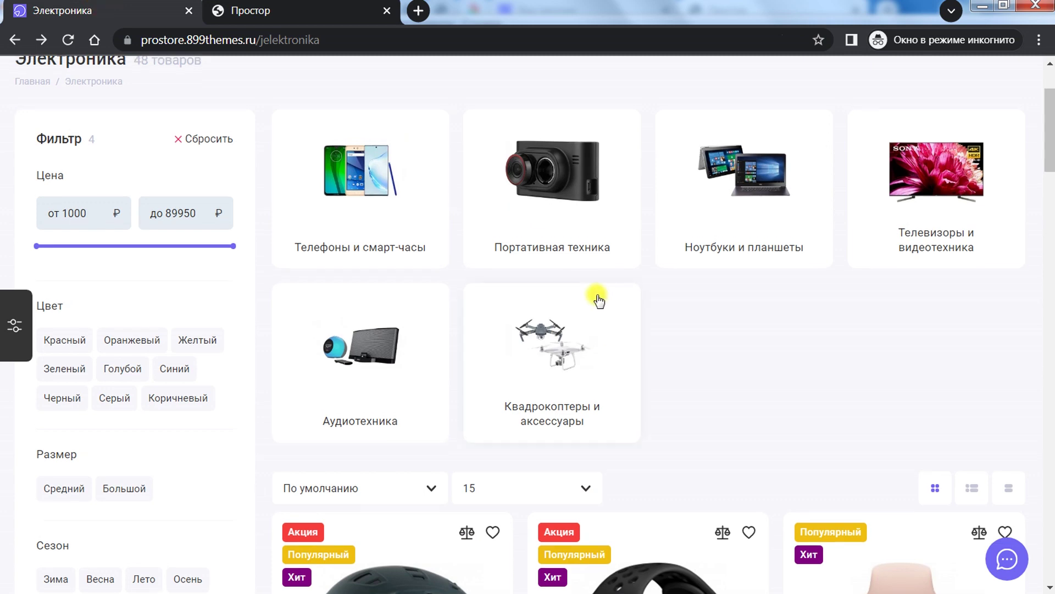
{"action": "scroll", "coordinate": [598, 297], "scroll_direction": "down", "scroll_amount": 1}
{"action": "left_click", "coordinate": [365, 445]}
{"action": "left_click", "coordinate": [348, 5]}
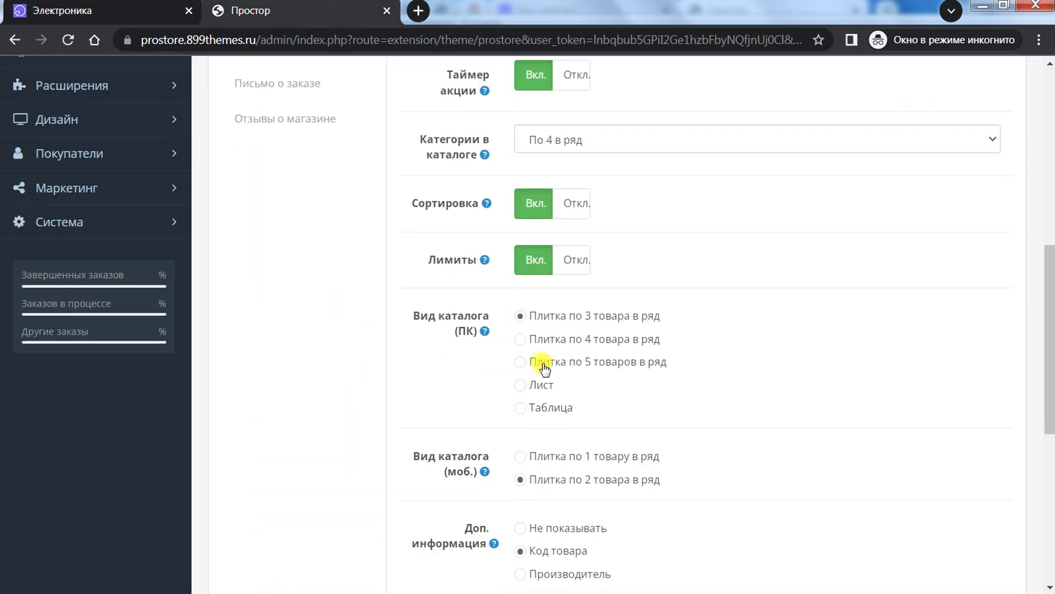
{"action": "scroll", "coordinate": [518, 269], "scroll_direction": "down", "scroll_amount": 2}
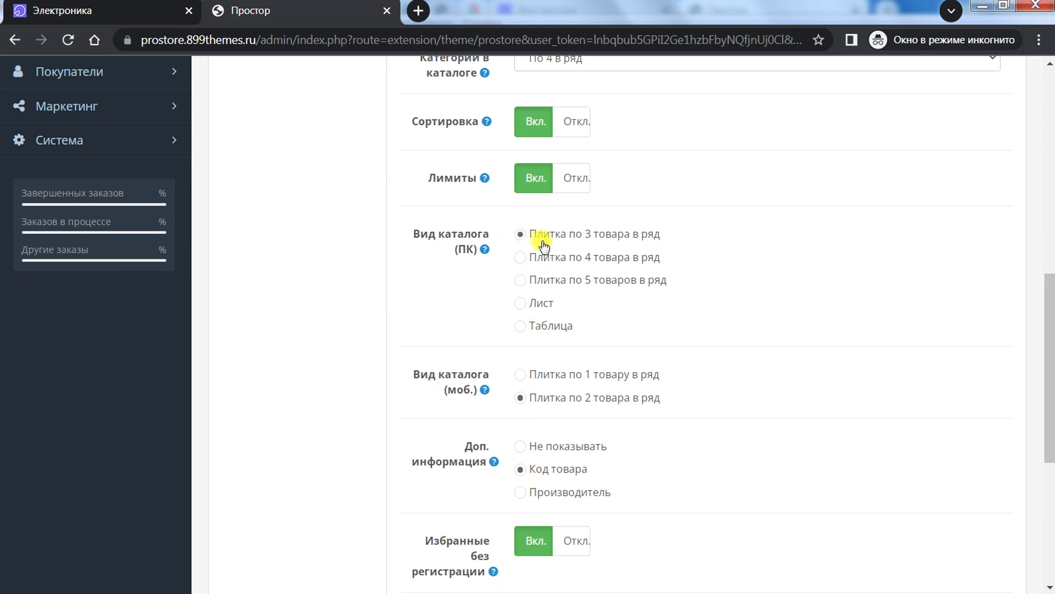
{"action": "left_click", "coordinate": [132, 12]}
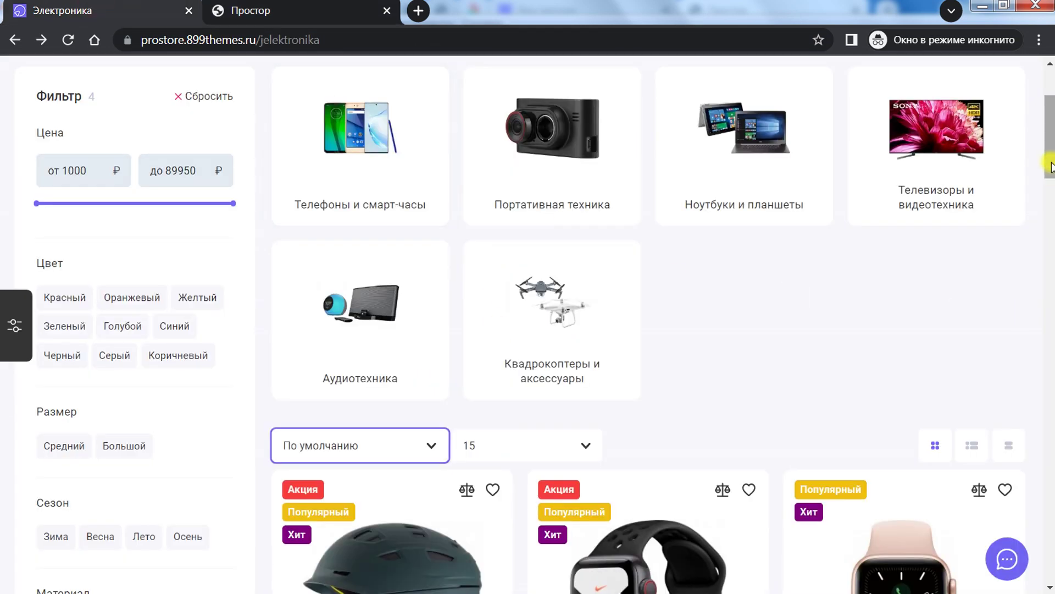
{"action": "left_click_drag", "start_coordinate": [1048, 156], "coordinate": [1050, 201]}
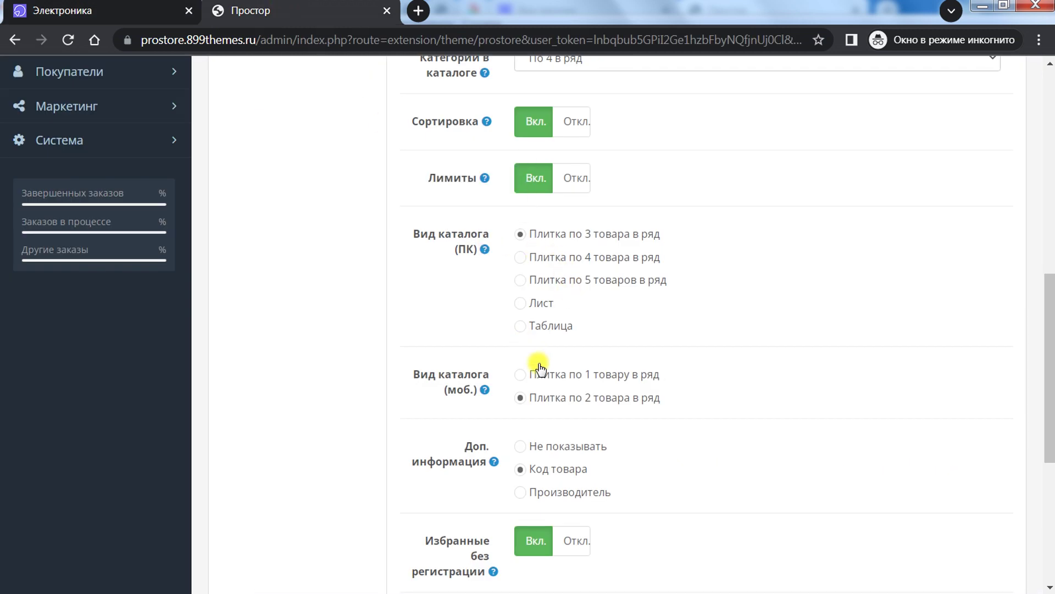
{"action": "scroll", "coordinate": [539, 367], "scroll_direction": "down", "scroll_amount": 3}
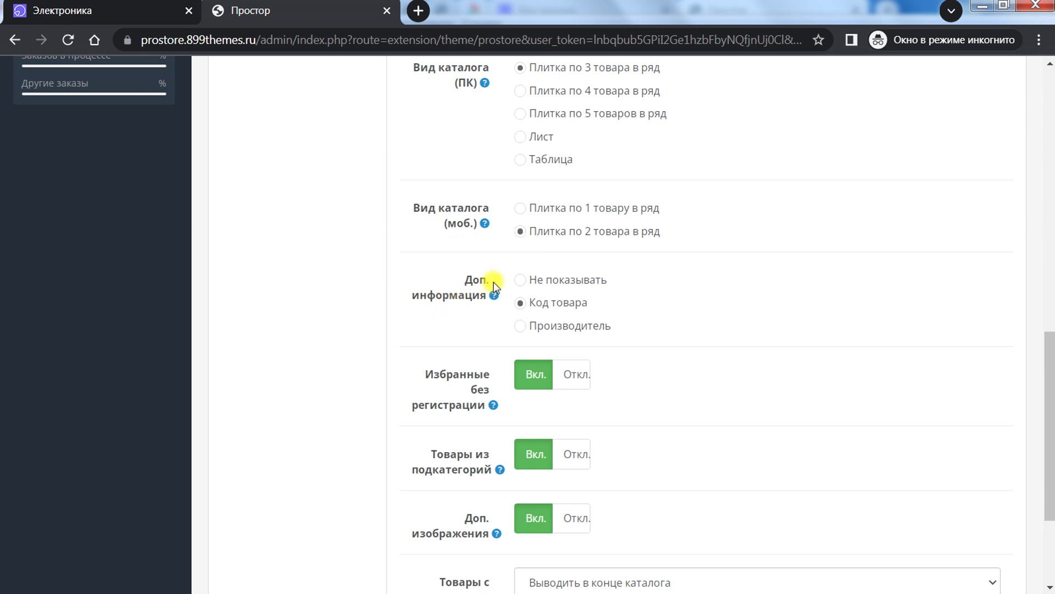
Step: Compare the storefront catalogue with a help hint in the Простор admin settings
{"action": "mouse_move", "coordinate": [473, 286]}
{"action": "left_click", "coordinate": [160, 11]}
{"action": "scroll", "coordinate": [624, 302], "scroll_direction": "down", "scroll_amount": 3}
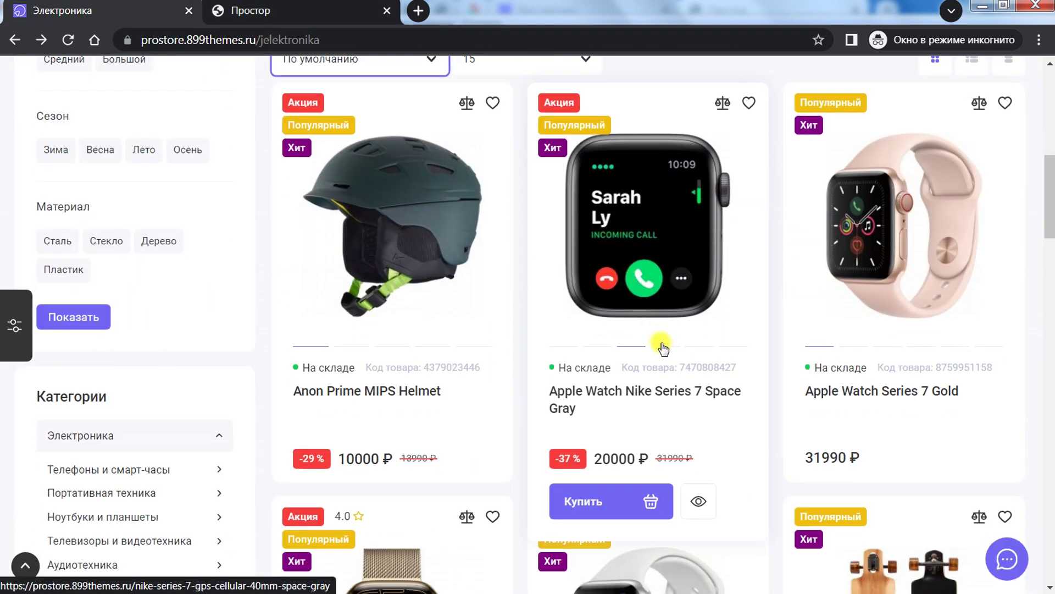
{"action": "key", "text": "ctrl+Tab"}
{"action": "scroll", "coordinate": [642, 347], "scroll_direction": "down", "scroll_amount": 3}
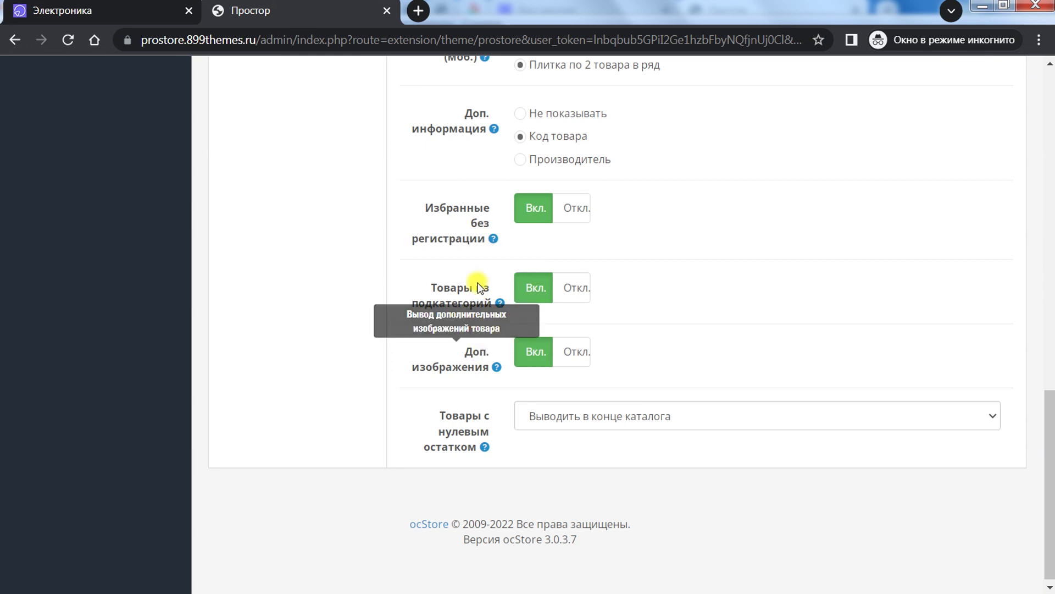
{"action": "mouse_move", "coordinate": [457, 208]}
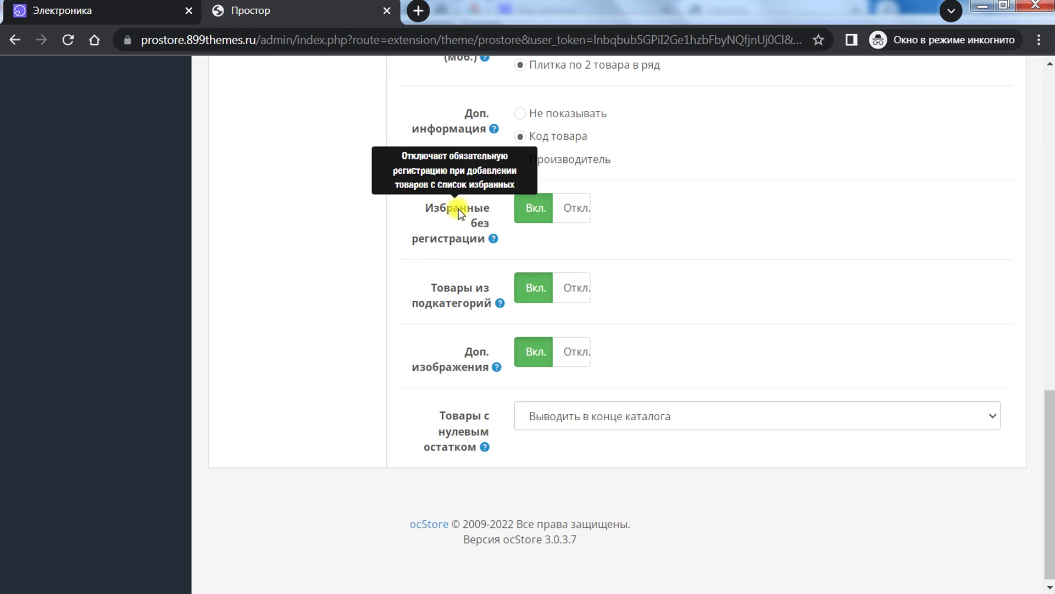
Step: Bookmark the Apple Watch Nike Series 7 Space Gray and open the закладки wishlist showing it
{"action": "key", "text": "alt+Left"}
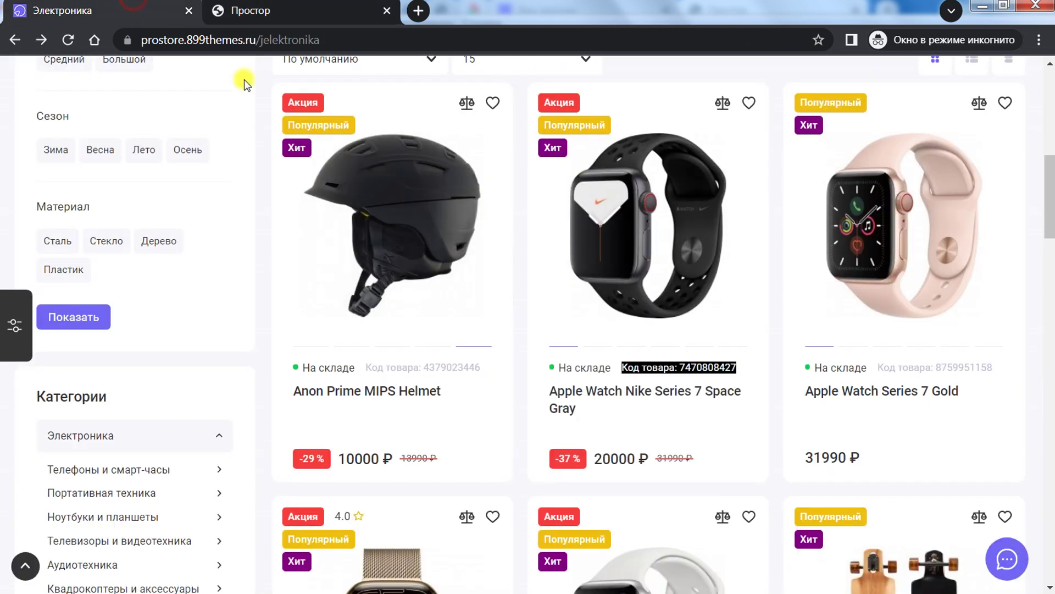
{"action": "left_click", "coordinate": [749, 103]}
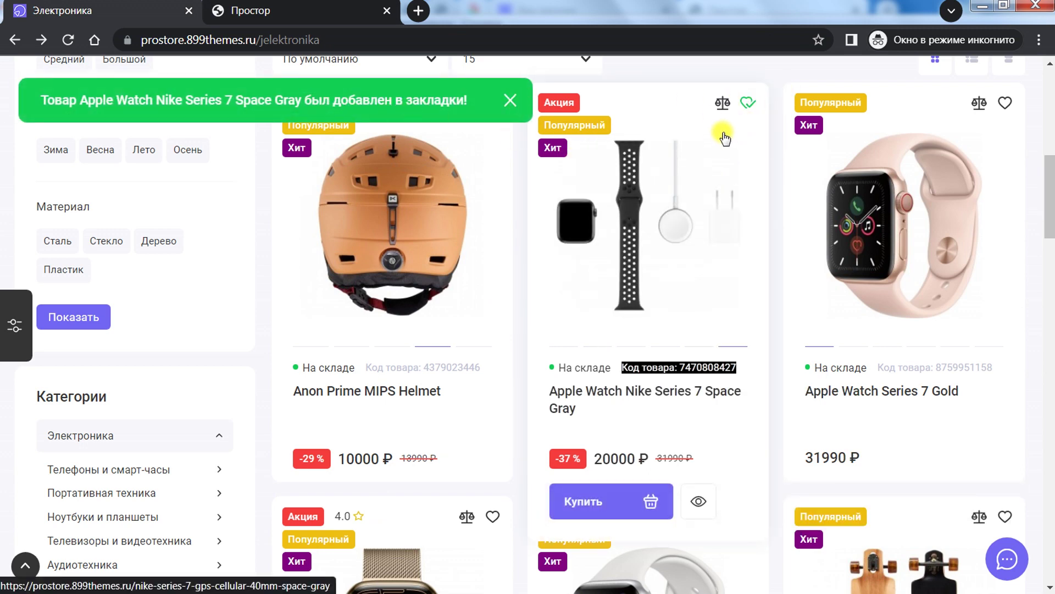
{"action": "left_click", "coordinate": [423, 103]}
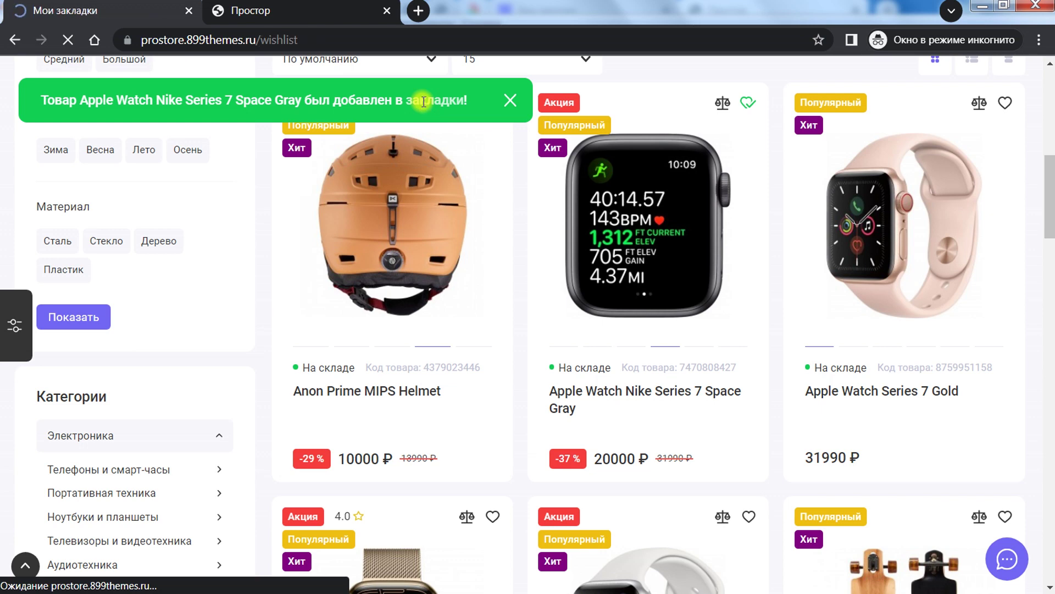
{"action": "scroll", "coordinate": [537, 319], "scroll_direction": "down", "scroll_amount": 5}
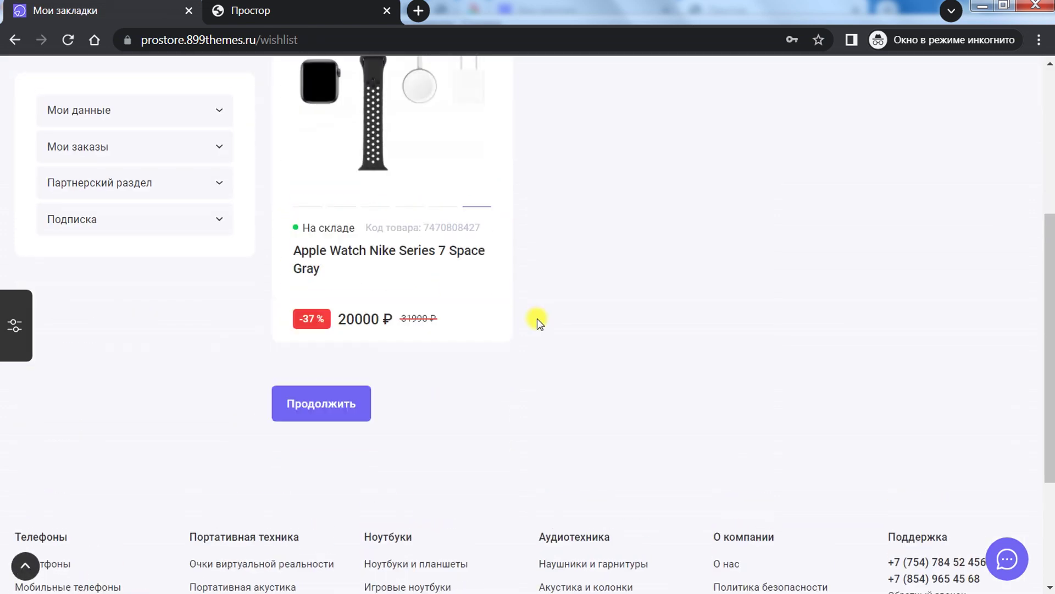
{"action": "scroll", "coordinate": [537, 319], "scroll_direction": "up", "scroll_amount": 5}
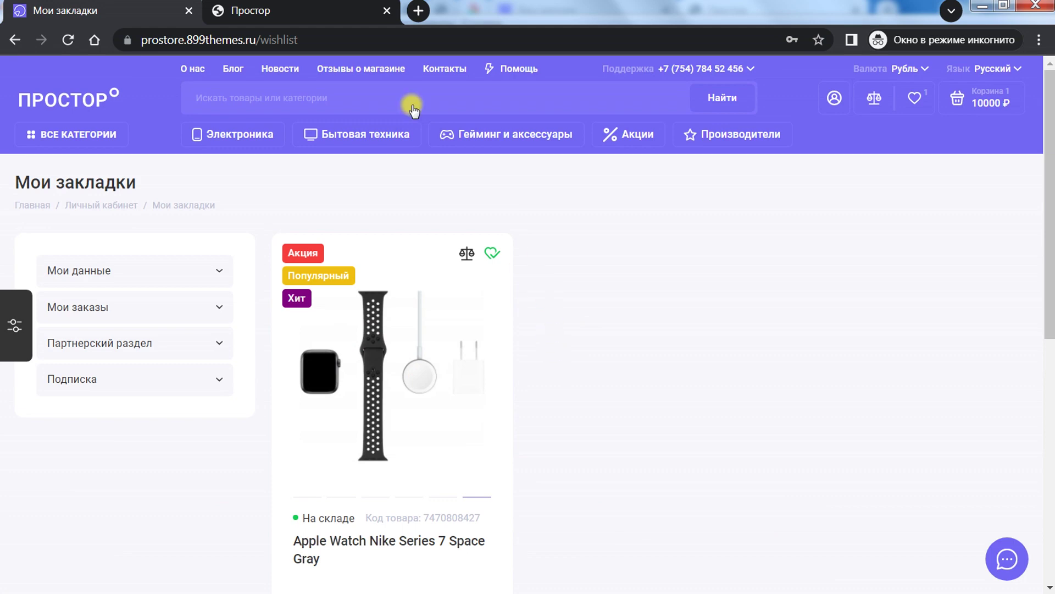
Step: Check the extra-images help hint, then return to Электроника and dismiss the bookmark notice
{"action": "left_click", "coordinate": [290, 4]}
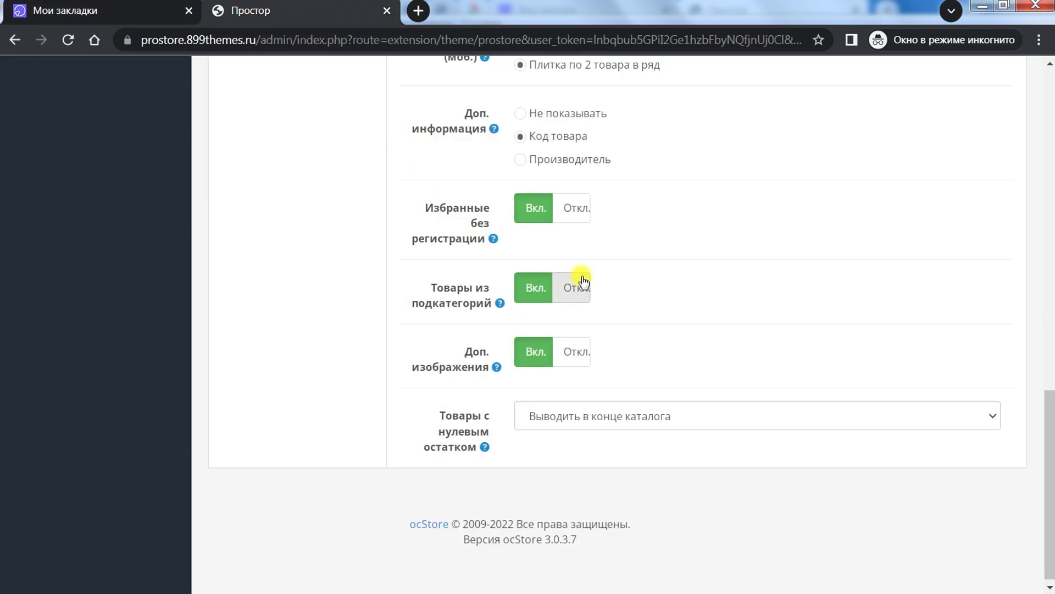
{"action": "mouse_move", "coordinate": [485, 303]}
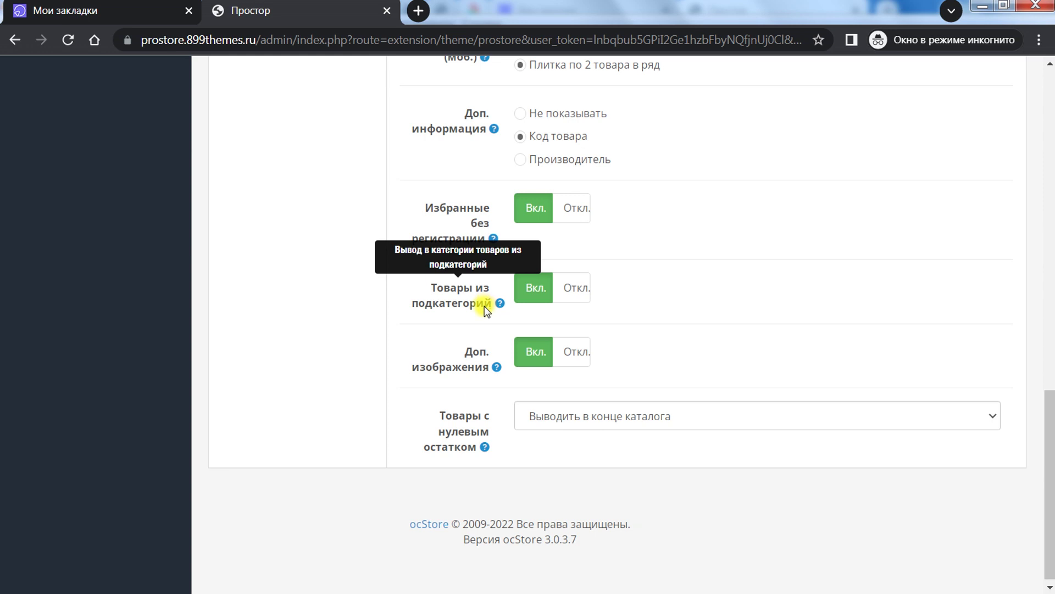
{"action": "left_click", "coordinate": [137, 11]}
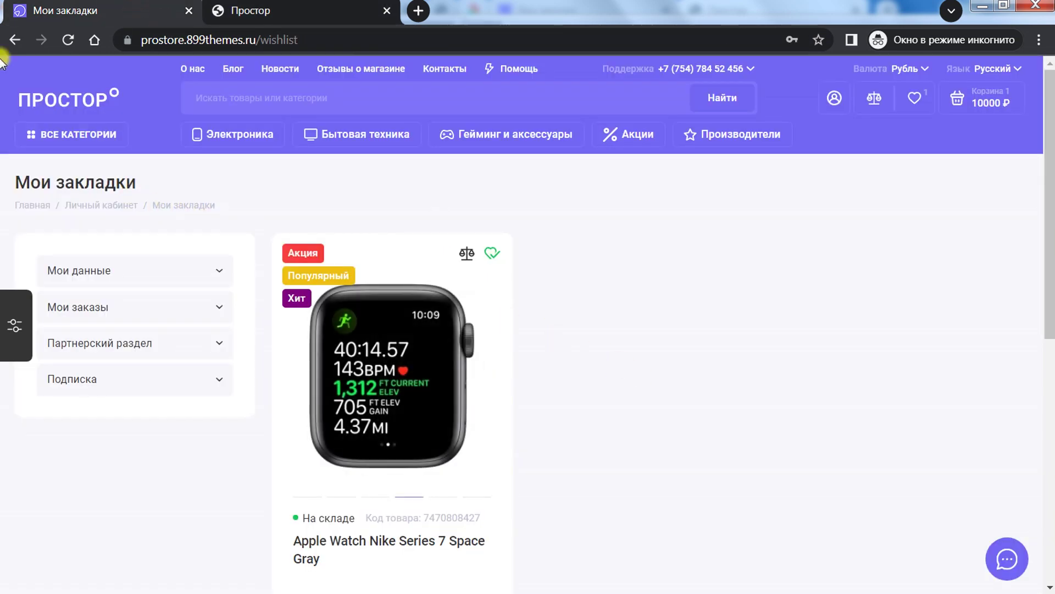
{"action": "left_click", "coordinate": [13, 40]}
{"action": "scroll", "coordinate": [712, 318], "scroll_direction": "up", "scroll_amount": 10}
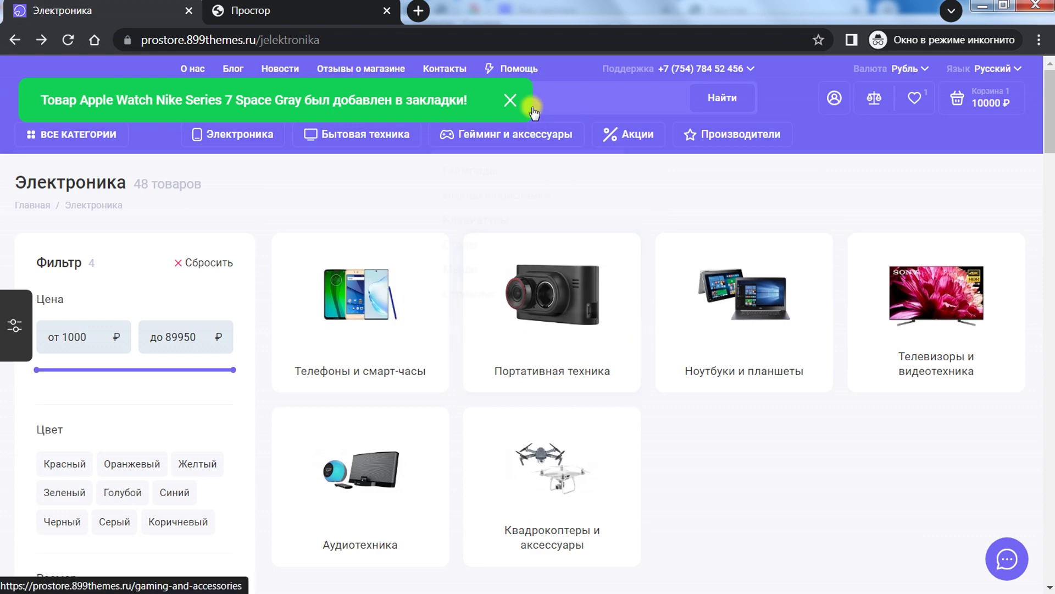
{"action": "left_click", "coordinate": [509, 99]}
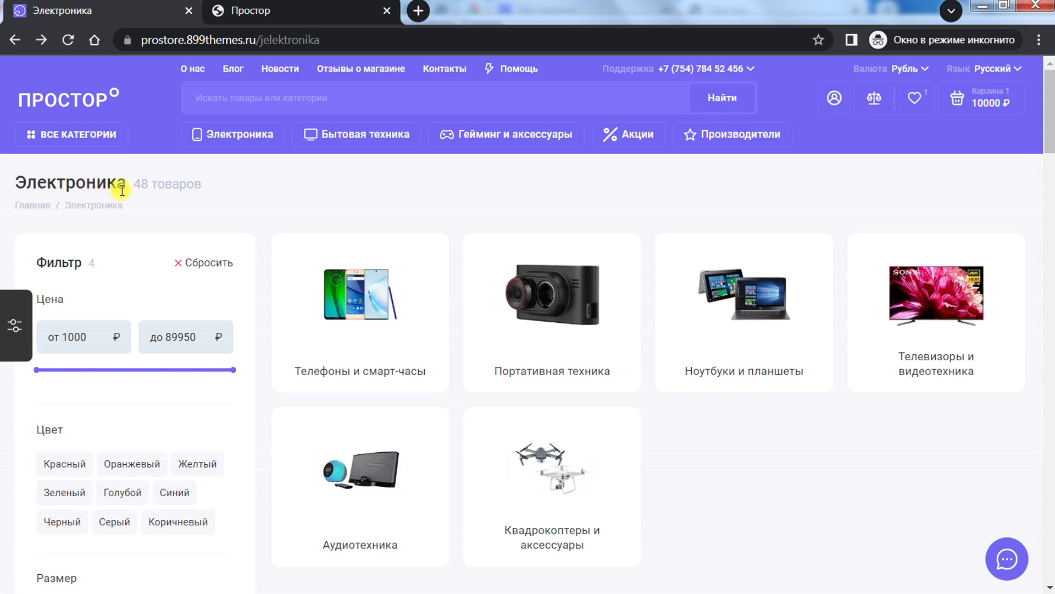
{"action": "scroll", "coordinate": [1017, 195], "scroll_direction": "down", "scroll_amount": 5}
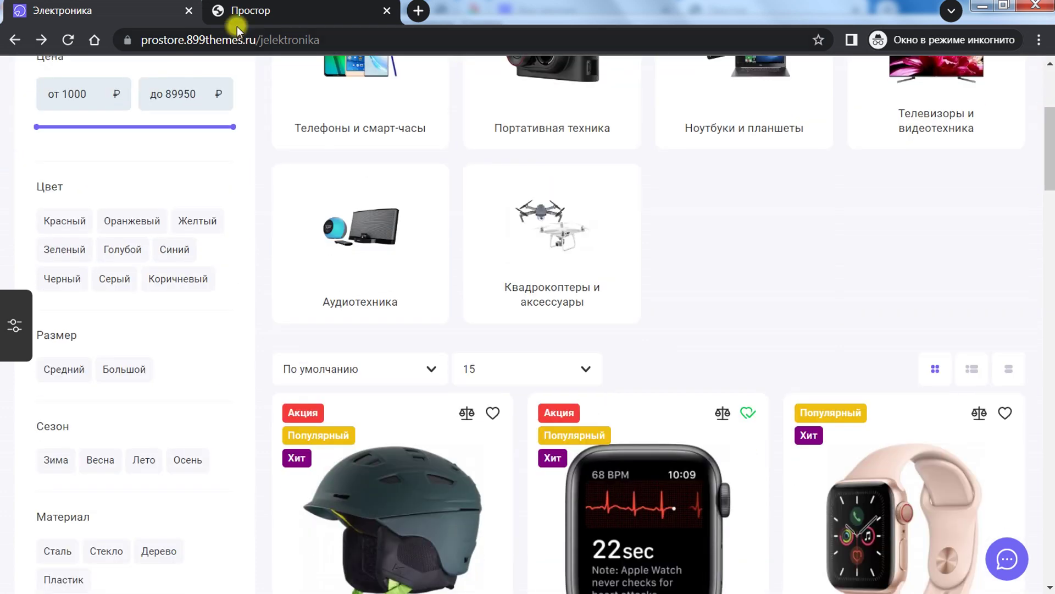
Step: Compare the Электроника product cards against the Простор admin settings' help hints
{"action": "left_click", "coordinate": [270, 13]}
{"action": "left_click", "coordinate": [99, 11]}
{"action": "left_click_drag", "start_coordinate": [1050, 148], "coordinate": [1027, 137]}
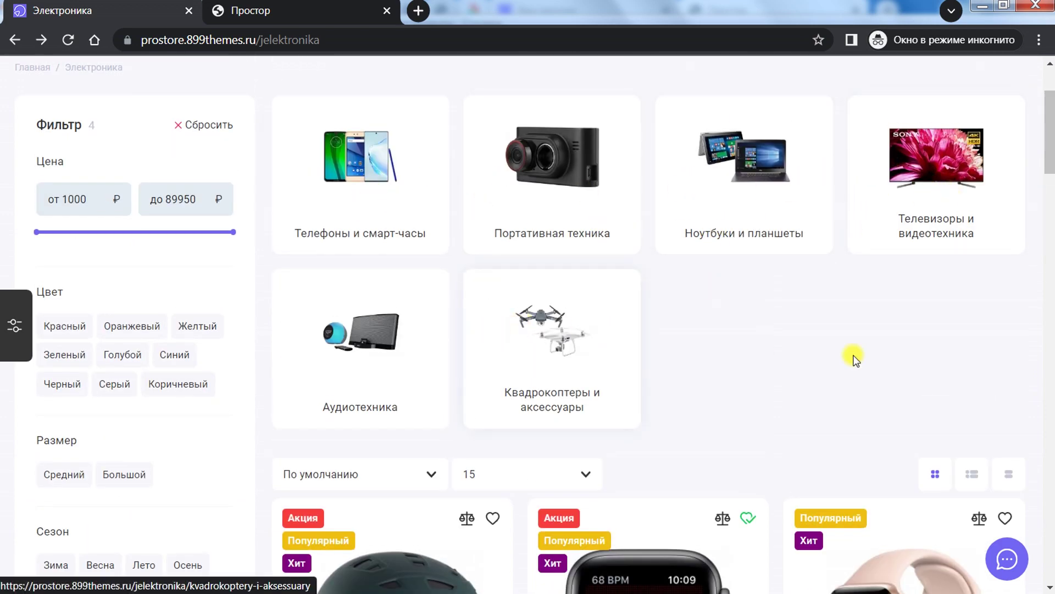
{"action": "scroll", "coordinate": [91, 360], "scroll_direction": "down", "scroll_amount": 6}
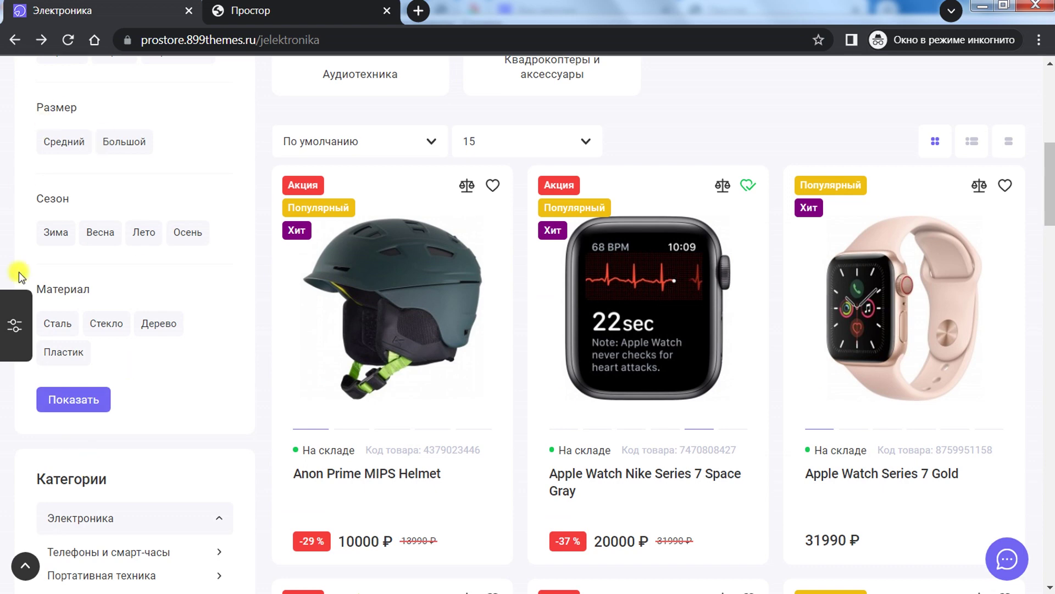
{"action": "scroll", "coordinate": [146, 394], "scroll_direction": "up", "scroll_amount": 6}
{"action": "left_click", "coordinate": [250, 11]}
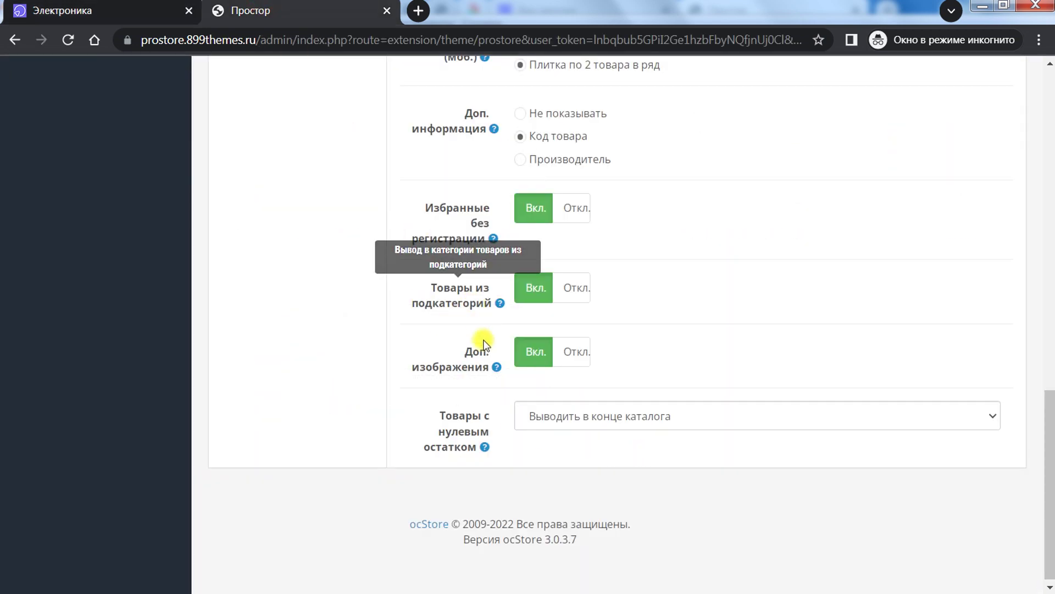
{"action": "mouse_move", "coordinate": [482, 371]}
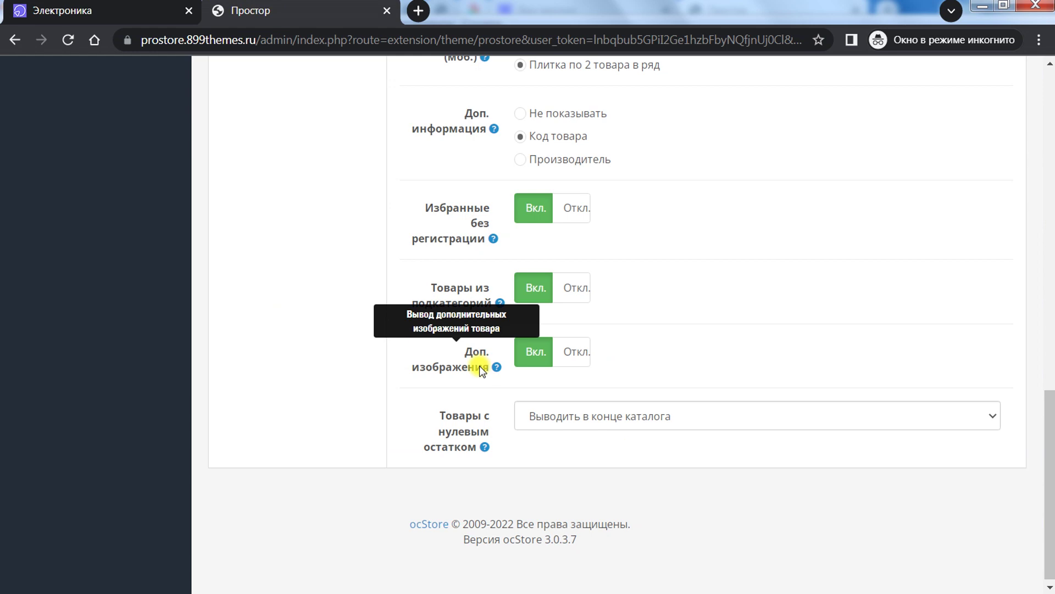
{"action": "key", "text": "ctrl+shift+Tab"}
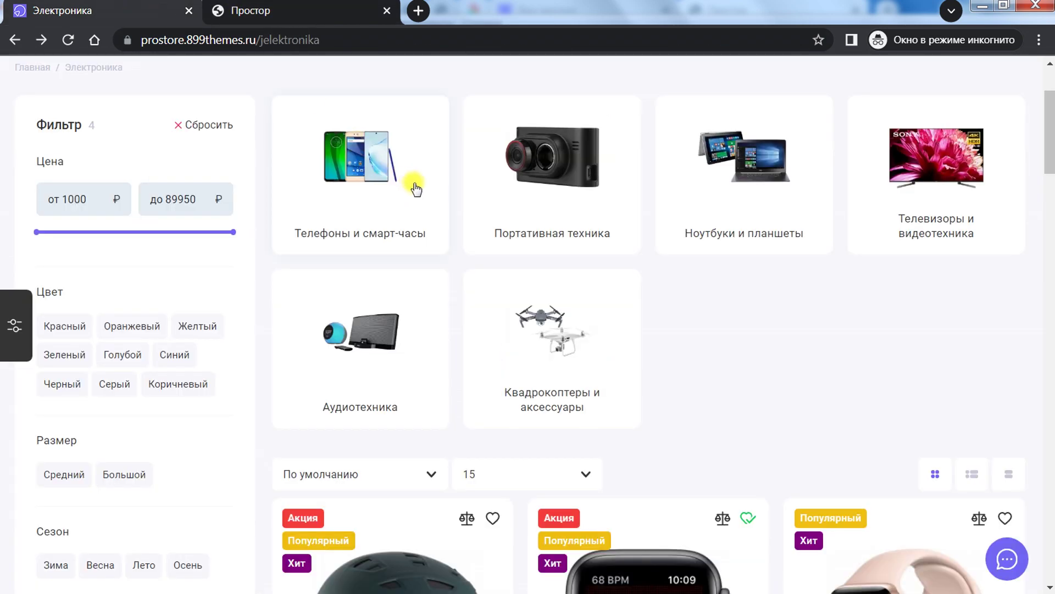
{"action": "scroll", "coordinate": [445, 276], "scroll_direction": "down", "scroll_amount": 5}
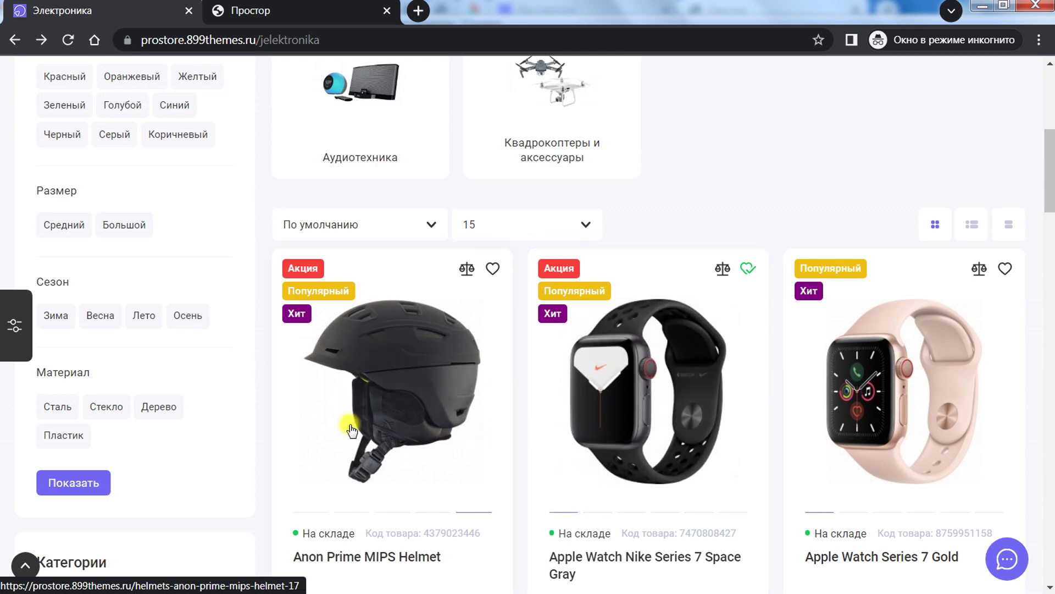
Step: Review the Товары с нулевым остатком choices without changing them, then return to the storefront
{"action": "left_click", "coordinate": [341, 16]}
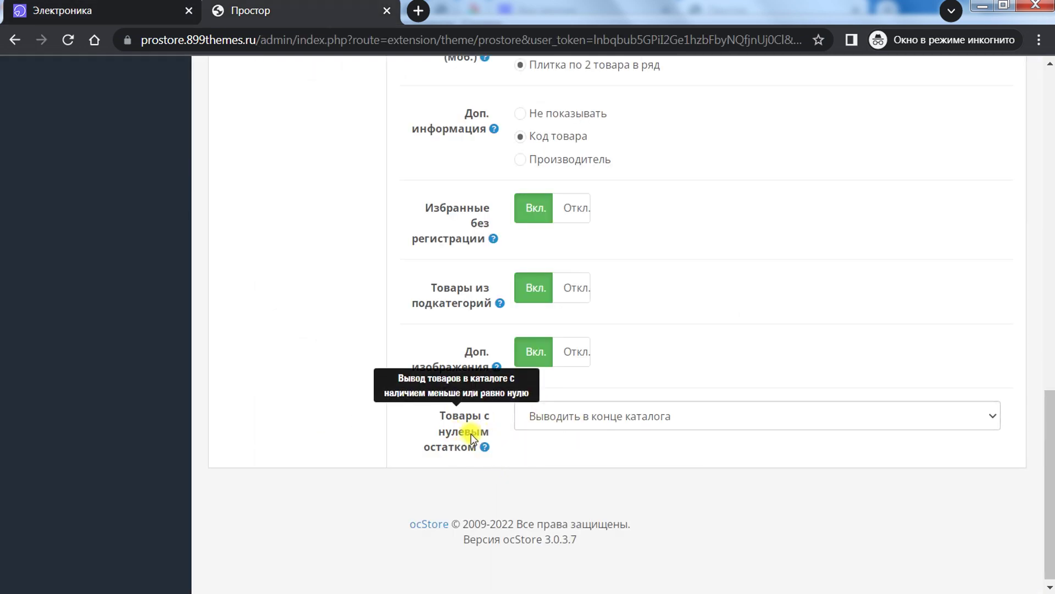
{"action": "left_click_drag", "start_coordinate": [439, 417], "coordinate": [497, 451]}
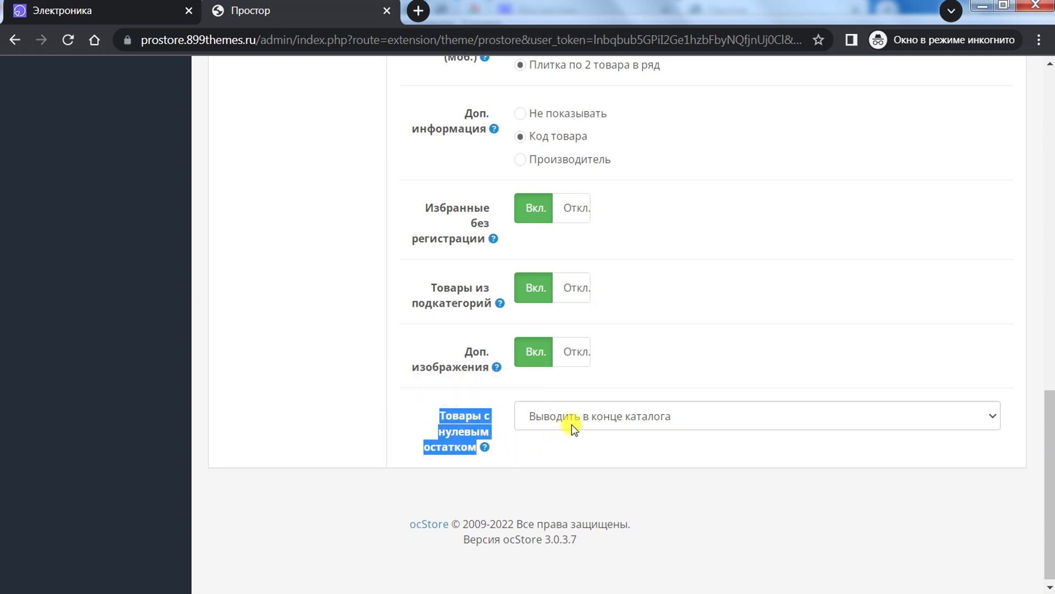
{"action": "left_click", "coordinate": [597, 416]}
{"action": "left_click", "coordinate": [746, 359]}
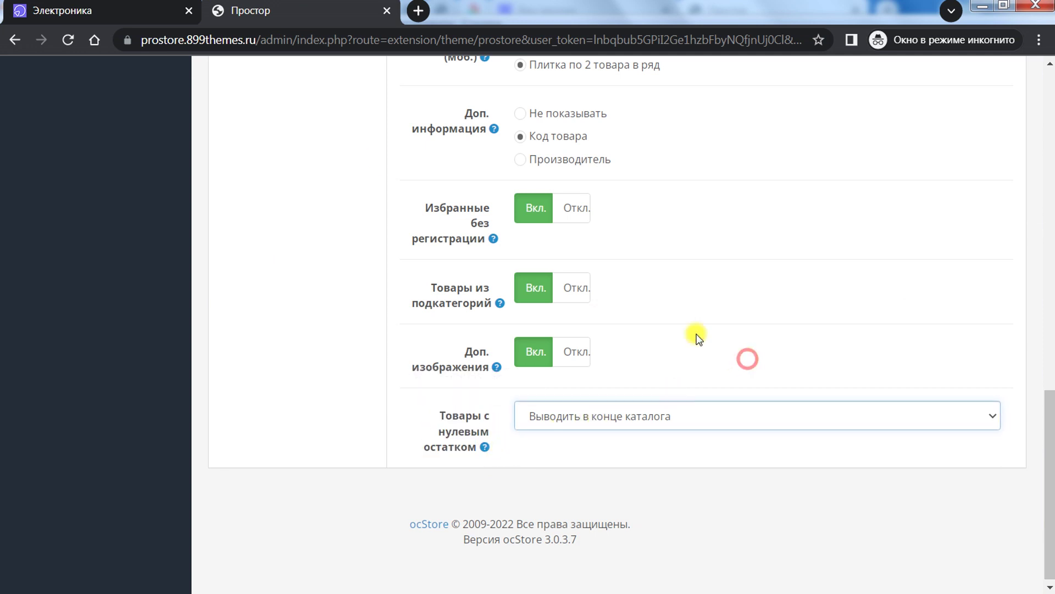
{"action": "key", "text": "ctrl+1"}
{"action": "left_click_drag", "start_coordinate": [1050, 160], "coordinate": [1031, 529]}
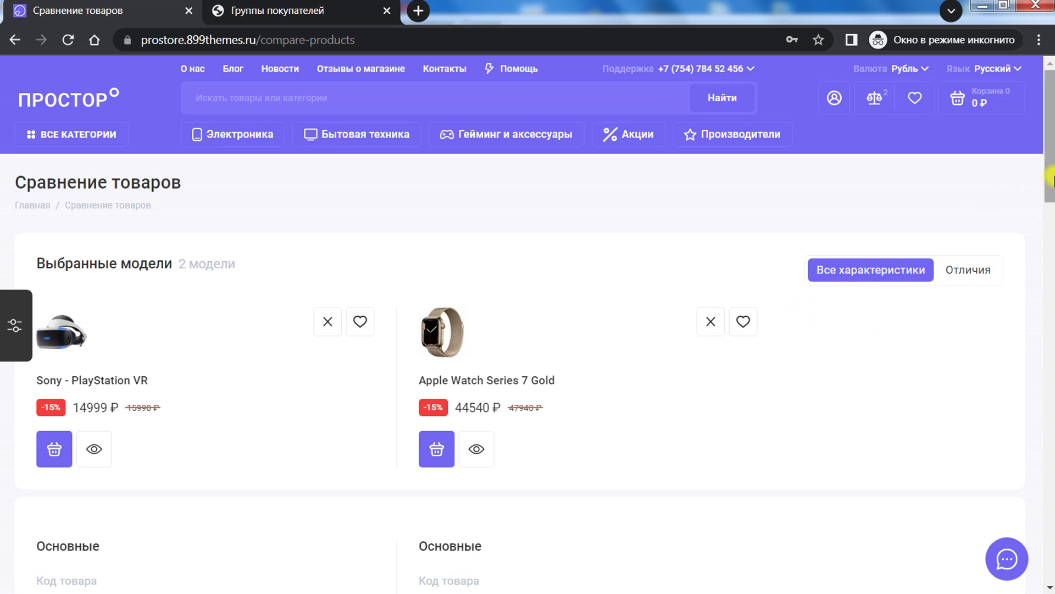
Step: Open the Sony - PlayStation VR product page in a new tab, view it, and return to the comparison
{"action": "left_click_drag", "start_coordinate": [1047, 165], "coordinate": [1048, 138]}
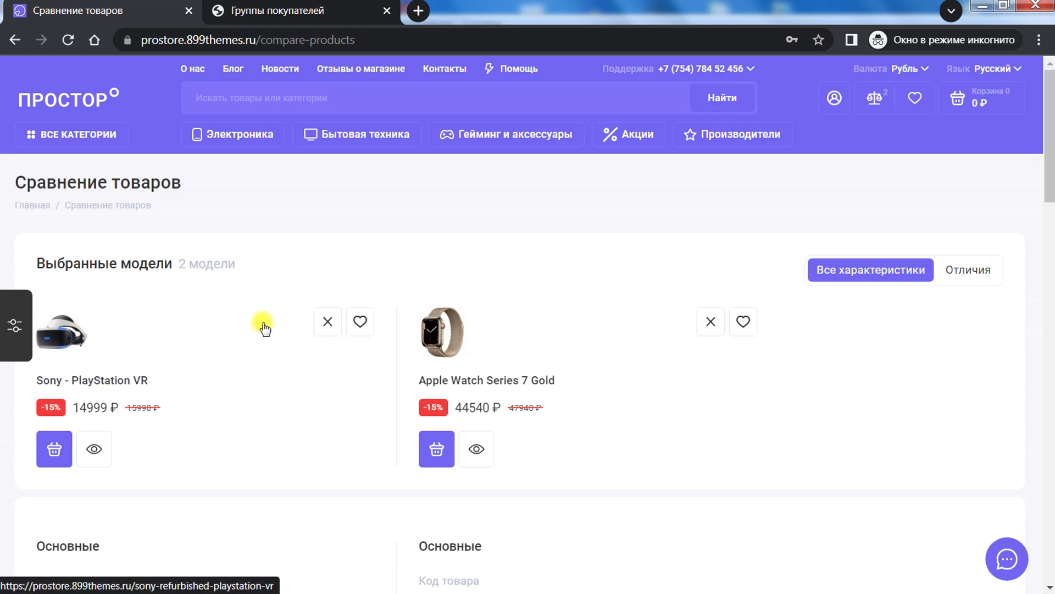
{"action": "right_click", "coordinate": [77, 326]}
{"action": "left_click", "coordinate": [110, 332]}
{"action": "left_click", "coordinate": [245, 10]}
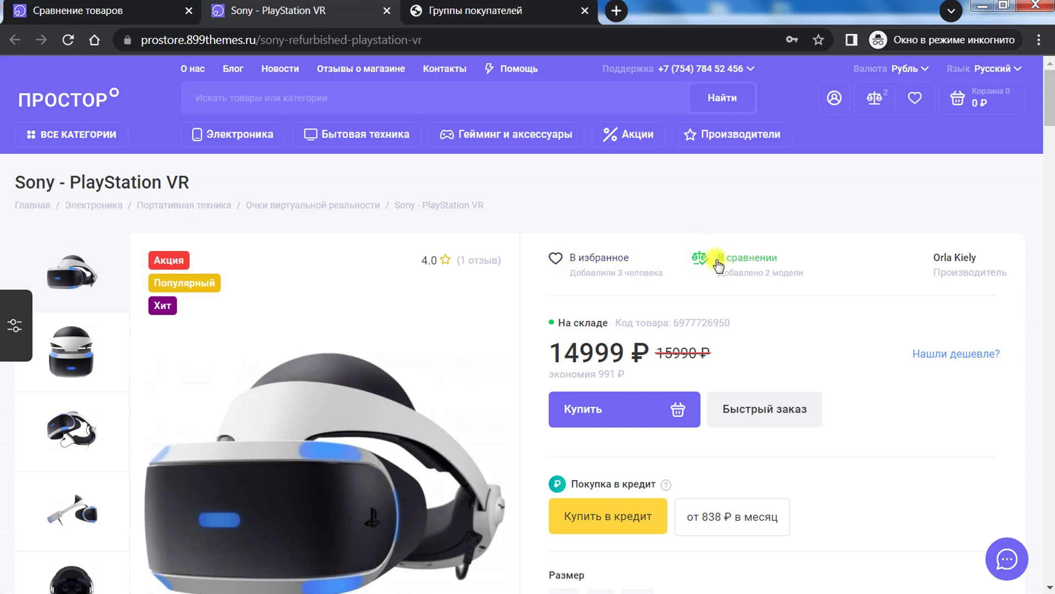
{"action": "left_click", "coordinate": [125, 4]}
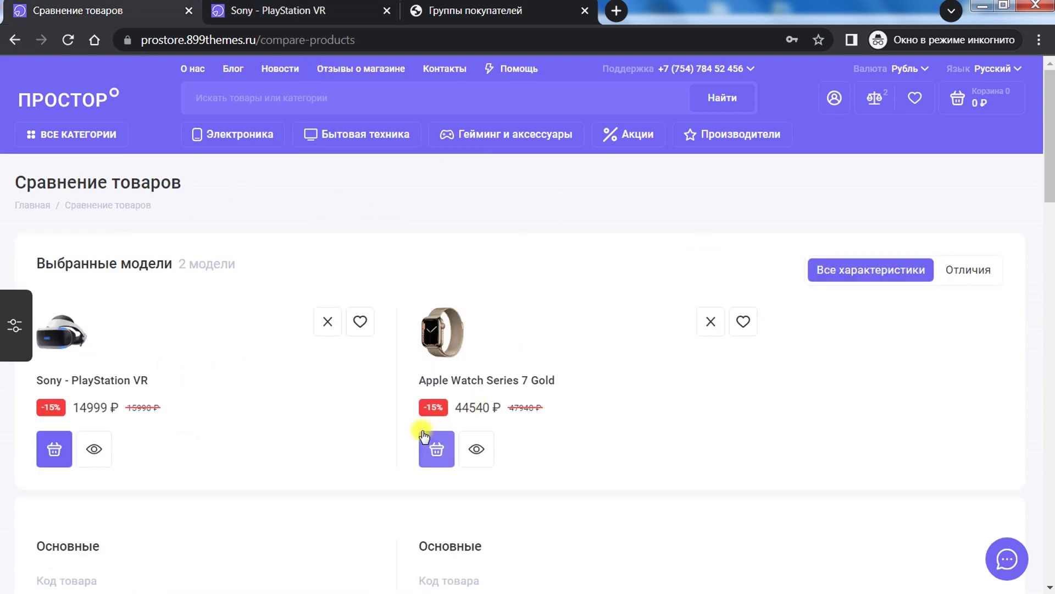
Step: Switch the VR and Apple Watch Series 7 Gold comparison to Отличия, showing only differences
{"action": "scroll", "coordinate": [424, 436], "scroll_direction": "down", "scroll_amount": 5}
{"action": "scroll", "coordinate": [420, 426], "scroll_direction": "up", "scroll_amount": 5}
{"action": "left_click_drag", "start_coordinate": [1049, 187], "coordinate": [1033, 500]}
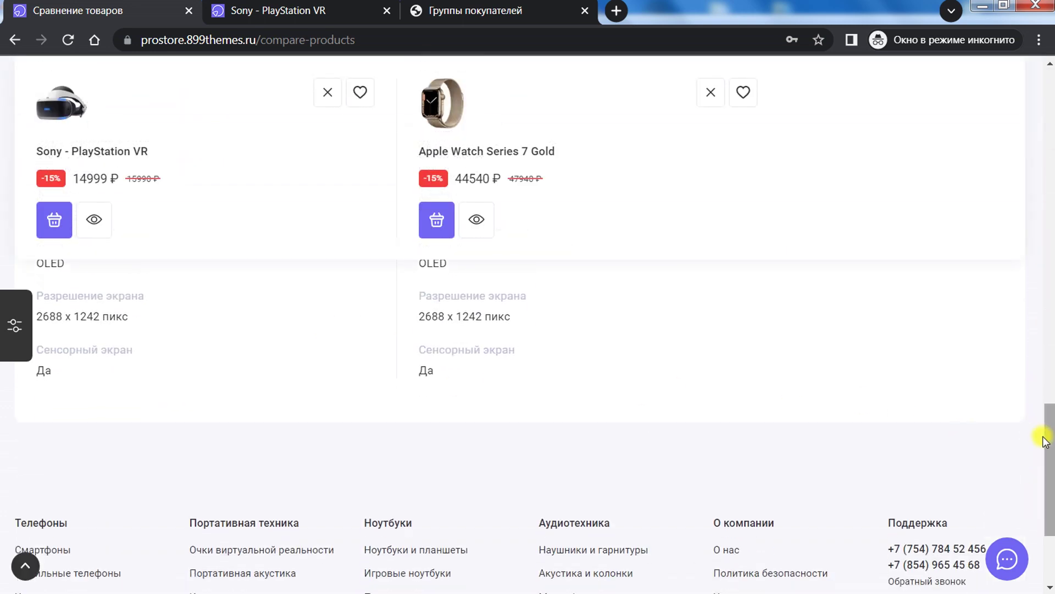
{"action": "left_click_drag", "start_coordinate": [1044, 440], "coordinate": [1042, 99]}
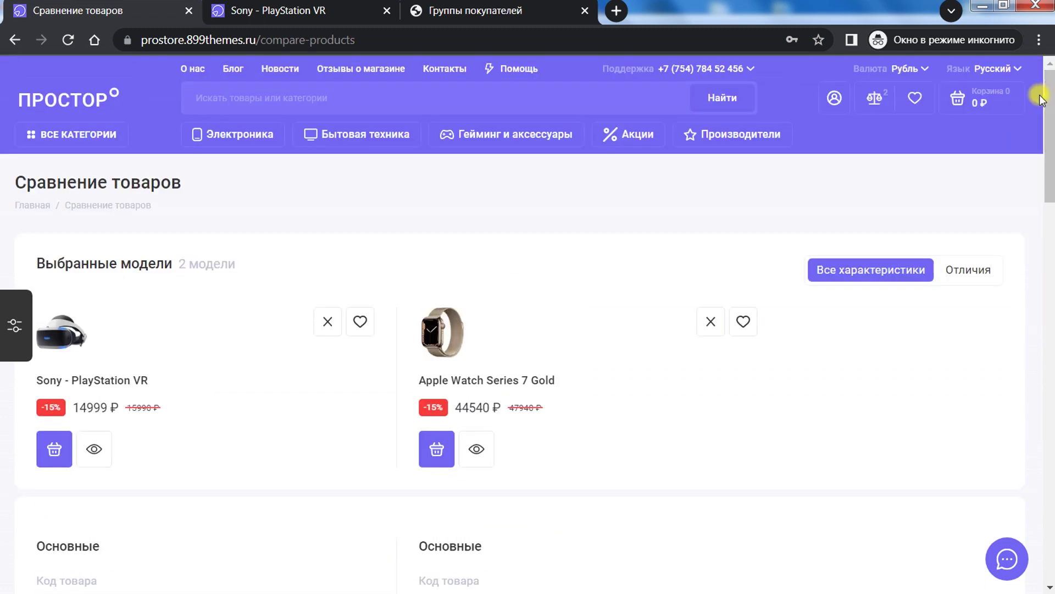
{"action": "left_click", "coordinate": [959, 269]}
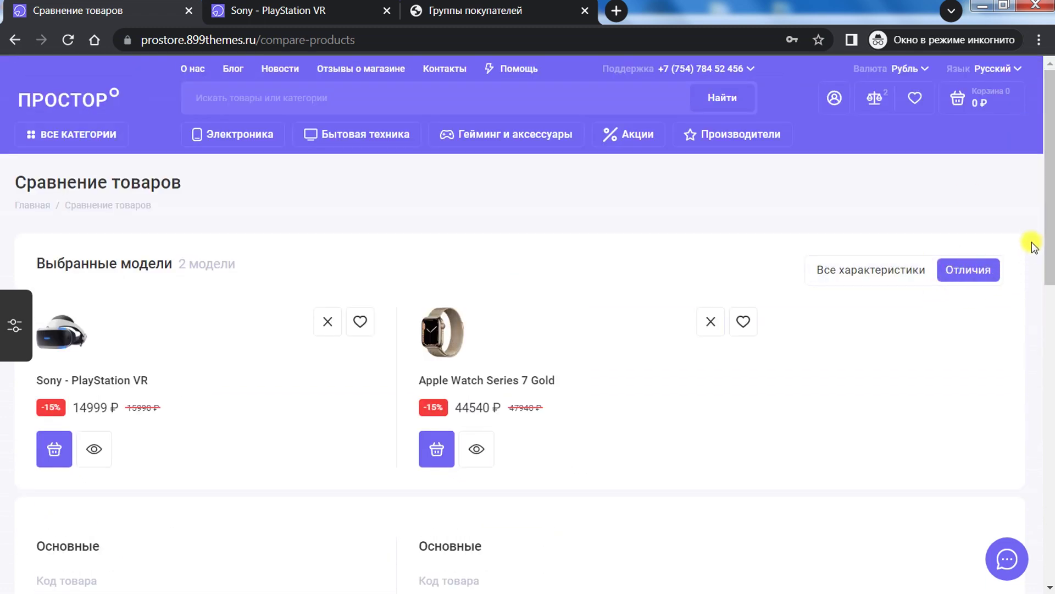
{"action": "left_click_drag", "start_coordinate": [1046, 212], "coordinate": [1022, 189]}
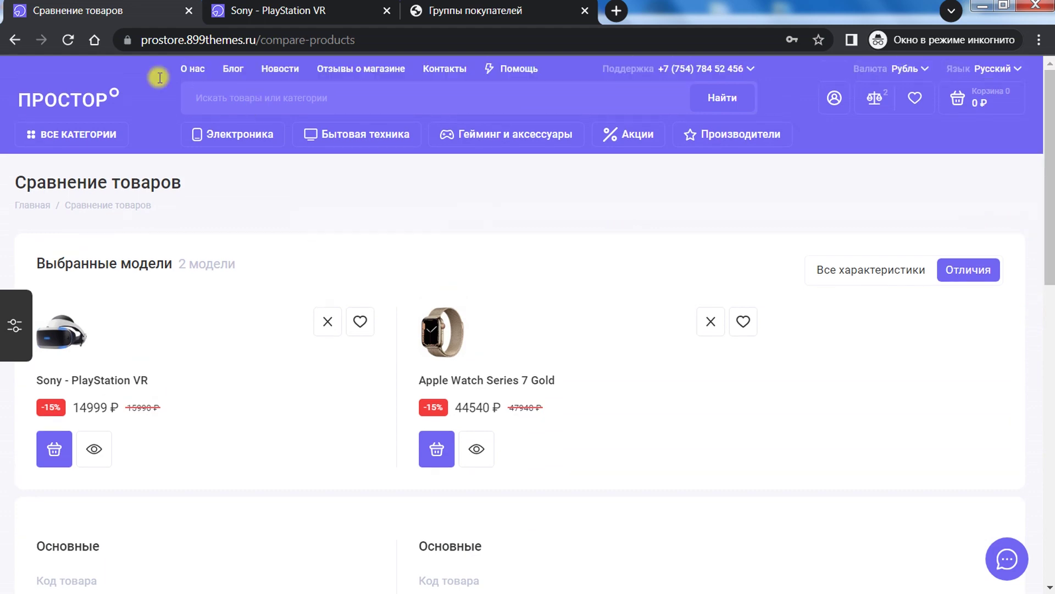
Step: Bring up the Prostor theme's Карточка товара settings in the admin and look them over
{"action": "left_click", "coordinate": [78, 134]}
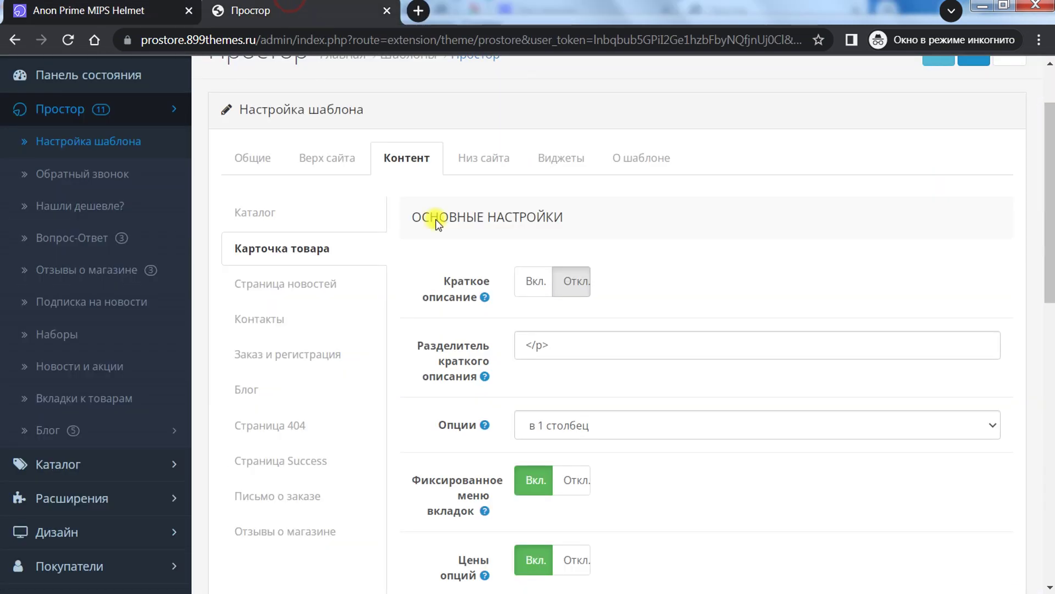
{"action": "mouse_move", "coordinate": [471, 301]}
{"action": "scroll", "coordinate": [628, 229], "scroll_direction": "down", "scroll_amount": 3}
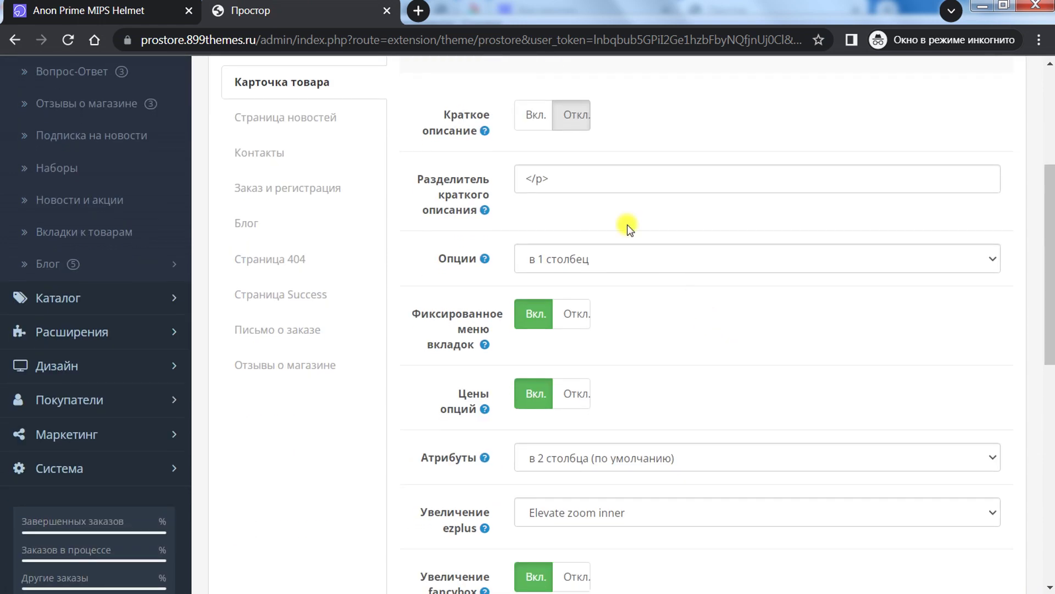
{"action": "scroll", "coordinate": [487, 191], "scroll_direction": "up", "scroll_amount": 1}
{"action": "scroll", "coordinate": [487, 190], "scroll_direction": "up", "scroll_amount": 1}
{"action": "mouse_move", "coordinate": [443, 210]}
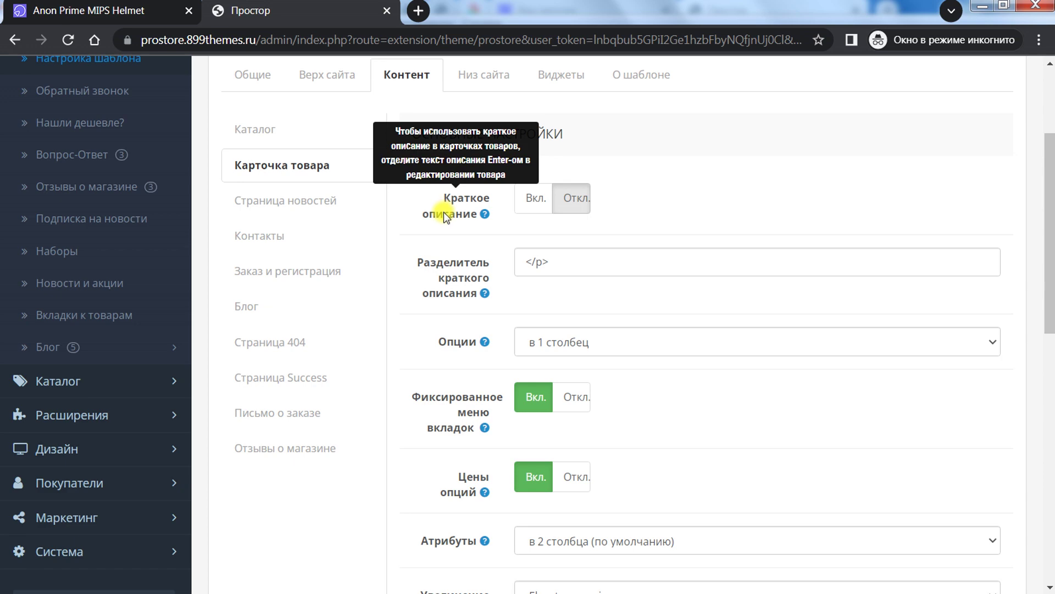
Step: Compare the settings against the Anon Prime MIPS Helmet product page
{"action": "left_click", "coordinate": [99, 11]}
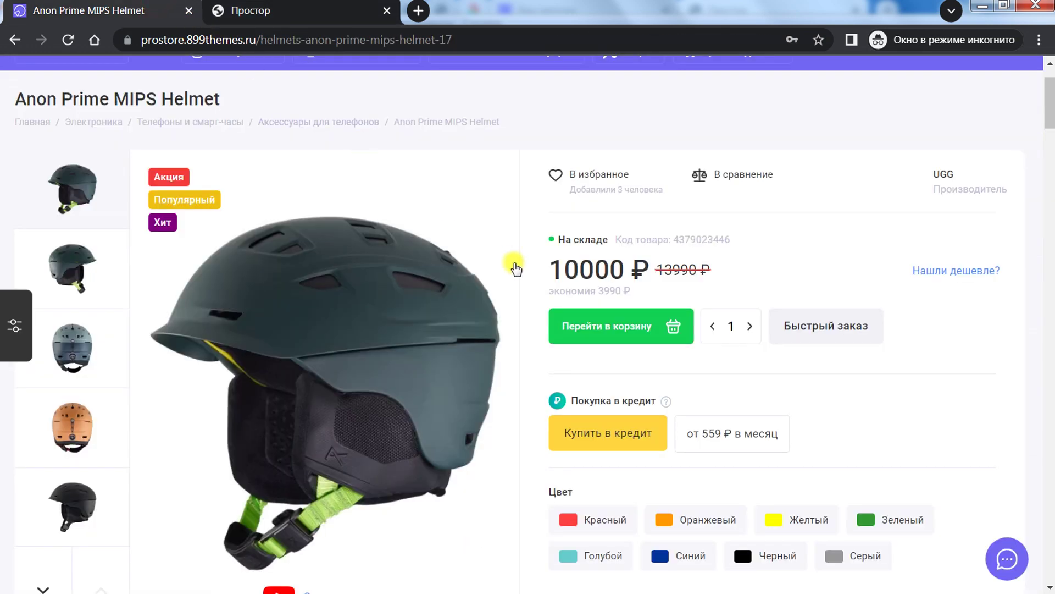
{"action": "scroll", "coordinate": [649, 324], "scroll_direction": "down", "scroll_amount": 4}
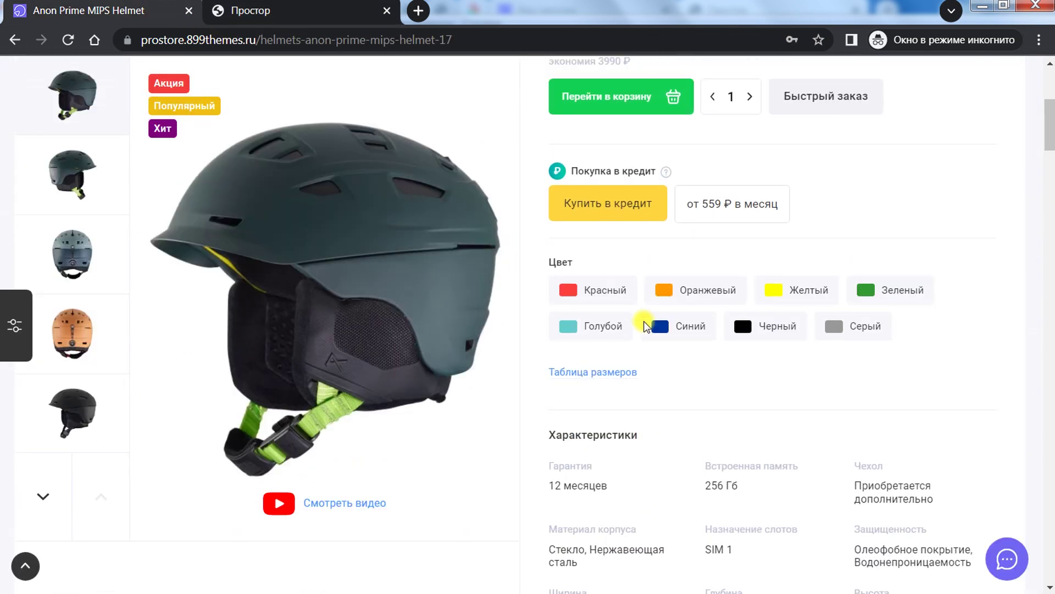
{"action": "scroll", "coordinate": [646, 325], "scroll_direction": "up", "scroll_amount": 1}
{"action": "scroll", "coordinate": [667, 351], "scroll_direction": "down", "scroll_amount": 2}
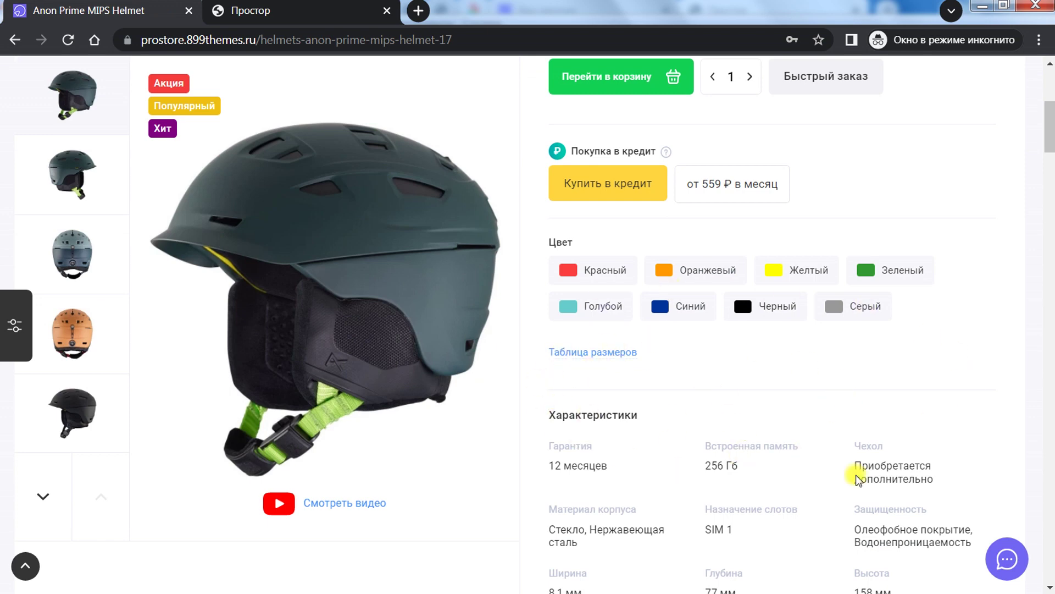
{"action": "scroll", "coordinate": [661, 347], "scroll_direction": "up", "scroll_amount": 3}
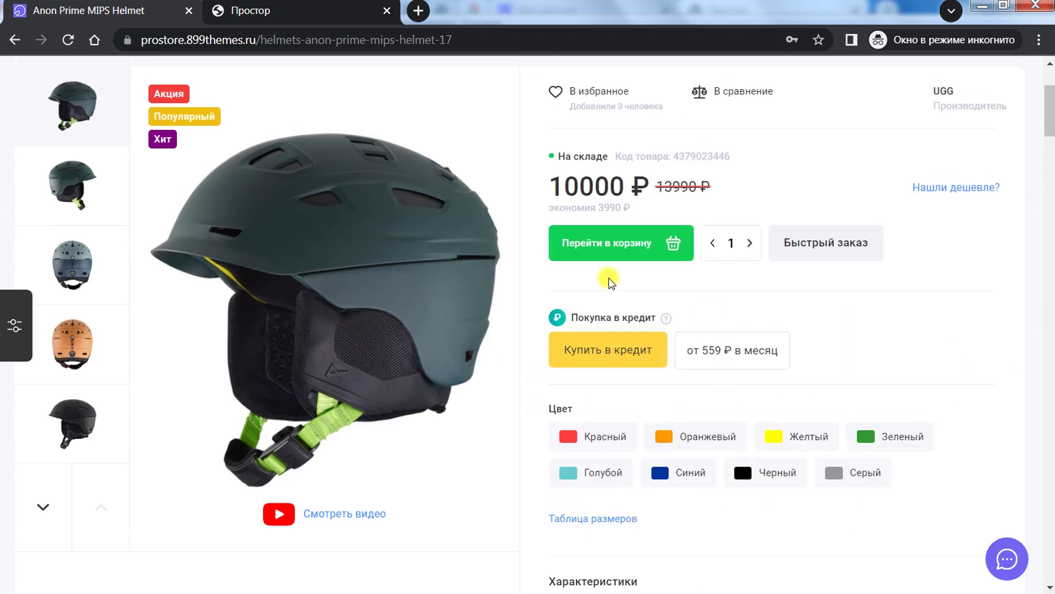
{"action": "left_click", "coordinate": [334, 7]}
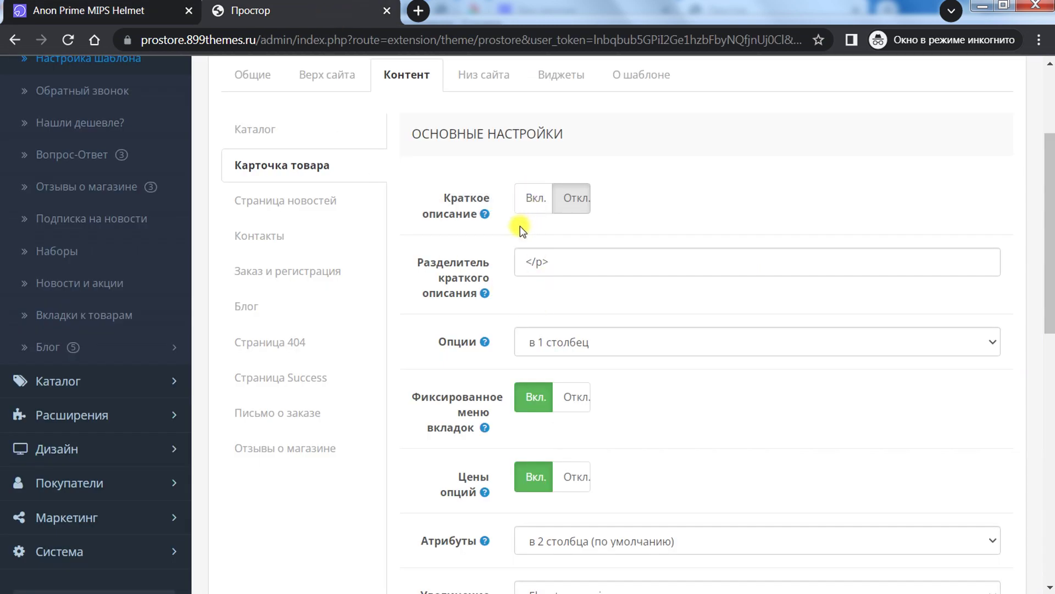
Step: Inspect the </p> short-description separator value and recheck it against the helmet page
{"action": "mouse_move", "coordinate": [444, 276]}
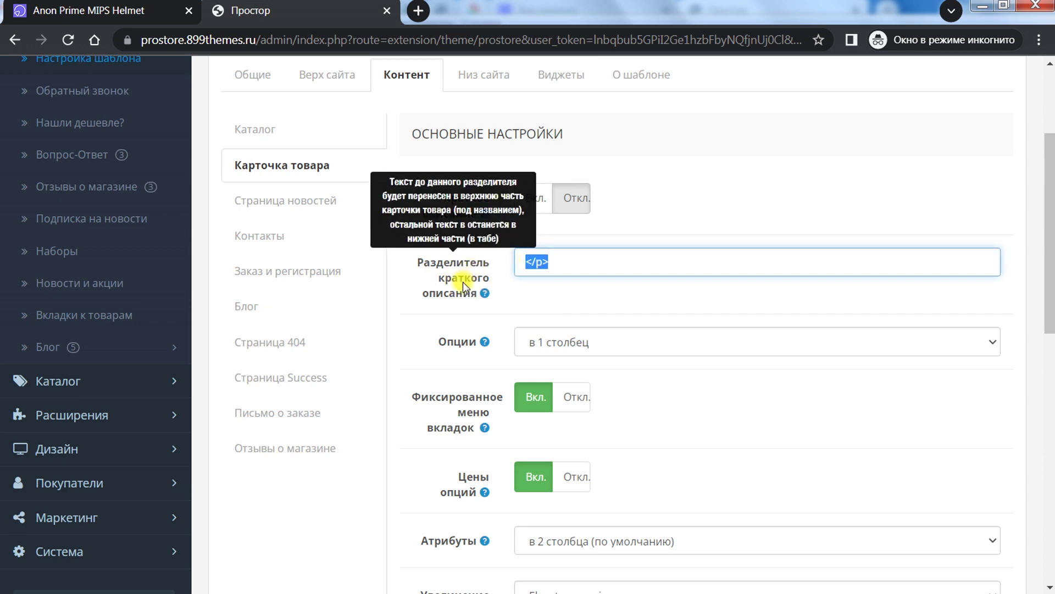
{"action": "left_click", "coordinate": [568, 266]}
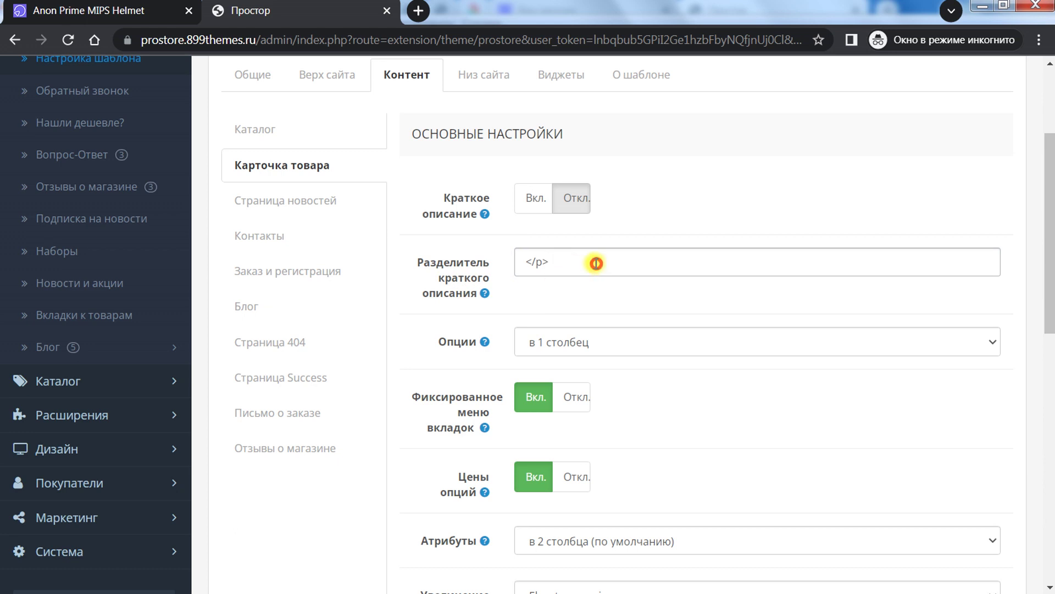
{"action": "left_click_drag", "start_coordinate": [596, 259], "coordinate": [511, 258]}
{"action": "left_click", "coordinate": [568, 265]}
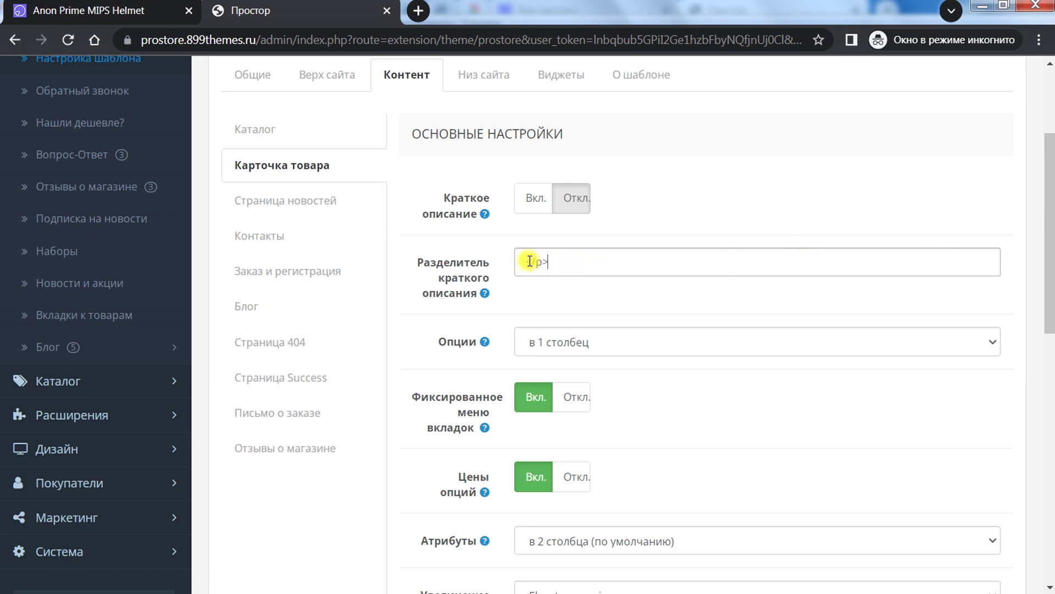
{"action": "left_click", "coordinate": [121, 22]}
{"action": "left_click", "coordinate": [305, 23]}
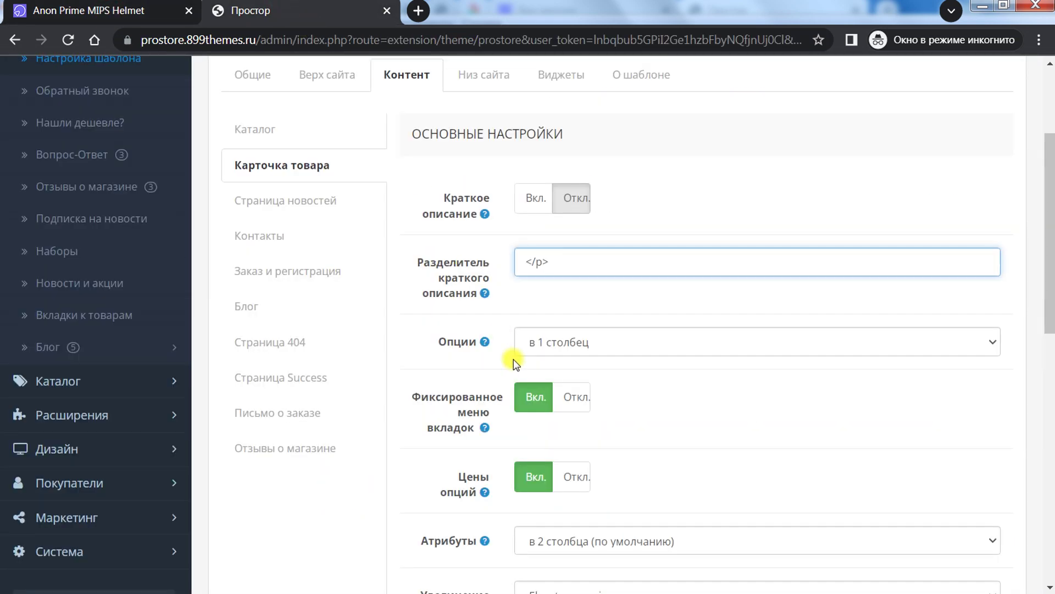
Step: Check the Опции layout choices and compare with the options on the helmet page
{"action": "mouse_move", "coordinate": [485, 341]}
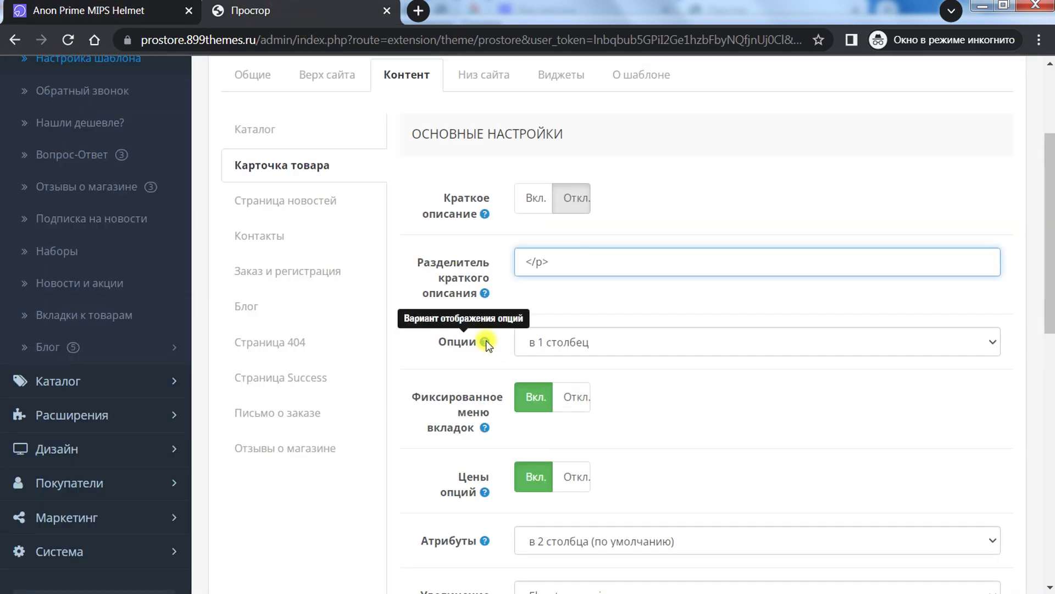
{"action": "left_click", "coordinate": [543, 340]}
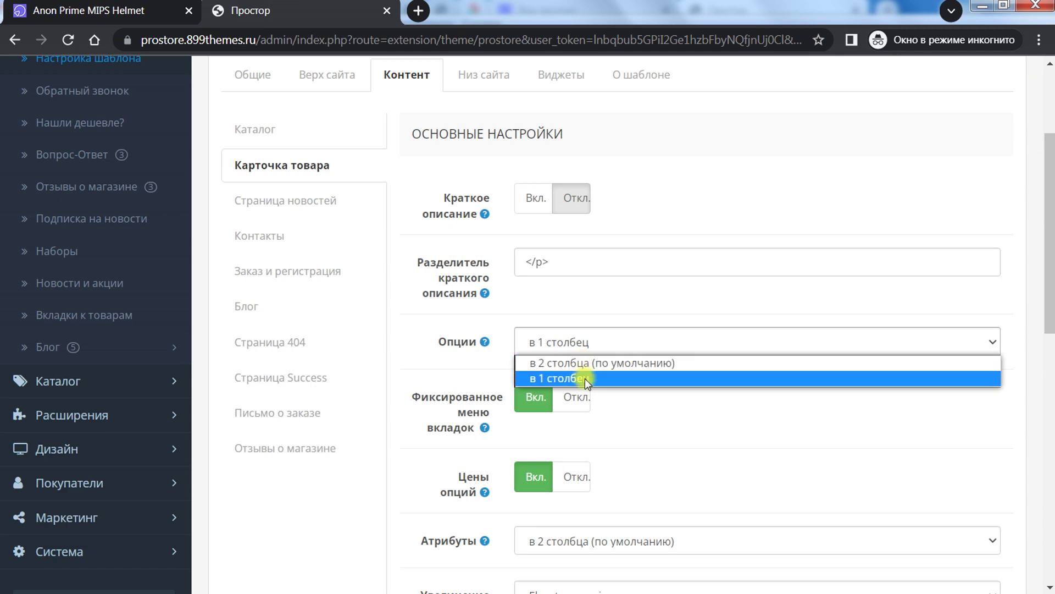
{"action": "left_click", "coordinate": [110, 11]}
{"action": "scroll", "coordinate": [663, 364], "scroll_direction": "down", "scroll_amount": 3}
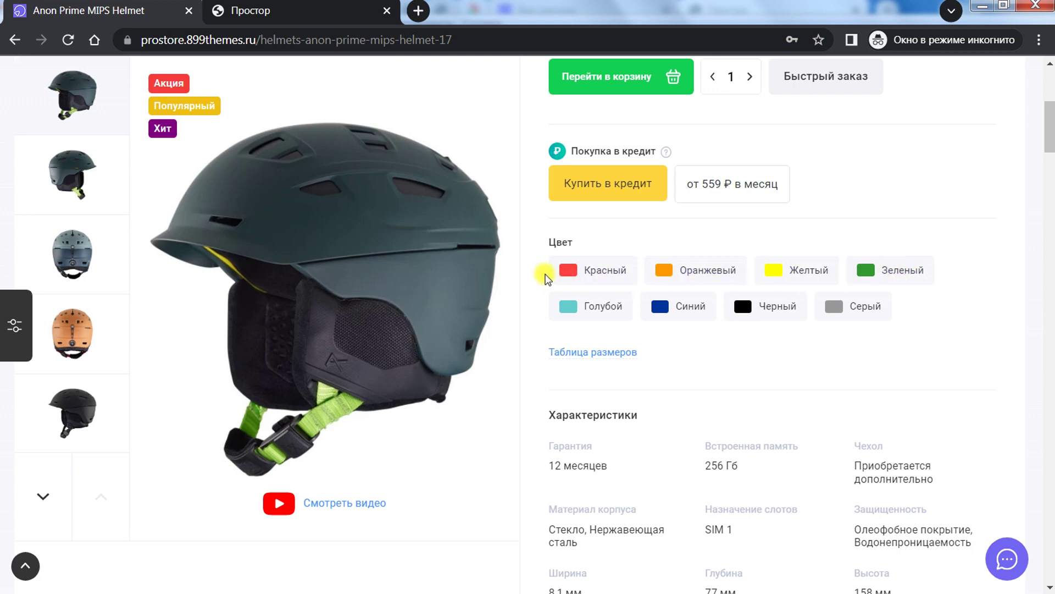
{"action": "left_click", "coordinate": [308, 11]}
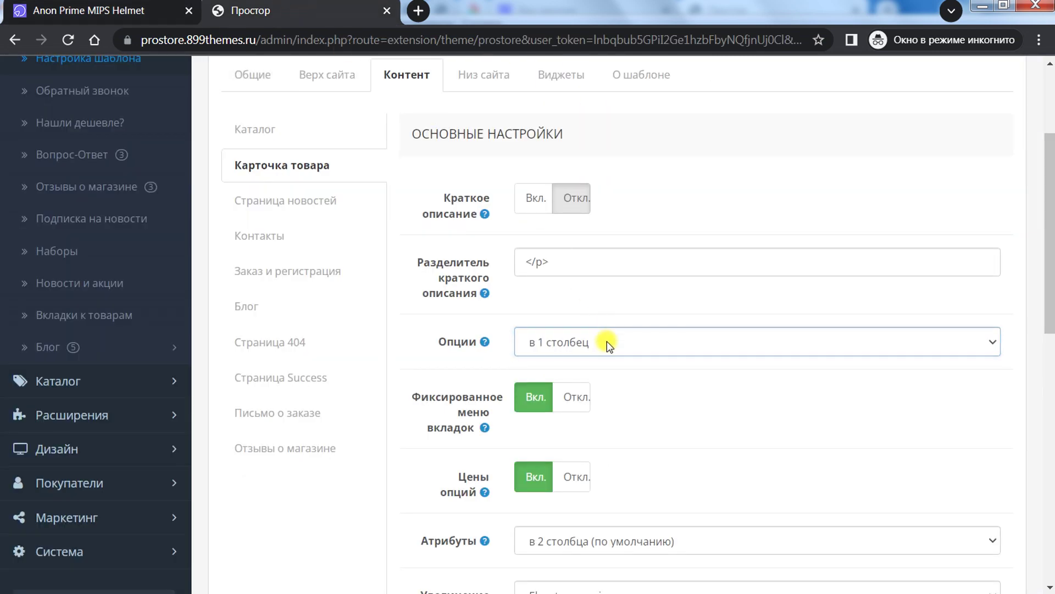
Step: Compare the helmet page's option prices with the Цены опций setting, left switched on
{"action": "key", "text": "ctrl+Tab"}
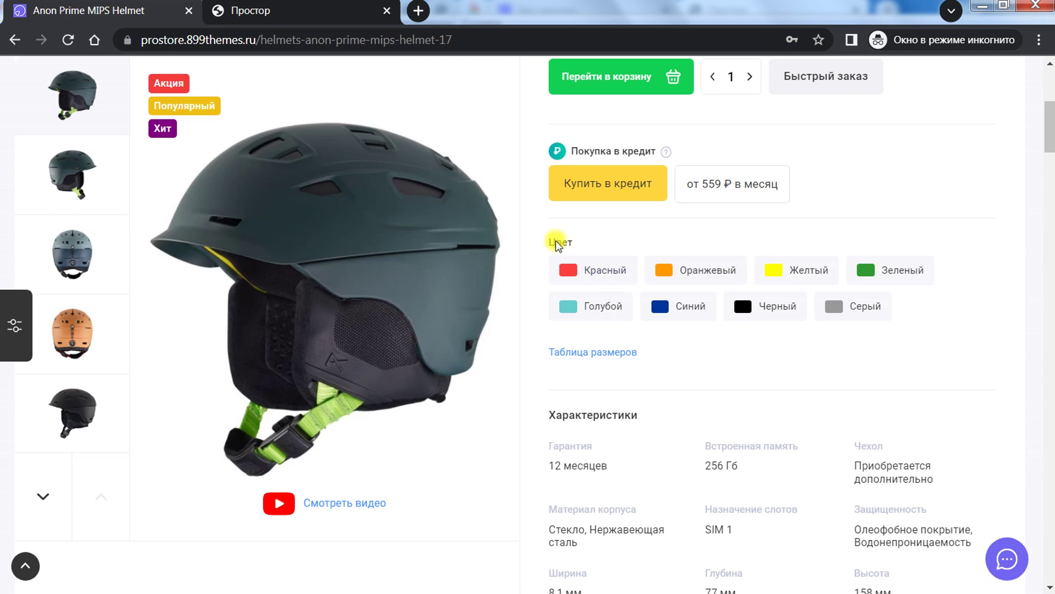
{"action": "scroll", "coordinate": [566, 357], "scroll_direction": "down", "scroll_amount": 7}
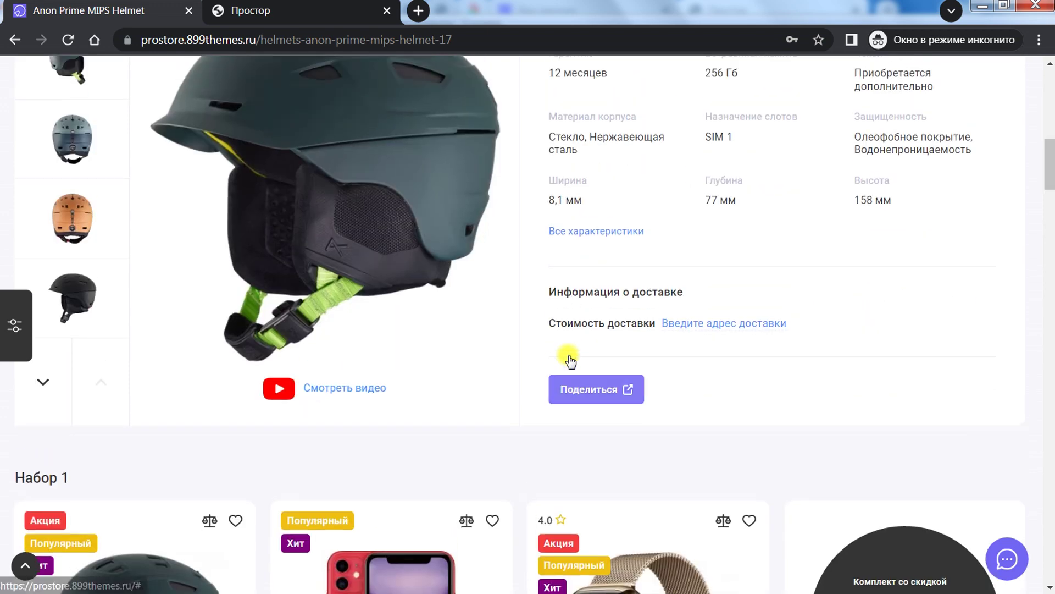
{"action": "scroll", "coordinate": [570, 360], "scroll_direction": "up", "scroll_amount": 7}
{"action": "scroll", "coordinate": [572, 352], "scroll_direction": "up", "scroll_amount": 2}
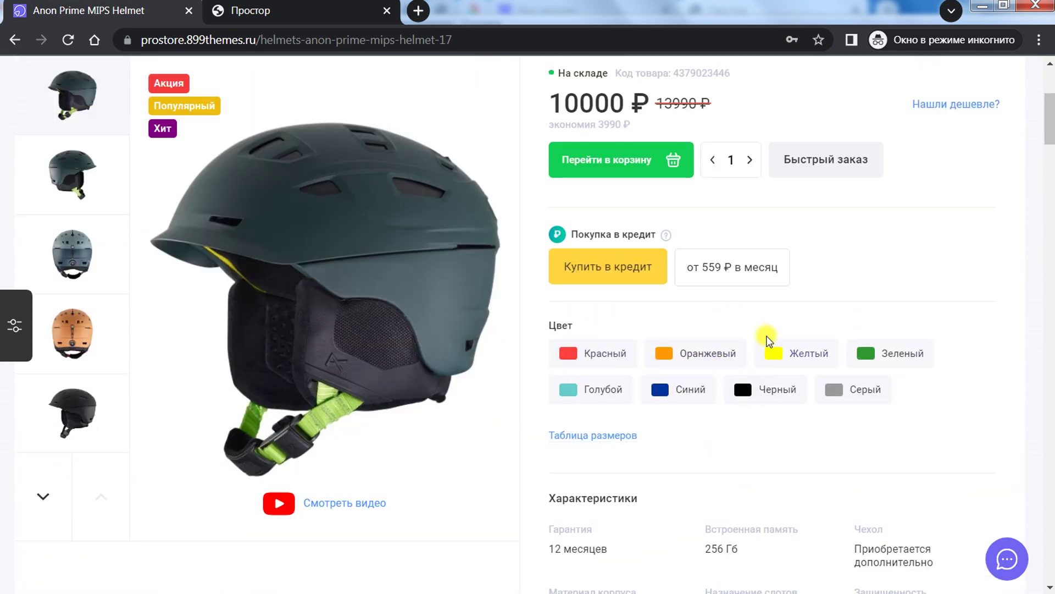
{"action": "scroll", "coordinate": [603, 275], "scroll_direction": "up", "scroll_amount": 3}
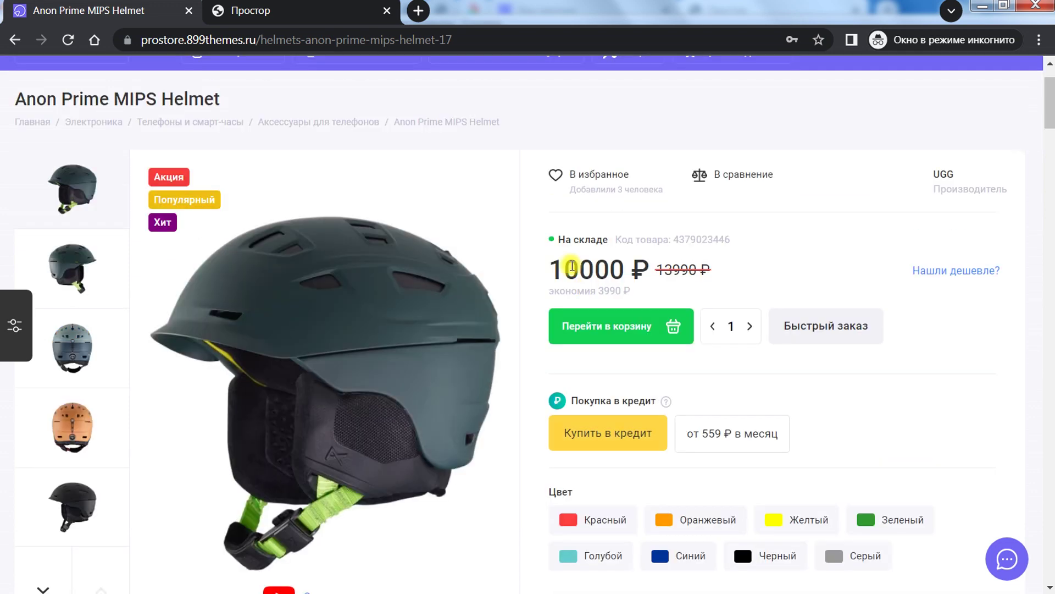
{"action": "left_click", "coordinate": [348, 3]}
{"action": "scroll", "coordinate": [434, 336], "scroll_direction": "down", "scroll_amount": 3}
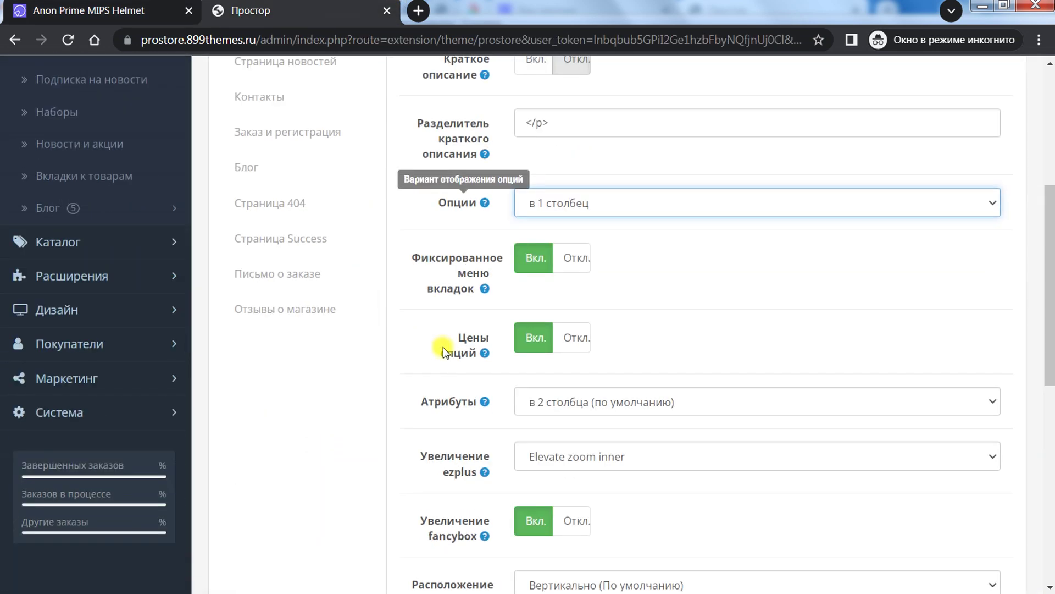
Step: Recheck the helmet page, then scroll the product-card settings down to Атрибуты
{"action": "mouse_move", "coordinate": [487, 326]}
{"action": "left_click", "coordinate": [135, 9]}
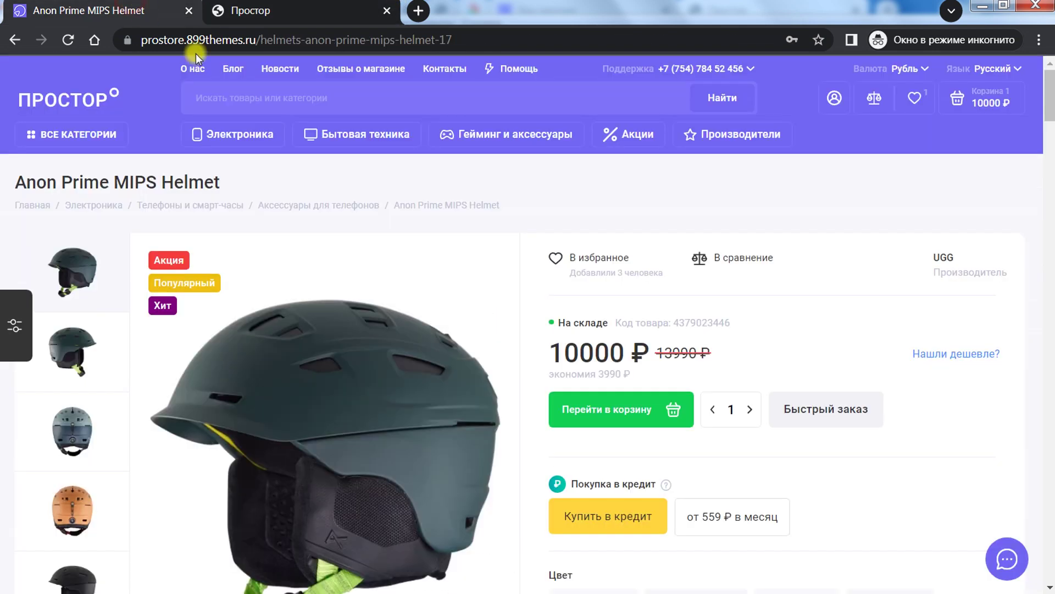
{"action": "scroll", "coordinate": [501, 234], "scroll_direction": "down", "scroll_amount": 6}
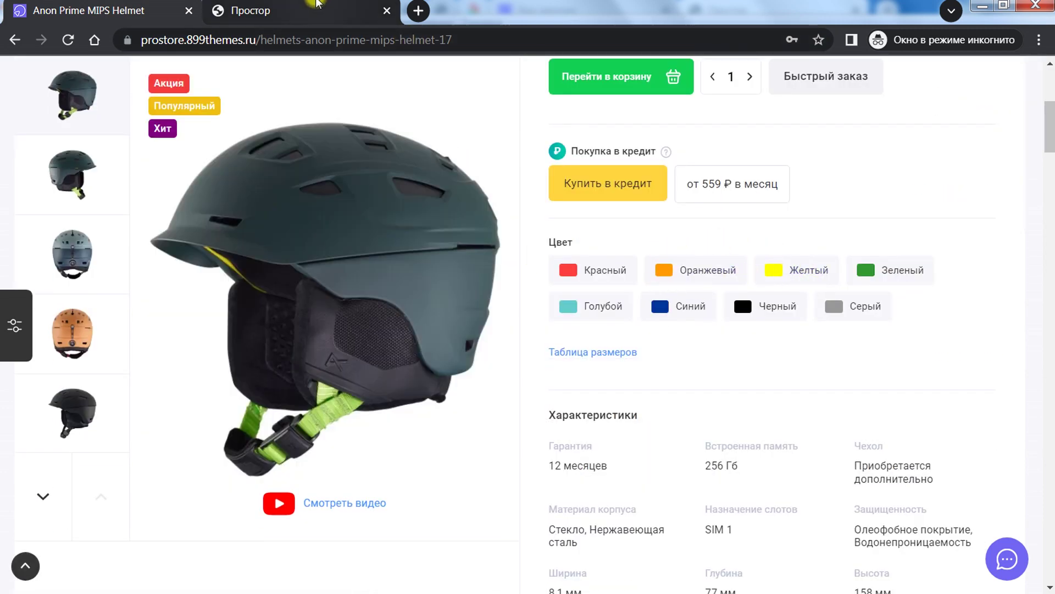
{"action": "left_click", "coordinate": [319, 9]}
{"action": "mouse_move", "coordinate": [481, 322]}
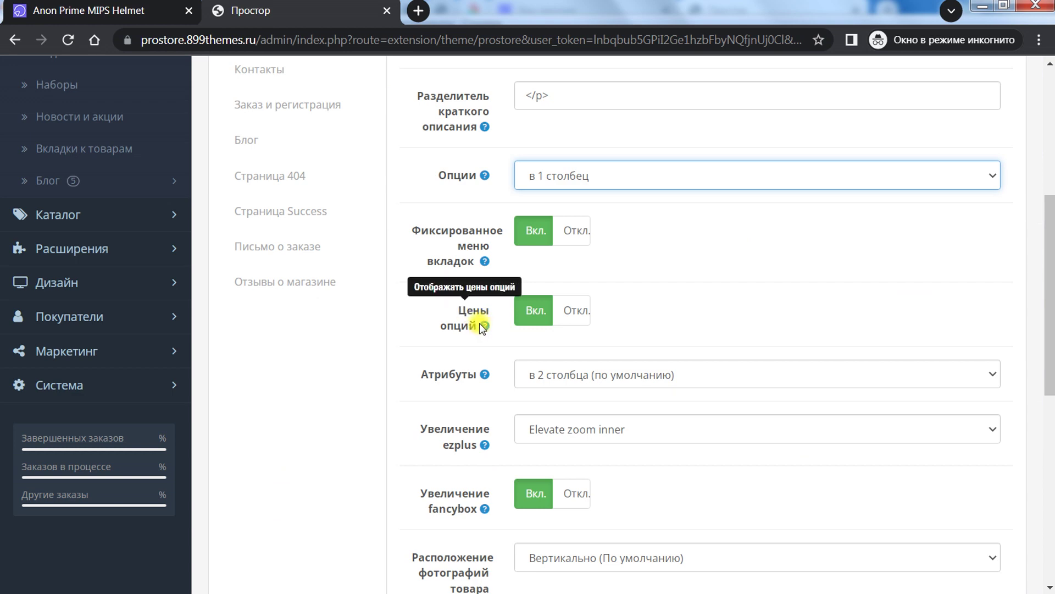
{"action": "scroll", "coordinate": [494, 385], "scroll_direction": "down", "scroll_amount": 3}
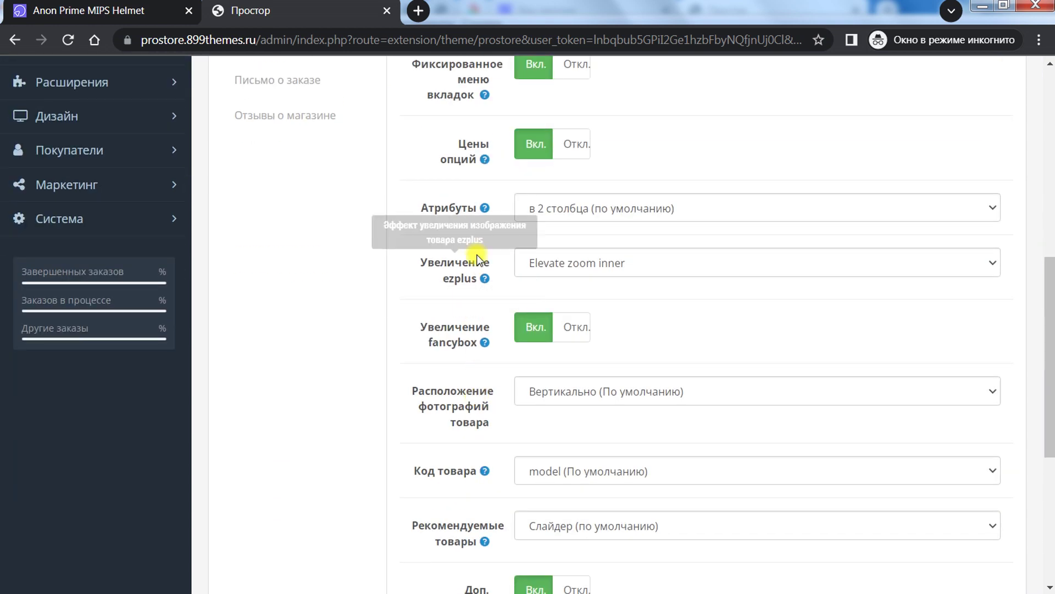
{"action": "left_click", "coordinate": [585, 215]}
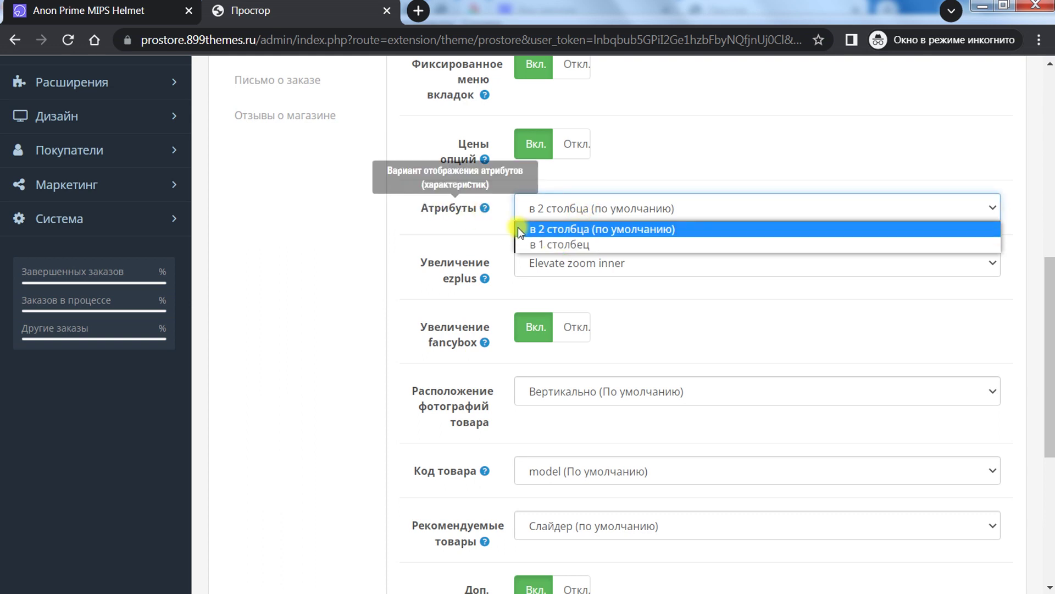
{"action": "left_click", "coordinate": [348, 266]}
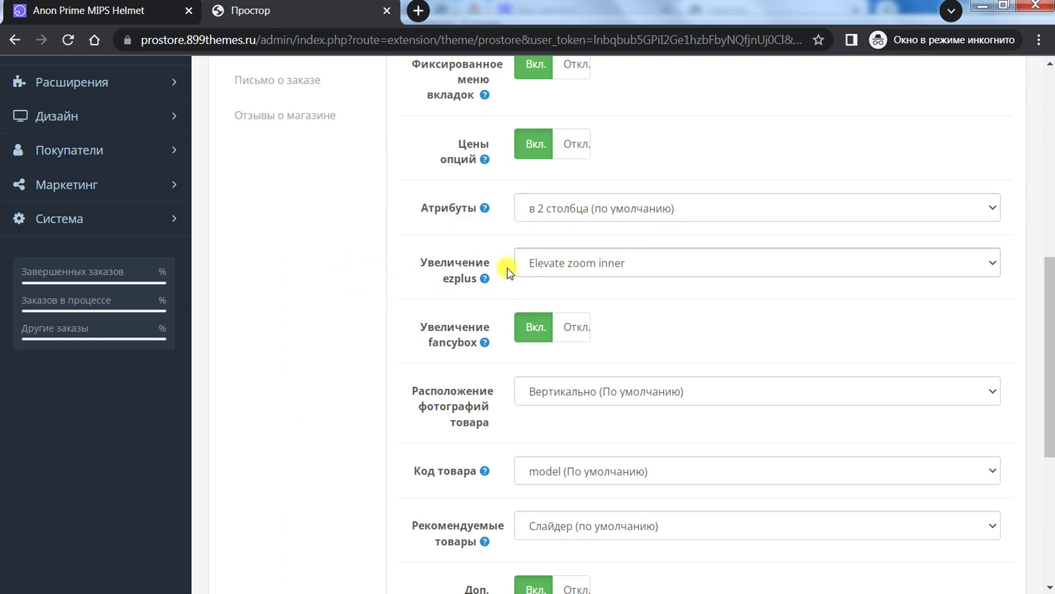
{"action": "mouse_move", "coordinate": [478, 279]}
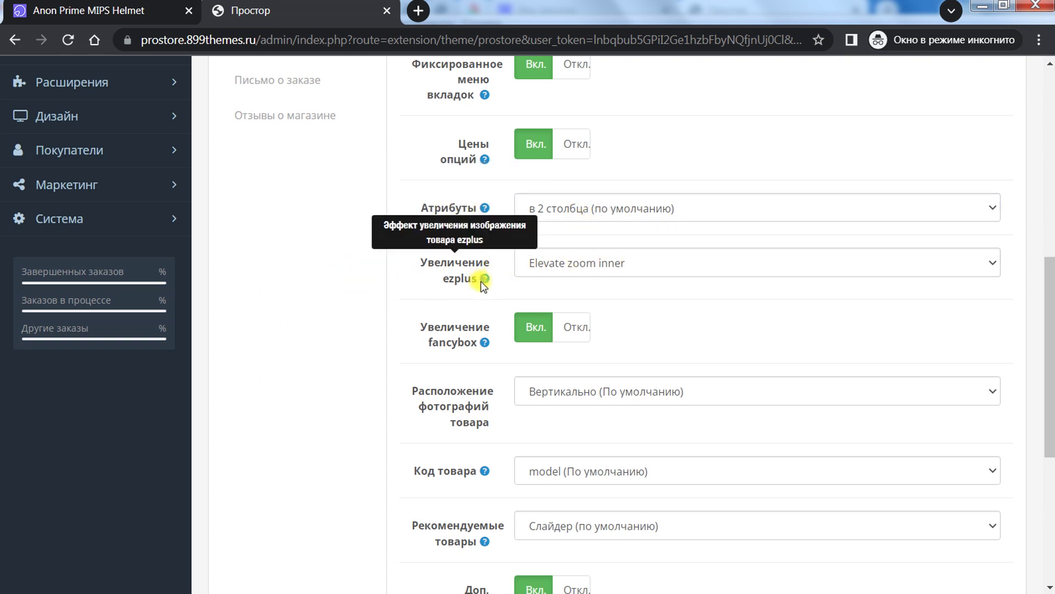
{"action": "left_click", "coordinate": [556, 263]}
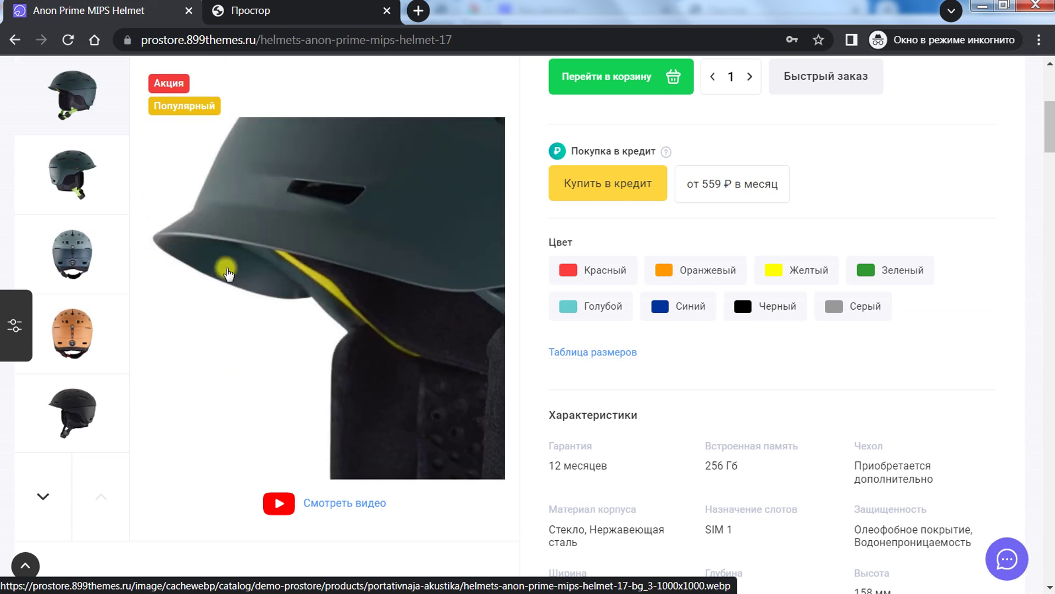
{"action": "left_click", "coordinate": [313, 5]}
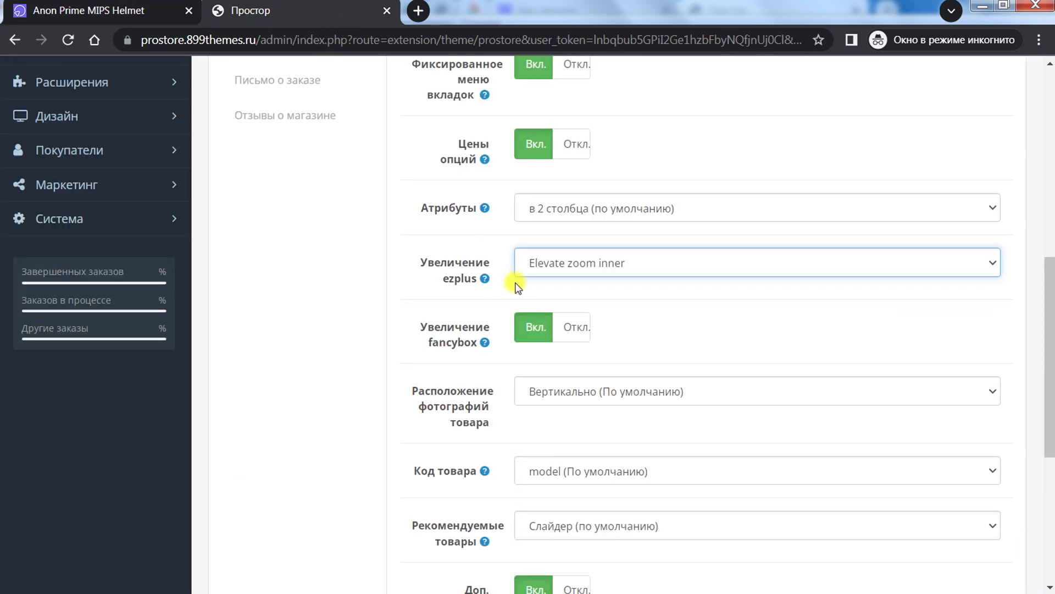
{"action": "left_click", "coordinate": [568, 263]}
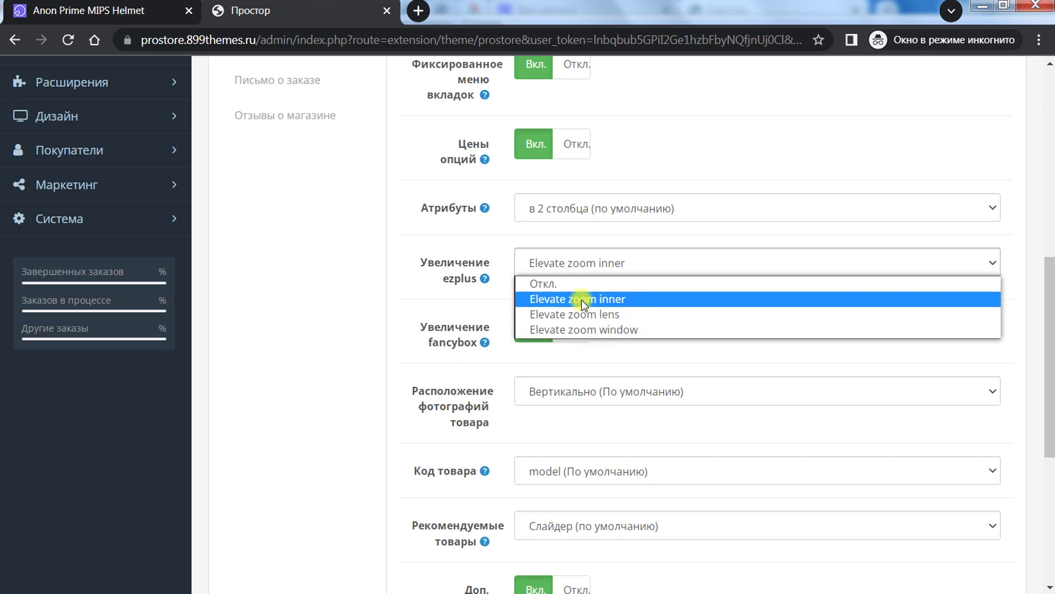
{"action": "left_click", "coordinate": [321, 285]}
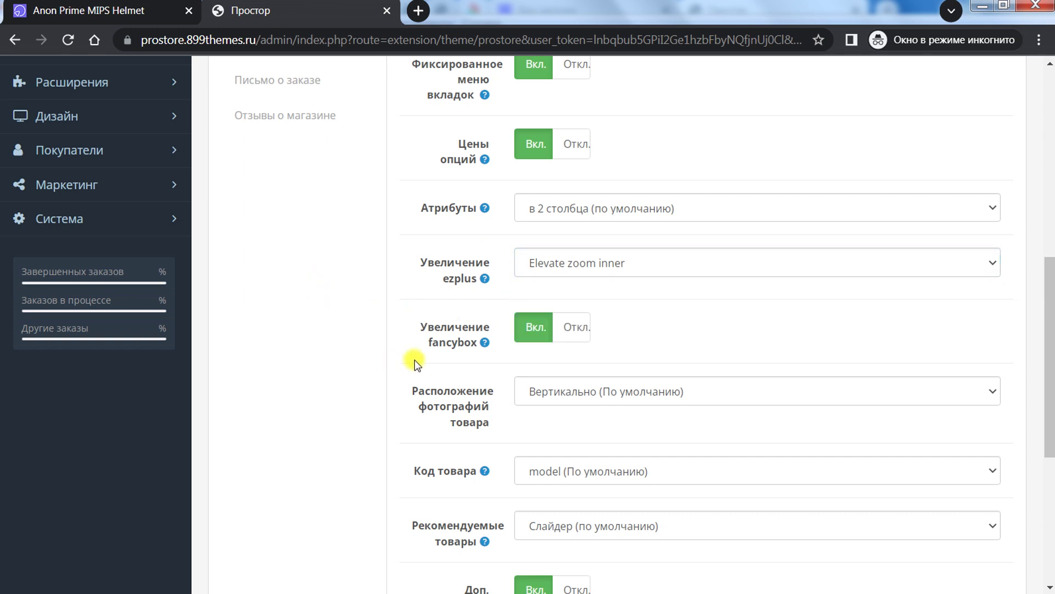
{"action": "mouse_move", "coordinate": [488, 345]}
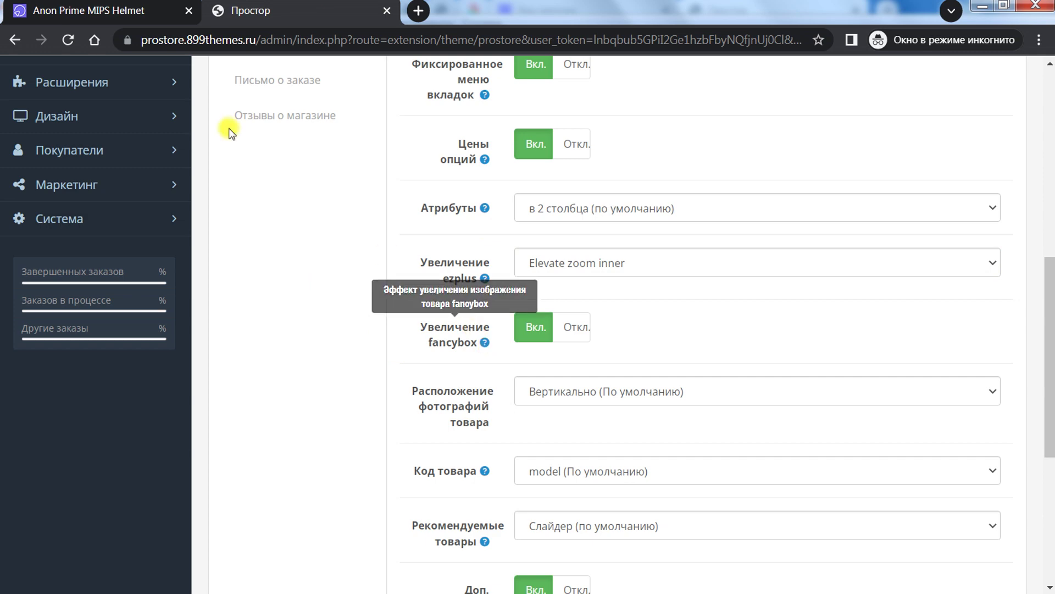
{"action": "key", "text": "ctrl+shift+Tab"}
Step: Test the fancybox lightbox by zooming the helmet photo in and out twice
{"action": "left_click", "coordinate": [367, 233]}
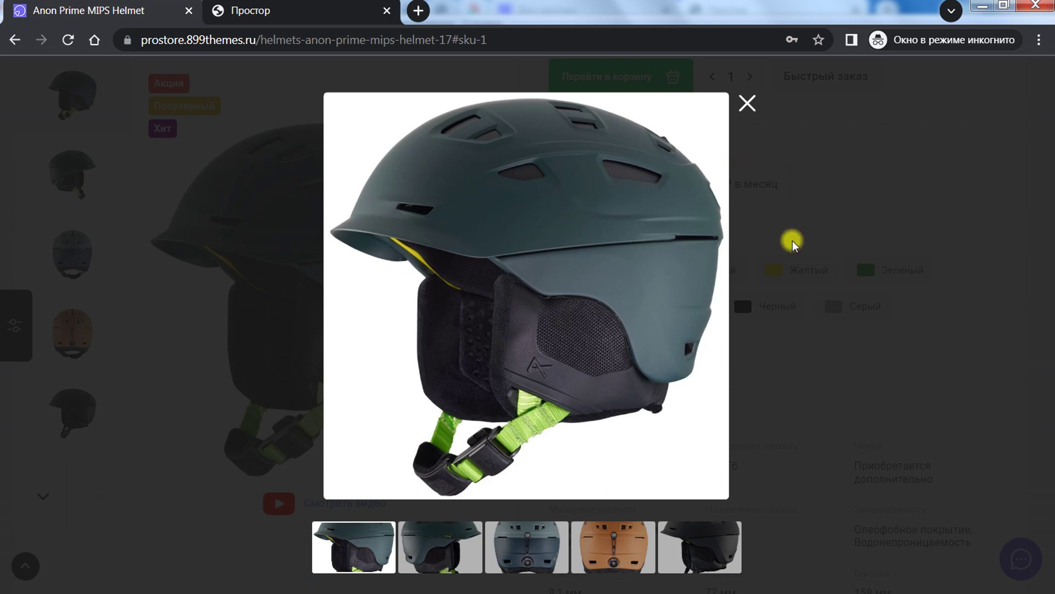
{"action": "left_click", "coordinate": [528, 278]}
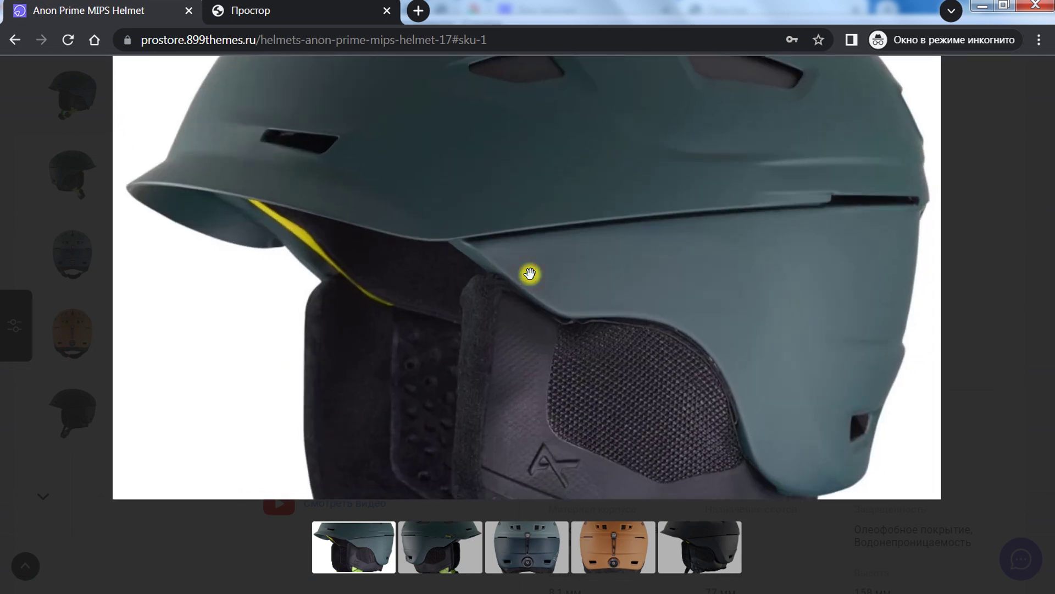
{"action": "left_click", "coordinate": [530, 274]}
{"action": "left_click", "coordinate": [529, 273]}
{"action": "left_click", "coordinate": [528, 273]}
Step: Keep Расположение фотографий товара at Вертикально (По умолчанию)
{"action": "left_click", "coordinate": [307, 12]}
{"action": "scroll", "coordinate": [424, 278], "scroll_direction": "down", "scroll_amount": 3}
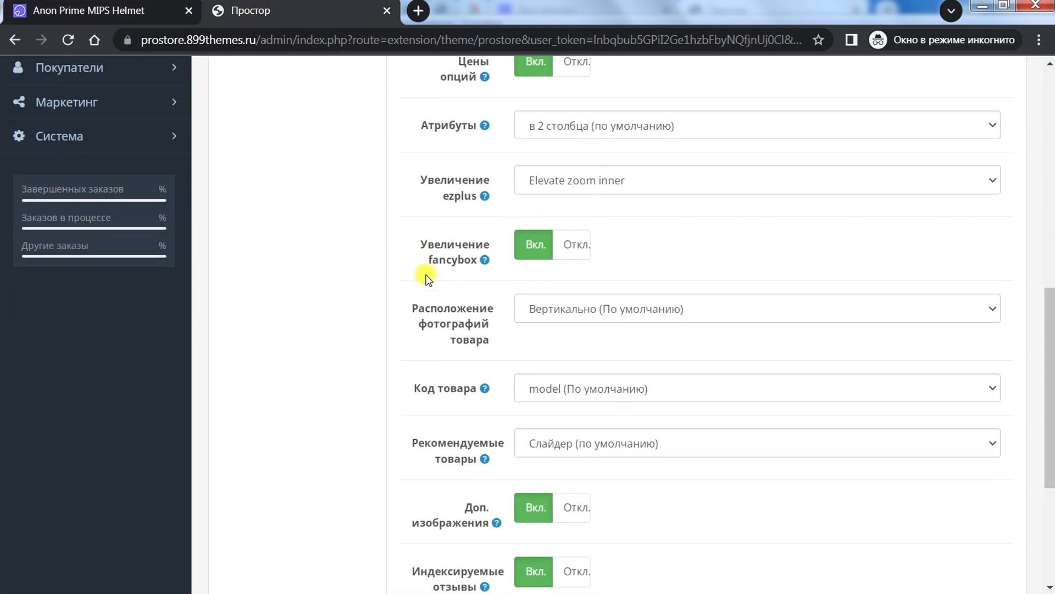
{"action": "scroll", "coordinate": [426, 277], "scroll_direction": "down", "scroll_amount": 1}
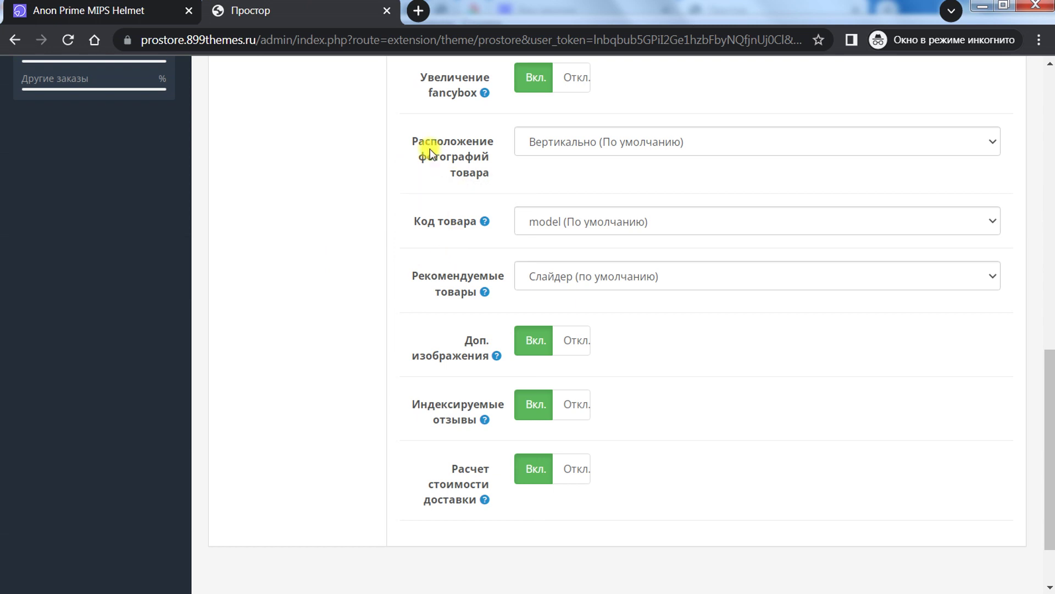
{"action": "scroll", "coordinate": [456, 164], "scroll_direction": "up", "scroll_amount": 2}
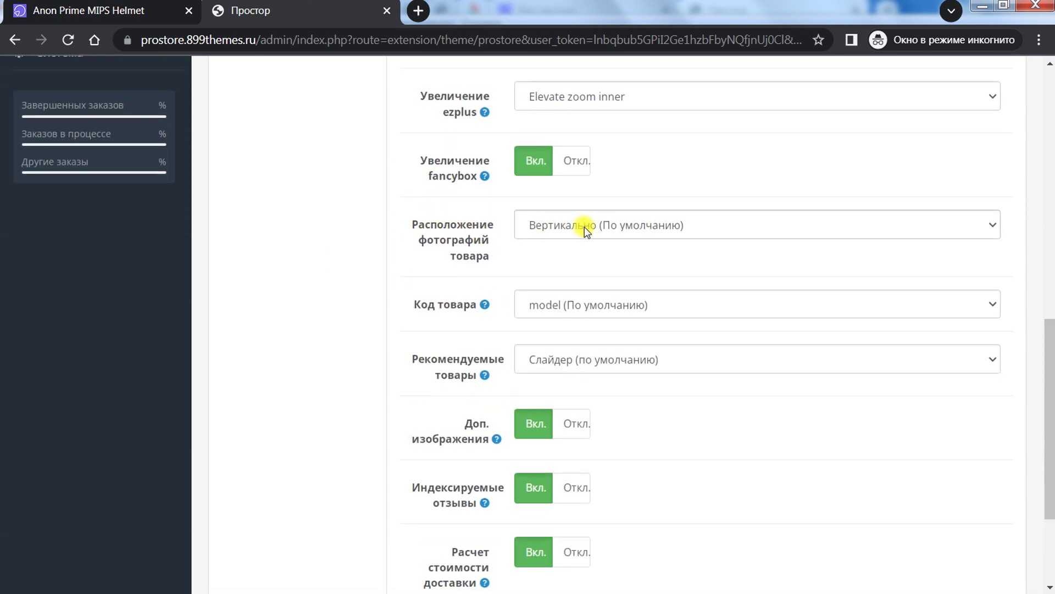
{"action": "left_click", "coordinate": [608, 226]}
{"action": "left_click", "coordinate": [431, 244]}
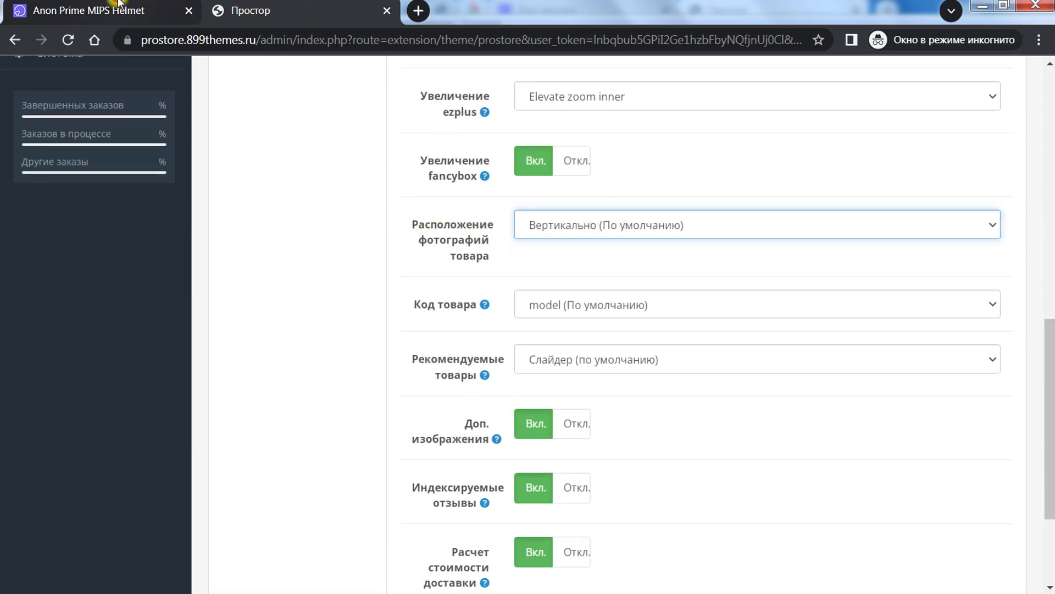
Step: Close the helmet lightbox, then list the Код товара options (model, sku, upc, ean, jan, isbn, mpn)
{"action": "left_click", "coordinate": [99, 9]}
{"action": "left_click", "coordinate": [748, 103]}
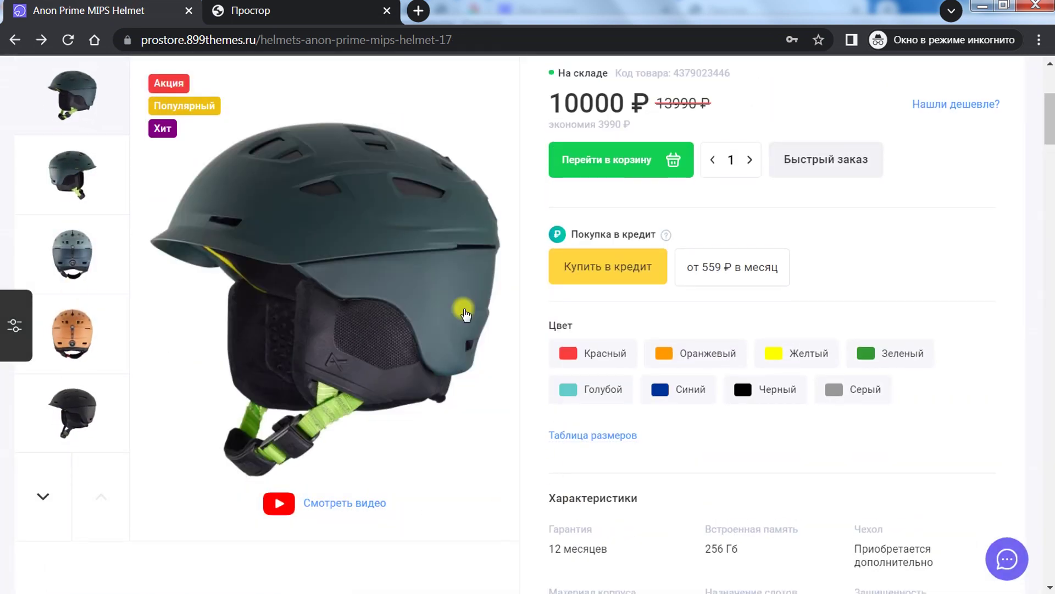
{"action": "left_click", "coordinate": [262, 4]}
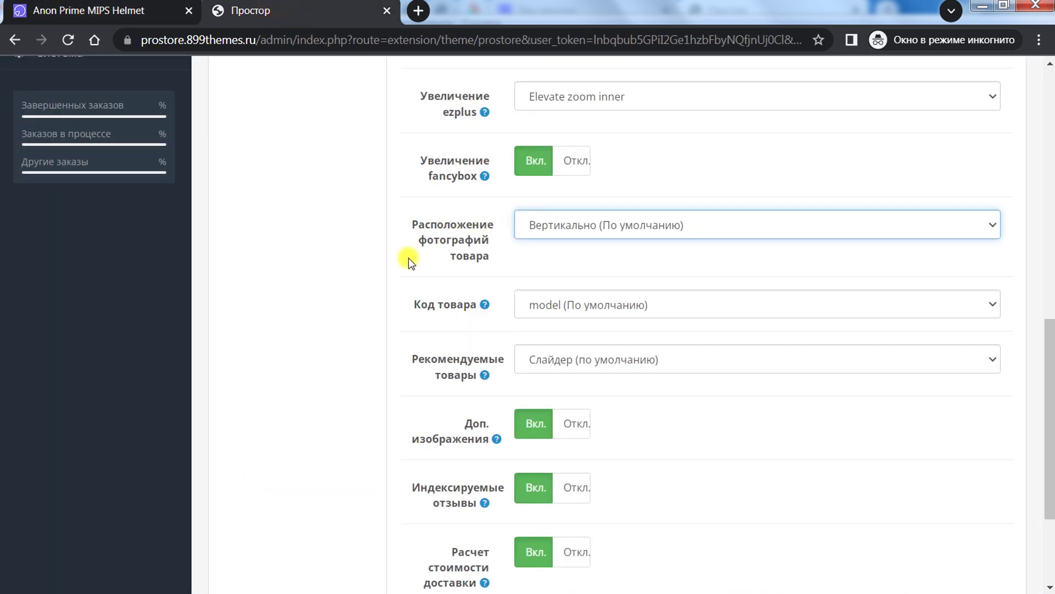
{"action": "scroll", "coordinate": [302, 266], "scroll_direction": "down", "scroll_amount": 3}
{"action": "scroll", "coordinate": [302, 168], "scroll_direction": "up", "scroll_amount": 3}
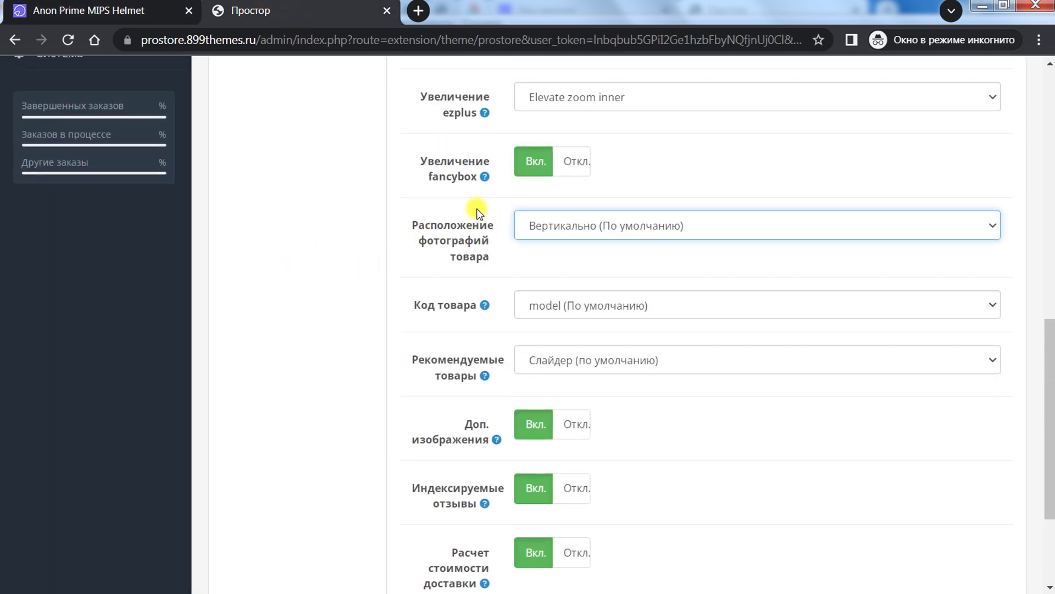
{"action": "left_click", "coordinate": [582, 305]}
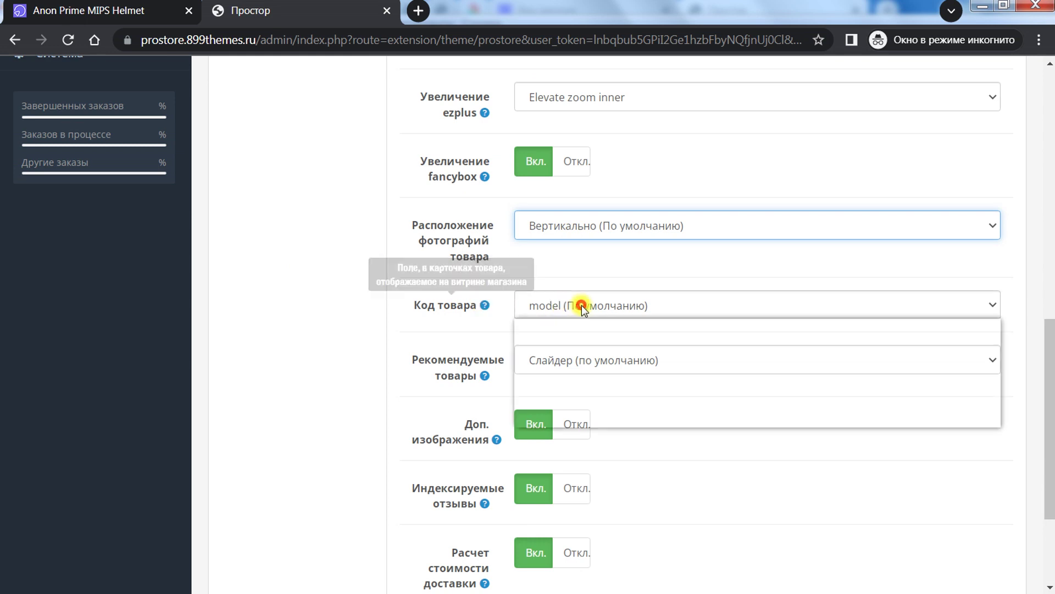
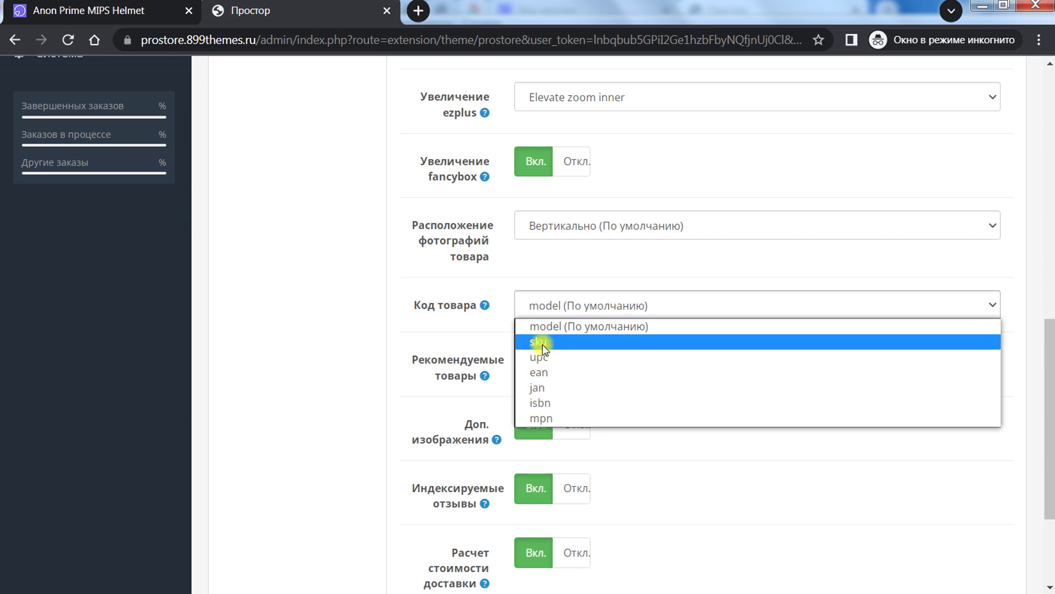
Step: Leave the product code setting as Model and check the code shown on the helmet page
{"action": "left_click", "coordinate": [367, 280]}
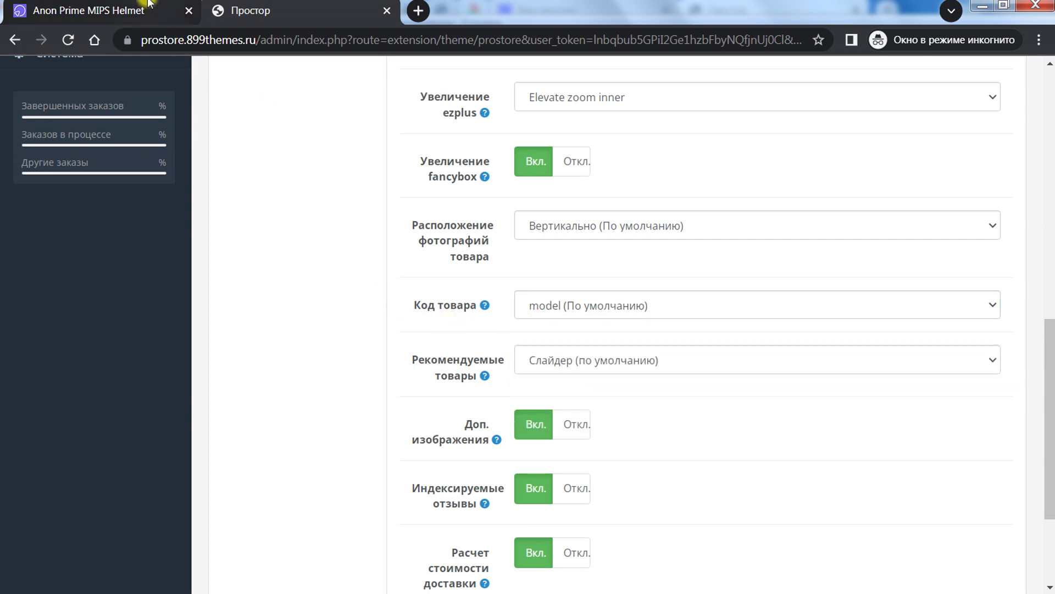
{"action": "left_click", "coordinate": [88, 9]}
{"action": "scroll", "coordinate": [613, 240], "scroll_direction": "up", "scroll_amount": 5}
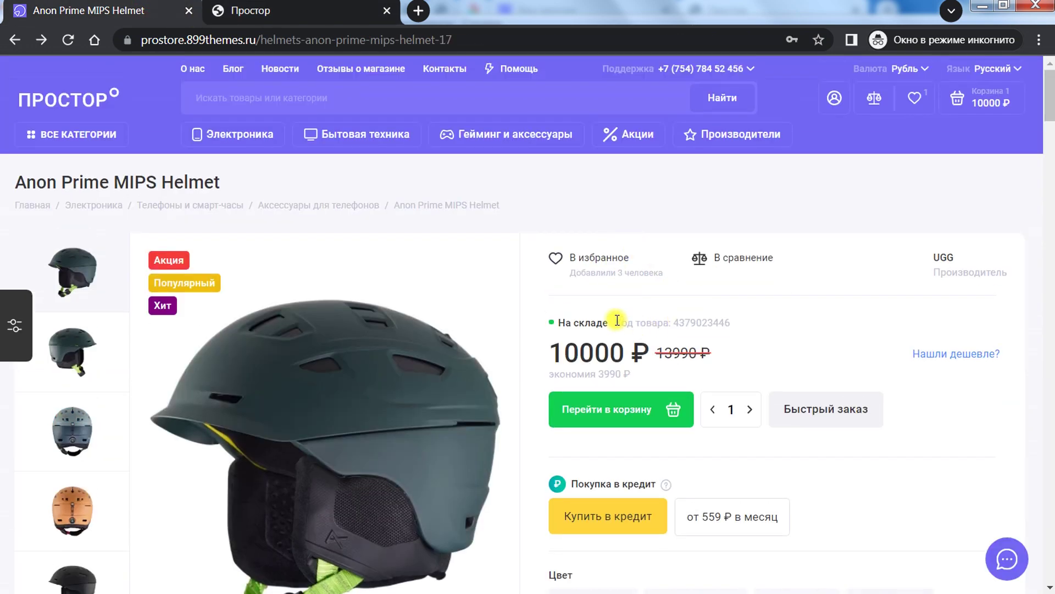
{"action": "mouse_move", "coordinate": [617, 322]}
{"action": "left_mouse_down"}
{"action": "mouse_move", "coordinate": [739, 323]}
{"action": "mouse_move", "coordinate": [614, 323]}
{"action": "left_mouse_up"}
{"action": "left_click", "coordinate": [732, 324]}
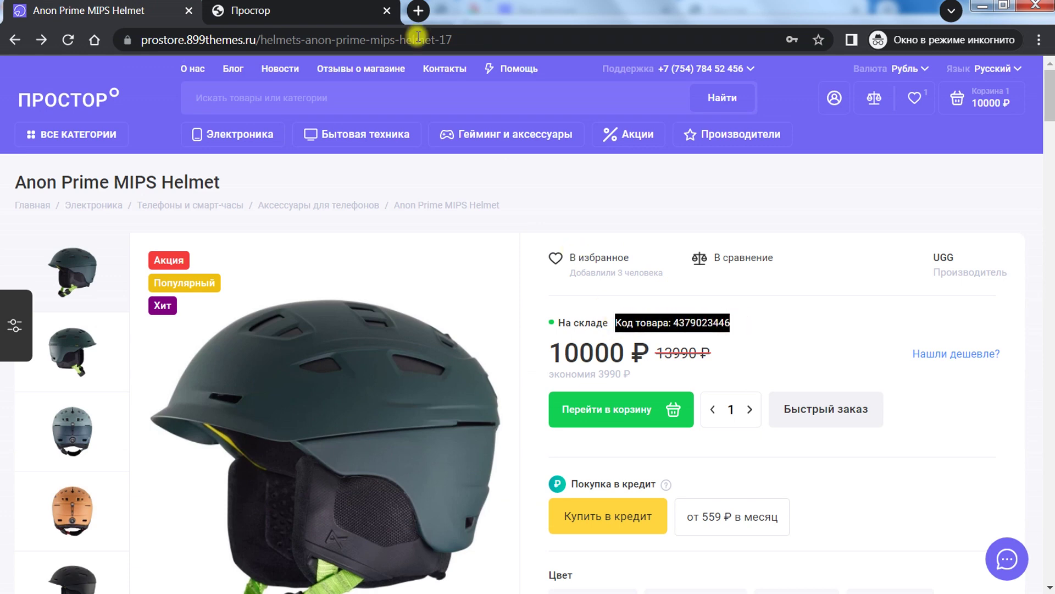
{"action": "left_click", "coordinate": [329, 11]}
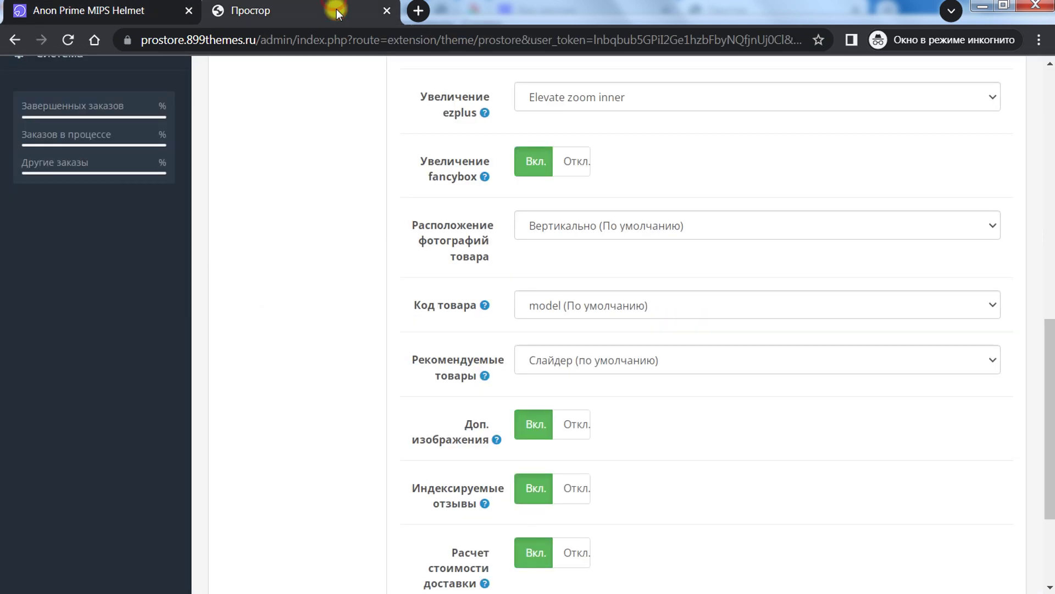
Step: Review the product code choices and keep Model as the product code
{"action": "left_click", "coordinate": [576, 309]}
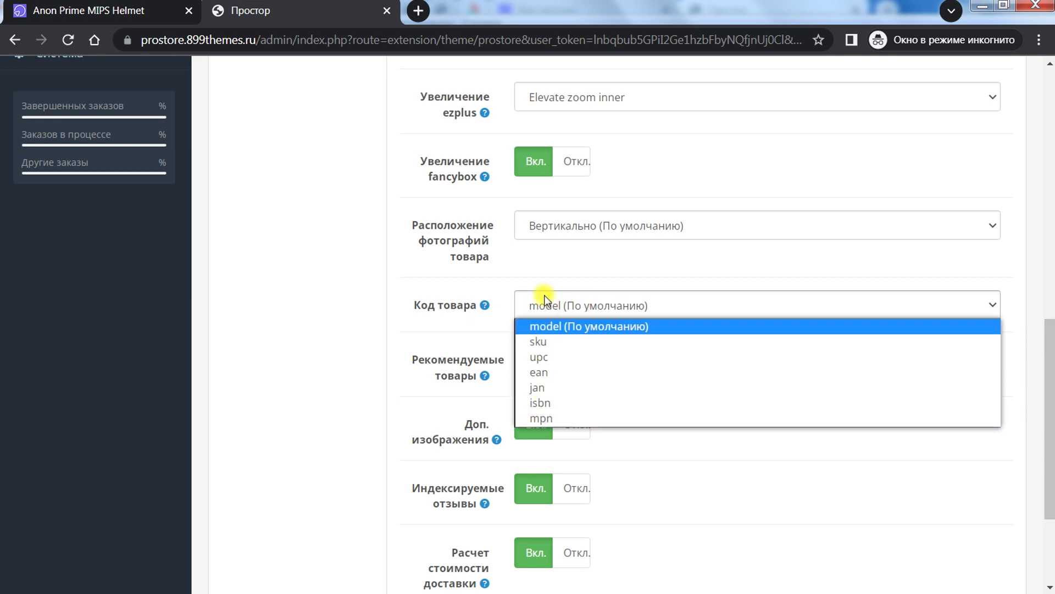
{"action": "left_click", "coordinate": [510, 265]}
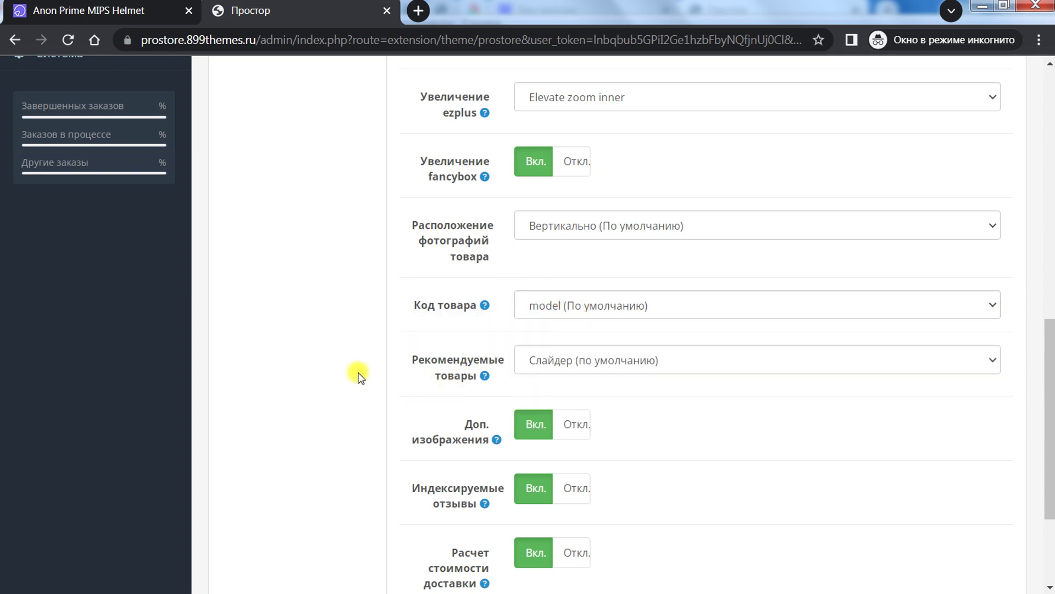
{"action": "scroll", "coordinate": [359, 373], "scroll_direction": "down", "scroll_amount": 2}
{"action": "left_click", "coordinate": [582, 237]}
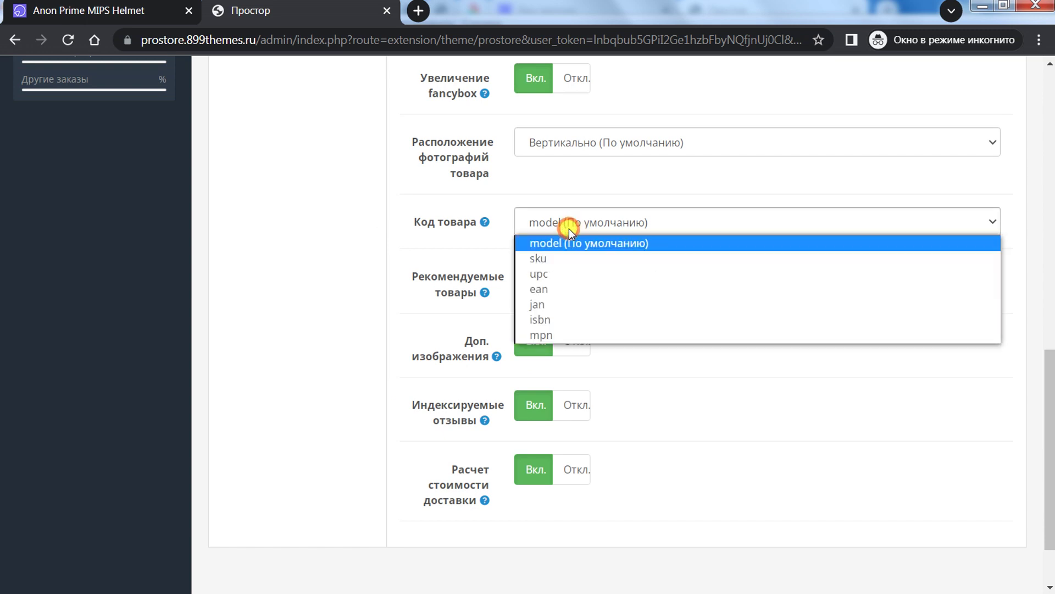
{"action": "left_click", "coordinate": [519, 180]}
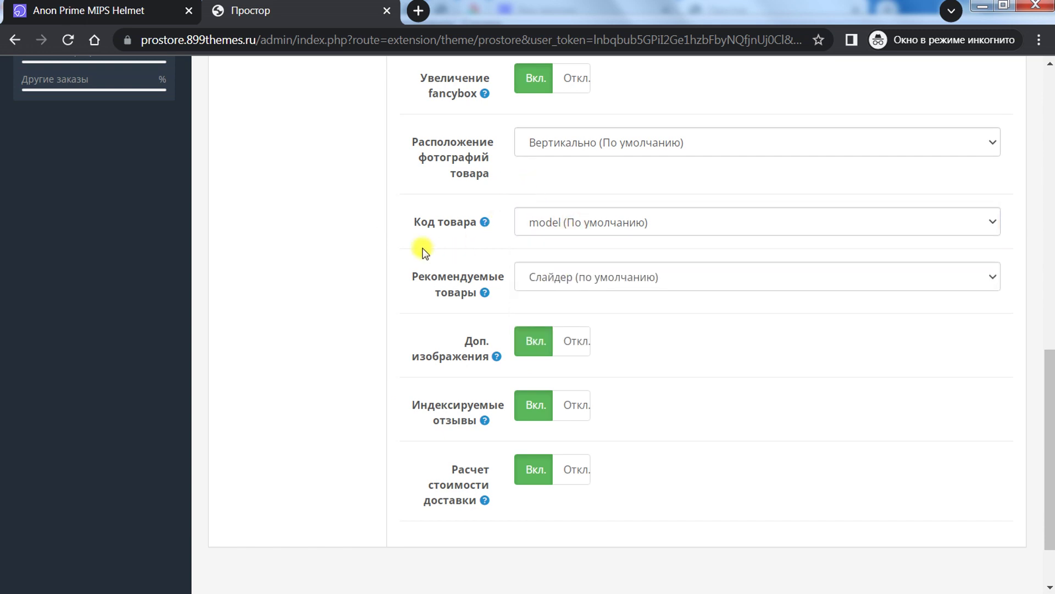
Step: Compare the recommended products layout choices with the storefront and keep the slider layout
{"action": "mouse_move", "coordinate": [468, 278]}
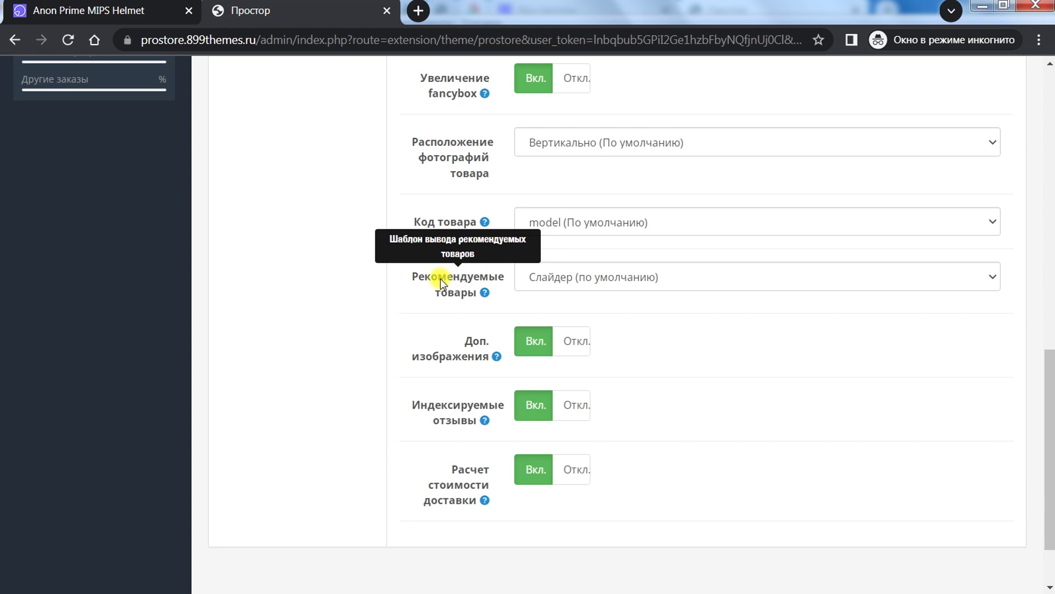
{"action": "left_click", "coordinate": [580, 275]}
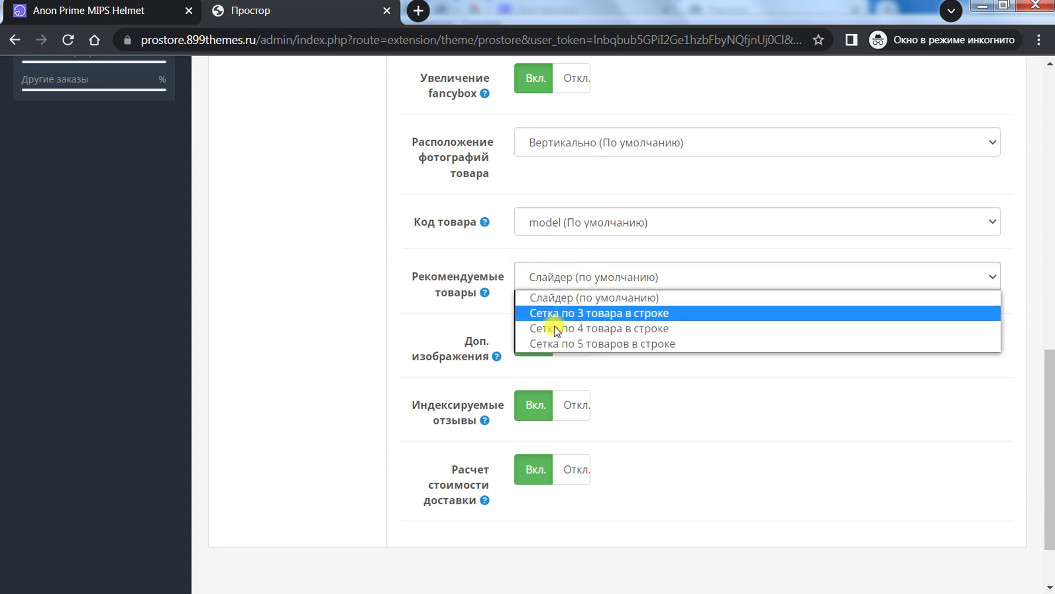
{"action": "key", "text": "Escape"}
{"action": "key", "text": "ctrl+Tab"}
{"action": "left_click_drag", "start_coordinate": [1050, 116], "coordinate": [1050, 432]}
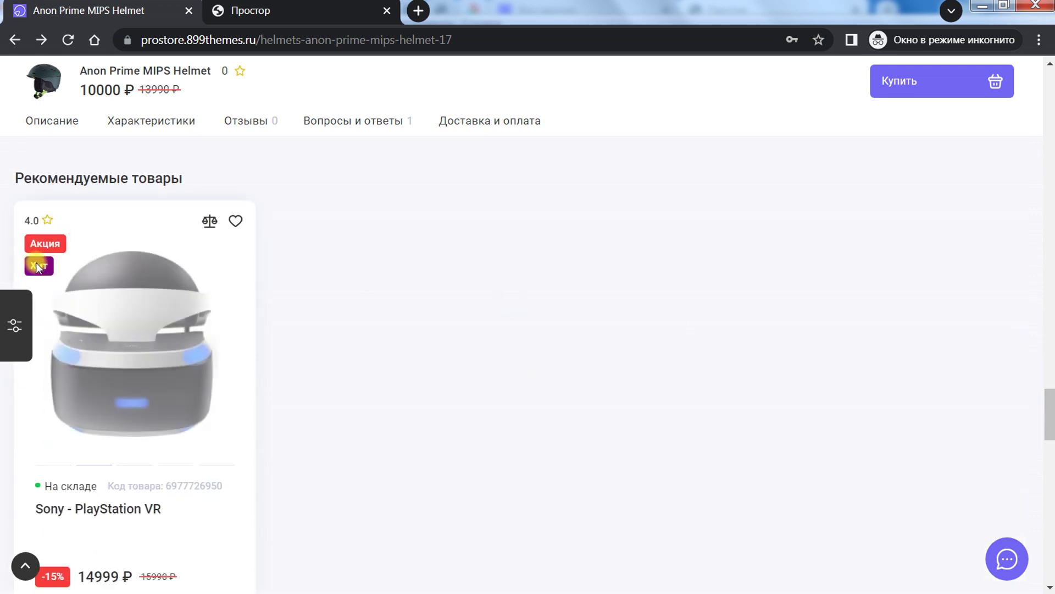
{"action": "scroll", "coordinate": [98, 461], "scroll_direction": "down", "scroll_amount": 2}
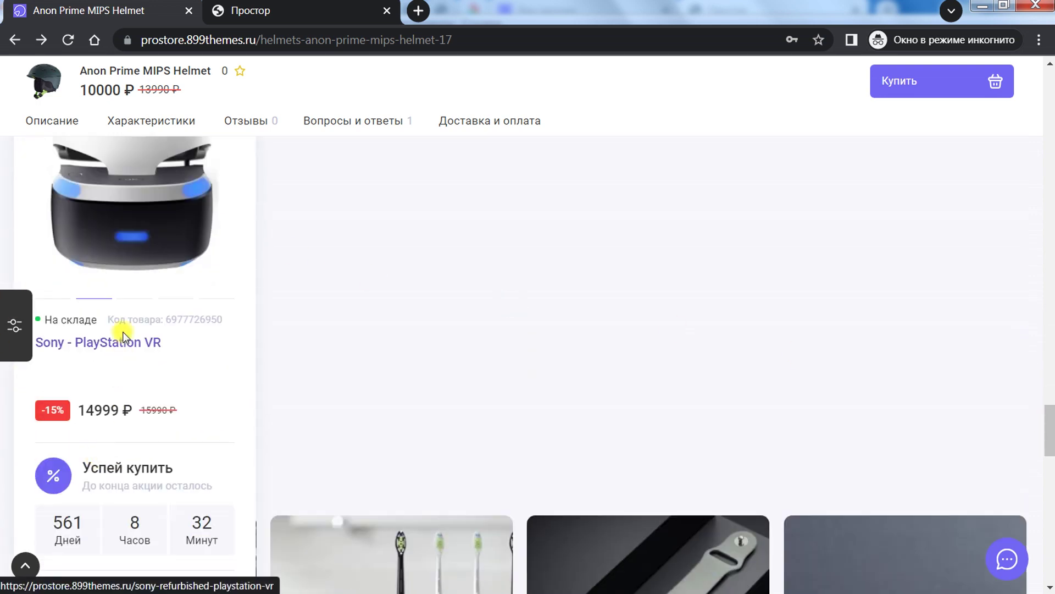
{"action": "scroll", "coordinate": [123, 326], "scroll_direction": "up", "scroll_amount": 3}
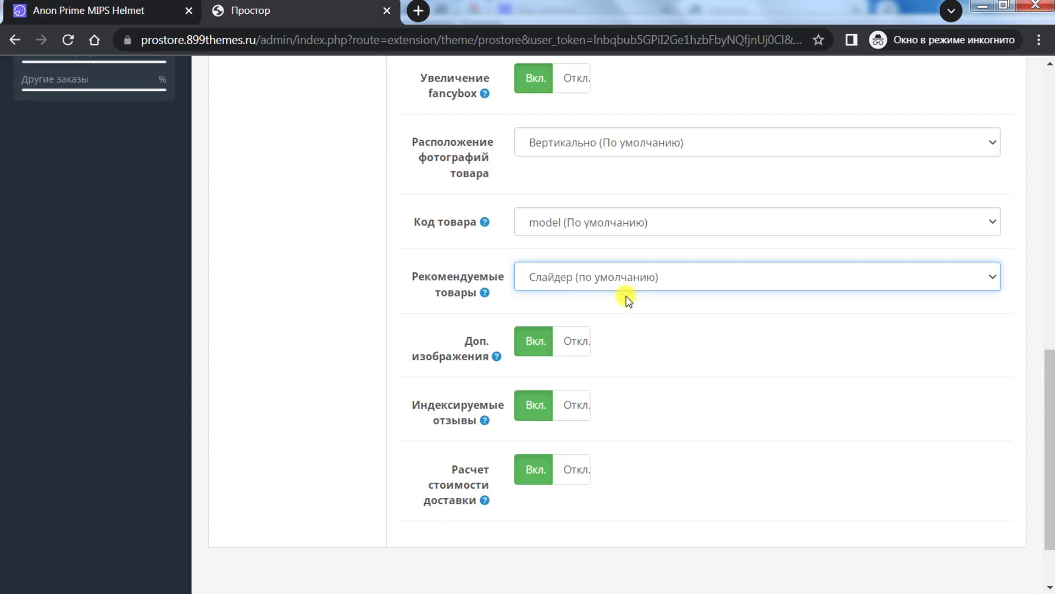
{"action": "left_click", "coordinate": [591, 269]}
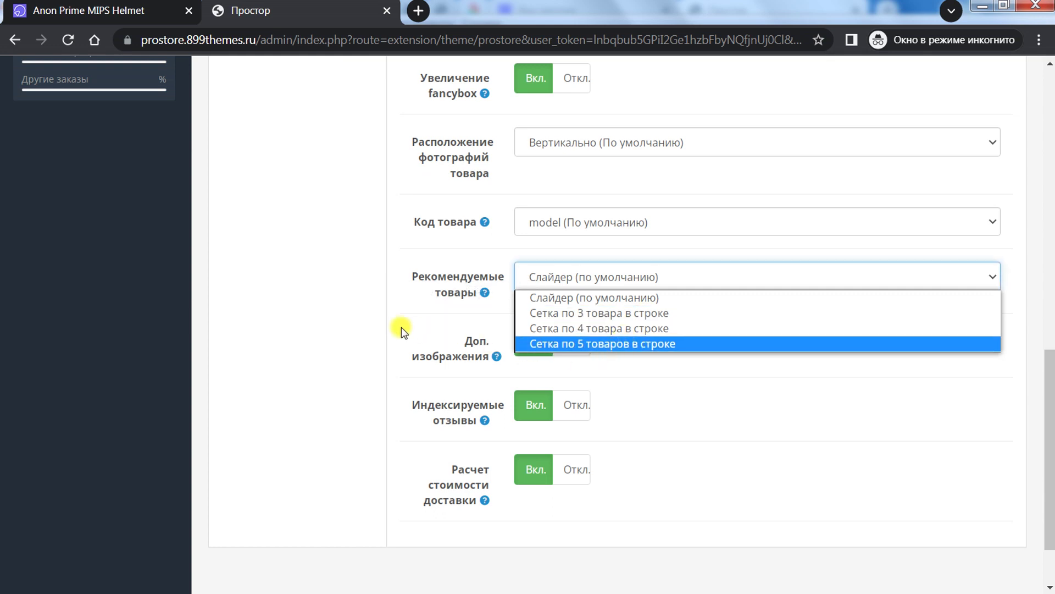
{"action": "left_click", "coordinate": [350, 314]}
{"action": "mouse_move", "coordinate": [469, 351]}
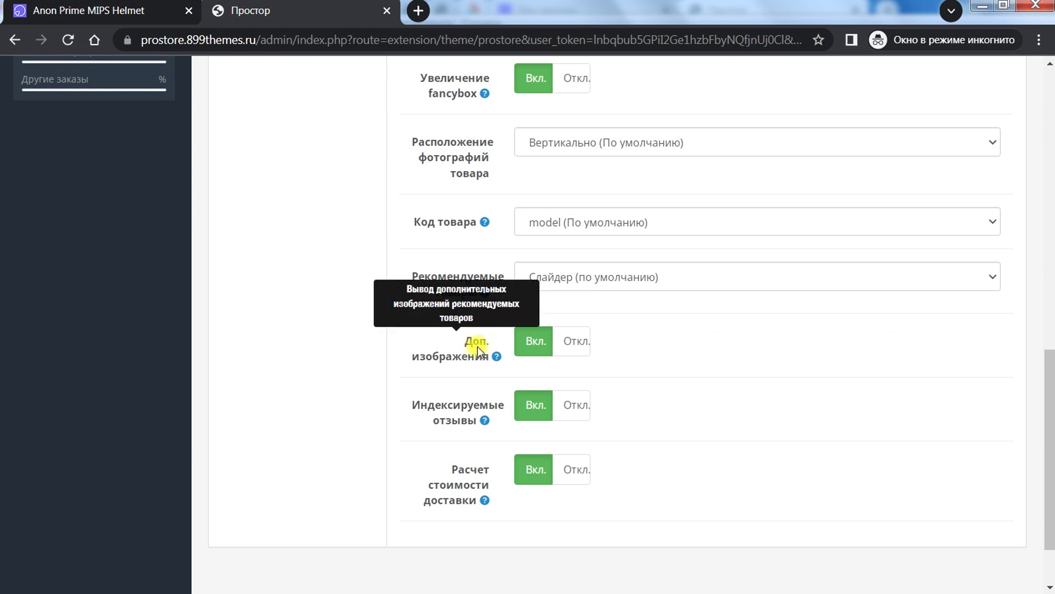
Step: Check the review-indexing and shipping-calculation help, then scroll the helmet page to Информация о доставке
{"action": "left_click", "coordinate": [129, 5]}
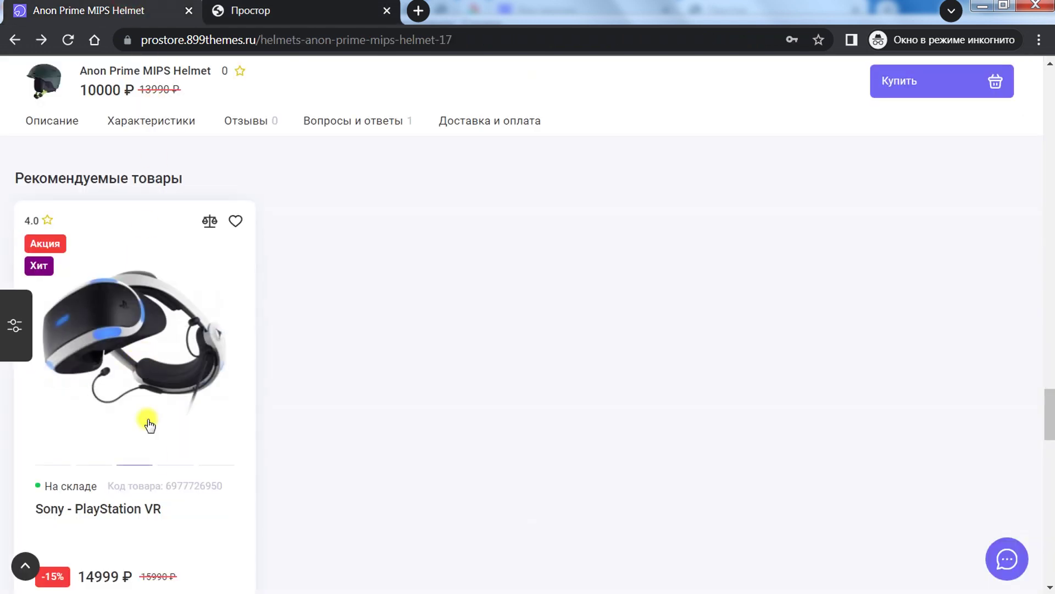
{"action": "left_click", "coordinate": [276, 2]}
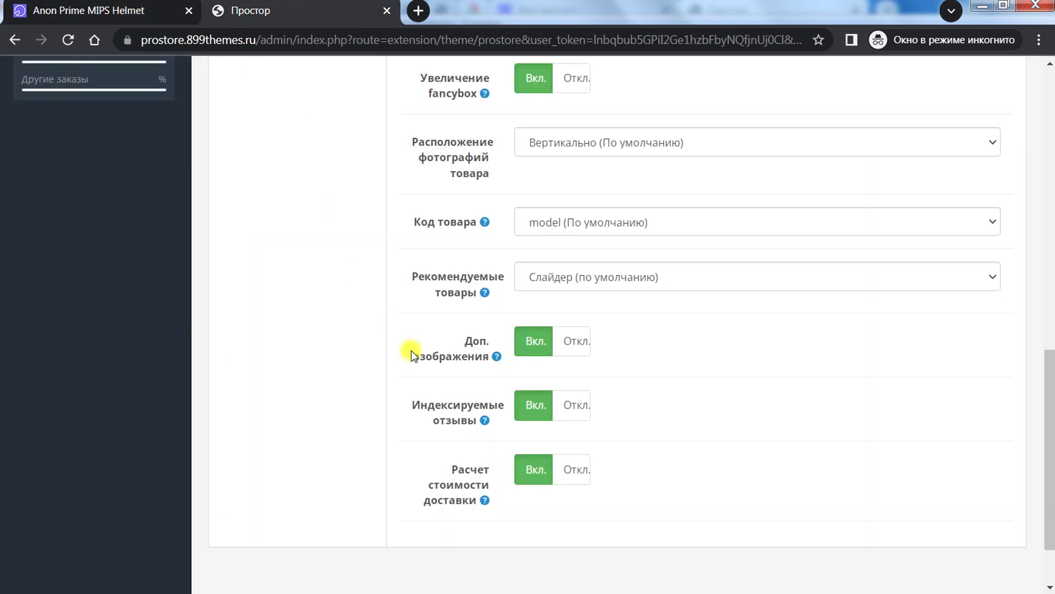
{"action": "mouse_move", "coordinate": [484, 422]}
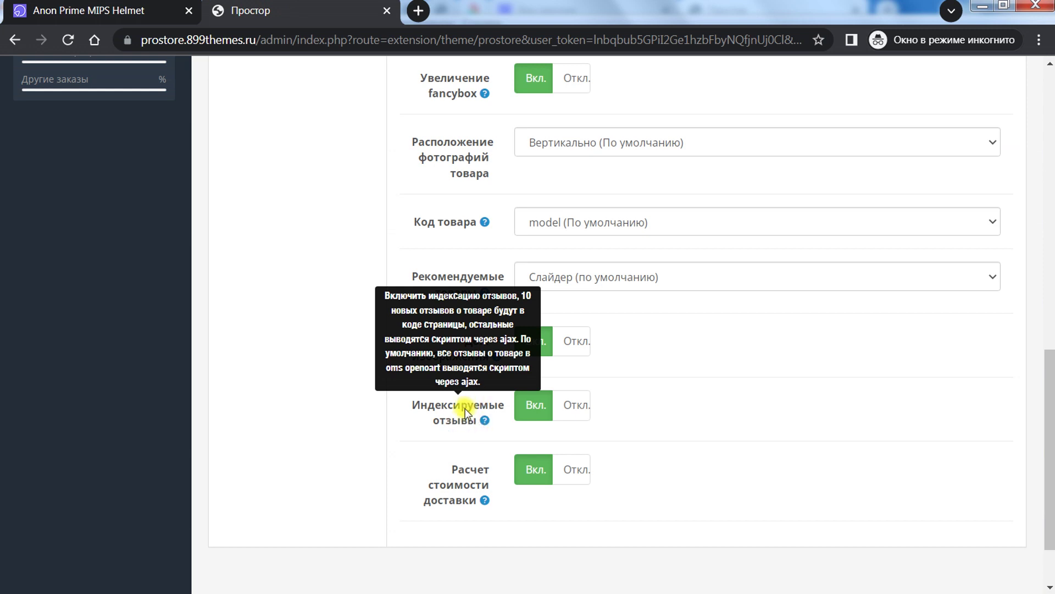
{"action": "mouse_move", "coordinate": [460, 492]}
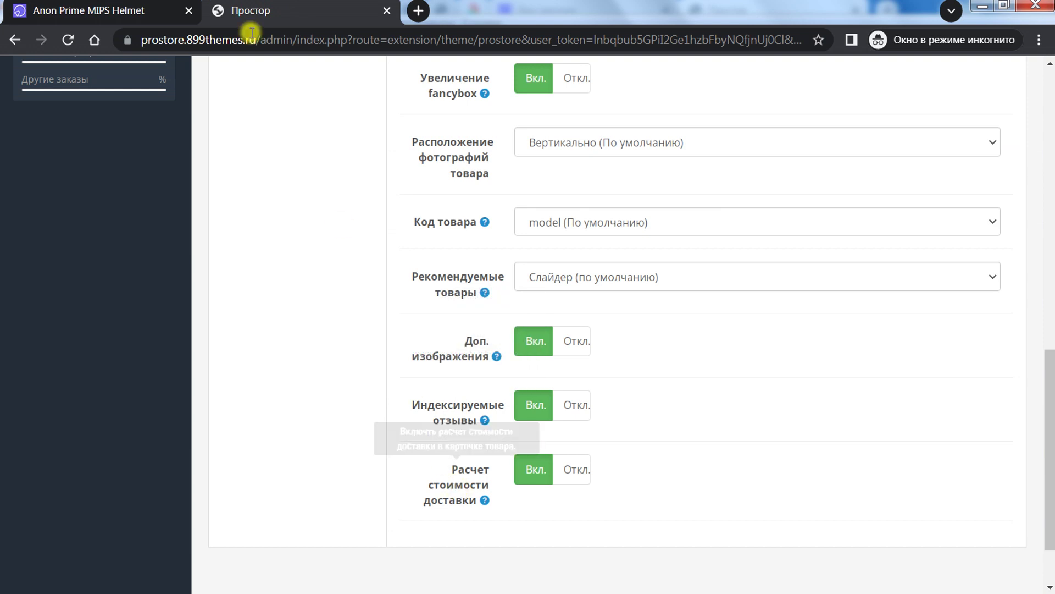
{"action": "key", "text": "ctrl+shift+Tab"}
{"action": "left_click_drag", "start_coordinate": [1051, 406], "coordinate": [1049, 146]}
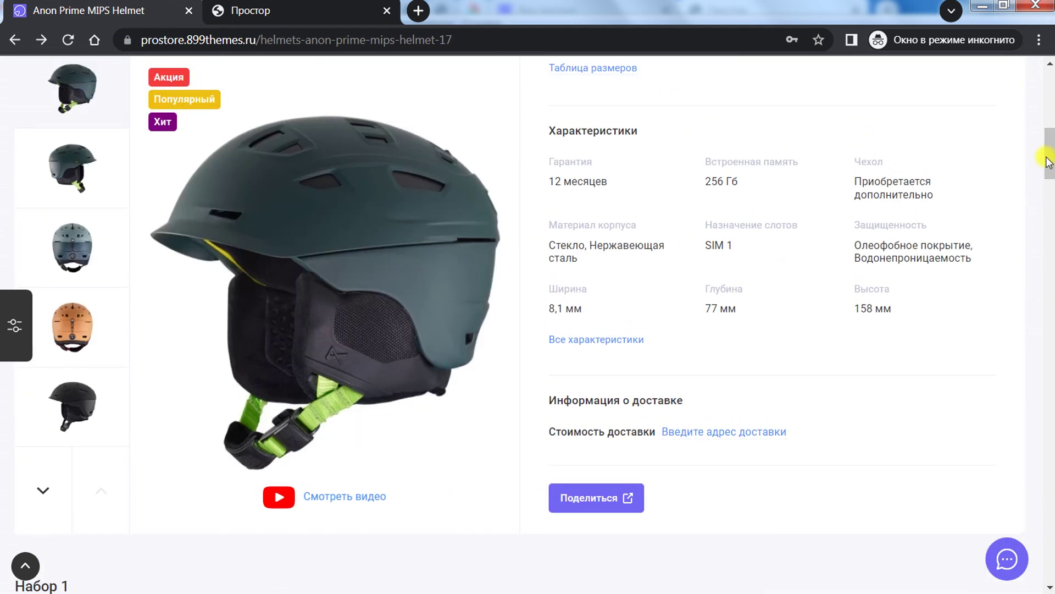
Step: Enter a Санкт-Петербург delivery address with postal index and city, and calculate delivery prices
{"action": "left_click", "coordinate": [688, 435]}
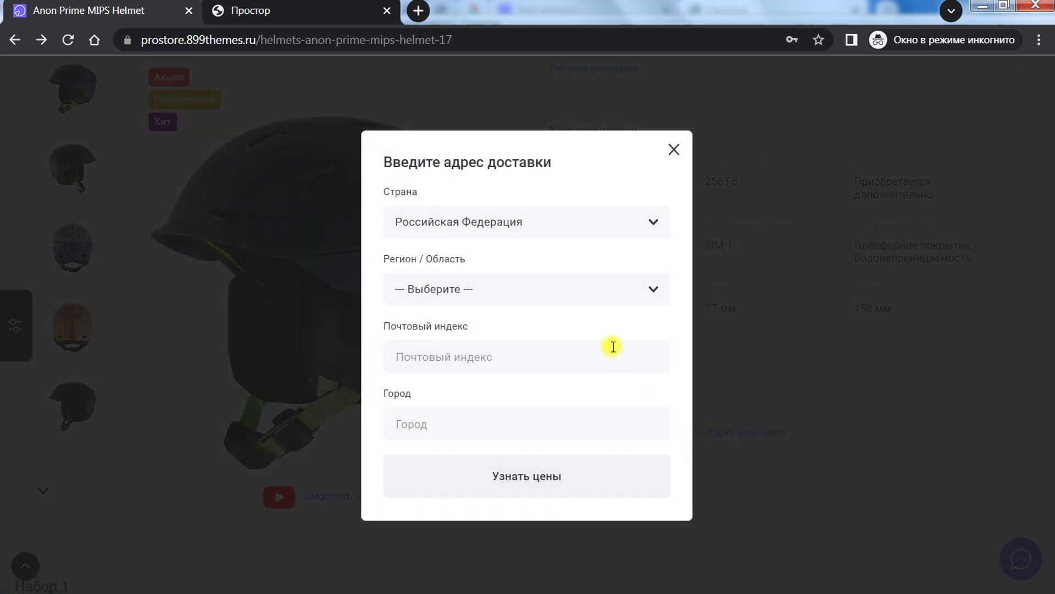
{"action": "left_click", "coordinate": [506, 276]}
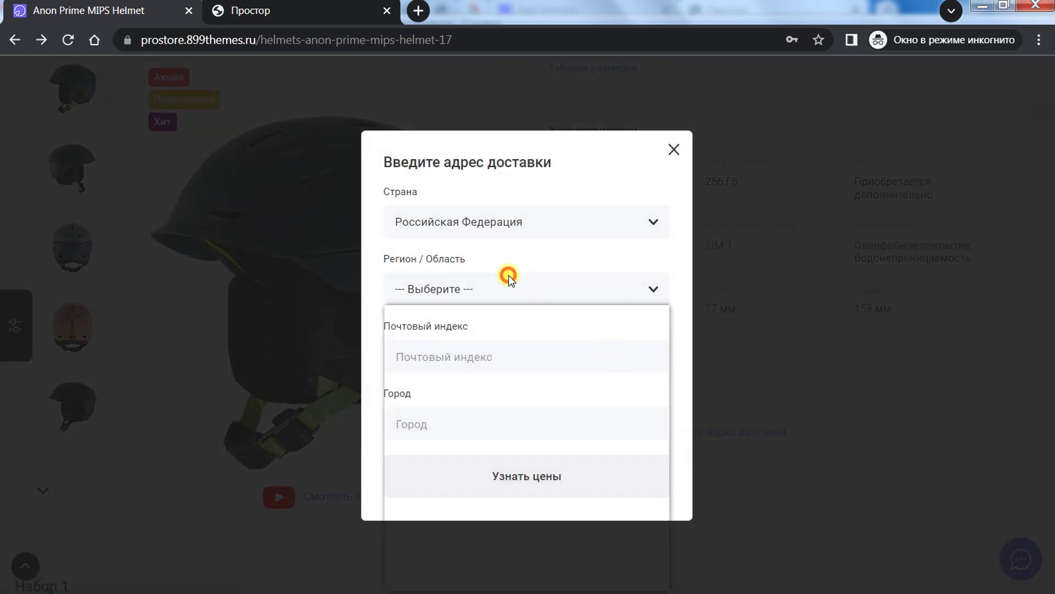
{"action": "left_click", "coordinate": [556, 247]}
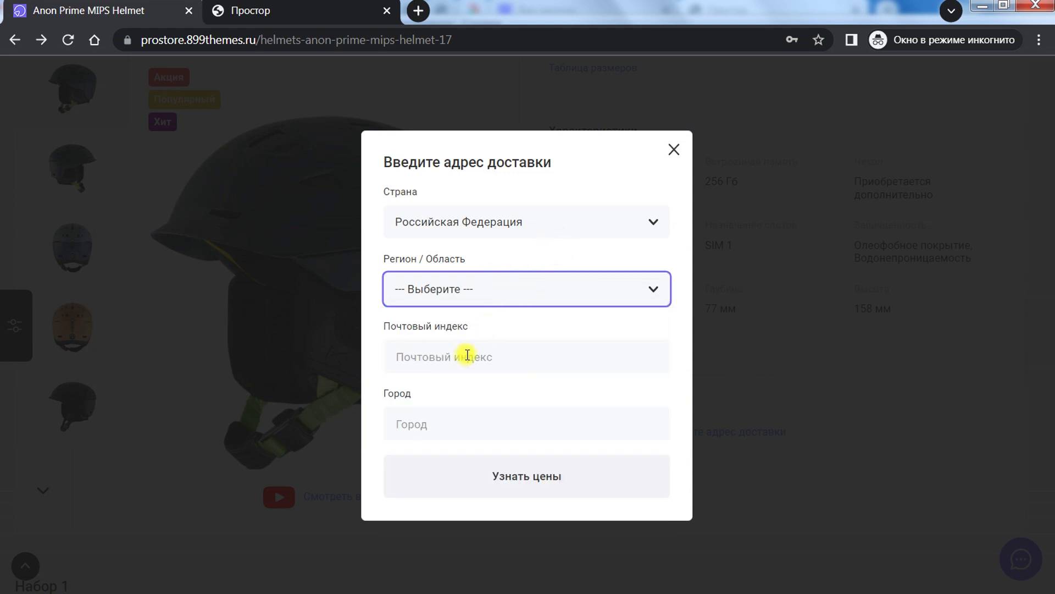
{"action": "left_click", "coordinate": [464, 355]}
{"action": "left_click", "coordinate": [454, 437]}
{"action": "left_click", "coordinate": [450, 284]}
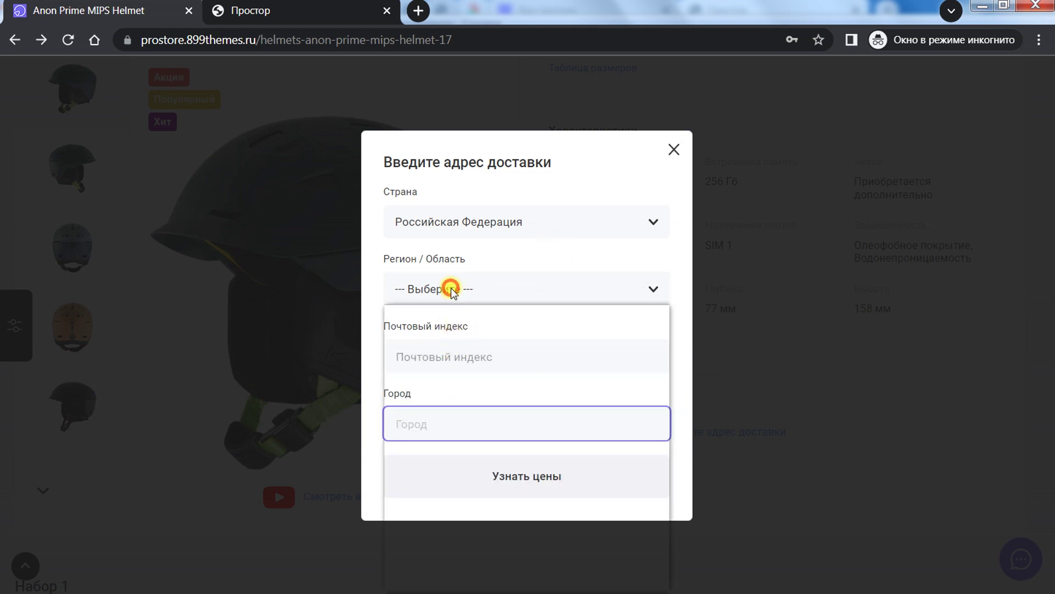
{"action": "left_click_drag", "start_coordinate": [660, 337], "coordinate": [632, 528]}
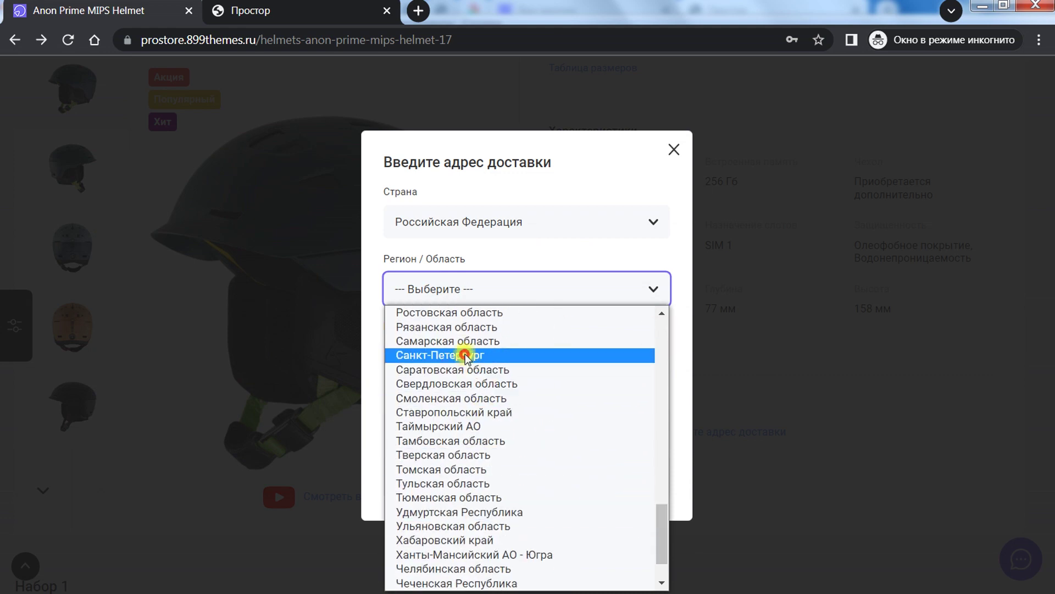
{"action": "left_click", "coordinate": [424, 355]}
{"action": "left_click", "coordinate": [437, 361]}
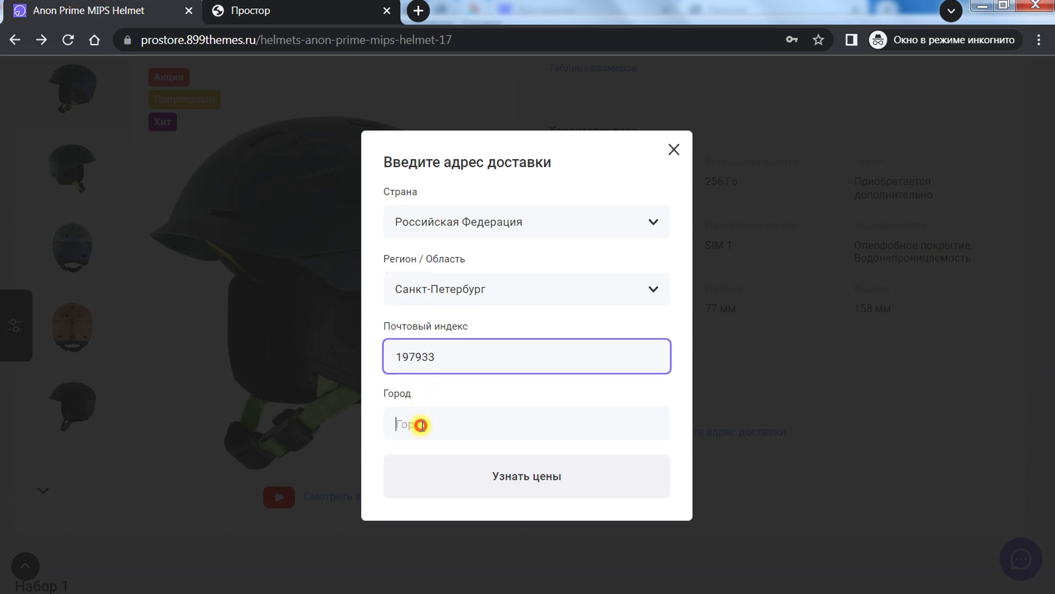
{"action": "left_click", "coordinate": [422, 426]}
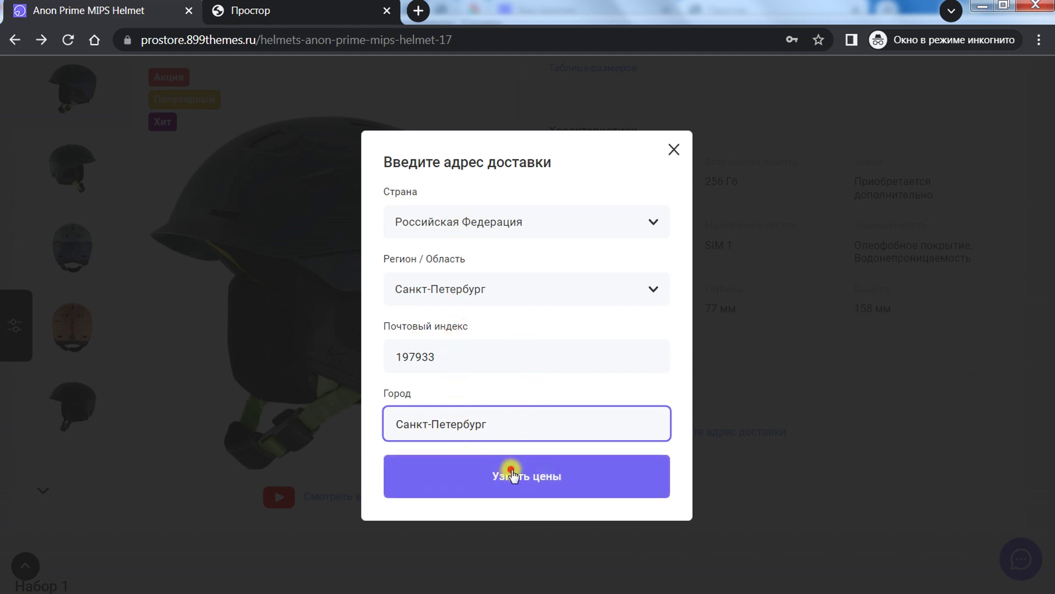
{"action": "left_click", "coordinate": [482, 468]}
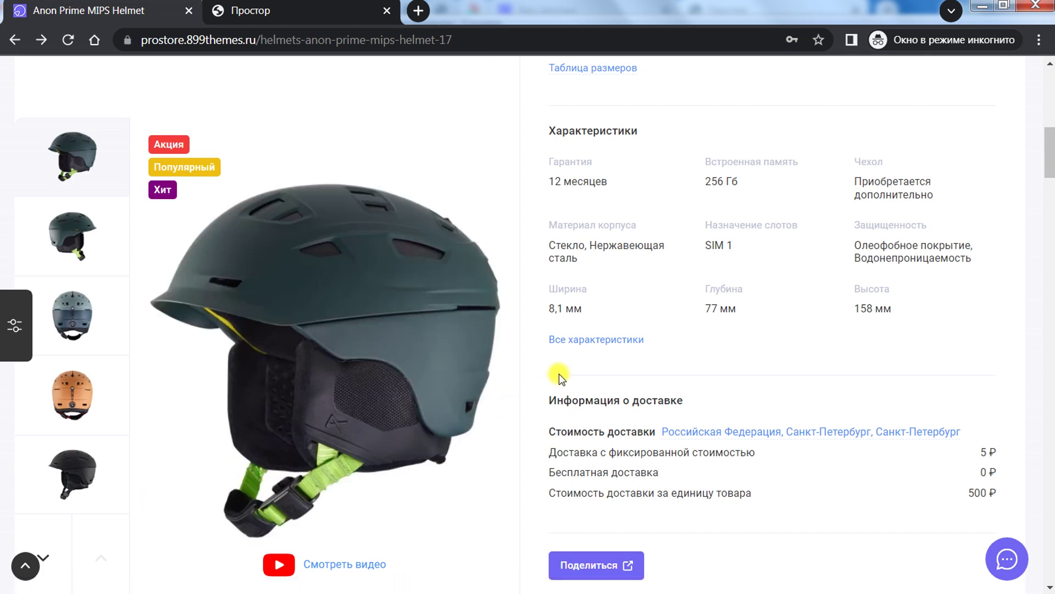
Step: Highlight the fixed, free and 500 ₽ per-item delivery costs on the helmet page
{"action": "scroll", "coordinate": [559, 374], "scroll_direction": "down", "scroll_amount": 3}
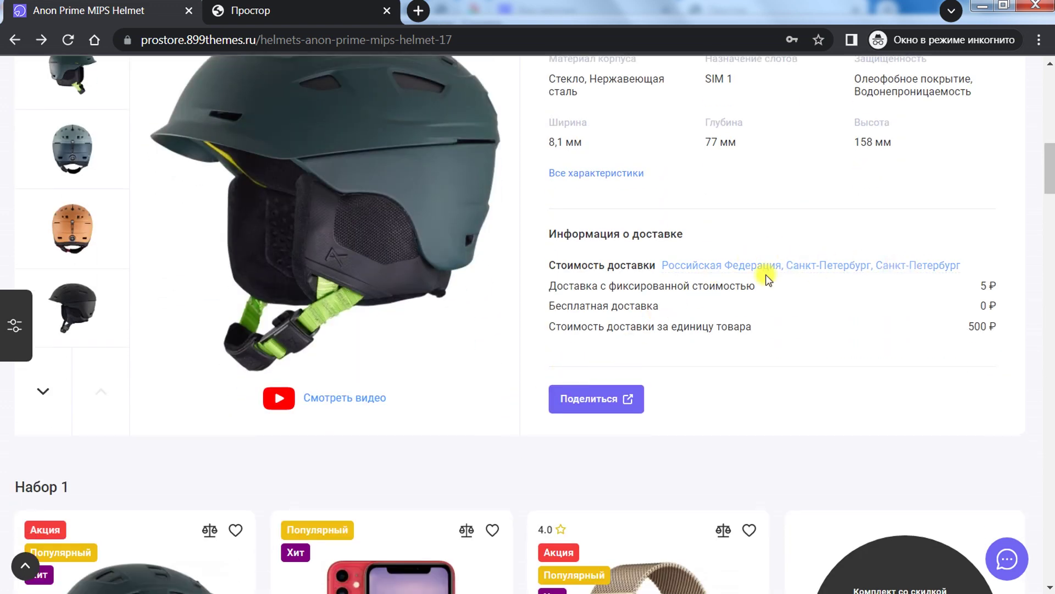
{"action": "left_click_drag", "start_coordinate": [563, 290], "coordinate": [999, 329]}
{"action": "left_click", "coordinate": [992, 306]}
{"action": "left_click", "coordinate": [994, 340]}
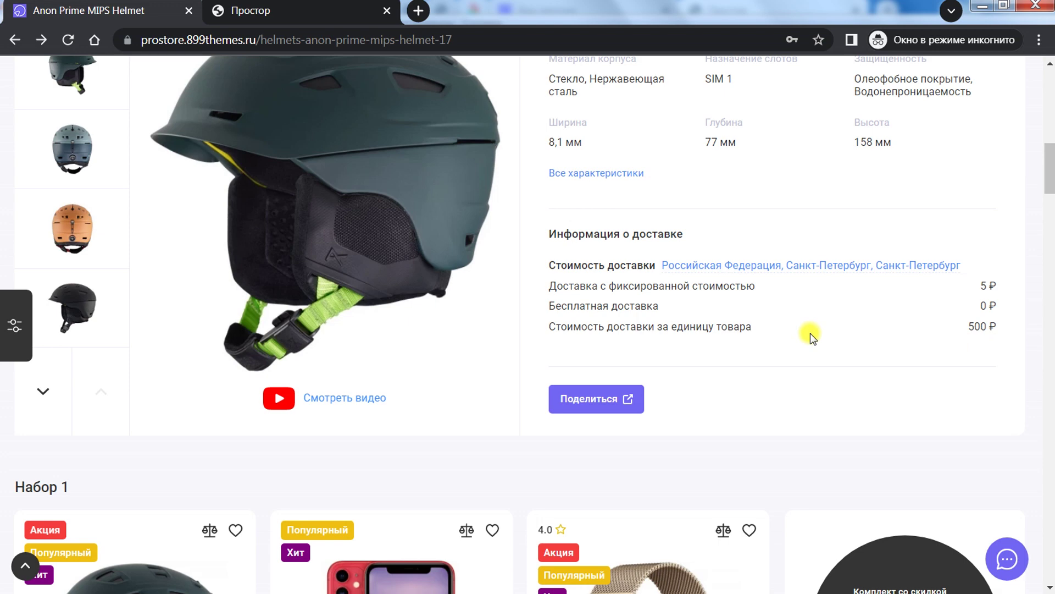
{"action": "scroll", "coordinate": [810, 333], "scroll_direction": "up", "scroll_amount": 3}
{"action": "scroll", "coordinate": [806, 335], "scroll_direction": "down", "scroll_amount": 3}
{"action": "scroll", "coordinate": [884, 316], "scroll_direction": "up", "scroll_amount": 2}
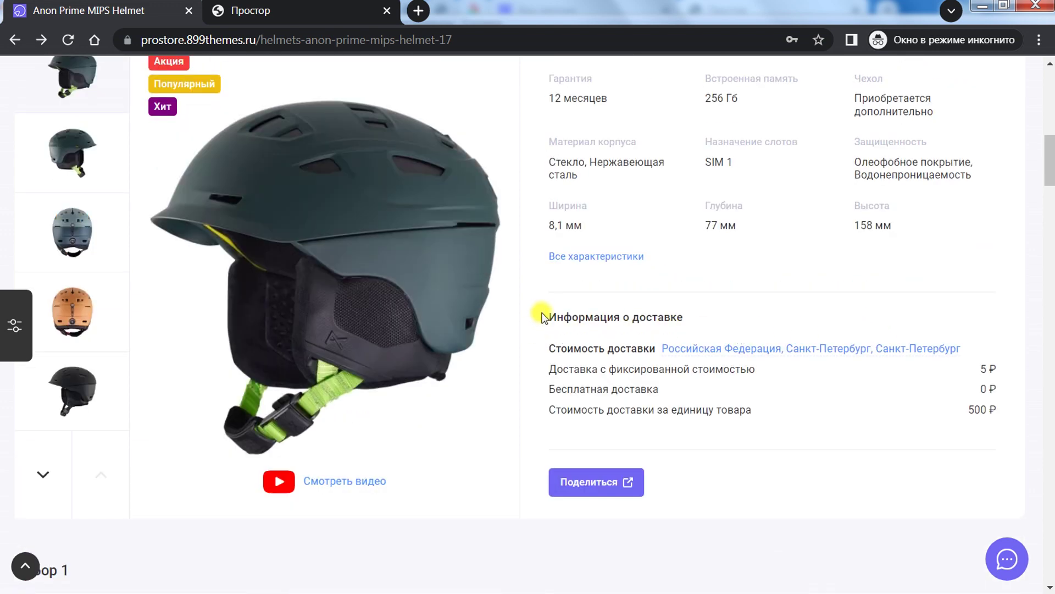
Step: Review the full delivery information block's rows and prices, then return to the admin settings
{"action": "left_click_drag", "start_coordinate": [543, 317], "coordinate": [999, 413]}
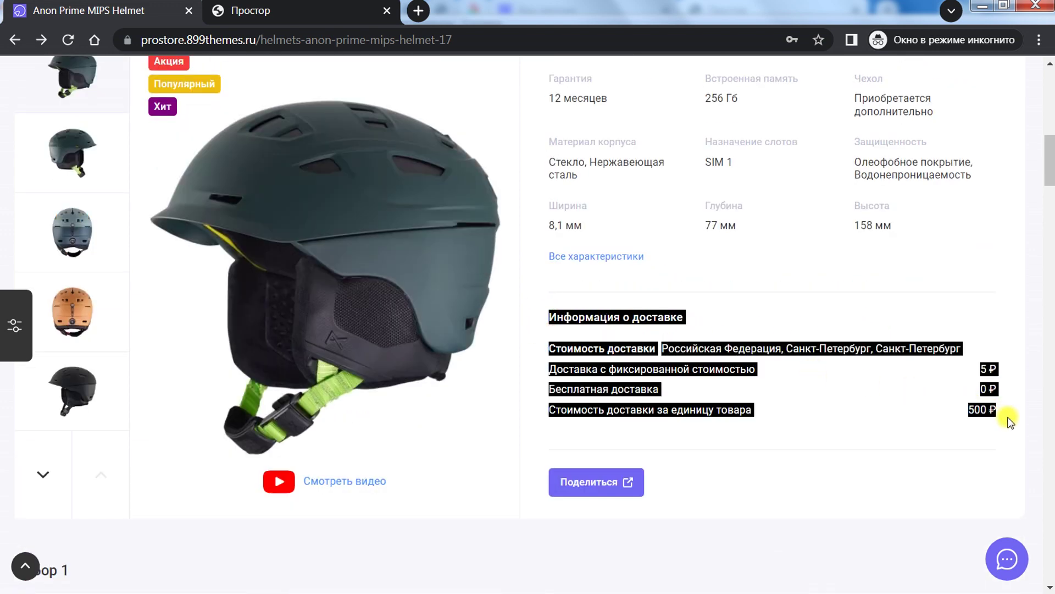
{"action": "left_click", "coordinate": [794, 400]}
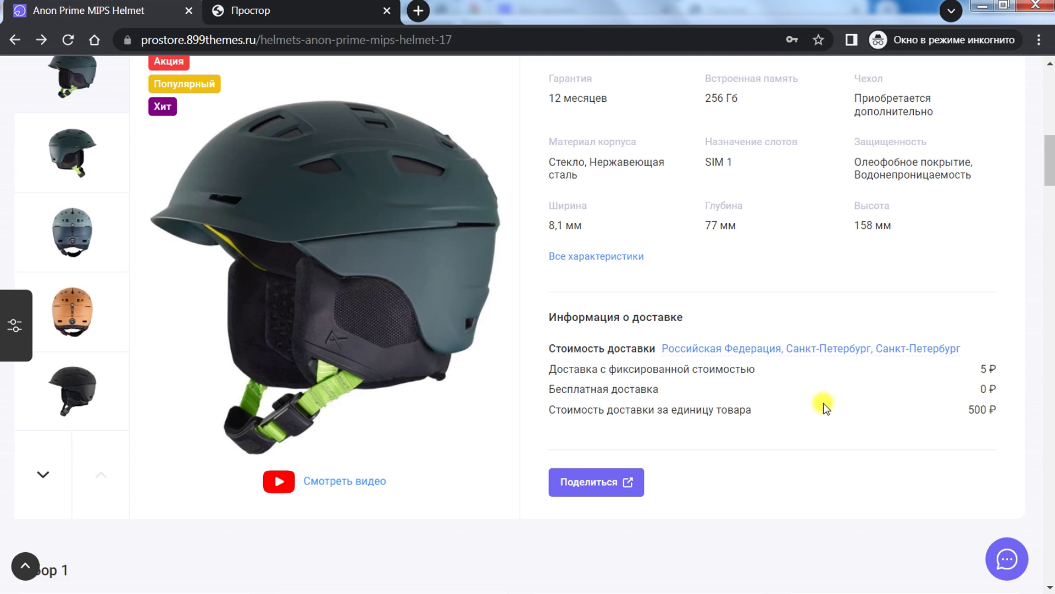
{"action": "left_click_drag", "start_coordinate": [999, 372], "coordinate": [977, 372]}
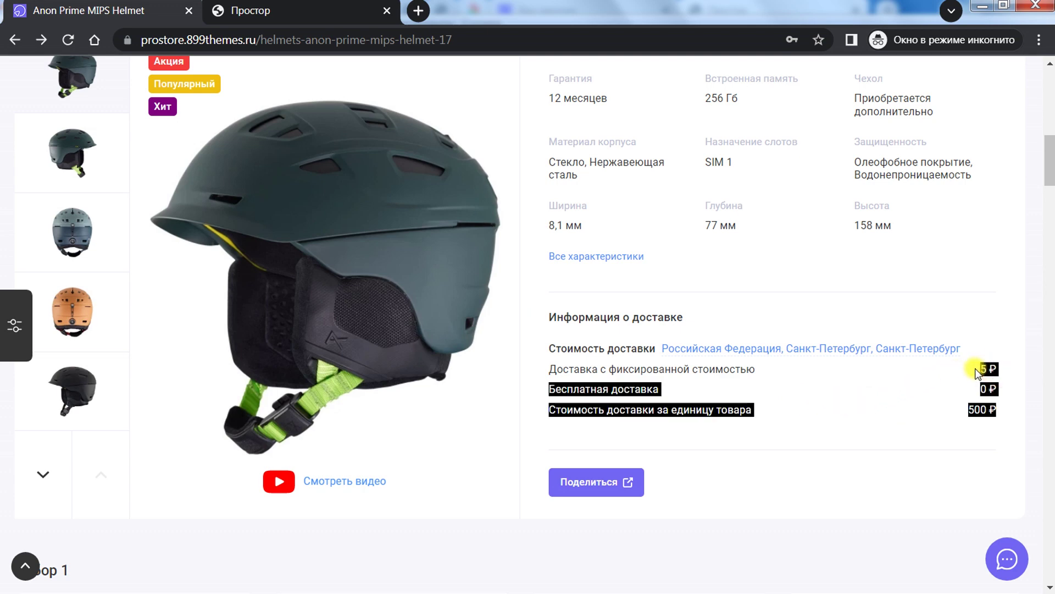
{"action": "left_click", "coordinate": [996, 411]}
{"action": "left_click_drag", "start_coordinate": [999, 411], "coordinate": [542, 321]}
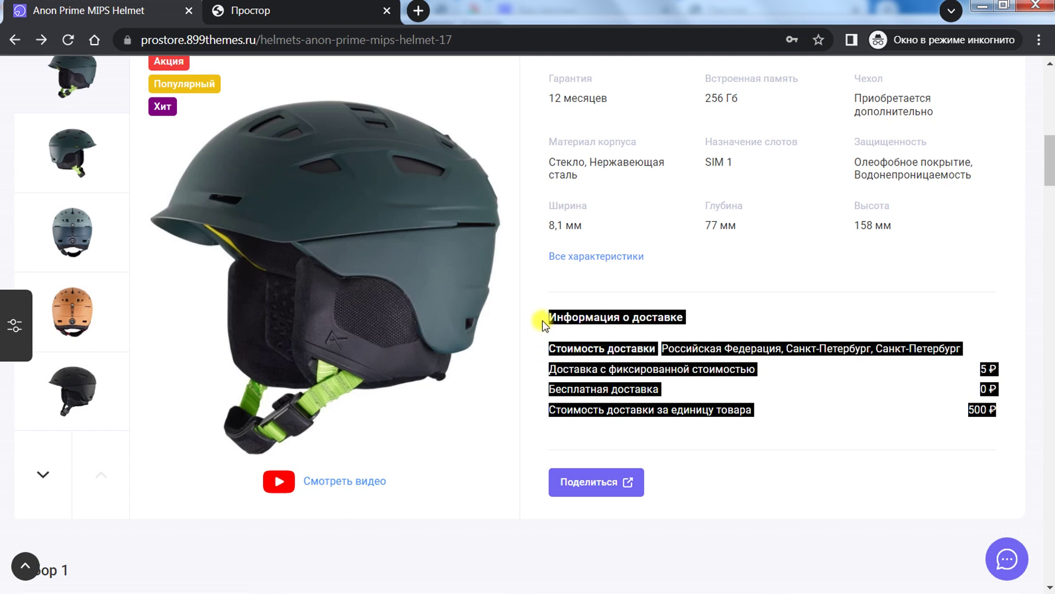
{"action": "left_click", "coordinate": [549, 314]}
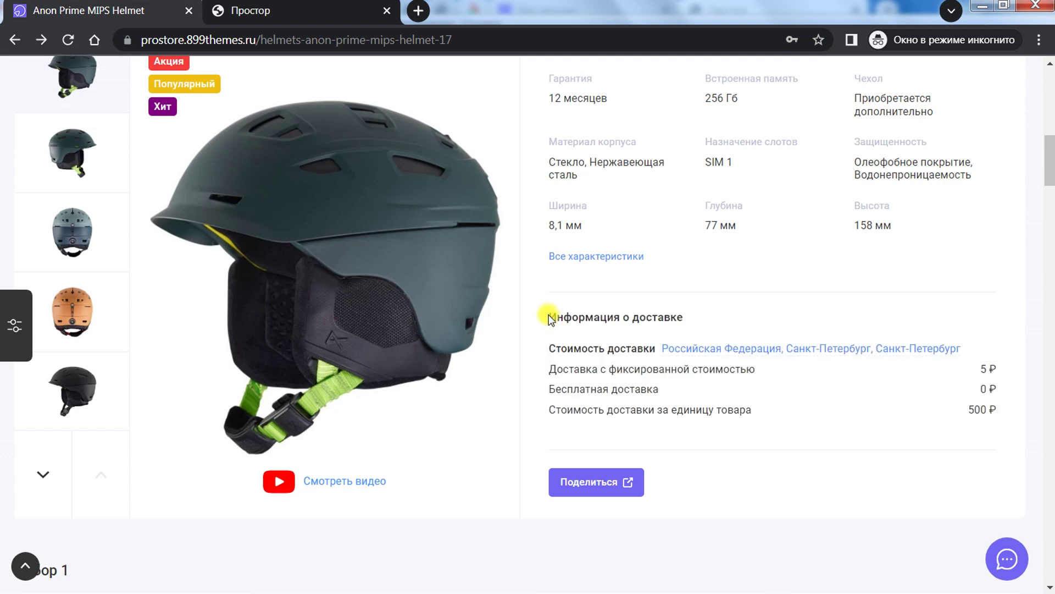
{"action": "scroll", "coordinate": [549, 319], "scroll_direction": "down", "scroll_amount": 3}
{"action": "scroll", "coordinate": [548, 316], "scroll_direction": "up", "scroll_amount": 2}
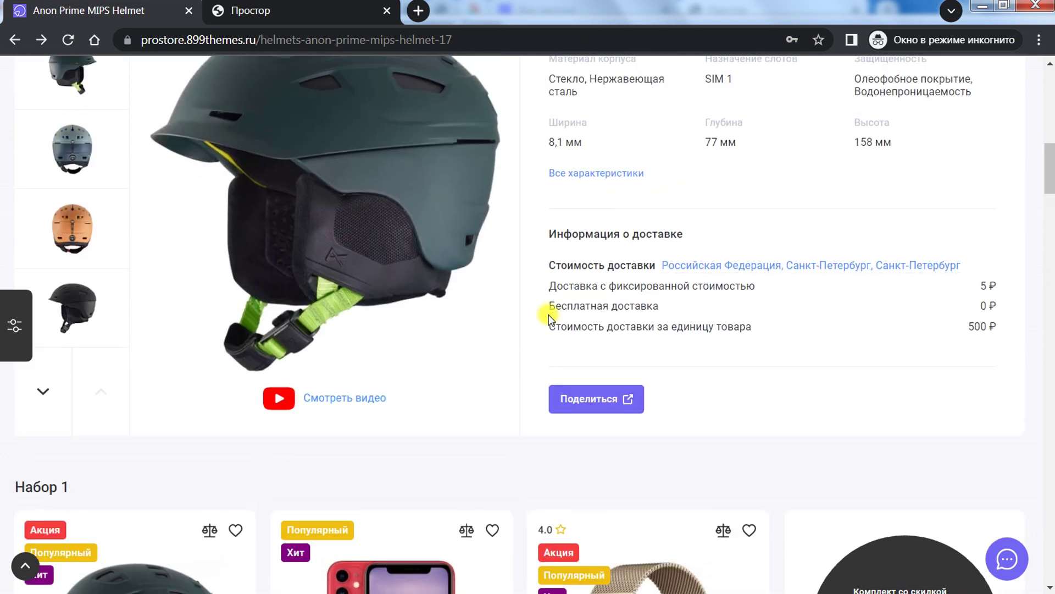
{"action": "scroll", "coordinate": [549, 317], "scroll_direction": "up", "scroll_amount": 2}
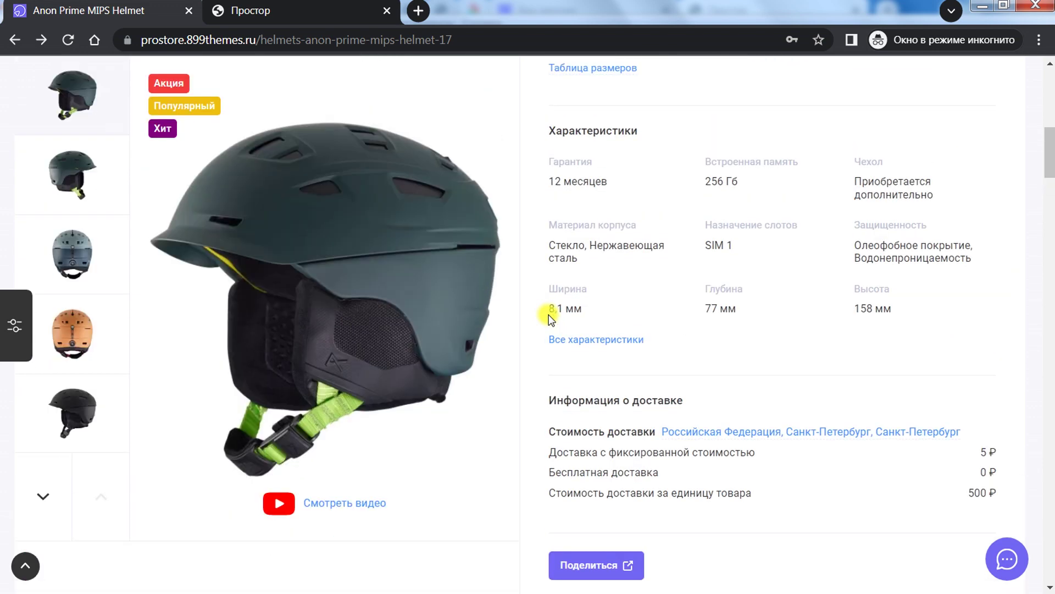
{"action": "left_click", "coordinate": [361, 10]}
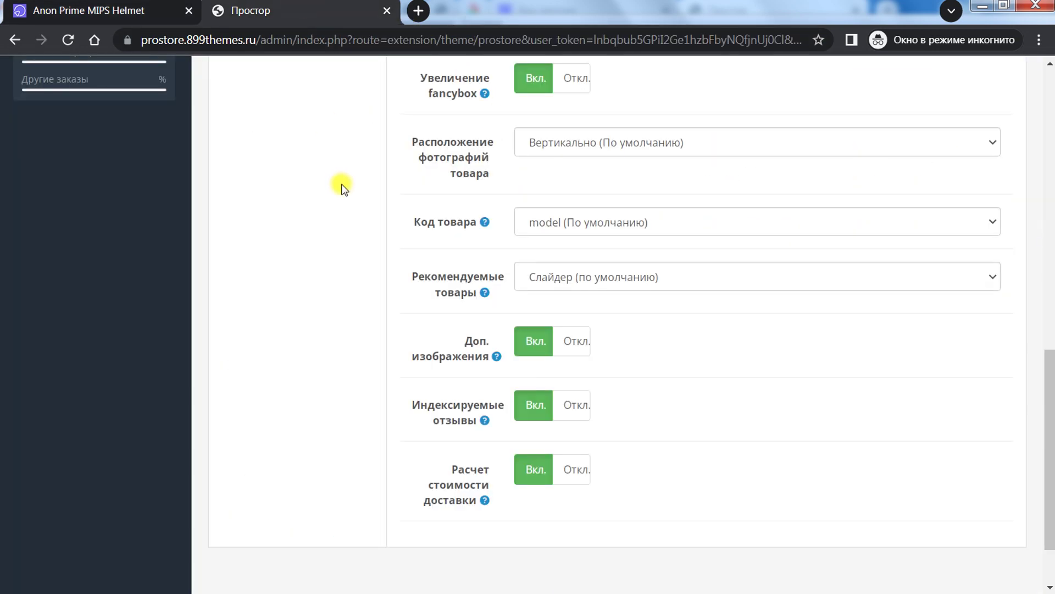
Step: Open and close the Apple Watch page's delivery-address form twice
{"action": "left_click", "coordinate": [171, 9]}
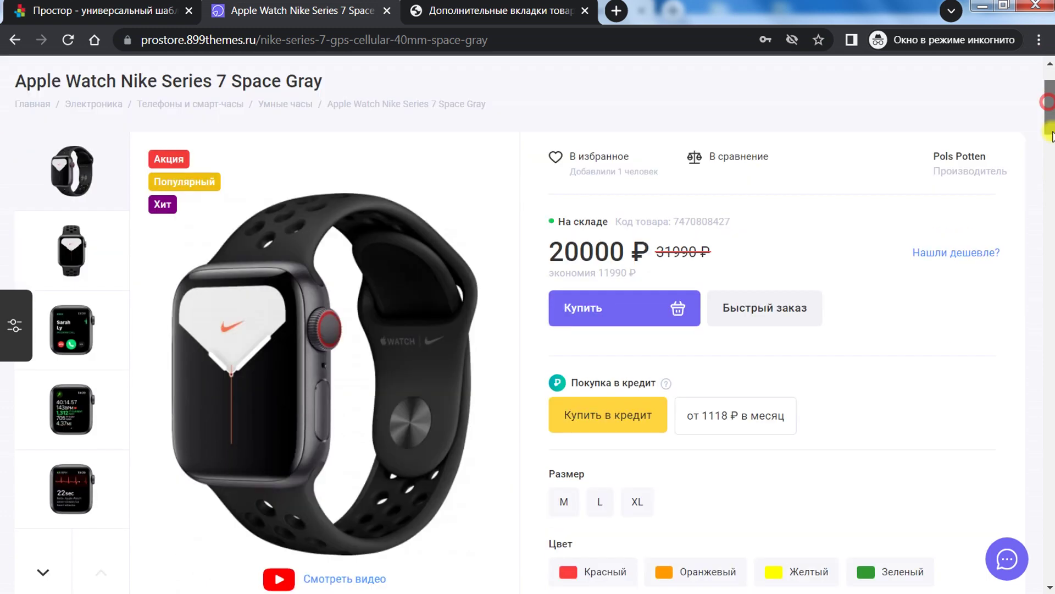
{"action": "left_click_drag", "start_coordinate": [1051, 135], "coordinate": [1051, 187]}
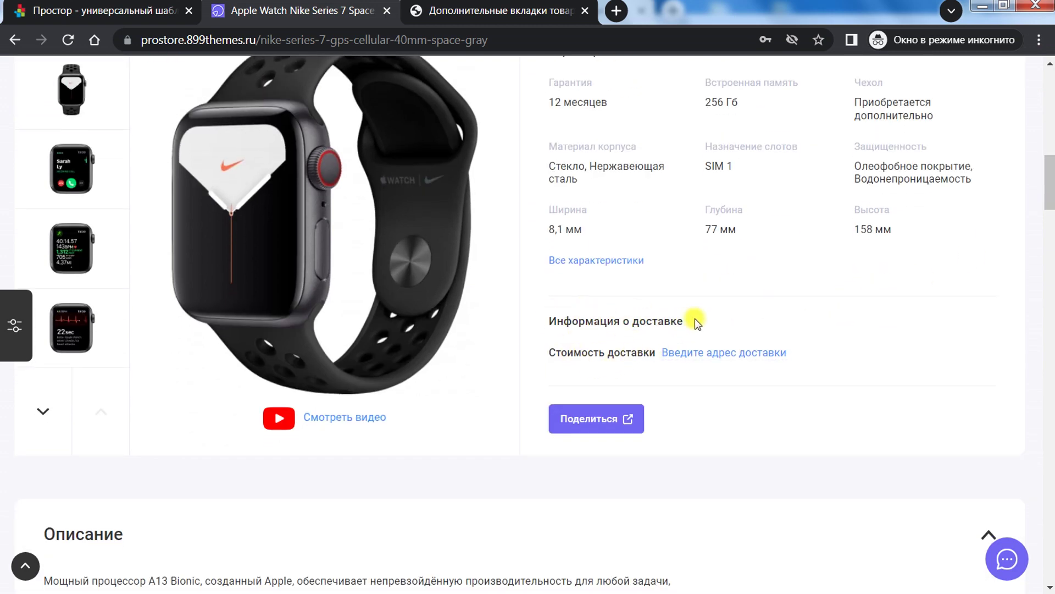
{"action": "left_click", "coordinate": [719, 358]}
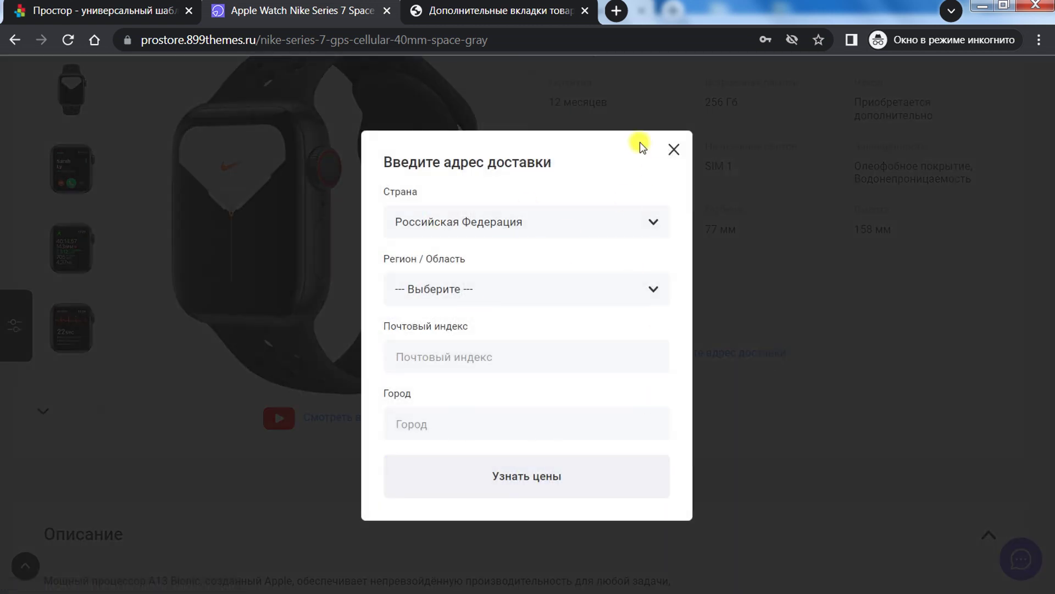
{"action": "left_click", "coordinate": [673, 148]}
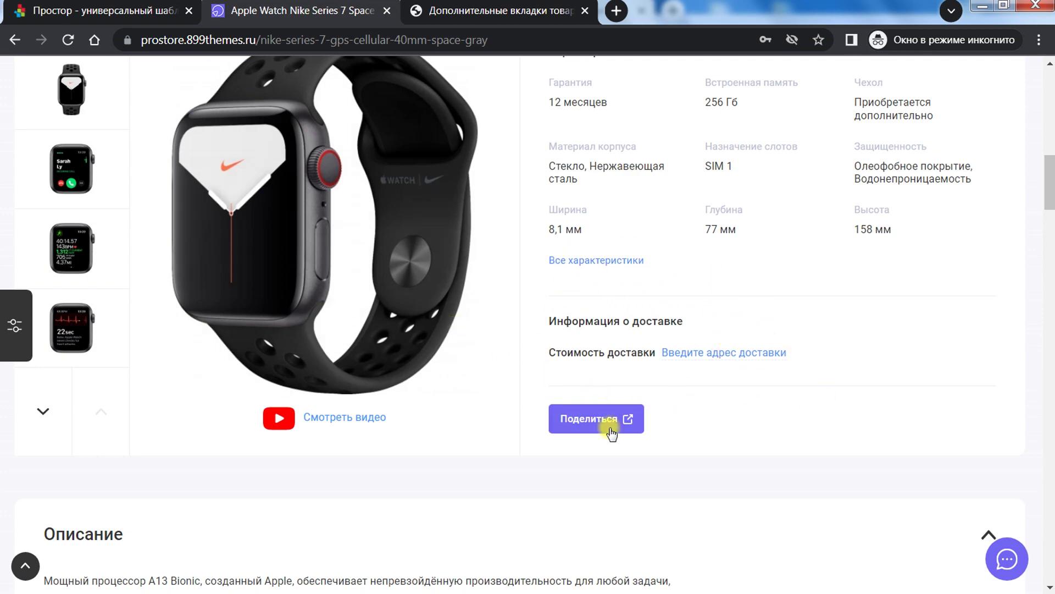
{"action": "left_click", "coordinate": [694, 354]}
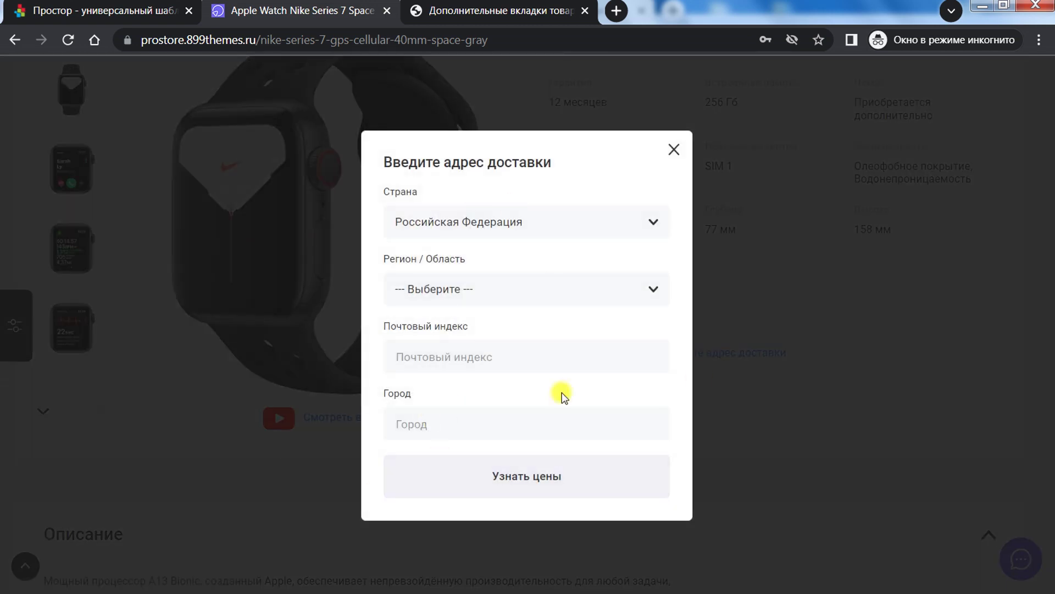
{"action": "left_click", "coordinate": [673, 151]}
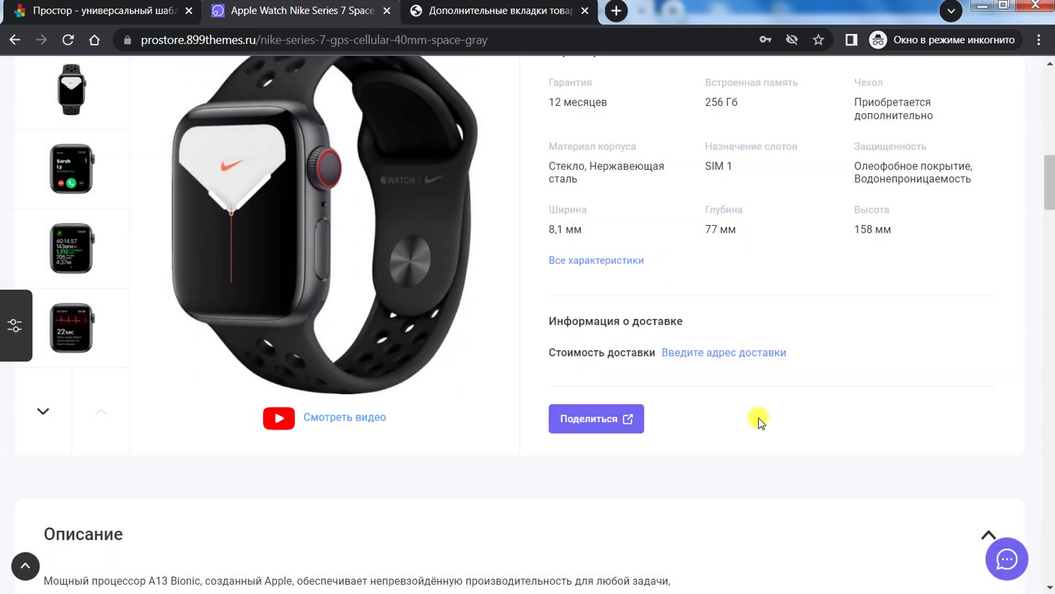
Step: Play the Apple Watch product video and close the lightbox
{"action": "left_click_drag", "start_coordinate": [1050, 189], "coordinate": [1050, 179]}
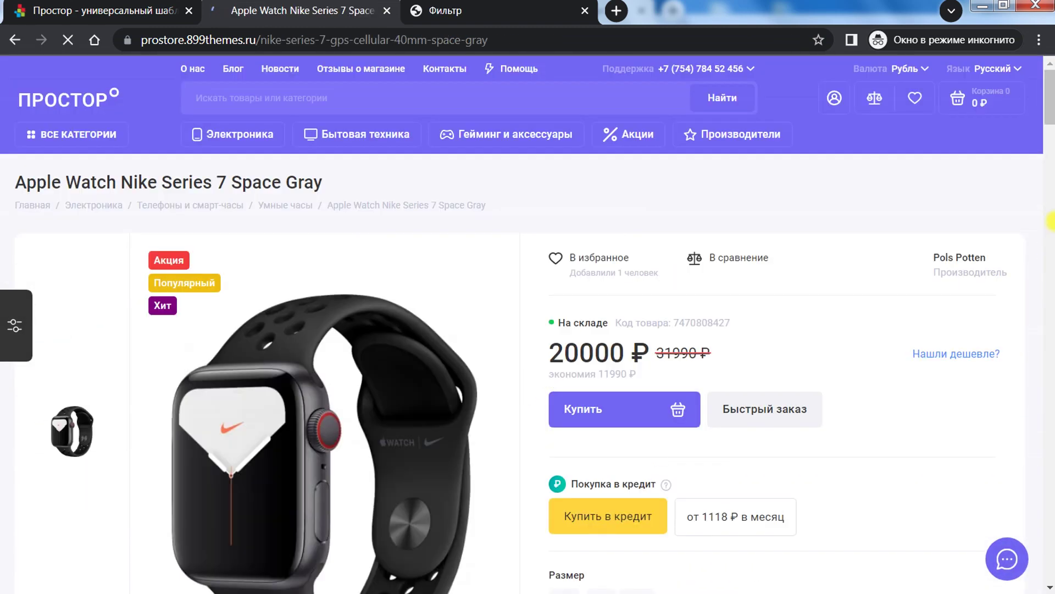
{"action": "scroll", "coordinate": [466, 482], "scroll_direction": "down", "scroll_amount": 3}
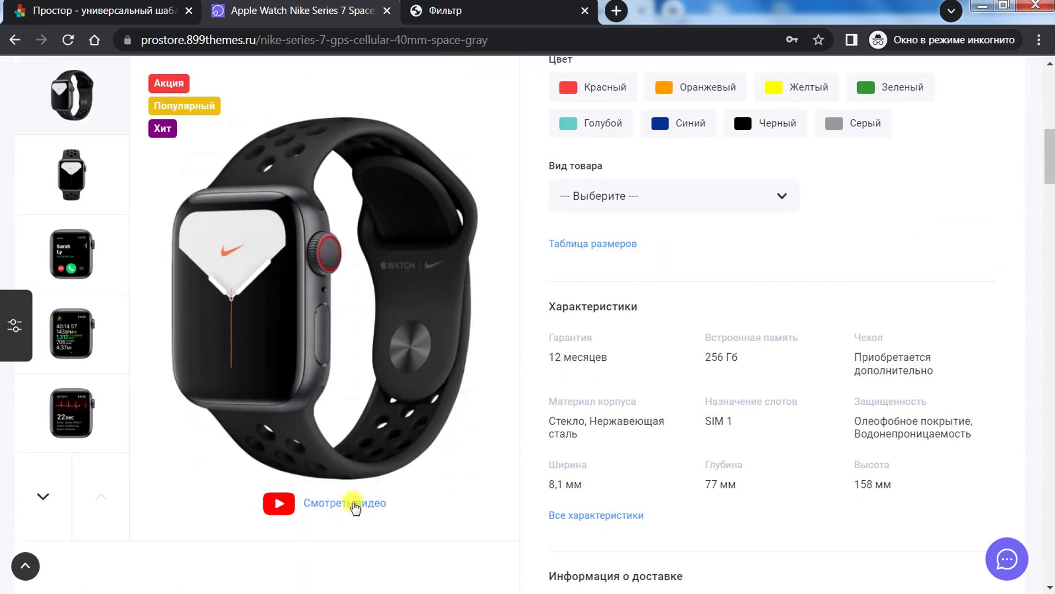
{"action": "scroll", "coordinate": [330, 473], "scroll_direction": "down", "scroll_amount": 2}
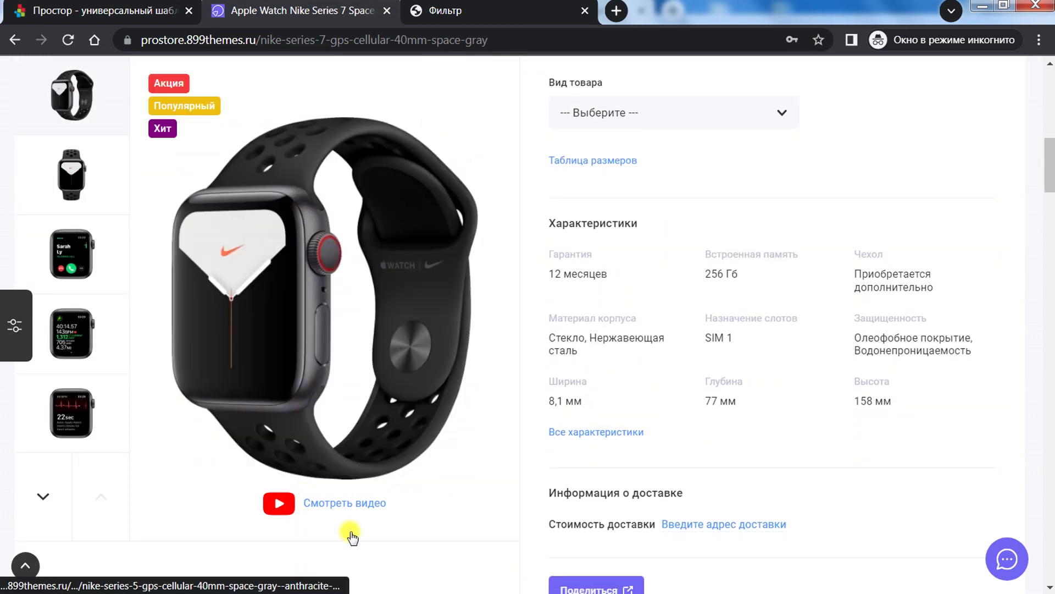
{"action": "left_click", "coordinate": [362, 504]}
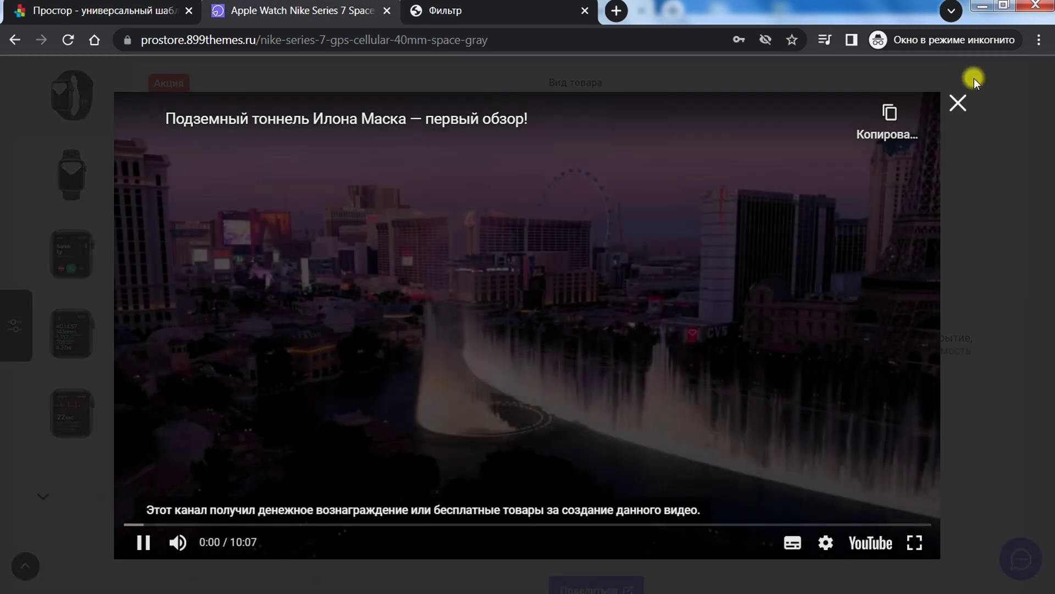
{"action": "left_click", "coordinate": [958, 103]}
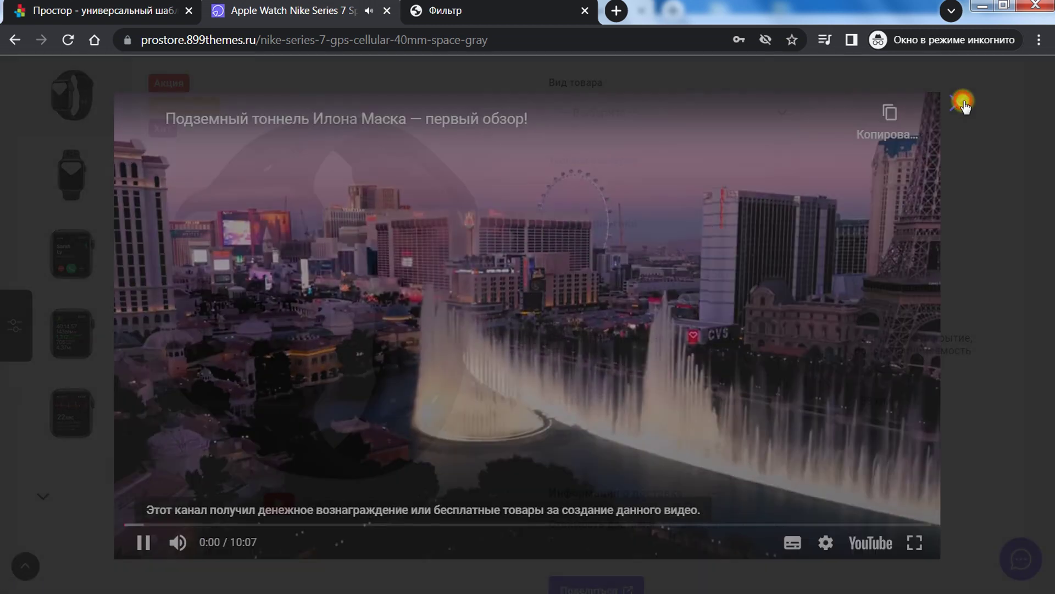
{"action": "scroll", "coordinate": [1040, 163], "scroll_direction": "down", "scroll_amount": 7}
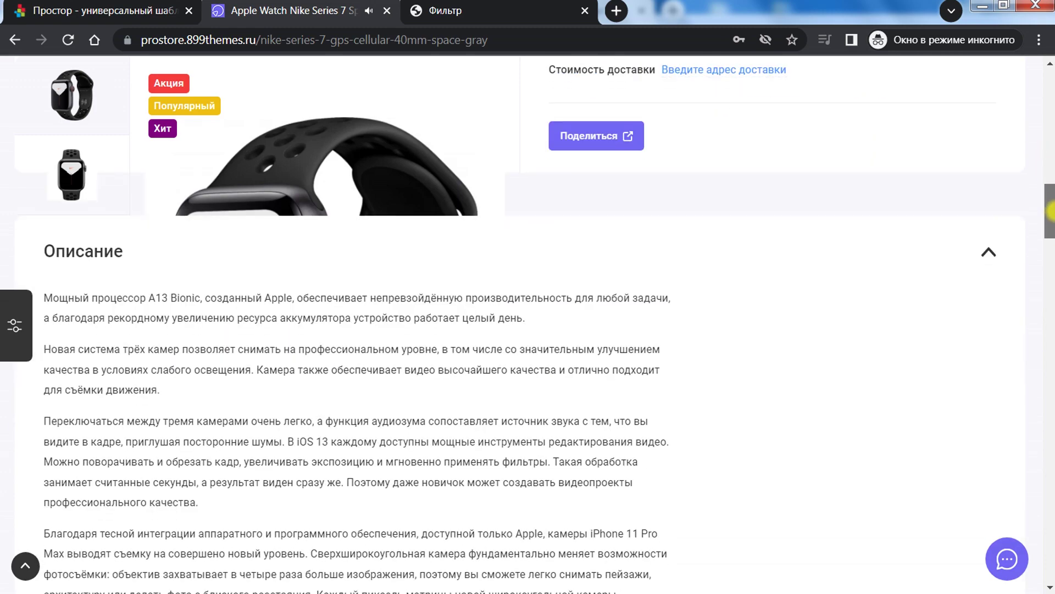
{"action": "scroll", "coordinate": [1041, 163], "scroll_direction": "up", "scroll_amount": 10}
Step: Open the Видео tab for editing in the Простор additional product tabs list
{"action": "left_click", "coordinate": [480, 4]}
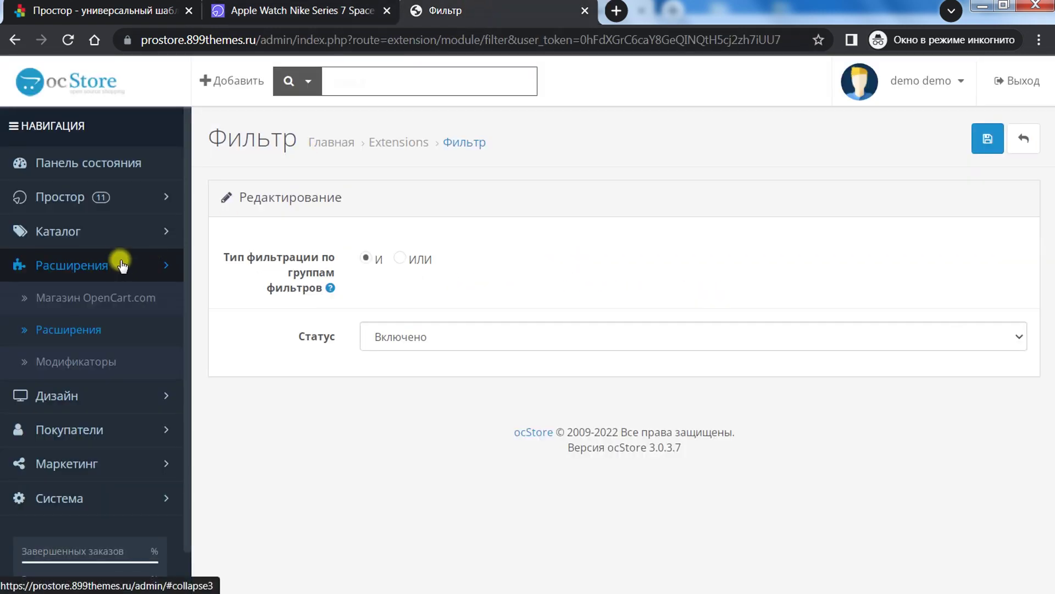
{"action": "left_click", "coordinate": [168, 198]}
{"action": "left_click", "coordinate": [114, 482]}
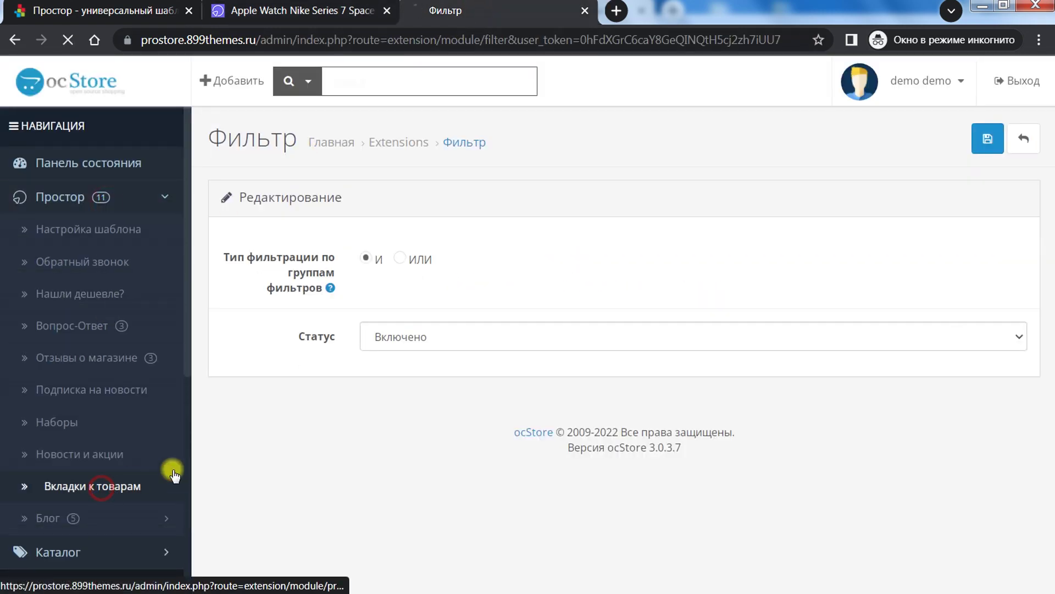
{"action": "scroll", "coordinate": [880, 281], "scroll_direction": "down", "scroll_amount": 4}
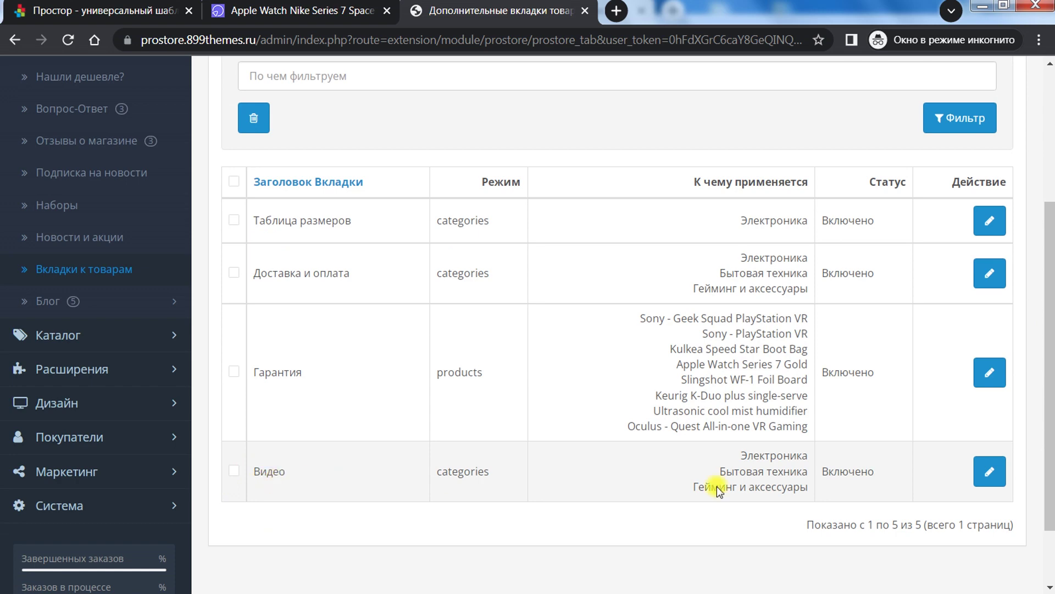
{"action": "left_click", "coordinate": [989, 472]}
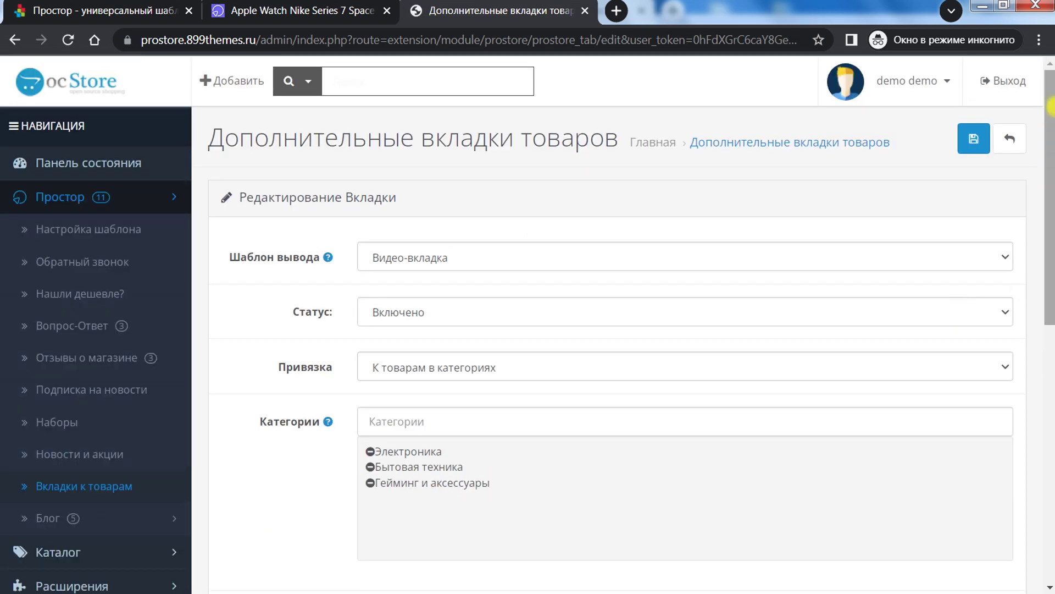
Step: Confirm the Видео-вкладка template, category binding and YouTube video id, then view the storefront product
{"action": "left_click", "coordinate": [409, 258]}
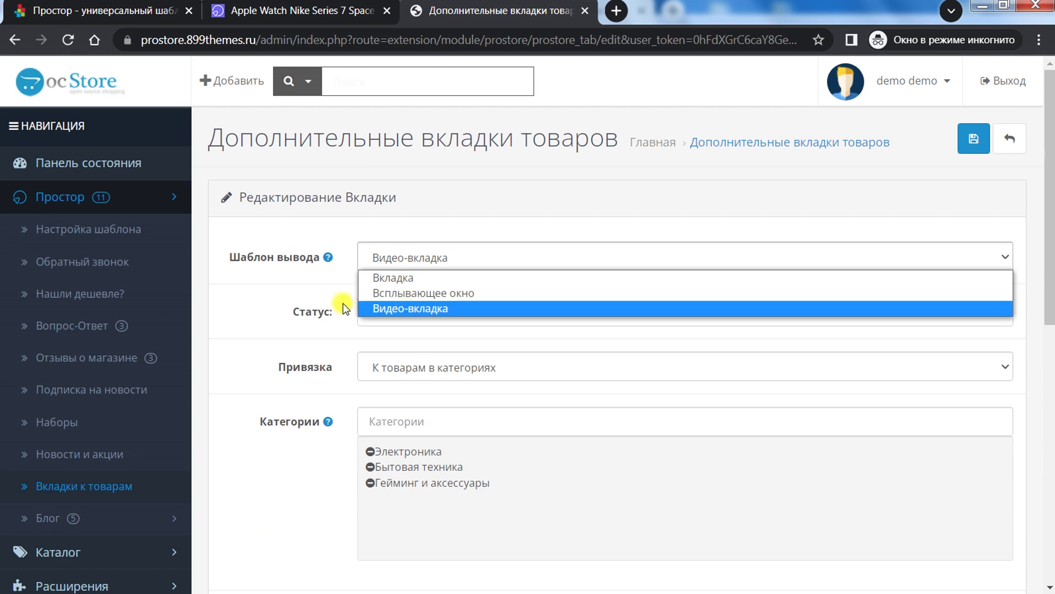
{"action": "left_click", "coordinate": [233, 282]}
{"action": "scroll", "coordinate": [1004, 260], "scroll_direction": "down", "scroll_amount": 3}
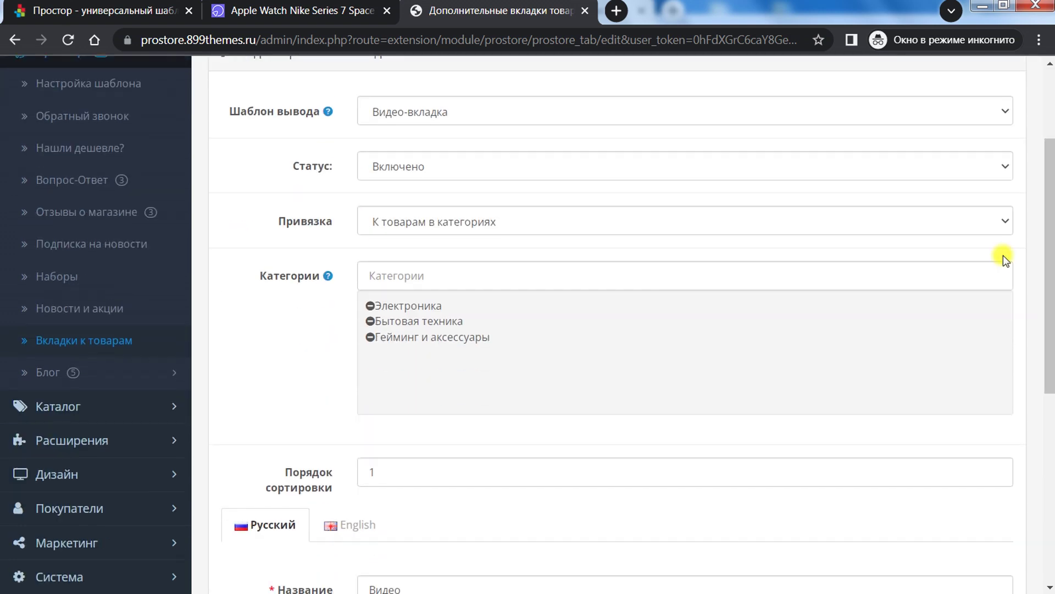
{"action": "left_click", "coordinate": [450, 234]}
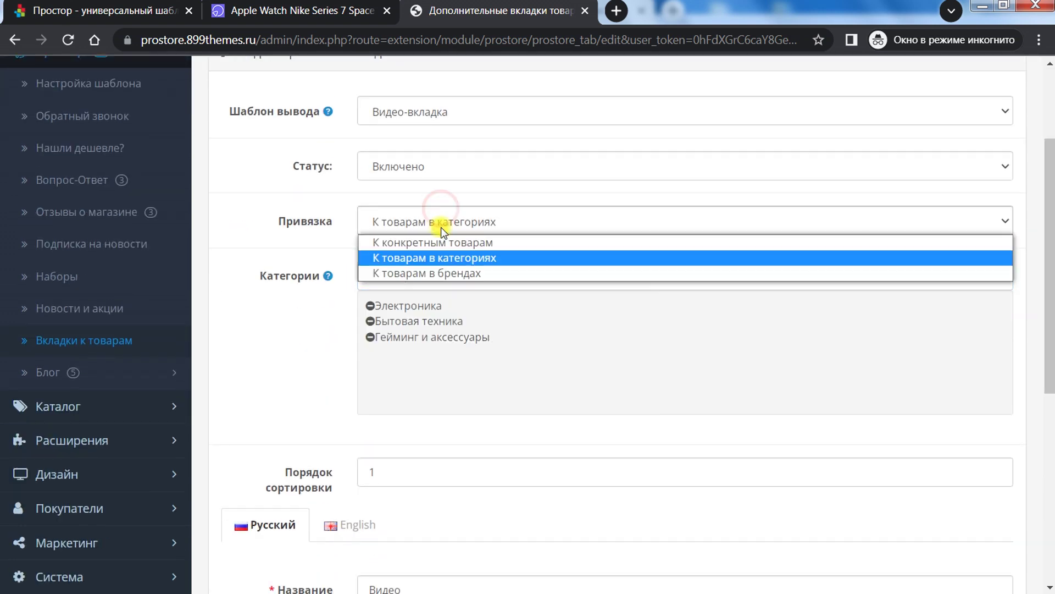
{"action": "left_click", "coordinate": [441, 257]}
{"action": "scroll", "coordinate": [1050, 298], "scroll_direction": "down", "scroll_amount": 5}
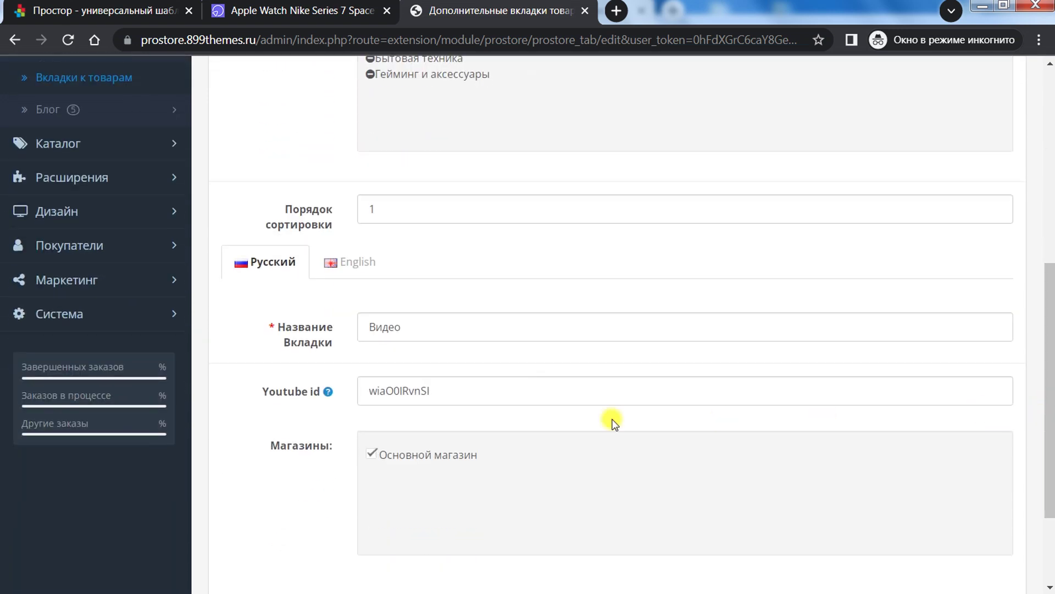
{"action": "double_click", "coordinate": [512, 394]}
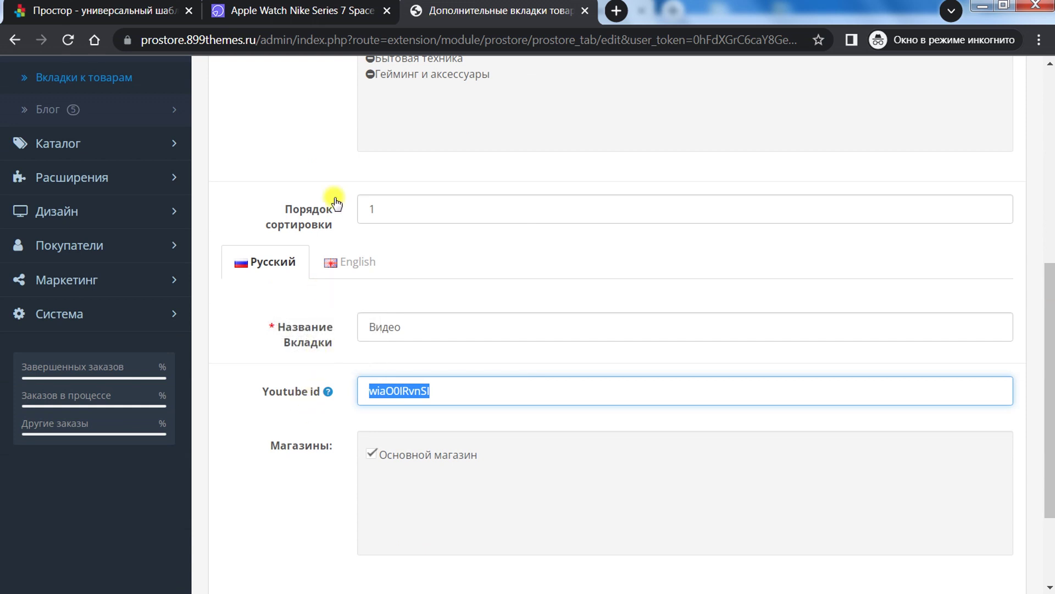
{"action": "left_click", "coordinate": [332, 2]}
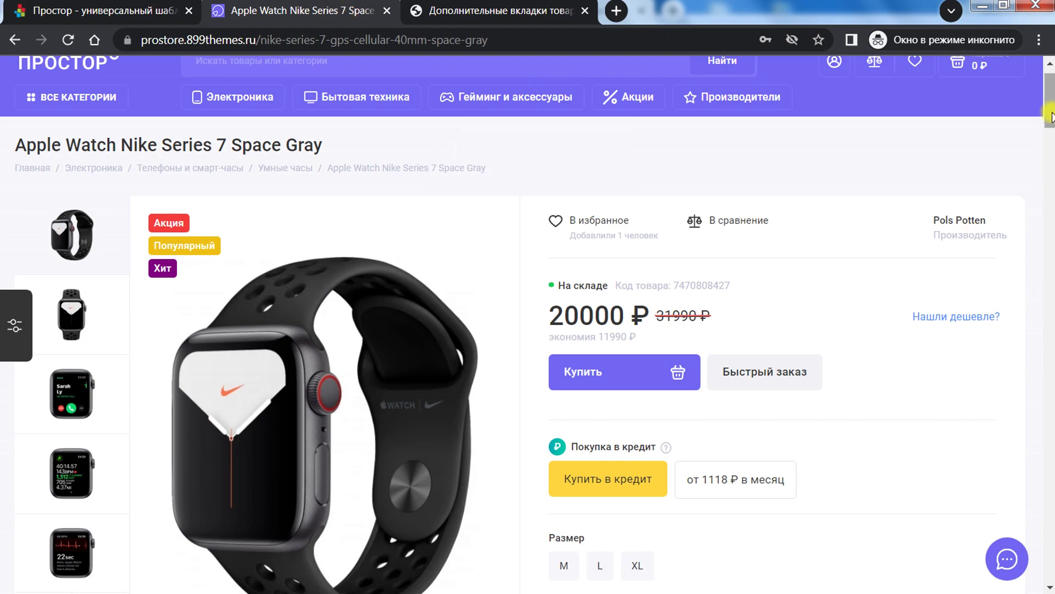
{"action": "left_click_drag", "start_coordinate": [1051, 116], "coordinate": [1047, 189]}
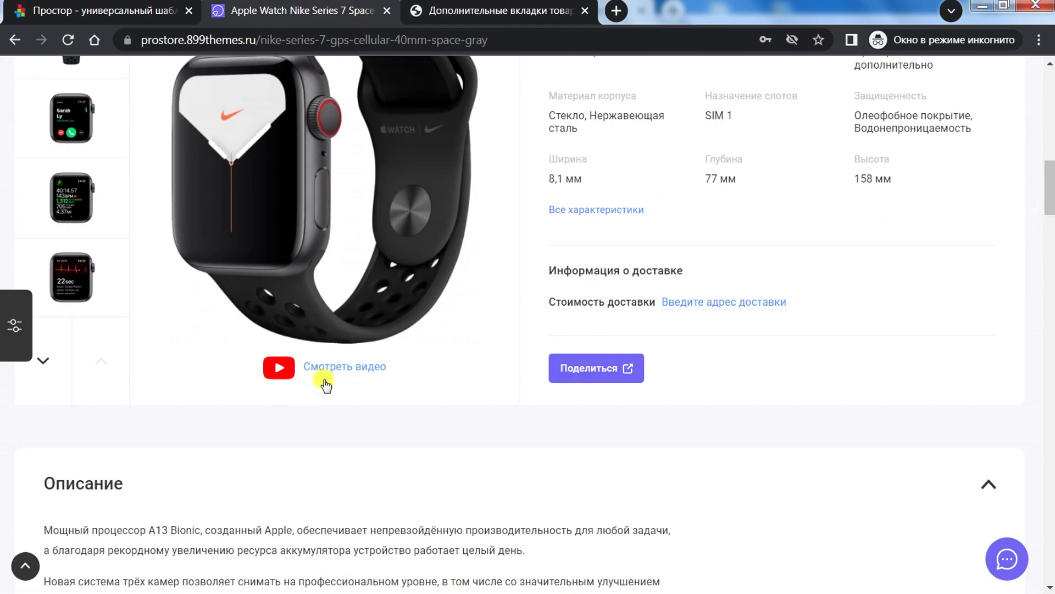
{"action": "left_click_drag", "start_coordinate": [1050, 223], "coordinate": [1019, 407]}
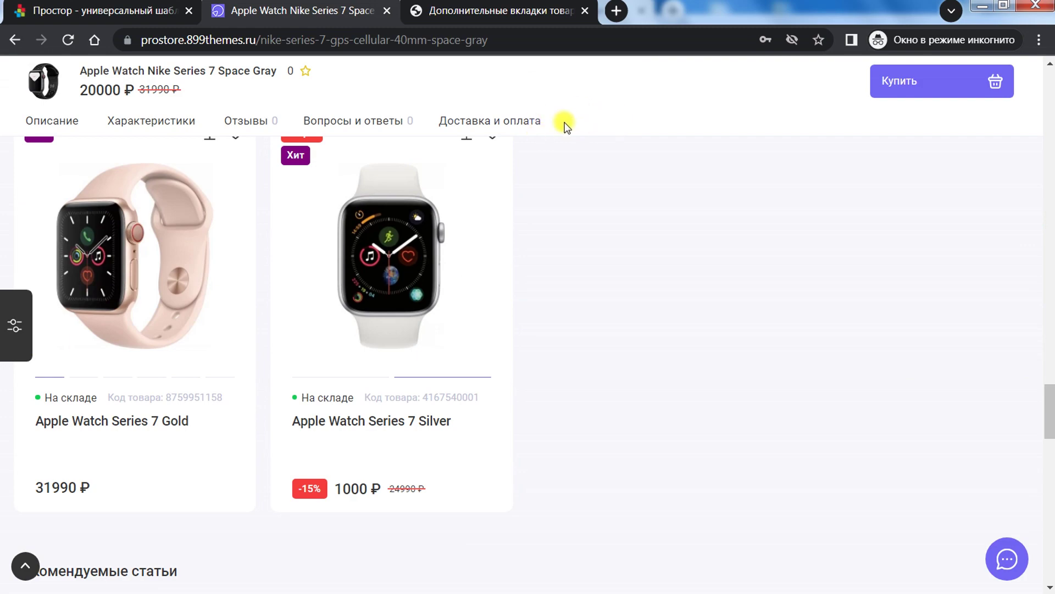
{"action": "left_click_drag", "start_coordinate": [1050, 392], "coordinate": [1050, 107]}
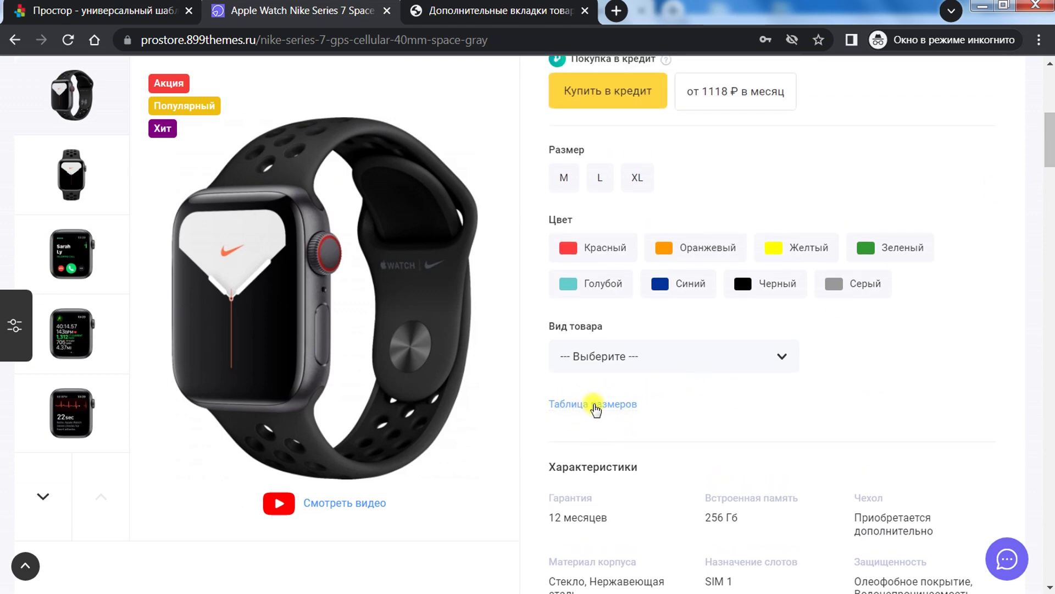
Step: Open the Таблица размеров popup, review that tab's admin edit form, and return to Простор settings
{"action": "left_click", "coordinate": [591, 405]}
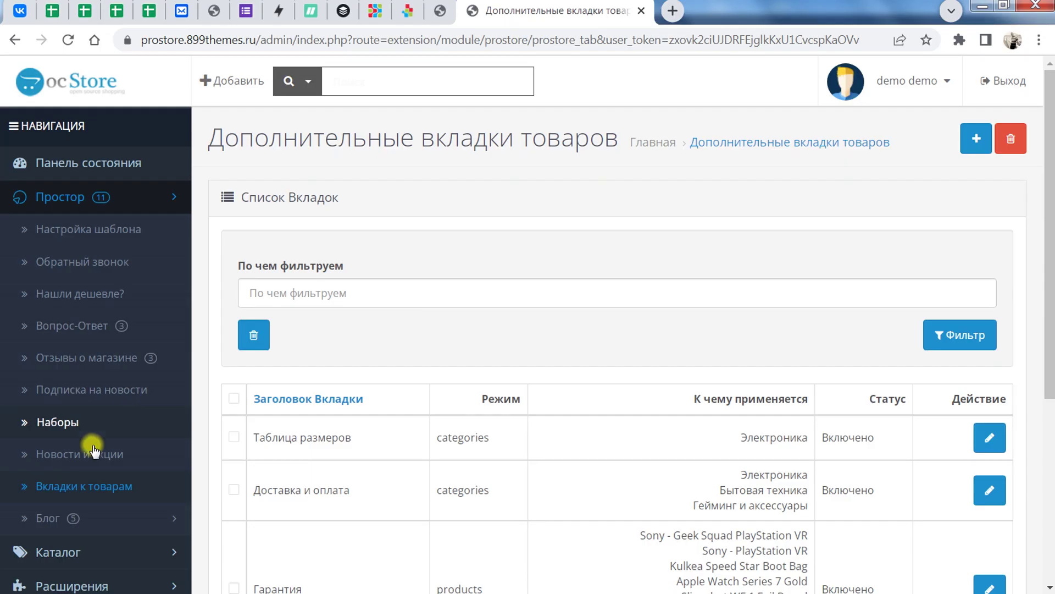
{"action": "left_click_drag", "start_coordinate": [386, 437], "coordinate": [273, 441]}
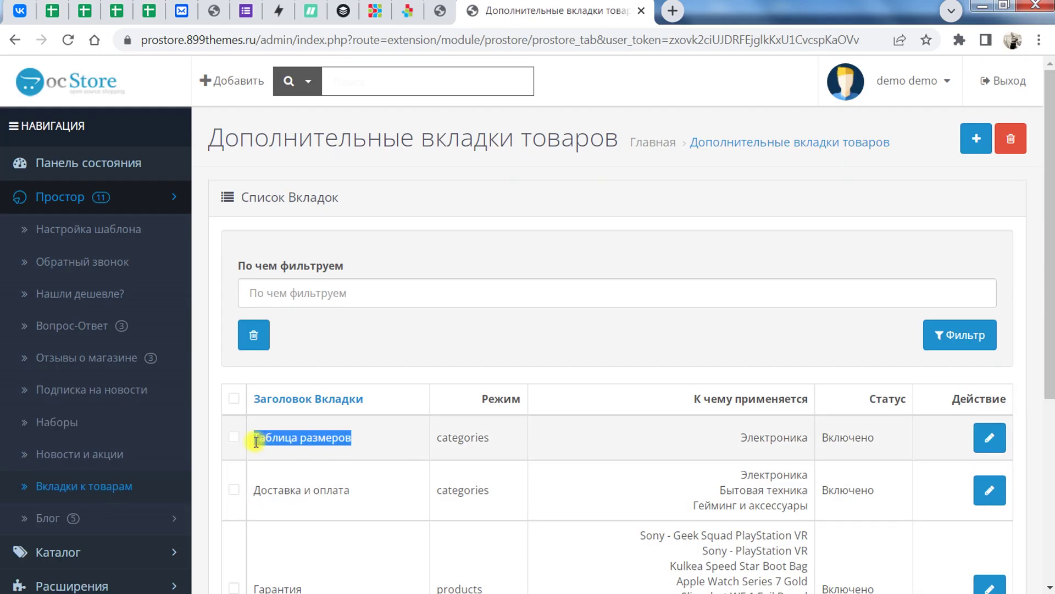
{"action": "left_click", "coordinate": [990, 437]}
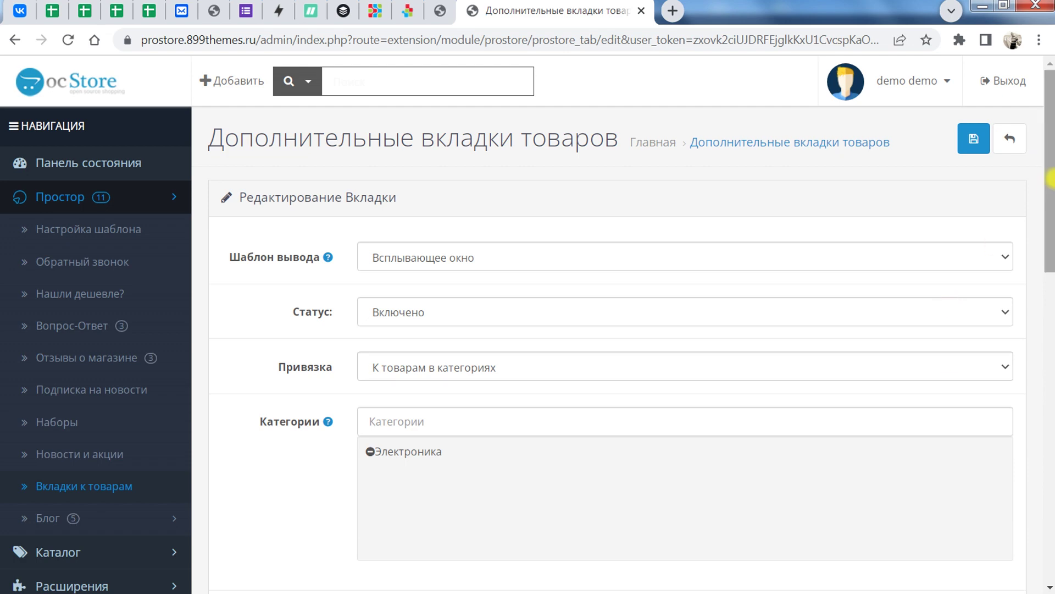
{"action": "left_click_drag", "start_coordinate": [1049, 174], "coordinate": [1049, 376]}
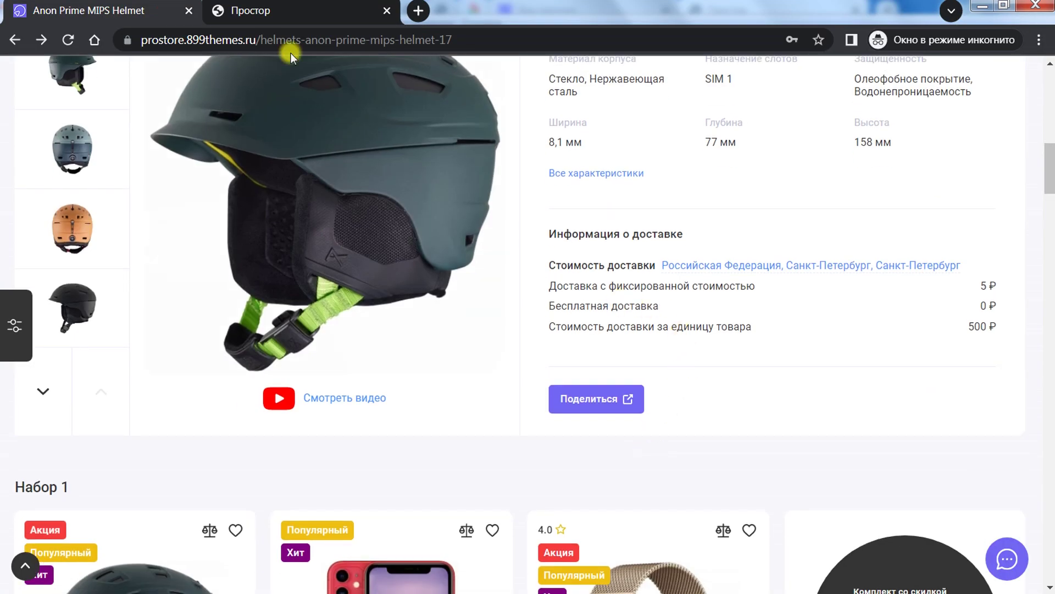
{"action": "left_click", "coordinate": [298, 18]}
{"action": "scroll", "coordinate": [467, 318], "scroll_direction": "down", "scroll_amount": 1}
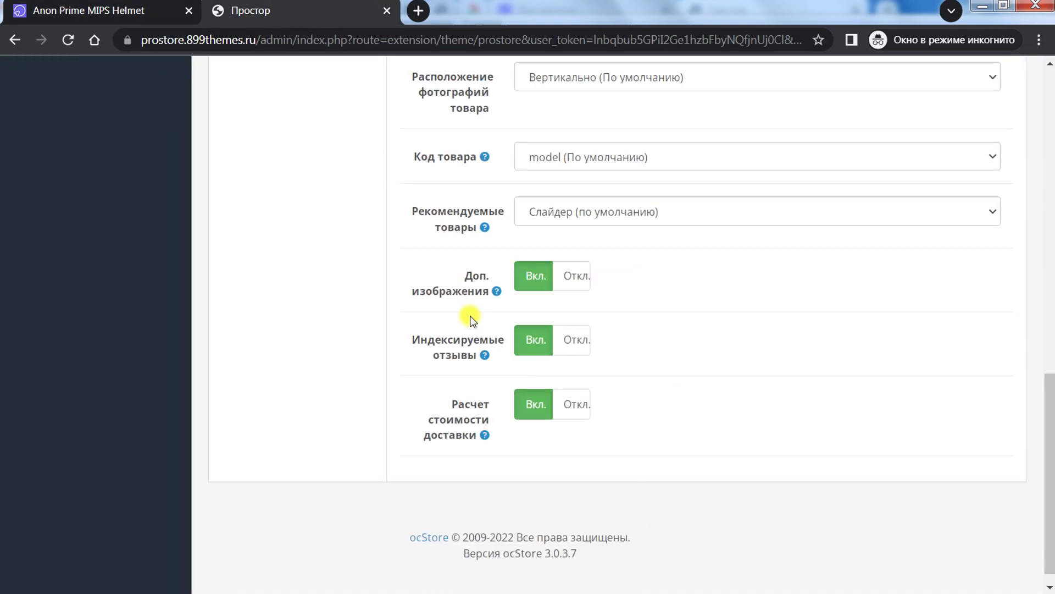
Step: Open the Страница новостей settings alongside the storefront Новости listing for comparison
{"action": "scroll", "coordinate": [467, 316], "scroll_direction": "up", "scroll_amount": 15}
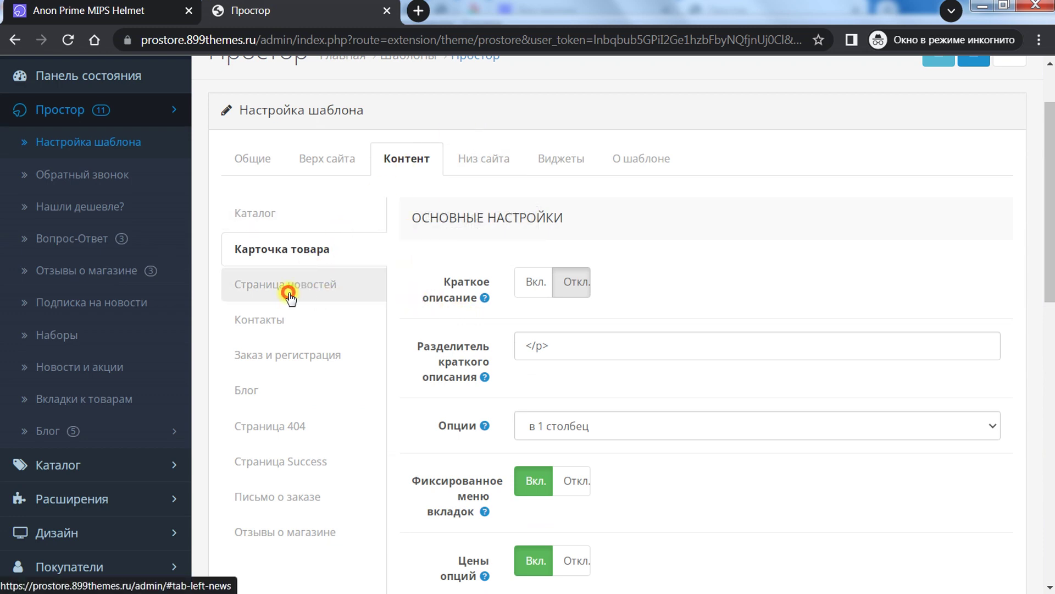
{"action": "left_click", "coordinate": [290, 297]}
{"action": "scroll", "coordinate": [471, 346], "scroll_direction": "down", "scroll_amount": 5}
{"action": "scroll", "coordinate": [471, 346], "scroll_direction": "up", "scroll_amount": 3}
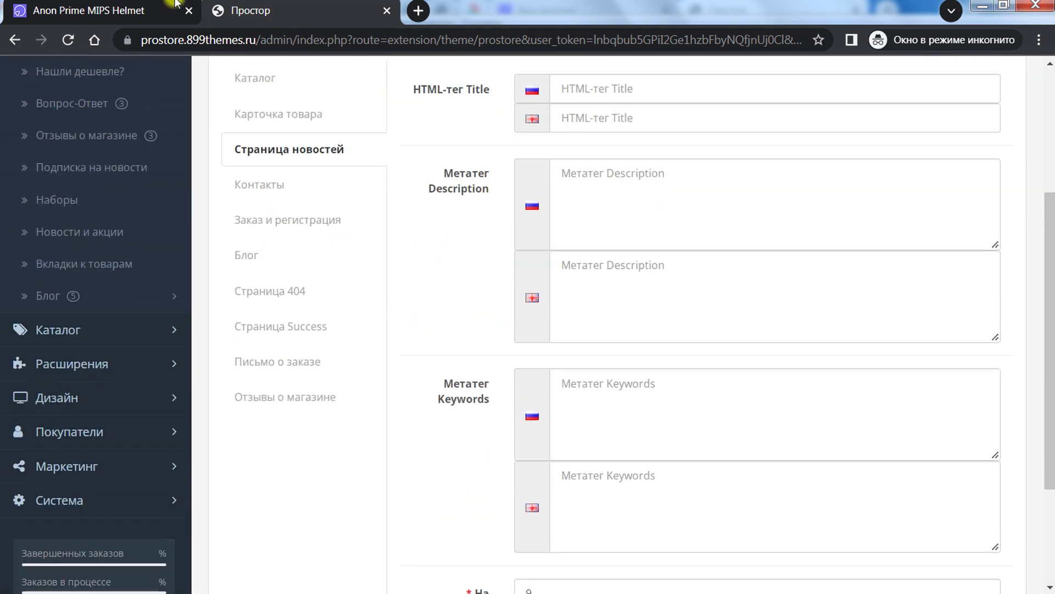
{"action": "left_click", "coordinate": [176, 7]}
{"action": "scroll", "coordinate": [424, 217], "scroll_direction": "up", "scroll_amount": 7}
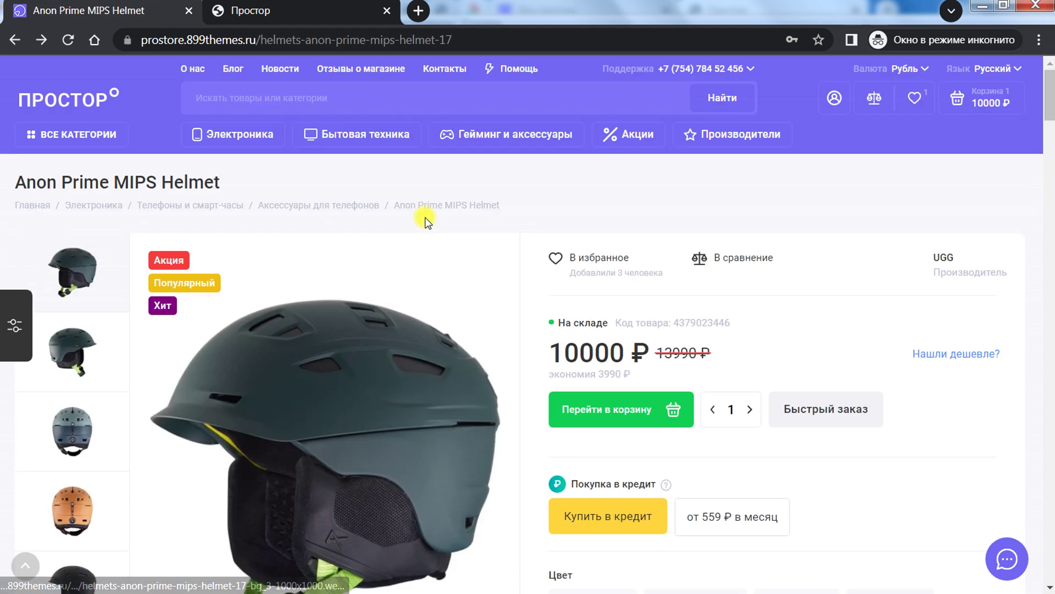
{"action": "left_click", "coordinate": [287, 67]}
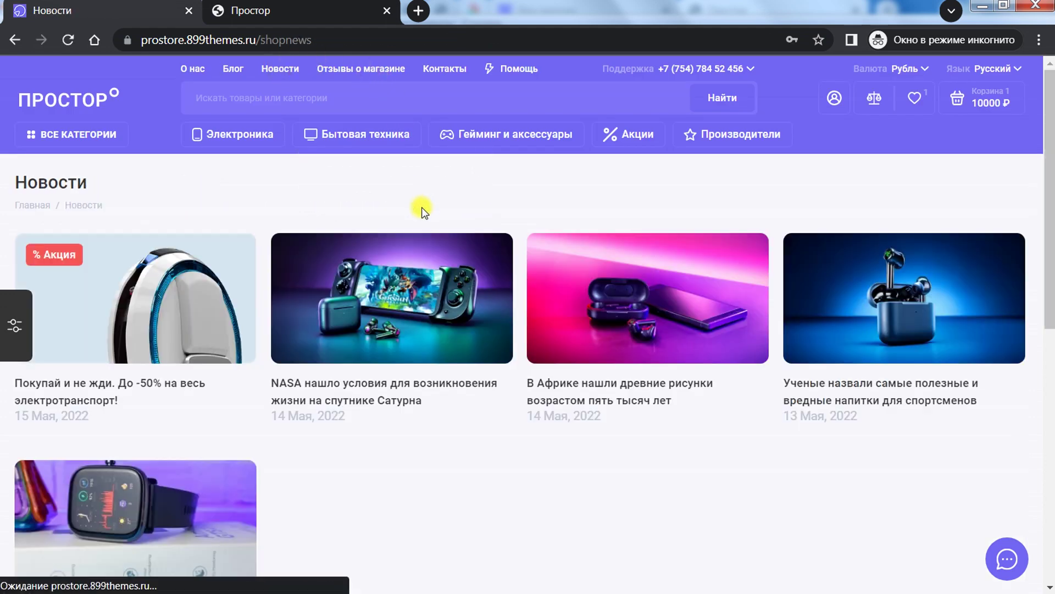
{"action": "mouse_move", "coordinate": [1049, 107]}
{"action": "left_mouse_down"}
{"action": "mouse_move", "coordinate": [1051, 253]}
{"action": "mouse_move", "coordinate": [1050, 110]}
{"action": "left_mouse_up"}
{"action": "left_click", "coordinate": [295, 4]}
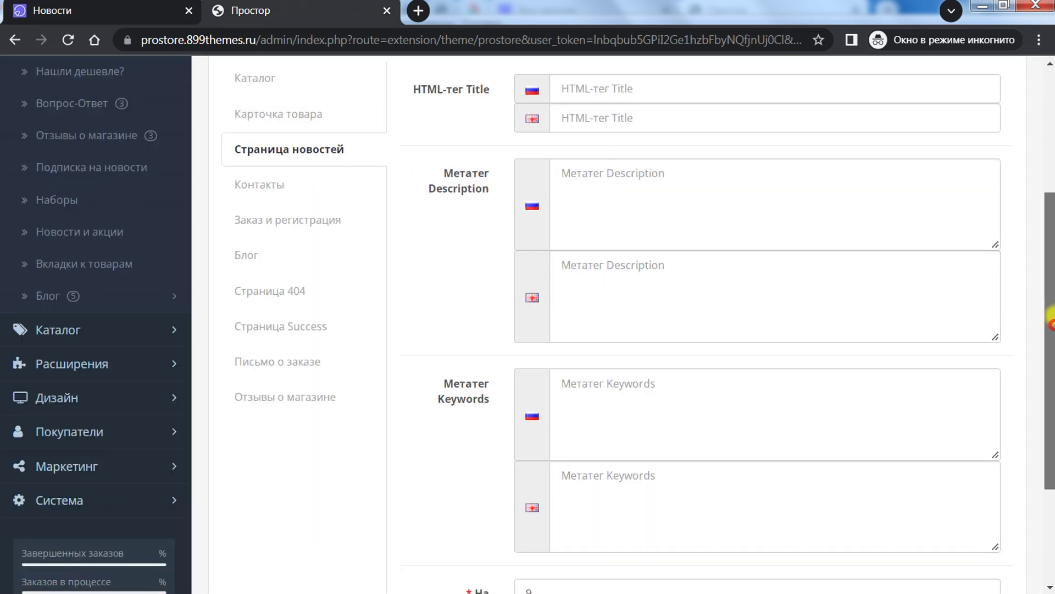
{"action": "left_click_drag", "start_coordinate": [1050, 328], "coordinate": [1050, 272]}
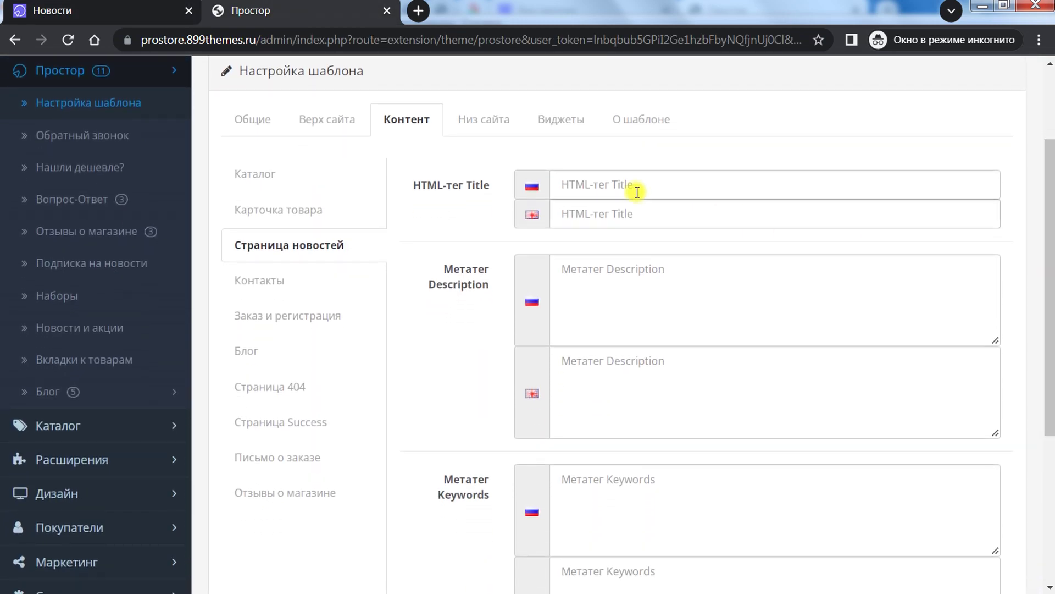
{"action": "left_click", "coordinate": [97, 5]}
{"action": "left_click", "coordinate": [308, 6]}
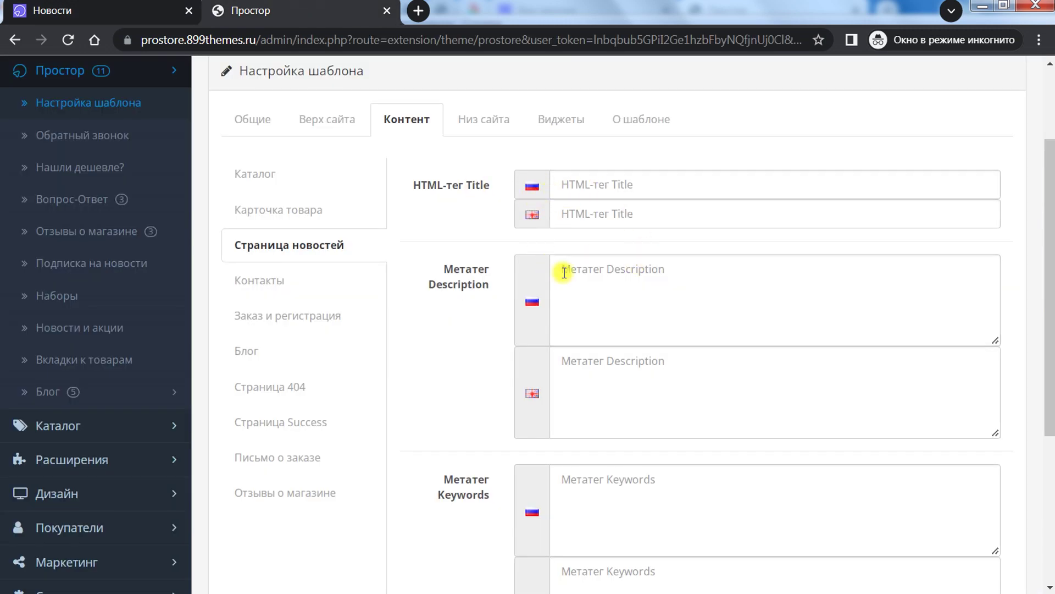
Step: Check the empty HTML-тег Title fields and compare 9 items per page with the news grid
{"action": "left_click", "coordinate": [584, 172]}
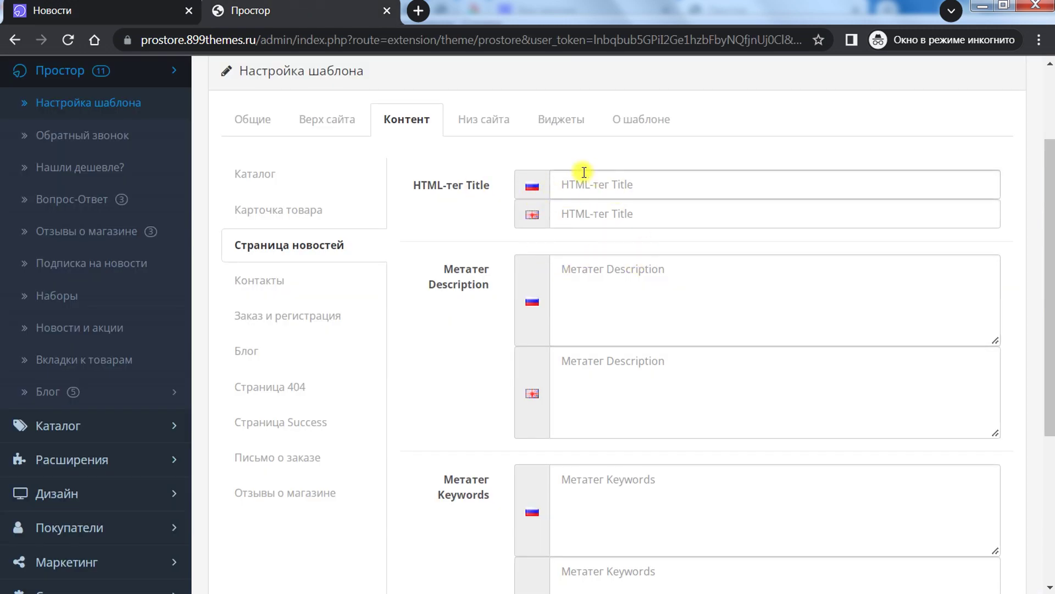
{"action": "left_click", "coordinate": [529, 215]}
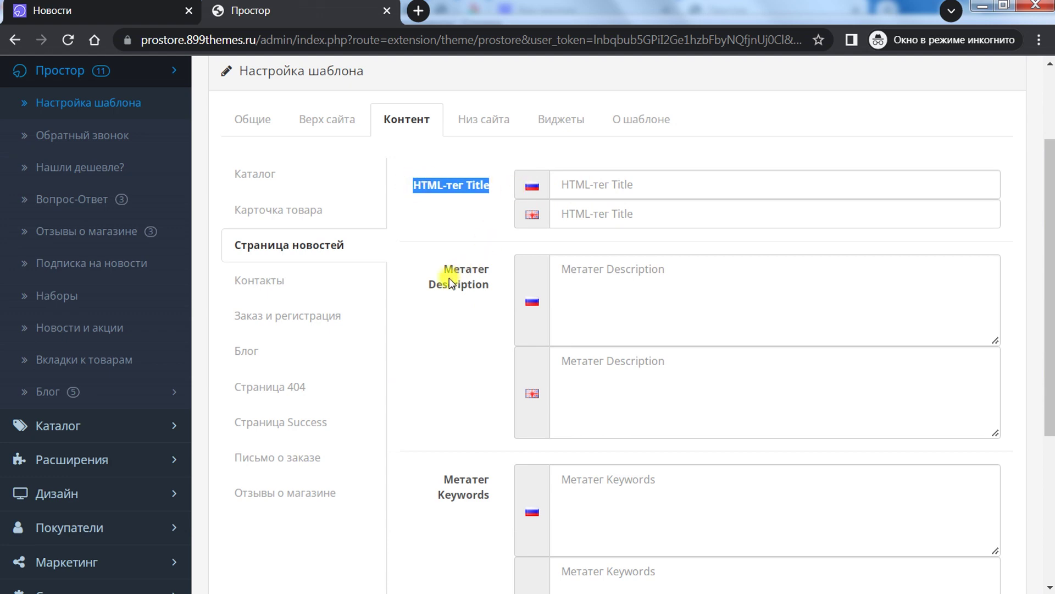
{"action": "left_click_drag", "start_coordinate": [449, 282], "coordinate": [546, 315]}
{"action": "scroll", "coordinate": [608, 370], "scroll_direction": "down", "scroll_amount": 5}
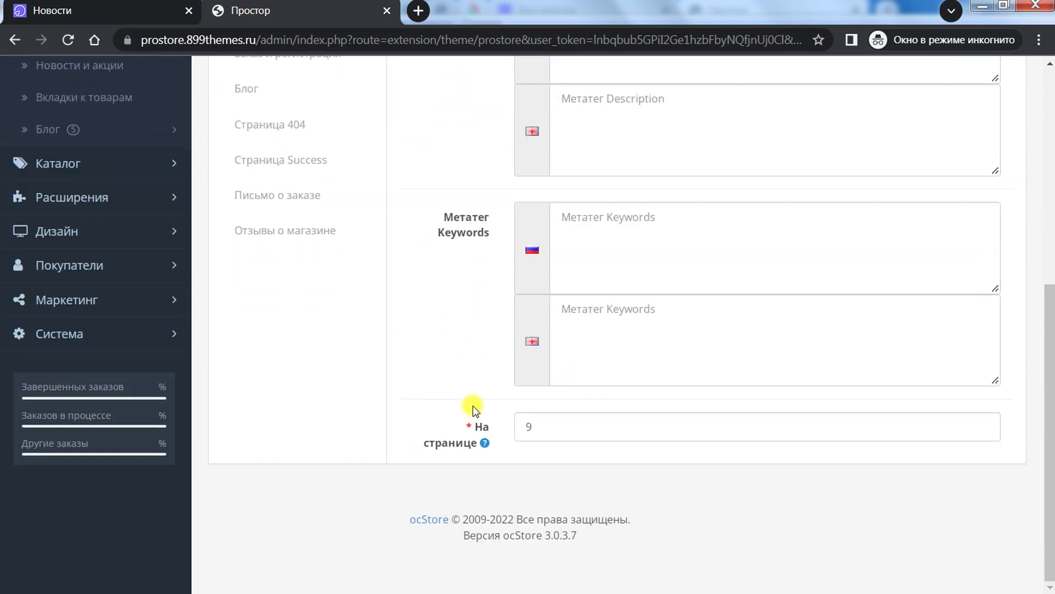
{"action": "mouse_move", "coordinate": [485, 443]}
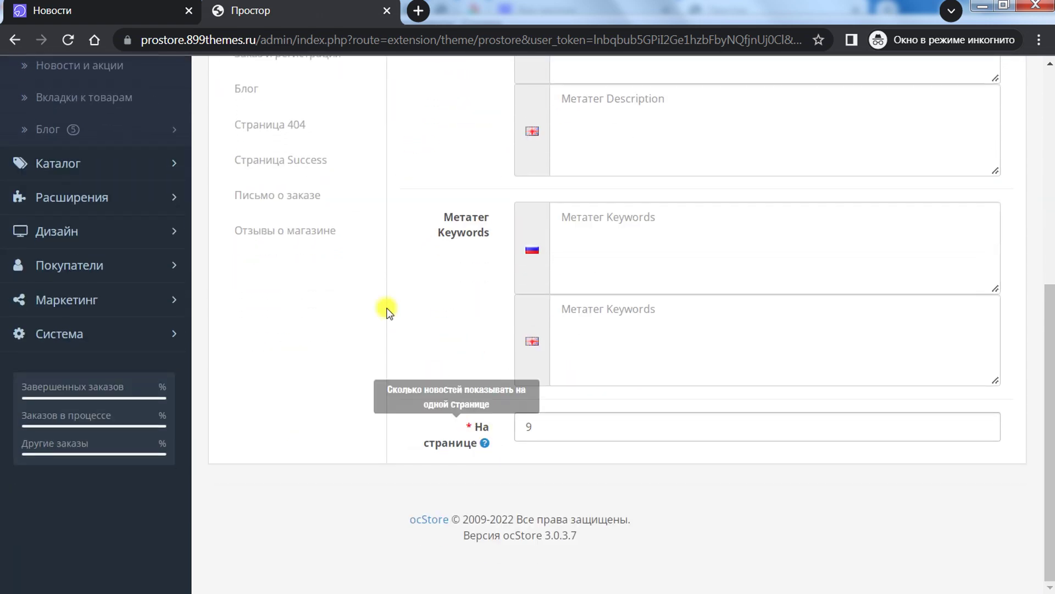
{"action": "left_click", "coordinate": [110, 10]}
{"action": "scroll", "coordinate": [465, 381], "scroll_direction": "down", "scroll_amount": 5}
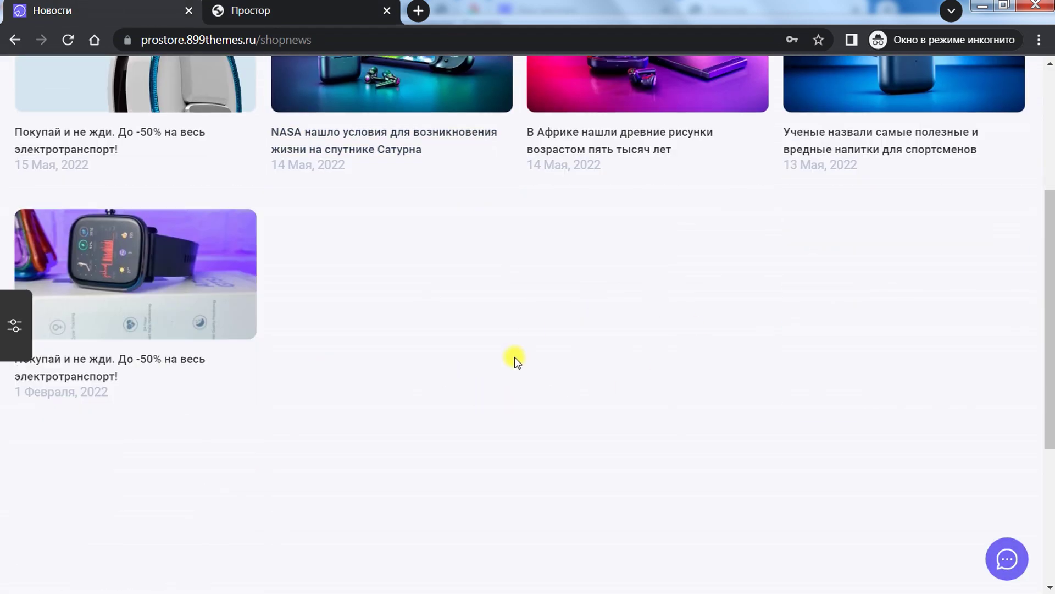
{"action": "scroll", "coordinate": [424, 193], "scroll_direction": "down", "scroll_amount": 4}
{"action": "key", "text": "ctrl+Tab"}
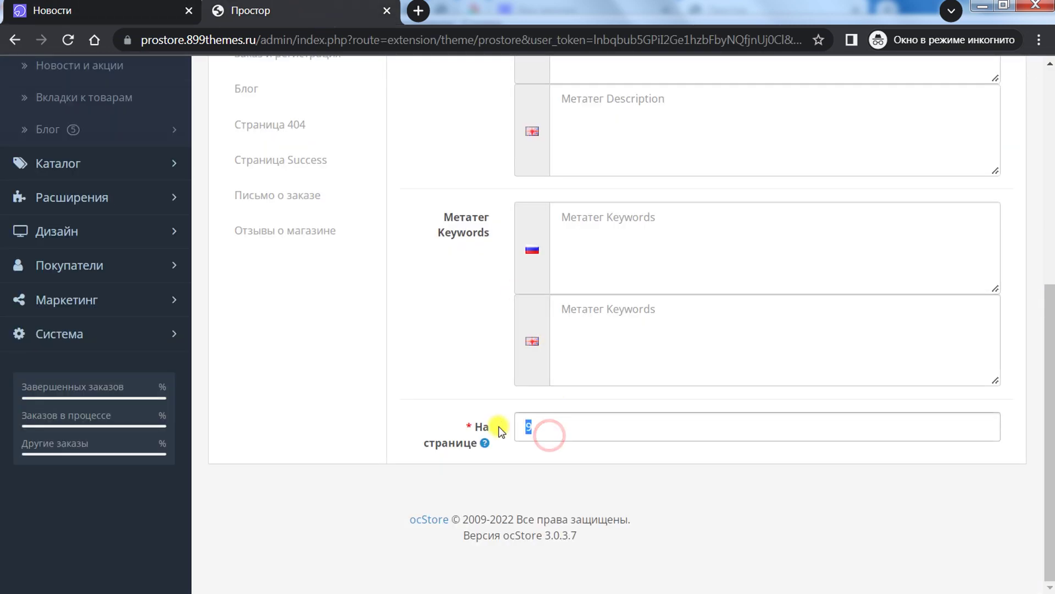
{"action": "scroll", "coordinate": [443, 361], "scroll_direction": "up", "scroll_amount": 7}
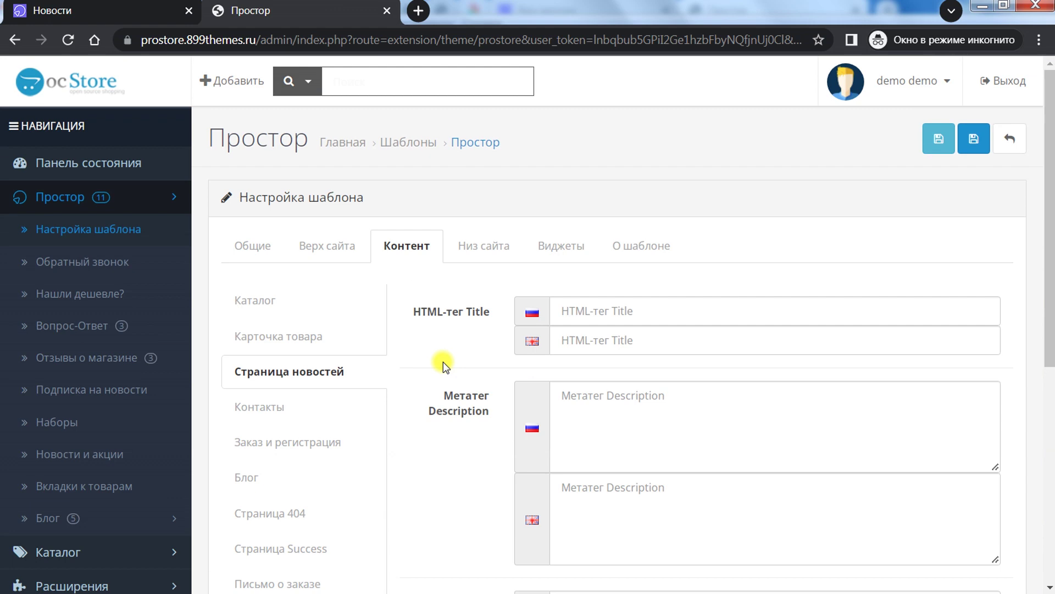
{"action": "scroll", "coordinate": [443, 362], "scroll_direction": "down", "scroll_amount": 3}
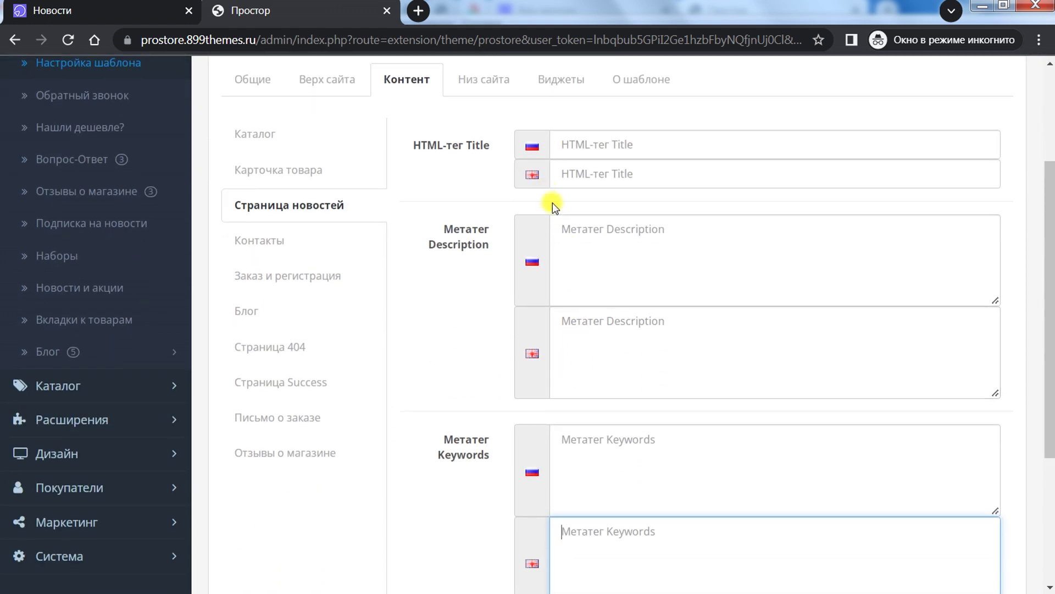
{"action": "left_click", "coordinate": [604, 174]}
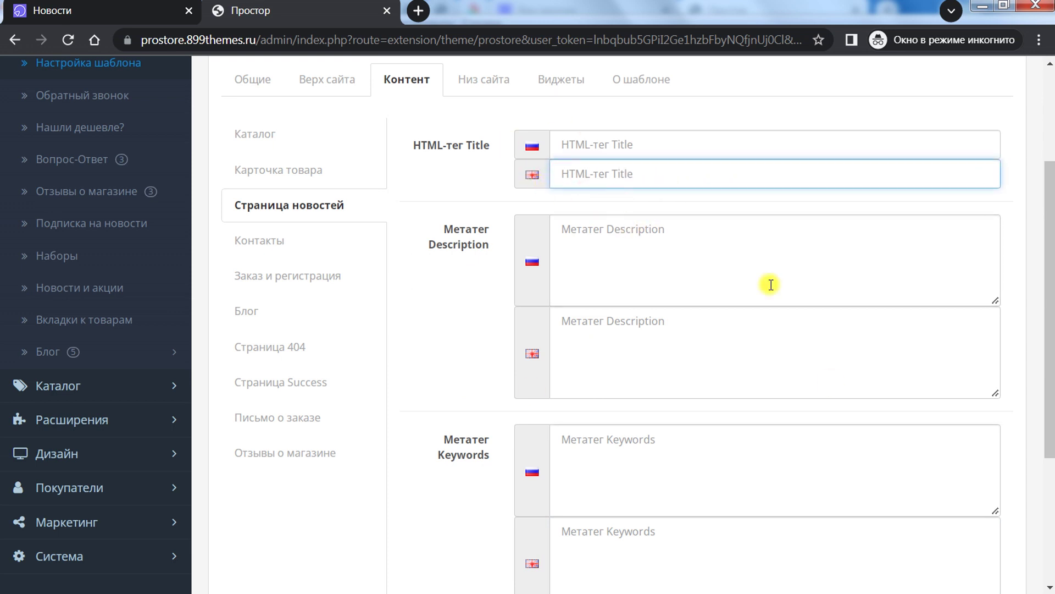
Step: Open the Контакты settings and compare them with the storefront contact page
{"action": "left_click", "coordinate": [276, 242]}
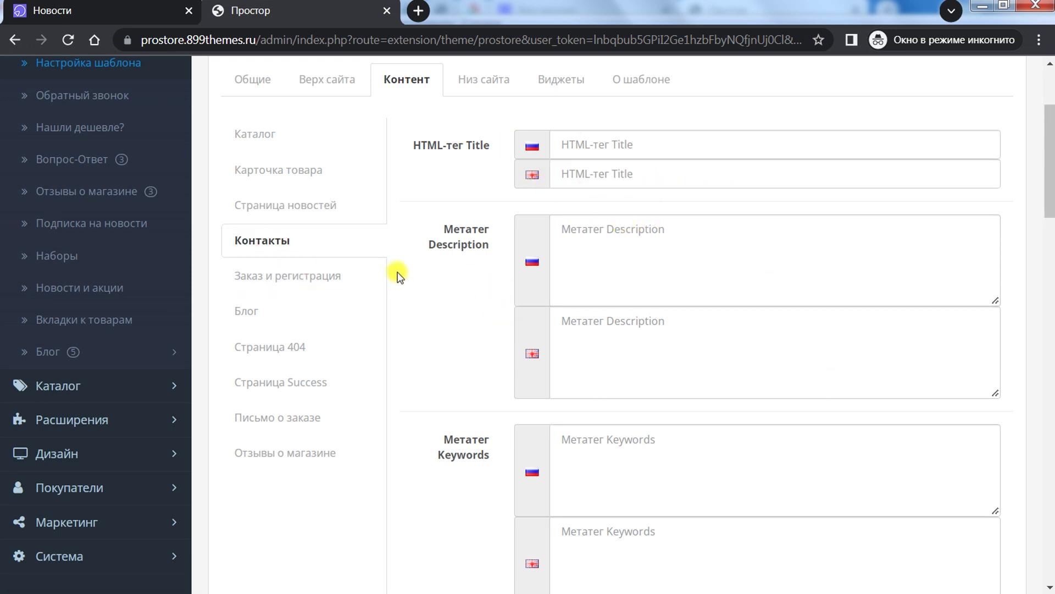
{"action": "scroll", "coordinate": [385, 272], "scroll_direction": "up", "scroll_amount": 3}
{"action": "scroll", "coordinate": [332, 316], "scroll_direction": "down", "scroll_amount": 4}
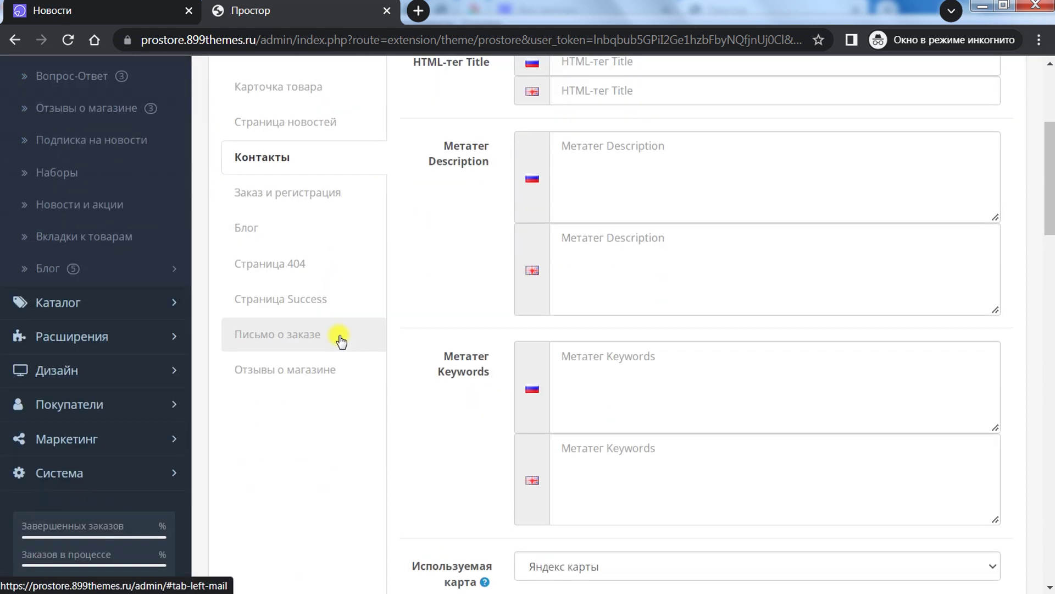
{"action": "scroll", "coordinate": [341, 336], "scroll_direction": "down", "scroll_amount": 3}
{"action": "scroll", "coordinate": [341, 336], "scroll_direction": "up", "scroll_amount": 5}
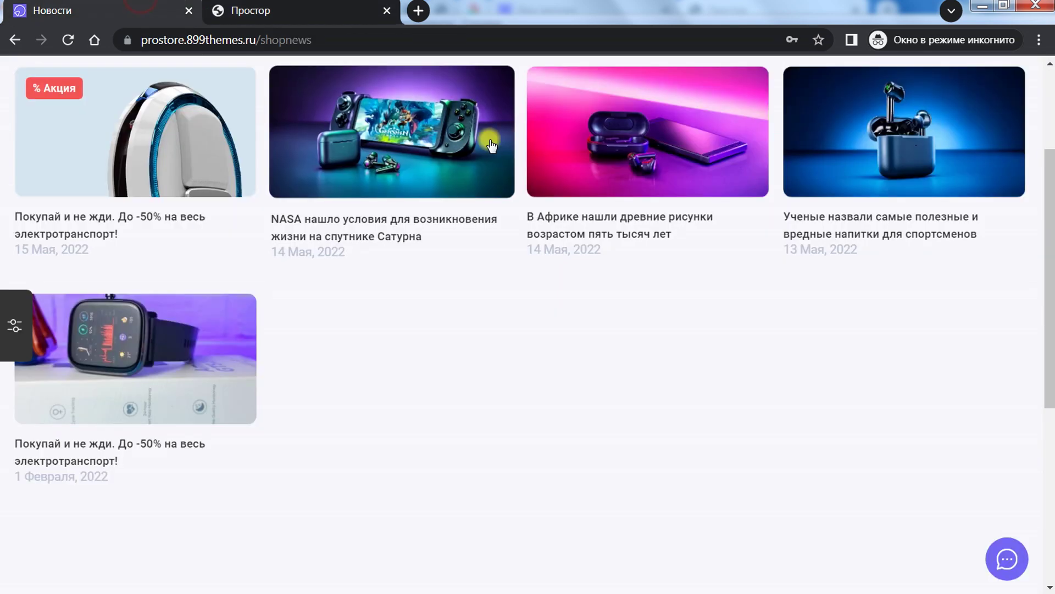
{"action": "scroll", "coordinate": [523, 153], "scroll_direction": "up", "scroll_amount": 3}
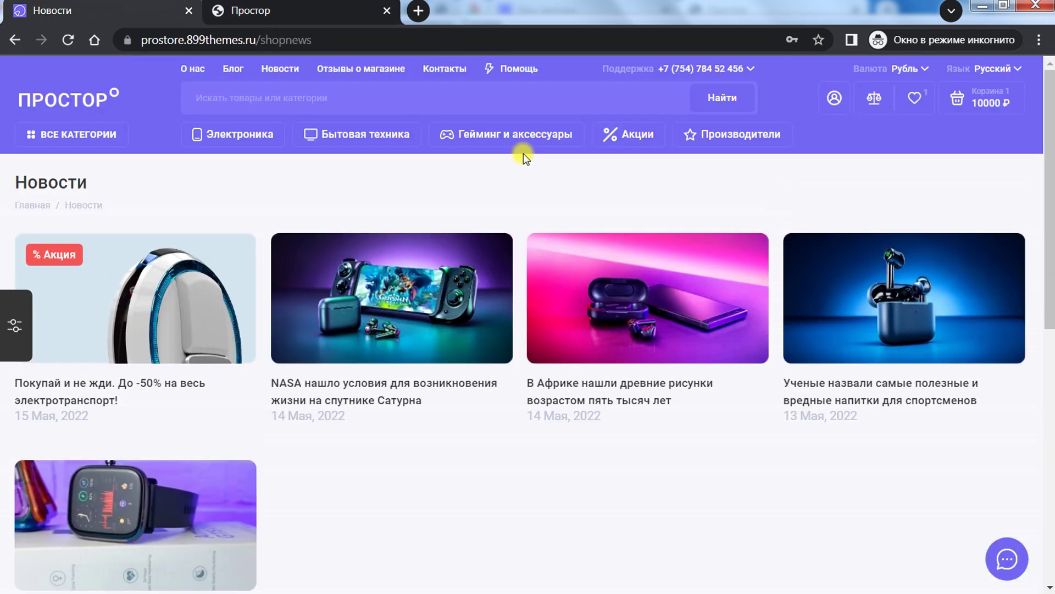
{"action": "left_click", "coordinate": [434, 68]}
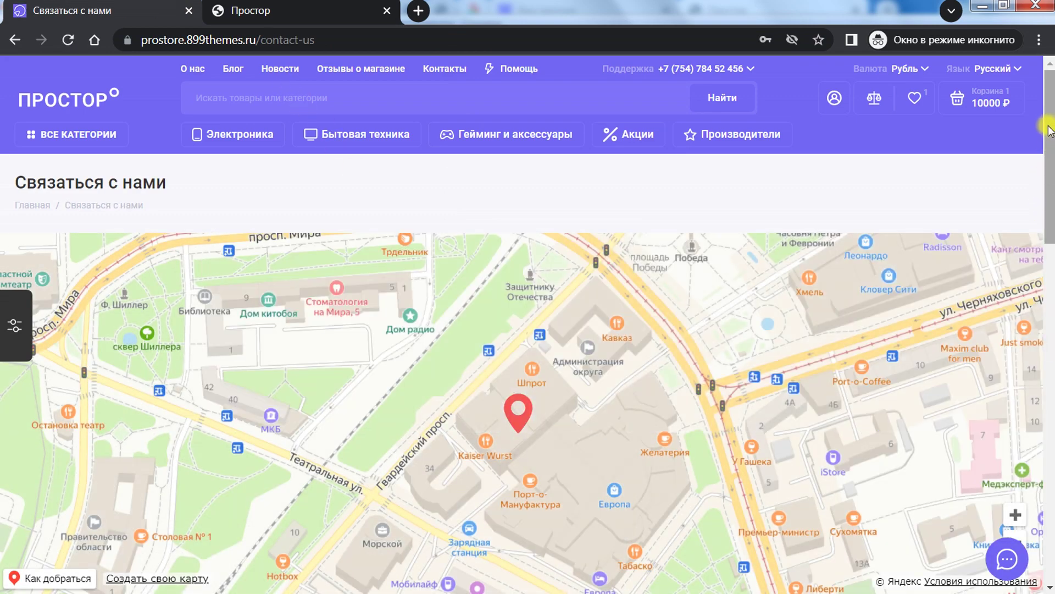
{"action": "left_click_drag", "start_coordinate": [1051, 146], "coordinate": [1051, 190]}
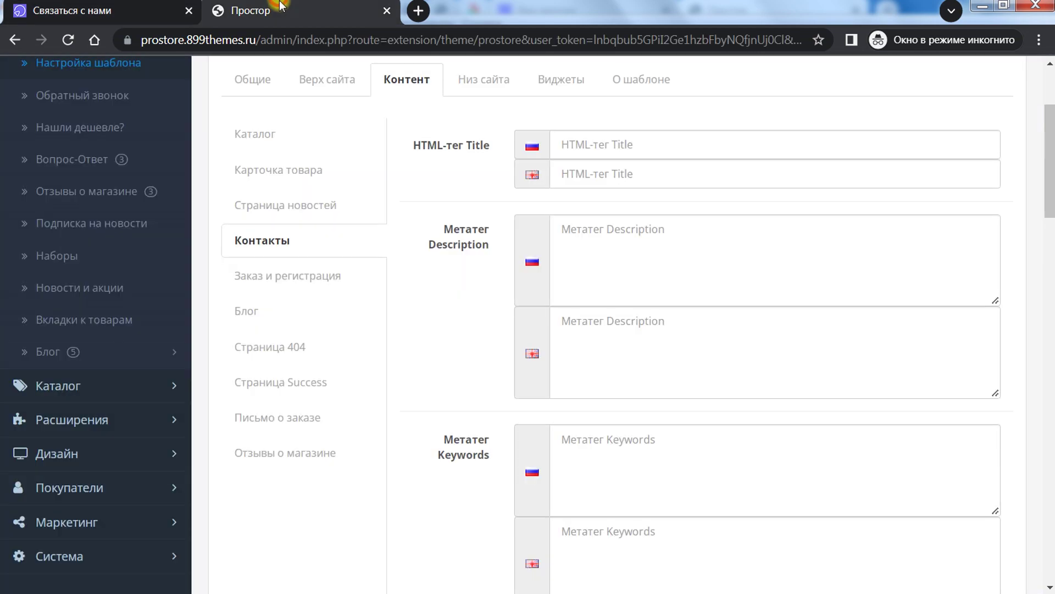
{"action": "scroll", "coordinate": [508, 319], "scroll_direction": "up", "scroll_amount": 1}
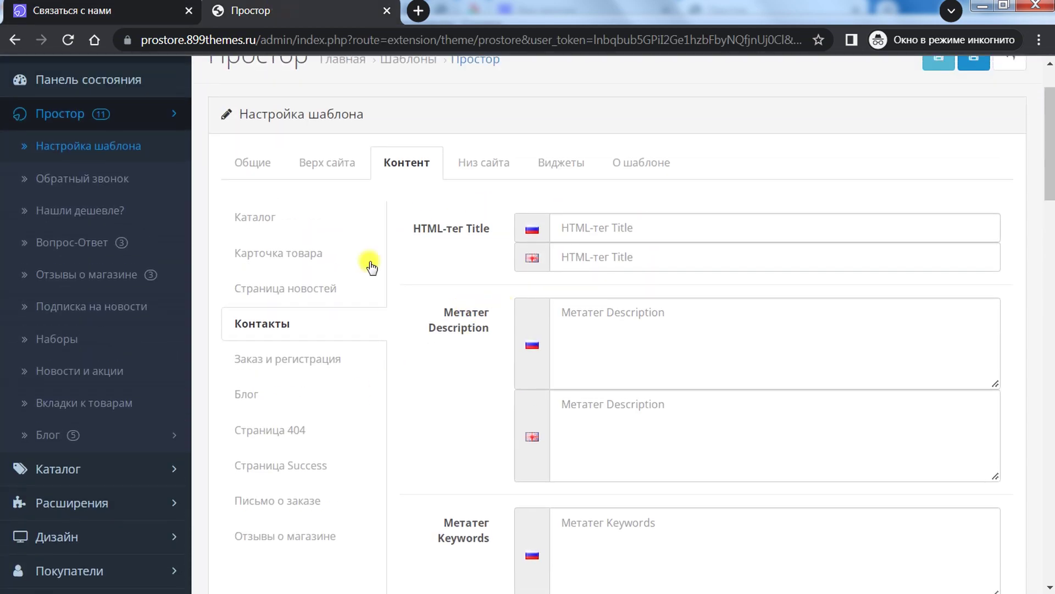
{"action": "scroll", "coordinate": [1043, 192], "scroll_direction": "down", "scroll_amount": 8}
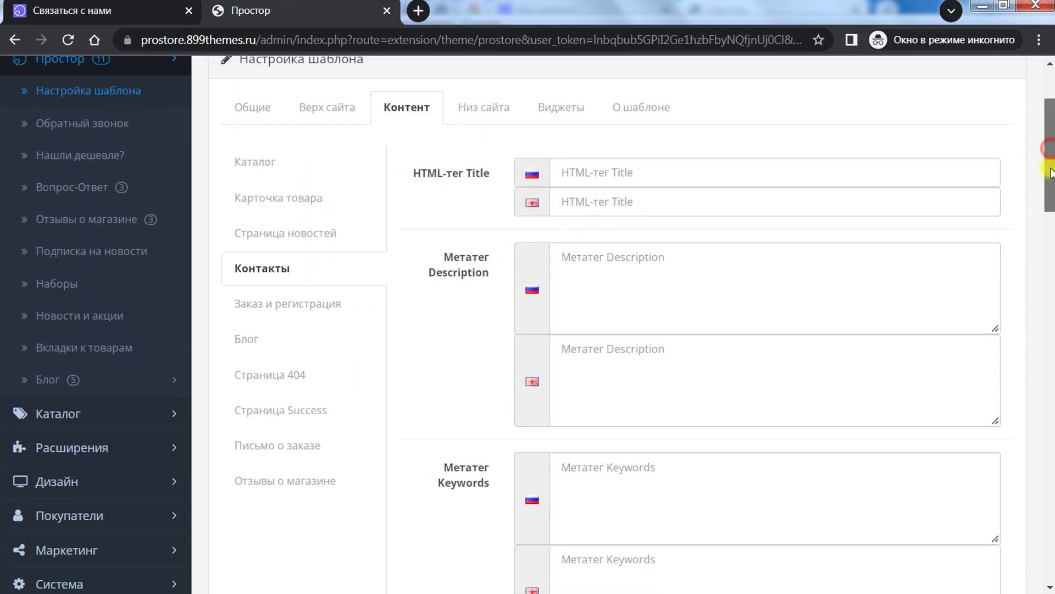
{"action": "left_click_drag", "start_coordinate": [1045, 244], "coordinate": [1040, 269]}
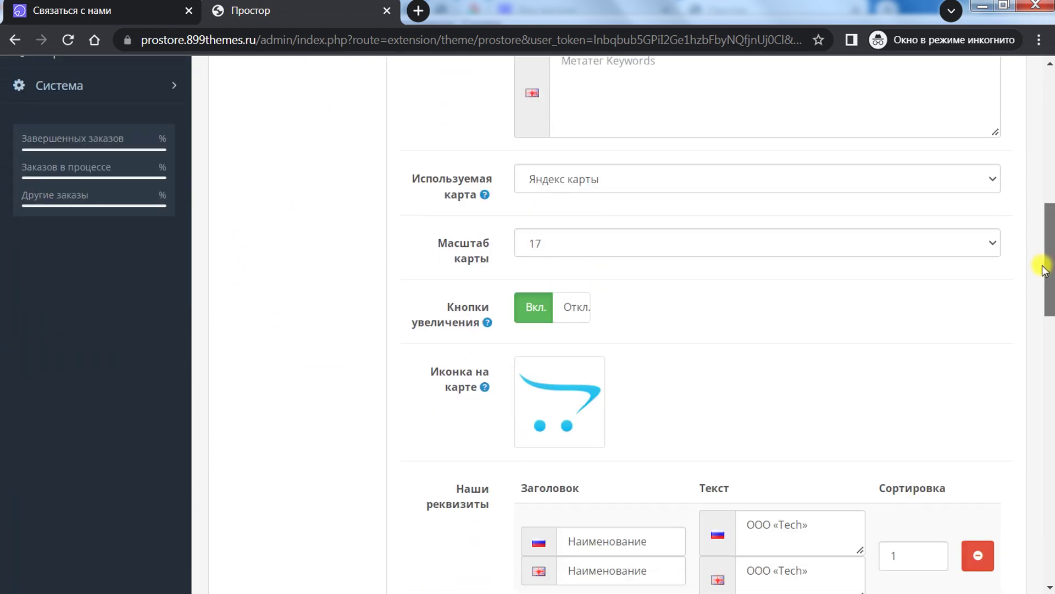
{"action": "scroll", "coordinate": [431, 318], "scroll_direction": "up", "scroll_amount": 3}
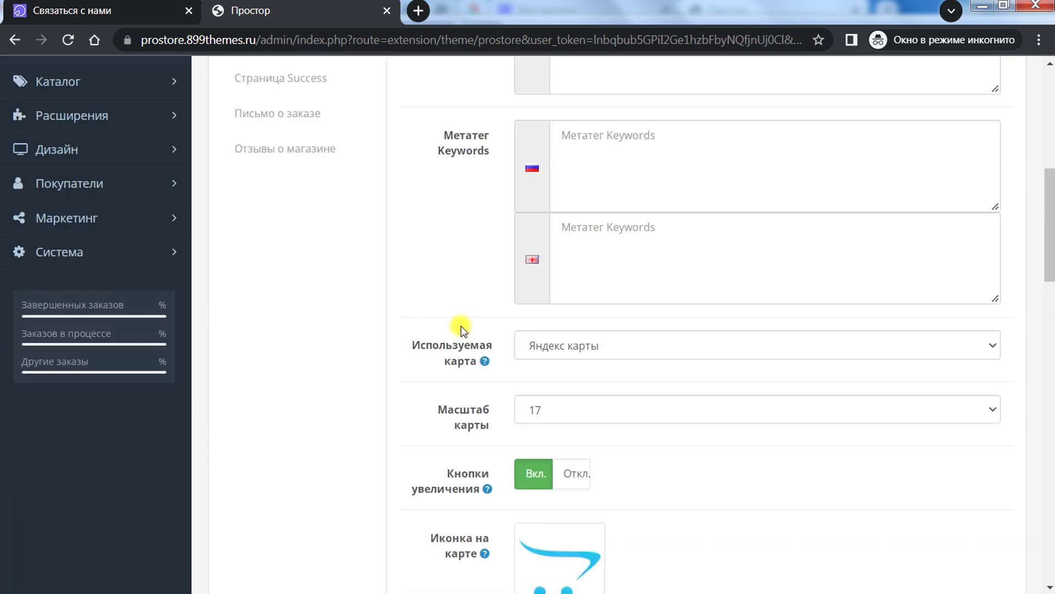
Step: Try the Используемая карта options (Yandex, none) and settle on Google карты
{"action": "left_click", "coordinate": [568, 345]}
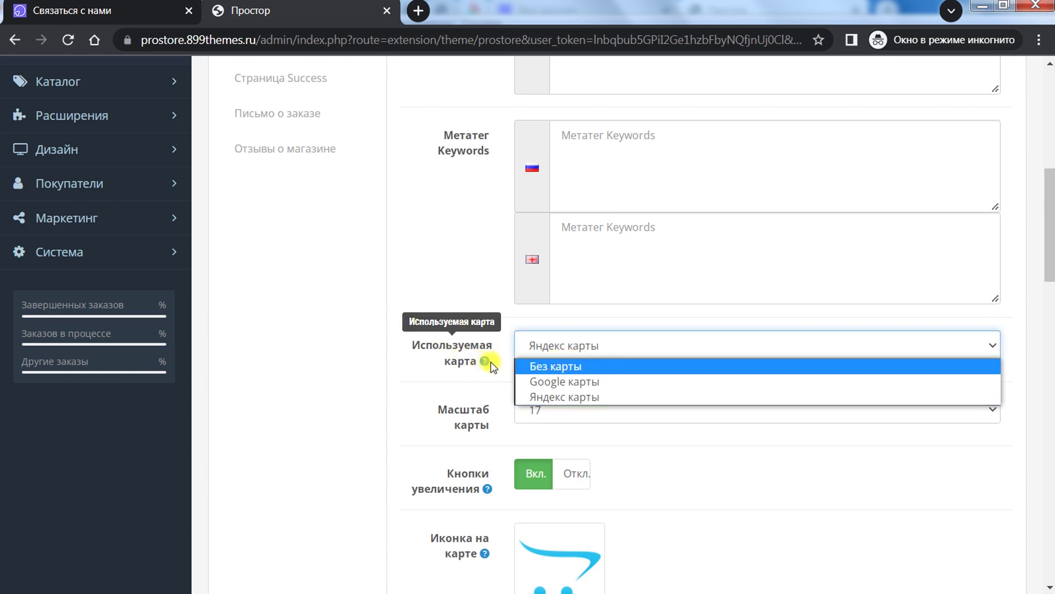
{"action": "left_click", "coordinate": [581, 396]}
{"action": "left_click", "coordinate": [176, 4]}
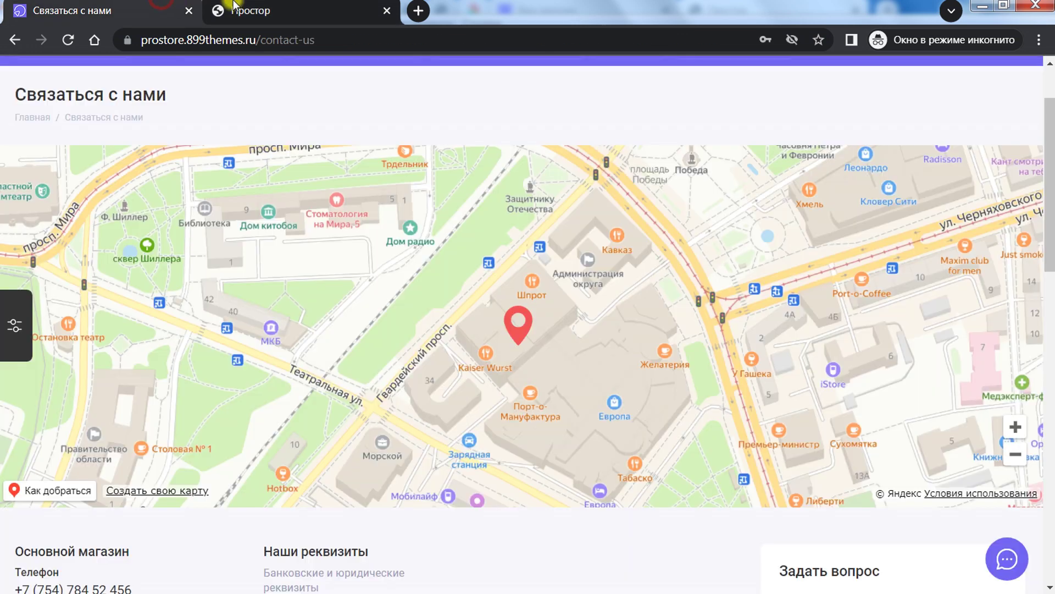
{"action": "left_click", "coordinate": [286, 6]}
{"action": "left_click", "coordinate": [569, 334]}
{"action": "left_click", "coordinate": [562, 380]}
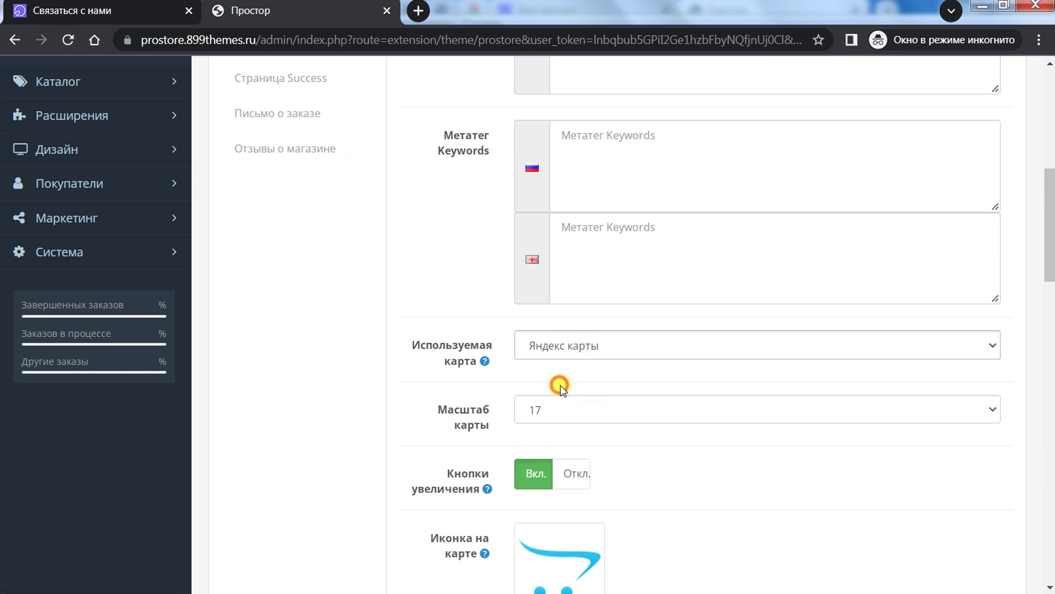
{"action": "left_click", "coordinate": [569, 350]}
{"action": "left_click", "coordinate": [567, 368]}
{"action": "left_click", "coordinate": [567, 344]}
{"action": "left_click", "coordinate": [556, 381]}
Step: Leave Масштаб карты at 17 and zoom the storefront contact map out to compare
{"action": "scroll", "coordinate": [438, 271], "scroll_direction": "down", "scroll_amount": 3}
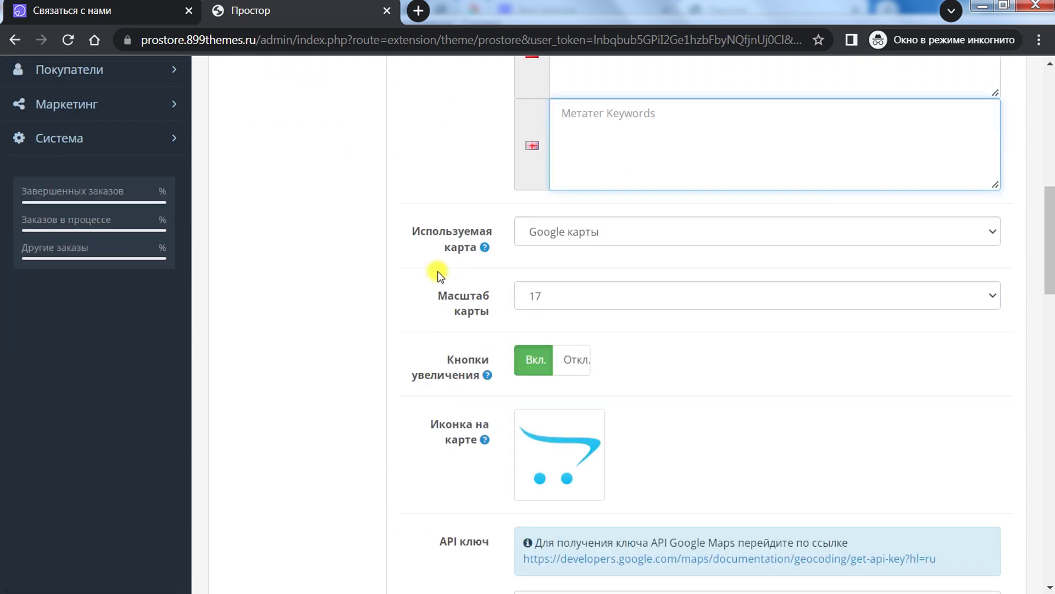
{"action": "left_click", "coordinate": [599, 242]}
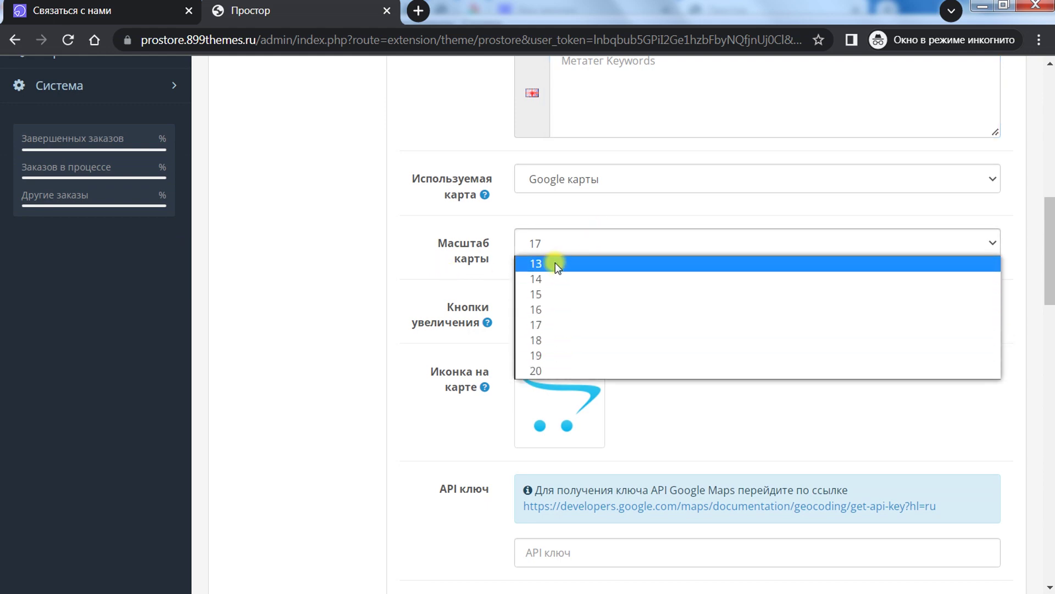
{"action": "left_click", "coordinate": [146, 3]}
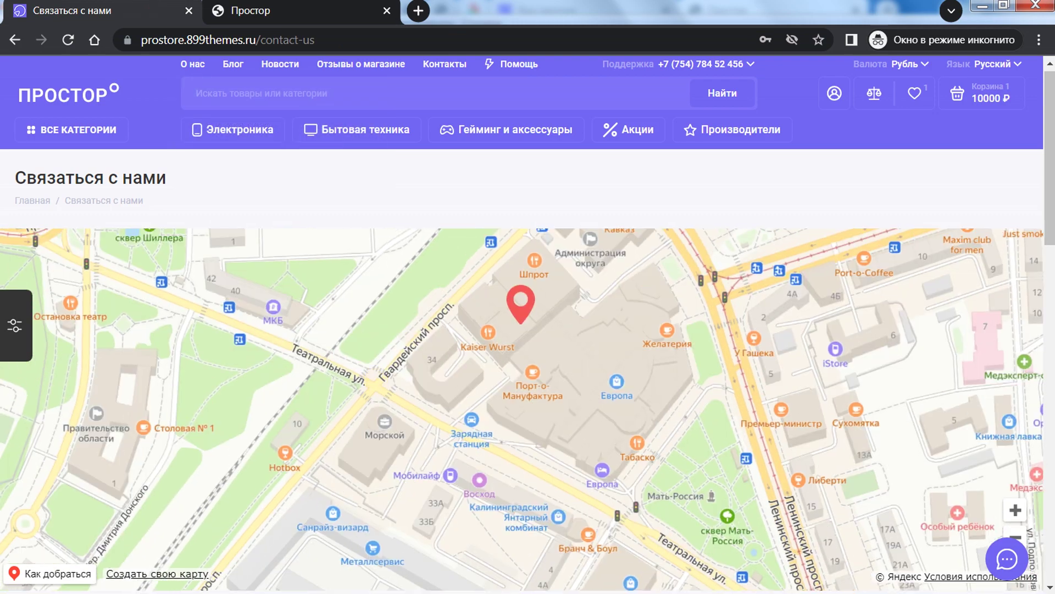
{"action": "left_click", "coordinate": [1015, 535]}
{"action": "scroll", "coordinate": [1013, 440], "scroll_direction": "down", "scroll_amount": 3}
{"action": "left_click", "coordinate": [1013, 376]}
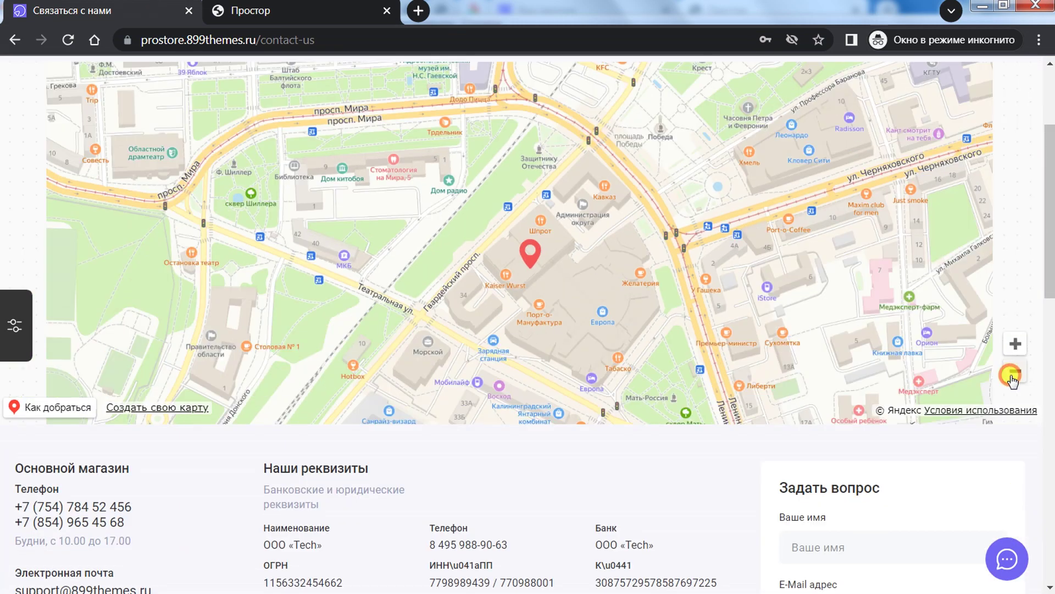
{"action": "left_click", "coordinate": [1013, 378]}
{"action": "left_click", "coordinate": [1013, 378]}
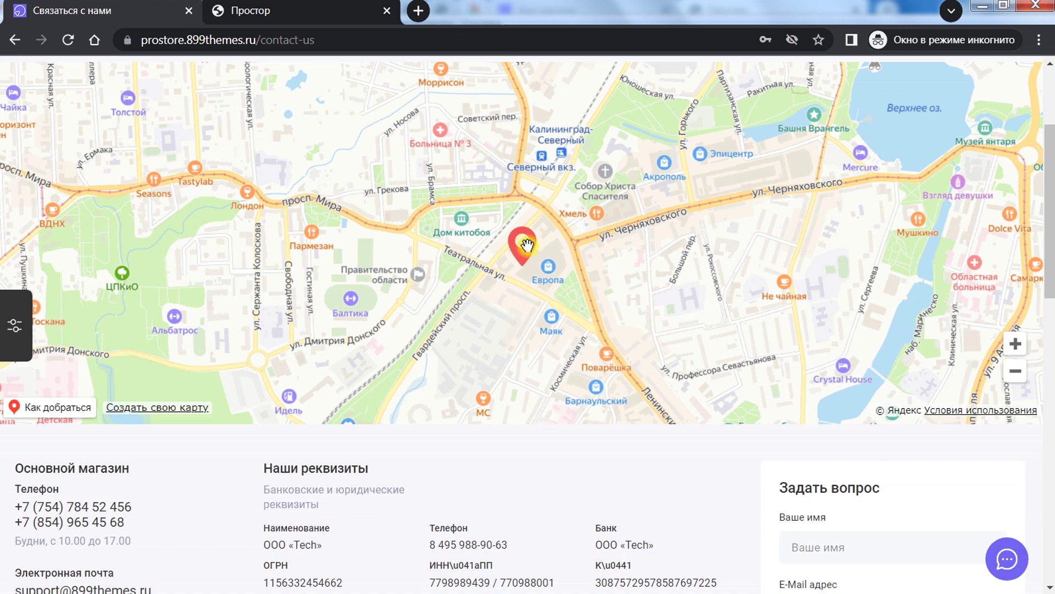
{"action": "scroll", "coordinate": [526, 244], "scroll_direction": "down", "scroll_amount": 3}
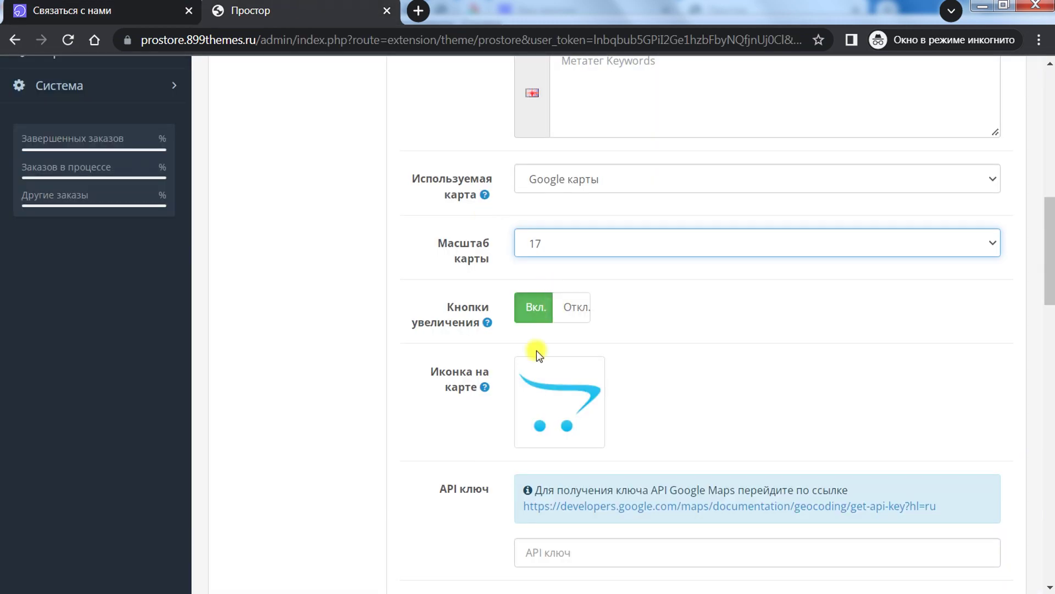
{"action": "left_click_drag", "start_coordinate": [1050, 246], "coordinate": [1022, 306]}
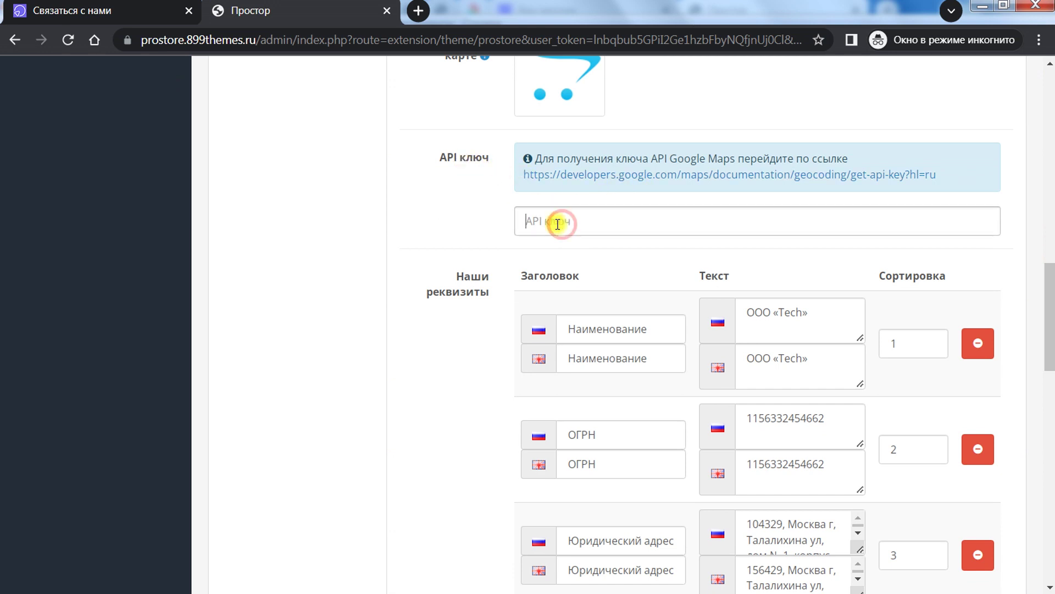
{"action": "scroll", "coordinate": [425, 235], "scroll_direction": "up", "scroll_amount": 2}
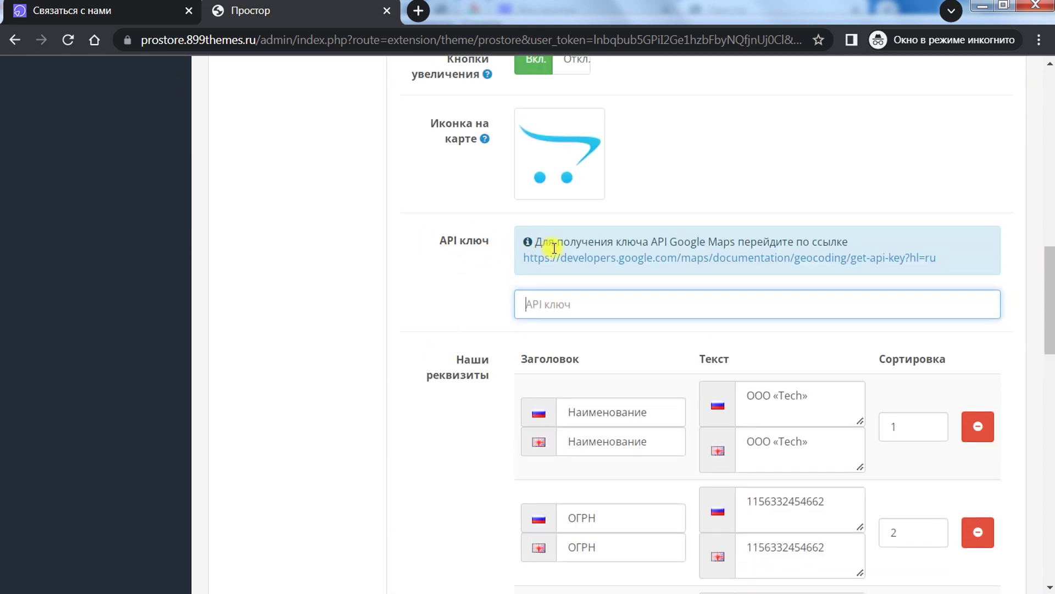
Step: Check the empty Google Maps API key field and reselect Google карты as the map type
{"action": "left_click_drag", "start_coordinate": [672, 241], "coordinate": [890, 240]}
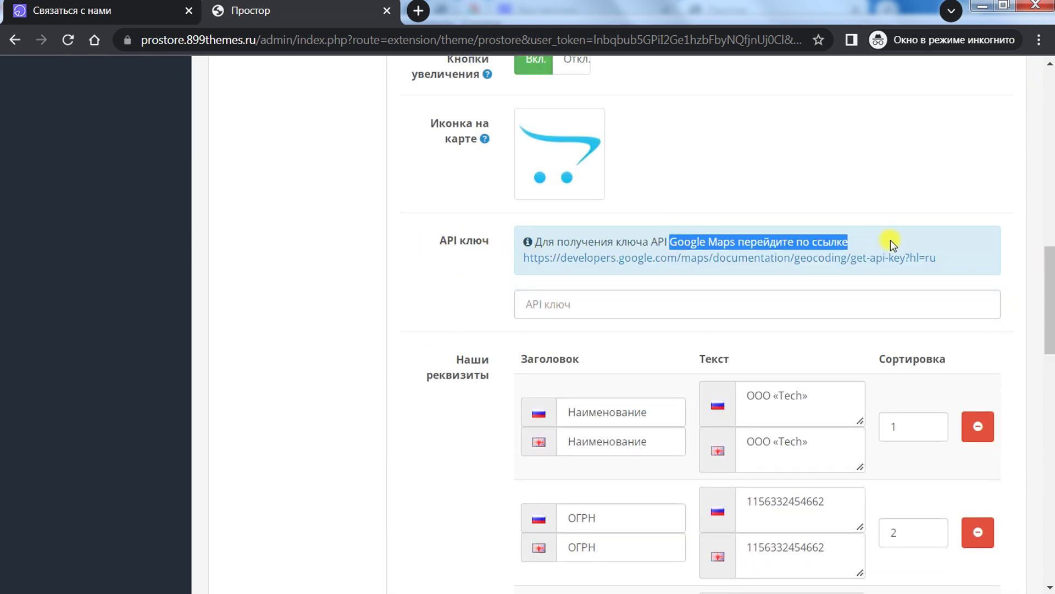
{"action": "left_click", "coordinate": [653, 294]}
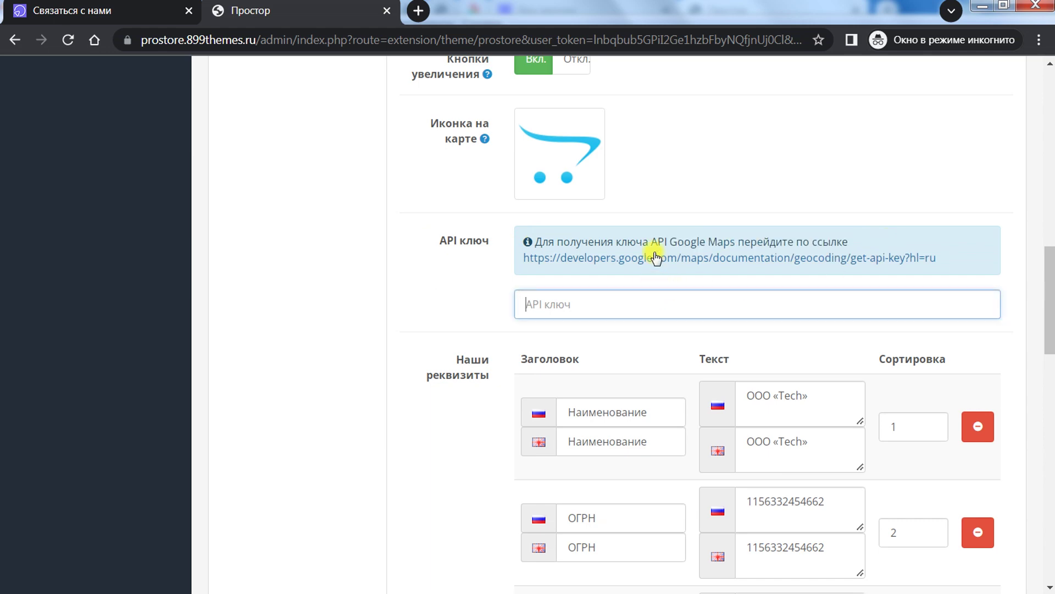
{"action": "left_click_drag", "start_coordinate": [1050, 283], "coordinate": [1050, 199]}
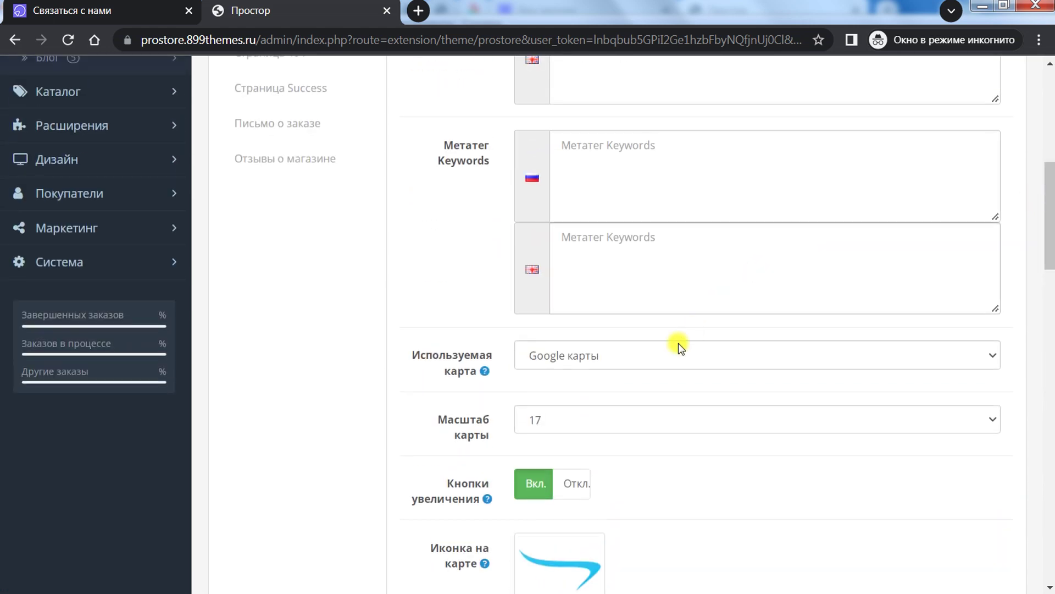
{"action": "left_click", "coordinate": [632, 355]}
{"action": "left_click", "coordinate": [721, 458]}
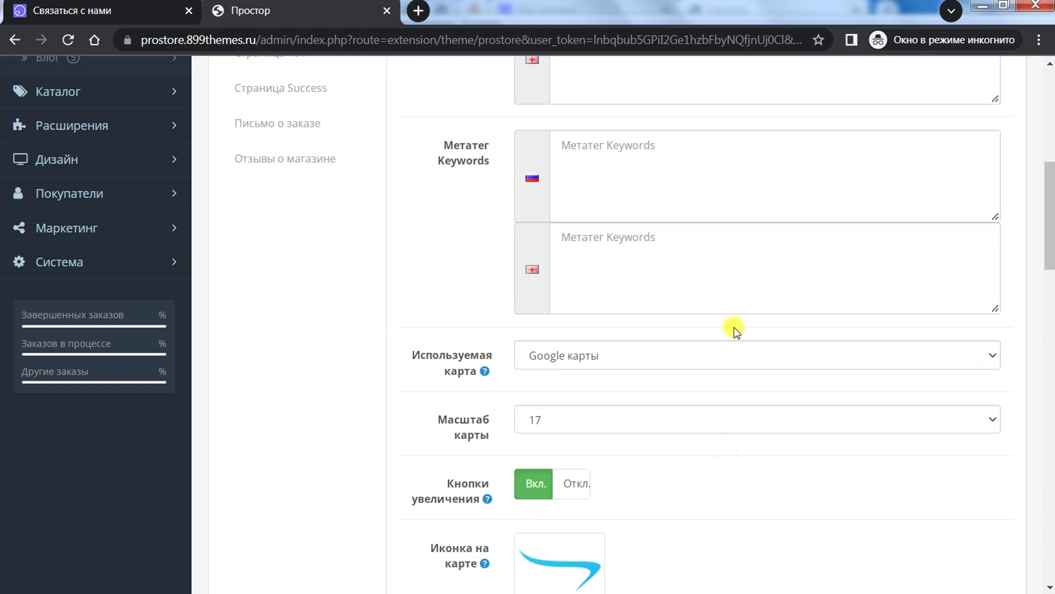
{"action": "left_click", "coordinate": [618, 358]}
{"action": "left_click", "coordinate": [570, 405]}
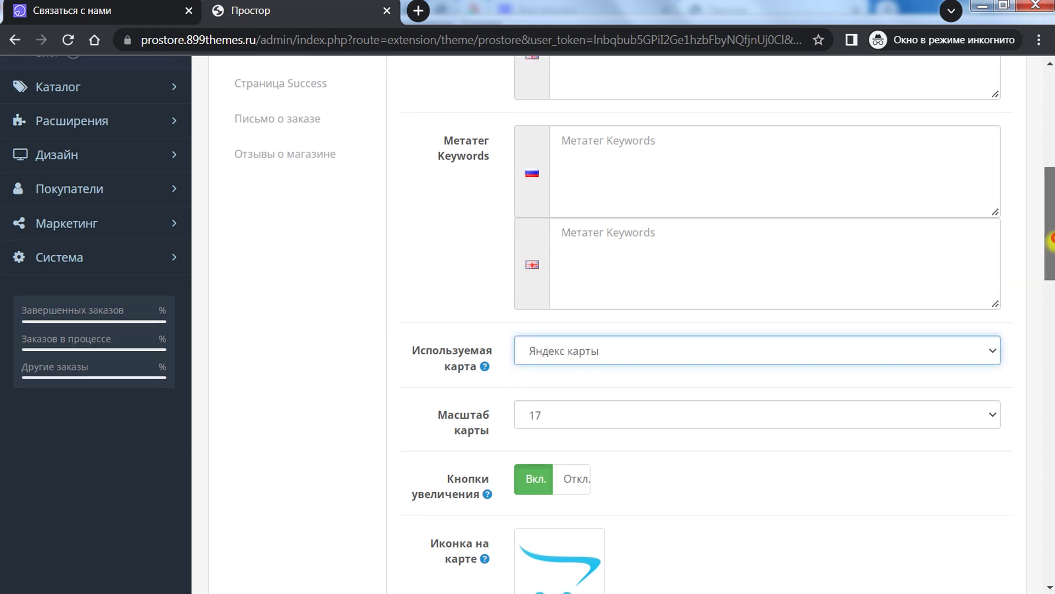
{"action": "scroll", "coordinate": [879, 292], "scroll_direction": "down", "scroll_amount": 8}
{"action": "scroll", "coordinate": [819, 240], "scroll_direction": "up", "scroll_amount": 4}
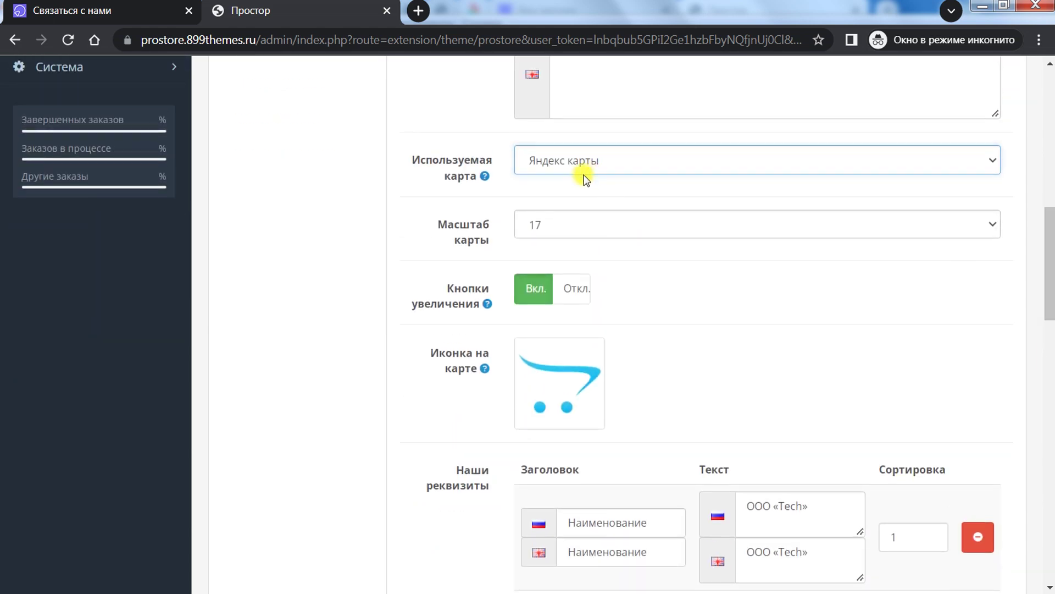
{"action": "left_click", "coordinate": [579, 175]}
{"action": "left_click", "coordinate": [572, 195]}
Step: Scroll the Contacts settings and glance at the storefront contact page
{"action": "scroll", "coordinate": [678, 404], "scroll_direction": "down", "scroll_amount": 7}
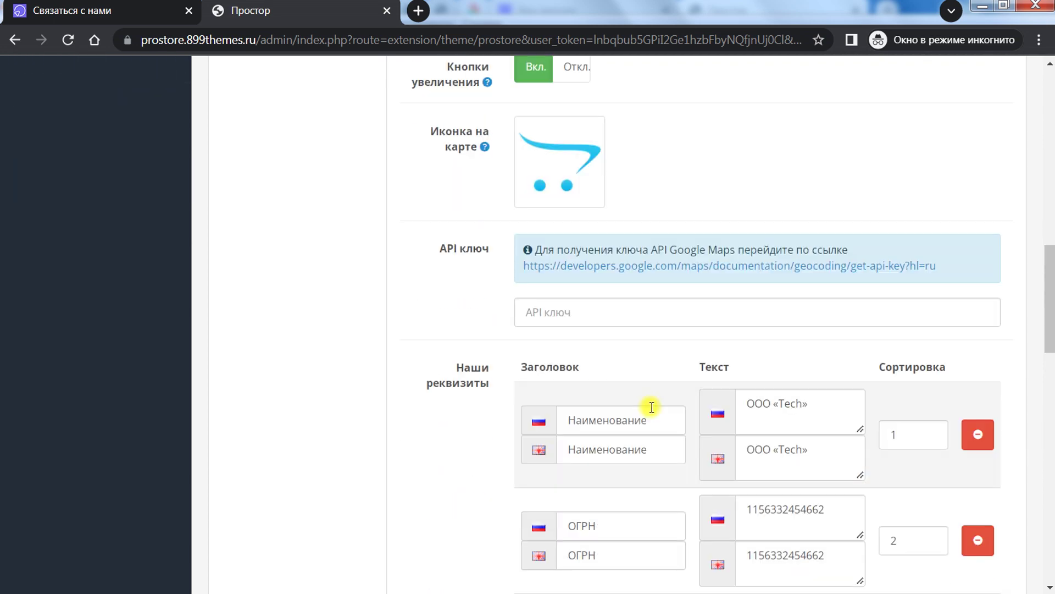
{"action": "scroll", "coordinate": [390, 349], "scroll_direction": "down", "scroll_amount": 3}
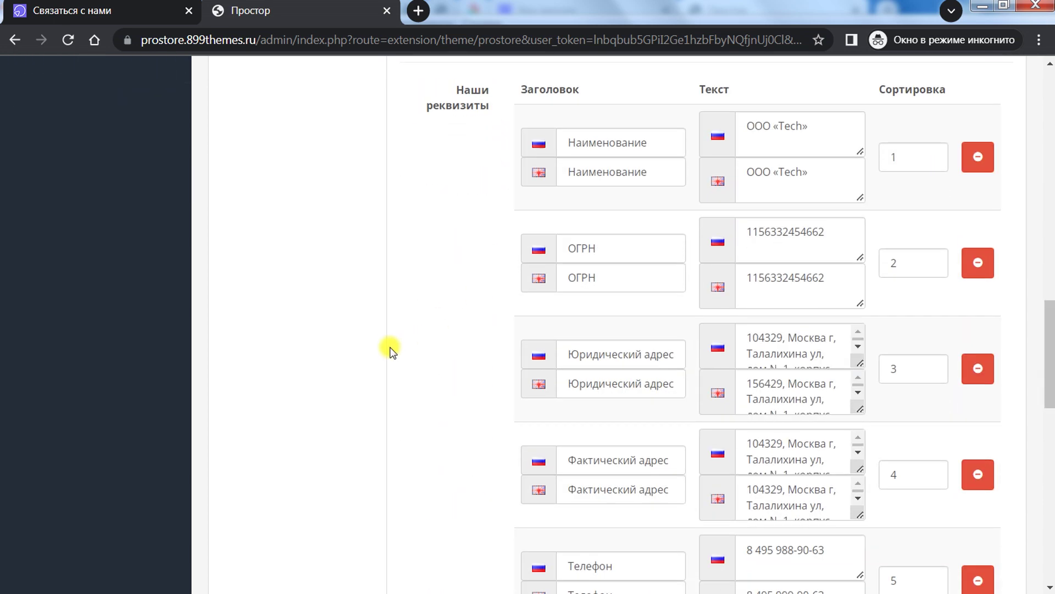
{"action": "scroll", "coordinate": [401, 349], "scroll_direction": "up", "scroll_amount": 1}
{"action": "scroll", "coordinate": [628, 287], "scroll_direction": "up", "scroll_amount": 4}
{"action": "scroll", "coordinate": [520, 333], "scroll_direction": "down", "scroll_amount": 2}
{"action": "scroll", "coordinate": [520, 329], "scroll_direction": "down", "scroll_amount": 18}
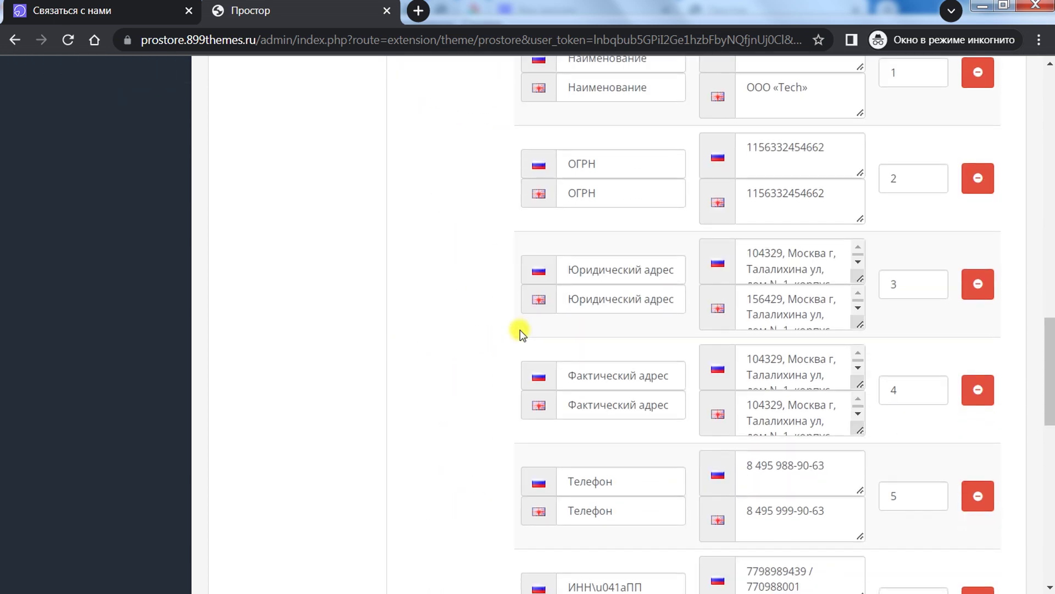
{"action": "scroll", "coordinate": [520, 339], "scroll_direction": "up", "scroll_amount": 20}
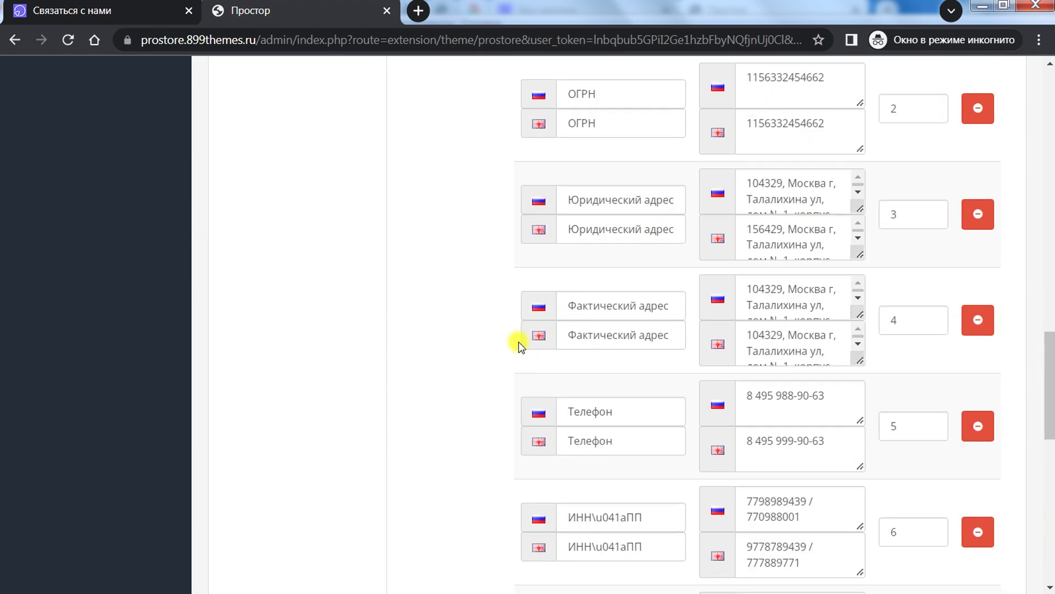
{"action": "scroll", "coordinate": [519, 341], "scroll_direction": "down", "scroll_amount": 4}
{"action": "left_click", "coordinate": [163, 7]}
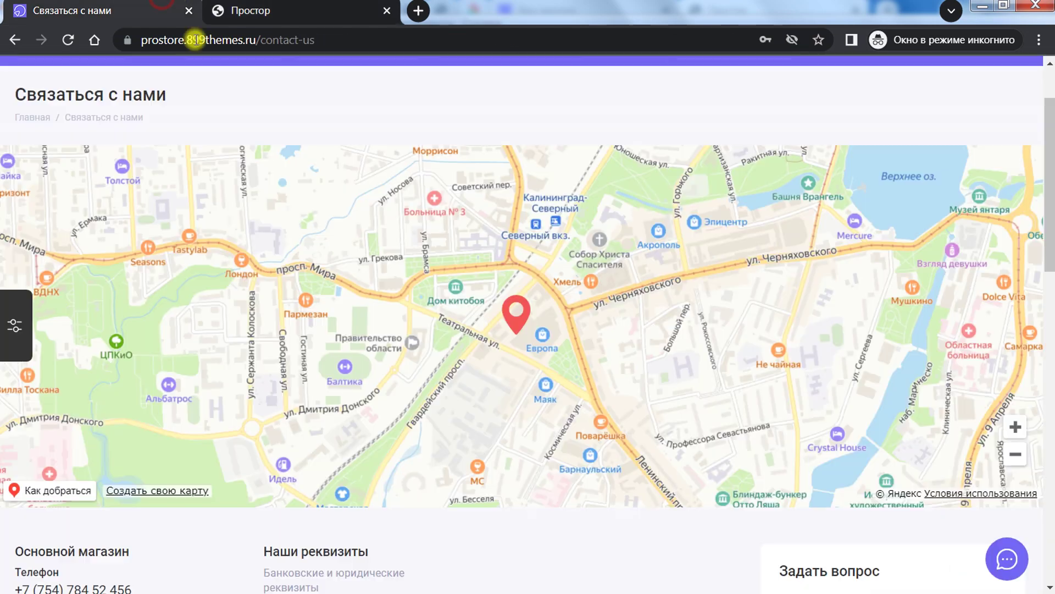
{"action": "scroll", "coordinate": [671, 460], "scroll_direction": "down", "scroll_amount": 6}
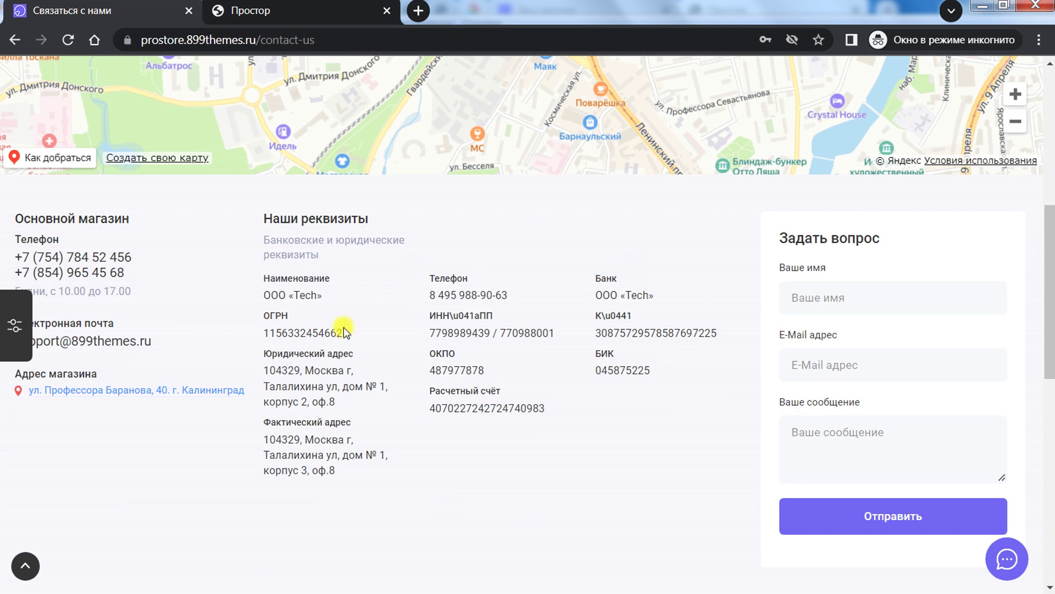
{"action": "key", "text": "ctrl+Tab"}
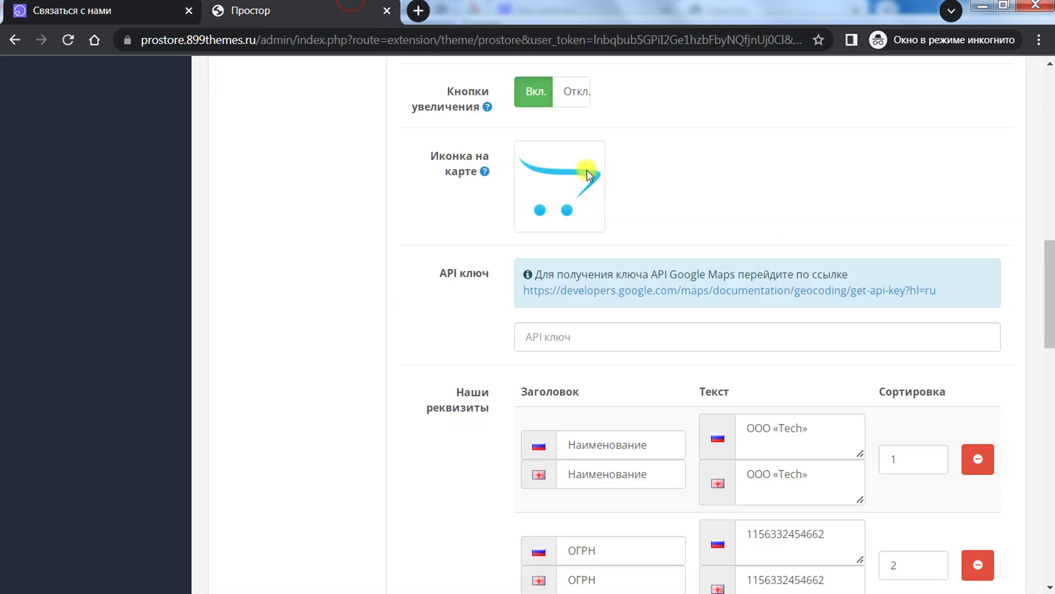
Step: Add an empty company requisites row and click through its heading, text and sort order fields
{"action": "scroll", "coordinate": [1021, 418], "scroll_direction": "down", "scroll_amount": 10}
{"action": "scroll", "coordinate": [1001, 494], "scroll_direction": "down", "scroll_amount": 10}
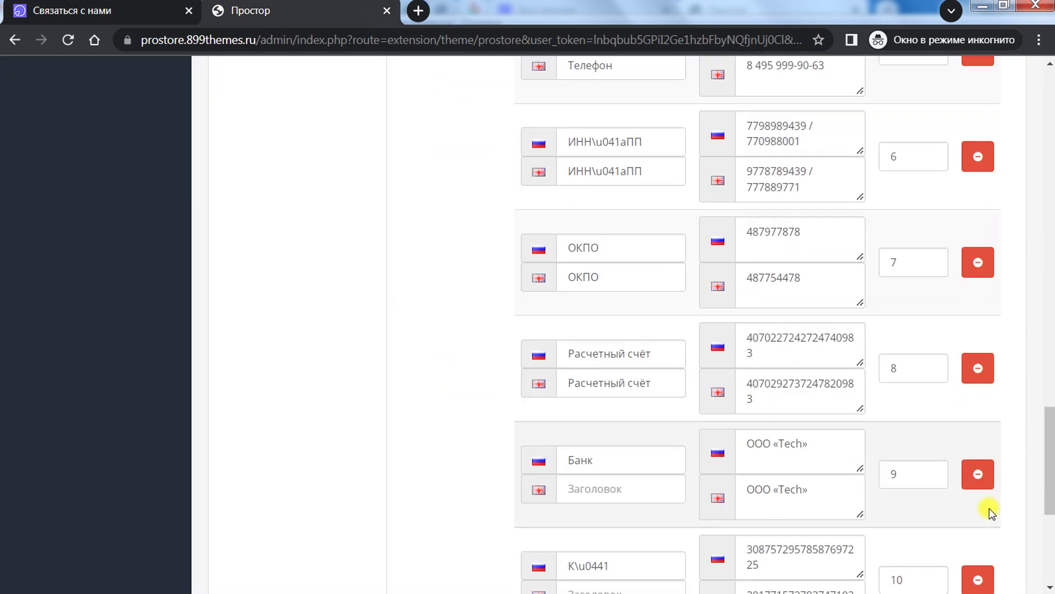
{"action": "left_click", "coordinate": [974, 429]}
{"action": "left_click", "coordinate": [604, 437]}
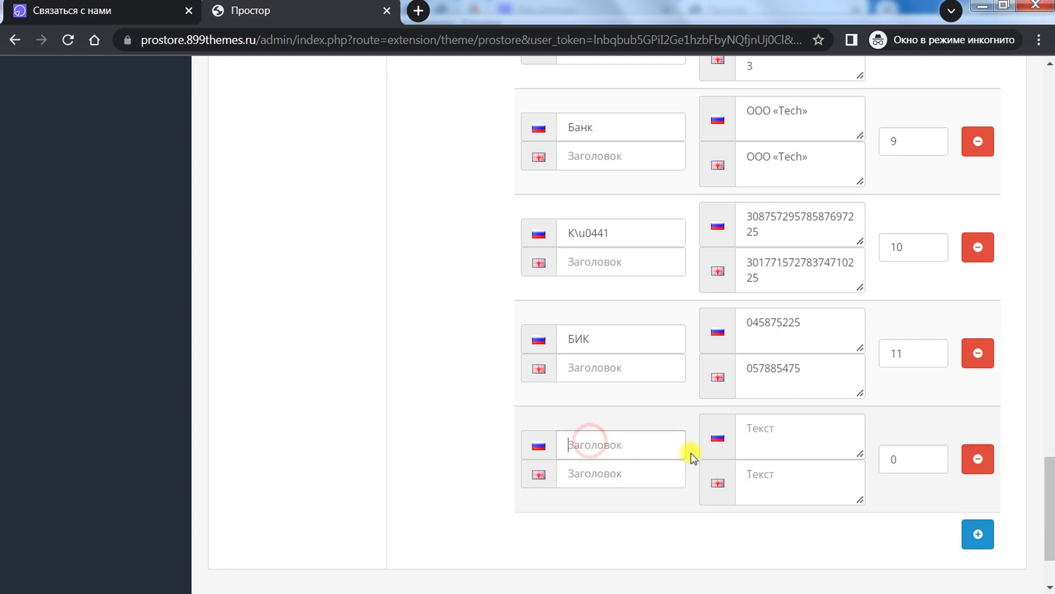
{"action": "left_click", "coordinate": [766, 426]}
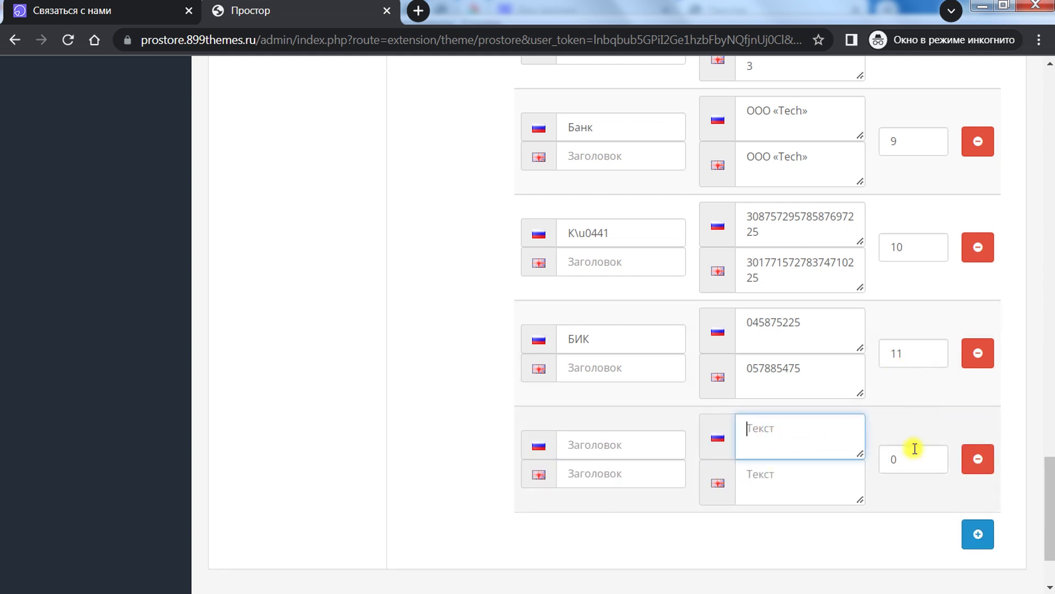
{"action": "double_click", "coordinate": [895, 460]}
Step: Highlight the bank, account and БИК requisites on the storefront contact page, then return to admin
{"action": "left_click", "coordinate": [180, 6]}
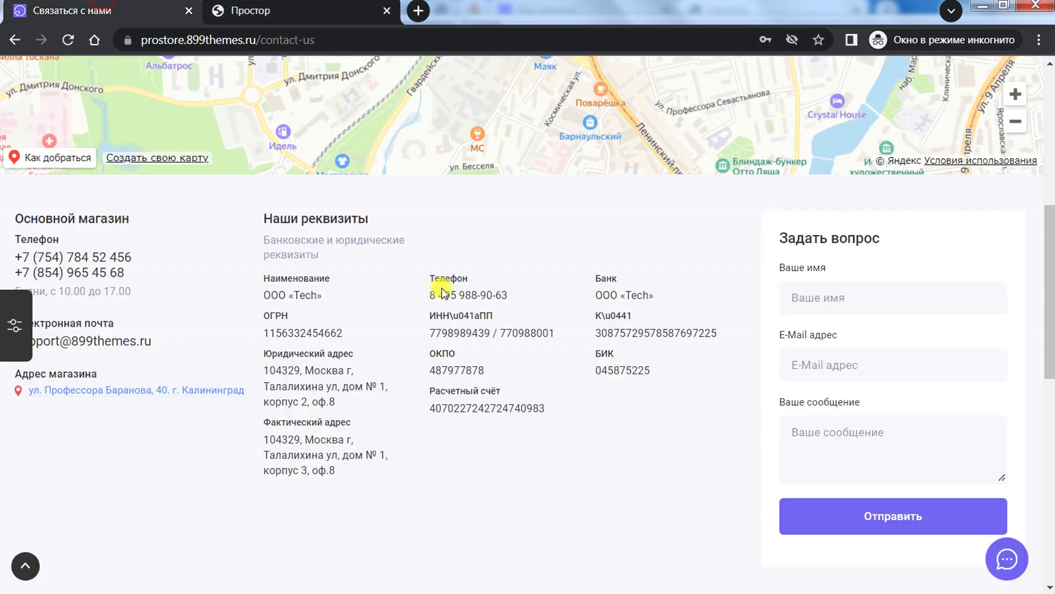
{"action": "left_click_drag", "start_coordinate": [254, 280], "coordinate": [617, 405]}
{"action": "left_click", "coordinate": [669, 444]}
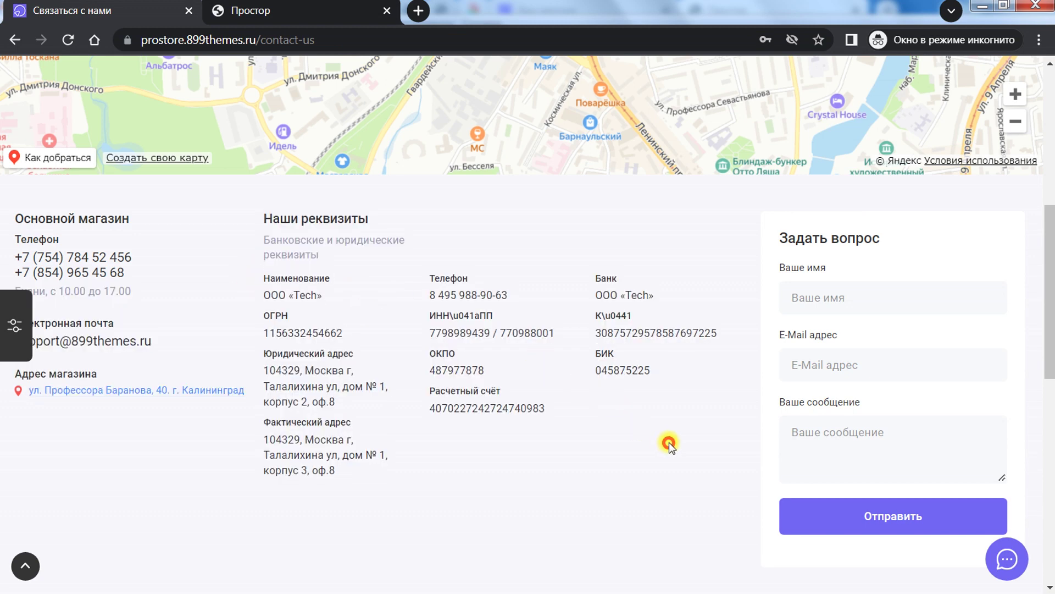
{"action": "left_click_drag", "start_coordinate": [262, 277], "coordinate": [632, 416]}
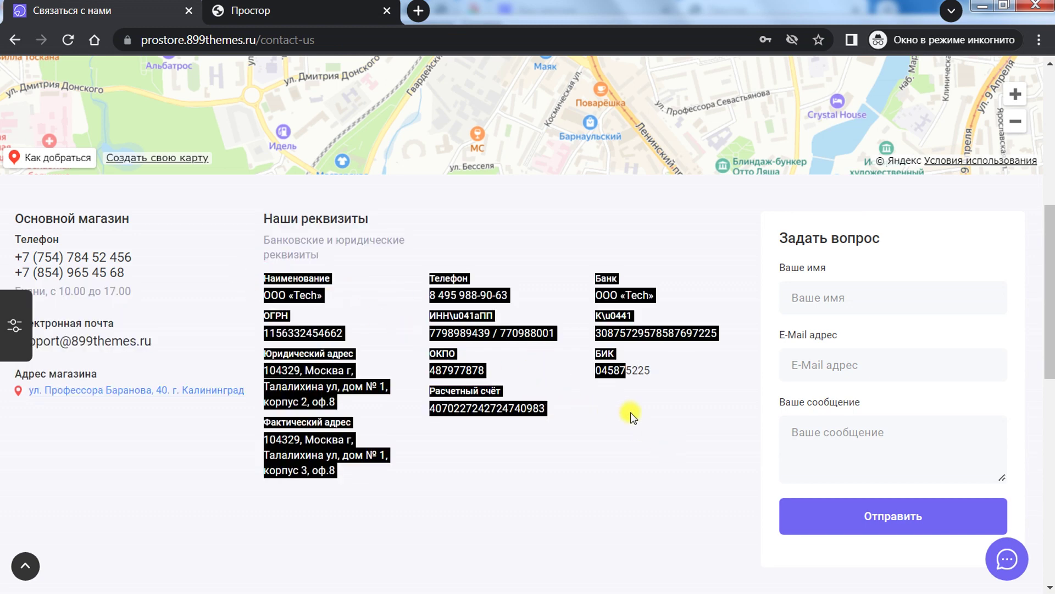
{"action": "left_click", "coordinate": [602, 441]}
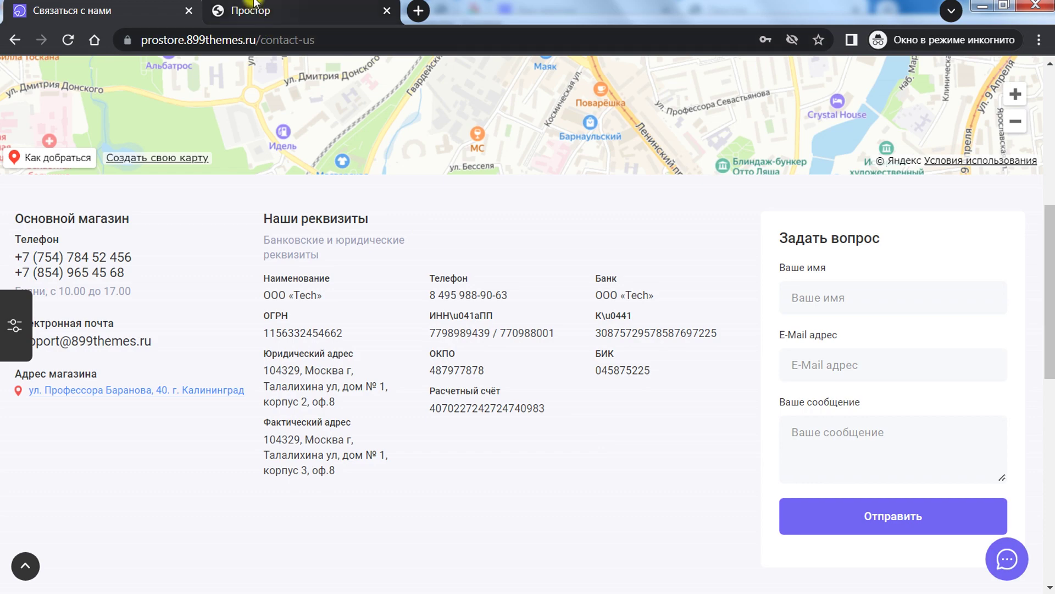
{"action": "left_click", "coordinate": [274, 25]}
{"action": "left_click_drag", "start_coordinate": [1050, 492], "coordinate": [1047, 159]}
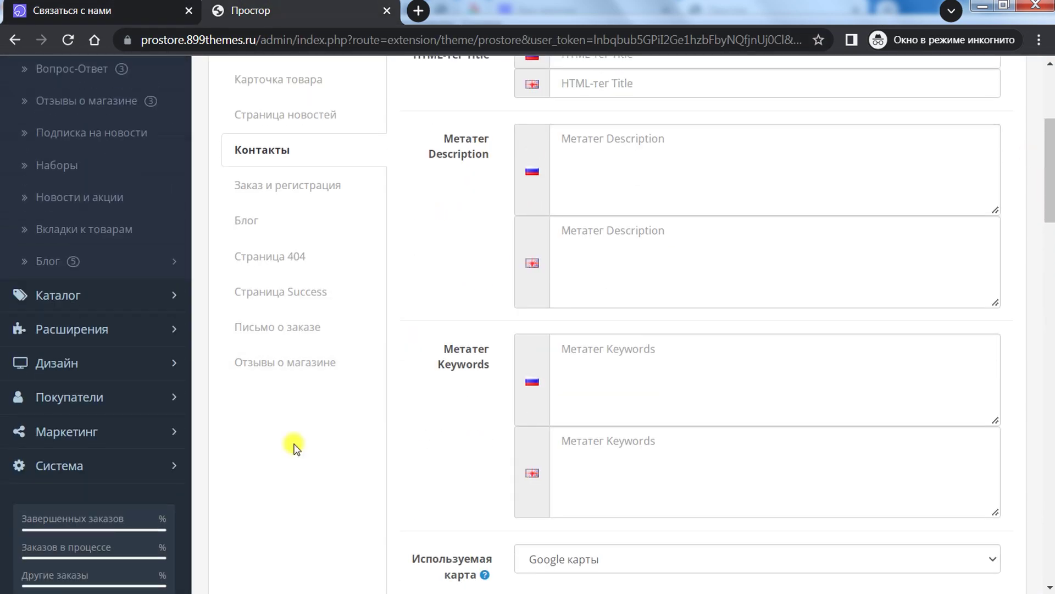
Step: Review Заказ и регистрация (guest checkout, delivery address off, minimum order 500), then load the store home page
{"action": "scroll", "coordinate": [297, 441], "scroll_direction": "up", "scroll_amount": 3}
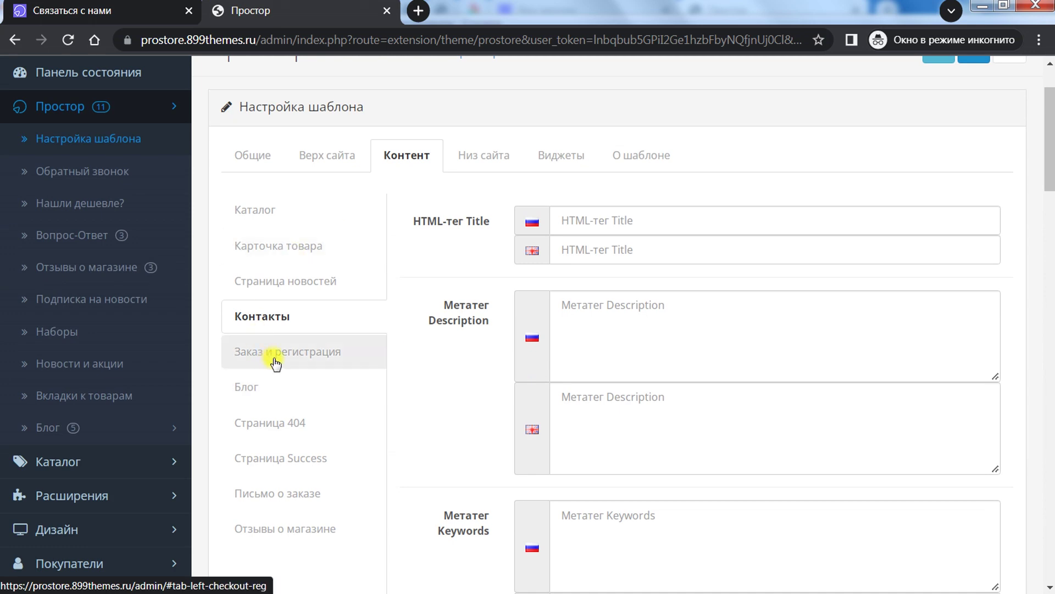
{"action": "left_click", "coordinate": [275, 363]}
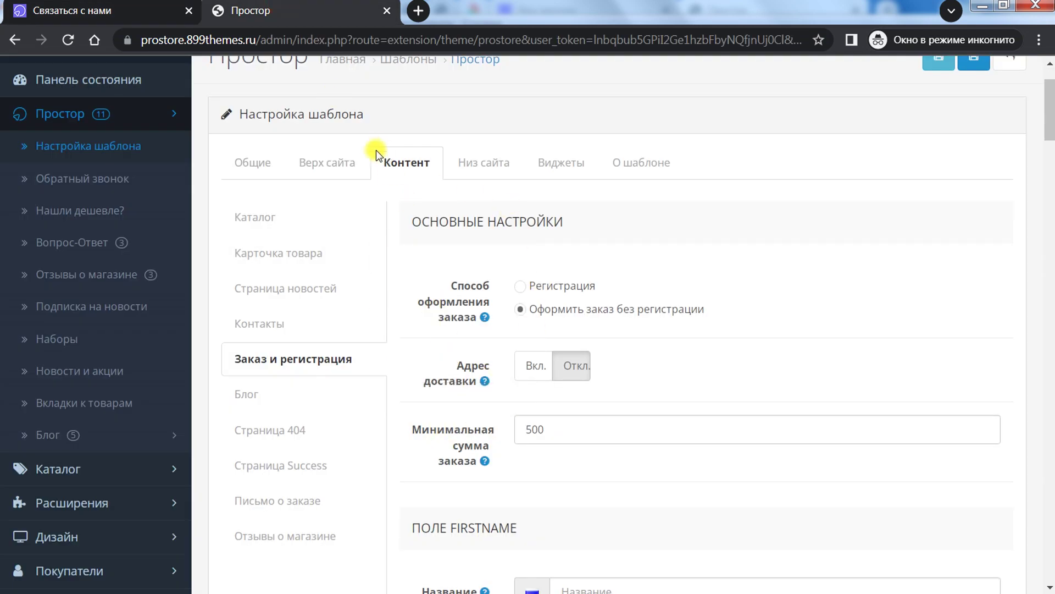
{"action": "scroll", "coordinate": [440, 345], "scroll_direction": "down", "scroll_amount": 3}
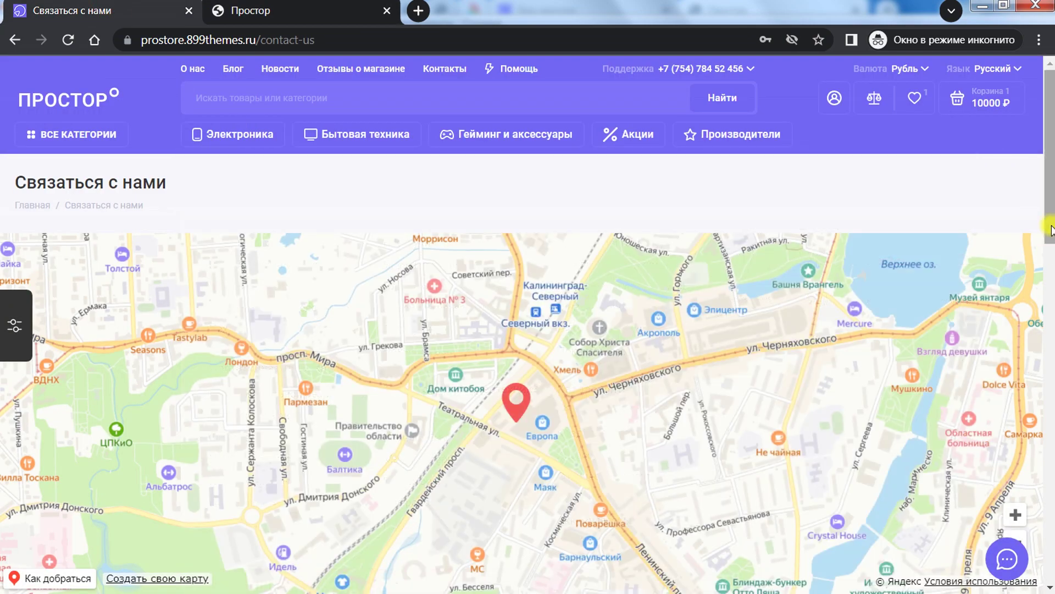
{"action": "left_click_drag", "start_coordinate": [1051, 231], "coordinate": [324, 191]}
{"action": "left_click", "coordinate": [66, 98]}
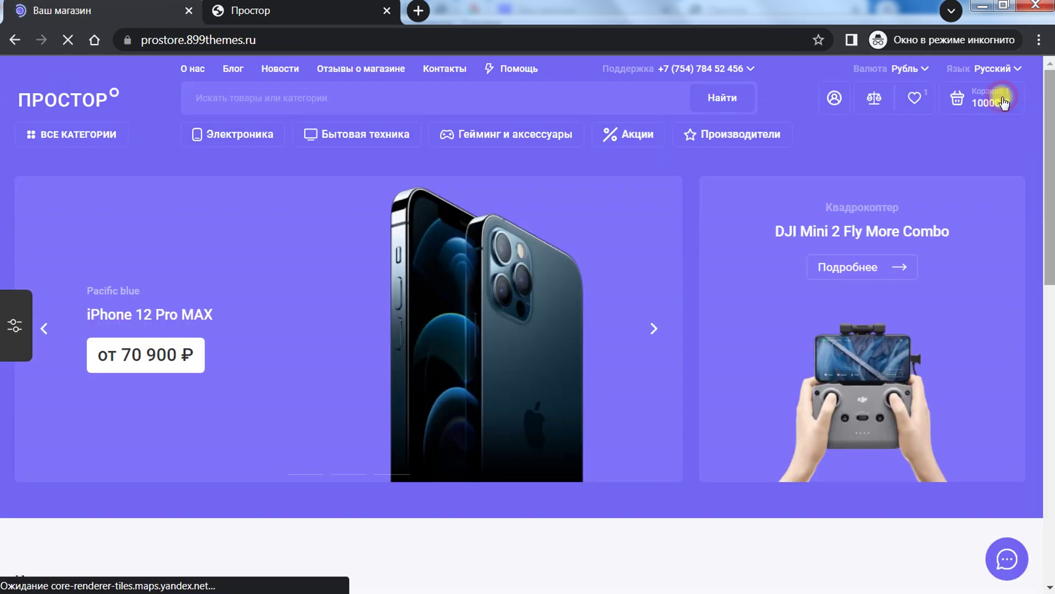
Step: Go from the cart to Оформление заказа and review the storefront checkout form
{"action": "left_click", "coordinate": [998, 99]}
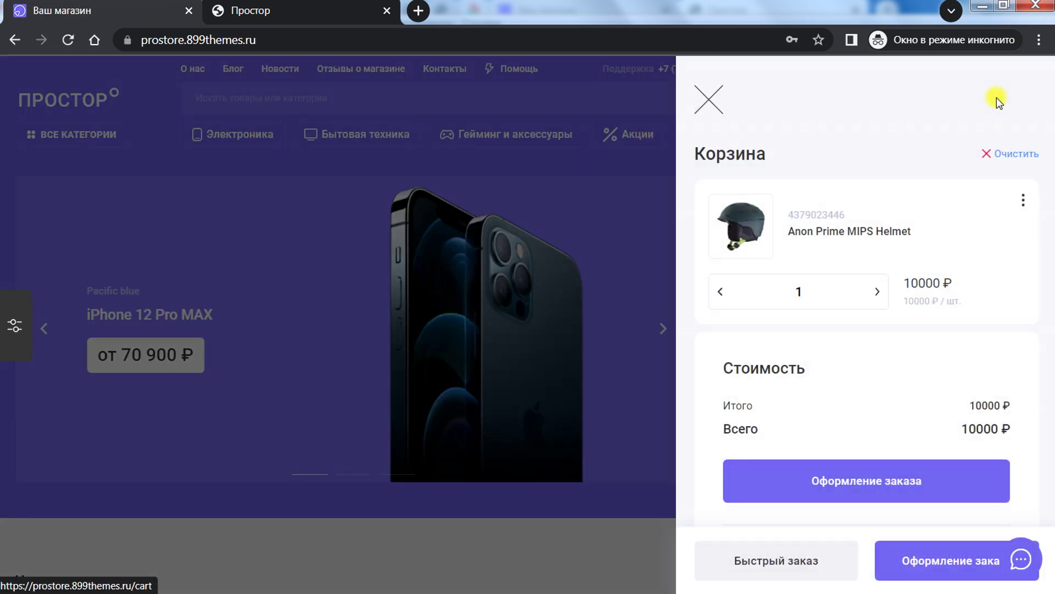
{"action": "left_click", "coordinate": [889, 486]}
{"action": "scroll", "coordinate": [577, 379], "scroll_direction": "down", "scroll_amount": 2}
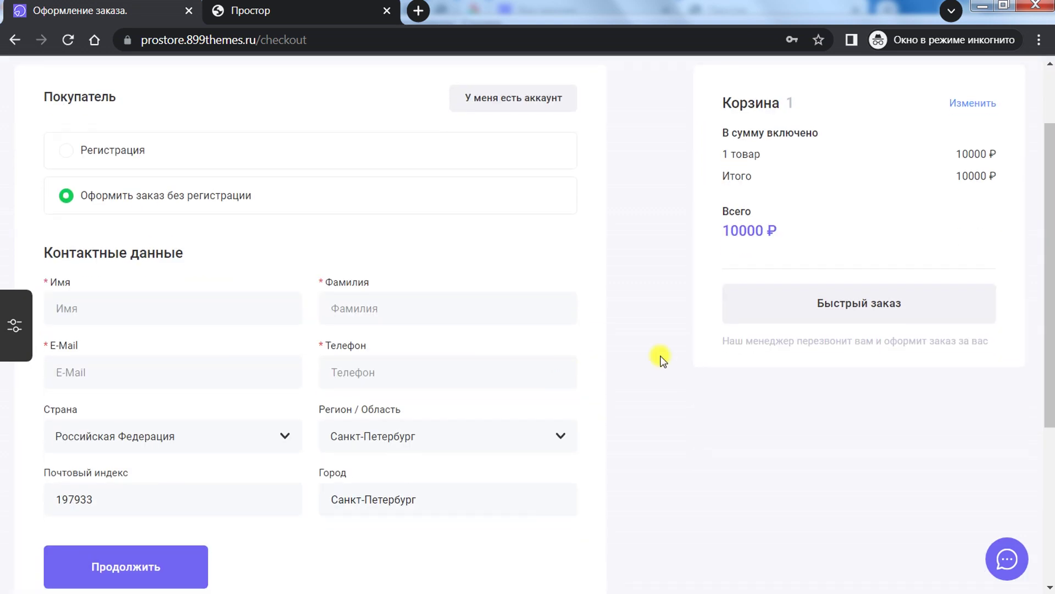
{"action": "left_click_drag", "start_coordinate": [1050, 265], "coordinate": [1051, 212]}
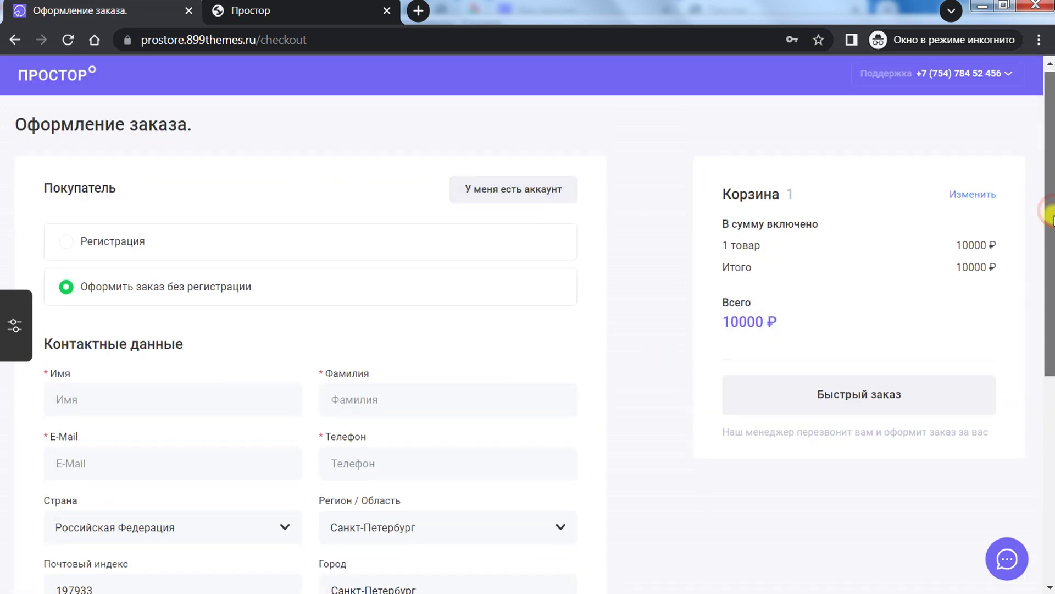
{"action": "mouse_move", "coordinate": [1051, 211]}
{"action": "left_mouse_down"}
{"action": "mouse_move", "coordinate": [1051, 418]}
{"action": "mouse_move", "coordinate": [1046, 195]}
{"action": "left_mouse_up"}
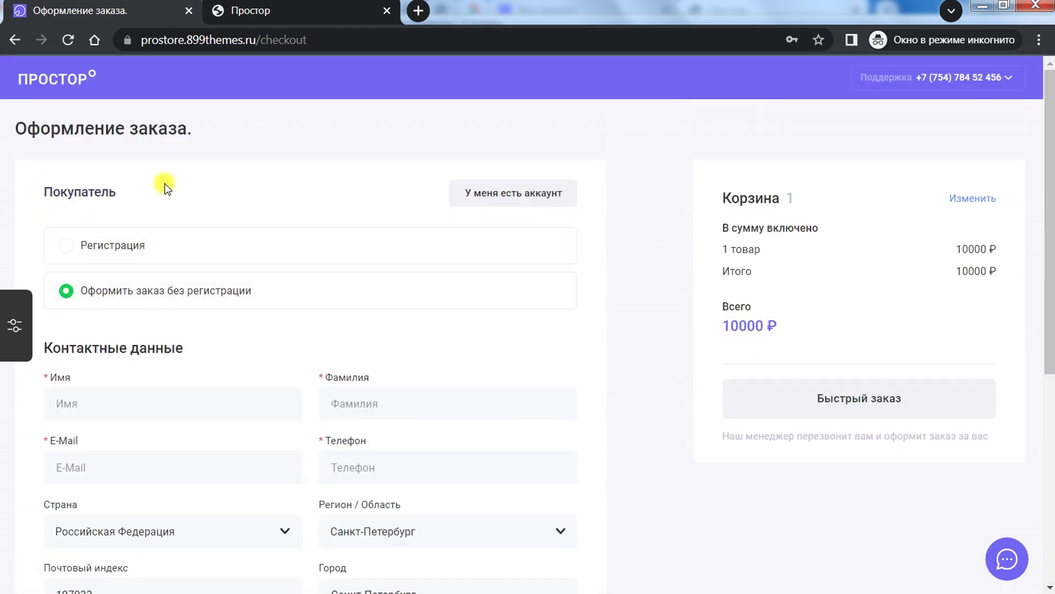
{"action": "scroll", "coordinate": [198, 278], "scroll_direction": "down", "scroll_amount": 7}
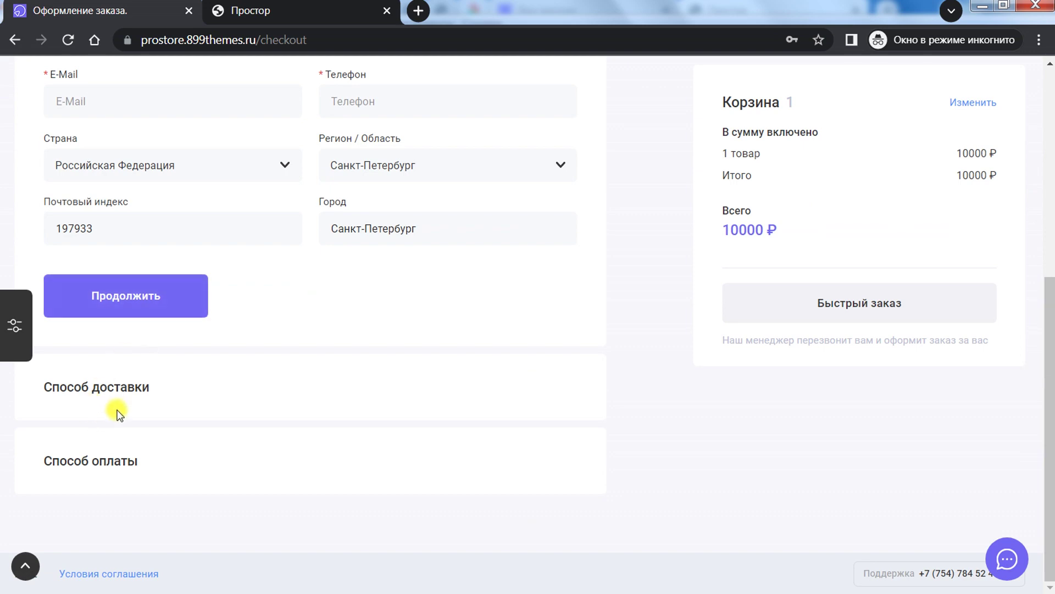
{"action": "left_click", "coordinate": [131, 392]}
{"action": "scroll", "coordinate": [665, 340], "scroll_direction": "up", "scroll_amount": 7}
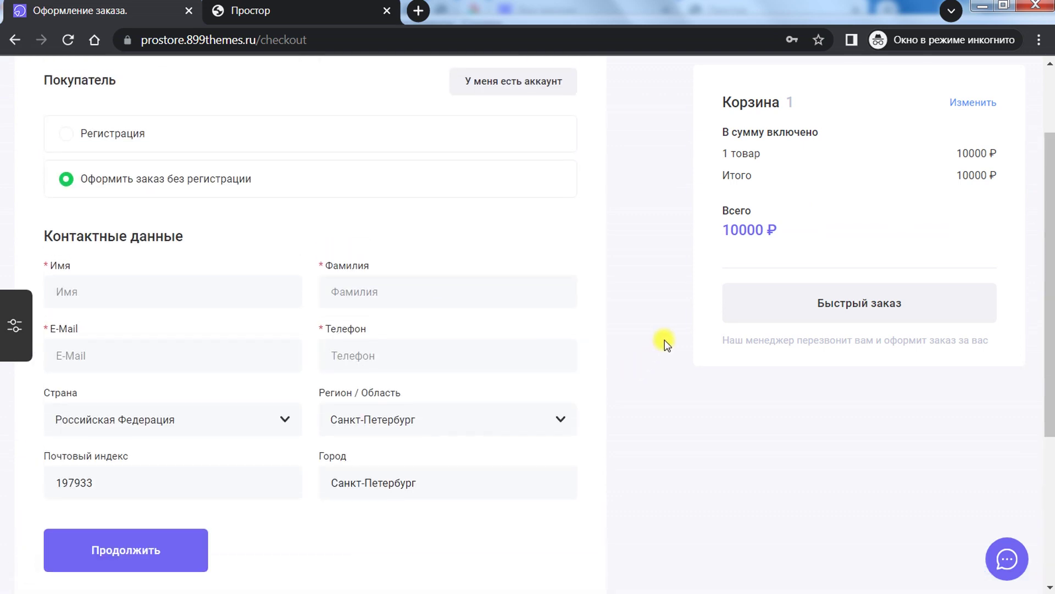
{"action": "left_click", "coordinate": [882, 401]}
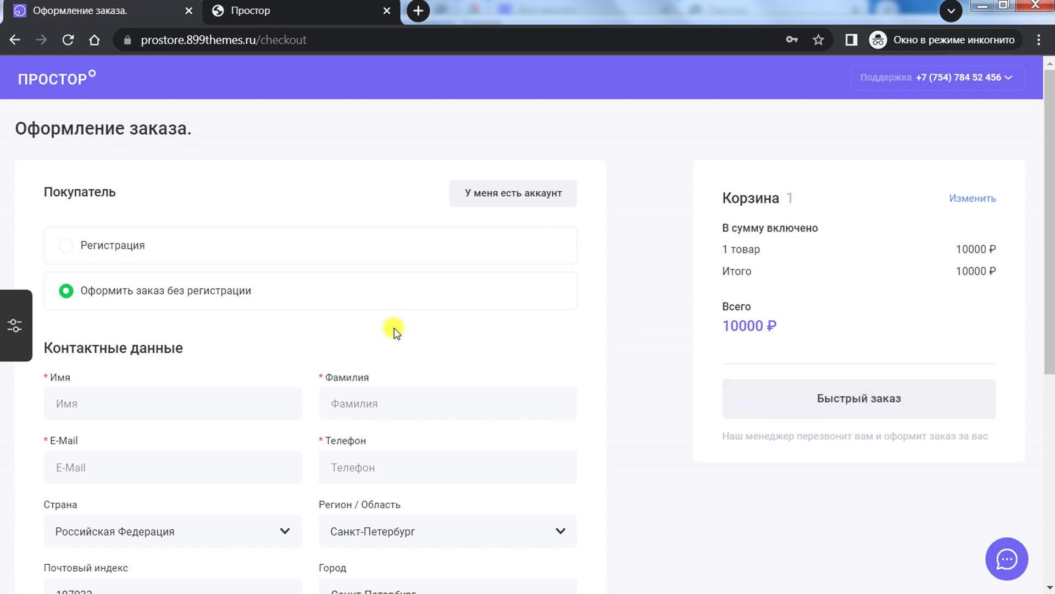
{"action": "scroll", "coordinate": [393, 329], "scroll_direction": "down", "scroll_amount": 5}
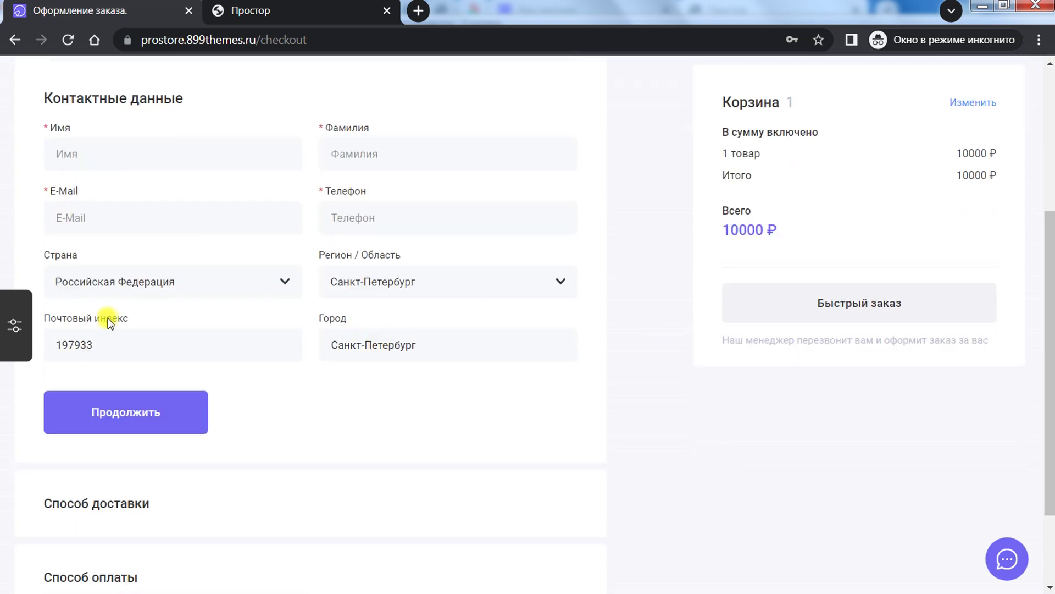
{"action": "scroll", "coordinate": [349, 330], "scroll_direction": "down", "scroll_amount": 2}
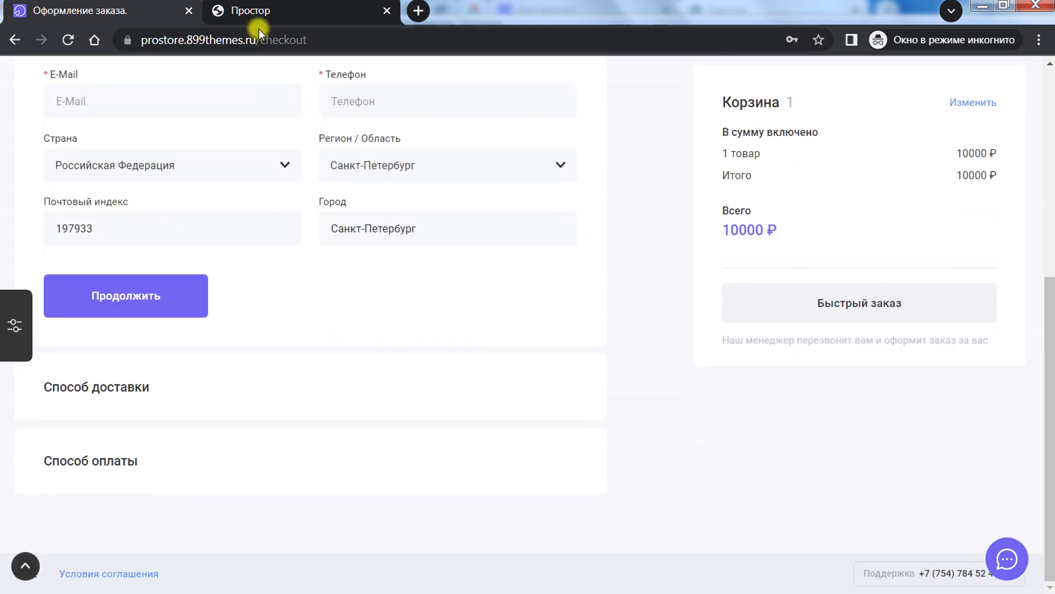
{"action": "scroll", "coordinate": [255, 169], "scroll_direction": "up", "scroll_amount": 6}
Step: Switch the admin checkout mode to Регистрация
{"action": "left_click", "coordinate": [252, 11]}
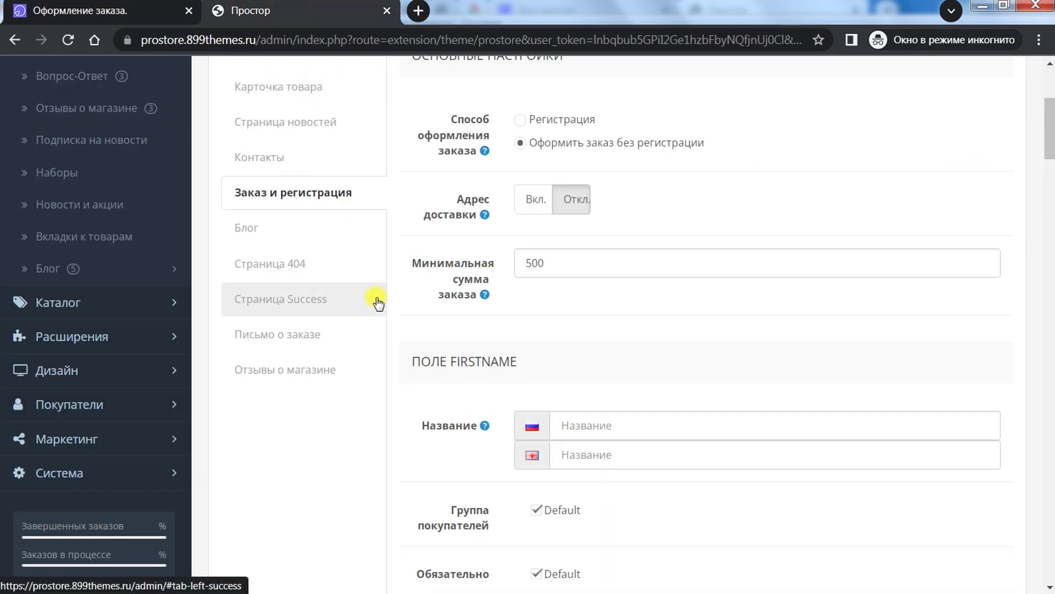
{"action": "scroll", "coordinate": [450, 331], "scroll_direction": "up", "scroll_amount": 5}
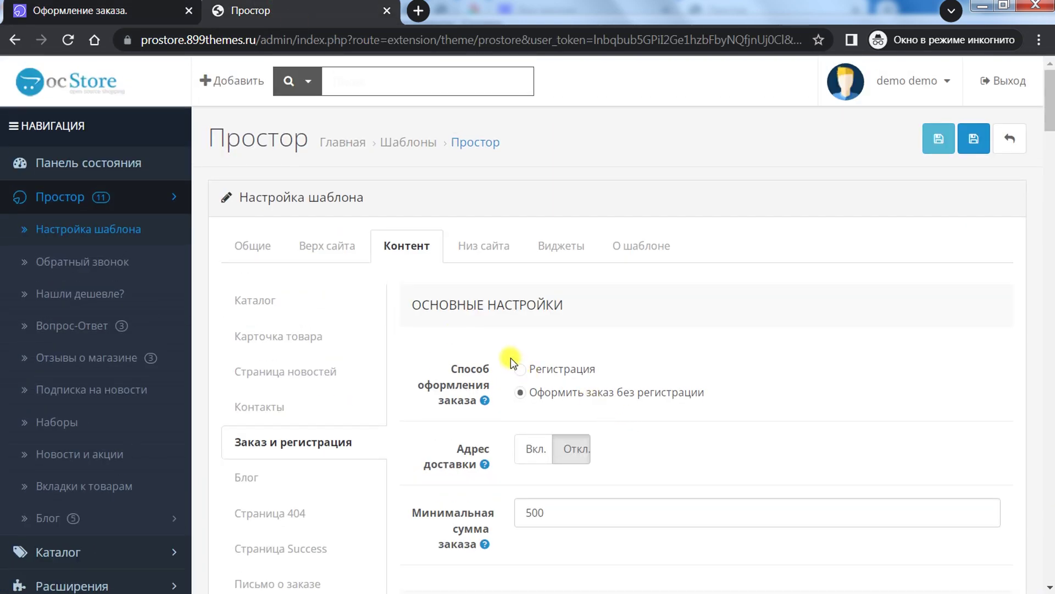
{"action": "left_click", "coordinate": [750, 366]}
Step: Turn on the separate delivery address option in the order settings
{"action": "left_click_drag", "start_coordinate": [1049, 107], "coordinate": [1051, 132]}
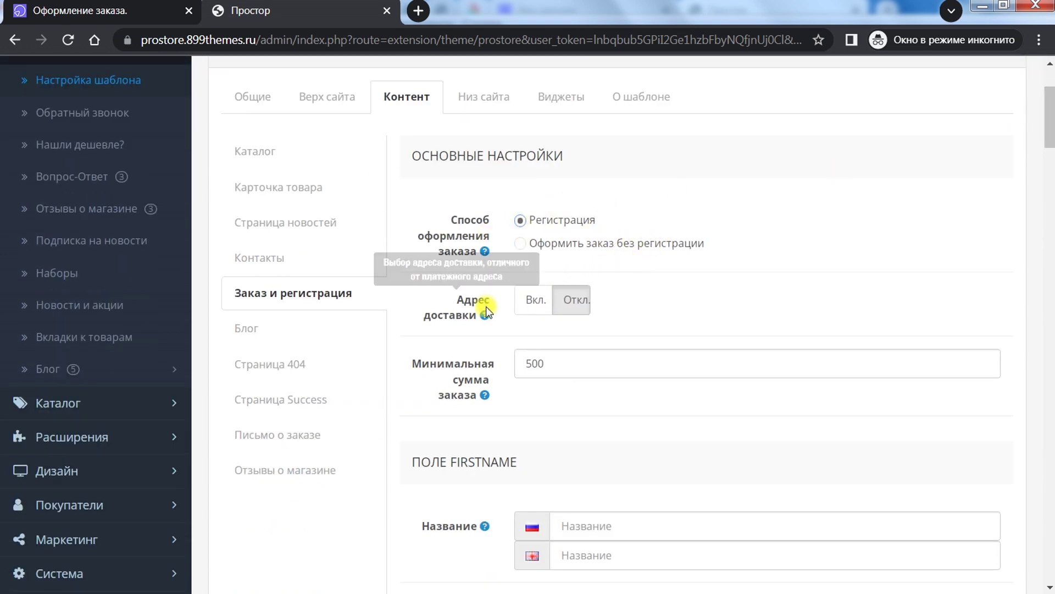
{"action": "left_click", "coordinate": [530, 301]}
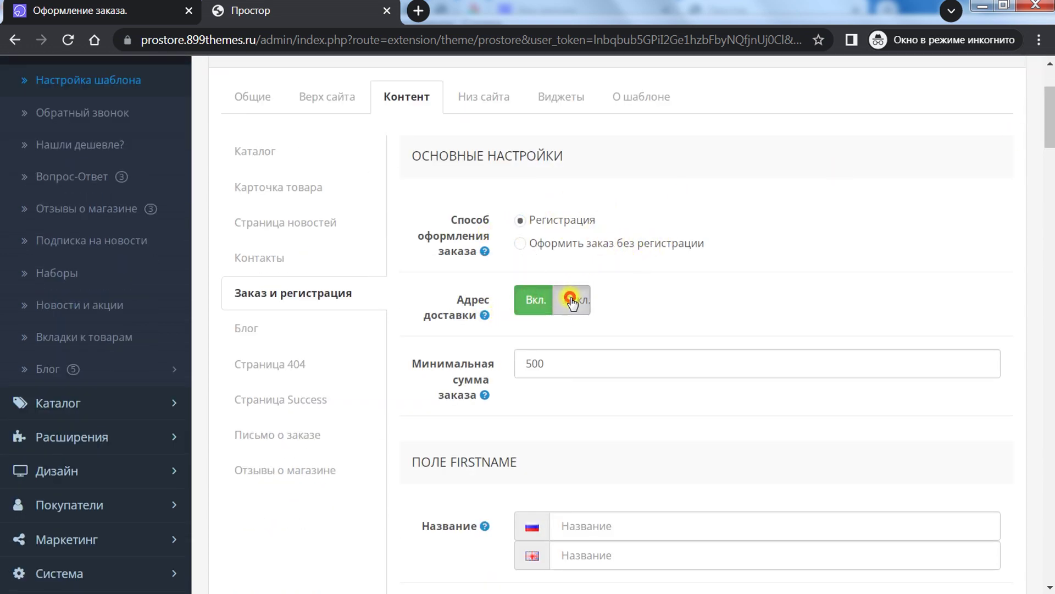
{"action": "left_click", "coordinate": [534, 302]}
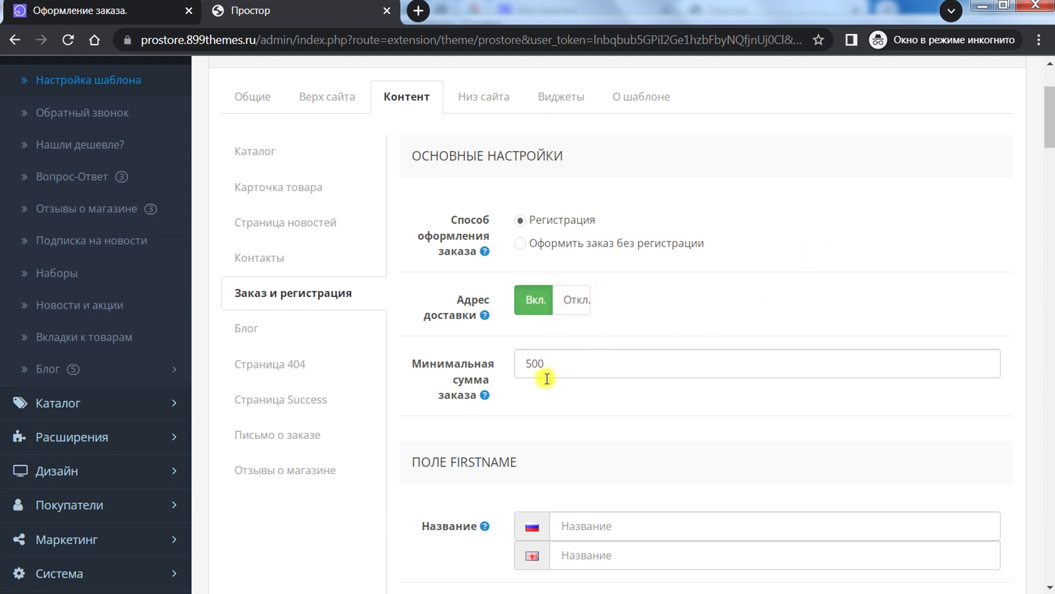
{"action": "scroll", "coordinate": [1028, 157], "scroll_direction": "down", "scroll_amount": 3}
{"action": "mouse_move", "coordinate": [431, 229]}
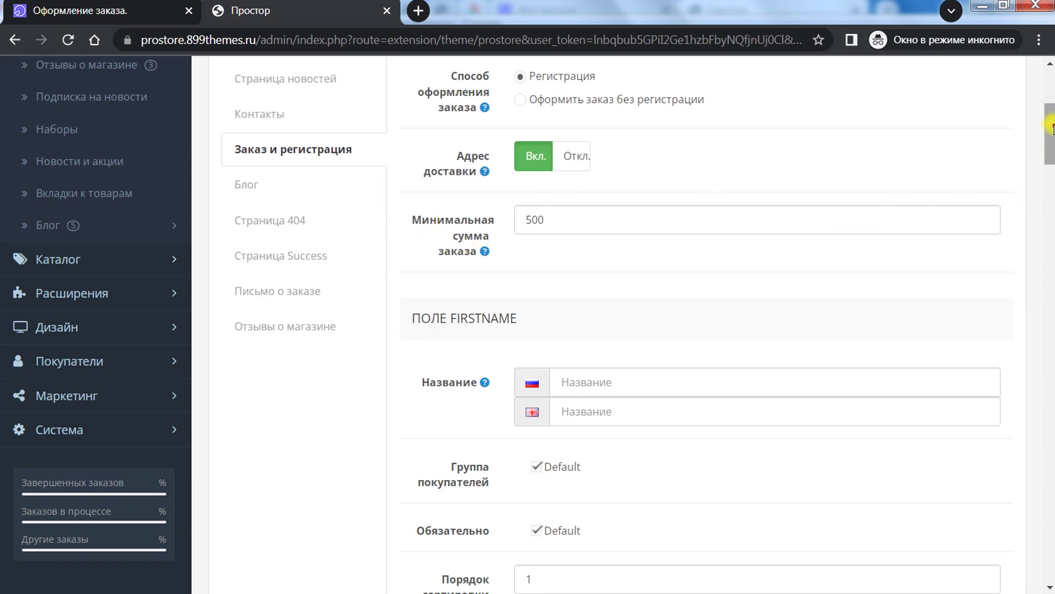
{"action": "scroll", "coordinate": [716, 216], "scroll_direction": "down", "scroll_amount": 4}
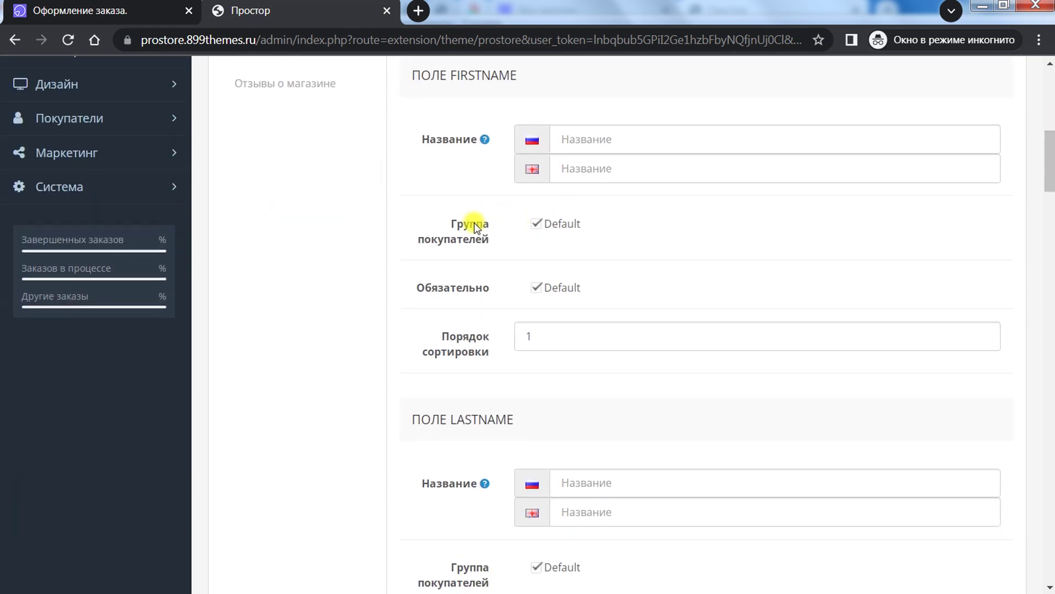
Step: Inspect the FIRSTNAME and LASTNAME field settings against the storefront checkout form
{"action": "left_click", "coordinate": [595, 139]}
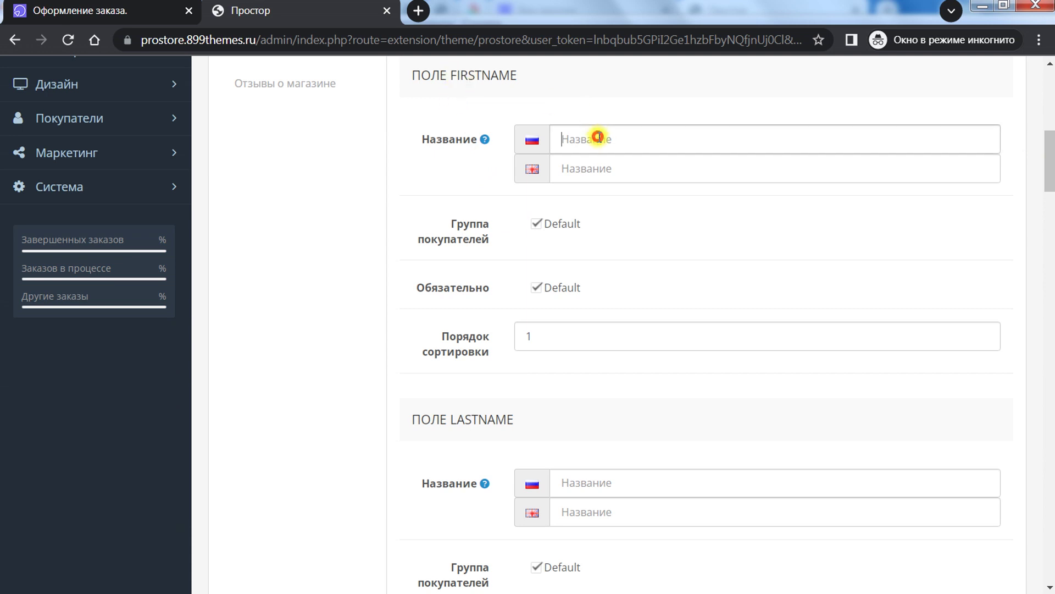
{"action": "left_click_drag", "start_coordinate": [1051, 159], "coordinate": [1048, 151]}
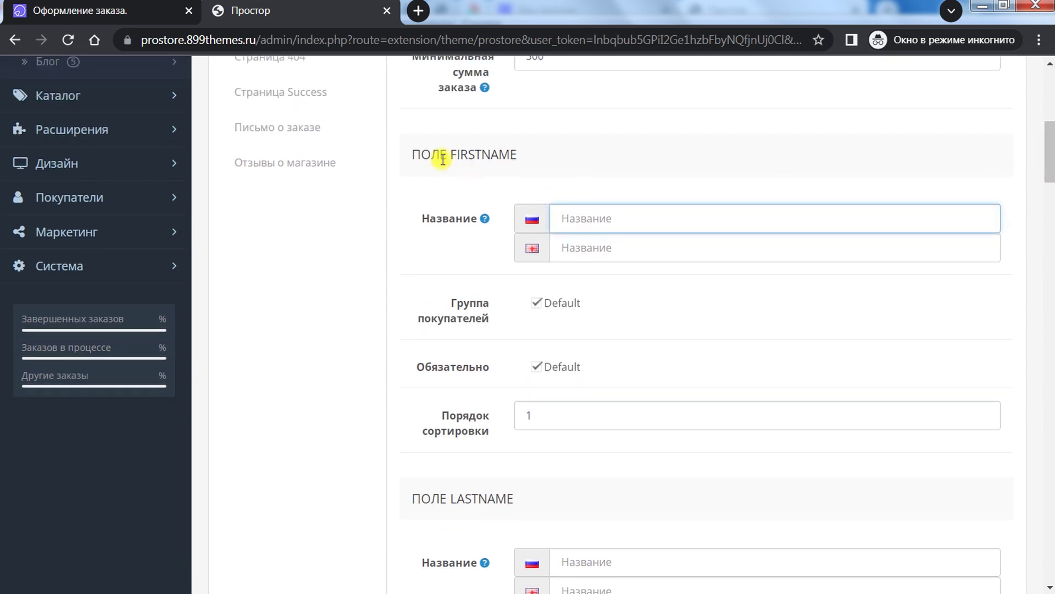
{"action": "left_click_drag", "start_coordinate": [517, 156], "coordinate": [441, 155]}
{"action": "left_click_drag", "start_coordinate": [558, 494], "coordinate": [514, 500]}
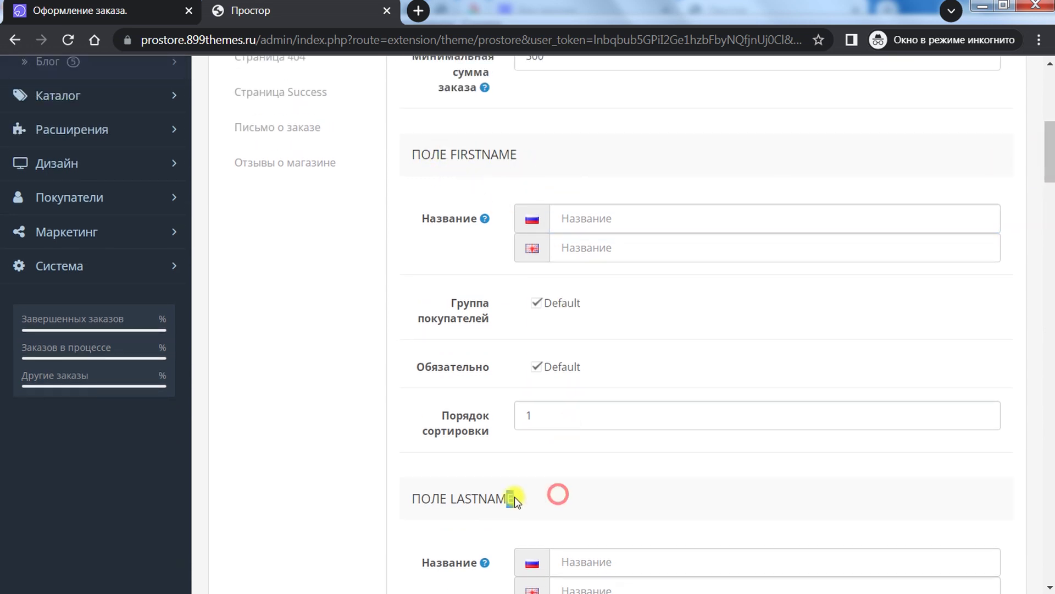
{"action": "left_click_drag", "start_coordinate": [1051, 156], "coordinate": [1049, 177]}
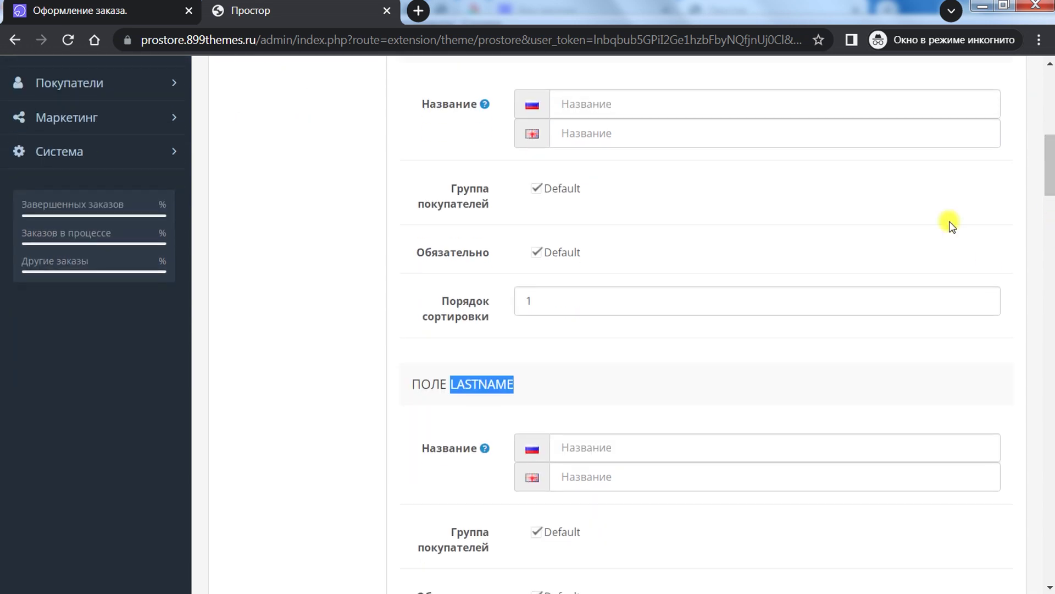
{"action": "left_click", "coordinate": [124, 15]}
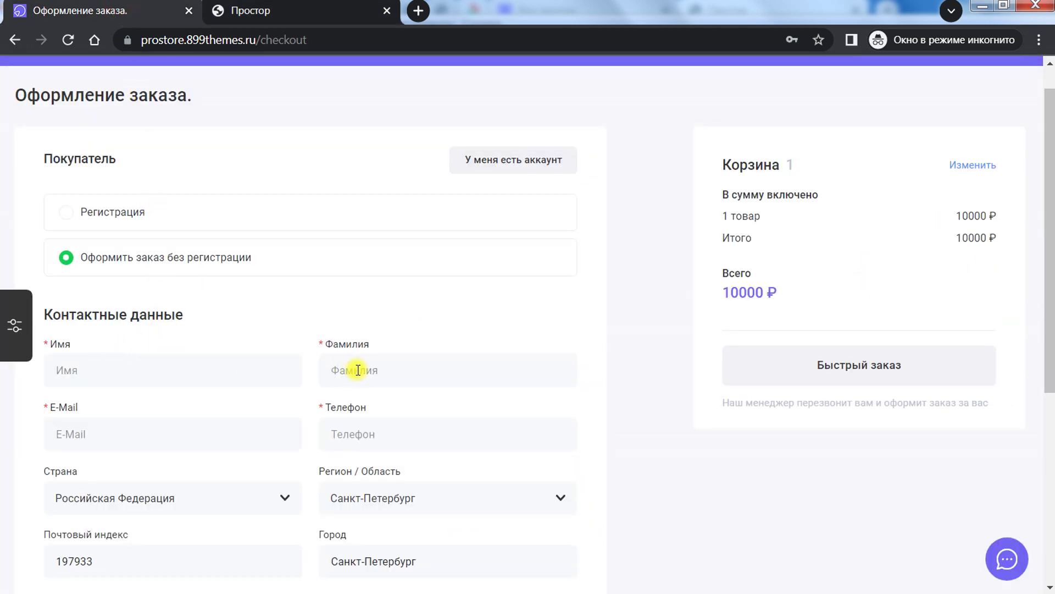
{"action": "left_click", "coordinate": [244, 10]}
{"action": "left_click", "coordinate": [570, 104]}
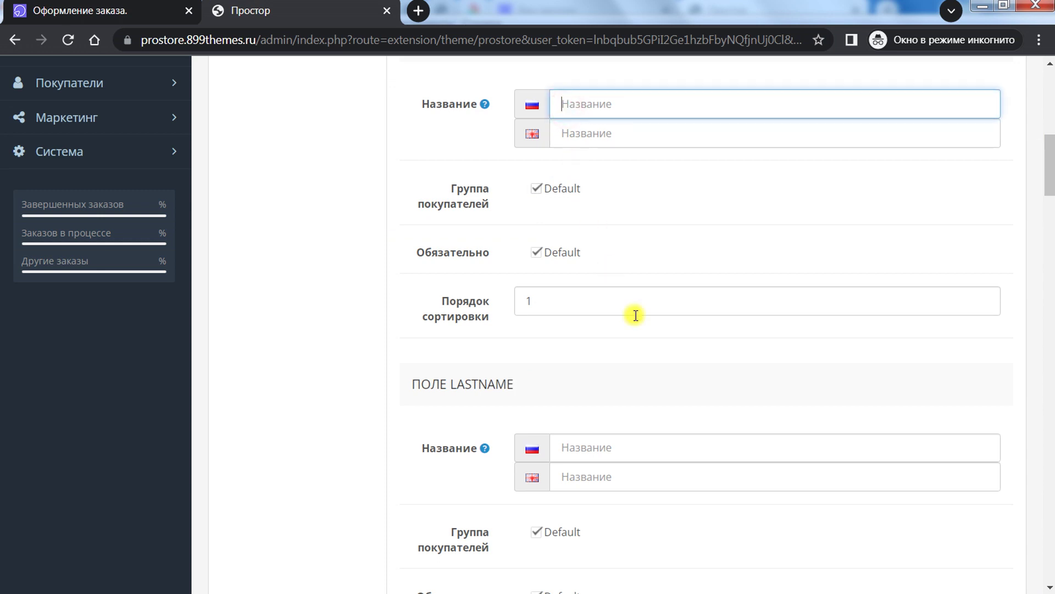
Step: Scroll the checkout field settings down to ZONE_ID and back to the top
{"action": "left_click_drag", "start_coordinate": [1050, 165], "coordinate": [992, 227]}
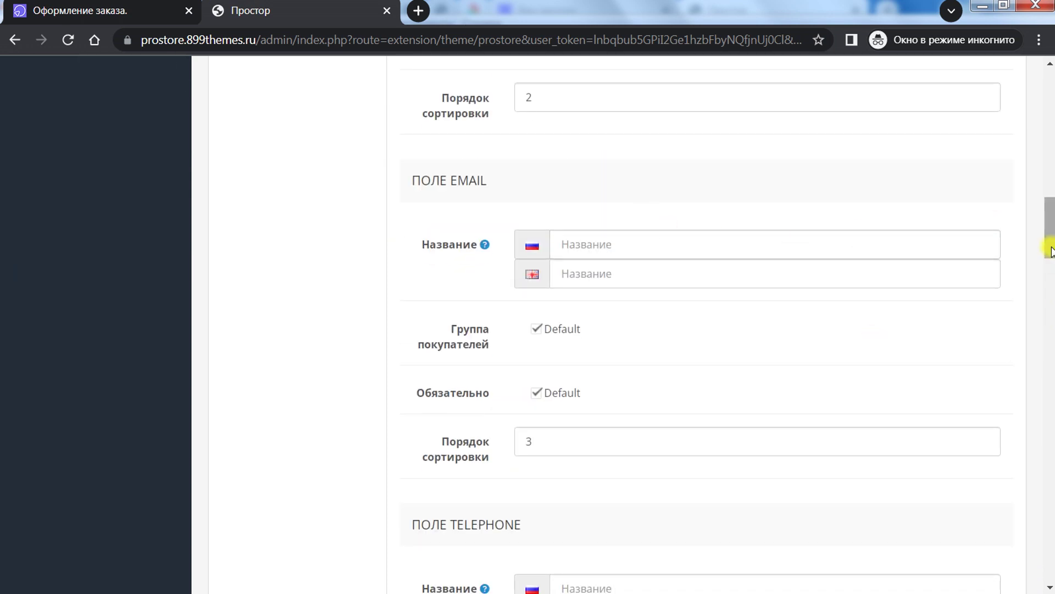
{"action": "left_click_drag", "start_coordinate": [1050, 250], "coordinate": [1049, 545]}
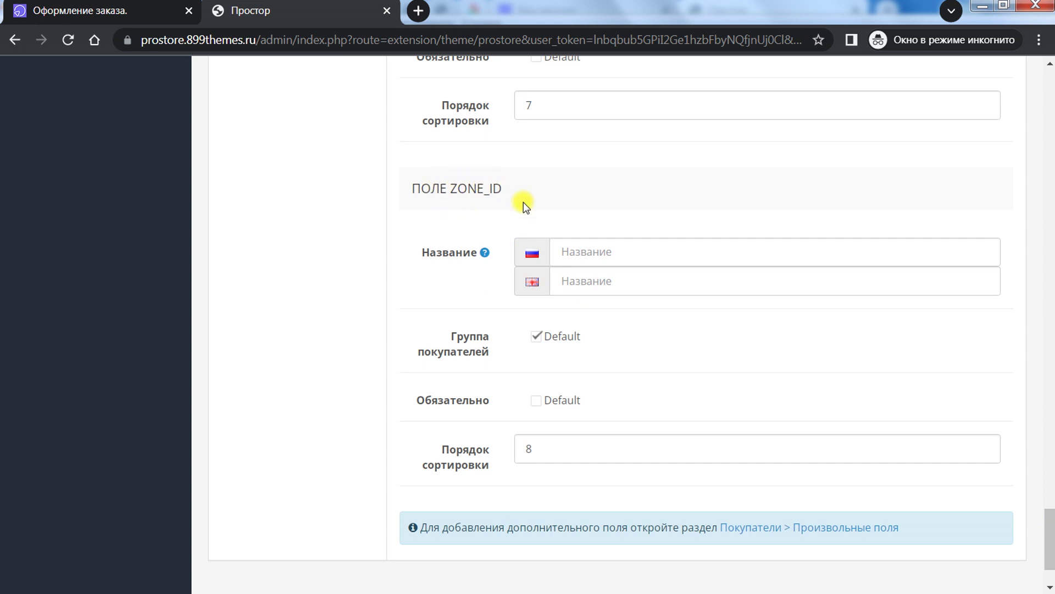
{"action": "left_click_drag", "start_coordinate": [1051, 536], "coordinate": [1051, 549]}
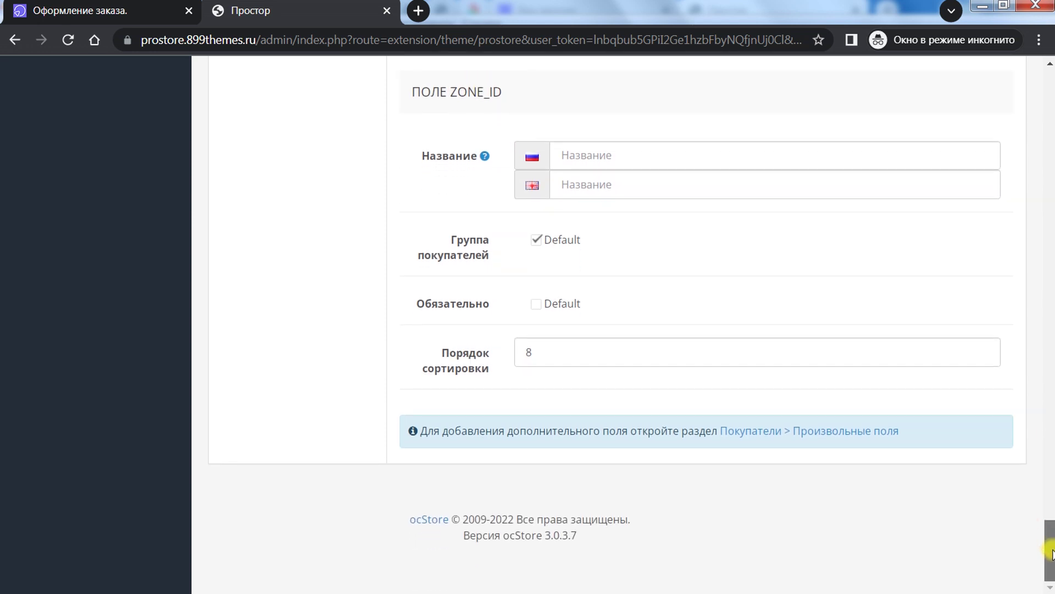
{"action": "left_click_drag", "start_coordinate": [1051, 550], "coordinate": [1036, 110]}
Step: Scroll the storefront checkout form and return to the admin settings
{"action": "left_click", "coordinate": [101, 7]}
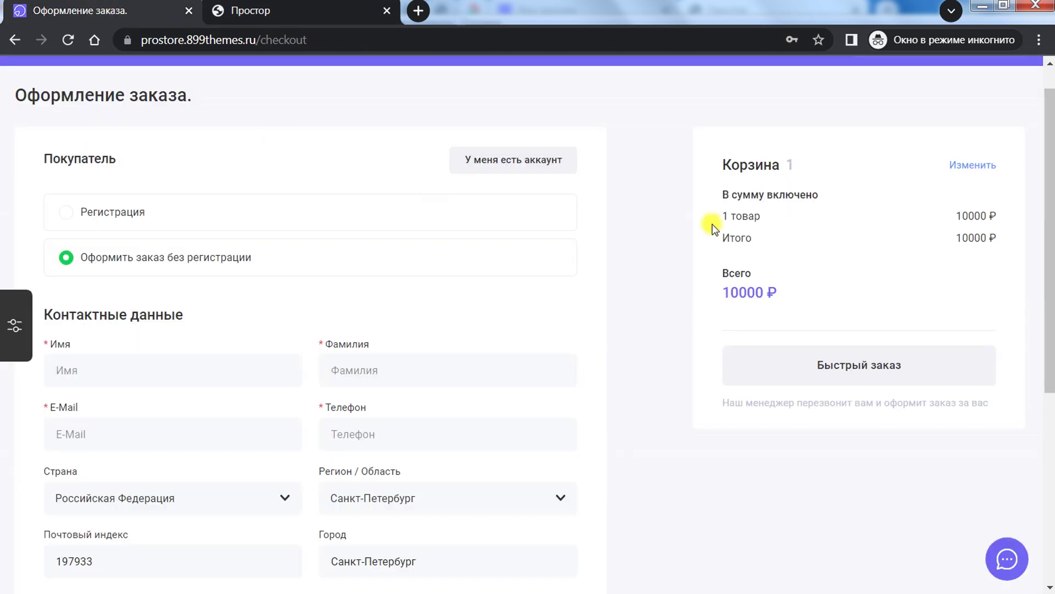
{"action": "scroll", "coordinate": [1046, 179], "scroll_direction": "down", "scroll_amount": 6}
{"action": "scroll", "coordinate": [1045, 154], "scroll_direction": "up", "scroll_amount": 7}
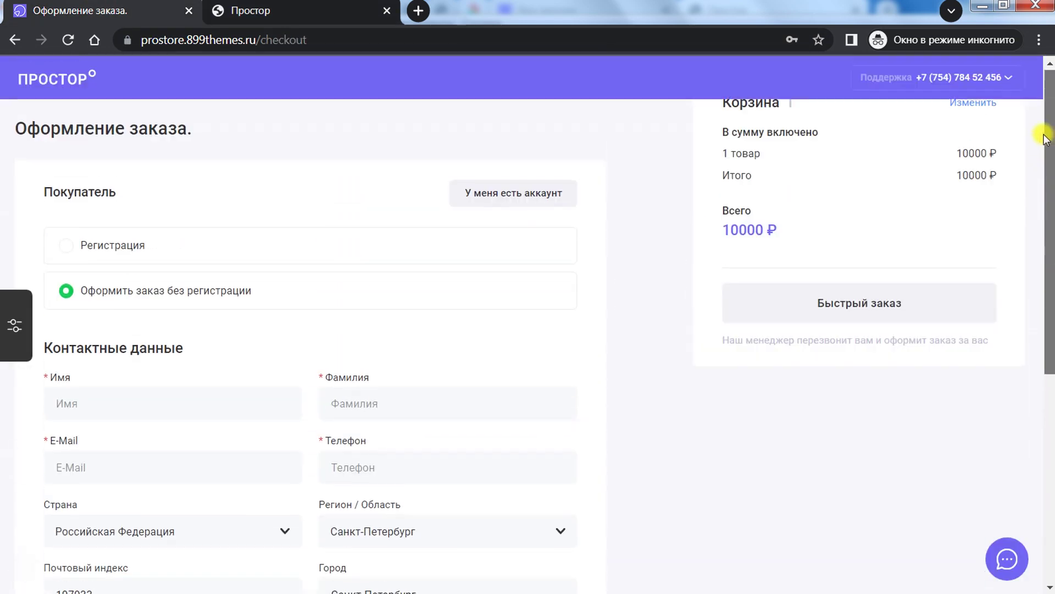
{"action": "left_click", "coordinate": [295, 8]}
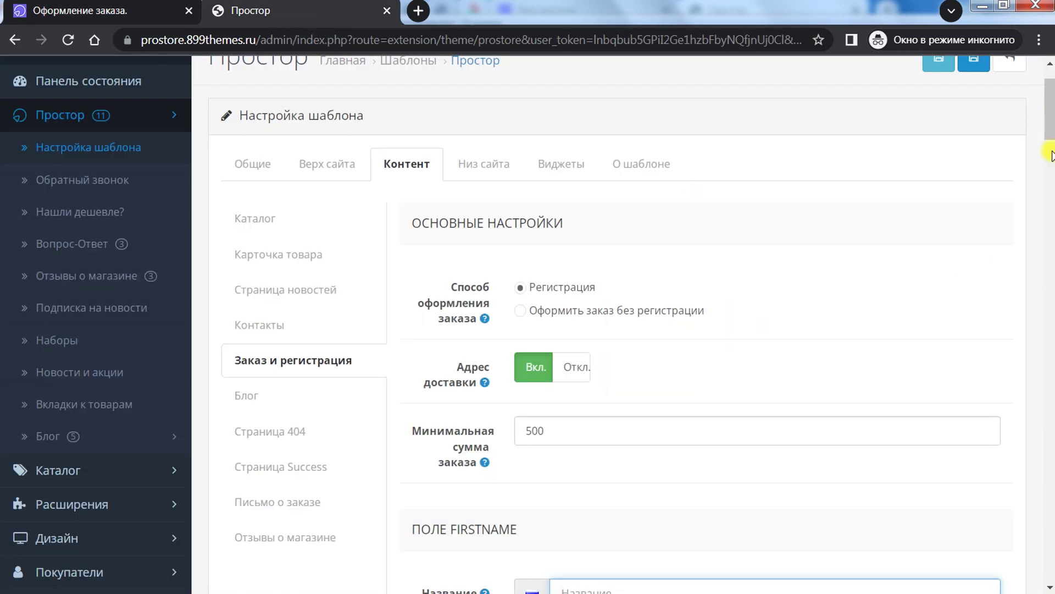
Step: Recheck the storefront checkout form, then show the theme's Блог content settings
{"action": "left_click", "coordinate": [144, 12]}
{"action": "scroll", "coordinate": [448, 346], "scroll_direction": "down", "scroll_amount": 6}
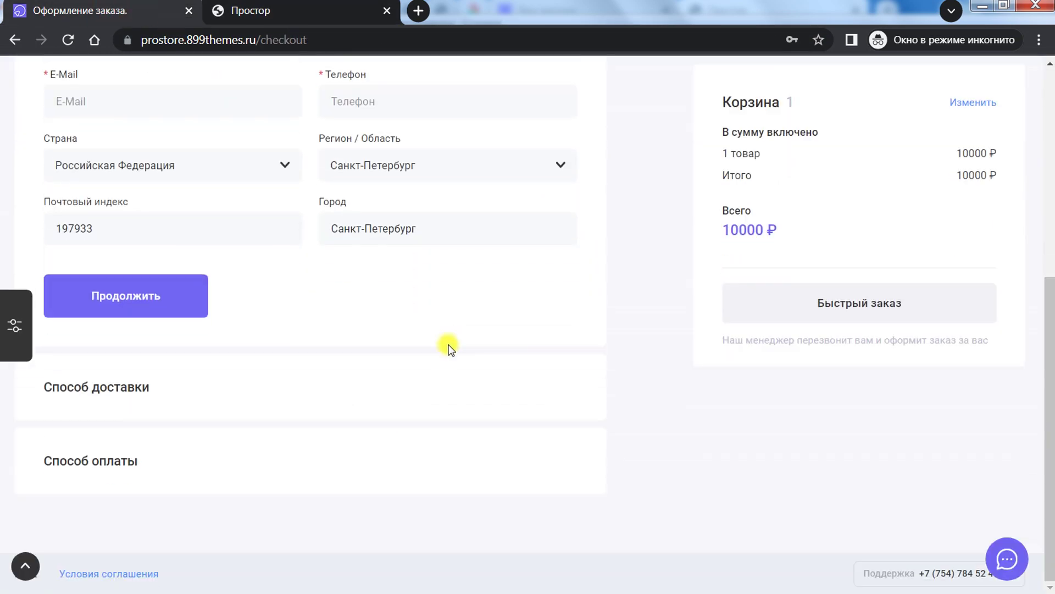
{"action": "scroll", "coordinate": [449, 345], "scroll_direction": "up", "scroll_amount": 6}
{"action": "scroll", "coordinate": [448, 345], "scroll_direction": "down", "scroll_amount": 6}
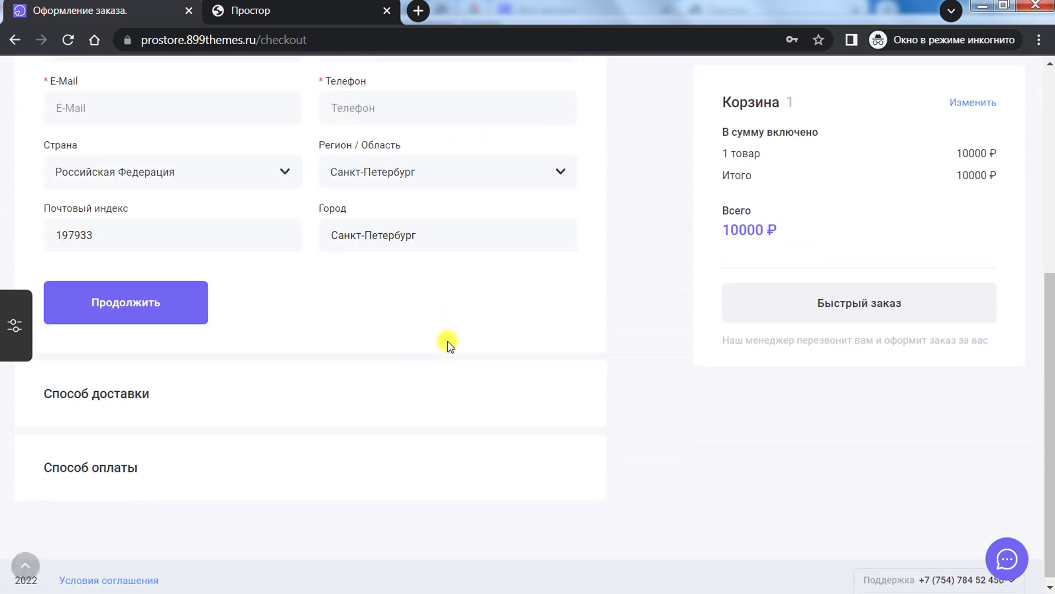
{"action": "scroll", "coordinate": [448, 345], "scroll_direction": "up", "scroll_amount": 6}
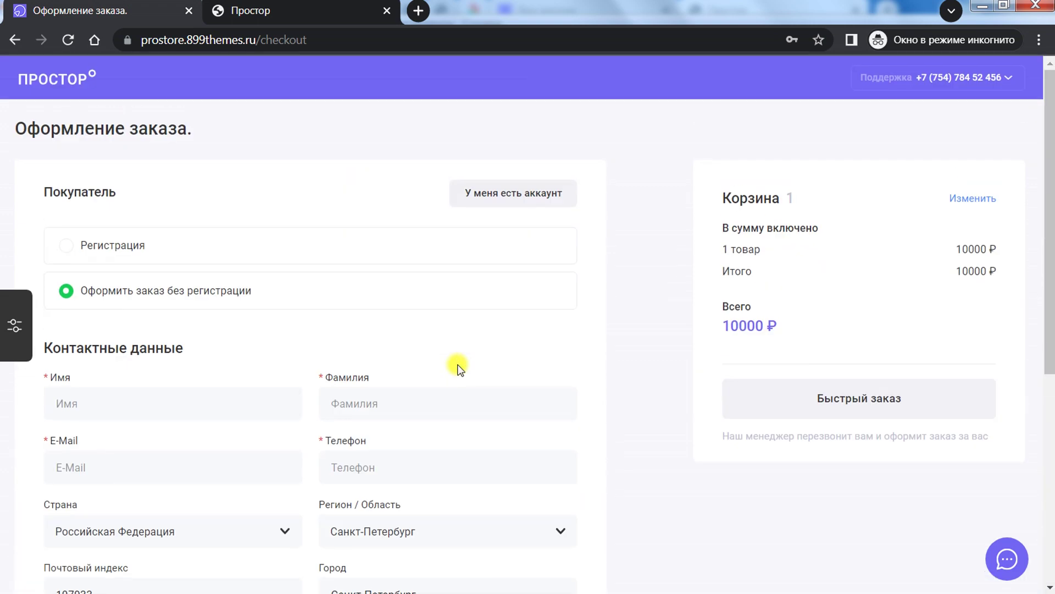
{"action": "scroll", "coordinate": [457, 365], "scroll_direction": "down", "scroll_amount": 6}
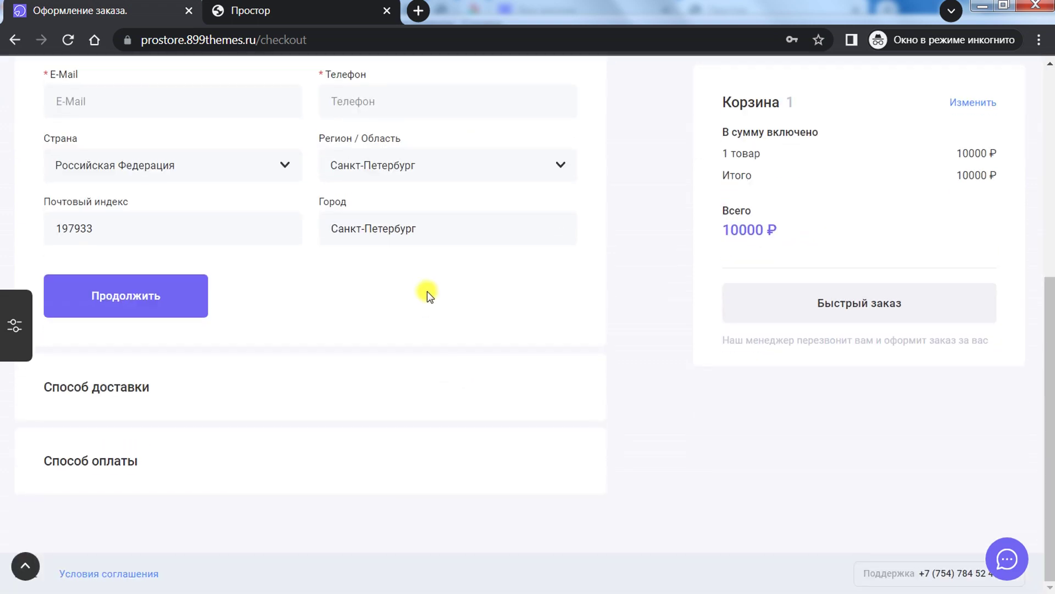
{"action": "scroll", "coordinate": [416, 289], "scroll_direction": "up", "scroll_amount": 4}
{"action": "scroll", "coordinate": [412, 296], "scroll_direction": "up", "scroll_amount": 2}
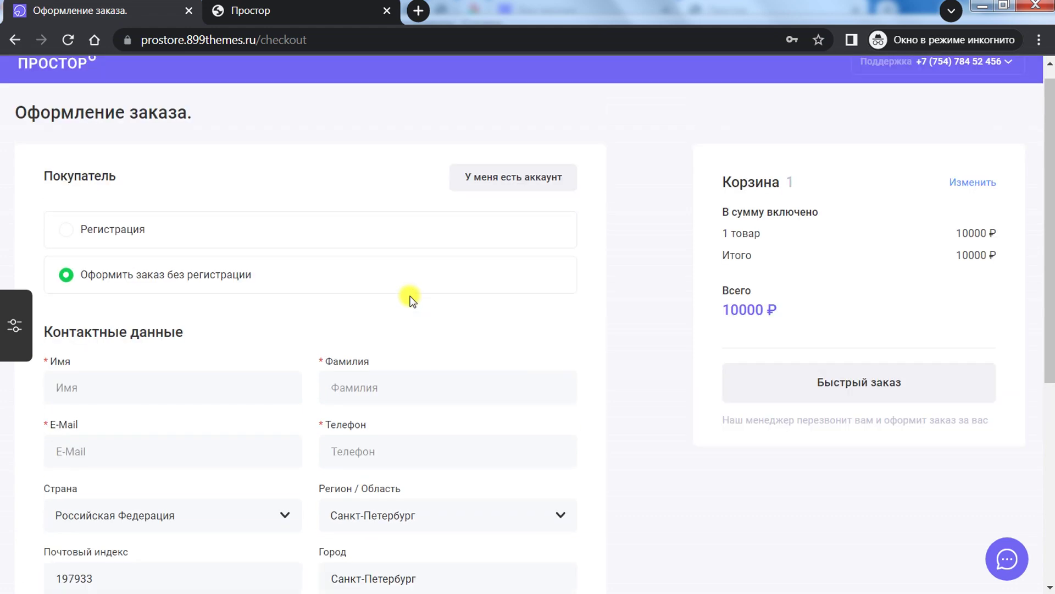
{"action": "left_click", "coordinate": [275, 12]}
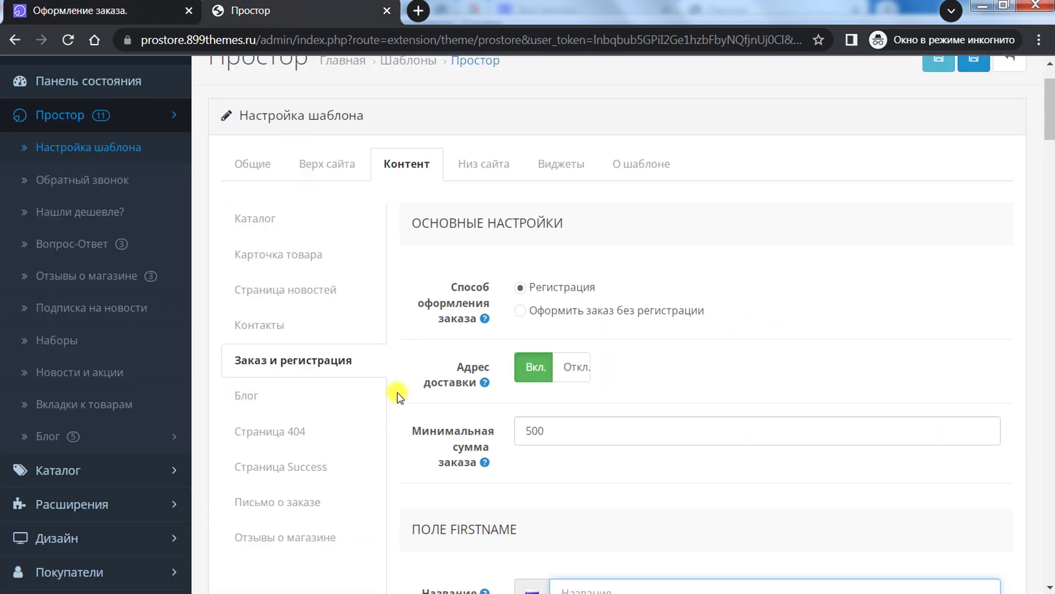
{"action": "left_click", "coordinate": [258, 394]}
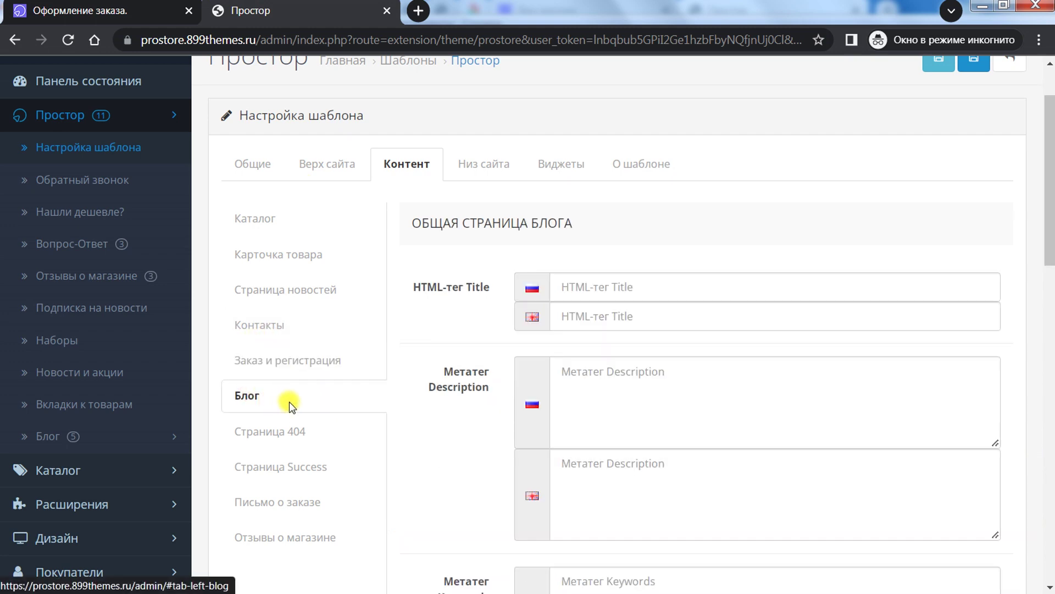
Step: Open the storefront Блог listing from the home page and scroll through it
{"action": "scroll", "coordinate": [453, 324], "scroll_direction": "down", "scroll_amount": 5}
{"action": "left_click", "coordinate": [110, 7]}
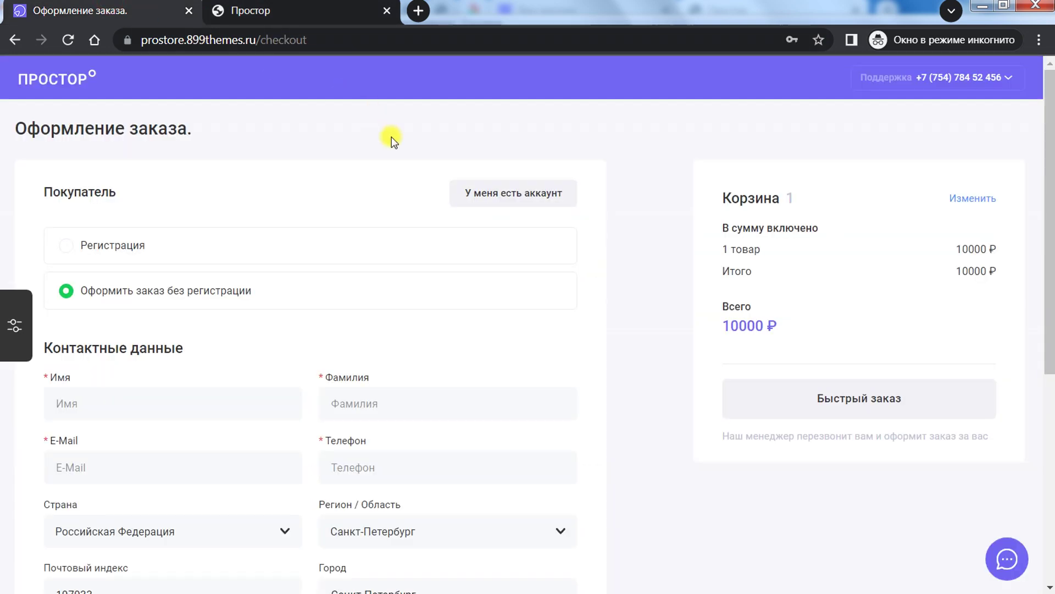
{"action": "left_click", "coordinate": [77, 75]}
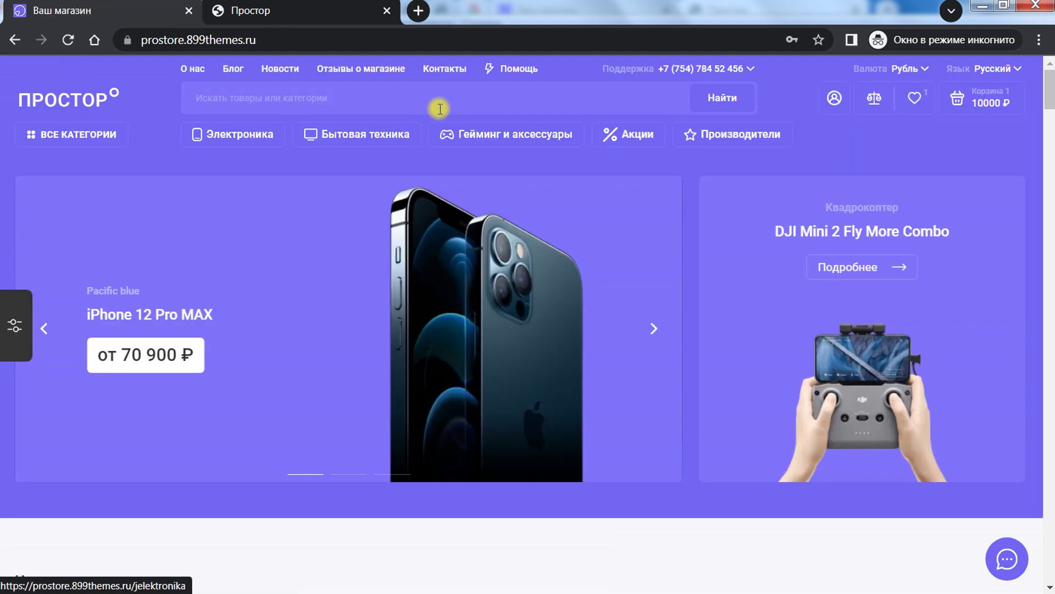
{"action": "left_click", "coordinate": [233, 68]}
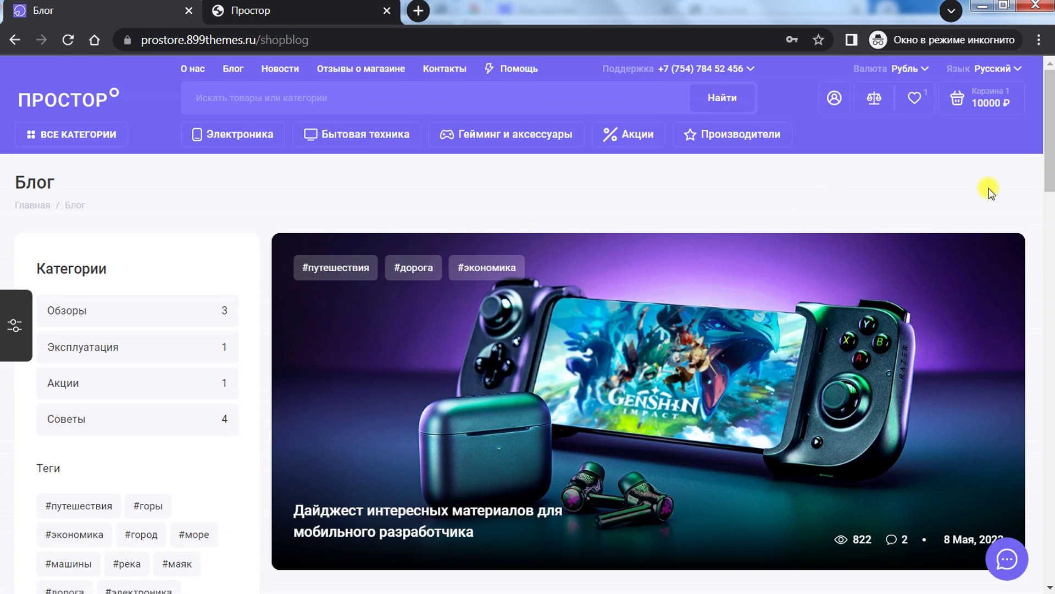
{"action": "left_click_drag", "start_coordinate": [1050, 112], "coordinate": [1049, 413]}
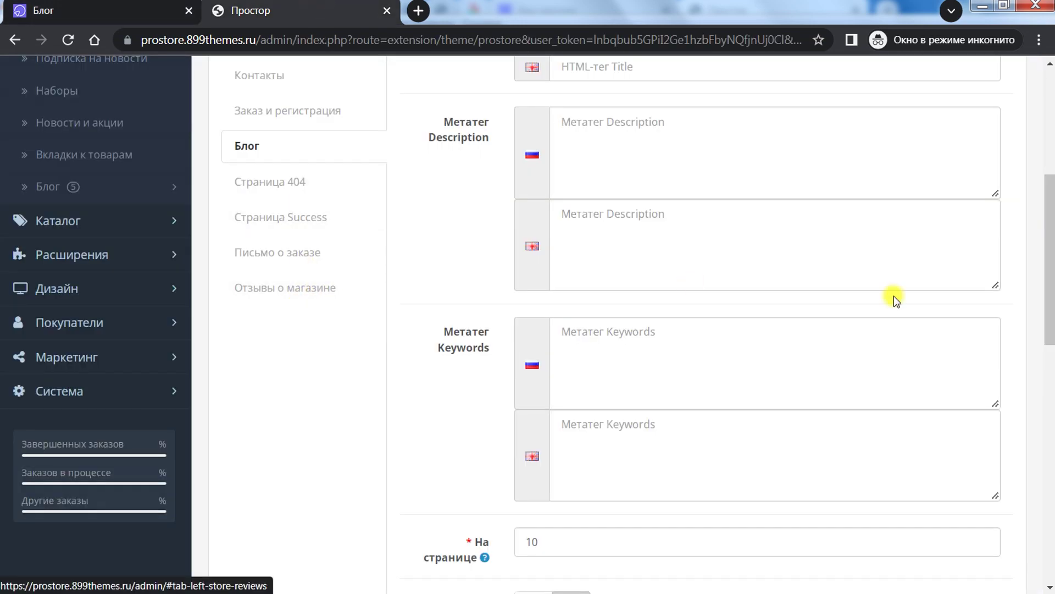
{"action": "scroll", "coordinate": [1017, 301], "scroll_direction": "up", "scroll_amount": 5}
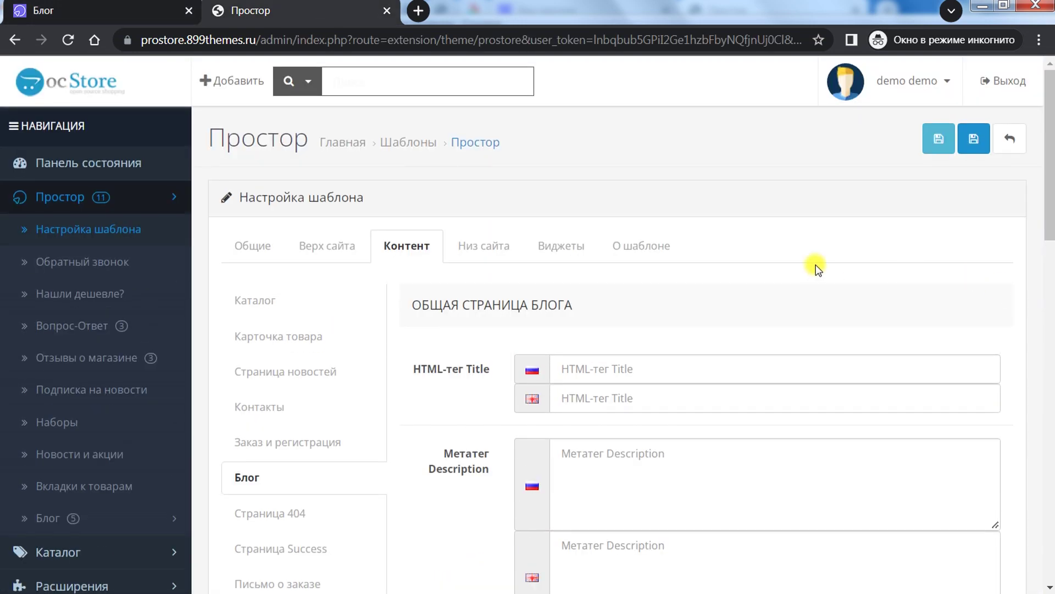
{"action": "left_click_drag", "start_coordinate": [1049, 126], "coordinate": [1049, 163]}
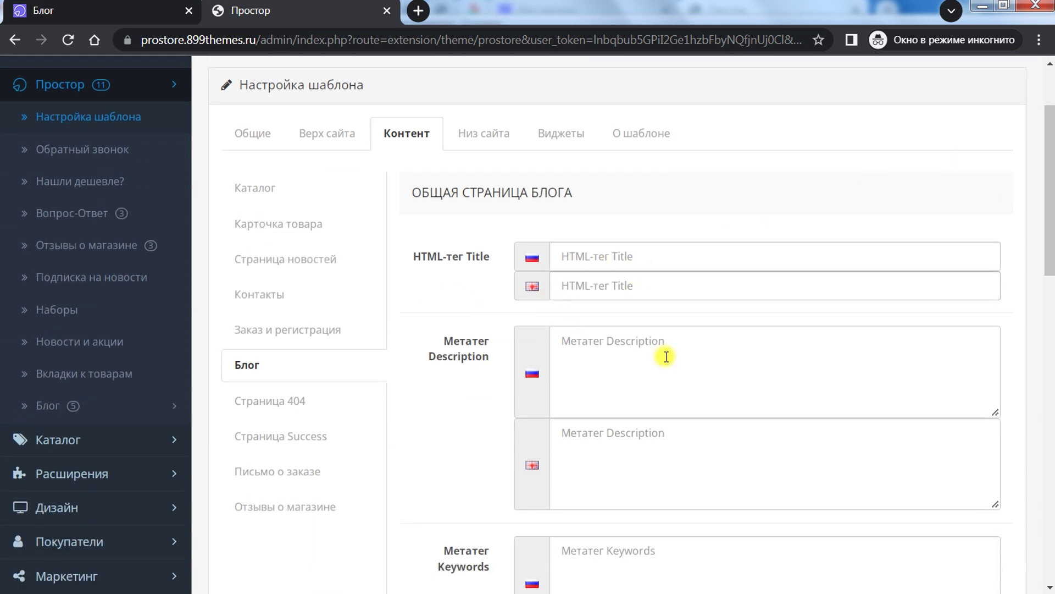
Step: Review the blog options and available Captcha choices, then view the article's Комментарии section
{"action": "scroll", "coordinate": [1041, 242], "scroll_direction": "down", "scroll_amount": 8}
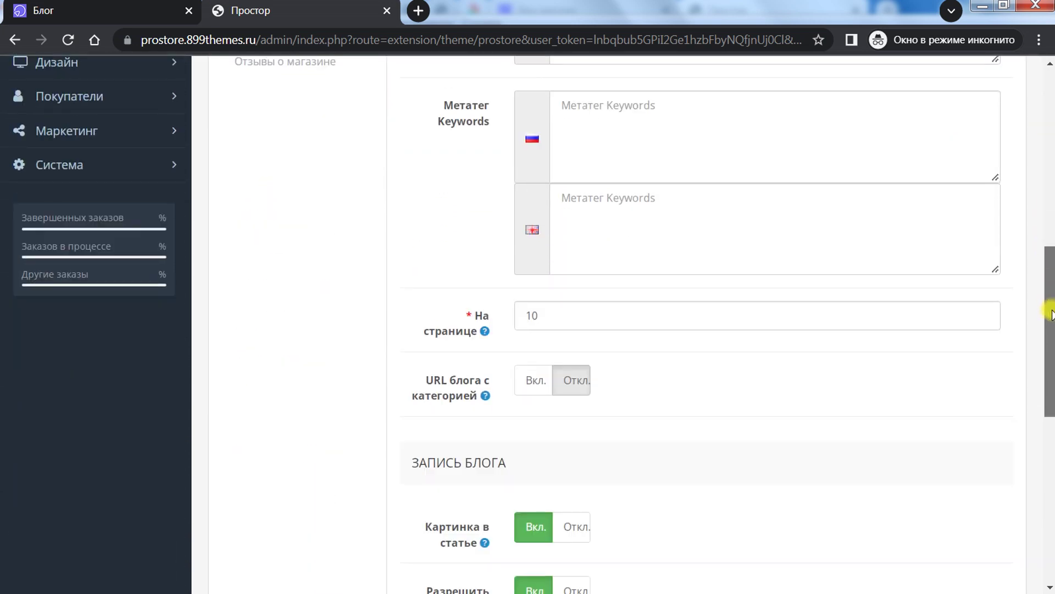
{"action": "scroll", "coordinate": [1050, 312], "scroll_direction": "down", "scroll_amount": 3}
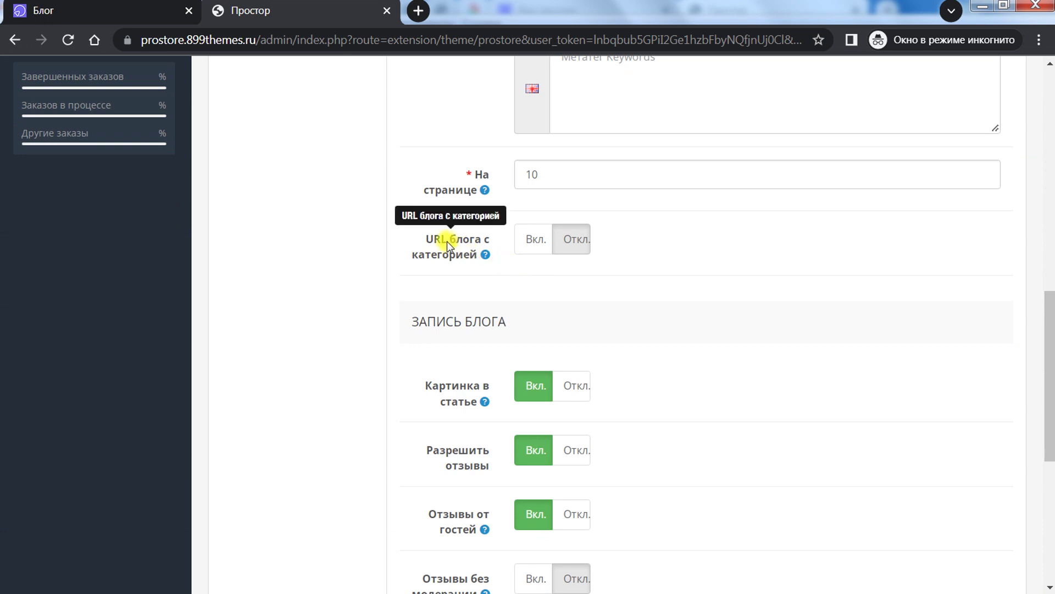
{"action": "scroll", "coordinate": [401, 270], "scroll_direction": "down", "scroll_amount": 3}
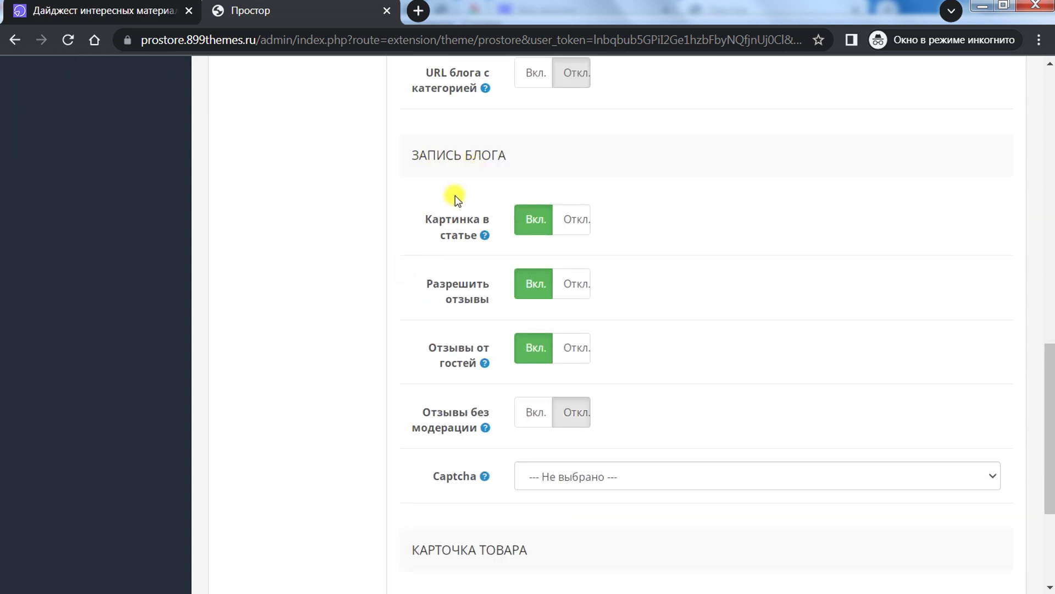
{"action": "mouse_move", "coordinate": [453, 228]}
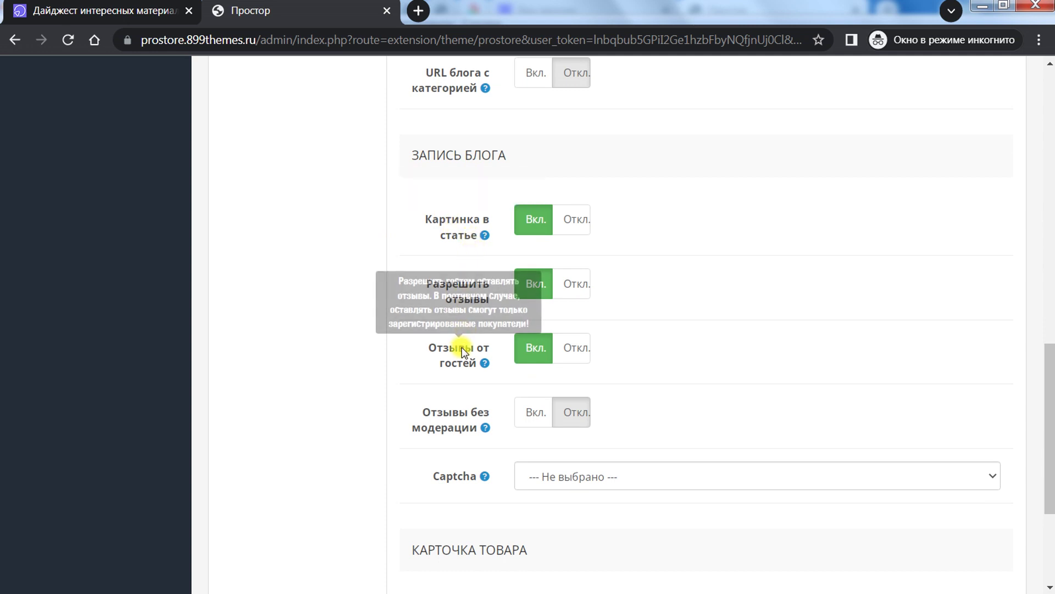
{"action": "mouse_move", "coordinate": [465, 421]}
{"action": "scroll", "coordinate": [465, 420], "scroll_direction": "down", "scroll_amount": 3}
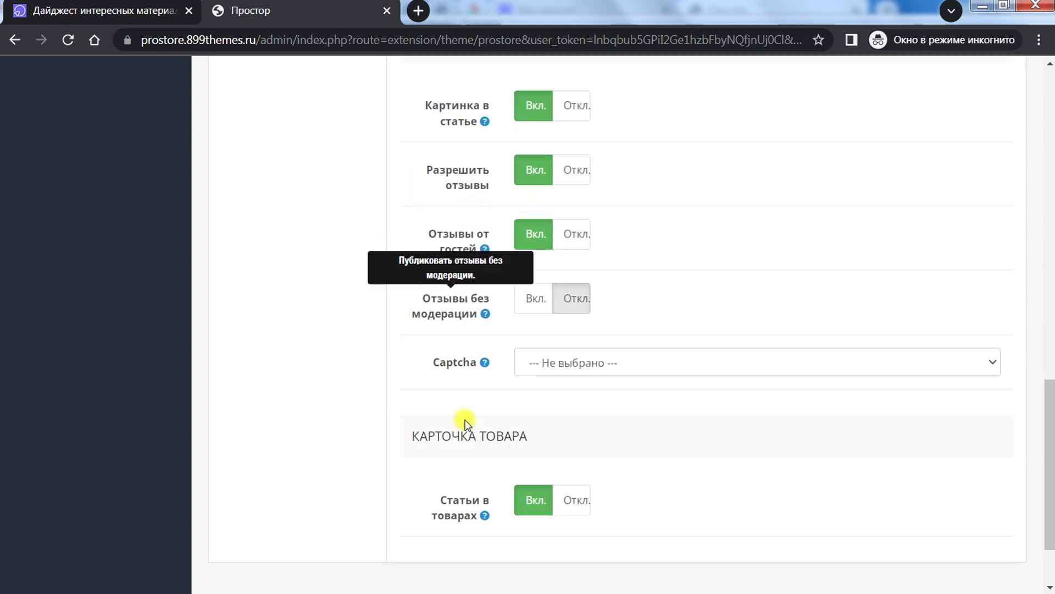
{"action": "left_click", "coordinate": [569, 311]}
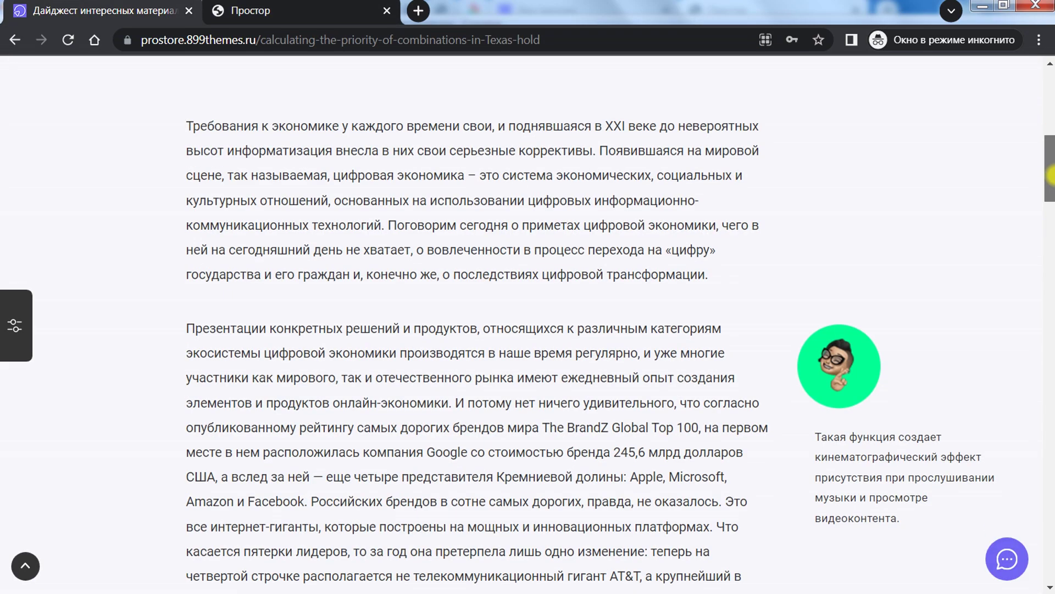
{"action": "scroll", "coordinate": [1050, 336], "scroll_direction": "down", "scroll_amount": 10}
{"action": "left_click_drag", "start_coordinate": [1049, 336], "coordinate": [1050, 389]}
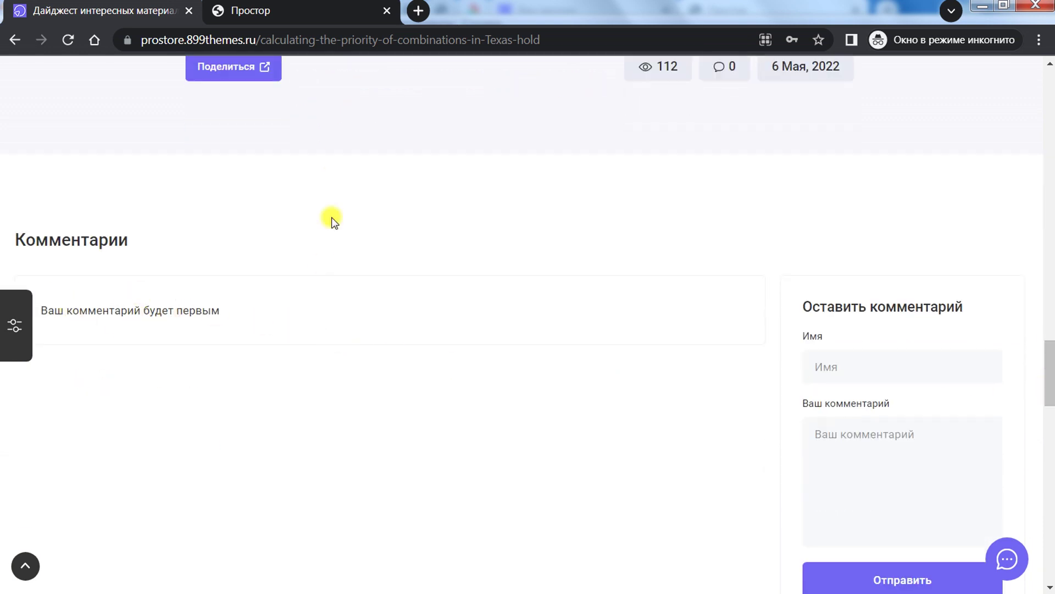
Step: Scroll the digest article down to its Комментарии section and back up to the header
{"action": "left_click", "coordinate": [269, 9]}
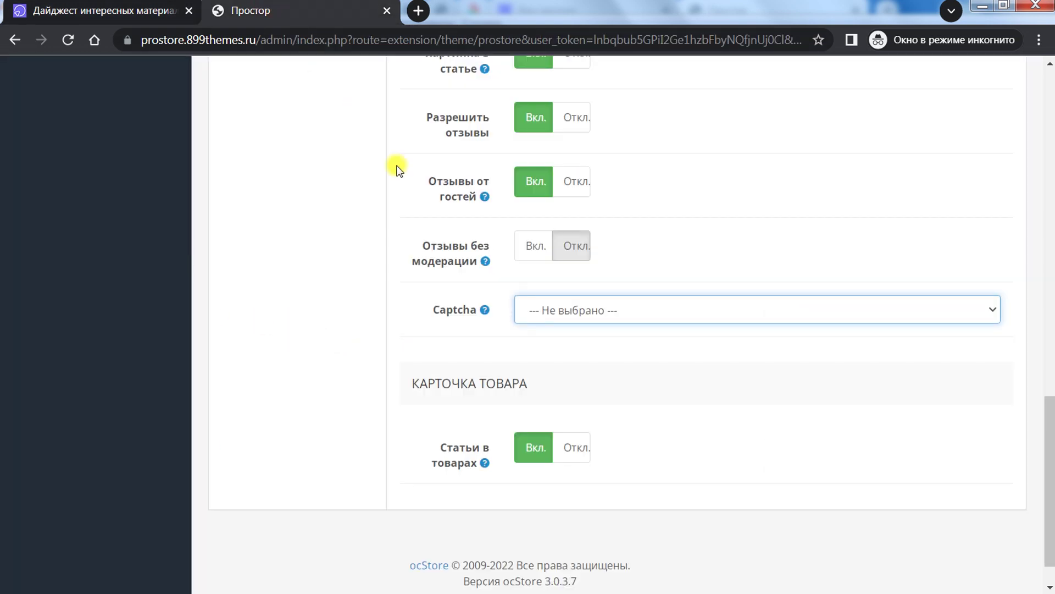
{"action": "left_click", "coordinate": [579, 318]}
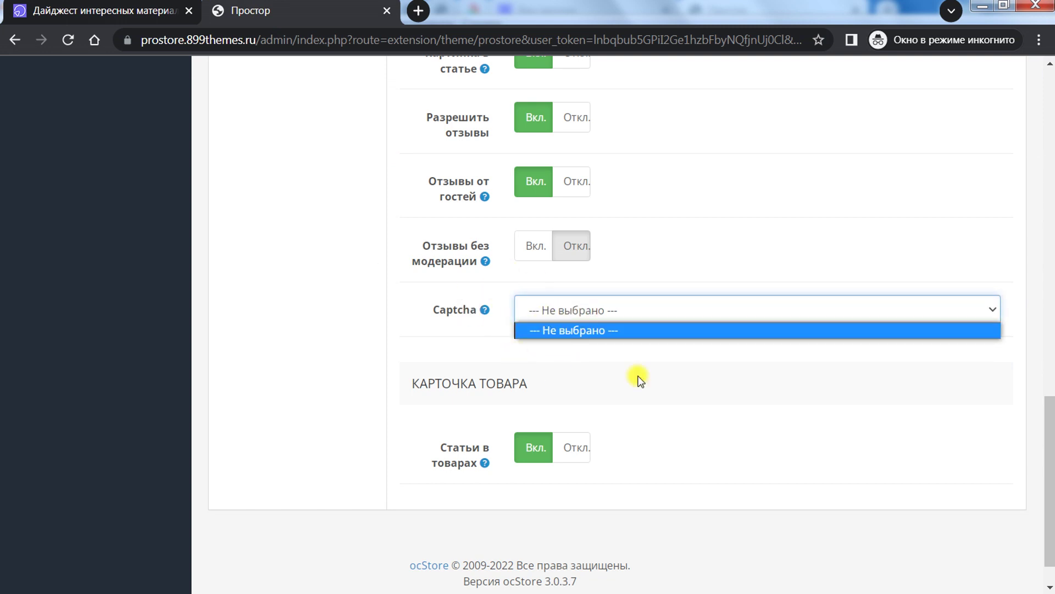
{"action": "scroll", "coordinate": [968, 401], "scroll_direction": "down", "scroll_amount": 1}
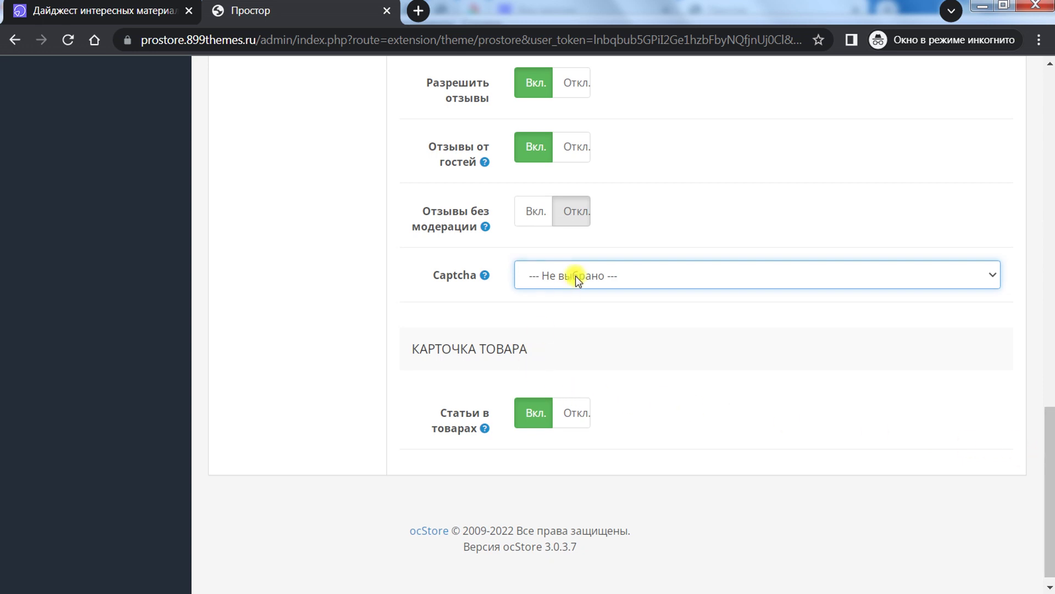
{"action": "mouse_move", "coordinate": [479, 429]}
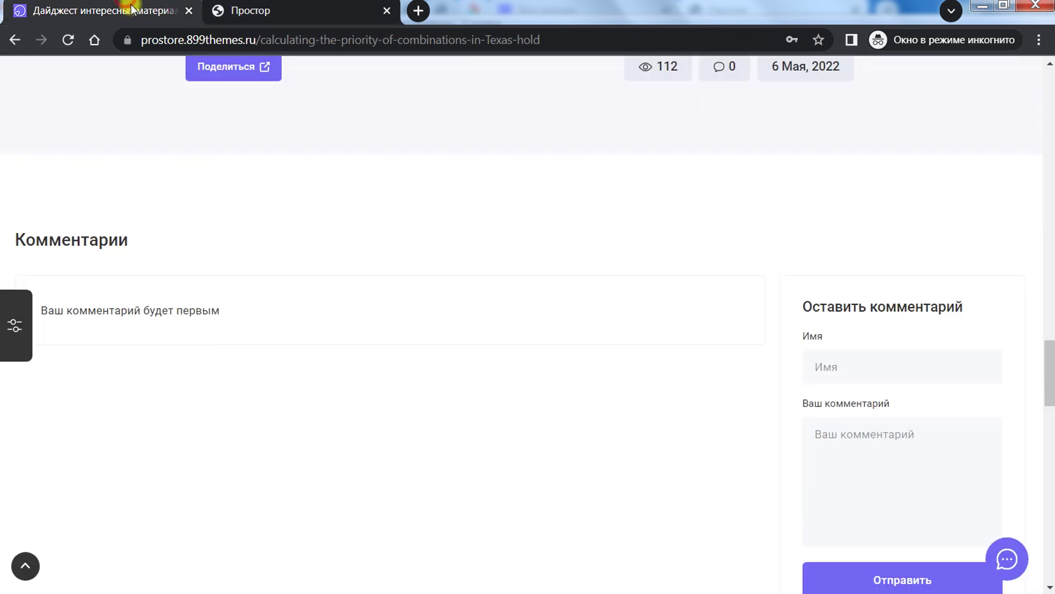
{"action": "scroll", "coordinate": [463, 349], "scroll_direction": "up", "scroll_amount": 20}
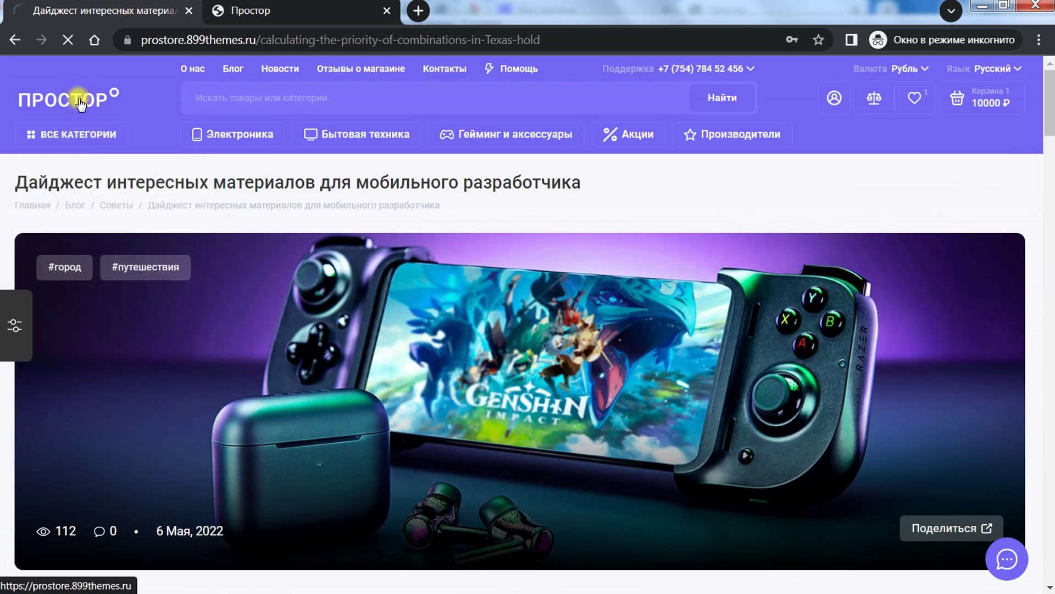
Step: Go from the ПРОСТОР home page to the Kulkea Speed Star Boot Bag product page
{"action": "left_click", "coordinate": [88, 99]}
{"action": "scroll", "coordinate": [472, 352], "scroll_direction": "down", "scroll_amount": 10}
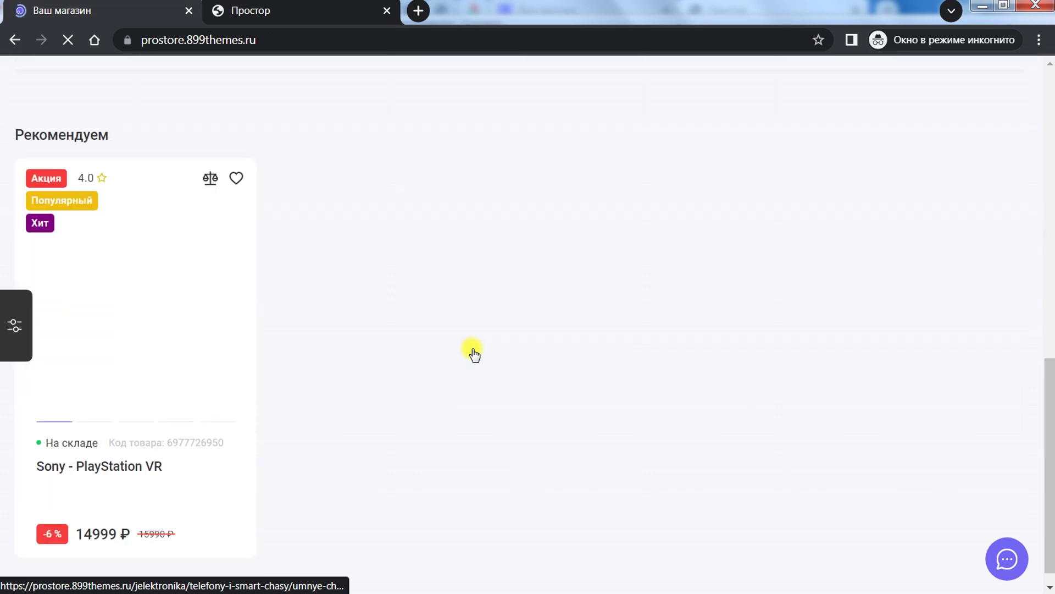
{"action": "scroll", "coordinate": [456, 368], "scroll_direction": "up", "scroll_amount": 1}
{"action": "scroll", "coordinate": [424, 396], "scroll_direction": "down", "scroll_amount": 1}
{"action": "left_click", "coordinate": [382, 406]}
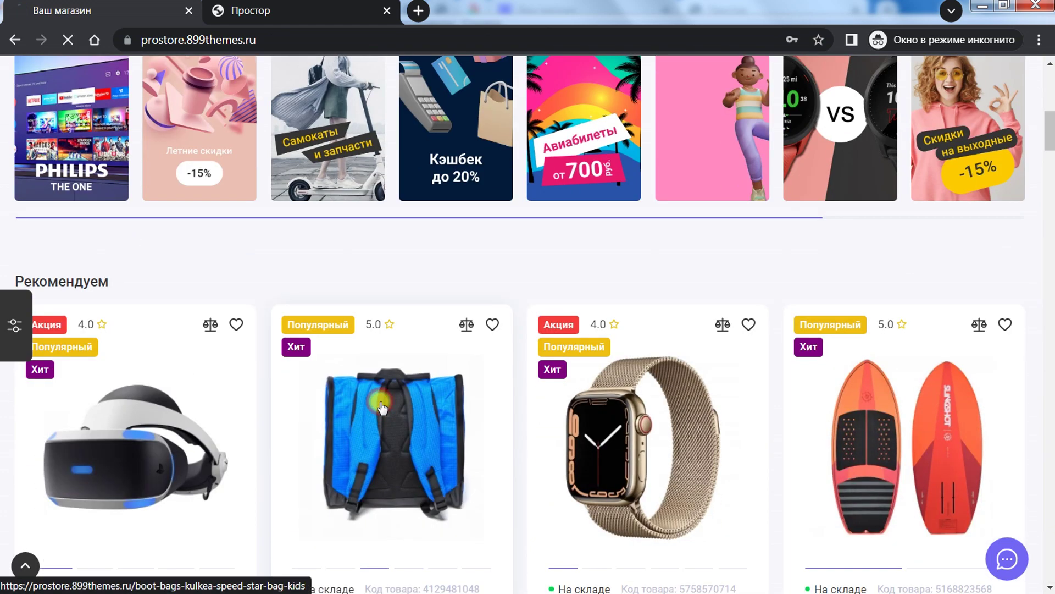
{"action": "scroll", "coordinate": [1050, 148], "scroll_direction": "down", "scroll_amount": 8}
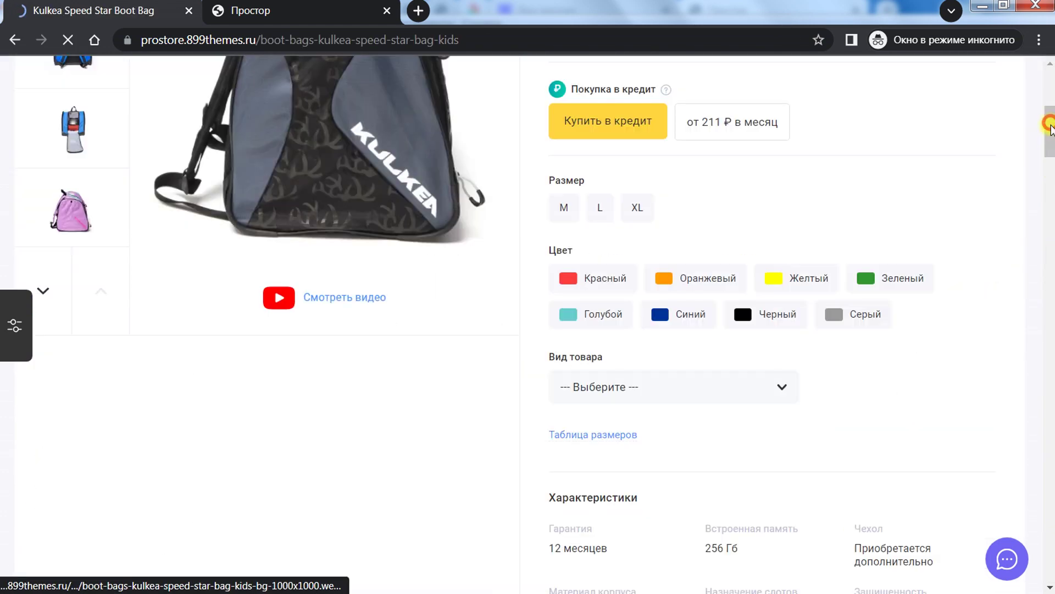
{"action": "left_click_drag", "start_coordinate": [1050, 122], "coordinate": [1050, 84]}
{"action": "mouse_move", "coordinate": [261, 221]}
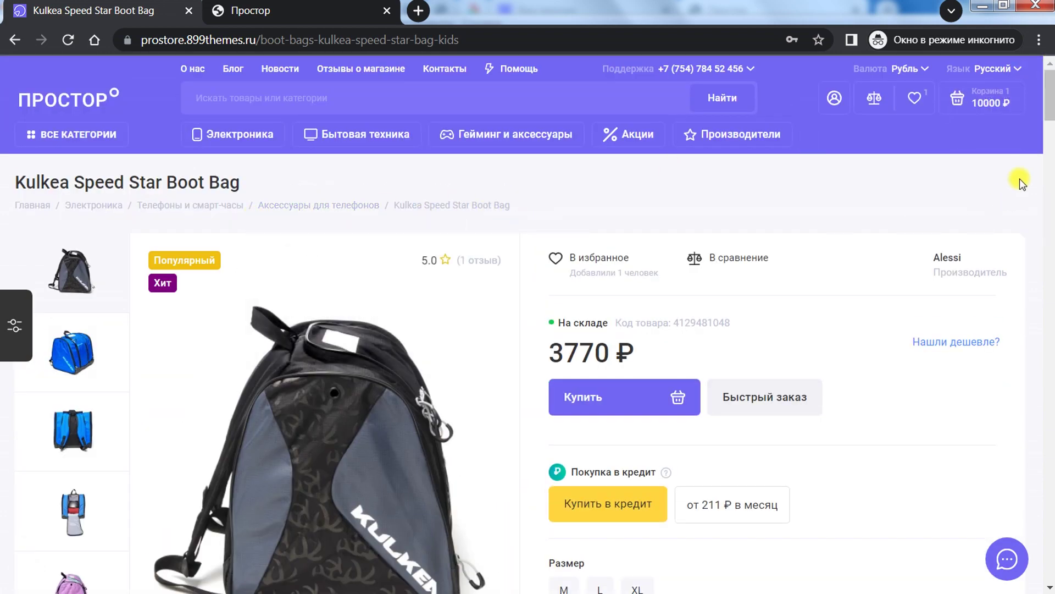
{"action": "left_click_drag", "start_coordinate": [1050, 99], "coordinate": [1049, 298]}
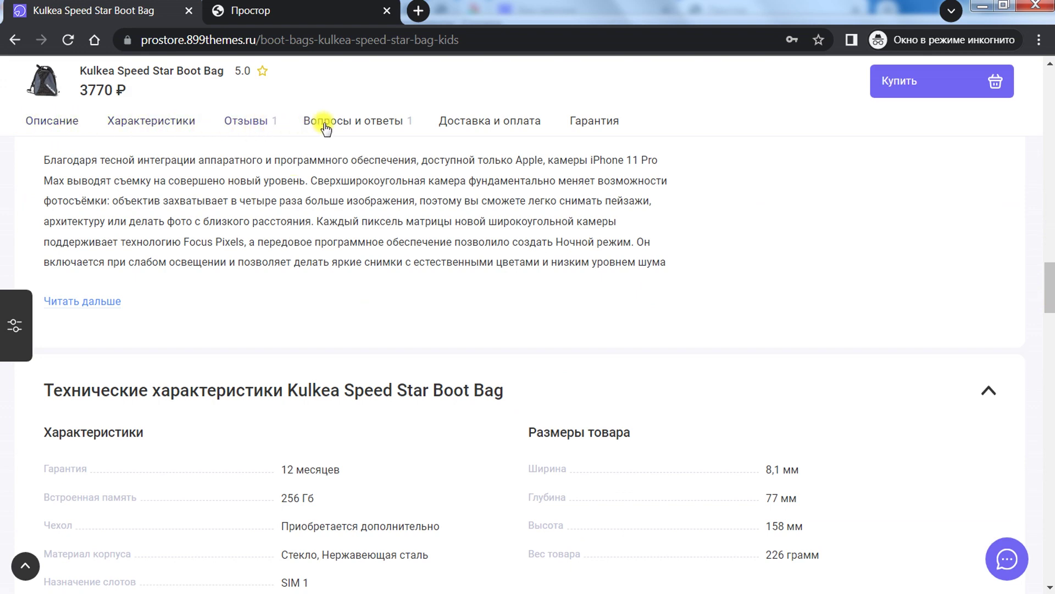
Step: View the bag's specifications, reviews, Q&A, delivery and warranty tabs, then its recommended articles
{"action": "left_click", "coordinate": [173, 118]}
{"action": "left_click", "coordinate": [240, 119]}
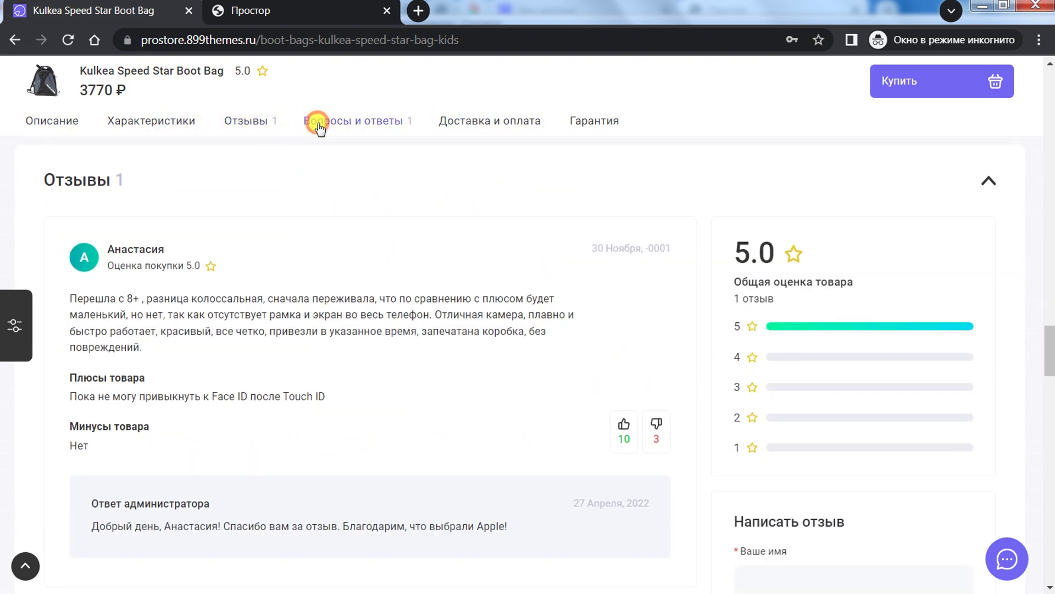
{"action": "left_click", "coordinate": [320, 123]}
{"action": "left_click", "coordinate": [447, 120]}
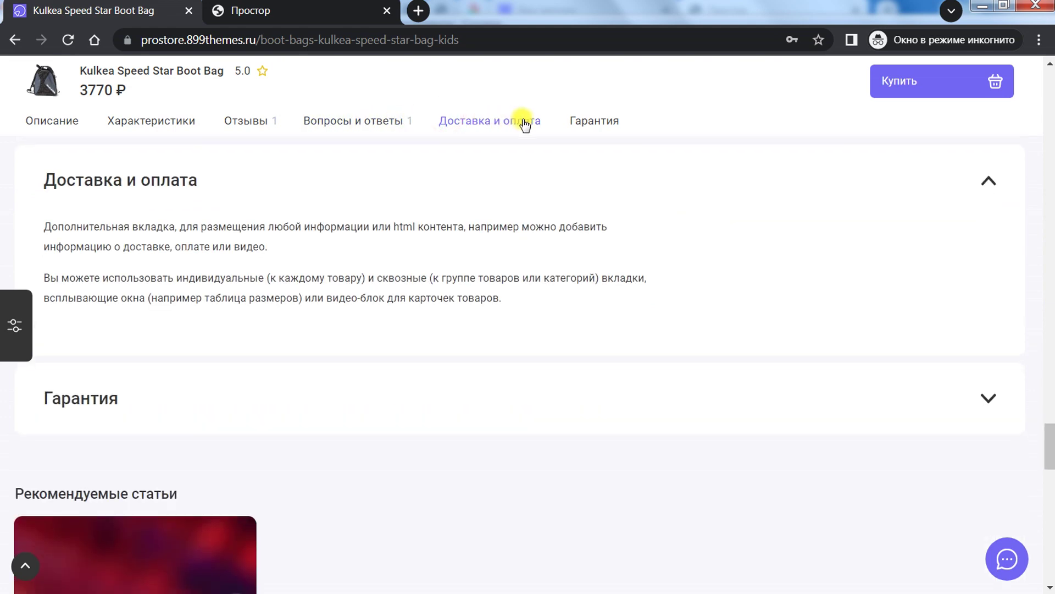
{"action": "left_click", "coordinate": [585, 122]}
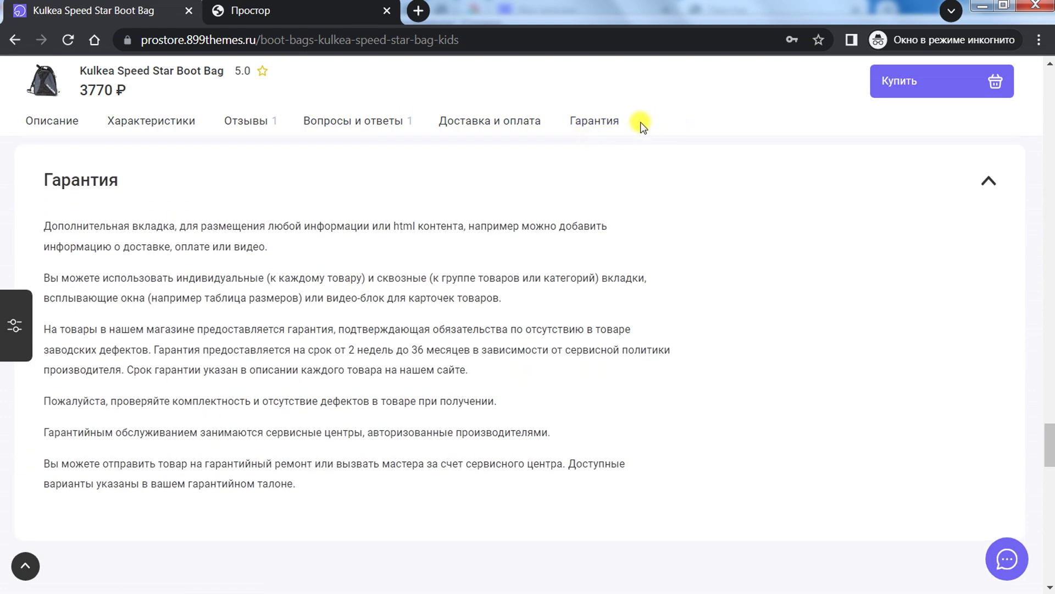
{"action": "scroll", "coordinate": [556, 212], "scroll_direction": "down", "scroll_amount": 5}
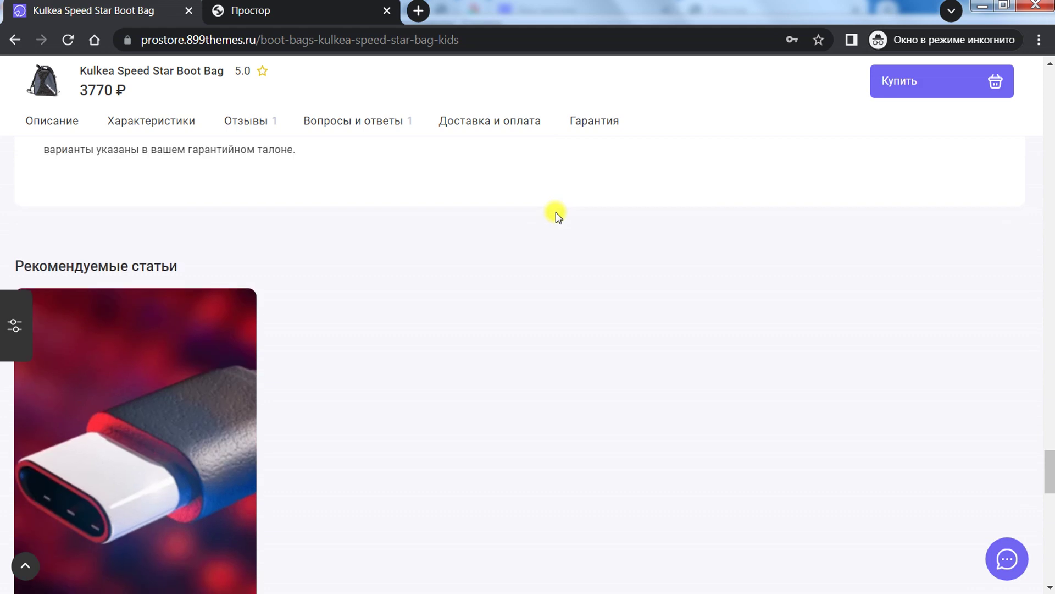
{"action": "scroll", "coordinate": [555, 212], "scroll_direction": "down", "scroll_amount": 4}
{"action": "scroll", "coordinate": [434, 252], "scroll_direction": "up", "scroll_amount": 2}
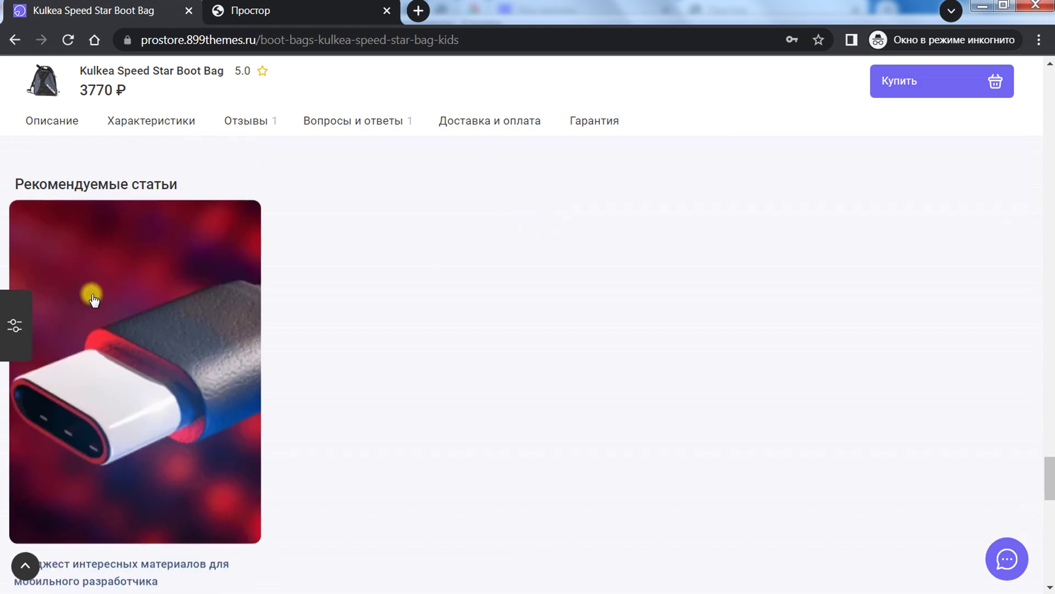
{"action": "scroll", "coordinate": [91, 308], "scroll_direction": "down", "scroll_amount": 3}
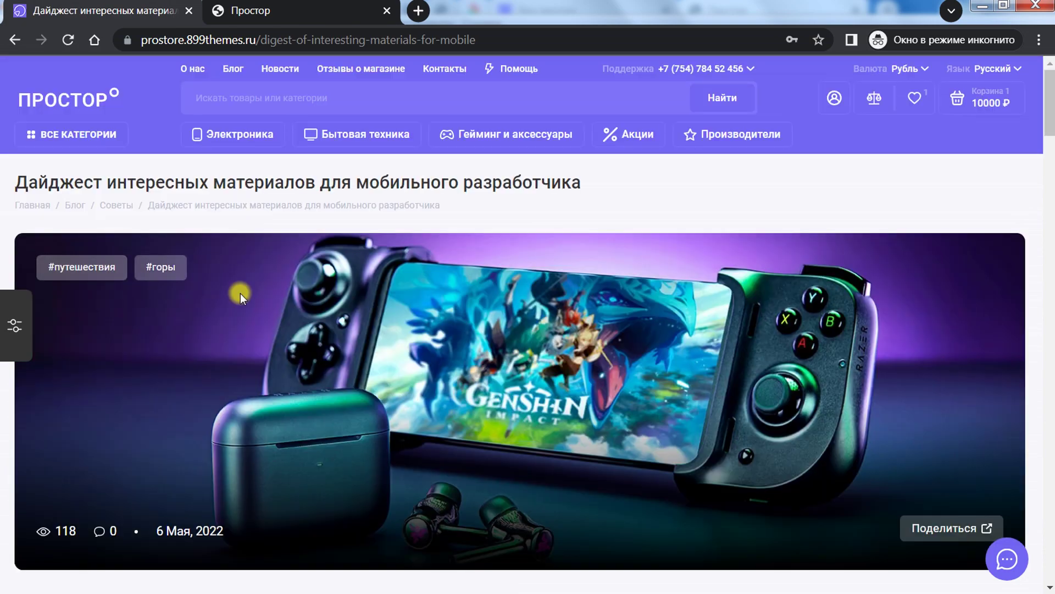
{"action": "scroll", "coordinate": [675, 267], "scroll_direction": "down", "scroll_amount": 2}
{"action": "scroll", "coordinate": [673, 308], "scroll_direction": "down", "scroll_amount": 15}
{"action": "scroll", "coordinate": [560, 125], "scroll_direction": "up", "scroll_amount": 14}
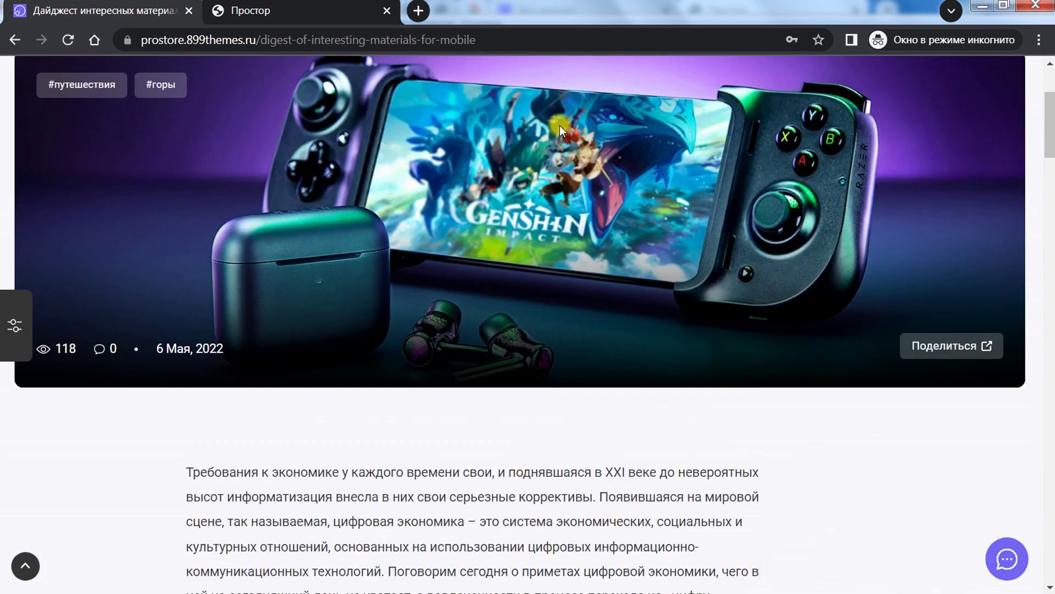
Step: View the admin Страница 404 content settings, then return to the storefront article
{"action": "left_click", "coordinate": [324, 2]}
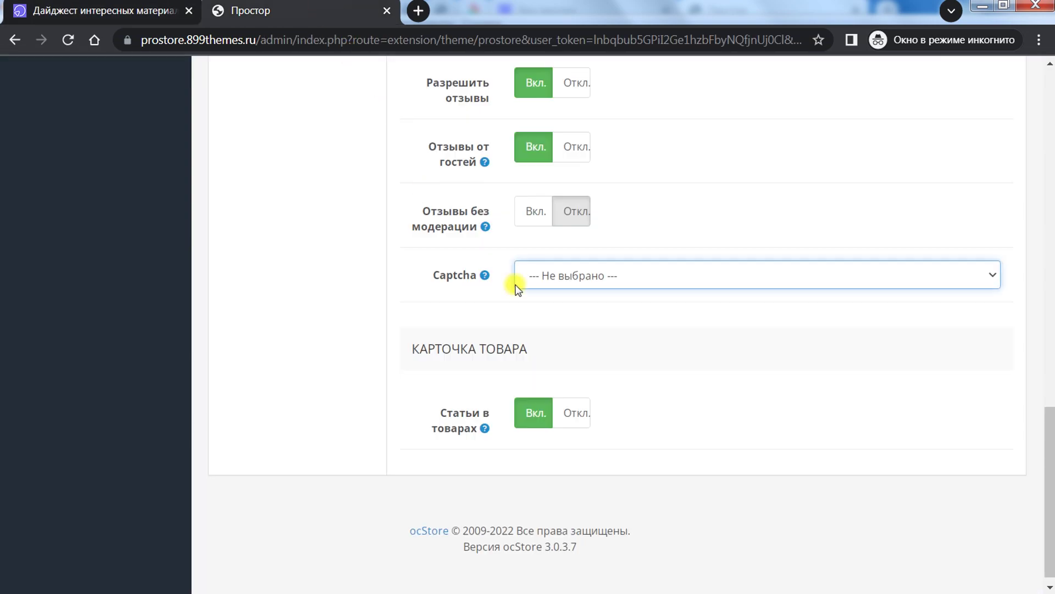
{"action": "scroll", "coordinate": [502, 335], "scroll_direction": "up", "scroll_amount": 5}
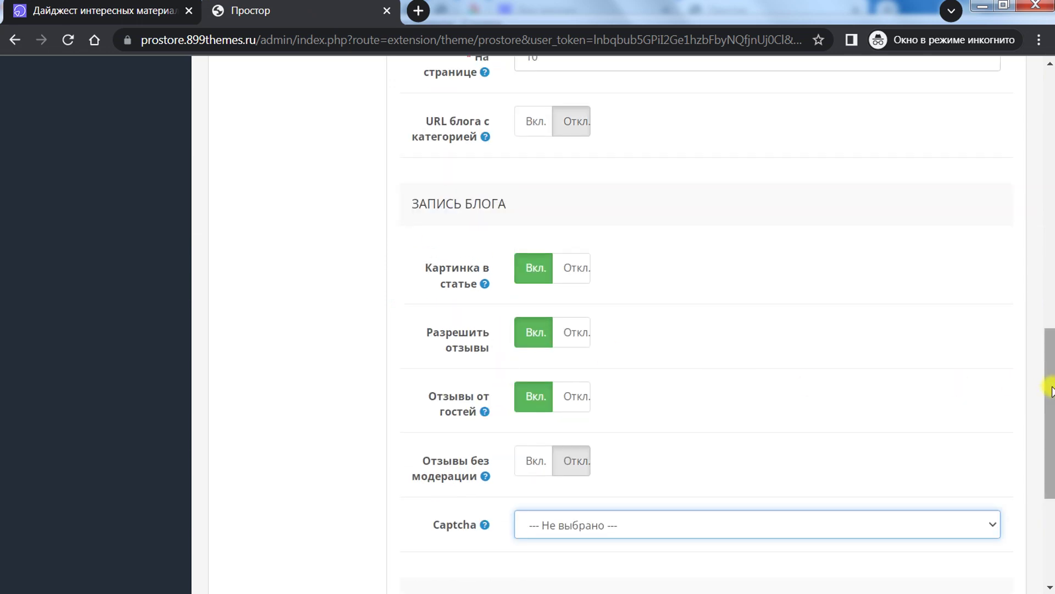
{"action": "left_click_drag", "start_coordinate": [1047, 386], "coordinate": [1038, 195]}
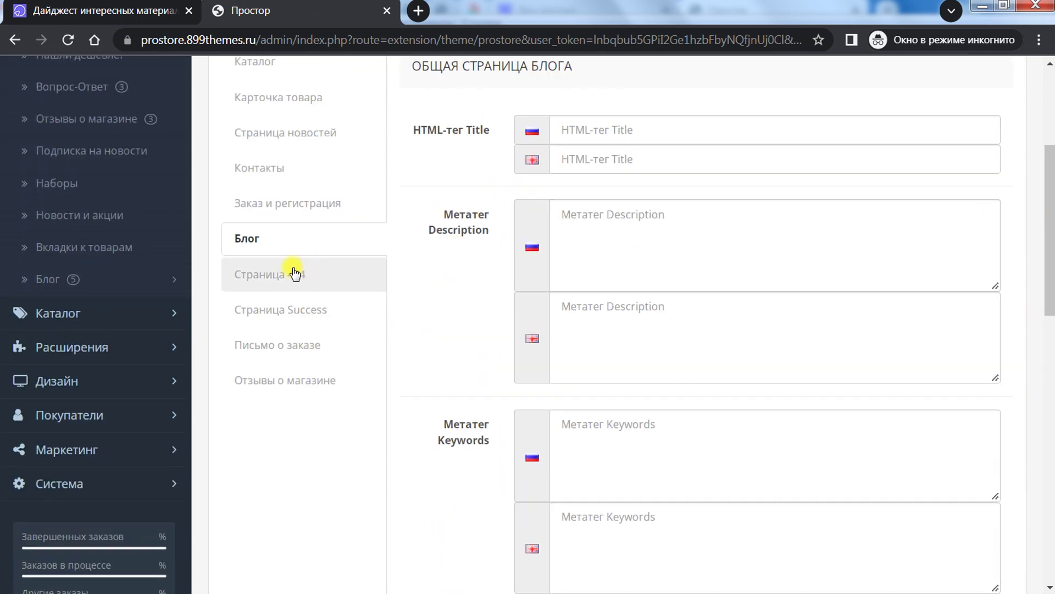
{"action": "left_click", "coordinate": [273, 279]}
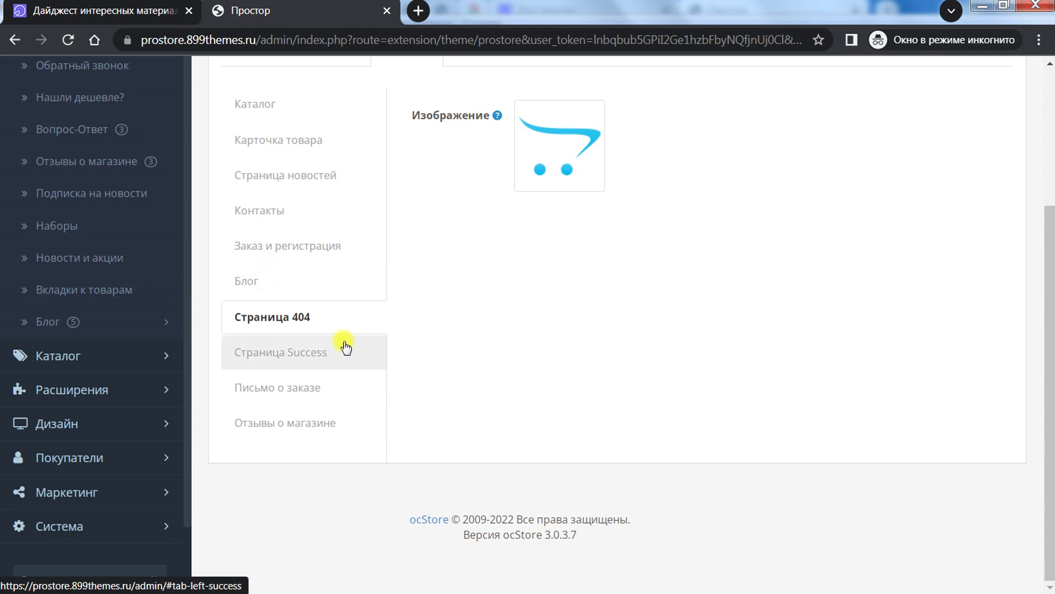
{"action": "scroll", "coordinate": [565, 323], "scroll_direction": "up", "scroll_amount": 5}
{"action": "scroll", "coordinate": [536, 360], "scroll_direction": "down", "scroll_amount": 3}
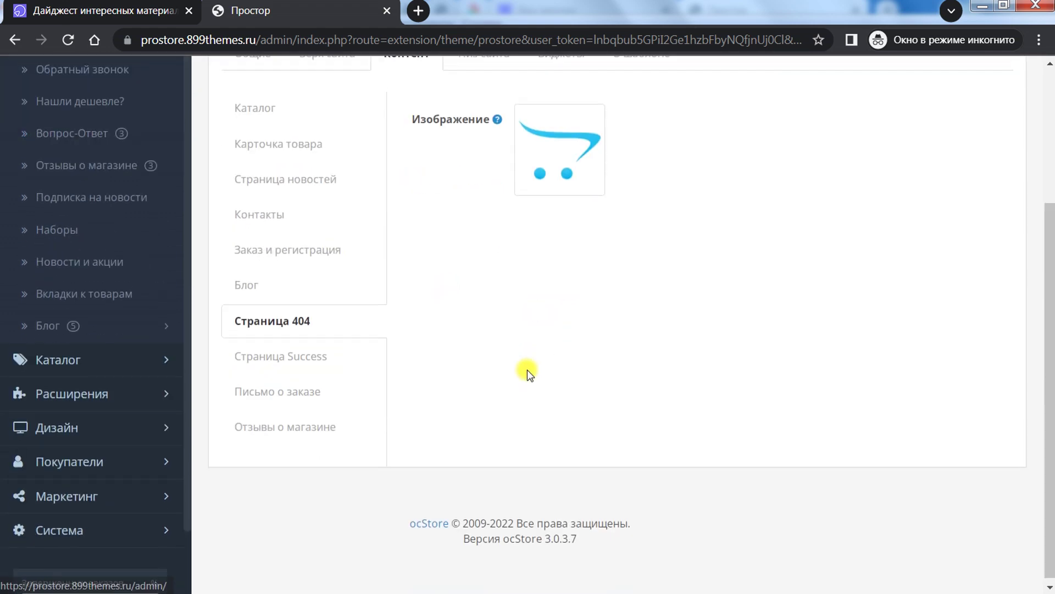
{"action": "scroll", "coordinate": [1048, 258], "scroll_direction": "up", "scroll_amount": 2}
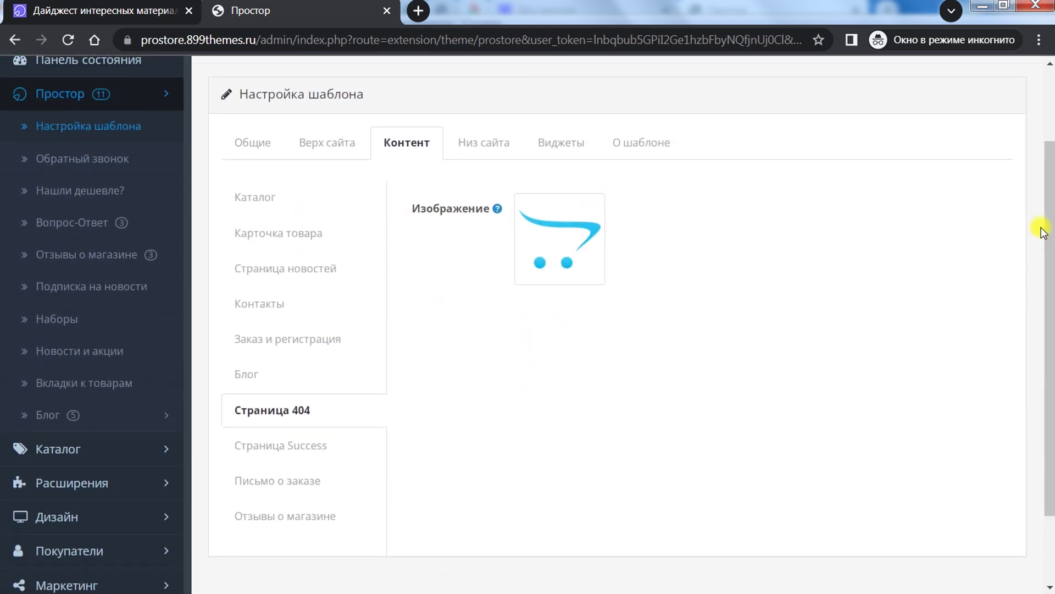
{"action": "left_click", "coordinate": [155, 7]}
{"action": "scroll", "coordinate": [300, 130], "scroll_direction": "up", "scroll_amount": 3}
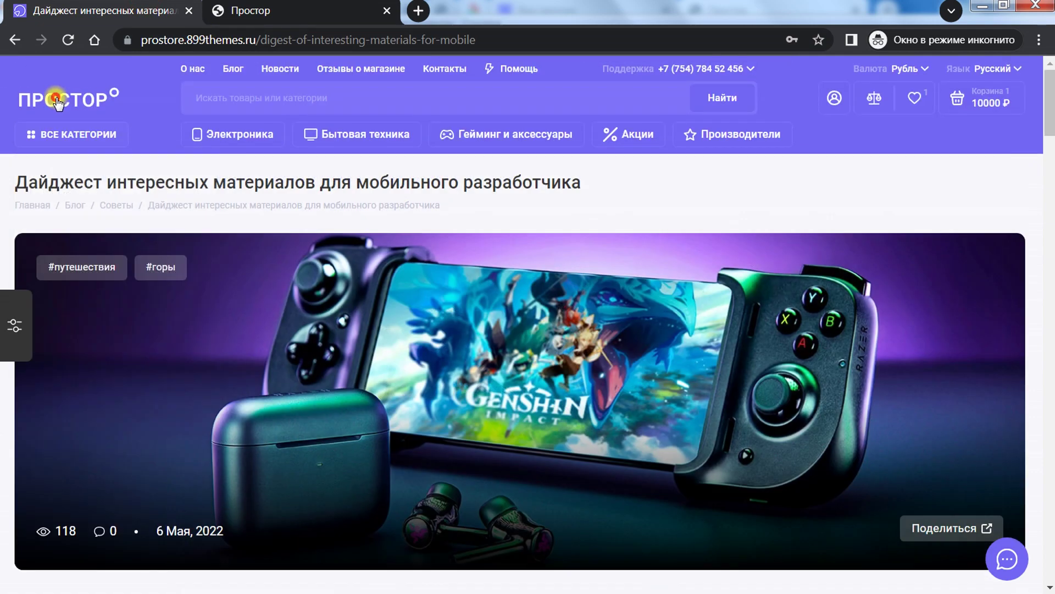
Step: Load the nonexistent /test address to see the storefront 404 page
{"action": "left_click", "coordinate": [245, 64]}
{"action": "left_click", "coordinate": [276, 38]}
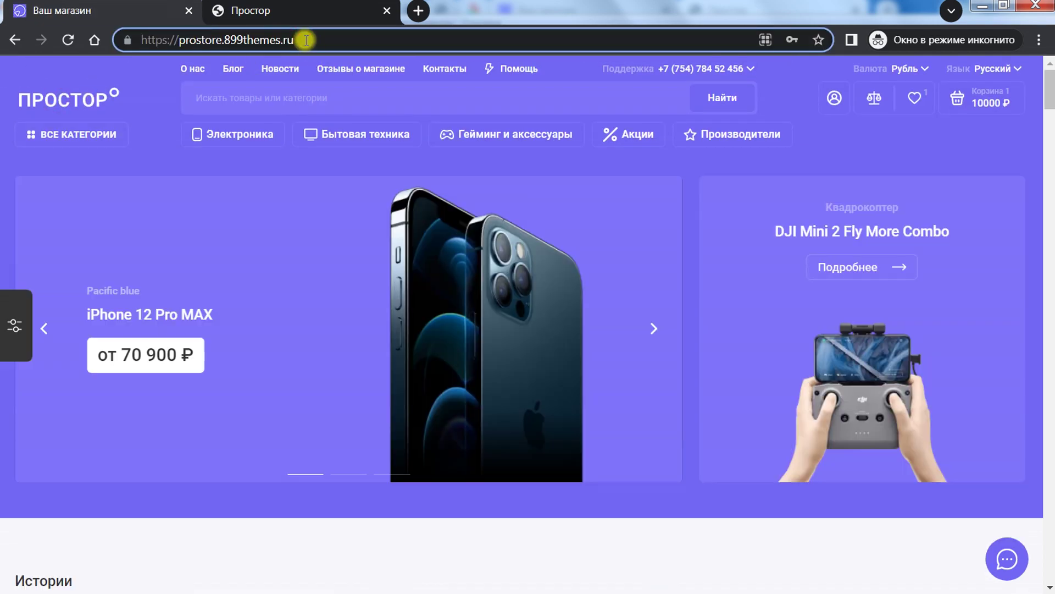
{"action": "left_click", "coordinate": [307, 40]}
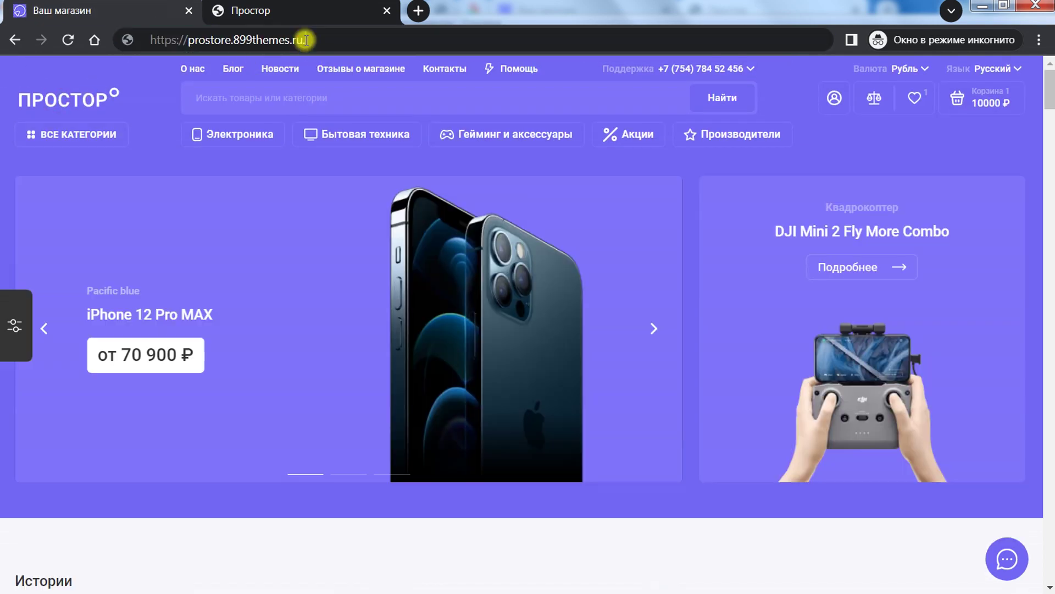
{"action": "type", "text": "."}
{"action": "key", "text": "BackSpace"}
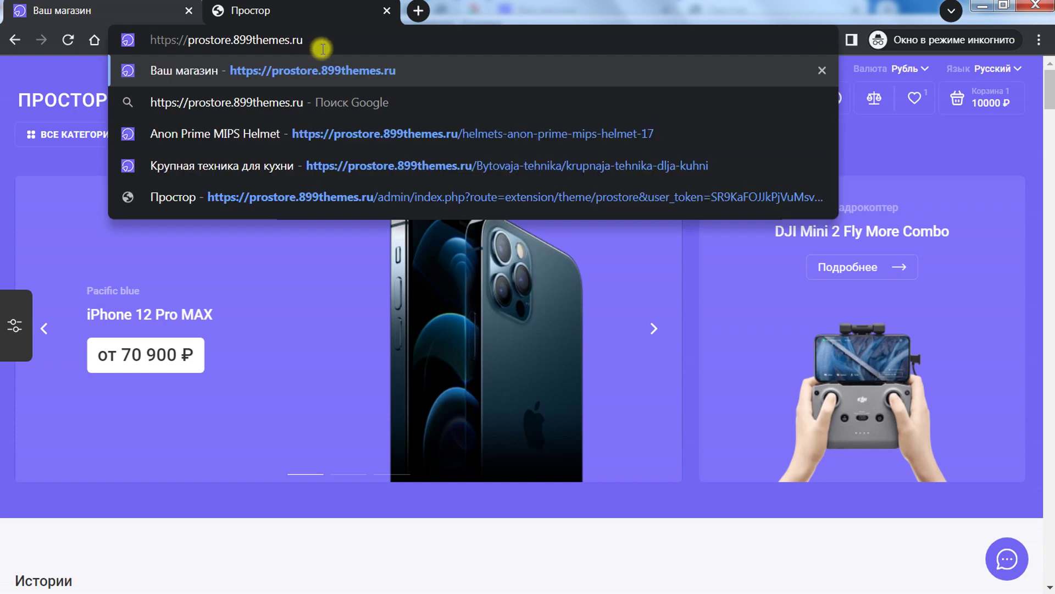
{"action": "type", "text": "/te"}
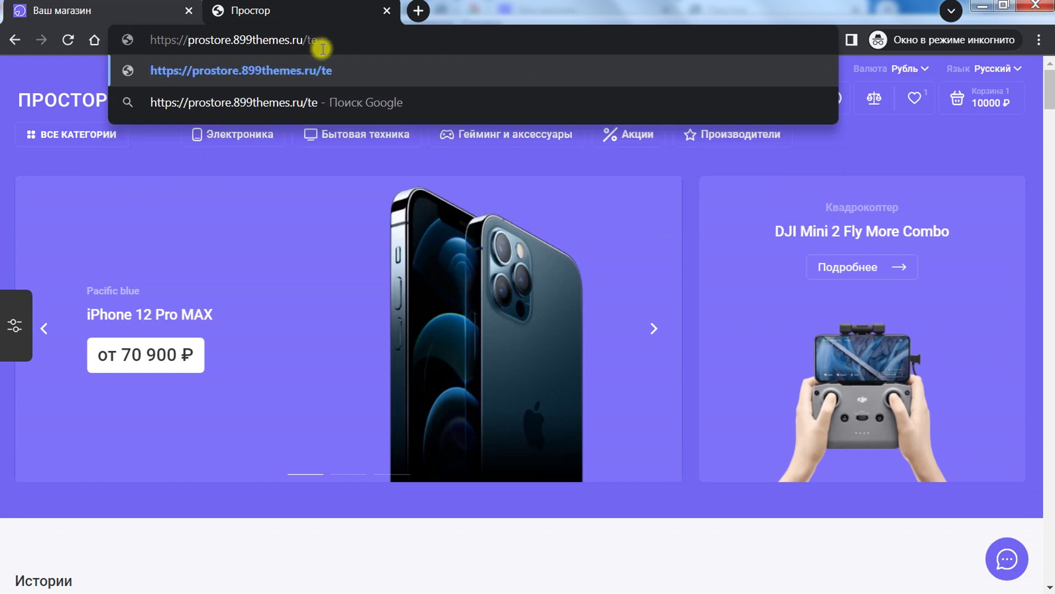
{"action": "type", "text": "st"}
{"action": "key", "text": "Return"}
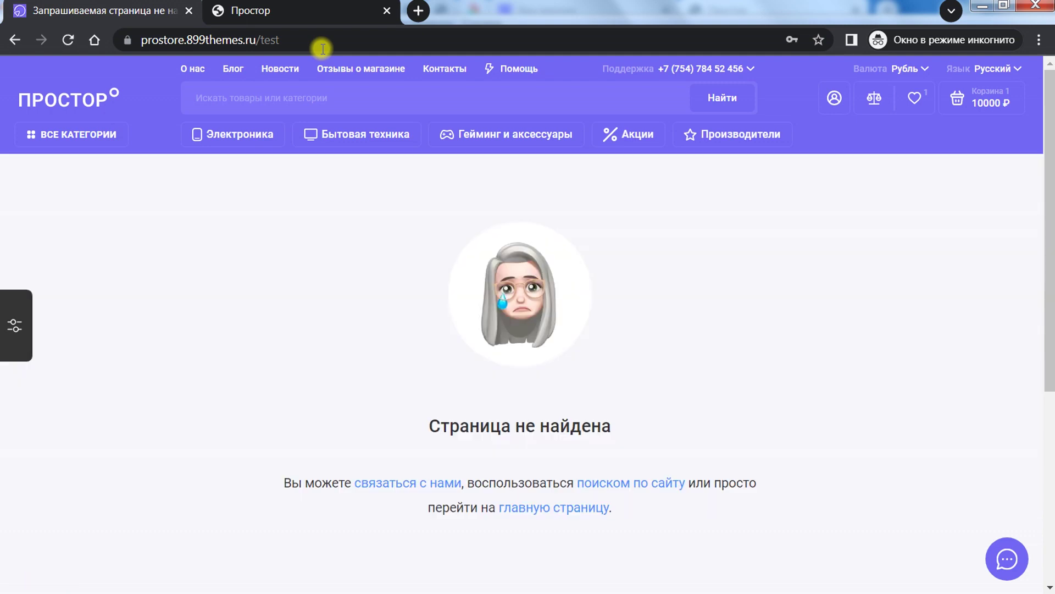
{"action": "mouse_move", "coordinate": [377, 144]}
{"action": "left_click_drag", "start_coordinate": [1049, 188], "coordinate": [1045, 216]}
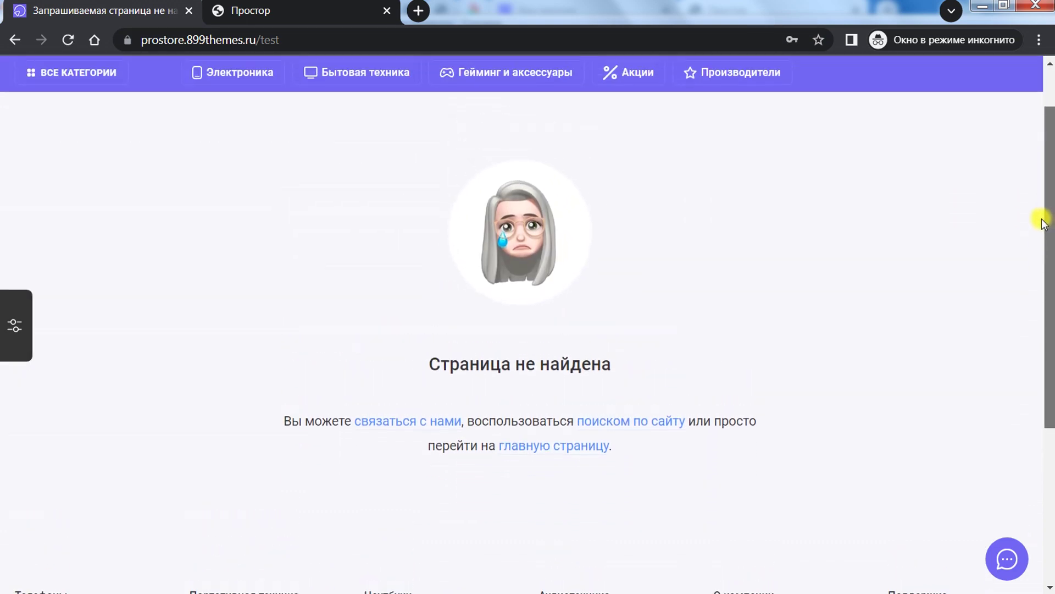
Step: Open the edit options for the admin 404 image, comparing it with the storefront page
{"action": "left_click", "coordinate": [316, 11]}
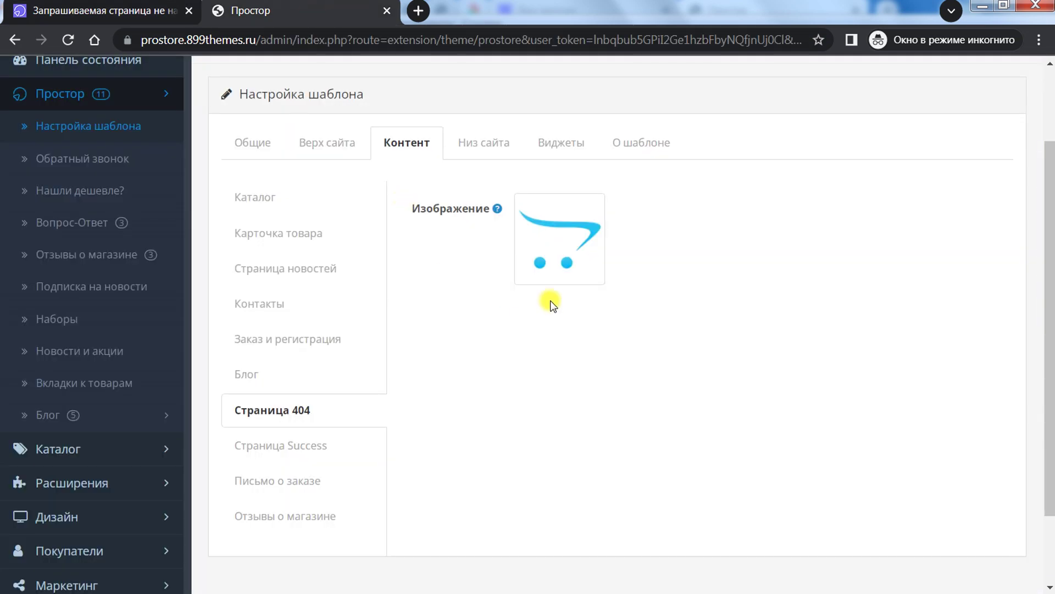
{"action": "left_click", "coordinate": [555, 250]}
{"action": "left_click", "coordinate": [105, 11]}
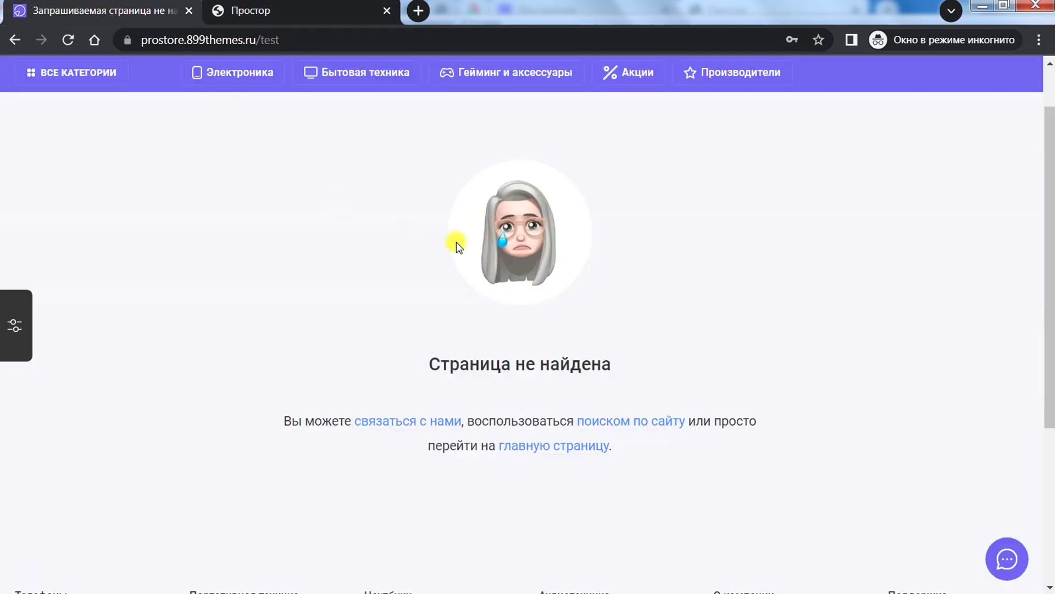
{"action": "left_click", "coordinate": [293, 7]}
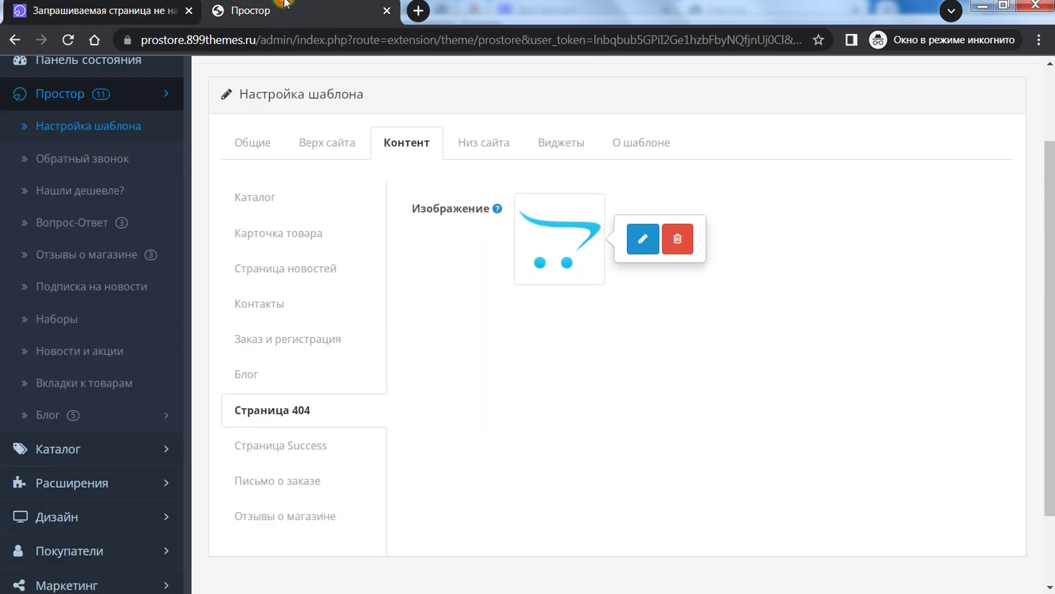
{"action": "left_click", "coordinate": [626, 348]}
Step: Open the Страница Success content settings and inspect its description text
{"action": "left_click", "coordinate": [302, 447]}
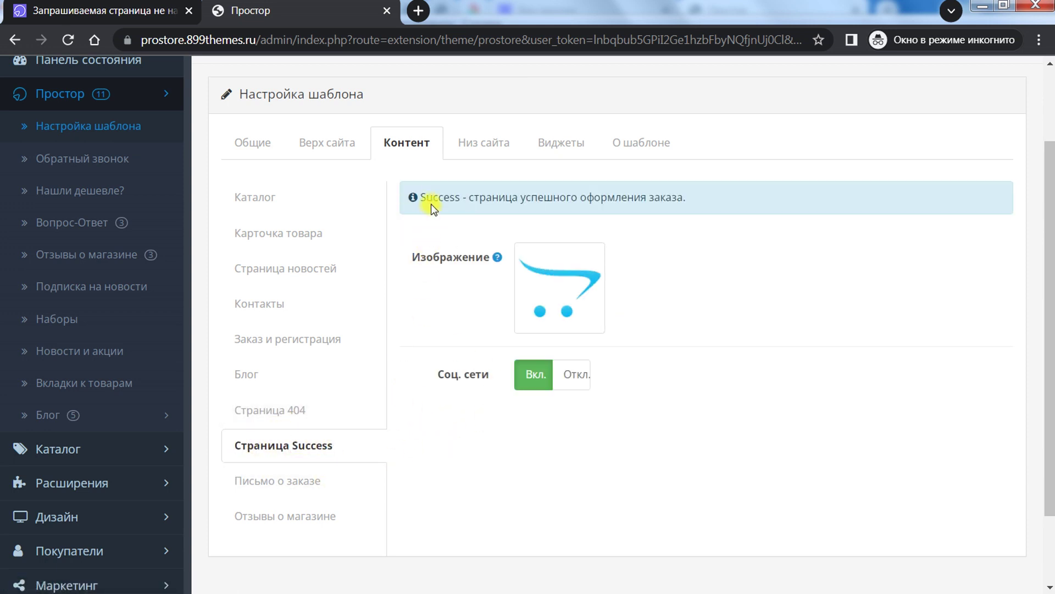
{"action": "left_click_drag", "start_coordinate": [433, 197], "coordinate": [754, 198]}
{"action": "left_click", "coordinate": [697, 339]}
Step: From the storefront cart, proceed to checkout and open the Быстрый заказ form
{"action": "left_click", "coordinate": [102, 2]}
{"action": "scroll", "coordinate": [938, 278], "scroll_direction": "up", "scroll_amount": 2}
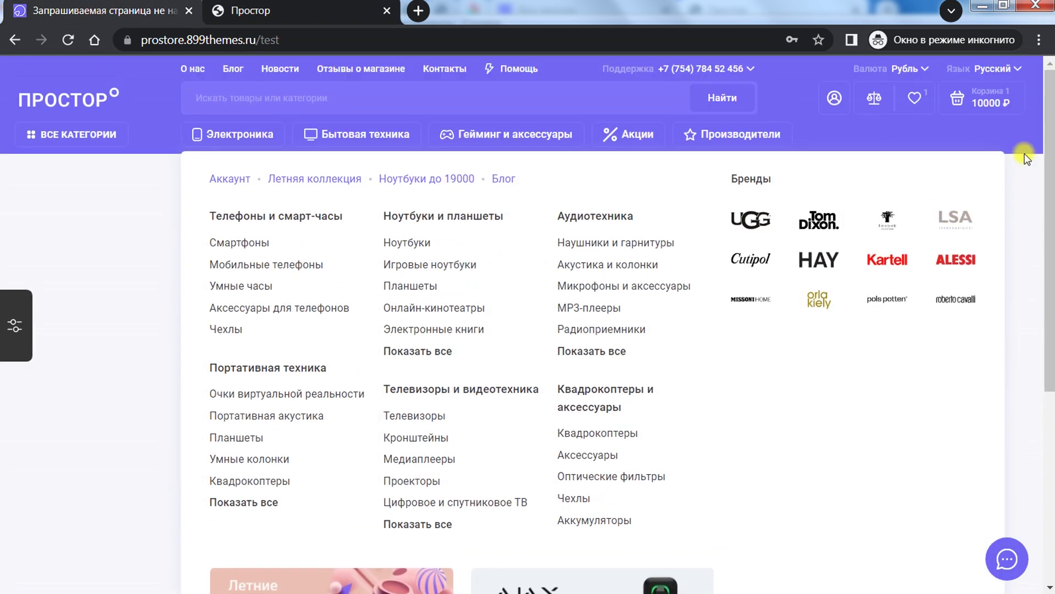
{"action": "left_click", "coordinate": [981, 100]}
{"action": "left_click", "coordinate": [940, 490]}
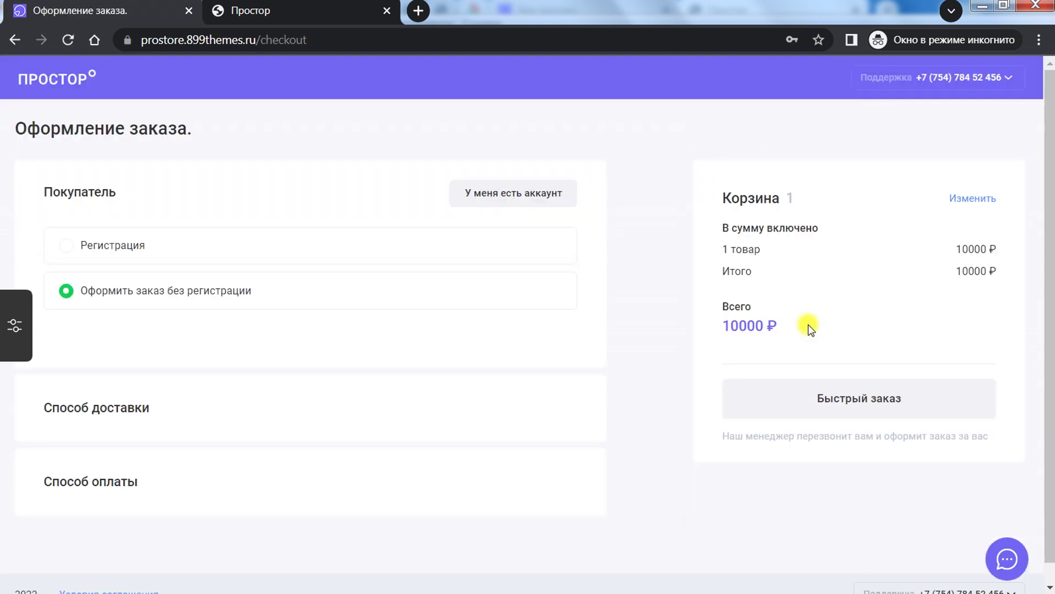
{"action": "scroll", "coordinate": [836, 352], "scroll_direction": "down", "scroll_amount": 2}
{"action": "left_click", "coordinate": [861, 305]}
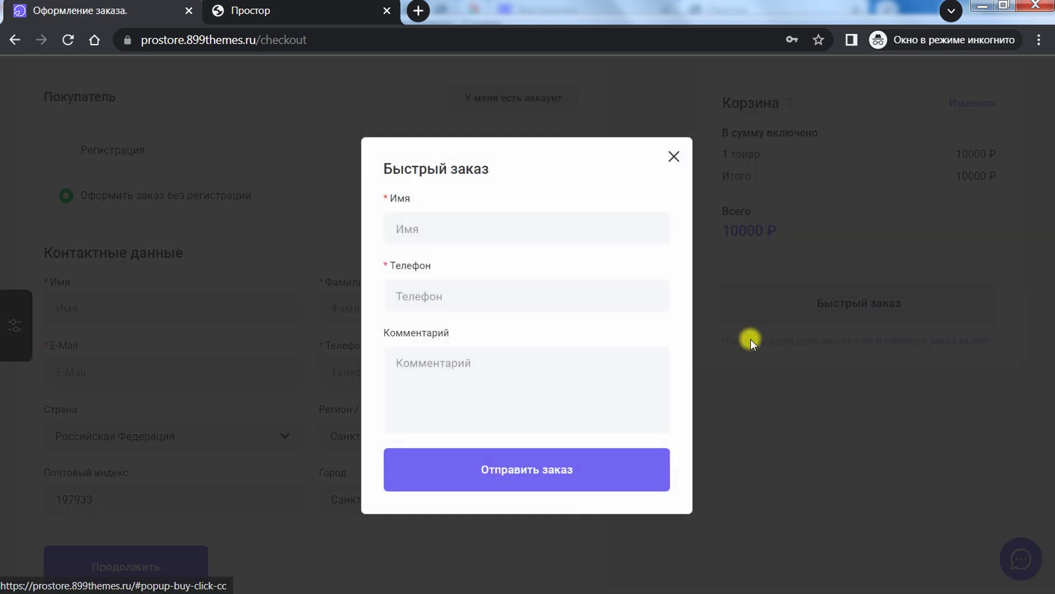
Step: Fill in the buyer's name, phone number and a comment, and submit the quick order
{"action": "left_click", "coordinate": [432, 235]}
{"action": "type", "text": "gjghj"}
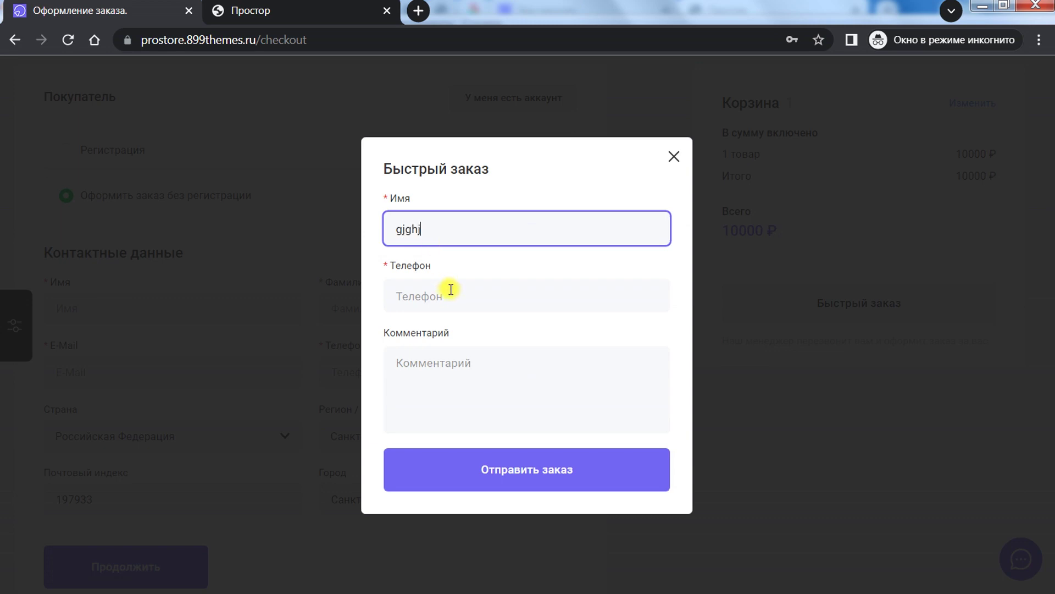
{"action": "type", "text": "hg"}
{"action": "left_click", "coordinate": [454, 302]}
{"action": "type", "text": "786464"}
{"action": "left_click", "coordinate": [448, 382]}
{"action": "type", "text": "lkjljkl"}
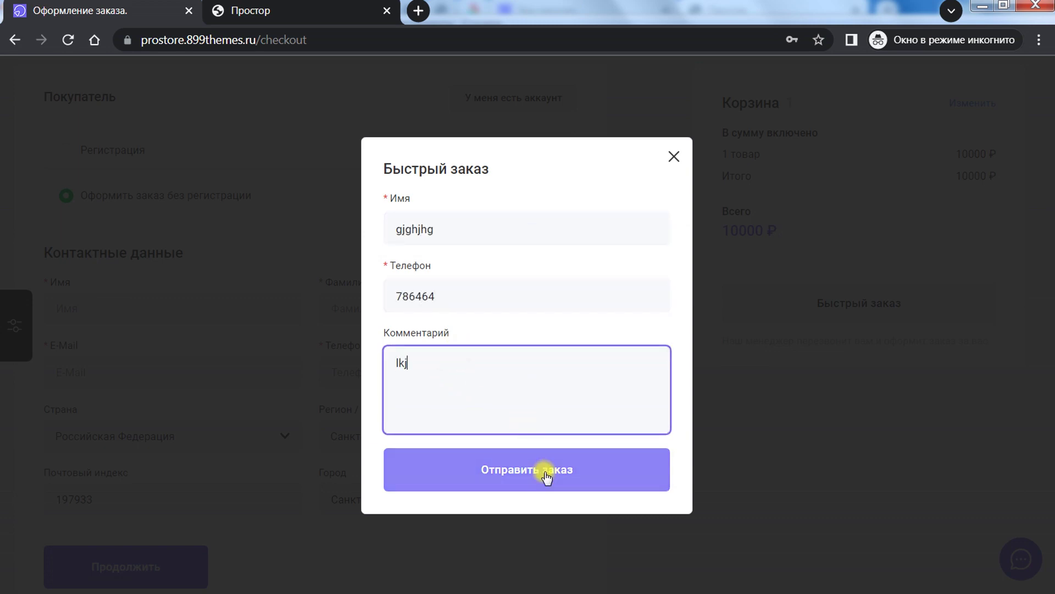
{"action": "left_click", "coordinate": [547, 471]}
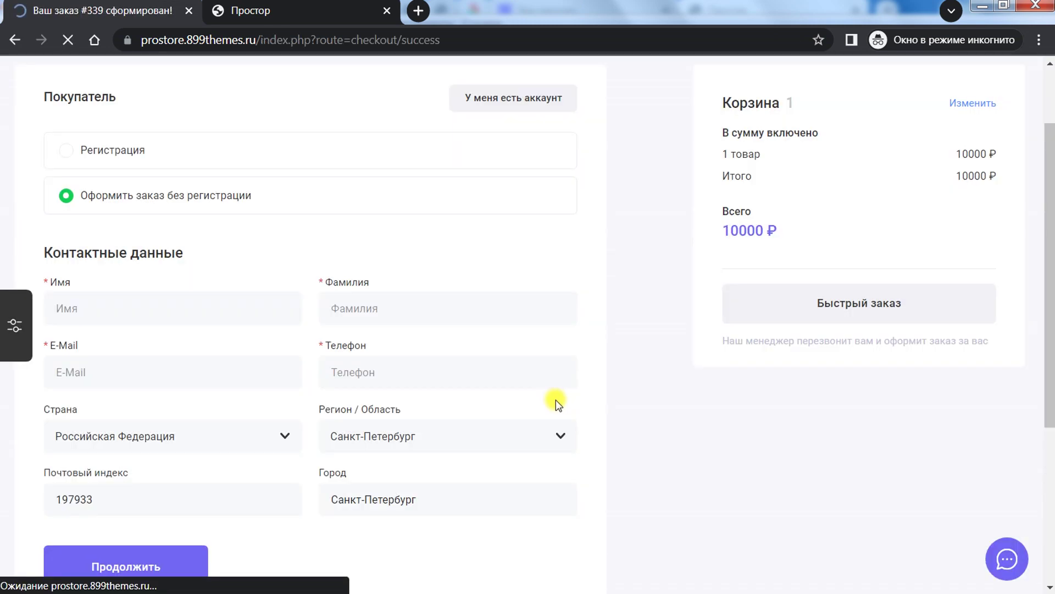
Step: Compare the order-success page with the admin Success description and image edit options
{"action": "scroll", "coordinate": [398, 316], "scroll_direction": "down", "scroll_amount": 3}
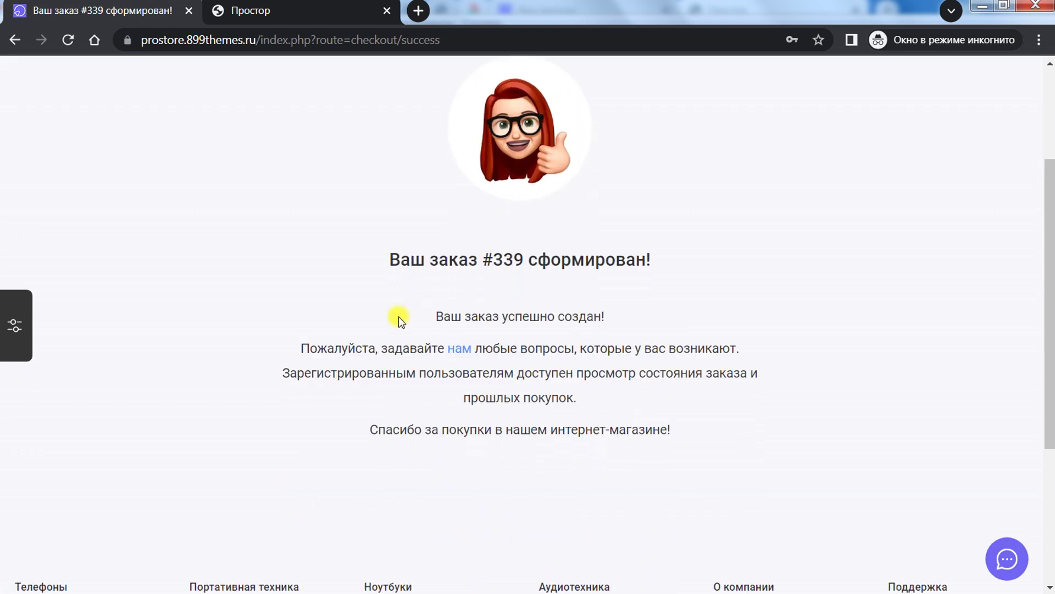
{"action": "scroll", "coordinate": [398, 315], "scroll_direction": "up", "scroll_amount": 2}
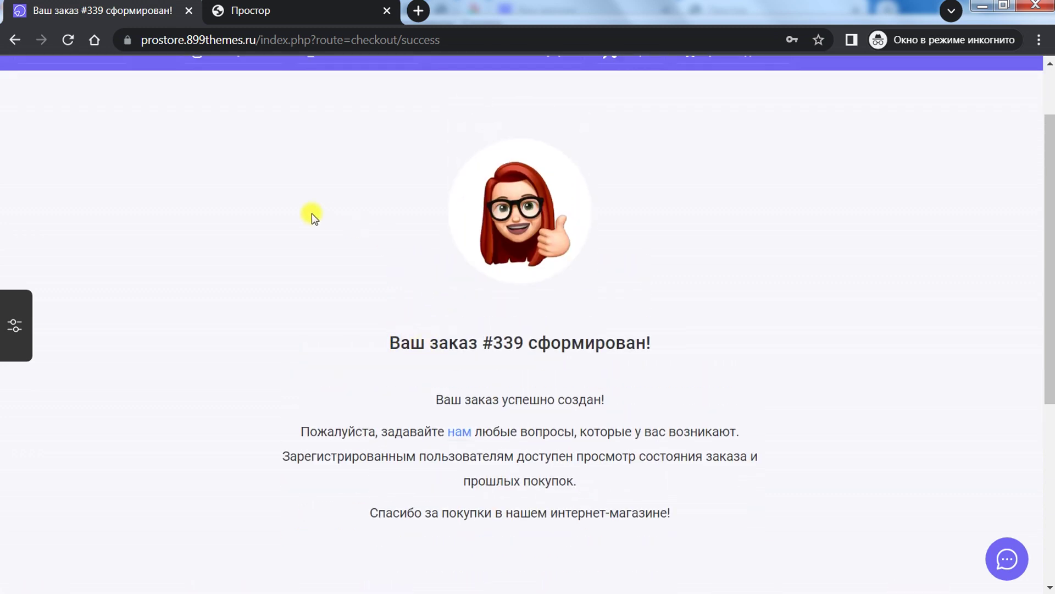
{"action": "left_click", "coordinate": [284, 11]}
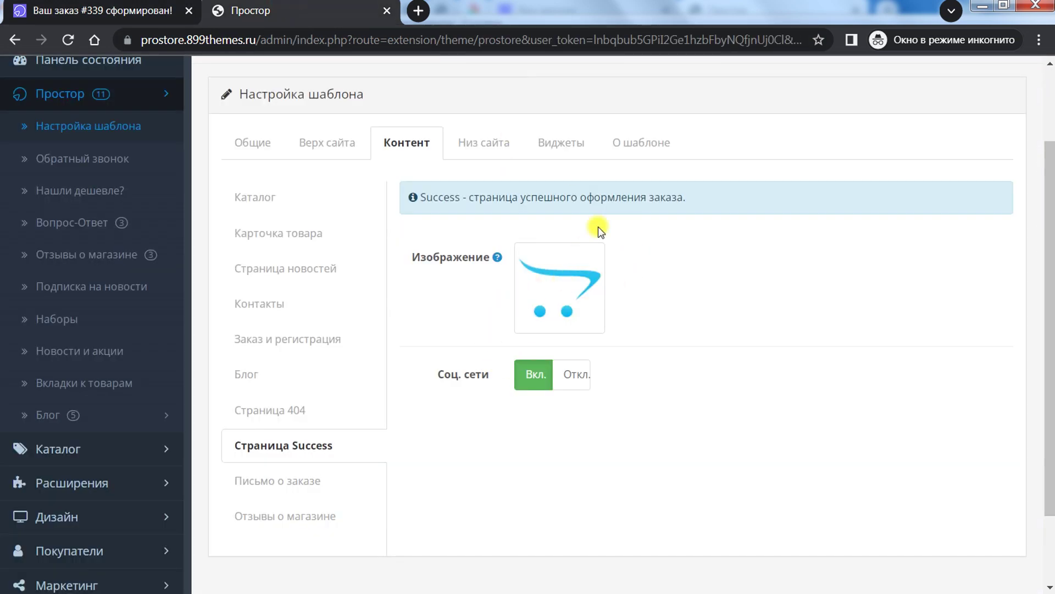
{"action": "left_click_drag", "start_coordinate": [438, 198], "coordinate": [717, 199]}
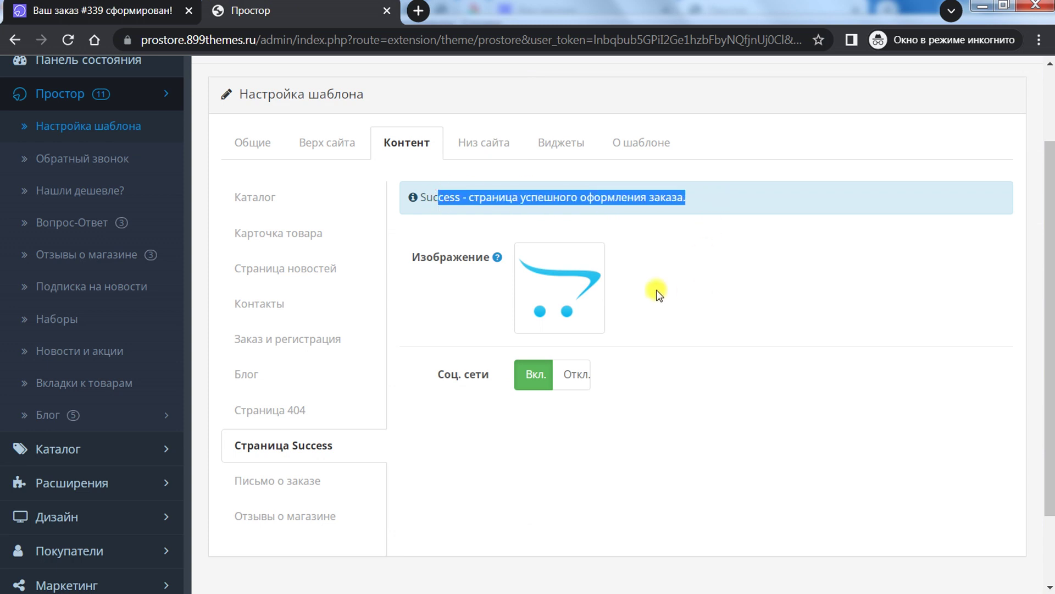
{"action": "left_click", "coordinate": [550, 290]}
{"action": "left_click", "coordinate": [99, 10]}
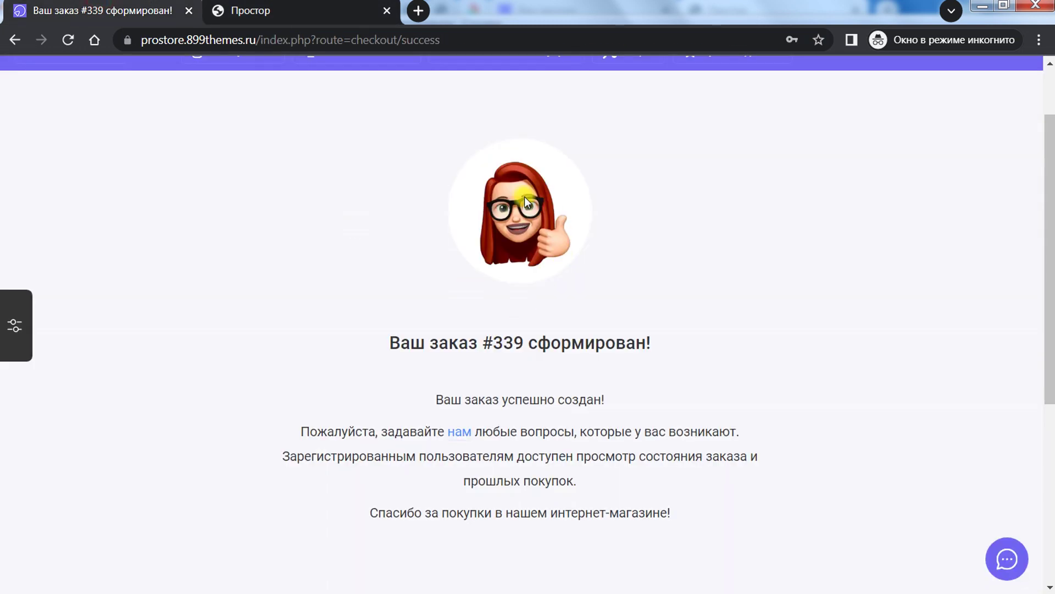
{"action": "left_click", "coordinate": [272, 10]}
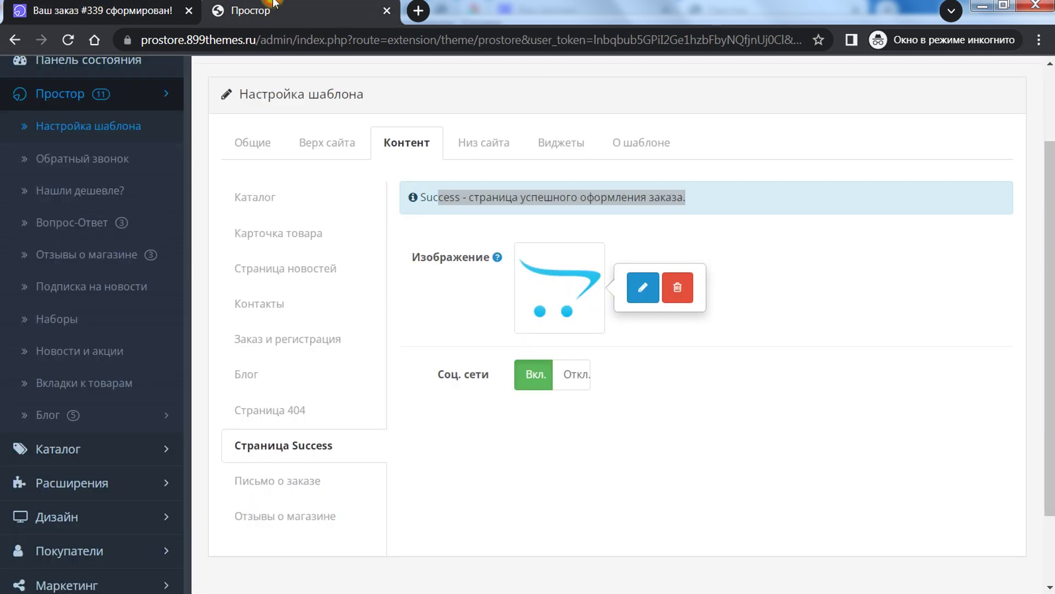
{"action": "left_click", "coordinate": [522, 450]}
Step: Scroll through the order #339 success page, then return to the admin Success settings
{"action": "left_click", "coordinate": [79, 8]}
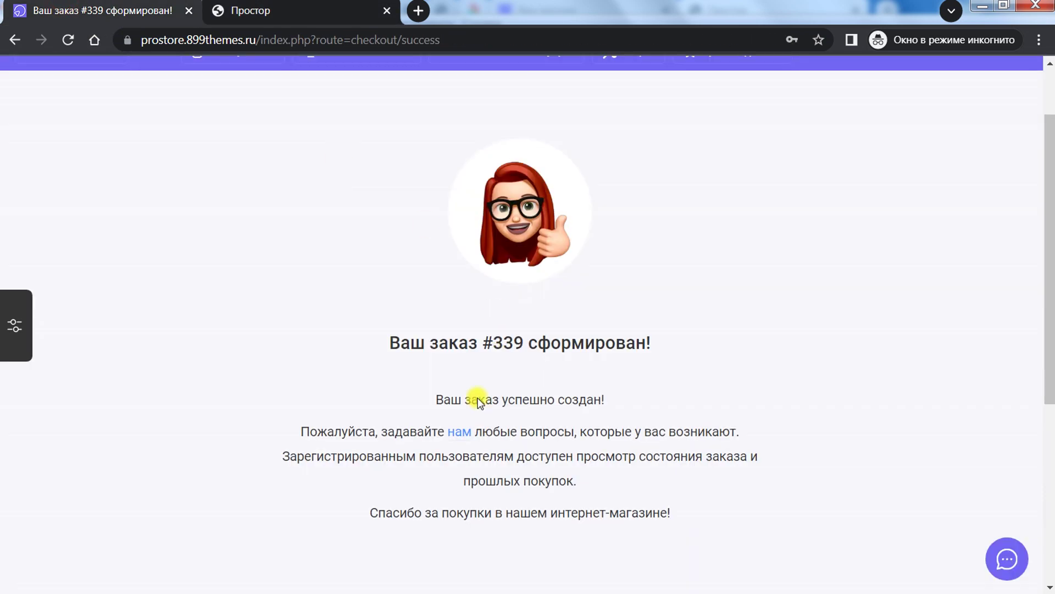
{"action": "scroll", "coordinate": [518, 434], "scroll_direction": "down", "scroll_amount": 5}
{"action": "scroll", "coordinate": [522, 431], "scroll_direction": "up", "scroll_amount": 6}
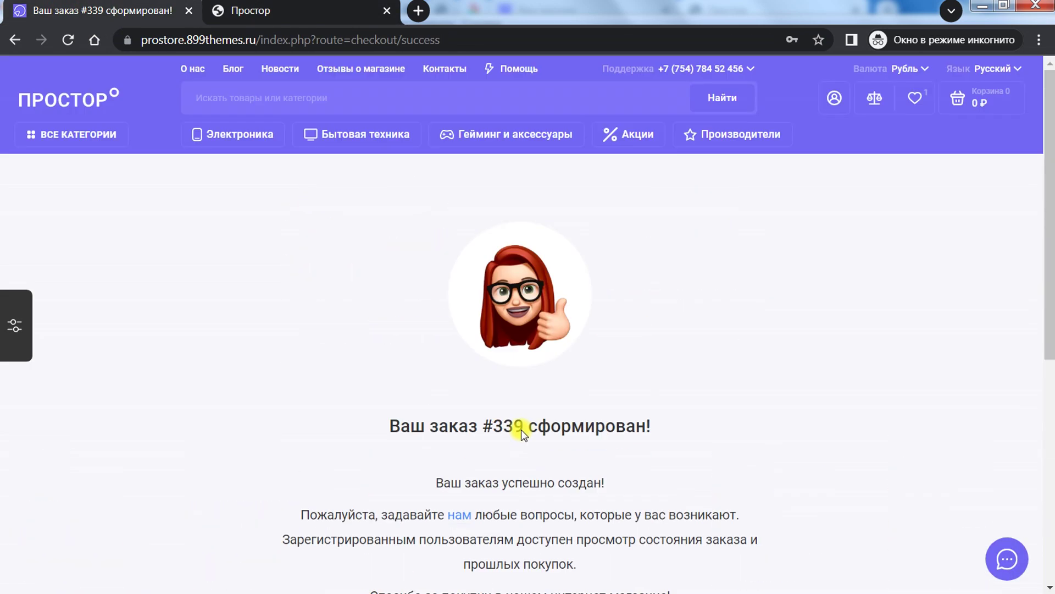
{"action": "key", "text": "ctrl+Tab"}
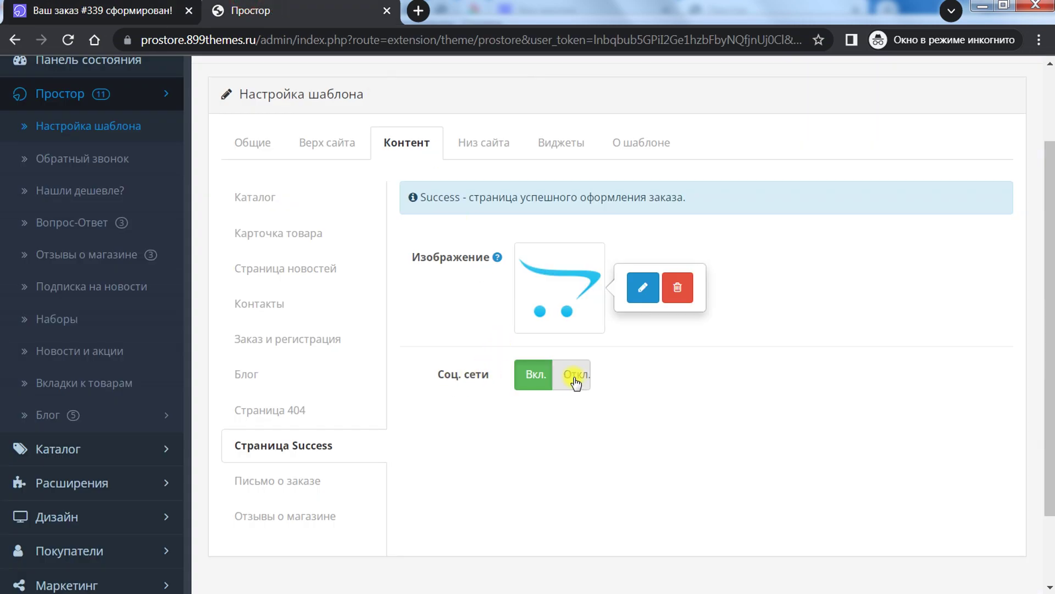
{"action": "key", "text": "ctrl+Tab"}
{"action": "scroll", "coordinate": [578, 400], "scroll_direction": "down", "scroll_amount": 3}
{"action": "scroll", "coordinate": [579, 401], "scroll_direction": "down", "scroll_amount": 5}
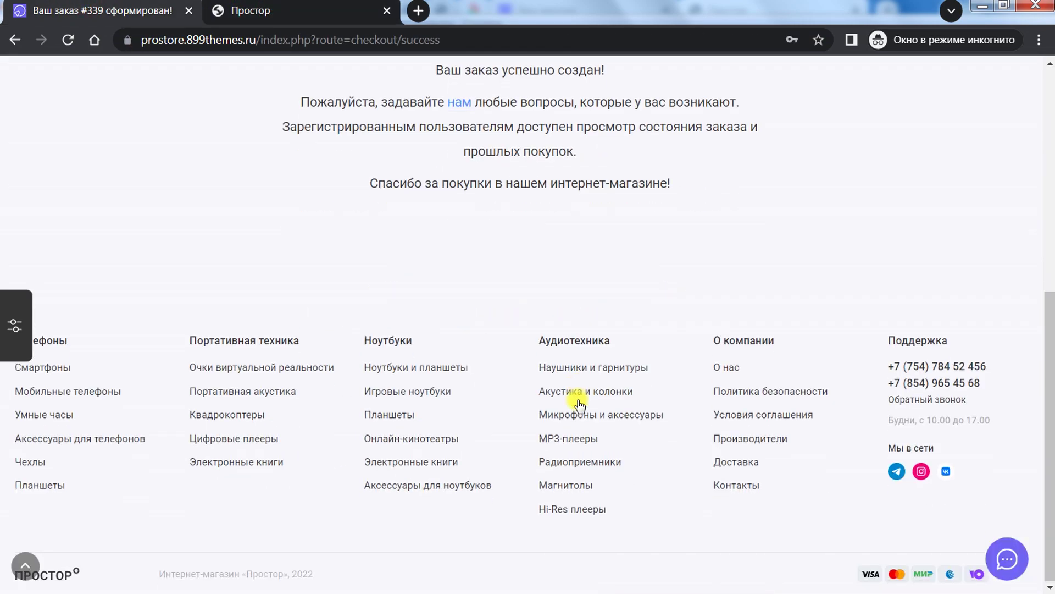
{"action": "scroll", "coordinate": [578, 400], "scroll_direction": "up", "scroll_amount": 4}
{"action": "scroll", "coordinate": [578, 401], "scroll_direction": "down", "scroll_amount": 1}
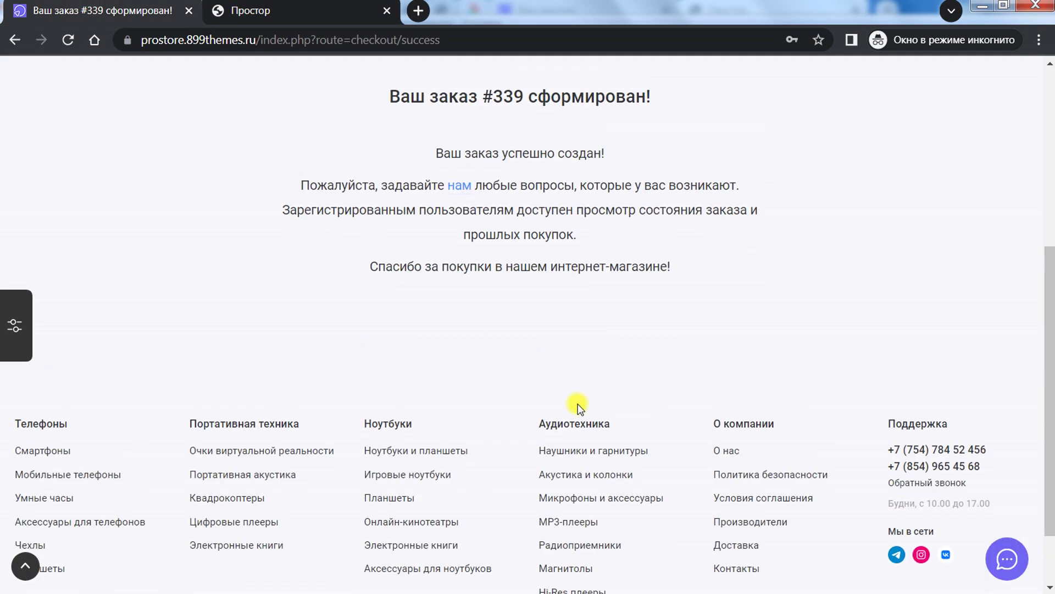
{"action": "scroll", "coordinate": [472, 306], "scroll_direction": "up", "scroll_amount": 3}
{"action": "scroll", "coordinate": [559, 456], "scroll_direction": "up", "scroll_amount": 3}
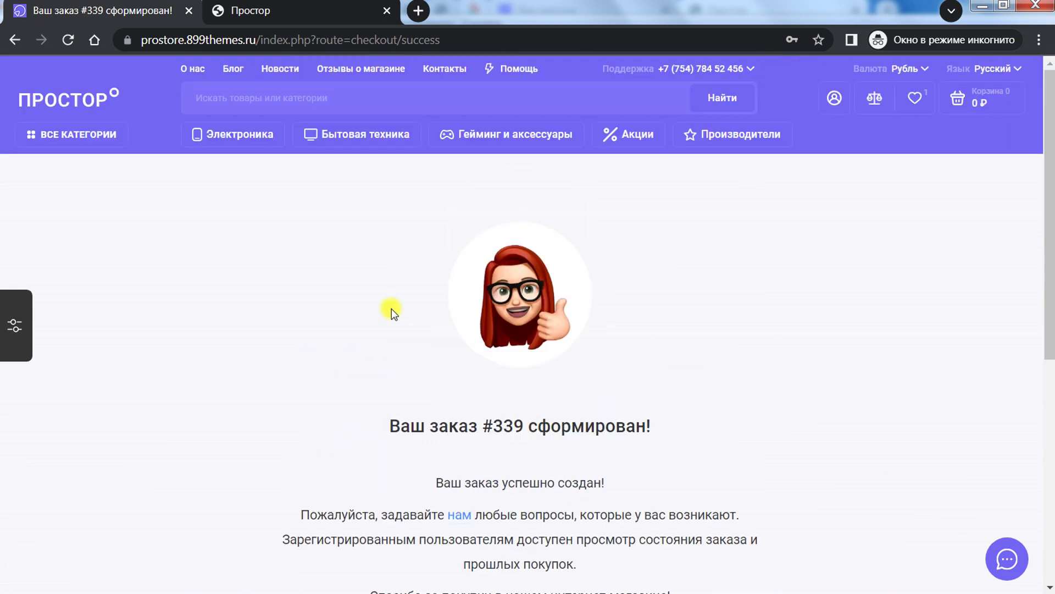
{"action": "scroll", "coordinate": [456, 419], "scroll_direction": "down", "scroll_amount": 4}
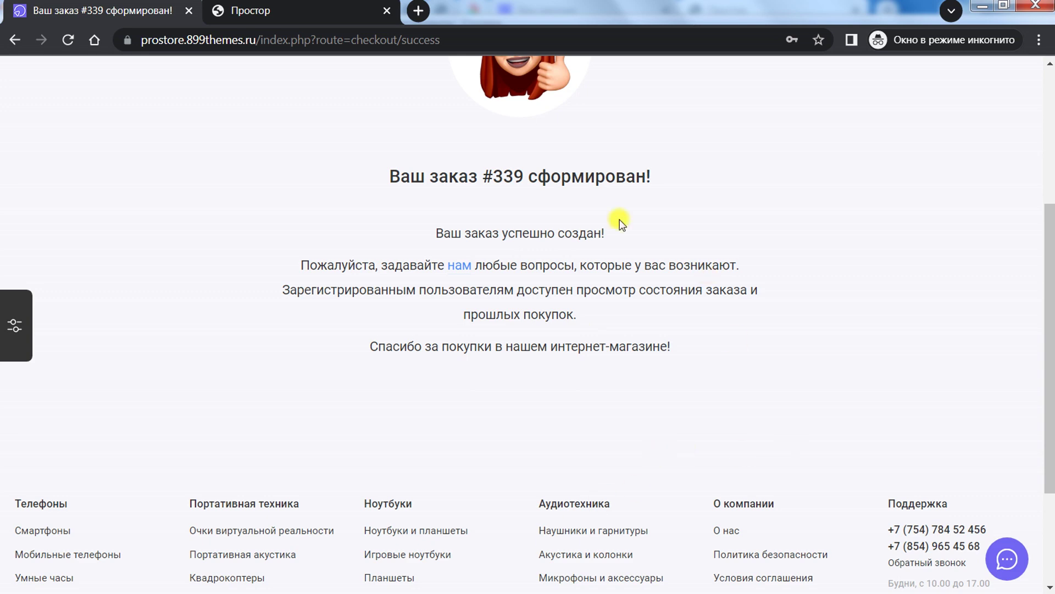
{"action": "scroll", "coordinate": [438, 271], "scroll_direction": "down", "scroll_amount": 3}
{"action": "scroll", "coordinate": [438, 278], "scroll_direction": "up", "scroll_amount": 6}
{"action": "left_click", "coordinate": [286, 3]}
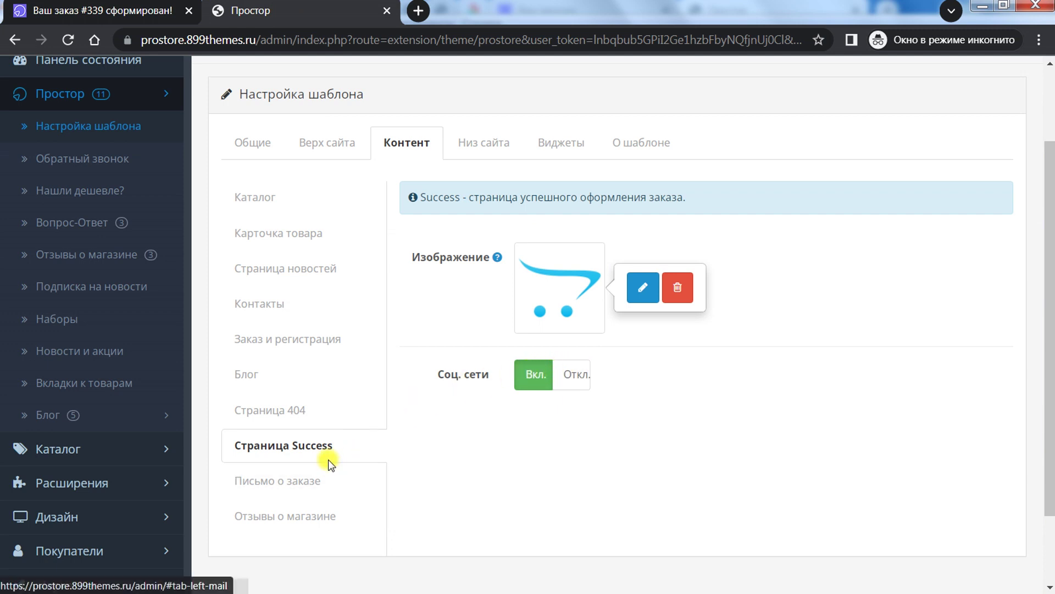
Step: Show the Письмо о заказе settings and focus the Russian Текстовый блок field
{"action": "left_click", "coordinate": [308, 478]}
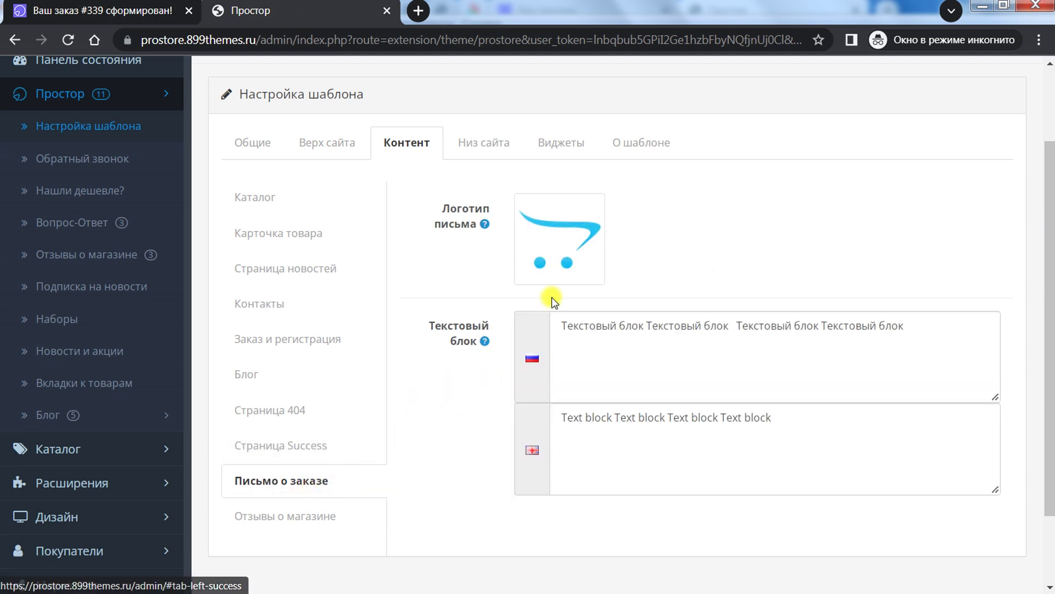
{"action": "left_click", "coordinate": [598, 368]}
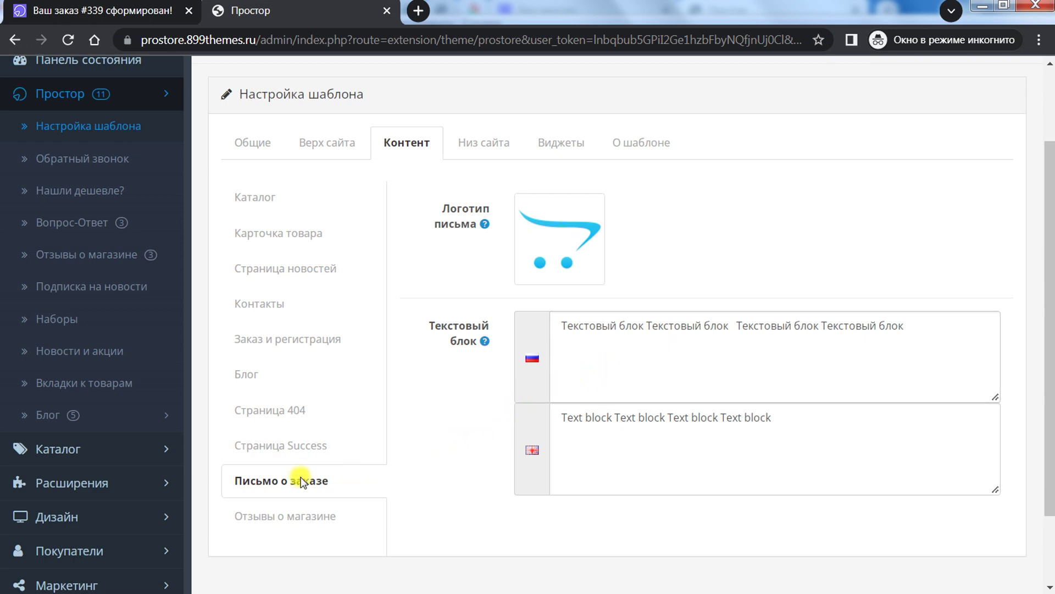
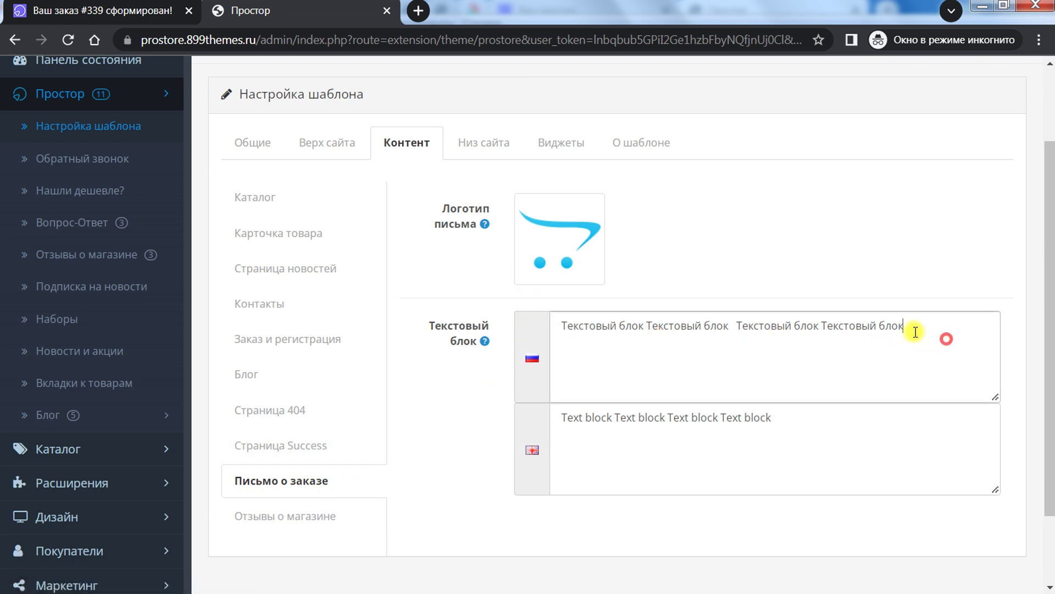
Step: Select and then deselect the Russian text block content
{"action": "left_click_drag", "start_coordinate": [915, 332], "coordinate": [530, 328]}
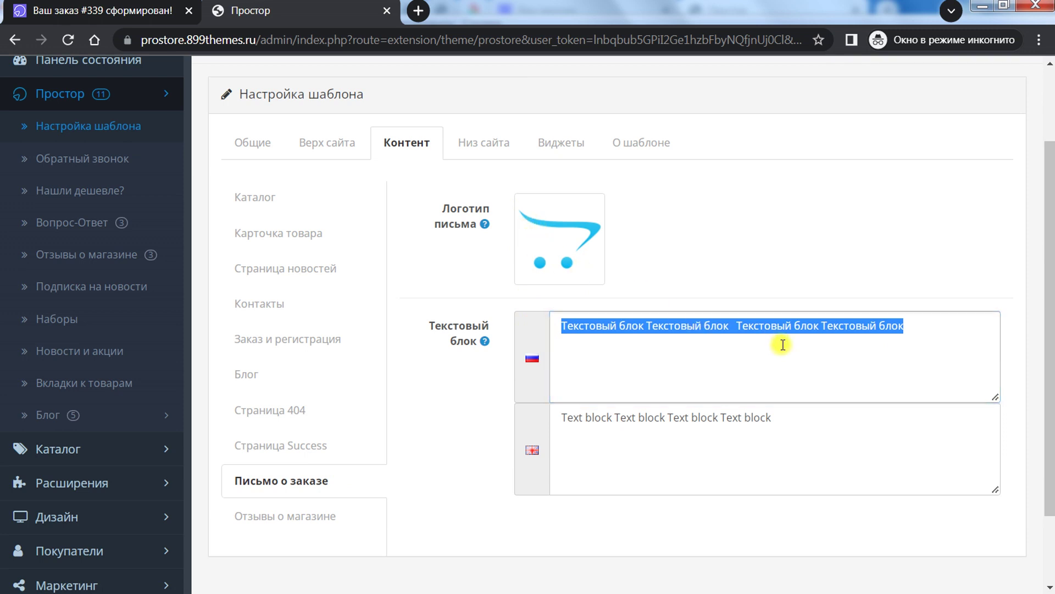
{"action": "left_click", "coordinate": [900, 341]}
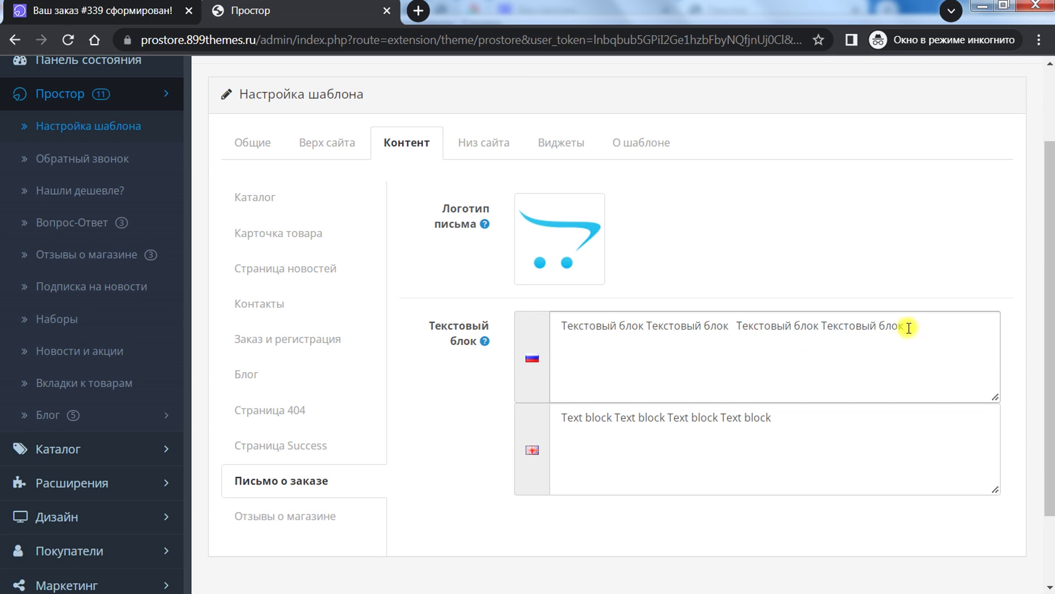
{"action": "left_click", "coordinate": [549, 347]}
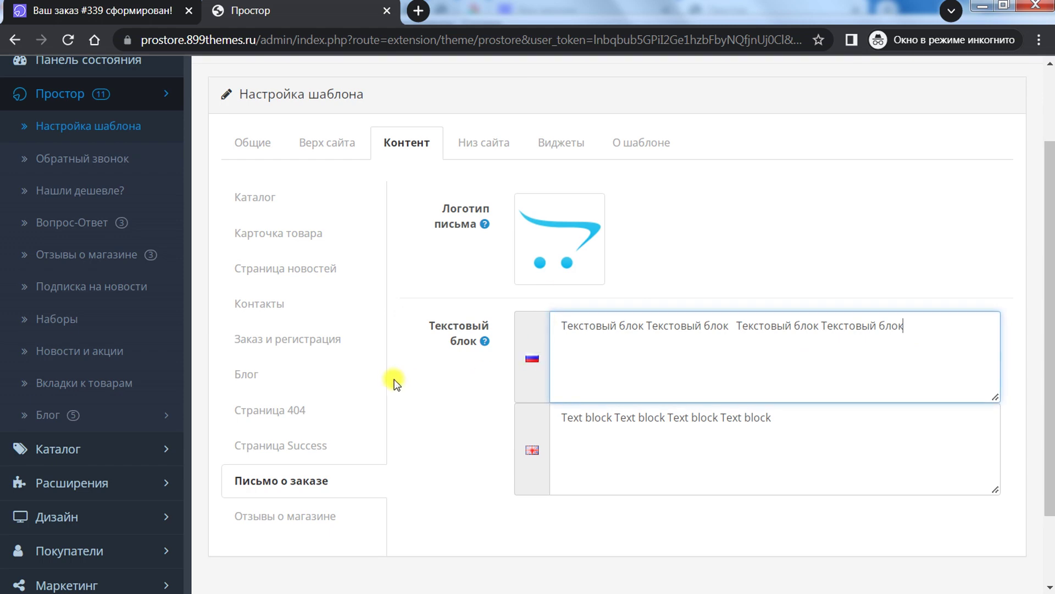
{"action": "scroll", "coordinate": [393, 384], "scroll_direction": "down", "scroll_amount": 2}
Step: Open the Отзывы о магазине content settings and scroll through them
{"action": "left_click", "coordinate": [287, 423]}
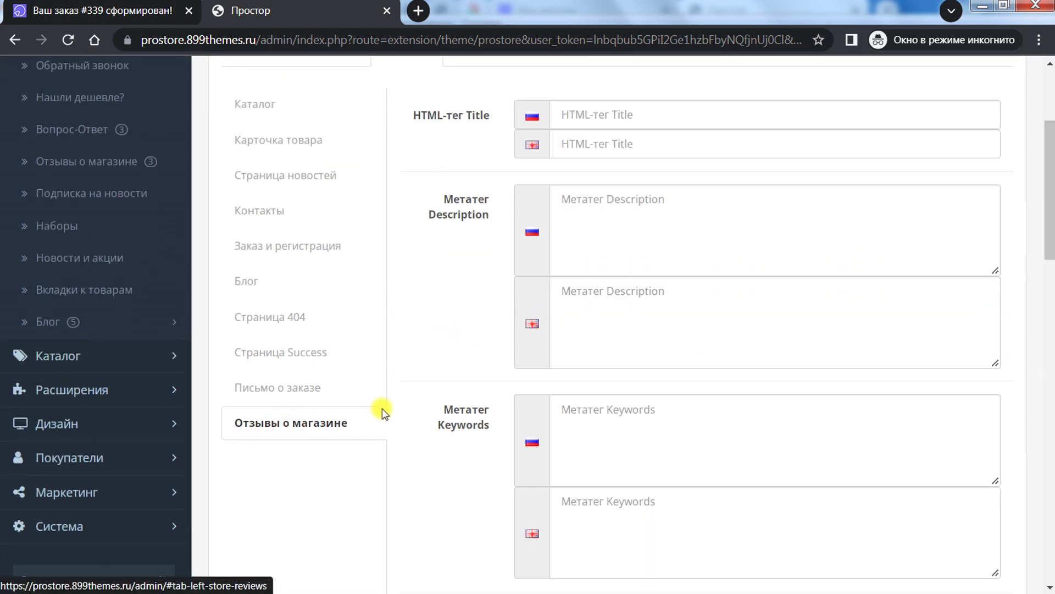
{"action": "scroll", "coordinate": [393, 391], "scroll_direction": "up", "scroll_amount": 4}
{"action": "scroll", "coordinate": [401, 377], "scroll_direction": "down", "scroll_amount": 3}
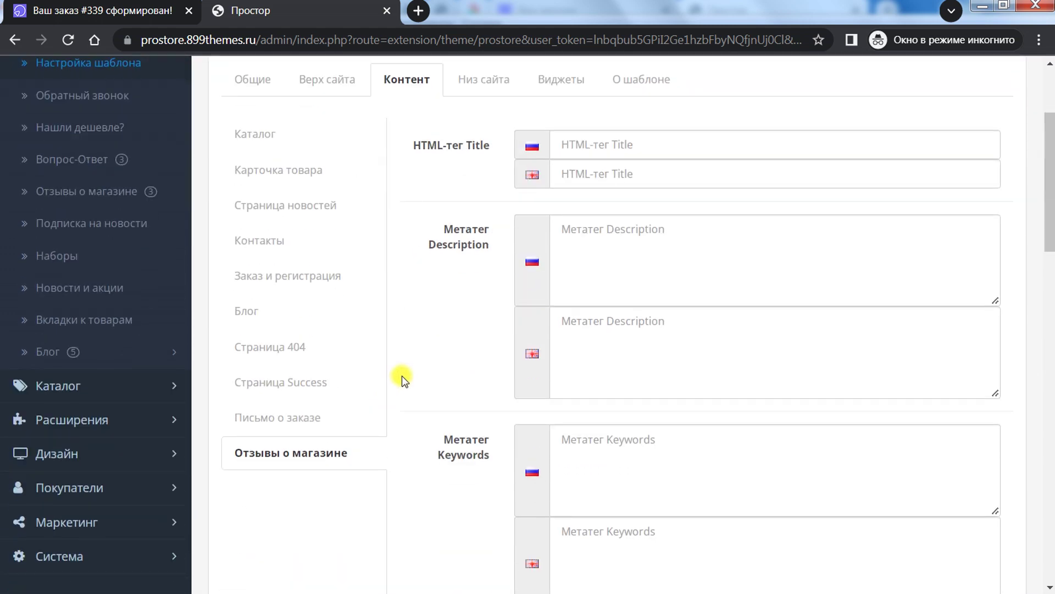
{"action": "scroll", "coordinate": [401, 377], "scroll_direction": "down", "scroll_amount": 4}
{"action": "scroll", "coordinate": [401, 377], "scroll_direction": "up", "scroll_amount": 7}
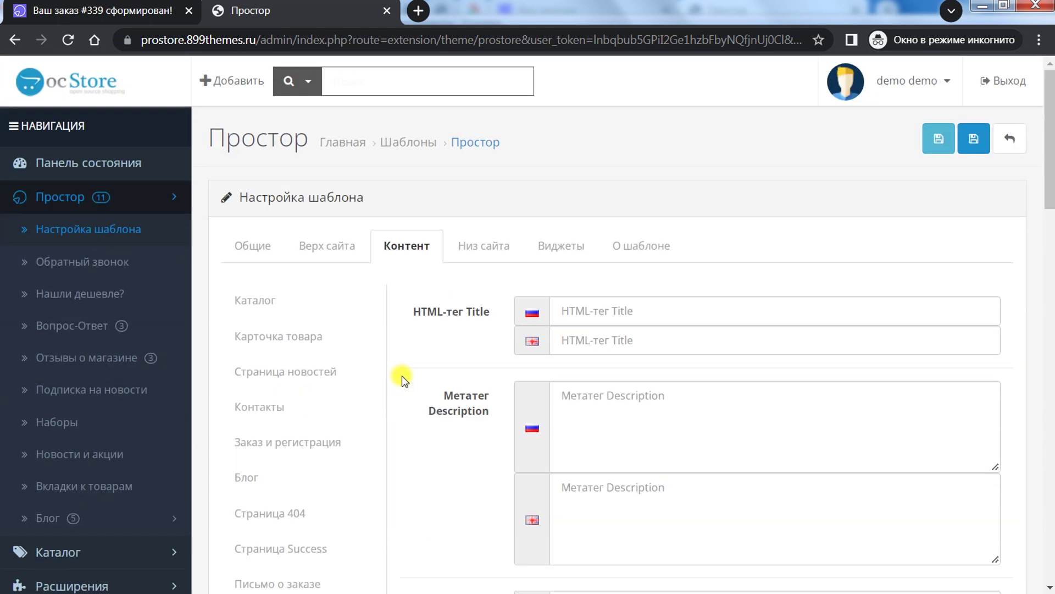
Step: Open the storefront's store reviews page and scroll through it
{"action": "left_click", "coordinate": [139, 5]}
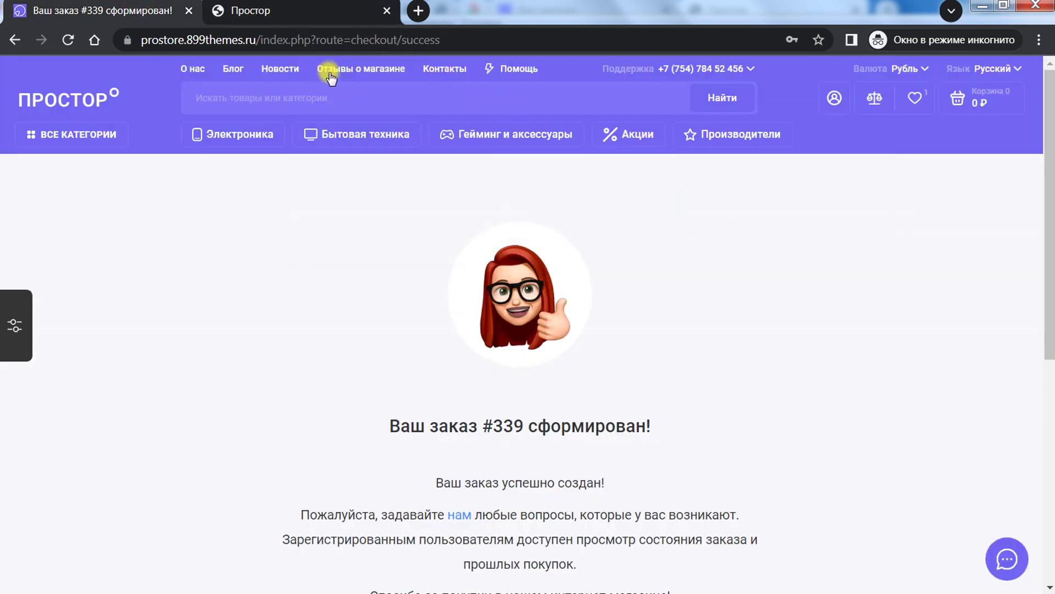
{"action": "left_click", "coordinate": [364, 69]}
{"action": "mouse_move", "coordinate": [509, 128]}
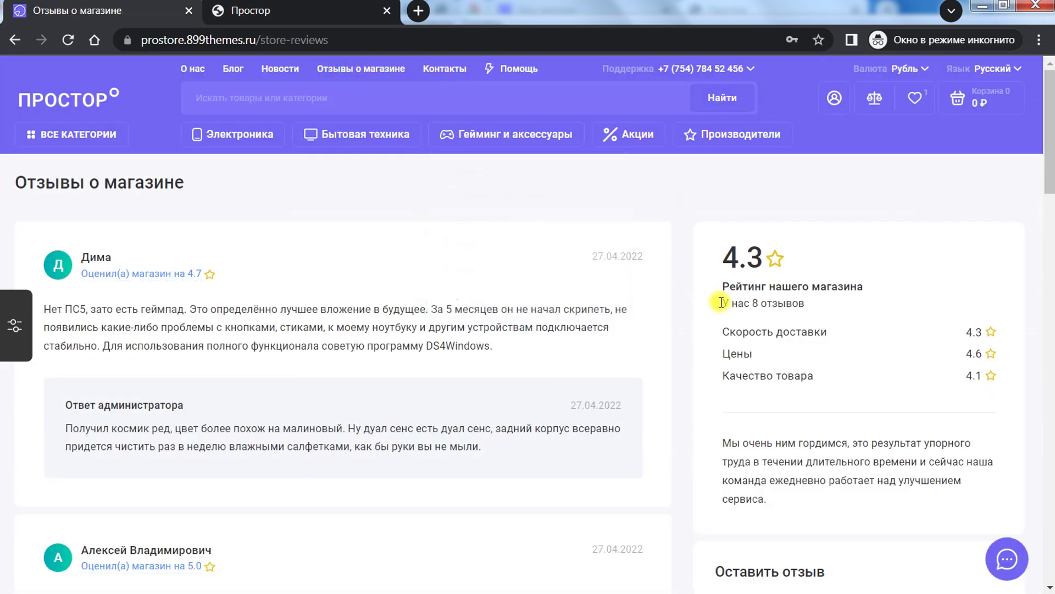
{"action": "scroll", "coordinate": [479, 366], "scroll_direction": "down", "scroll_amount": 5}
{"action": "scroll", "coordinate": [479, 366], "scroll_direction": "up", "scroll_amount": 5}
Step: Highlight the first admin rating element heading and the storefront's three rating criteria with scores
{"action": "left_click", "coordinate": [340, 21]}
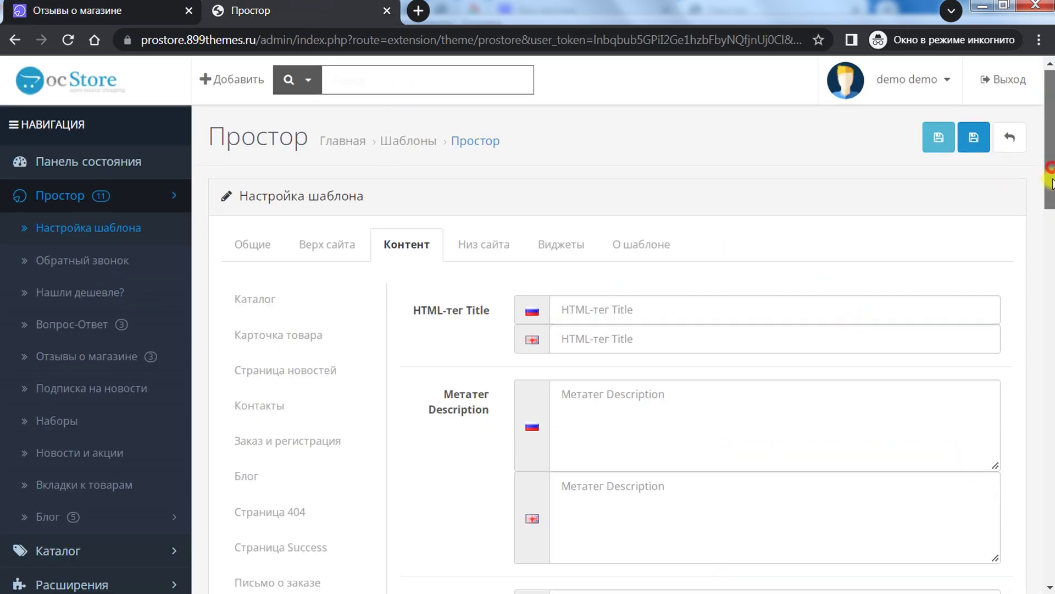
{"action": "left_click_drag", "start_coordinate": [1050, 180], "coordinate": [1051, 325]}
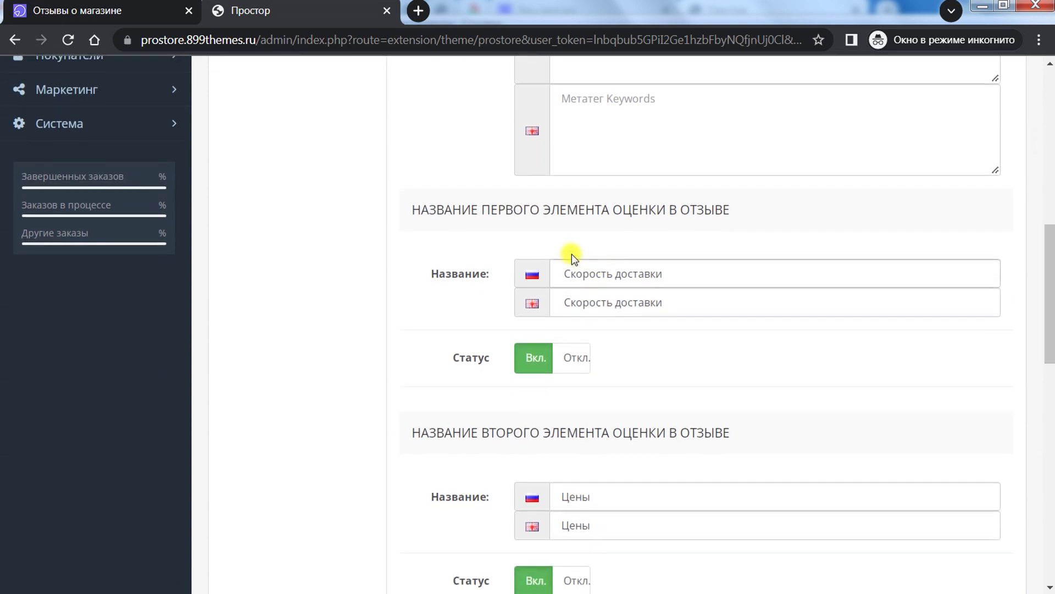
{"action": "left_click_drag", "start_coordinate": [650, 212], "coordinate": [767, 222]}
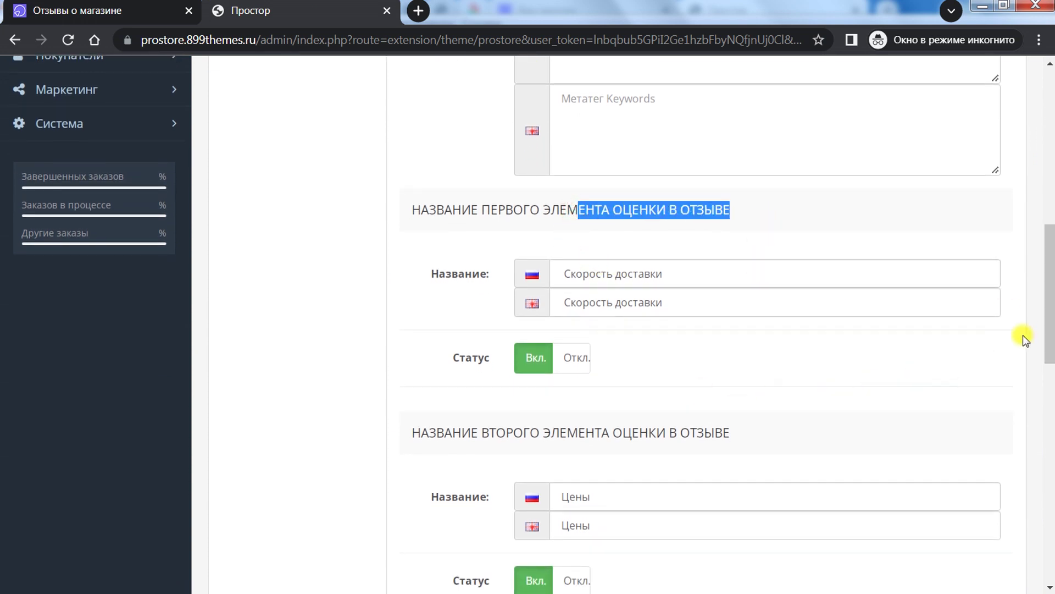
{"action": "scroll", "coordinate": [801, 306], "scroll_direction": "down", "scroll_amount": 1}
{"action": "left_click_drag", "start_coordinate": [1050, 327], "coordinate": [1038, 364]}
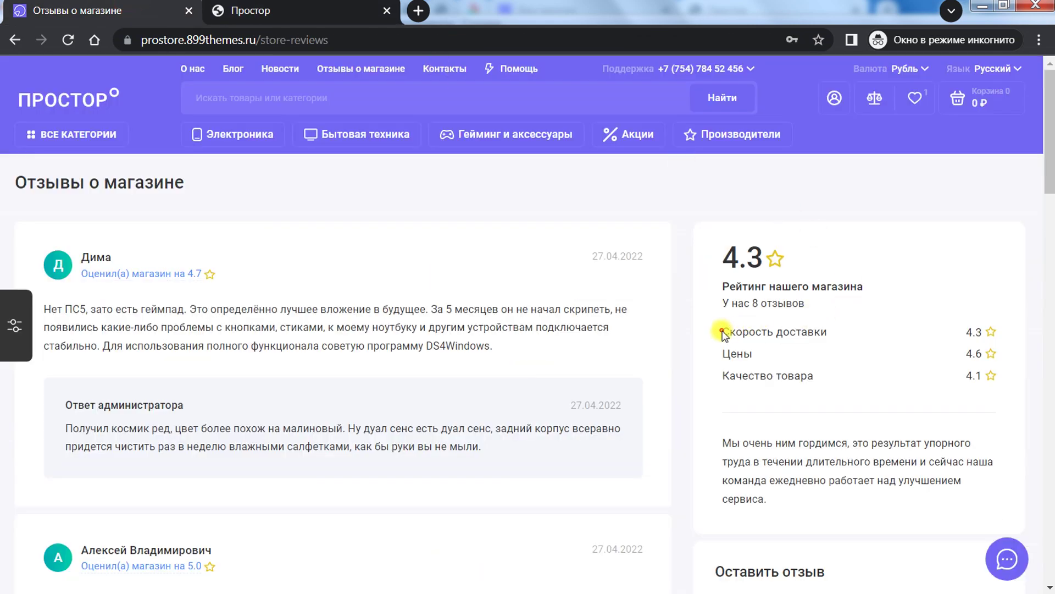
{"action": "left_click_drag", "start_coordinate": [722, 332], "coordinate": [829, 379]}
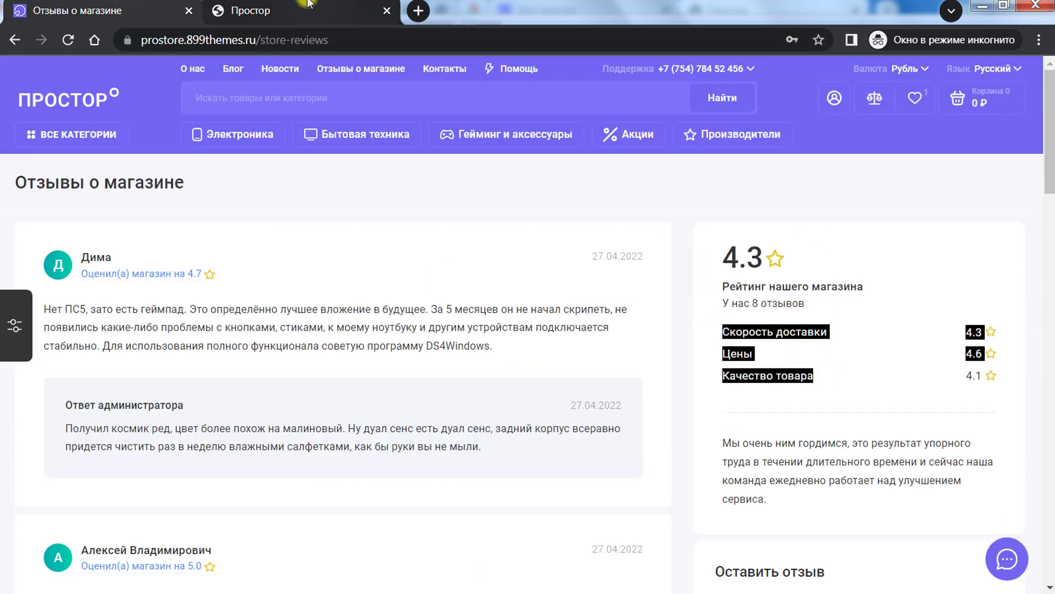
Step: Return to the admin rating element settings and look over the rating fields again
{"action": "left_click", "coordinate": [291, 7]}
{"action": "left_click_drag", "start_coordinate": [1050, 306], "coordinate": [1044, 471]}
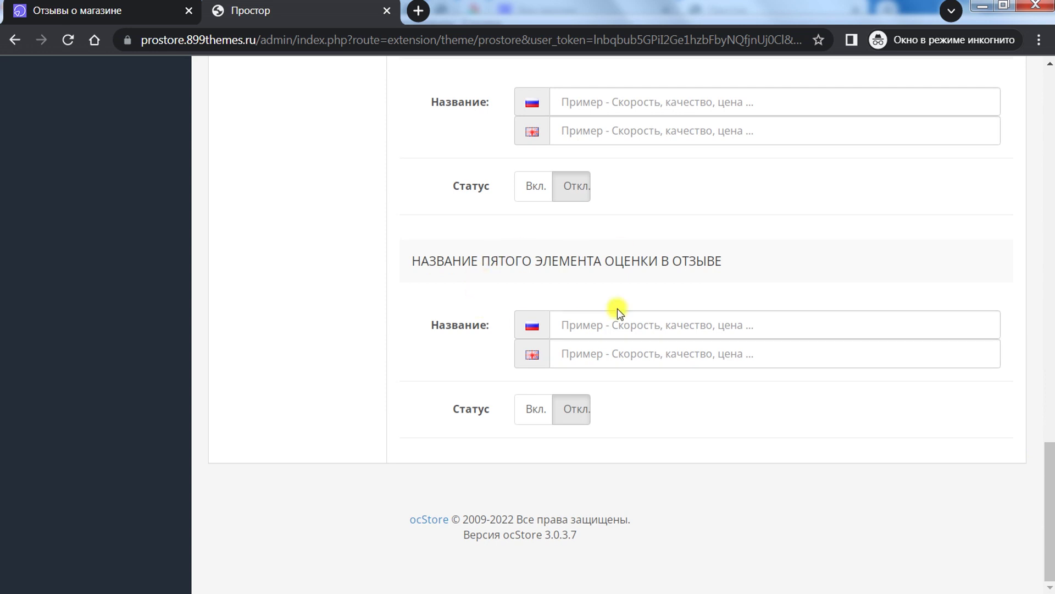
{"action": "left_click_drag", "start_coordinate": [504, 261], "coordinate": [709, 261]}
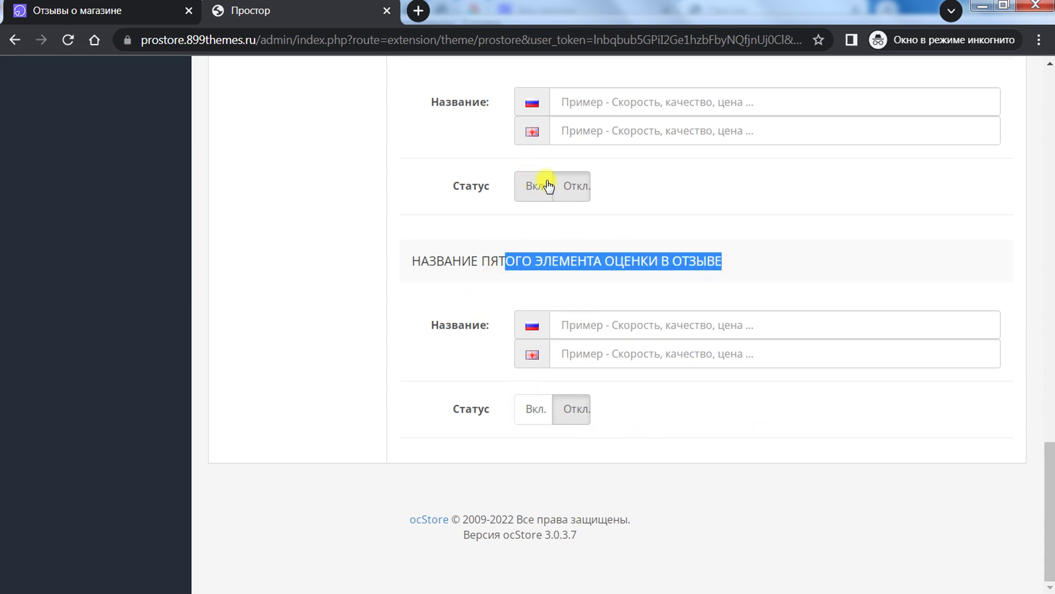
{"action": "scroll", "coordinate": [711, 402], "scroll_direction": "up", "scroll_amount": 8}
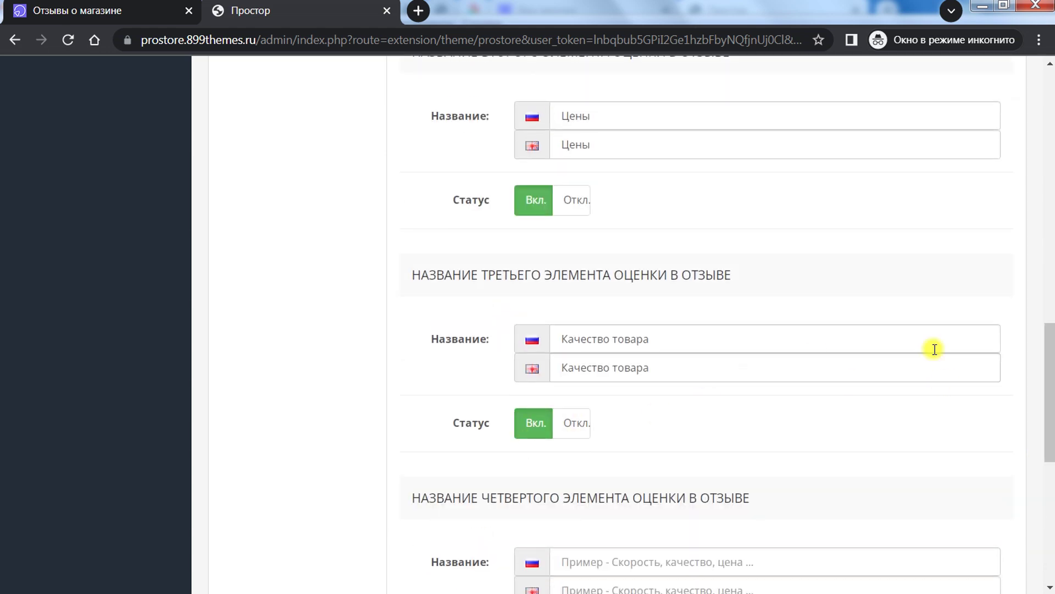
{"action": "scroll", "coordinate": [1030, 176], "scroll_direction": "up", "scroll_amount": 15}
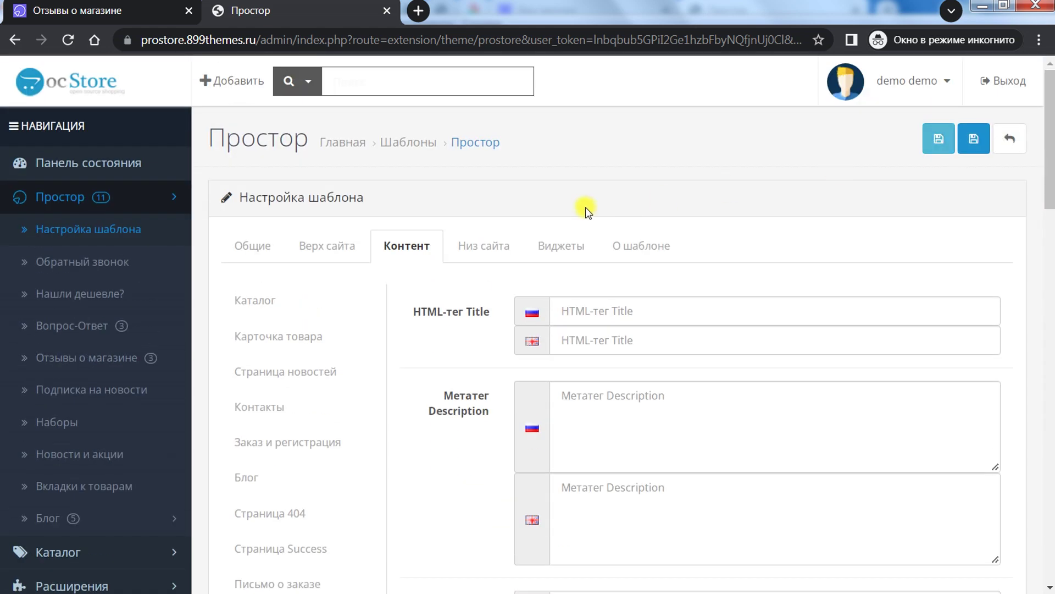
Step: Open Низ сайта, then view the storefront reviews page showing the 4.3 rating
{"action": "left_click", "coordinate": [482, 253]}
{"action": "key", "text": "ctrl+shift+Tab"}
{"action": "scroll", "coordinate": [489, 312], "scroll_direction": "down", "scroll_amount": 5}
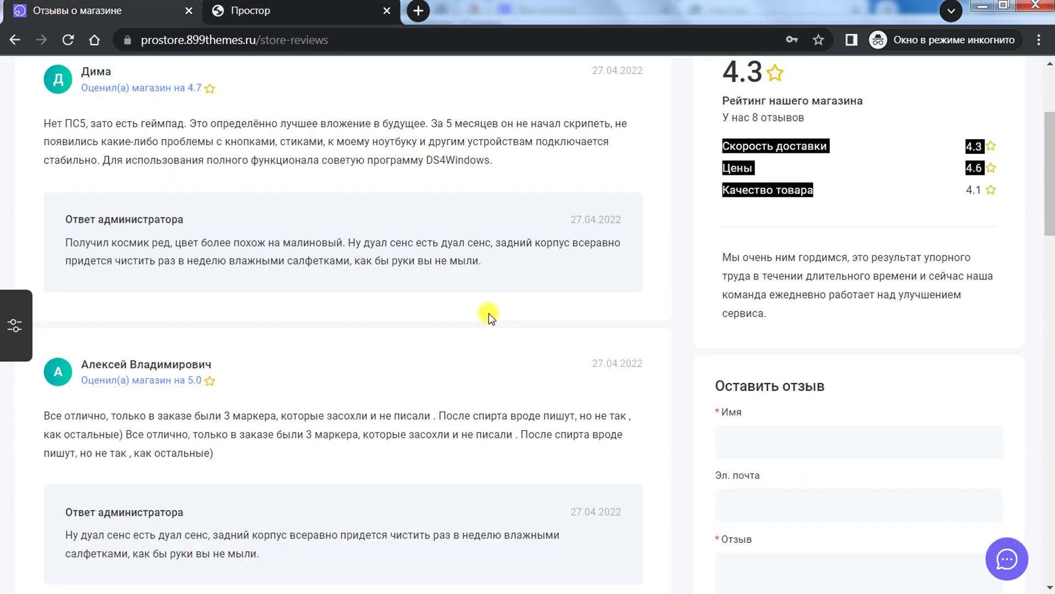
{"action": "scroll", "coordinate": [491, 317], "scroll_direction": "down", "scroll_amount": 10}
Step: Try footer types 3–5, choose type 6 (slim dark footer), and check the storefront footer
{"action": "left_click", "coordinate": [287, 5]}
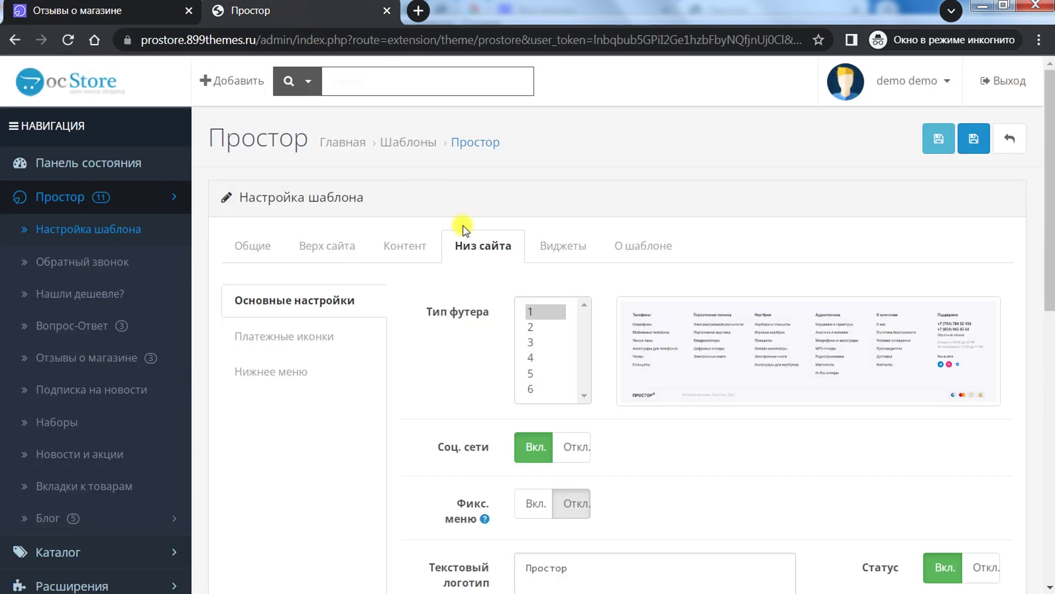
{"action": "left_click", "coordinate": [533, 343]}
{"action": "left_click", "coordinate": [536, 359]}
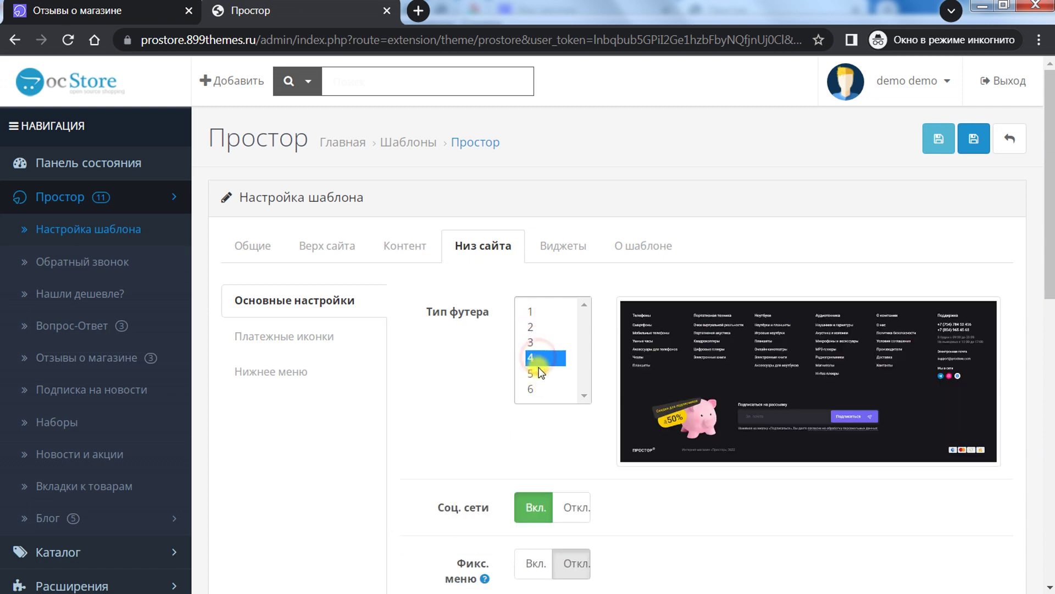
{"action": "left_click", "coordinate": [540, 374]}
{"action": "left_click", "coordinate": [541, 389]}
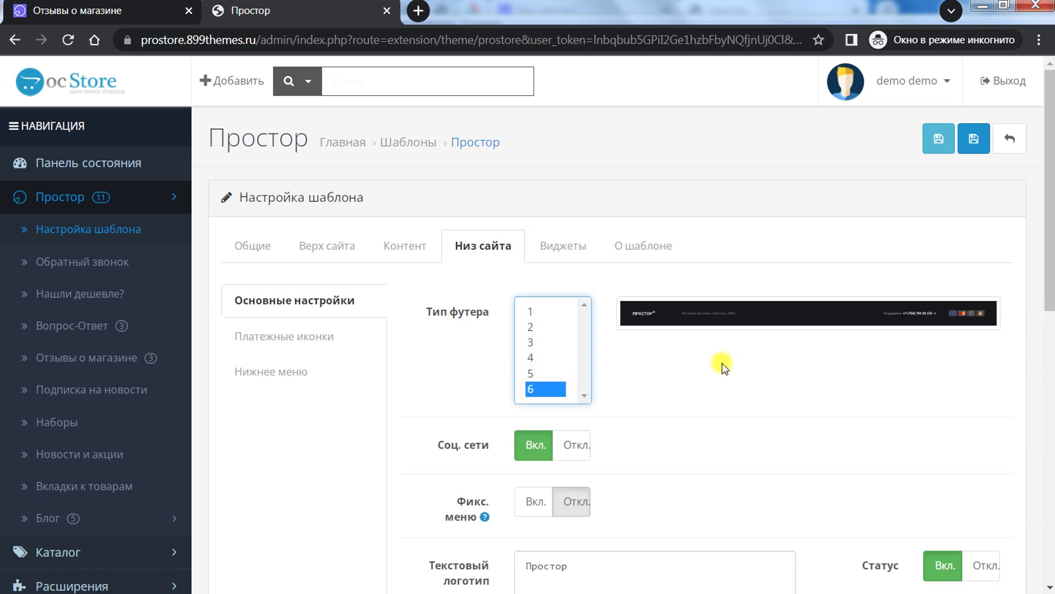
{"action": "scroll", "coordinate": [723, 365], "scroll_direction": "down", "scroll_amount": 3}
{"action": "left_click", "coordinate": [144, 13]}
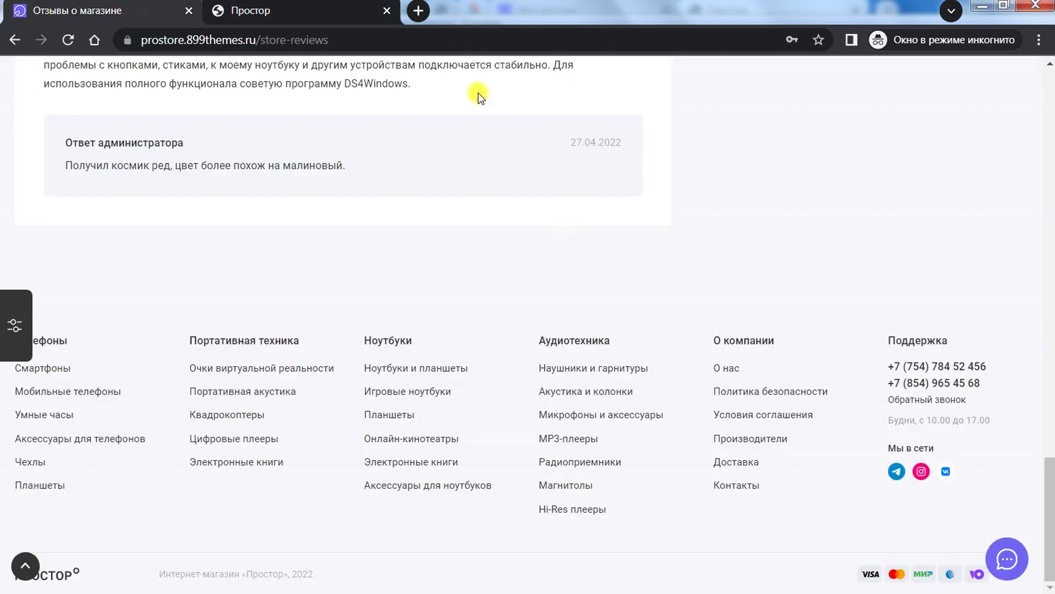
{"action": "left_click", "coordinate": [378, 19]}
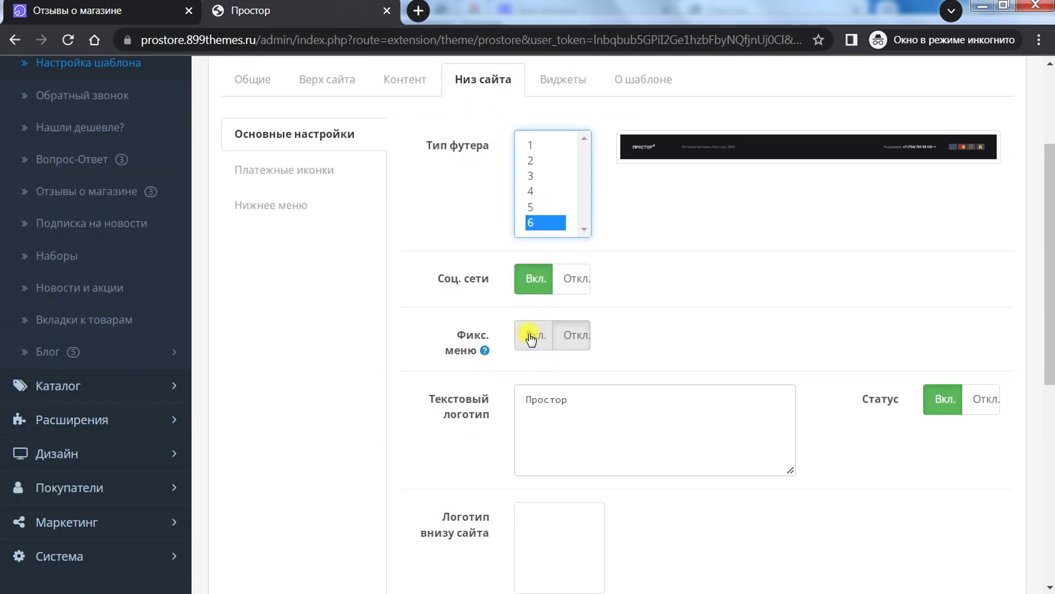
Step: Compare the text logo 'Простор' with the storefront footer logo
{"action": "mouse_move", "coordinate": [485, 350]}
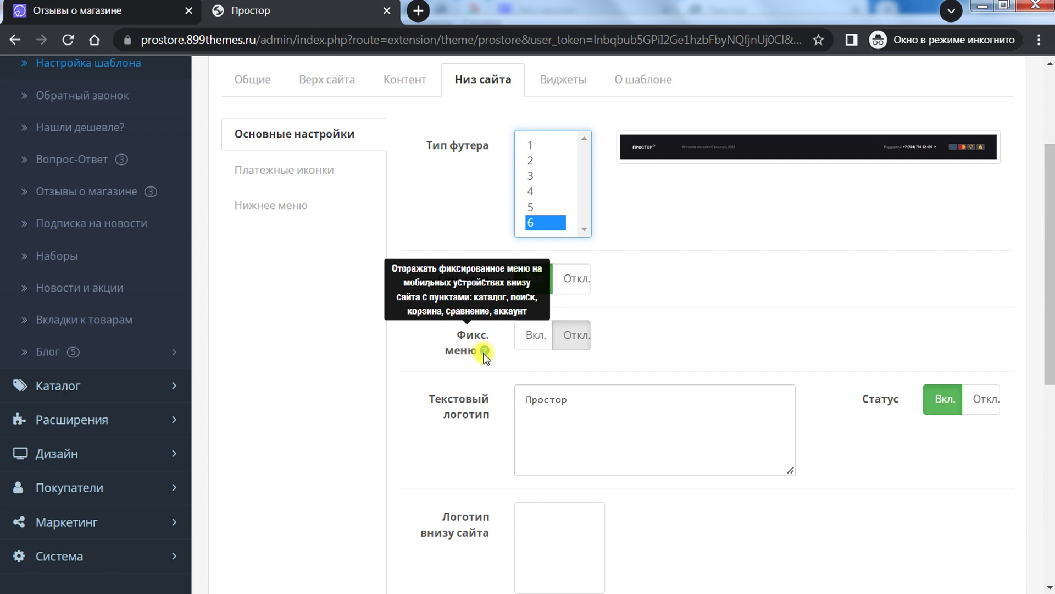
{"action": "left_click", "coordinate": [550, 426]}
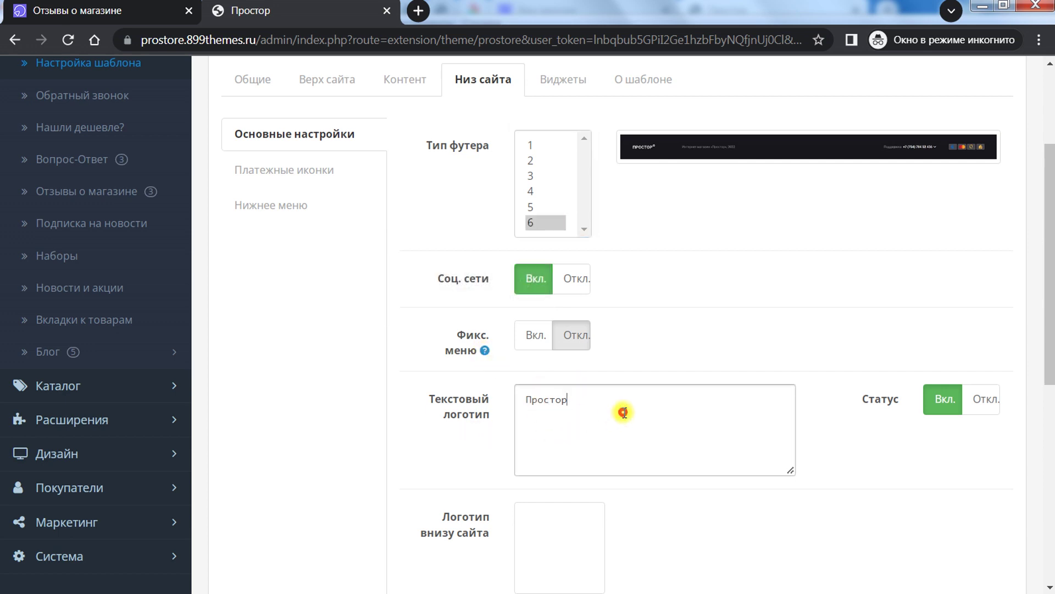
{"action": "key", "text": "ctrl+a"}
{"action": "left_click", "coordinate": [93, 11]}
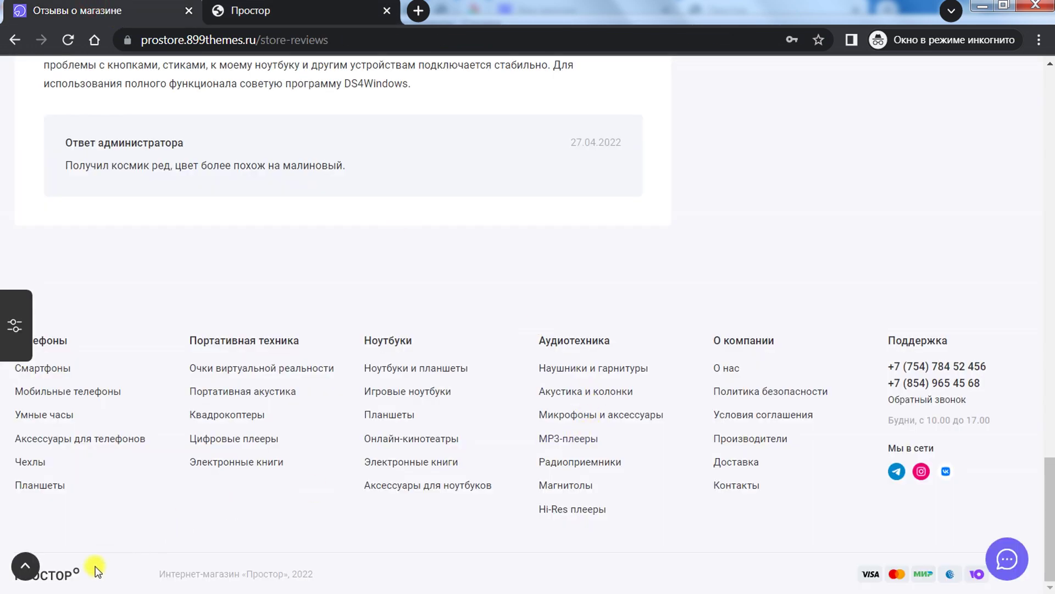
{"action": "key", "text": "alt+Left"}
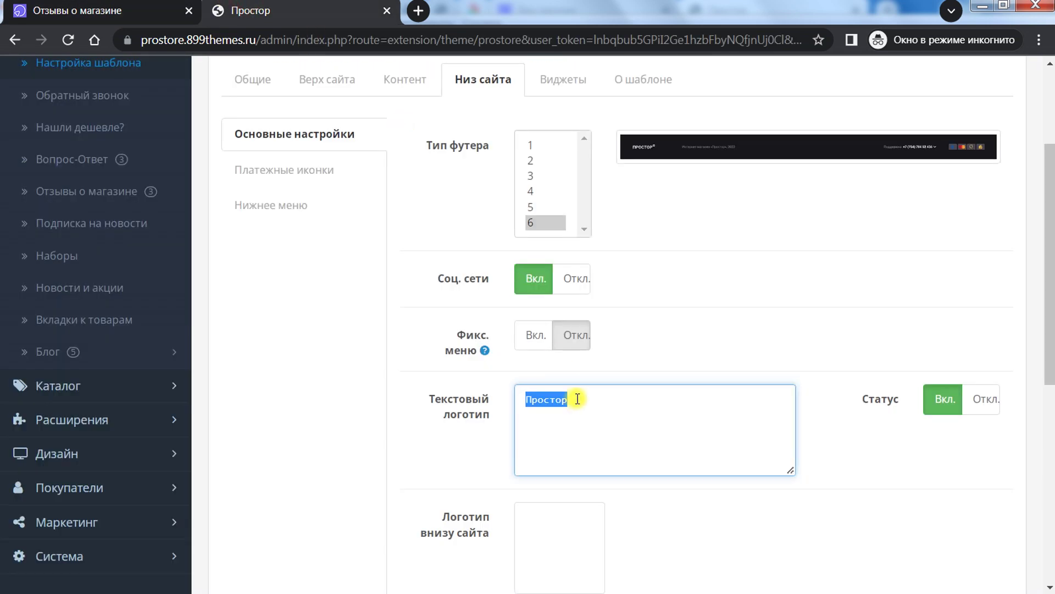
{"action": "left_click", "coordinate": [888, 418]}
Step: Review the footer logo image, the Russian and English text blocks, and the 2022 copyright
{"action": "left_click_drag", "start_coordinate": [1049, 357], "coordinate": [1050, 459]}
{"action": "left_click", "coordinate": [546, 330]}
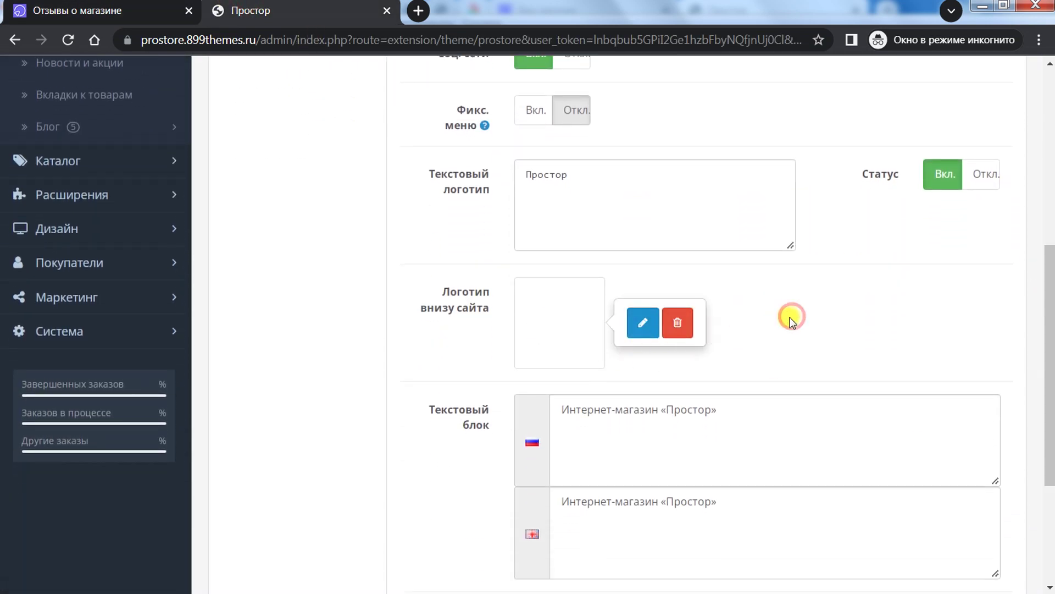
{"action": "left_click_drag", "start_coordinate": [1044, 308], "coordinate": [963, 385]}
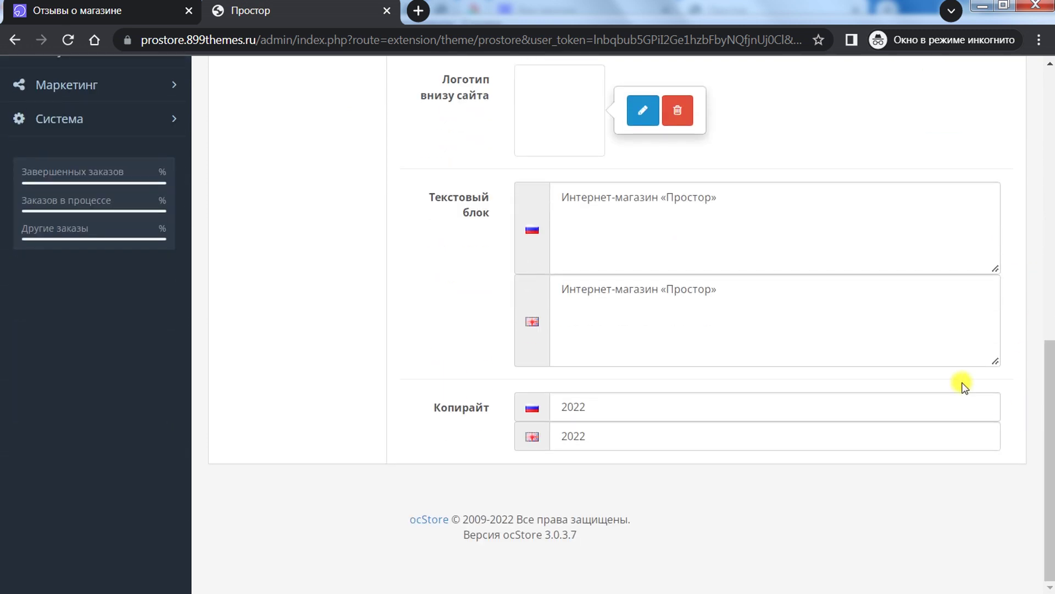
{"action": "left_click_drag", "start_coordinate": [770, 216], "coordinate": [512, 208]}
{"action": "left_click_drag", "start_coordinate": [719, 296], "coordinate": [441, 265]}
{"action": "left_click_drag", "start_coordinate": [629, 406], "coordinate": [500, 403]}
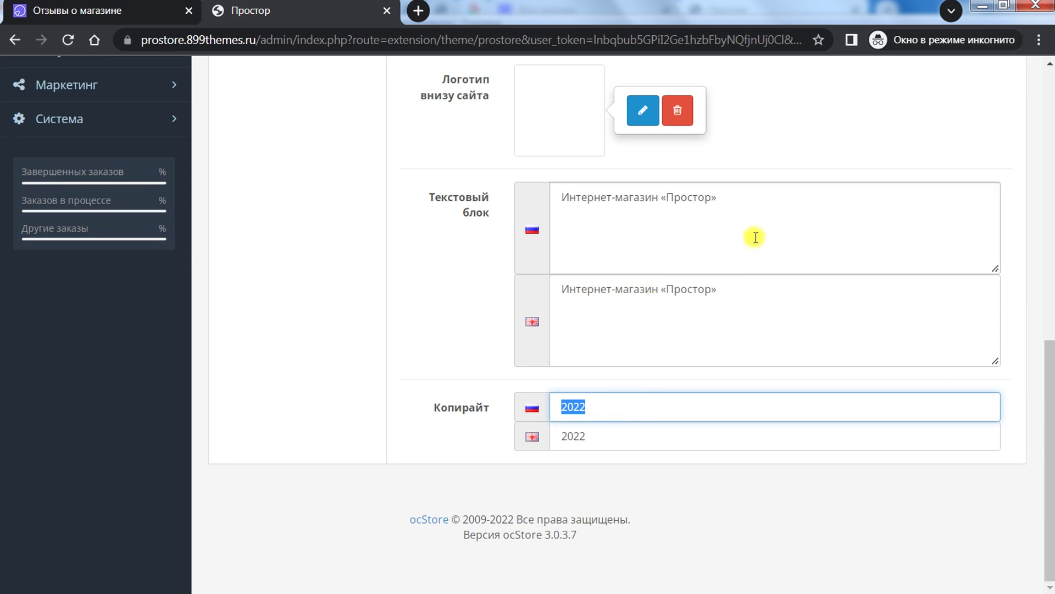
{"action": "left_click_drag", "start_coordinate": [756, 237], "coordinate": [482, 188]}
{"action": "left_click_drag", "start_coordinate": [624, 405], "coordinate": [482, 394]}
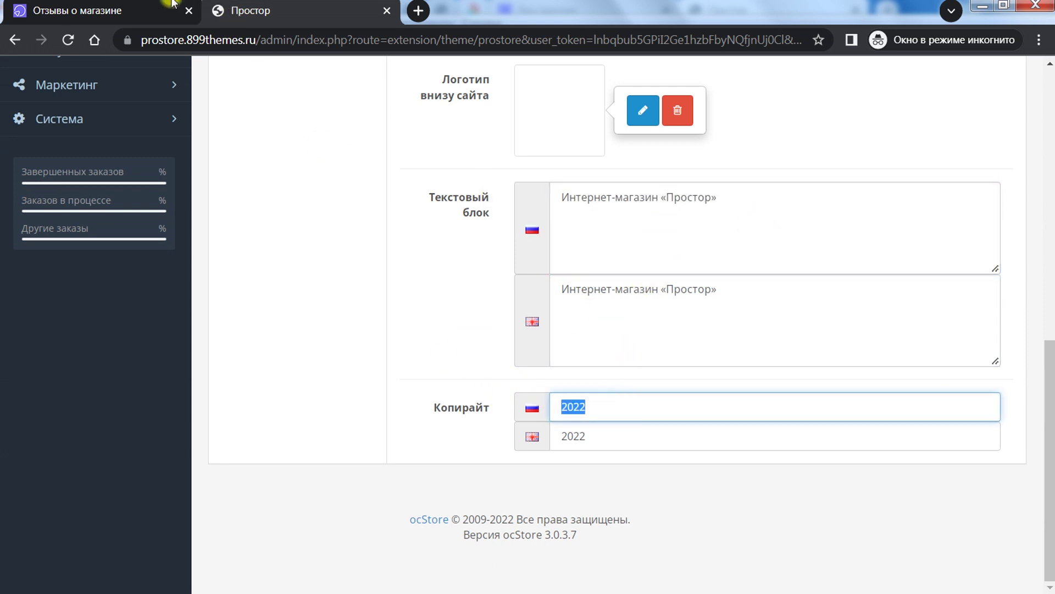
{"action": "left_click", "coordinate": [172, 4]}
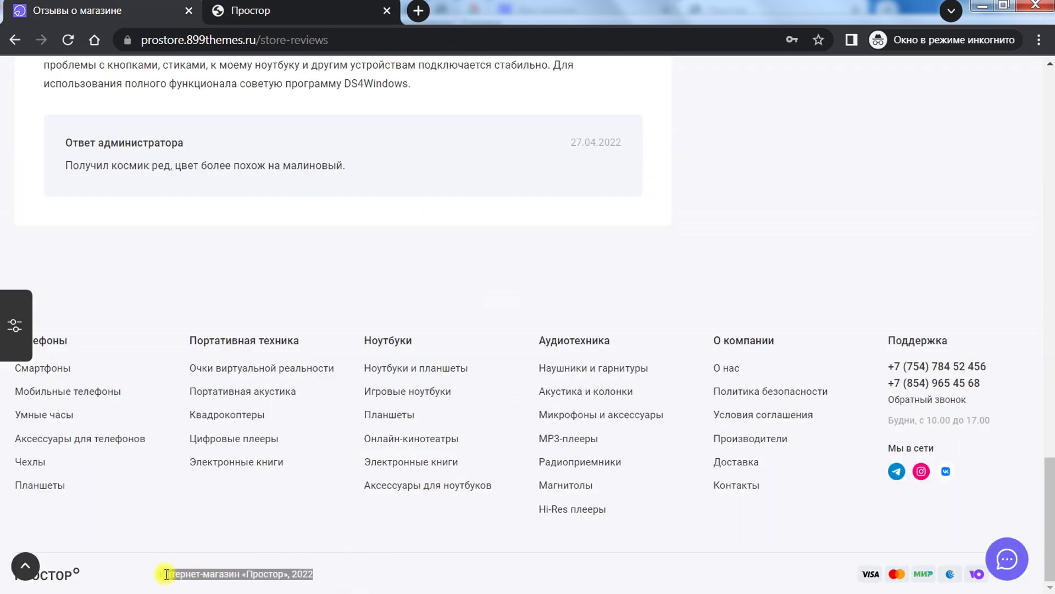
{"action": "left_click", "coordinate": [301, 12]}
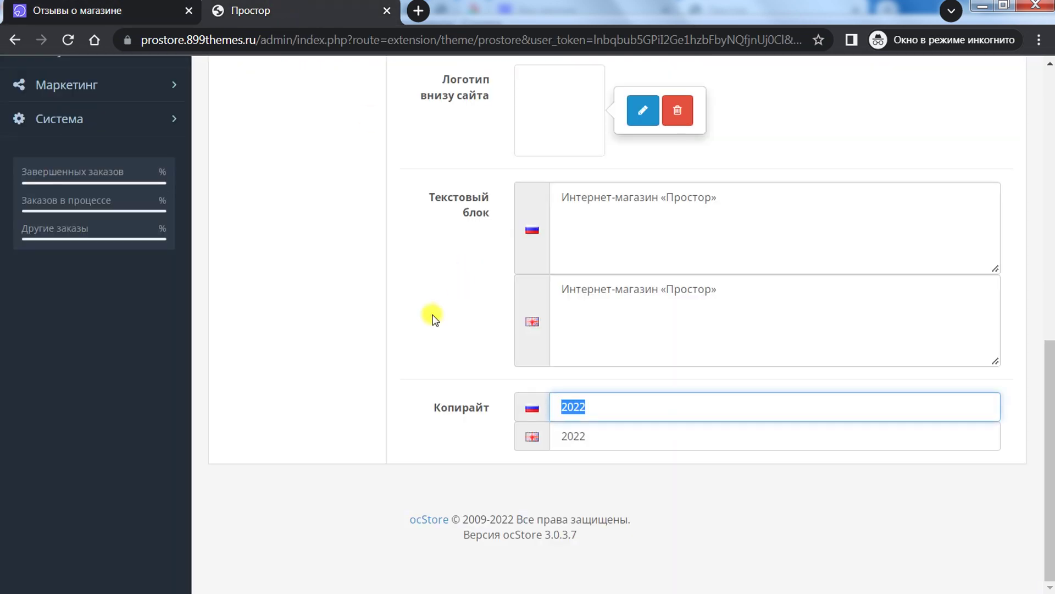
{"action": "scroll", "coordinate": [418, 328], "scroll_direction": "up", "scroll_amount": 10}
Step: Add a new payment icon row in Платежные иконки with a placeholder image
{"action": "left_click", "coordinate": [287, 325]}
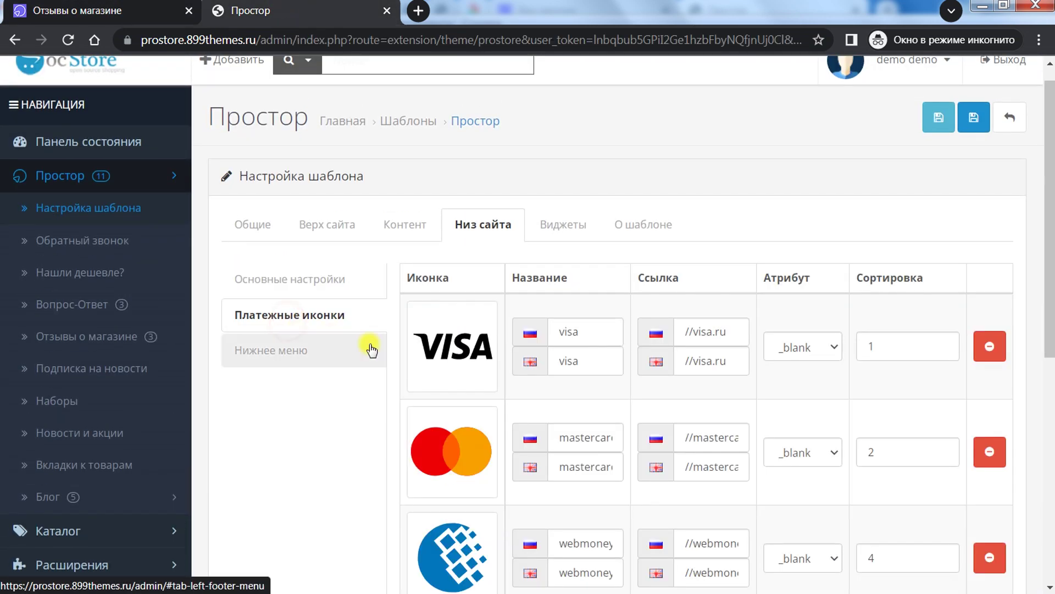
{"action": "left_click_drag", "start_coordinate": [1050, 245], "coordinate": [1025, 334]}
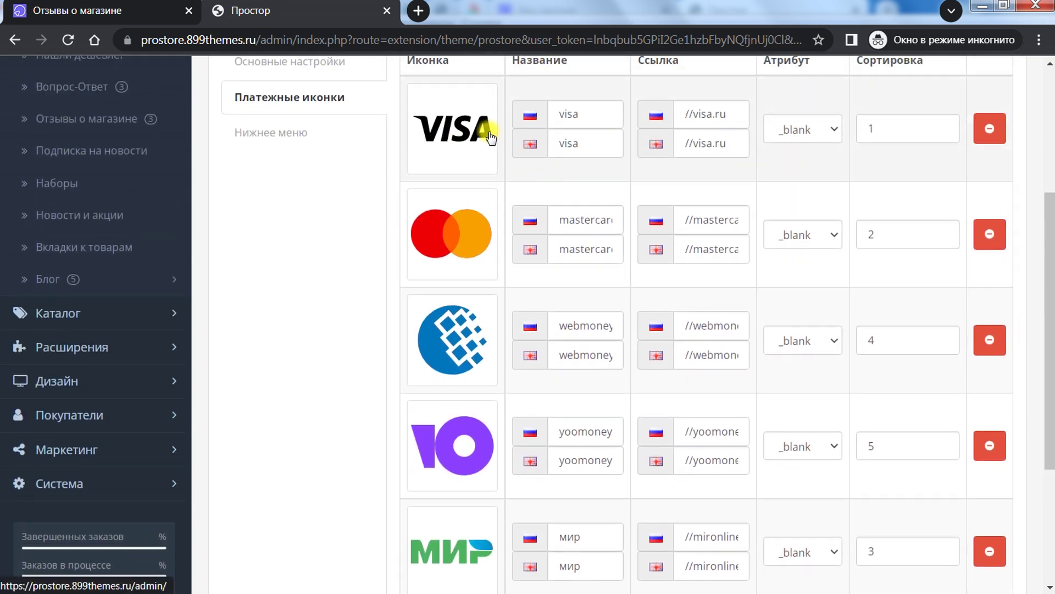
{"action": "scroll", "coordinate": [514, 190], "scroll_direction": "up", "scroll_amount": 2}
{"action": "scroll", "coordinate": [513, 190], "scroll_direction": "down", "scroll_amount": 5}
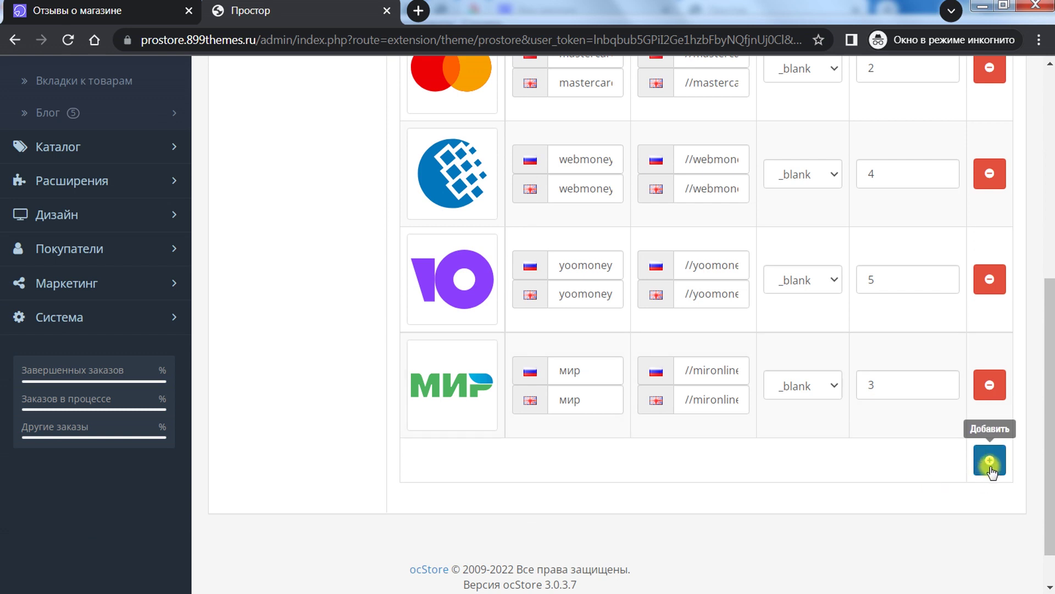
{"action": "left_click", "coordinate": [989, 460]}
{"action": "left_click", "coordinate": [435, 487]}
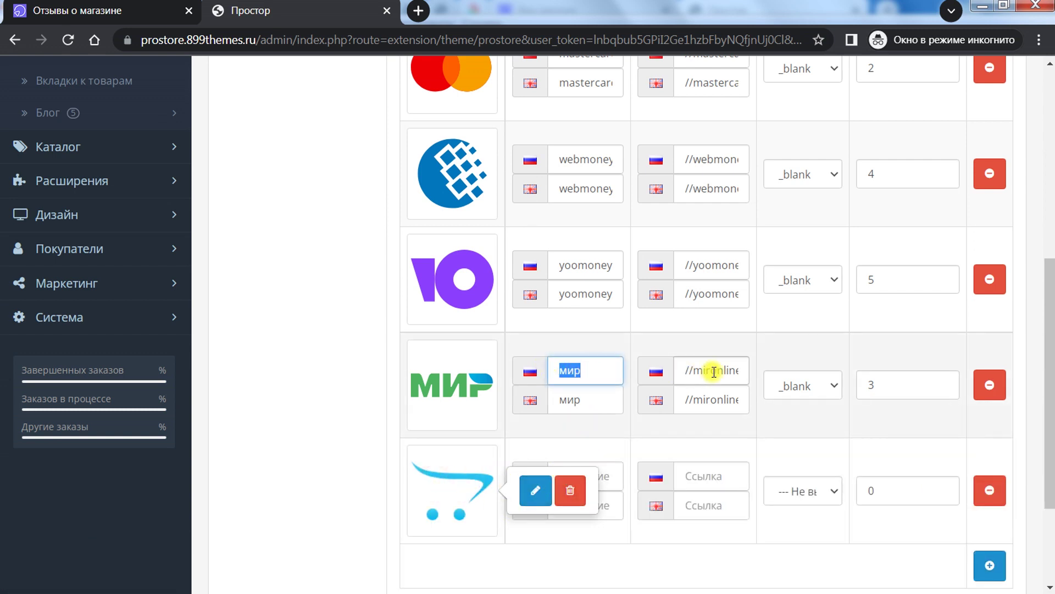
{"action": "left_click", "coordinate": [827, 277]}
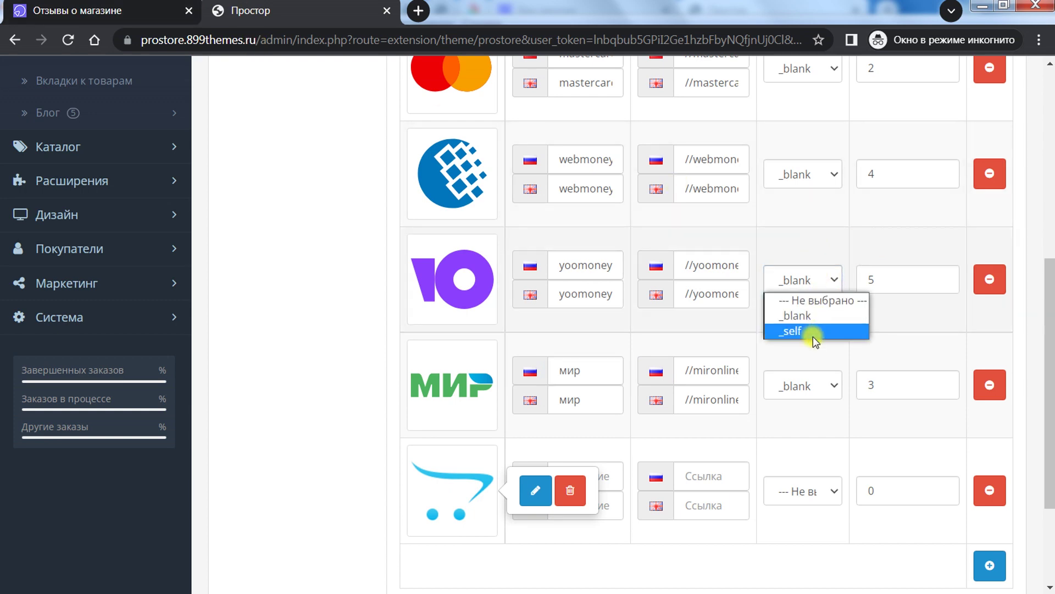
Step: Compare with the storefront payment icons, then open the Нижнее меню columns table
{"action": "left_click", "coordinate": [123, 2]}
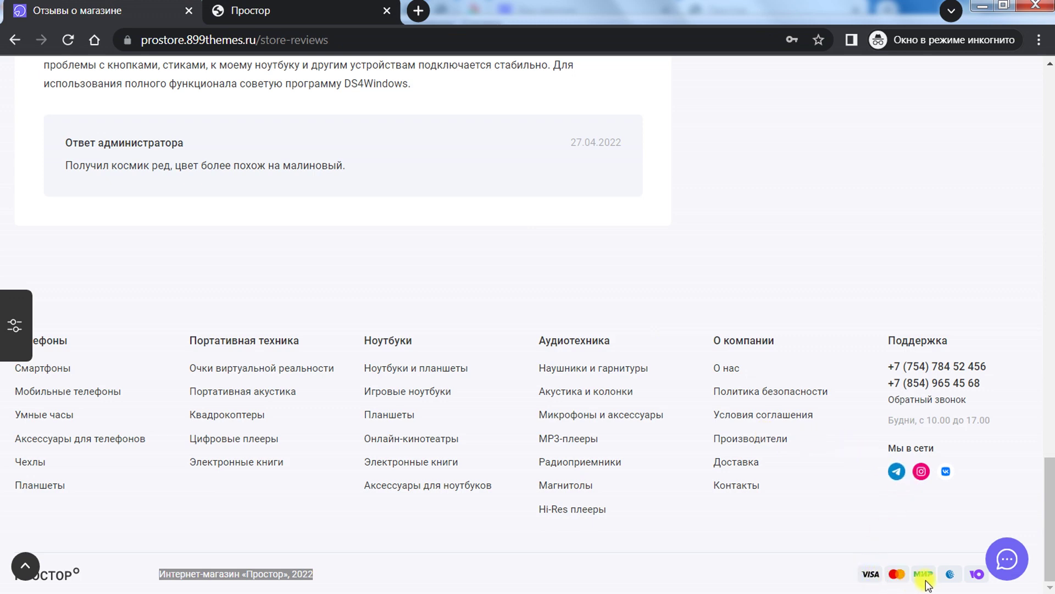
{"action": "left_click", "coordinate": [302, 11]}
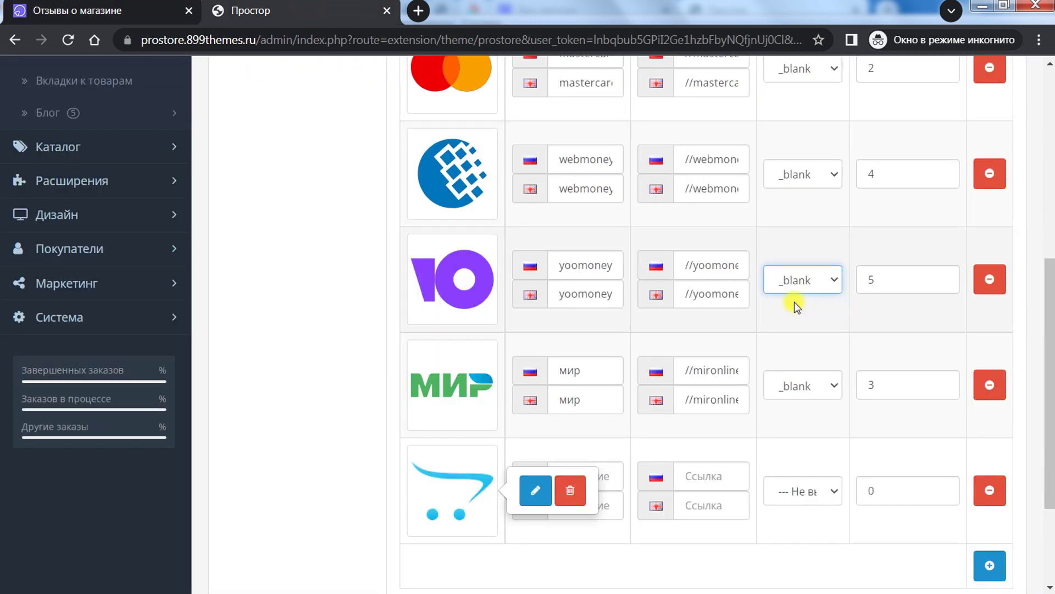
{"action": "left_click_drag", "start_coordinate": [1051, 363], "coordinate": [1050, 233]}
{"action": "left_click", "coordinate": [273, 370]}
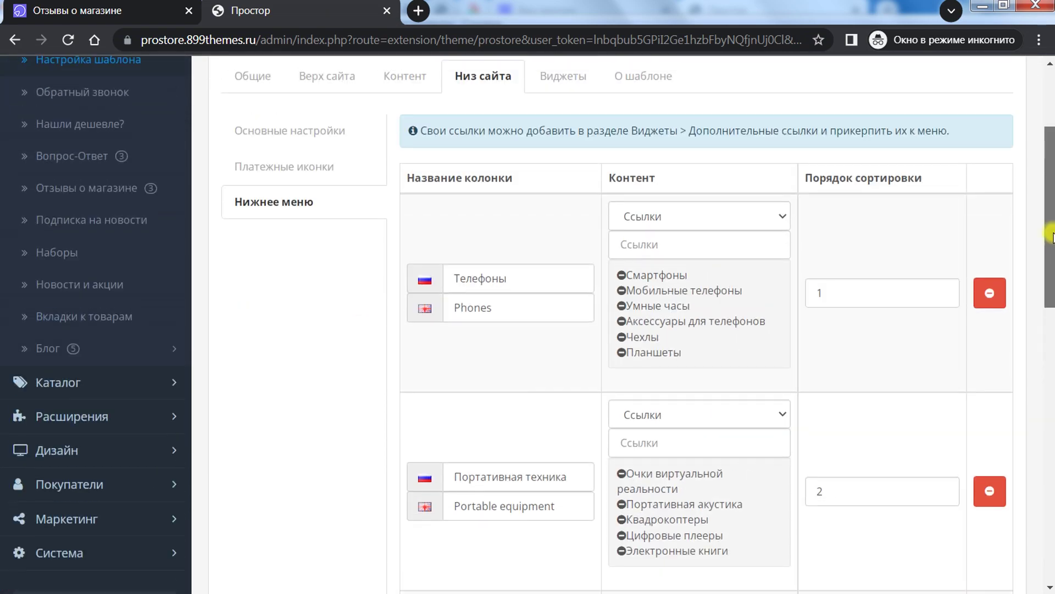
Step: Try the Телефоны column content types, switching to html block and back to links
{"action": "left_click", "coordinate": [730, 210]}
{"action": "left_click", "coordinate": [499, 278]}
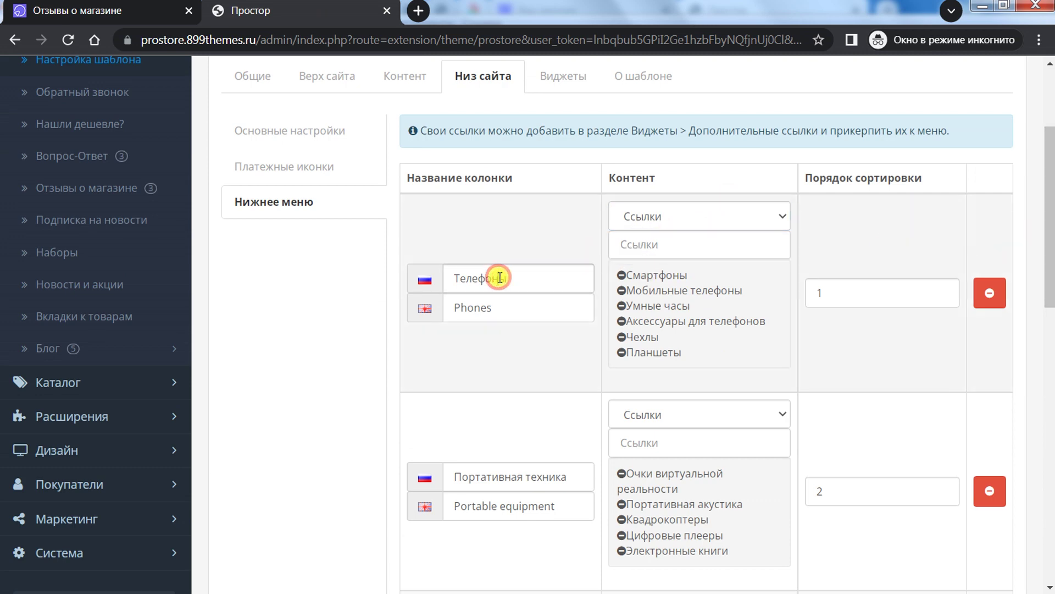
{"action": "left_click", "coordinate": [698, 216]}
{"action": "left_click", "coordinate": [689, 250]}
{"action": "left_click", "coordinate": [687, 217]}
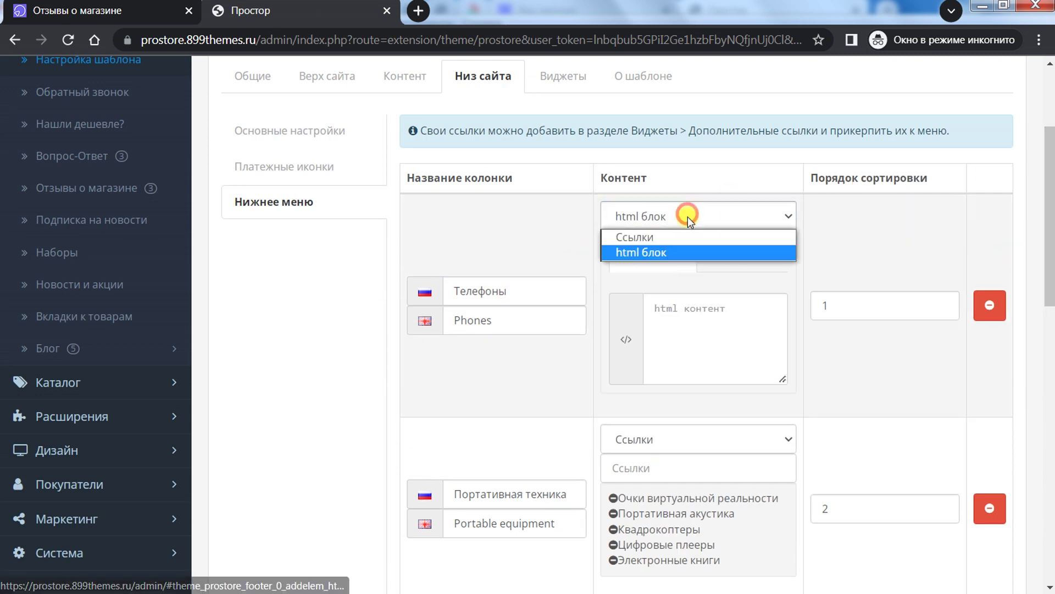
{"action": "left_click", "coordinate": [678, 236]}
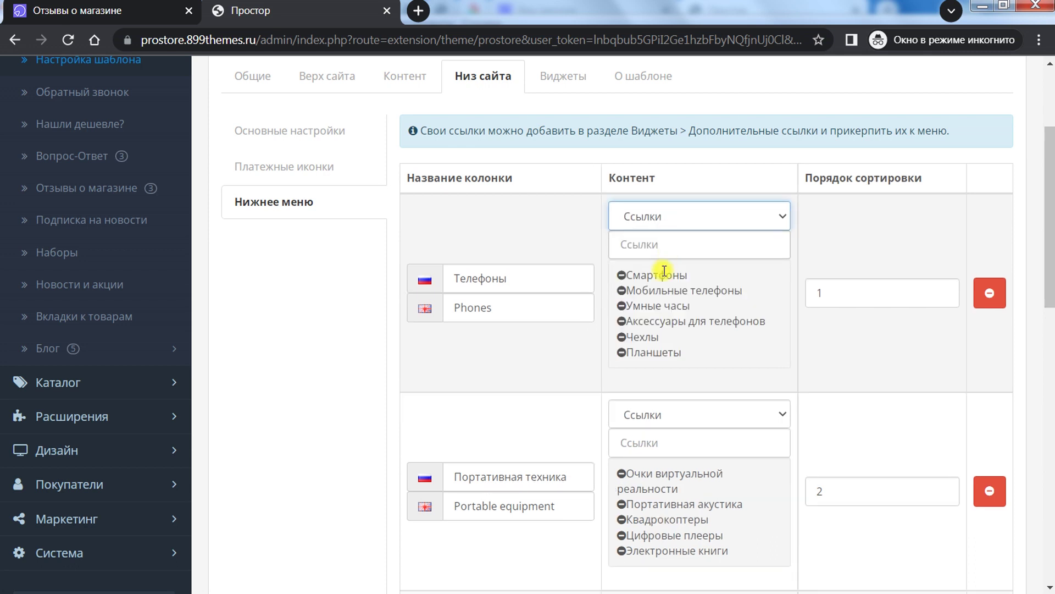
{"action": "left_click", "coordinate": [654, 245]}
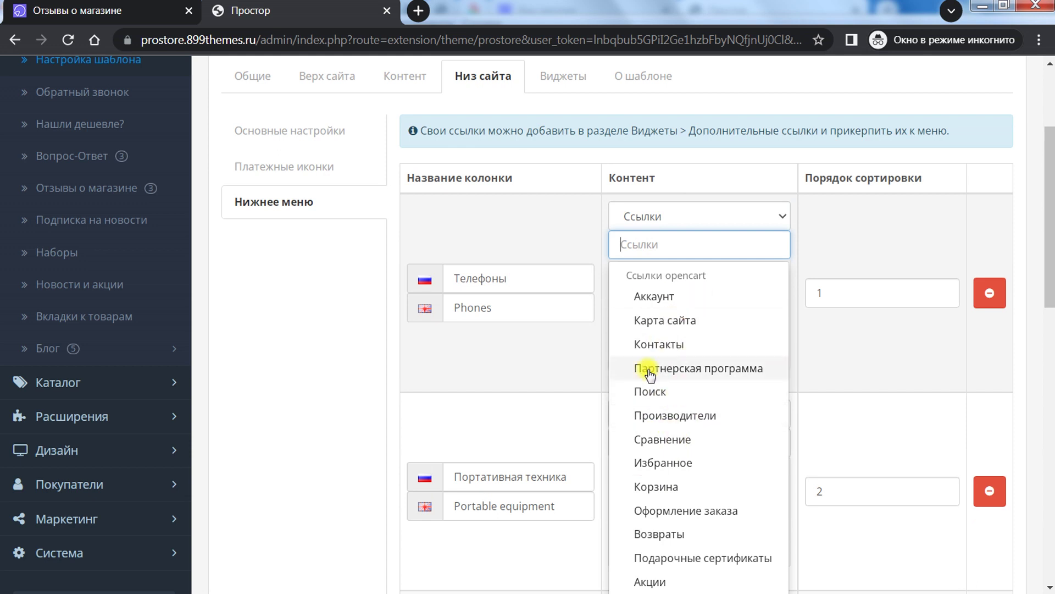
Step: Set the Телефоны column content to html блок and enlarge its editor
{"action": "left_click", "coordinate": [677, 217]}
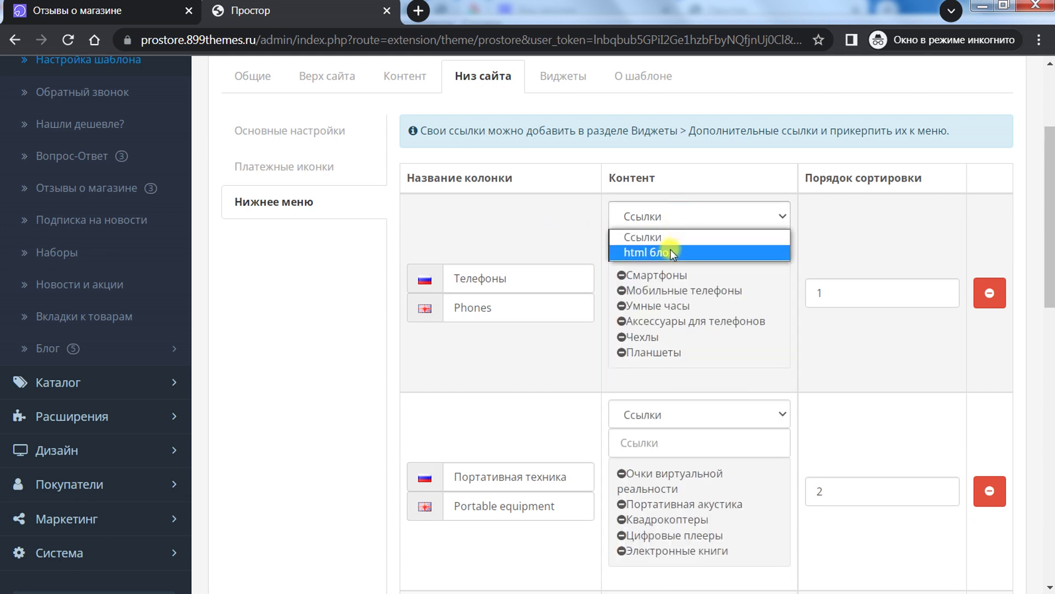
{"action": "left_click", "coordinate": [671, 249]}
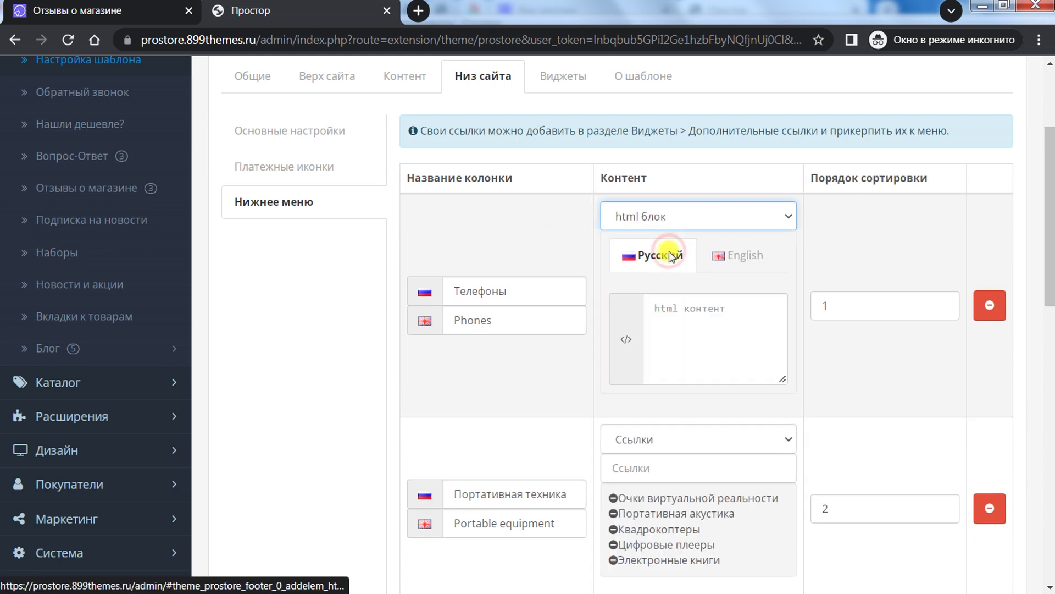
{"action": "left_click", "coordinate": [721, 328]}
{"action": "left_click_drag", "start_coordinate": [782, 381], "coordinate": [809, 402]}
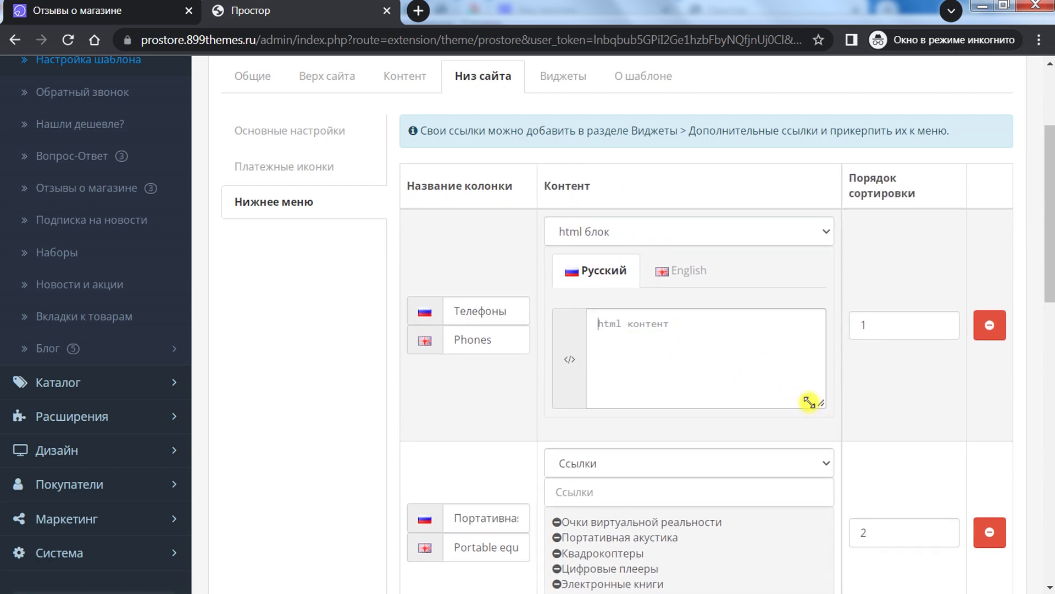
Step: Compare the footer with the storefront, then open the Виджеты settings
{"action": "left_click", "coordinate": [144, 7]}
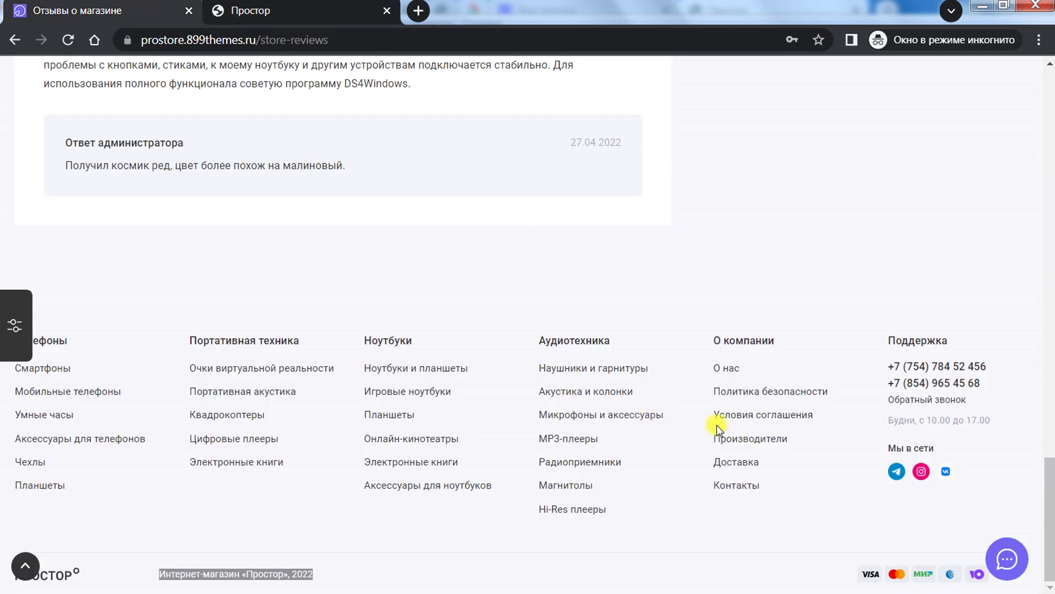
{"action": "left_click", "coordinate": [297, 11]}
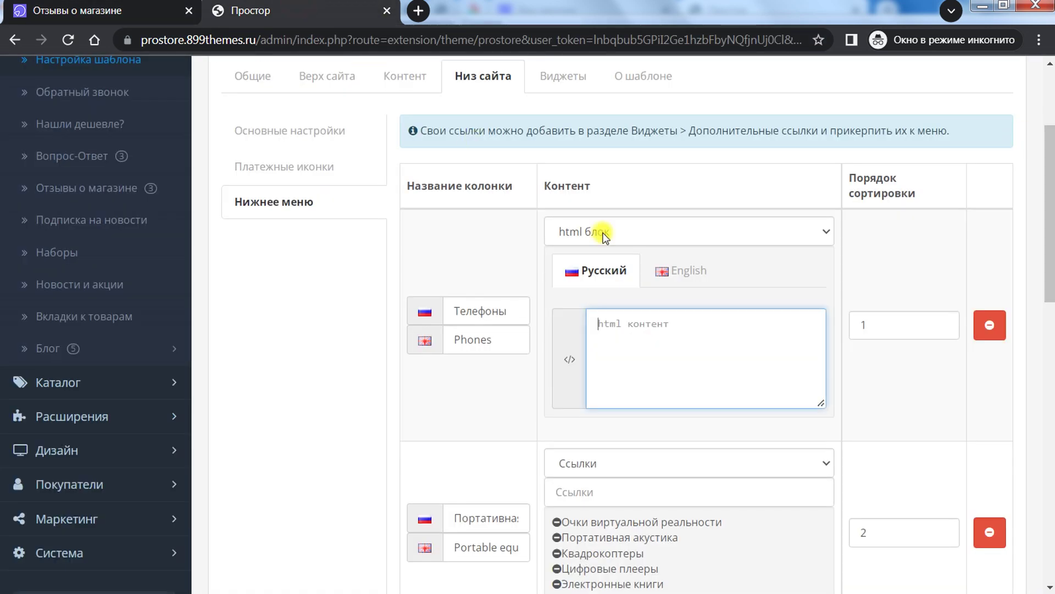
{"action": "left_click_drag", "start_coordinate": [1043, 212], "coordinate": [1034, 181]}
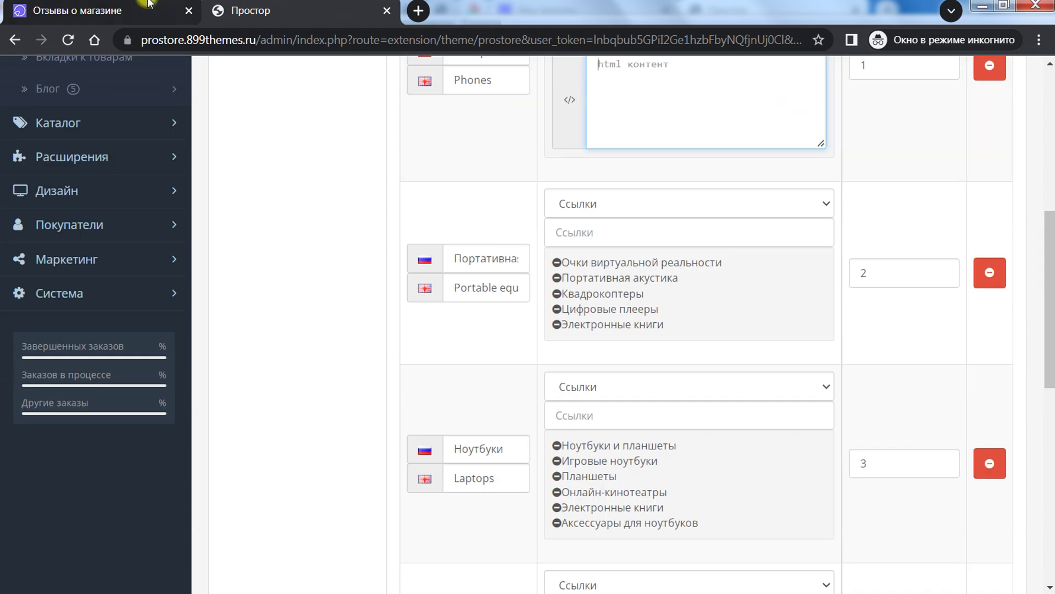
{"action": "left_click", "coordinate": [110, 11]}
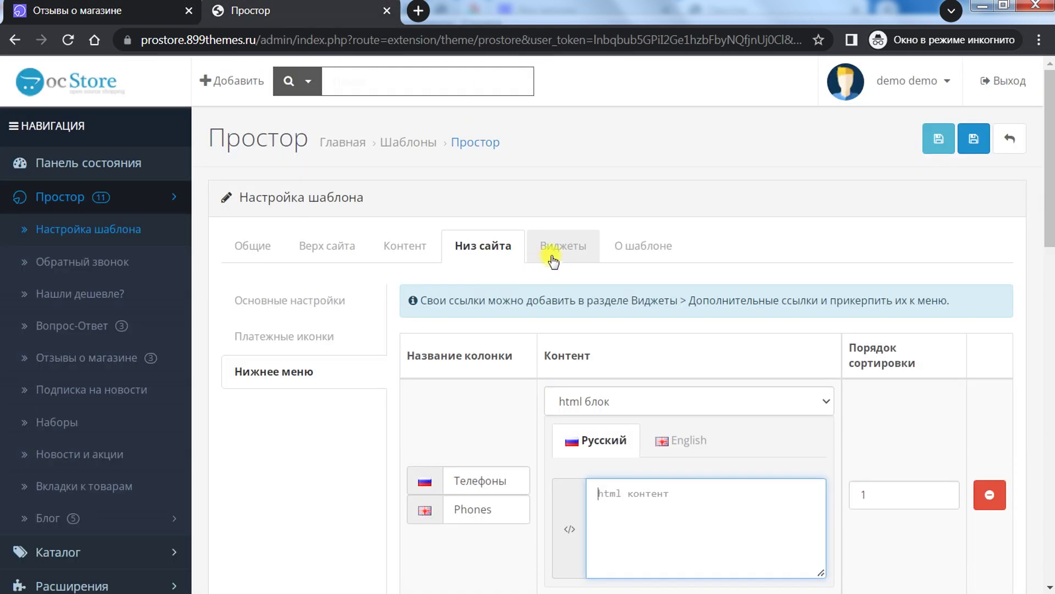
{"action": "left_click", "coordinate": [562, 252]}
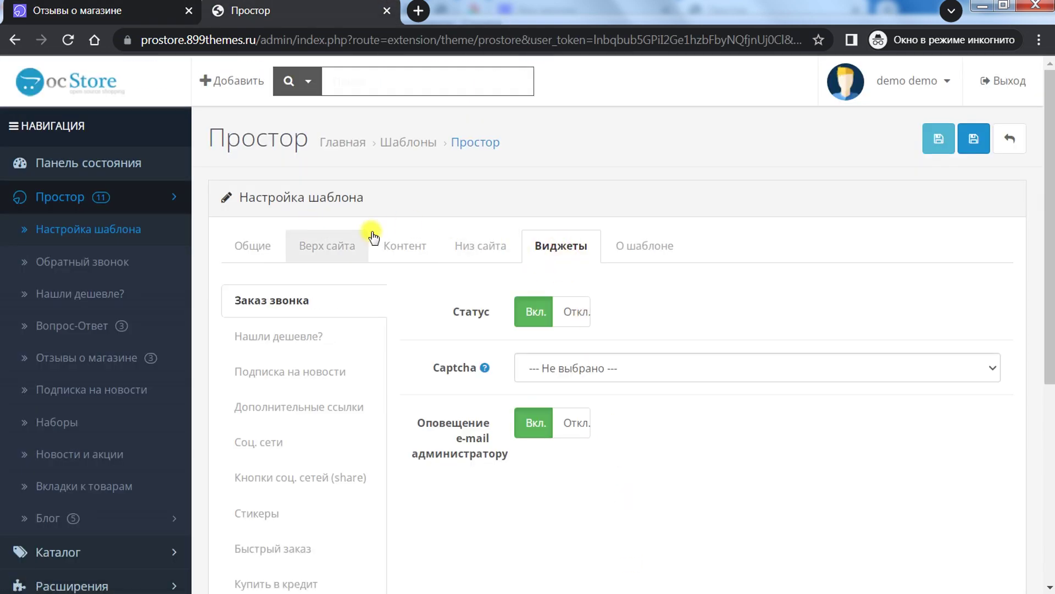
{"action": "mouse_move", "coordinate": [450, 365]}
{"action": "scroll", "coordinate": [453, 366], "scroll_direction": "down", "scroll_amount": 5}
{"action": "scroll", "coordinate": [453, 366], "scroll_direction": "up", "scroll_amount": 5}
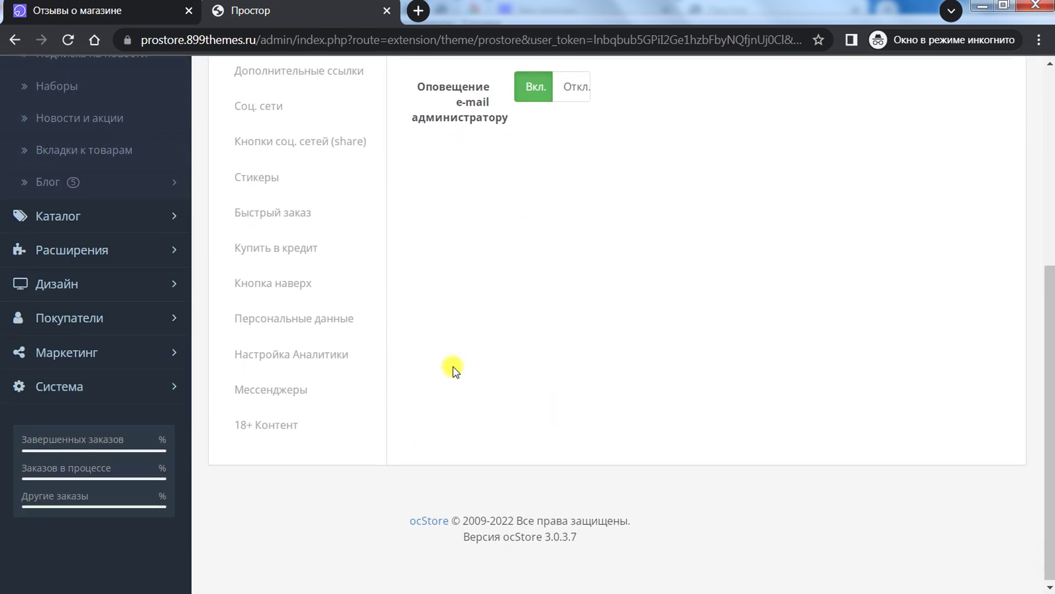
{"action": "scroll", "coordinate": [498, 495], "scroll_direction": "down", "scroll_amount": 5}
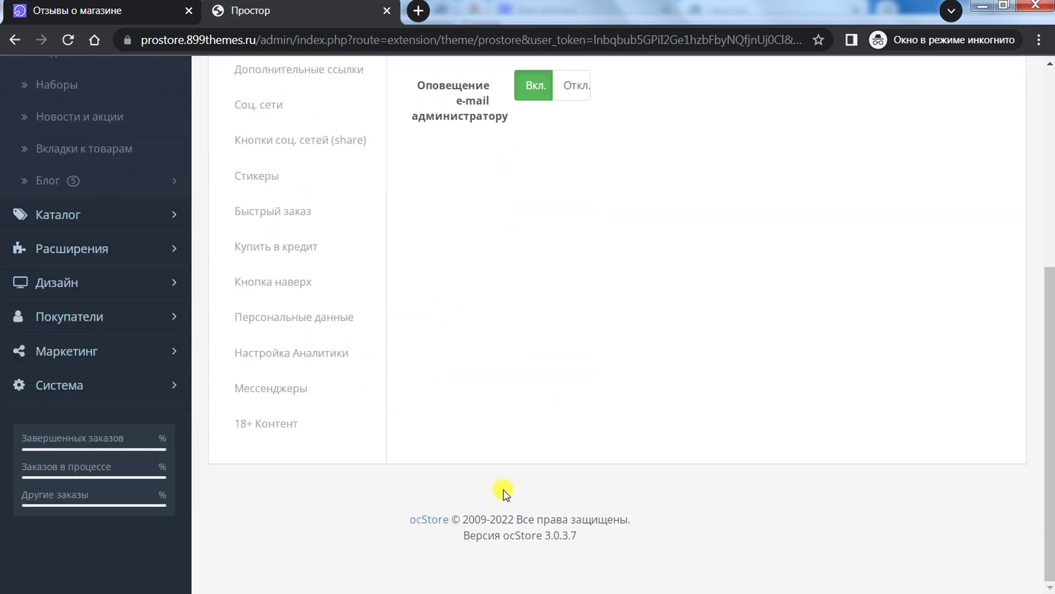
{"action": "scroll", "coordinate": [499, 488], "scroll_direction": "up", "scroll_amount": 5}
{"action": "scroll", "coordinate": [662, 521], "scroll_direction": "down", "scroll_amount": 5}
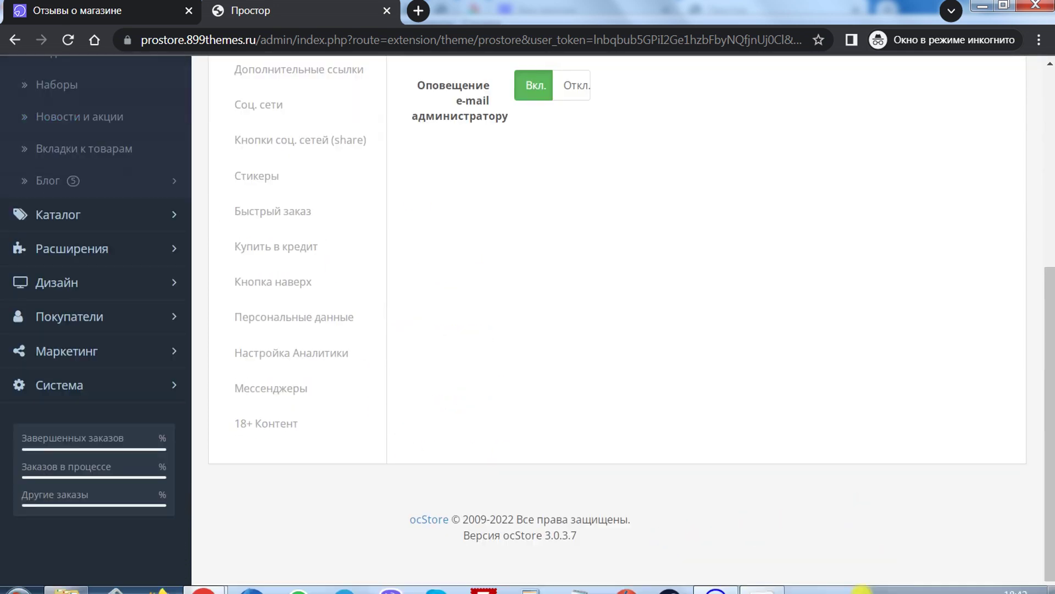
{"action": "scroll", "coordinate": [697, 533], "scroll_direction": "up", "scroll_amount": 5}
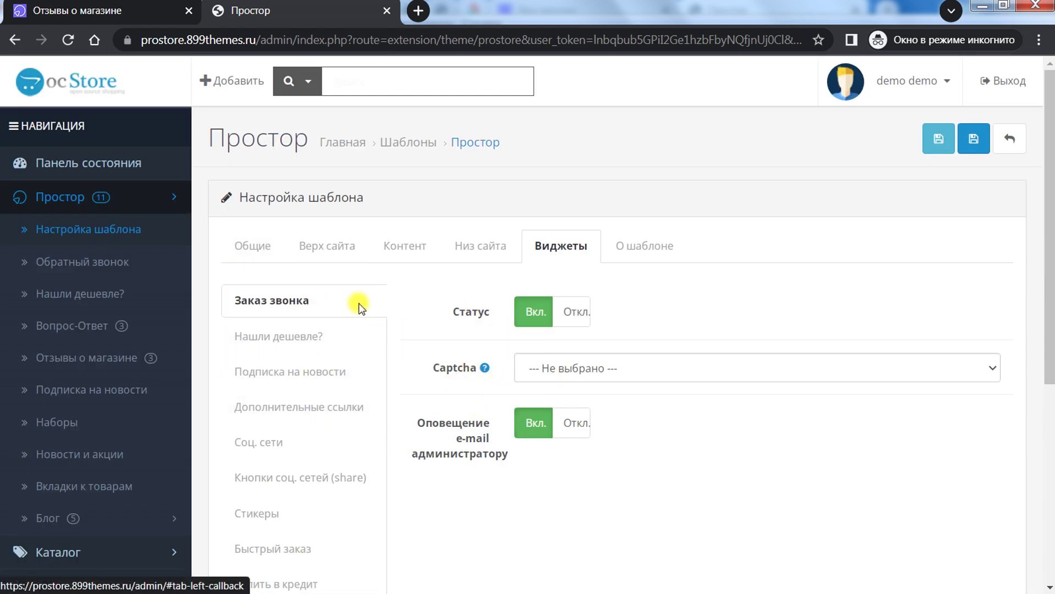
{"action": "left_click", "coordinate": [71, 10]}
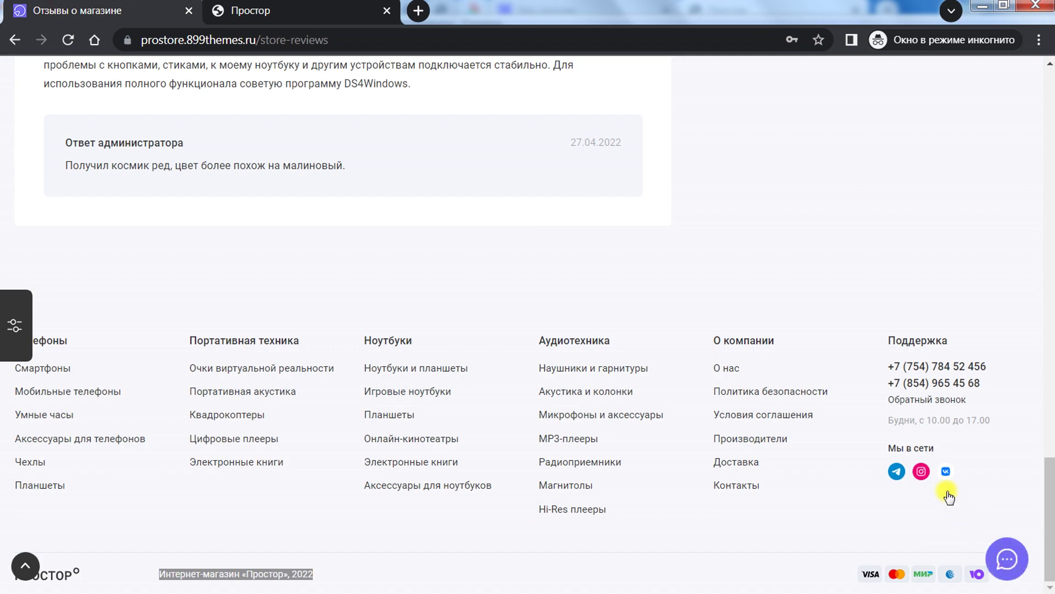
{"action": "key", "text": "F5"}
{"action": "mouse_move", "coordinate": [744, 67]}
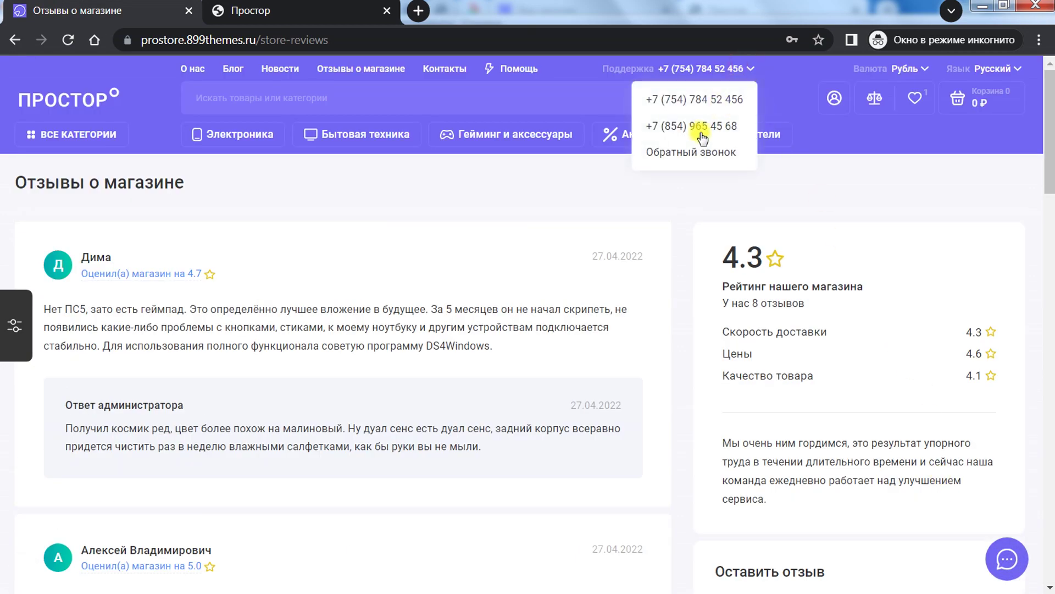
{"action": "left_click", "coordinate": [684, 152]}
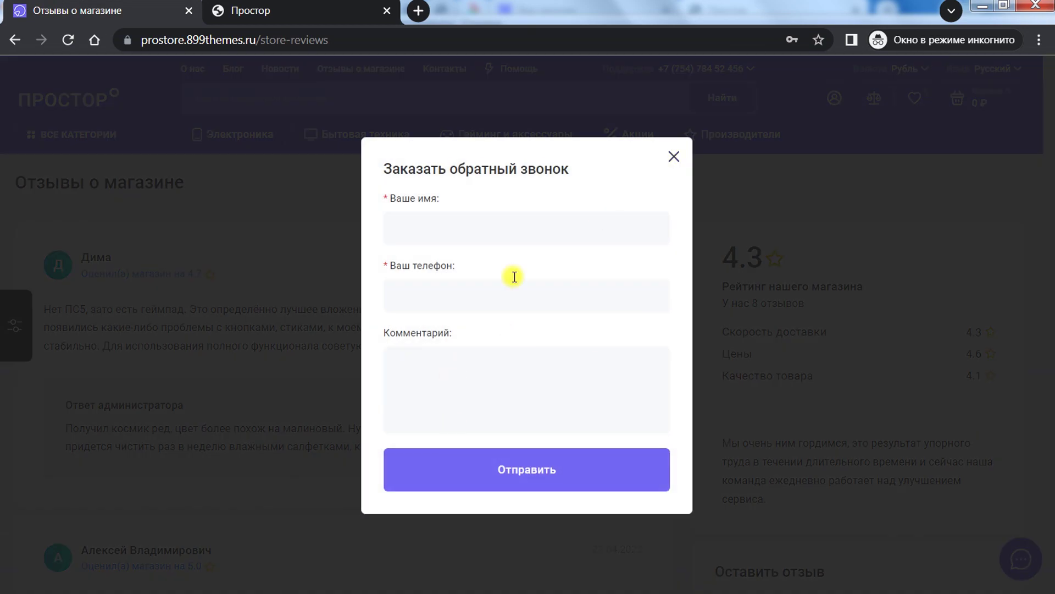
{"action": "left_click", "coordinate": [266, 11]}
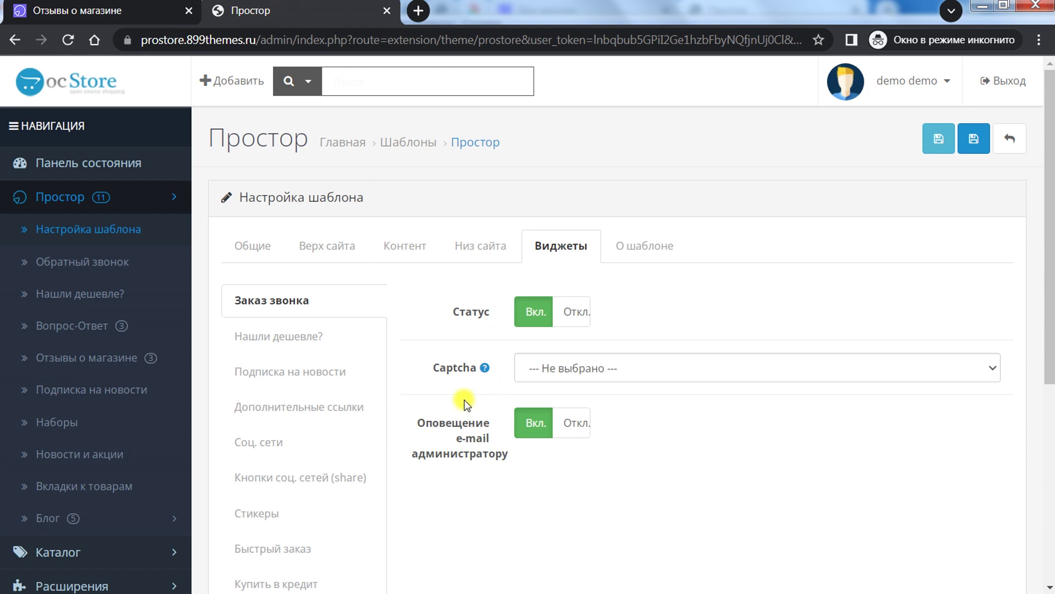
{"action": "scroll", "coordinate": [466, 404], "scroll_direction": "down", "scroll_amount": 3}
{"action": "scroll", "coordinate": [481, 363], "scroll_direction": "up", "scroll_amount": 3}
{"action": "left_click", "coordinate": [617, 366]}
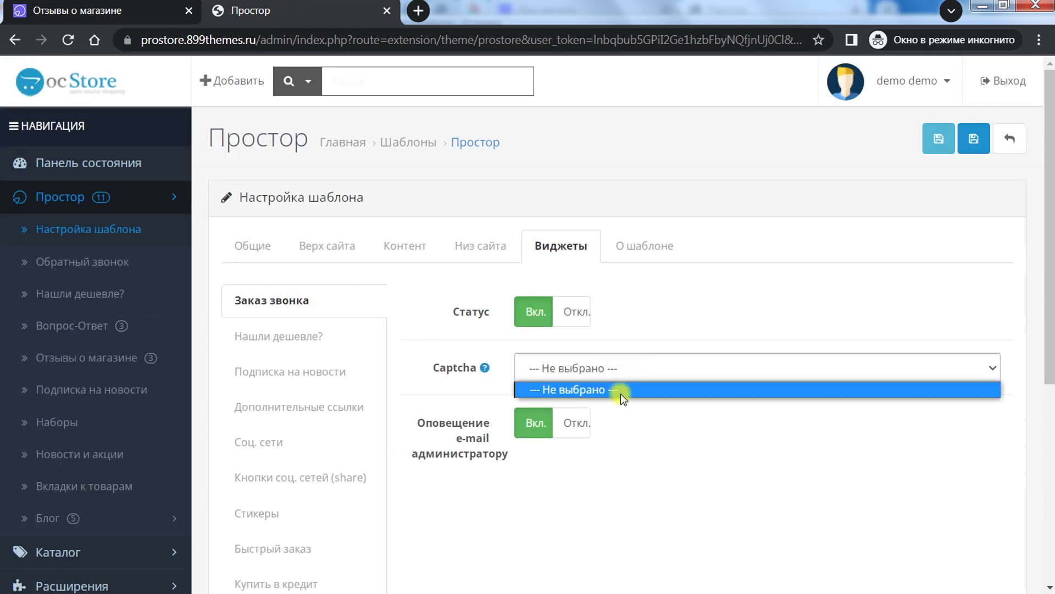
{"action": "left_click", "coordinate": [569, 471]}
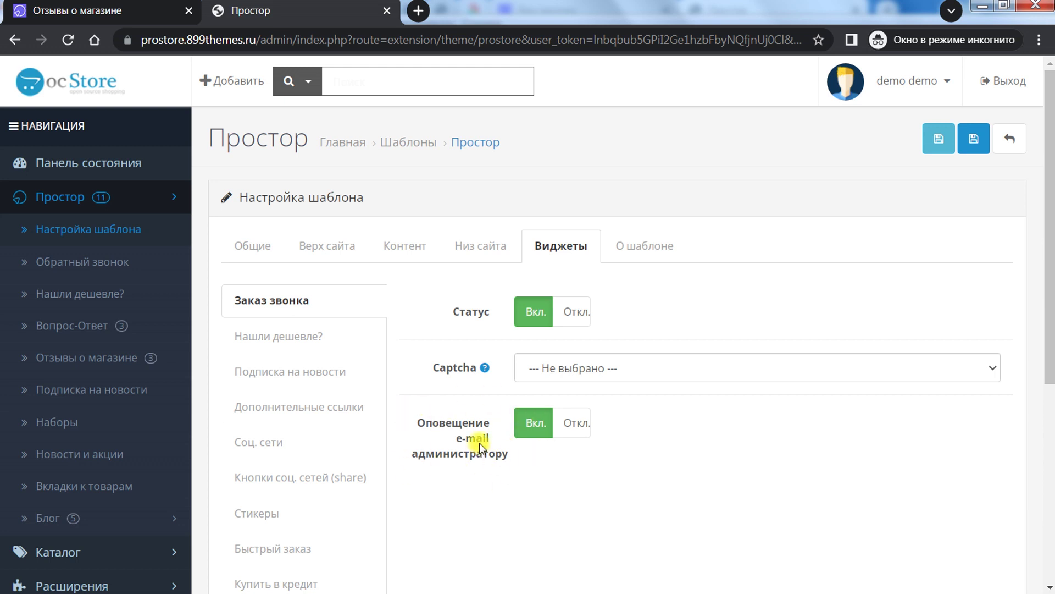
Step: Browse the Нашли дешевле? and newsletter subscription widget settings
{"action": "left_click", "coordinate": [314, 339]}
{"action": "scroll", "coordinate": [514, 407], "scroll_direction": "down", "scroll_amount": 3}
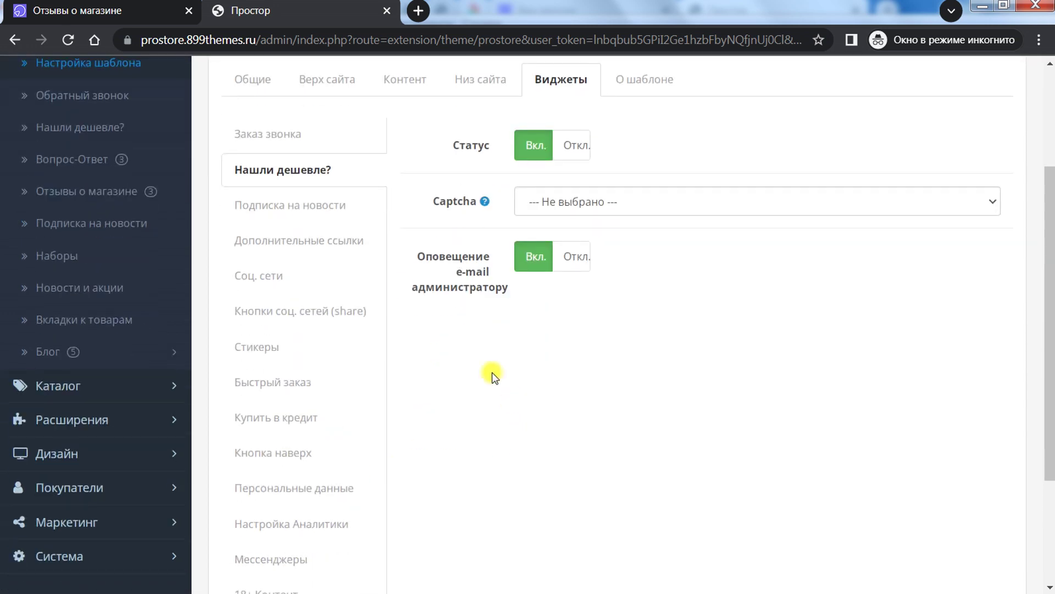
{"action": "left_click", "coordinate": [304, 199]}
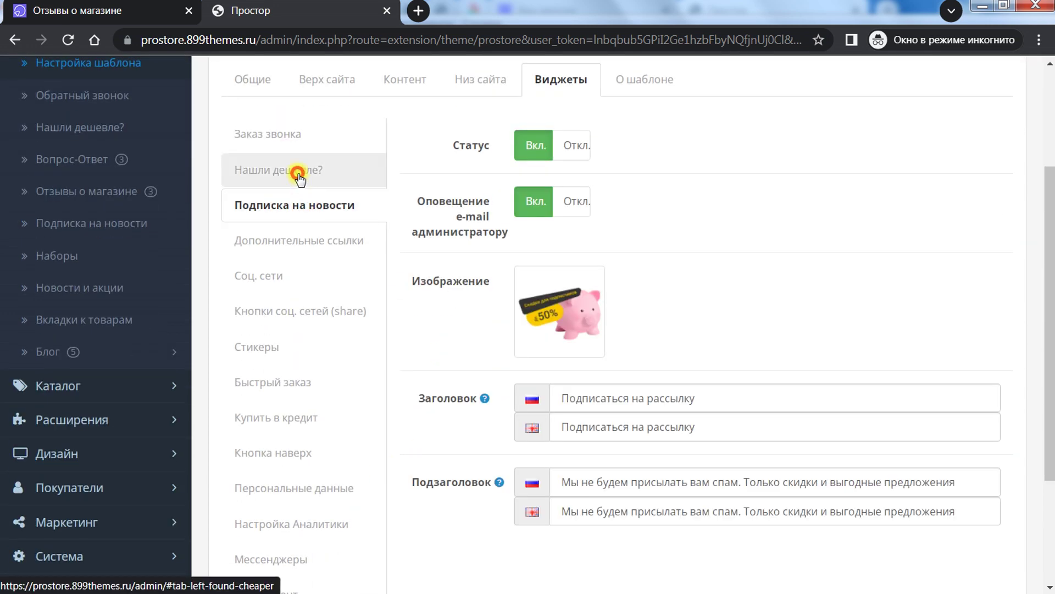
{"action": "left_click", "coordinate": [258, 173]}
Step: On the storefront, open the Нашли дешевле? form for the Kulkea Speed Star Boot Bag
{"action": "key", "text": "ctrl+Tab"}
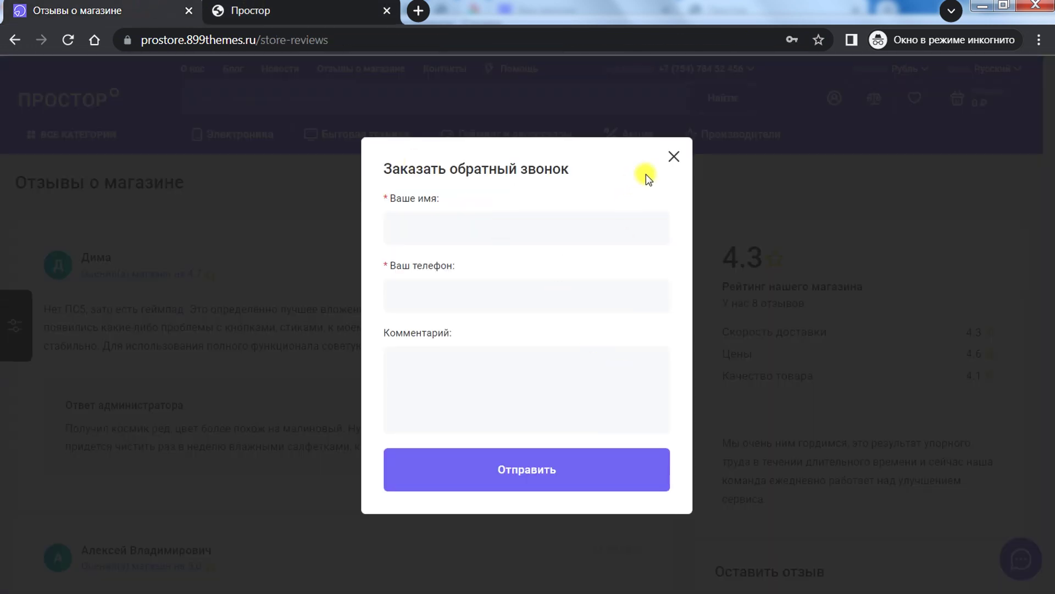
{"action": "left_click", "coordinate": [673, 156]}
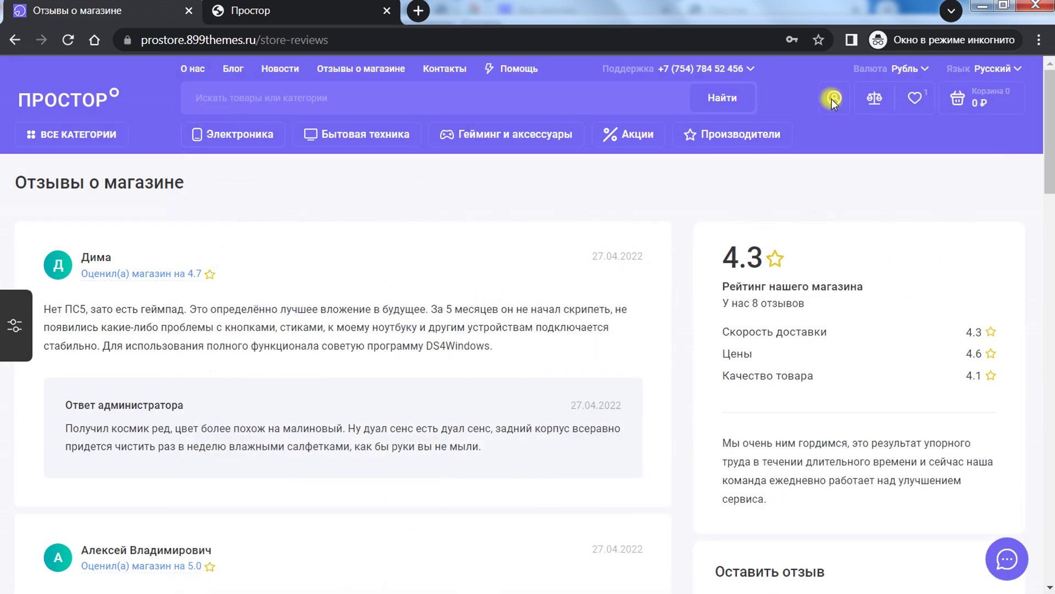
{"action": "left_click", "coordinate": [111, 88]}
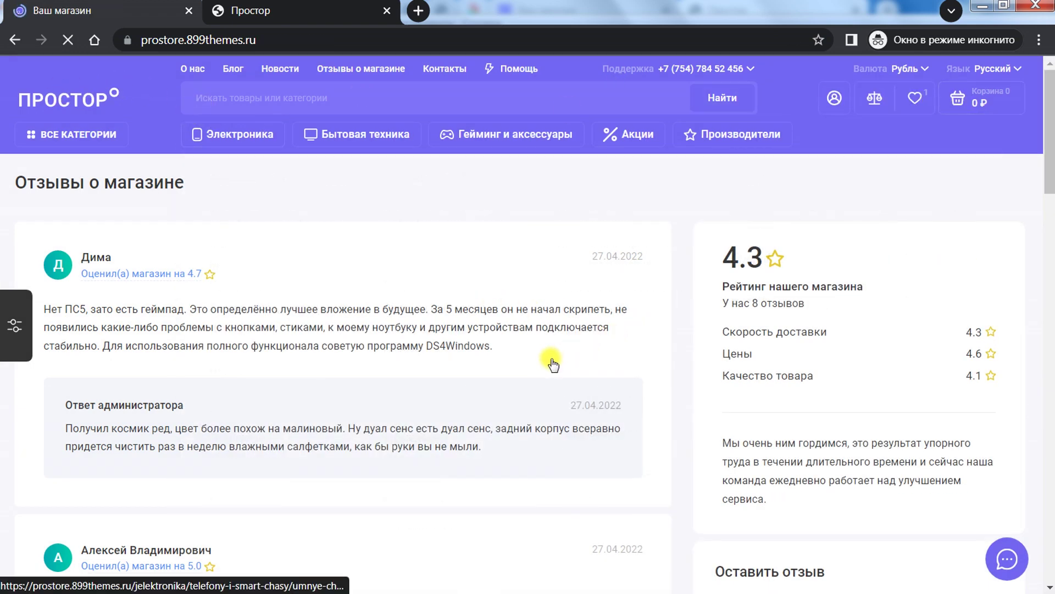
{"action": "scroll", "coordinate": [549, 360], "scroll_direction": "down", "scroll_amount": 12}
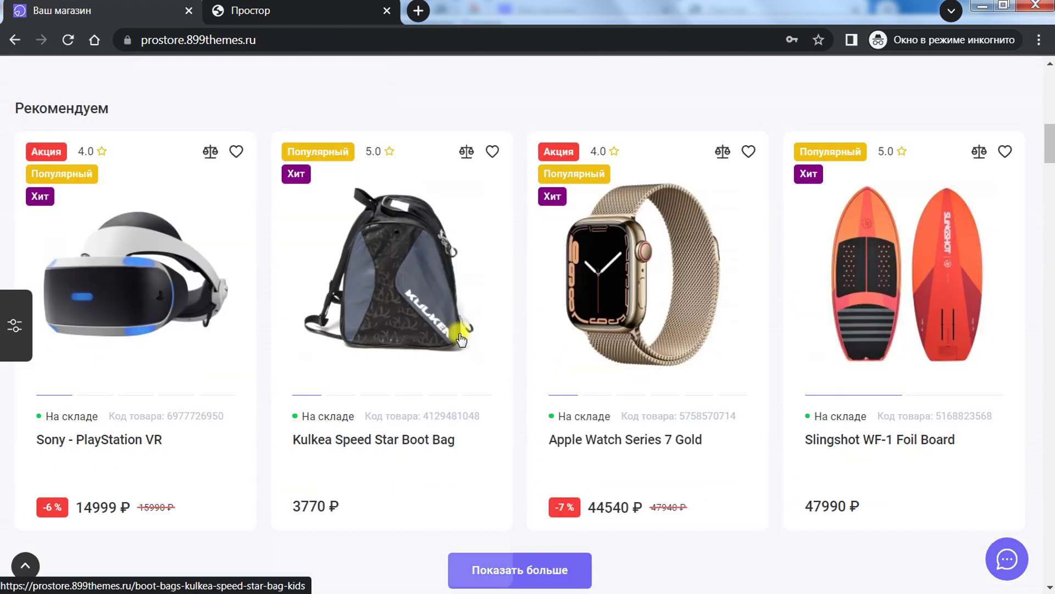
{"action": "left_click", "coordinate": [461, 339]}
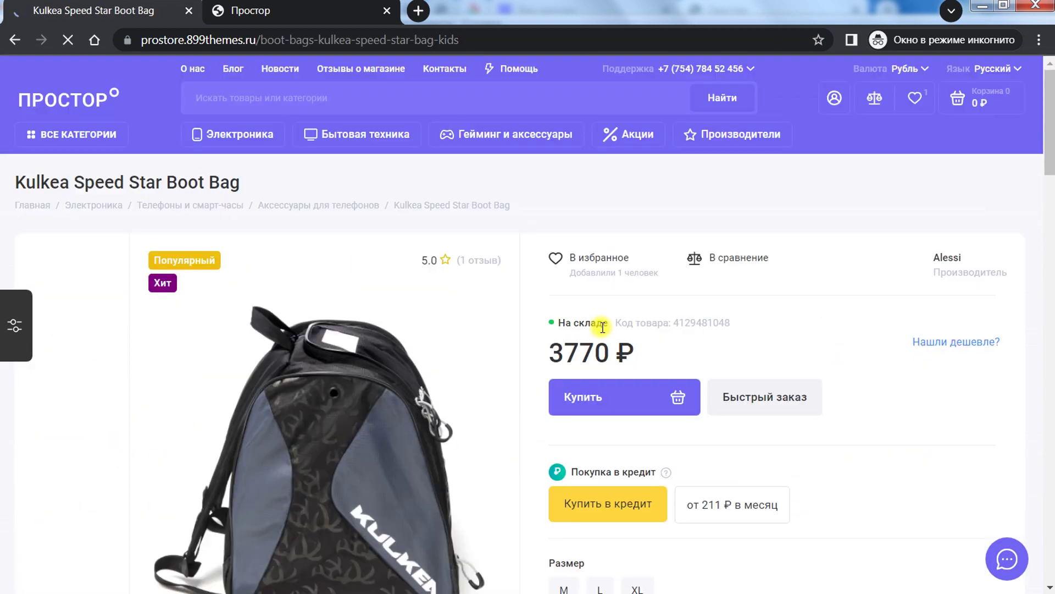
{"action": "scroll", "coordinate": [797, 340], "scroll_direction": "down", "scroll_amount": 3}
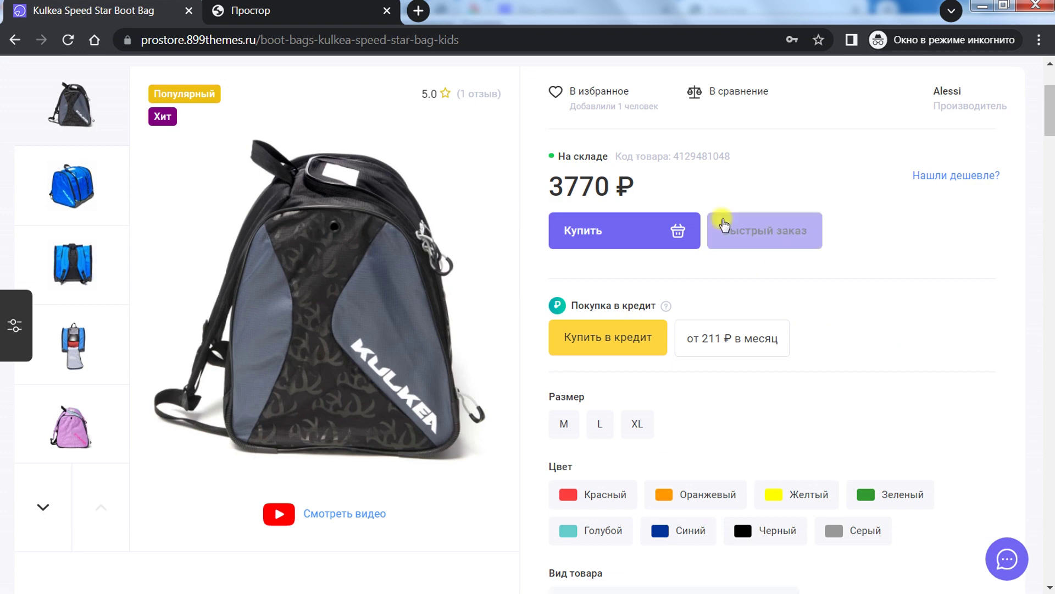
{"action": "left_click", "coordinate": [959, 184]}
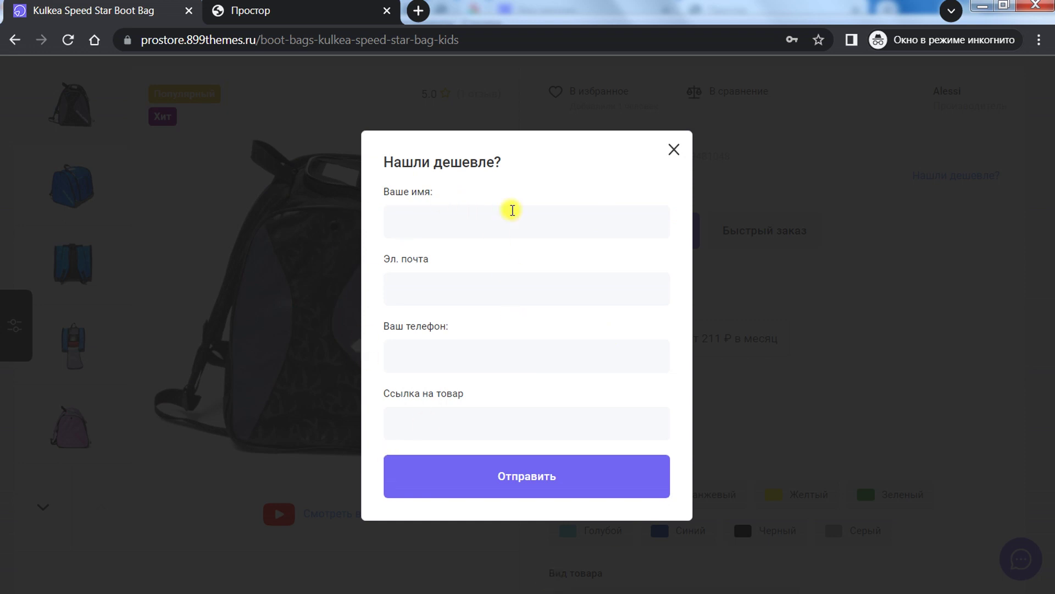
{"action": "left_click", "coordinate": [431, 423]}
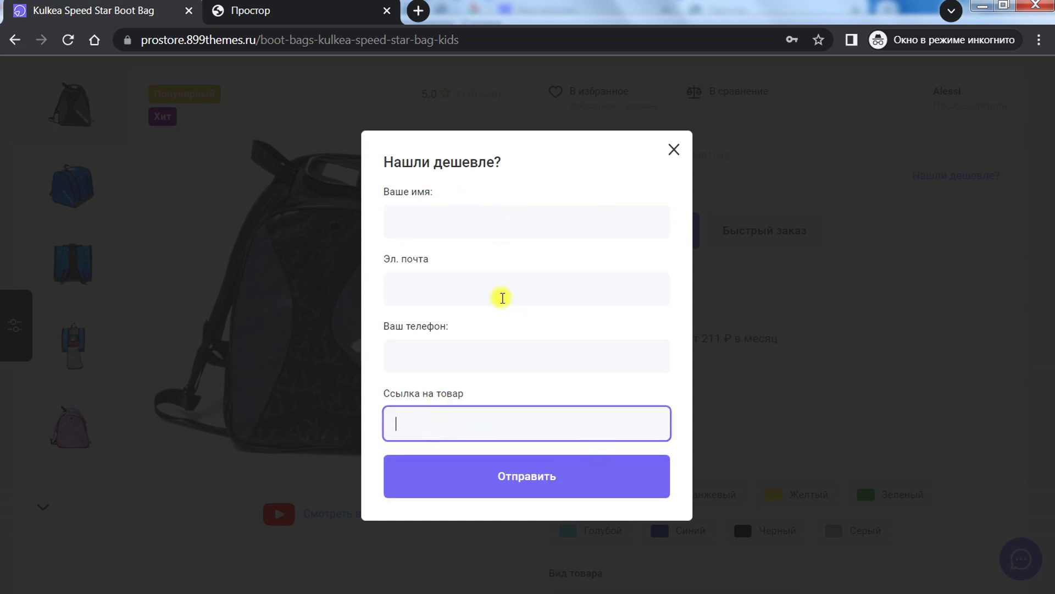
Step: Open the callback requests and Нашли дешевле? requests lists in new tabs
{"action": "left_click", "coordinate": [220, 12]}
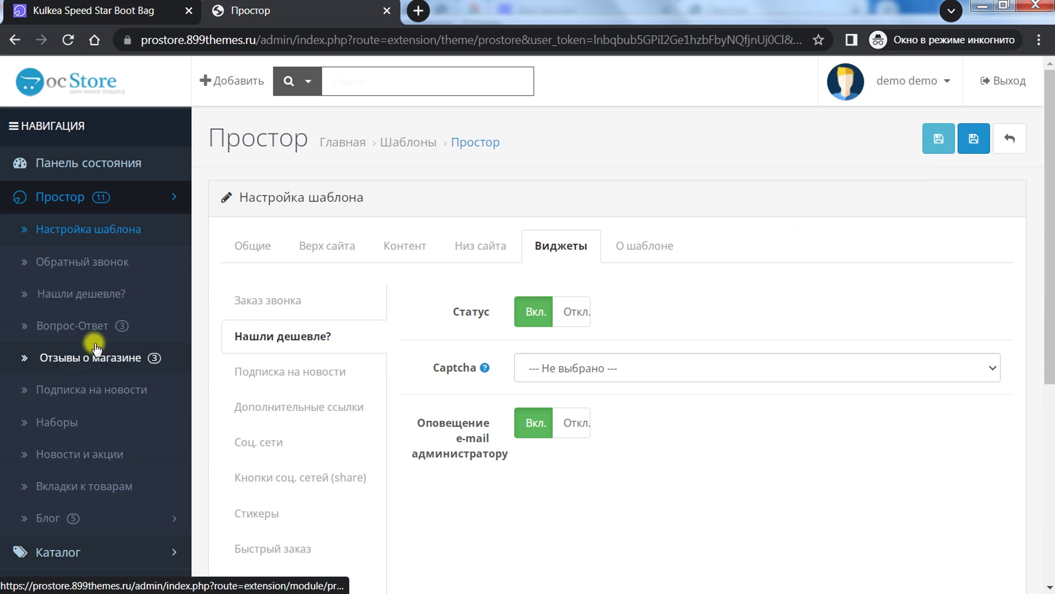
{"action": "right_click", "coordinate": [105, 262]}
{"action": "left_click", "coordinate": [109, 276]}
{"action": "right_click", "coordinate": [98, 295]}
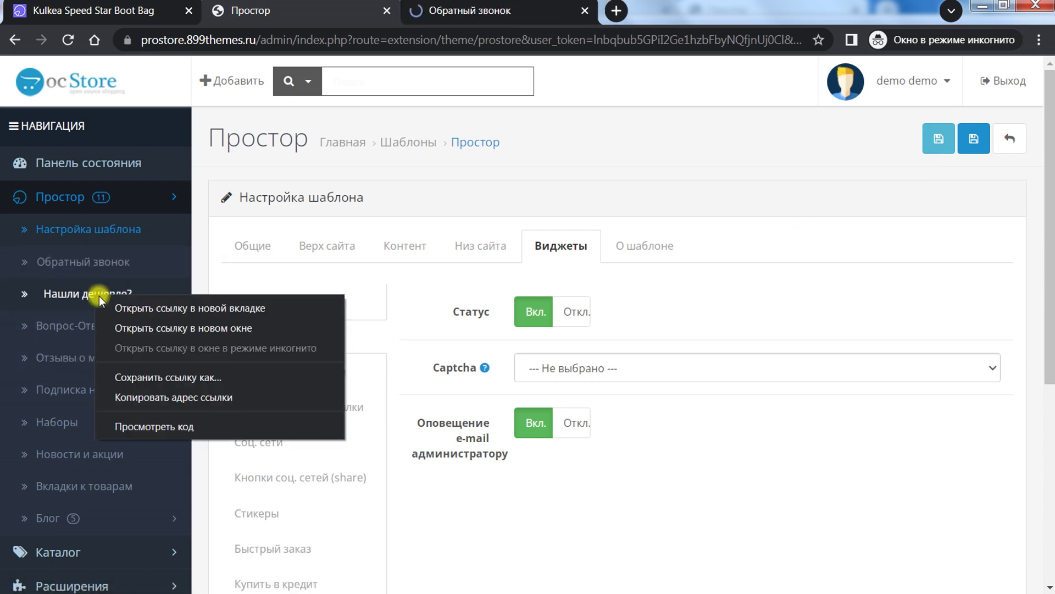
{"action": "left_click", "coordinate": [104, 304]}
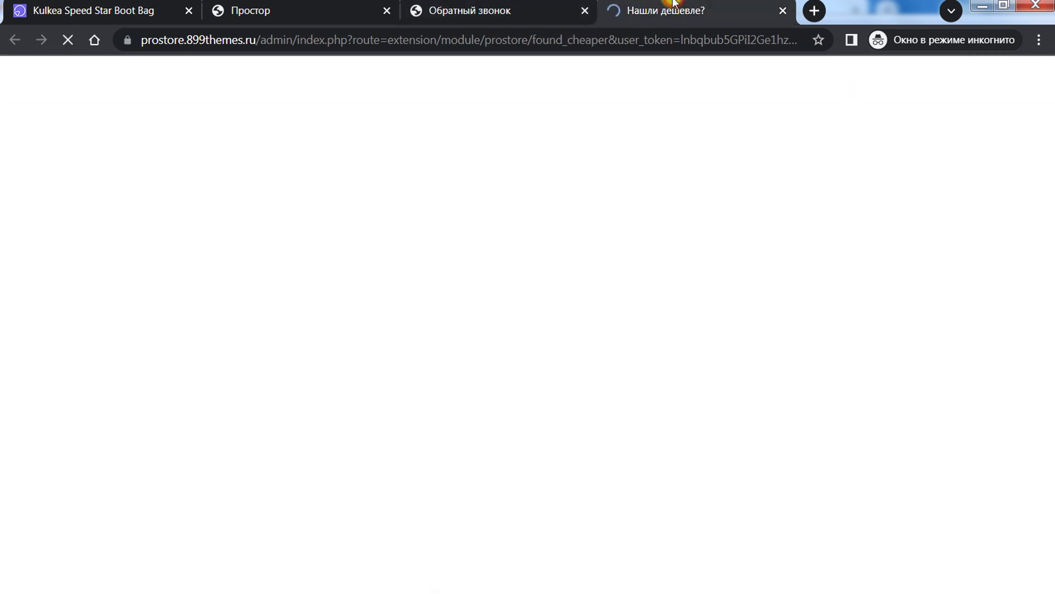
Step: Review both request lists, then return to the newsletter subscription widget settings
{"action": "left_click", "coordinate": [497, 10]}
{"action": "scroll", "coordinate": [693, 318], "scroll_direction": "down", "scroll_amount": 1}
{"action": "scroll", "coordinate": [687, 324], "scroll_direction": "down", "scroll_amount": 5}
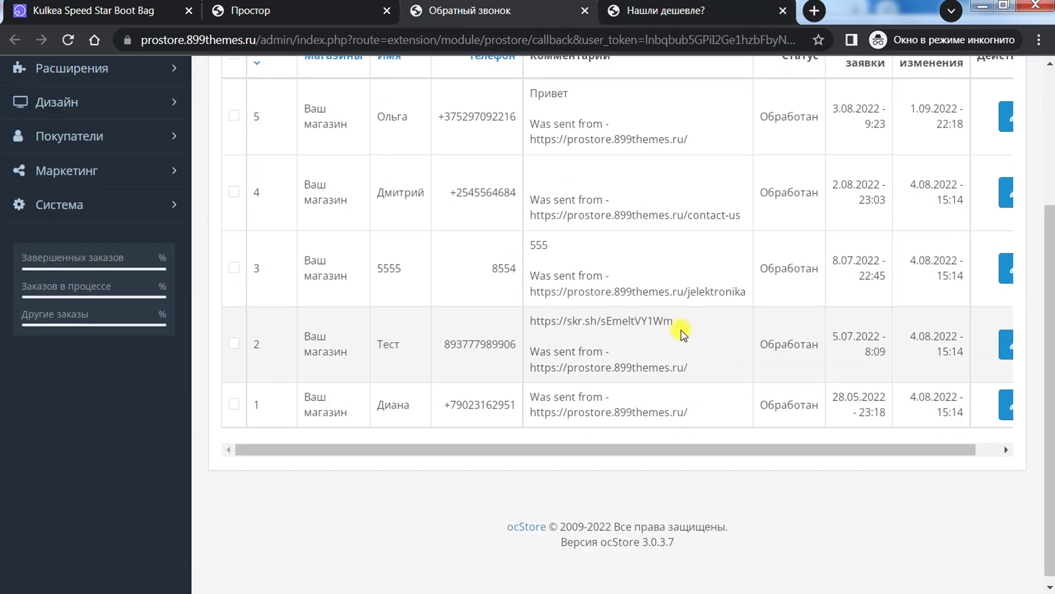
{"action": "scroll", "coordinate": [659, 247], "scroll_direction": "up", "scroll_amount": 5}
{"action": "key", "text": "ctrl+Tab"}
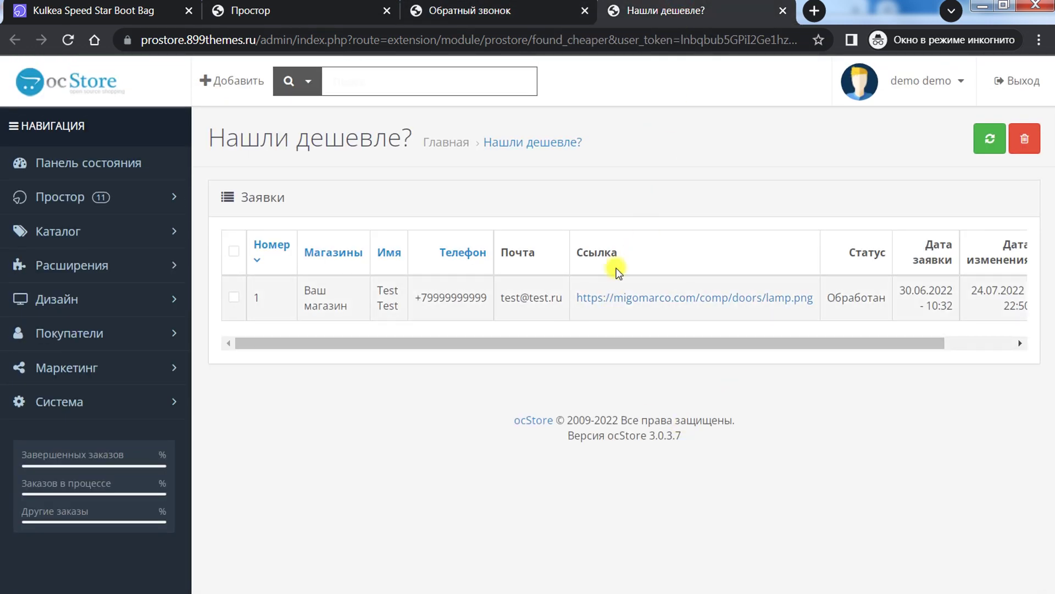
{"action": "key", "text": "ctrl+2"}
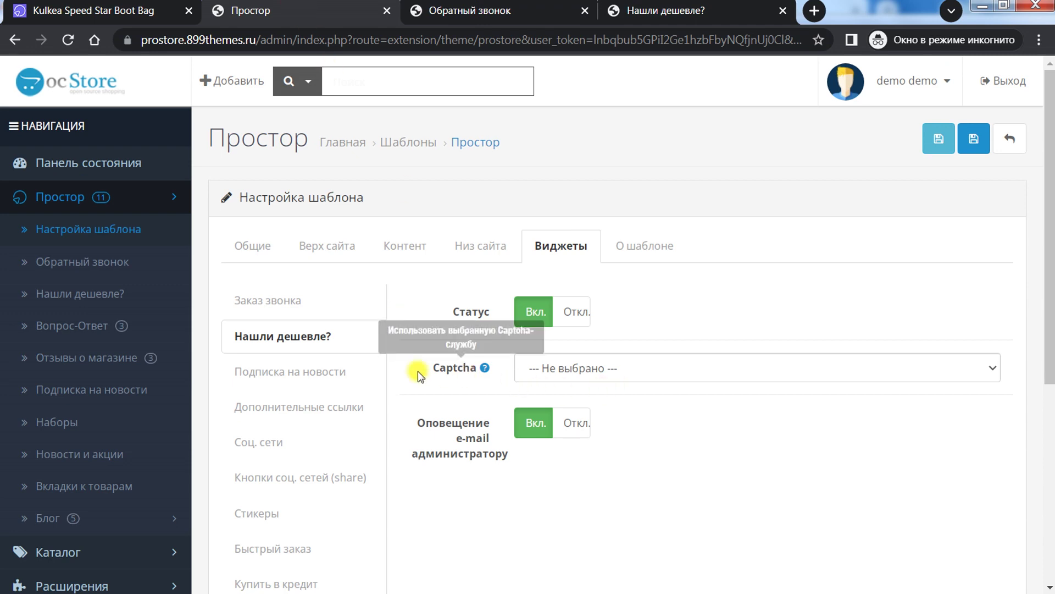
{"action": "left_click", "coordinate": [351, 364]}
Step: Close the storefront Нашли дешевле? form and reload the homepage to view the newsletter block
{"action": "scroll", "coordinate": [666, 335], "scroll_direction": "down", "scroll_amount": 1}
{"action": "scroll", "coordinate": [666, 335], "scroll_direction": "down", "scroll_amount": 3}
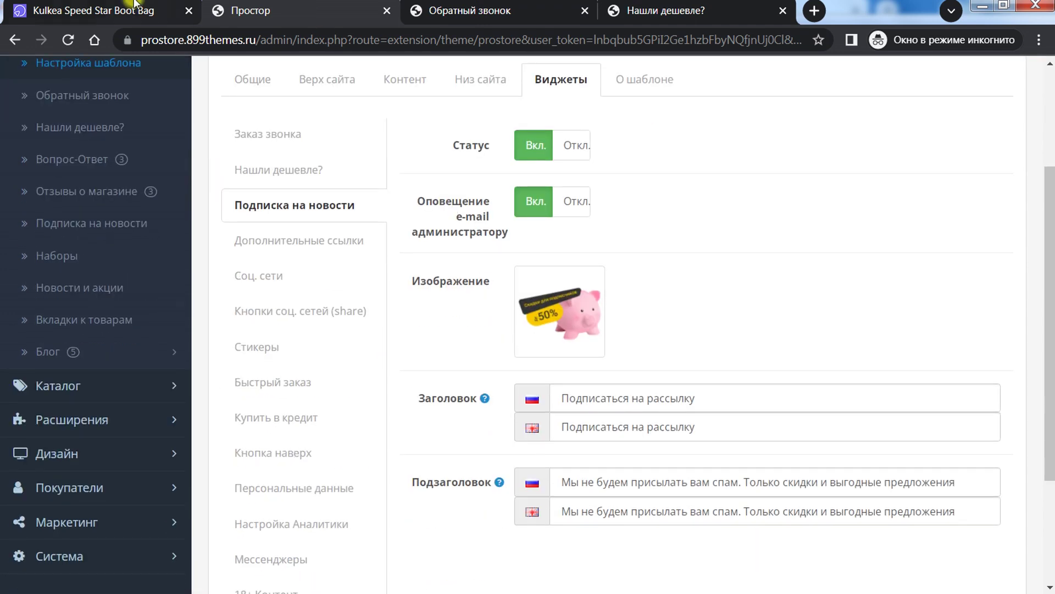
{"action": "key", "text": "ctrl+1"}
{"action": "left_click", "coordinate": [676, 146]}
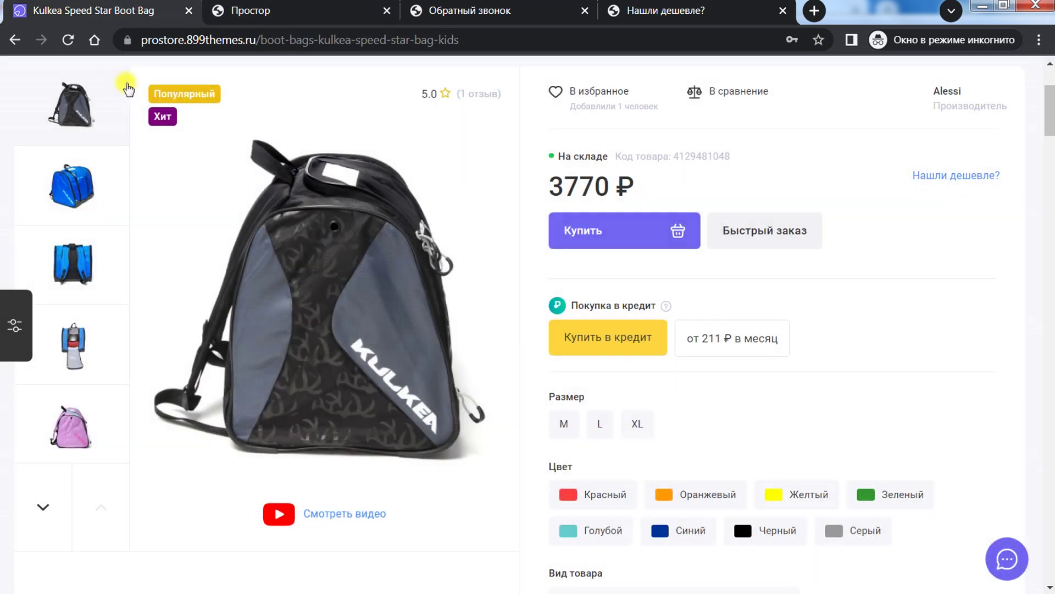
{"action": "key", "text": "F5"}
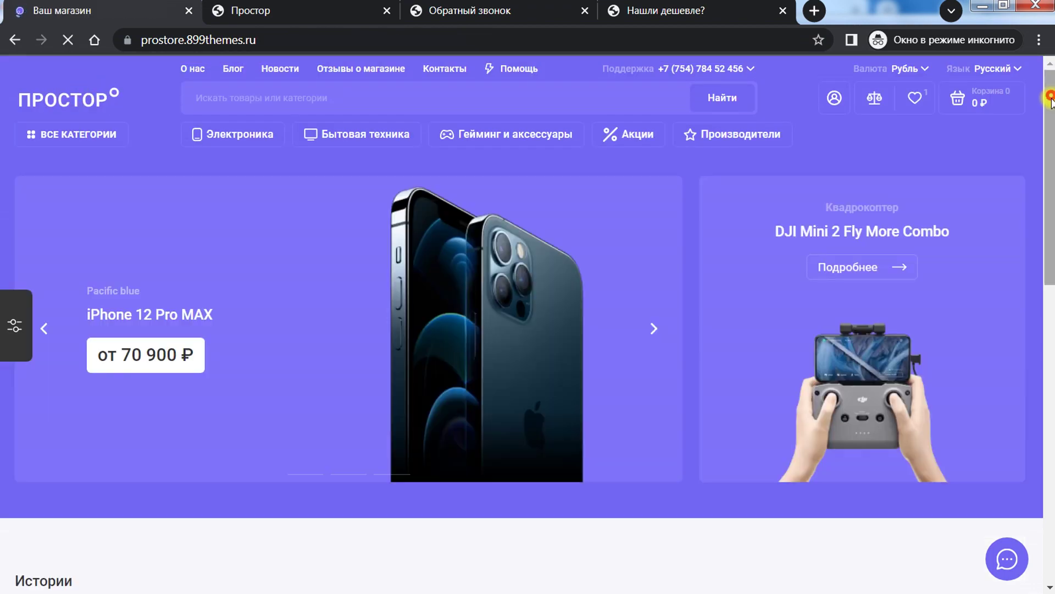
{"action": "left_click_drag", "start_coordinate": [1049, 82], "coordinate": [1051, 379]}
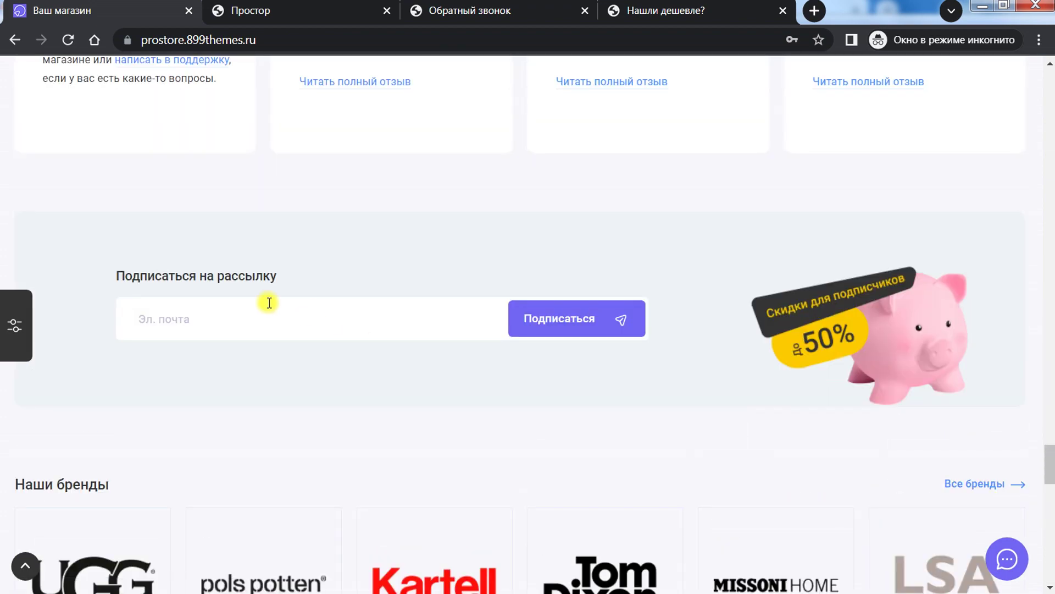
{"action": "left_click", "coordinate": [314, 19]}
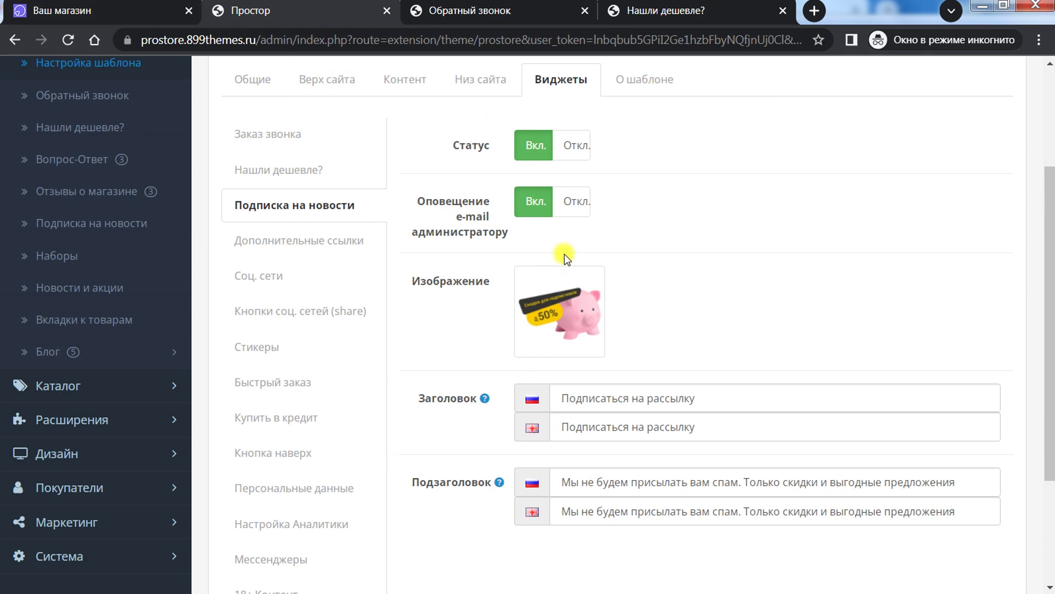
Step: Compare the Russian newsletter title with the storefront block, then open Дополнительные ссылки
{"action": "key", "text": "ctrl+shift+Tab"}
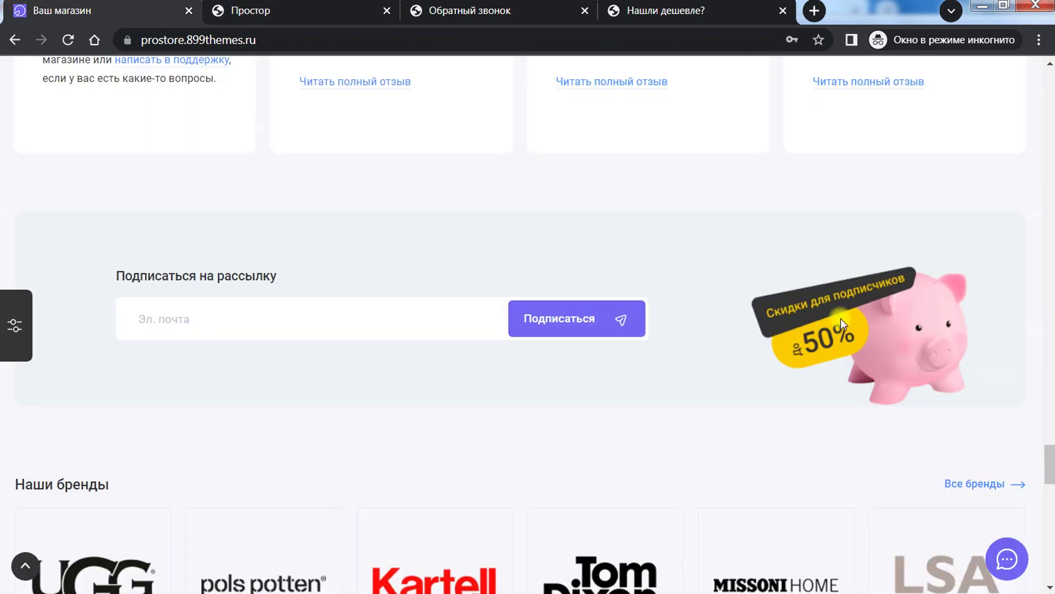
{"action": "left_click", "coordinate": [326, 16]}
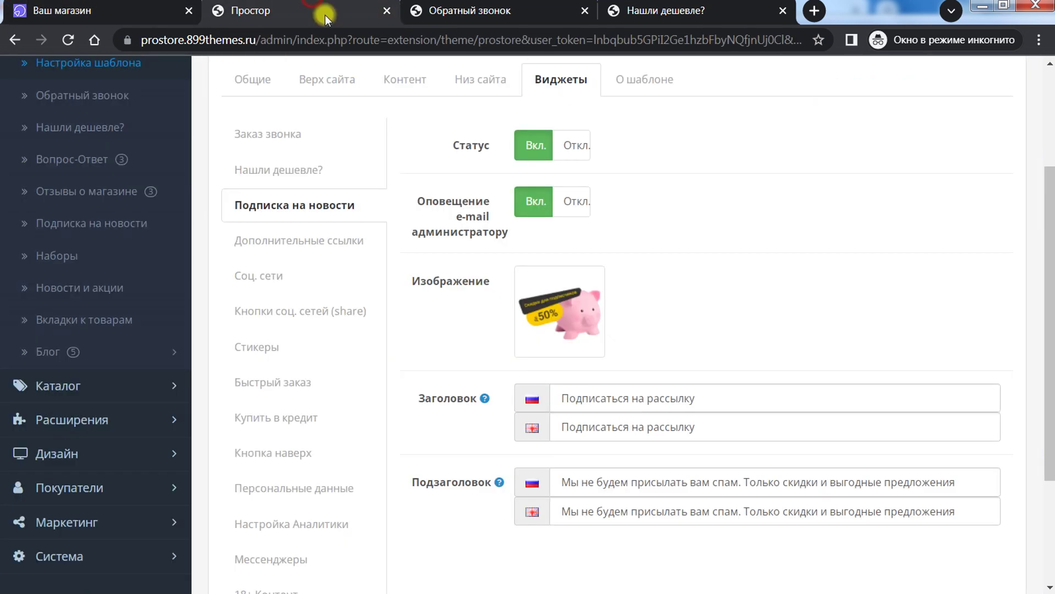
{"action": "triple_click", "coordinate": [726, 398]}
{"action": "left_click", "coordinate": [140, 11]}
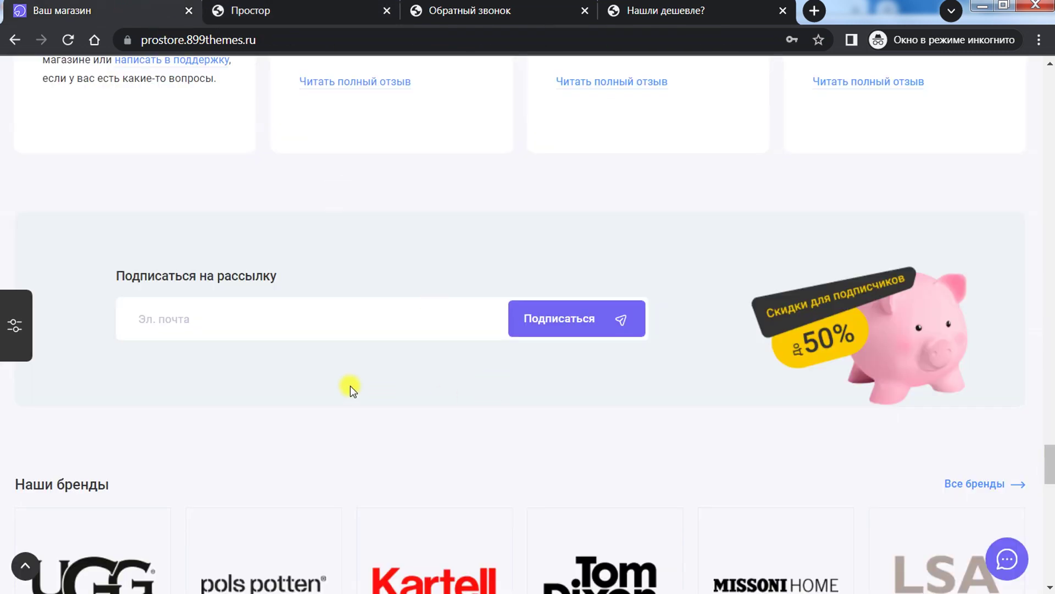
{"action": "left_click", "coordinate": [305, 16]}
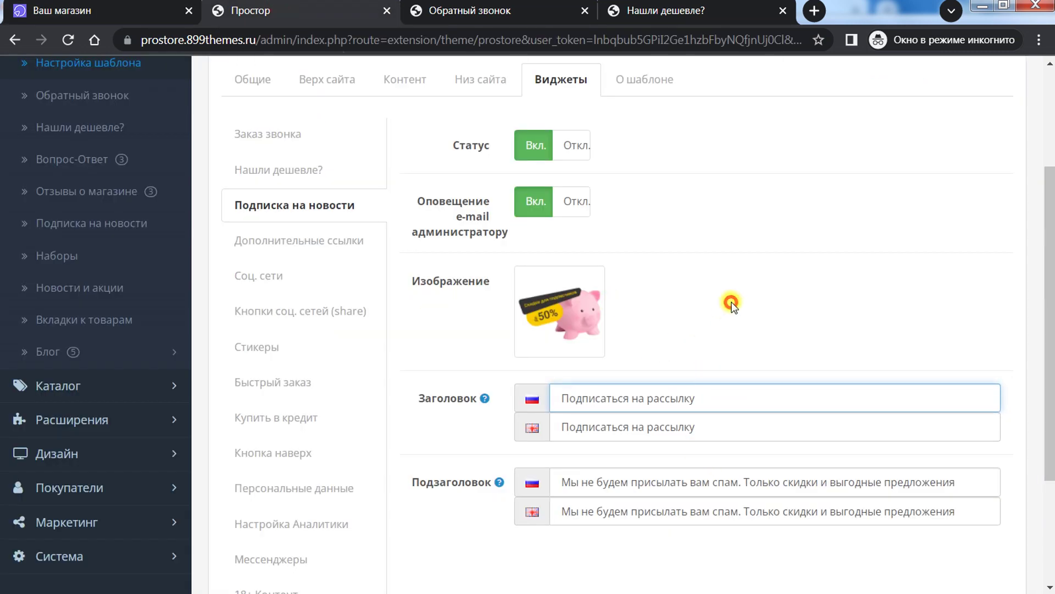
{"action": "left_click", "coordinate": [283, 242]}
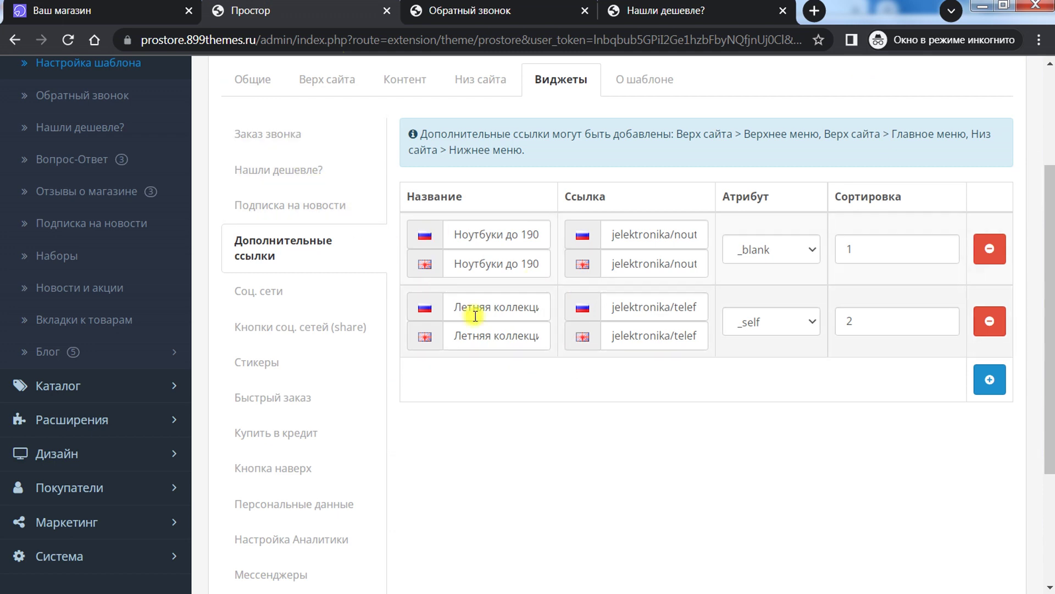
Step: Add a new empty extra-link row and focus its Russian link field
{"action": "scroll", "coordinate": [537, 426], "scroll_direction": "up", "scroll_amount": 1}
{"action": "scroll", "coordinate": [537, 426], "scroll_direction": "up", "scroll_amount": 3}
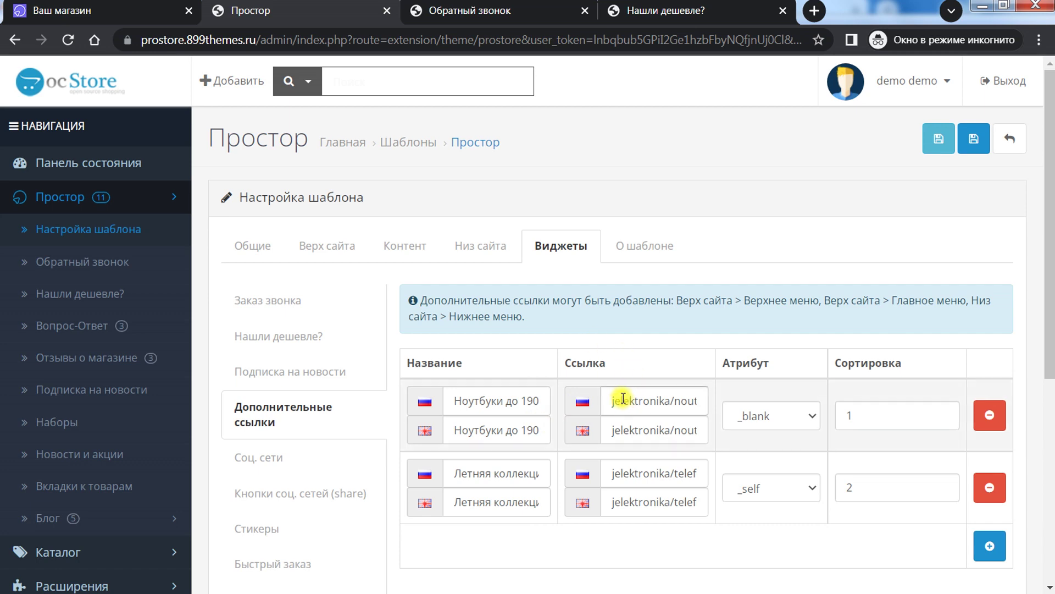
{"action": "scroll", "coordinate": [622, 397], "scroll_direction": "down", "scroll_amount": 3}
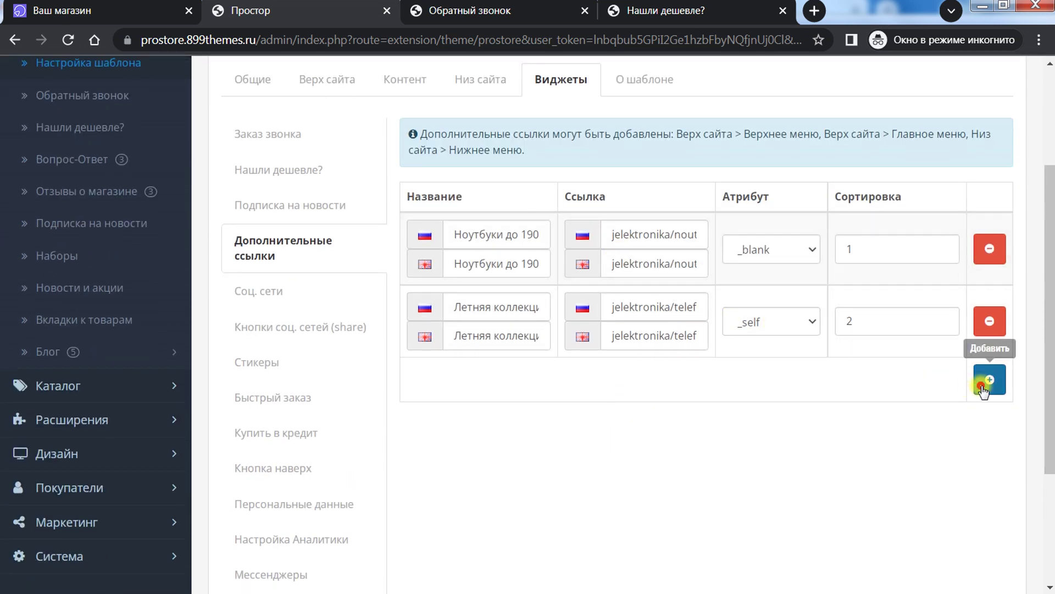
{"action": "left_click", "coordinate": [983, 388]}
{"action": "left_click", "coordinate": [629, 379]}
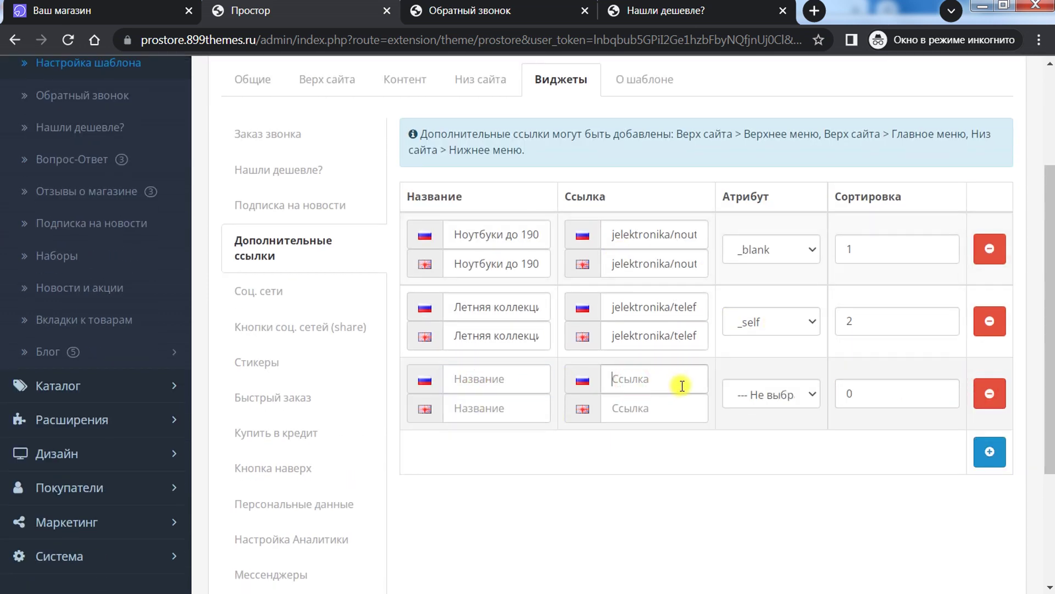
{"action": "scroll", "coordinate": [661, 522], "scroll_direction": "up", "scroll_amount": 3}
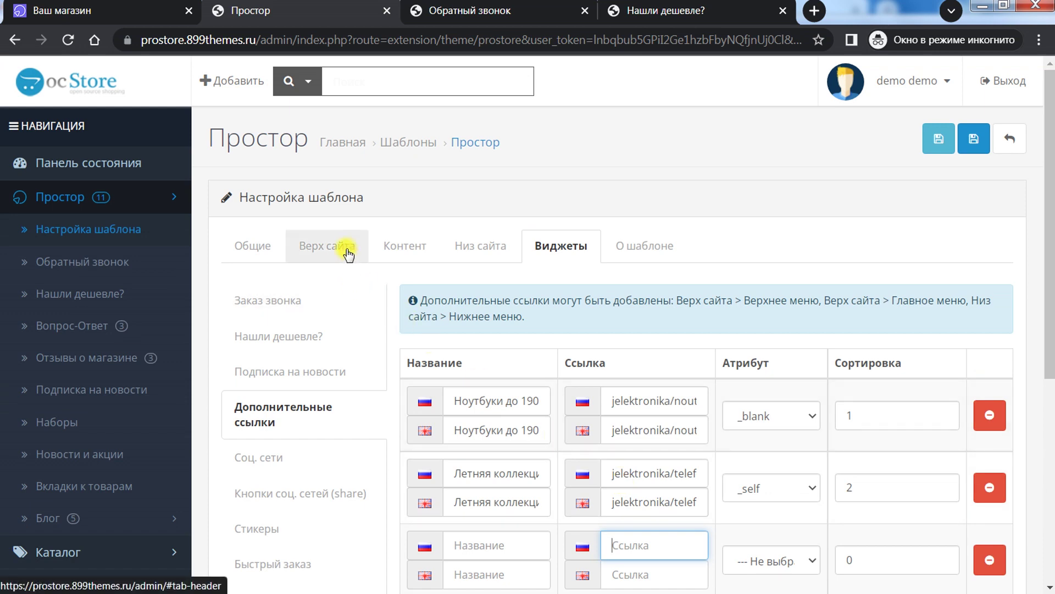
Step: Open the header's top menu settings and list available links for the first item
{"action": "left_click", "coordinate": [271, 245]}
{"action": "left_click", "coordinate": [313, 244]}
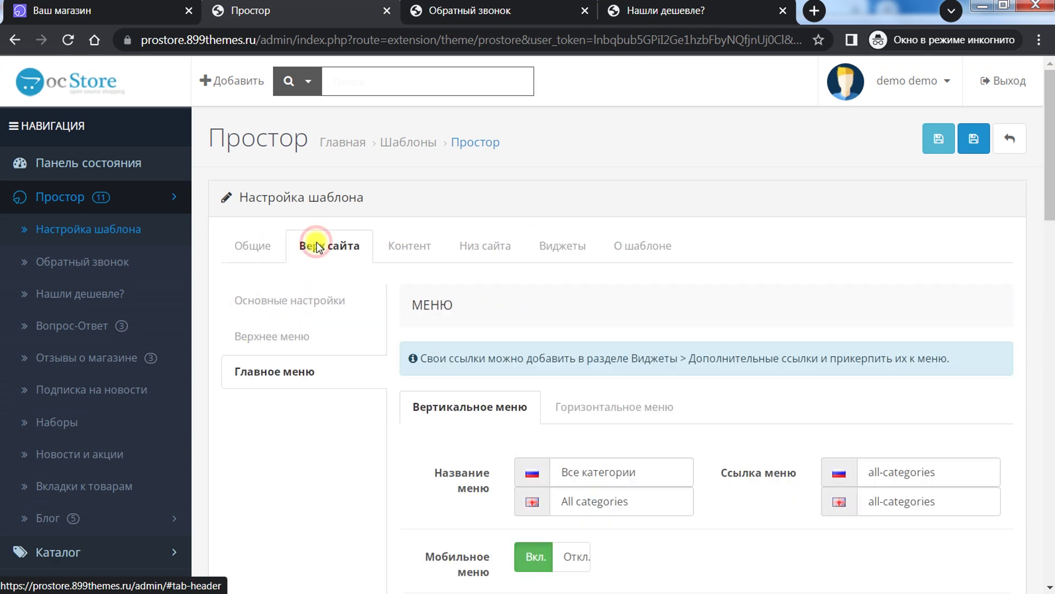
{"action": "left_click", "coordinate": [315, 328]}
{"action": "scroll", "coordinate": [561, 401], "scroll_direction": "down", "scroll_amount": 4}
{"action": "scroll", "coordinate": [629, 398], "scroll_direction": "up", "scroll_amount": 3}
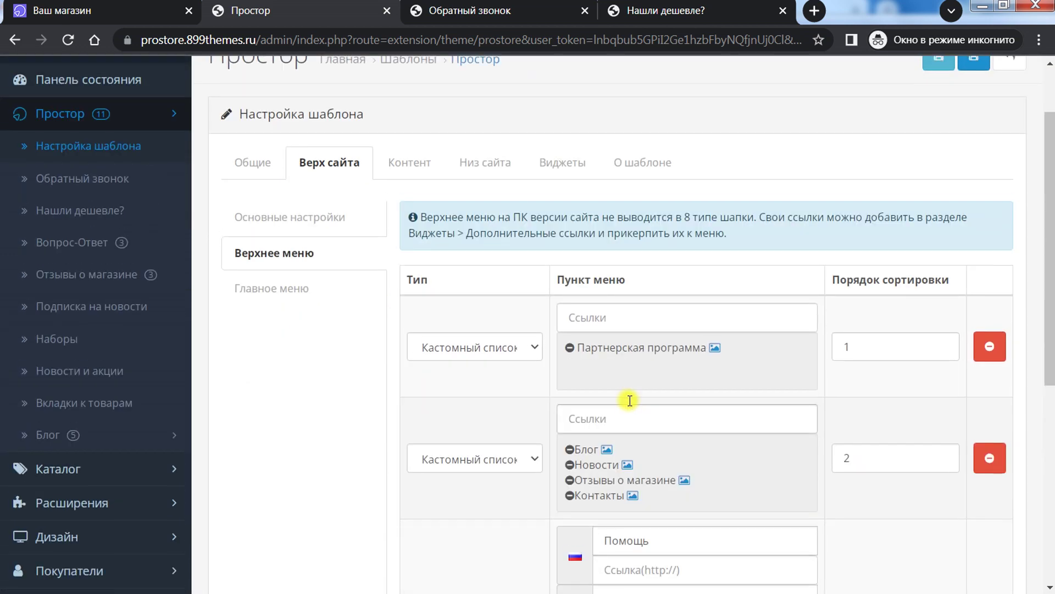
{"action": "left_click", "coordinate": [604, 317]}
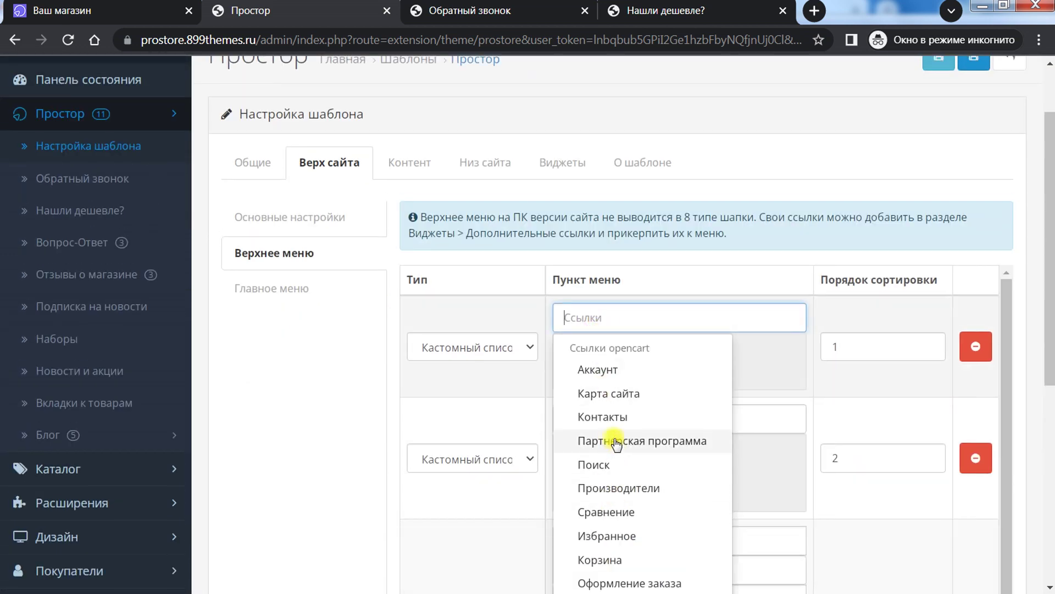
{"action": "scroll", "coordinate": [617, 441], "scroll_direction": "down", "scroll_amount": 3}
{"action": "scroll", "coordinate": [616, 443], "scroll_direction": "down", "scroll_amount": 5}
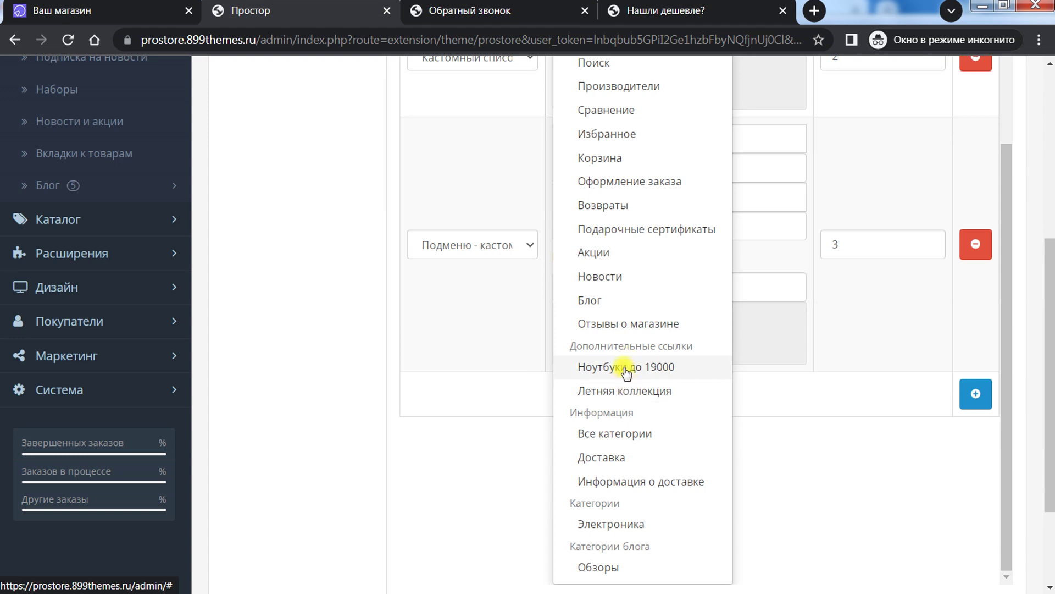
{"action": "scroll", "coordinate": [341, 296], "scroll_direction": "up", "scroll_amount": 6}
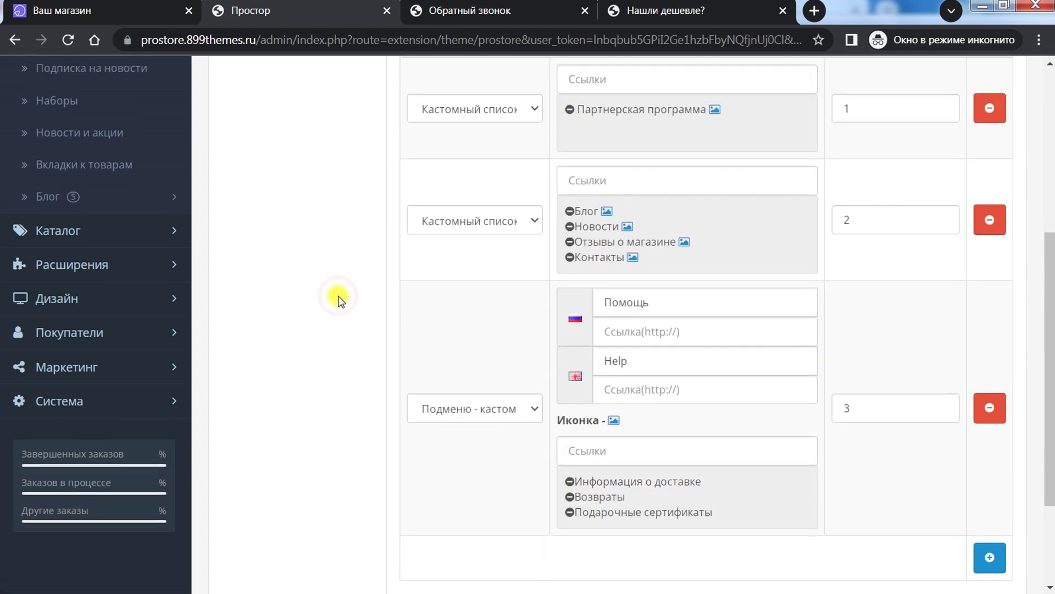
Step: Return to Виджеты and open Соц. сети with Telegram, Instagram and Vk entries
{"action": "left_click", "coordinate": [561, 246]}
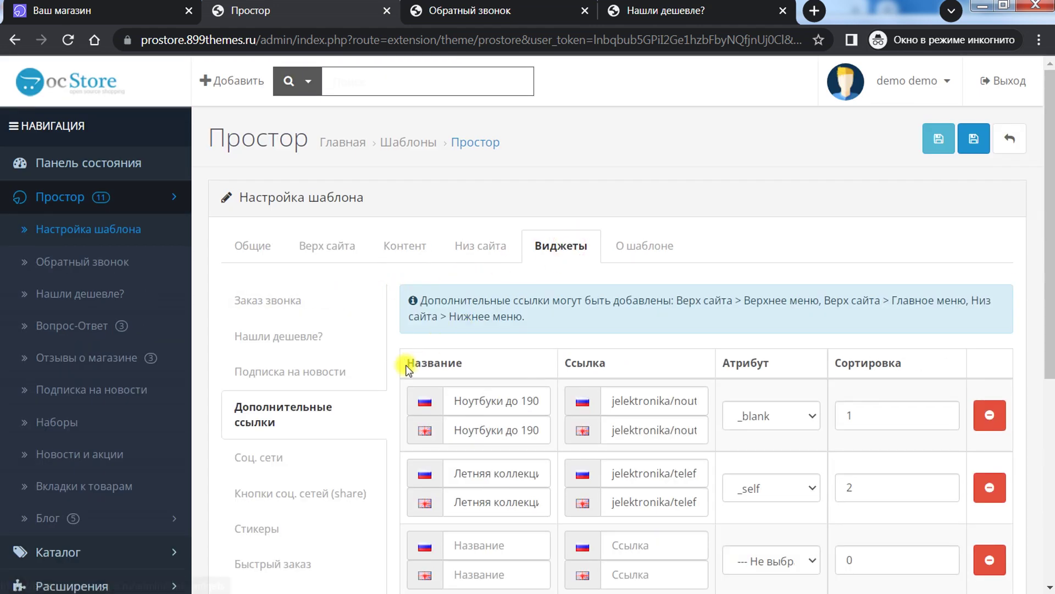
{"action": "scroll", "coordinate": [389, 375], "scroll_direction": "down", "scroll_amount": 3}
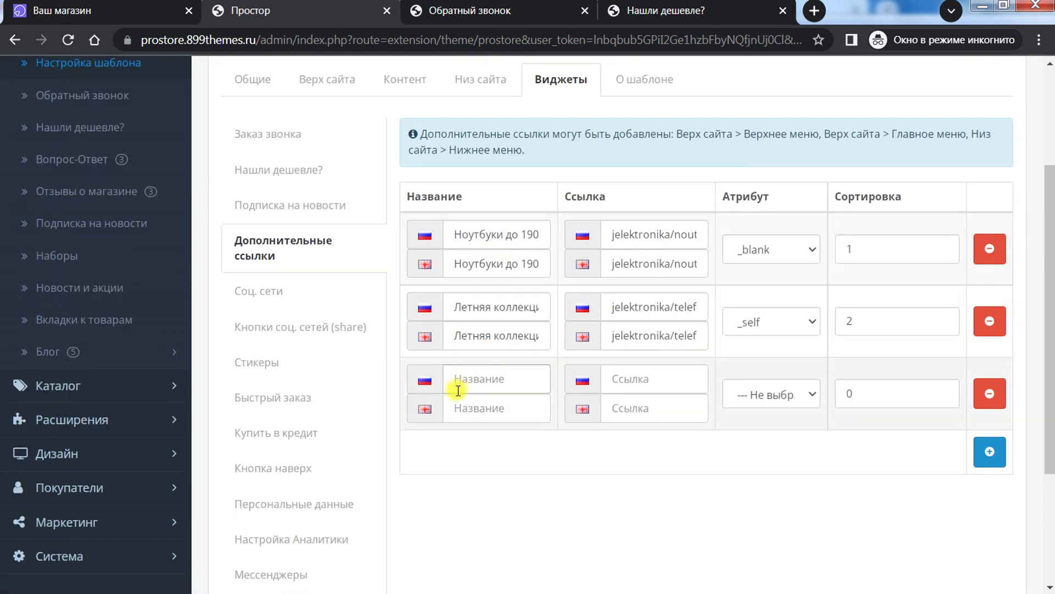
{"action": "scroll", "coordinate": [377, 431], "scroll_direction": "up", "scroll_amount": 3}
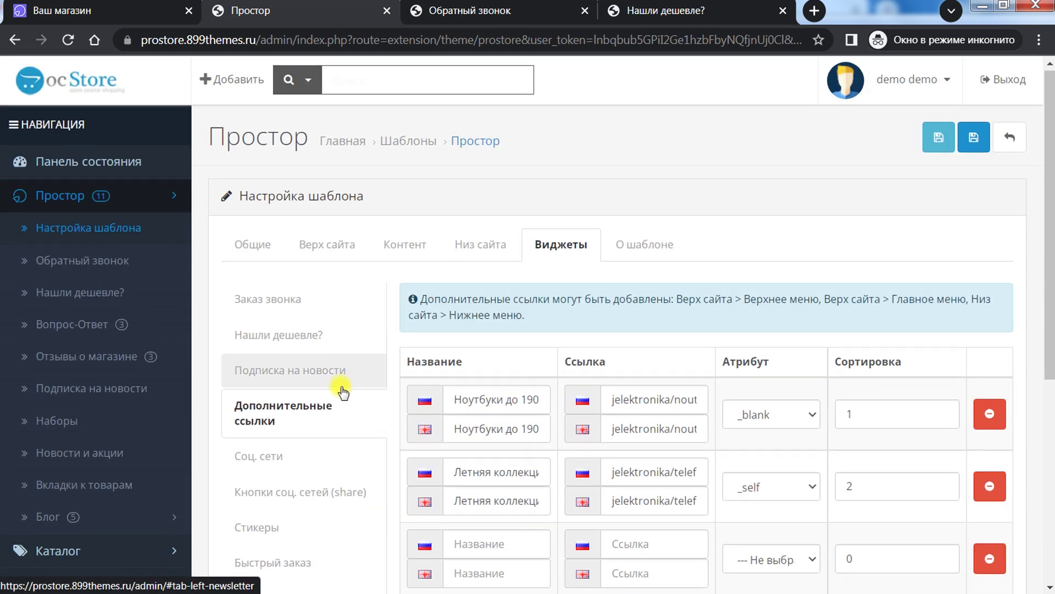
{"action": "scroll", "coordinate": [343, 391], "scroll_direction": "down", "scroll_amount": 2}
{"action": "scroll", "coordinate": [342, 389], "scroll_direction": "down", "scroll_amount": 2}
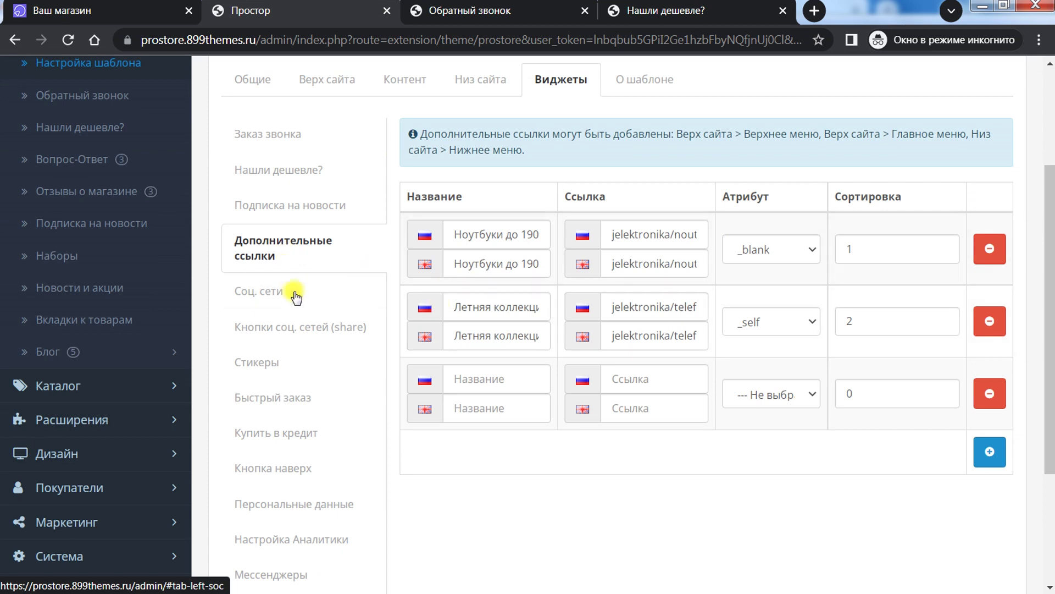
{"action": "left_click", "coordinate": [288, 296]}
{"action": "scroll", "coordinate": [452, 207], "scroll_direction": "up", "scroll_amount": 3}
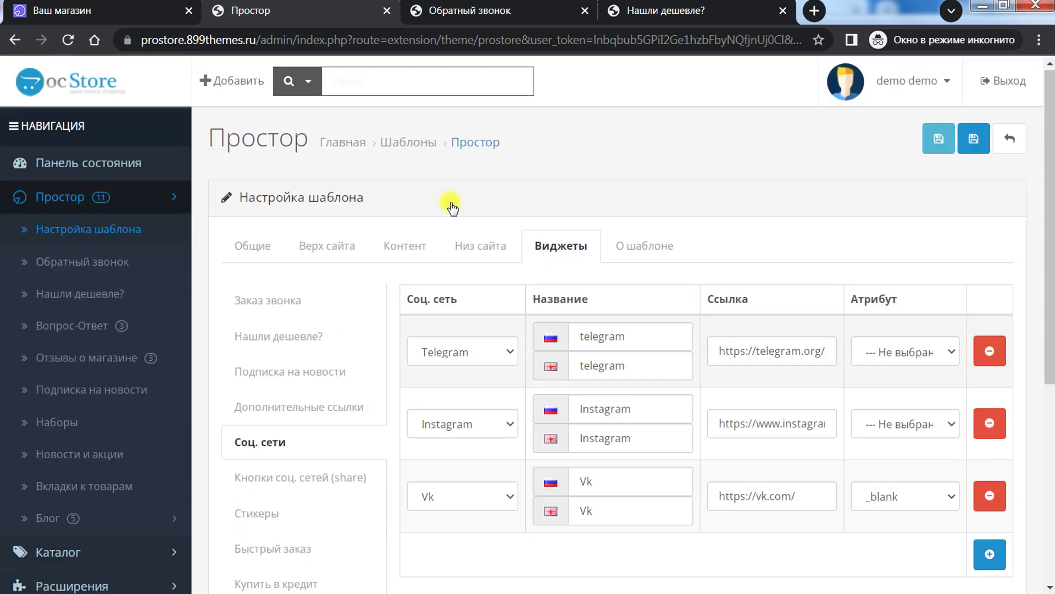
Step: Check the social icons in the storefront footer, then return to the admin widget settings
{"action": "left_click", "coordinate": [142, 3]}
{"action": "scroll", "coordinate": [753, 372], "scroll_direction": "down", "scroll_amount": 5}
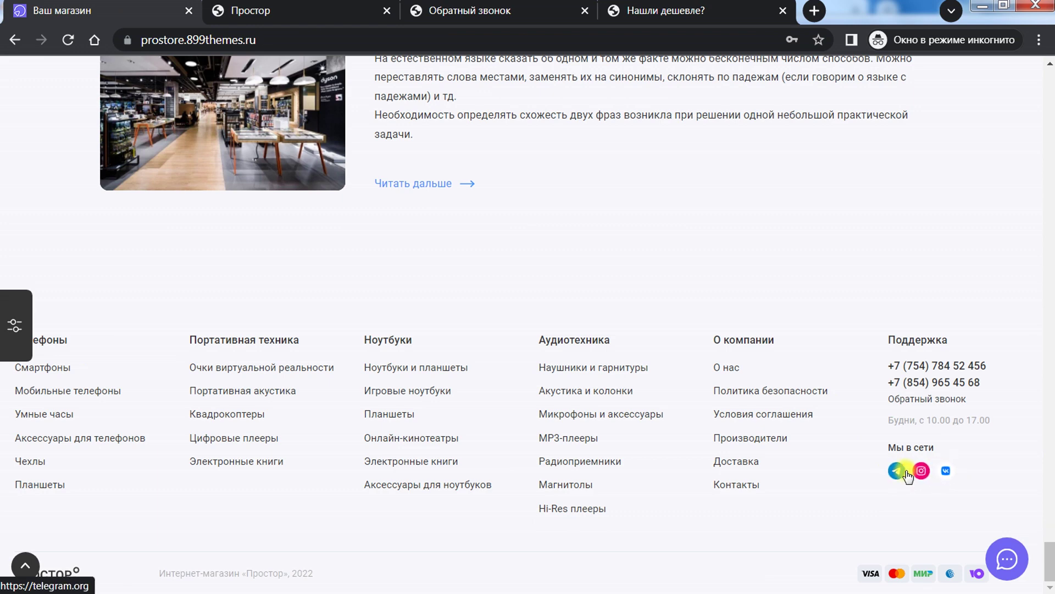
{"action": "left_click", "coordinate": [335, 8]}
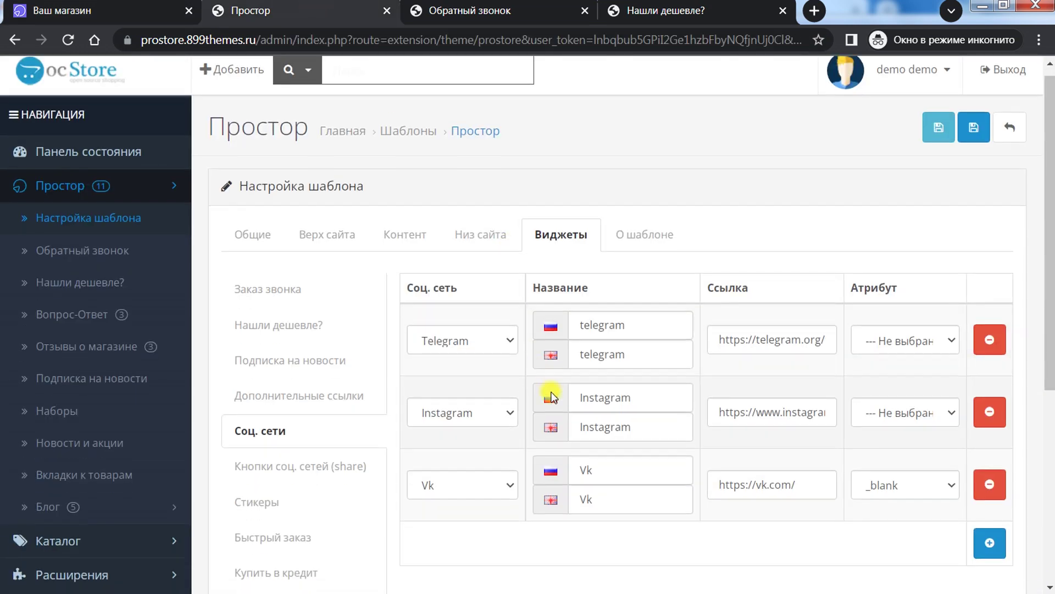
{"action": "scroll", "coordinate": [456, 199], "scroll_direction": "down", "scroll_amount": 3}
Step: Change the first social row's network from Telegram to Youtube
{"action": "left_click", "coordinate": [460, 185]}
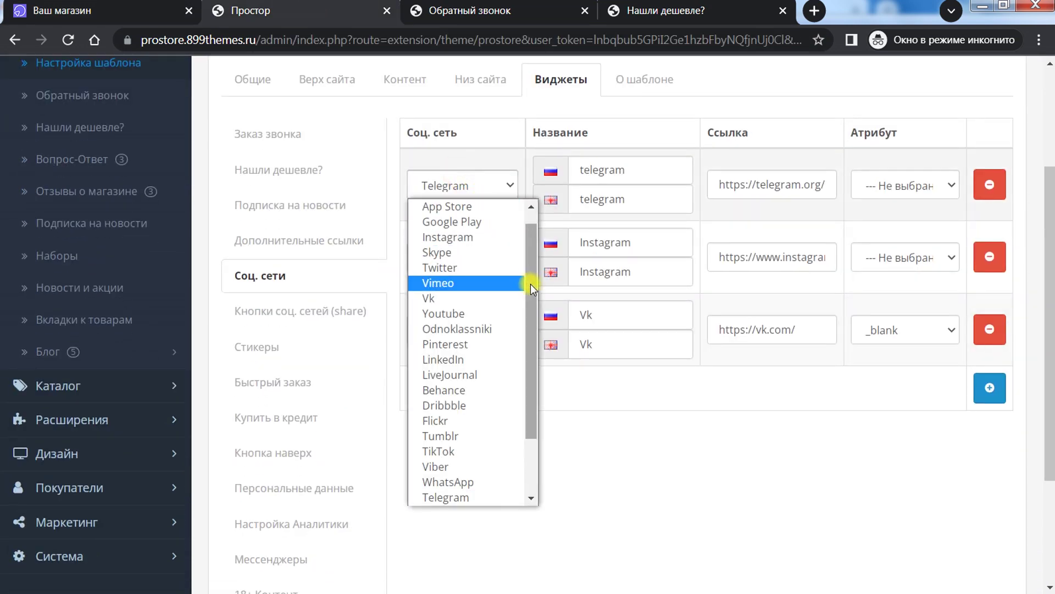
{"action": "left_click_drag", "start_coordinate": [530, 283], "coordinate": [523, 252]}
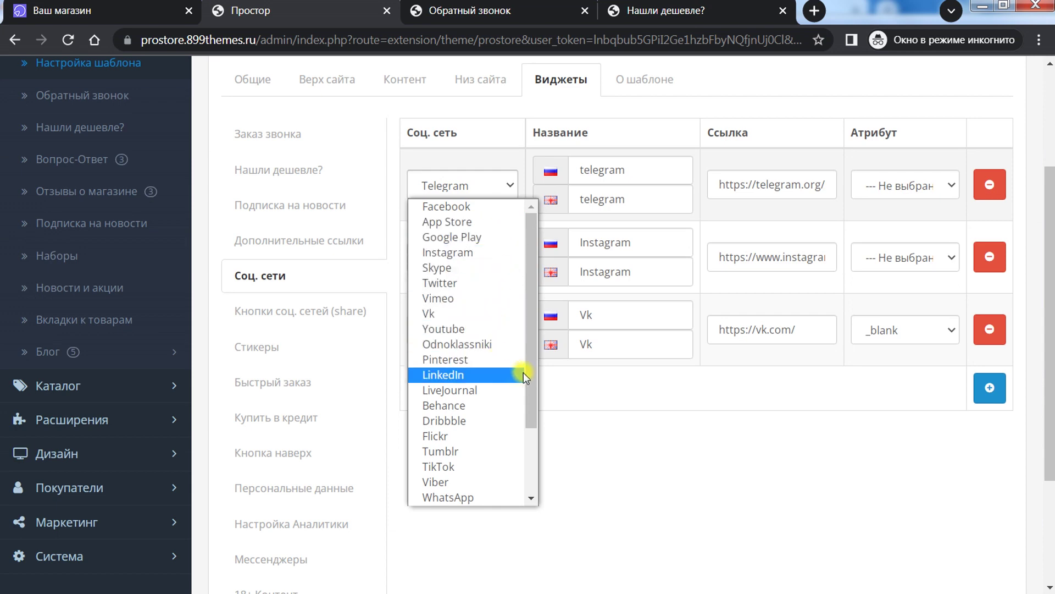
{"action": "left_click_drag", "start_coordinate": [529, 379], "coordinate": [539, 470]}
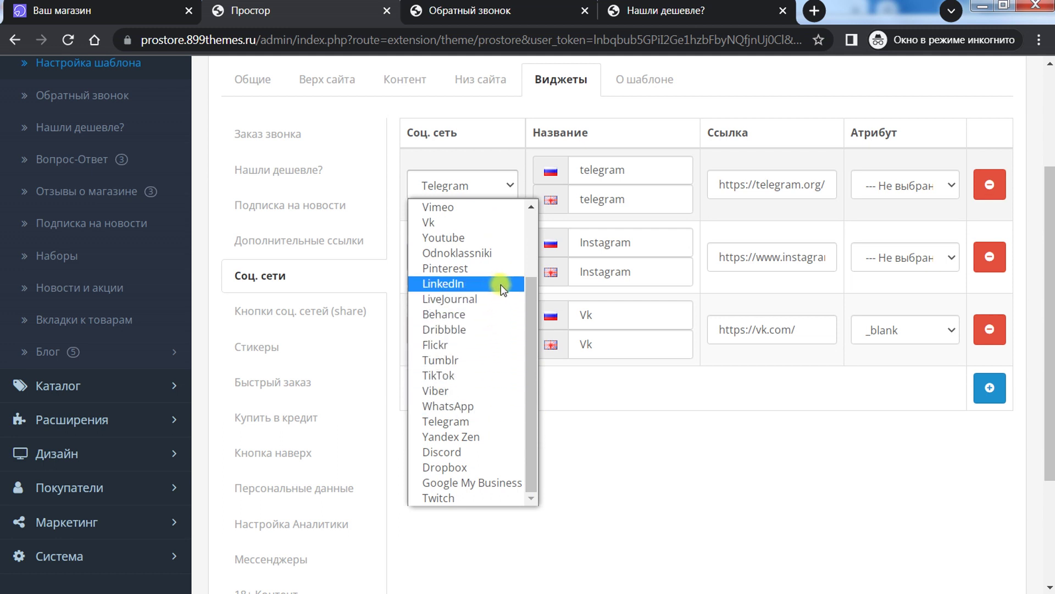
{"action": "scroll", "coordinate": [530, 369], "scroll_direction": "up", "scroll_amount": 5}
{"action": "left_click", "coordinate": [455, 238]}
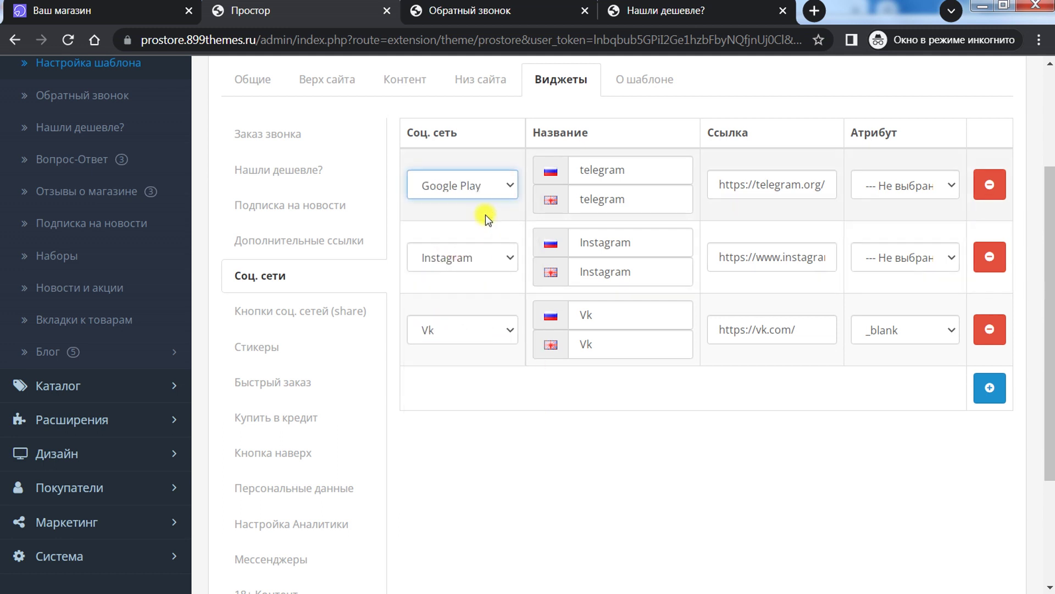
{"action": "left_click", "coordinate": [486, 193]}
{"action": "left_click", "coordinate": [478, 328]}
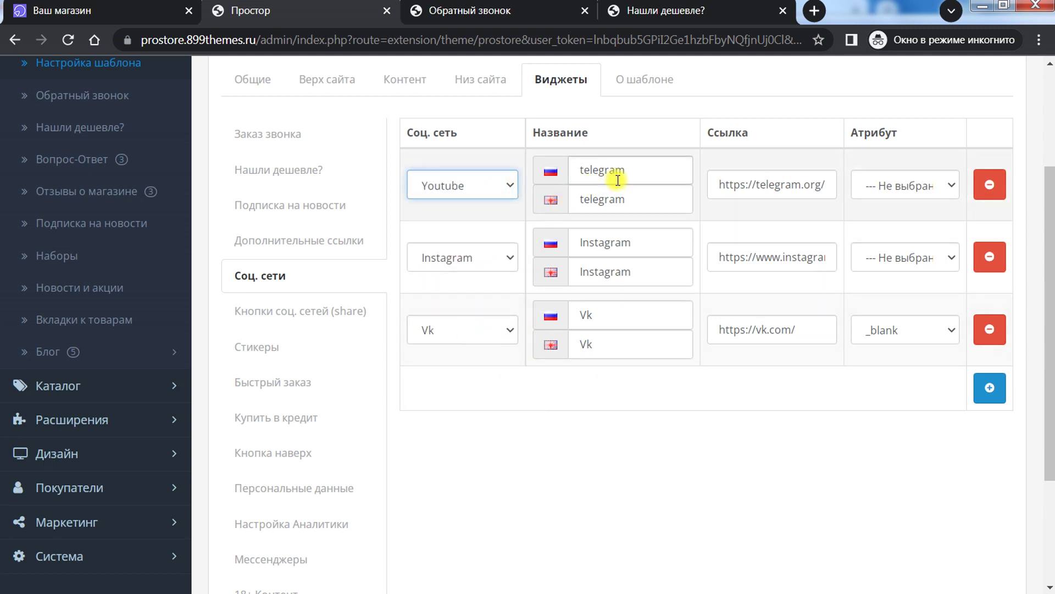
Step: Review the first row's name and link target unchanged, confirming Youtube stays selected
{"action": "left_click", "coordinate": [601, 170]}
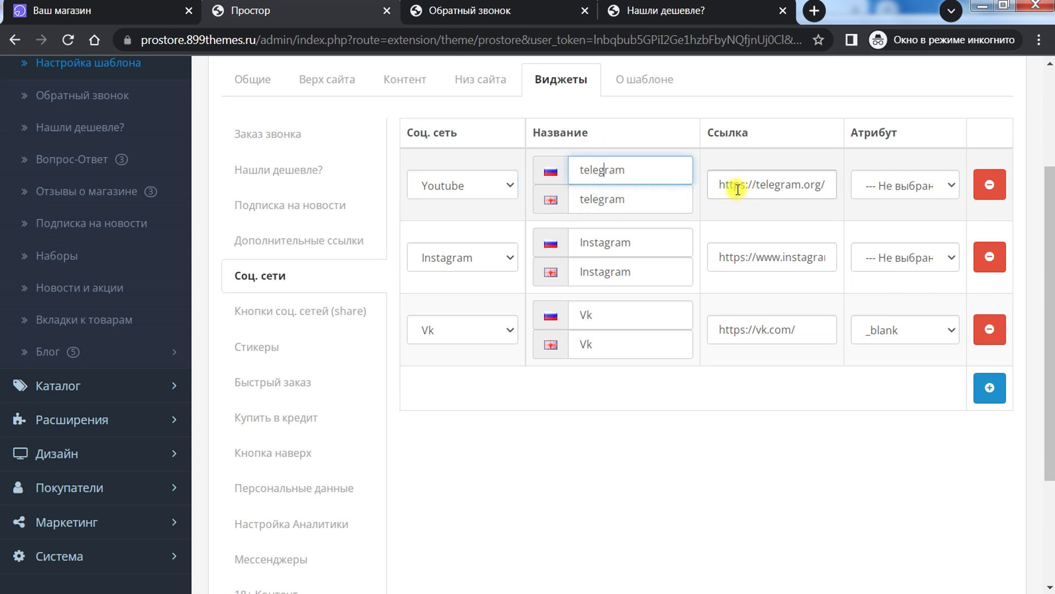
{"action": "left_click", "coordinate": [893, 185]}
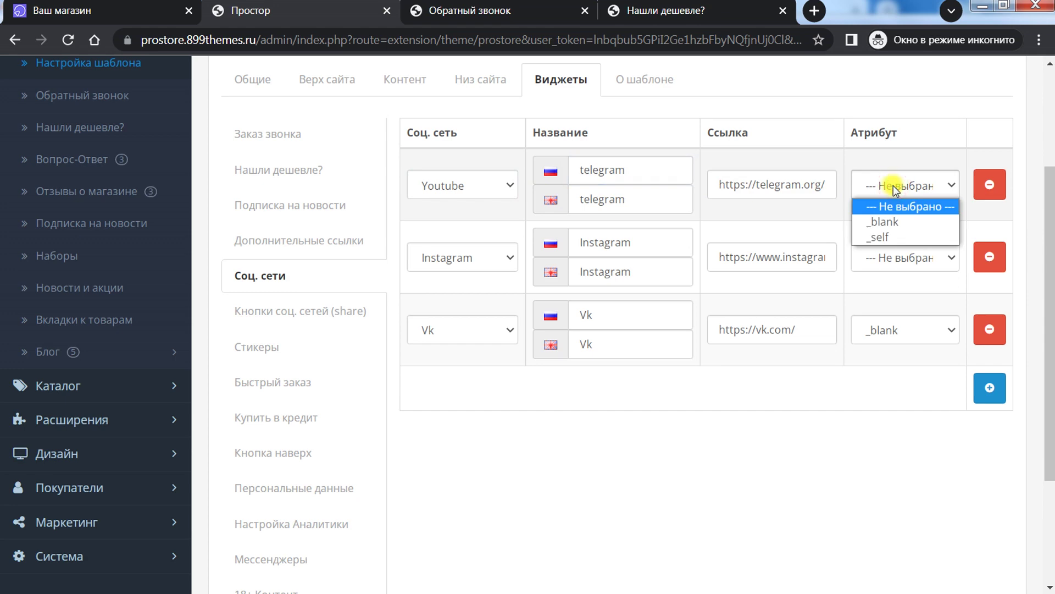
{"action": "left_click", "coordinate": [662, 379]}
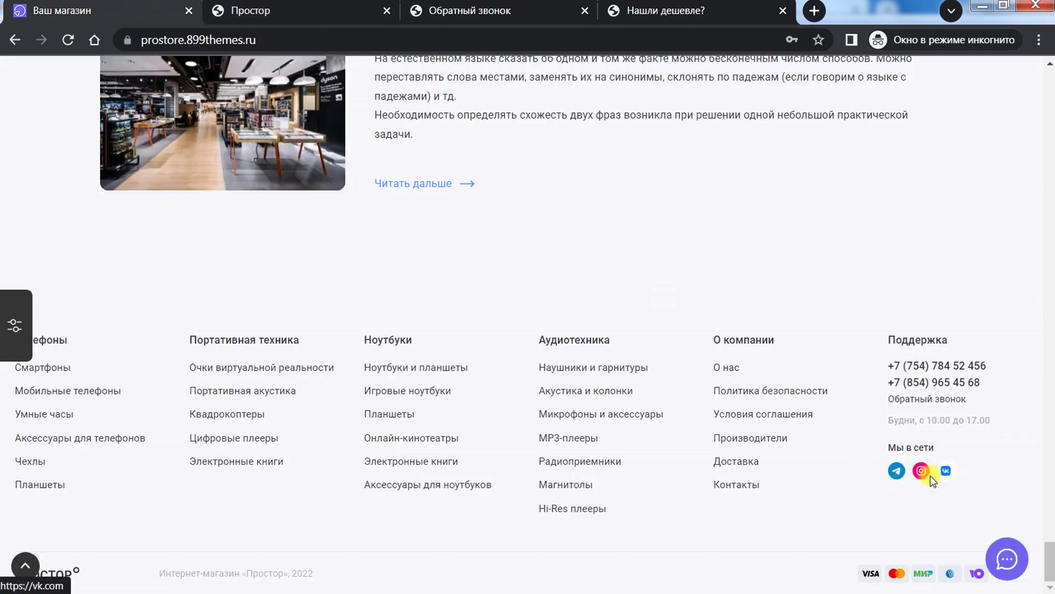
{"action": "left_click", "coordinate": [268, 4]}
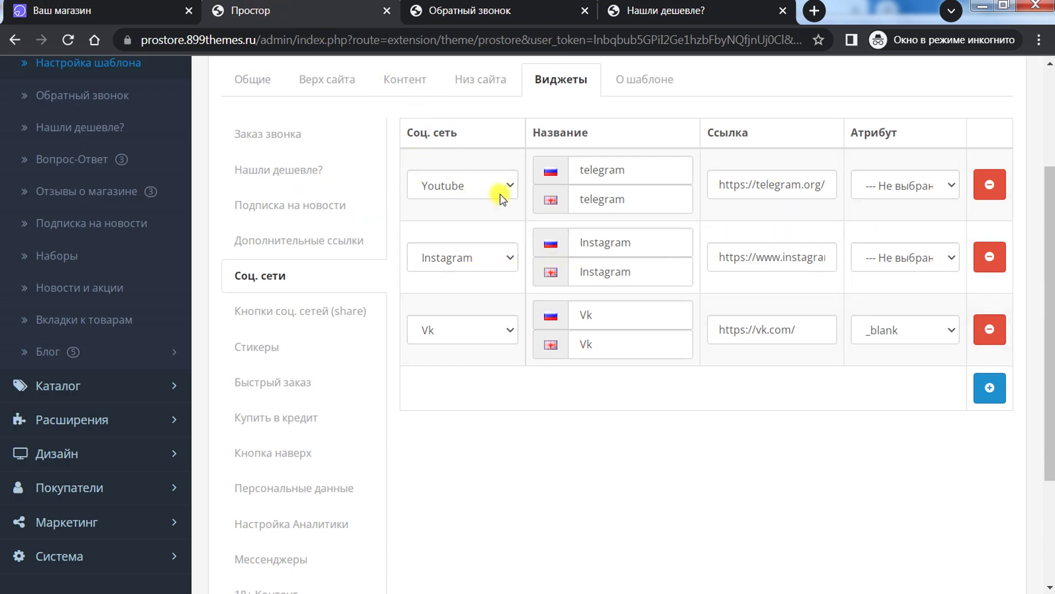
{"action": "left_click", "coordinate": [468, 185]}
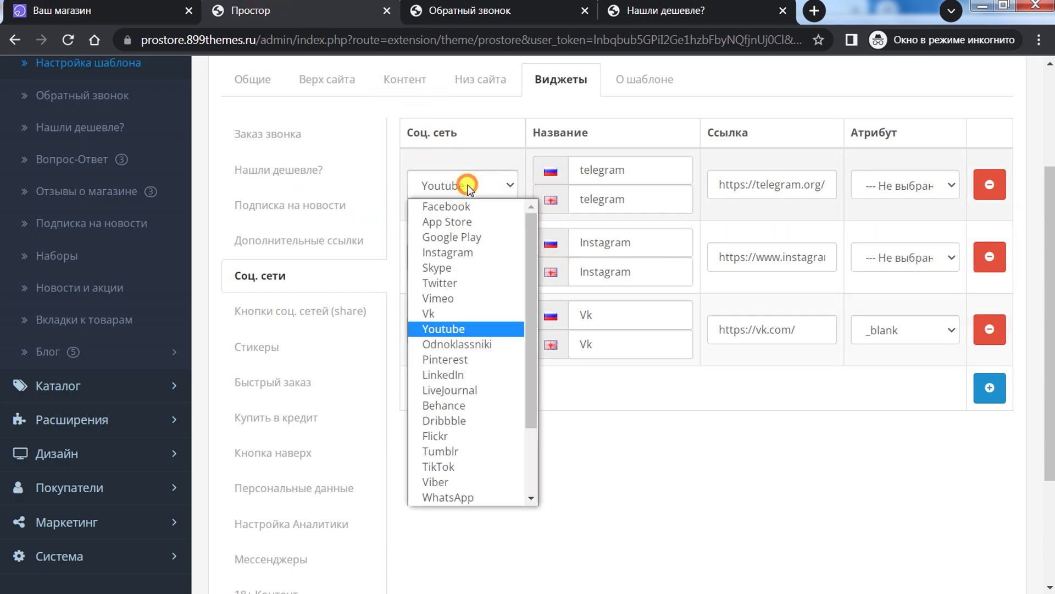
{"action": "left_click_drag", "start_coordinate": [528, 254], "coordinate": [526, 369]}
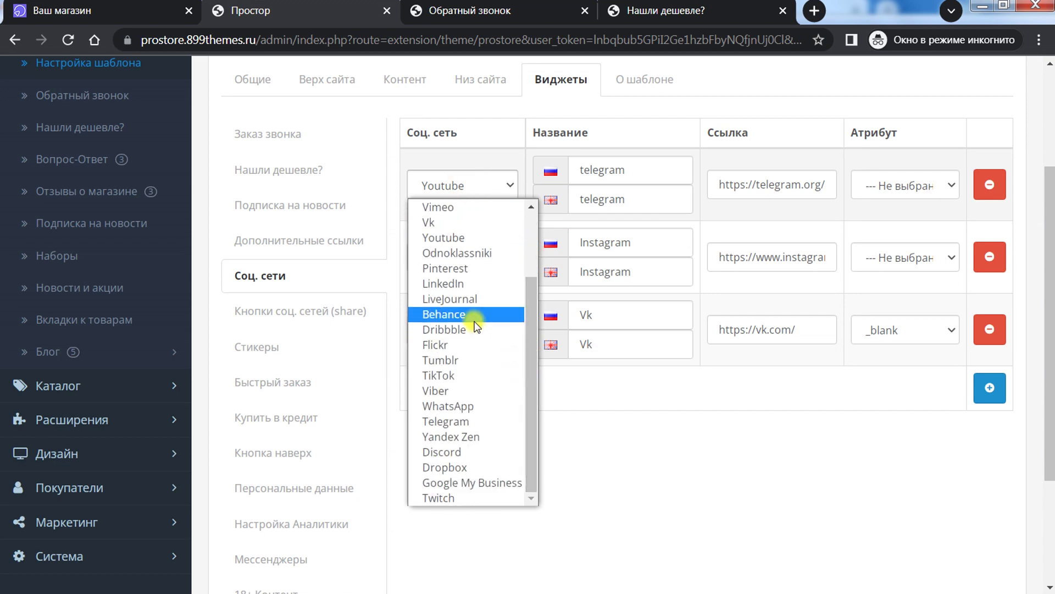
{"action": "left_click", "coordinate": [574, 449]}
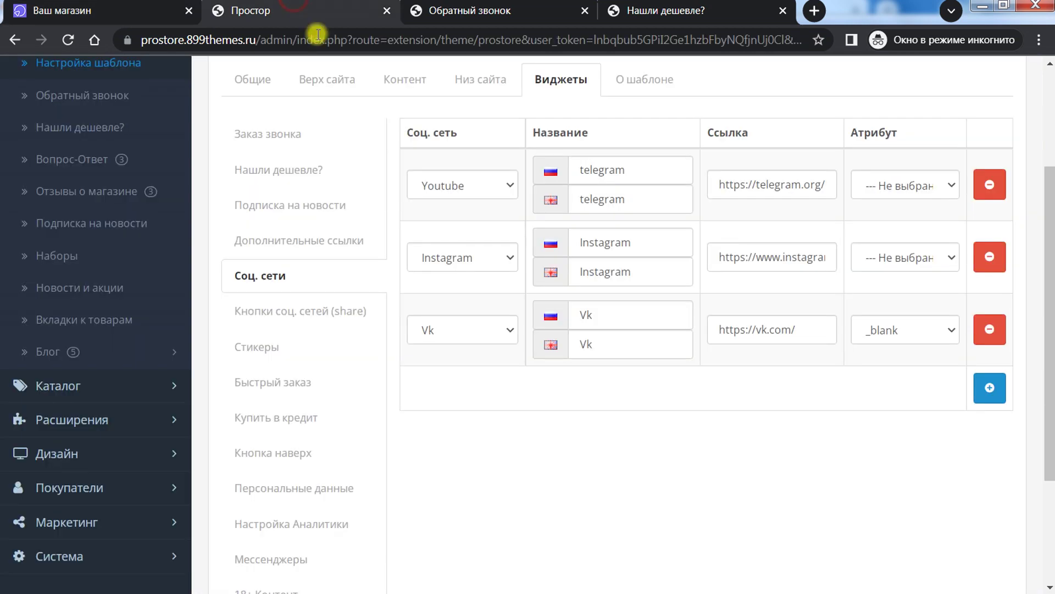
{"action": "scroll", "coordinate": [649, 287], "scroll_direction": "up", "scroll_amount": 3}
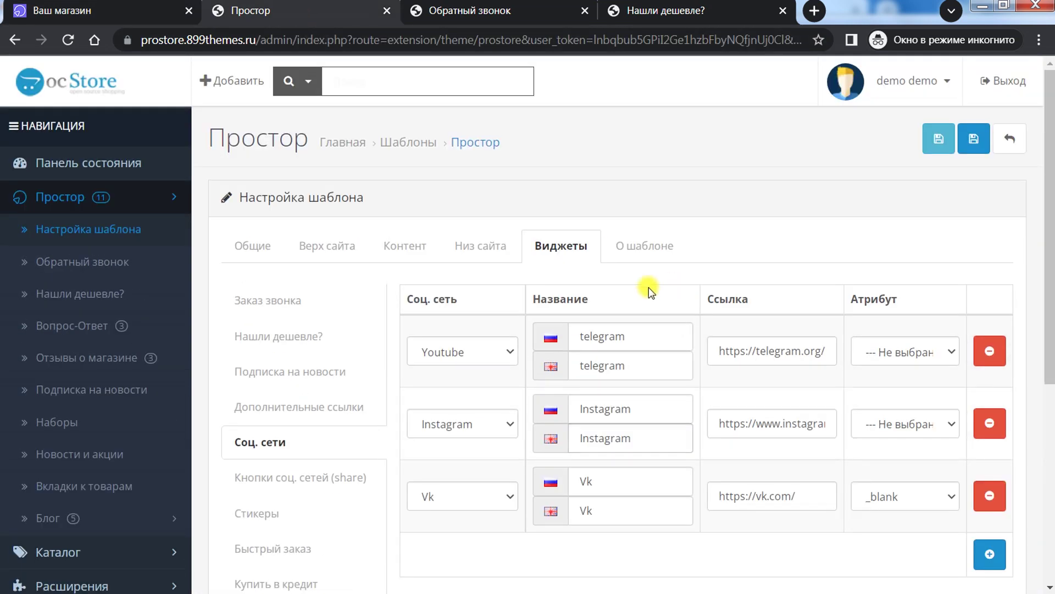
{"action": "scroll", "coordinate": [543, 316], "scroll_direction": "down", "scroll_amount": 2}
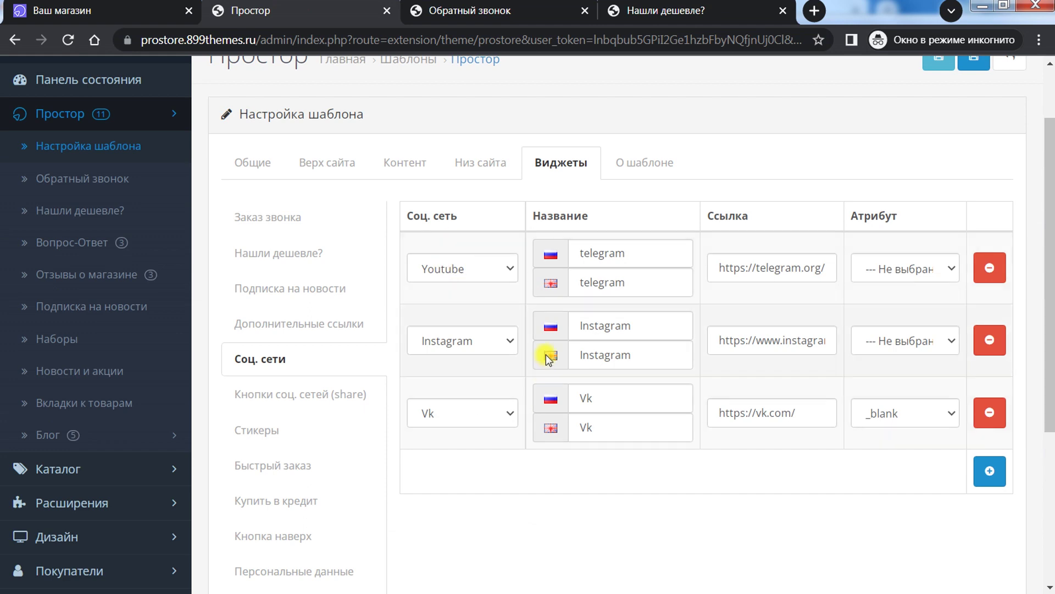
{"action": "left_click", "coordinate": [285, 400]}
Step: Scroll through the share buttons widget settings to the AddThis code help icon
{"action": "scroll", "coordinate": [583, 357], "scroll_direction": "down", "scroll_amount": 1}
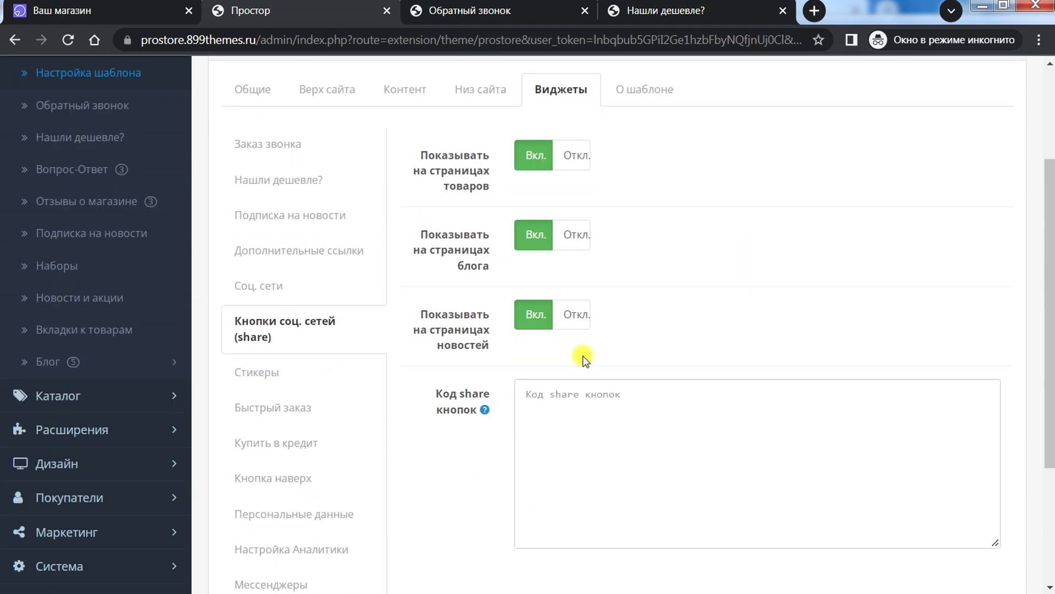
{"action": "scroll", "coordinate": [584, 360], "scroll_direction": "down", "scroll_amount": 1}
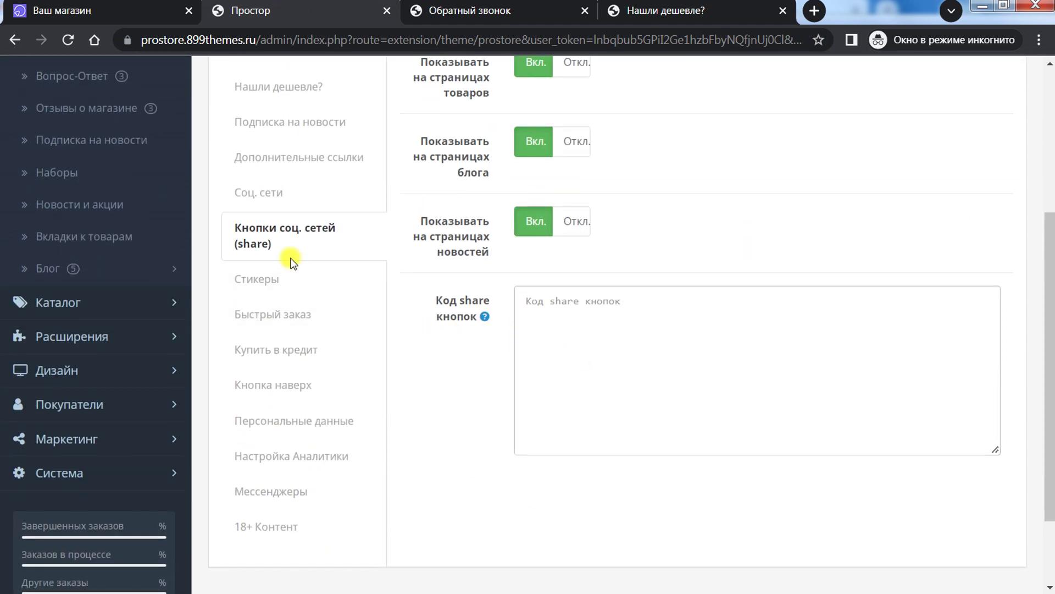
{"action": "scroll", "coordinate": [470, 296], "scroll_direction": "up", "scroll_amount": 2}
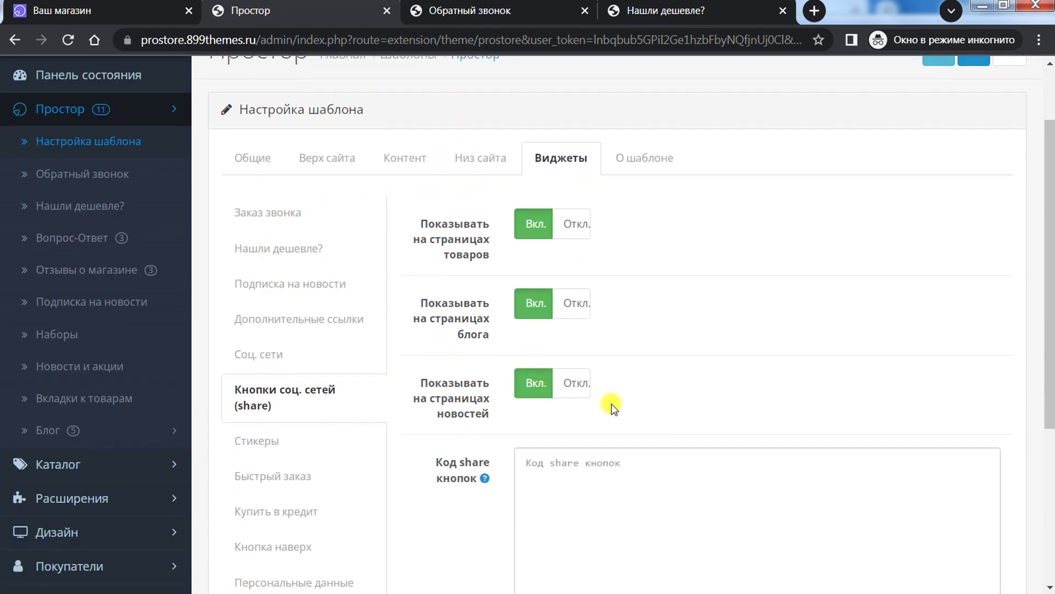
{"action": "scroll", "coordinate": [611, 403], "scroll_direction": "down", "scroll_amount": 1}
{"action": "mouse_move", "coordinate": [486, 401]}
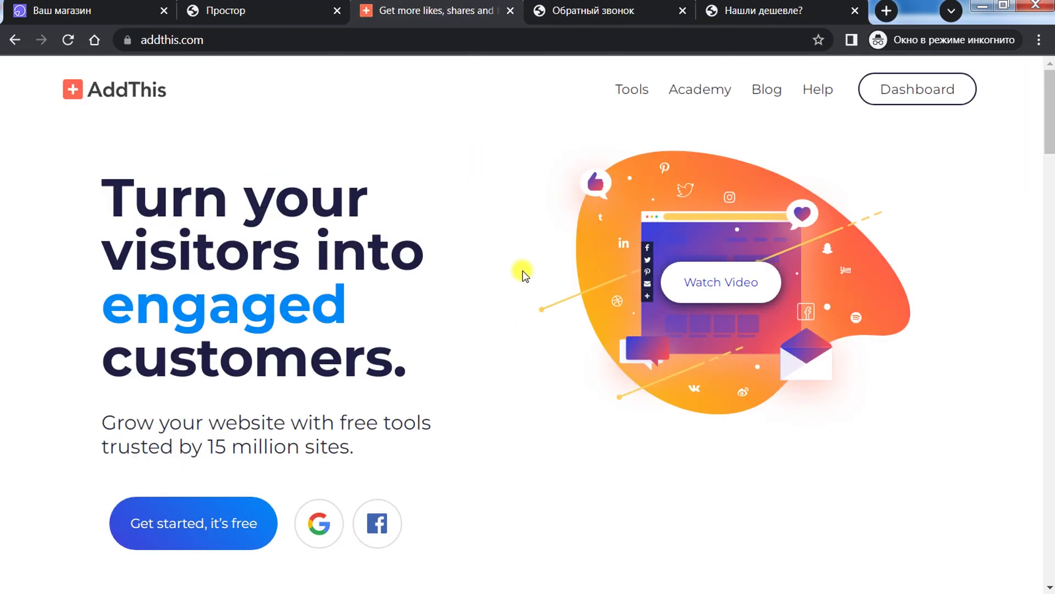
Step: Scroll the AddThis homepage and start the free sign-up with Get started, it's free
{"action": "scroll", "coordinate": [231, 358], "scroll_direction": "down", "scroll_amount": 6}
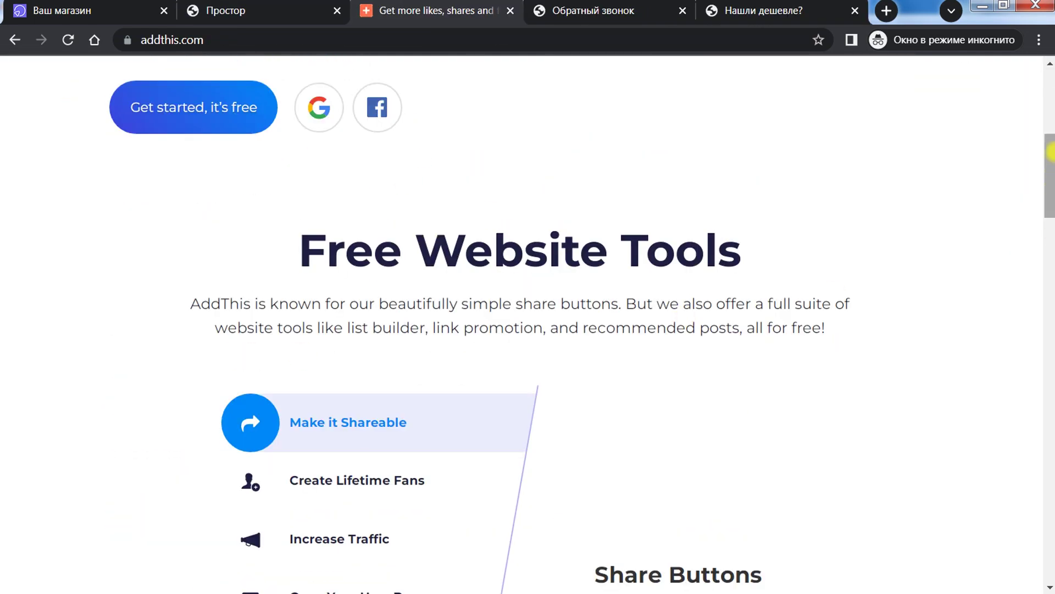
{"action": "left_click_drag", "start_coordinate": [1050, 174], "coordinate": [1051, 128]}
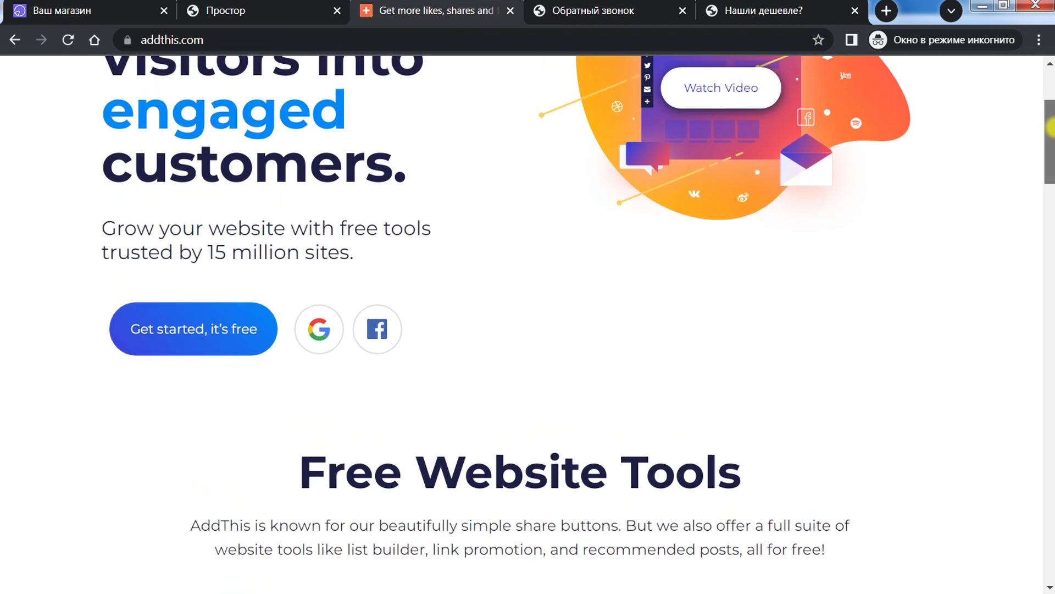
{"action": "left_click", "coordinate": [245, 313]}
{"action": "left_click", "coordinate": [285, 10]}
{"action": "left_click", "coordinate": [354, 7]}
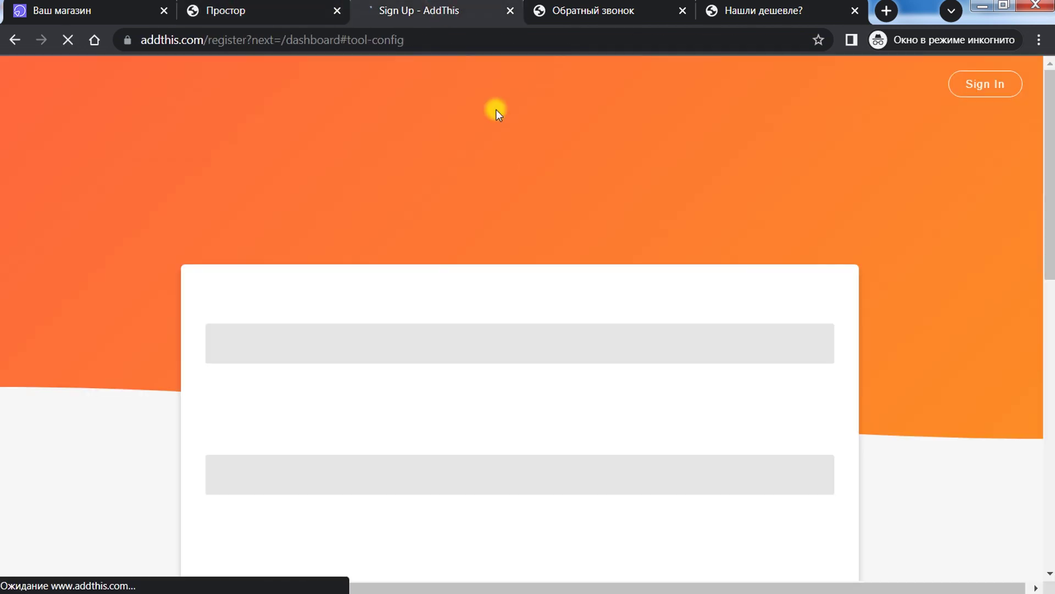
Step: Look over the AddThis Sign Up form, then close it and return to the Prostor settings
{"action": "scroll", "coordinate": [1049, 285], "scroll_direction": "down", "scroll_amount": 3}
{"action": "left_click_drag", "start_coordinate": [1051, 284], "coordinate": [1011, 123]}
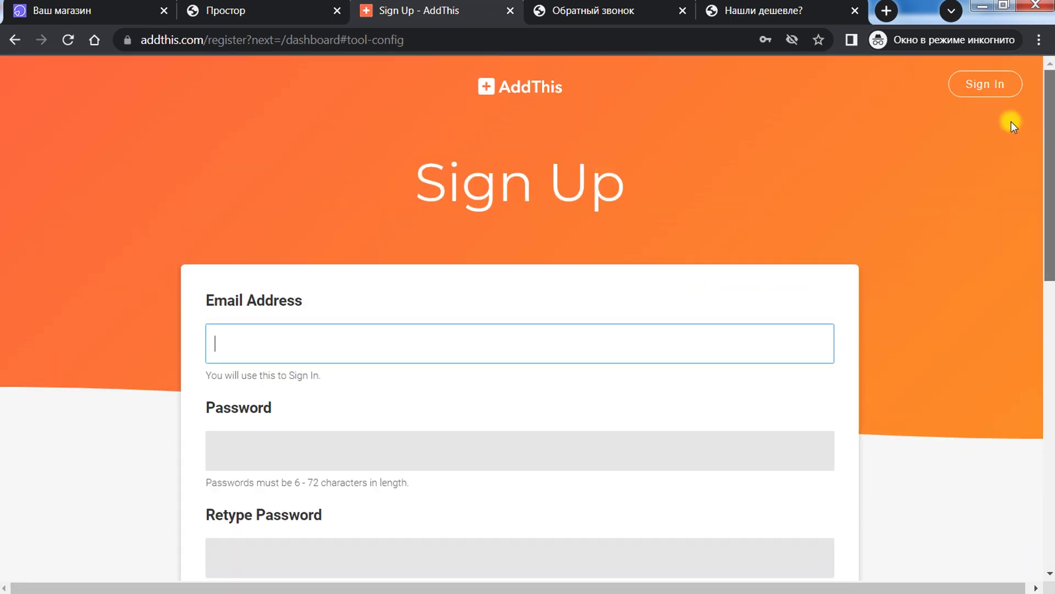
{"action": "left_click", "coordinate": [510, 10]}
{"action": "left_click", "coordinate": [247, 10]}
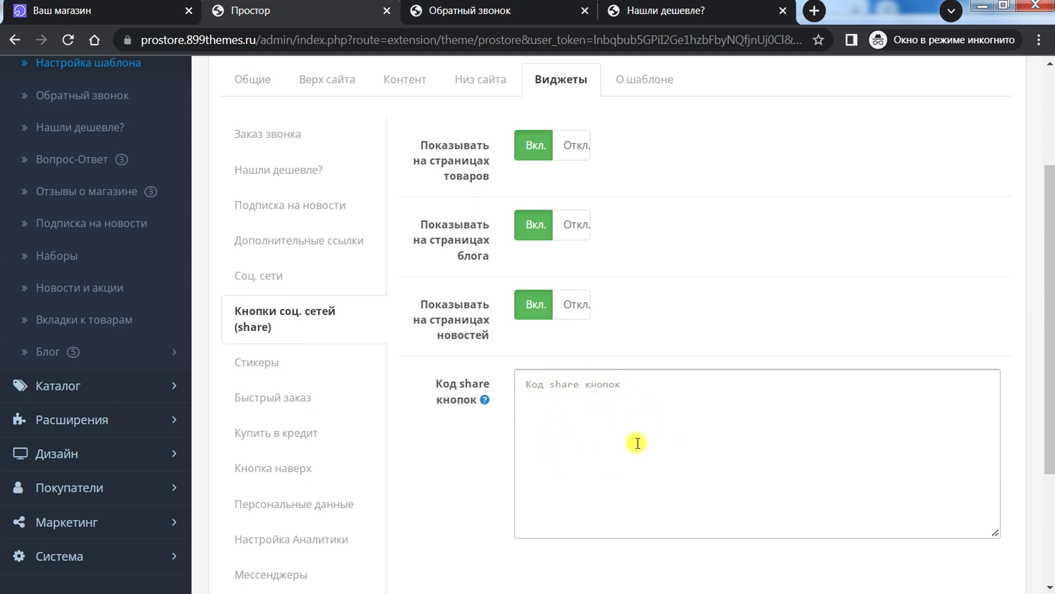
Step: Place the cursor in the AddThis share buttons code box
{"action": "left_click", "coordinate": [628, 409]}
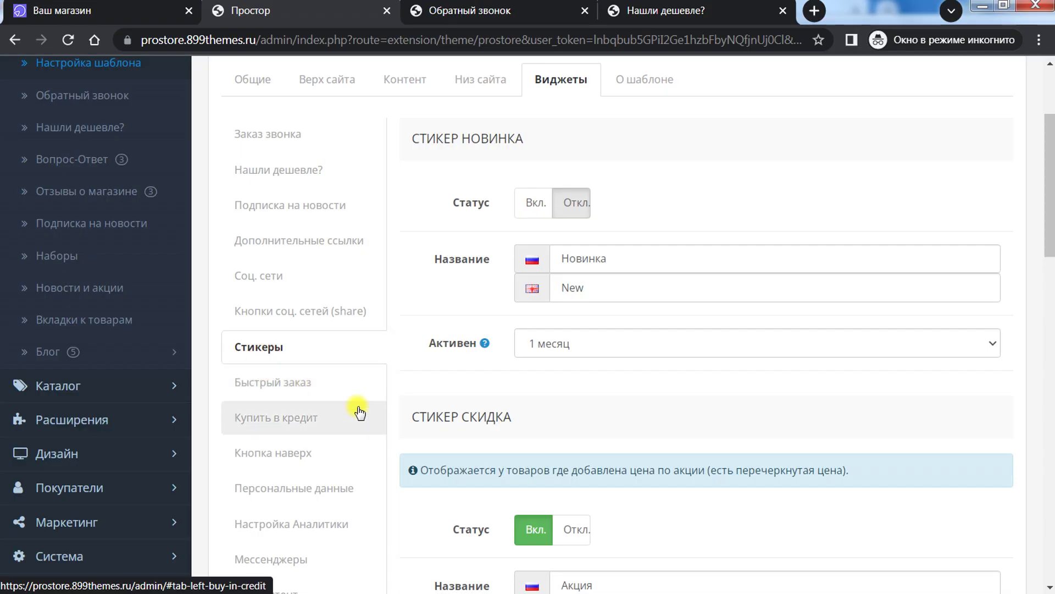
{"action": "scroll", "coordinate": [371, 314], "scroll_direction": "down", "scroll_amount": 3}
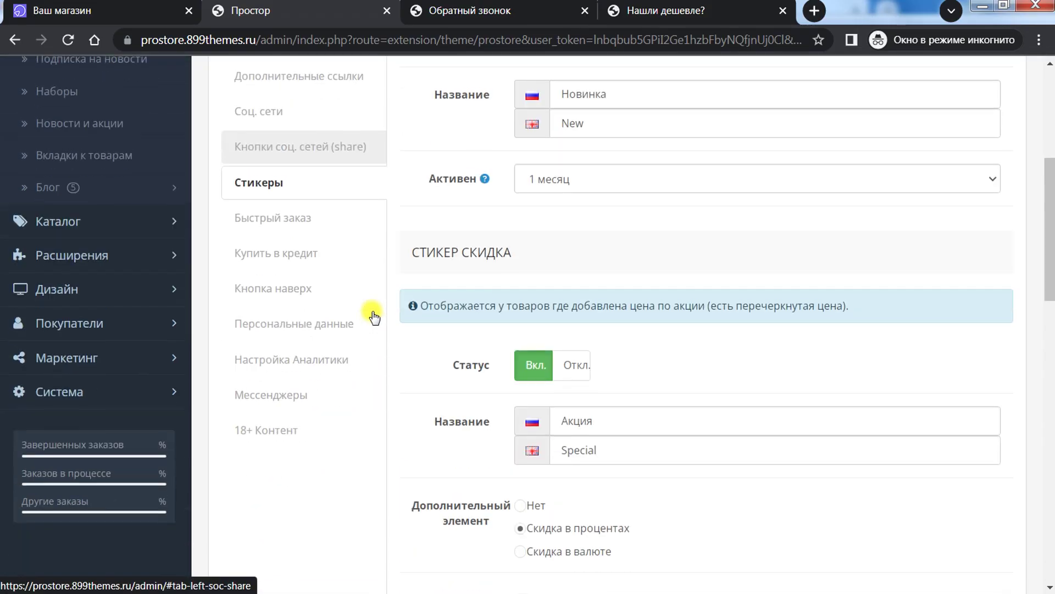
{"action": "scroll", "coordinate": [371, 315], "scroll_direction": "up", "scroll_amount": 3}
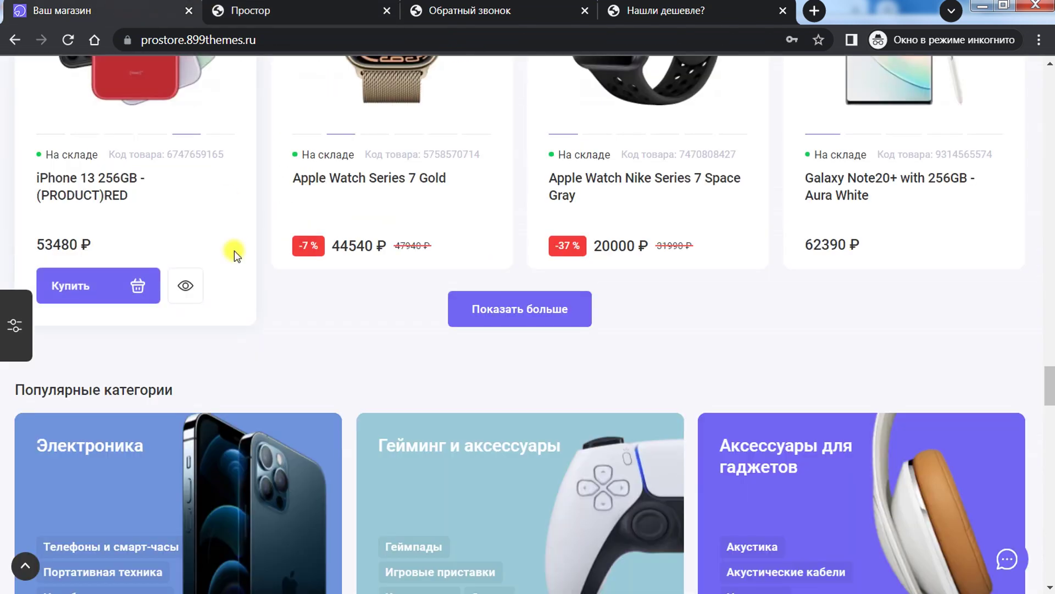
{"action": "scroll", "coordinate": [235, 252], "scroll_direction": "up", "scroll_amount": 6}
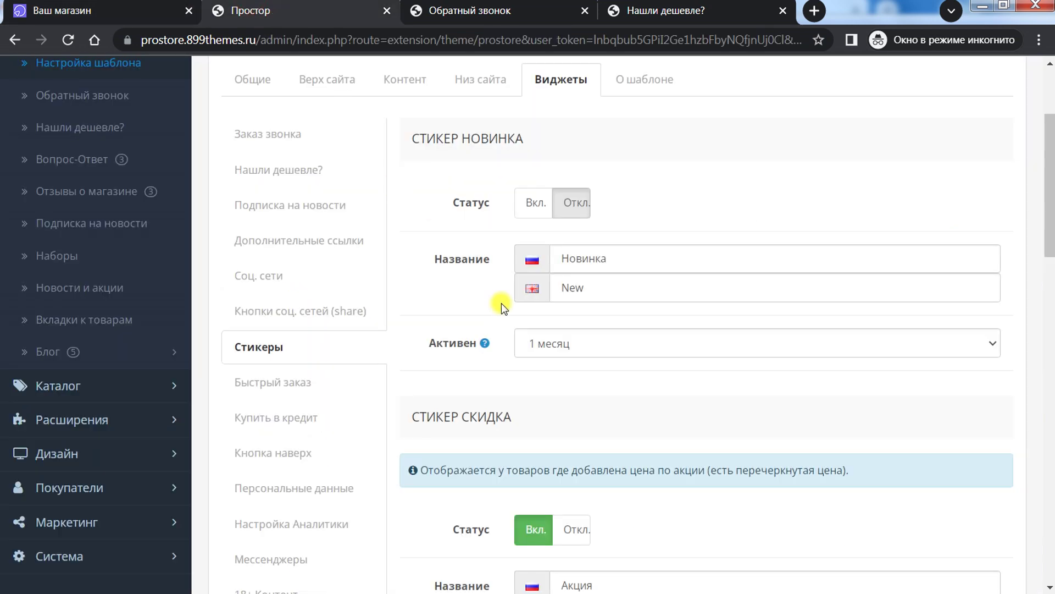
{"action": "scroll", "coordinate": [483, 277], "scroll_direction": "down", "scroll_amount": 2}
{"action": "scroll", "coordinate": [482, 276], "scroll_direction": "up", "scroll_amount": 2}
{"action": "left_click_drag", "start_coordinate": [607, 266], "coordinate": [568, 255]}
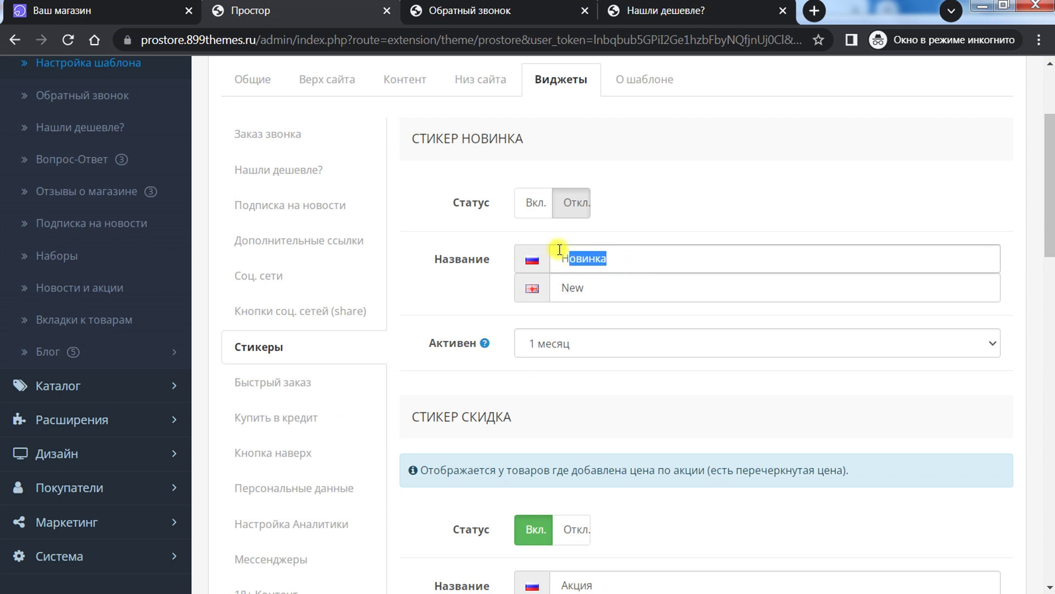
{"action": "left_click", "coordinate": [591, 338]}
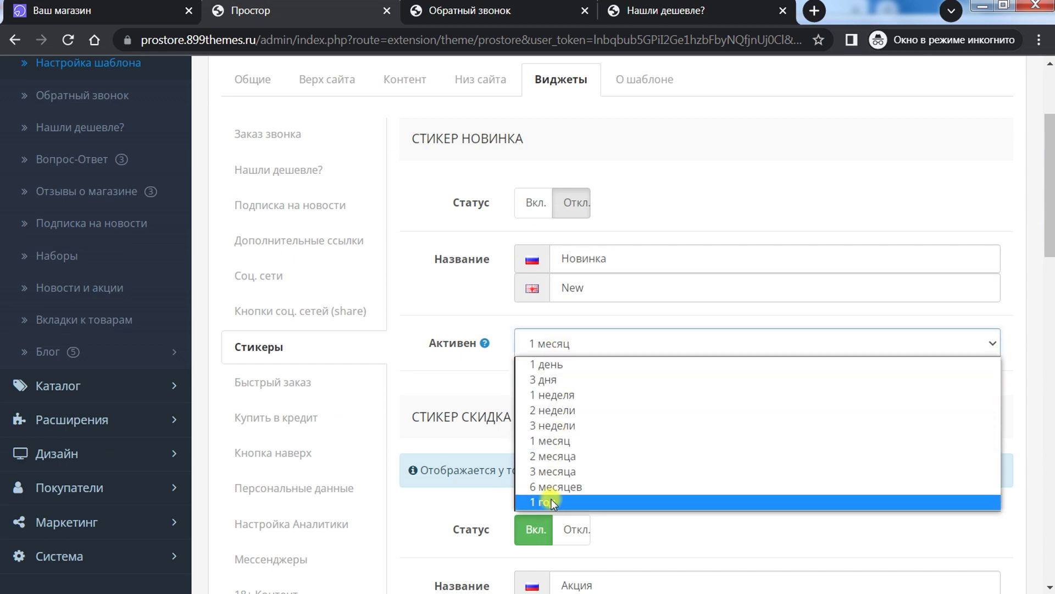
{"action": "left_click", "coordinate": [654, 214]}
{"action": "scroll", "coordinate": [569, 313], "scroll_direction": "down", "scroll_amount": 3}
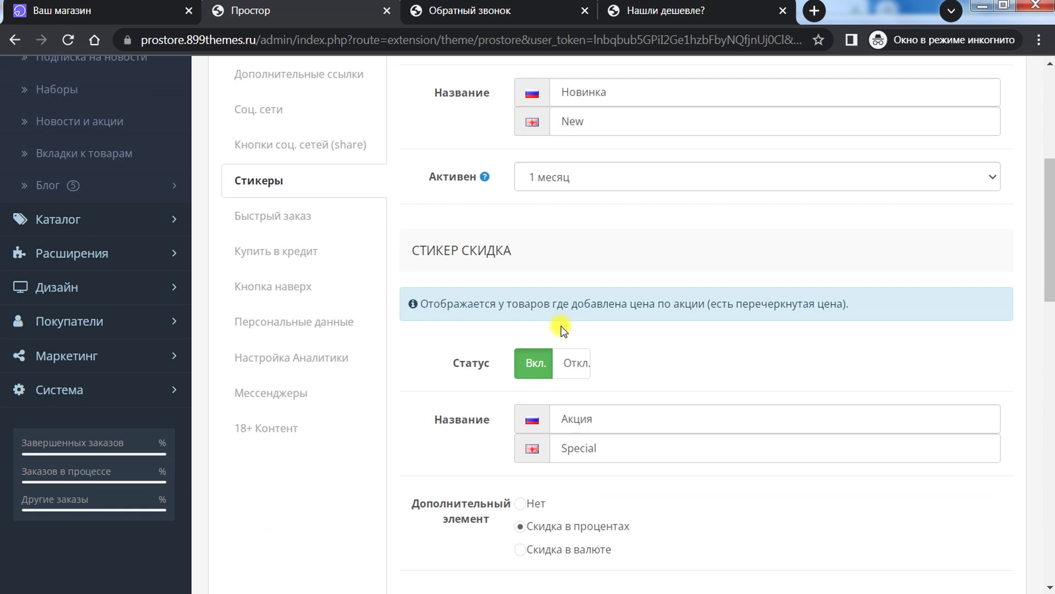
{"action": "scroll", "coordinate": [563, 330], "scroll_direction": "down", "scroll_amount": 3}
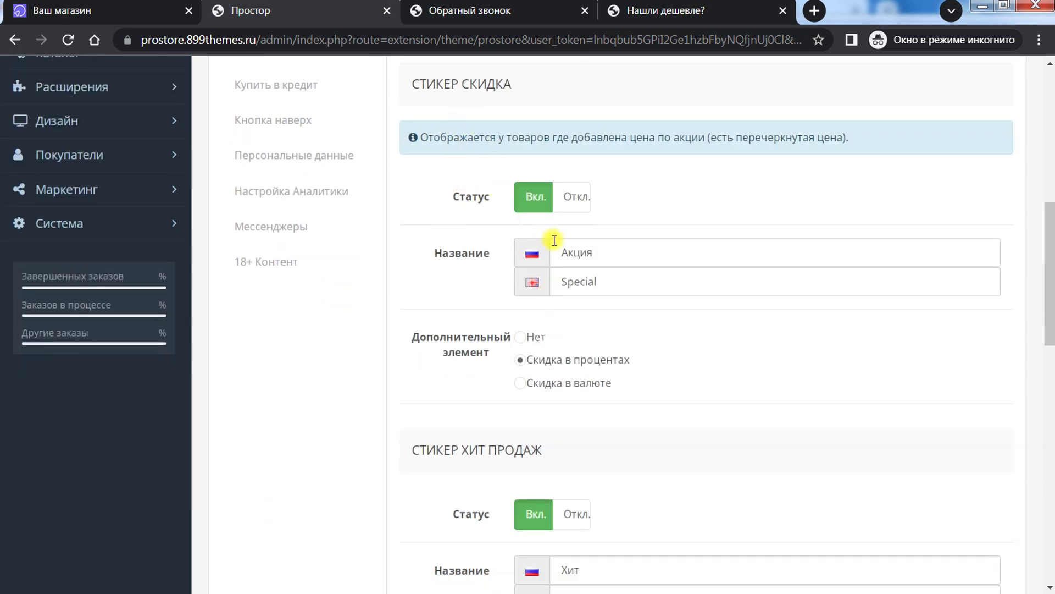
{"action": "double_click", "coordinate": [631, 263]}
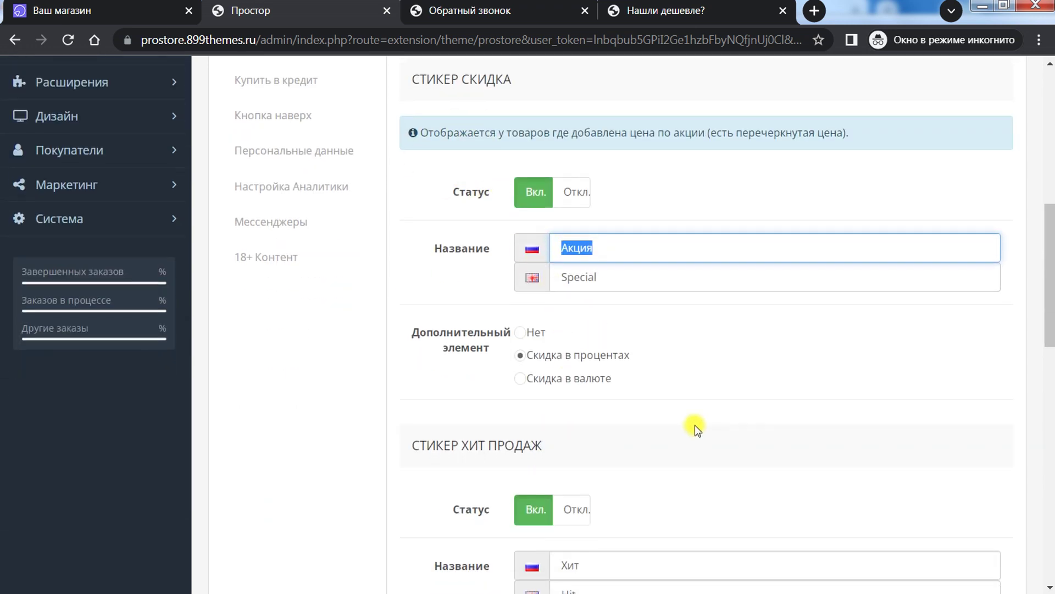
{"action": "scroll", "coordinate": [618, 384], "scroll_direction": "down", "scroll_amount": 7}
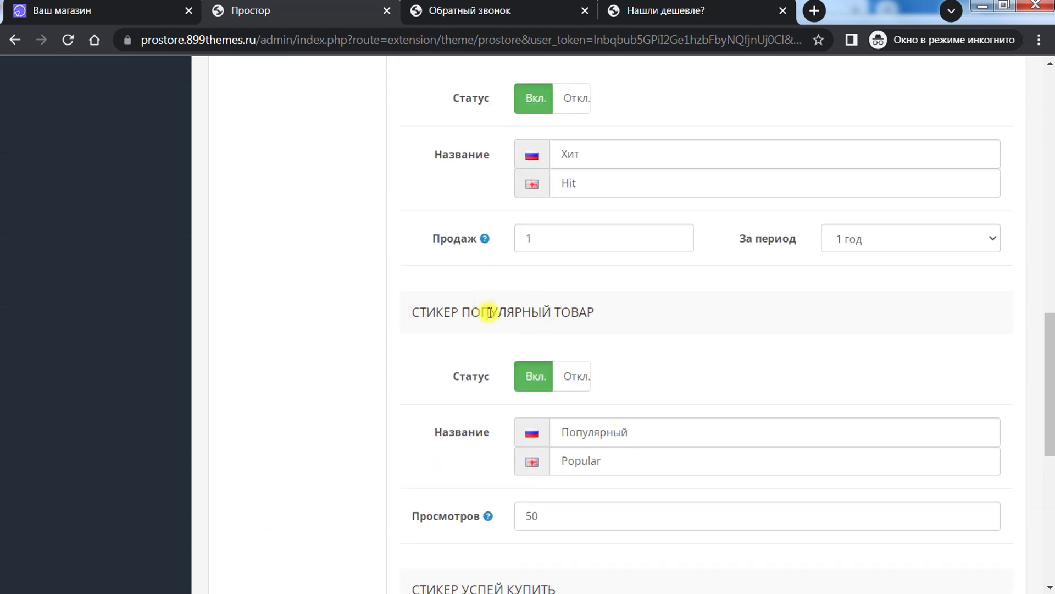
{"action": "scroll", "coordinate": [532, 290], "scroll_direction": "down", "scroll_amount": 3}
{"action": "scroll", "coordinate": [604, 352], "scroll_direction": "down", "scroll_amount": 6}
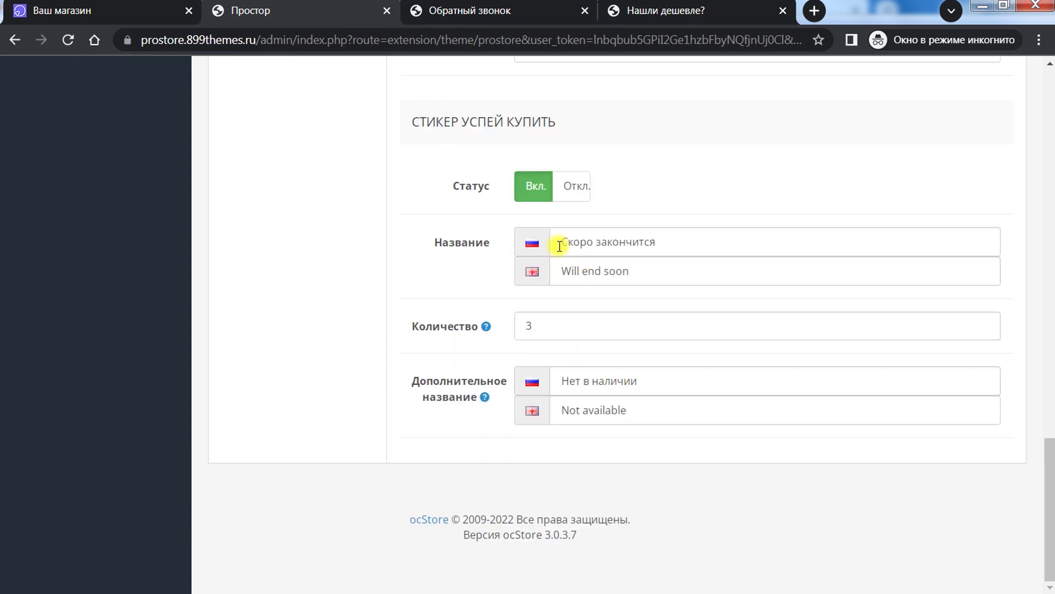
{"action": "left_click_drag", "start_coordinate": [1048, 464], "coordinate": [1050, 485]}
{"action": "left_click", "coordinate": [102, 3]}
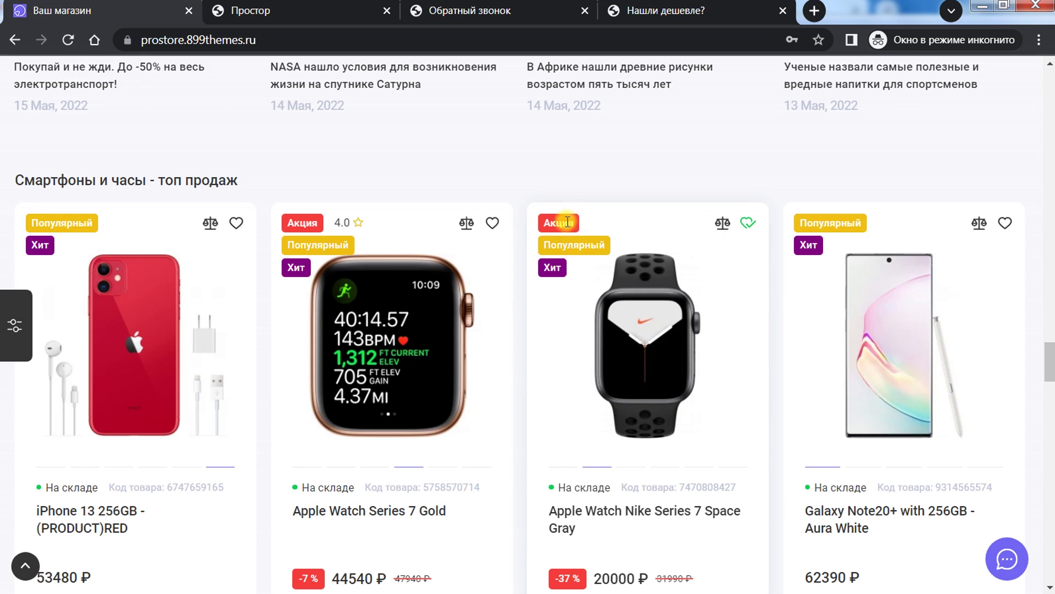
{"action": "left_click", "coordinate": [292, 5]}
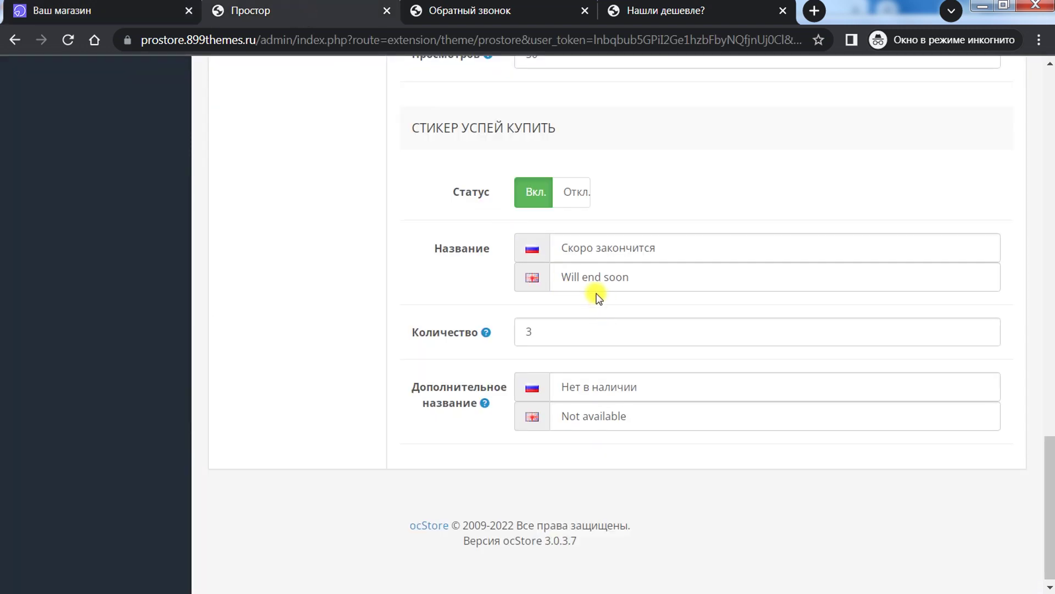
{"action": "scroll", "coordinate": [599, 297], "scroll_direction": "up", "scroll_amount": 10}
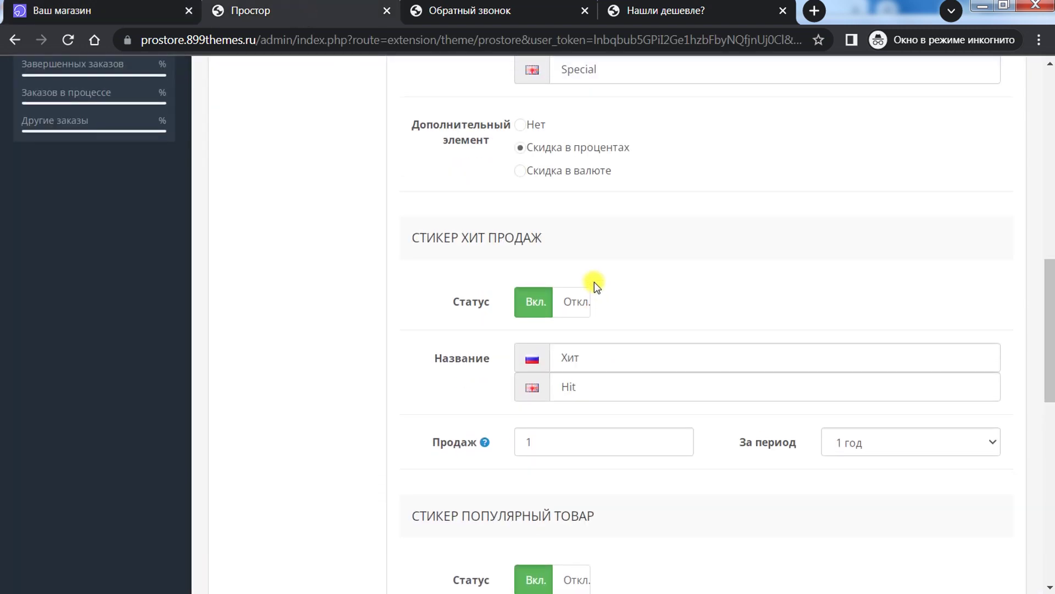
{"action": "scroll", "coordinate": [598, 297], "scroll_direction": "up", "scroll_amount": 10}
{"action": "scroll", "coordinate": [594, 282], "scroll_direction": "down", "scroll_amount": 1}
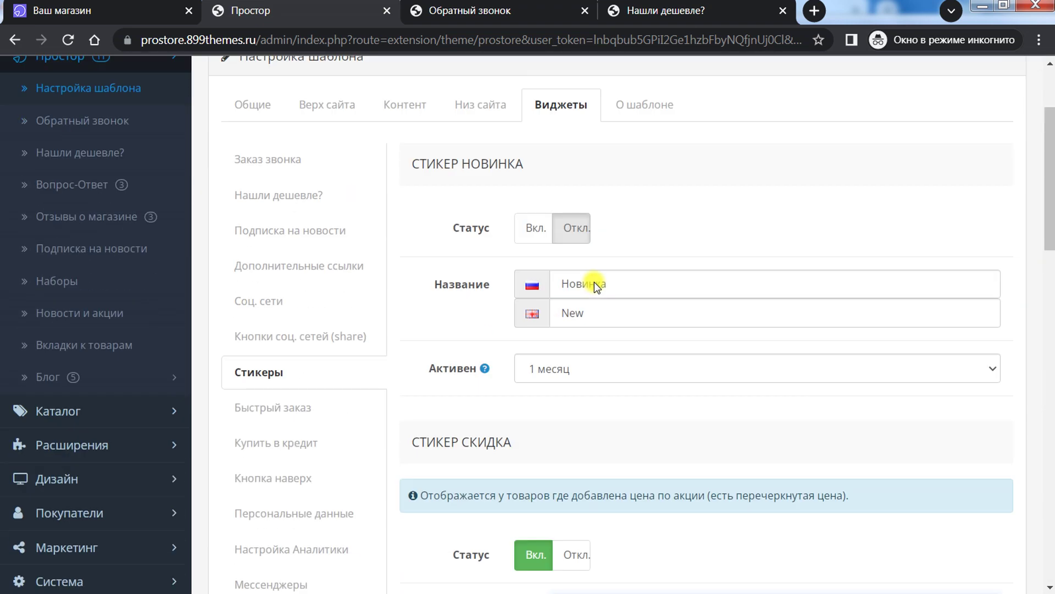
Step: Preview the quick order form on the Apple Watch Nike Series 7 storefront page
{"action": "left_click", "coordinate": [272, 420]}
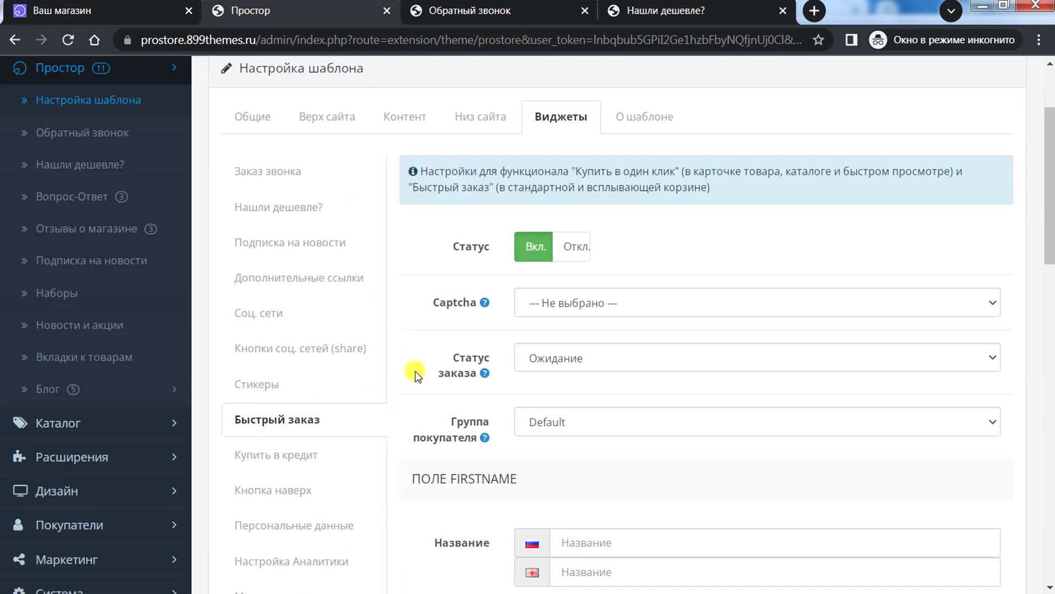
{"action": "scroll", "coordinate": [508, 361], "scroll_direction": "down", "scroll_amount": 3}
{"action": "left_click", "coordinate": [165, 10]}
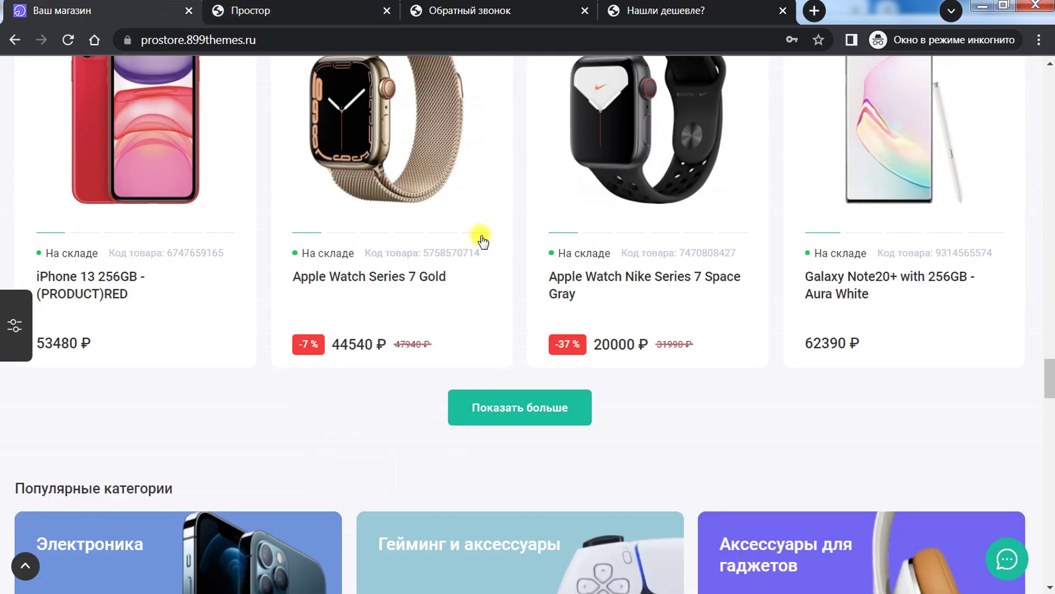
{"action": "left_click", "coordinate": [621, 153]}
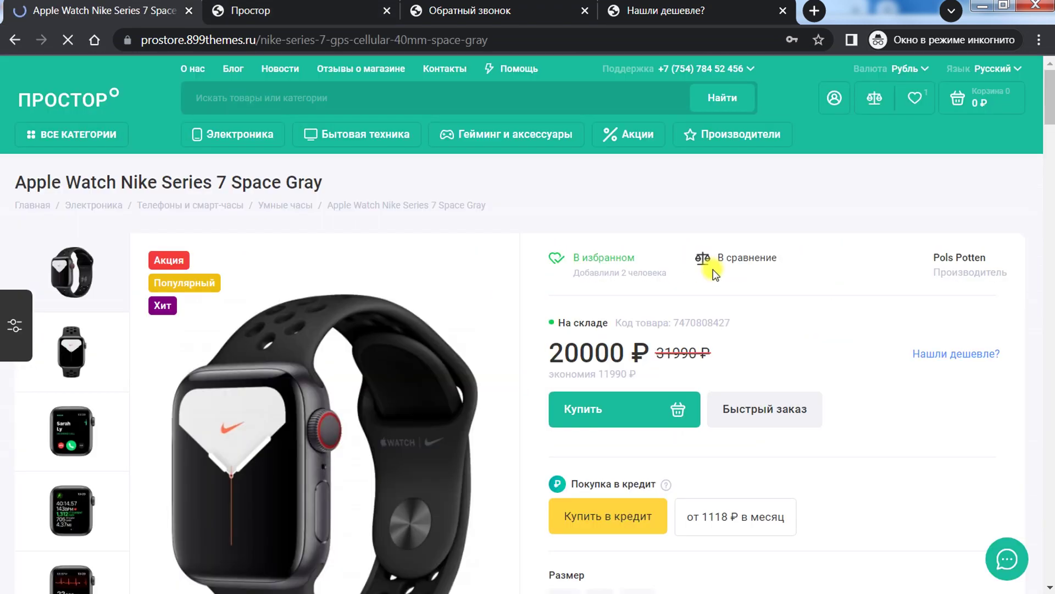
{"action": "scroll", "coordinate": [706, 266], "scroll_direction": "down", "scroll_amount": 4}
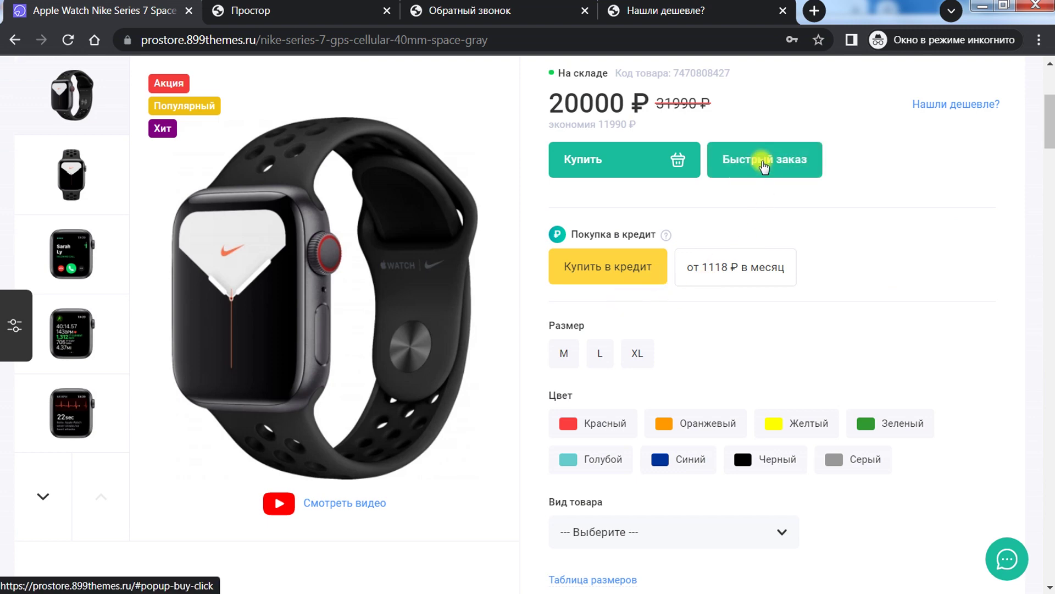
{"action": "left_click", "coordinate": [763, 164]}
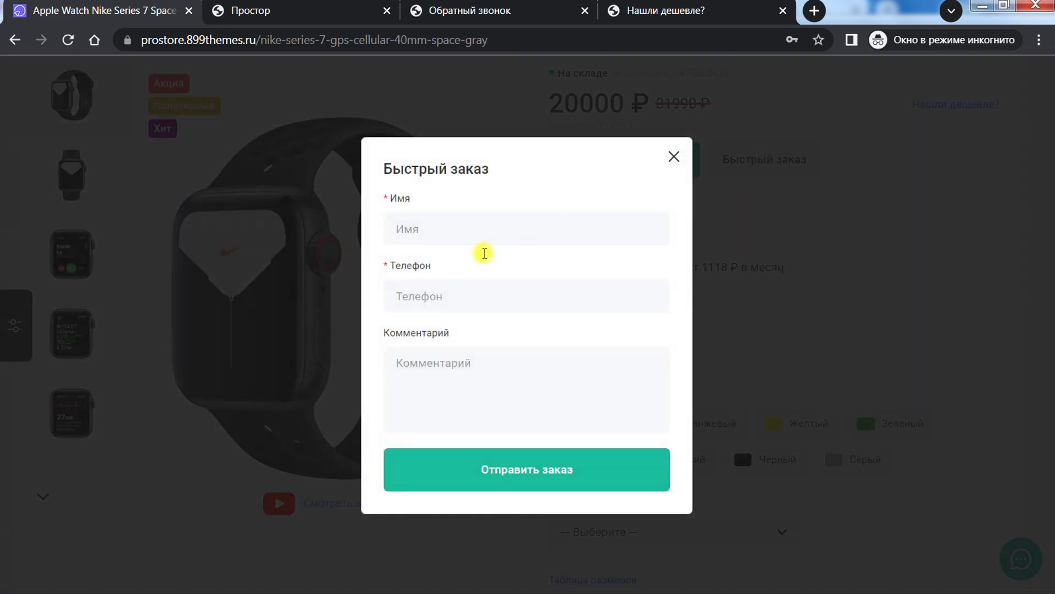
{"action": "left_click", "coordinate": [427, 229]}
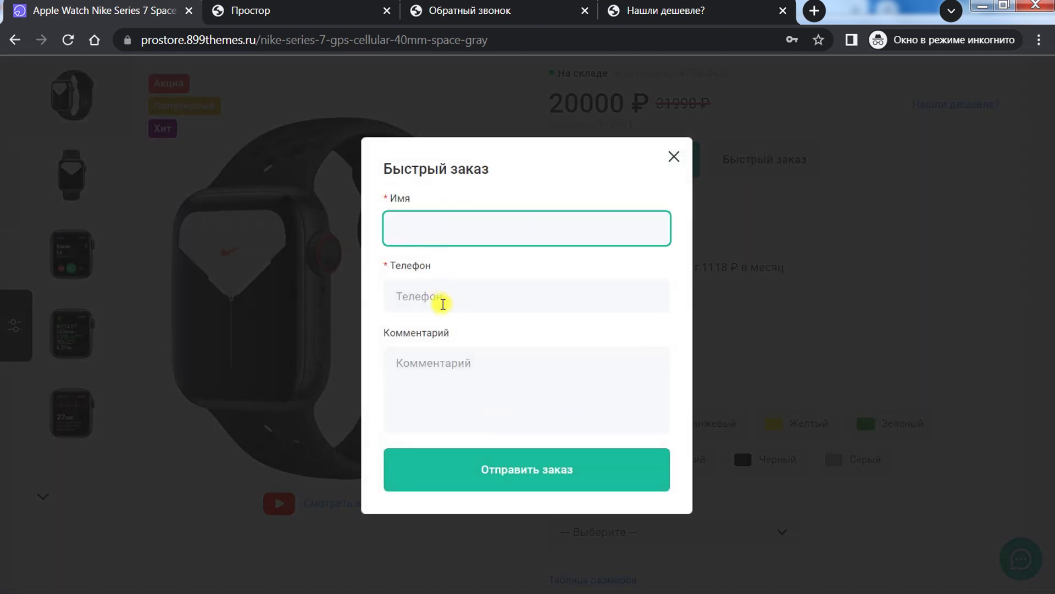
{"action": "left_click", "coordinate": [301, 6]}
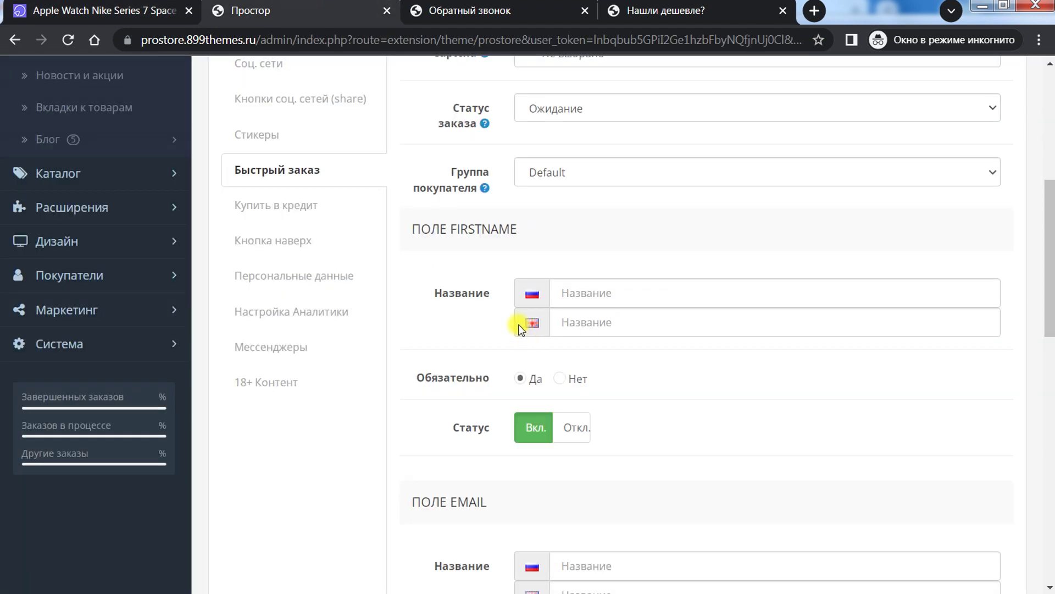
Step: Review quick order options, keeping no captcha, status Ожидание and customer group Default
{"action": "scroll", "coordinate": [520, 328], "scroll_direction": "up", "scroll_amount": 4}
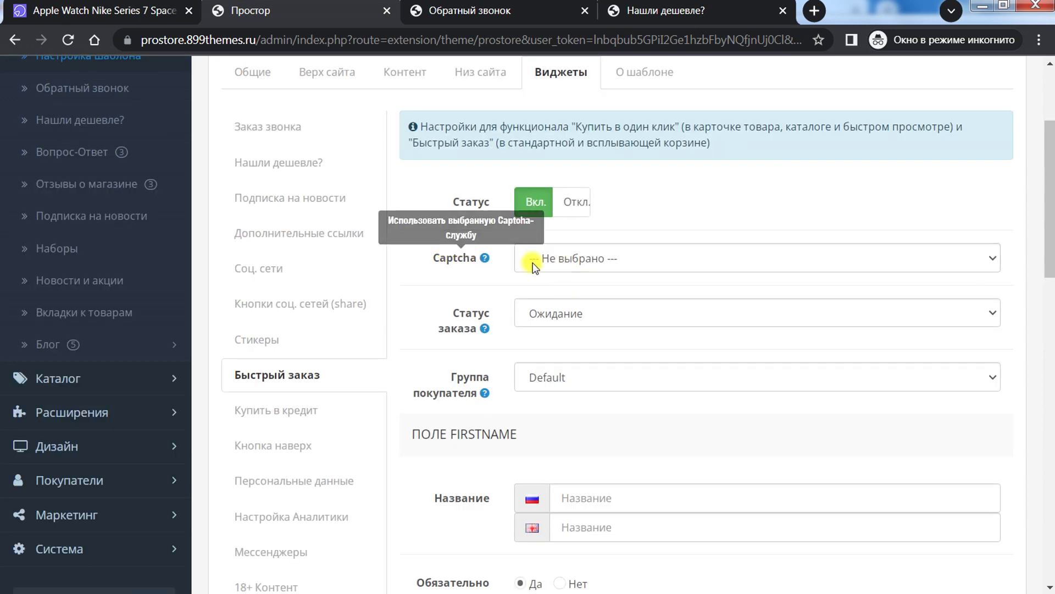
{"action": "left_click", "coordinate": [548, 258]}
{"action": "left_click", "coordinate": [629, 216]}
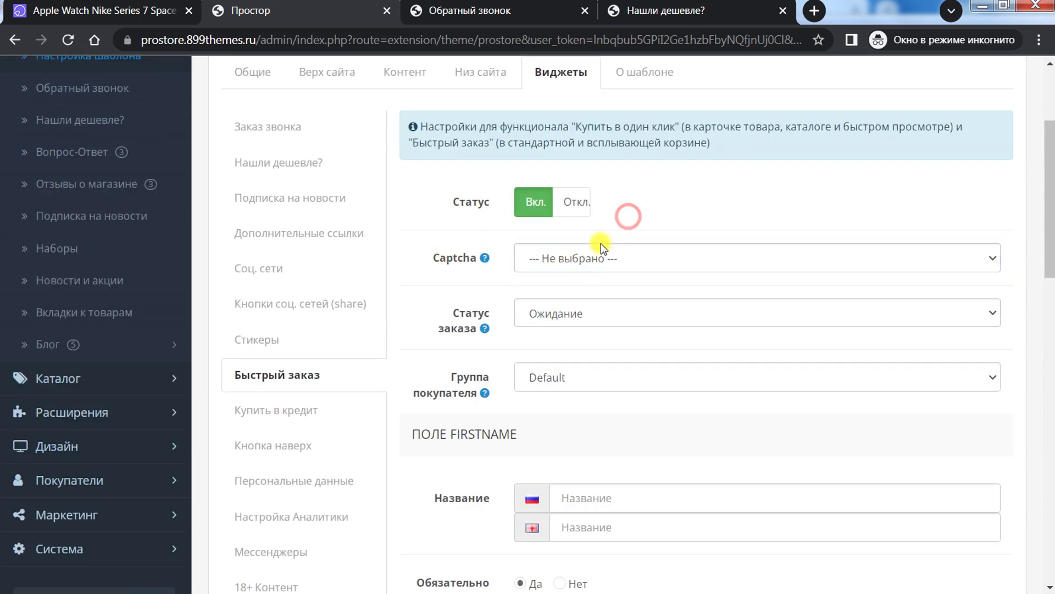
{"action": "left_click", "coordinate": [544, 314]}
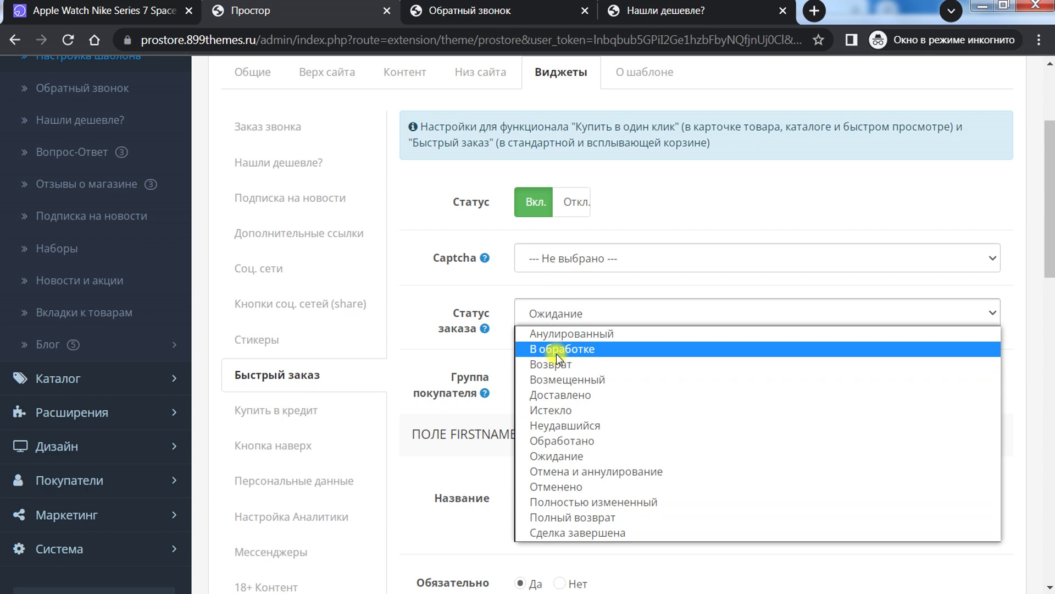
{"action": "left_click", "coordinate": [499, 300]}
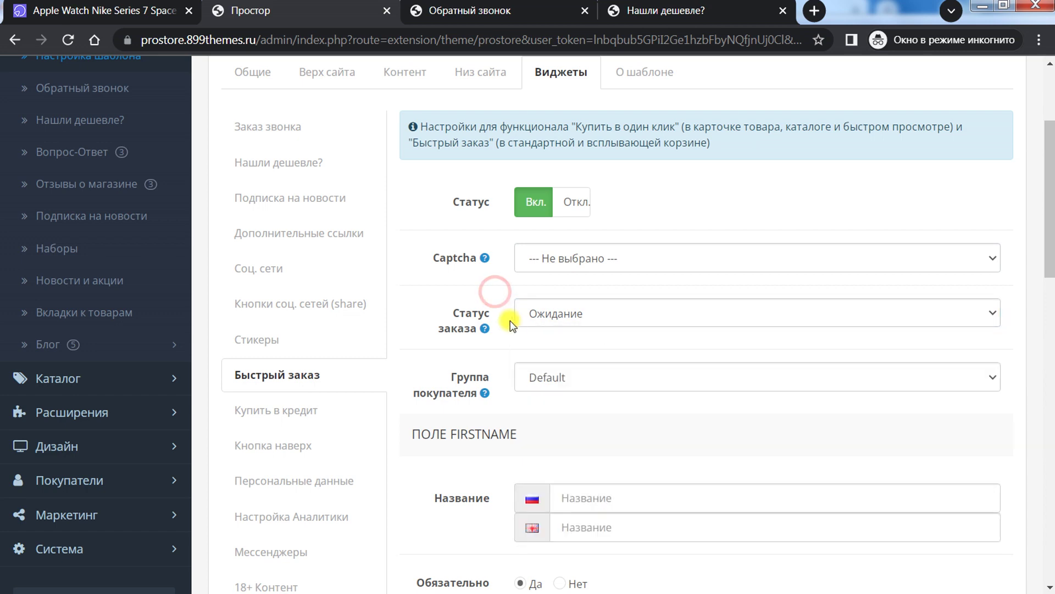
{"action": "scroll", "coordinate": [511, 324], "scroll_direction": "down", "scroll_amount": 3}
{"action": "left_click", "coordinate": [558, 209]}
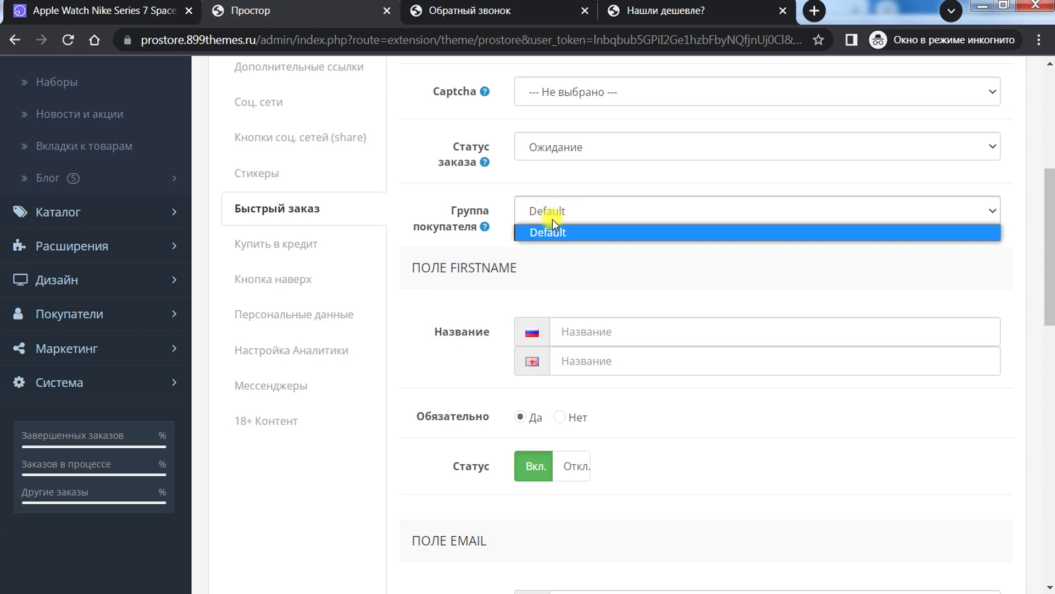
{"action": "left_click", "coordinate": [448, 208]}
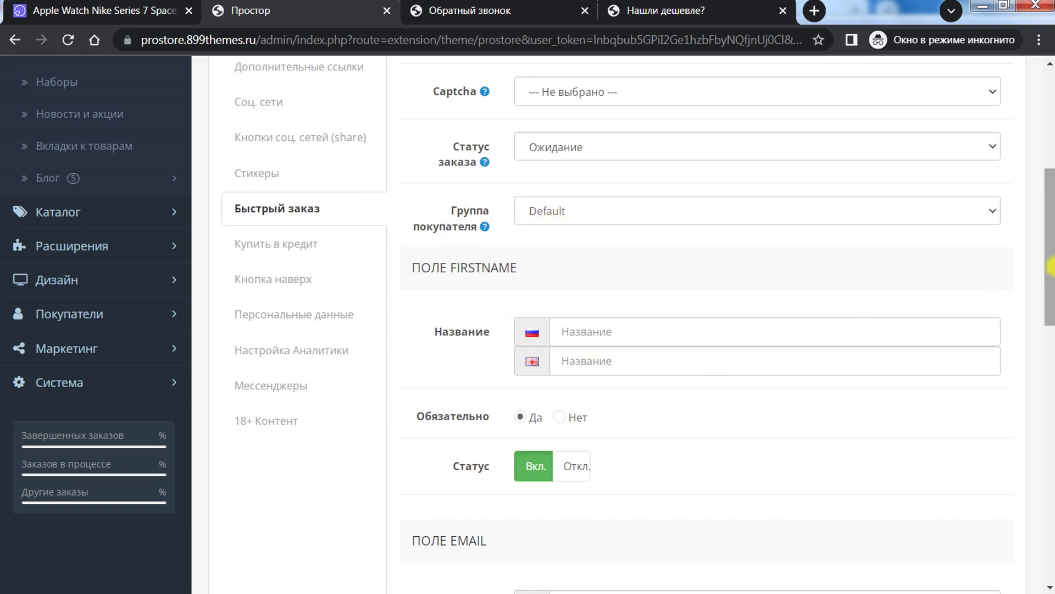
{"action": "scroll", "coordinate": [1051, 276], "scroll_direction": "down", "scroll_amount": 2}
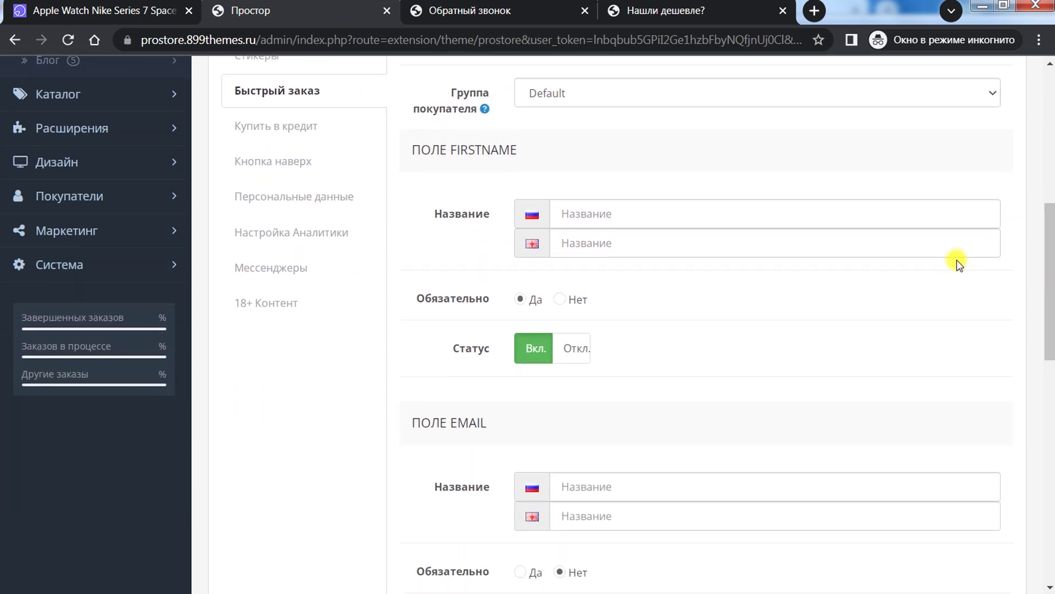
Step: Compare with the storefront form and toggle the first field's Обязательно off and back on
{"action": "left_click", "coordinate": [165, 11]}
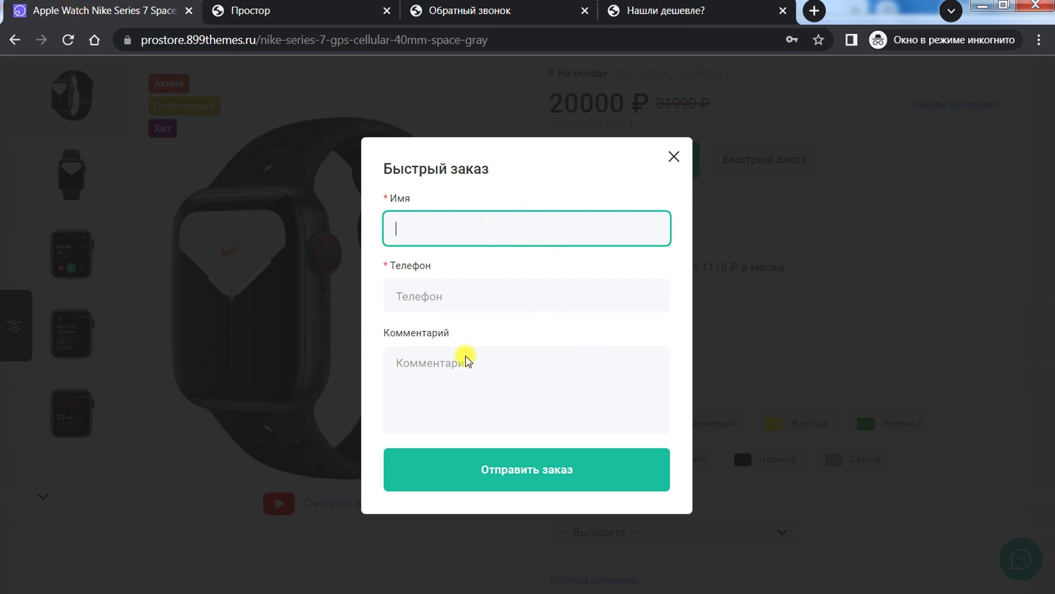
{"action": "left_click", "coordinate": [213, 10]}
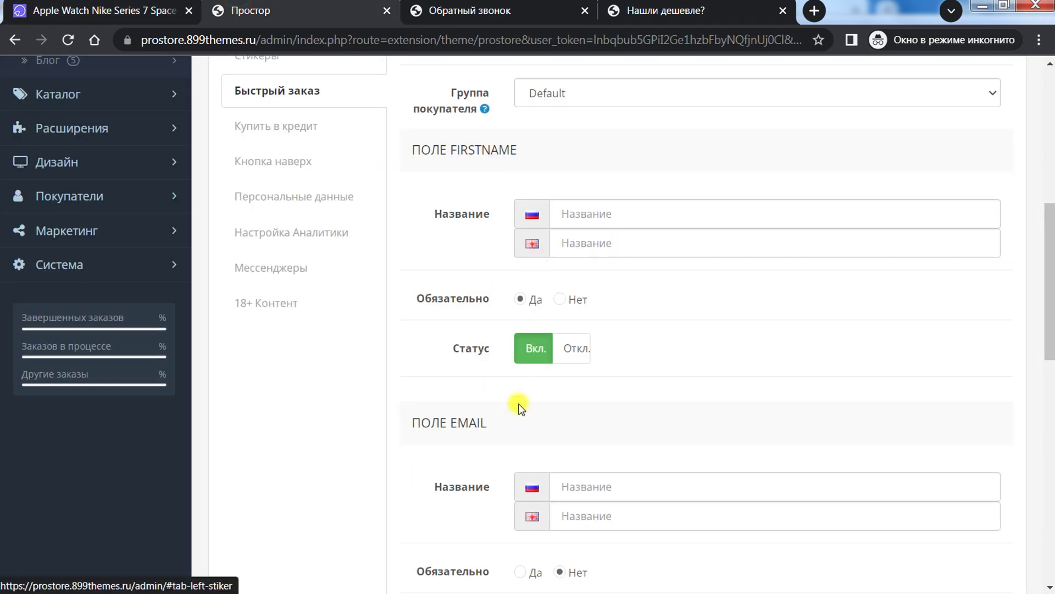
{"action": "left_click_drag", "start_coordinate": [1051, 272], "coordinate": [1051, 409]}
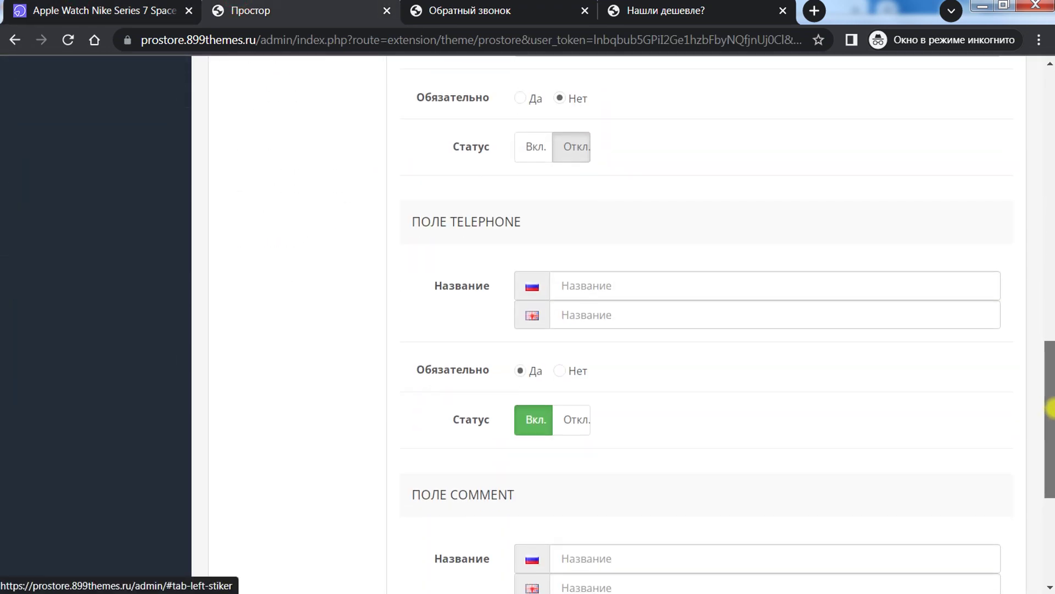
{"action": "left_click_drag", "start_coordinate": [1050, 363], "coordinate": [1050, 461]}
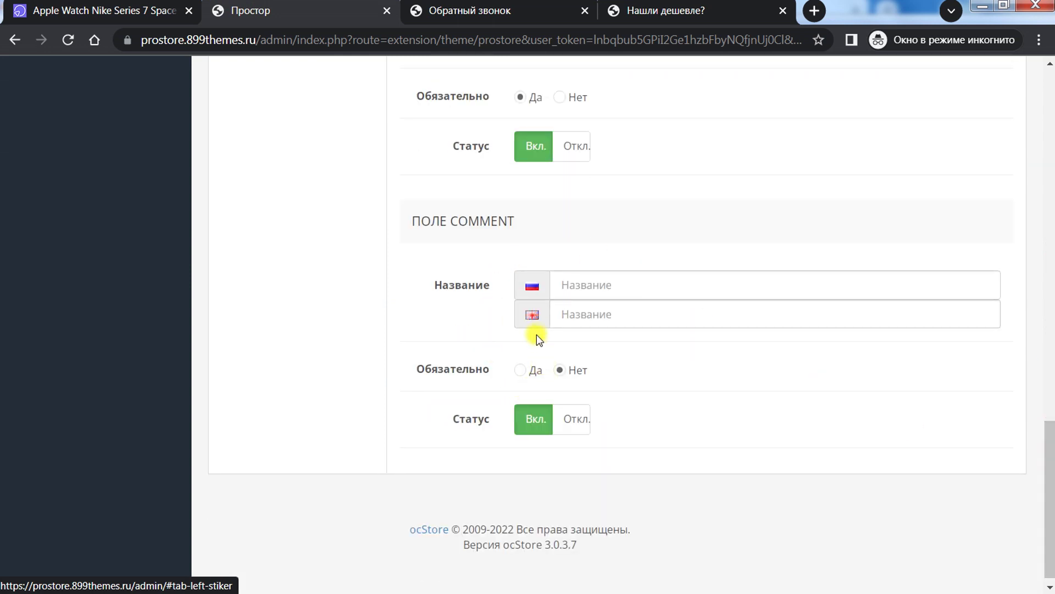
{"action": "key", "text": "ctrl+shift+Tab"}
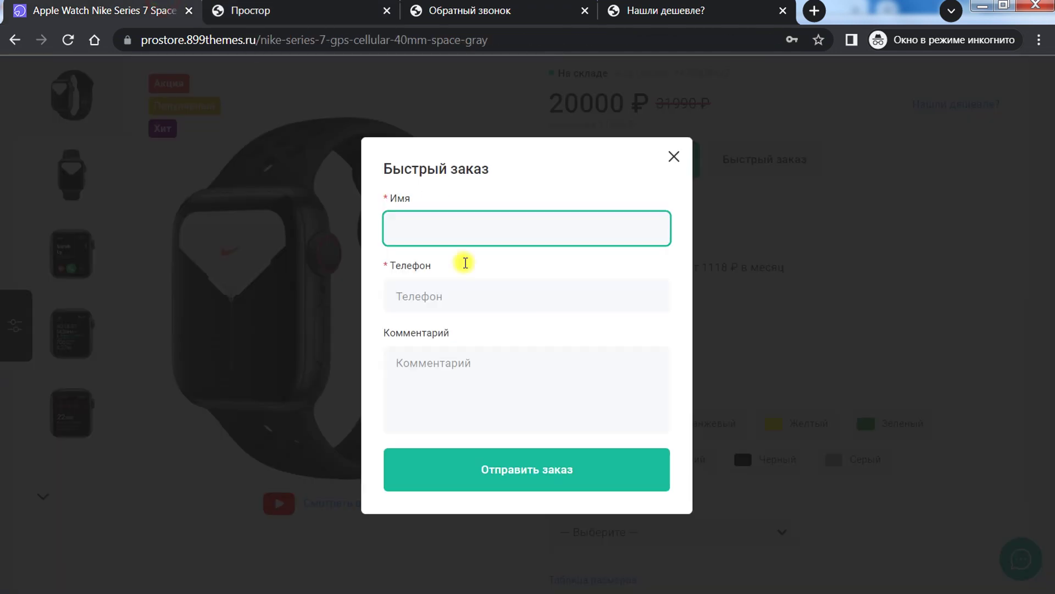
{"action": "key", "text": "ctrl+Tab"}
{"action": "left_click", "coordinate": [559, 97]}
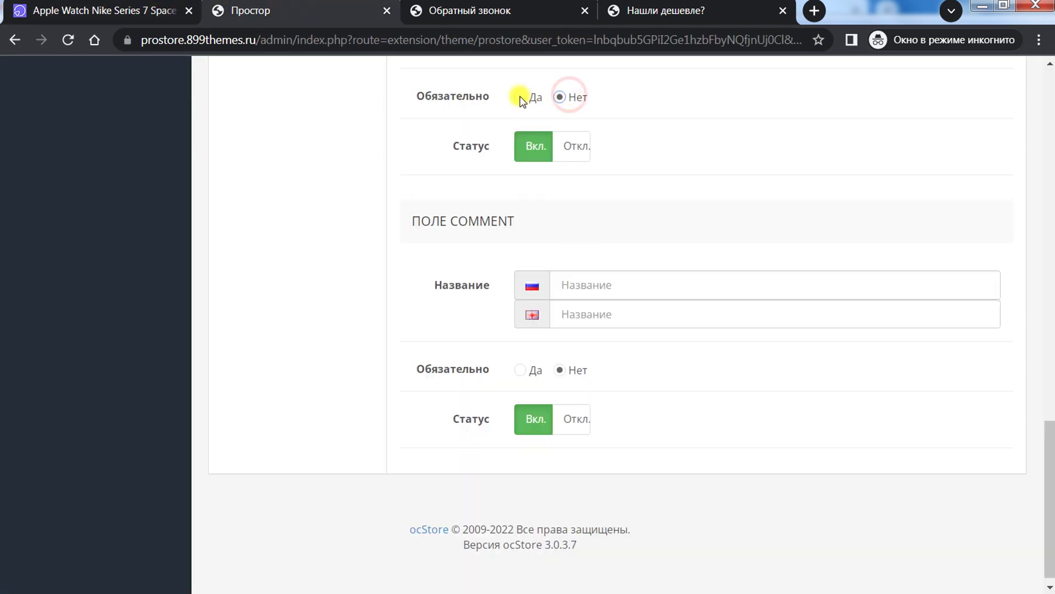
{"action": "left_click", "coordinate": [520, 97]}
{"action": "left_click_drag", "start_coordinate": [1050, 517], "coordinate": [1044, 209]}
{"action": "left_click", "coordinate": [272, 432]}
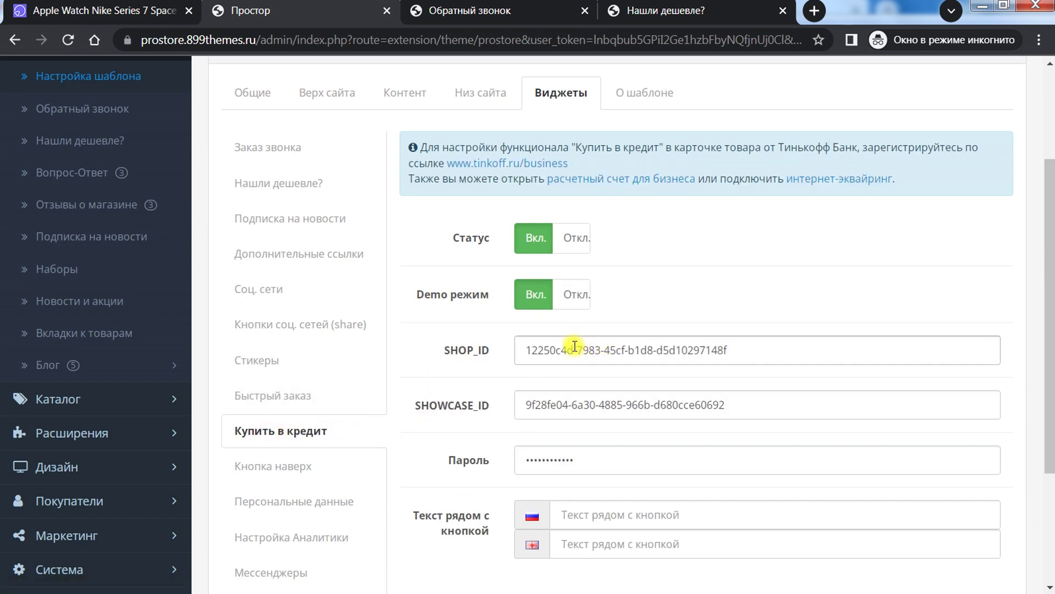
{"action": "scroll", "coordinate": [573, 346], "scroll_direction": "down", "scroll_amount": 2}
{"action": "scroll", "coordinate": [574, 346], "scroll_direction": "up", "scroll_amount": 2}
{"action": "scroll", "coordinate": [573, 346], "scroll_direction": "down", "scroll_amount": 1}
{"action": "scroll", "coordinate": [571, 350], "scroll_direction": "down", "scroll_amount": 1}
{"action": "scroll", "coordinate": [571, 350], "scroll_direction": "up", "scroll_amount": 4}
{"action": "left_click", "coordinate": [121, 12]}
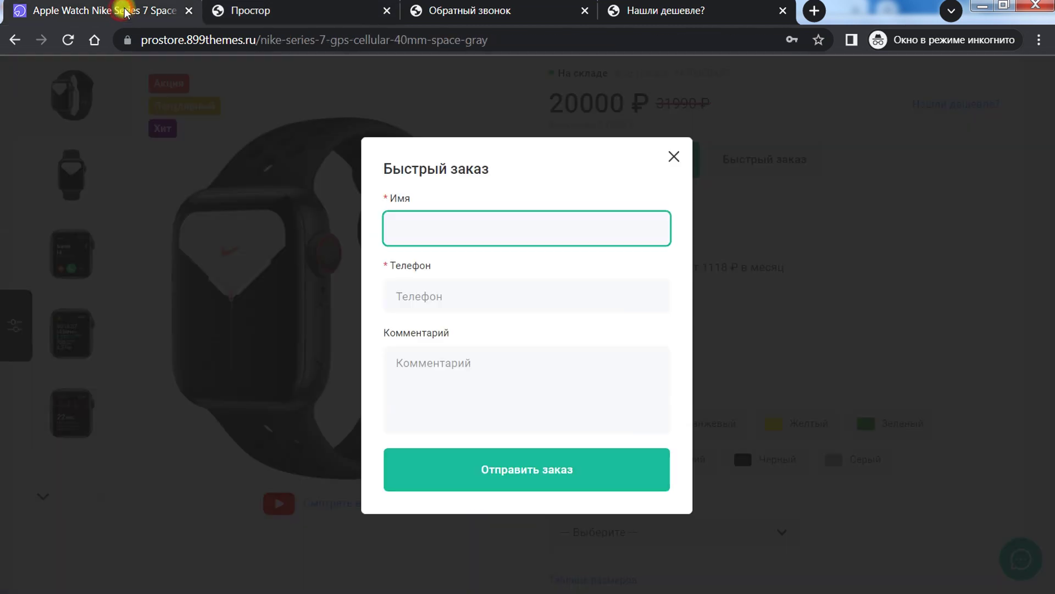
{"action": "left_click", "coordinate": [673, 158]}
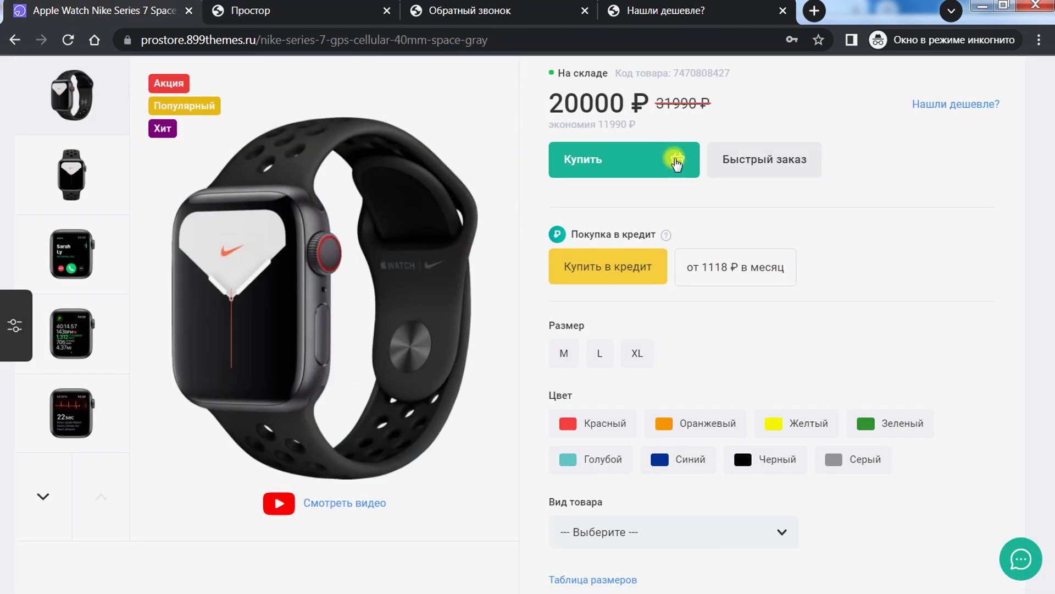
{"action": "scroll", "coordinate": [671, 184], "scroll_direction": "up", "scroll_amount": 3}
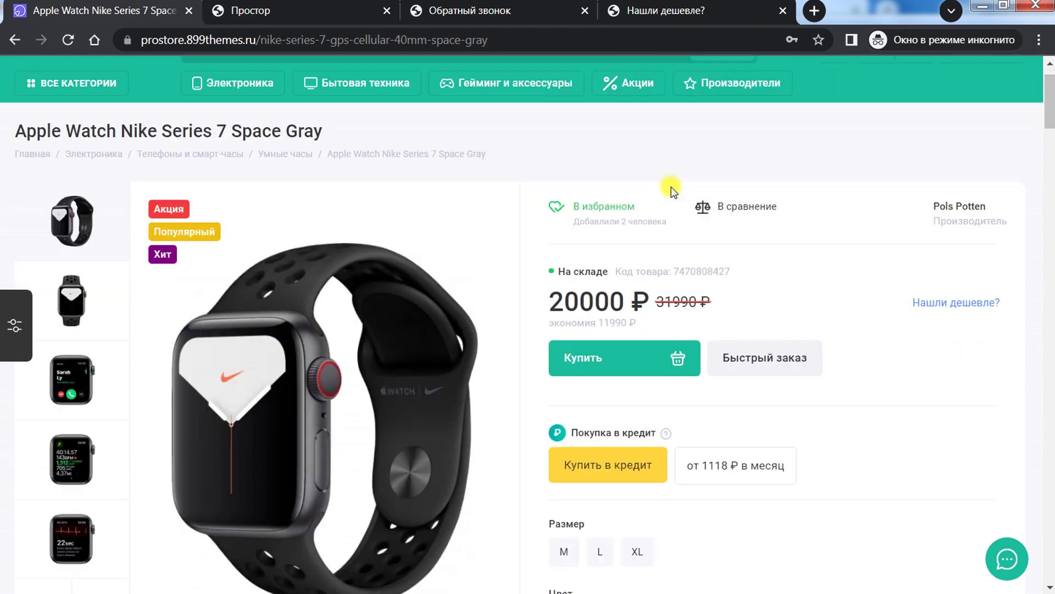
{"action": "scroll", "coordinate": [672, 192], "scroll_direction": "down", "scroll_amount": 3}
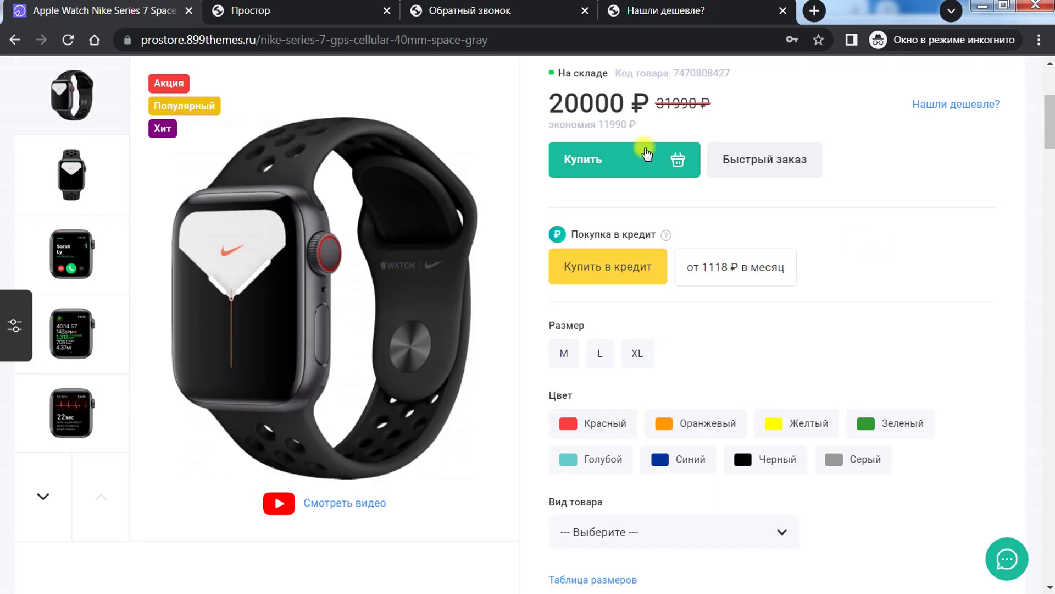
{"action": "left_click", "coordinate": [316, 5]}
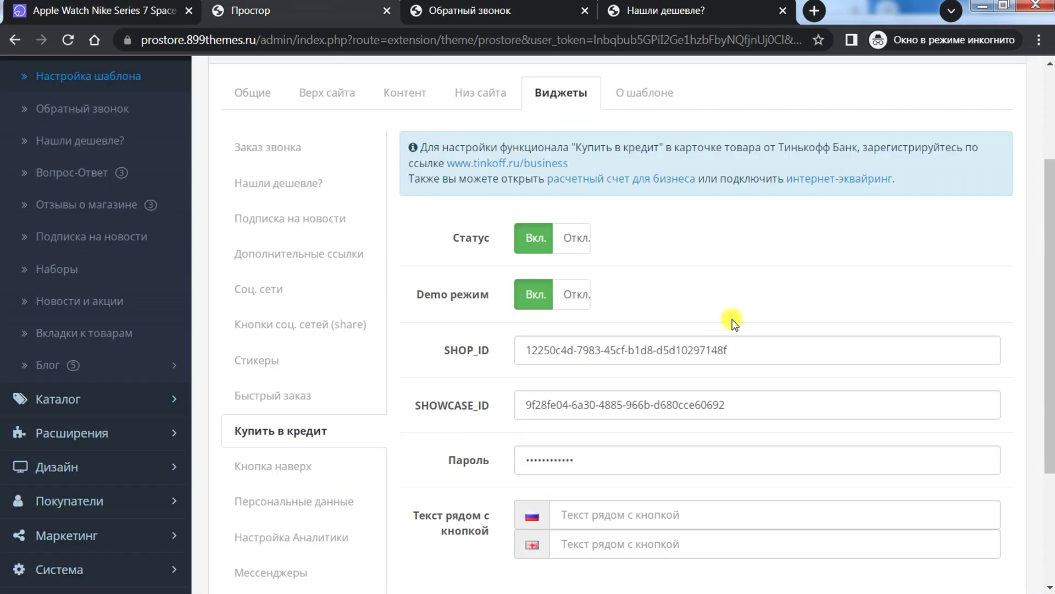
{"action": "scroll", "coordinate": [732, 319], "scroll_direction": "down", "scroll_amount": 1}
{"action": "scroll", "coordinate": [725, 317], "scroll_direction": "up", "scroll_amount": 1}
{"action": "scroll", "coordinate": [704, 273], "scroll_direction": "down", "scroll_amount": 3}
{"action": "scroll", "coordinate": [703, 273], "scroll_direction": "up", "scroll_amount": 3}
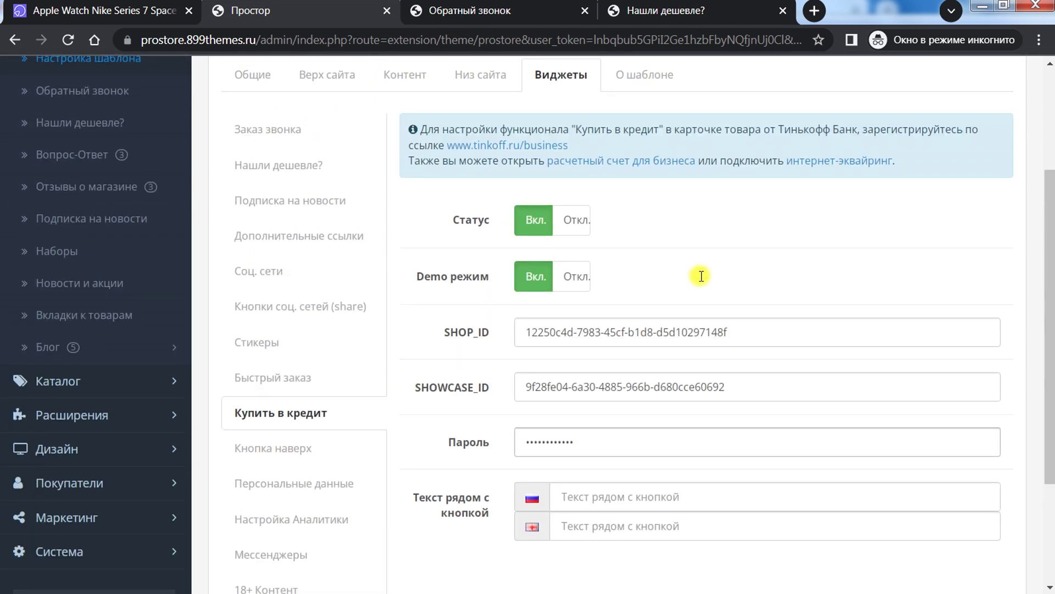
{"action": "left_click_drag", "start_coordinate": [765, 329], "coordinate": [524, 331]}
{"action": "left_click_drag", "start_coordinate": [774, 388], "coordinate": [489, 379]}
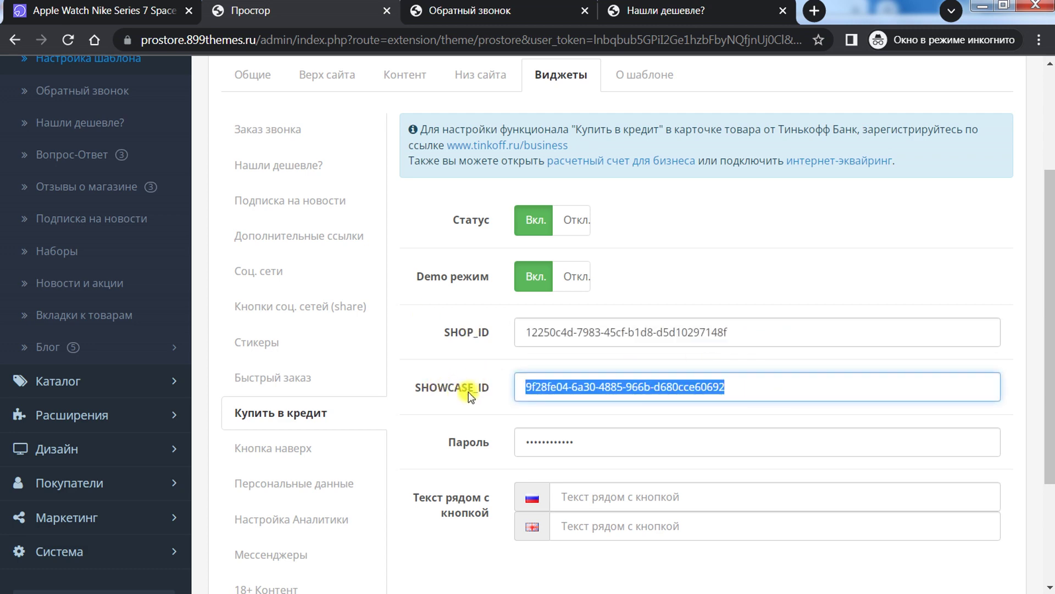
{"action": "left_click_drag", "start_coordinate": [758, 388], "coordinate": [491, 385]}
{"action": "triple_click", "coordinate": [755, 330]}
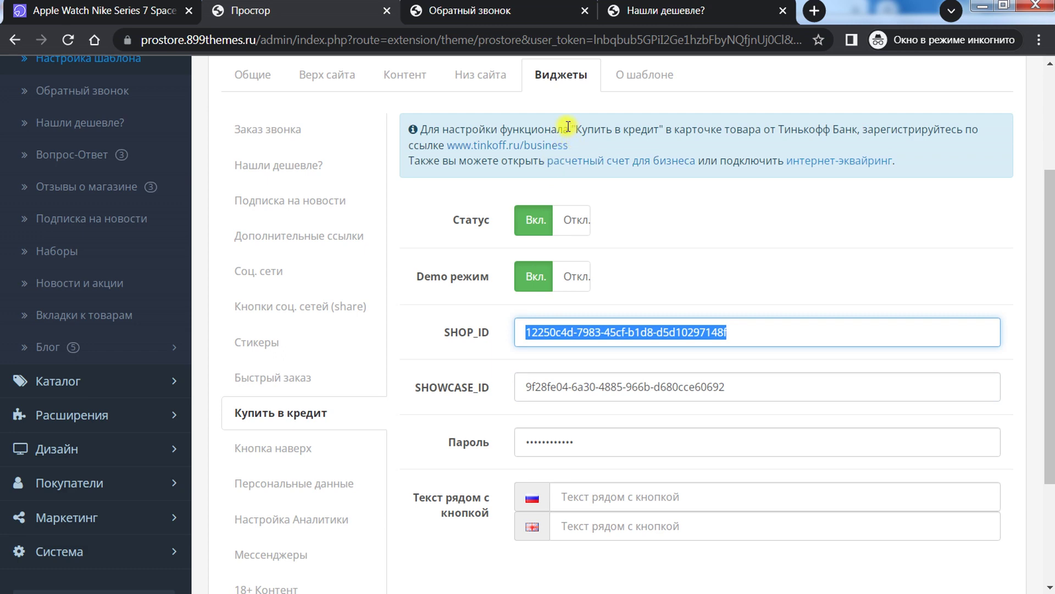
{"action": "left_click_drag", "start_coordinate": [764, 128], "coordinate": [873, 126]}
{"action": "left_click_drag", "start_coordinate": [576, 130], "coordinate": [657, 131]}
{"action": "left_click", "coordinate": [649, 259]}
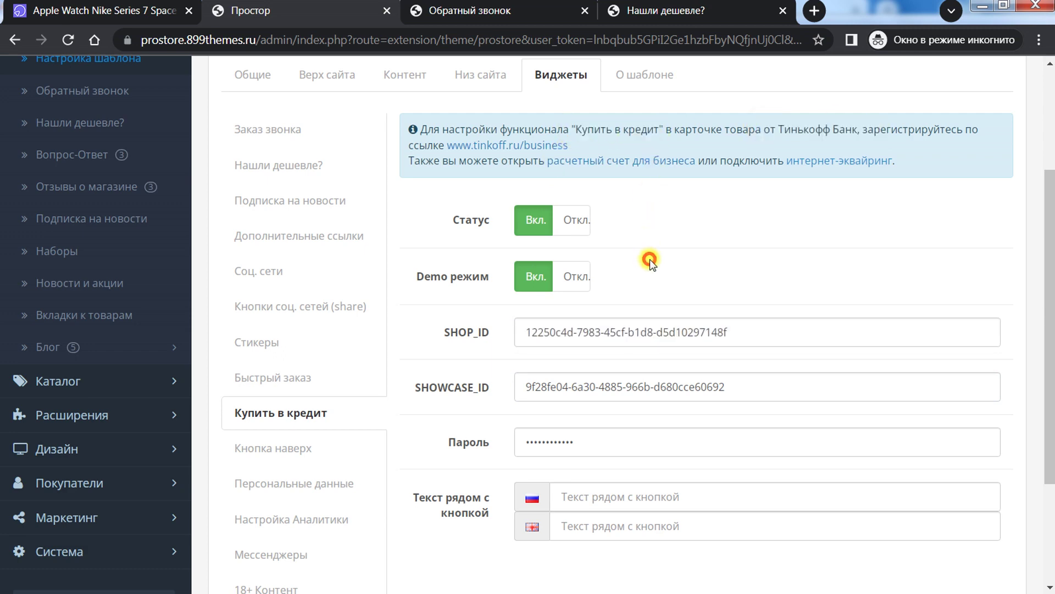
{"action": "left_click_drag", "start_coordinate": [754, 329], "coordinate": [533, 324]}
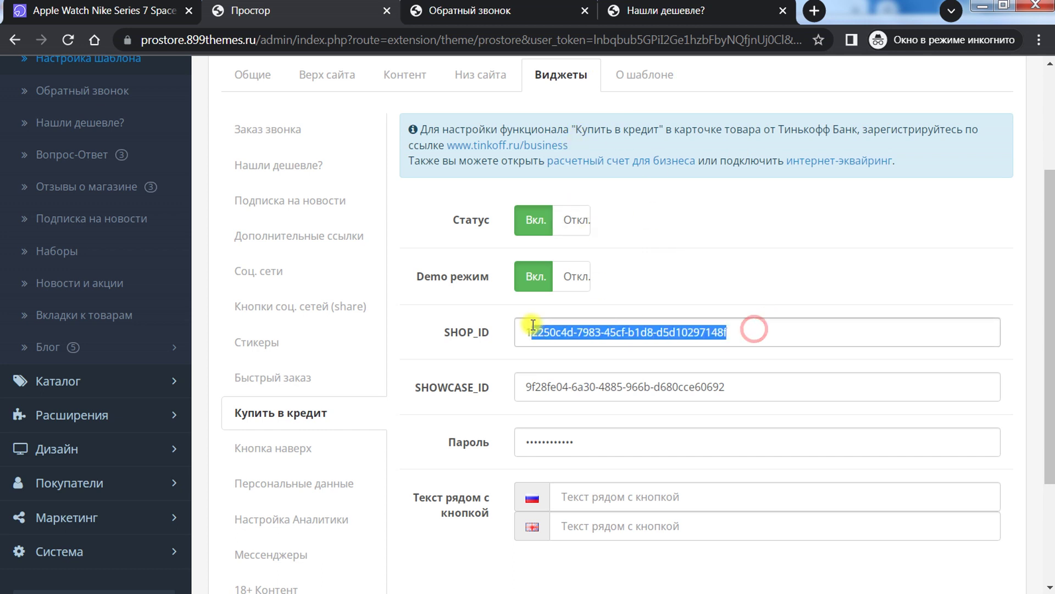
{"action": "triple_click", "coordinate": [678, 385]}
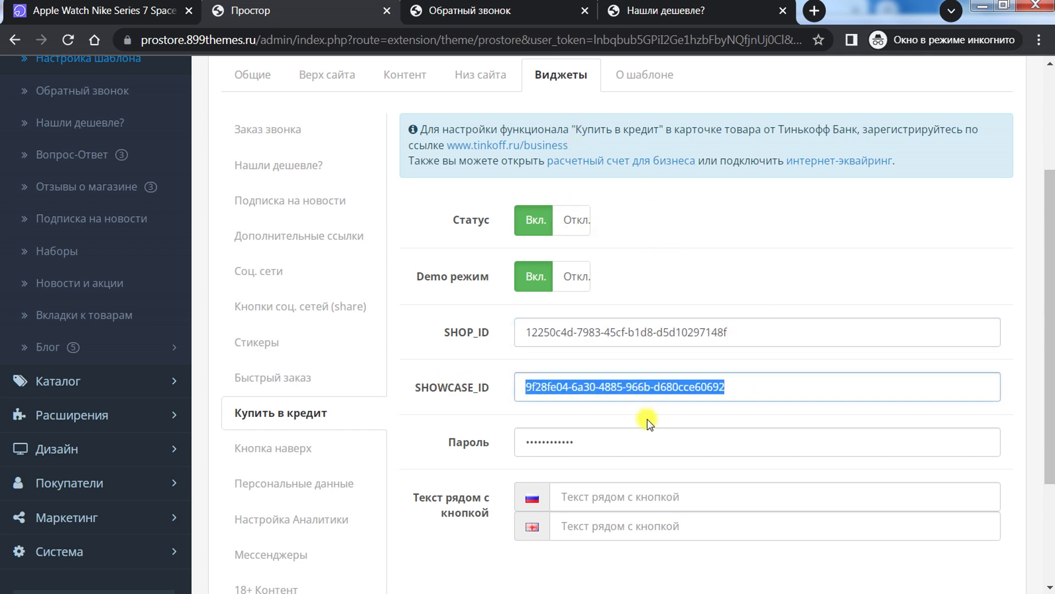
{"action": "double_click", "coordinate": [641, 440]}
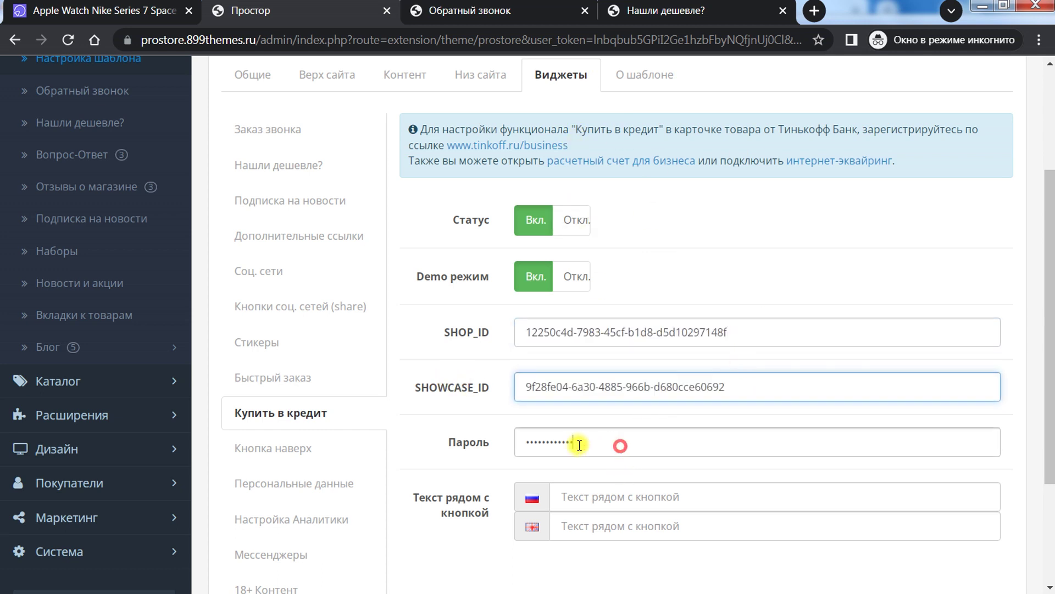
{"action": "left_click", "coordinate": [584, 568]}
{"action": "left_click", "coordinate": [584, 496]}
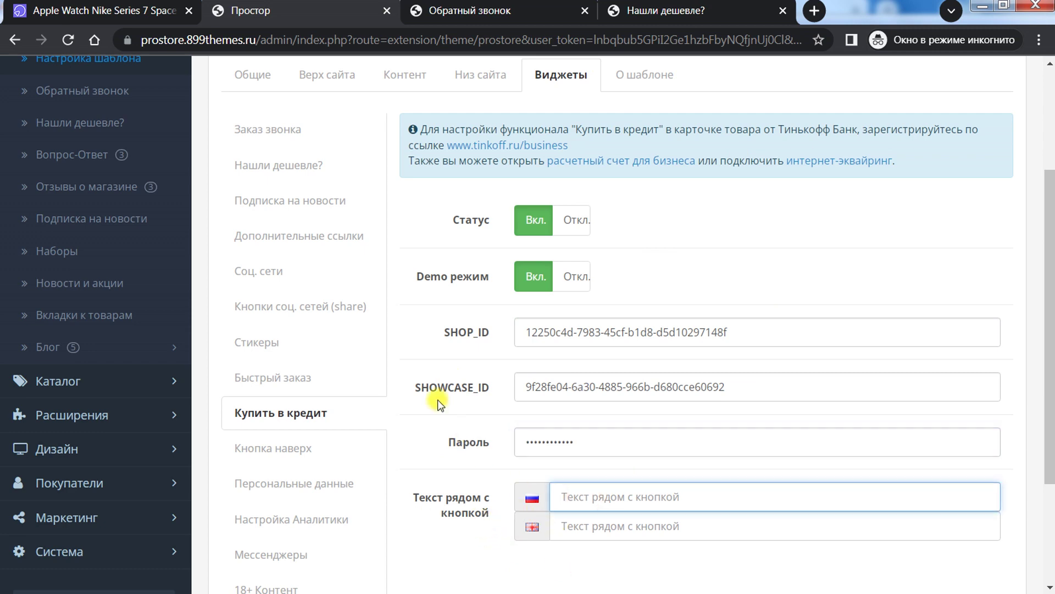
{"action": "scroll", "coordinate": [427, 386], "scroll_direction": "down", "scroll_amount": 2}
{"action": "scroll", "coordinate": [427, 387], "scroll_direction": "up", "scroll_amount": 2}
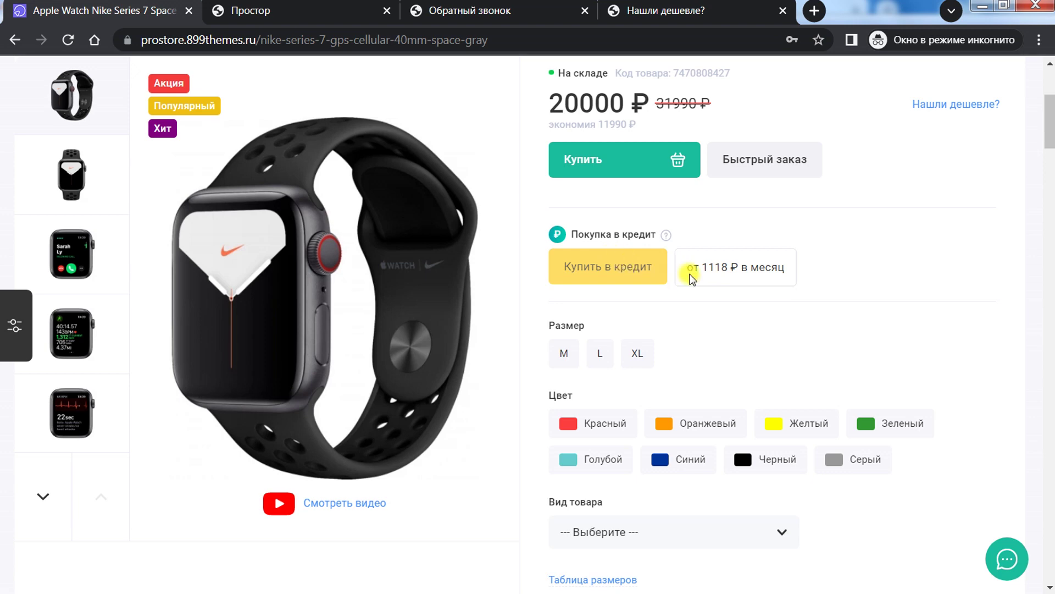
{"action": "left_click_drag", "start_coordinate": [727, 271], "coordinate": [788, 268]}
{"action": "left_click", "coordinate": [788, 299]}
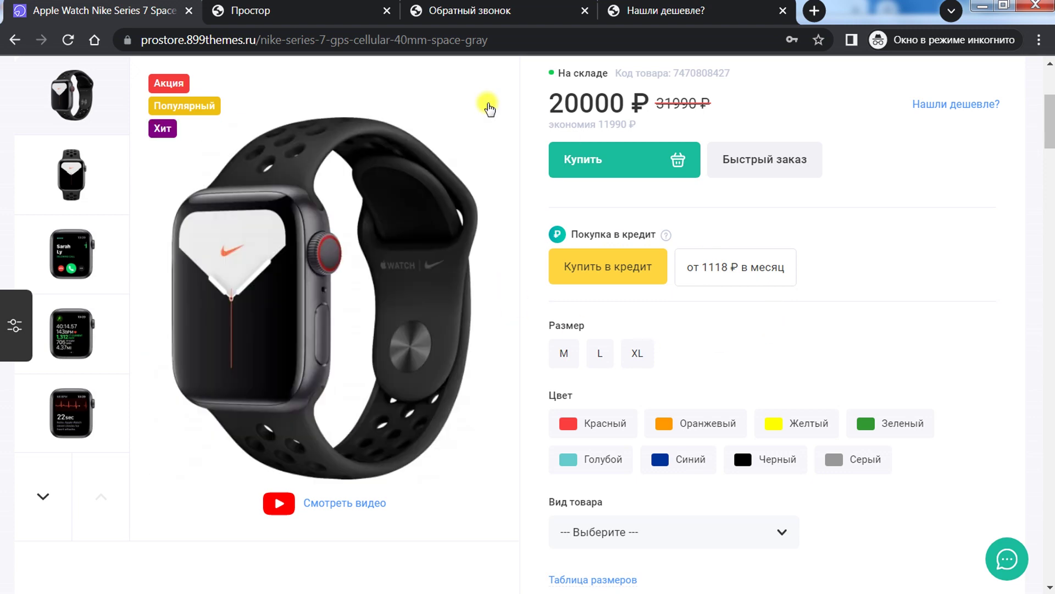
{"action": "left_click", "coordinate": [312, 5]}
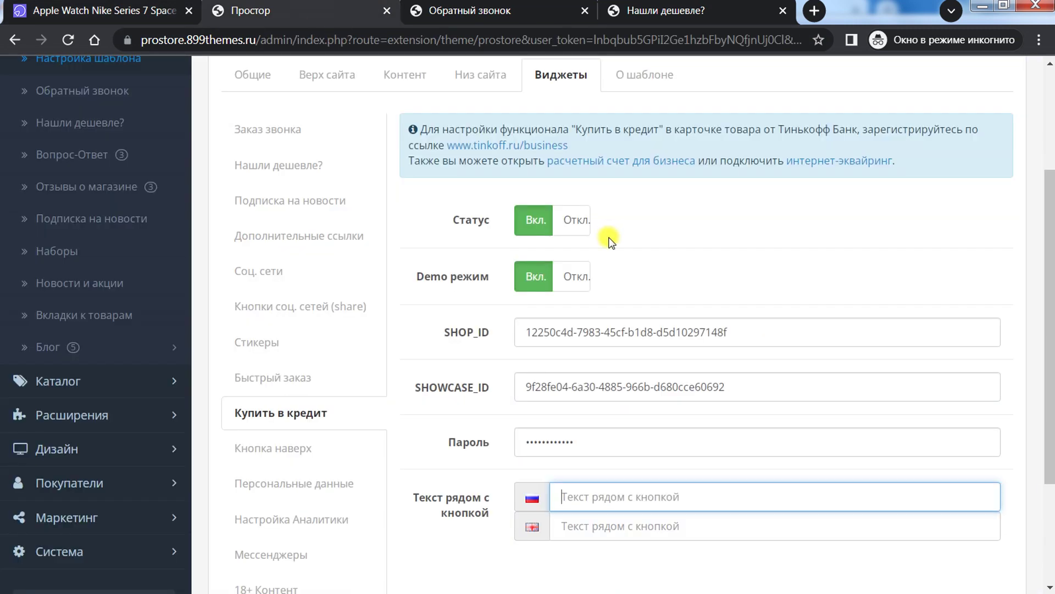
{"action": "scroll", "coordinate": [577, 273], "scroll_direction": "down", "scroll_amount": 3}
{"action": "scroll", "coordinate": [570, 290], "scroll_direction": "up", "scroll_amount": 3}
{"action": "left_click", "coordinate": [116, 10]}
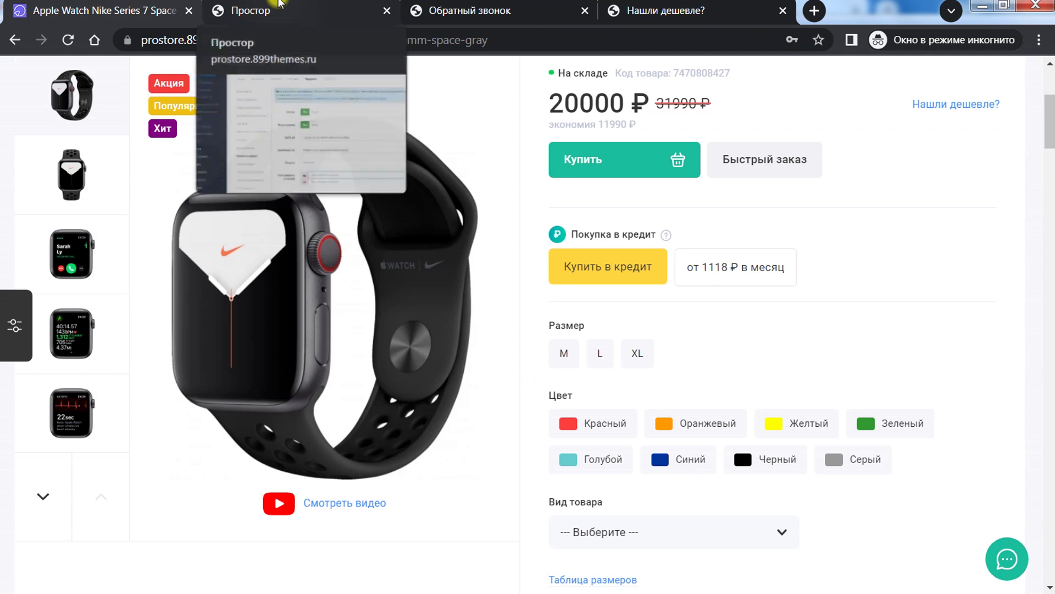
{"action": "left_click", "coordinate": [278, 7]}
{"action": "scroll", "coordinate": [379, 328], "scroll_direction": "down", "scroll_amount": 1}
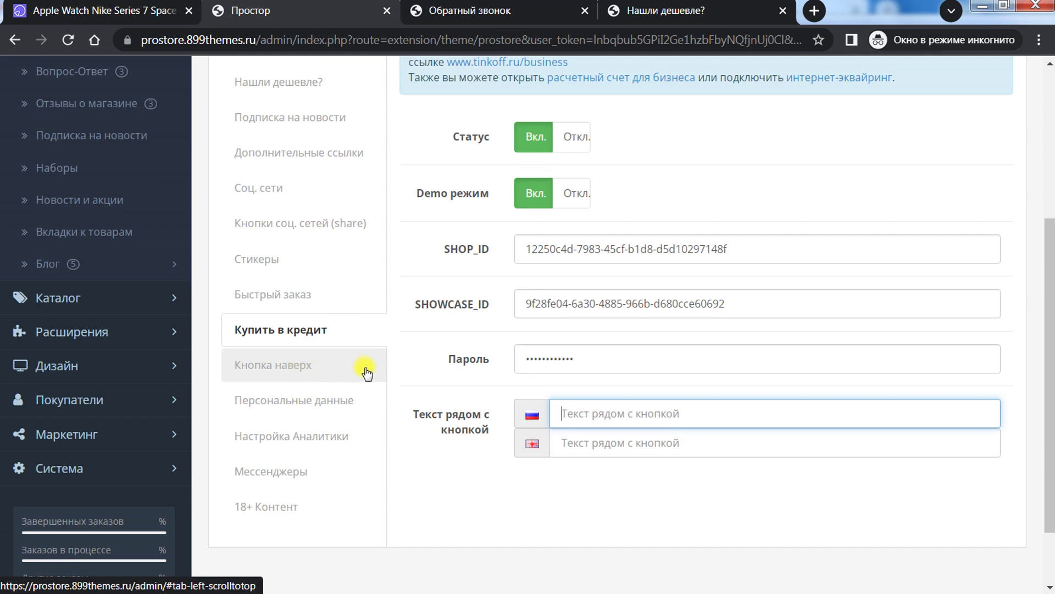
Step: Check the back-to-top settings (position Left), then test the button on the Apple Watch page
{"action": "left_click", "coordinate": [256, 365]}
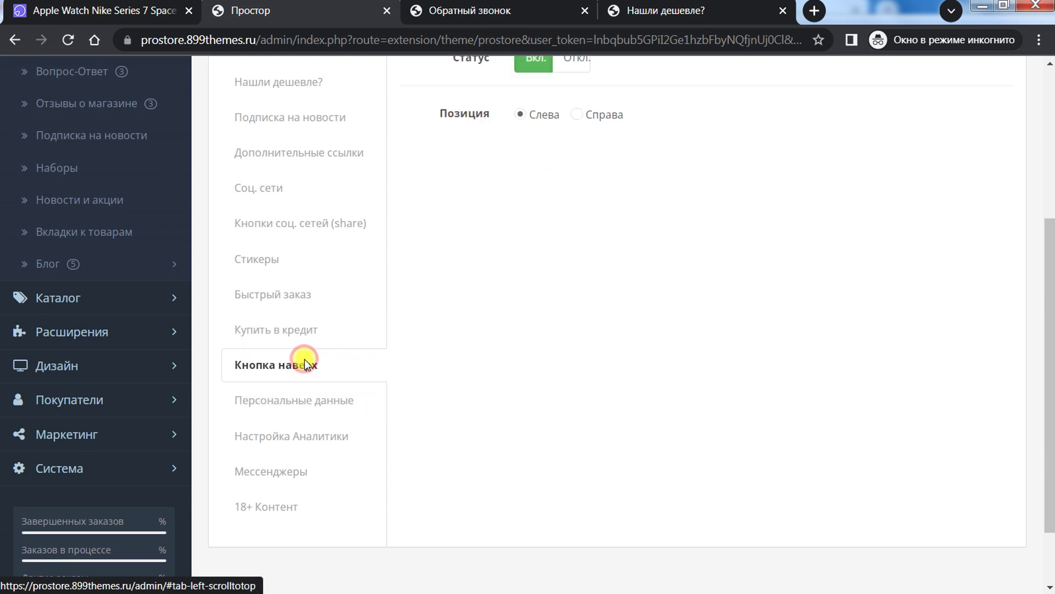
{"action": "scroll", "coordinate": [648, 368], "scroll_direction": "up", "scroll_amount": 5}
{"action": "key", "text": "ctrl+1"}
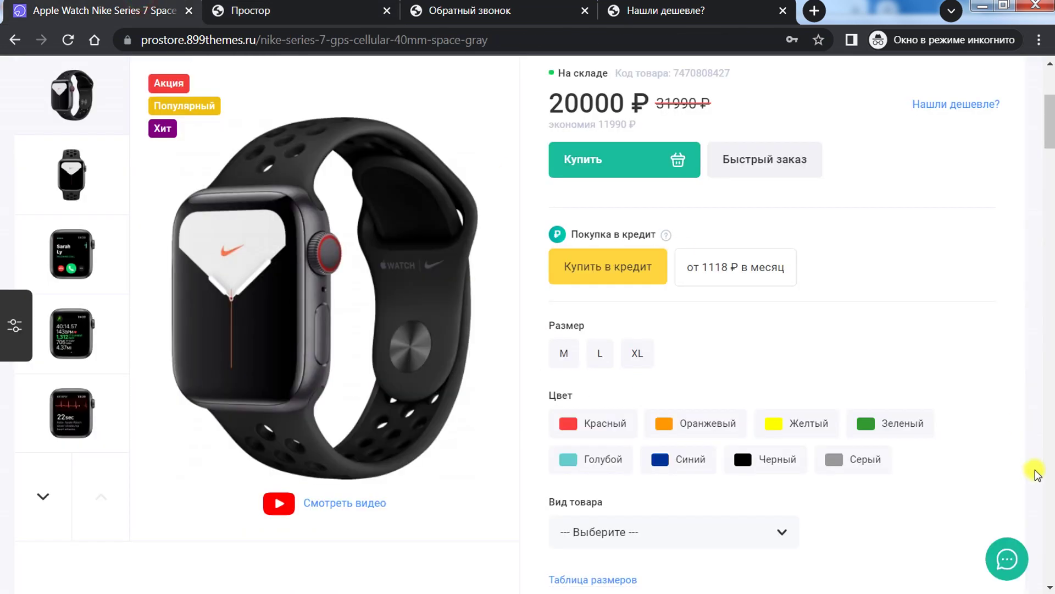
{"action": "left_click_drag", "start_coordinate": [1050, 136], "coordinate": [1049, 561]}
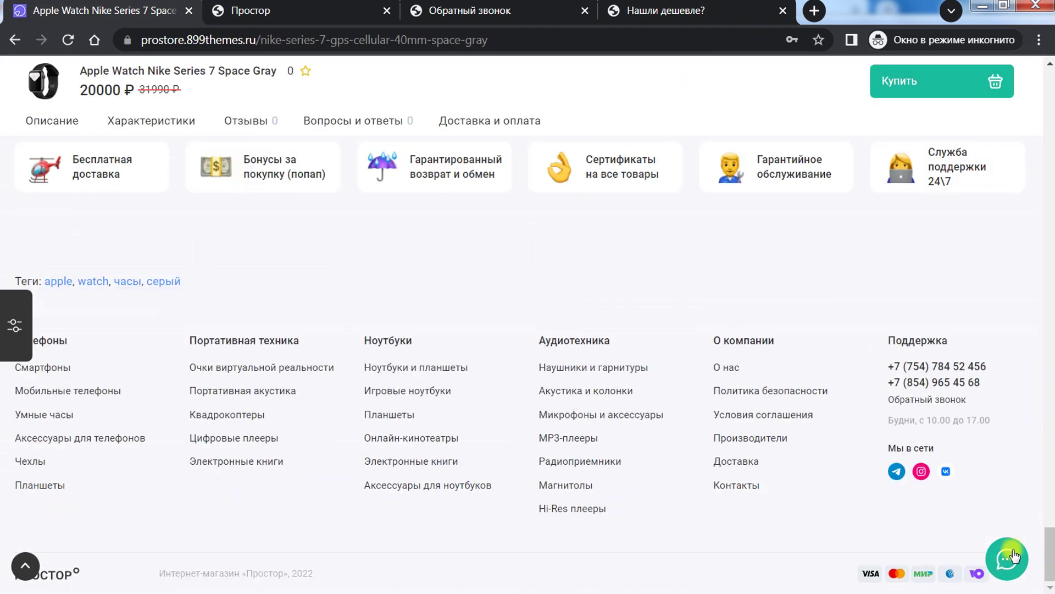
{"action": "left_click", "coordinate": [26, 567]}
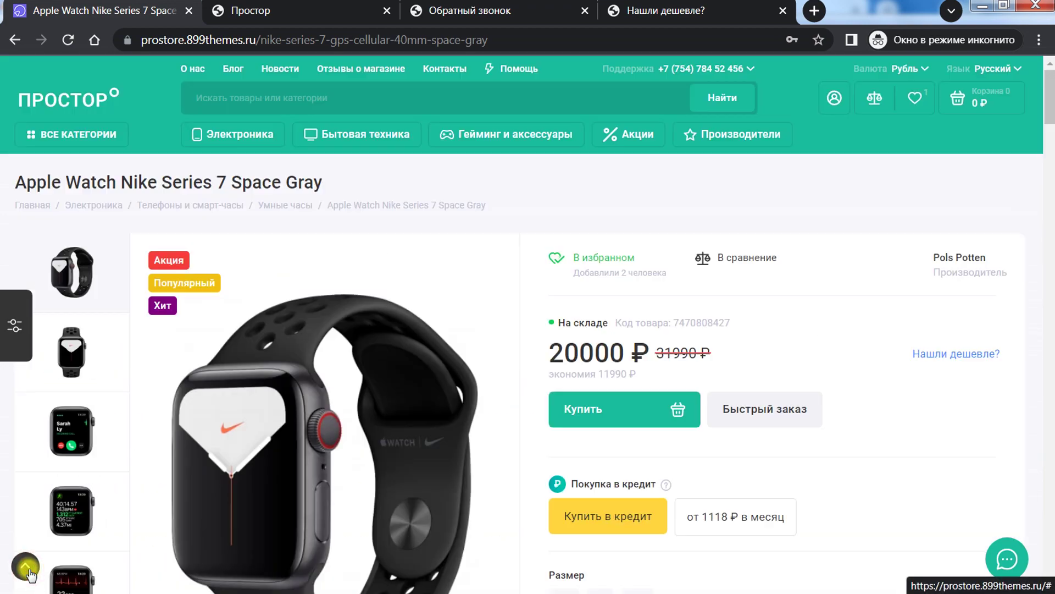
{"action": "scroll", "coordinate": [734, 291], "scroll_direction": "down", "scroll_amount": 20}
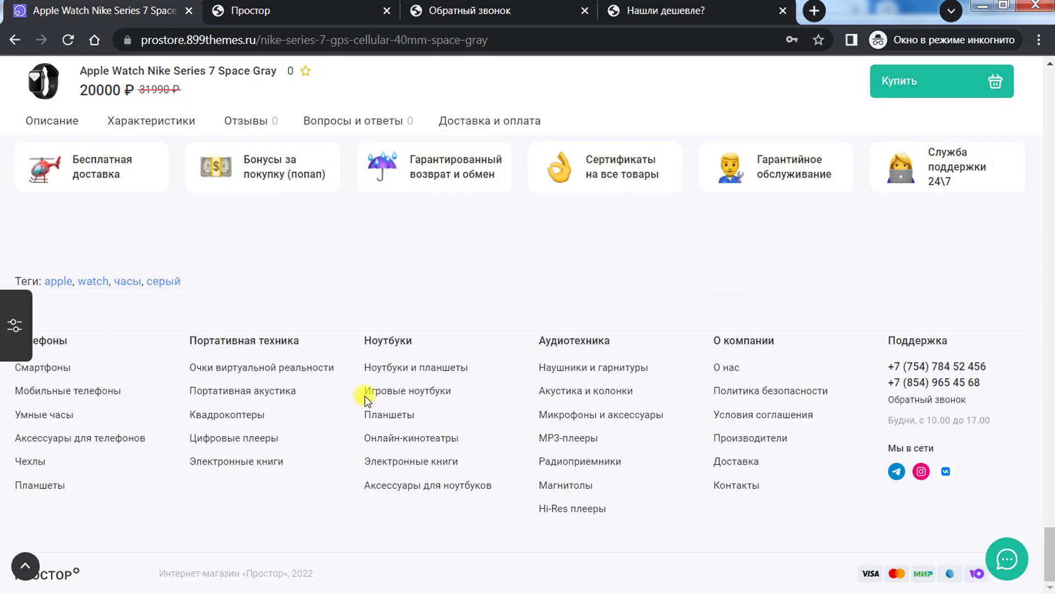
{"action": "left_click", "coordinate": [26, 566]}
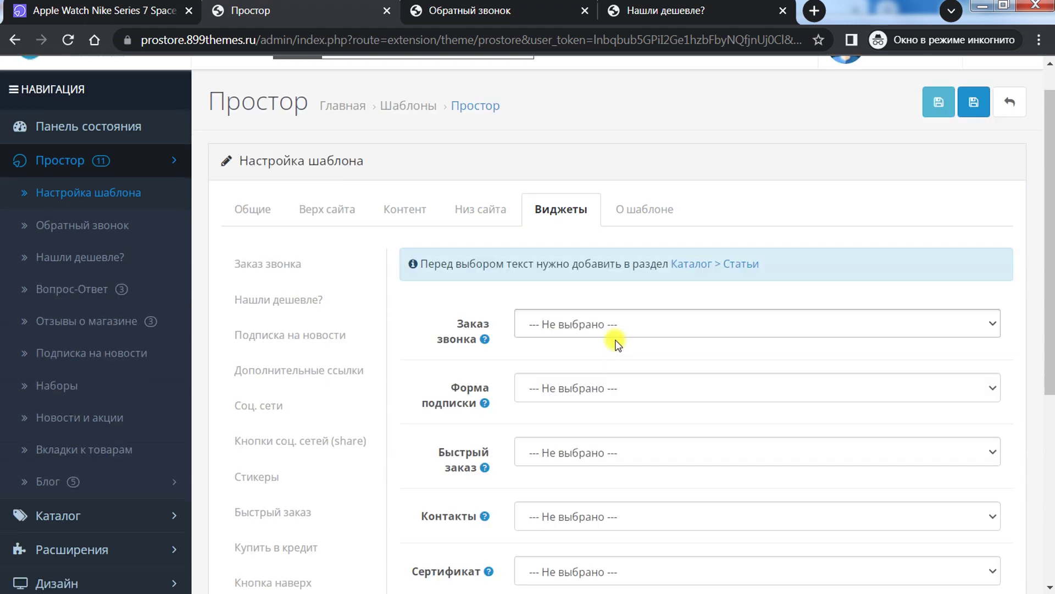
Step: Set the callback and subscription form consent texts to the personal-data consent article
{"action": "scroll", "coordinate": [612, 337], "scroll_direction": "down", "scroll_amount": 3}
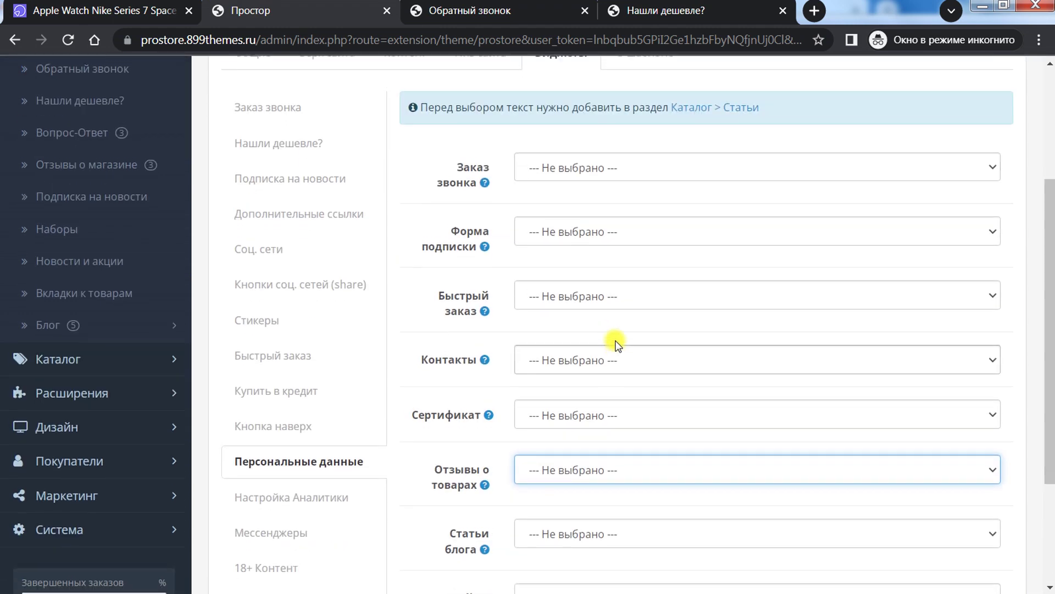
{"action": "scroll", "coordinate": [612, 341], "scroll_direction": "up", "scroll_amount": 3}
{"action": "mouse_move", "coordinate": [481, 342]}
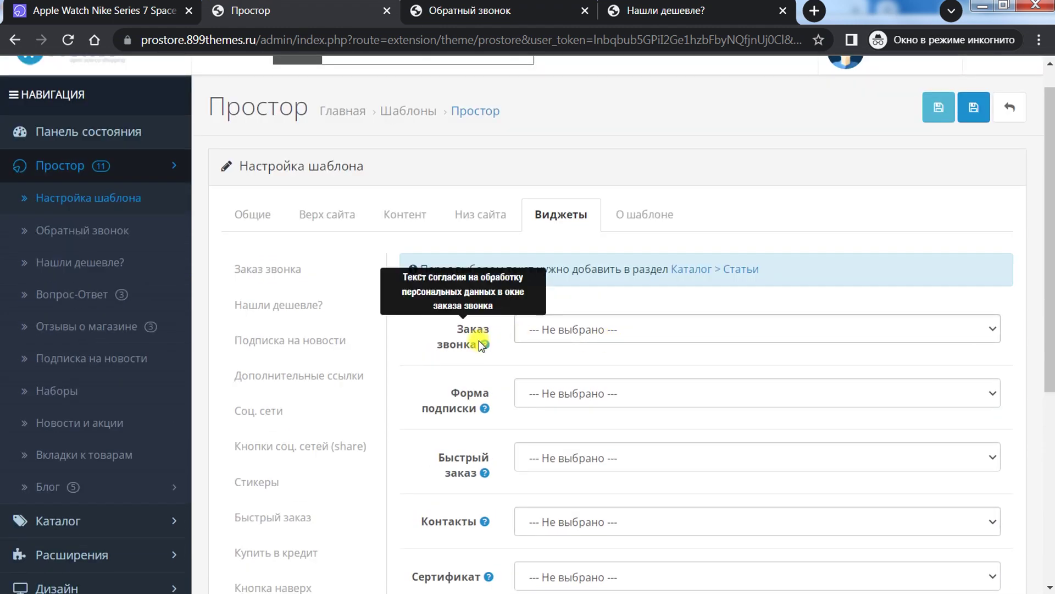
{"action": "left_click", "coordinate": [549, 330]}
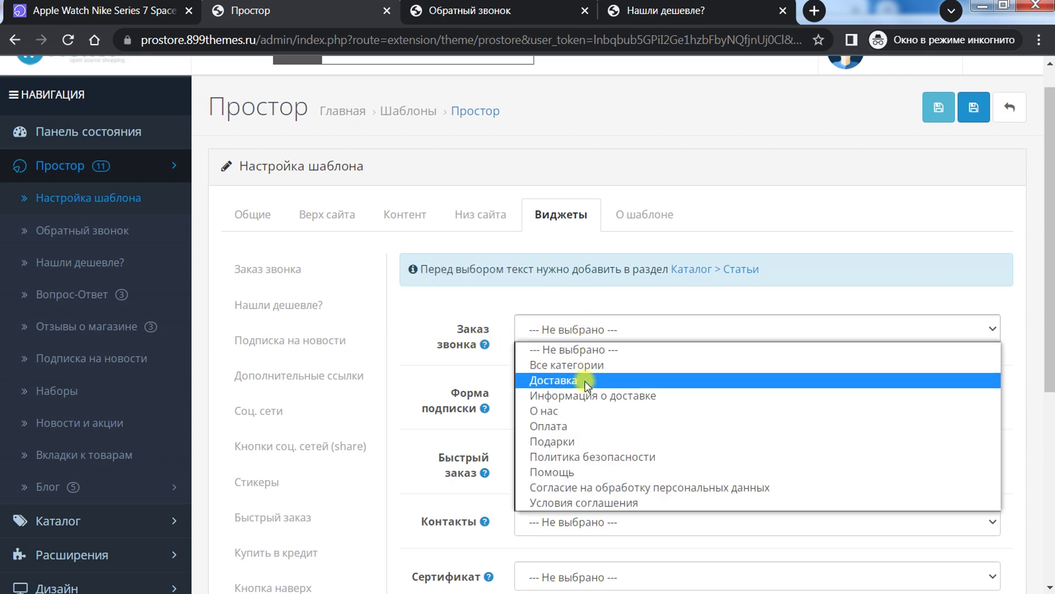
{"action": "left_click", "coordinate": [587, 486]}
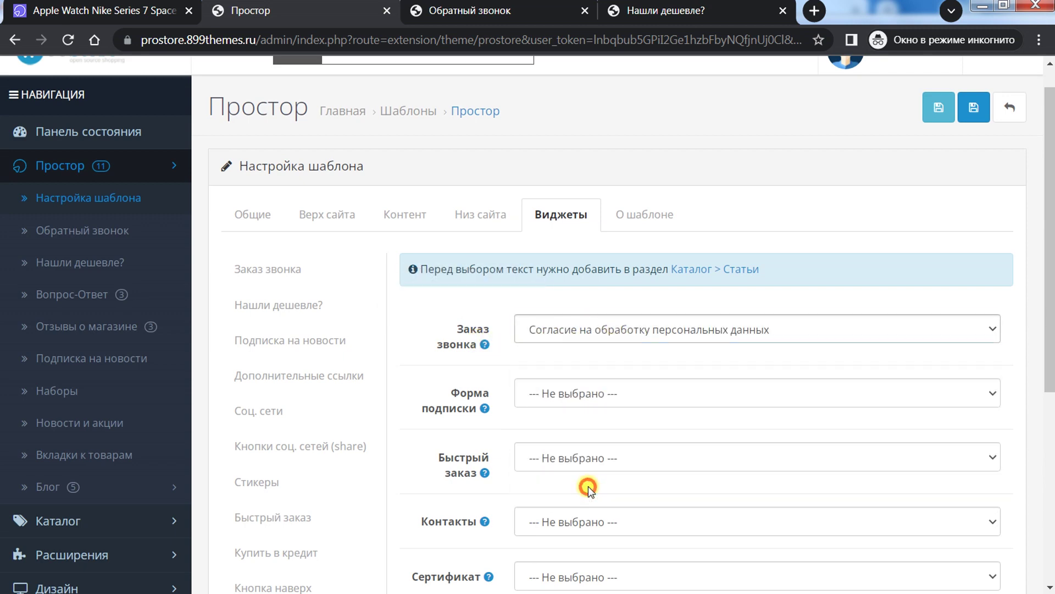
{"action": "mouse_move", "coordinate": [480, 410]}
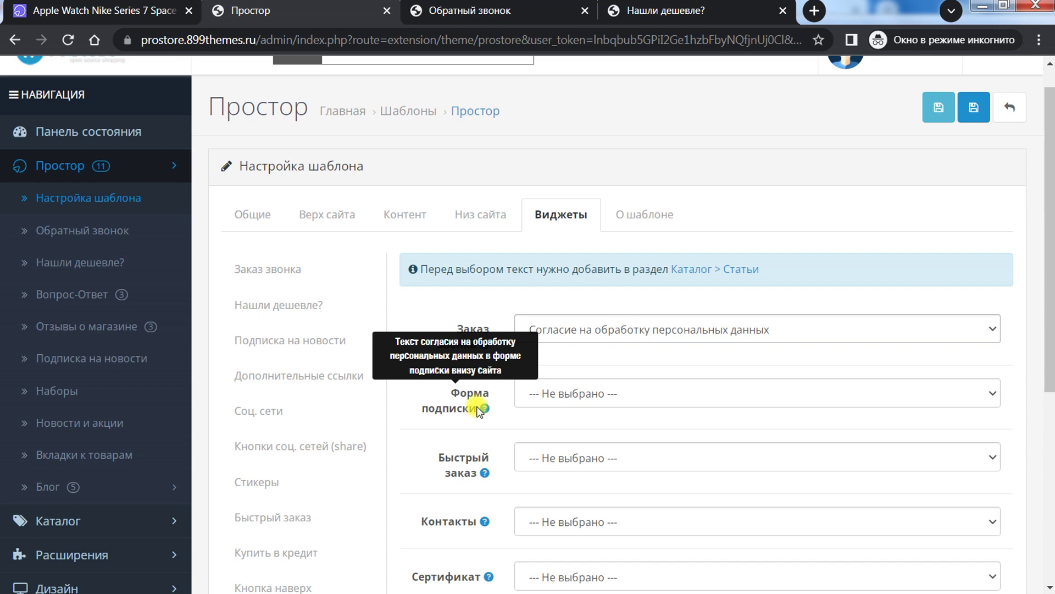
{"action": "left_click", "coordinate": [631, 393]}
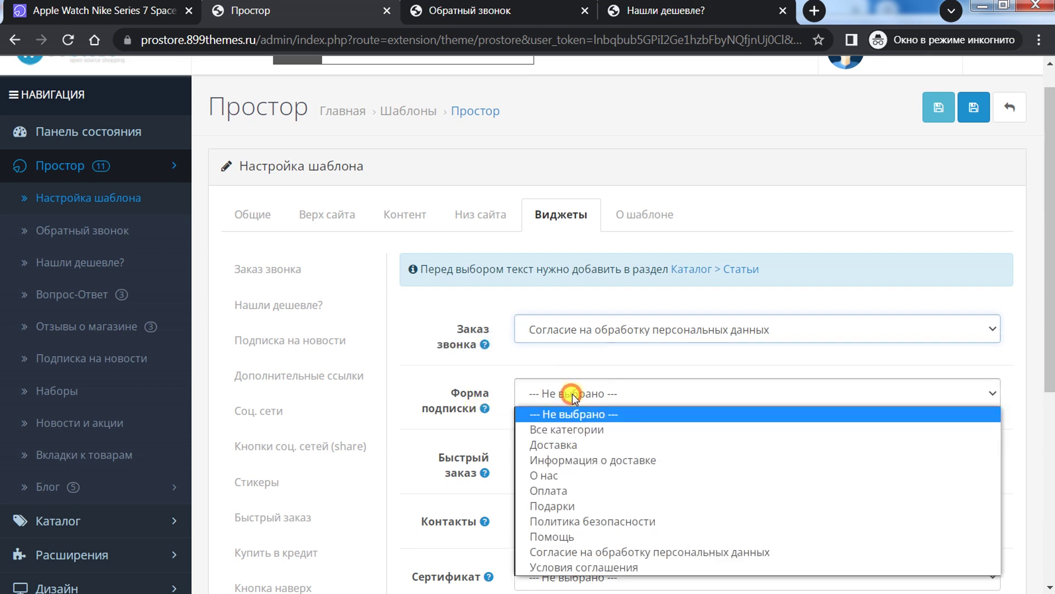
{"action": "left_click", "coordinate": [598, 552]}
Step: Set the cookie files notice text to Политика безопасности
{"action": "scroll", "coordinate": [573, 503], "scroll_direction": "down", "scroll_amount": 3}
{"action": "mouse_move", "coordinate": [474, 296]}
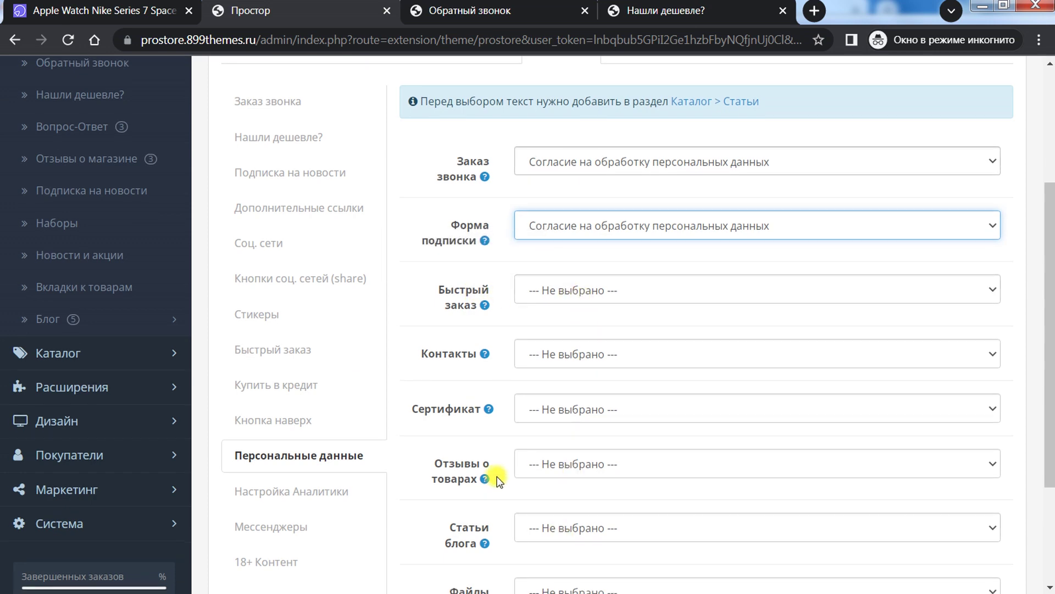
{"action": "scroll", "coordinate": [498, 479], "scroll_direction": "down", "scroll_amount": 3}
{"action": "left_click", "coordinate": [546, 426]}
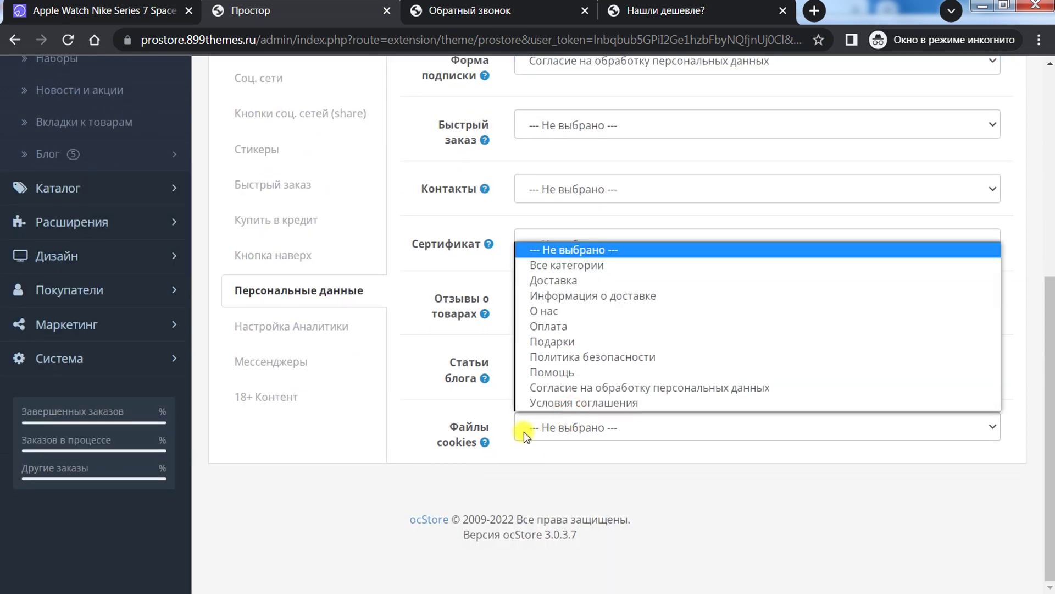
{"action": "left_click", "coordinate": [578, 357]}
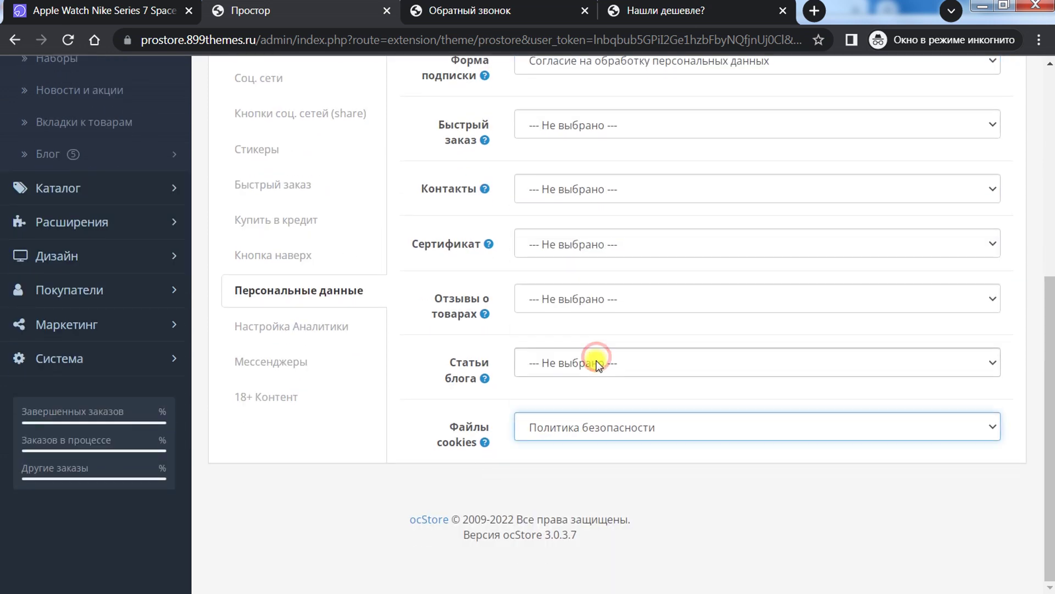
{"action": "scroll", "coordinate": [472, 483], "scroll_direction": "up", "scroll_amount": 5}
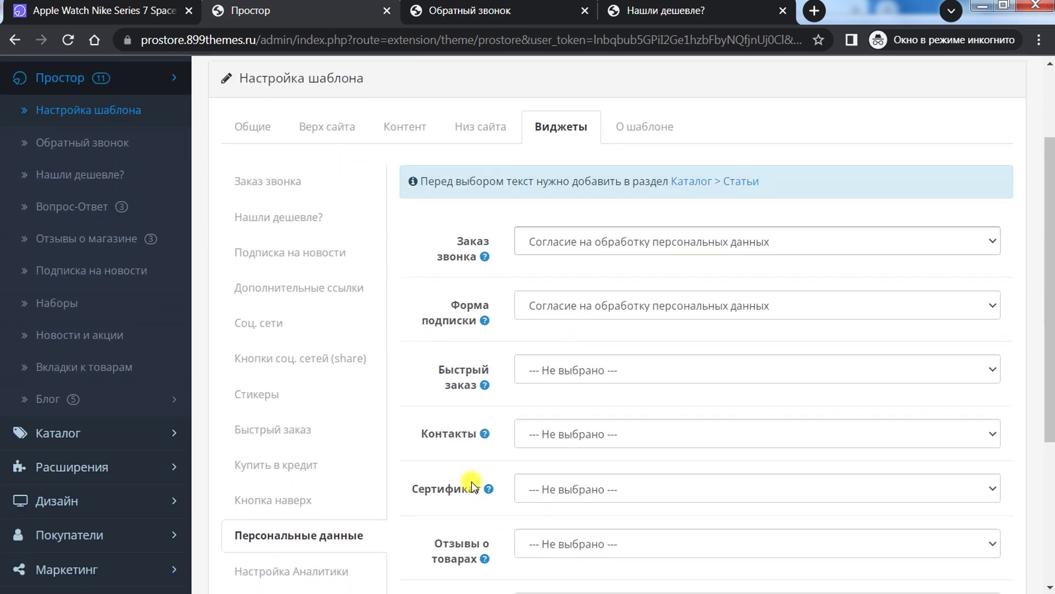
{"action": "scroll", "coordinate": [472, 482], "scroll_direction": "down", "scroll_amount": 5}
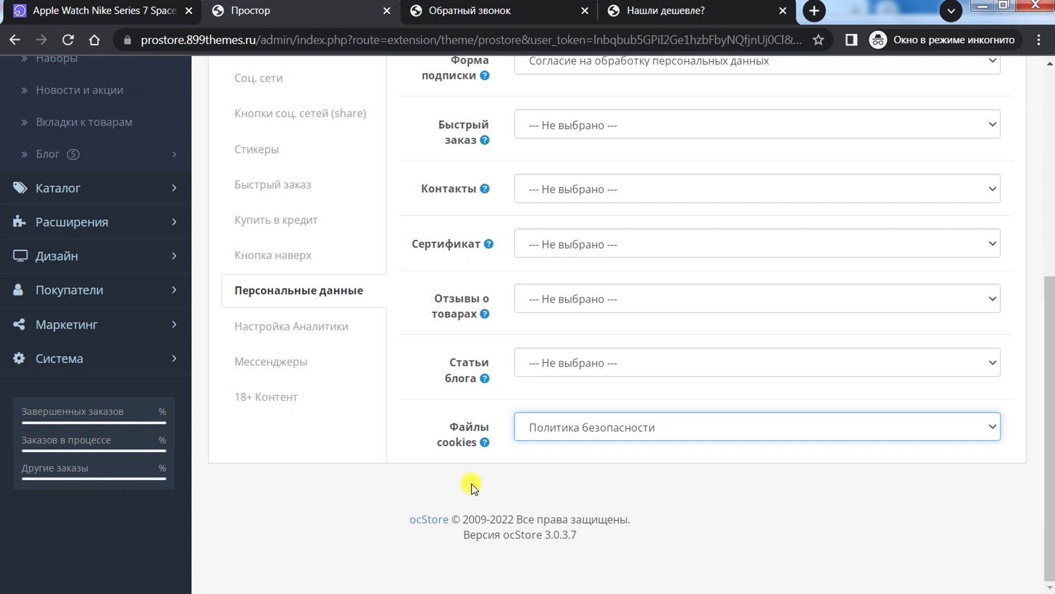
{"action": "scroll", "coordinate": [419, 483], "scroll_direction": "up", "scroll_amount": 6}
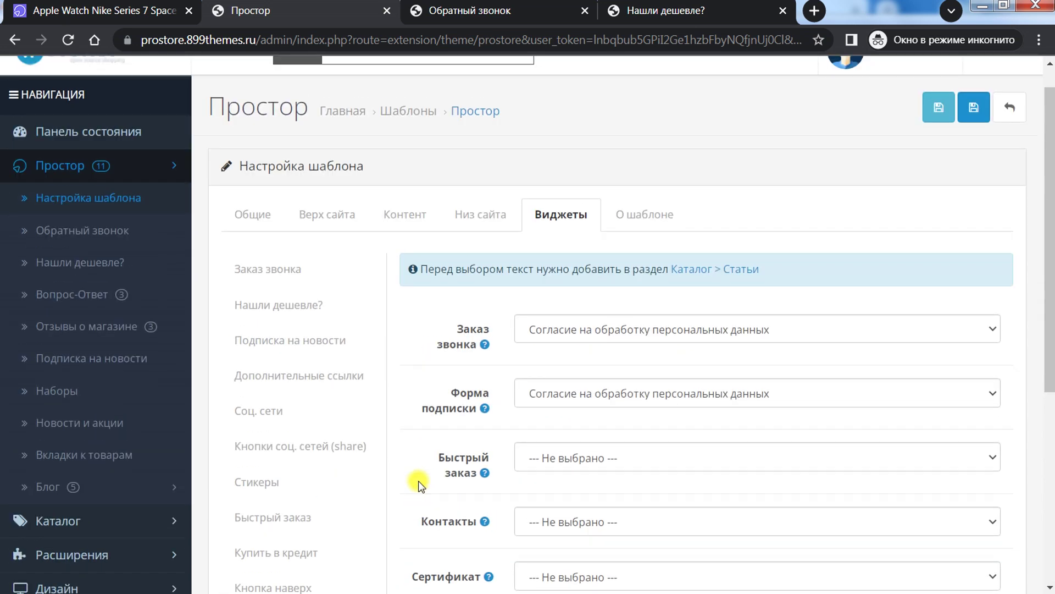
{"action": "scroll", "coordinate": [419, 484], "scroll_direction": "down", "scroll_amount": 6}
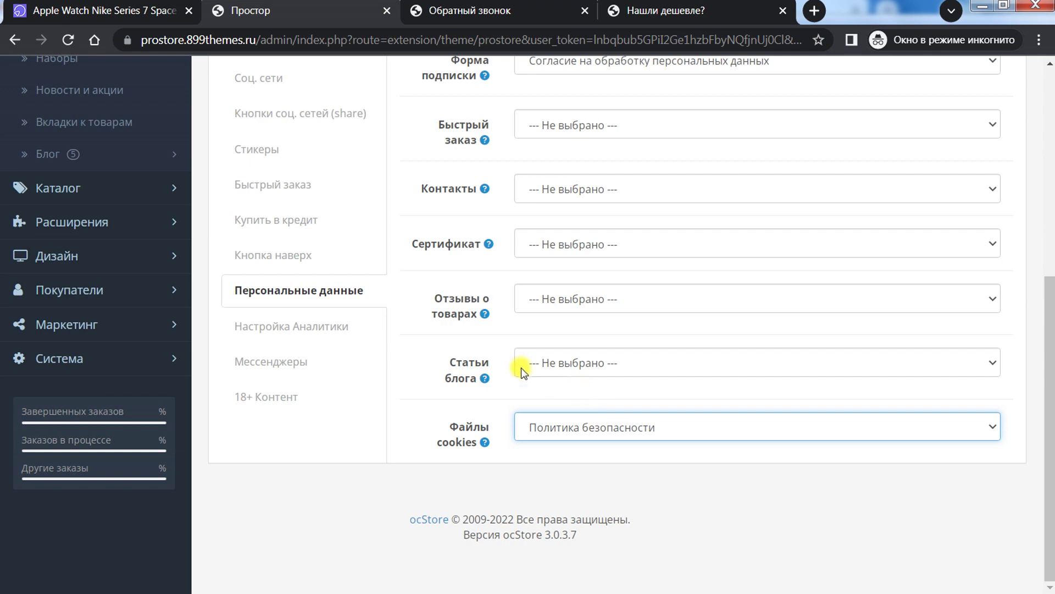
Step: Open Настройка Аналитики and scroll through the Коммерция Google and event label fields
{"action": "left_click", "coordinate": [289, 331]}
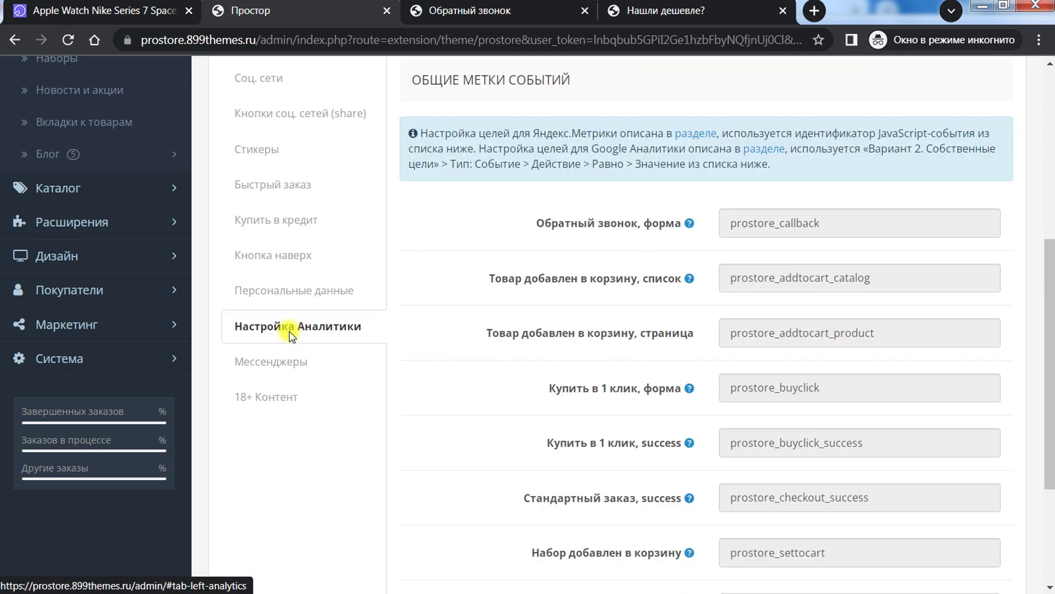
{"action": "left_click_drag", "start_coordinate": [1051, 317], "coordinate": [1036, 231]}
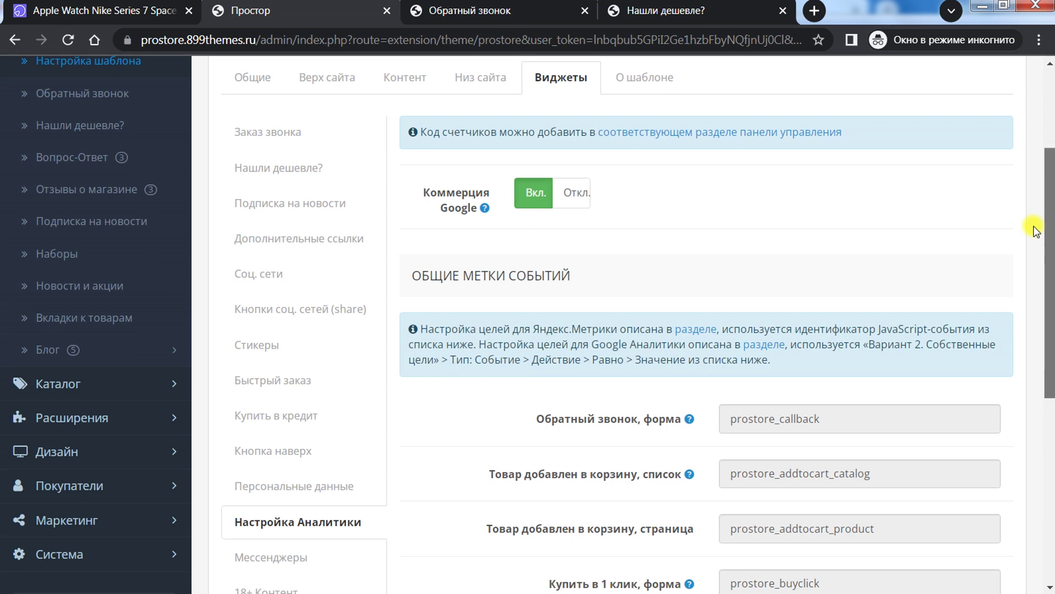
{"action": "mouse_move", "coordinate": [1036, 231]}
{"action": "left_mouse_down"}
{"action": "mouse_move", "coordinate": [1030, 357]}
{"action": "mouse_move", "coordinate": [1033, 233]}
{"action": "left_mouse_up"}
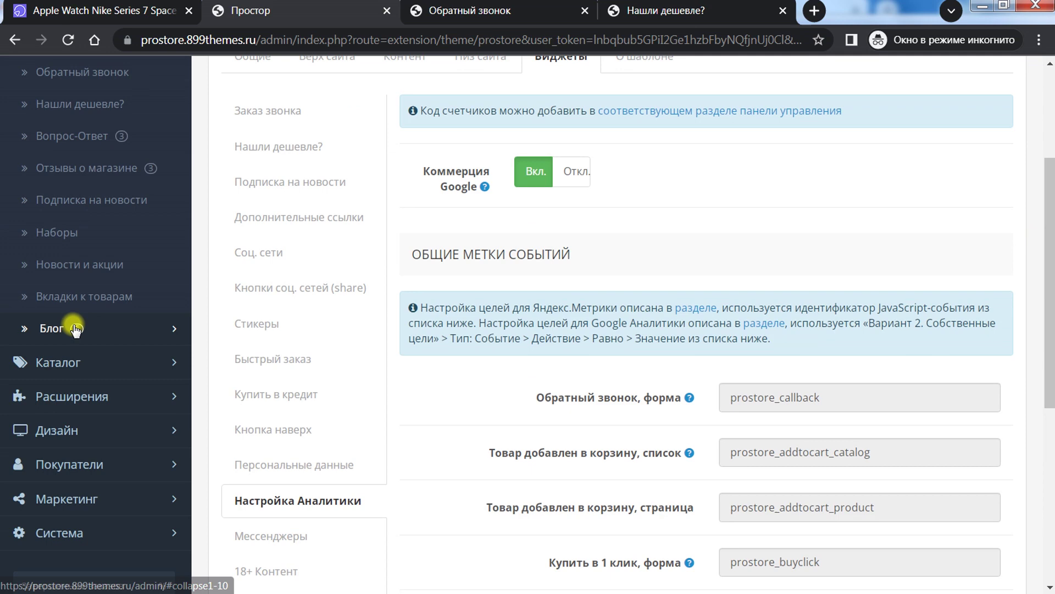
{"action": "left_click", "coordinate": [83, 391]}
Step: Open Extensions in a new tab filtered to Каналы продвижения, then return to the theme settings
{"action": "right_click", "coordinate": [80, 469]}
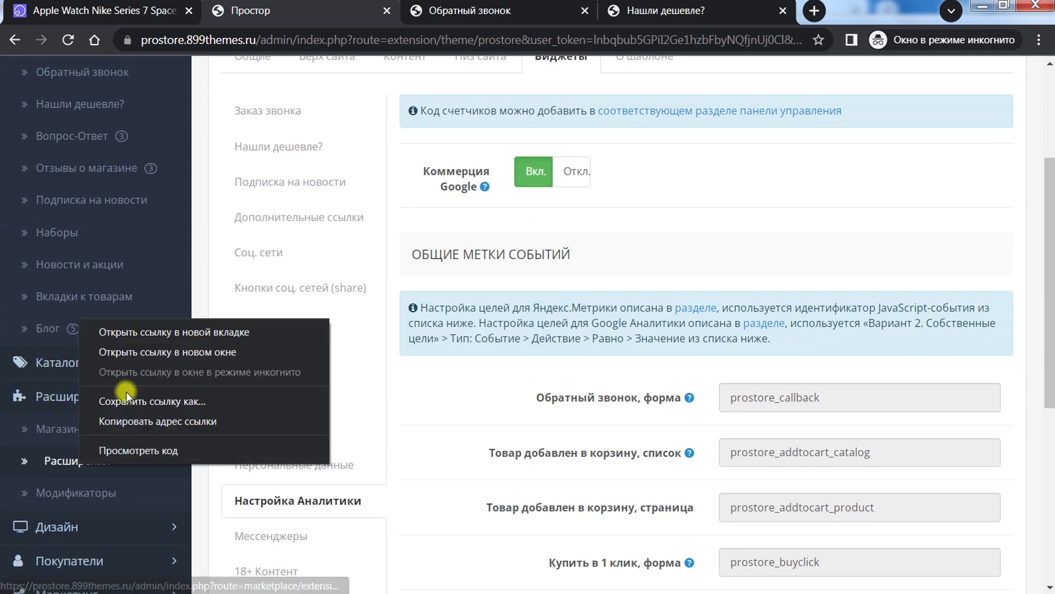
{"action": "left_click", "coordinate": [136, 329]}
{"action": "left_click", "coordinate": [400, 6]}
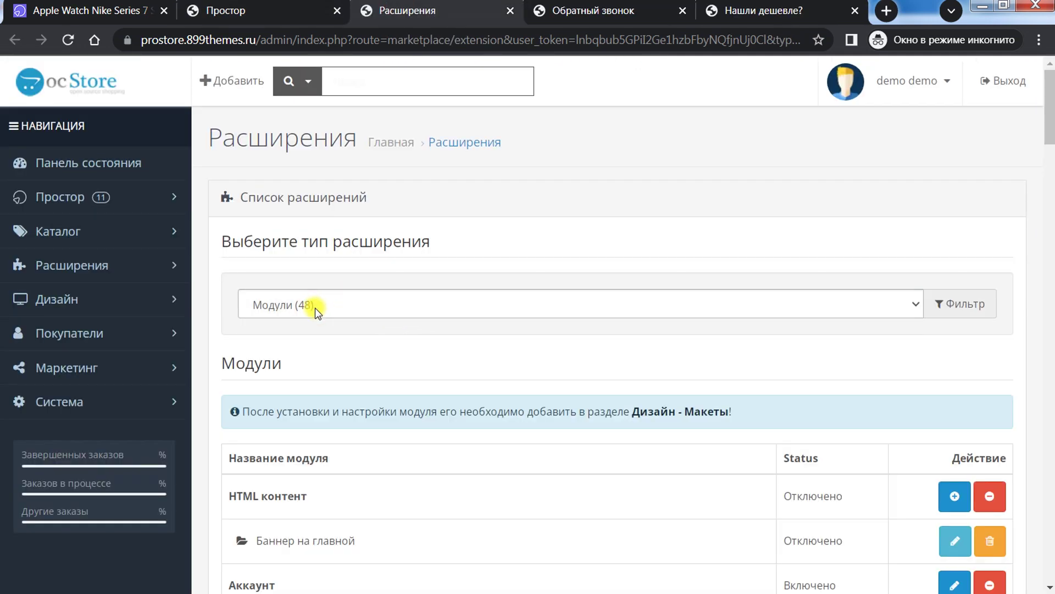
{"action": "left_click", "coordinate": [319, 306]}
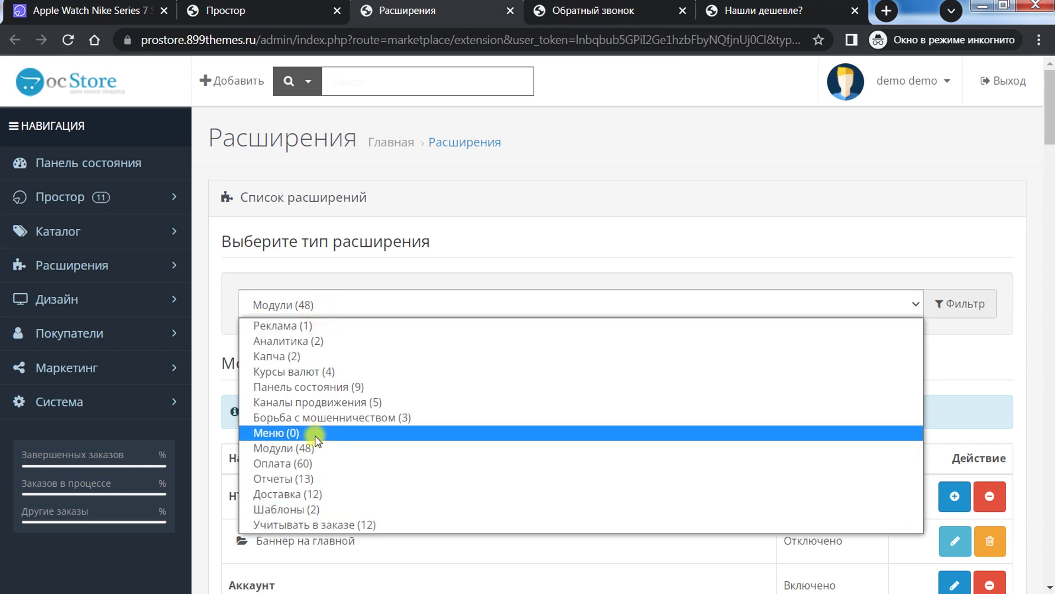
{"action": "left_click", "coordinate": [315, 403]}
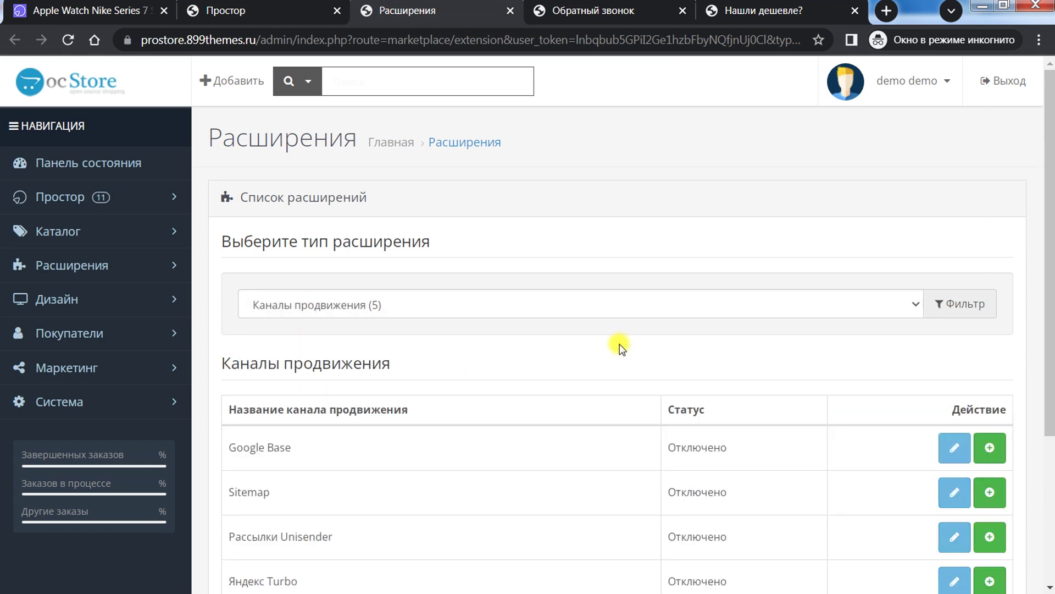
{"action": "scroll", "coordinate": [621, 342], "scroll_direction": "down", "scroll_amount": 4}
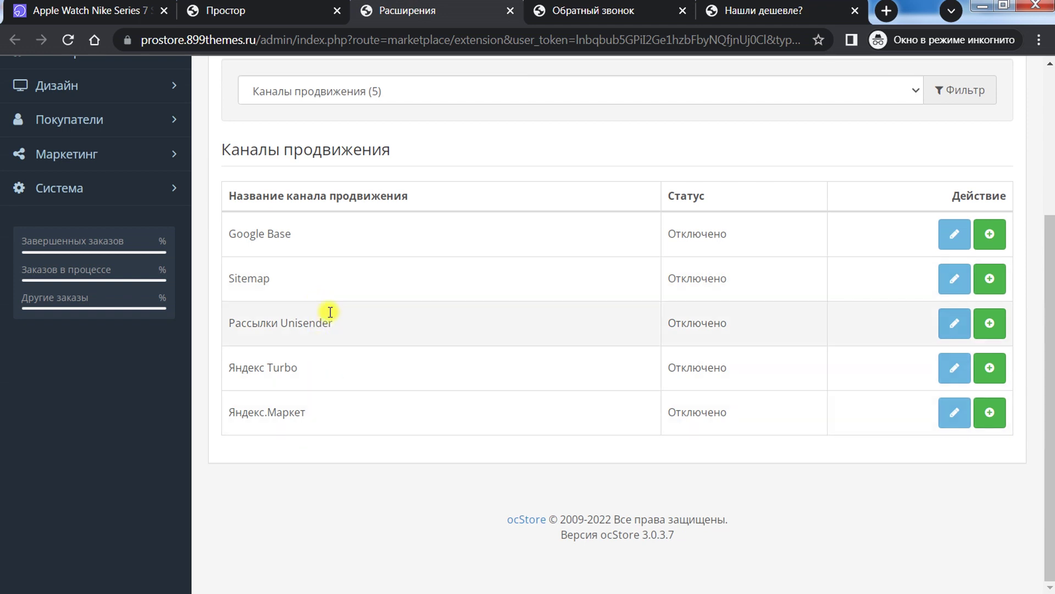
{"action": "left_click", "coordinate": [239, 3]}
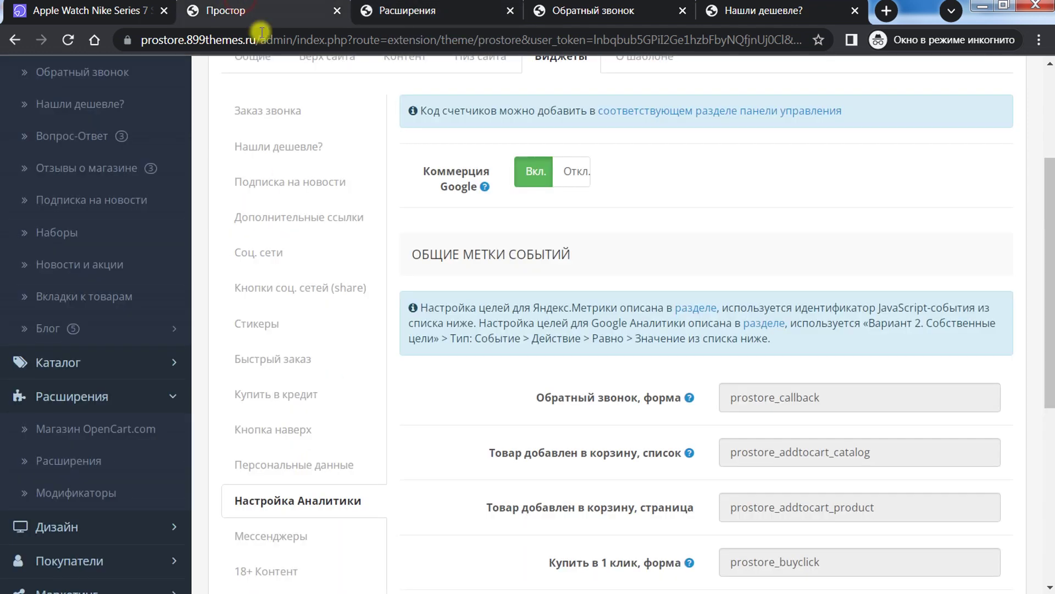
Step: Select the Яндекс.Метрики instructions and the prostore_callback and prostore_addtocart_catalog labels to inspect them
{"action": "left_click_drag", "start_coordinate": [1050, 202], "coordinate": [1050, 266]}
{"action": "scroll", "coordinate": [791, 242], "scroll_direction": "up", "scroll_amount": 2}
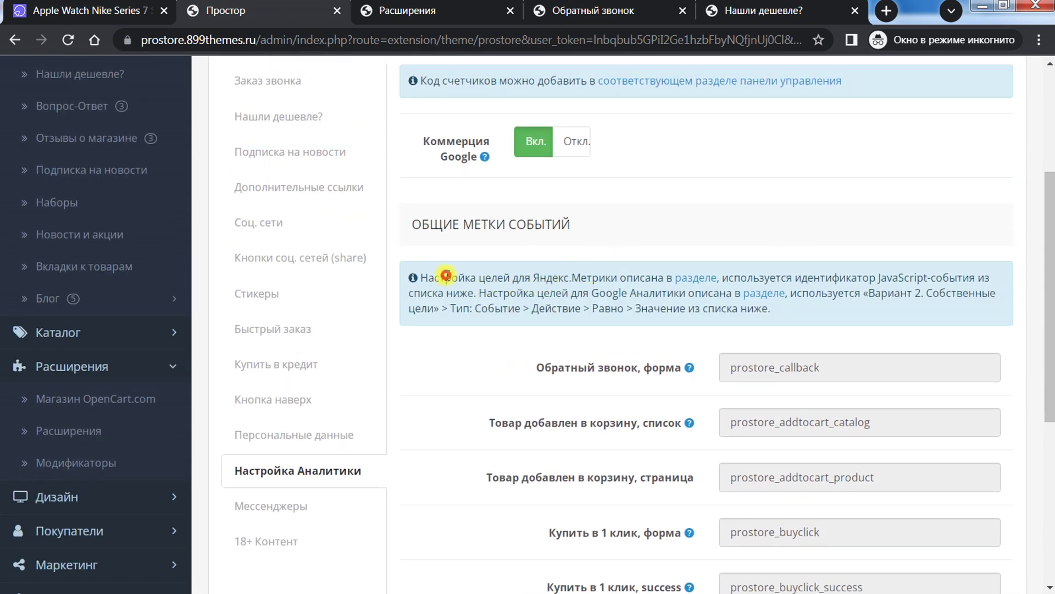
{"action": "left_click_drag", "start_coordinate": [446, 275], "coordinate": [866, 274]}
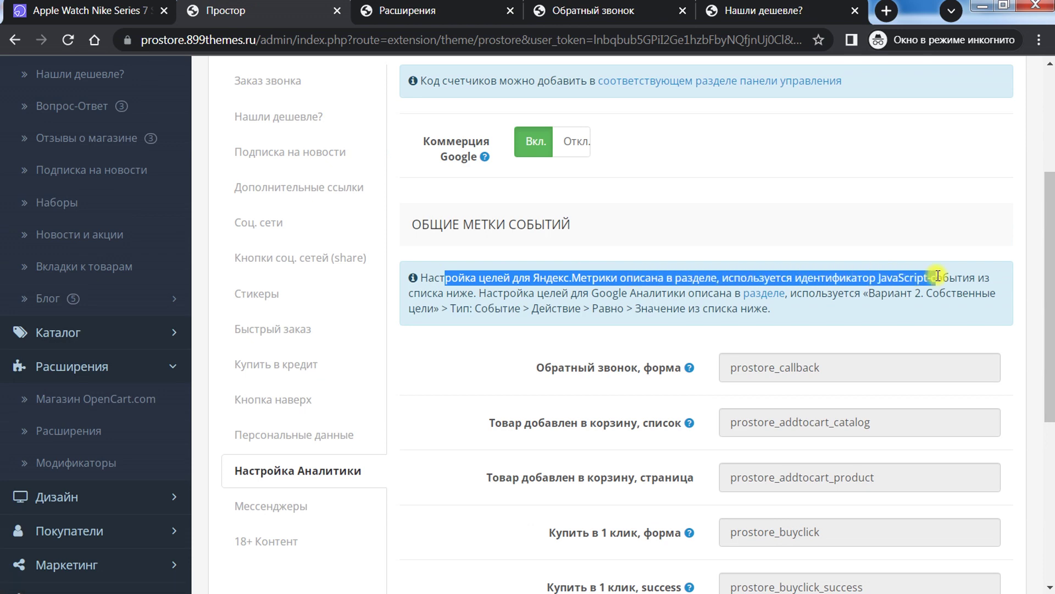
{"action": "left_click", "coordinate": [929, 301]}
{"action": "scroll", "coordinate": [906, 244], "scroll_direction": "down", "scroll_amount": 3}
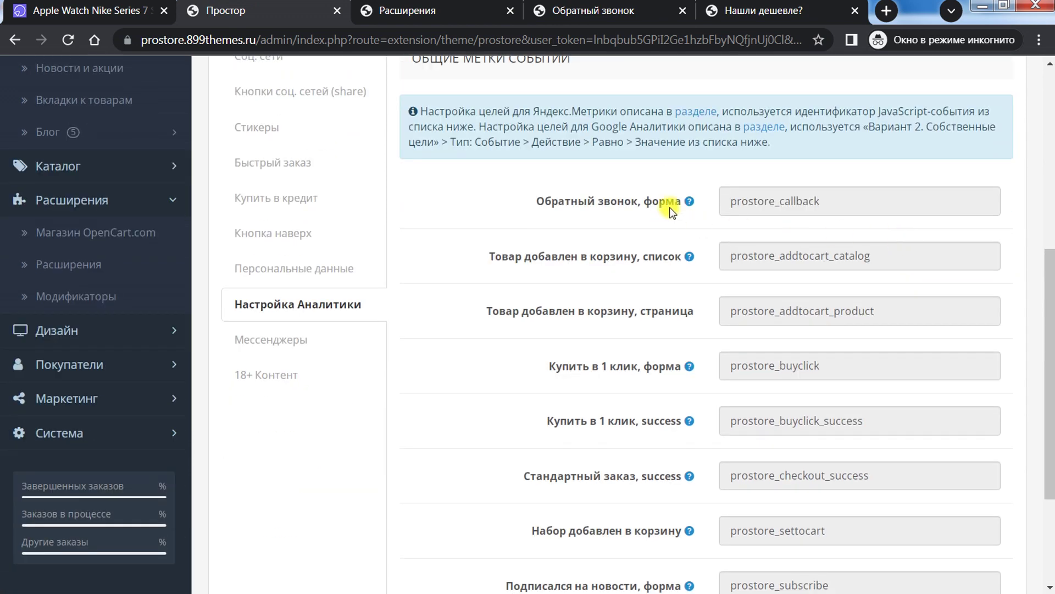
{"action": "left_click_drag", "start_coordinate": [845, 202], "coordinate": [717, 199]}
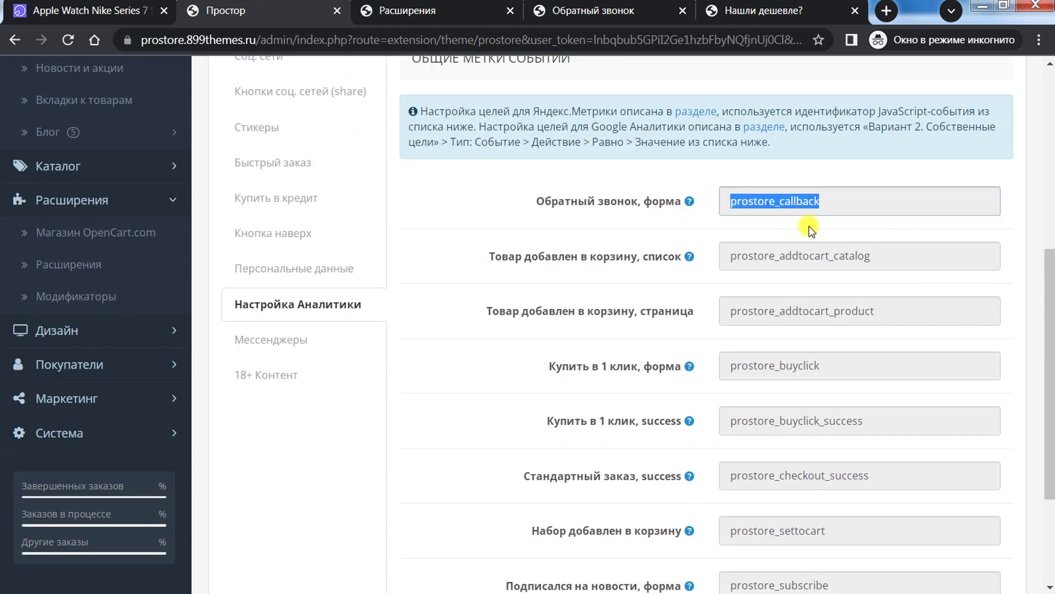
{"action": "left_click_drag", "start_coordinate": [890, 258], "coordinate": [710, 257]}
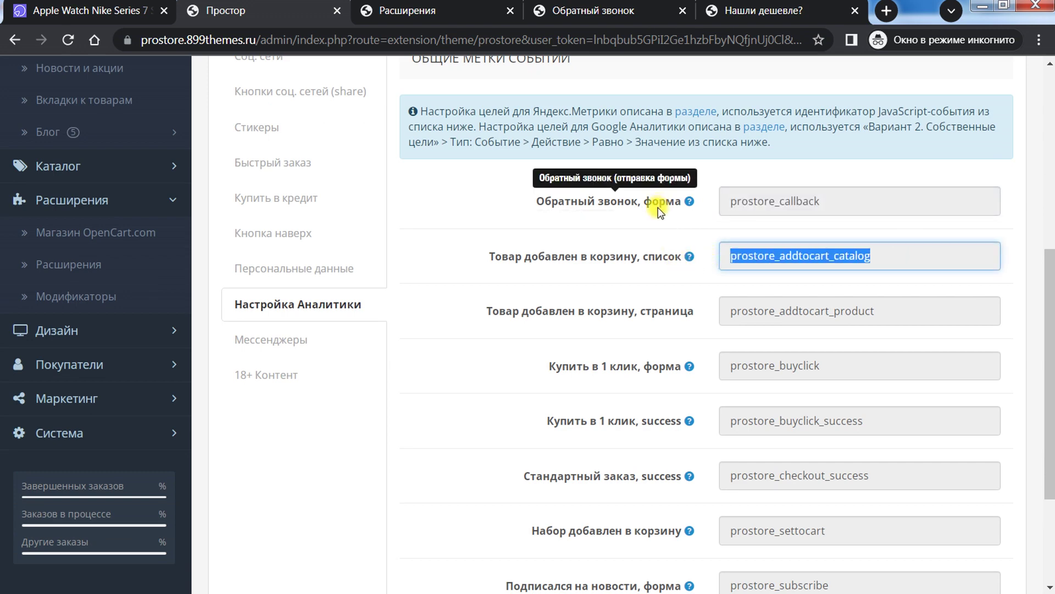
{"action": "left_click_drag", "start_coordinate": [843, 198], "coordinate": [675, 192]}
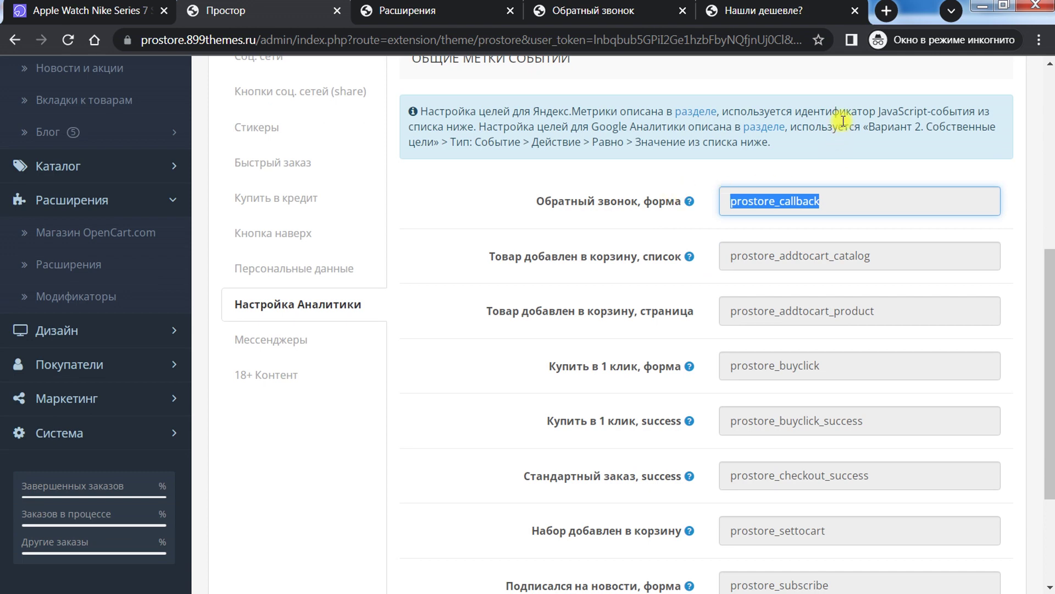
{"action": "left_click_drag", "start_coordinate": [844, 117], "coordinate": [971, 114]}
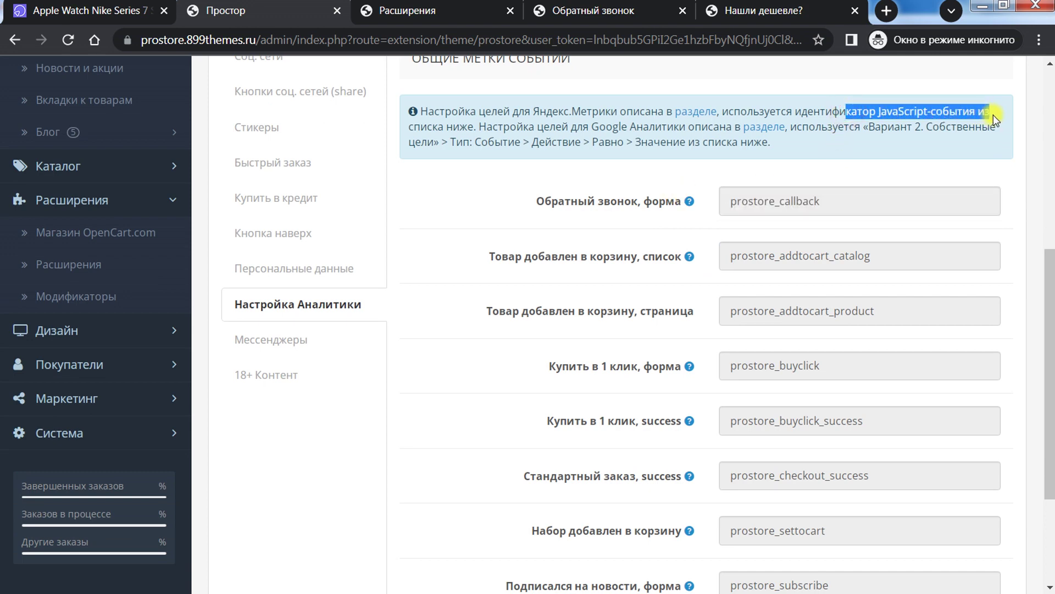
{"action": "left_click_drag", "start_coordinate": [857, 204], "coordinate": [742, 205]}
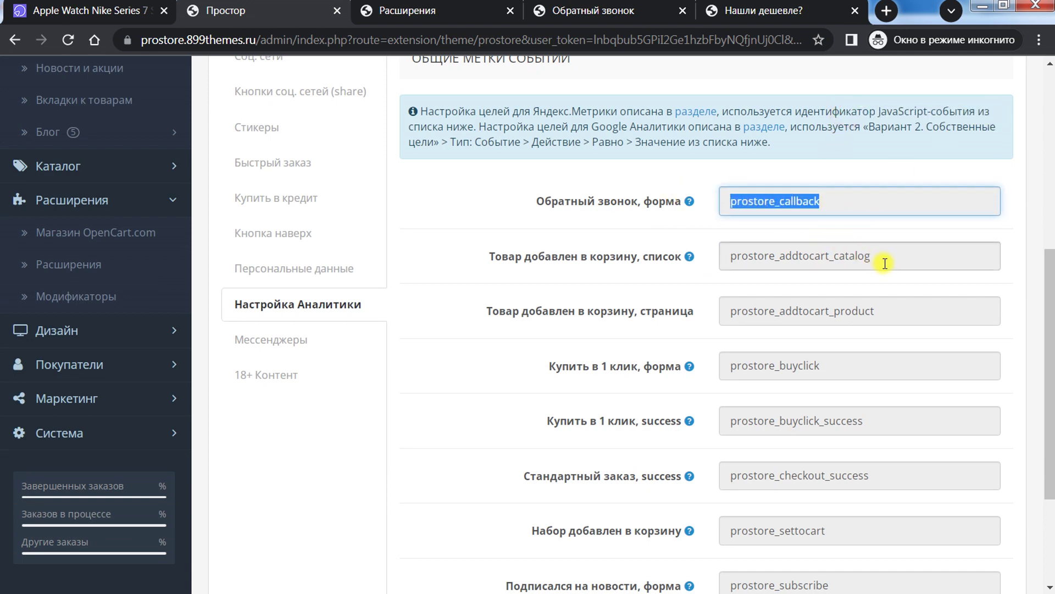
{"action": "left_click_drag", "start_coordinate": [890, 263], "coordinate": [720, 262]}
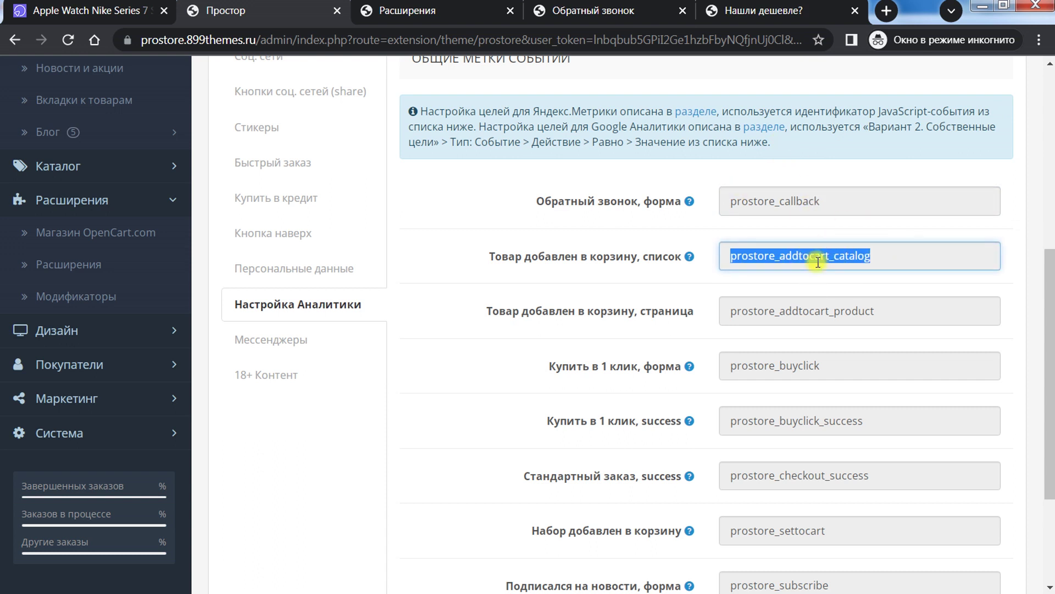
{"action": "left_click", "coordinate": [534, 205]}
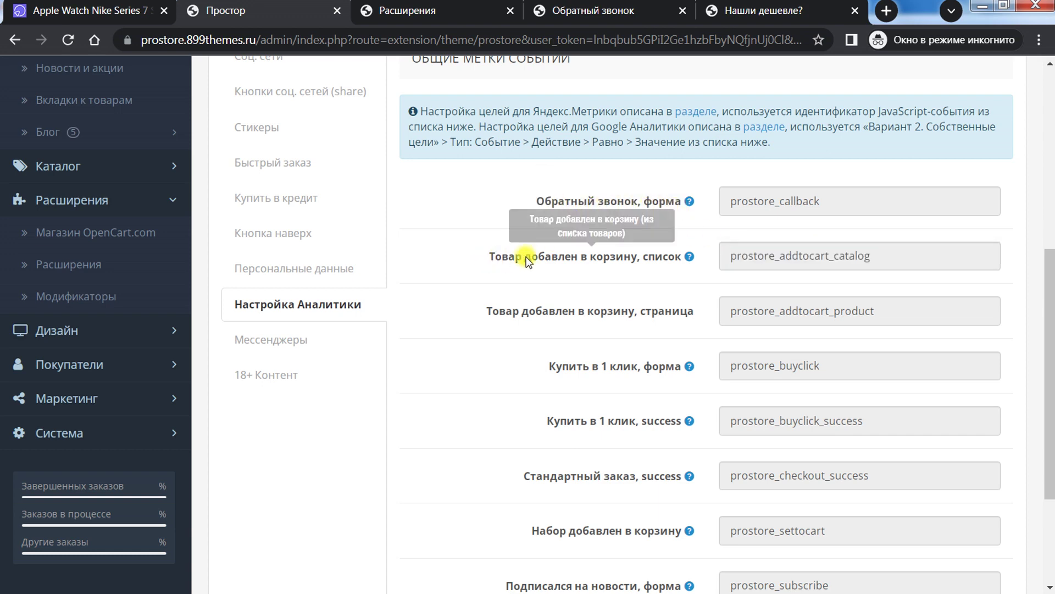
Step: Scroll the goal identifiers down to prostore_subscribe and reselect the callback and add-to-cart ones
{"action": "scroll", "coordinate": [614, 310], "scroll_direction": "down", "scroll_amount": 1}
{"action": "scroll", "coordinate": [614, 310], "scroll_direction": "down", "scroll_amount": 3}
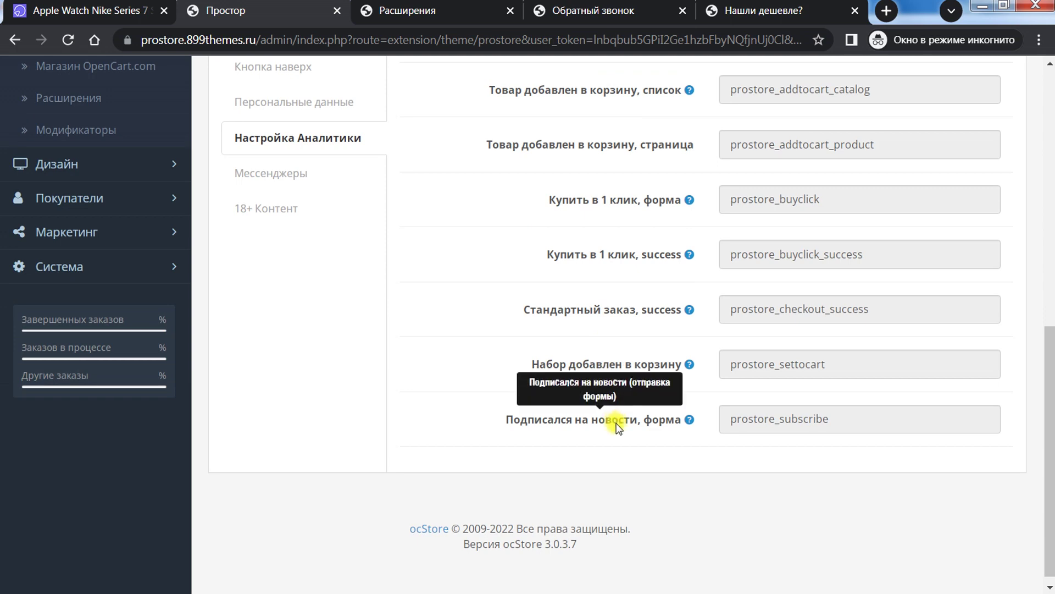
{"action": "scroll", "coordinate": [624, 206], "scroll_direction": "up", "scroll_amount": 3}
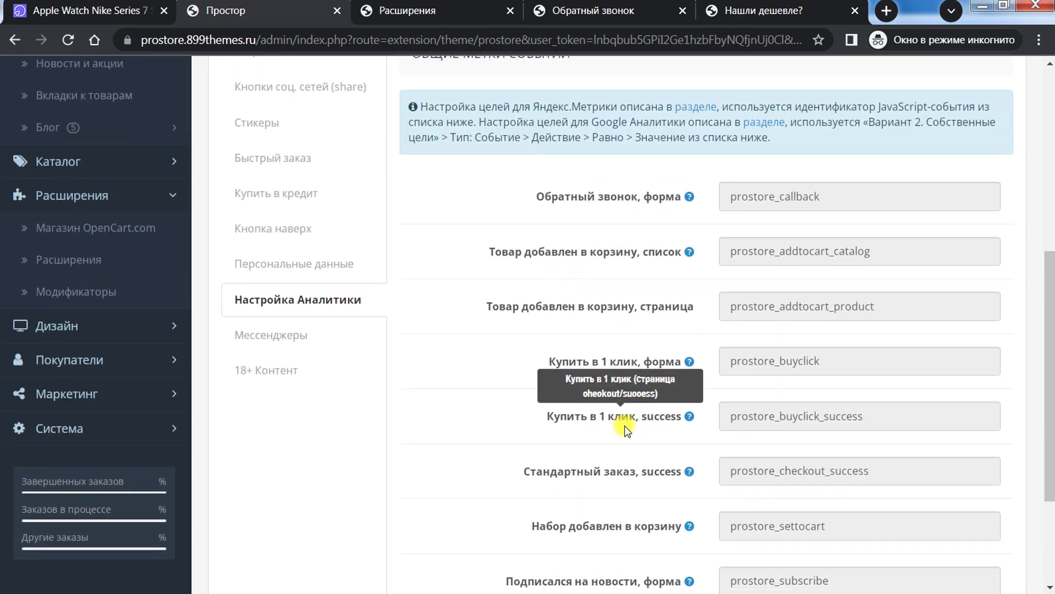
{"action": "scroll", "coordinate": [627, 417], "scroll_direction": "down", "scroll_amount": 3}
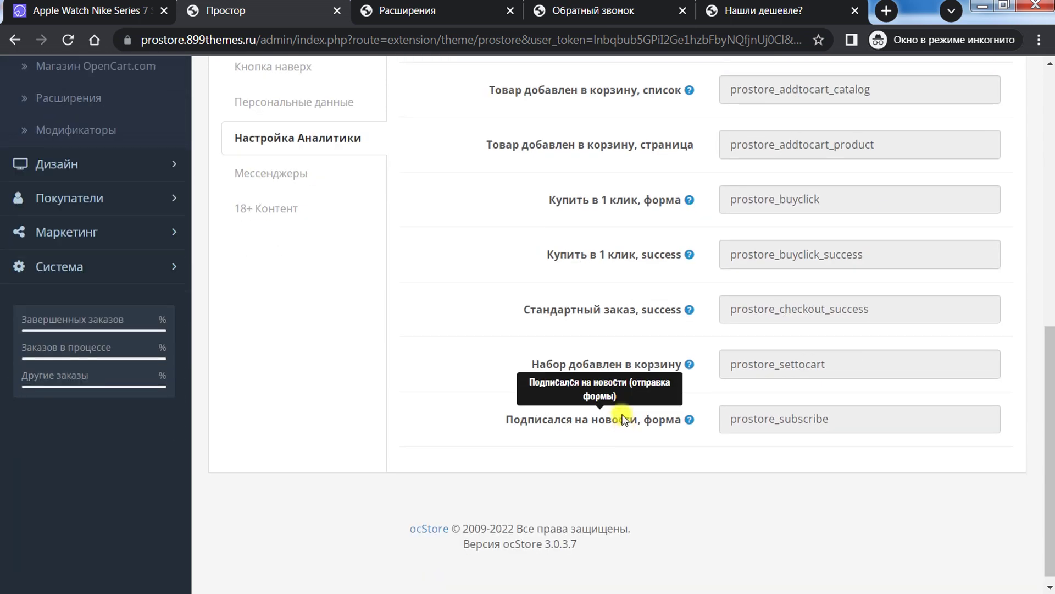
{"action": "scroll", "coordinate": [550, 344], "scroll_direction": "up", "scroll_amount": 3}
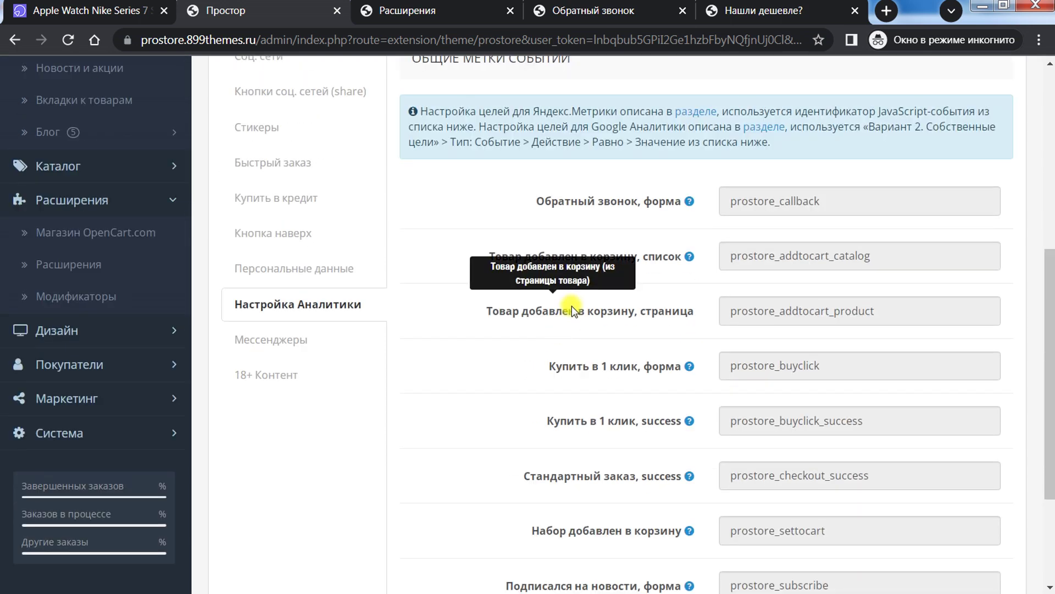
{"action": "left_click_drag", "start_coordinate": [1047, 295], "coordinate": [1047, 316]}
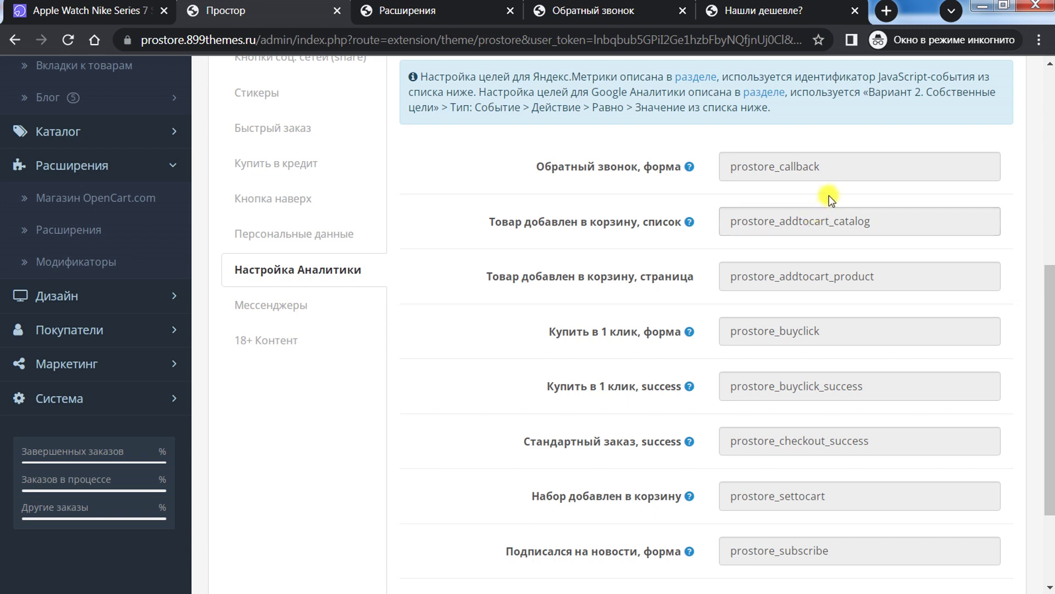
{"action": "left_click_drag", "start_coordinate": [1047, 305], "coordinate": [1047, 320]}
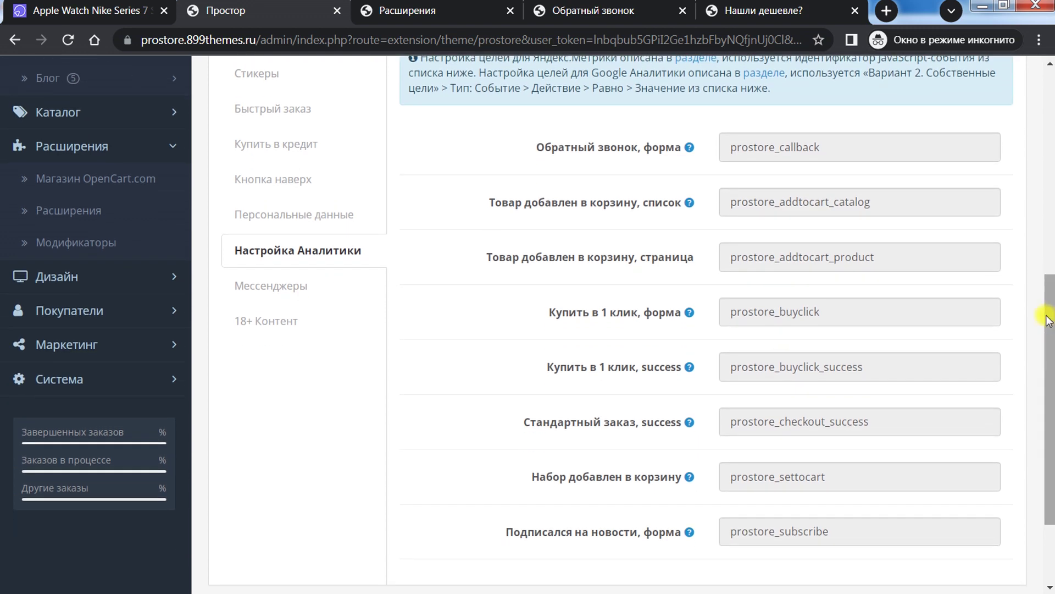
{"action": "left_click_drag", "start_coordinate": [873, 149], "coordinate": [675, 153]}
{"action": "left_click_drag", "start_coordinate": [912, 196], "coordinate": [658, 189]}
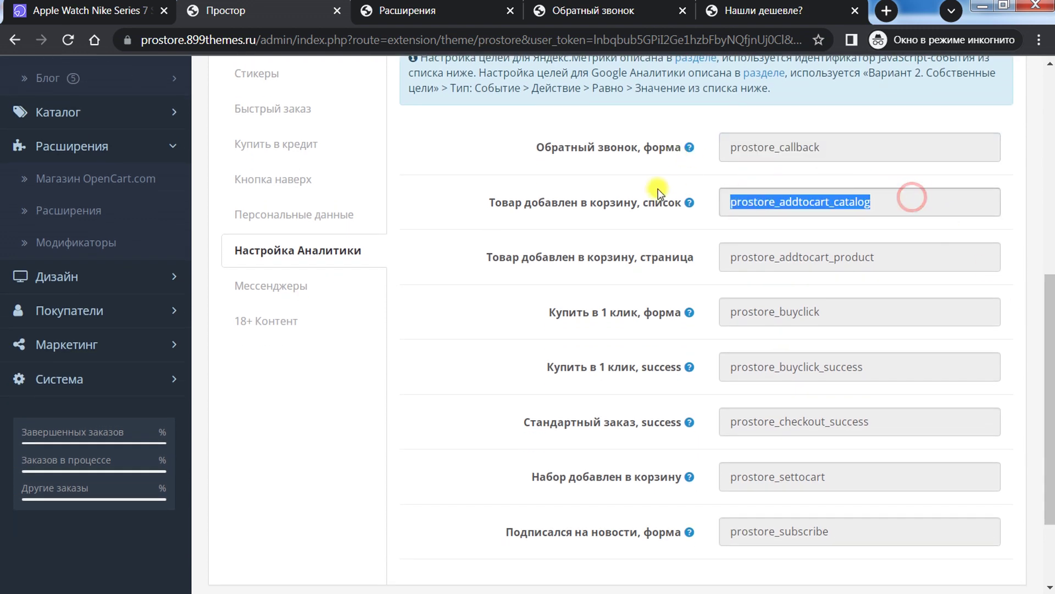
{"action": "mouse_move", "coordinate": [603, 216]}
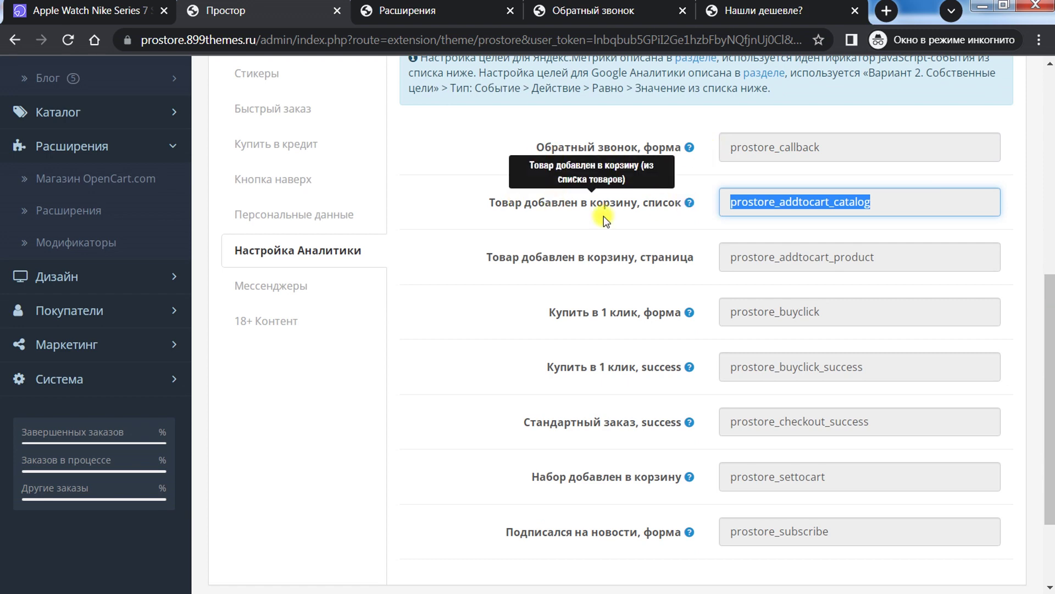
{"action": "mouse_move", "coordinate": [633, 266]}
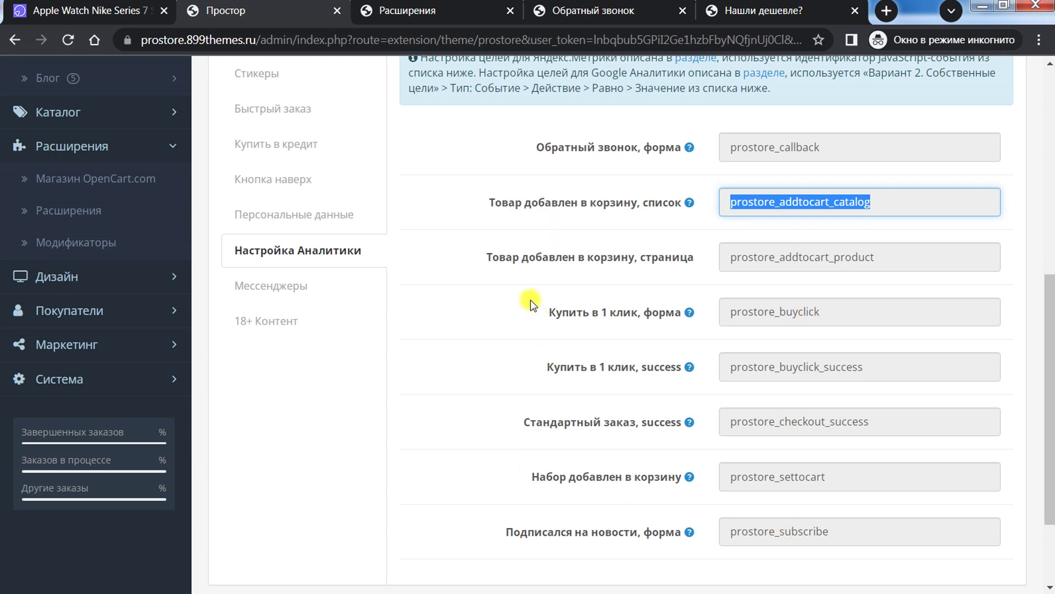
{"action": "left_click", "coordinate": [525, 237]}
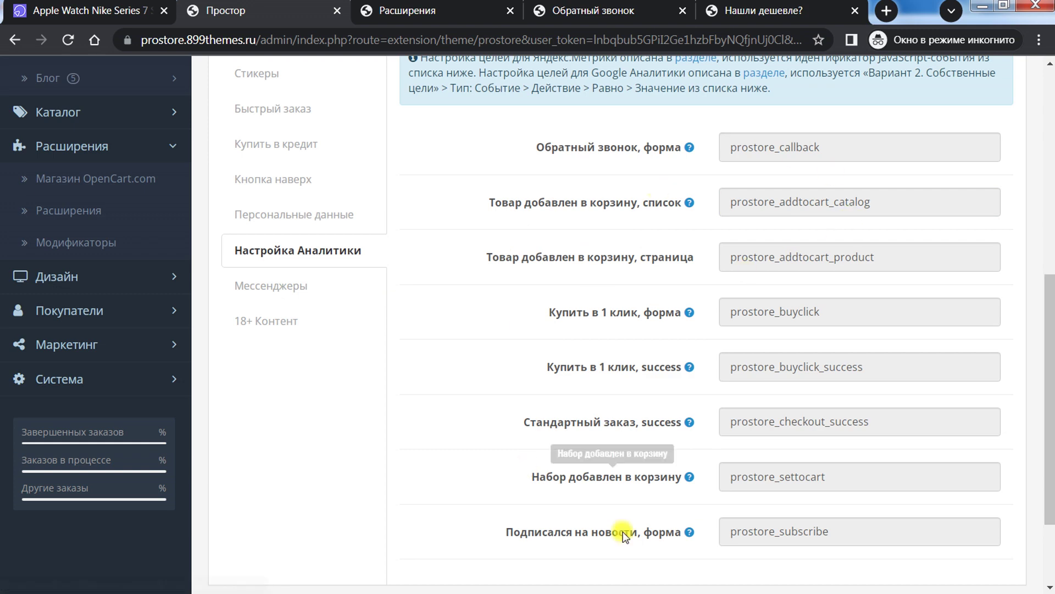
Step: Open the Messengers widget settings, which show it enabled and positioned bottom-right
{"action": "left_click", "coordinate": [267, 283]}
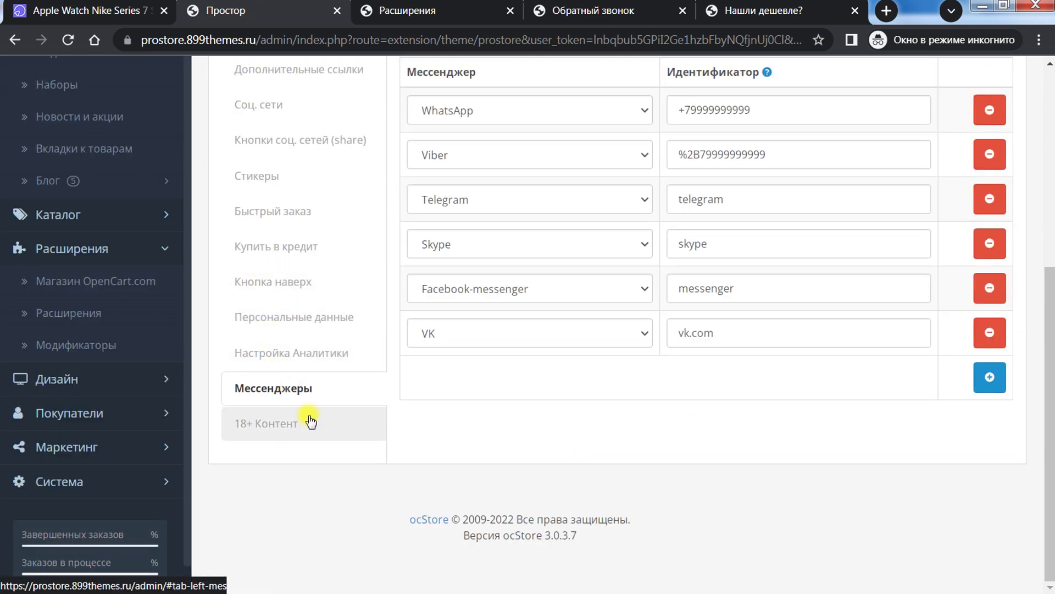
{"action": "scroll", "coordinate": [346, 450], "scroll_direction": "up", "scroll_amount": 2}
{"action": "scroll", "coordinate": [345, 450], "scroll_direction": "up", "scroll_amount": 2}
{"action": "scroll", "coordinate": [342, 441], "scroll_direction": "up", "scroll_amount": 3}
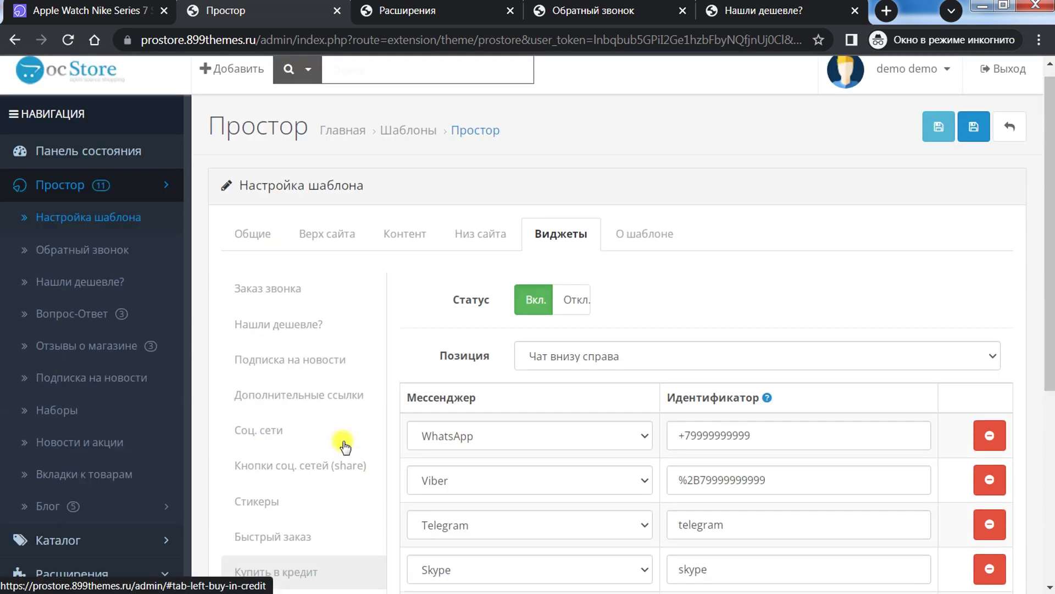
{"action": "scroll", "coordinate": [346, 444], "scroll_direction": "down", "scroll_amount": 3}
{"action": "scroll", "coordinate": [351, 441], "scroll_direction": "down", "scroll_amount": 3}
{"action": "scroll", "coordinate": [466, 414], "scroll_direction": "up", "scroll_amount": 2}
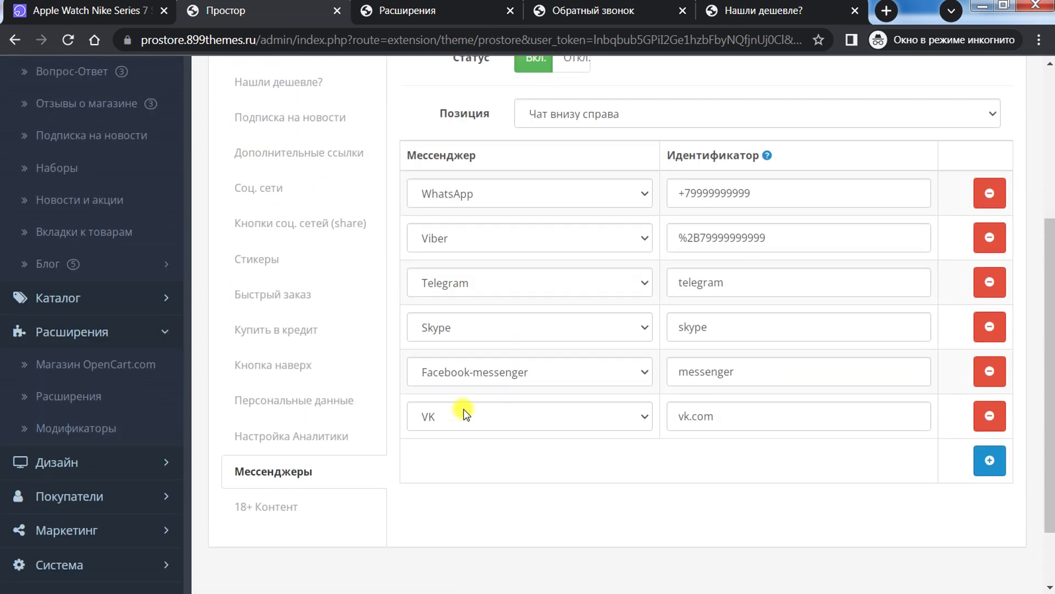
Step: Compare with the storefront chat panel and check the first row's available messenger types
{"action": "left_click", "coordinate": [117, 4]}
{"action": "left_click", "coordinate": [1008, 552]}
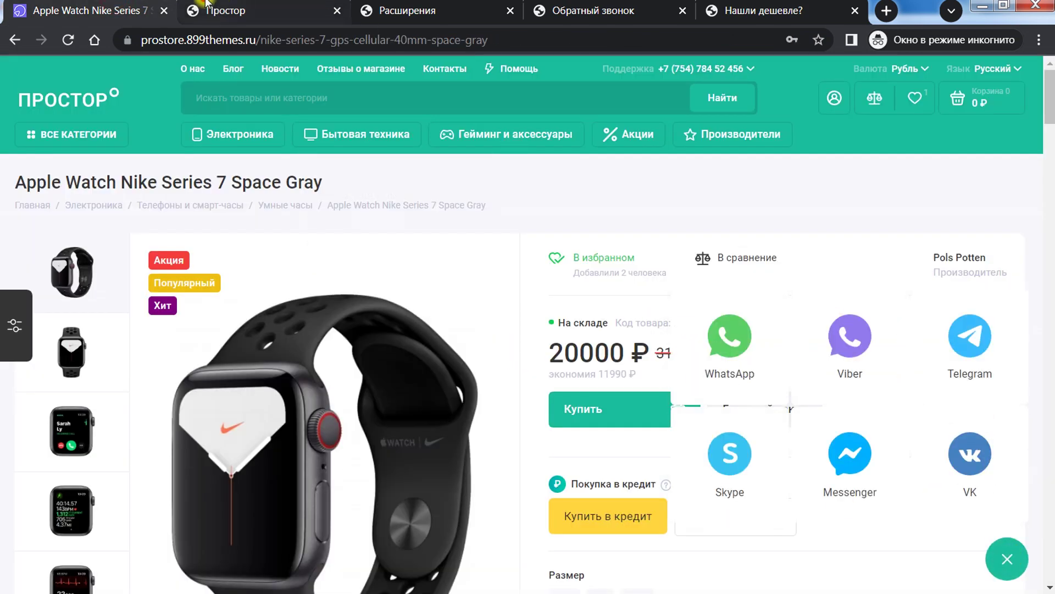
{"action": "left_click", "coordinate": [247, 10]}
{"action": "scroll", "coordinate": [540, 337], "scroll_direction": "up", "scroll_amount": 2}
{"action": "left_click", "coordinate": [578, 281]}
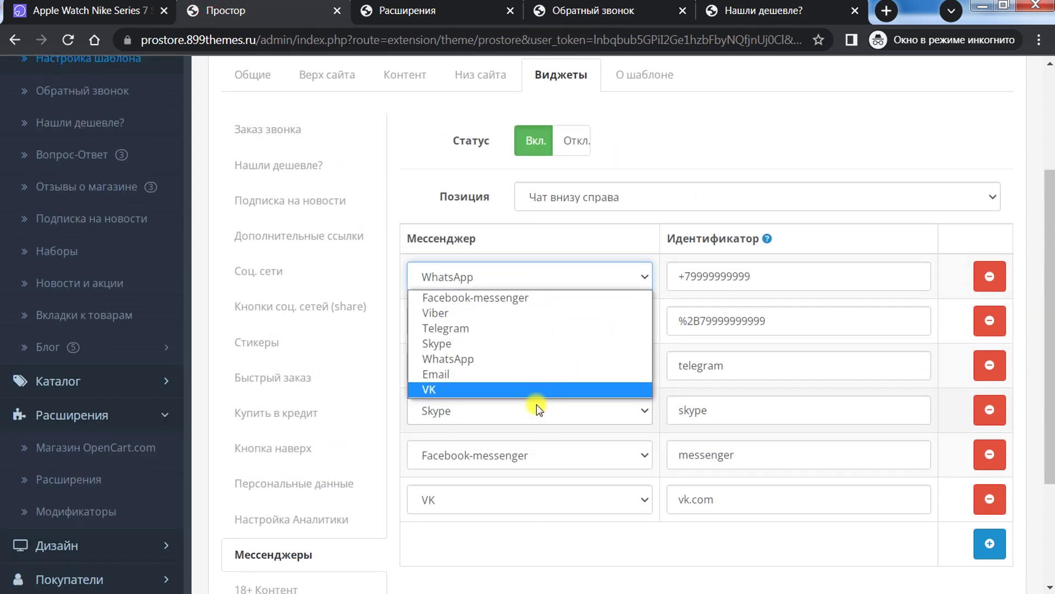
{"action": "left_click", "coordinate": [245, 11]}
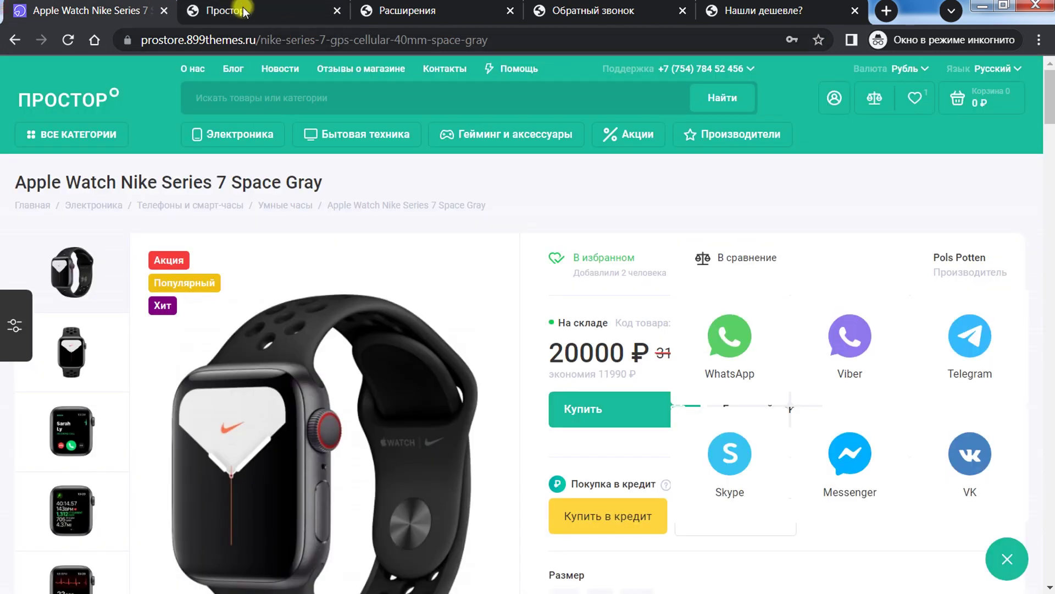
{"action": "left_click", "coordinate": [245, 11]}
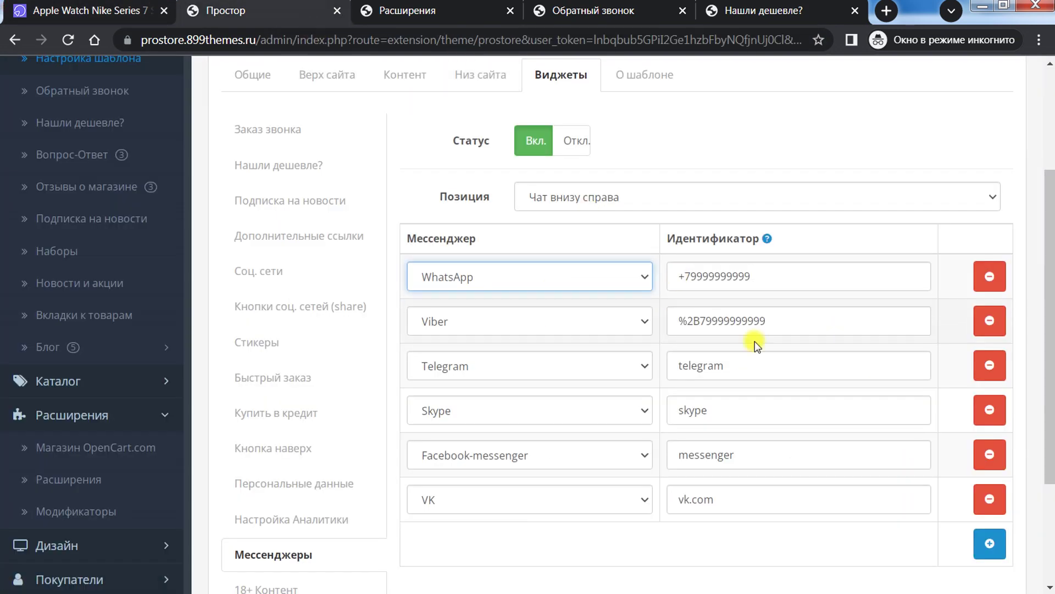
Step: Inspect the WhatsApp, Viber, Telegram, Skype, Facebook-messenger and VK identifier fields
{"action": "triple_click", "coordinate": [808, 285]}
{"action": "left_click_drag", "start_coordinate": [808, 311], "coordinate": [636, 292]}
{"action": "left_click_drag", "start_coordinate": [766, 353], "coordinate": [636, 360]}
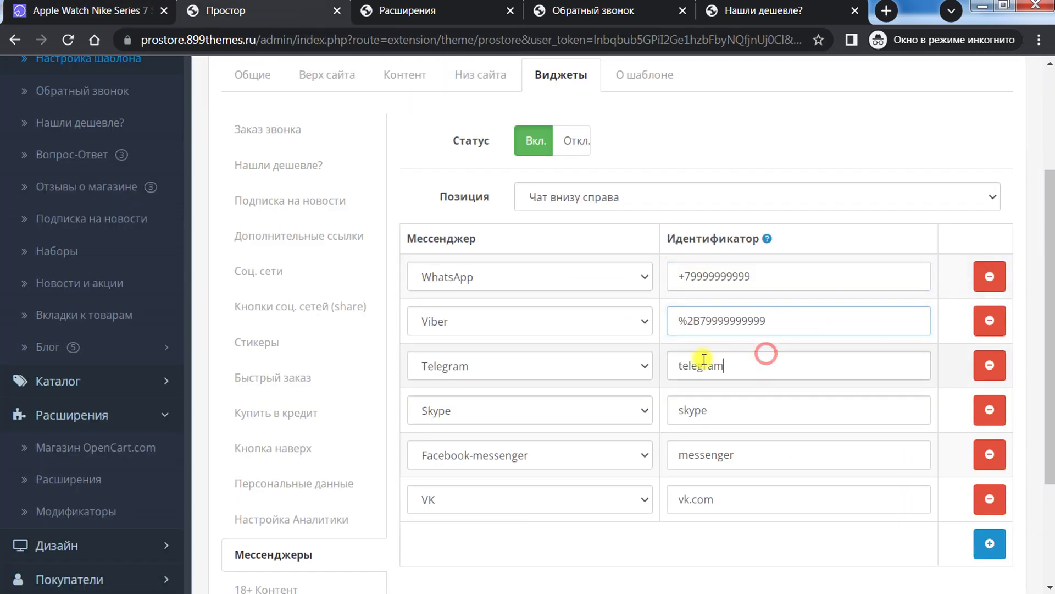
{"action": "mouse_move", "coordinate": [766, 238]}
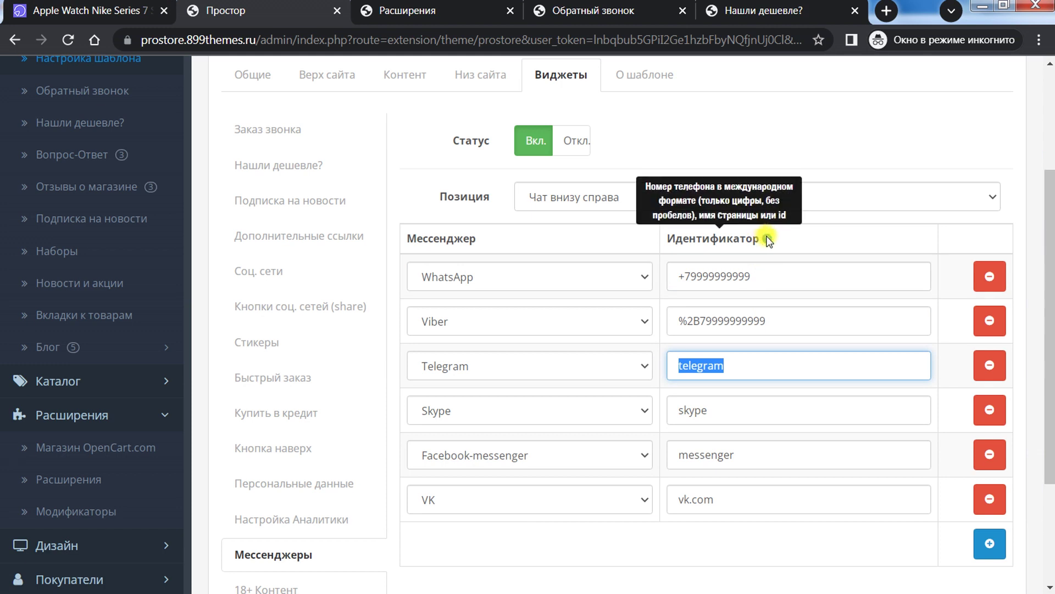
{"action": "left_click_drag", "start_coordinate": [761, 455], "coordinate": [651, 454]}
{"action": "left_click_drag", "start_coordinate": [721, 492], "coordinate": [659, 495]}
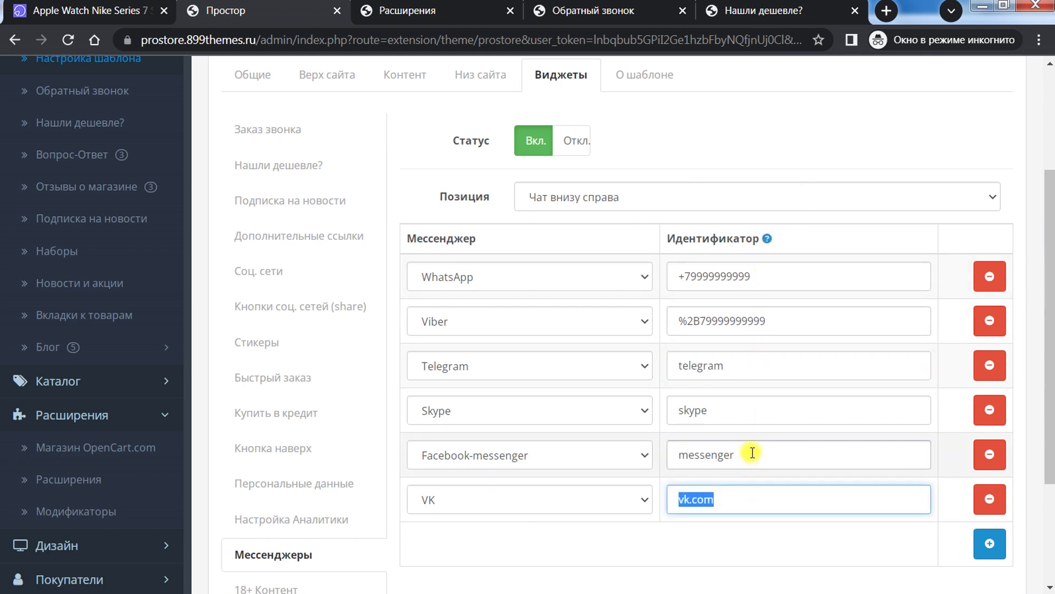
{"action": "left_click_drag", "start_coordinate": [775, 275], "coordinate": [632, 273]}
{"action": "left_click_drag", "start_coordinate": [761, 366], "coordinate": [603, 365]}
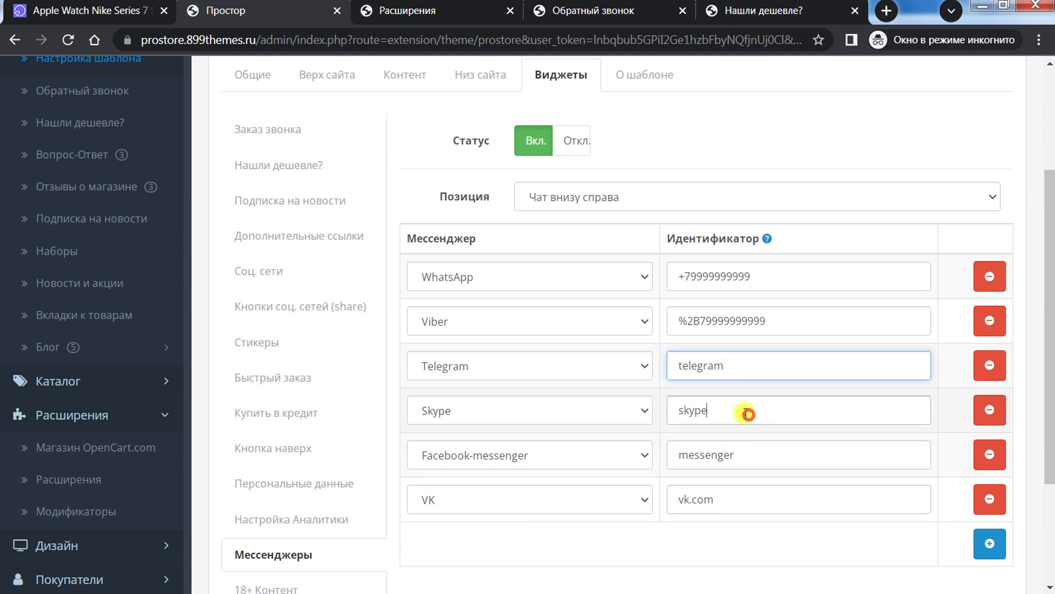
{"action": "double_click", "coordinate": [748, 413]}
{"action": "double_click", "coordinate": [786, 455]}
{"action": "double_click", "coordinate": [767, 495]}
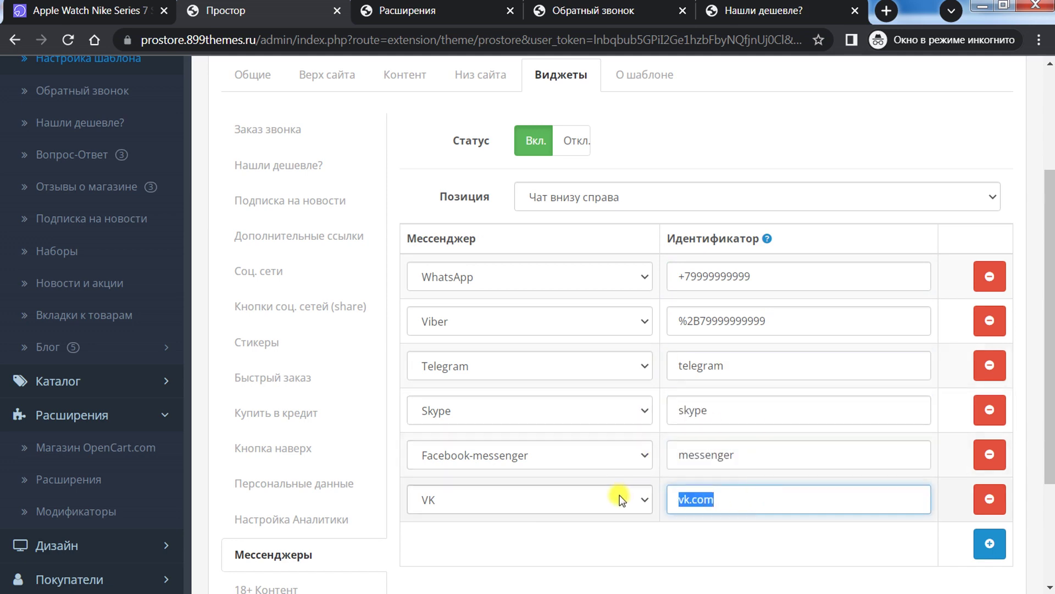
{"action": "scroll", "coordinate": [568, 428], "scroll_direction": "down", "scroll_amount": 3}
Step: Open the 18+ Контент widget settings, with Статус set to Откл
{"action": "left_click", "coordinate": [269, 424]}
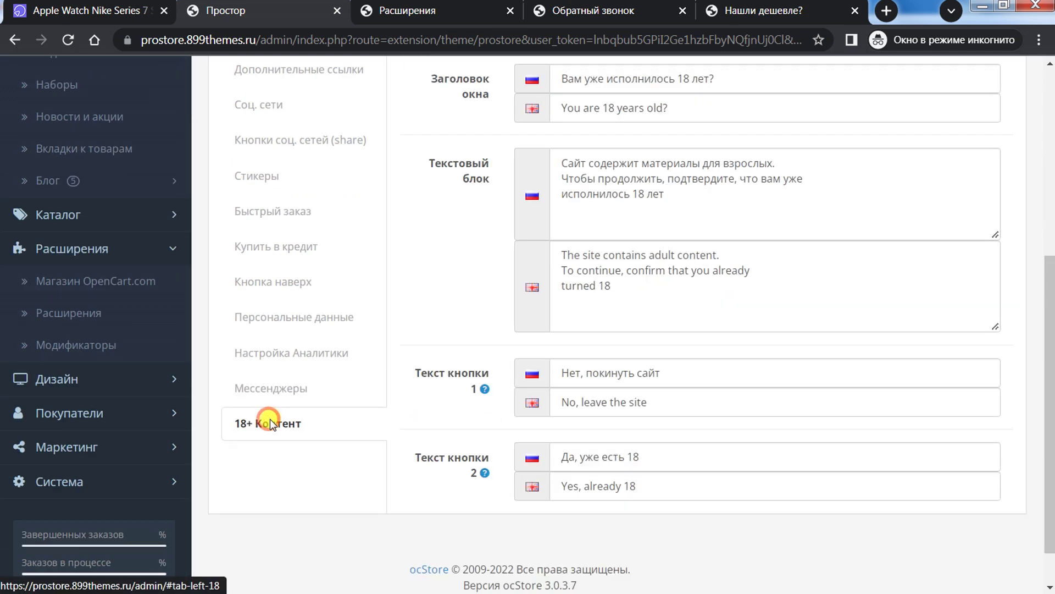
{"action": "scroll", "coordinate": [401, 416], "scroll_direction": "up", "scroll_amount": 1}
{"action": "scroll", "coordinate": [401, 417], "scroll_direction": "down", "scroll_amount": 2}
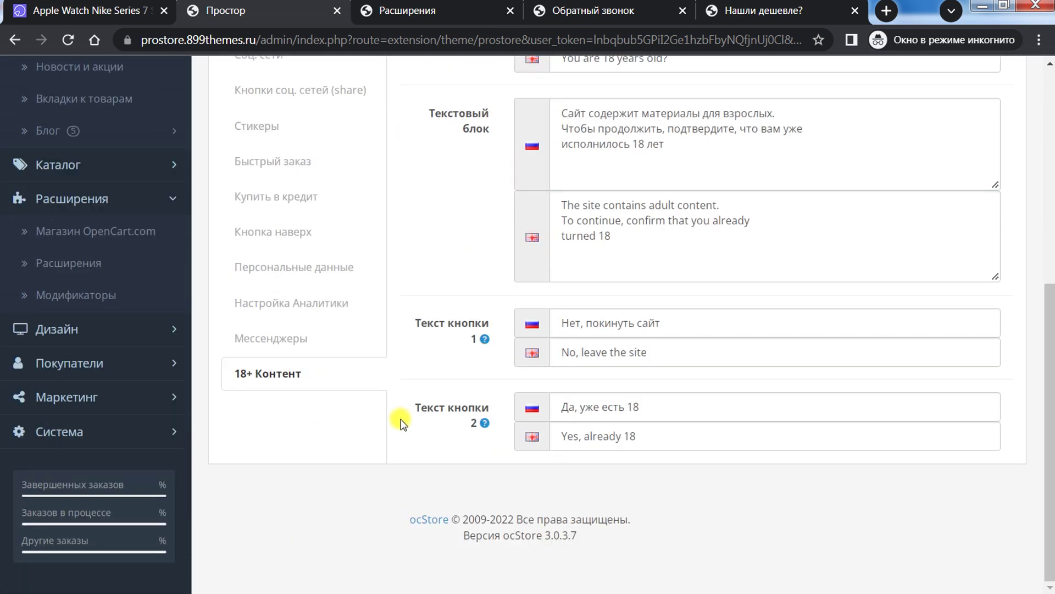
{"action": "scroll", "coordinate": [378, 435], "scroll_direction": "up", "scroll_amount": 7}
{"action": "scroll", "coordinate": [380, 438], "scroll_direction": "down", "scroll_amount": 6}
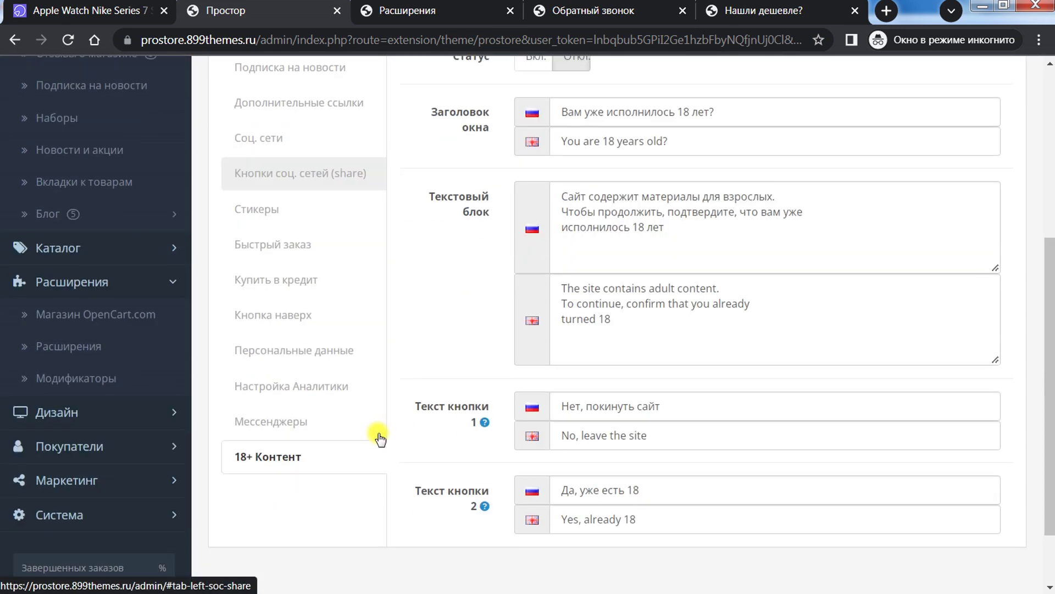
{"action": "scroll", "coordinate": [378, 434], "scroll_direction": "down", "scroll_amount": 2}
{"action": "scroll", "coordinate": [377, 432], "scroll_direction": "up", "scroll_amount": 6}
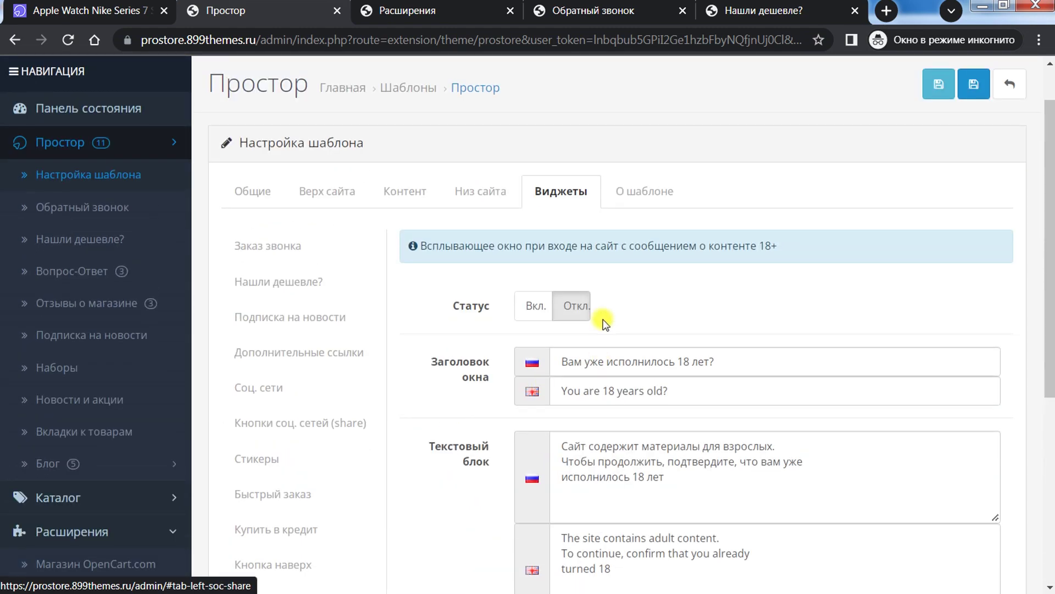
{"action": "left_click_drag", "start_coordinate": [1047, 225], "coordinate": [1050, 291]}
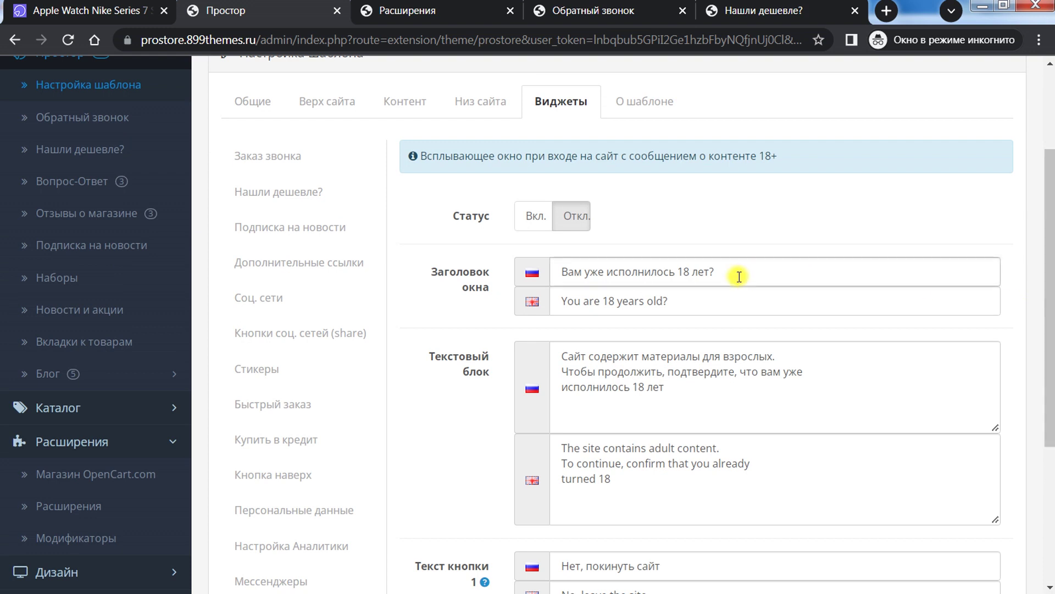
Step: Inspect the popup title 'Вам уже исполнилось 18 лет?' and its Russian text block
{"action": "left_click_drag", "start_coordinate": [739, 277], "coordinate": [524, 269]}
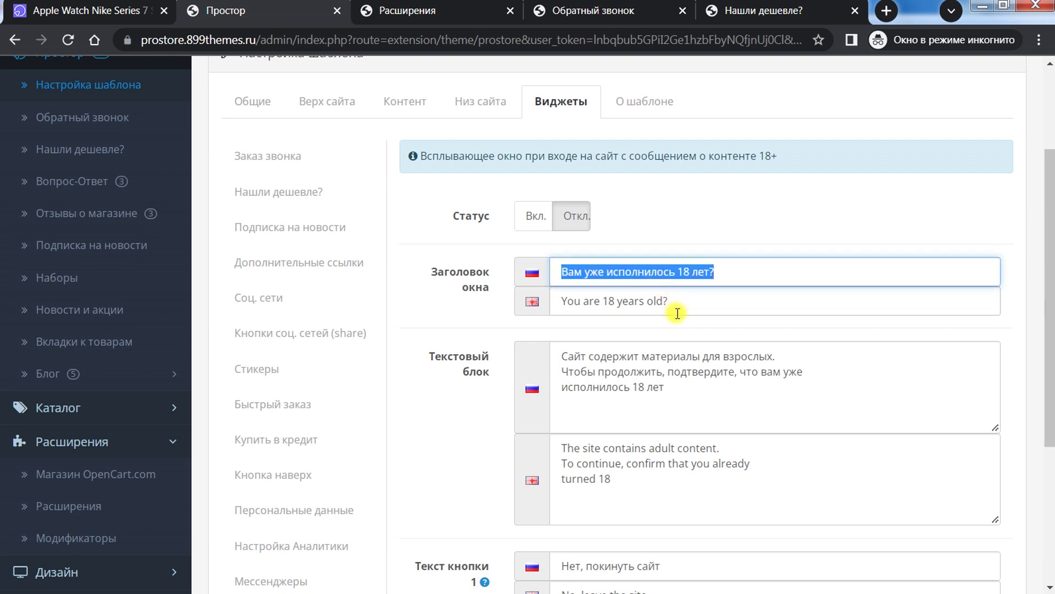
{"action": "left_click_drag", "start_coordinate": [737, 385], "coordinate": [575, 316]}
{"action": "left_click", "coordinate": [758, 380]}
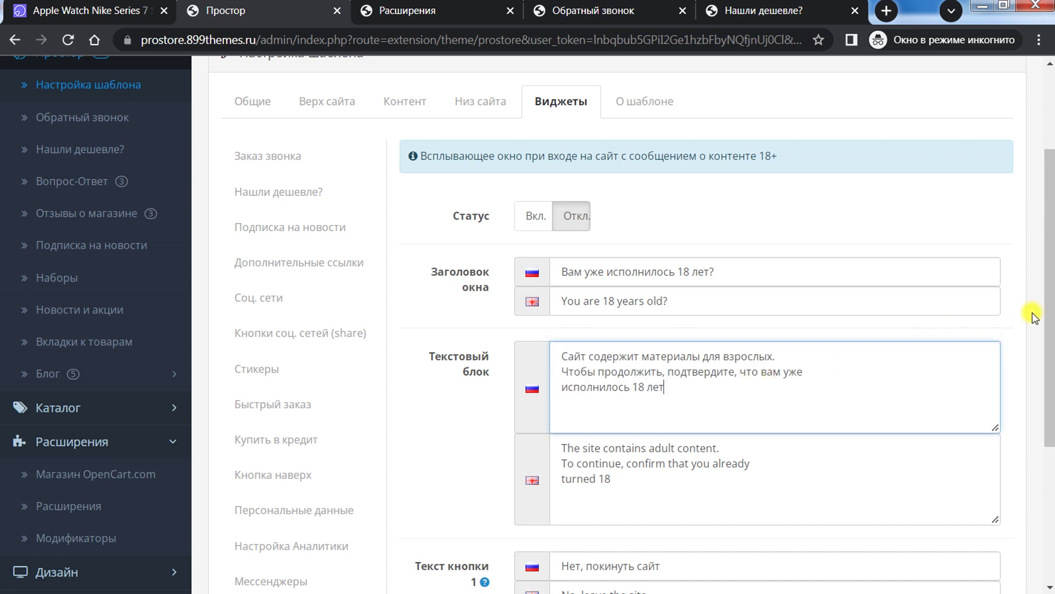
{"action": "scroll", "coordinate": [1048, 294], "scroll_direction": "down", "scroll_amount": 1}
{"action": "left_click_drag", "start_coordinate": [673, 339], "coordinate": [518, 299]}
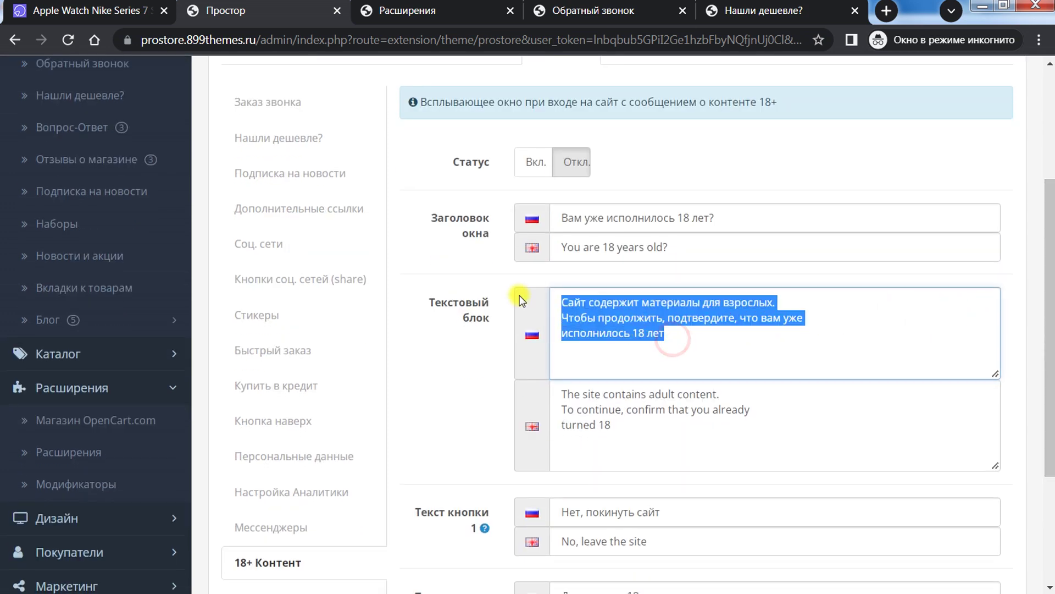
{"action": "left_click", "coordinate": [734, 355]}
{"action": "left_click_drag", "start_coordinate": [689, 345], "coordinate": [553, 309]}
{"action": "key", "text": "ctrl+a"}
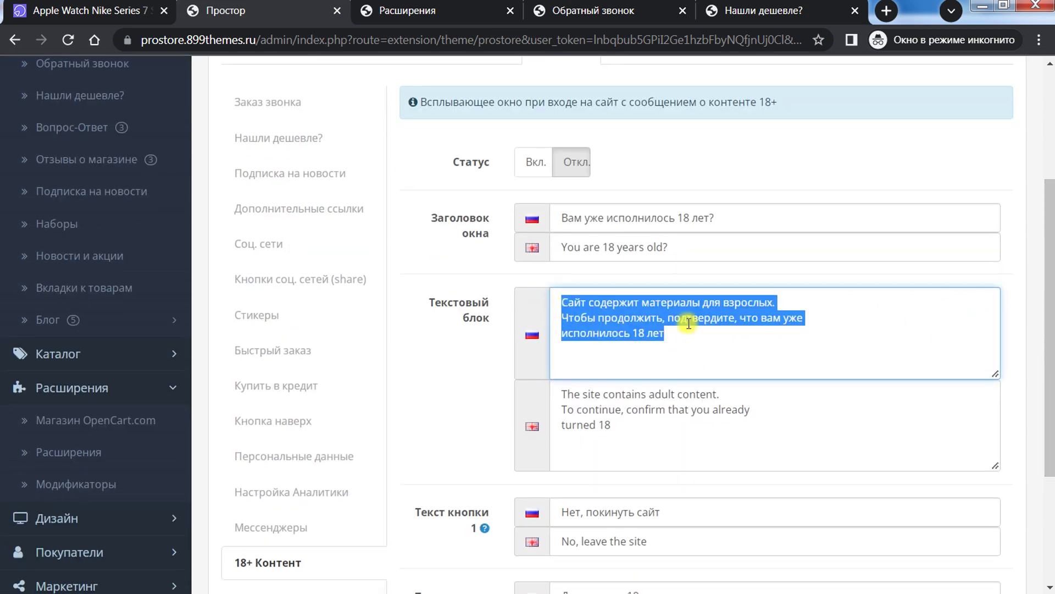
{"action": "scroll", "coordinate": [870, 376], "scroll_direction": "up", "scroll_amount": 1}
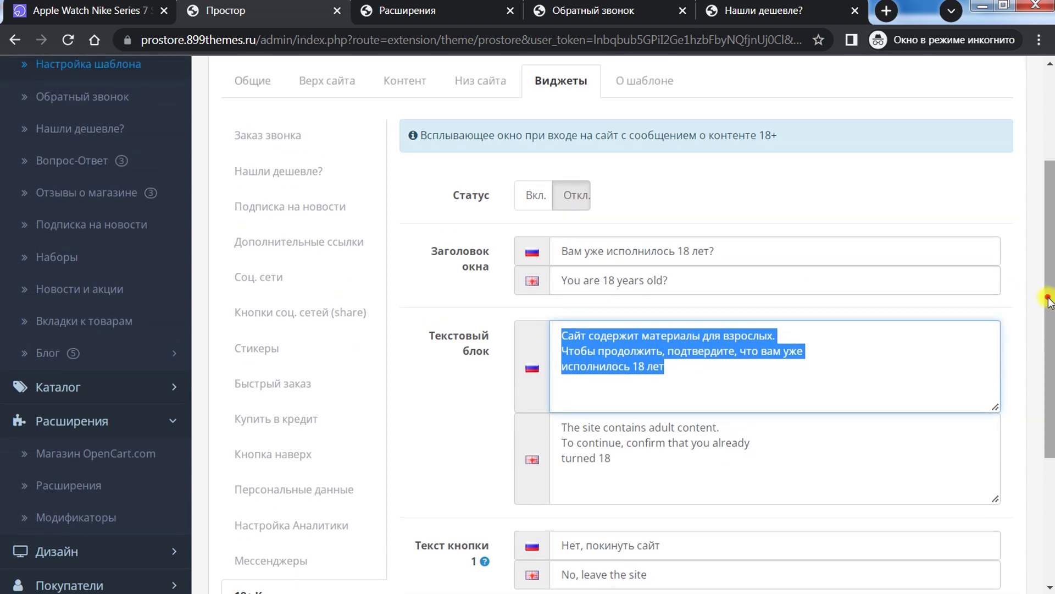
{"action": "left_click_drag", "start_coordinate": [1047, 300], "coordinate": [909, 376]}
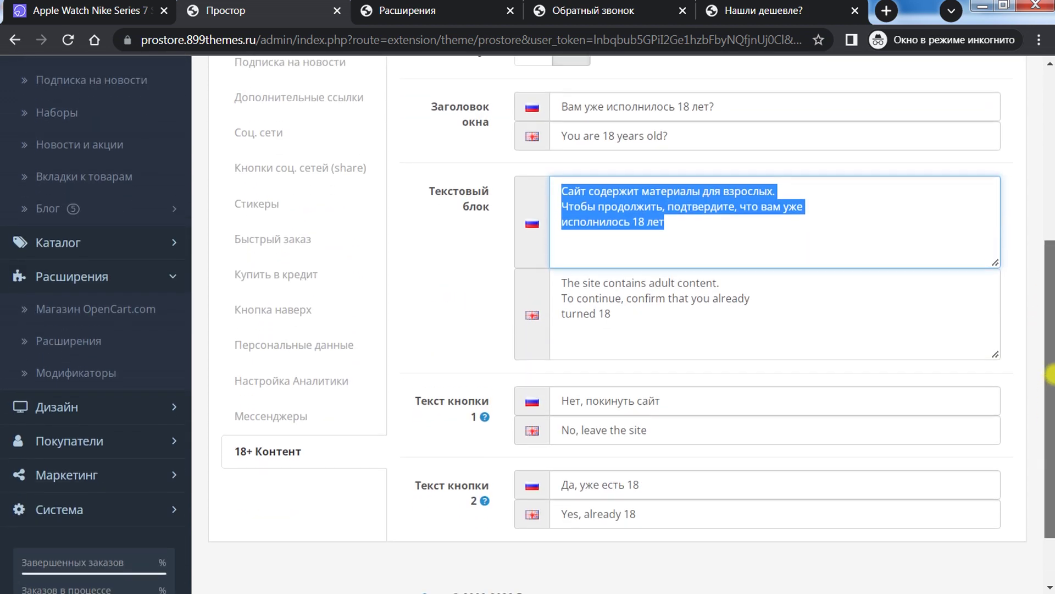
Step: Inspect the button texts 'Нет, покинуть сайт' and 'Да, уже есть 18'
{"action": "mouse_move", "coordinate": [423, 416]}
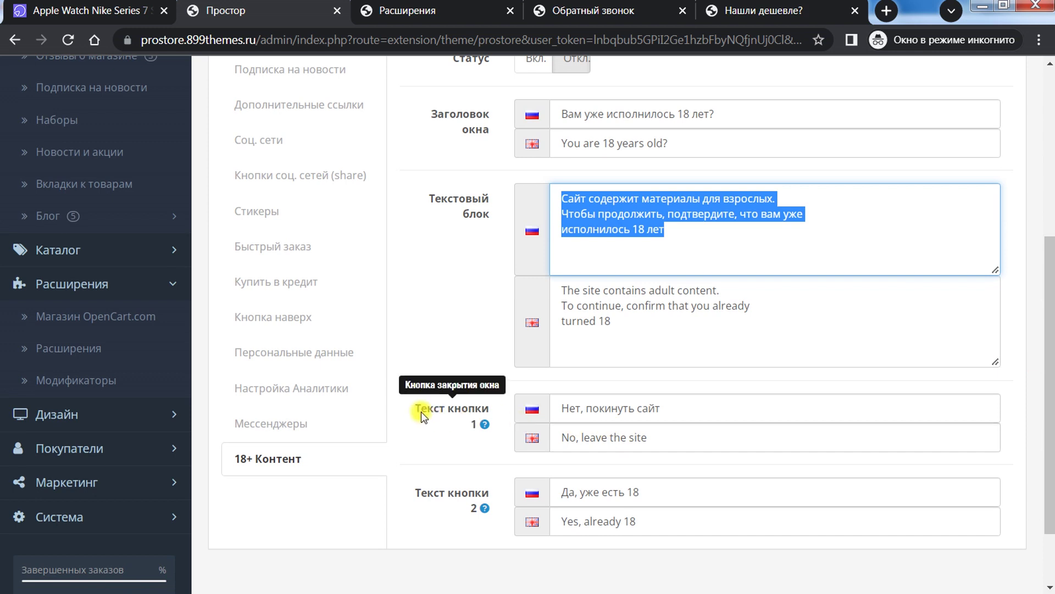
{"action": "left_click_drag", "start_coordinate": [721, 406], "coordinate": [504, 403]}
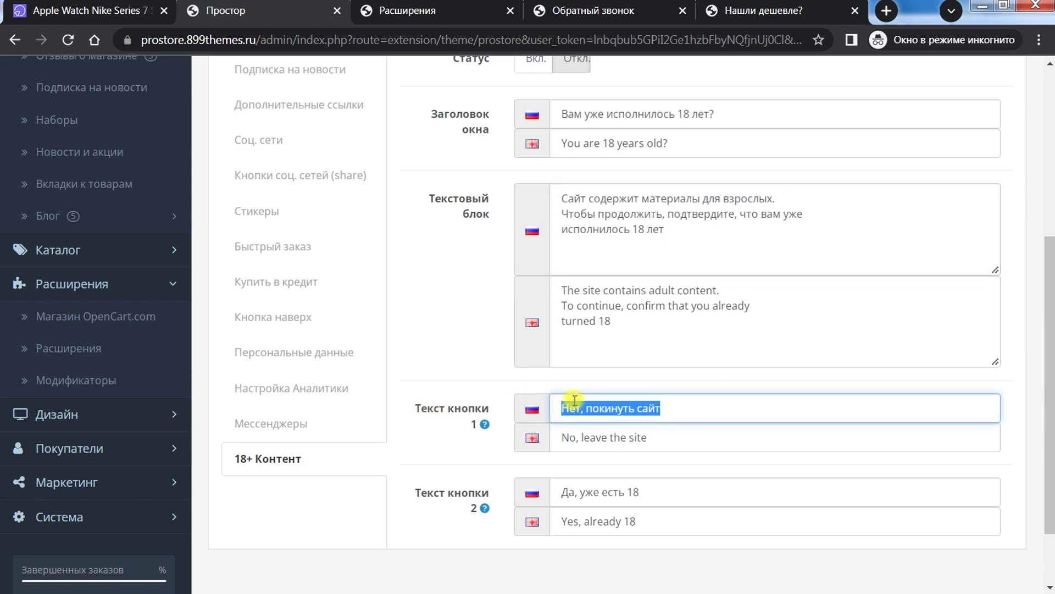
{"action": "left_click_drag", "start_coordinate": [674, 495], "coordinate": [424, 483]}
{"action": "scroll", "coordinate": [420, 404], "scroll_direction": "up", "scroll_amount": 5}
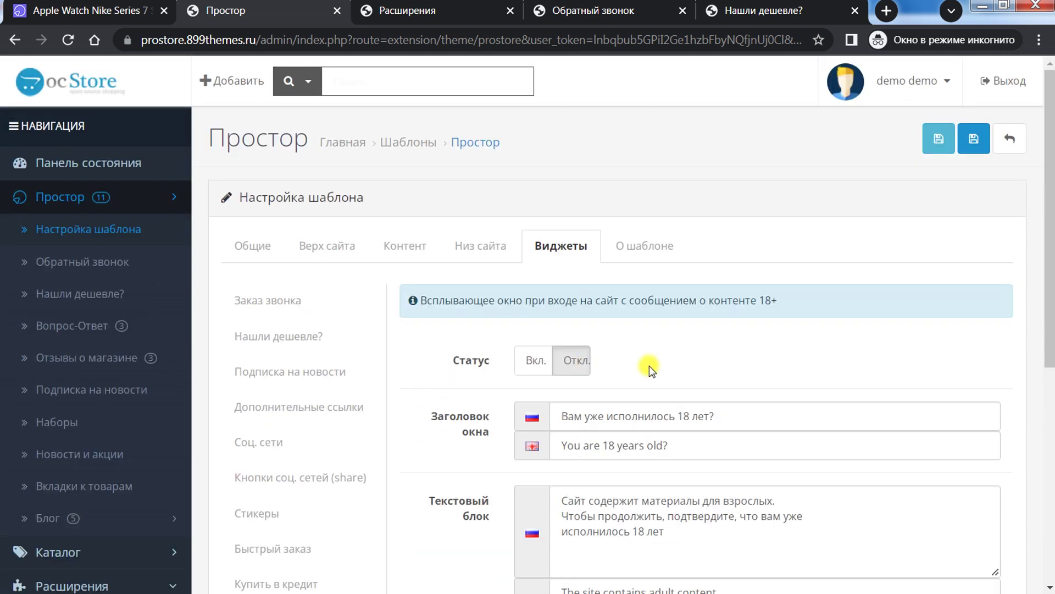
Step: Review the О шаблоне version 1.1.0 and licence info, then check the Общие and Верх сайта tabs
{"action": "left_click", "coordinate": [644, 254]}
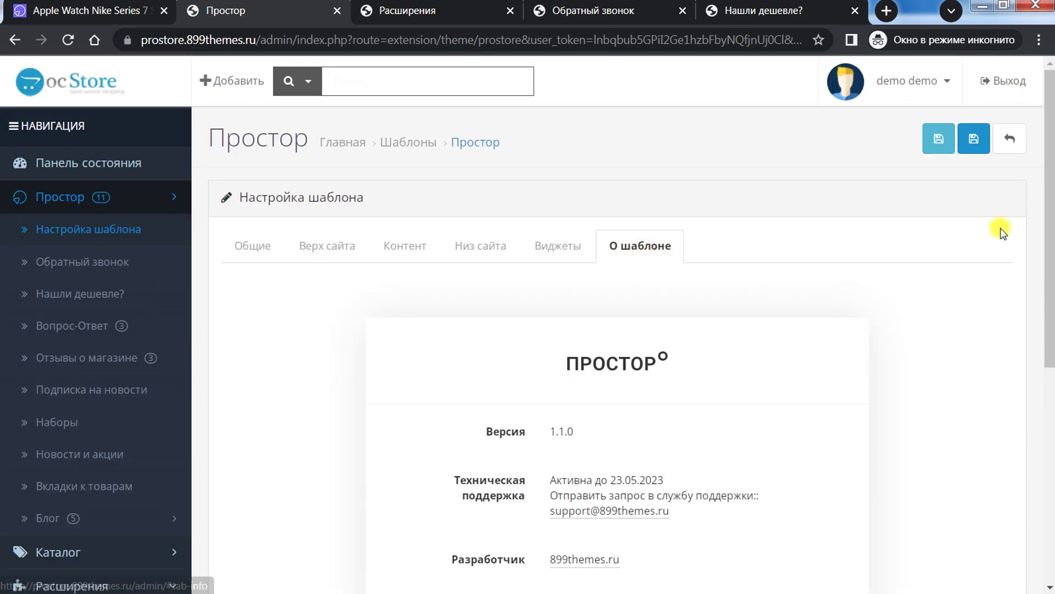
{"action": "left_click_drag", "start_coordinate": [1048, 235], "coordinate": [1050, 366]}
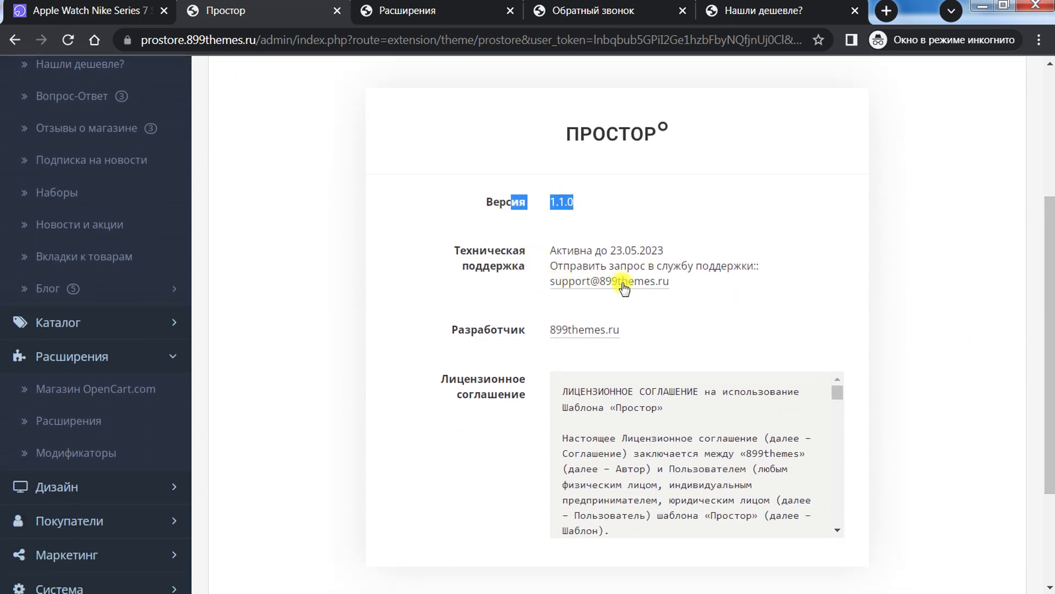
{"action": "left_click_drag", "start_coordinate": [701, 287], "coordinate": [510, 265]}
{"action": "left_click", "coordinate": [657, 309]}
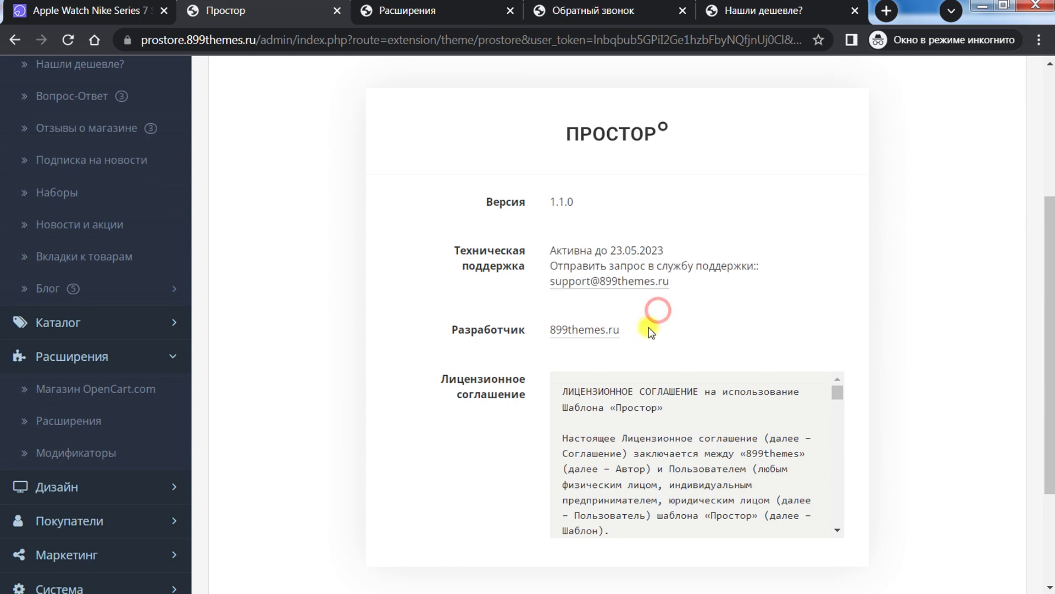
{"action": "mouse_move", "coordinate": [832, 395]}
{"action": "left_mouse_down"}
{"action": "mouse_move", "coordinate": [841, 506]}
{"action": "mouse_move", "coordinate": [836, 375]}
{"action": "left_mouse_up"}
{"action": "left_click_drag", "start_coordinate": [1047, 384], "coordinate": [1036, 257]}
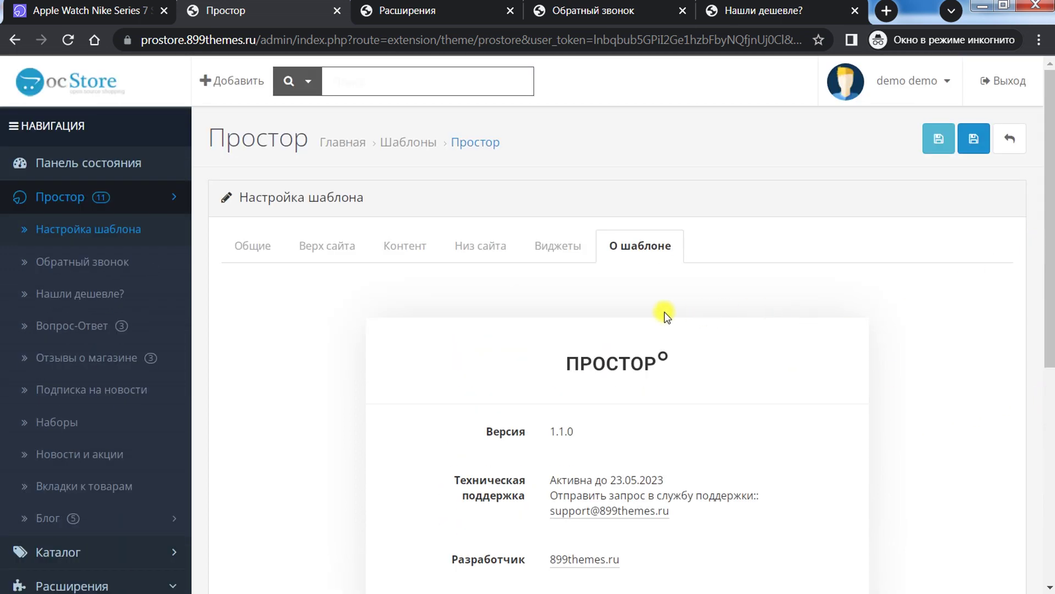
{"action": "left_click", "coordinate": [258, 249]}
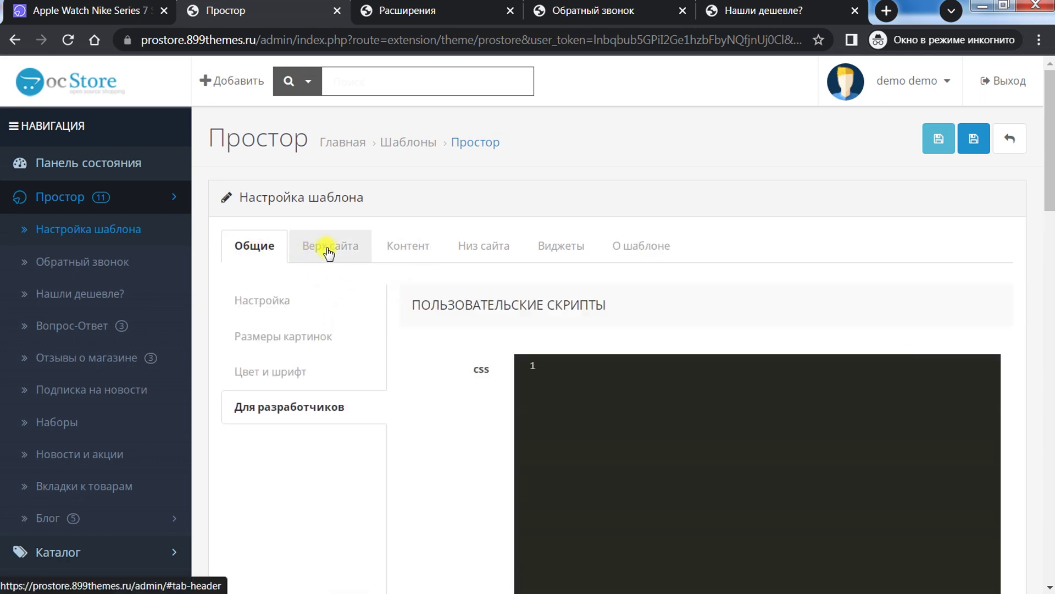
{"action": "left_click", "coordinate": [326, 248]}
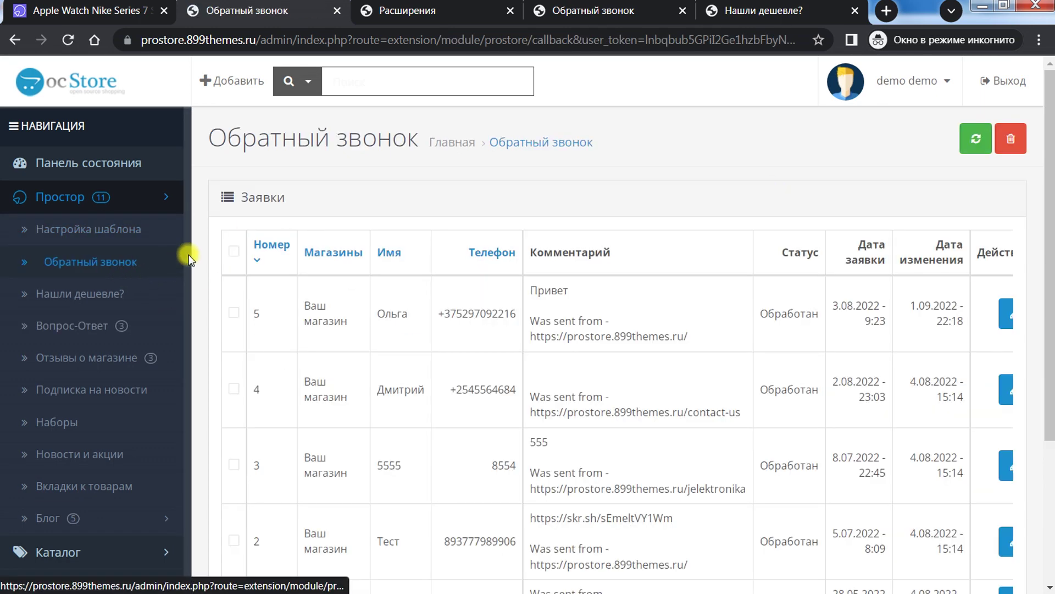
Step: Open the Простор Вопрос-Ответ product questions list in admin
{"action": "left_click", "coordinate": [91, 294]}
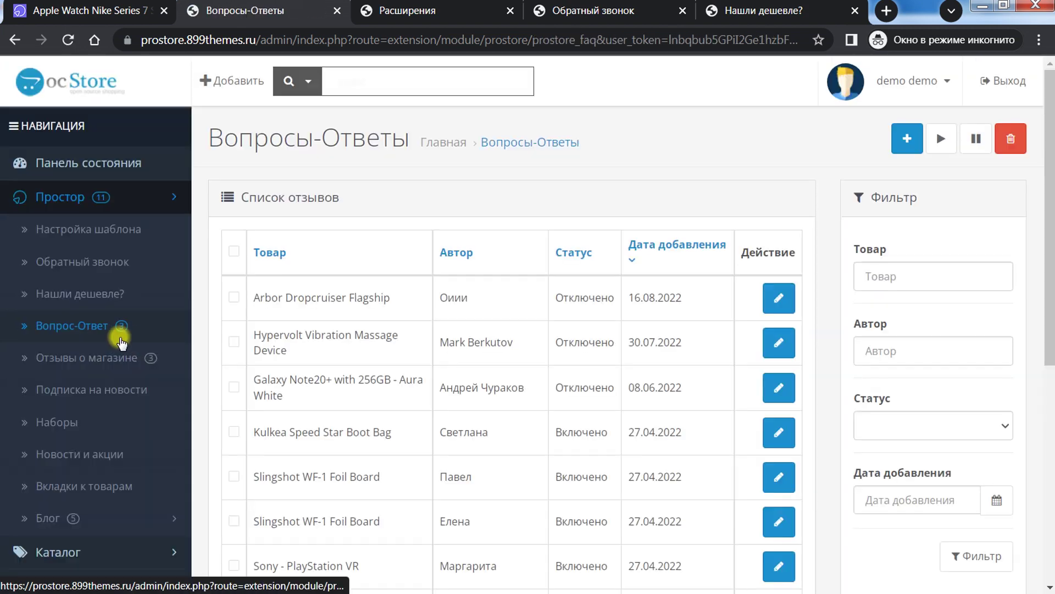
{"action": "scroll", "coordinate": [418, 382], "scroll_direction": "down", "scroll_amount": 3}
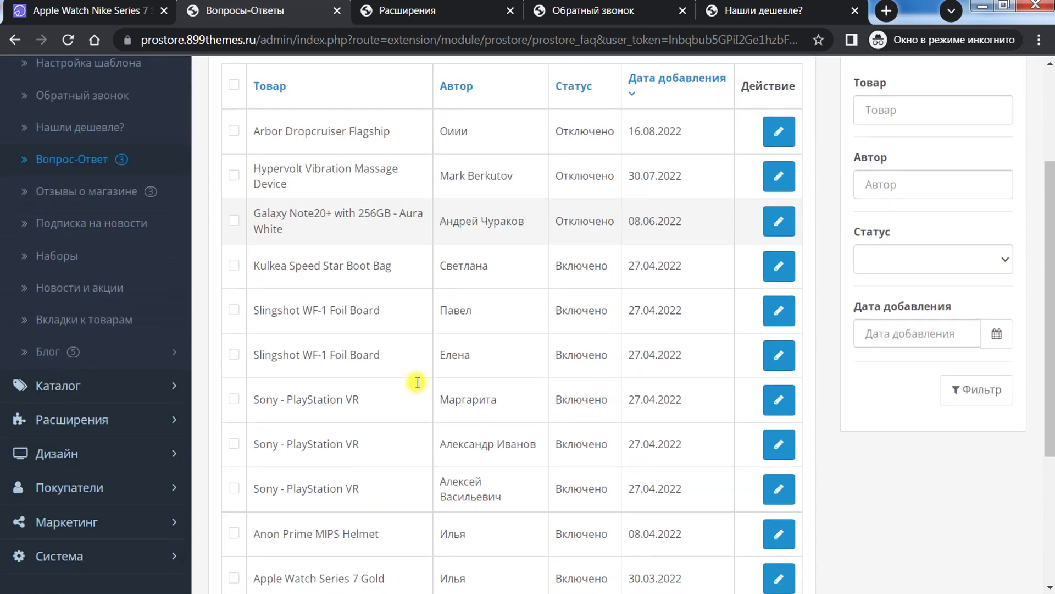
{"action": "scroll", "coordinate": [385, 330], "scroll_direction": "up", "scroll_amount": 3}
Step: Check the Sony - PlayStation VR page's 3 answered questions on the storefront, then return to admin
{"action": "left_click", "coordinate": [94, 39]}
{"action": "scroll", "coordinate": [539, 423], "scroll_direction": "down", "scroll_amount": 1}
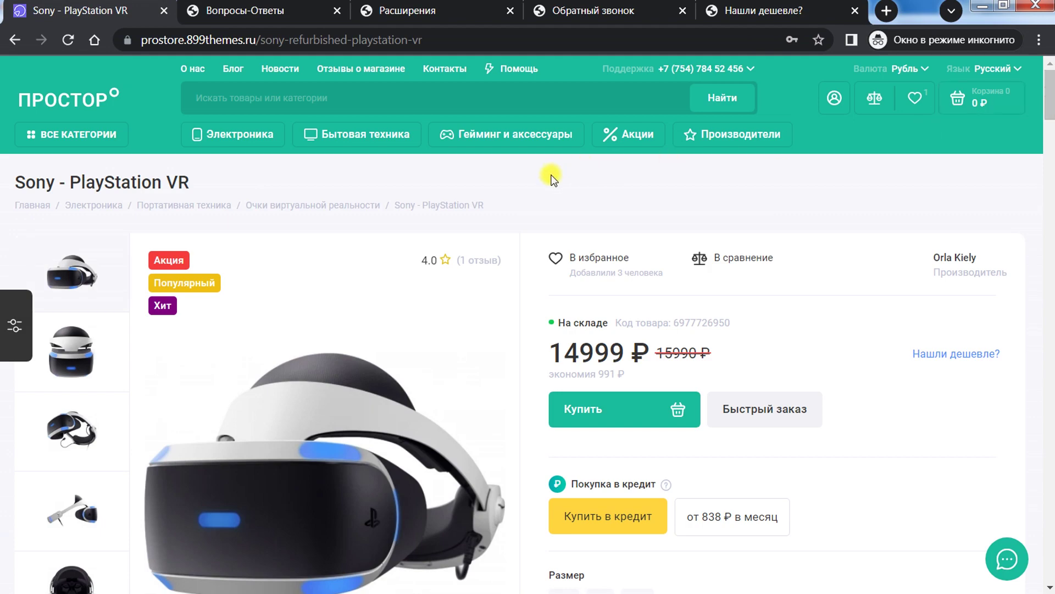
{"action": "scroll", "coordinate": [450, 347], "scroll_direction": "down", "scroll_amount": 5}
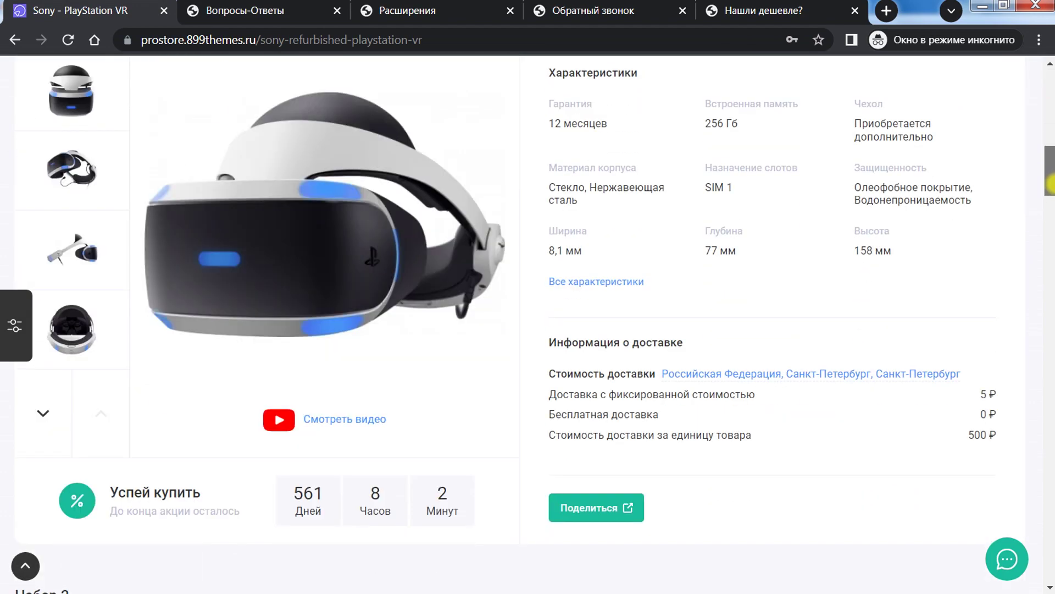
{"action": "scroll", "coordinate": [445, 351], "scroll_direction": "down", "scroll_amount": 15}
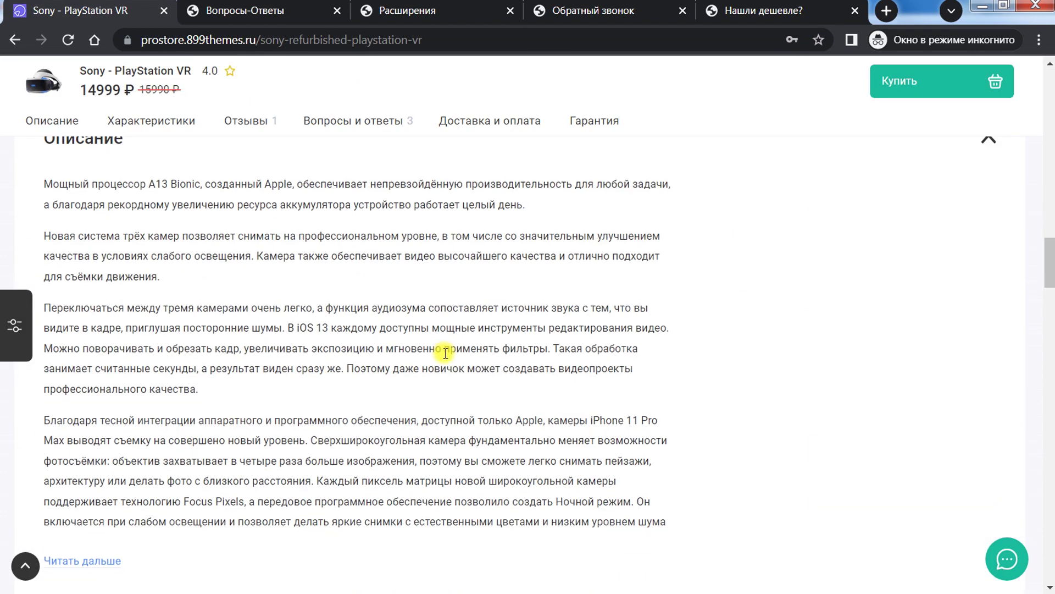
{"action": "left_click", "coordinate": [372, 126]}
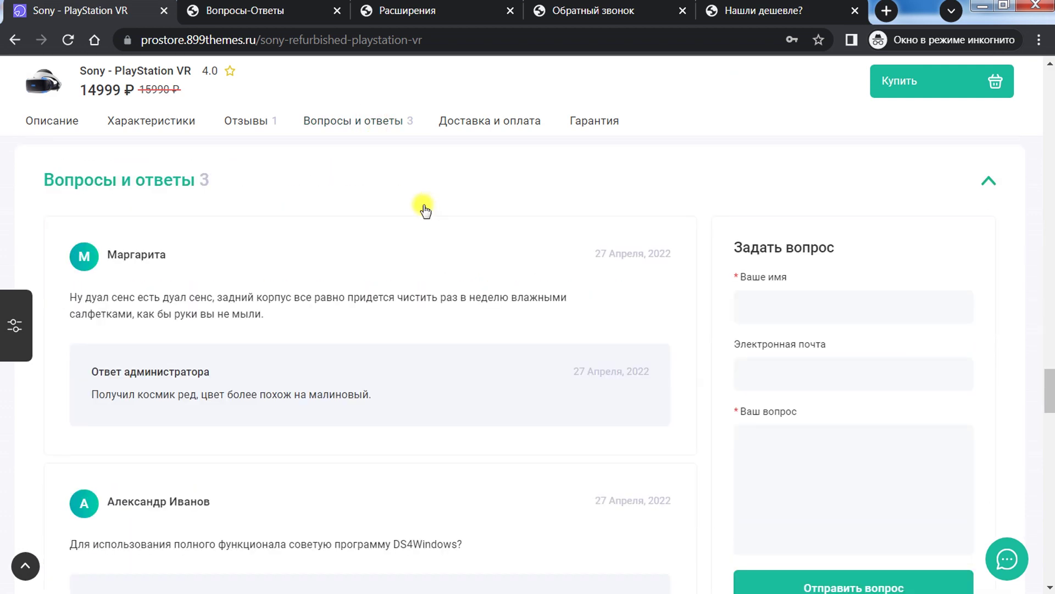
{"action": "scroll", "coordinate": [357, 348], "scroll_direction": "down", "scroll_amount": 3}
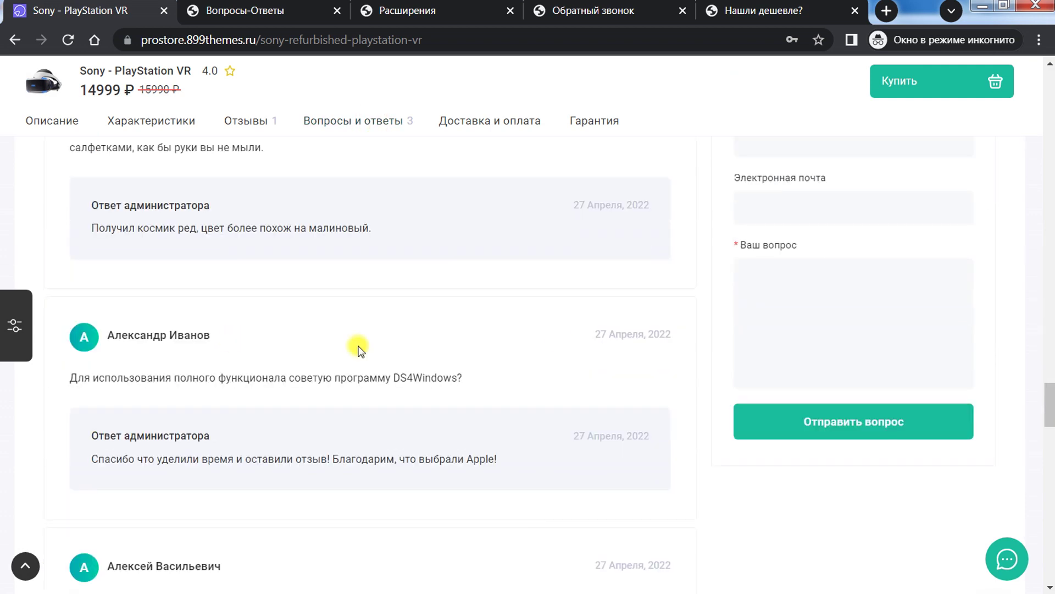
{"action": "scroll", "coordinate": [358, 348], "scroll_direction": "up", "scroll_amount": 3}
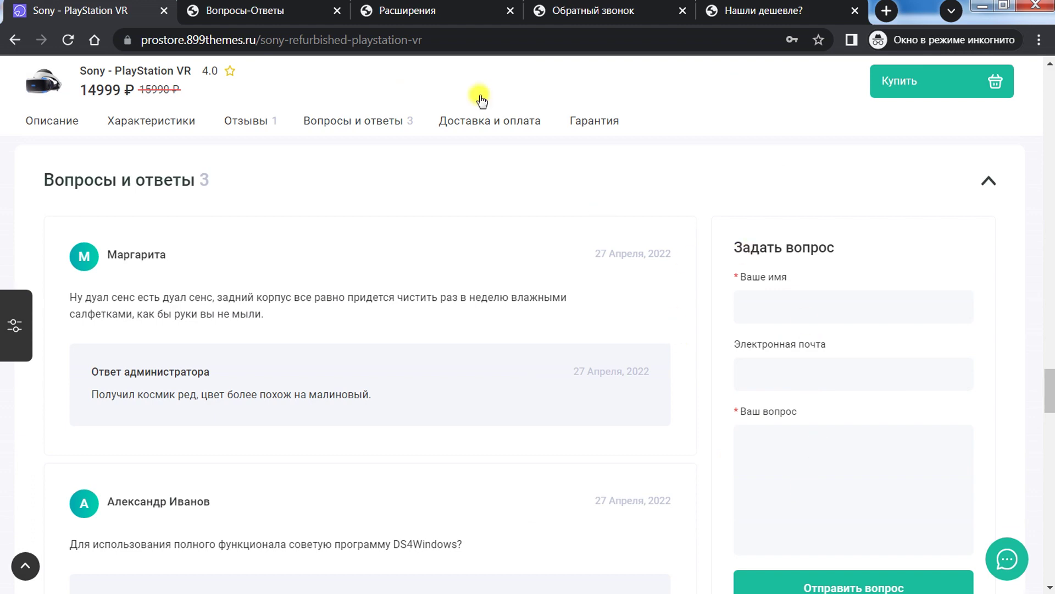
{"action": "left_click", "coordinate": [244, 10]}
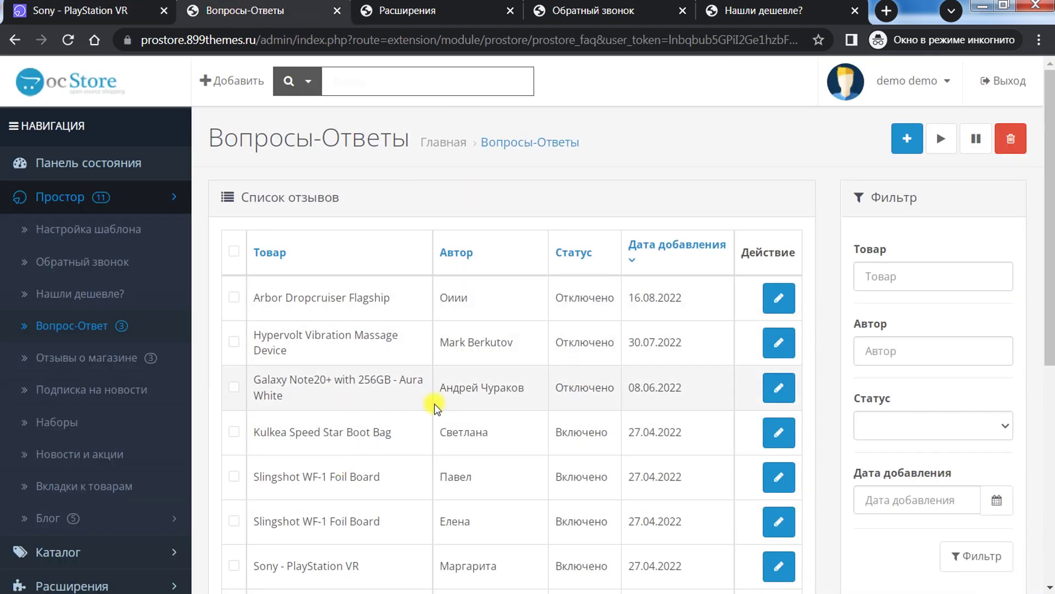
Step: Open the Отзывы о магазине list and compare it with the storefront's store reviews page
{"action": "scroll", "coordinate": [434, 404], "scroll_direction": "down", "scroll_amount": 3}
{"action": "left_click", "coordinate": [71, 272]}
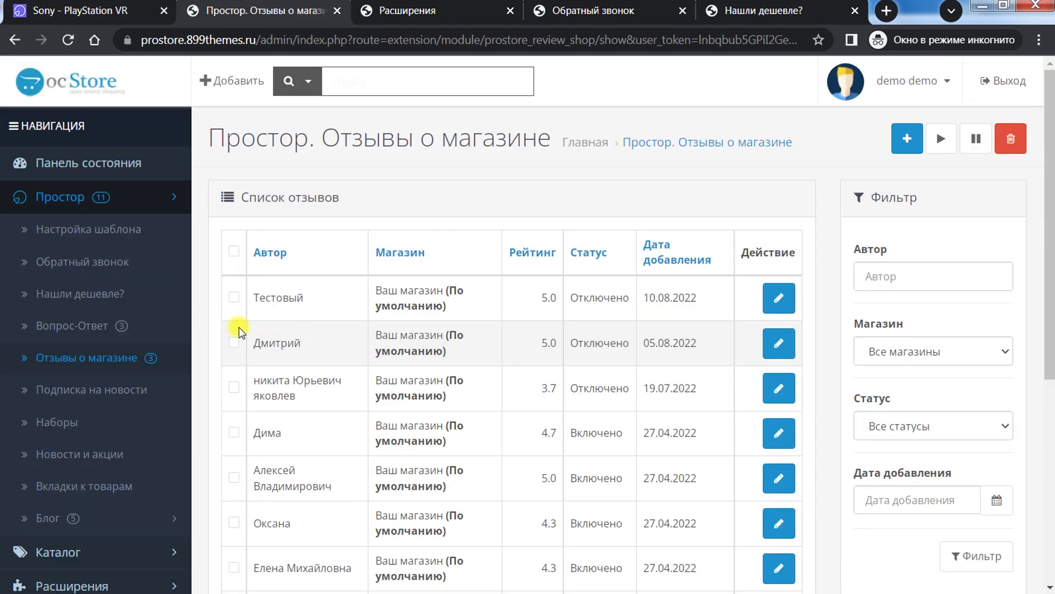
{"action": "key", "text": "ctrl+shift+Tab"}
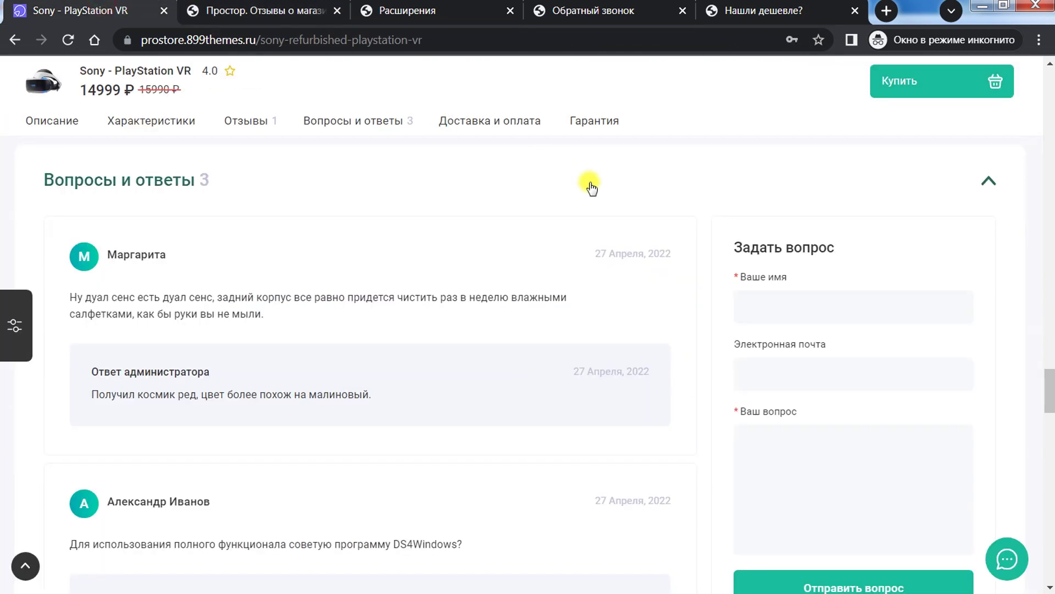
{"action": "scroll", "coordinate": [591, 186], "scroll_direction": "up", "scroll_amount": 15}
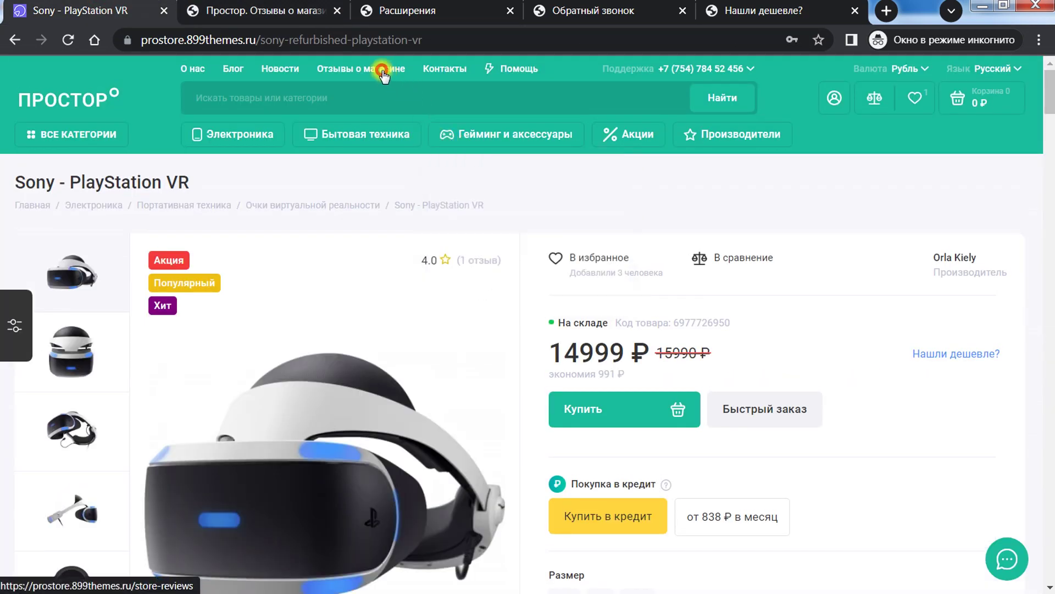
{"action": "left_click", "coordinate": [382, 71]}
{"action": "left_click", "coordinate": [1050, 220]}
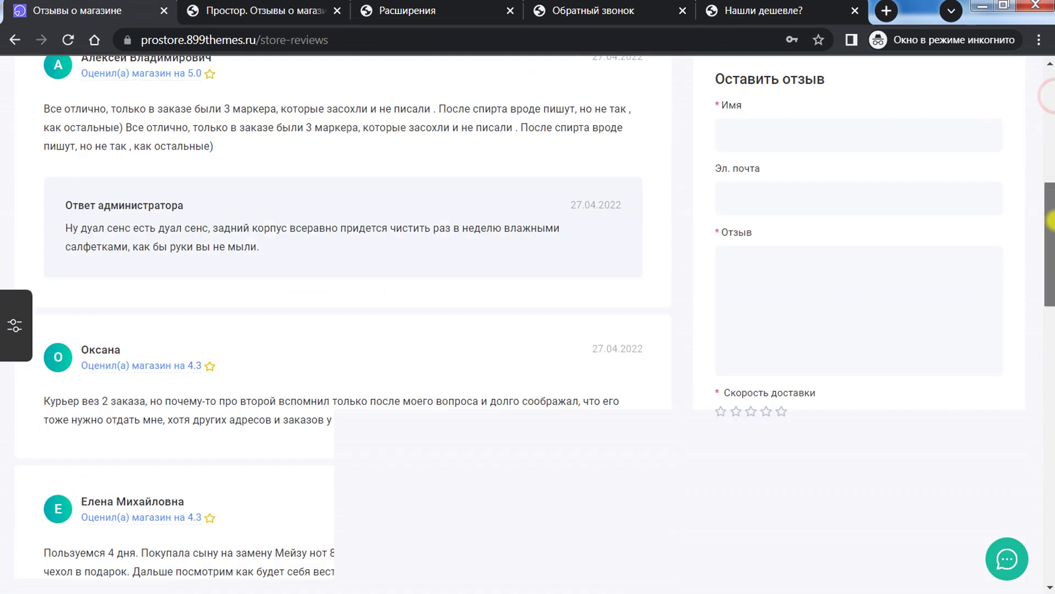
{"action": "left_click_drag", "start_coordinate": [1050, 220], "coordinate": [266, 18]}
{"action": "left_click", "coordinate": [266, 12]}
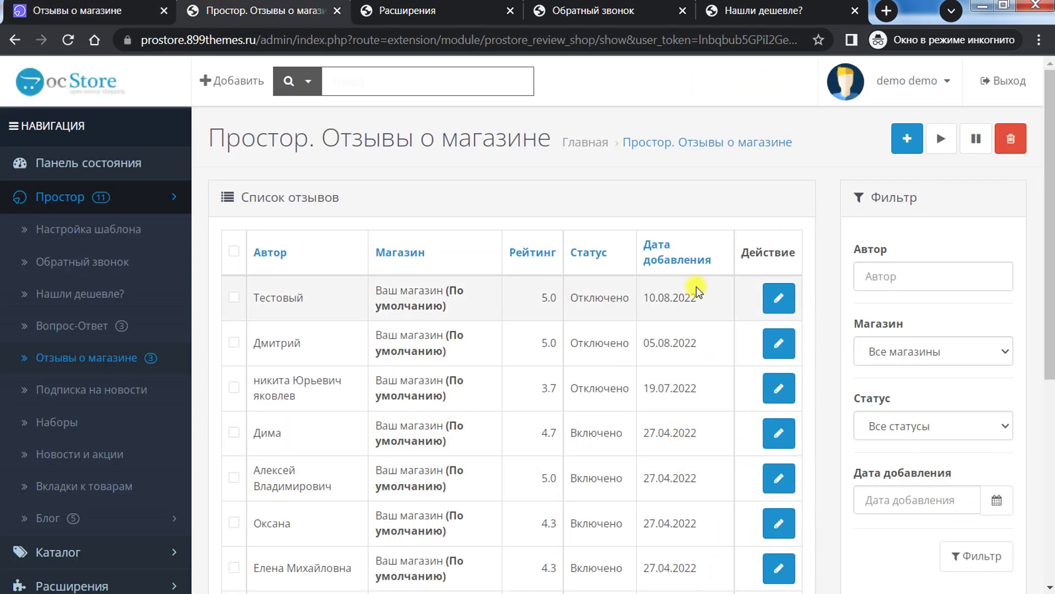
Step: Inspect the first store review's edit form, then open the Подписка на новости subscribers list
{"action": "left_click", "coordinate": [776, 299]}
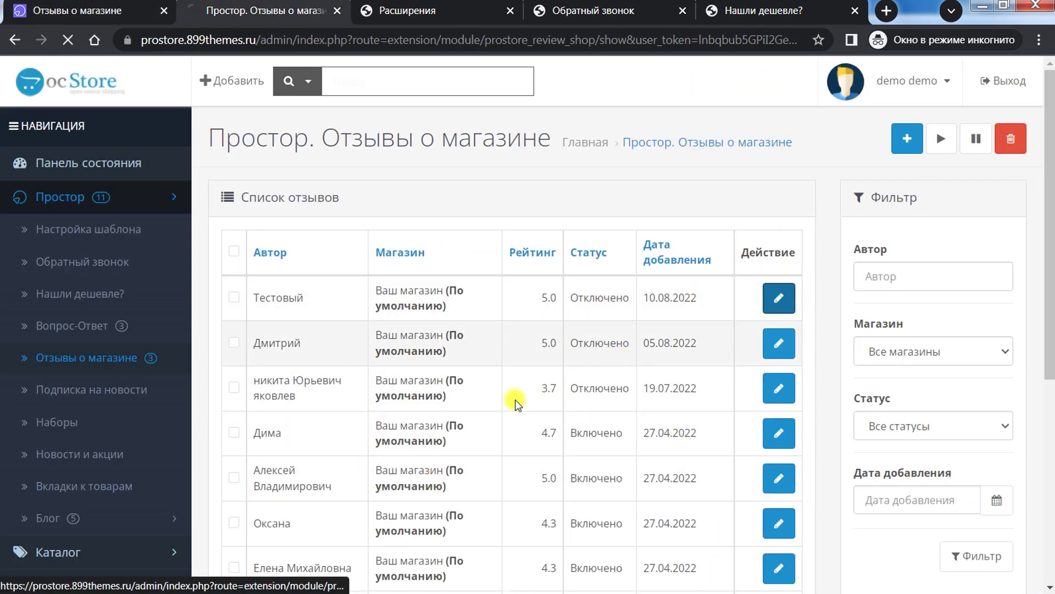
{"action": "scroll", "coordinate": [767, 299], "scroll_direction": "down", "scroll_amount": 10}
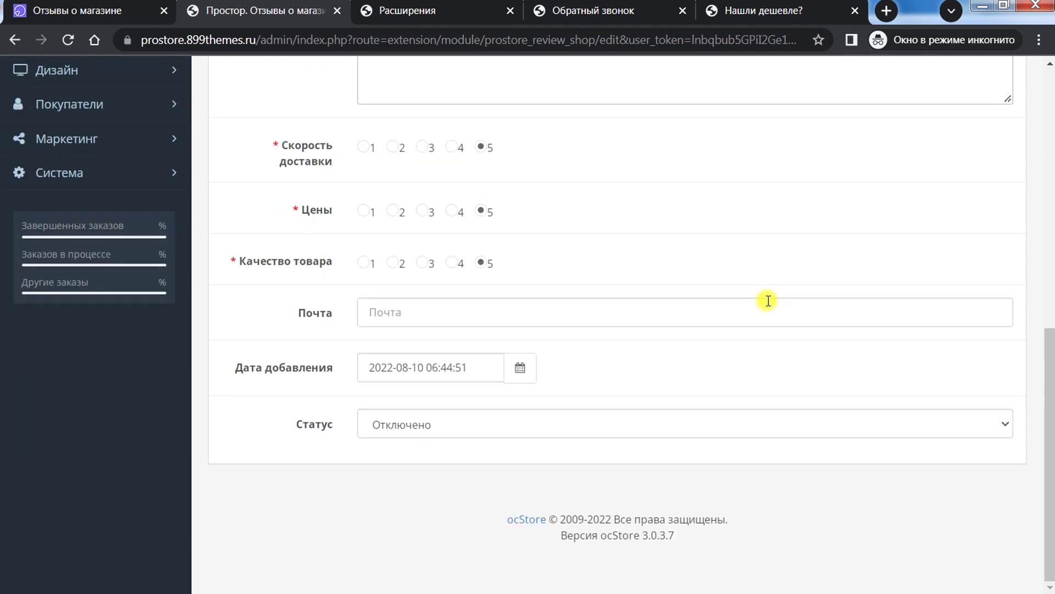
{"action": "scroll", "coordinate": [768, 300], "scroll_direction": "up", "scroll_amount": 5}
{"action": "scroll", "coordinate": [770, 308], "scroll_direction": "down", "scroll_amount": 3}
{"action": "scroll", "coordinate": [770, 308], "scroll_direction": "up", "scroll_amount": 6}
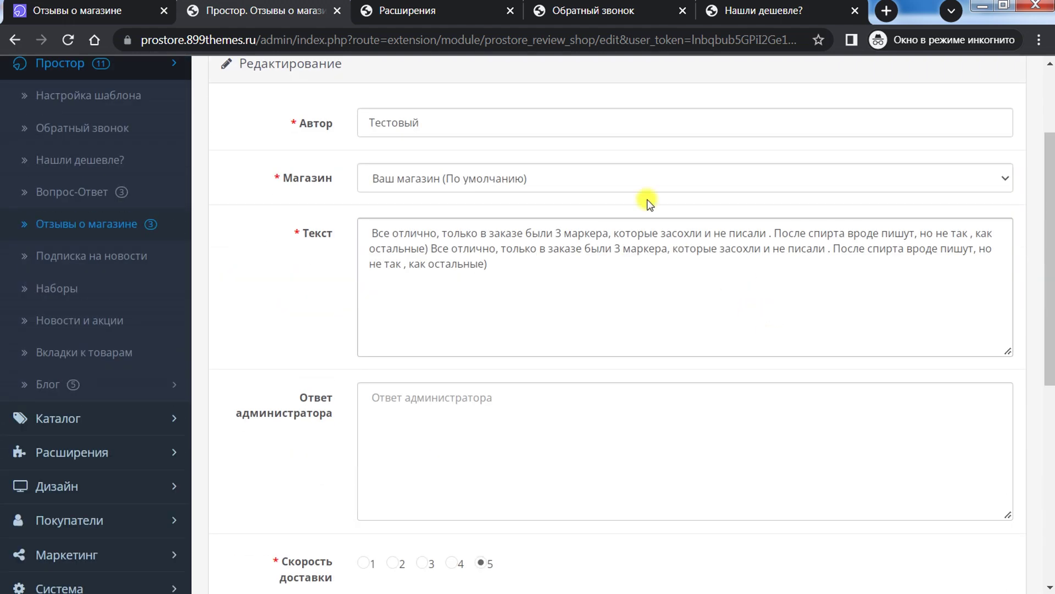
{"action": "left_click", "coordinate": [15, 40]}
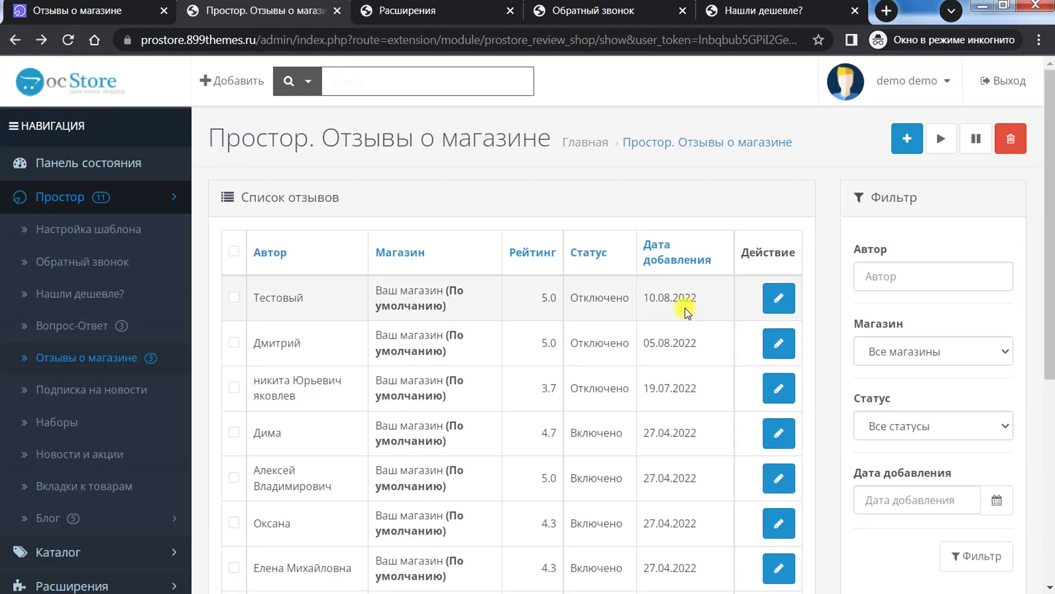
{"action": "left_click", "coordinate": [106, 390]}
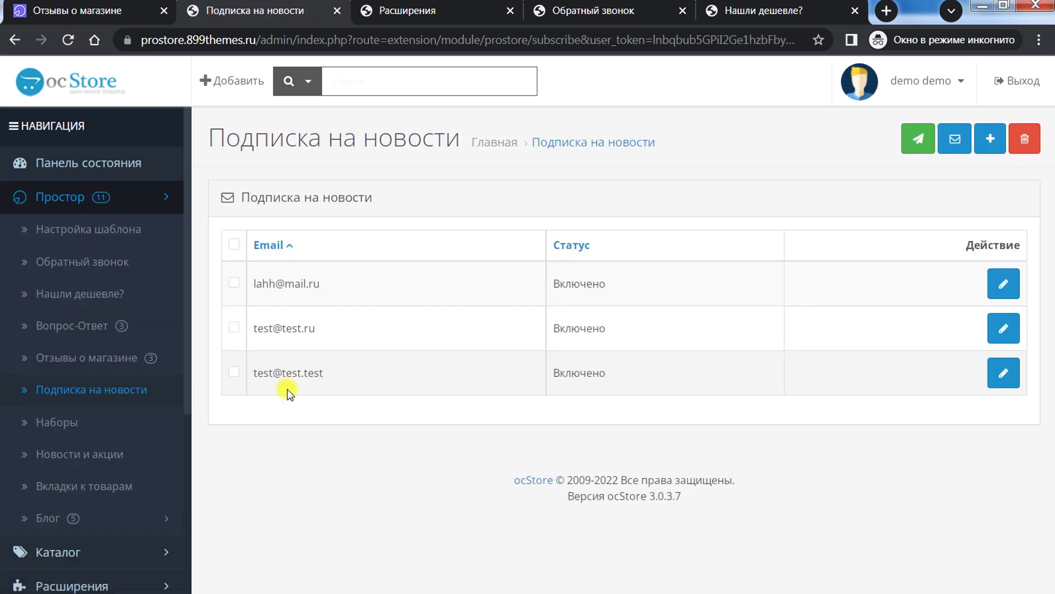
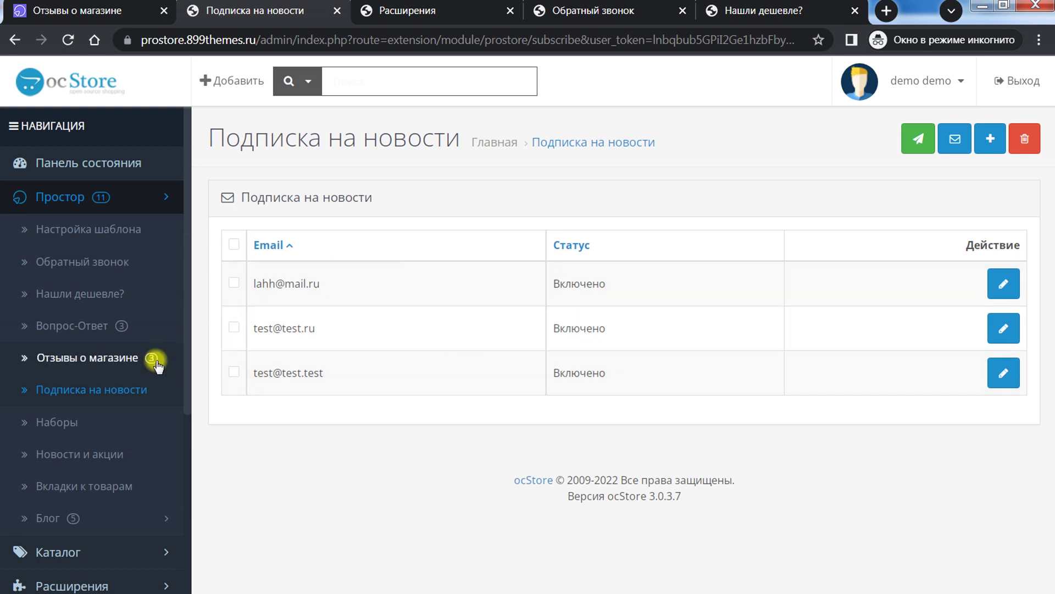
Step: Open Набор 1 from the product sets list and review its 10 percent discount and products
{"action": "scroll", "coordinate": [134, 400], "scroll_direction": "down", "scroll_amount": 2}
{"action": "left_click", "coordinate": [74, 340]}
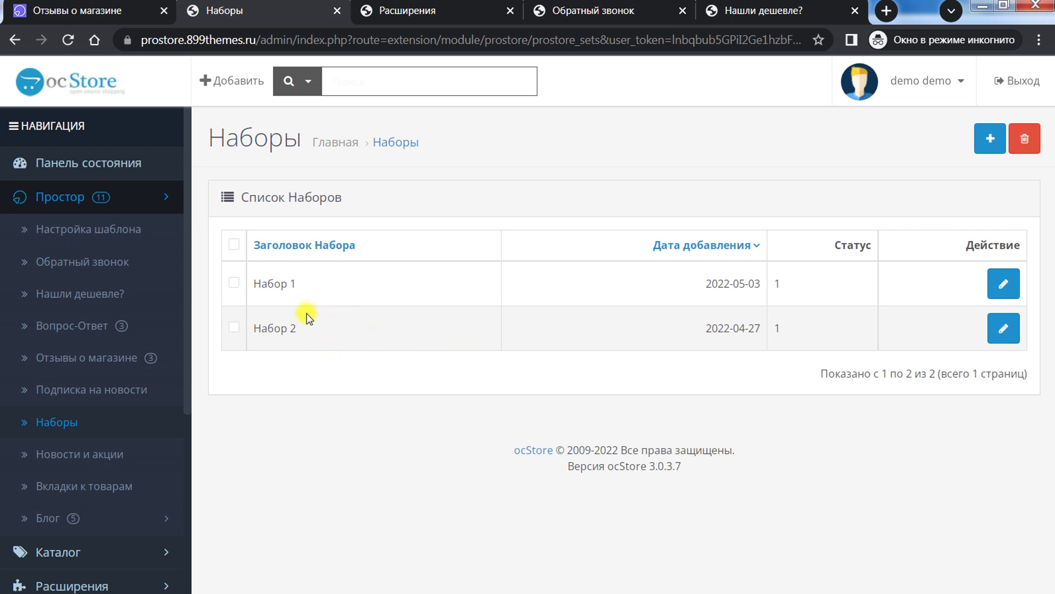
{"action": "left_click", "coordinate": [1003, 282]}
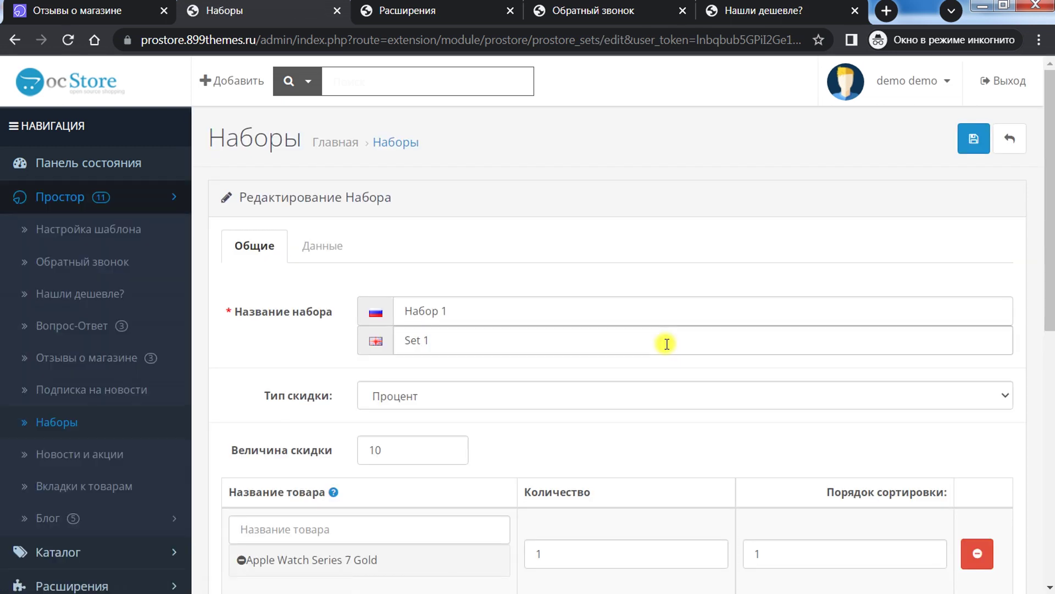
{"action": "left_click_drag", "start_coordinate": [1050, 204], "coordinate": [1050, 294]}
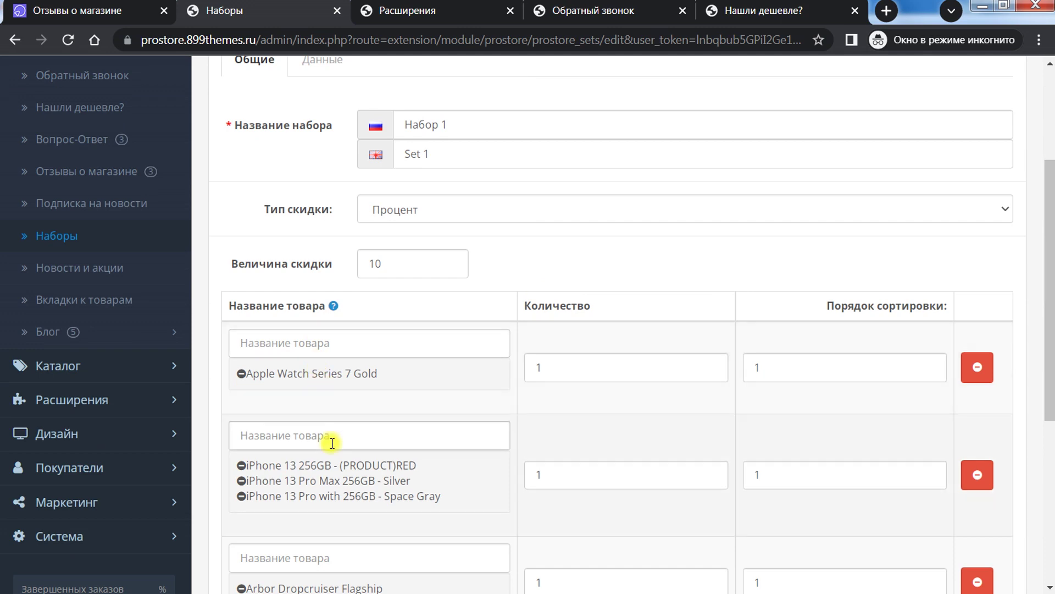
{"action": "scroll", "coordinate": [370, 372], "scroll_direction": "up", "scroll_amount": 3}
{"action": "scroll", "coordinate": [370, 373], "scroll_direction": "down", "scroll_amount": 5}
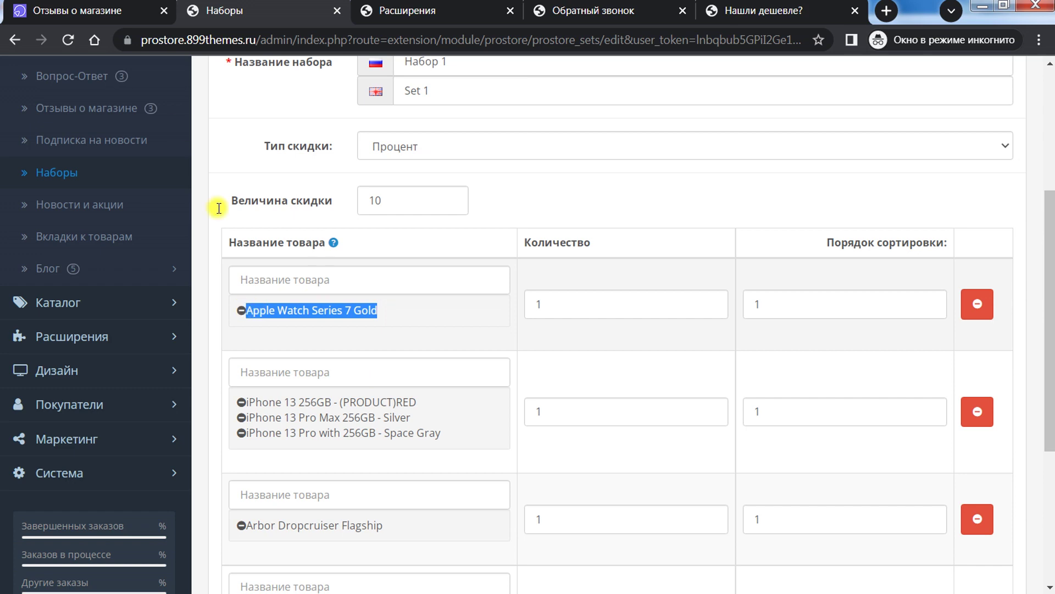
Step: Switch to the storefront store reviews page and begin a product search
{"action": "left_click", "coordinate": [110, 11]}
{"action": "scroll", "coordinate": [404, 170], "scroll_direction": "up", "scroll_amount": 10}
{"action": "left_click", "coordinate": [403, 92]}
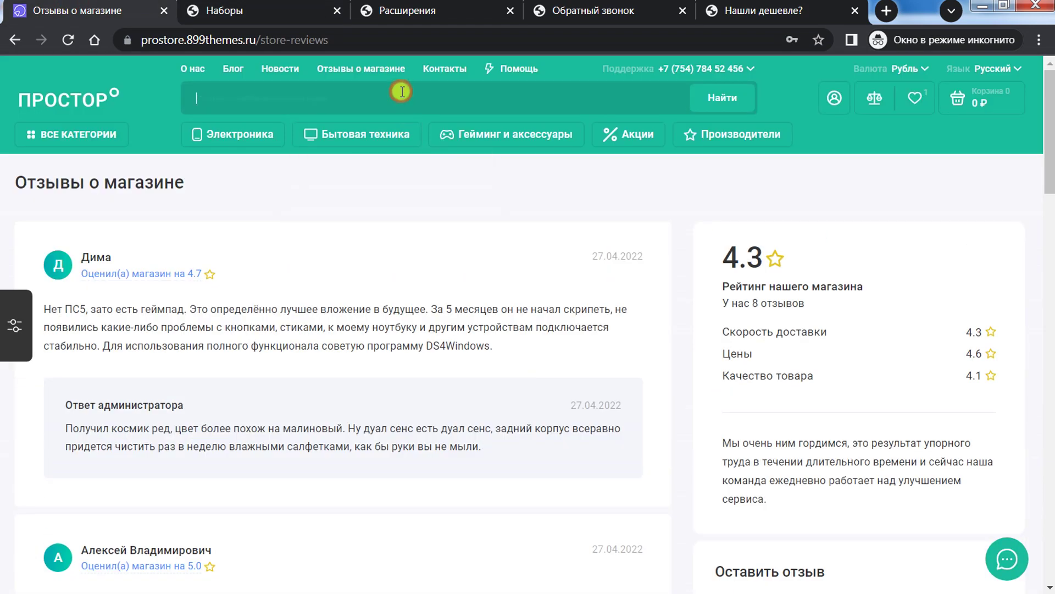
Step: Open the Apple Watch Series 7 Gold page and scroll to its Набор 1 bundle
{"action": "left_click", "coordinate": [389, 144]}
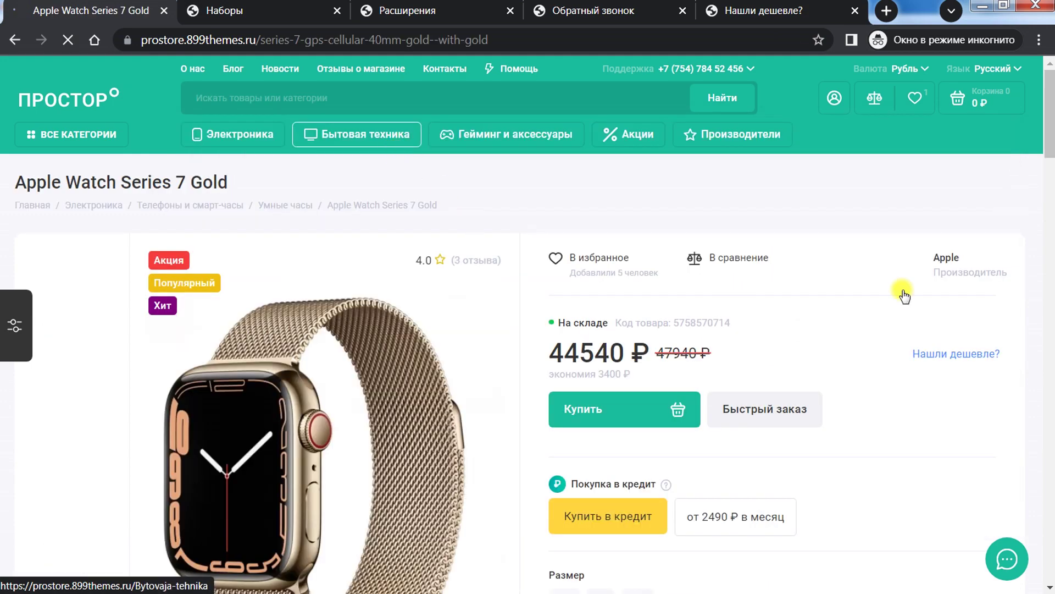
{"action": "left_click_drag", "start_coordinate": [1048, 90], "coordinate": [1049, 178]}
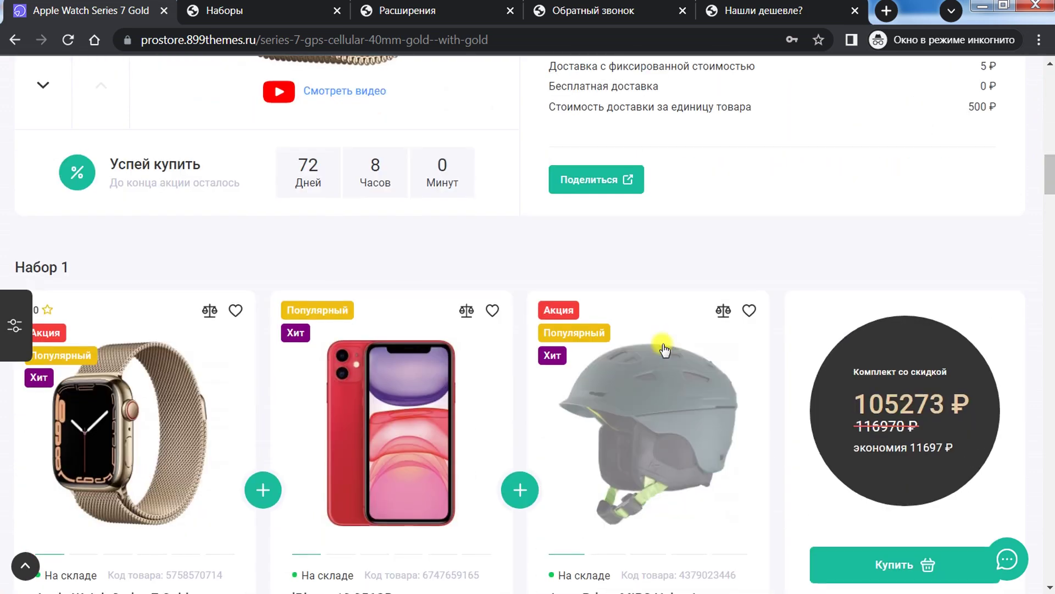
{"action": "scroll", "coordinate": [544, 330], "scroll_direction": "down", "scroll_amount": 1}
{"action": "scroll", "coordinate": [49, 269], "scroll_direction": "down", "scroll_amount": 1}
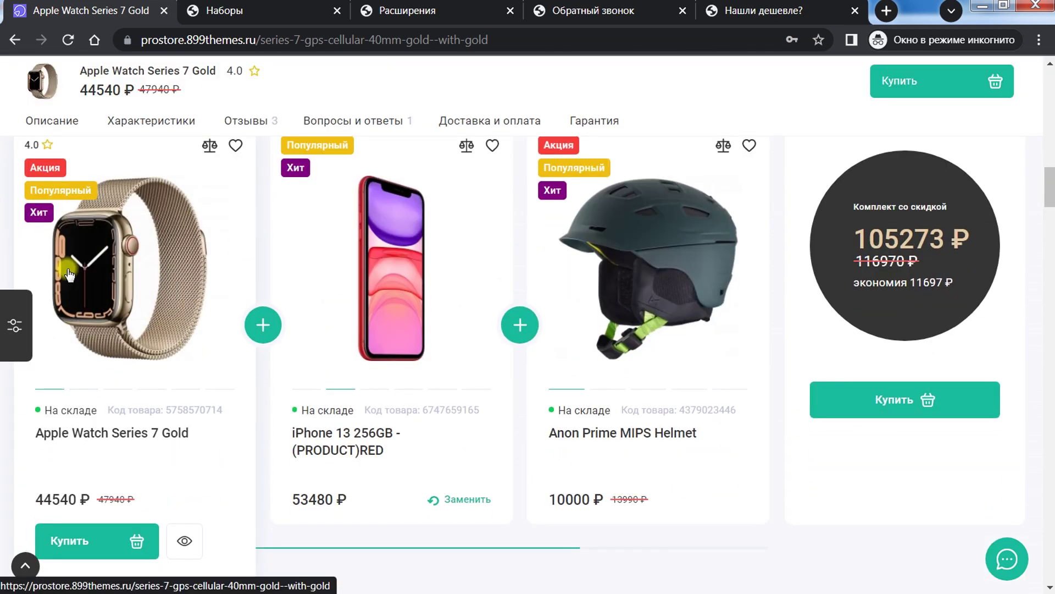
{"action": "scroll", "coordinate": [38, 223], "scroll_direction": "up", "scroll_amount": 1}
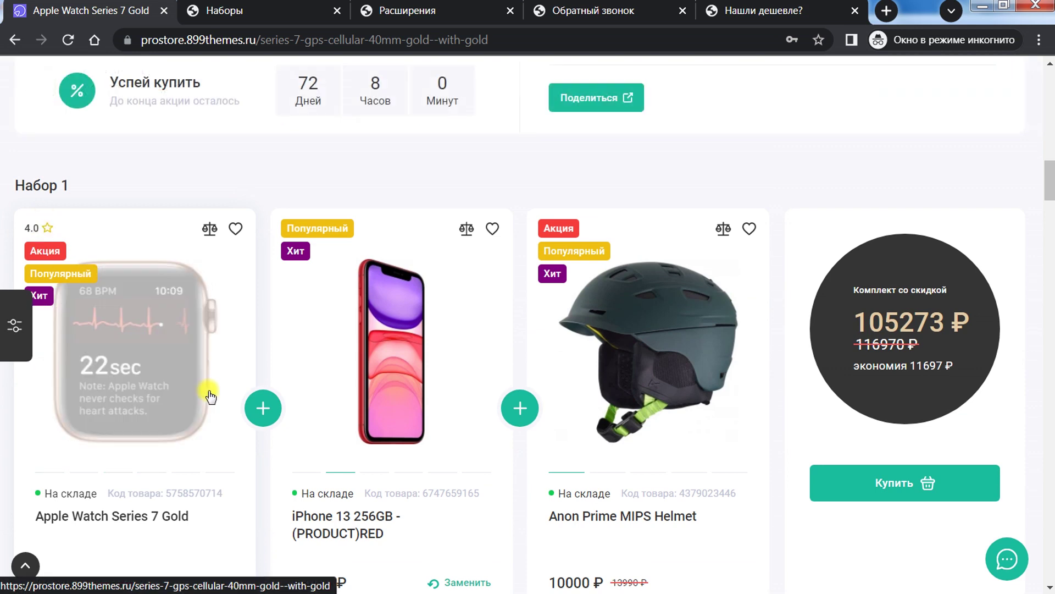
{"action": "scroll", "coordinate": [353, 350], "scroll_direction": "down", "scroll_amount": 2}
{"action": "scroll", "coordinate": [354, 349], "scroll_direction": "up", "scroll_amount": 2}
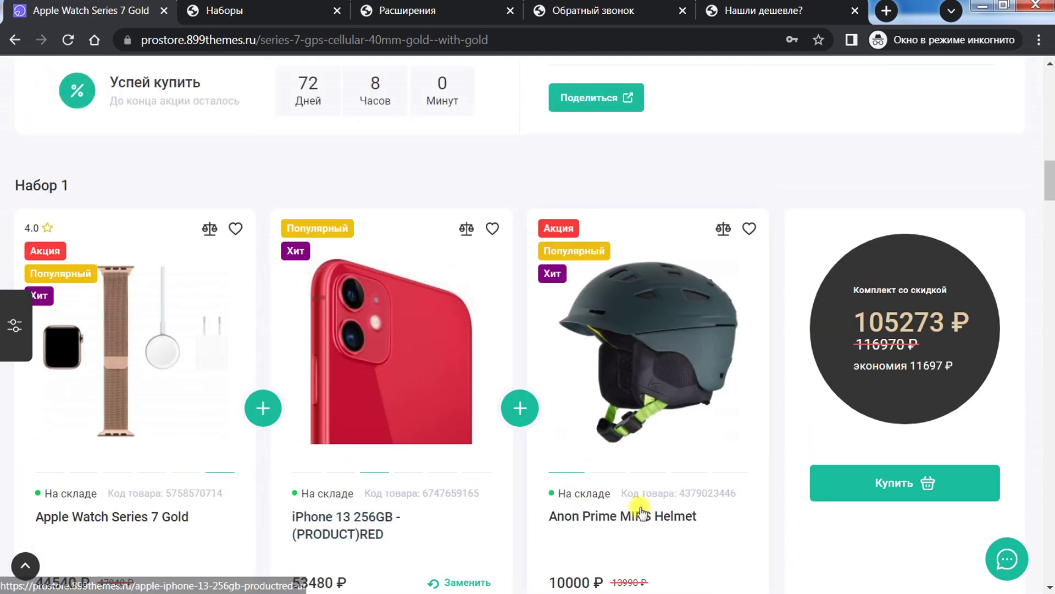
{"action": "scroll", "coordinate": [660, 467], "scroll_direction": "down", "scroll_amount": 1}
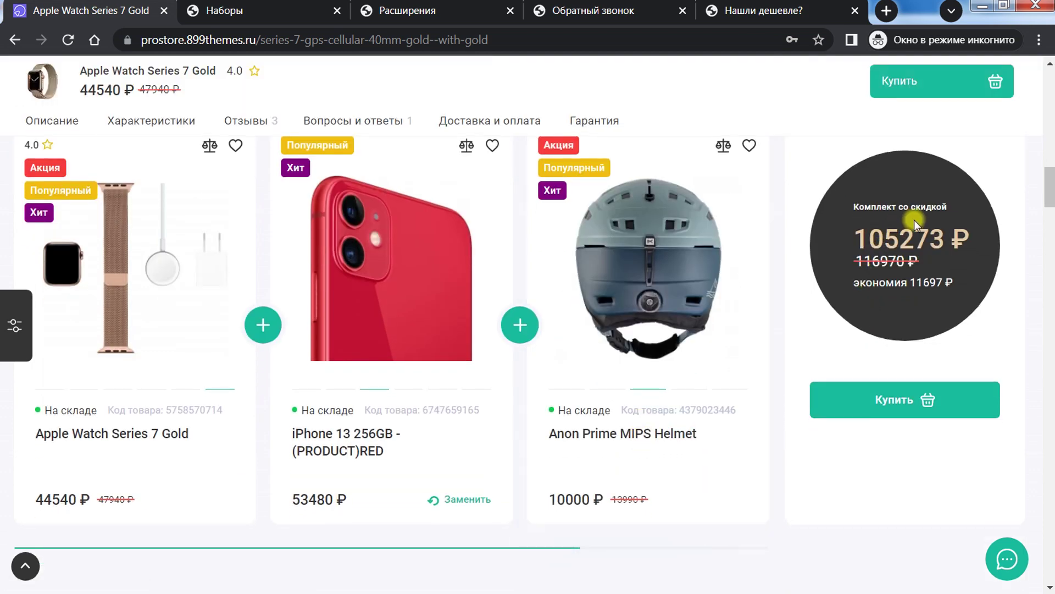
Step: Highlight the bundle price 105273 ₽ and 11697 ₽ savings, then return to the admin set editor
{"action": "left_click_drag", "start_coordinate": [868, 205], "coordinate": [955, 237]}
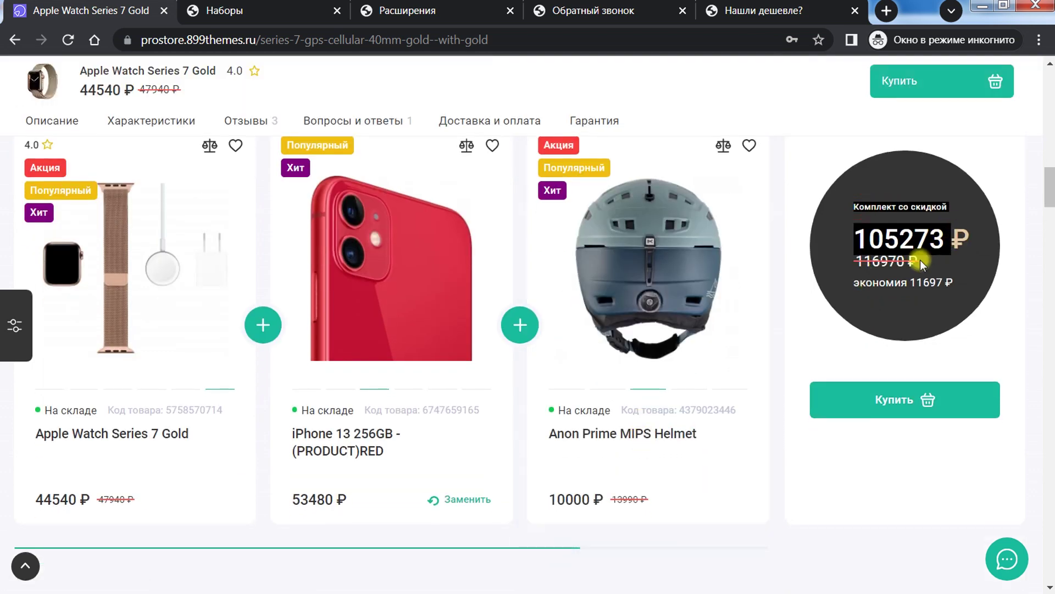
{"action": "left_click_drag", "start_coordinate": [854, 238], "coordinate": [947, 236]}
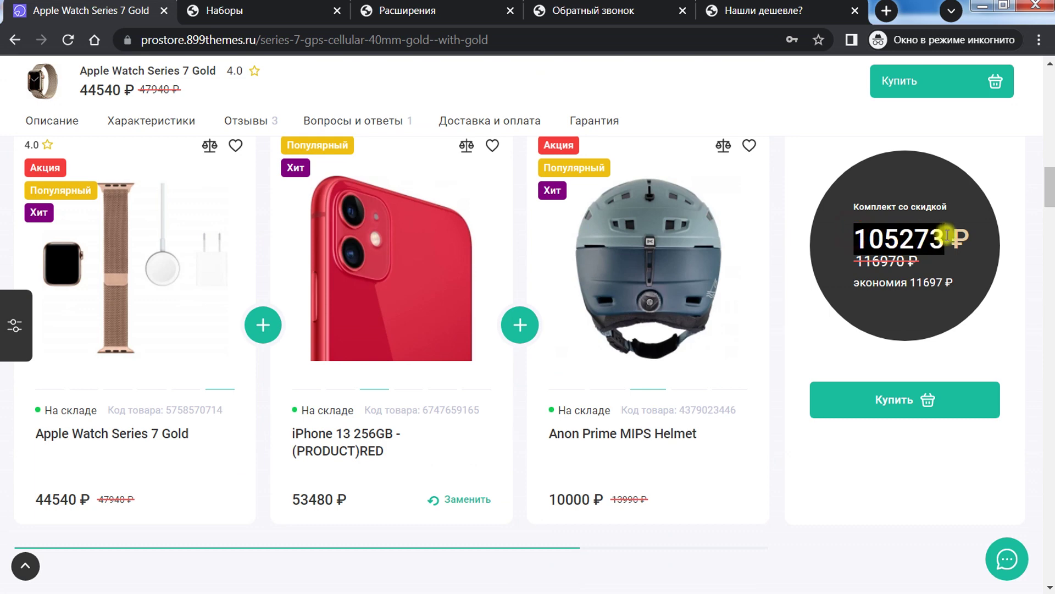
{"action": "left_click_drag", "start_coordinate": [897, 284], "coordinate": [952, 300]}
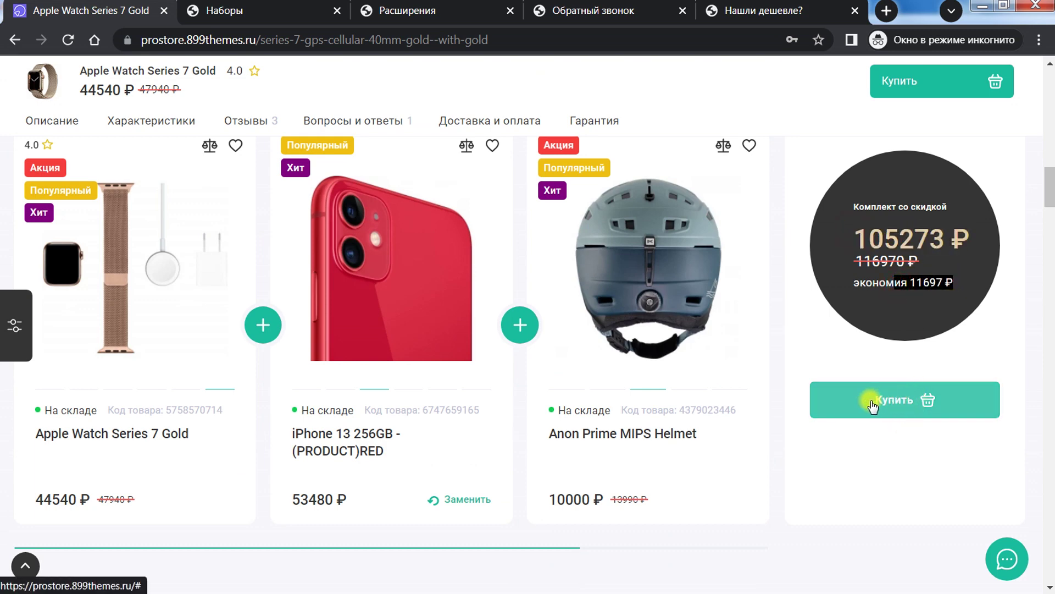
{"action": "scroll", "coordinate": [872, 405], "scroll_direction": "down", "scroll_amount": 3}
{"action": "scroll", "coordinate": [870, 400], "scroll_direction": "up", "scroll_amount": 5}
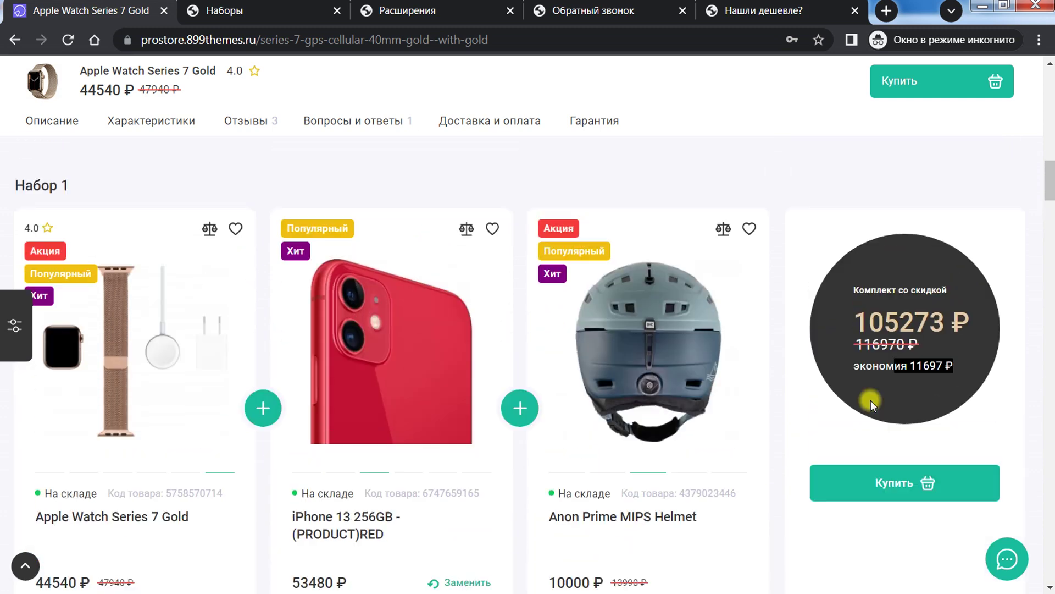
{"action": "scroll", "coordinate": [870, 400], "scroll_direction": "down", "scroll_amount": 2}
{"action": "scroll", "coordinate": [871, 400], "scroll_direction": "up", "scroll_amount": 3}
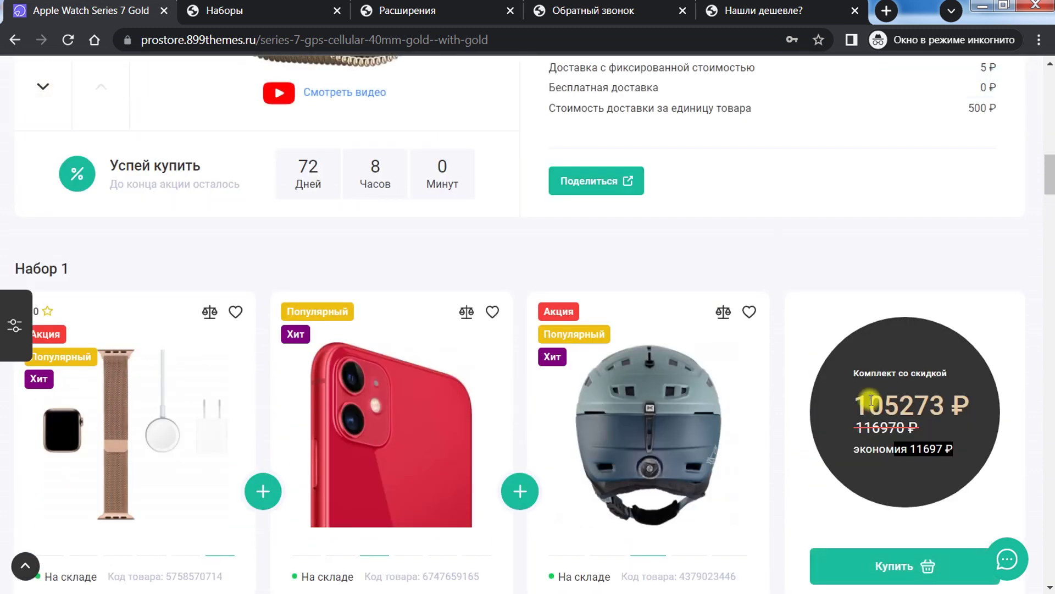
{"action": "scroll", "coordinate": [871, 400], "scroll_direction": "down", "scroll_amount": 3}
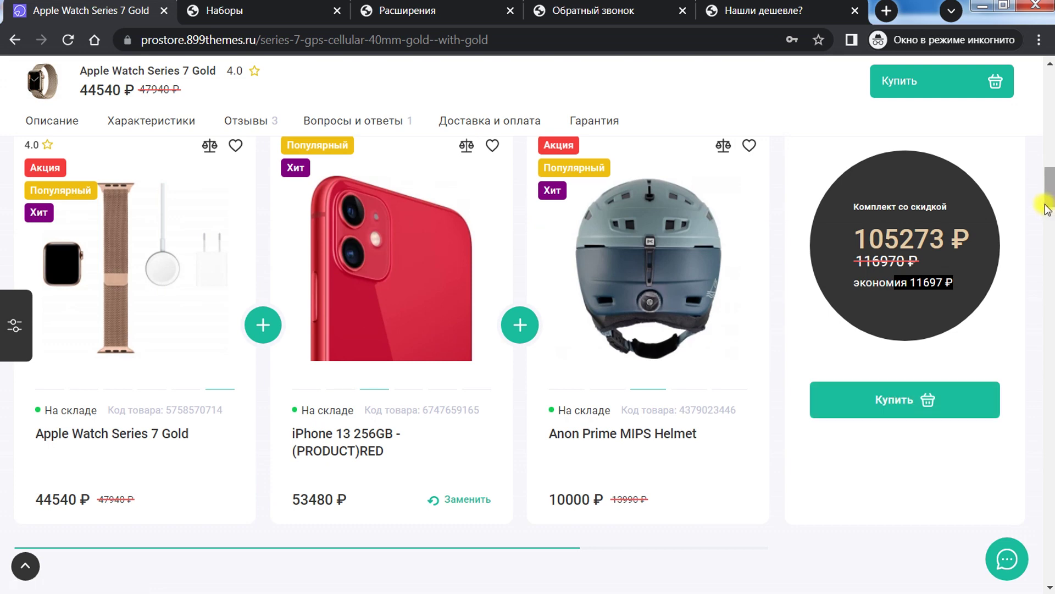
{"action": "scroll", "coordinate": [1049, 195], "scroll_direction": "down", "scroll_amount": 3}
{"action": "scroll", "coordinate": [1050, 195], "scroll_direction": "up", "scroll_amount": 4}
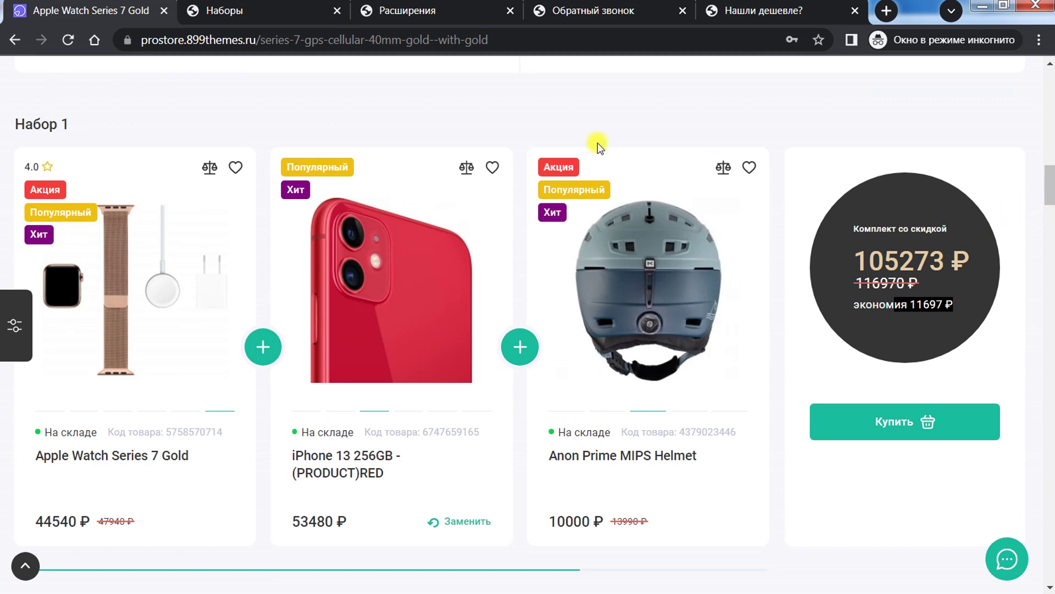
{"action": "left_click", "coordinate": [254, 5]}
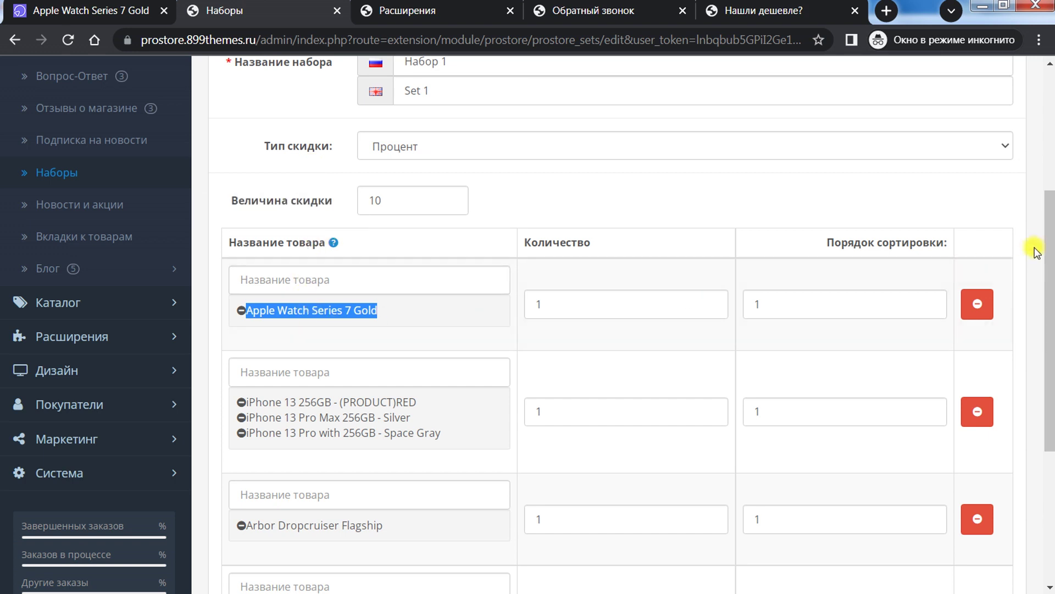
Step: Check the set's store and status settings on the Данные tab, then its general settings
{"action": "left_click_drag", "start_coordinate": [1050, 252], "coordinate": [1050, 167]}
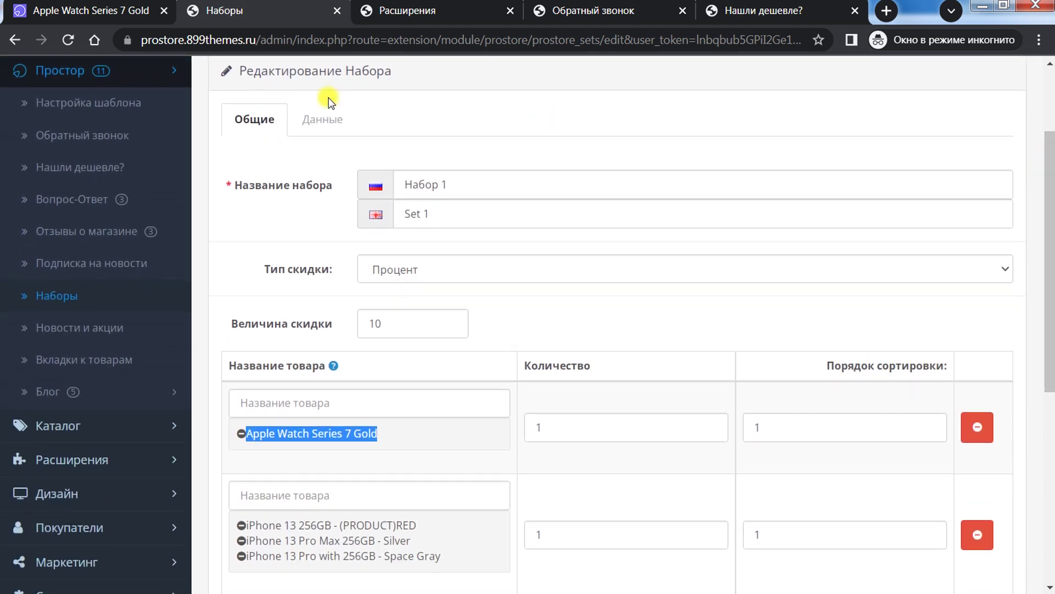
{"action": "left_click", "coordinate": [311, 113]}
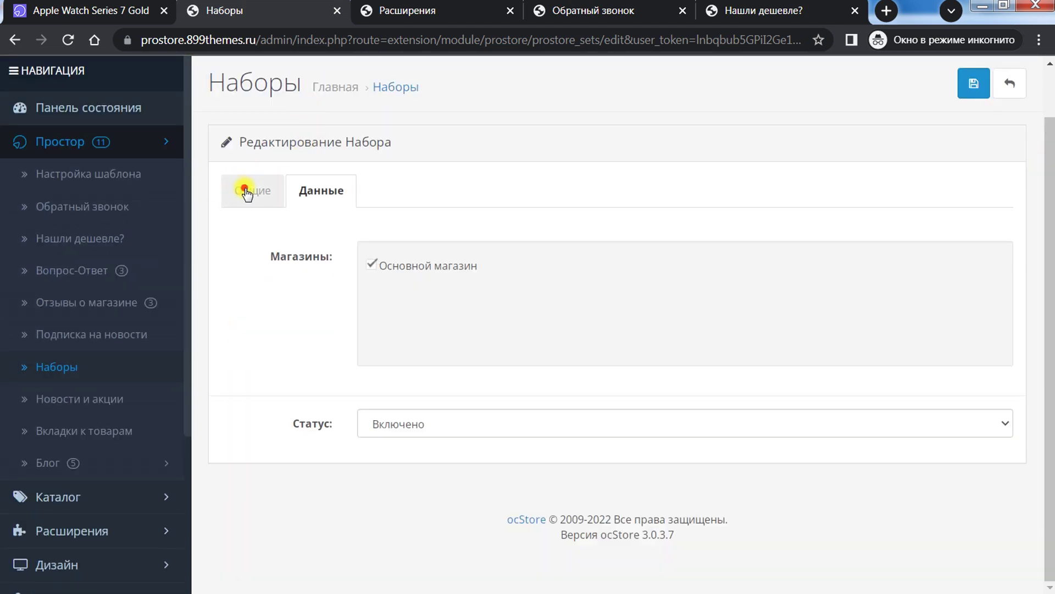
{"action": "left_click", "coordinate": [245, 189]}
{"action": "scroll", "coordinate": [497, 222], "scroll_direction": "down", "scroll_amount": 5}
{"action": "scroll", "coordinate": [498, 223], "scroll_direction": "down", "scroll_amount": 4}
{"action": "scroll", "coordinate": [498, 223], "scroll_direction": "up", "scroll_amount": 3}
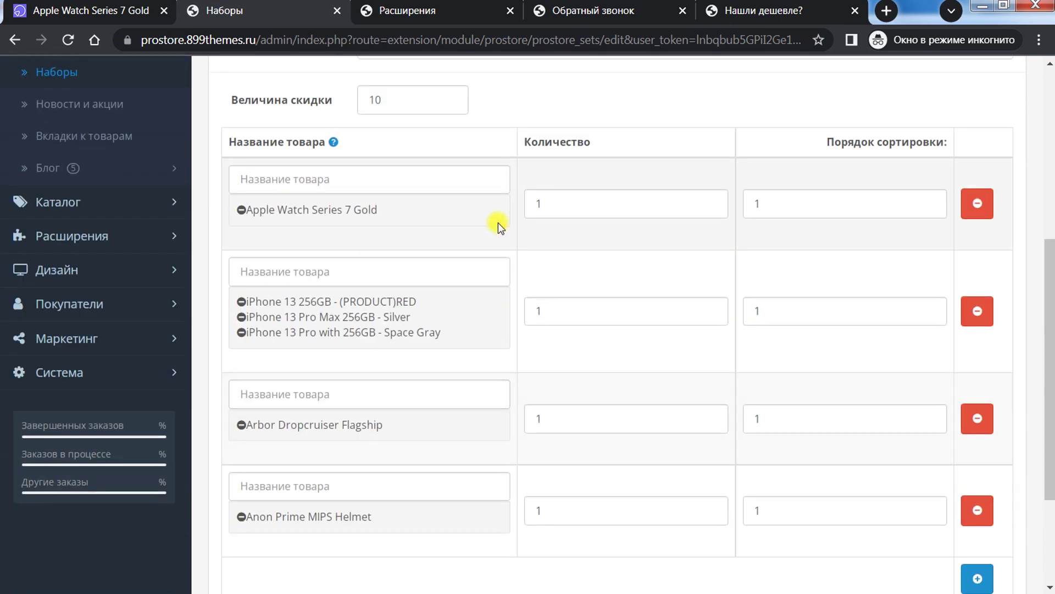
Step: Compare with the storefront bundle price 105273, then open the Новости и акции list
{"action": "left_click", "coordinate": [90, 10]}
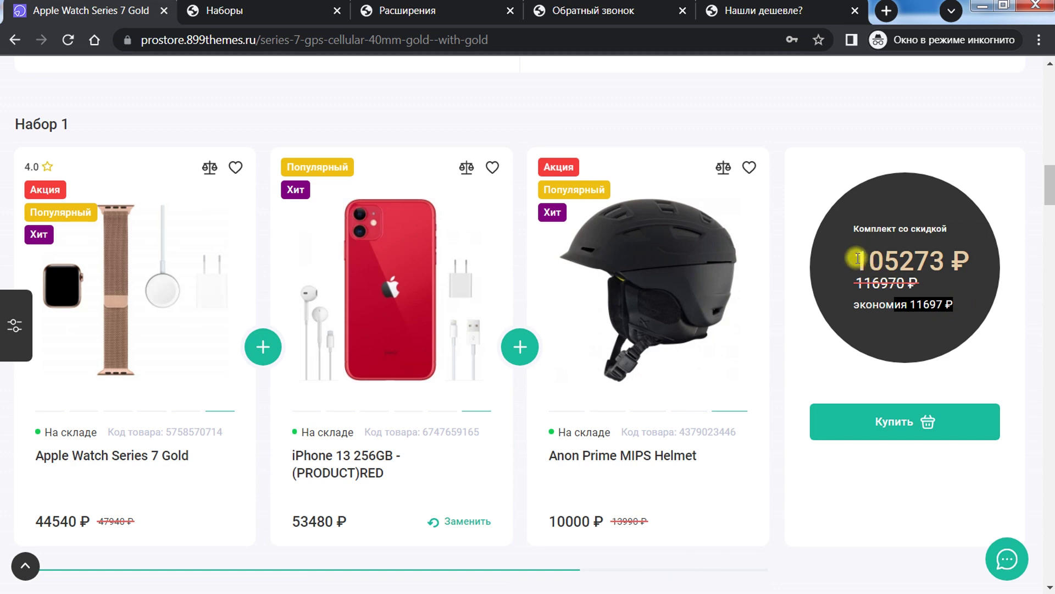
{"action": "mouse_move", "coordinate": [858, 259]}
{"action": "left_mouse_down"}
{"action": "mouse_move", "coordinate": [950, 268]}
{"action": "mouse_move", "coordinate": [965, 301]}
{"action": "mouse_move", "coordinate": [854, 269]}
{"action": "left_mouse_up"}
{"action": "left_click", "coordinate": [888, 213]}
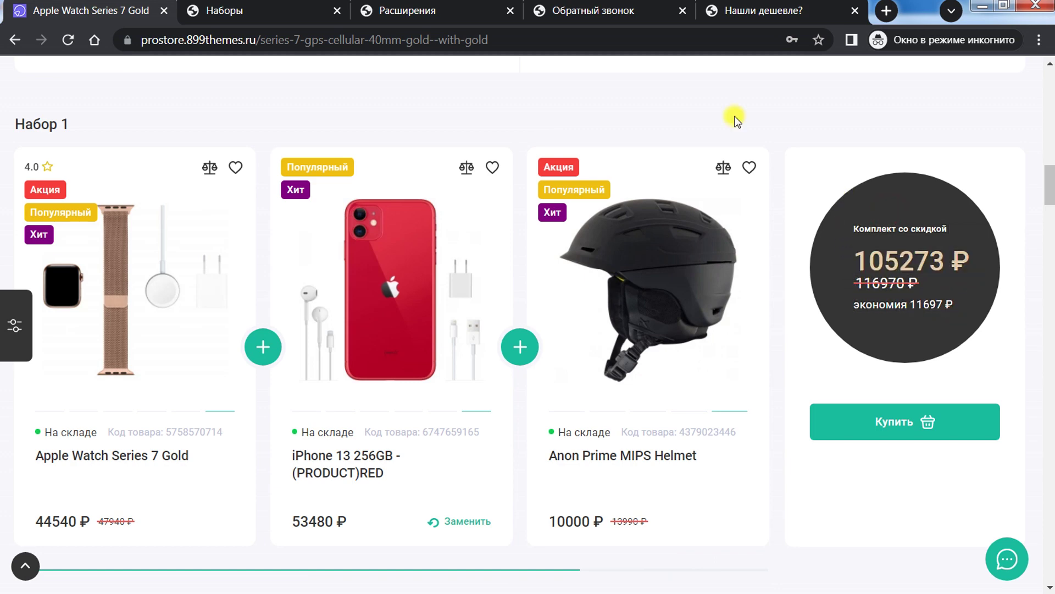
{"action": "left_click", "coordinate": [233, 5]}
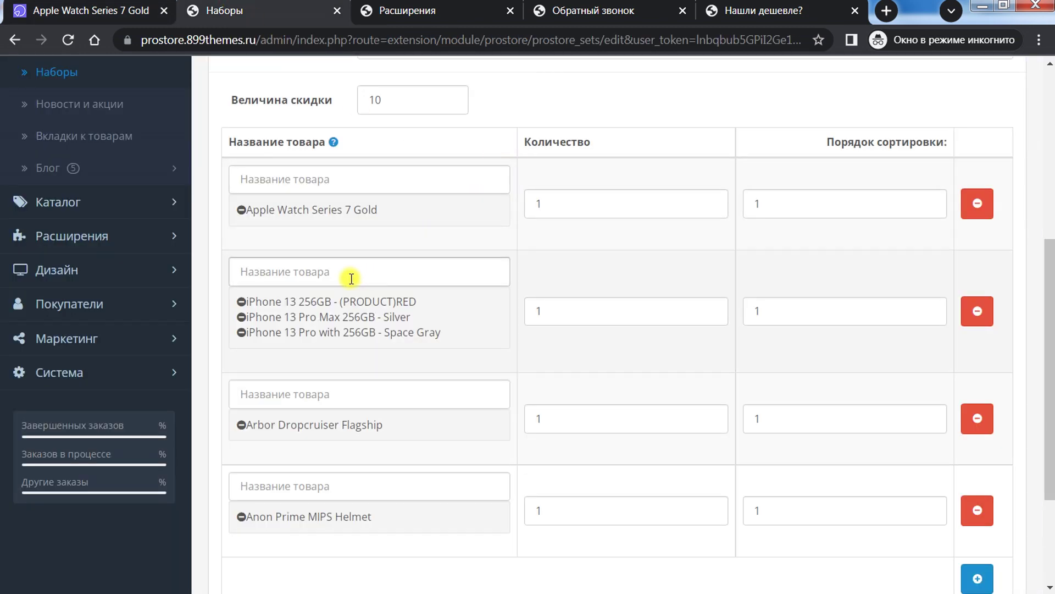
{"action": "scroll", "coordinate": [329, 286], "scroll_direction": "up", "scroll_amount": 5}
{"action": "left_click", "coordinate": [64, 351]}
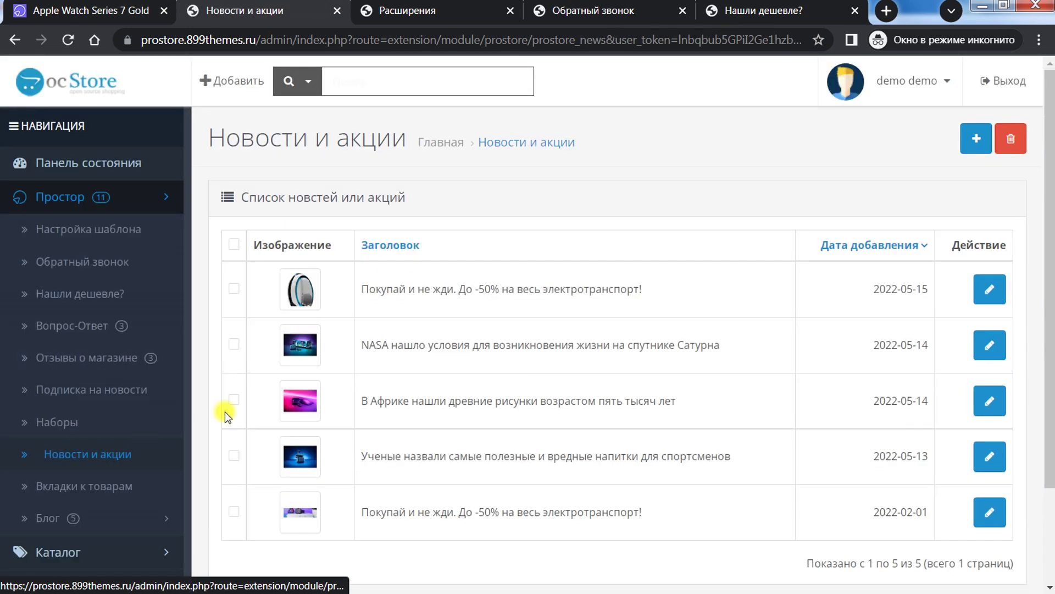
Step: Review the 'Покупай и не жди' promotion: Акция template, background d6e6f0
{"action": "scroll", "coordinate": [464, 330], "scroll_direction": "down", "scroll_amount": 3}
{"action": "scroll", "coordinate": [889, 264], "scroll_direction": "up", "scroll_amount": 2}
{"action": "left_click", "coordinate": [976, 252]}
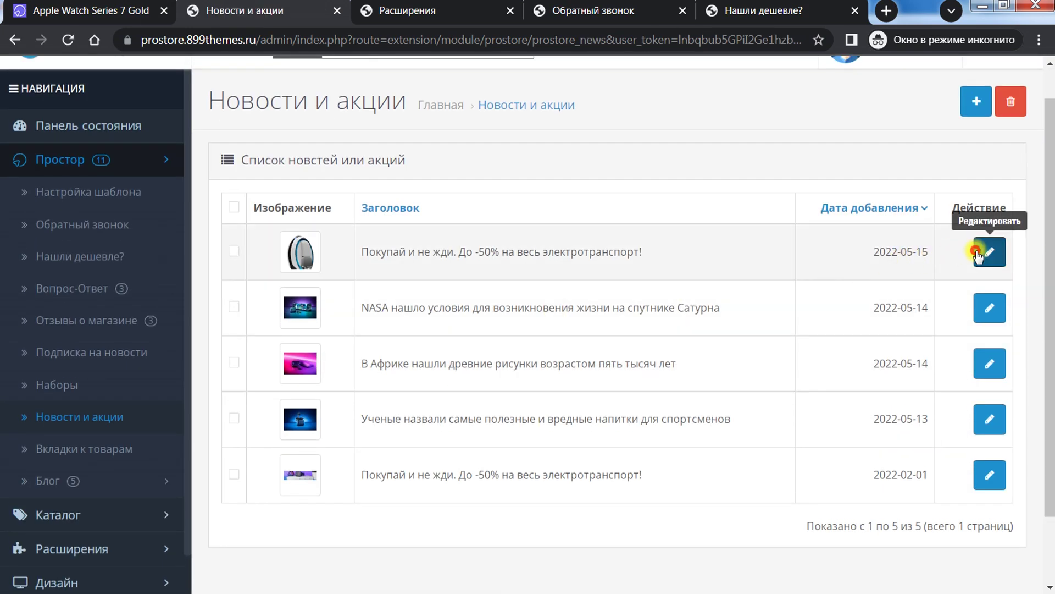
{"action": "scroll", "coordinate": [695, 262], "scroll_direction": "down", "scroll_amount": 5}
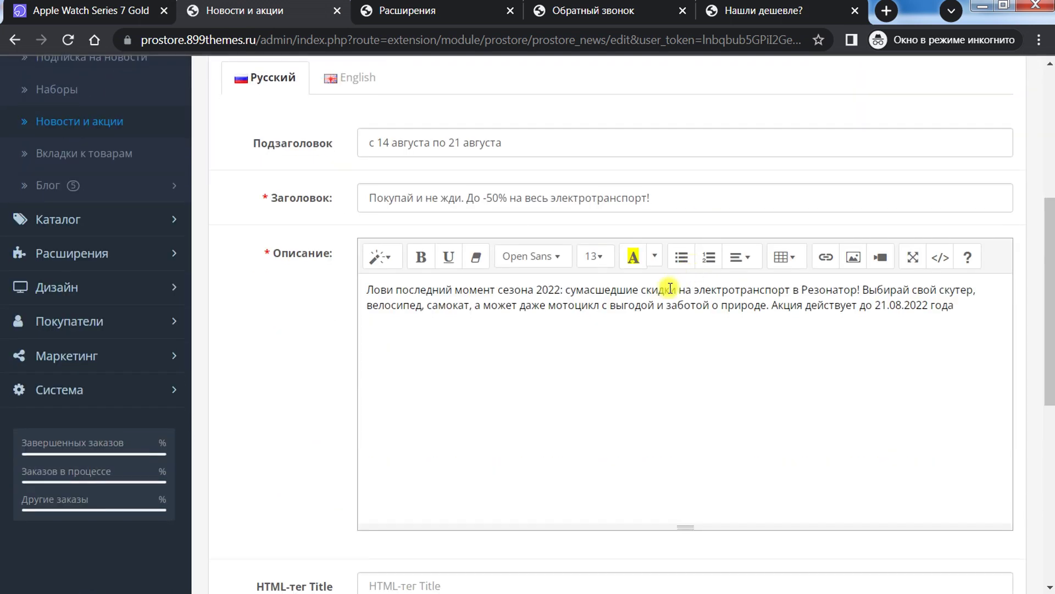
{"action": "scroll", "coordinate": [607, 283], "scroll_direction": "up", "scroll_amount": 3}
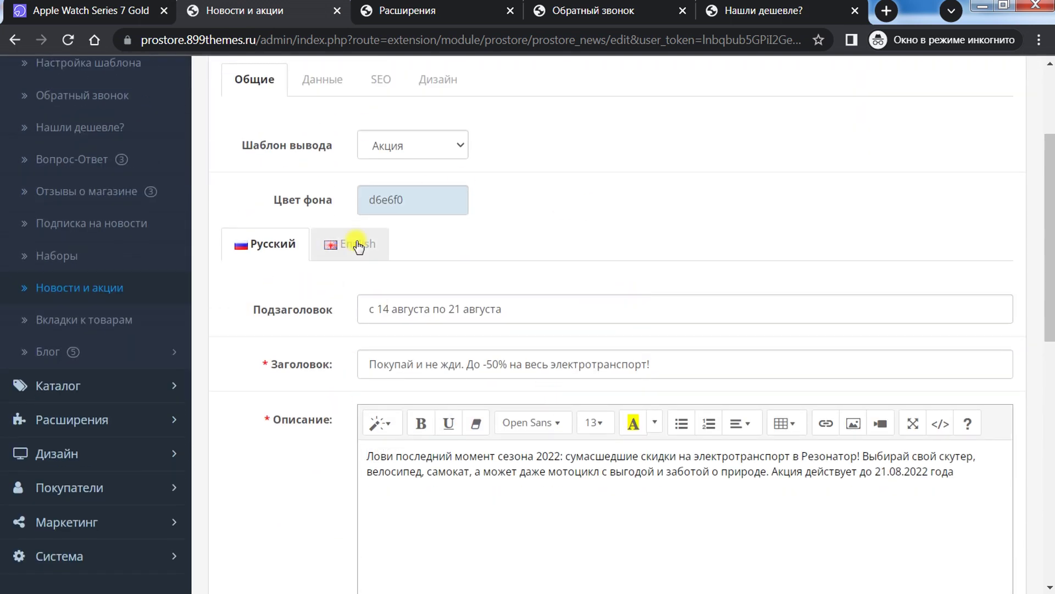
{"action": "scroll", "coordinate": [337, 318], "scroll_direction": "up", "scroll_amount": 3}
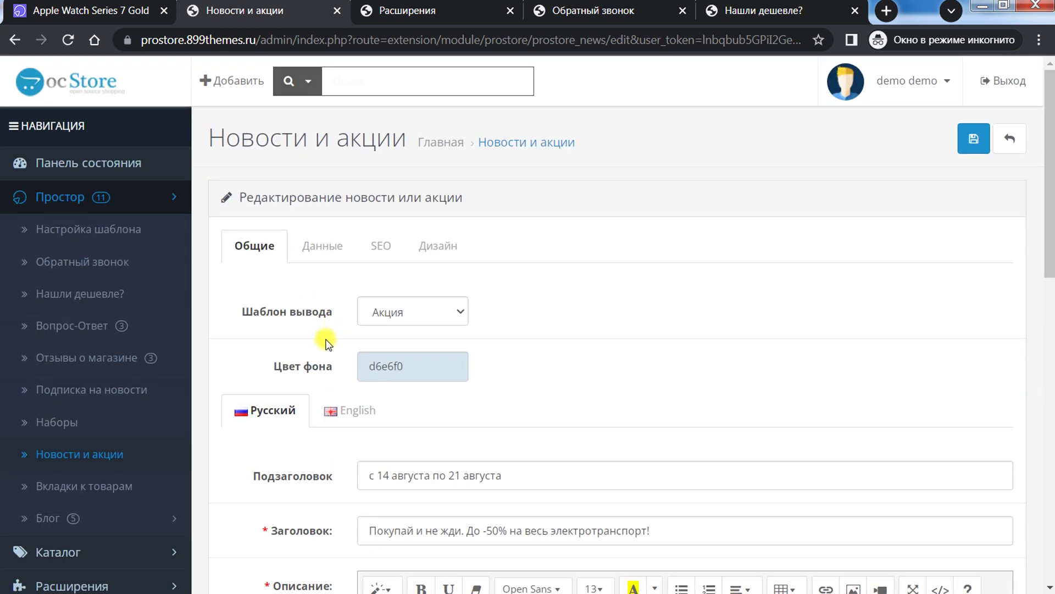
{"action": "scroll", "coordinate": [325, 341], "scroll_direction": "down", "scroll_amount": 3}
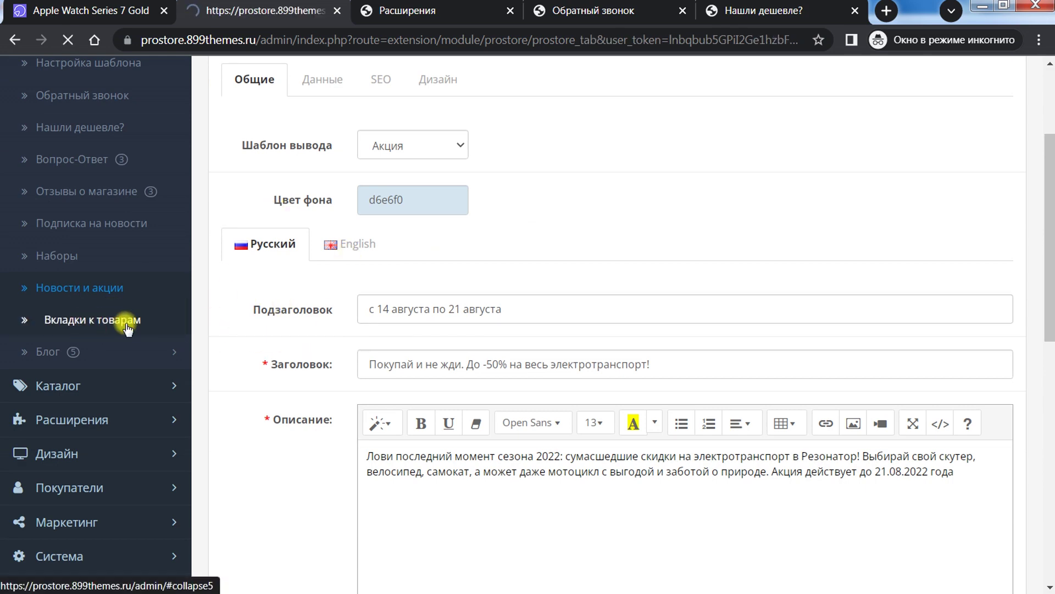
Step: View the Гарантия and Доставка и оплата sections on the Apple Watch Series 7 Gold page
{"action": "scroll", "coordinate": [429, 319], "scroll_direction": "down", "scroll_amount": 5}
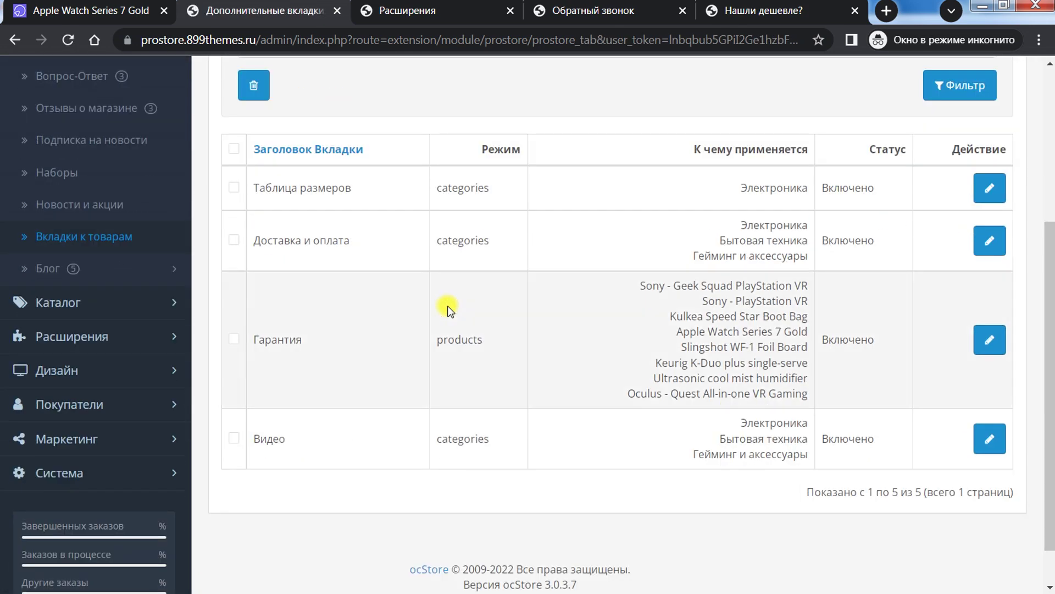
{"action": "scroll", "coordinate": [435, 323], "scroll_direction": "up", "scroll_amount": 2}
{"action": "scroll", "coordinate": [435, 322], "scroll_direction": "down", "scroll_amount": 2}
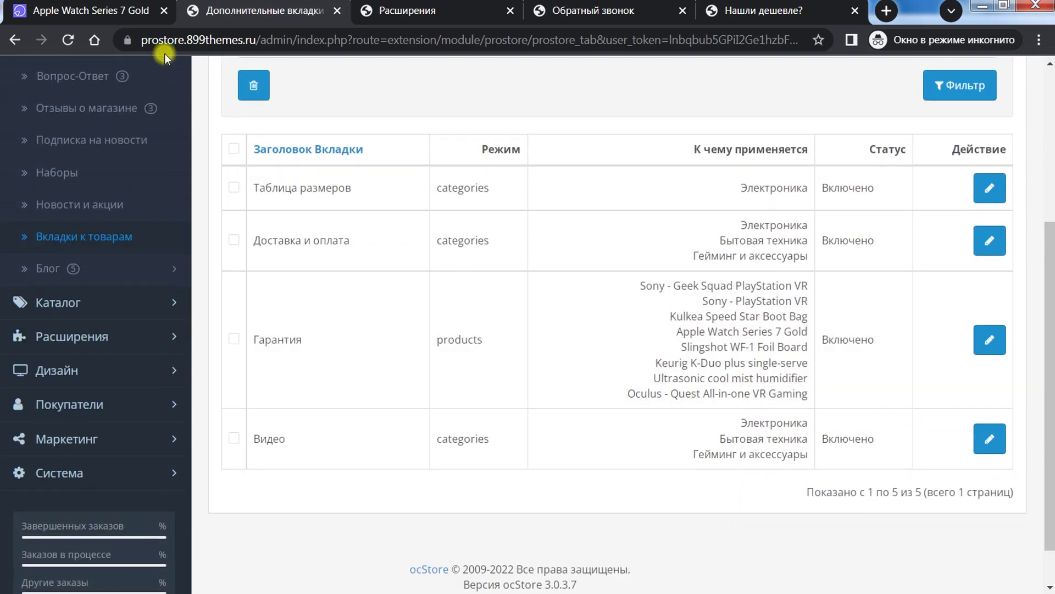
{"action": "left_click", "coordinate": [91, 10]}
{"action": "scroll", "coordinate": [460, 278], "scroll_direction": "up", "scroll_amount": 10}
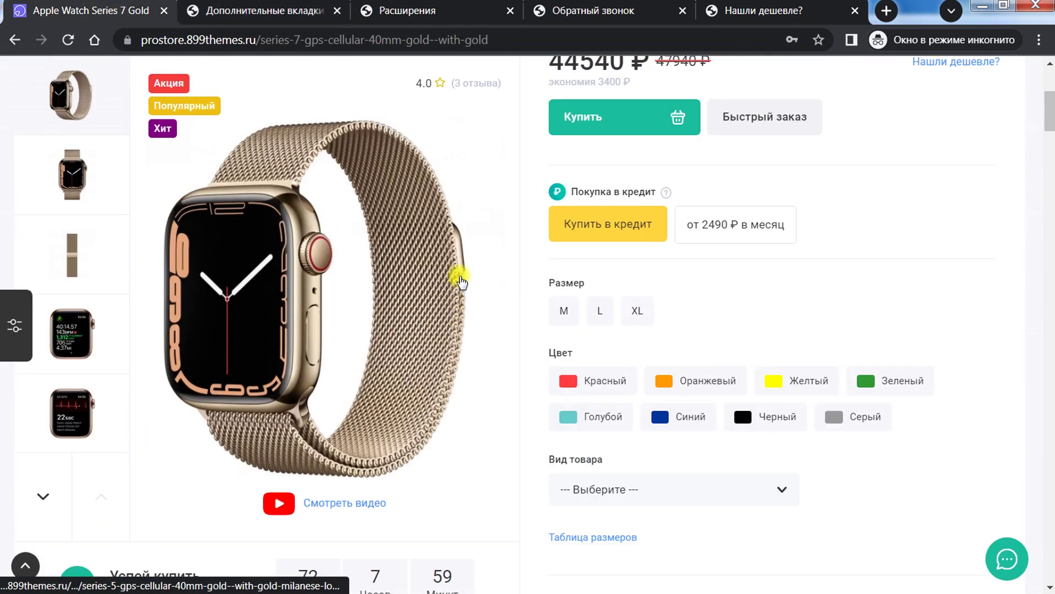
{"action": "scroll", "coordinate": [459, 278], "scroll_direction": "down", "scroll_amount": 20}
{"action": "scroll", "coordinate": [459, 279], "scroll_direction": "down", "scroll_amount": 10}
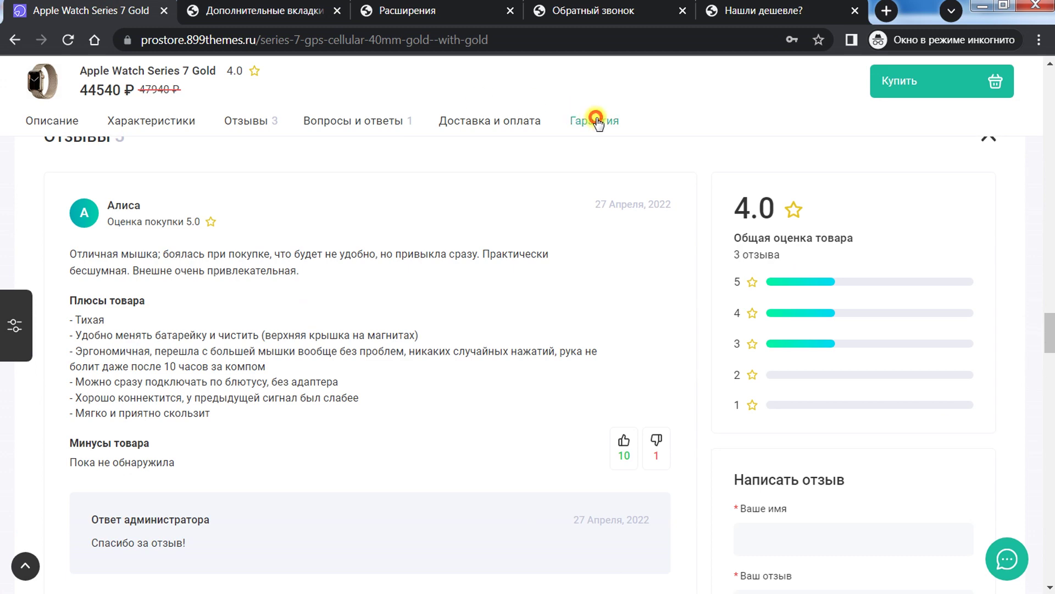
{"action": "left_click", "coordinate": [596, 120]}
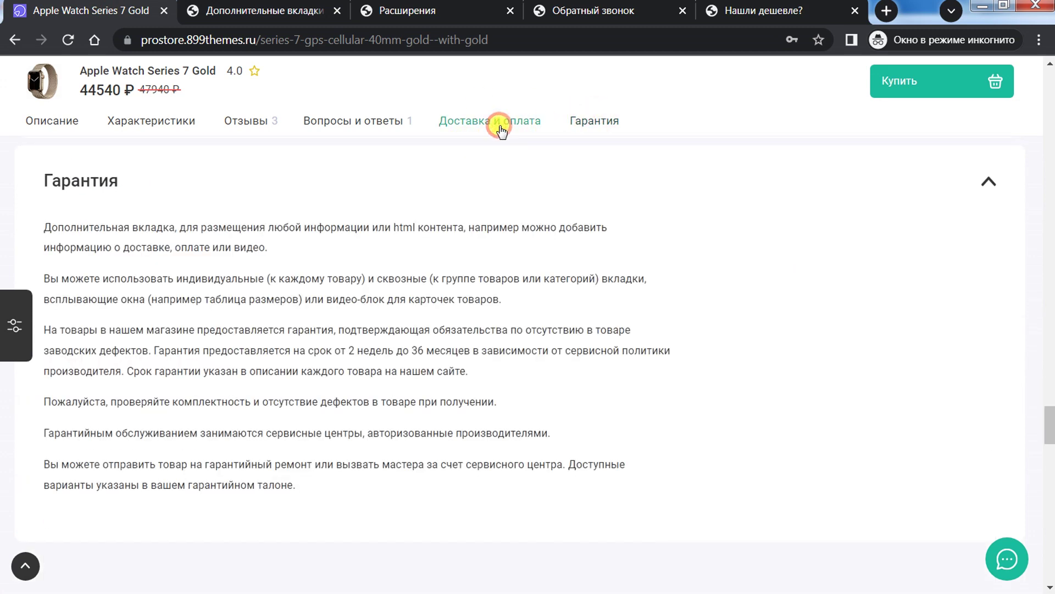
{"action": "left_click", "coordinate": [484, 119]}
Step: Try the Доставка и оплата tab's product and brand bindings, then restore К товарам в категориях
{"action": "left_click", "coordinate": [277, 7]}
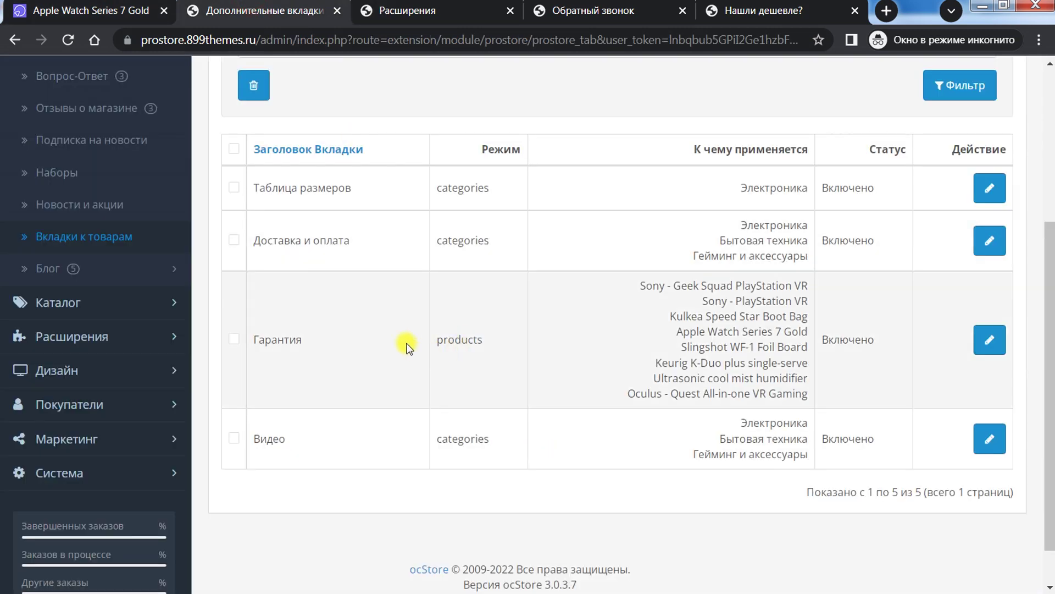
{"action": "left_click", "coordinate": [990, 241]}
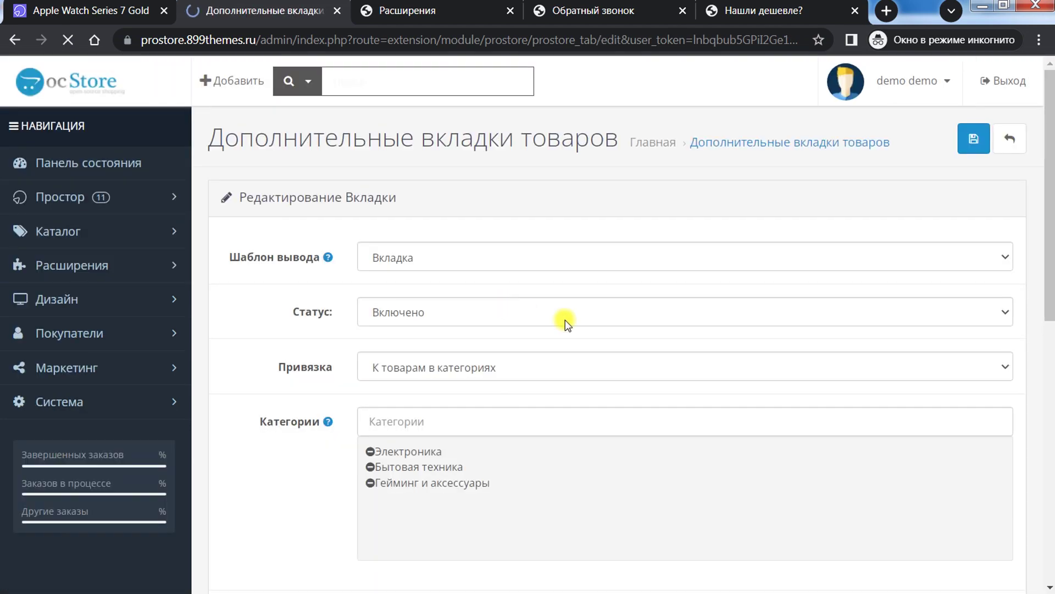
{"action": "scroll", "coordinate": [636, 334], "scroll_direction": "down", "scroll_amount": 5}
{"action": "scroll", "coordinate": [635, 334], "scroll_direction": "down", "scroll_amount": 6}
{"action": "scroll", "coordinate": [632, 337], "scroll_direction": "up", "scroll_amount": 13}
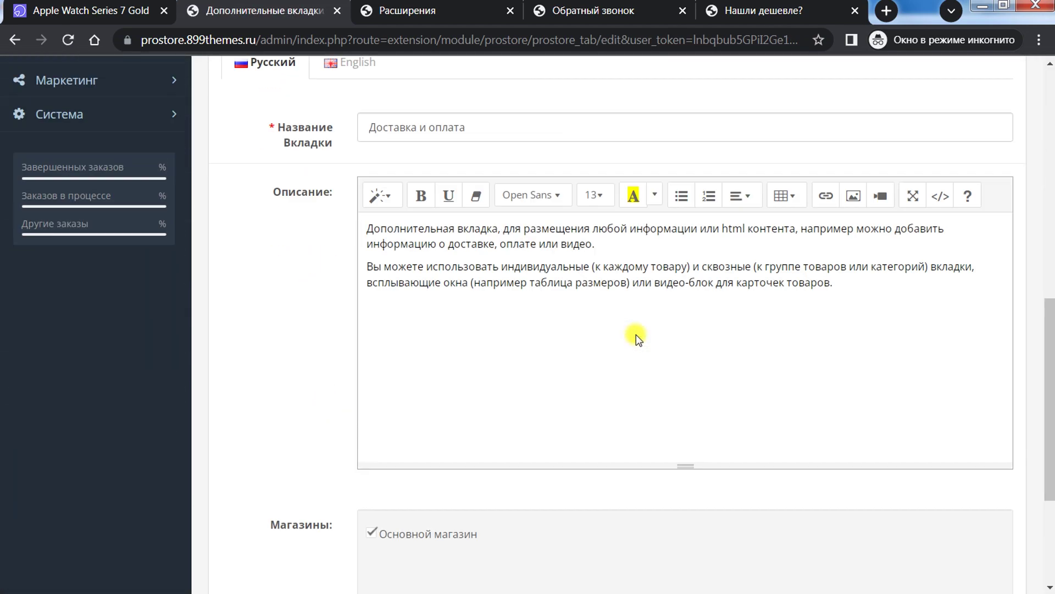
{"action": "mouse_move", "coordinate": [329, 422]}
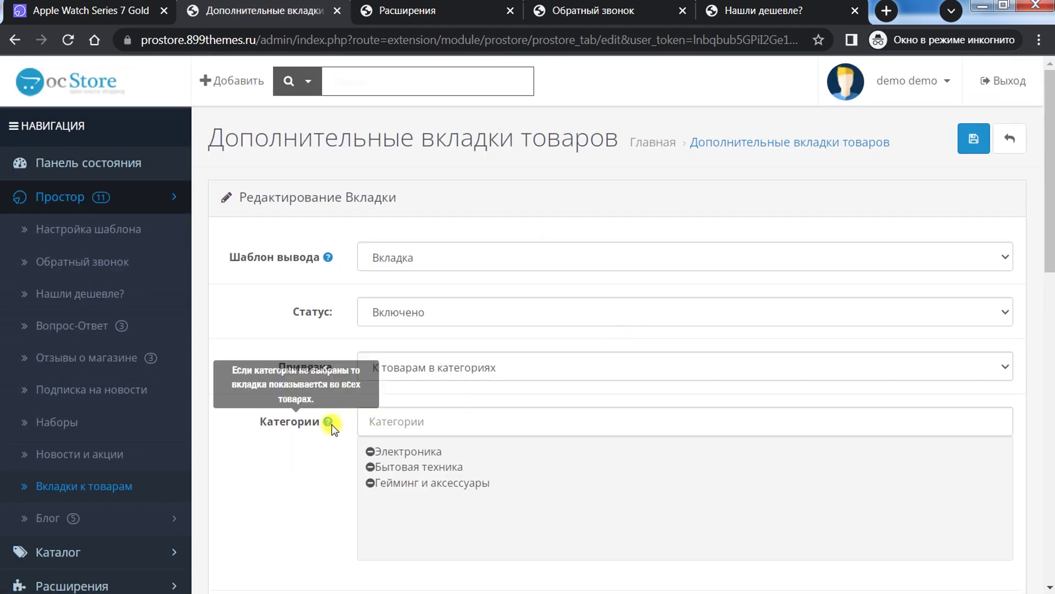
{"action": "left_click", "coordinate": [453, 369]}
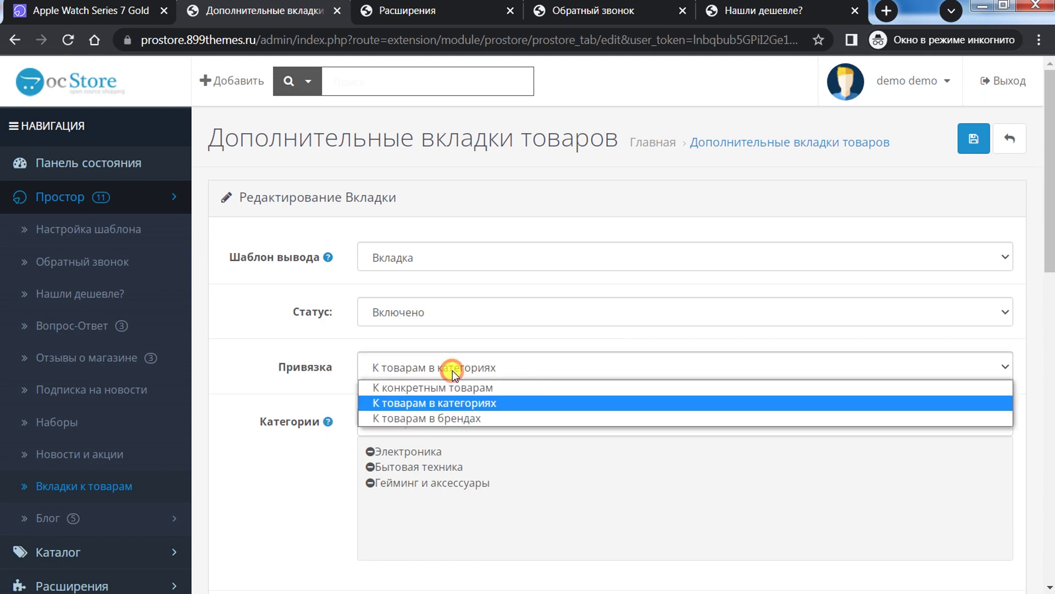
{"action": "left_click", "coordinate": [453, 388]}
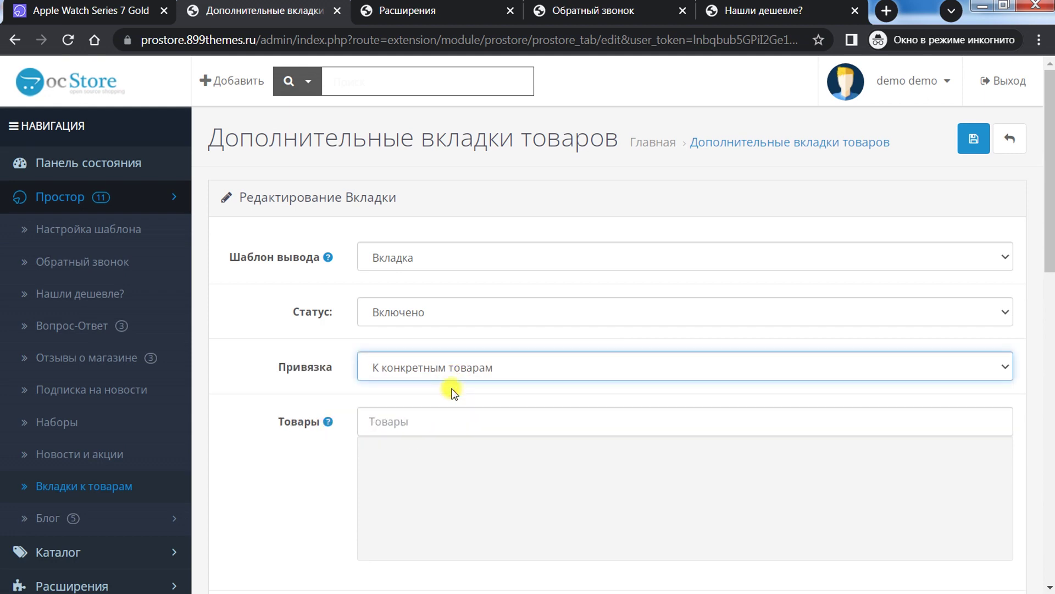
{"action": "left_click", "coordinate": [419, 426]}
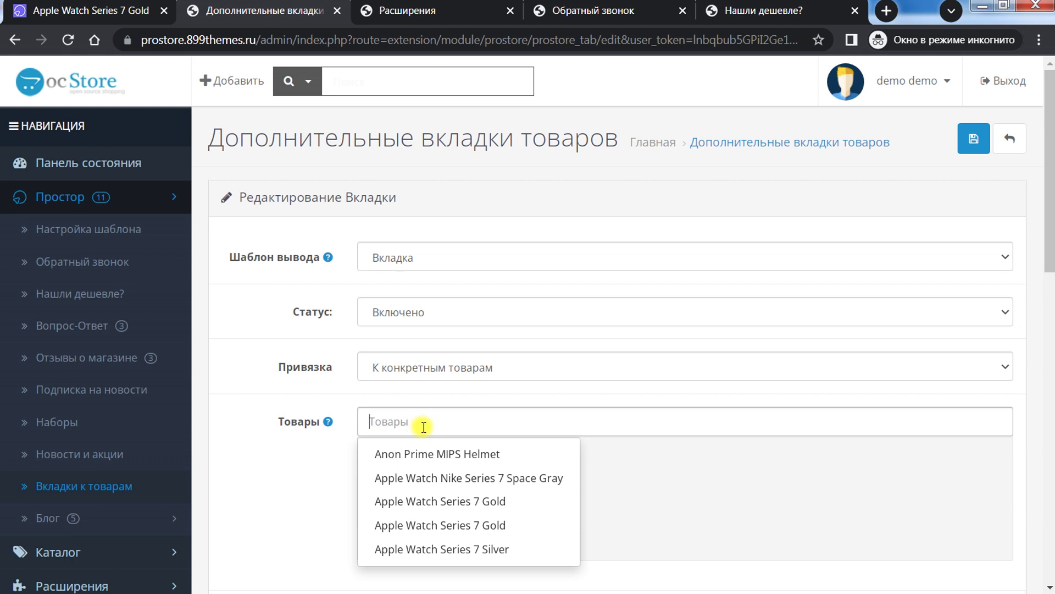
{"action": "left_click", "coordinate": [428, 369]}
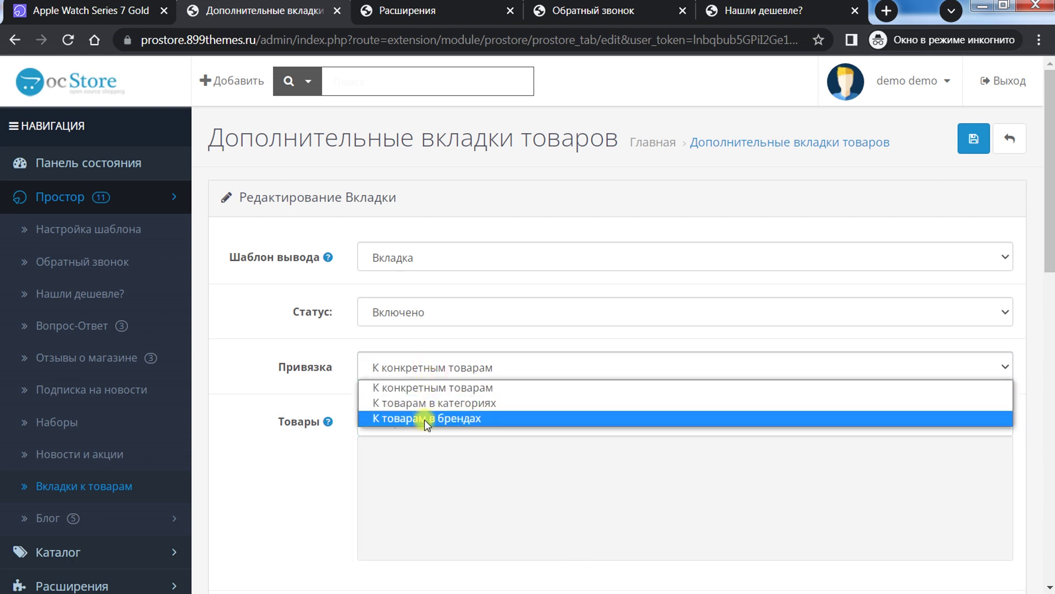
{"action": "left_click", "coordinate": [425, 420]}
{"action": "left_click", "coordinate": [420, 369]}
{"action": "left_click", "coordinate": [421, 400]}
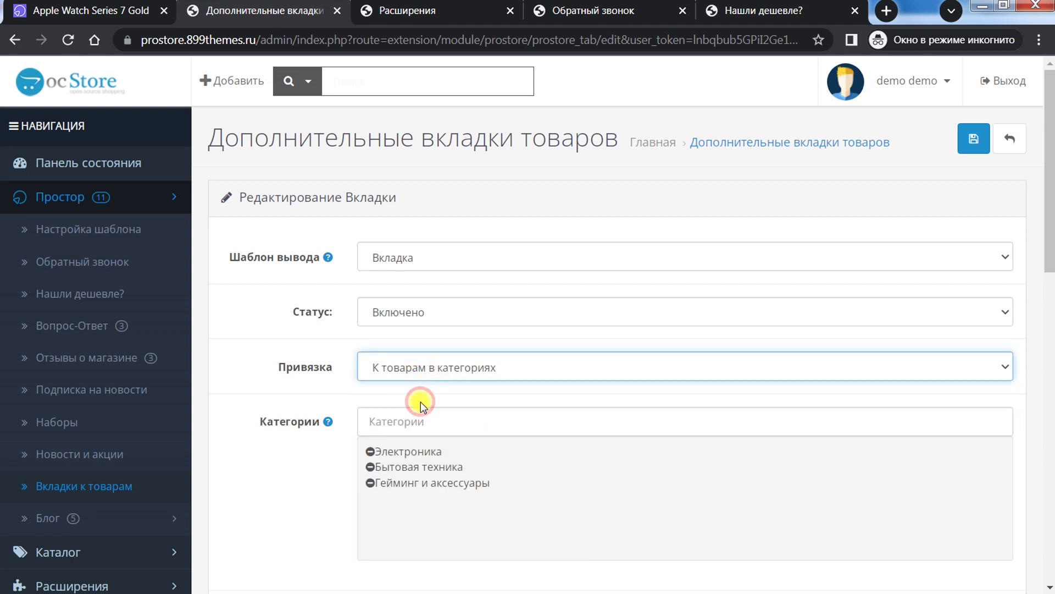
Step: Expand the Блог section and open the blog articles list
{"action": "scroll", "coordinate": [175, 415], "scroll_direction": "down", "scroll_amount": 1}
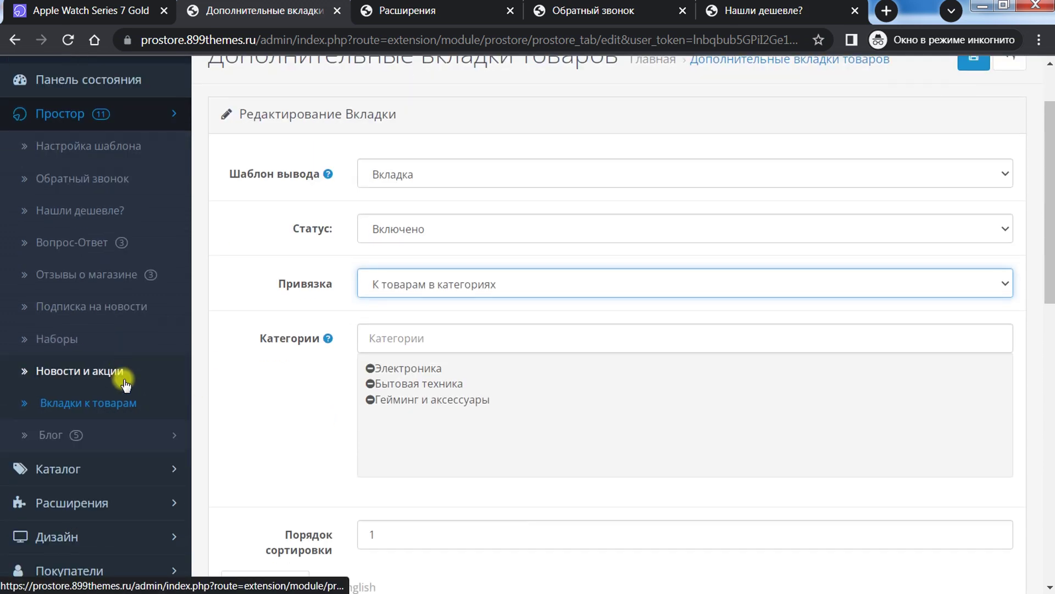
{"action": "left_click", "coordinate": [97, 440]}
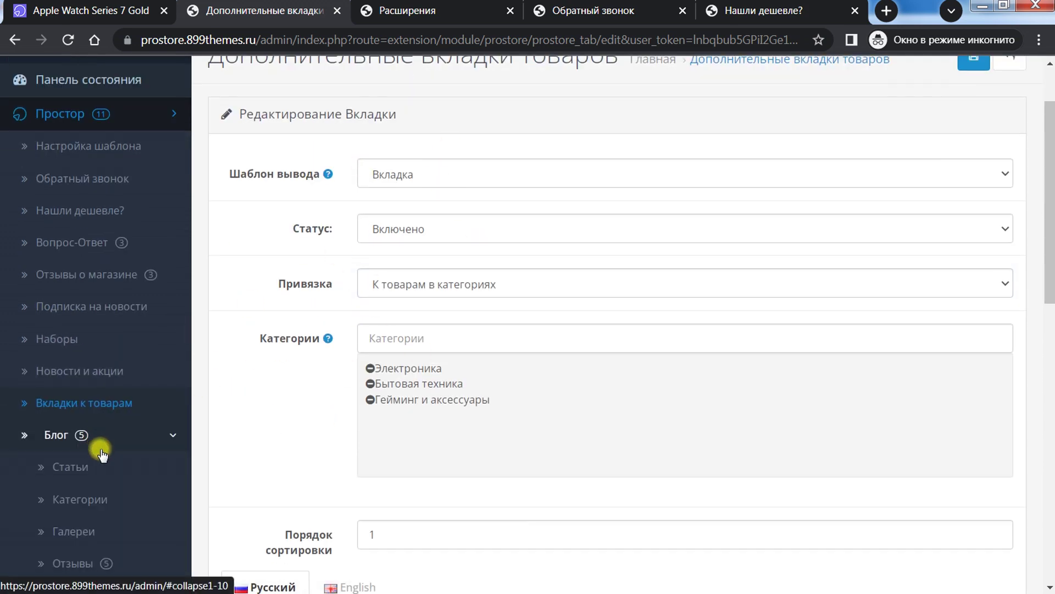
{"action": "scroll", "coordinate": [102, 454], "scroll_direction": "down", "scroll_amount": 1}
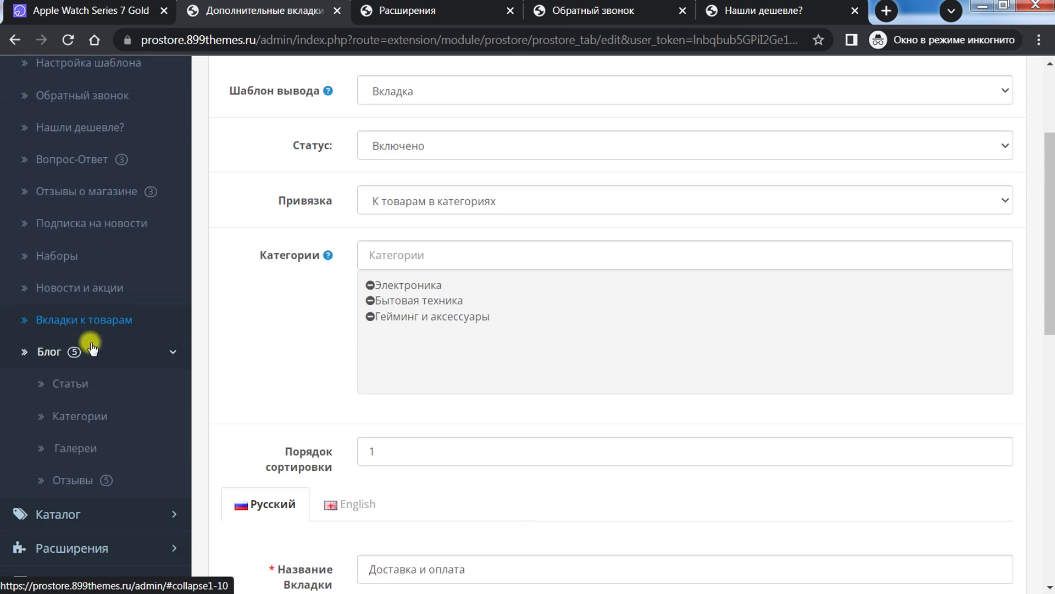
{"action": "left_click", "coordinate": [82, 381]}
Step: Open the blog galleries list and view Галерея блога 1's edit form
{"action": "scroll", "coordinate": [517, 332], "scroll_direction": "down", "scroll_amount": 4}
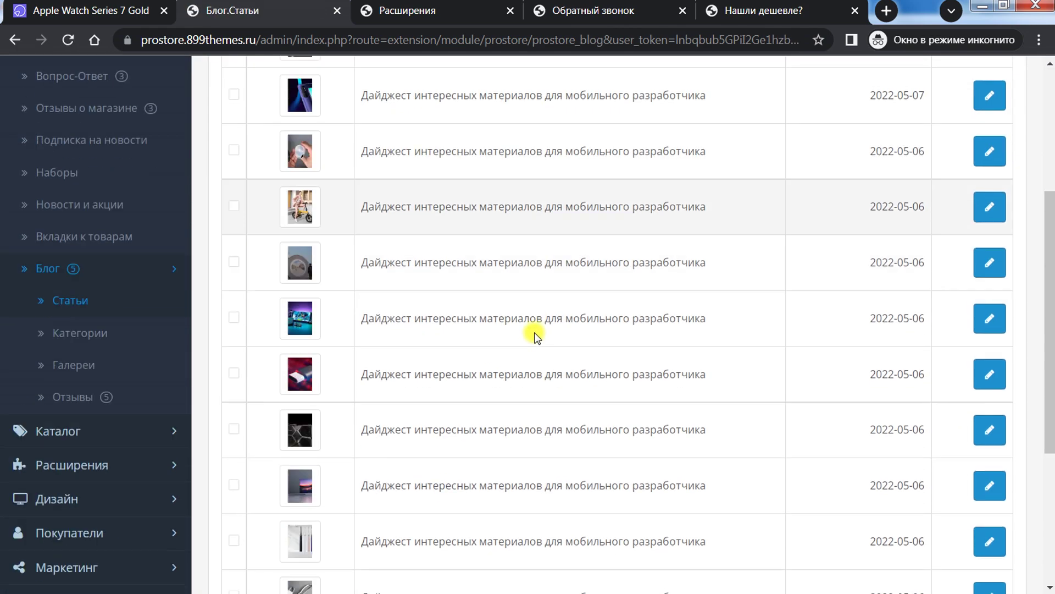
{"action": "scroll", "coordinate": [536, 337], "scroll_direction": "up", "scroll_amount": 4}
{"action": "scroll", "coordinate": [108, 469], "scroll_direction": "down", "scroll_amount": 3}
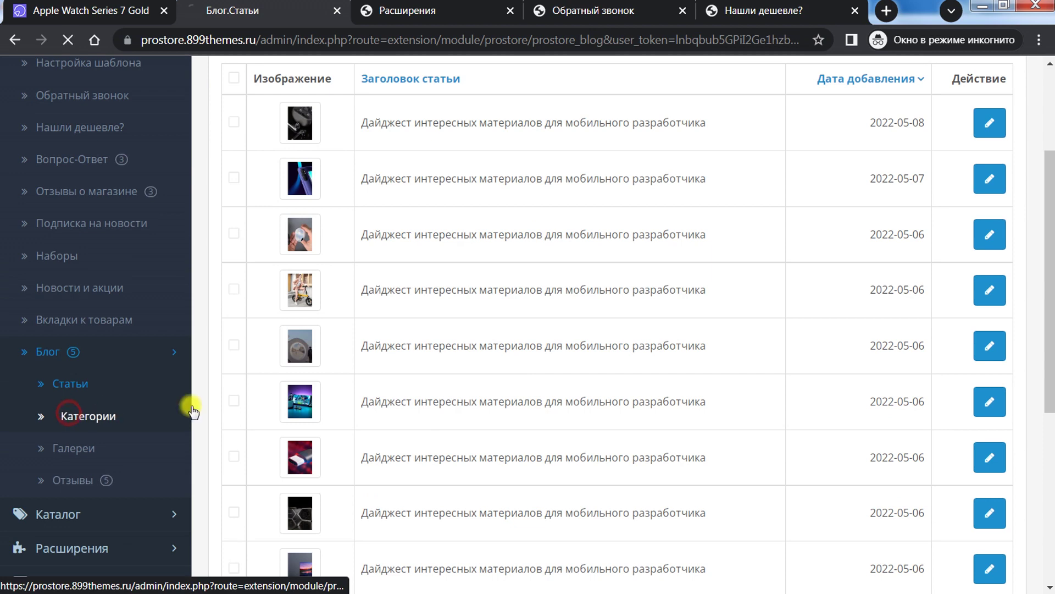
{"action": "scroll", "coordinate": [181, 287], "scroll_direction": "down", "scroll_amount": 3}
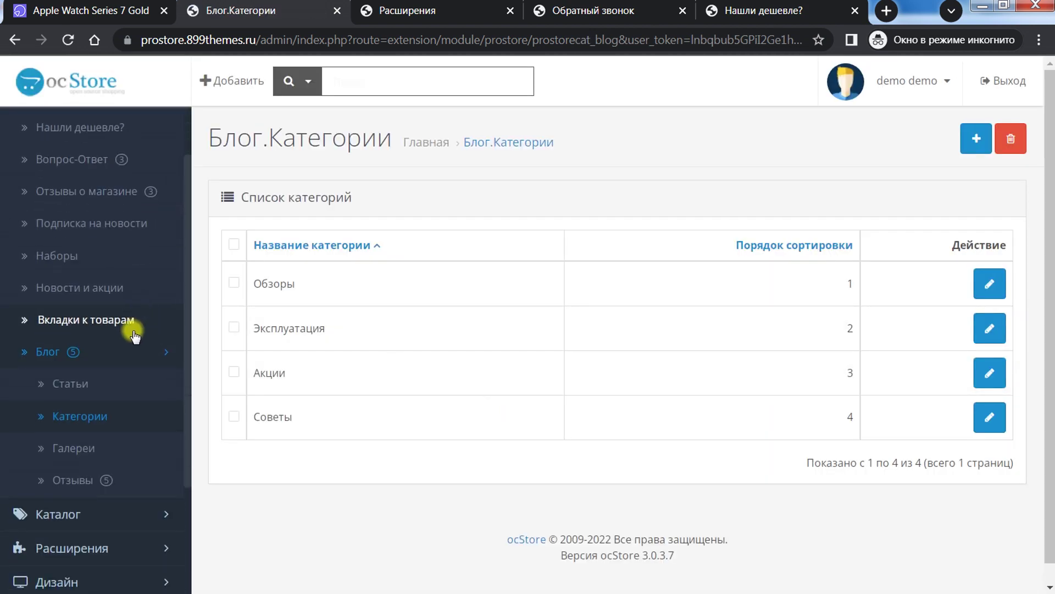
{"action": "left_click", "coordinate": [84, 449]}
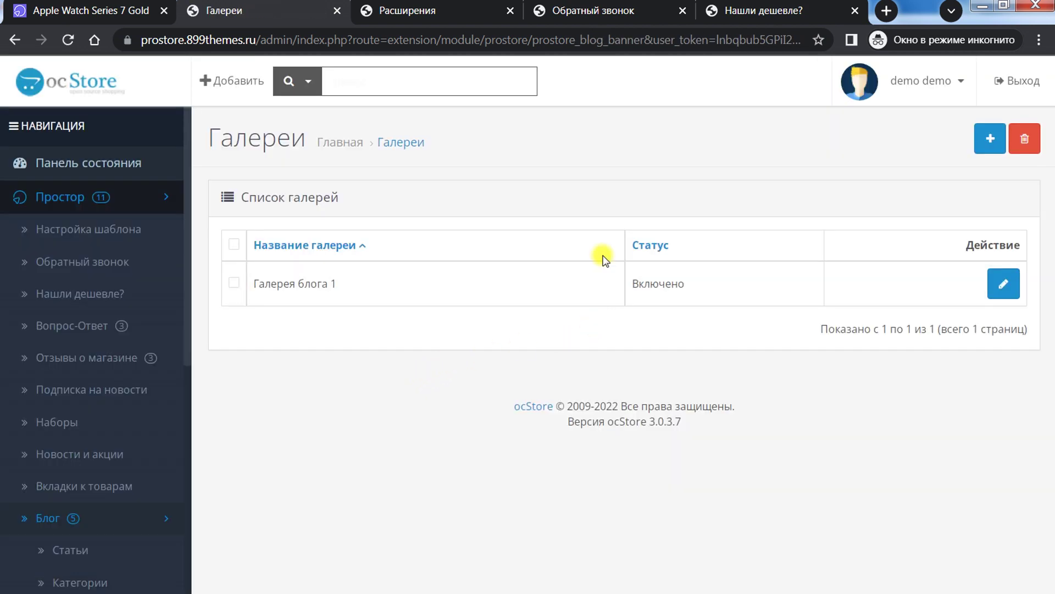
{"action": "left_click", "coordinate": [1003, 284]}
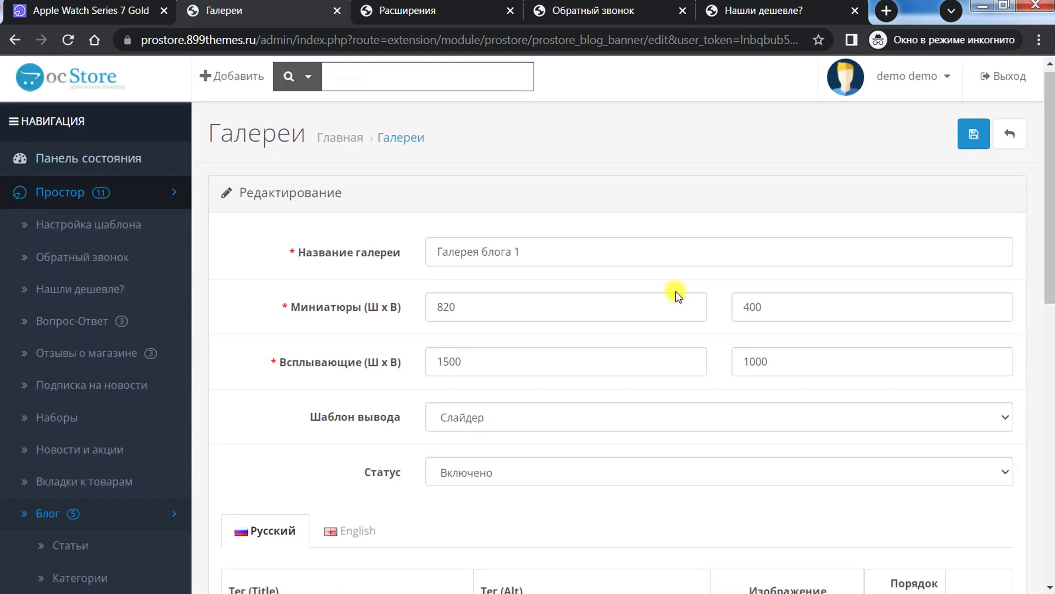
{"action": "scroll", "coordinate": [675, 292], "scroll_direction": "down", "scroll_amount": 10}
{"action": "scroll", "coordinate": [675, 291], "scroll_direction": "up", "scroll_amount": 6}
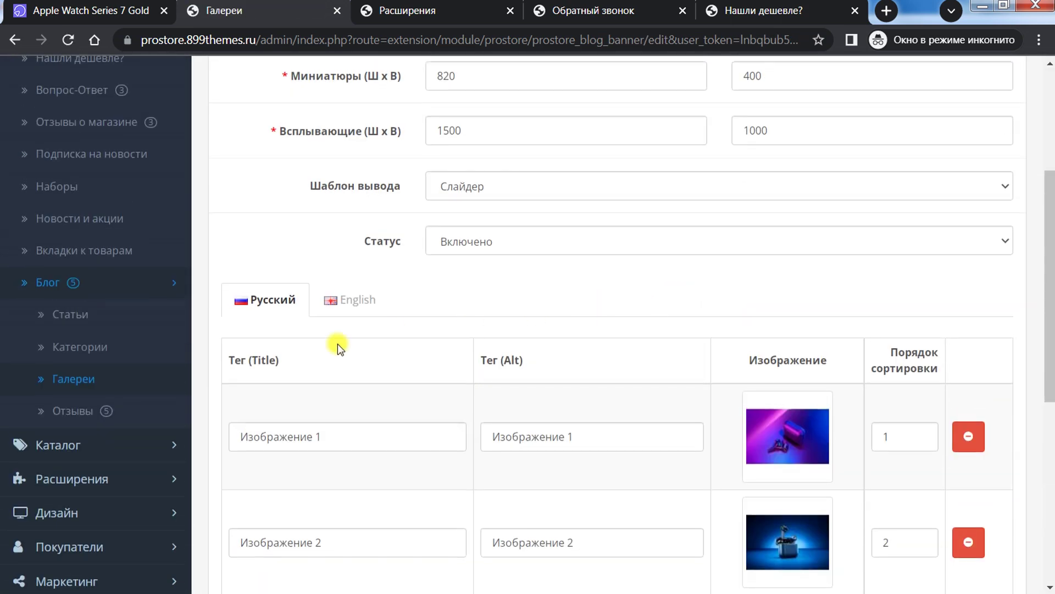
Step: Browse the six blog reviews in Блог.Отзывы, then collapse the Простор navigation section
{"action": "left_click", "coordinate": [62, 421]}
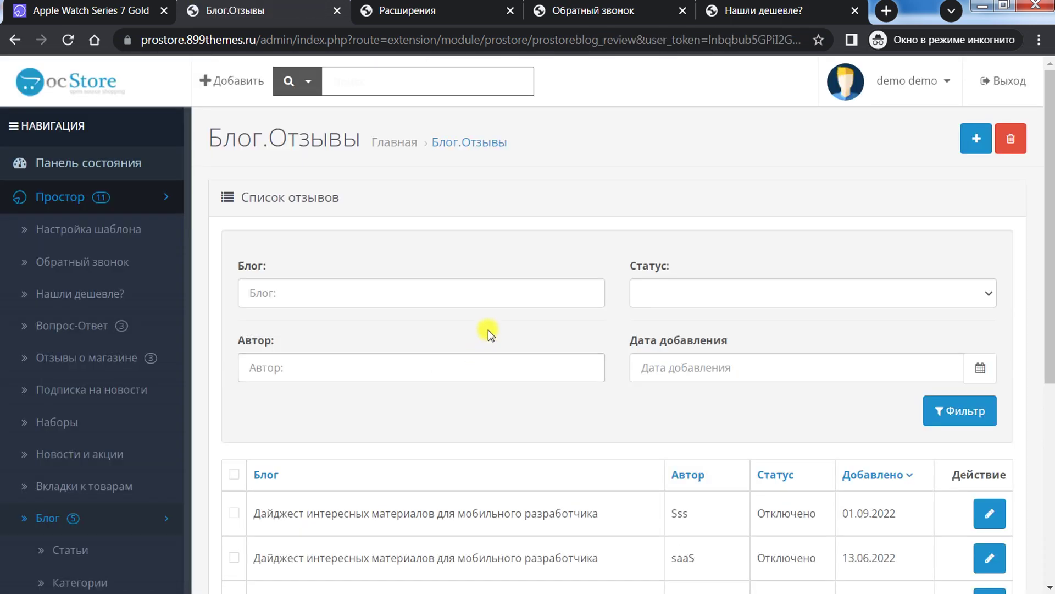
{"action": "scroll", "coordinate": [490, 329], "scroll_direction": "down", "scroll_amount": 6}
{"action": "scroll", "coordinate": [492, 330], "scroll_direction": "up", "scroll_amount": 6}
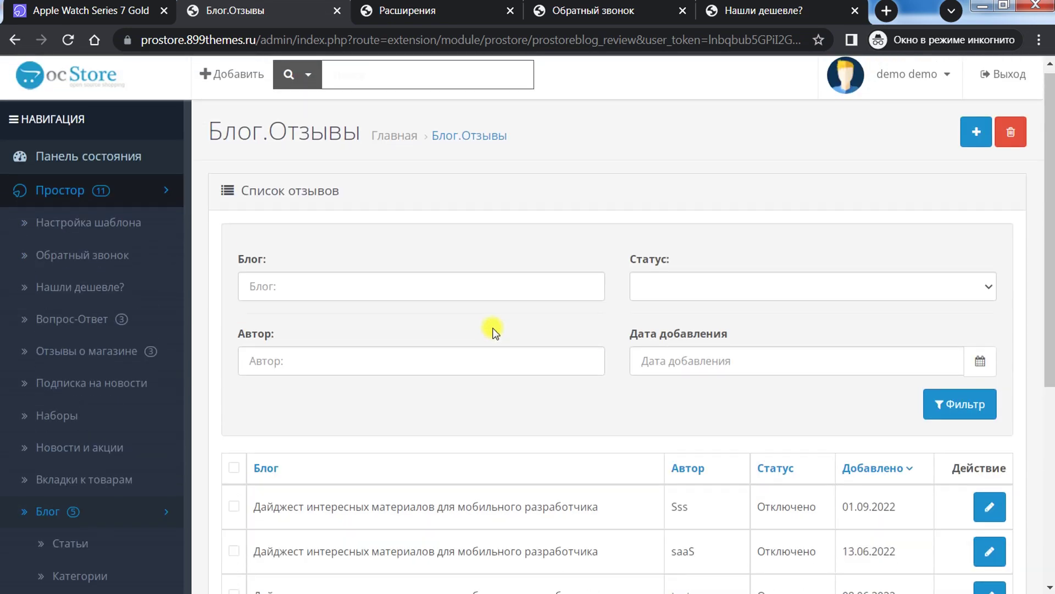
{"action": "scroll", "coordinate": [493, 330], "scroll_direction": "down", "scroll_amount": 5}
{"action": "scroll", "coordinate": [491, 331], "scroll_direction": "up", "scroll_amount": 5}
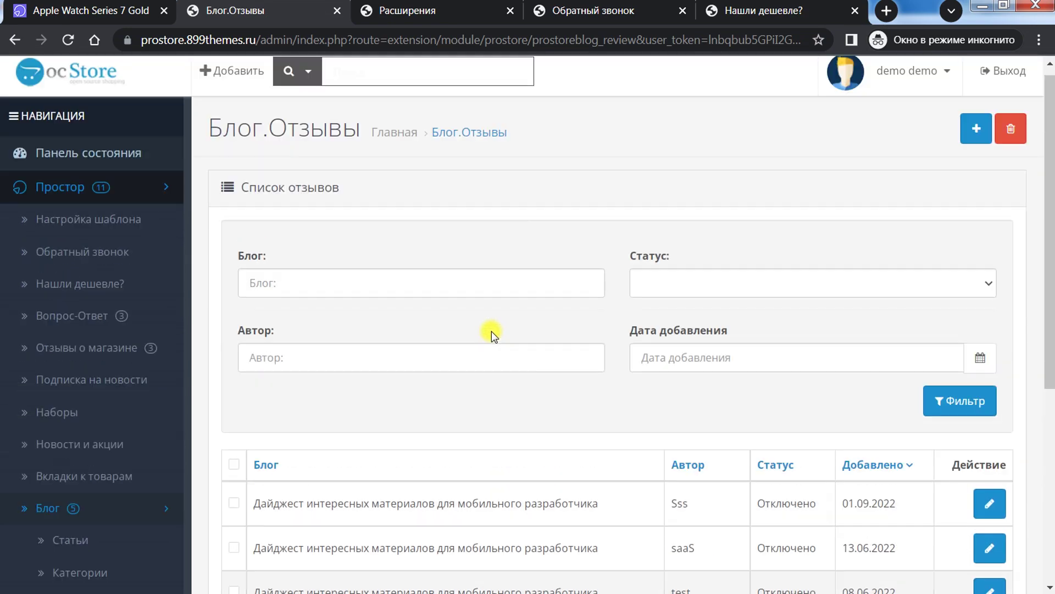
{"action": "scroll", "coordinate": [491, 331], "scroll_direction": "down", "scroll_amount": 5}
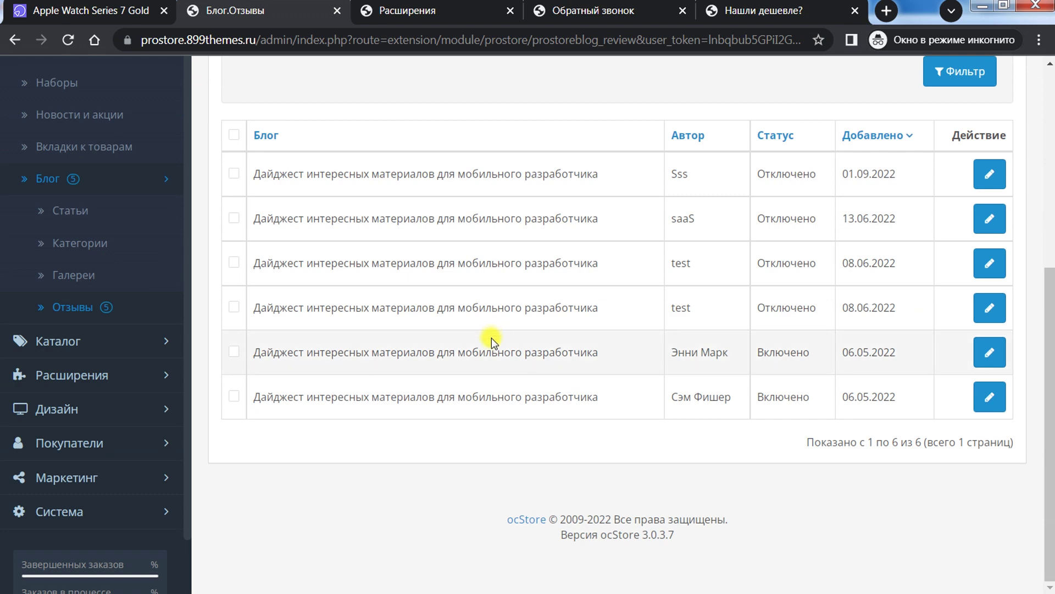
{"action": "scroll", "coordinate": [478, 343], "scroll_direction": "up", "scroll_amount": 5}
{"action": "scroll", "coordinate": [401, 378], "scroll_direction": "down", "scroll_amount": 3}
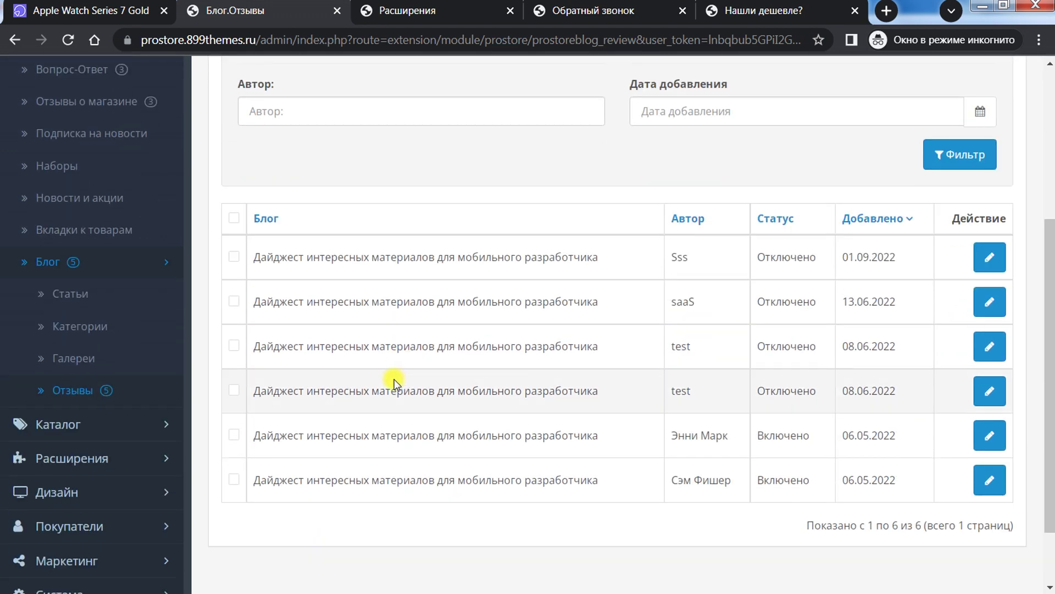
{"action": "scroll", "coordinate": [146, 301], "scroll_direction": "up", "scroll_amount": 5}
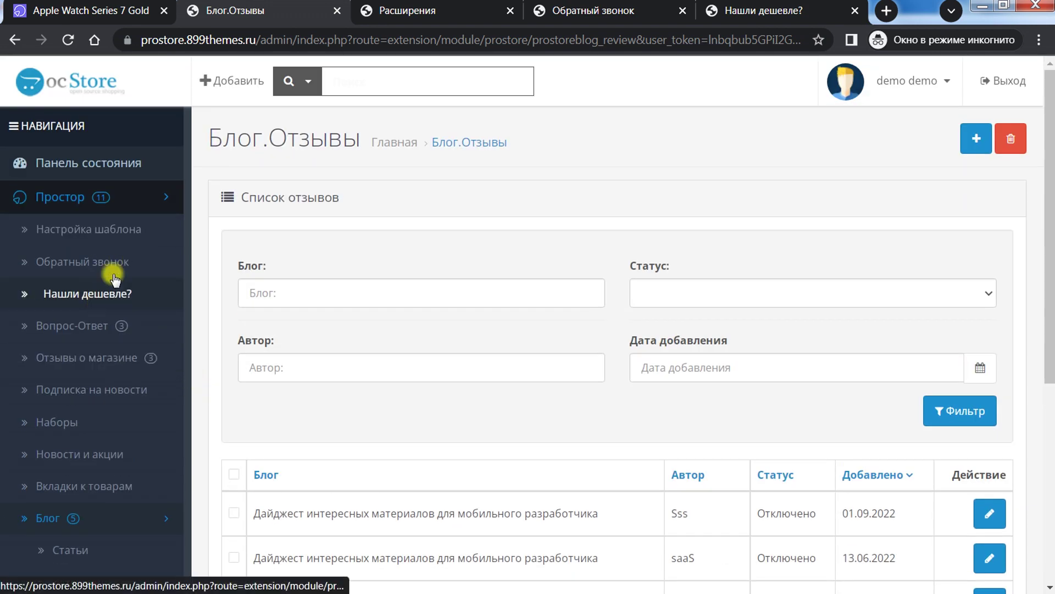
{"action": "left_click", "coordinate": [158, 197]}
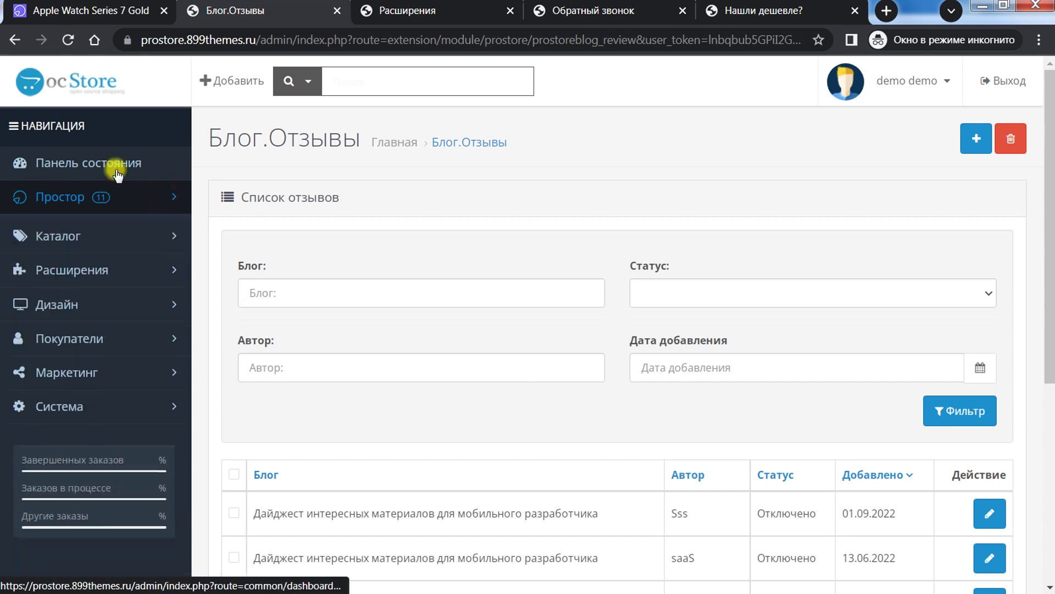
Step: Open Главный слайдер, Истории, Наши бренды, Категории and Категории блога settings in new tabs
{"action": "left_click", "coordinate": [100, 261]}
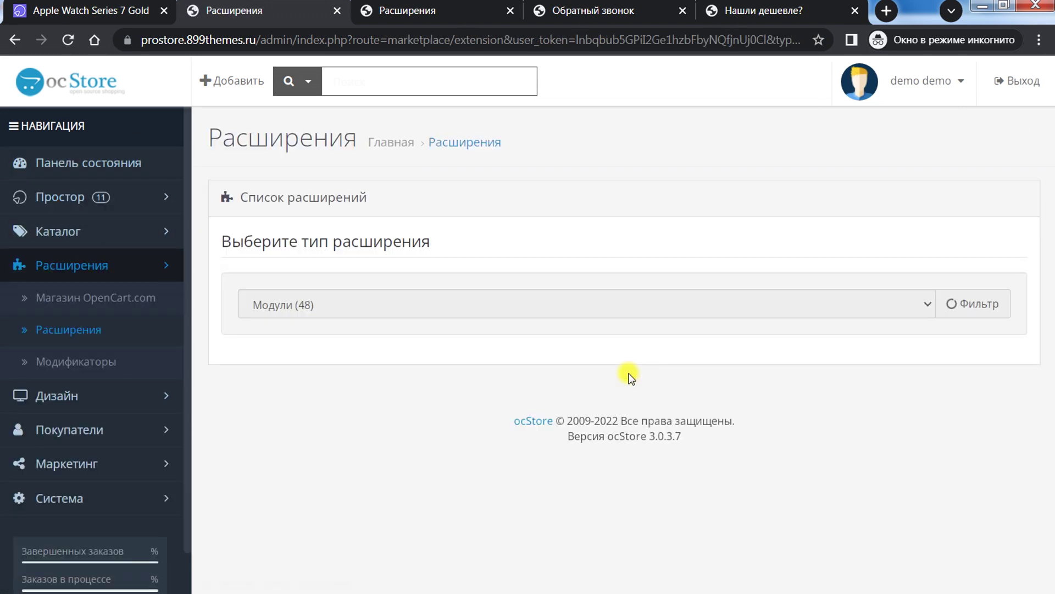
{"action": "scroll", "coordinate": [619, 367], "scroll_direction": "down", "scroll_amount": 3}
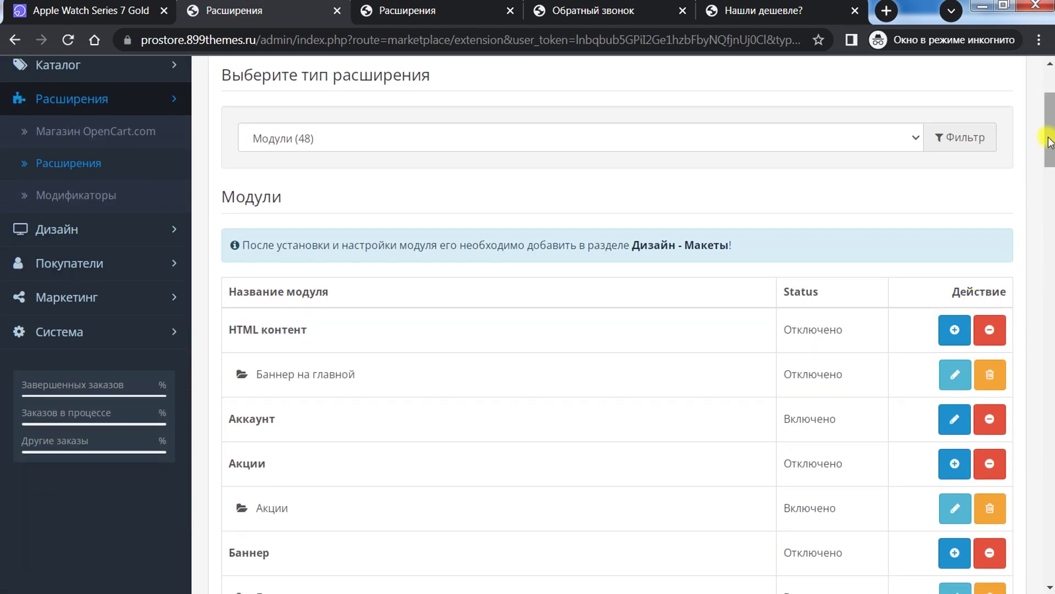
{"action": "left_click_drag", "start_coordinate": [1048, 142], "coordinate": [1048, 208]}
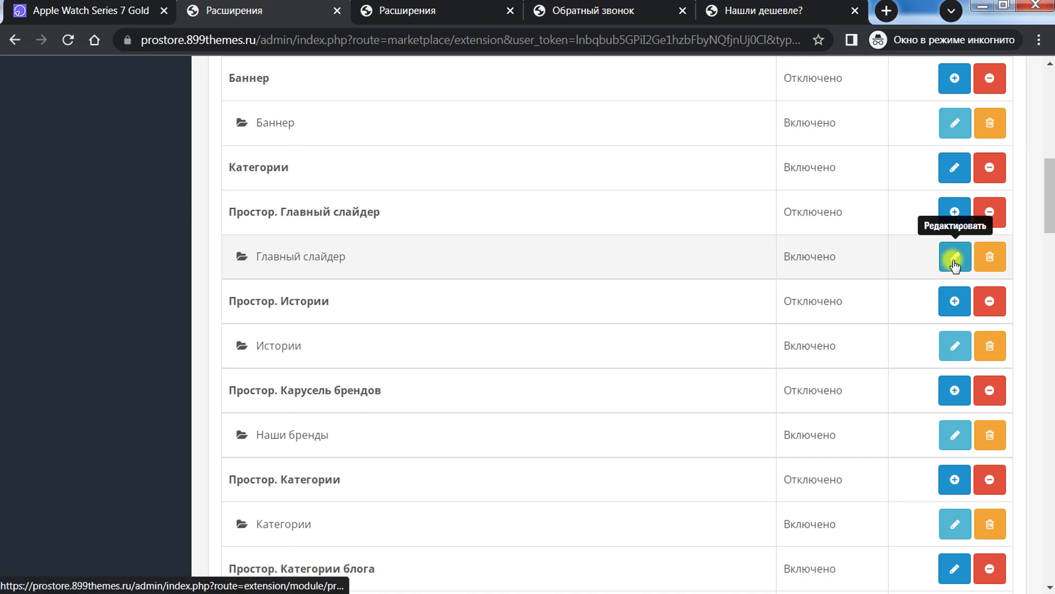
{"action": "middle_click", "coordinate": [943, 266]}
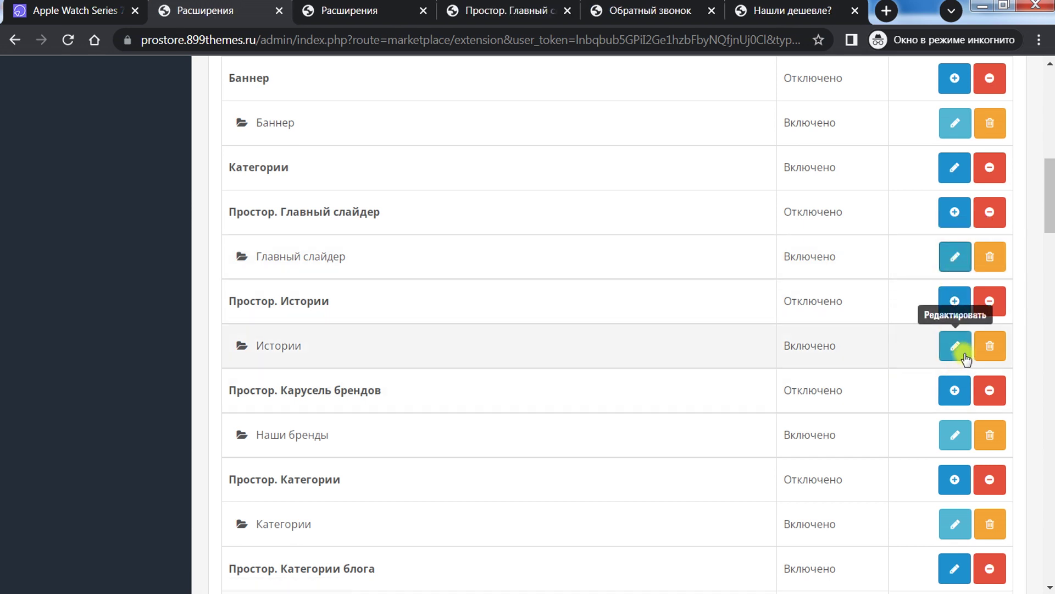
{"action": "middle_click", "coordinate": [954, 345]}
{"action": "middle_click", "coordinate": [955, 436]}
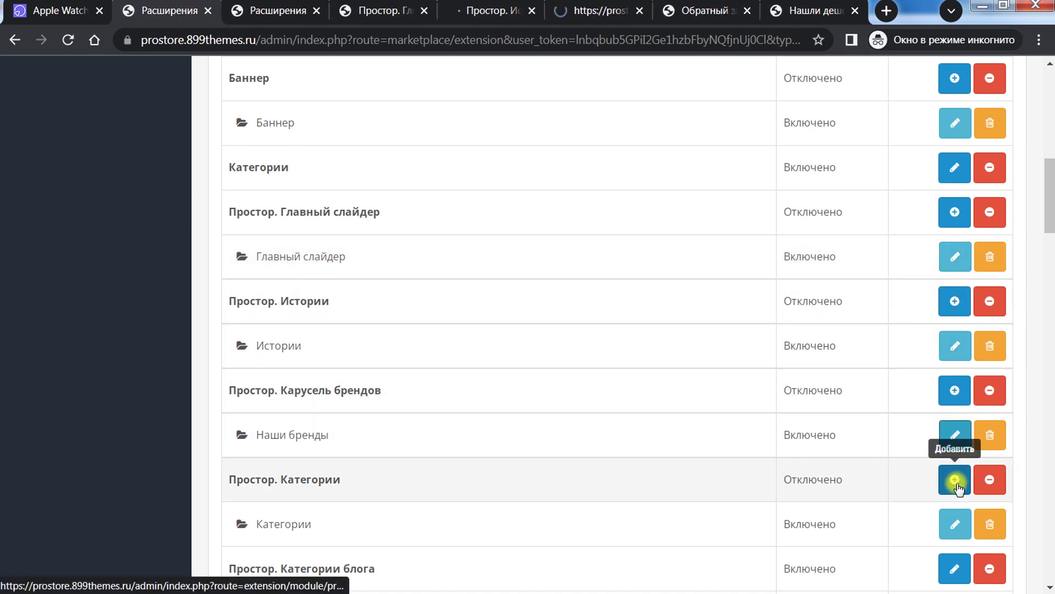
{"action": "middle_click", "coordinate": [955, 523]}
{"action": "scroll", "coordinate": [828, 362], "scroll_direction": "down", "scroll_amount": 3}
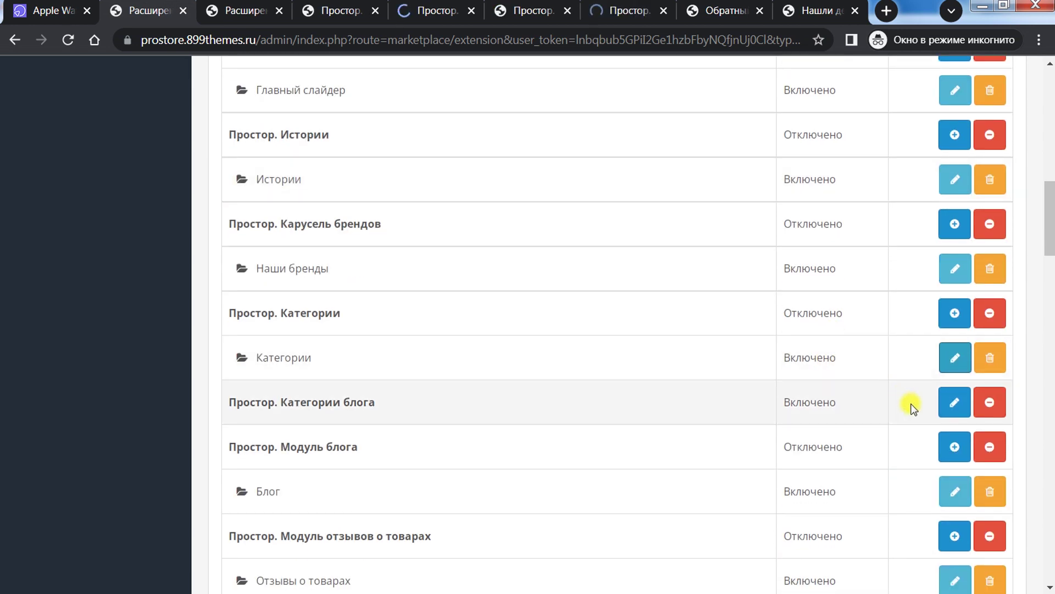
{"action": "middle_click", "coordinate": [954, 402]}
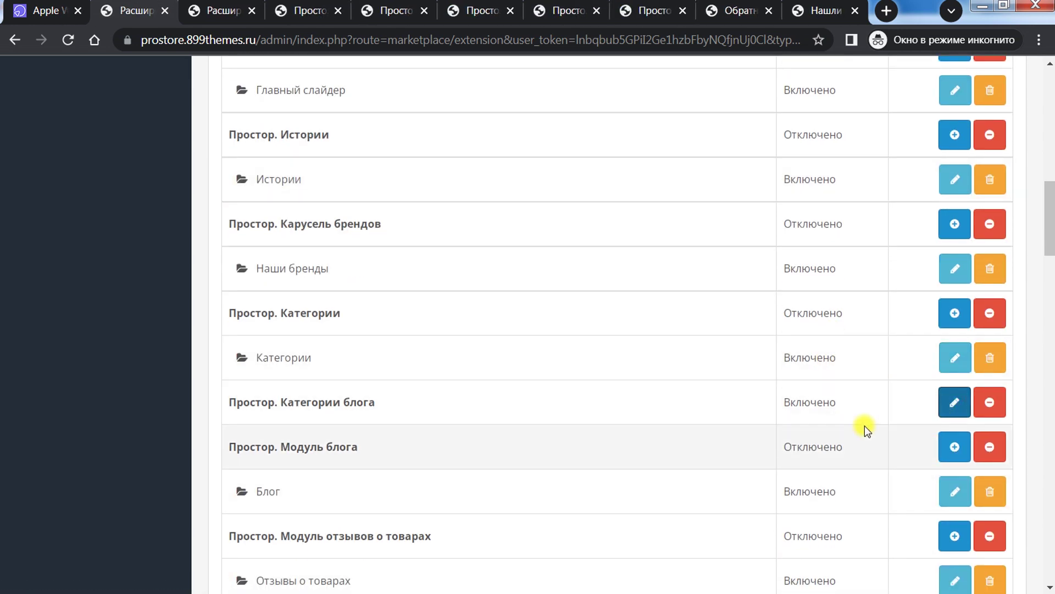
Step: Open Блог, Наборы, Новости, Облако тегов блога, Преимущества магазина and Промо блок settings too
{"action": "scroll", "coordinate": [845, 448], "scroll_direction": "down", "scroll_amount": 4}
{"action": "scroll", "coordinate": [845, 448], "scroll_direction": "down", "scroll_amount": 1}
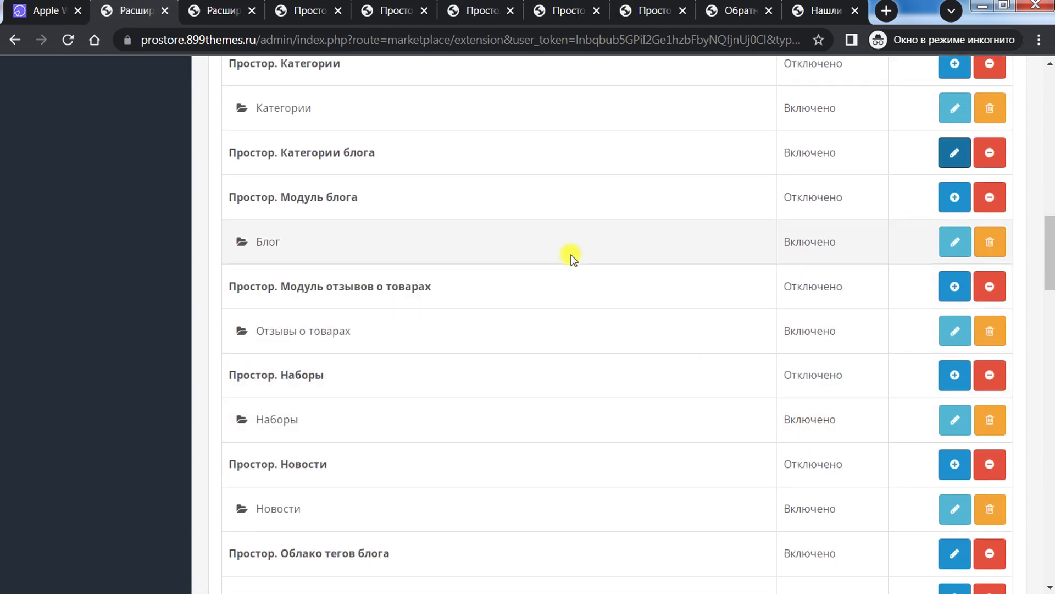
{"action": "middle_click", "coordinate": [952, 240]}
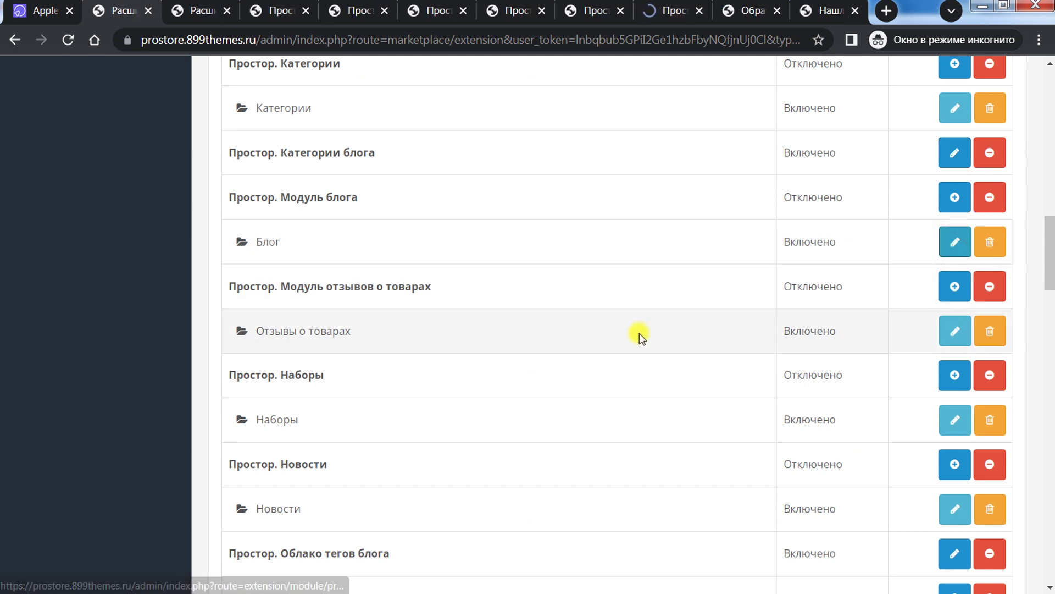
{"action": "middle_click", "coordinate": [955, 420]}
{"action": "scroll", "coordinate": [801, 370], "scroll_direction": "down", "scroll_amount": 3}
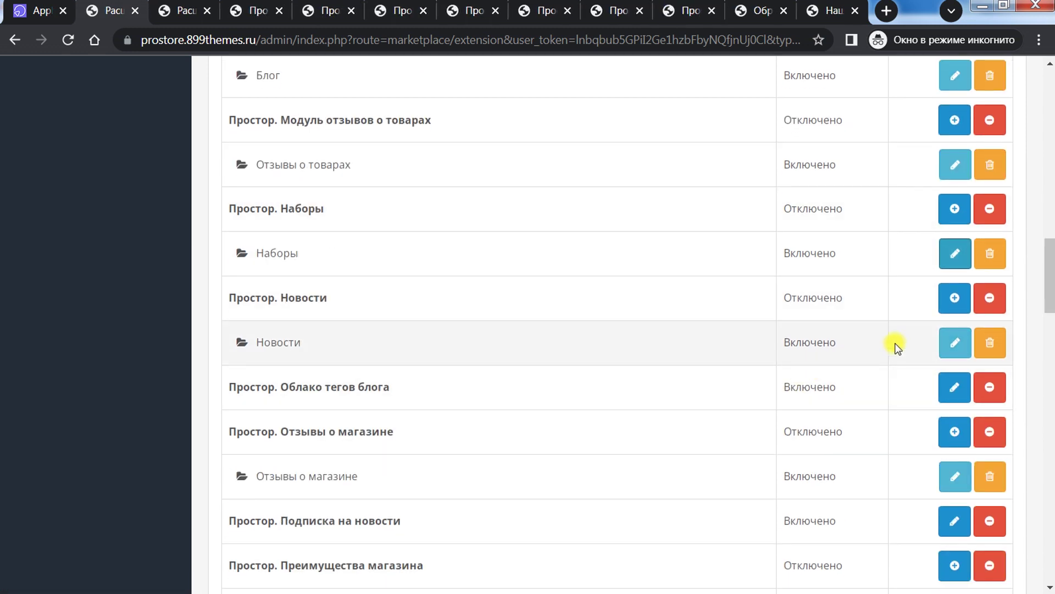
{"action": "middle_click", "coordinate": [955, 341]}
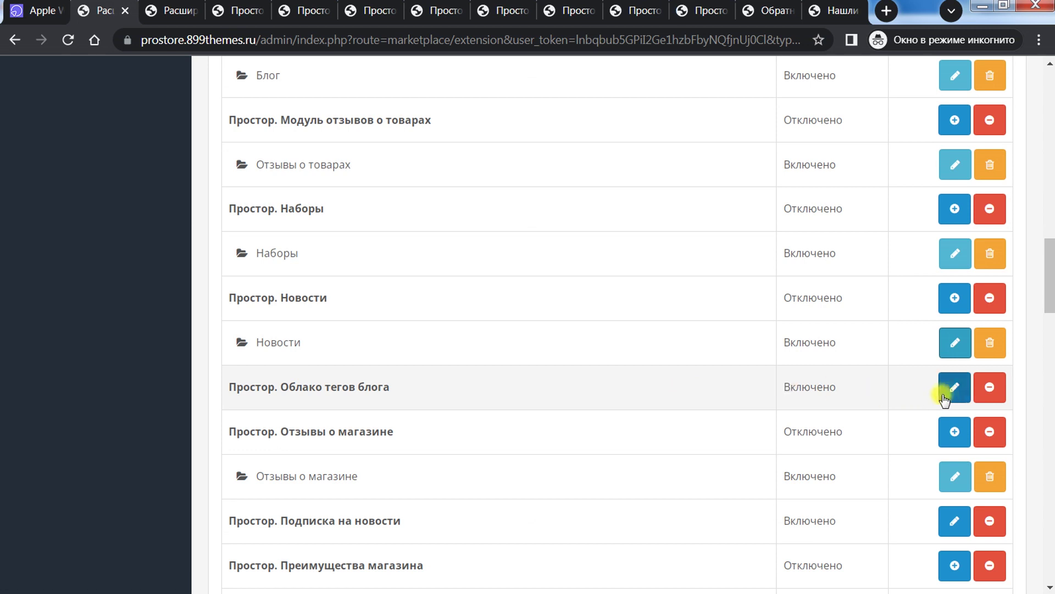
{"action": "middle_click", "coordinate": [946, 397]}
{"action": "scroll", "coordinate": [640, 340], "scroll_direction": "down", "scroll_amount": 3}
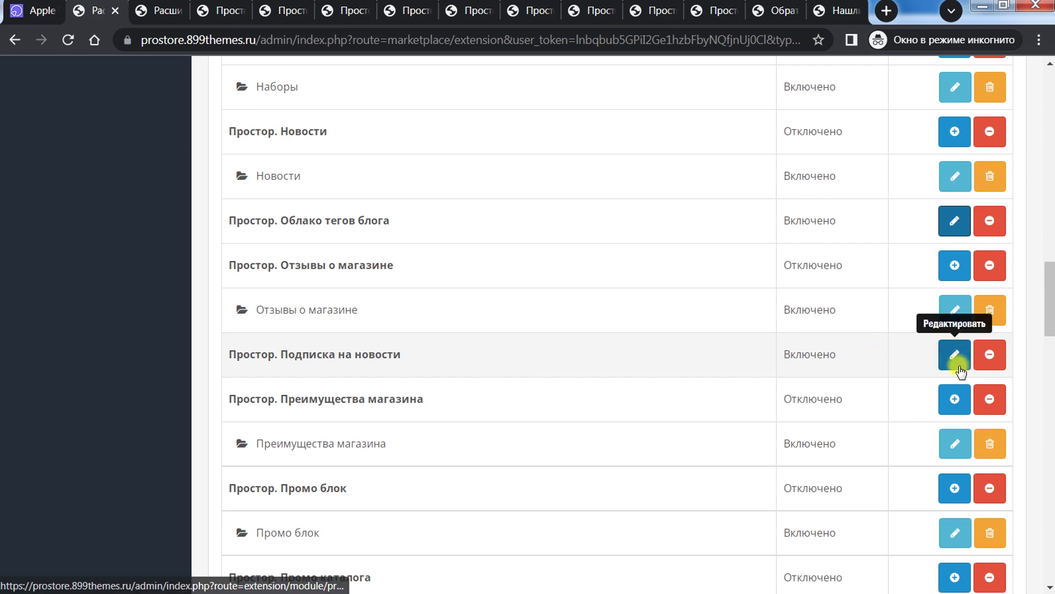
{"action": "left_click", "coordinate": [953, 446]}
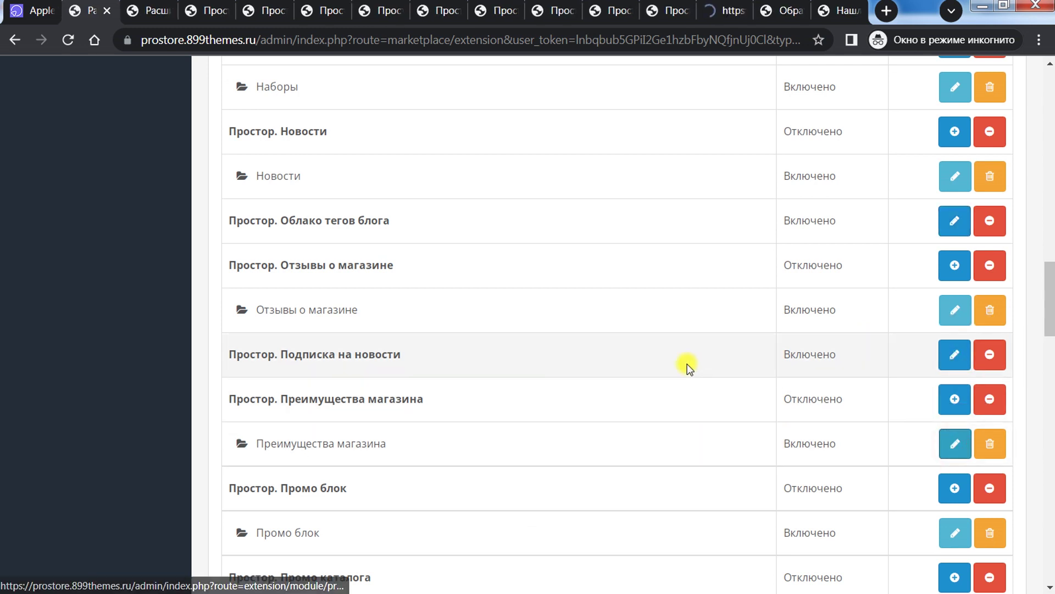
{"action": "scroll", "coordinate": [688, 365], "scroll_direction": "down", "scroll_amount": 3}
{"action": "left_click", "coordinate": [955, 370]}
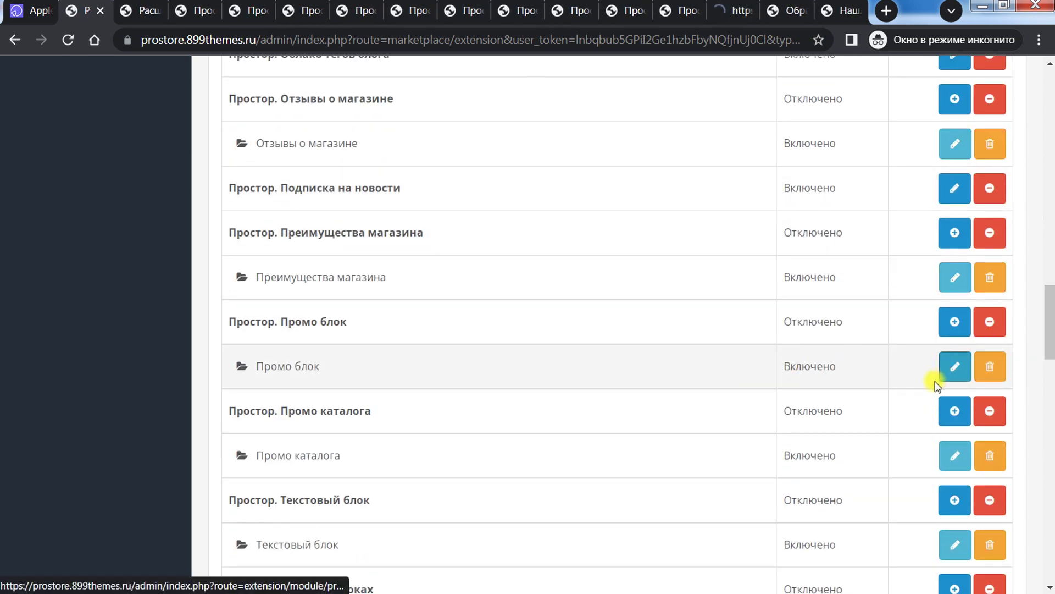
Step: Switch to the tab showing the Каналы продвижения extension list
{"action": "scroll", "coordinate": [935, 379], "scroll_direction": "down", "scroll_amount": 6}
{"action": "scroll", "coordinate": [935, 381], "scroll_direction": "down", "scroll_amount": 6}
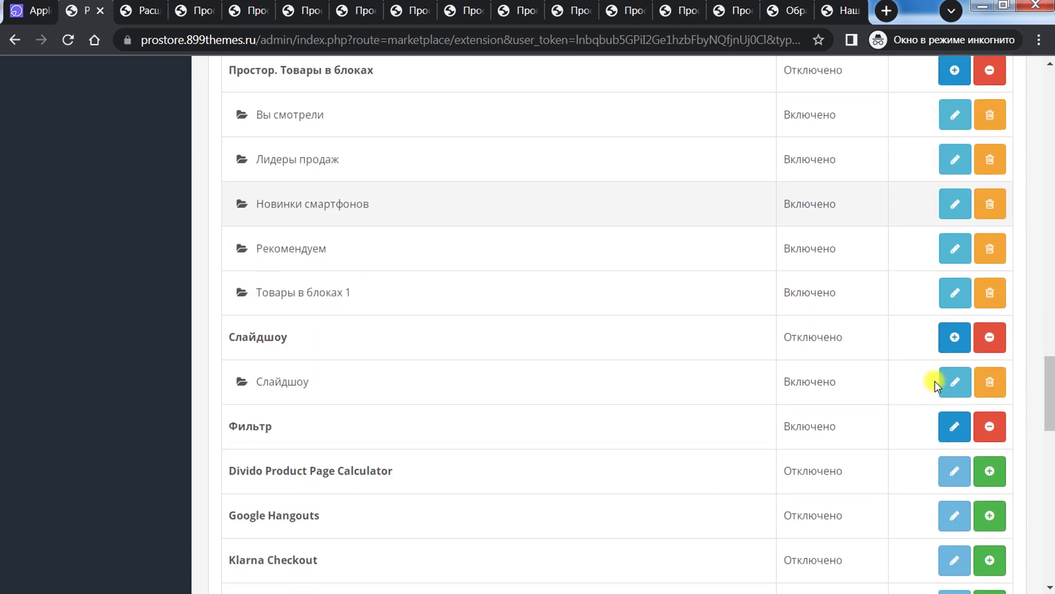
{"action": "scroll", "coordinate": [935, 381], "scroll_direction": "up", "scroll_amount": 5}
{"action": "left_click", "coordinate": [147, 8]}
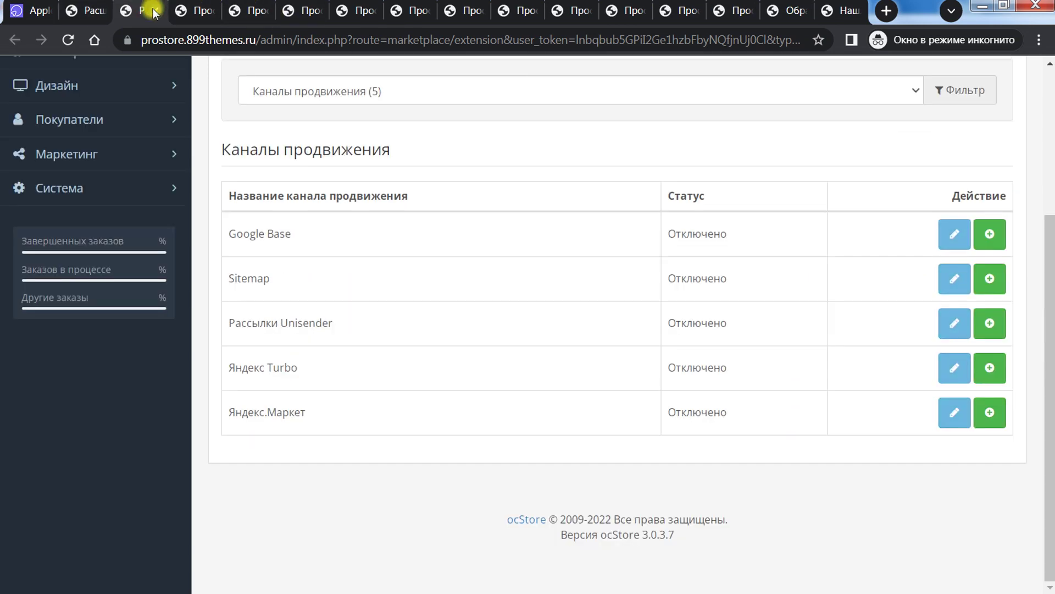
Step: In Главный слайдер settings, inspect the first slide's text colour choices and link text unchanged
{"action": "left_click", "coordinate": [199, 6]}
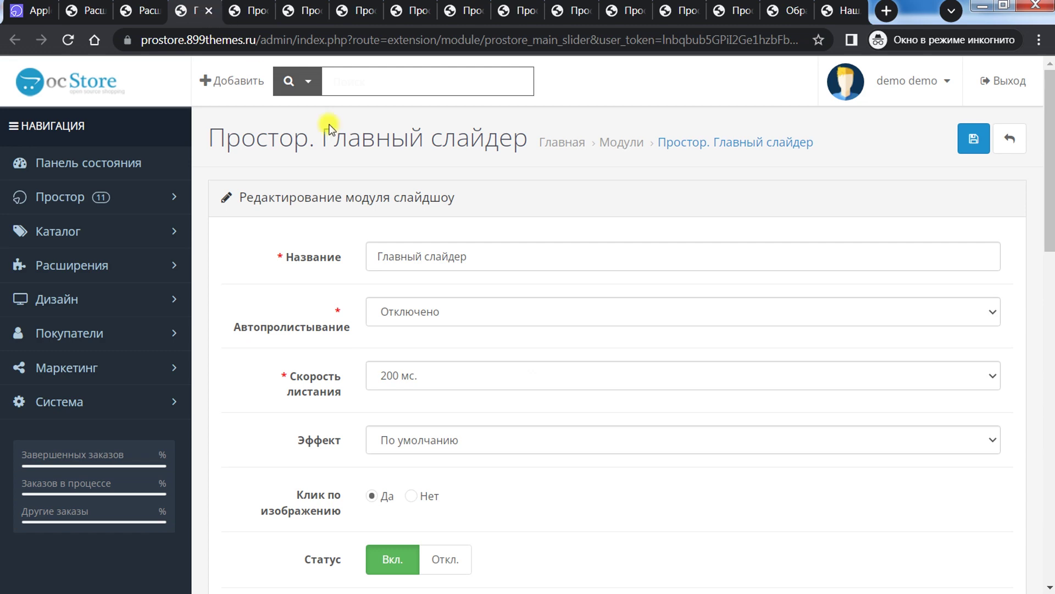
{"action": "left_click_drag", "start_coordinate": [1049, 182], "coordinate": [1049, 302]}
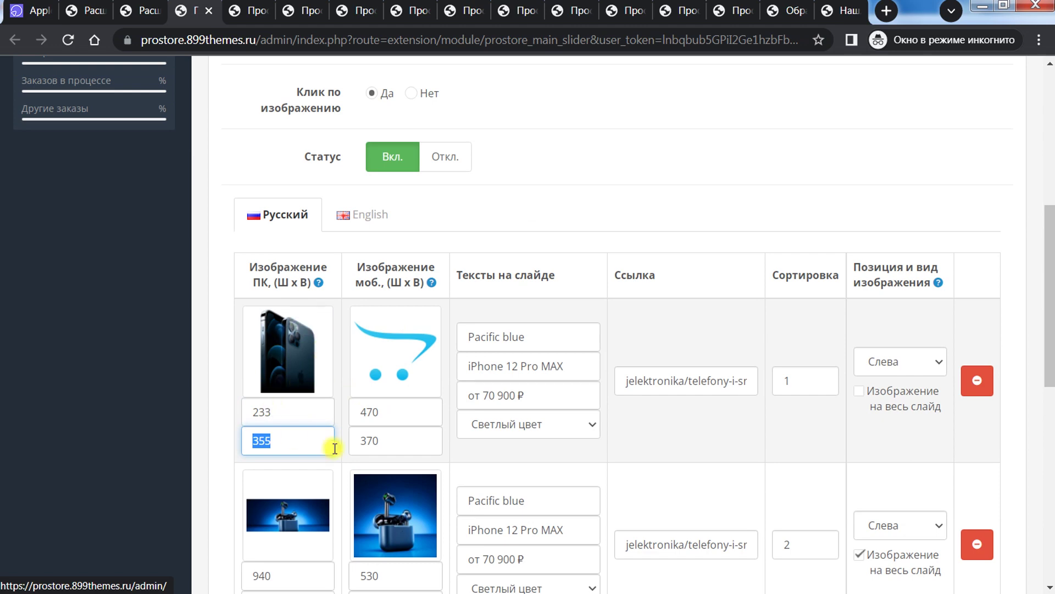
{"action": "scroll", "coordinate": [334, 448], "scroll_direction": "down", "scroll_amount": 3}
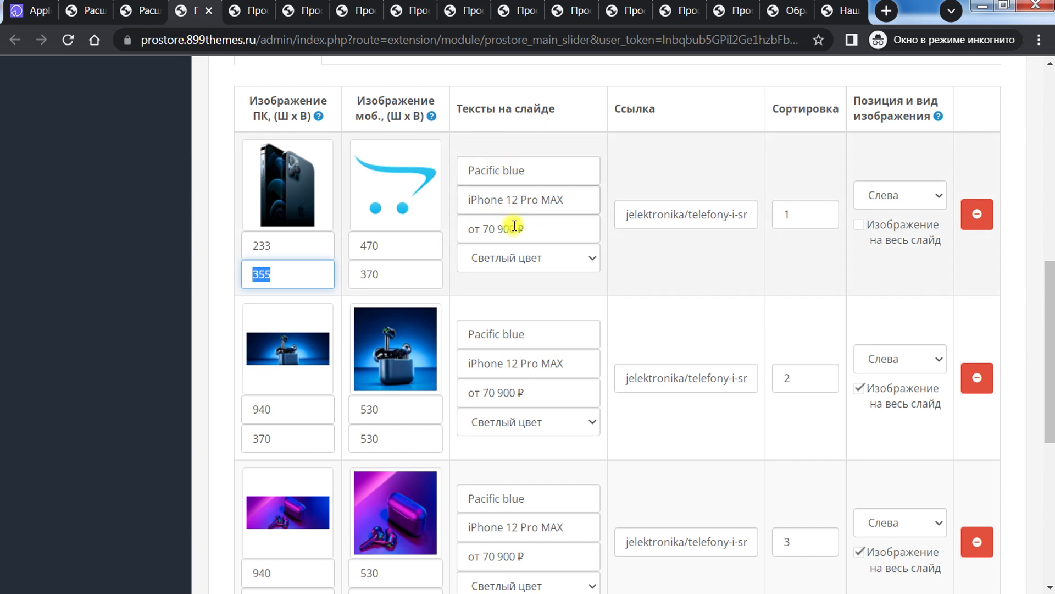
{"action": "left_click", "coordinate": [566, 258]}
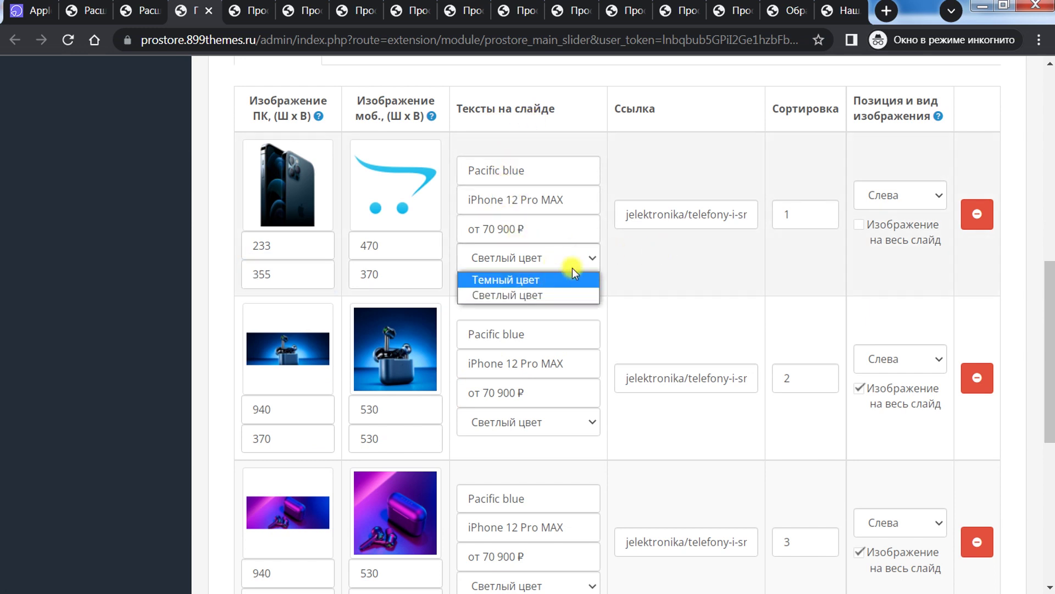
{"action": "left_click", "coordinate": [682, 240]}
{"action": "left_click_drag", "start_coordinate": [695, 216], "coordinate": [749, 212]}
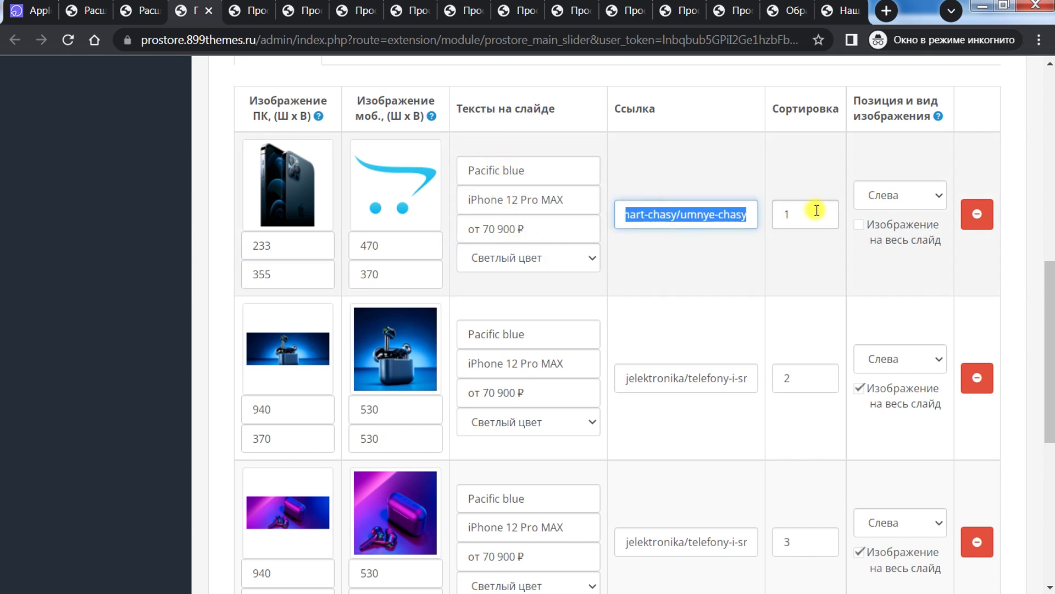
{"action": "left_click", "coordinate": [679, 272]}
Step: Untick 'Изображение на весь слайд' for the first slide and return to the top
{"action": "scroll", "coordinate": [678, 278], "scroll_direction": "down", "scroll_amount": 7}
{"action": "scroll", "coordinate": [677, 286], "scroll_direction": "up", "scroll_amount": 9}
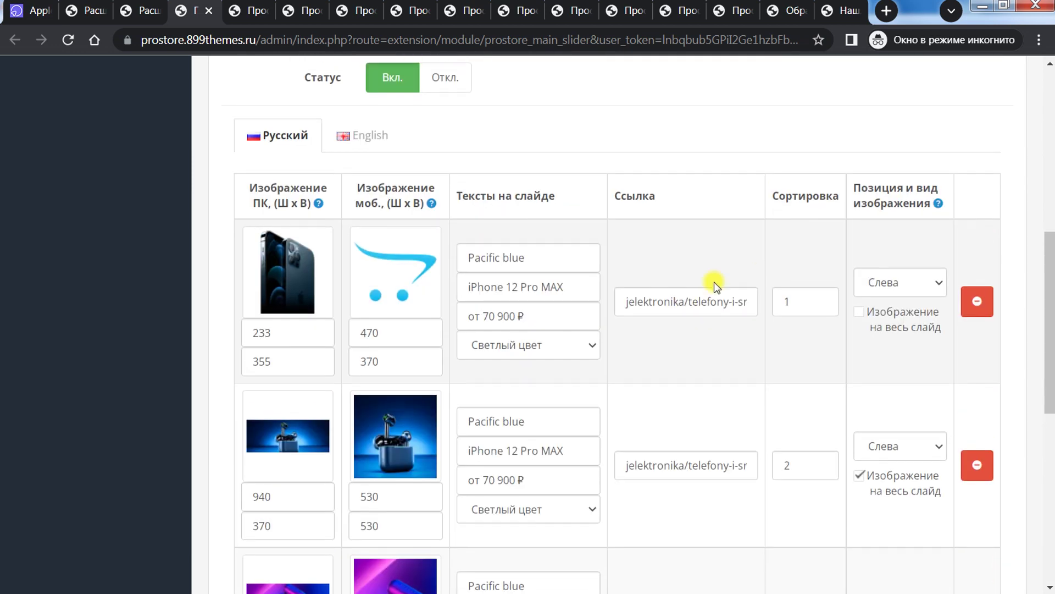
{"action": "left_click", "coordinate": [858, 314]}
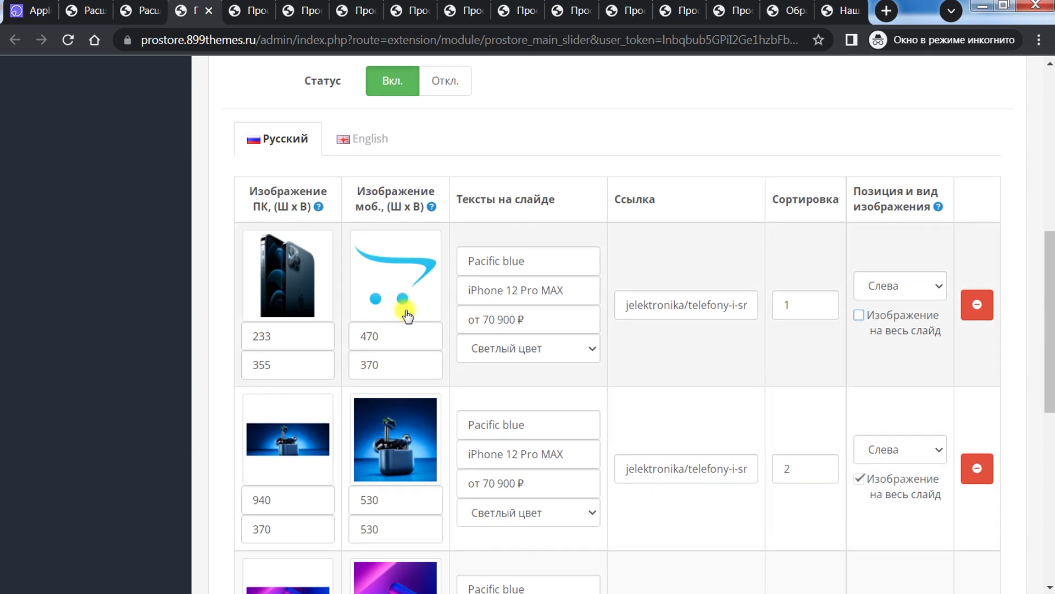
{"action": "scroll", "coordinate": [402, 323], "scroll_direction": "up", "scroll_amount": 9}
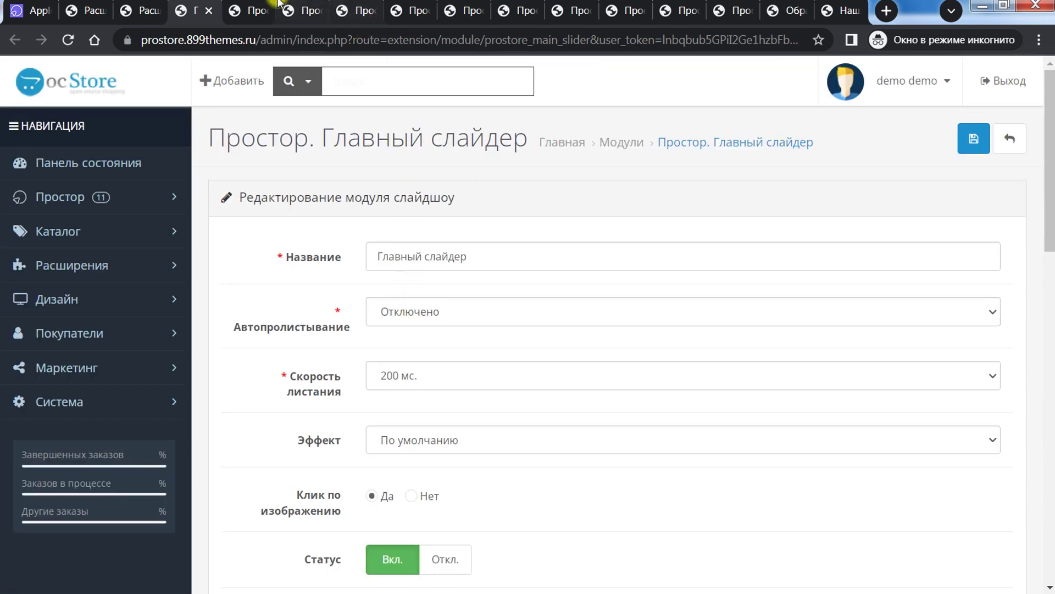
{"action": "left_click", "coordinate": [275, 7]}
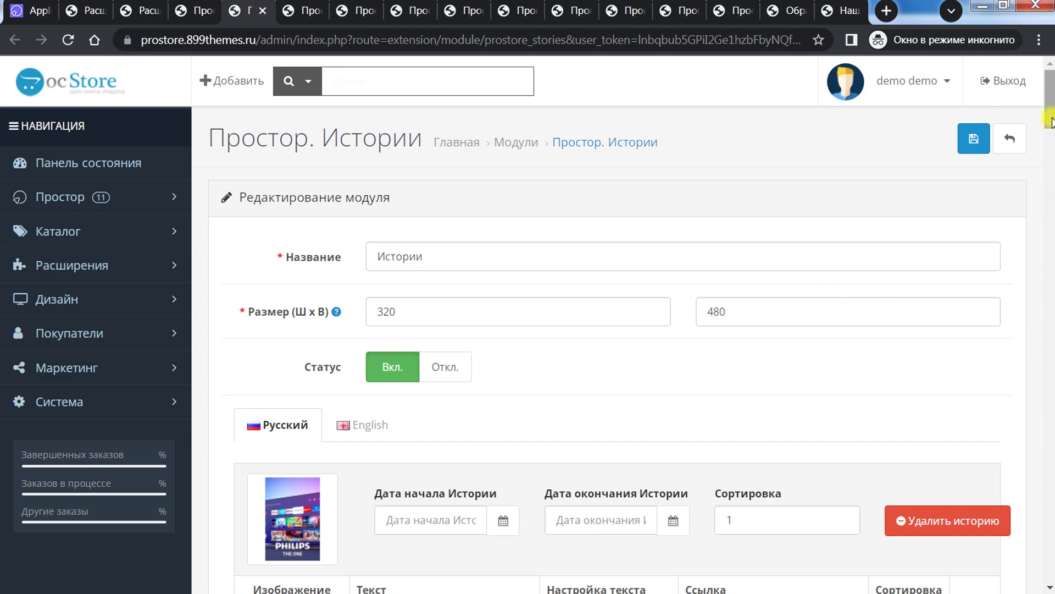
{"action": "left_click_drag", "start_coordinate": [1051, 122], "coordinate": [1051, 144]}
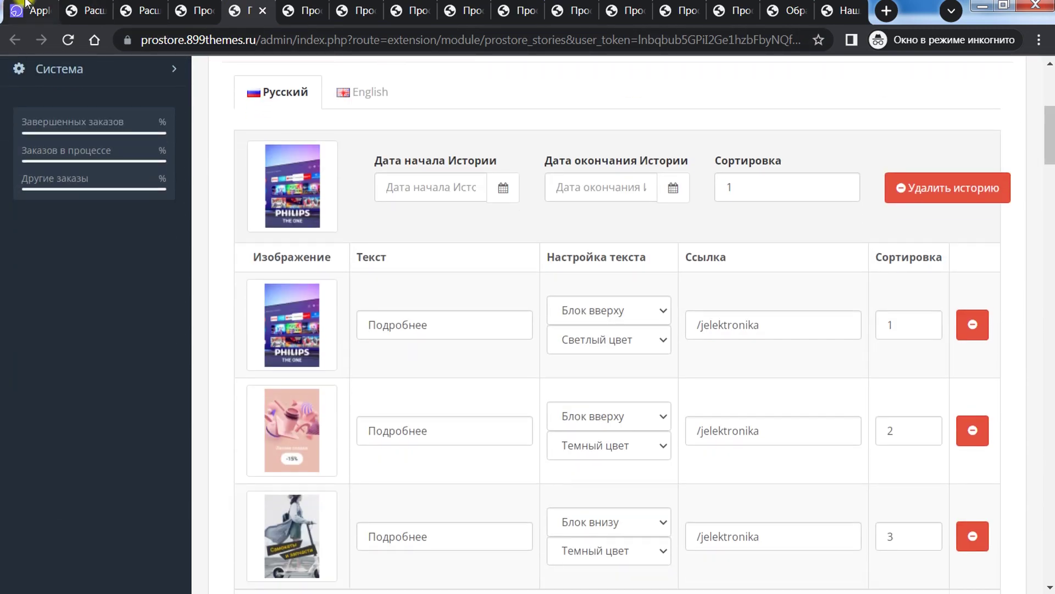
{"action": "left_click", "coordinate": [26, 5]}
{"action": "scroll", "coordinate": [243, 205], "scroll_direction": "up", "scroll_amount": 15}
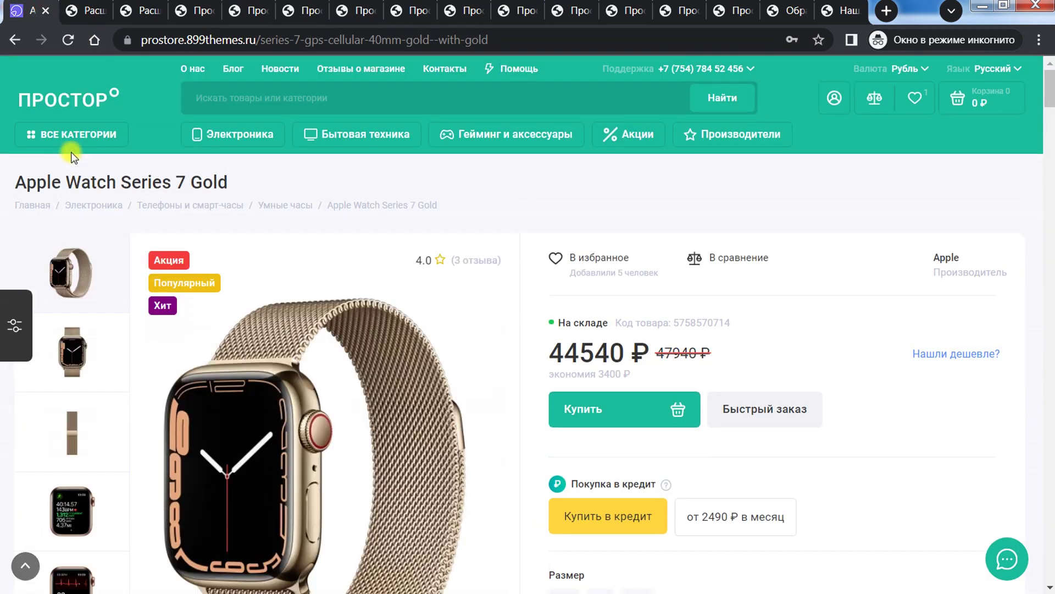
{"action": "left_click", "coordinate": [65, 104]}
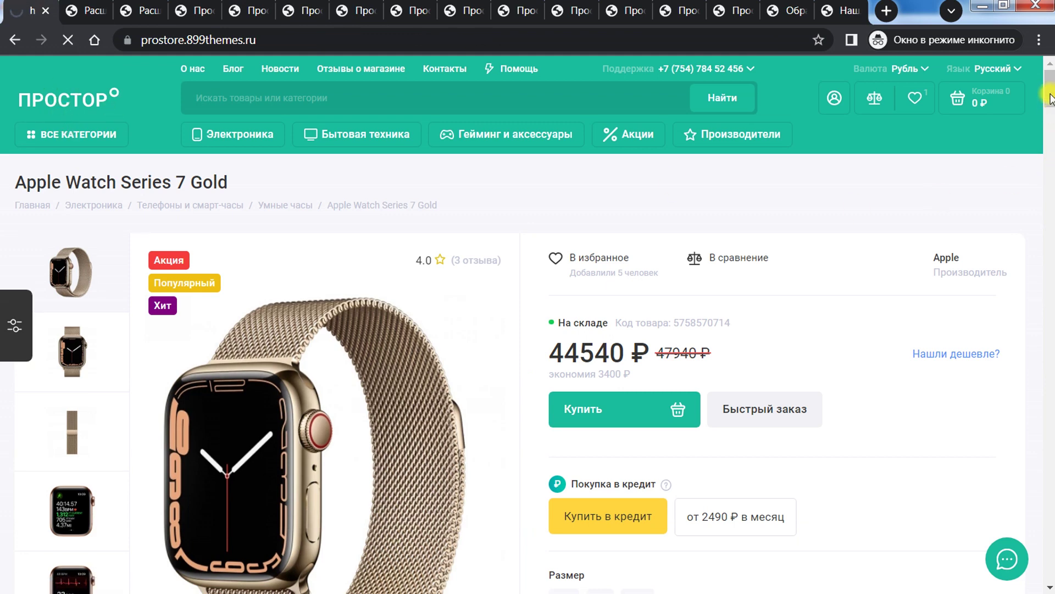
{"action": "scroll", "coordinate": [1046, 165], "scroll_direction": "down", "scroll_amount": 7}
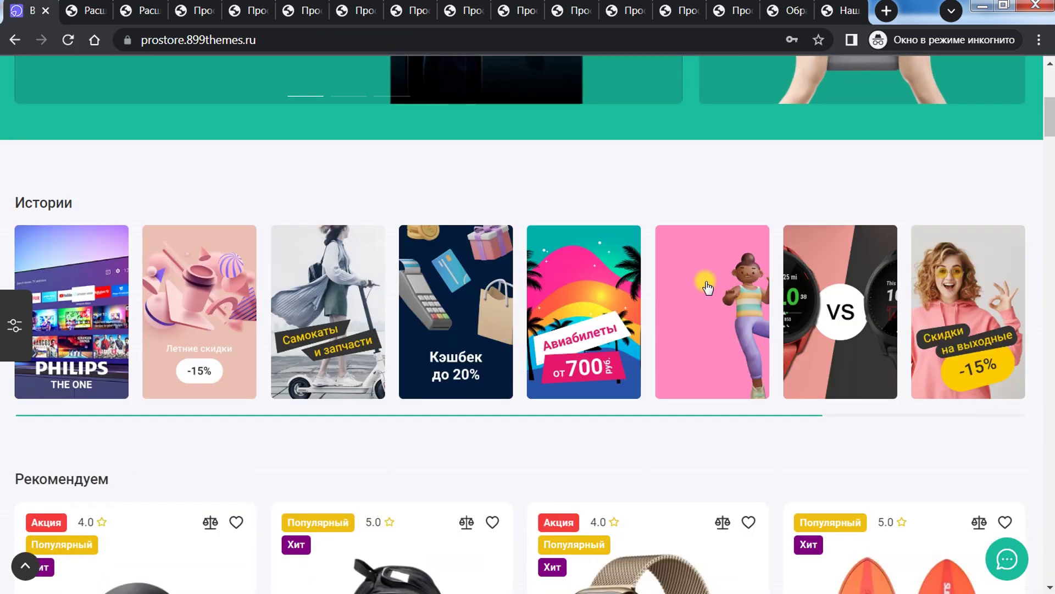
{"action": "left_click", "coordinate": [203, 9]}
{"action": "left_click", "coordinate": [272, 6]}
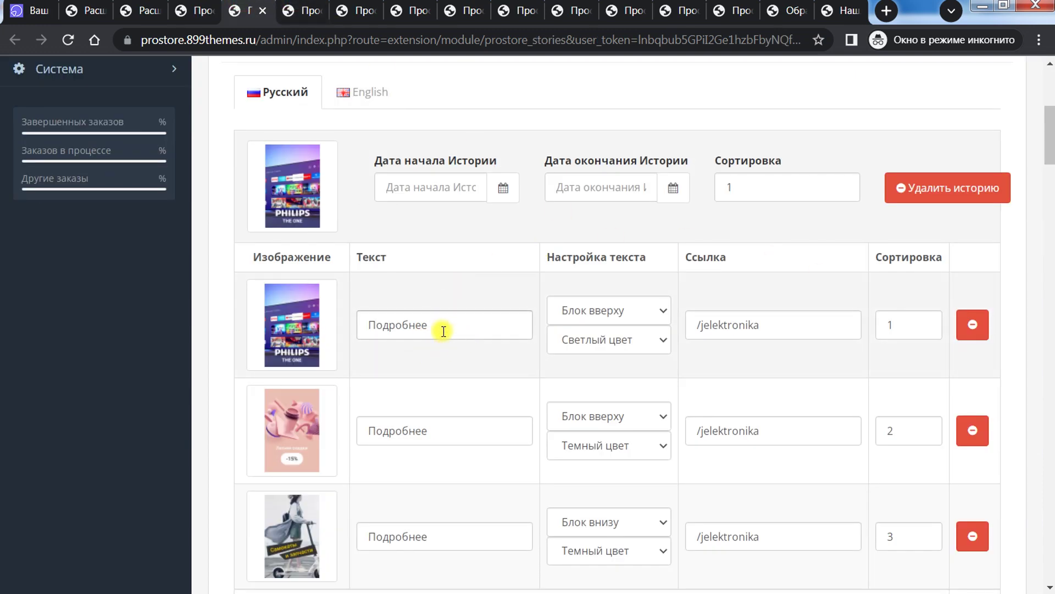
{"action": "left_click", "coordinate": [641, 315]}
{"action": "left_click", "coordinate": [639, 315]}
{"action": "left_click", "coordinate": [605, 336]}
{"action": "left_click", "coordinate": [623, 340]}
{"action": "left_click", "coordinate": [627, 311]}
{"action": "left_click", "coordinate": [626, 315]}
{"action": "scroll", "coordinate": [713, 324], "scroll_direction": "down", "scroll_amount": 15}
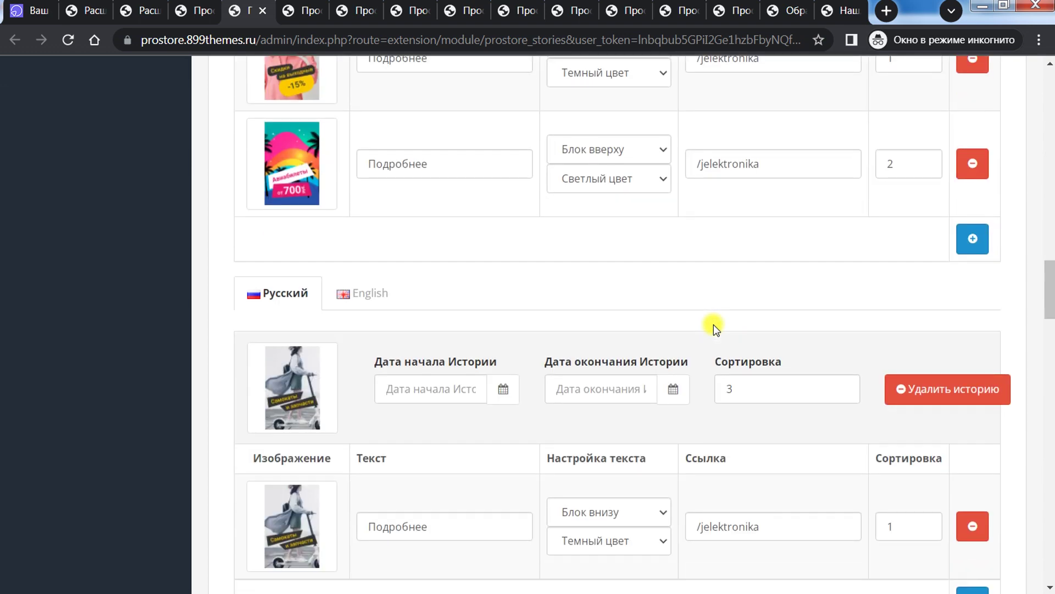
{"action": "scroll", "coordinate": [713, 325], "scroll_direction": "up", "scroll_amount": 20}
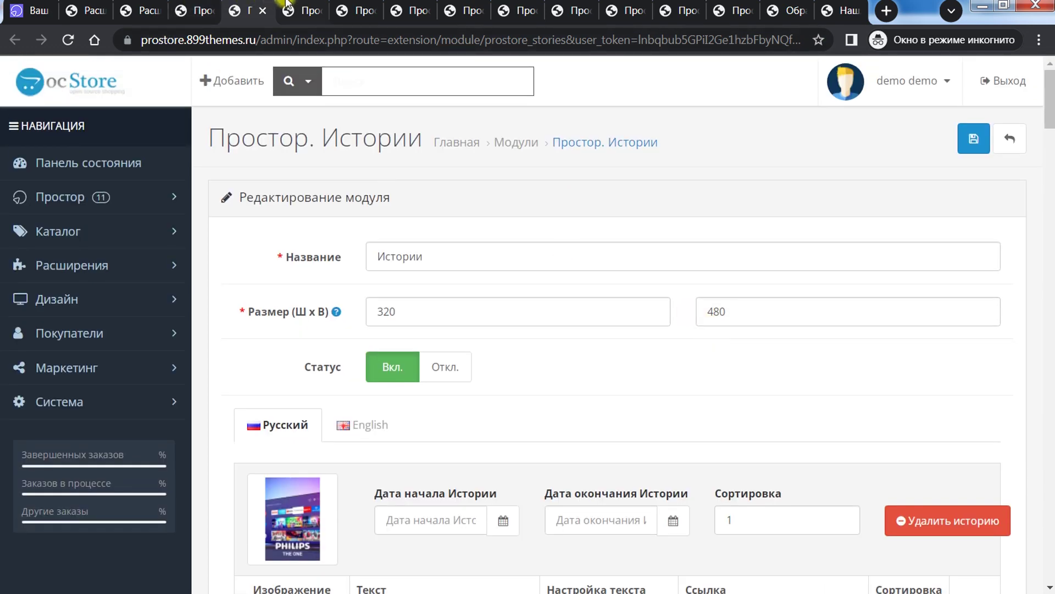
Step: Review the brands carousel and Простор. Категории module settings
{"action": "left_click", "coordinate": [286, 6]}
{"action": "scroll", "coordinate": [574, 269], "scroll_direction": "down", "scroll_amount": 10}
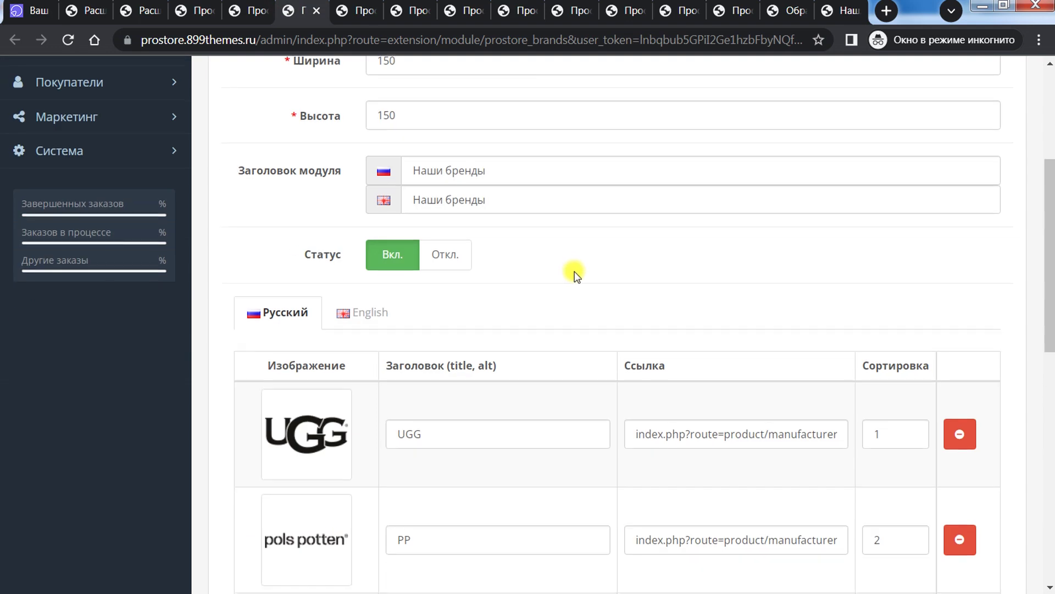
{"action": "scroll", "coordinate": [566, 263], "scroll_direction": "up", "scroll_amount": 8}
{"action": "scroll", "coordinate": [561, 258], "scroll_direction": "up", "scroll_amount": 3}
{"action": "left_click", "coordinate": [377, 16]}
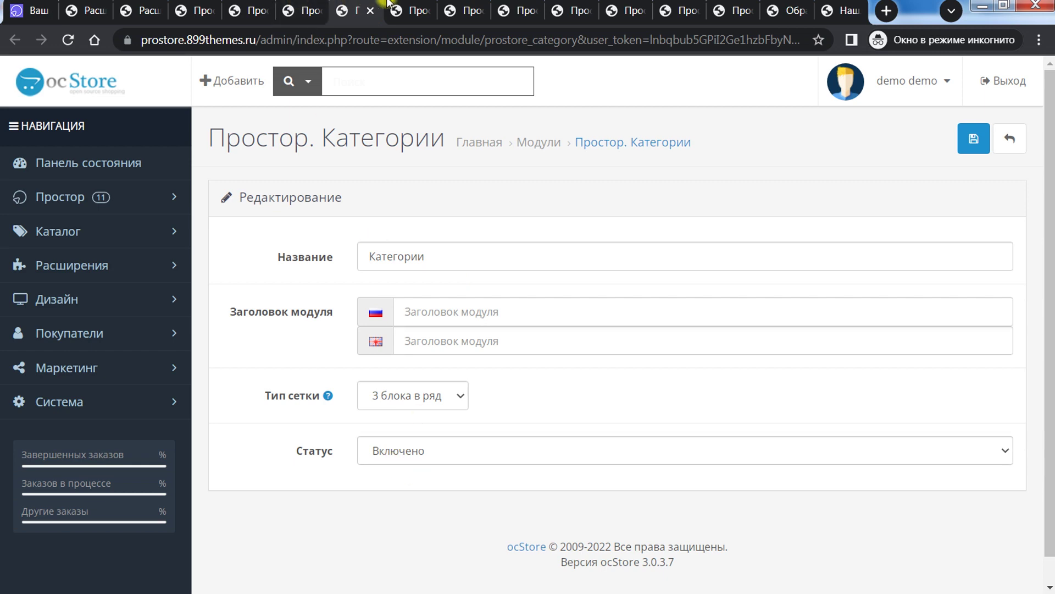
Step: Look over the blog categories and blog module settings
{"action": "left_click", "coordinate": [405, 6]}
{"action": "left_click", "coordinate": [443, 5]}
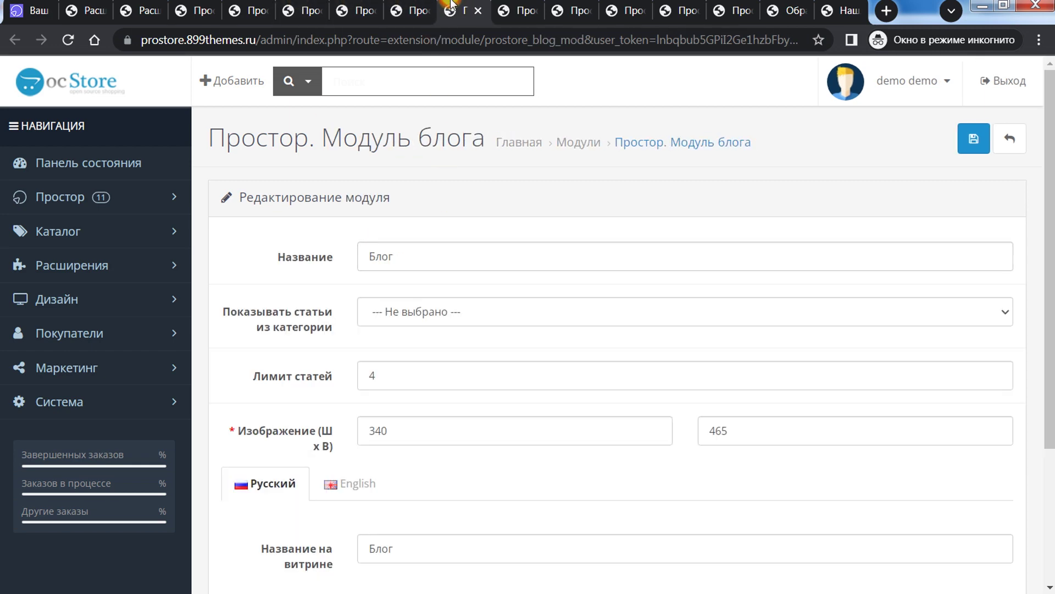
{"action": "scroll", "coordinate": [528, 313], "scroll_direction": "down", "scroll_amount": 3}
{"action": "scroll", "coordinate": [497, 161], "scroll_direction": "up", "scroll_amount": 3}
Step: Step through the Наборы, news, tag cloud and store advantages module settings
{"action": "left_click", "coordinate": [509, 6]}
{"action": "left_click", "coordinate": [562, 5]}
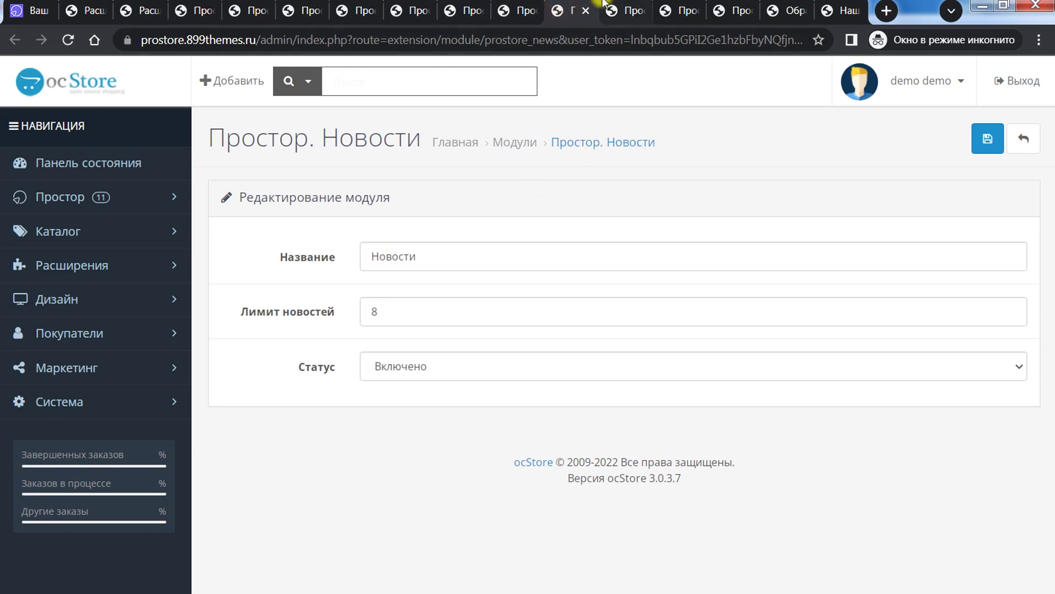
{"action": "left_click", "coordinate": [616, 5]}
{"action": "left_click", "coordinate": [670, 7]}
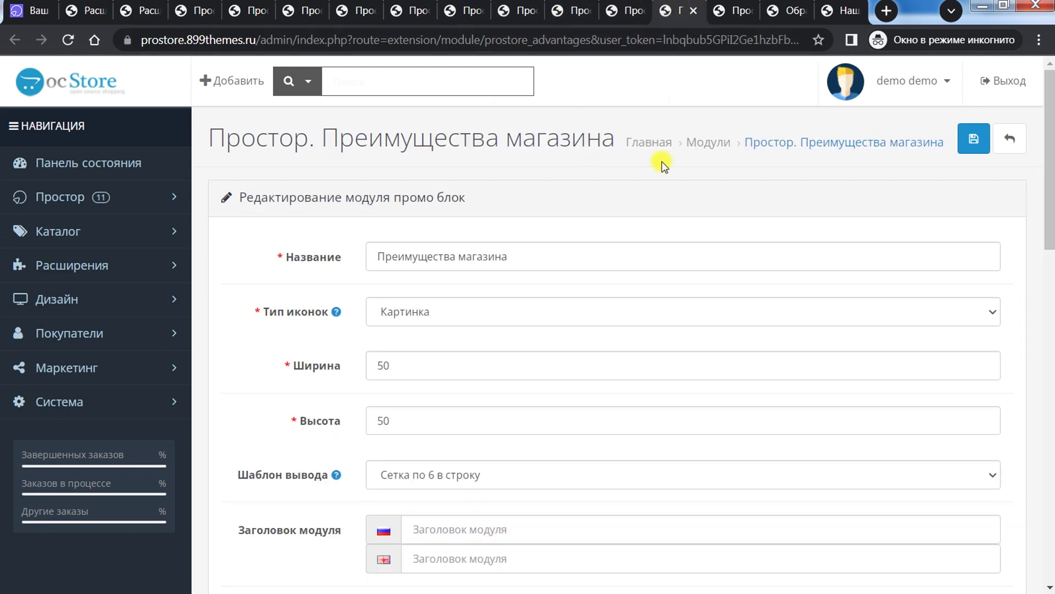
{"action": "scroll", "coordinate": [662, 160], "scroll_direction": "down", "scroll_amount": 10}
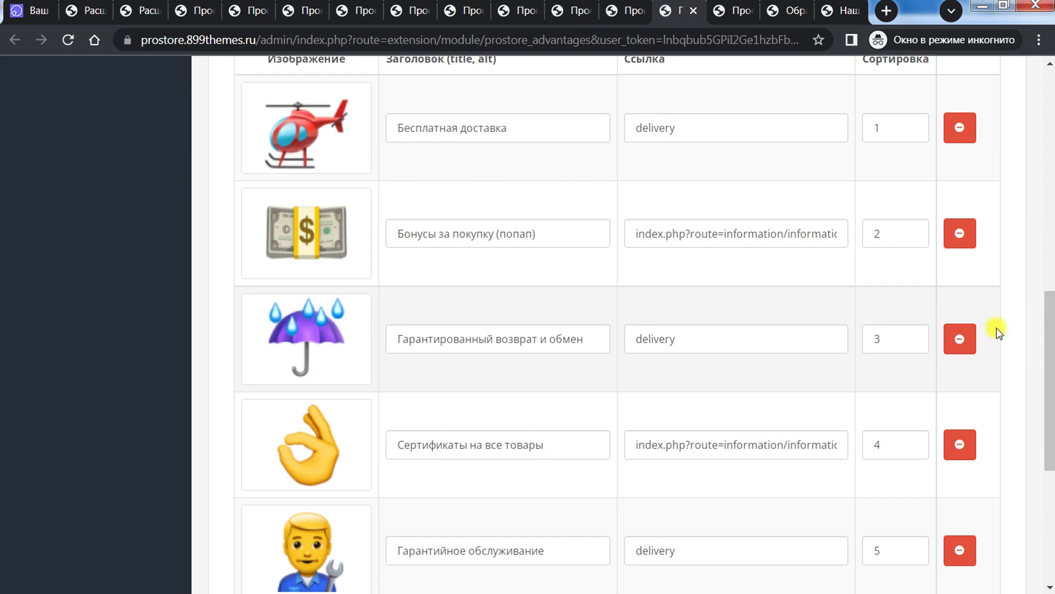
{"action": "left_click_drag", "start_coordinate": [1050, 349], "coordinate": [1051, 464]}
Step: Review the Промо блок module settings and compare them with the storefront
{"action": "left_click", "coordinate": [736, 7]}
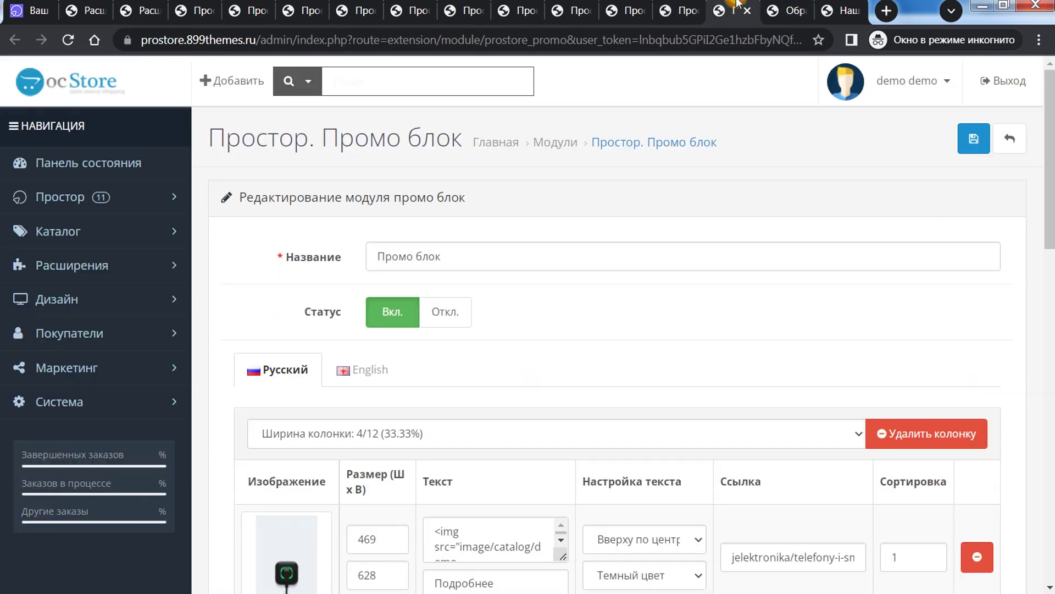
{"action": "left_click_drag", "start_coordinate": [1048, 164], "coordinate": [1052, 223]}
{"action": "left_click_drag", "start_coordinate": [1050, 214], "coordinate": [1051, 443]}
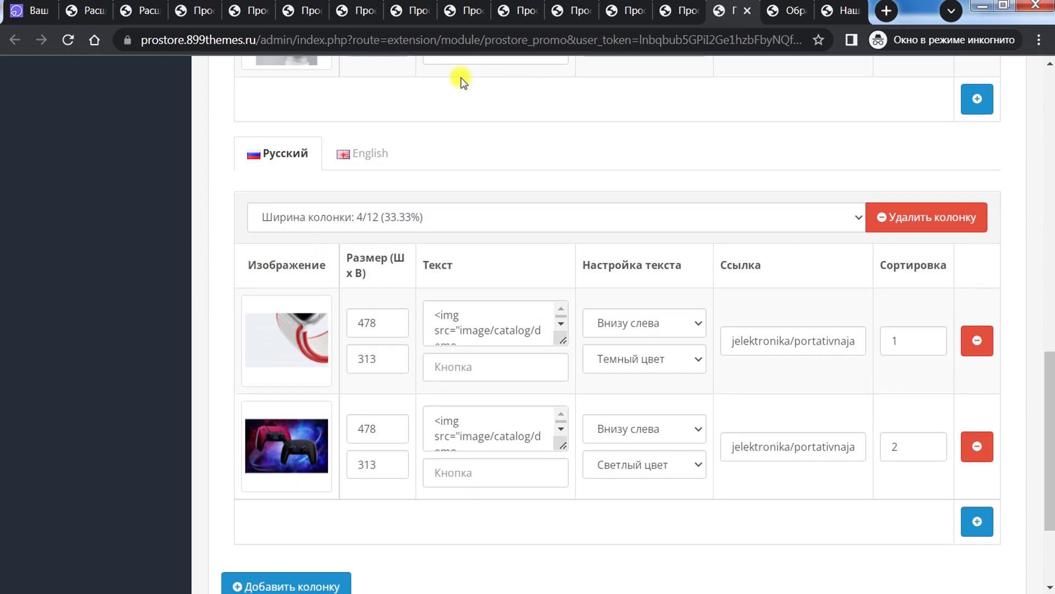
{"action": "left_click", "coordinate": [33, 10]}
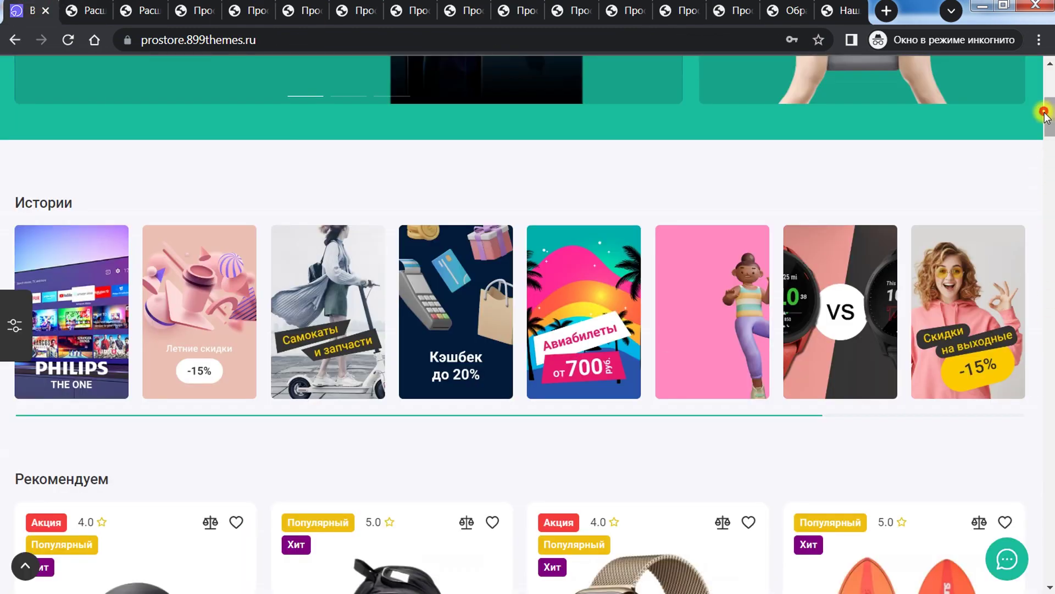
{"action": "left_click_drag", "start_coordinate": [1050, 116], "coordinate": [1050, 281]}
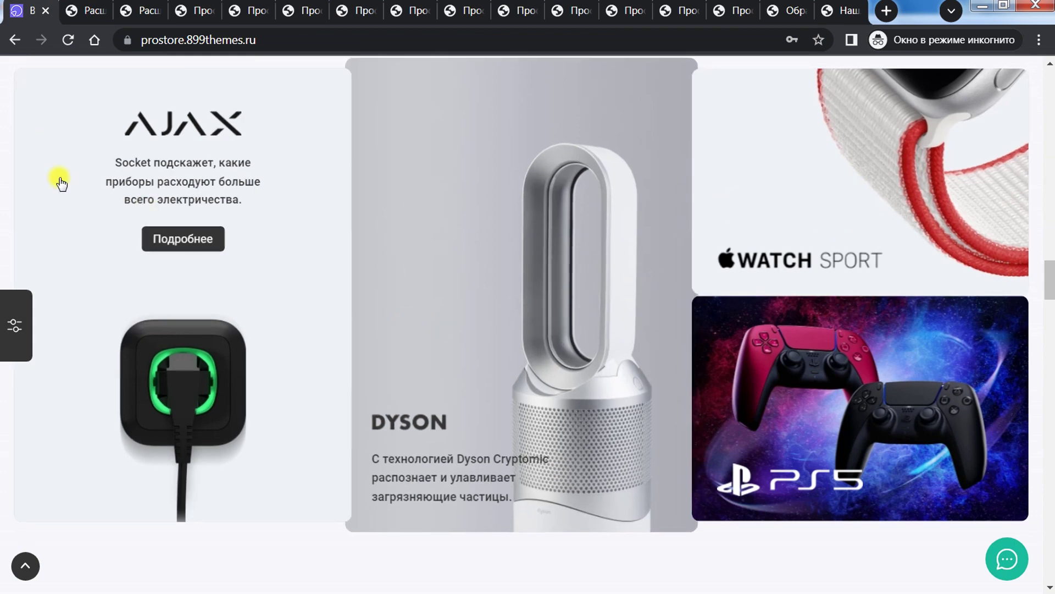
Step: Revisit the news, tag cloud, advantages and Промо блок settings, then switch to PageSpeed Insights
{"action": "left_click", "coordinate": [576, 8]}
{"action": "left_click", "coordinate": [627, 9]}
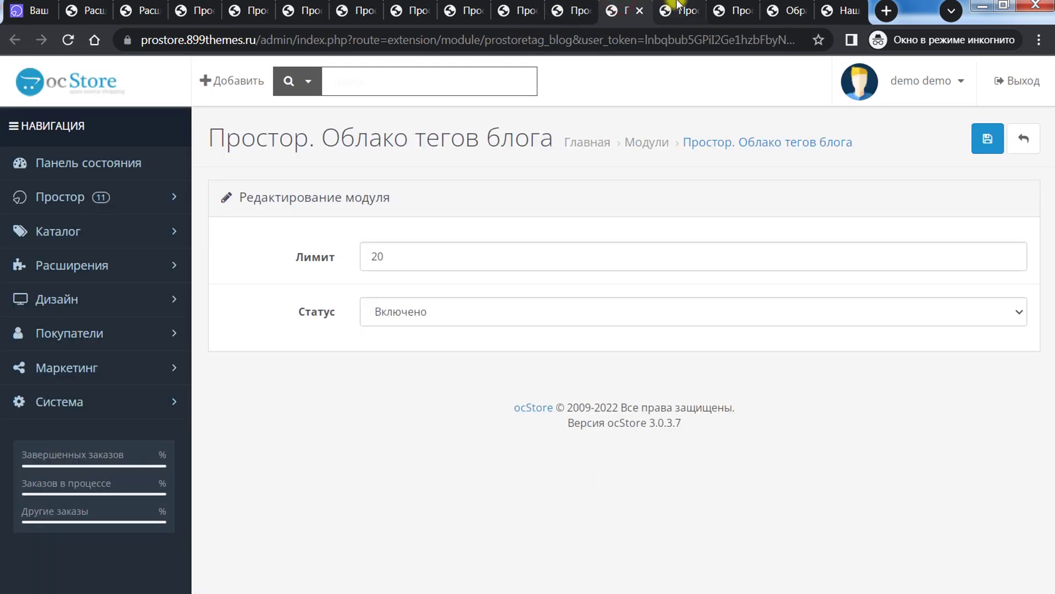
{"action": "left_click", "coordinate": [682, 9]}
{"action": "left_click", "coordinate": [734, 8]}
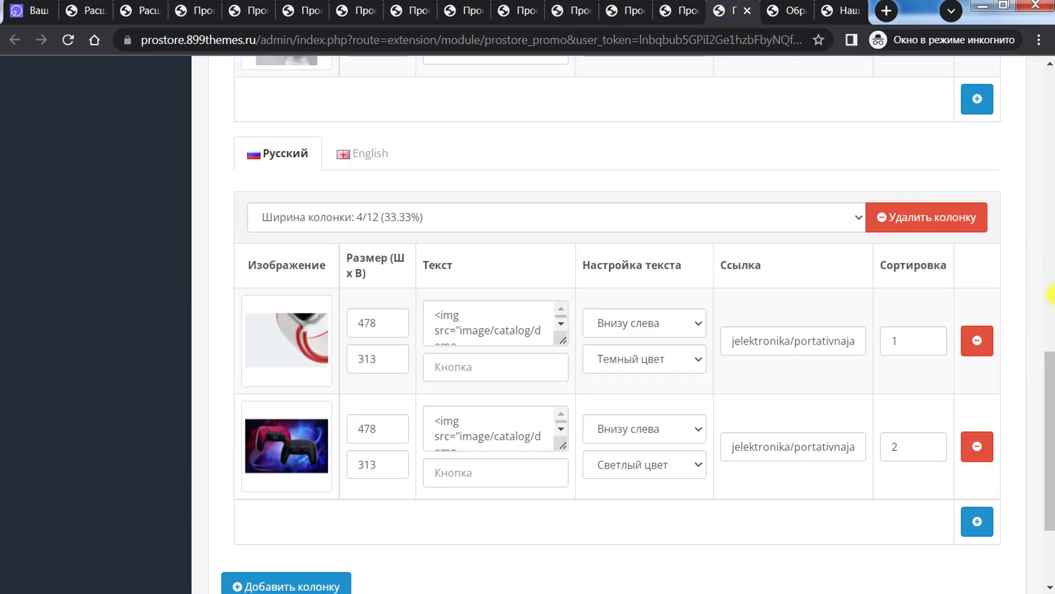
{"action": "scroll", "coordinate": [1049, 294], "scroll_direction": "down", "scroll_amount": 2}
{"action": "scroll", "coordinate": [1050, 330], "scroll_direction": "up", "scroll_amount": 5}
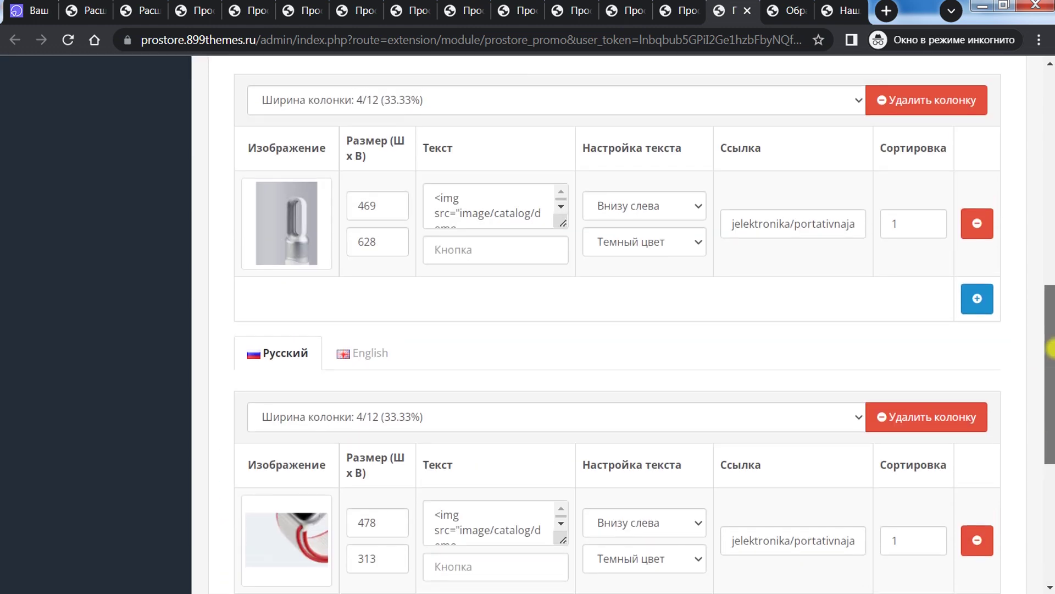
{"action": "scroll", "coordinate": [1050, 347], "scroll_direction": "up", "scroll_amount": 10}
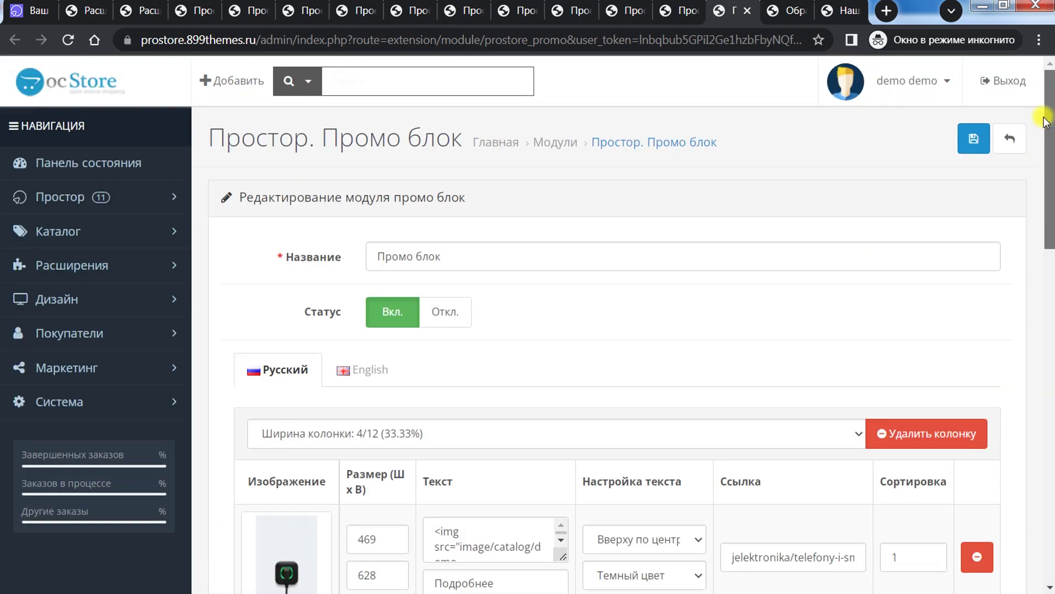
{"action": "left_click", "coordinate": [32, 10]}
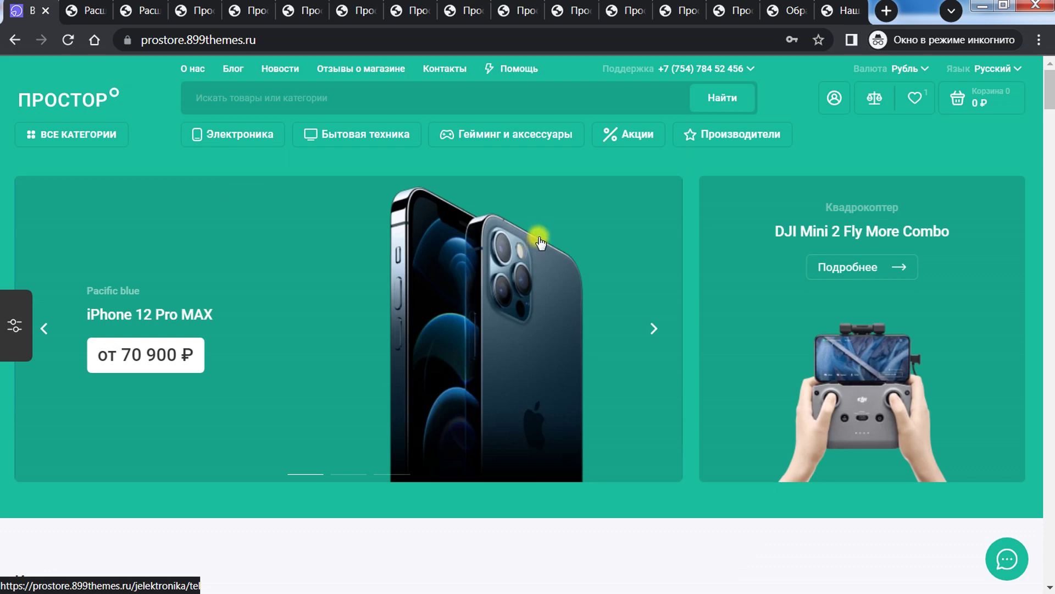
{"action": "key", "text": "alt+Tab"}
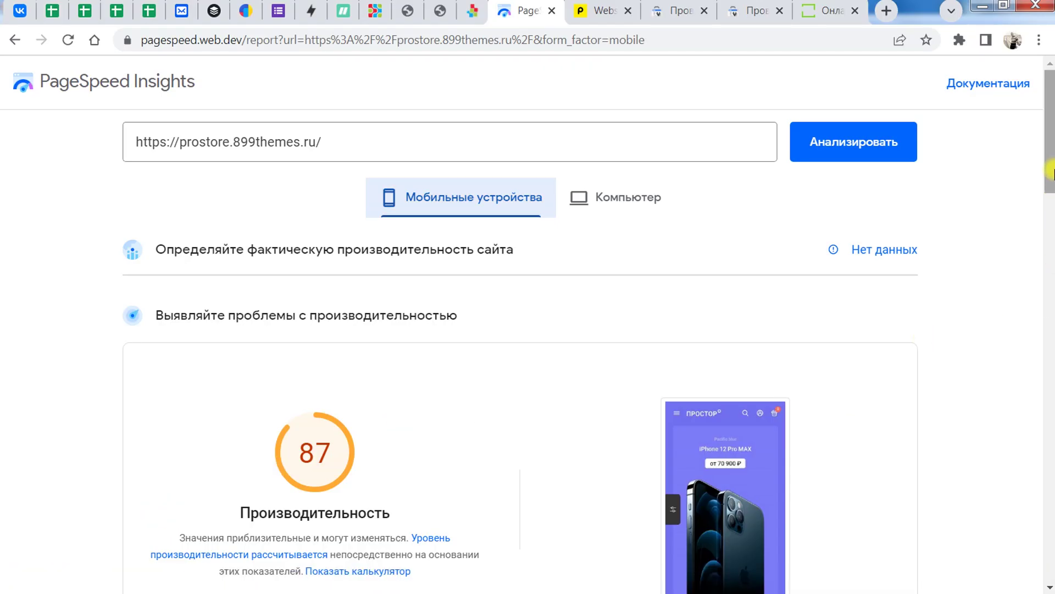
Step: Show the prodelo.biz Простор template page at its Технические подробности section
{"action": "left_click", "coordinate": [472, 10]}
{"action": "left_click_drag", "start_coordinate": [1049, 162], "coordinate": [1049, 378]}
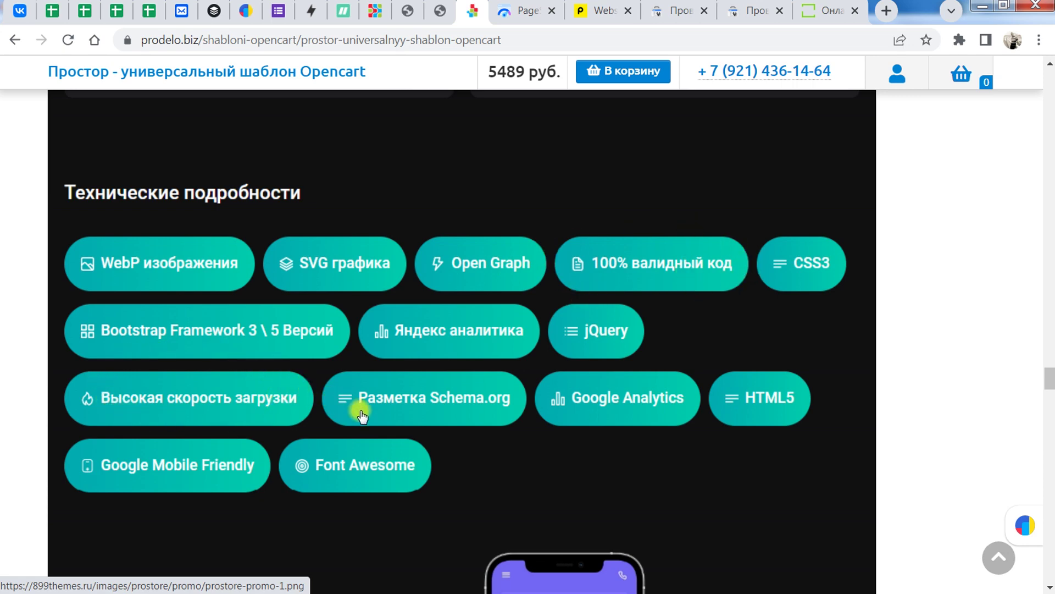
Step: Return to the PageSpeed Insights mobile report scoring 87
{"action": "key", "text": "ctrl+Tab"}
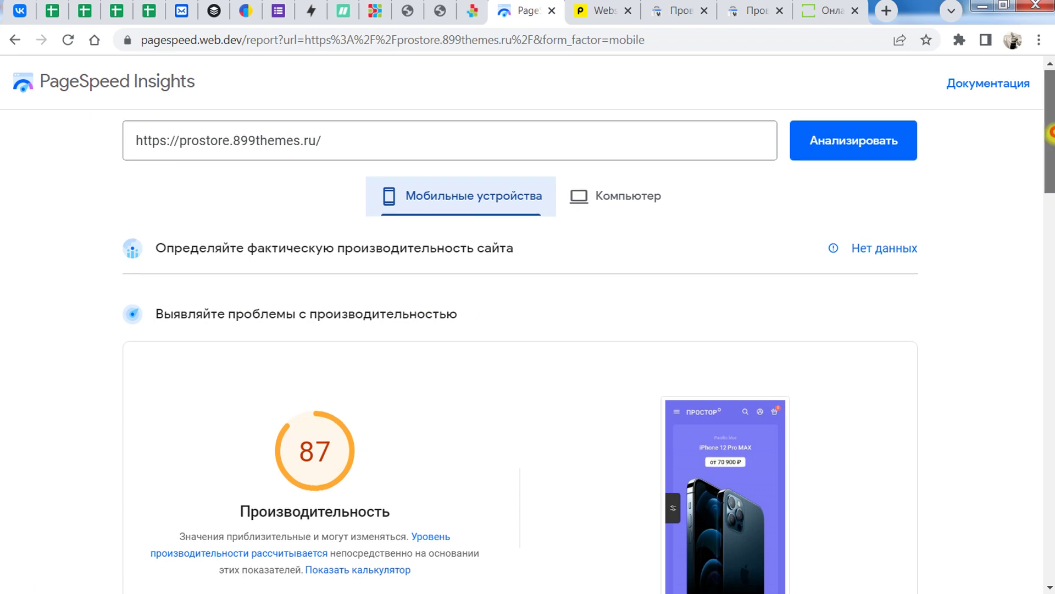
Step: Load the desktop PageSpeed report (score 98), then return to the prodelo.biz page
{"action": "scroll", "coordinate": [832, 250], "scroll_direction": "down", "scroll_amount": 2}
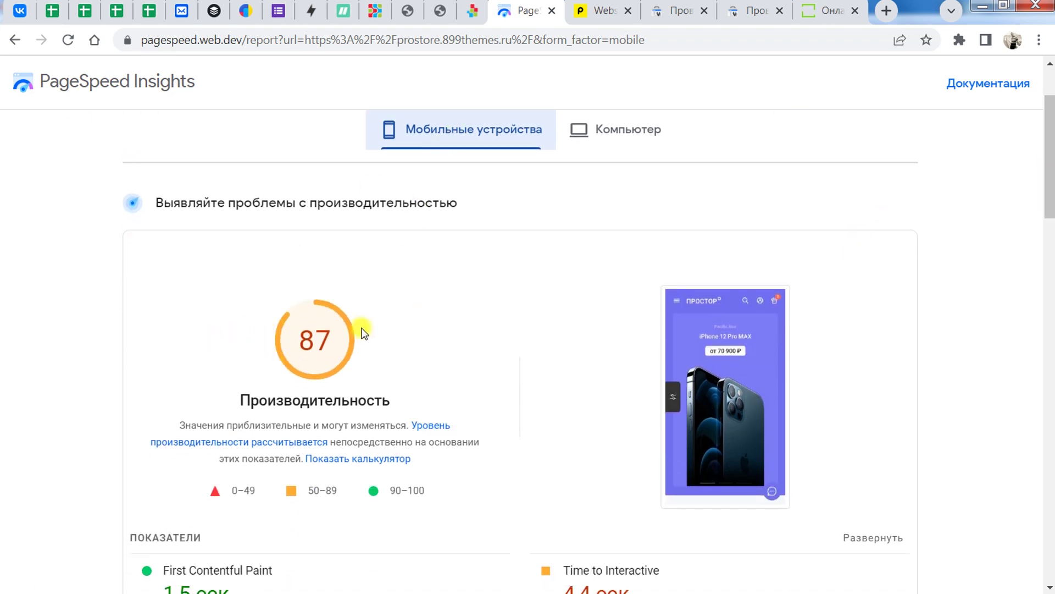
{"action": "left_click", "coordinate": [605, 130]}
{"action": "left_click_drag", "start_coordinate": [1050, 167], "coordinate": [1050, 286]}
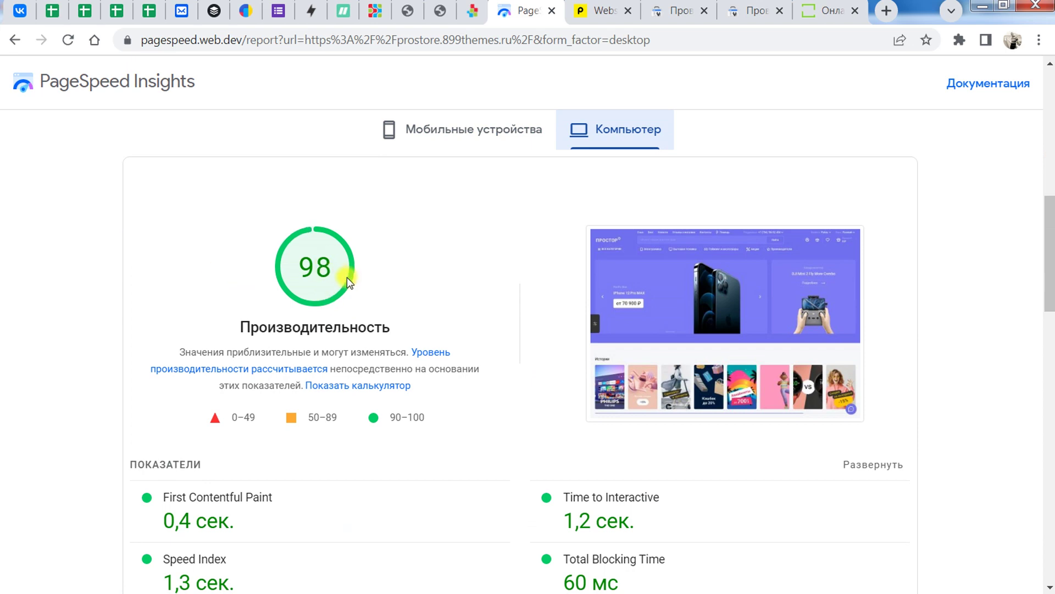
{"action": "left_click_drag", "start_coordinate": [1049, 228], "coordinate": [1049, 109]}
{"action": "left_click", "coordinate": [473, 11]}
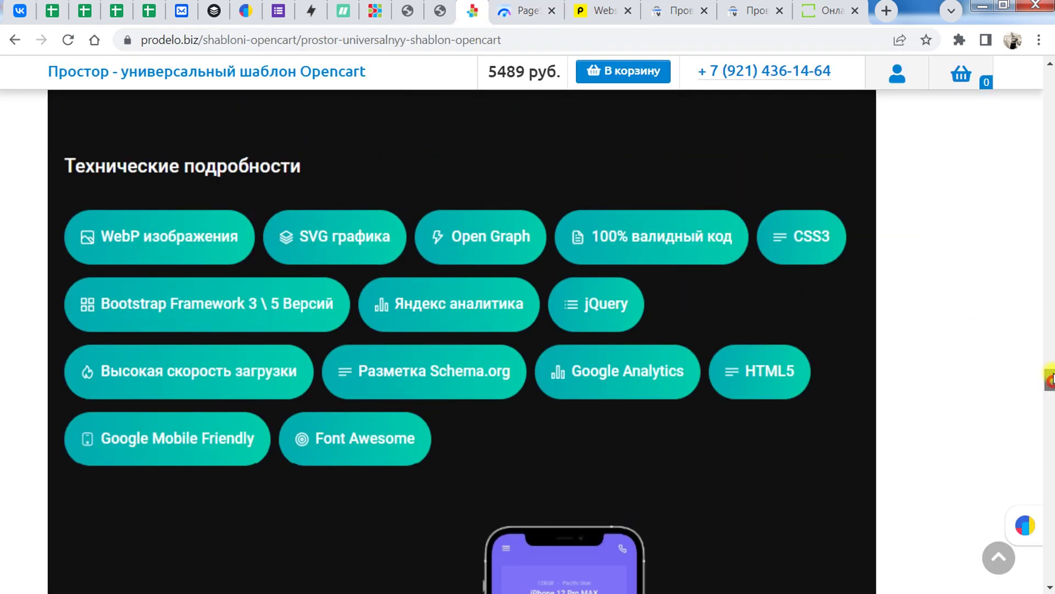
Step: Show the template specs listing PageSpeed 85 mobile and 96 desktop, then return to PageSpeed
{"action": "left_click_drag", "start_coordinate": [1050, 379], "coordinate": [1050, 189]}
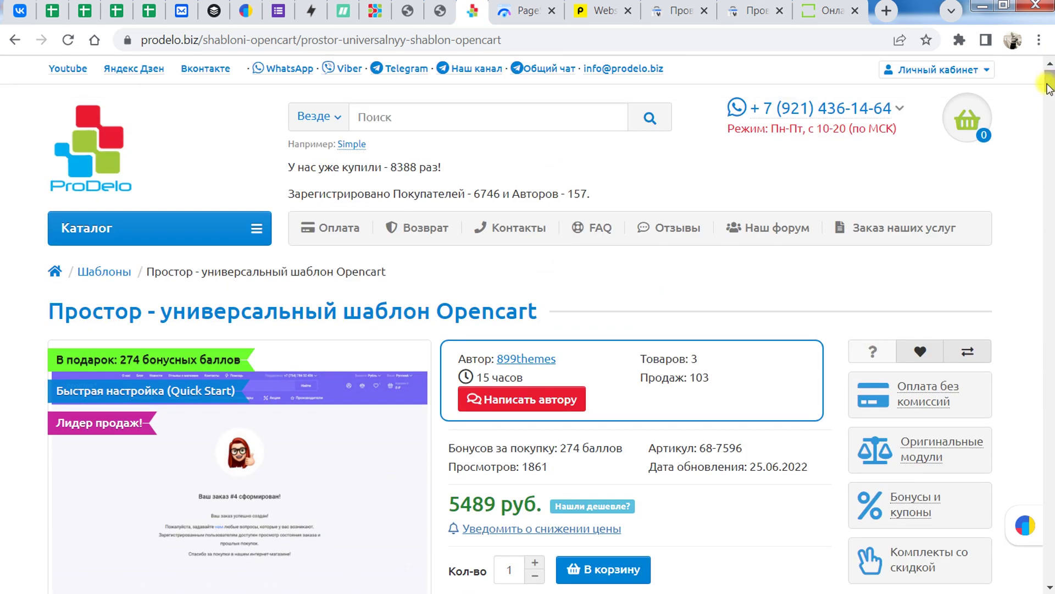
{"action": "left_click_drag", "start_coordinate": [1044, 81], "coordinate": [1049, 134]}
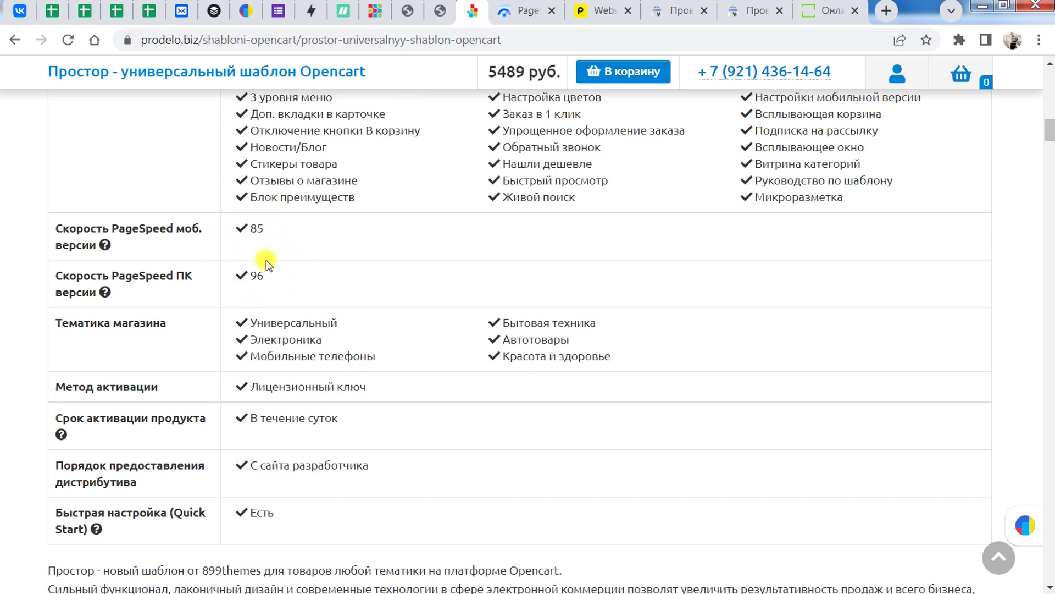
{"action": "left_click", "coordinate": [528, 10]}
Step: Show the mobile PageSpeed results (score 87) and briefly check the Pingdom results
{"action": "left_click", "coordinate": [482, 180]}
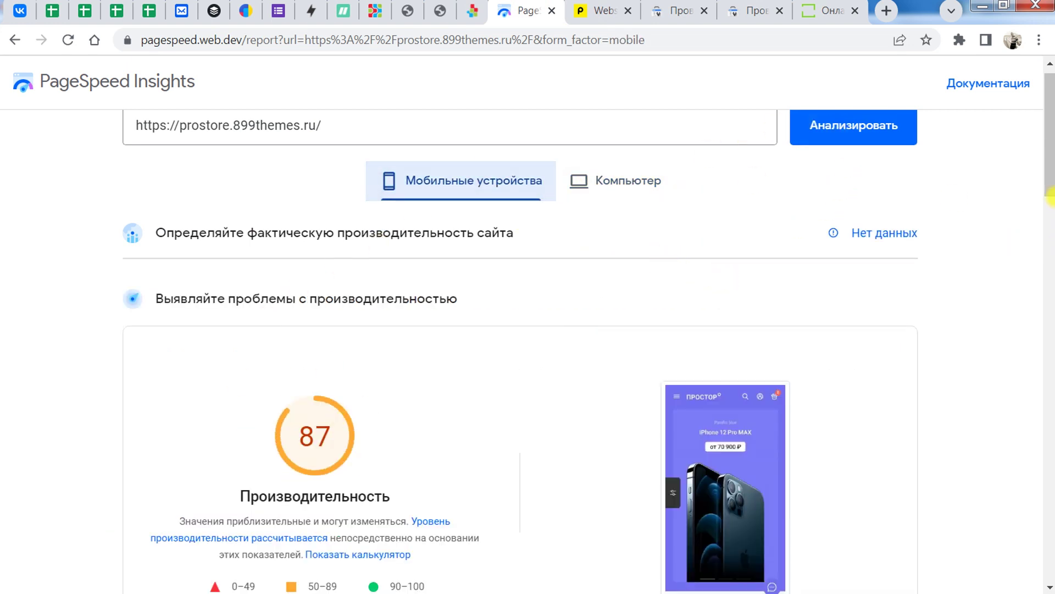
{"action": "scroll", "coordinate": [1050, 197], "scroll_direction": "up", "scroll_amount": 1}
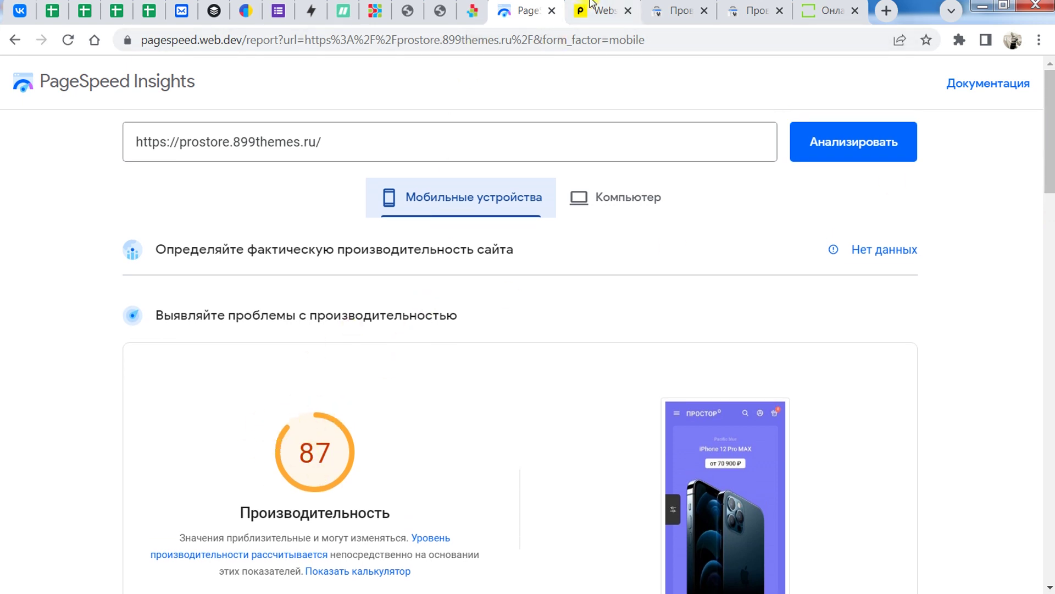
{"action": "mouse_move", "coordinate": [593, 15]}
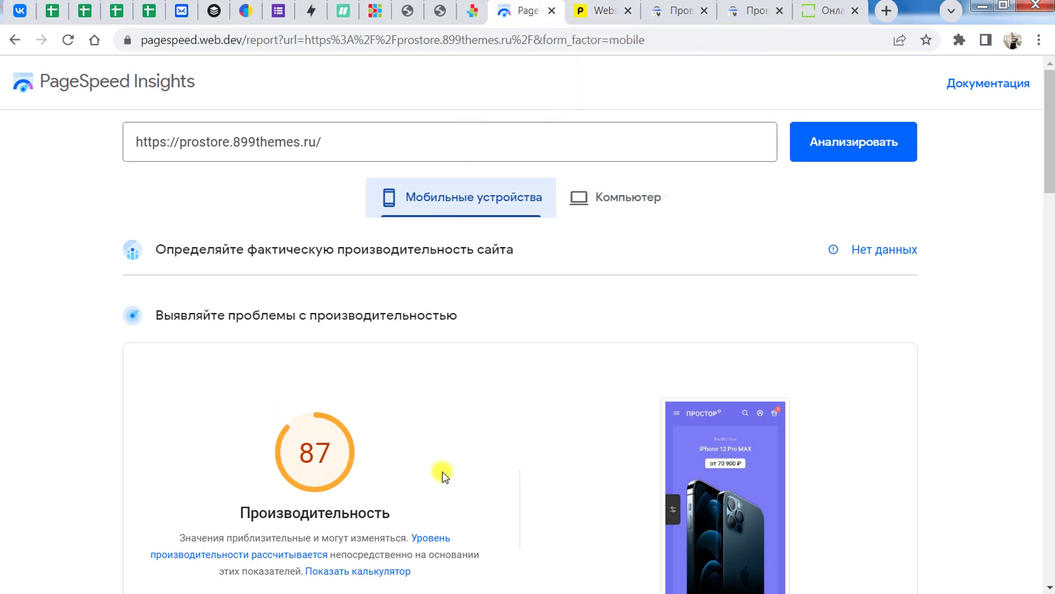
{"action": "scroll", "coordinate": [1051, 148], "scroll_direction": "down", "scroll_amount": 4}
{"action": "scroll", "coordinate": [1050, 145], "scroll_direction": "up", "scroll_amount": 2}
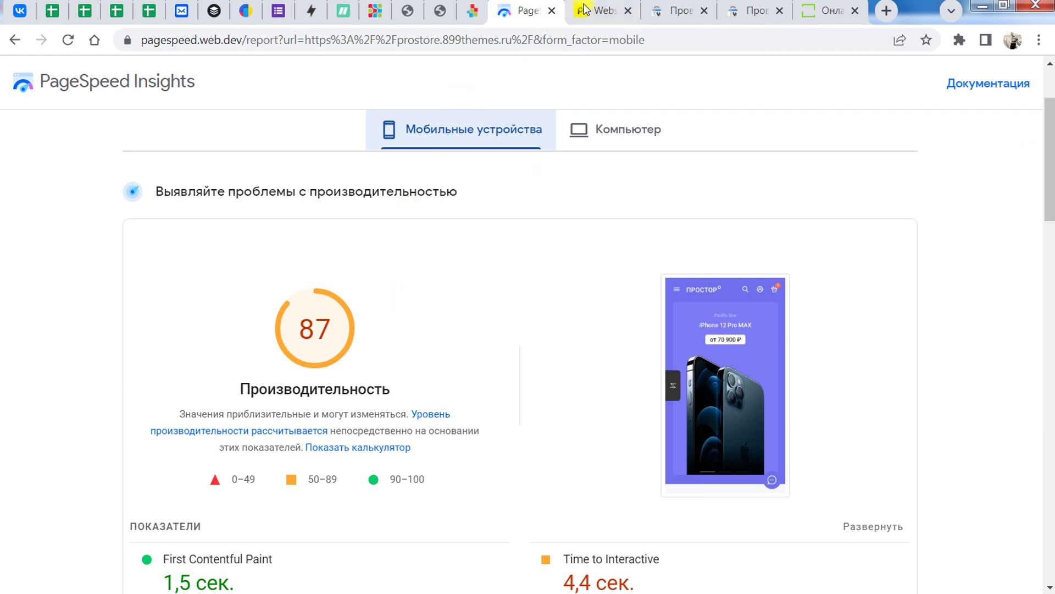
{"action": "left_click", "coordinate": [615, 6]}
{"action": "left_click", "coordinate": [525, 10]}
Step: Highlight Pingdom's 1.6 MB page size and 5.35 s load time
{"action": "left_click", "coordinate": [601, 4]}
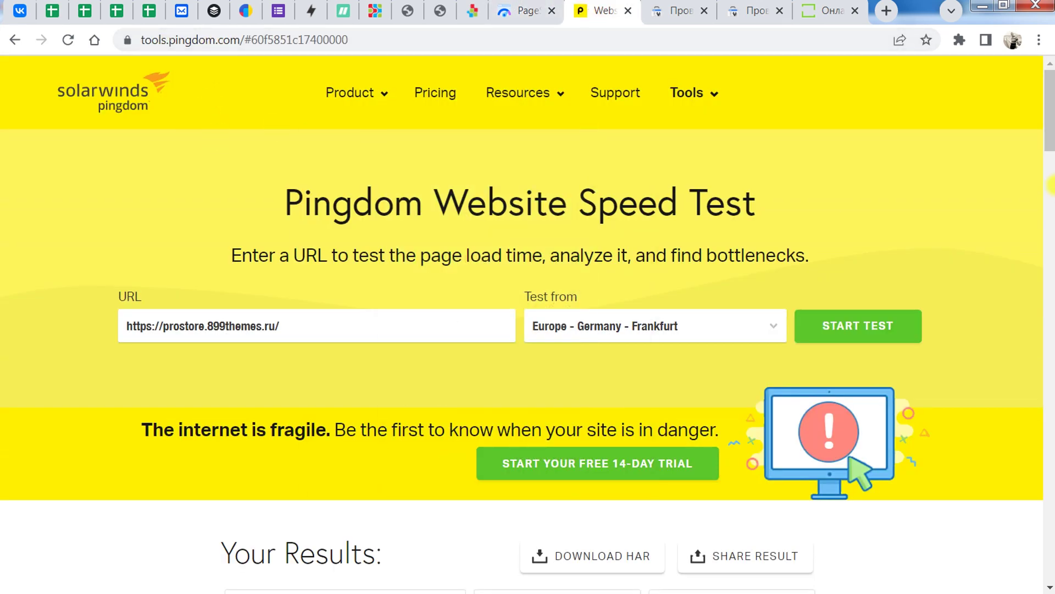
{"action": "scroll", "coordinate": [1050, 186], "scroll_direction": "down", "scroll_amount": 8}
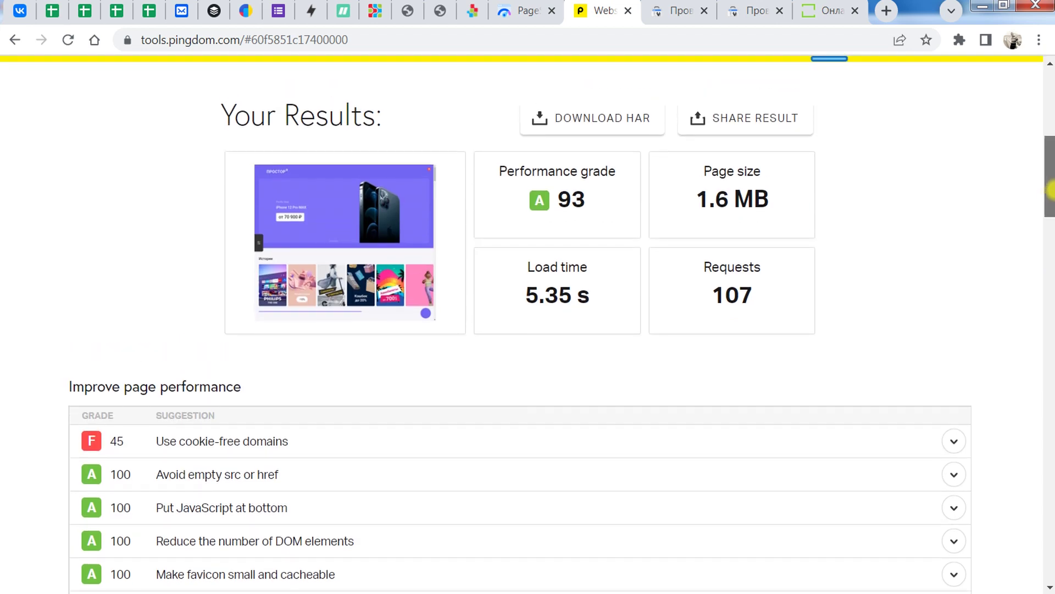
{"action": "left_click_drag", "start_coordinate": [1051, 189], "coordinate": [1051, 173]}
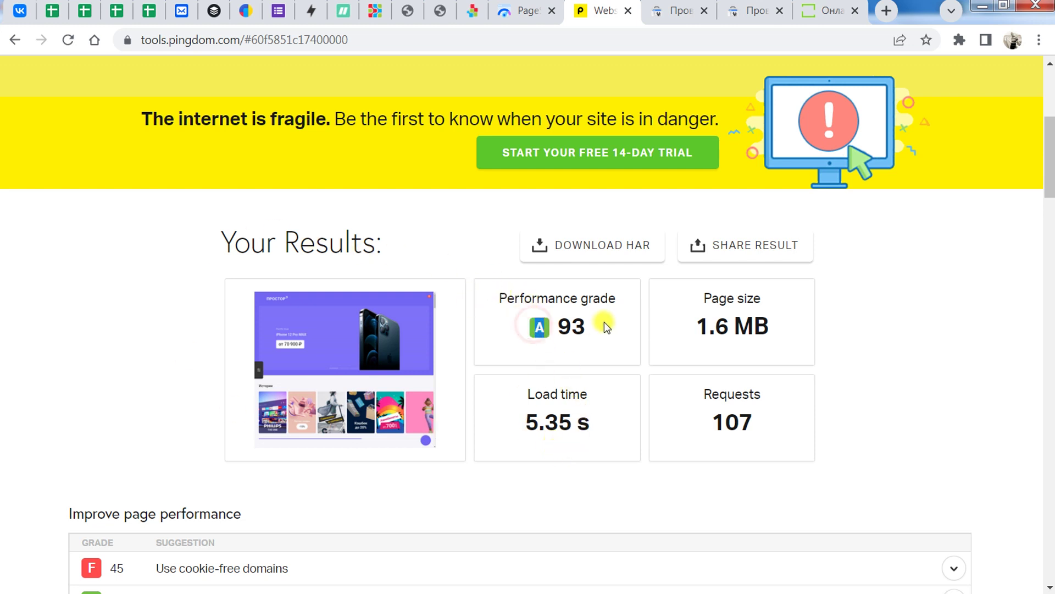
{"action": "triple_click", "coordinate": [677, 323]}
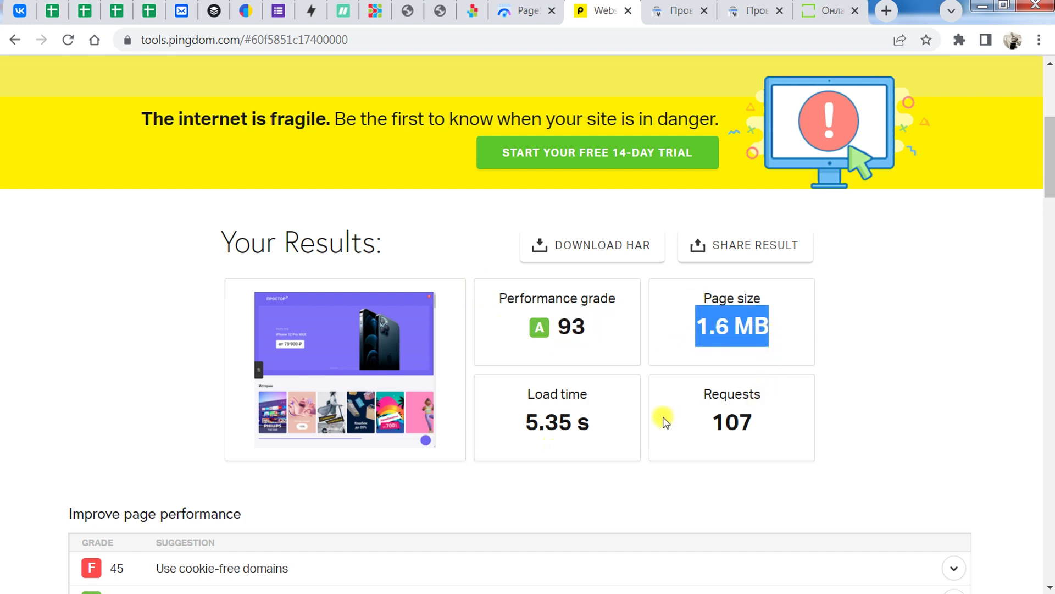
{"action": "left_click_drag", "start_coordinate": [517, 421], "coordinate": [592, 424]}
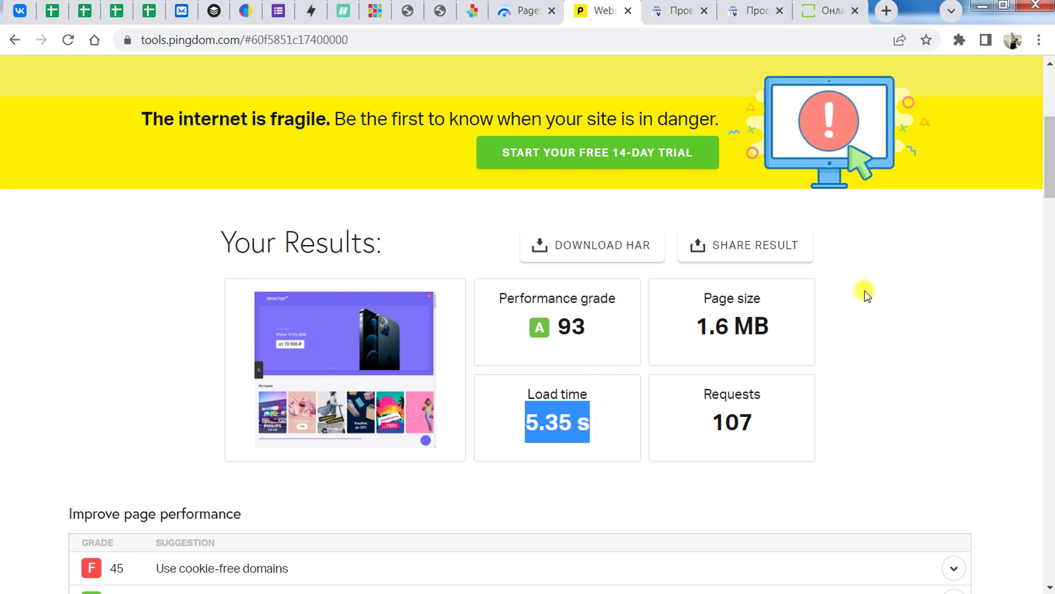
Step: Scroll the Pingdom results, re-highlight the 5.35 s load time, then move to the mobile-friendly test
{"action": "scroll", "coordinate": [1048, 195], "scroll_direction": "down", "scroll_amount": 2}
{"action": "left_click_drag", "start_coordinate": [1048, 196], "coordinate": [1049, 158]}
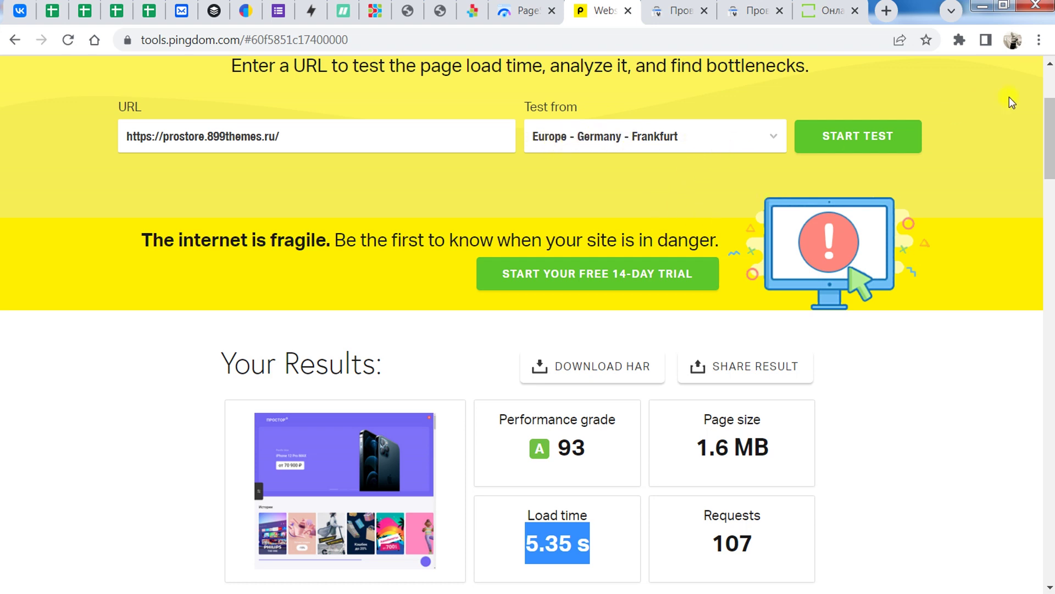
{"action": "left_click_drag", "start_coordinate": [1052, 132], "coordinate": [1045, 170]}
{"action": "left_click", "coordinate": [547, 340]}
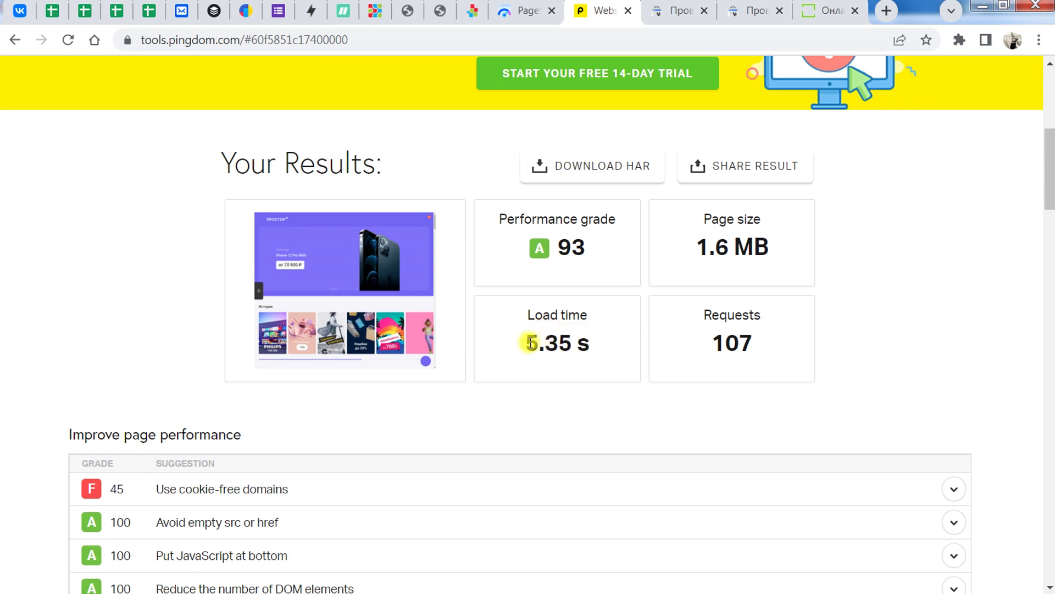
{"action": "left_click_drag", "start_coordinate": [527, 341], "coordinate": [594, 342]}
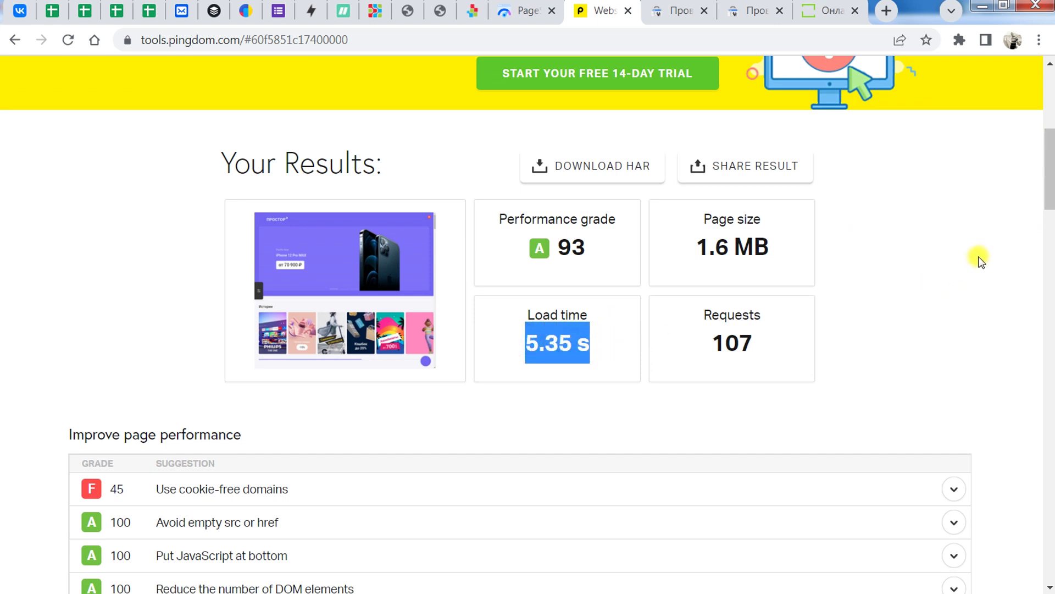
{"action": "left_click_drag", "start_coordinate": [1048, 174], "coordinate": [1047, 212]}
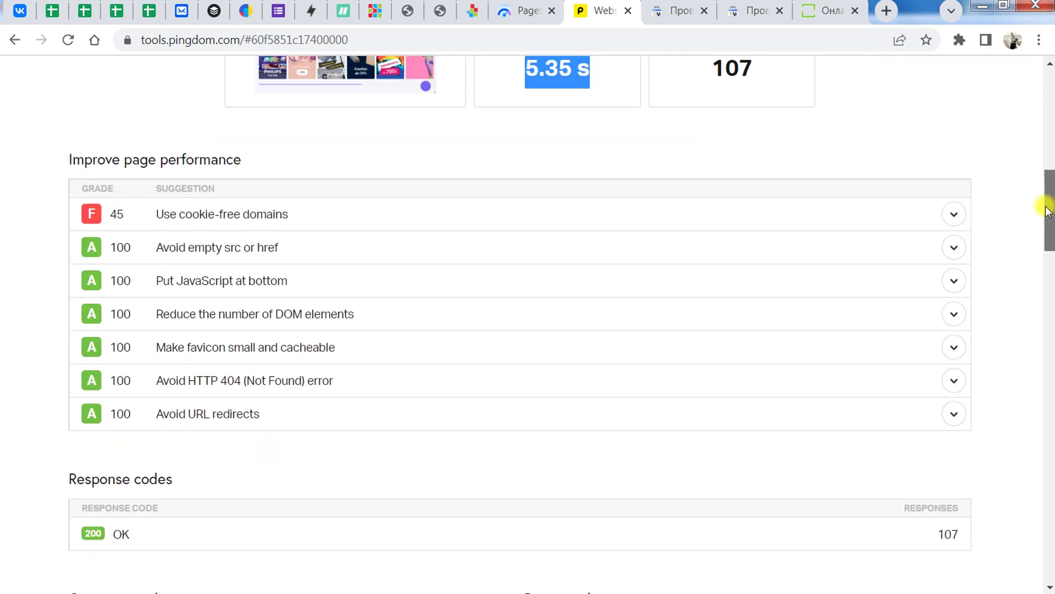
{"action": "key", "text": "ctrl+Tab"}
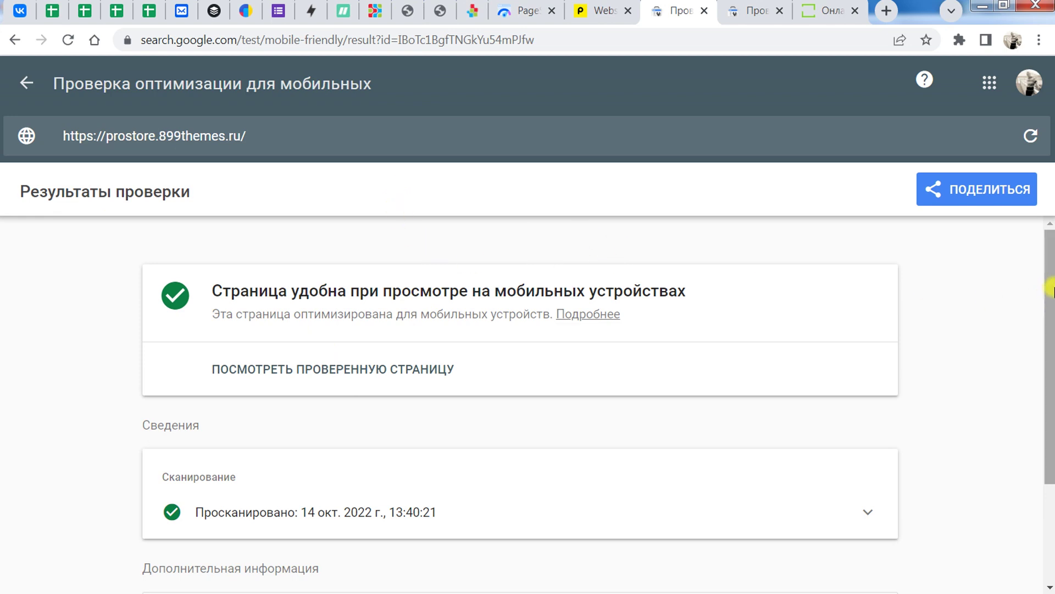
Step: View the tested page's HTML in the mobile-friendly test, then go to I Love Adaptive
{"action": "left_click_drag", "start_coordinate": [1047, 292], "coordinate": [1050, 256]}
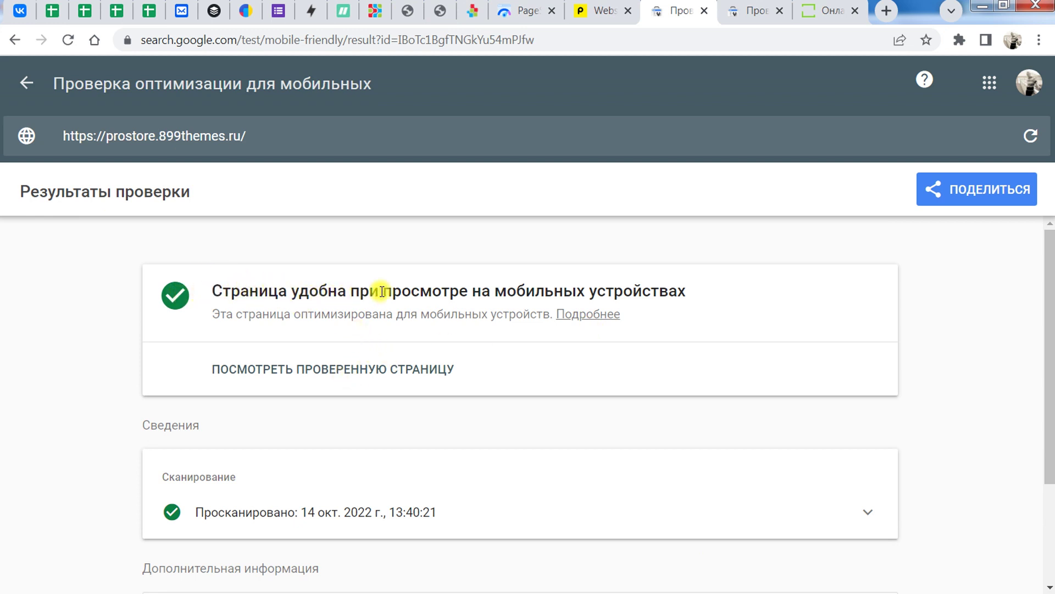
{"action": "left_click", "coordinate": [371, 360]}
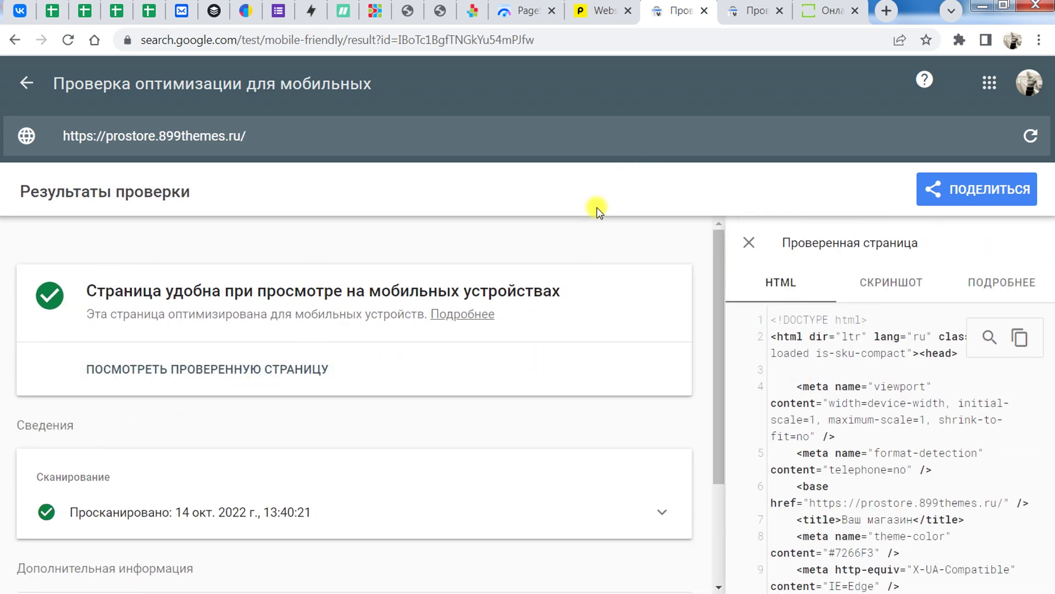
{"action": "left_click", "coordinate": [824, 11]}
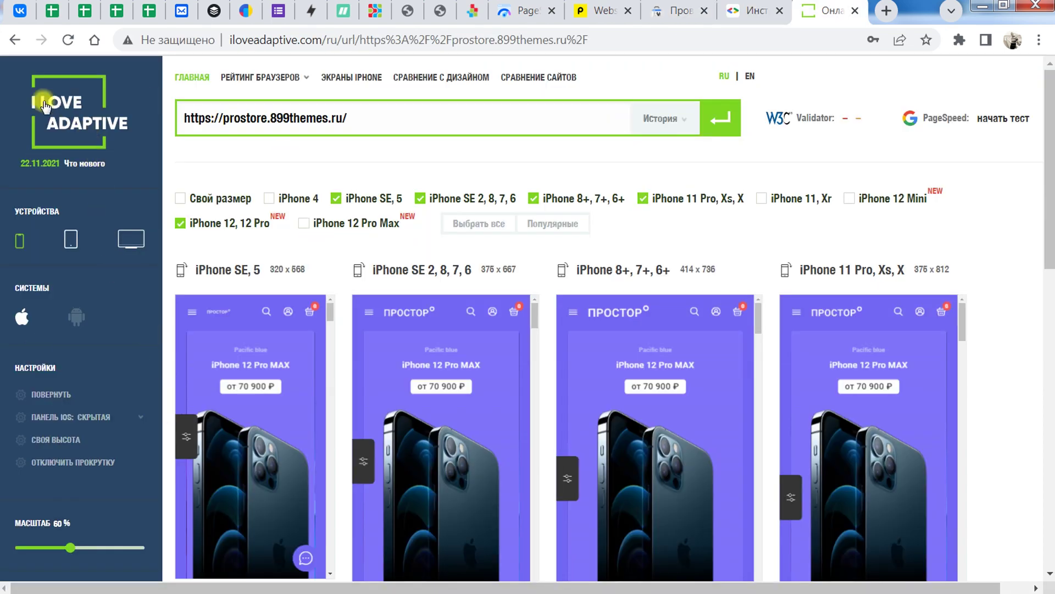
{"action": "mouse_move", "coordinate": [1050, 143]}
{"action": "left_mouse_down"}
{"action": "mouse_move", "coordinate": [1050, 346]}
{"action": "mouse_move", "coordinate": [1051, 130]}
{"action": "left_mouse_up"}
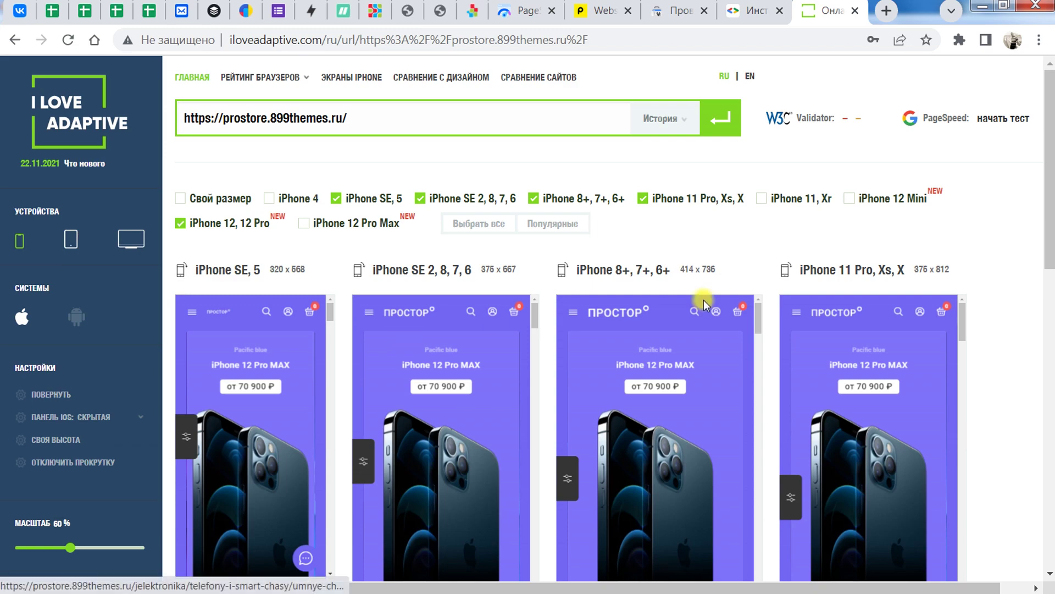
{"action": "left_click_drag", "start_coordinate": [1050, 225], "coordinate": [1051, 184]}
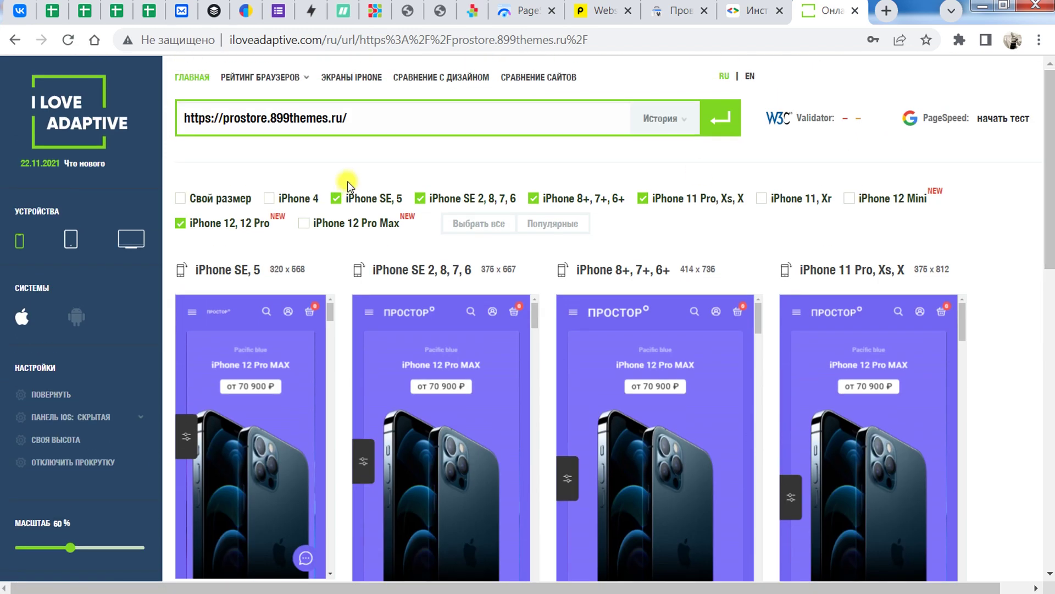
{"action": "left_click", "coordinate": [405, 129]}
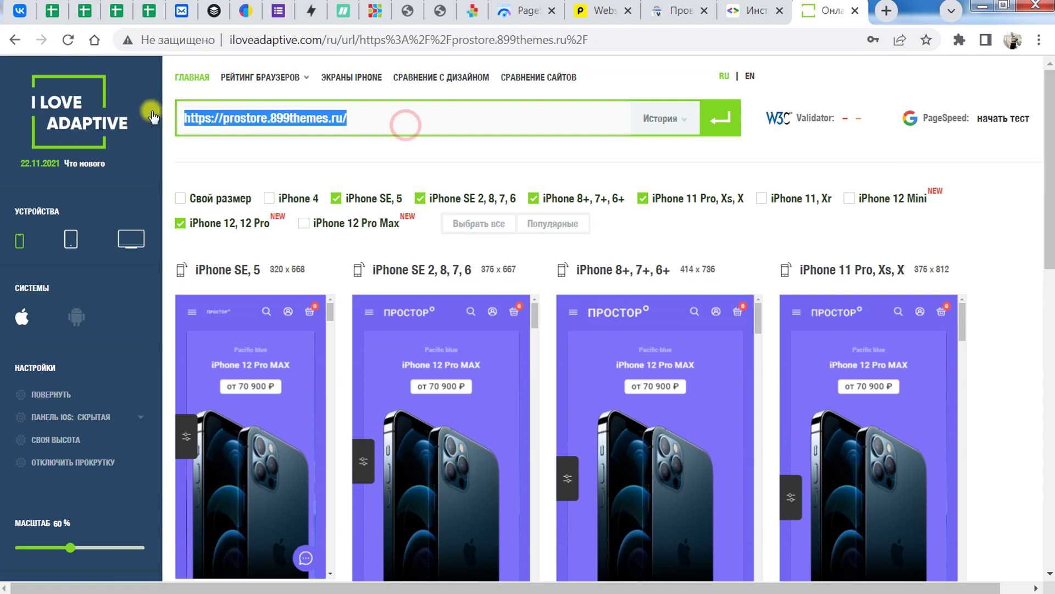
{"action": "left_click", "coordinate": [387, 123]}
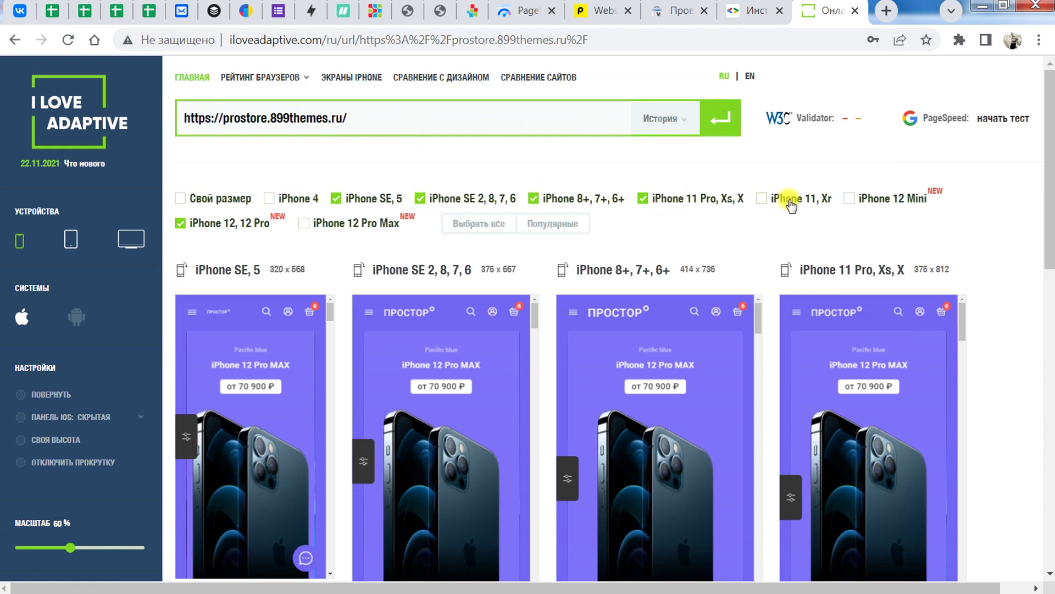
{"action": "left_click_drag", "start_coordinate": [1051, 165], "coordinate": [1051, 236]}
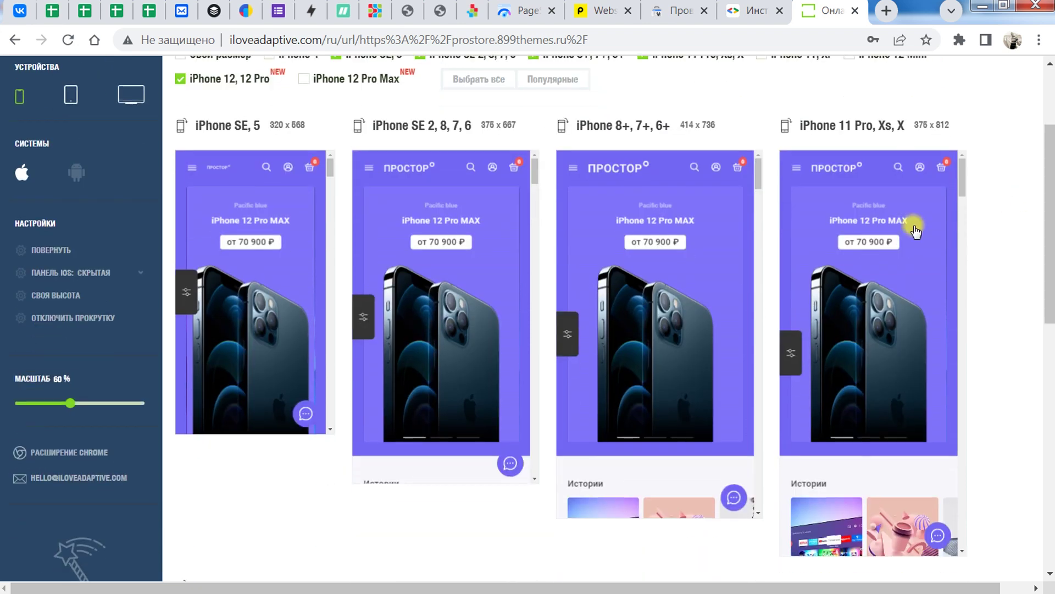
{"action": "left_click_drag", "start_coordinate": [758, 165], "coordinate": [759, 277]}
{"action": "left_click_drag", "start_coordinate": [959, 170], "coordinate": [966, 297]}
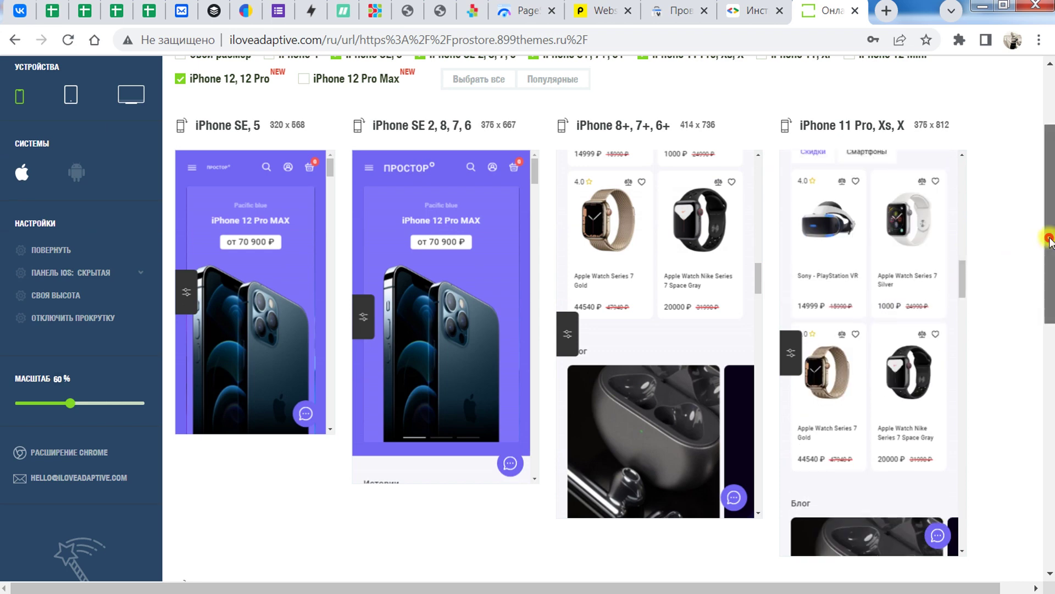
{"action": "left_click_drag", "start_coordinate": [1049, 220], "coordinate": [1050, 160]}
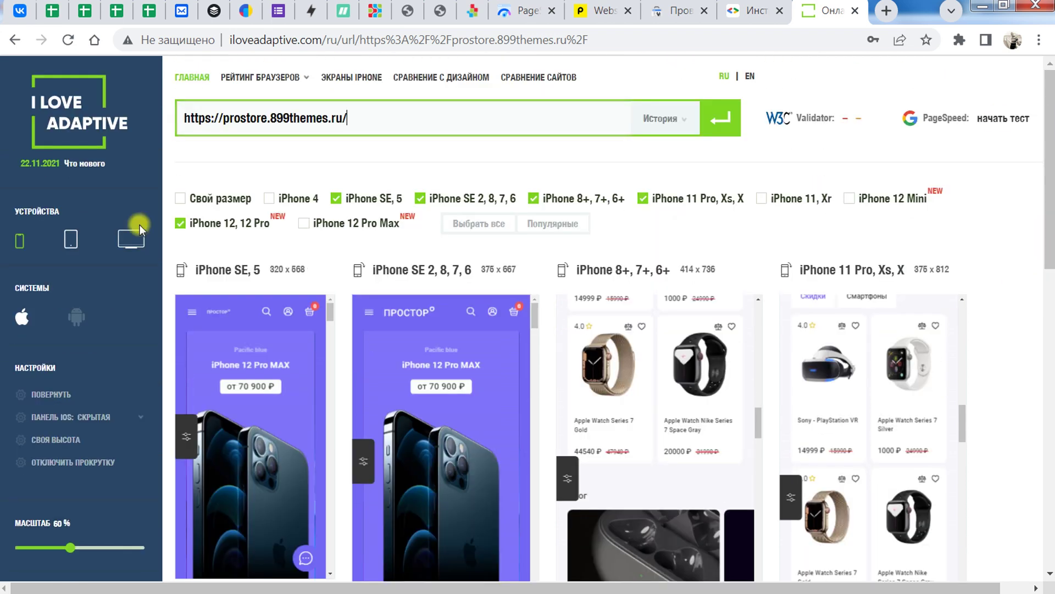
Step: Preview the store on tablets: iPad Mini 7.9", iPad 10.2" and iPad Air 10.9"
{"action": "left_click", "coordinate": [70, 242]}
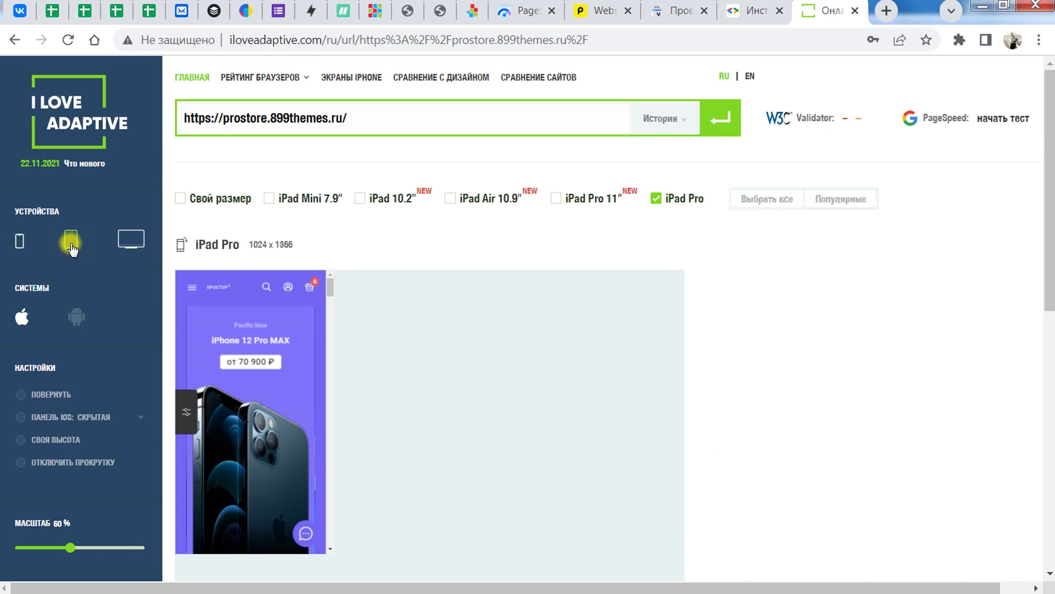
{"action": "left_click", "coordinate": [269, 199]}
{"action": "left_click", "coordinate": [360, 201]}
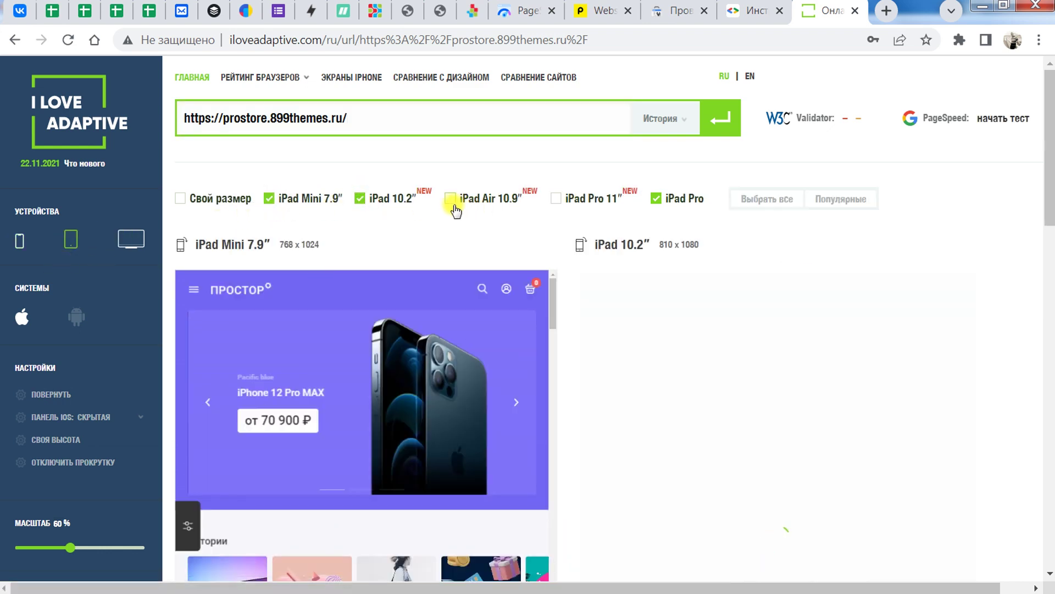
{"action": "left_click", "coordinate": [453, 205]}
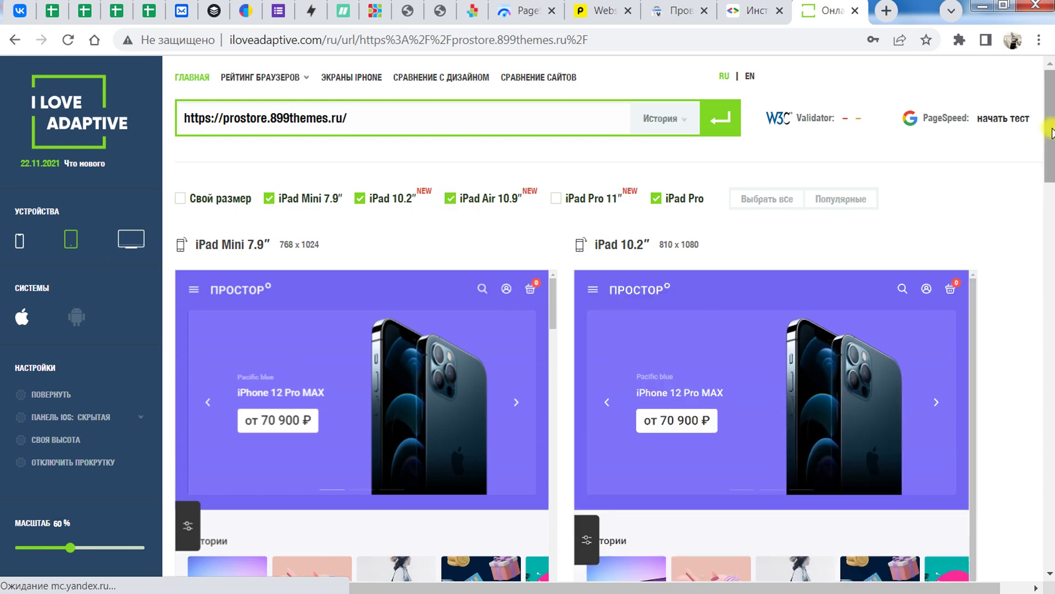
{"action": "scroll", "coordinate": [1051, 132], "scroll_direction": "down", "scroll_amount": 5}
{"action": "scroll", "coordinate": [1013, 132], "scroll_direction": "up", "scroll_amount": 1}
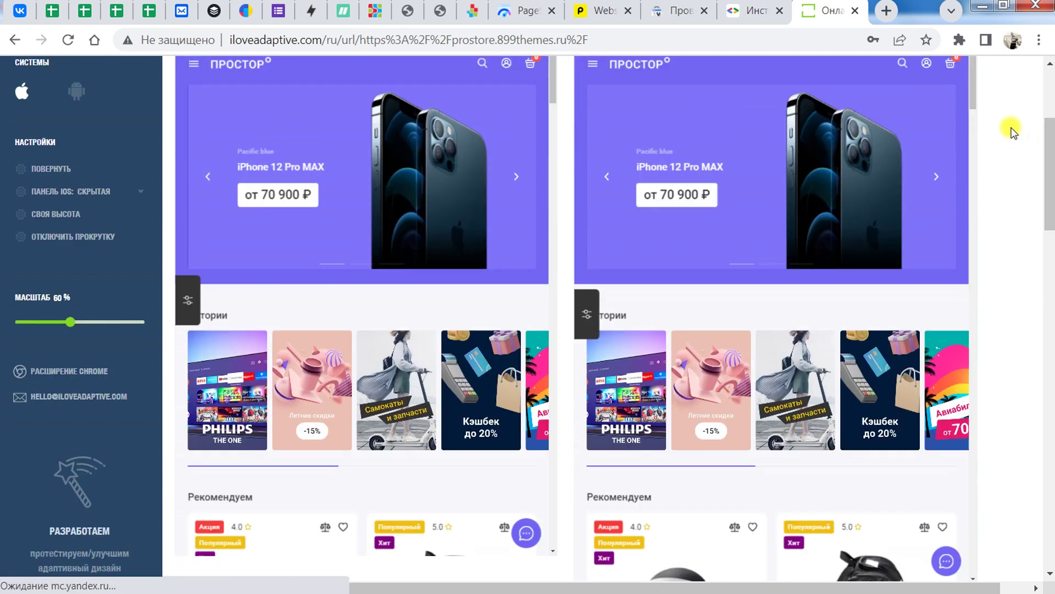
Step: Scroll through the iPad previews, then switch to desktop-resolution previews
{"action": "left_click_drag", "start_coordinate": [976, 99], "coordinate": [1002, 393]}
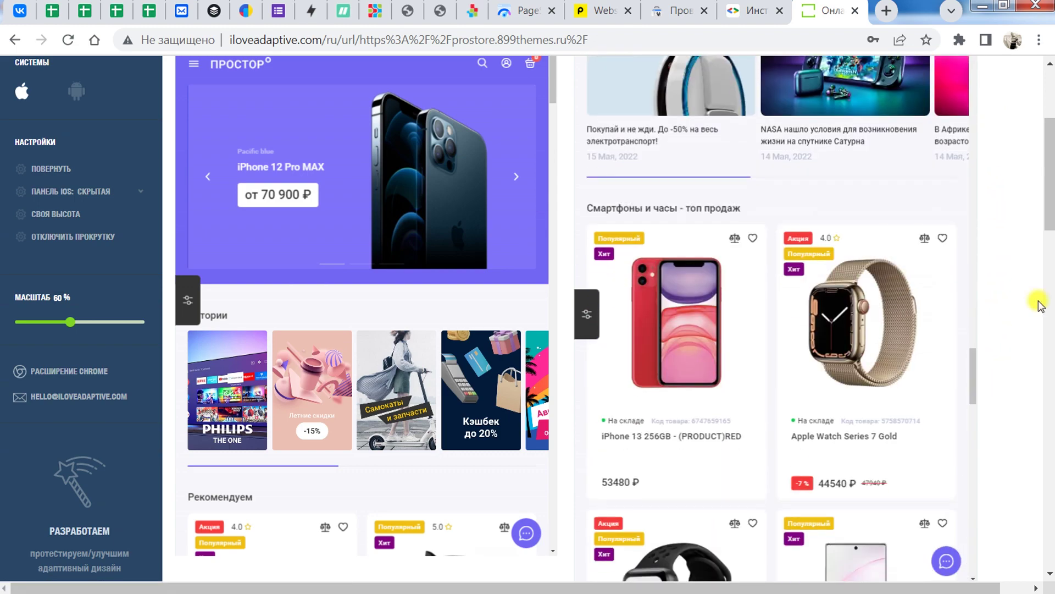
{"action": "left_click_drag", "start_coordinate": [1051, 209], "coordinate": [1050, 179]}
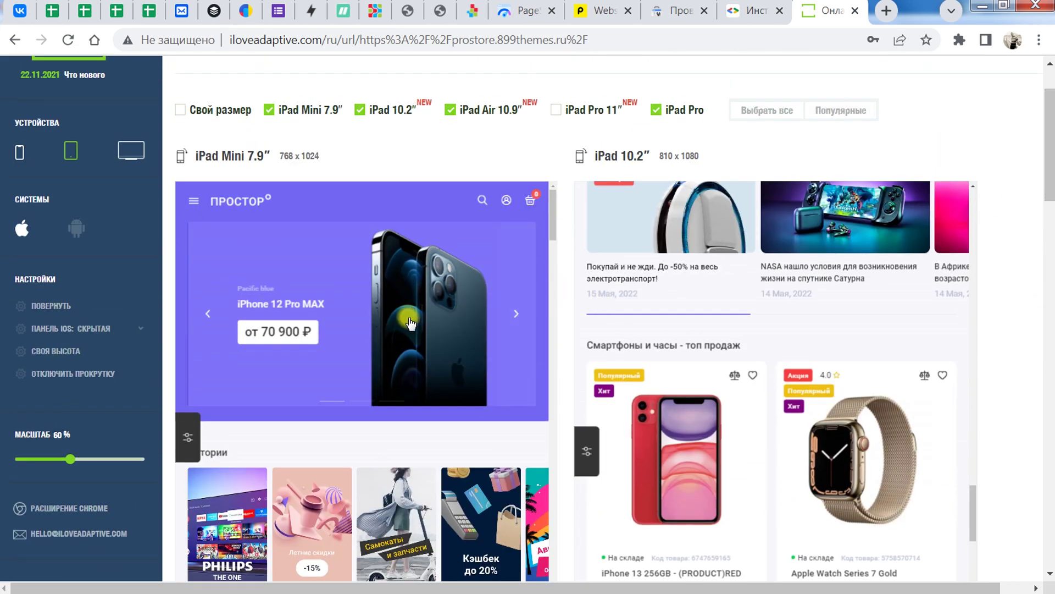
{"action": "left_click_drag", "start_coordinate": [1051, 171], "coordinate": [1051, 149]}
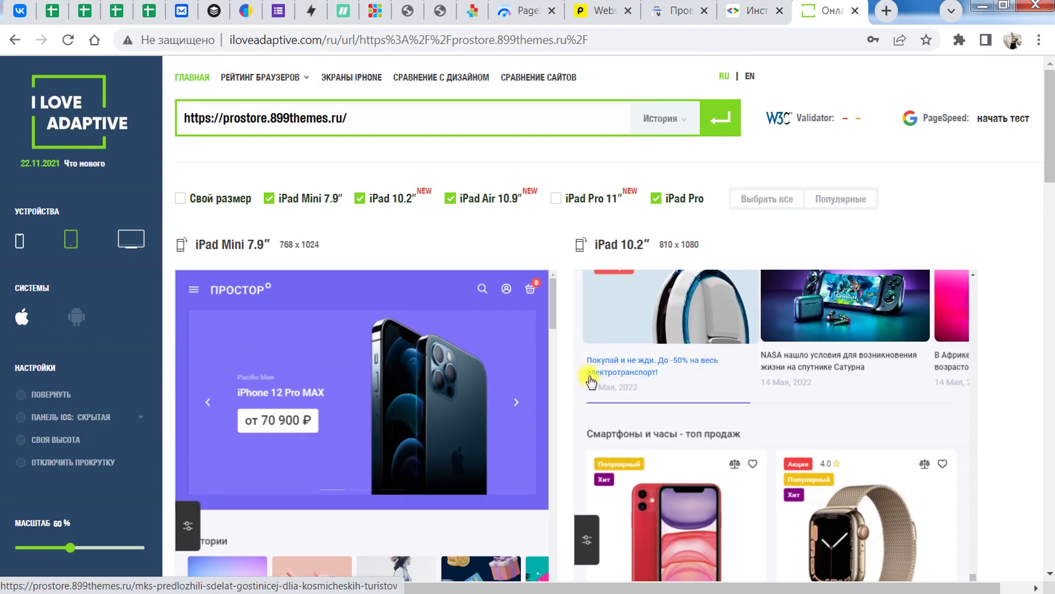
{"action": "left_click", "coordinate": [131, 238]}
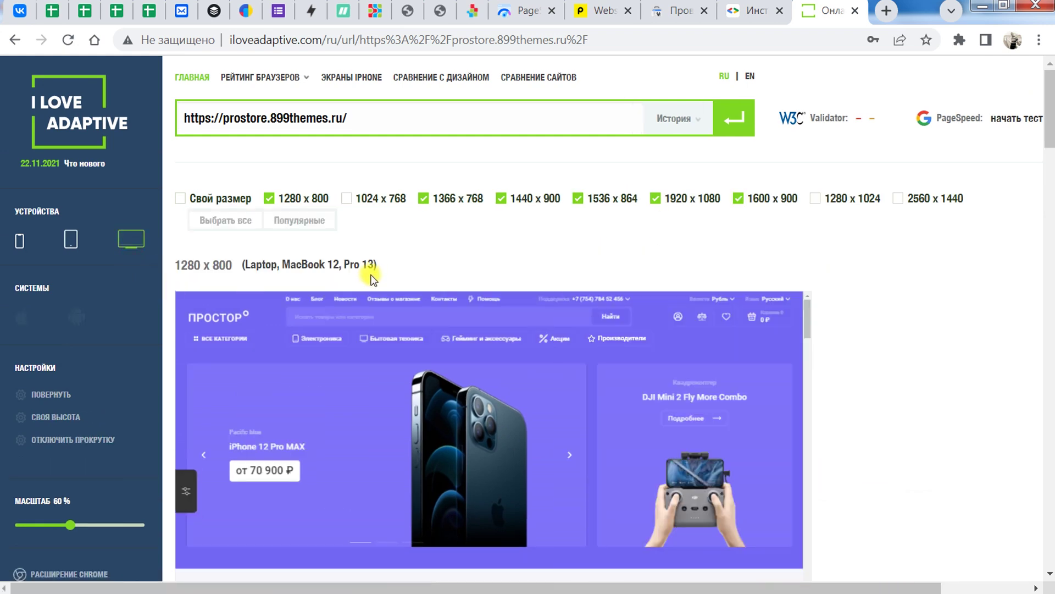
Step: Add a 'Свой размер' custom 414×896 preview of the store beside the 1280×800 view
{"action": "left_click", "coordinate": [132, 238]}
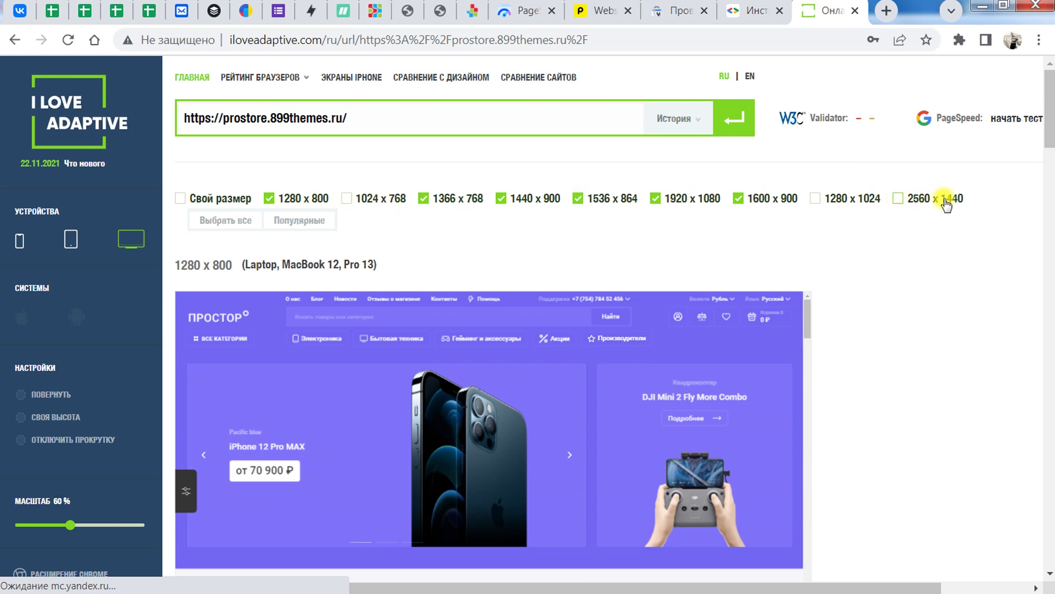
{"action": "left_click", "coordinate": [181, 199]}
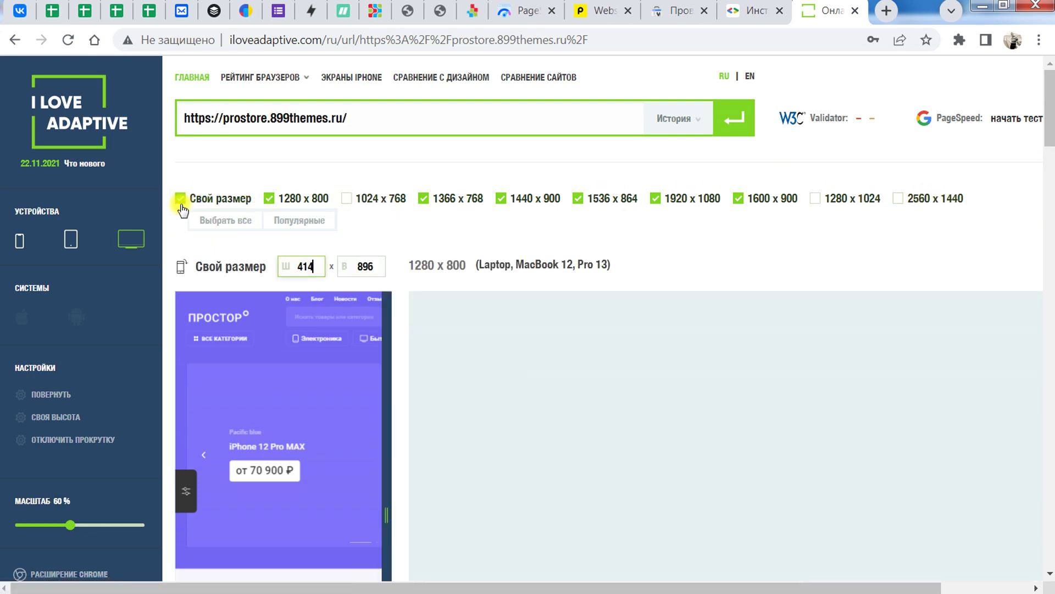
{"action": "left_click", "coordinate": [313, 262]}
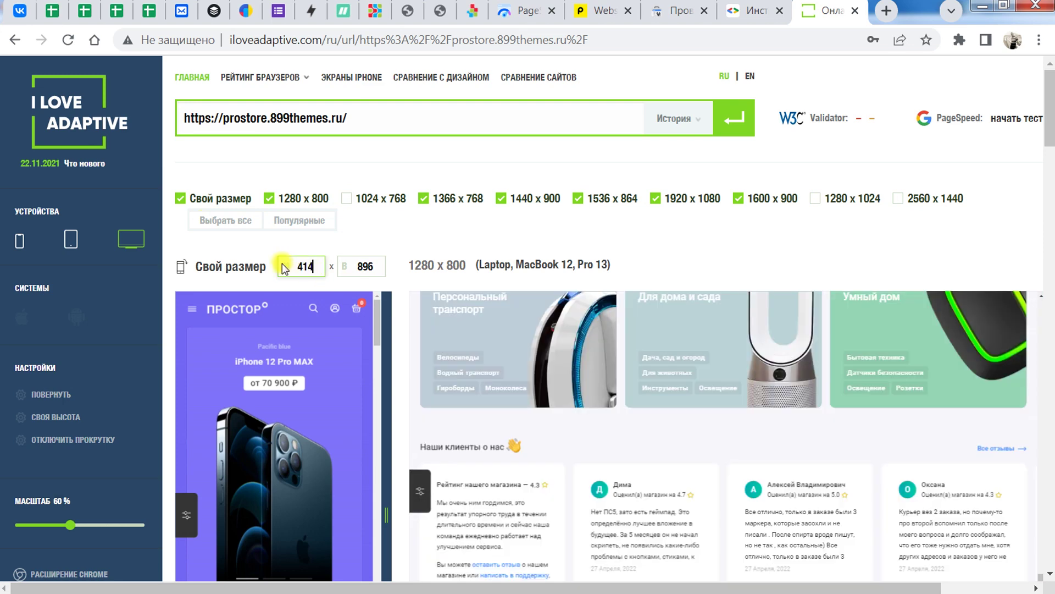